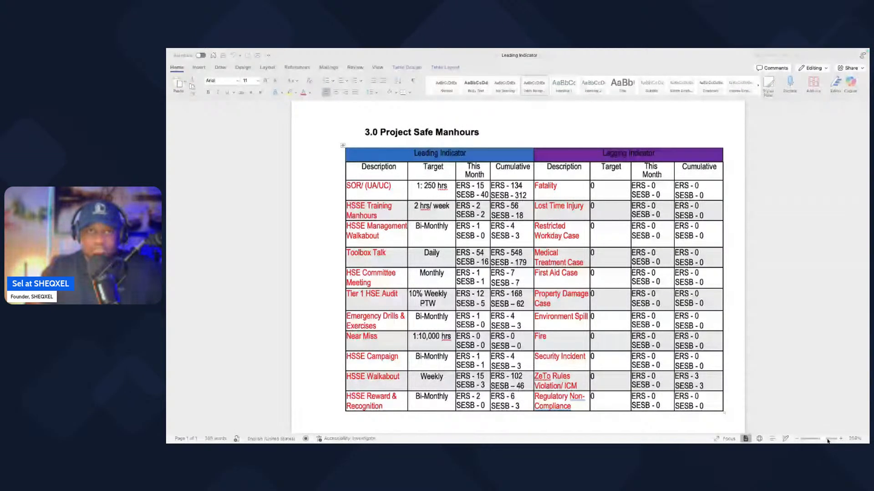
Step: Enlarge the Project Safe Manhours table to 260% and look over its leading and lagging indicators
{"action": "left_click", "coordinate": [840, 439]}
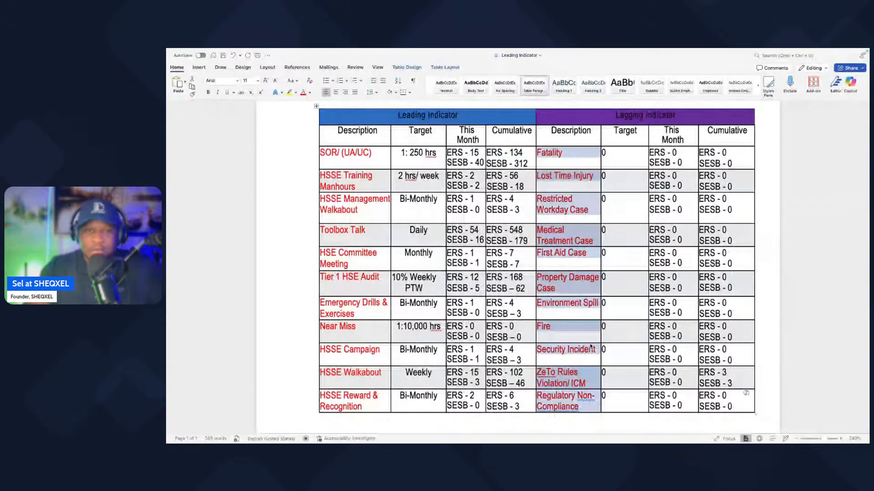
{"action": "scroll", "coordinate": [590, 347], "scroll_direction": "down", "scroll_amount": 1}
{"action": "scroll", "coordinate": [591, 346], "scroll_direction": "down", "scroll_amount": 1}
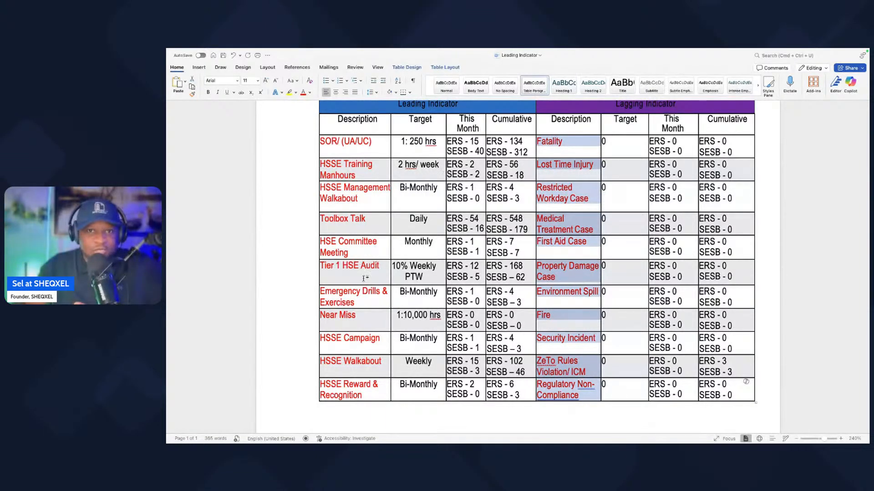
{"action": "scroll", "coordinate": [364, 279], "scroll_direction": "down", "scroll_amount": 1}
{"action": "scroll", "coordinate": [363, 278], "scroll_direction": "up", "scroll_amount": 1}
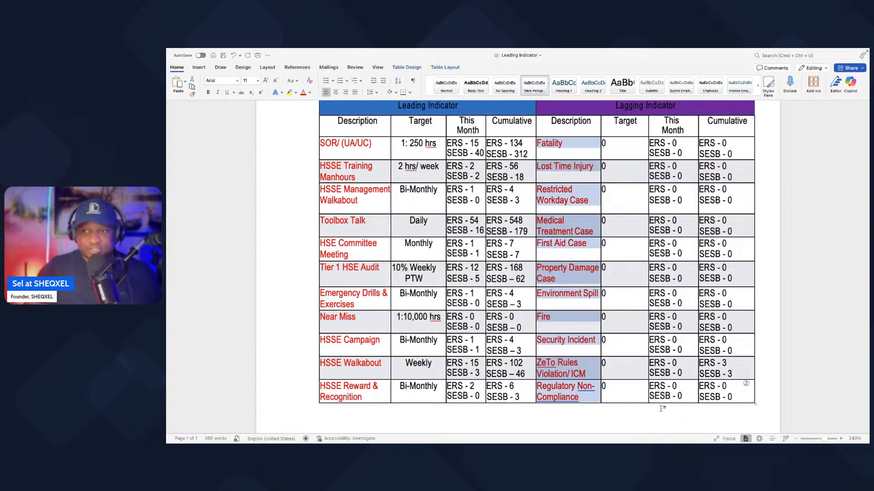
{"action": "left_click", "coordinate": [841, 440]}
{"action": "left_click", "coordinate": [841, 440]}
{"action": "scroll", "coordinate": [431, 265], "scroll_direction": "up", "scroll_amount": 5}
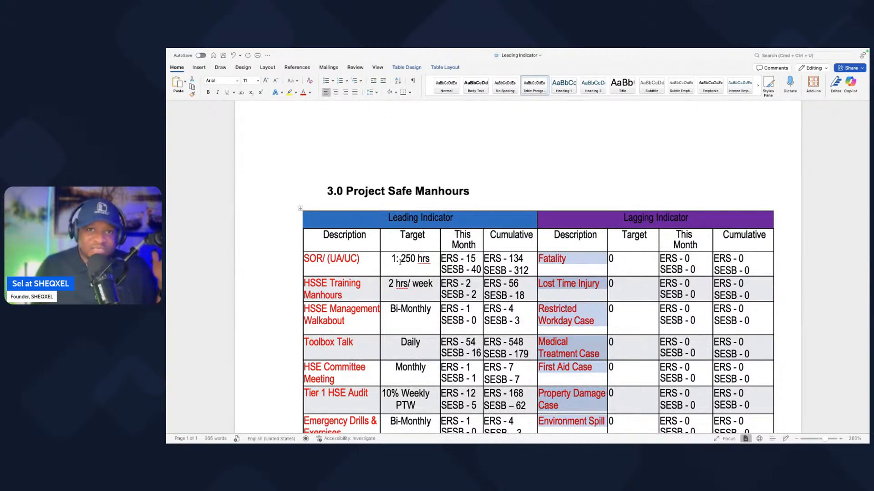
Step: Examine the targets of the leading indicators row by row, from SOR/ (UA/UC) to HSSE Reward & Recognition, highlighting the HSE Committee Meeting target
{"action": "scroll", "coordinate": [406, 264], "scroll_direction": "down", "scroll_amount": 1}
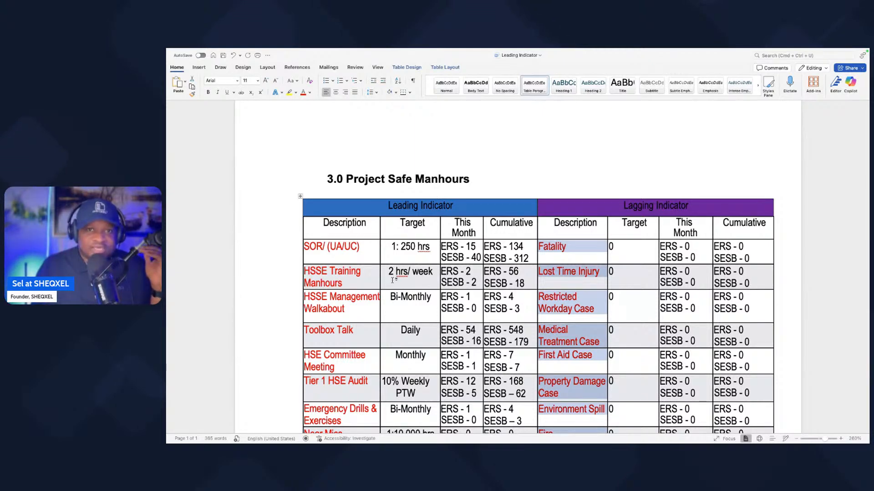
{"action": "scroll", "coordinate": [401, 280], "scroll_direction": "down", "scroll_amount": 2}
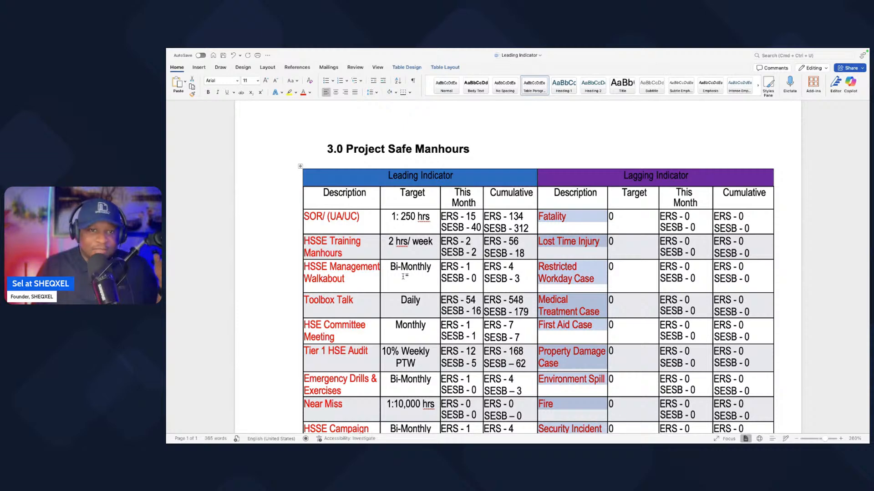
{"action": "scroll", "coordinate": [416, 284], "scroll_direction": "down", "scroll_amount": 1}
{"action": "scroll", "coordinate": [416, 285], "scroll_direction": "down", "scroll_amount": 4}
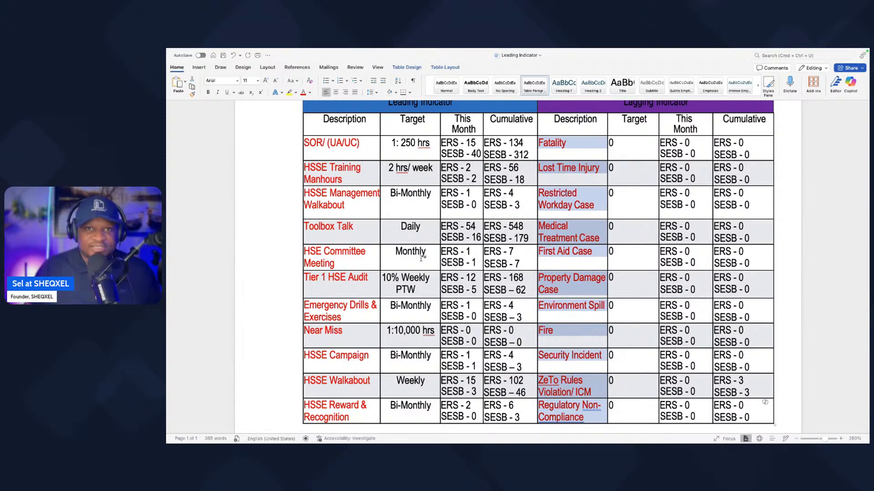
{"action": "left_click_drag", "start_coordinate": [424, 253], "coordinate": [394, 253]}
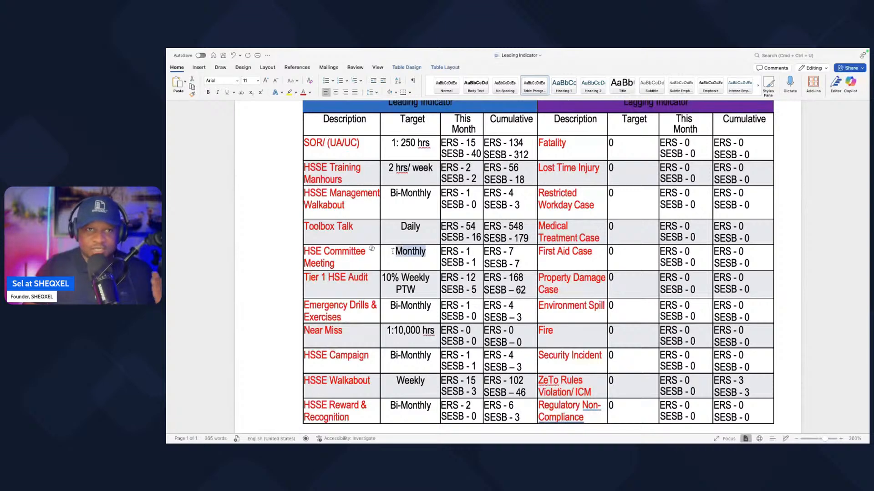
{"action": "scroll", "coordinate": [423, 201], "scroll_direction": "down", "scroll_amount": 1}
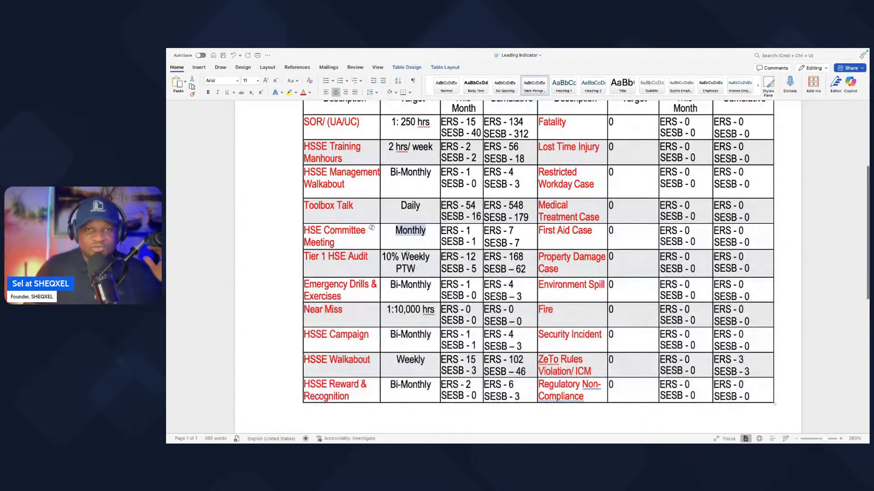
{"action": "scroll", "coordinate": [407, 255], "scroll_direction": "down", "scroll_amount": 1}
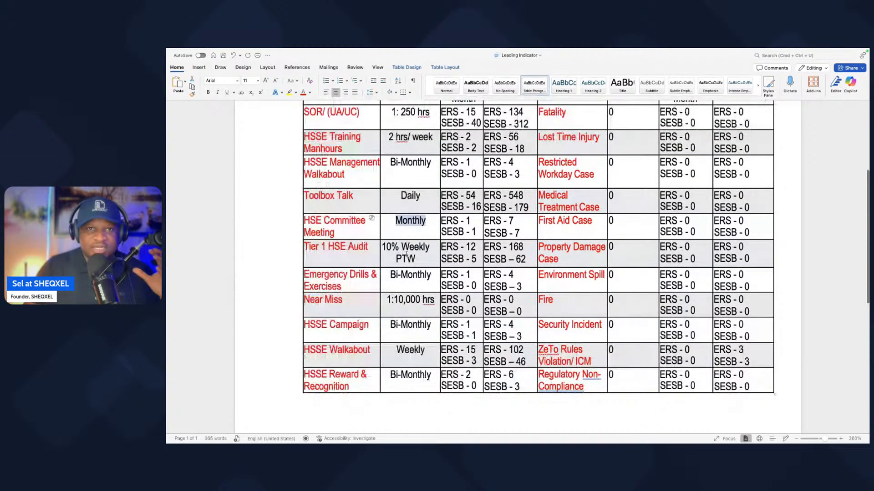
{"action": "scroll", "coordinate": [406, 256], "scroll_direction": "down", "scroll_amount": 1}
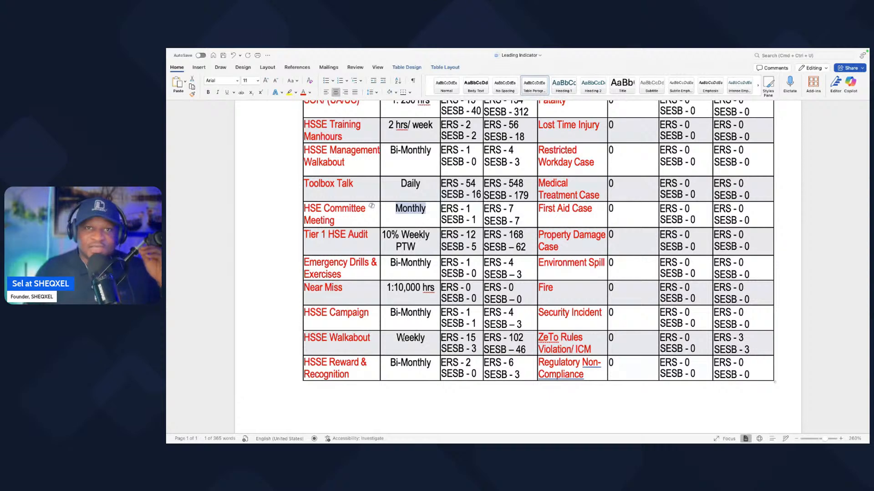
{"action": "scroll", "coordinate": [405, 313], "scroll_direction": "down", "scroll_amount": 2}
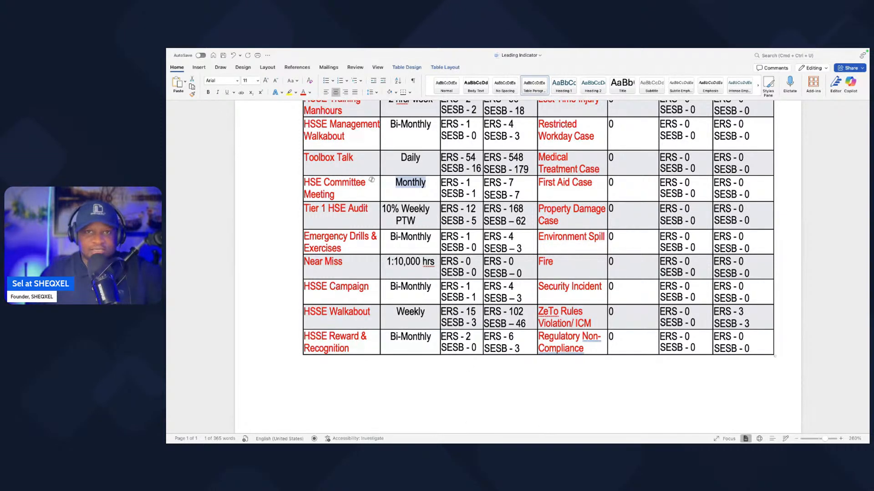
Step: Leave the Leading Indicator document open and switch to the SHEQXEL Performance Monitoring Tool - Manager Version workbook in Excel, shown full screen
{"action": "key", "text": "super+Tab"}
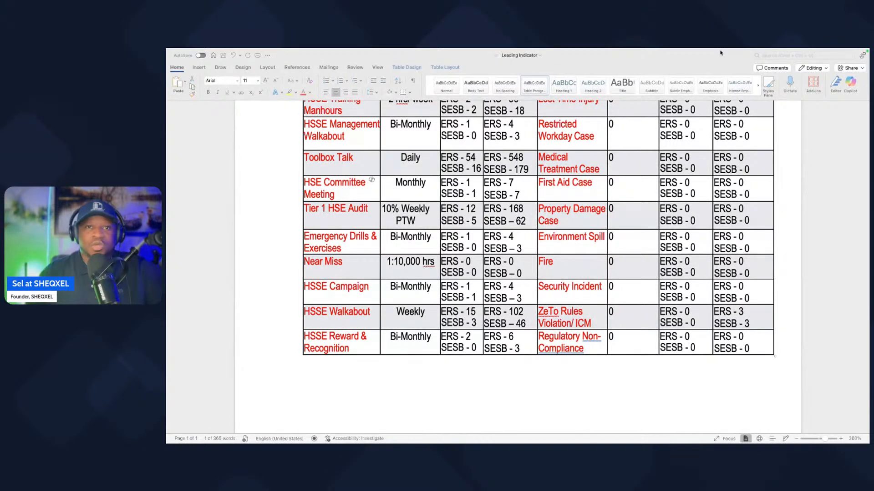
{"action": "left_click", "coordinate": [173, 66]}
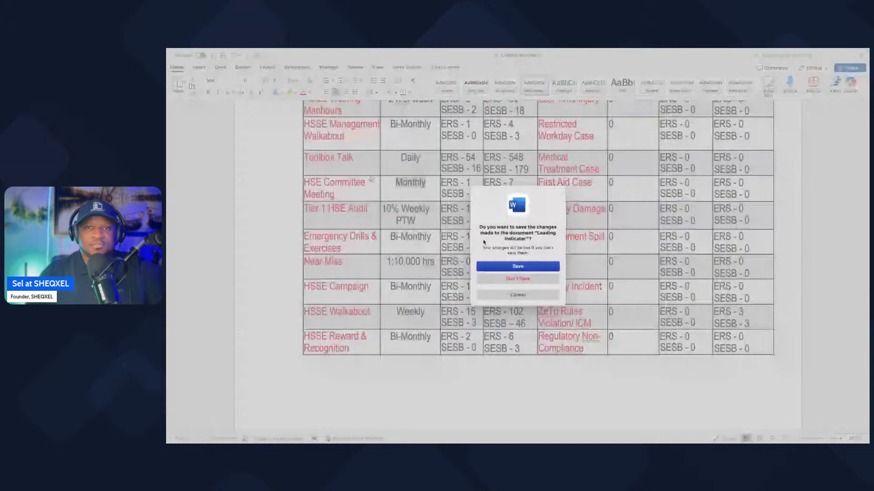
{"action": "left_click", "coordinate": [518, 295]}
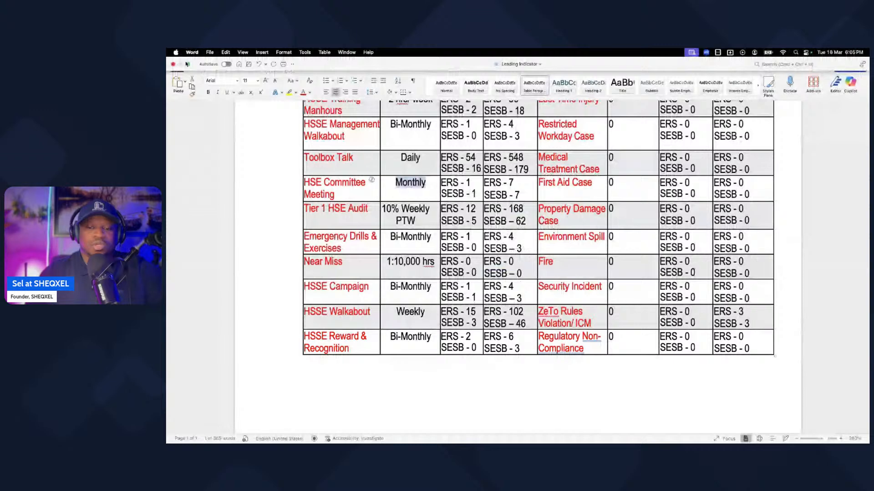
{"action": "left_click", "coordinate": [187, 64]}
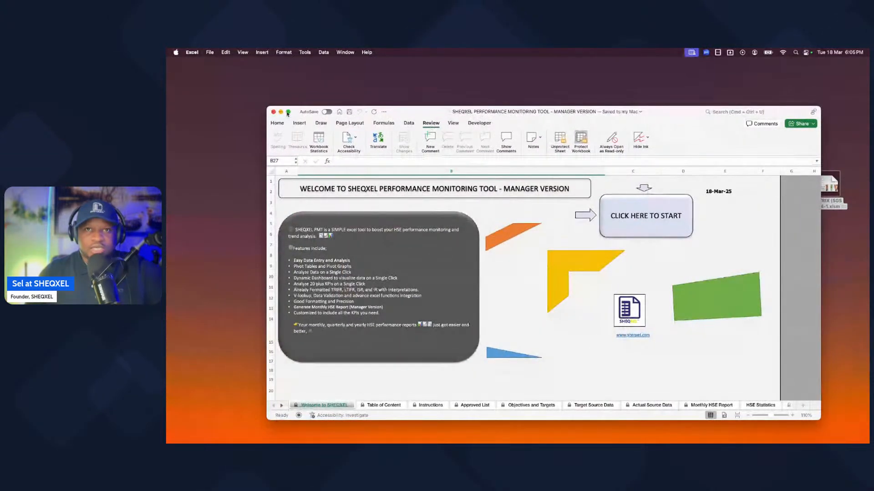
{"action": "left_click", "coordinate": [287, 112]}
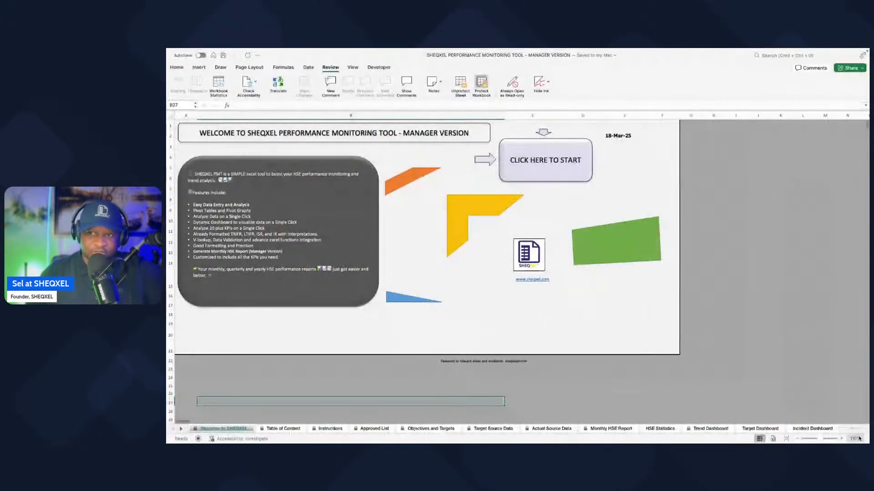
Step: Enlarge the Welcome to SHEQXEL sheet to 150% and view it from its first row
{"action": "left_click", "coordinate": [841, 439]}
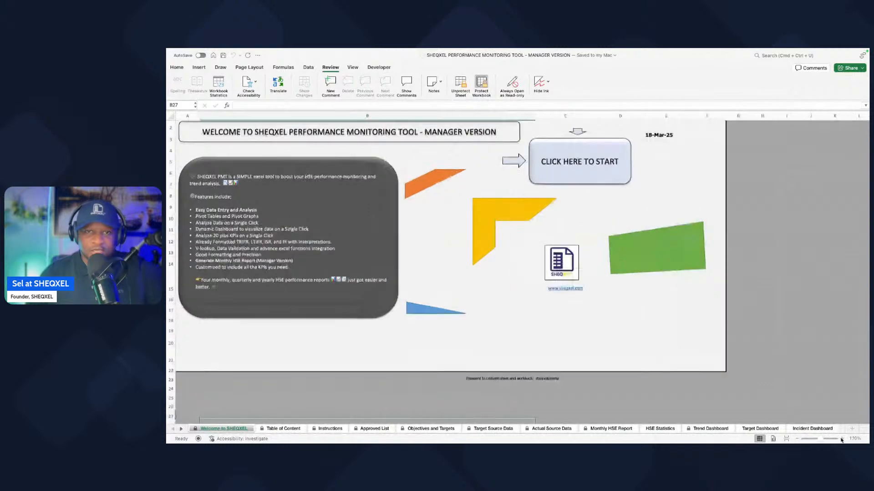
{"action": "left_click", "coordinate": [841, 440]}
{"action": "left_click", "coordinate": [841, 440]}
{"action": "left_click", "coordinate": [842, 439]}
{"action": "scroll", "coordinate": [675, 353], "scroll_direction": "up", "scroll_amount": 5}
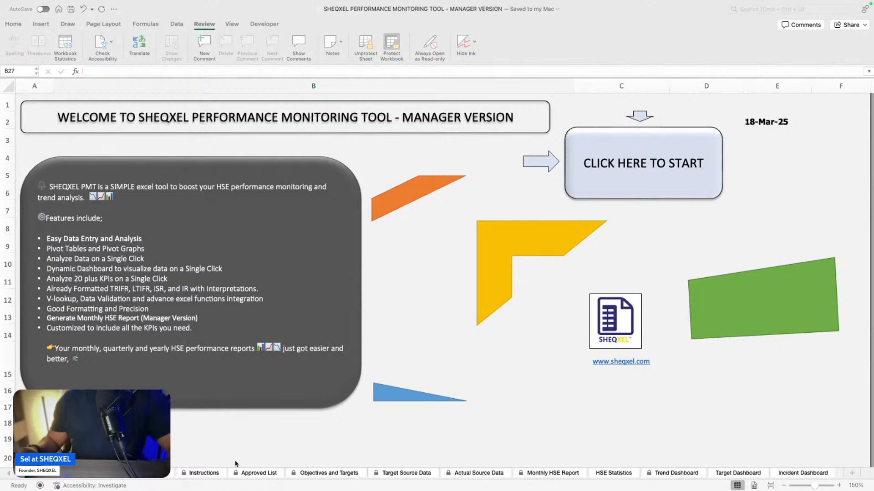
Step: View the Objectives and Targets sheet at 140% and look over its proactive and reactive KPIs
{"action": "left_click", "coordinate": [336, 477]}
{"action": "left_click", "coordinate": [336, 473]}
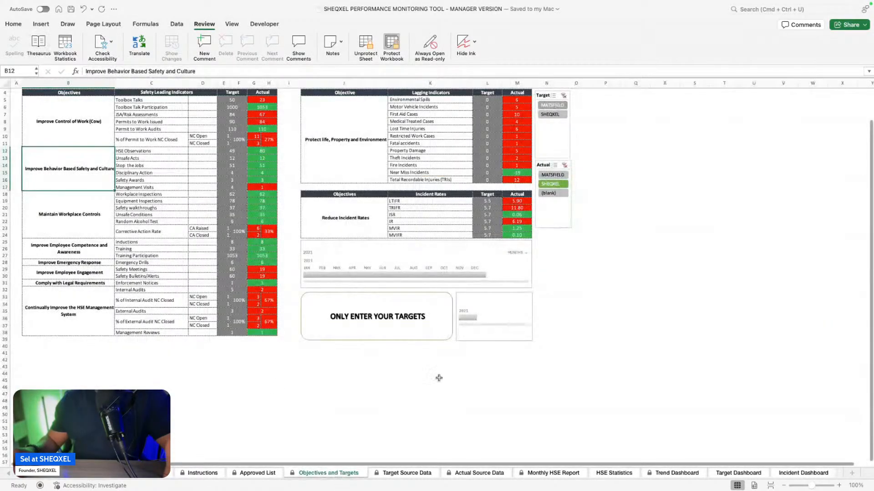
{"action": "left_click", "coordinate": [840, 486]}
{"action": "left_click", "coordinate": [840, 486]}
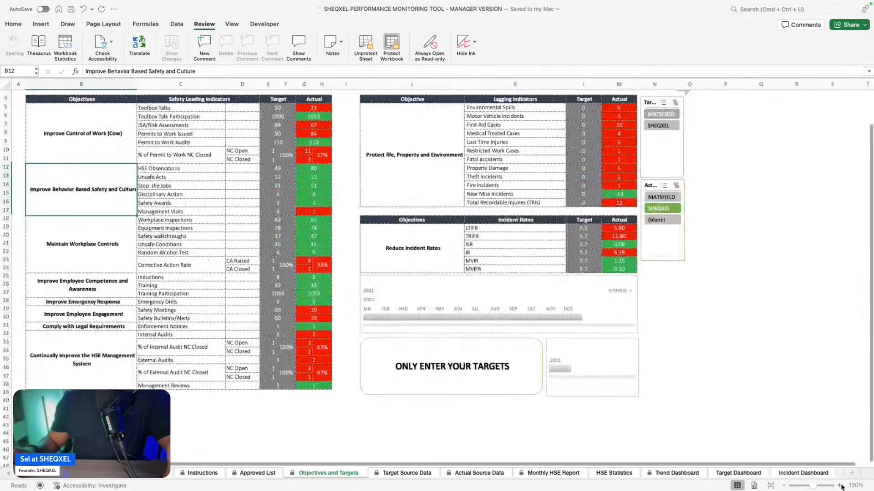
{"action": "left_click", "coordinate": [841, 486]}
{"action": "left_click", "coordinate": [840, 486]}
{"action": "scroll", "coordinate": [516, 419], "scroll_direction": "up", "scroll_amount": 3}
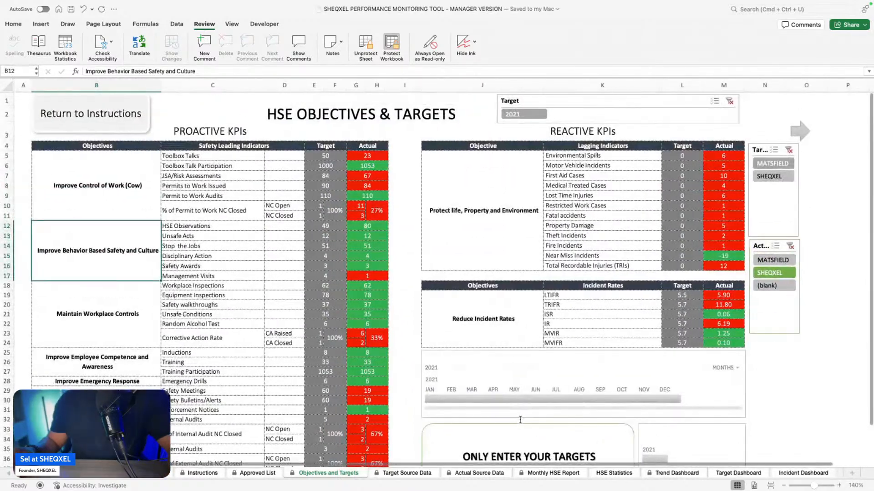
{"action": "scroll", "coordinate": [516, 419], "scroll_direction": "down", "scroll_amount": 1}
Step: View the Target Source Data sheet with the company targets table enlarged to 150%
{"action": "left_click", "coordinate": [394, 473]}
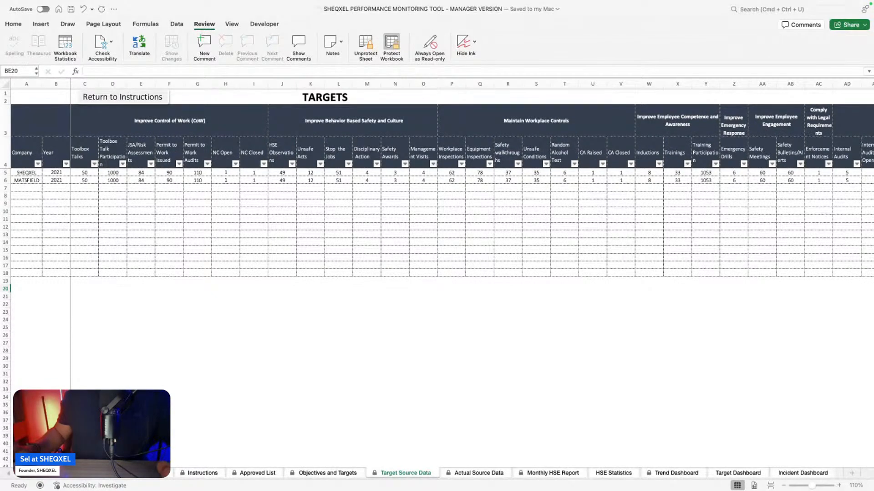
{"action": "left_click", "coordinate": [838, 486]}
{"action": "left_click", "coordinate": [839, 486]}
{"action": "left_click", "coordinate": [839, 485]}
{"action": "left_click", "coordinate": [839, 485]}
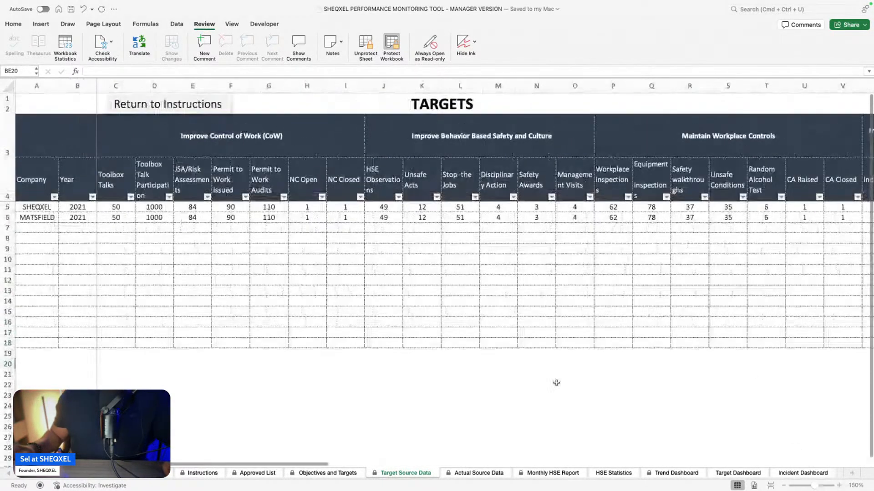
Step: View the Actual Source Data sheet with its HSE performance report table enlarged
{"action": "left_click", "coordinate": [470, 473]}
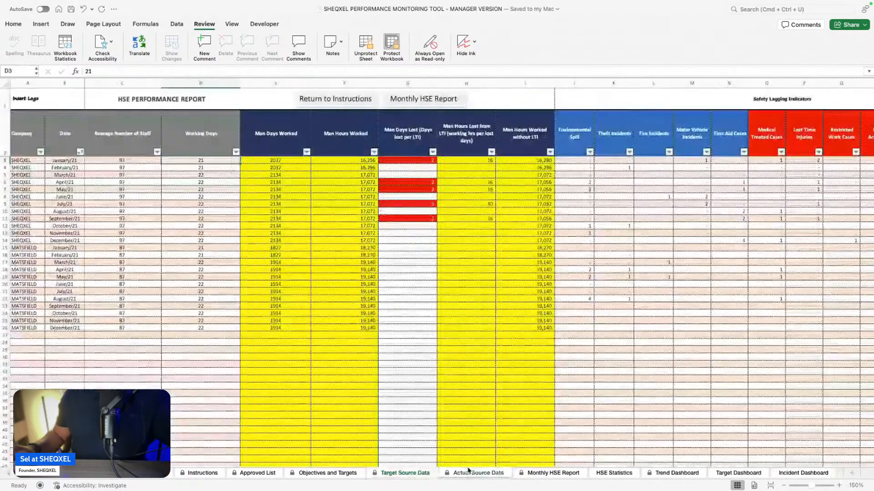
{"action": "left_click", "coordinate": [838, 485]}
{"action": "left_click", "coordinate": [839, 485]}
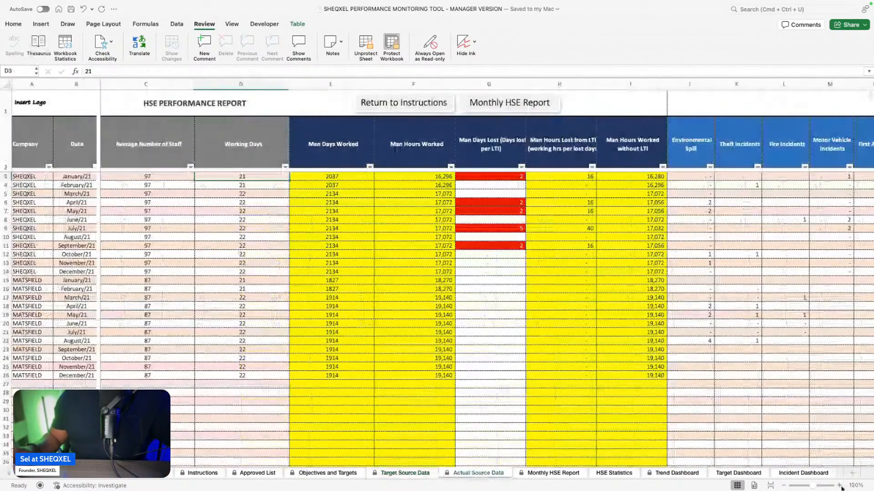
{"action": "left_click", "coordinate": [839, 486]}
{"action": "left_click", "coordinate": [838, 486]}
Step: View the Monthly HSE Report sheet with the report enlarged
{"action": "left_click", "coordinate": [550, 473]}
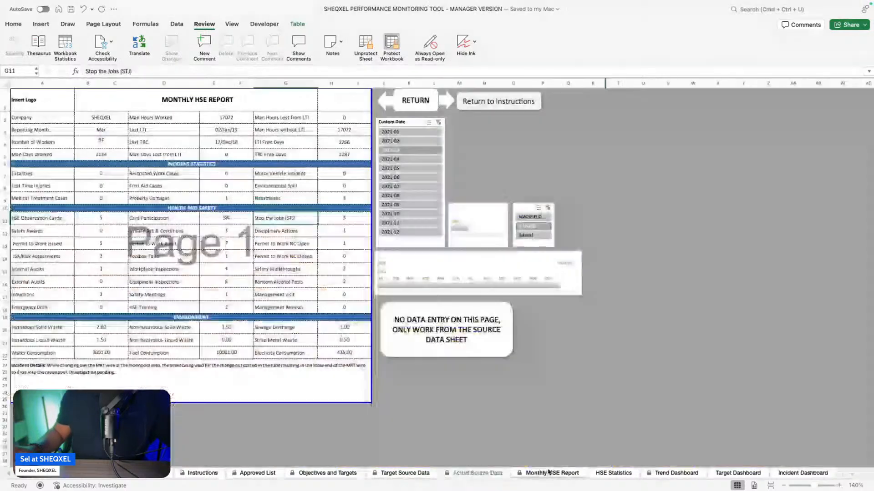
{"action": "left_click", "coordinate": [840, 486]}
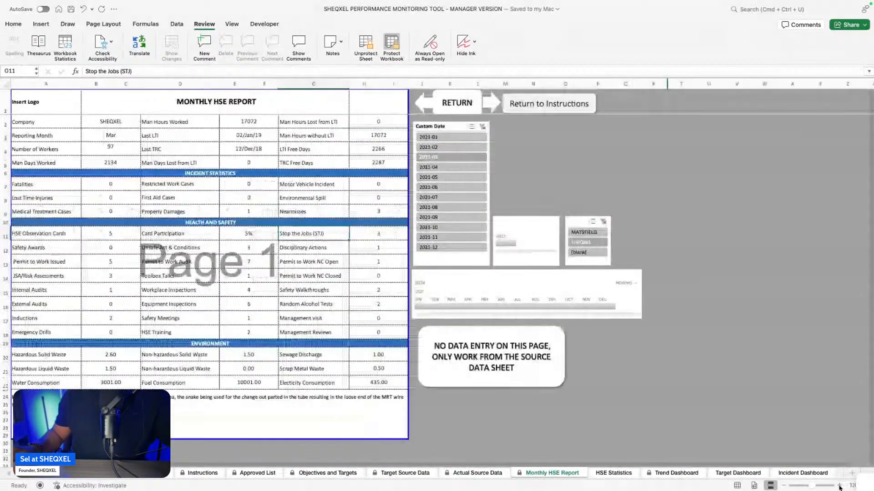
{"action": "left_click", "coordinate": [840, 486]}
Step: View the HSE Statistics pivot table sheet at 120% zoom
{"action": "key", "text": "ctrl+Page_Down"}
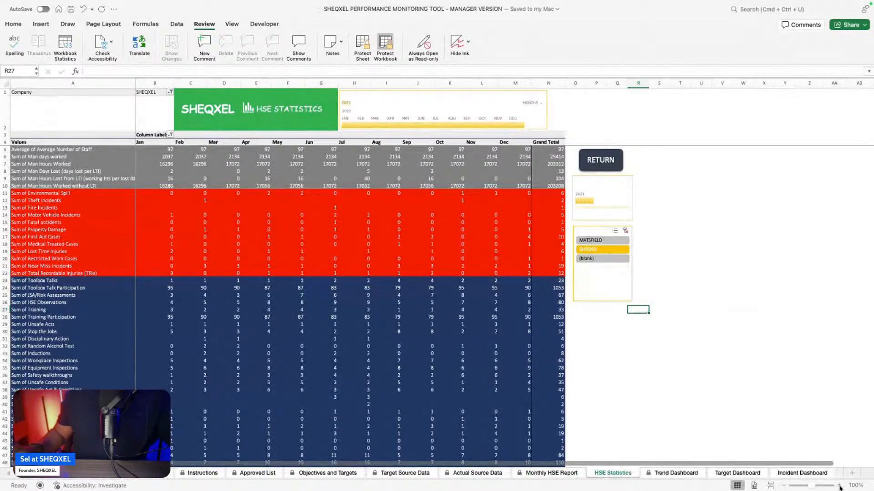
{"action": "left_click", "coordinate": [840, 485]}
{"action": "left_click", "coordinate": [839, 486]}
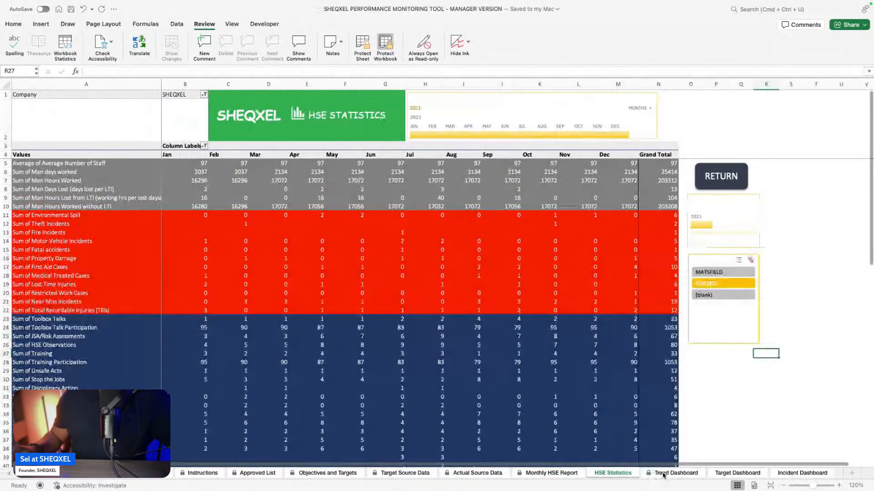
Step: View the Trend Dashboard sheet with the HSE performance dashboard enlarged
{"action": "left_click", "coordinate": [663, 474]}
{"action": "left_click", "coordinate": [840, 487]}
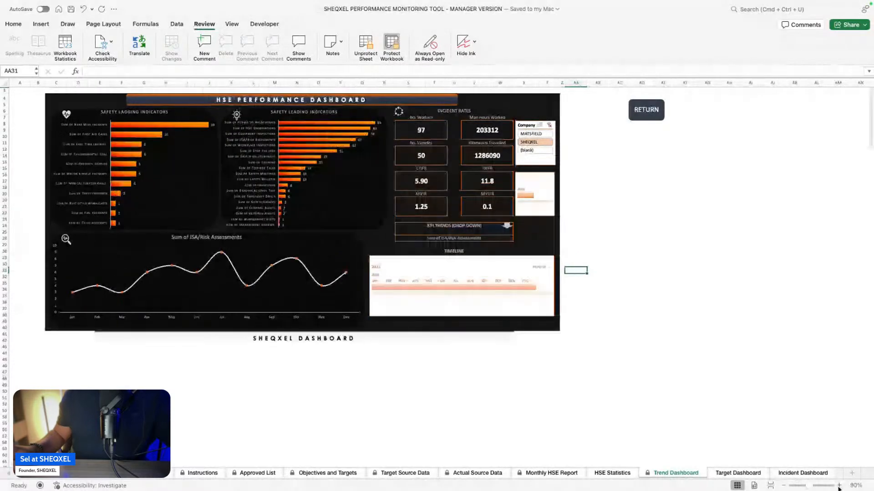
{"action": "left_click", "coordinate": [840, 487]}
{"action": "left_click", "coordinate": [839, 487]}
{"action": "left_click", "coordinate": [840, 487]}
{"action": "left_click", "coordinate": [839, 486]}
Step: View the Target Dashboard sheet with its KPI gauges enlarged
{"action": "left_click", "coordinate": [720, 473]}
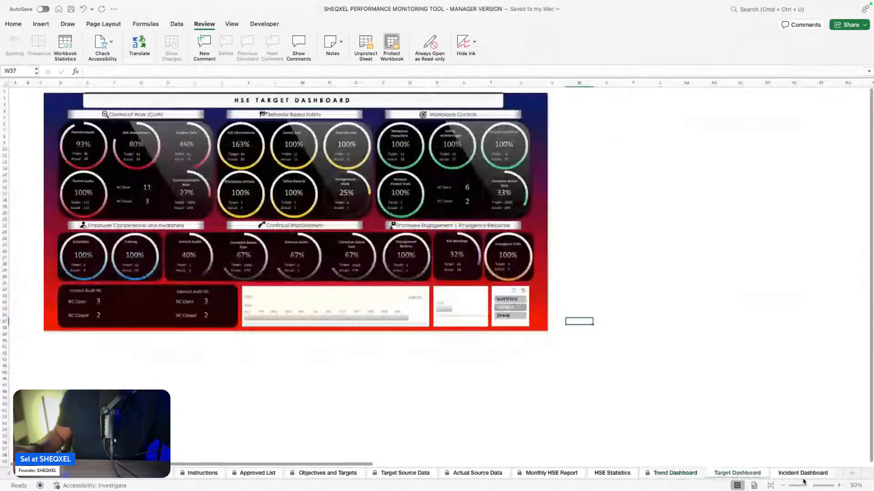
{"action": "left_click", "coordinate": [839, 487]}
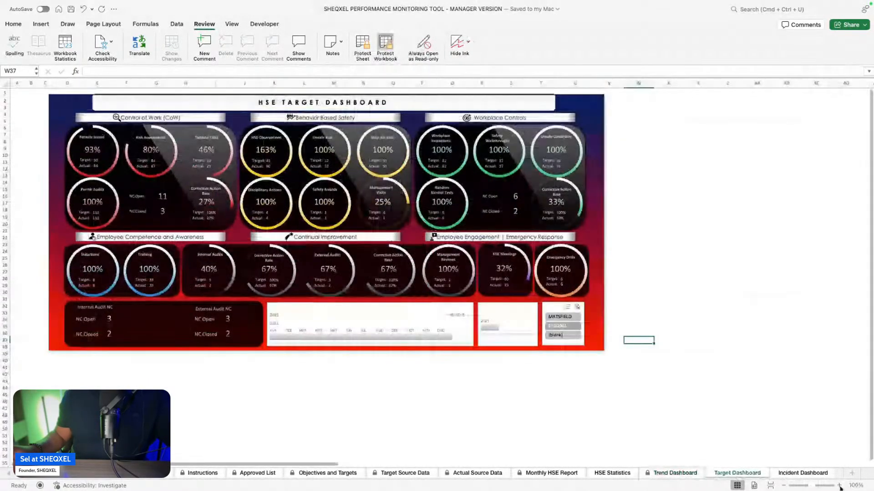
{"action": "left_click", "coordinate": [839, 486]}
{"action": "left_click", "coordinate": [840, 487]}
{"action": "left_click", "coordinate": [839, 487]}
{"action": "left_click", "coordinate": [839, 486]}
Step: View the Incident Dashboard sheet with the incident charts enlarged to 130%
{"action": "left_click", "coordinate": [795, 474]}
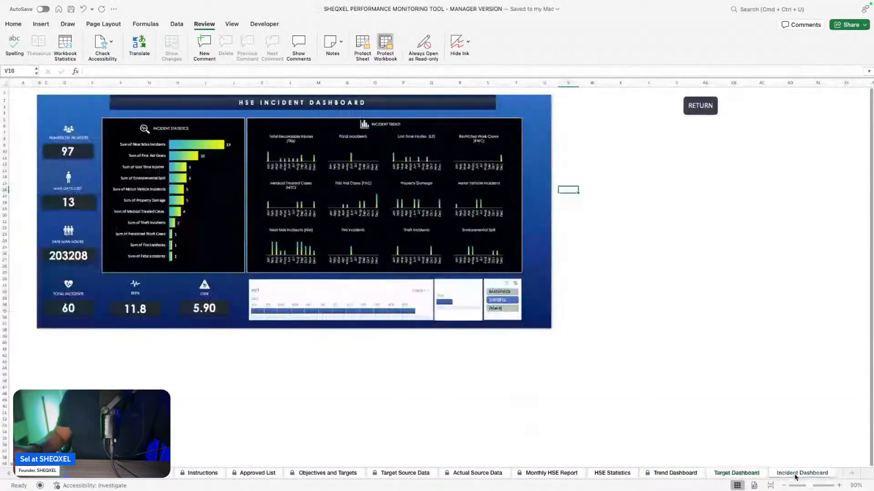
{"action": "left_click", "coordinate": [839, 487]}
{"action": "left_click", "coordinate": [839, 486]}
{"action": "left_click", "coordinate": [840, 487]}
{"action": "left_click", "coordinate": [839, 486]}
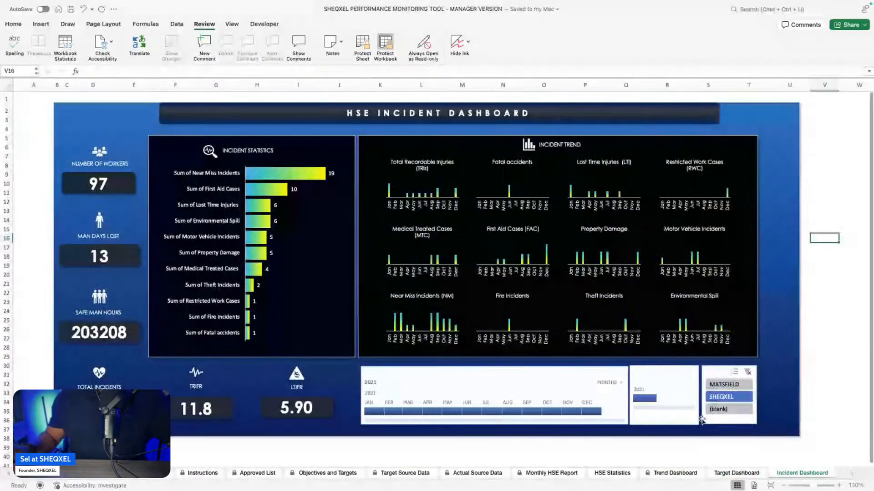
Step: Review the KPI targets and actuals on the Objectives and Targets sheet, then view the Approved List sheet
{"action": "left_click", "coordinate": [338, 475]}
{"action": "scroll", "coordinate": [354, 399], "scroll_direction": "down", "scroll_amount": 3}
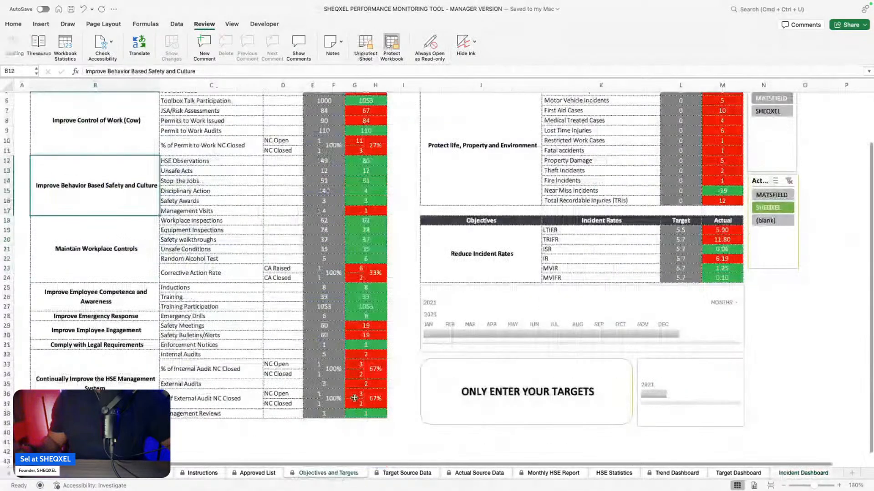
{"action": "scroll", "coordinate": [354, 399], "scroll_direction": "down", "scroll_amount": 5}
{"action": "left_click", "coordinate": [258, 473]}
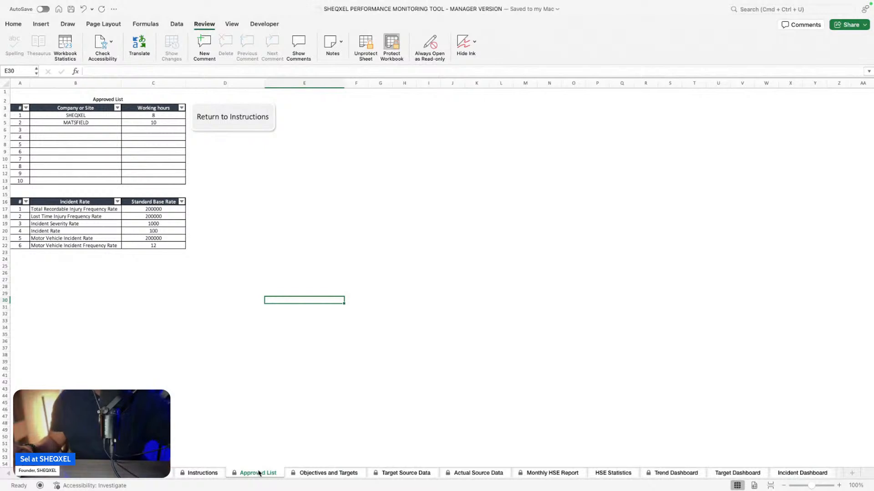
Step: Open the welcome sheet and locate the sheet and workbook password note in row 22
{"action": "left_click", "coordinate": [57, 478]}
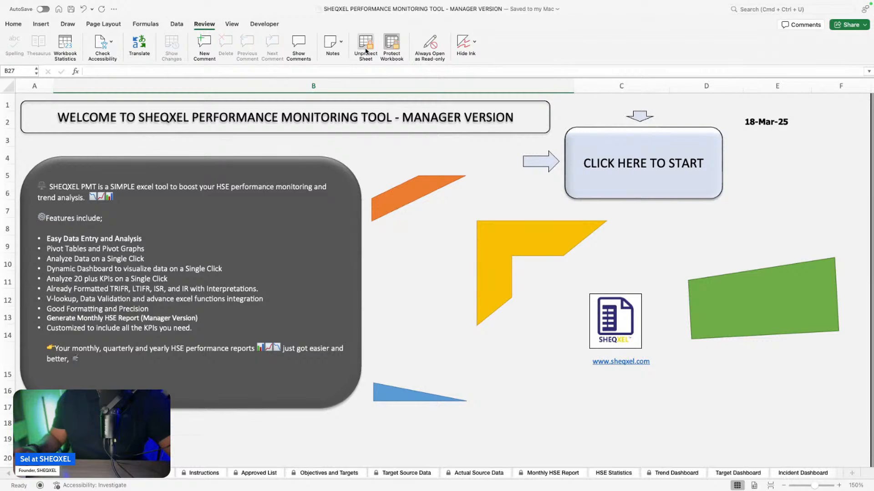
{"action": "scroll", "coordinate": [431, 330], "scroll_direction": "down", "scroll_amount": 4}
{"action": "left_click", "coordinate": [589, 430]}
{"action": "scroll", "coordinate": [500, 432], "scroll_direction": "up", "scroll_amount": 3}
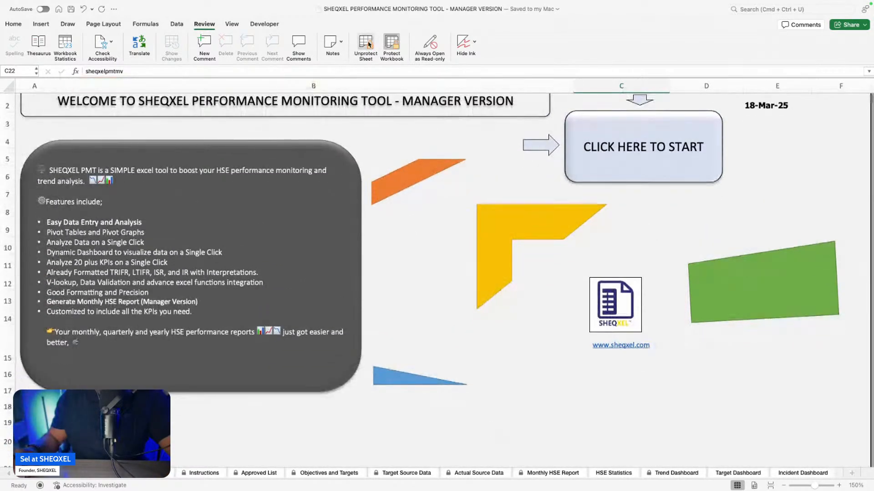
{"action": "left_click", "coordinate": [375, 46]}
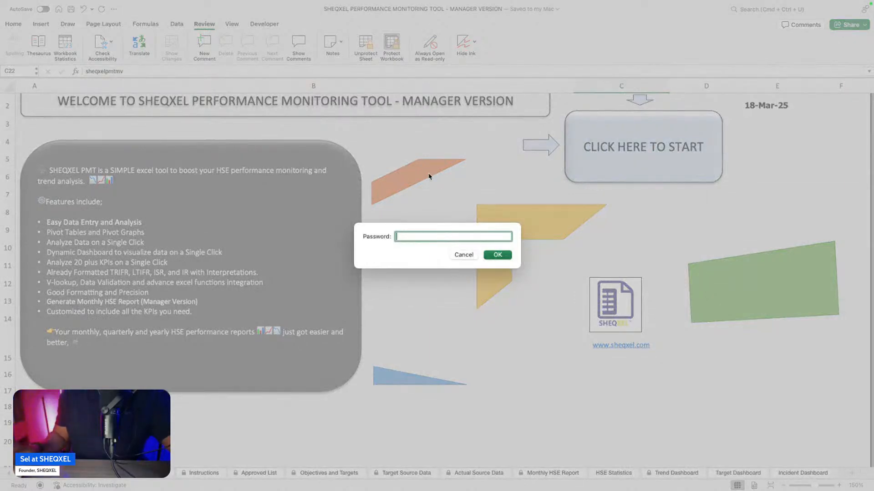
{"action": "left_click", "coordinate": [464, 255]}
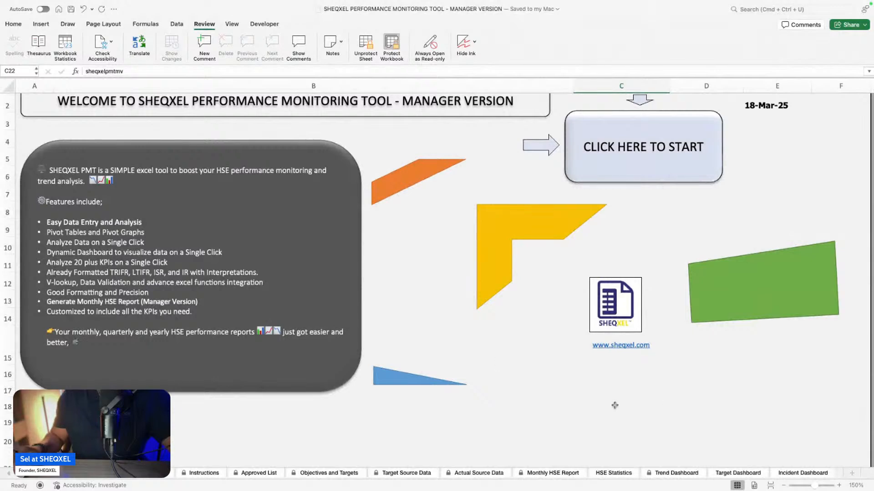
{"action": "left_click", "coordinate": [366, 44]}
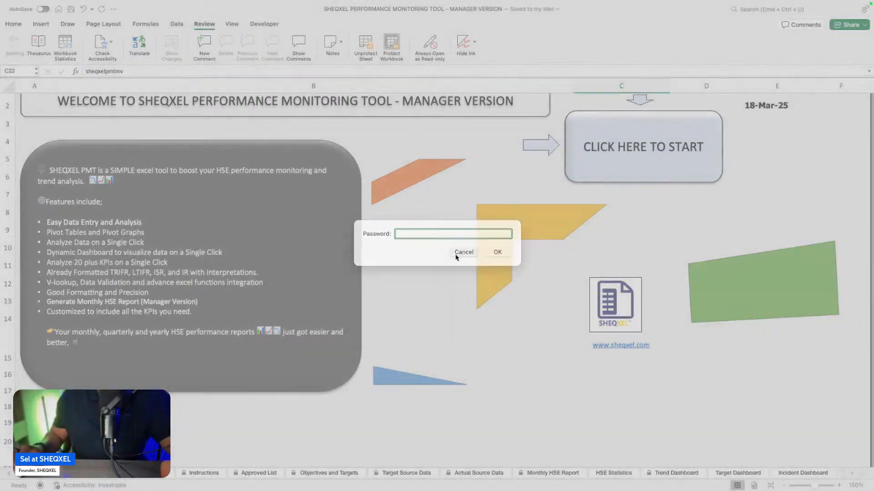
{"action": "left_click", "coordinate": [464, 255]}
{"action": "left_click", "coordinate": [432, 316]}
{"action": "left_click", "coordinate": [199, 25]}
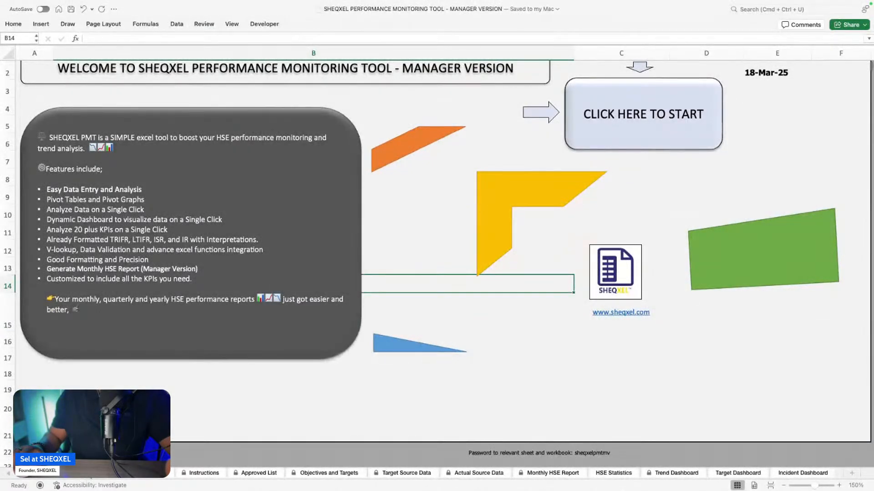
{"action": "right_click", "coordinate": [89, 472]}
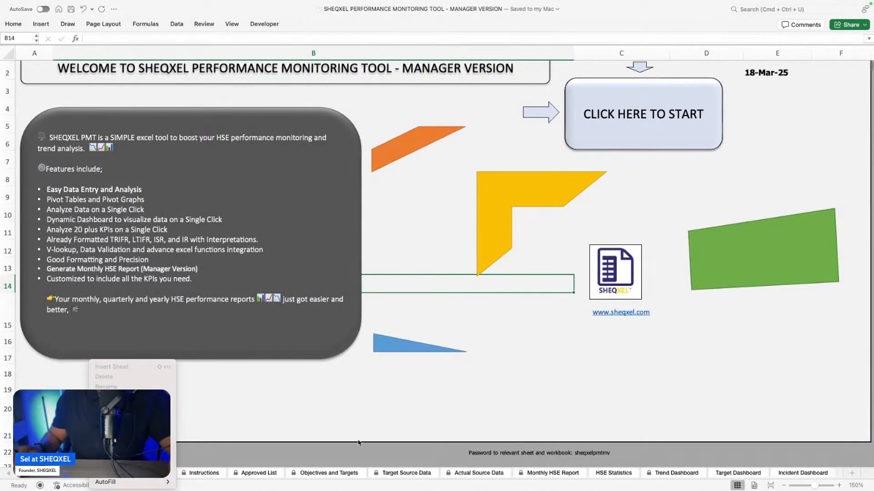
{"action": "left_click", "coordinate": [330, 441]}
{"action": "scroll", "coordinate": [377, 446], "scroll_direction": "up", "scroll_amount": 1}
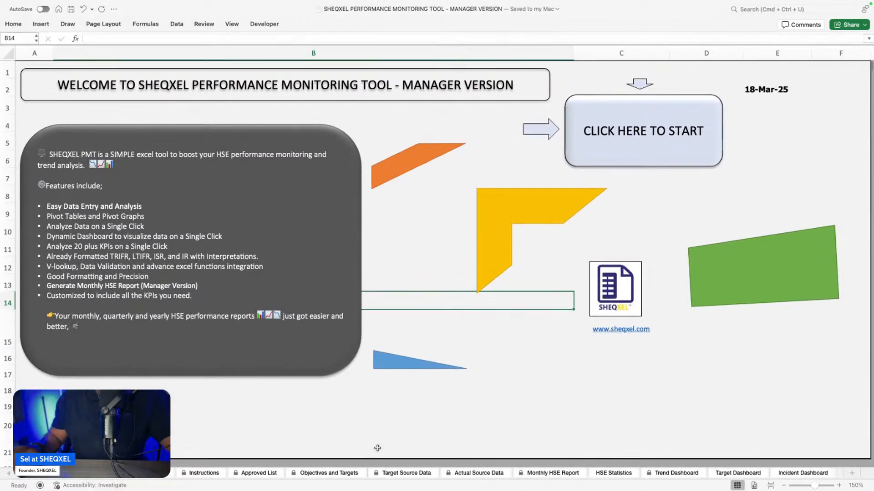
Step: Unprotect the welcome sheet by entering the sheet password
{"action": "left_click", "coordinate": [210, 24]}
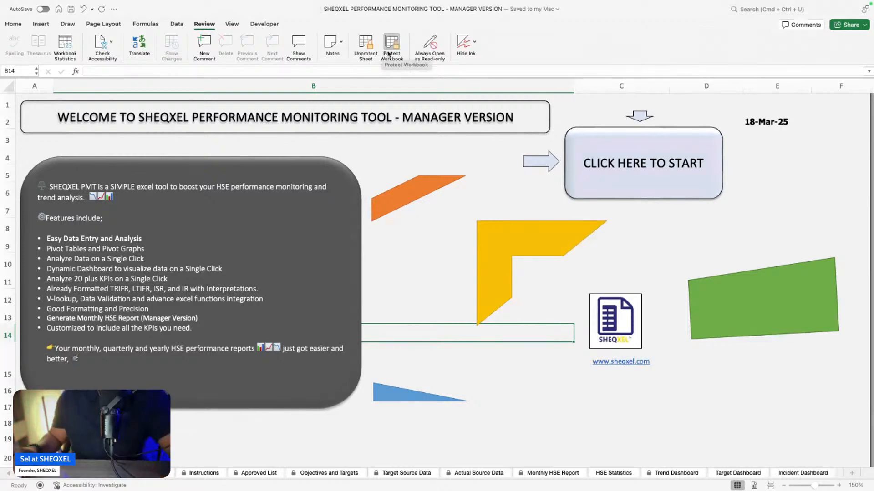
{"action": "left_click", "coordinate": [365, 43]}
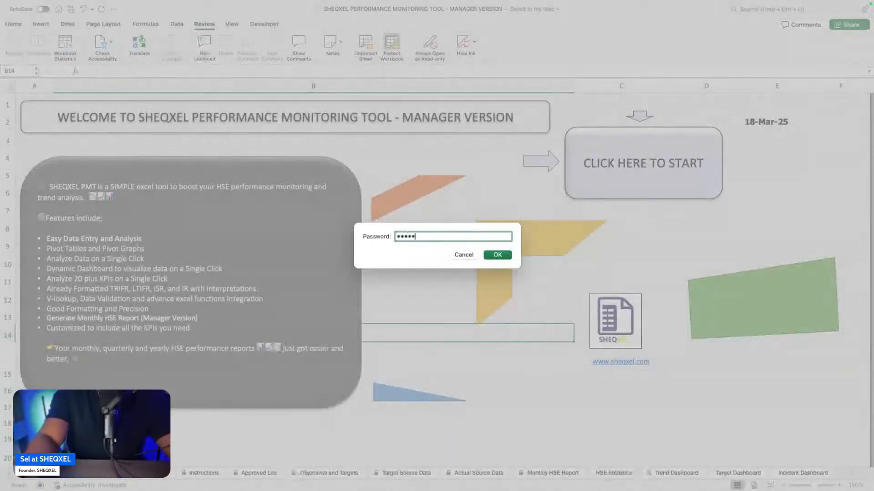
{"action": "key", "text": "Return"}
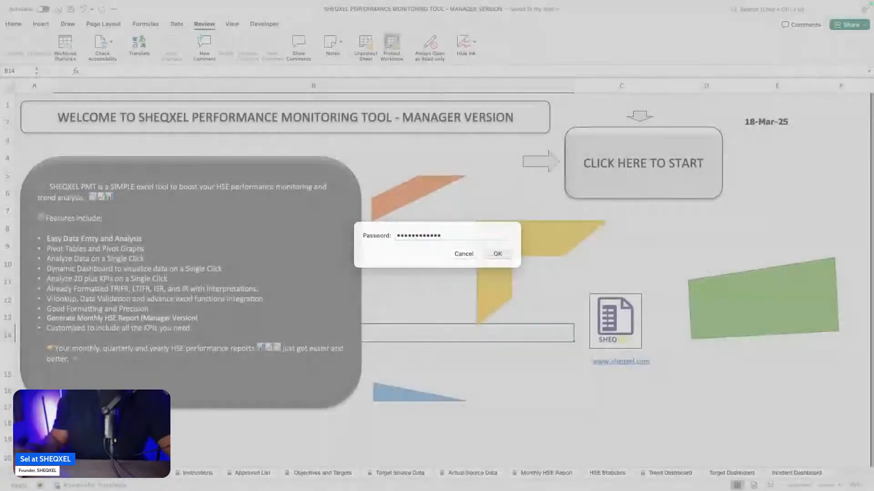
Step: Copy the password text from cell C22 on the welcome sheet, leaving the cell's content as it is
{"action": "scroll", "coordinate": [521, 438], "scroll_direction": "down", "scroll_amount": 3}
{"action": "left_click", "coordinate": [602, 388]}
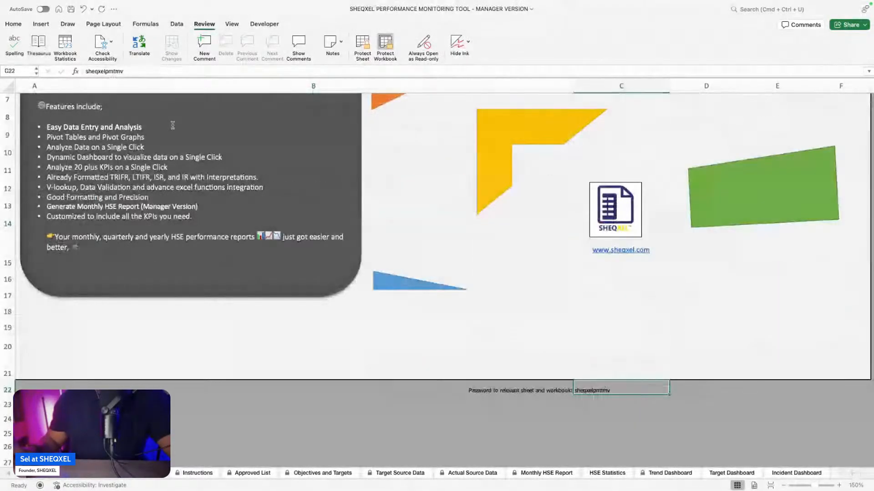
{"action": "double_click", "coordinate": [602, 388]}
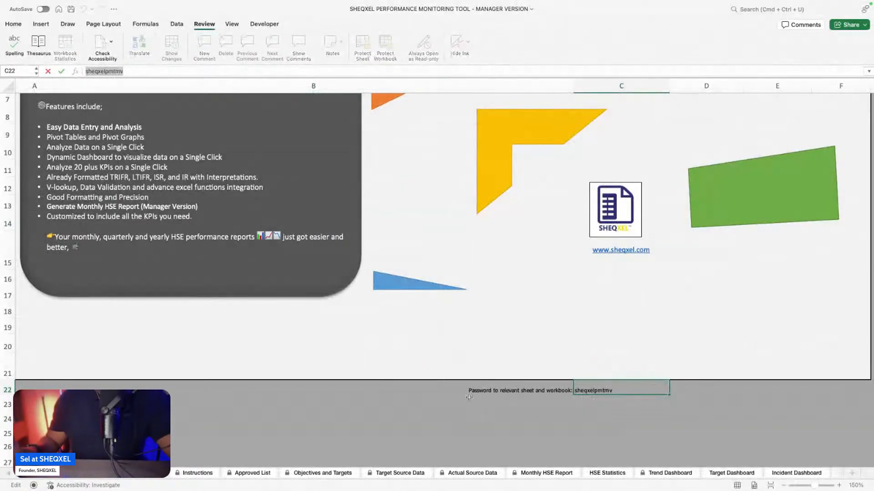
{"action": "scroll", "coordinate": [466, 383], "scroll_direction": "up", "scroll_amount": 4}
{"action": "left_click", "coordinate": [445, 313]}
{"action": "left_click", "coordinate": [445, 290]}
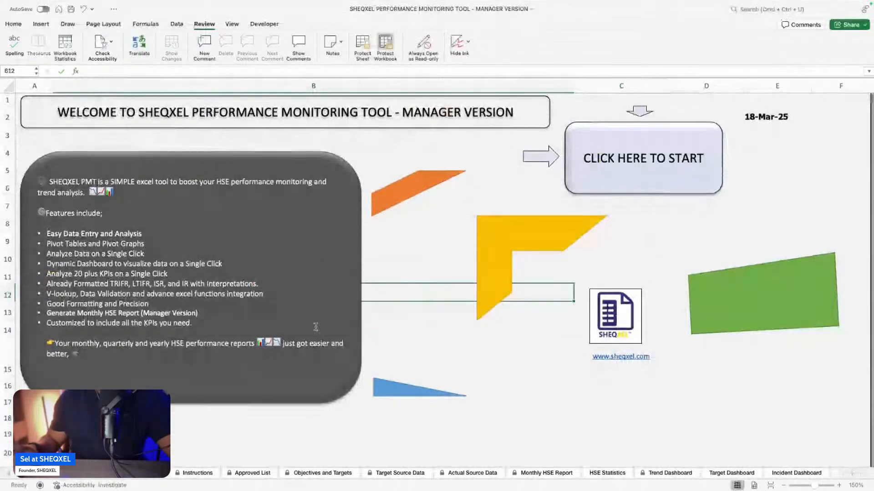
Step: Unprotect the Table of Content sheet by entering the sheet password
{"action": "left_click", "coordinate": [139, 478]}
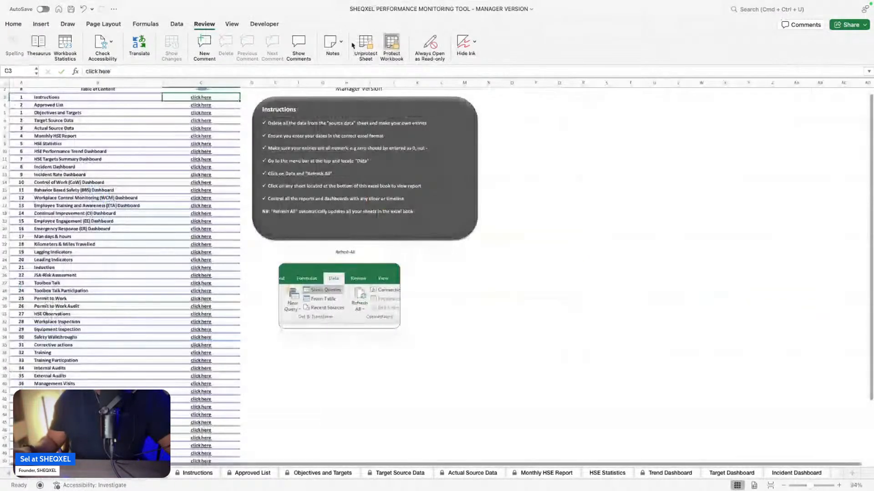
{"action": "left_click", "coordinate": [365, 50]}
{"action": "type", "text": "•••••••••••••"}
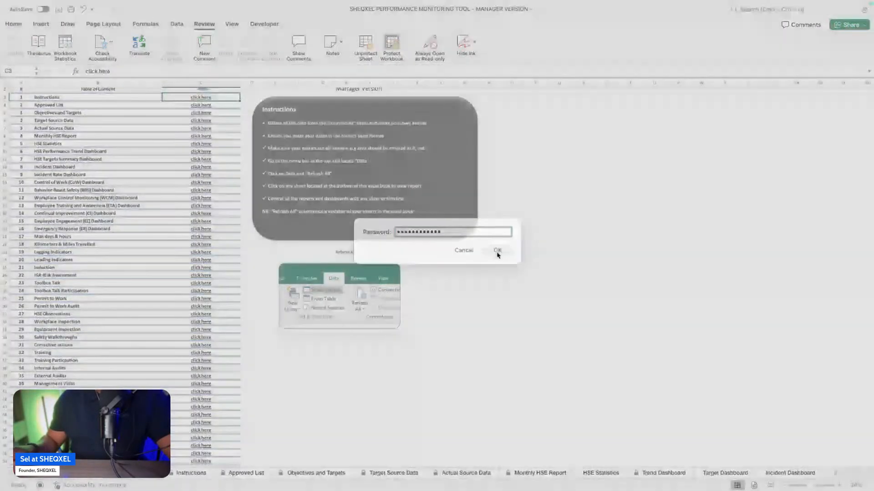
{"action": "left_click", "coordinate": [497, 256]}
Step: Unprotect the Instructions sheet by pasting the sheet password
{"action": "left_click", "coordinate": [191, 473]}
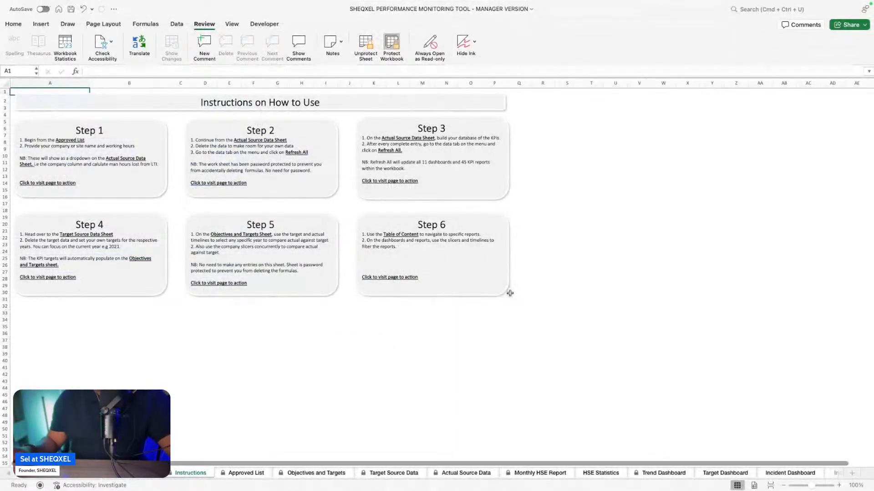
{"action": "left_click", "coordinate": [365, 44]}
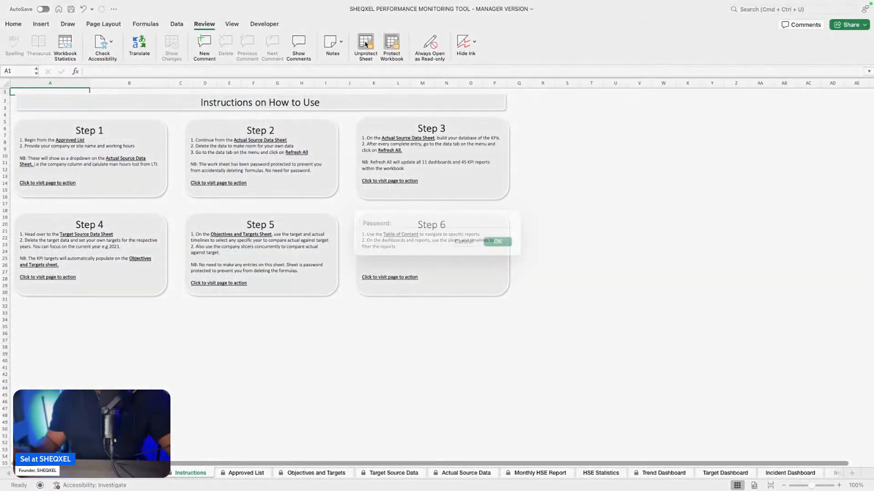
{"action": "key", "text": "super+v"}
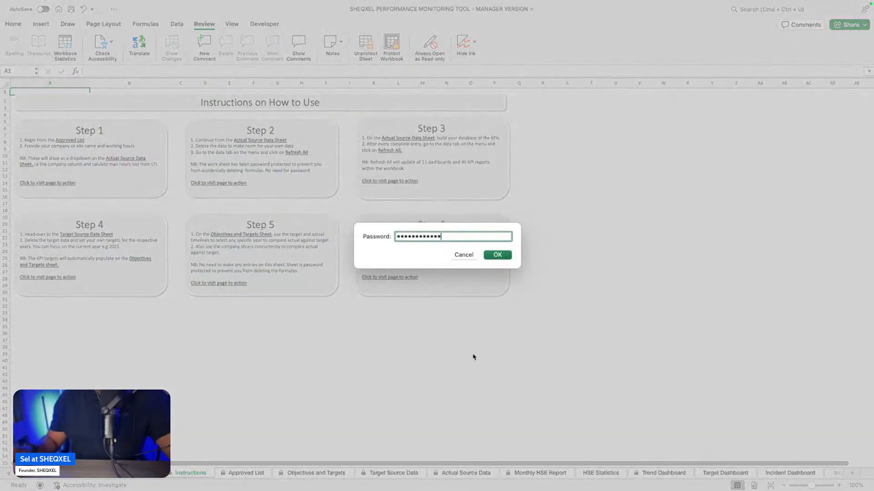
{"action": "left_click", "coordinate": [492, 255]}
Step: Unprotect the Approved List sheet by pasting the sheet password
{"action": "left_click", "coordinate": [246, 473]}
{"action": "left_click", "coordinate": [367, 46]}
{"action": "key", "text": "super+v"}
{"action": "left_click", "coordinate": [506, 256]}
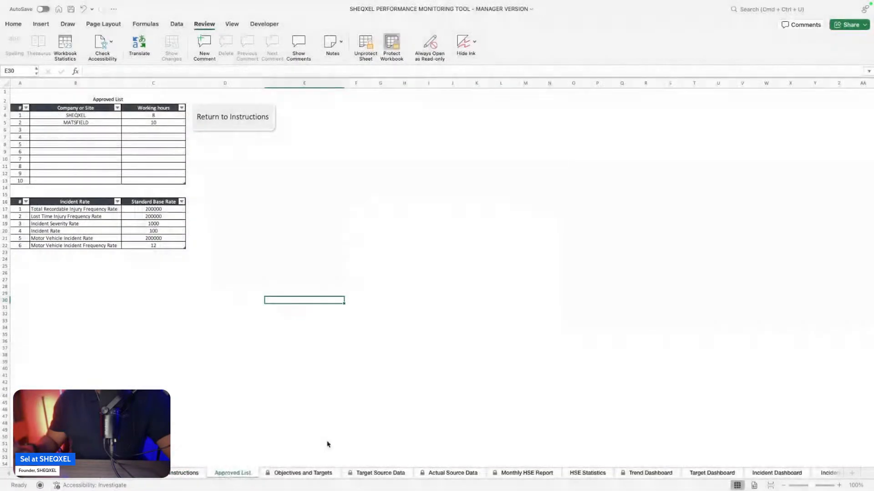
Step: Unprotect the Objectives and Targets sheet by pasting the sheet password
{"action": "left_click", "coordinate": [301, 473]}
{"action": "left_click", "coordinate": [363, 46]}
{"action": "key", "text": "super+v"}
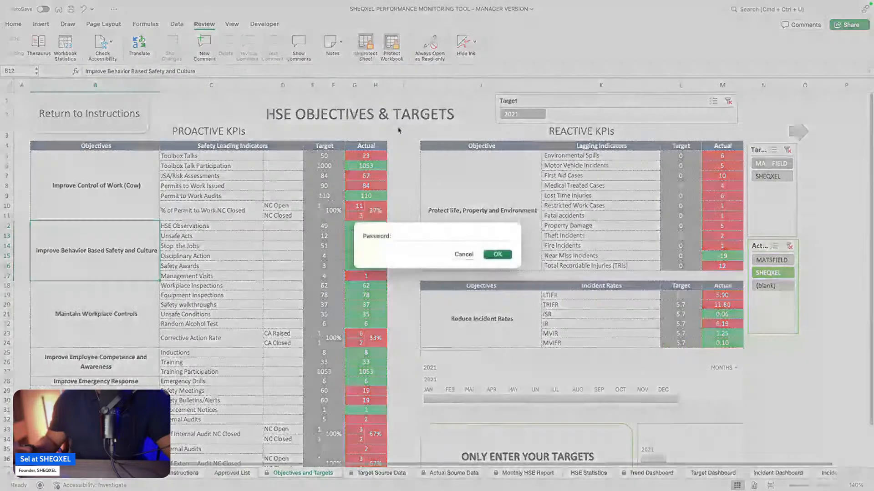
{"action": "left_click", "coordinate": [498, 255]}
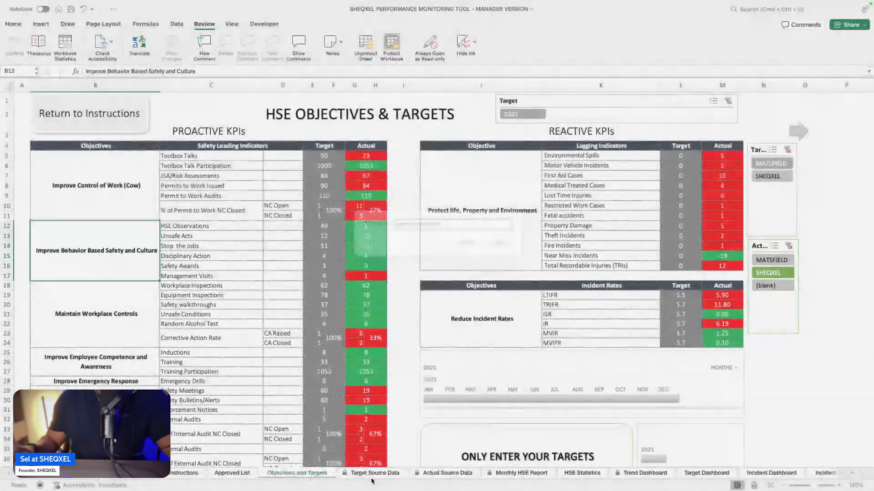
Step: Unprotect the Target Source Data sheet by pasting the sheet password
{"action": "left_click", "coordinate": [381, 473]}
{"action": "left_click", "coordinate": [361, 47]}
{"action": "key", "text": "super+v"}
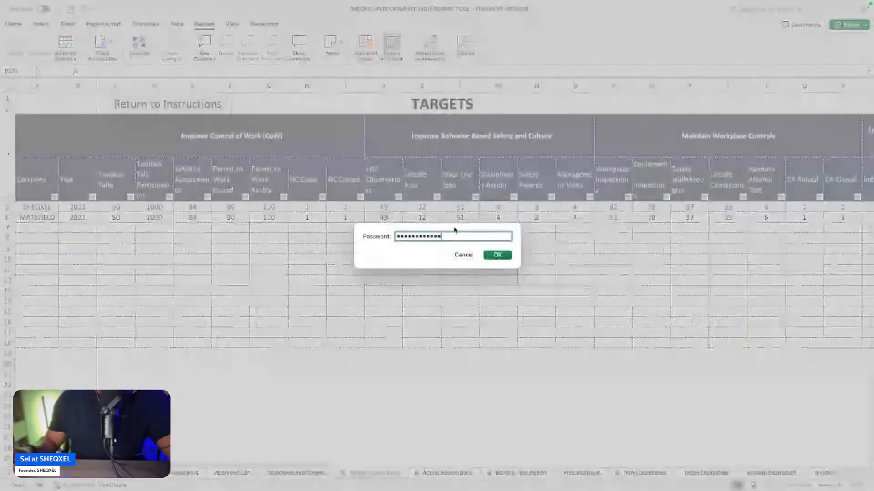
{"action": "left_click", "coordinate": [498, 254]}
Step: Unprotect the Actual Source Data sheet by pasting the sheet password
{"action": "left_click", "coordinate": [437, 476]}
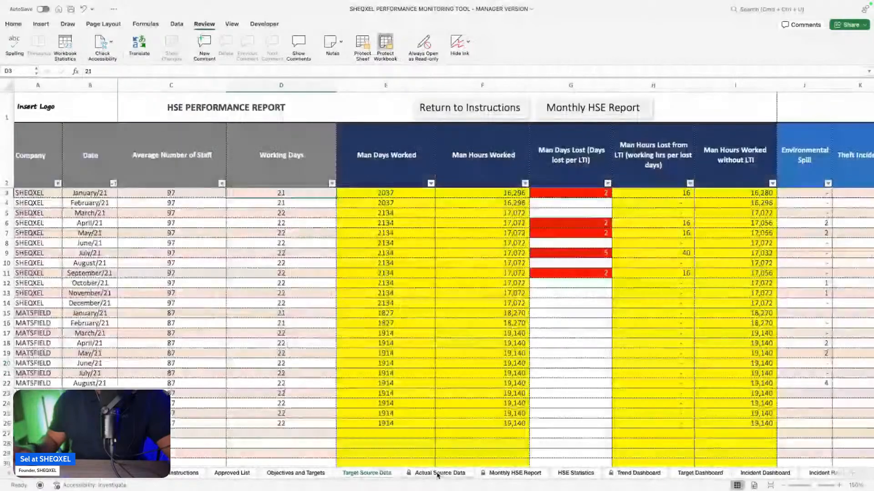
{"action": "left_click", "coordinate": [363, 43]}
{"action": "key", "text": "super+v"}
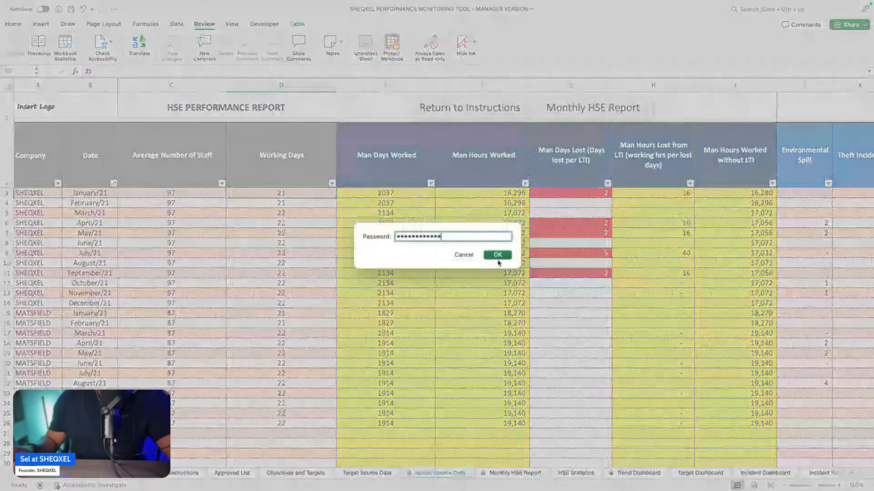
{"action": "left_click", "coordinate": [497, 251]}
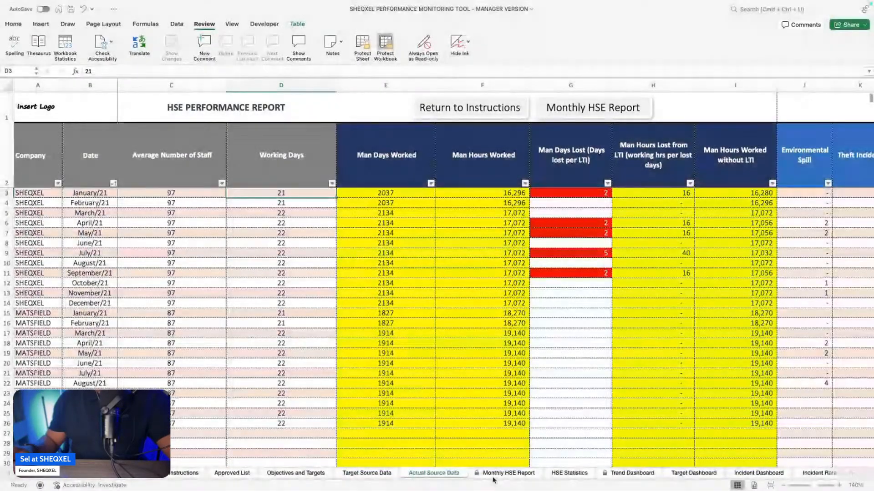
Step: Unprotect the Monthly HSE Report sheet by pasting the sheet password
{"action": "left_click", "coordinate": [508, 473]}
{"action": "left_click", "coordinate": [366, 44]}
{"action": "key", "text": "super+v"}
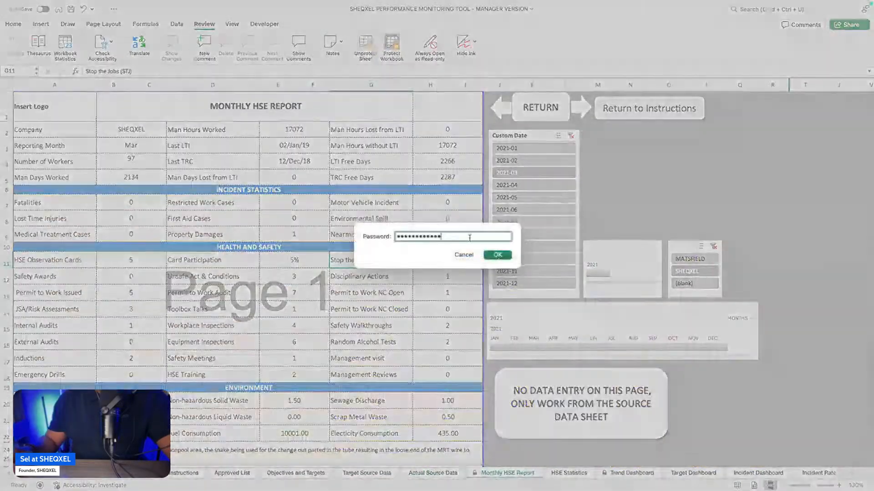
{"action": "left_click", "coordinate": [497, 255]}
Step: Unprotect the Trend Dashboard sheet by pasting the sheet password
{"action": "left_click", "coordinate": [632, 473]}
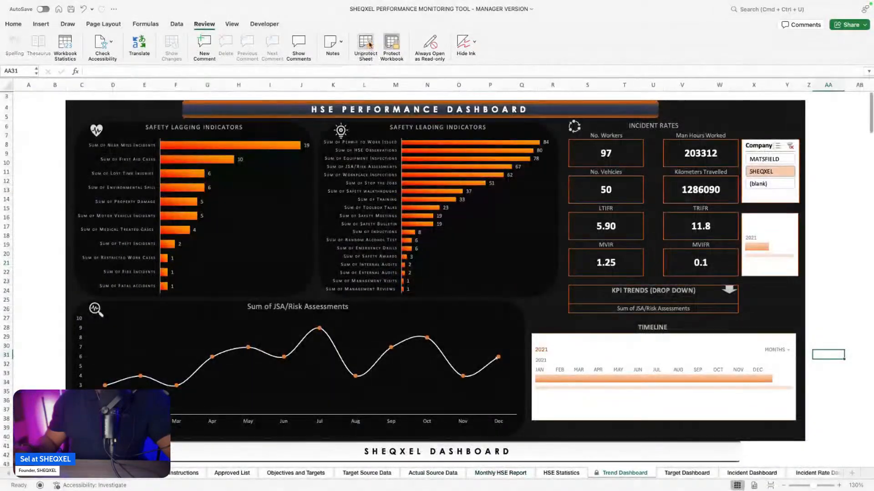
{"action": "left_click", "coordinate": [366, 43]}
{"action": "key", "text": "super+v"}
{"action": "left_click", "coordinate": [497, 255]}
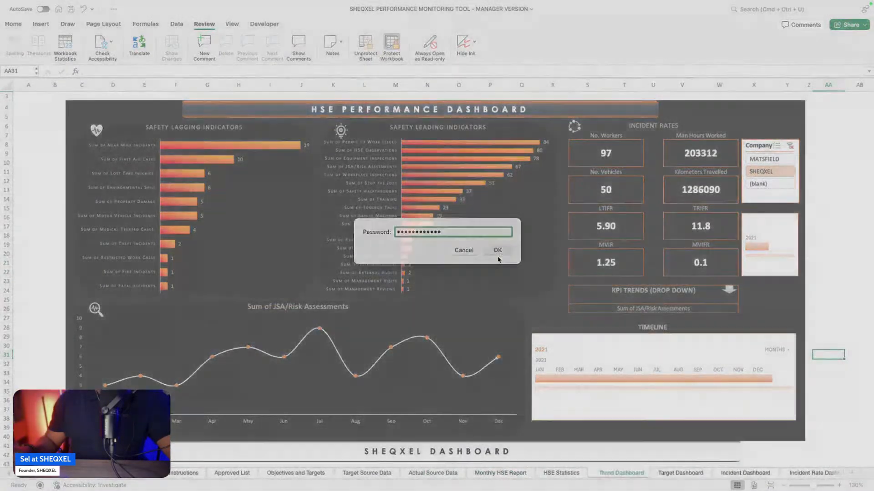
Step: Check the remaining sheets for locks and remove the workbook's structure protection by pasting the workbook password
{"action": "left_click", "coordinate": [17, 475]}
{"action": "left_click", "coordinate": [18, 474]}
{"action": "left_click", "coordinate": [18, 474]}
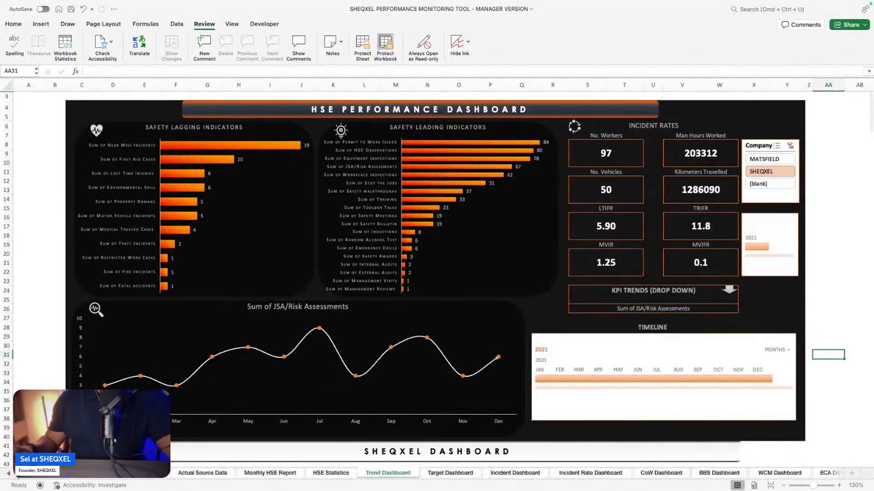
{"action": "left_click", "coordinate": [8, 474]}
{"action": "left_click", "coordinate": [9, 475]}
{"action": "left_click", "coordinate": [9, 474]}
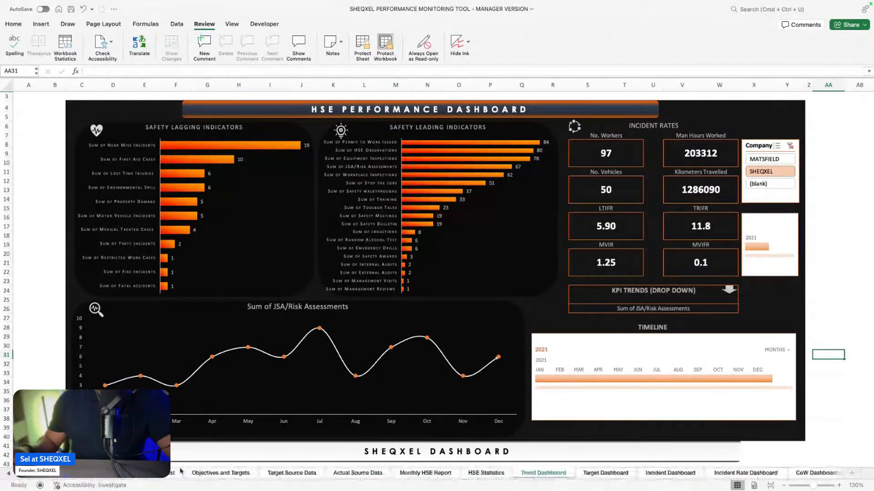
{"action": "left_click", "coordinate": [386, 44]}
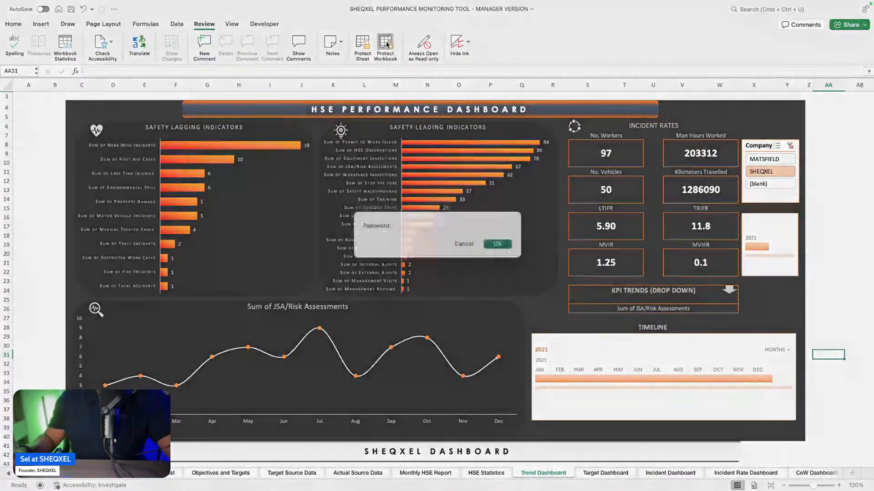
{"action": "key", "text": "super+v"}
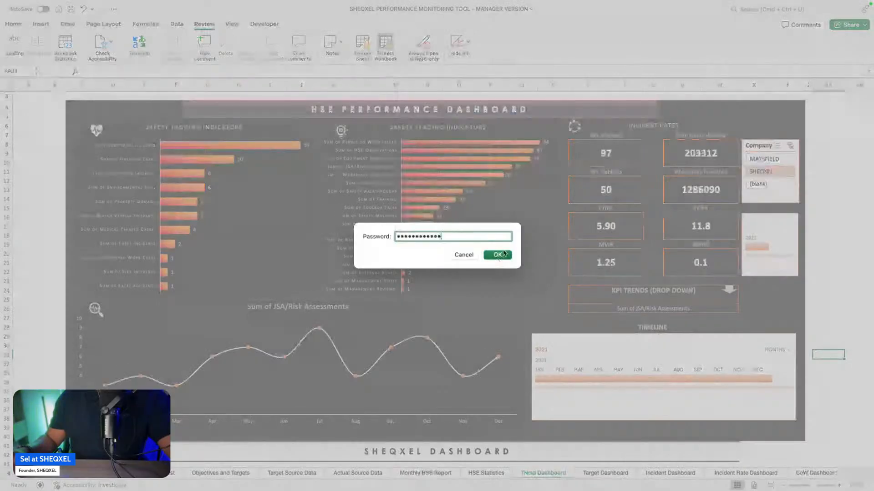
{"action": "left_click", "coordinate": [501, 255]}
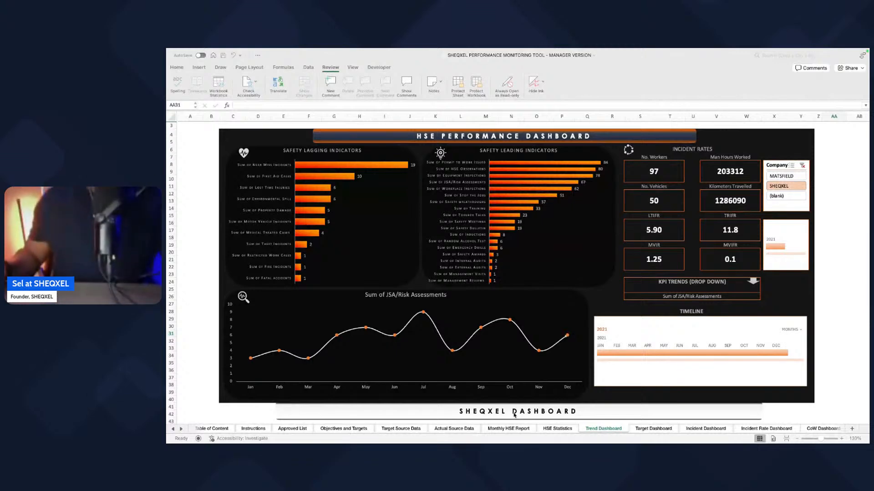
Step: Open the Actual Source Data sheet and examine its indicator columns across to the Environmental Indicators
{"action": "left_click", "coordinate": [458, 430]}
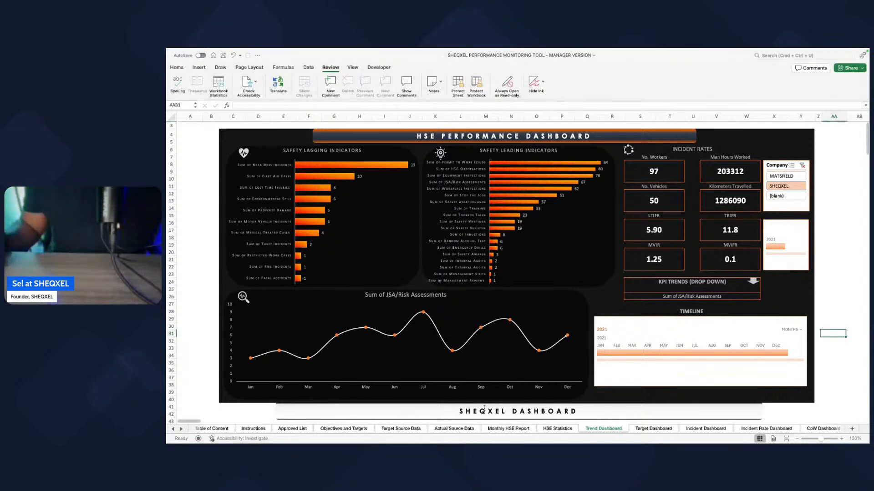
{"action": "left_click", "coordinate": [459, 429]}
{"action": "scroll", "coordinate": [517, 392], "scroll_direction": "right", "scroll_amount": 5}
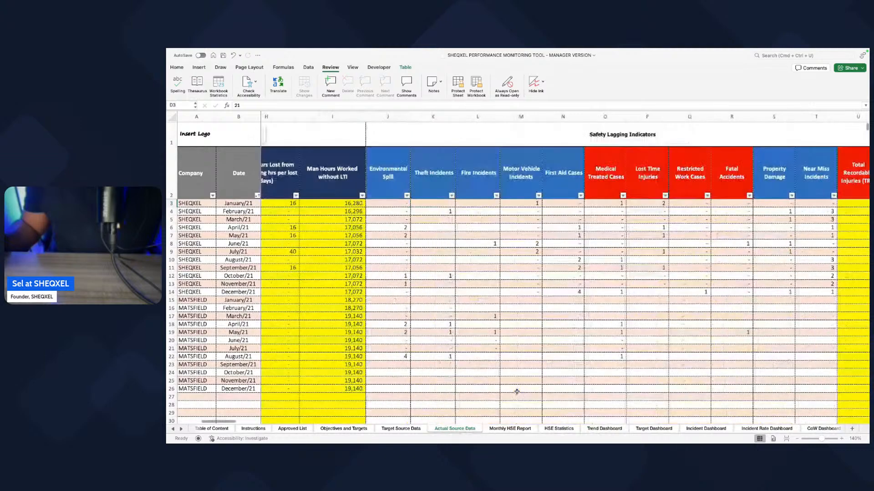
{"action": "scroll", "coordinate": [517, 392], "scroll_direction": "right", "scroll_amount": 15}
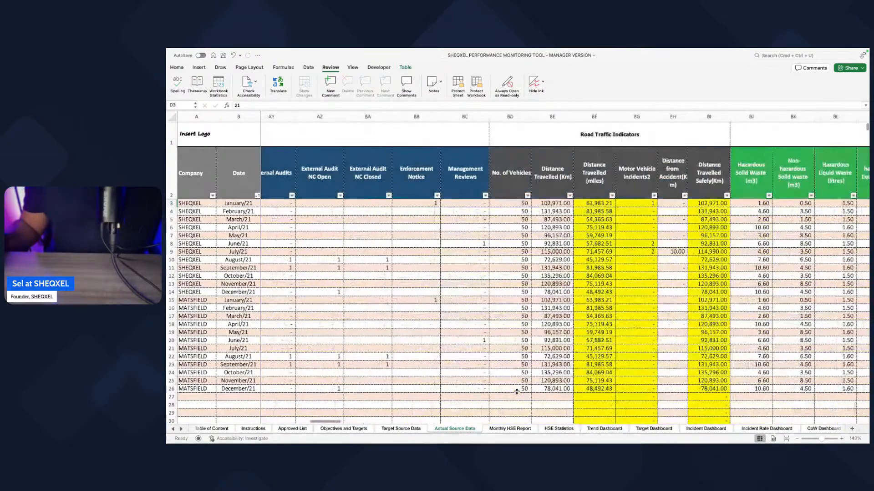
{"action": "scroll", "coordinate": [517, 392], "scroll_direction": "right", "scroll_amount": 5}
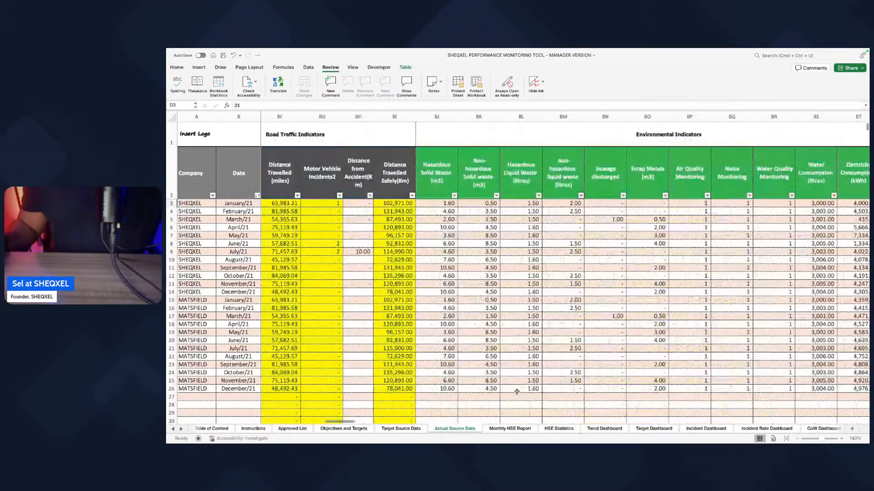
{"action": "scroll", "coordinate": [516, 392], "scroll_direction": "right", "scroll_amount": 1}
Step: Delete all the Environmental Indicators columns, from Hazardous Solid Waste through Fuel Consumption, in the Actual Source Data sheet
{"action": "left_click_drag", "start_coordinate": [401, 118], "coordinate": [790, 165]}
{"action": "scroll", "coordinate": [790, 164], "scroll_direction": "right", "scroll_amount": 1}
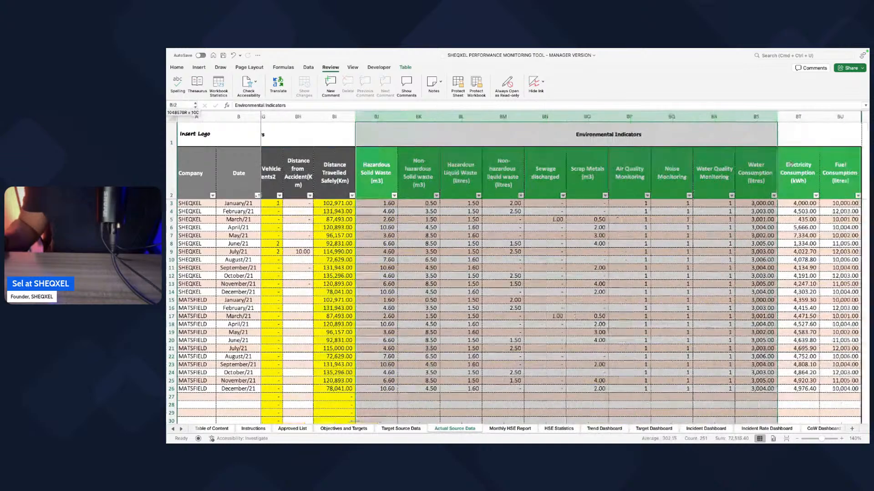
{"action": "scroll", "coordinate": [790, 164], "scroll_direction": "right", "scroll_amount": 1}
{"action": "left_click_drag", "start_coordinate": [771, 117], "coordinate": [318, 132]}
{"action": "scroll", "coordinate": [385, 224], "scroll_direction": "left", "scroll_amount": 1}
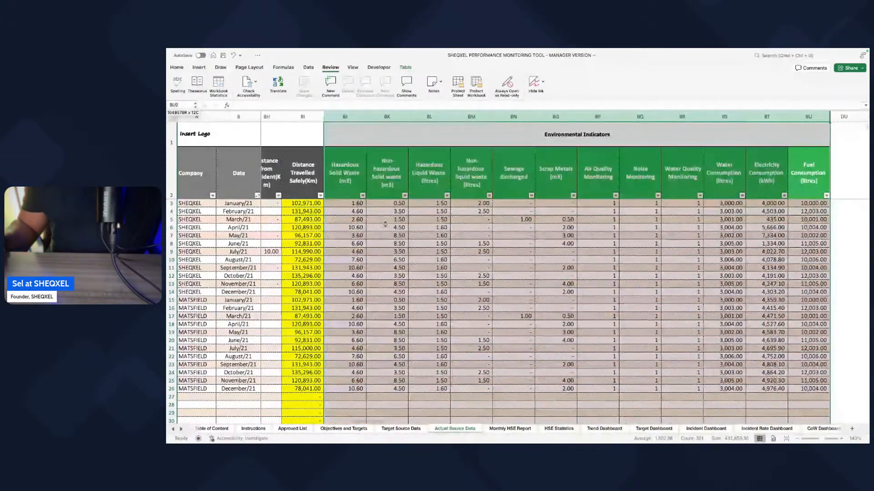
{"action": "scroll", "coordinate": [385, 224], "scroll_direction": "left", "scroll_amount": 3}
{"action": "left_click", "coordinate": [177, 67]}
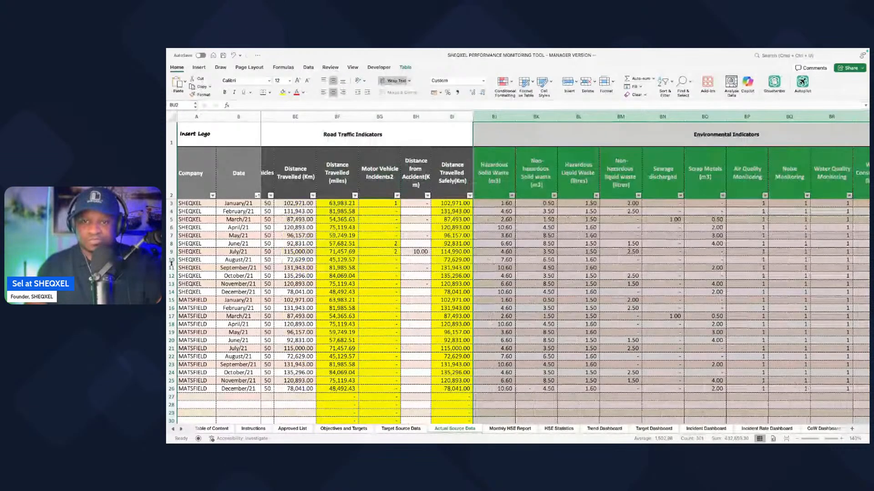
{"action": "key", "text": "super+Tab"}
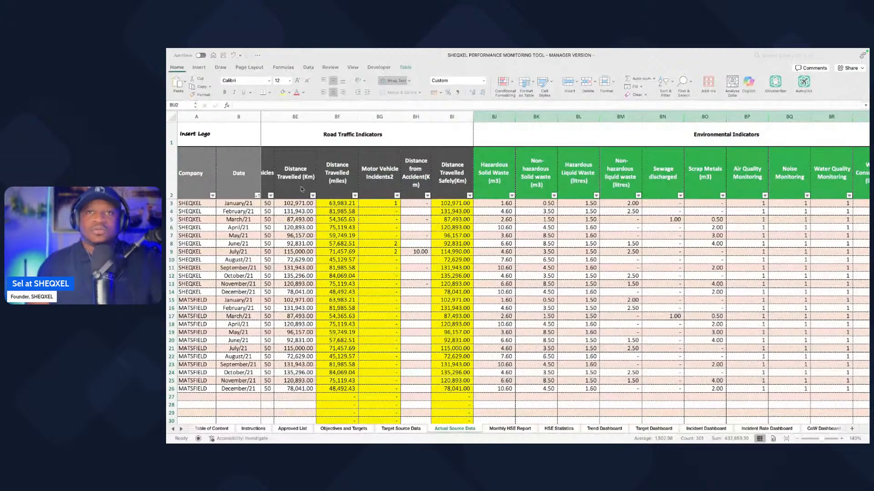
{"action": "scroll", "coordinate": [532, 133], "scroll_direction": "right", "scroll_amount": 1}
{"action": "left_click", "coordinate": [532, 132]}
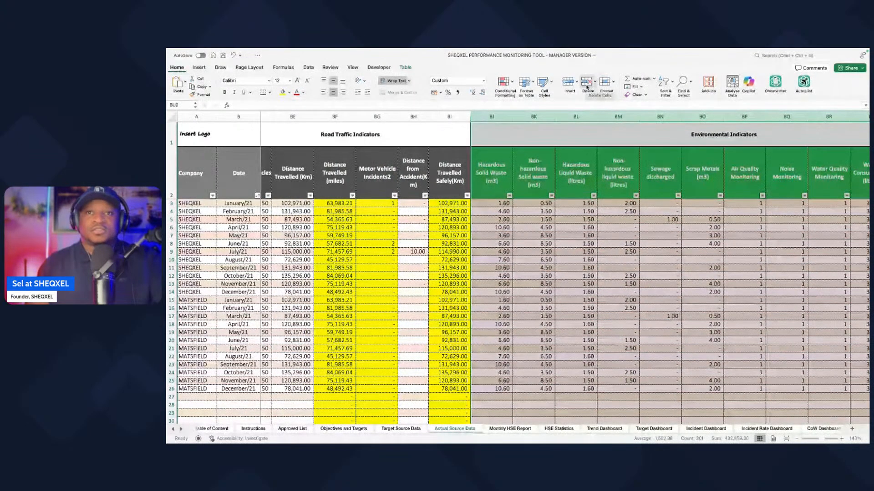
{"action": "left_click", "coordinate": [587, 86]}
Step: Delete the Road Traffic Indicators columns, from No. of Vehicles through Distance Travelled Safely
{"action": "scroll", "coordinate": [526, 221], "scroll_direction": "left", "scroll_amount": 5}
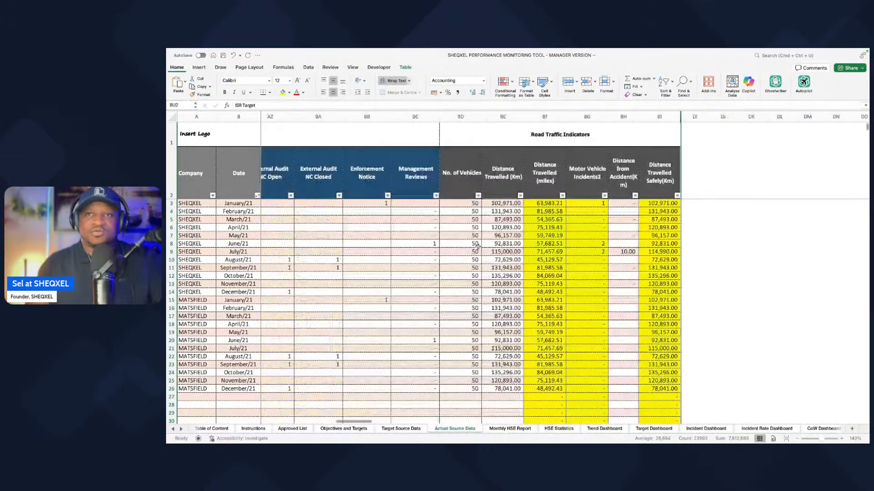
{"action": "scroll", "coordinate": [477, 246], "scroll_direction": "right", "scroll_amount": 1}
{"action": "left_click", "coordinate": [467, 116]}
{"action": "left_click_drag", "start_coordinate": [467, 117], "coordinate": [646, 117]}
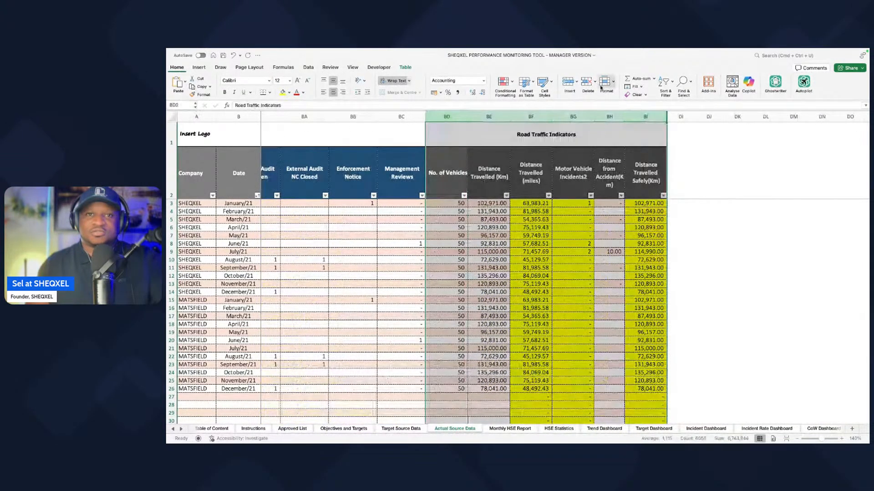
{"action": "left_click", "coordinate": [588, 83]}
Step: Look over the remaining Safety Leading Indicators, and check them against the leading and lagging indicator table in the sample Word report
{"action": "scroll", "coordinate": [457, 268], "scroll_direction": "left", "scroll_amount": 10}
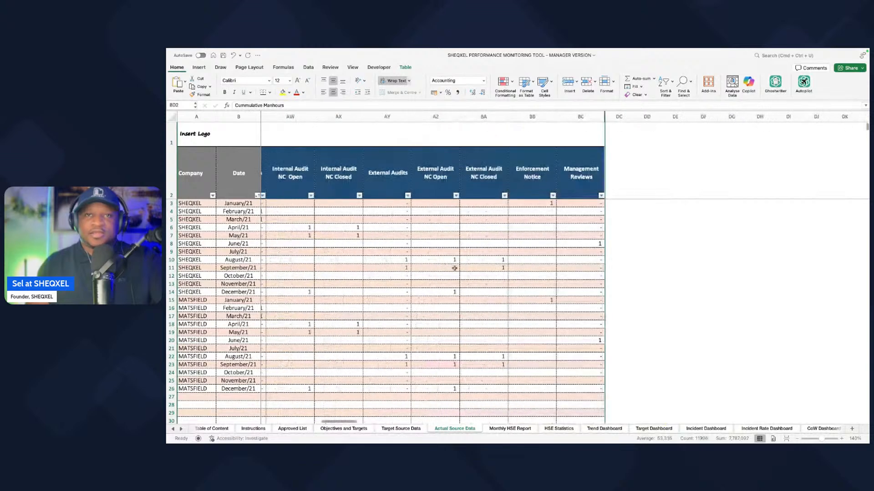
{"action": "scroll", "coordinate": [456, 269], "scroll_direction": "left", "scroll_amount": 4}
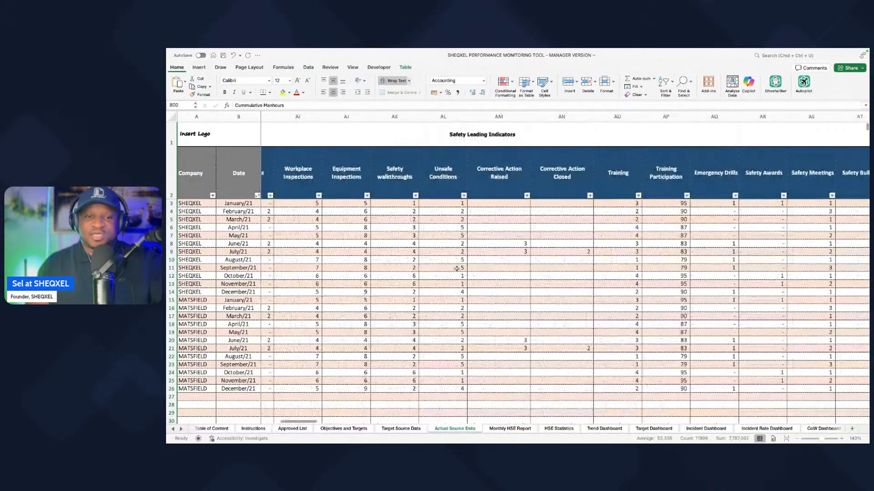
{"action": "scroll", "coordinate": [457, 268], "scroll_direction": "left", "scroll_amount": 6}
{"action": "scroll", "coordinate": [457, 269], "scroll_direction": "left", "scroll_amount": 2}
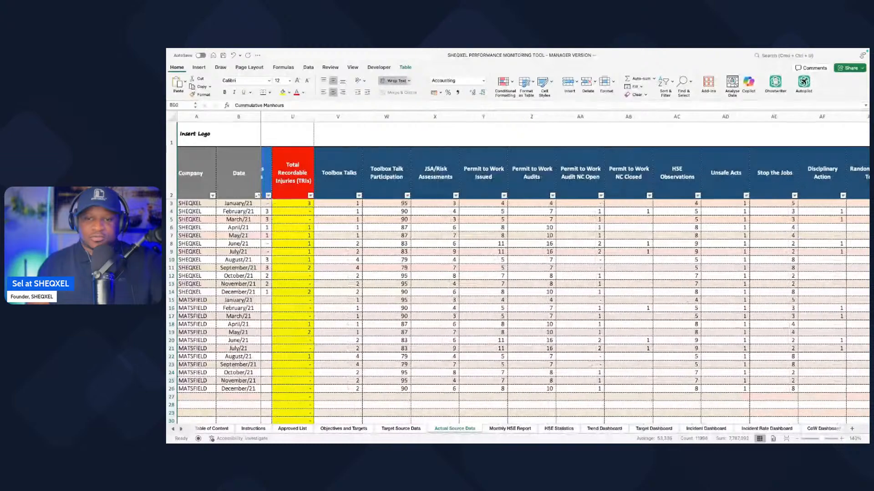
{"action": "key", "text": "ctrl+Right"}
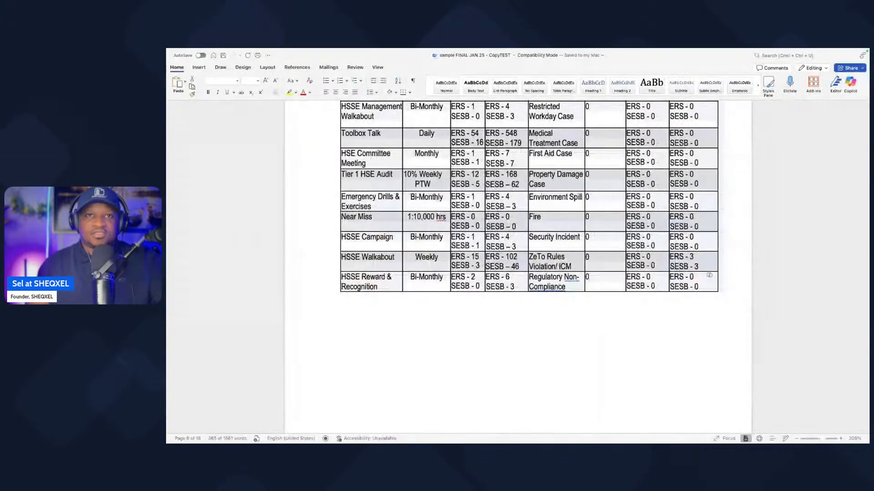
{"action": "scroll", "coordinate": [421, 244], "scroll_direction": "up", "scroll_amount": 4}
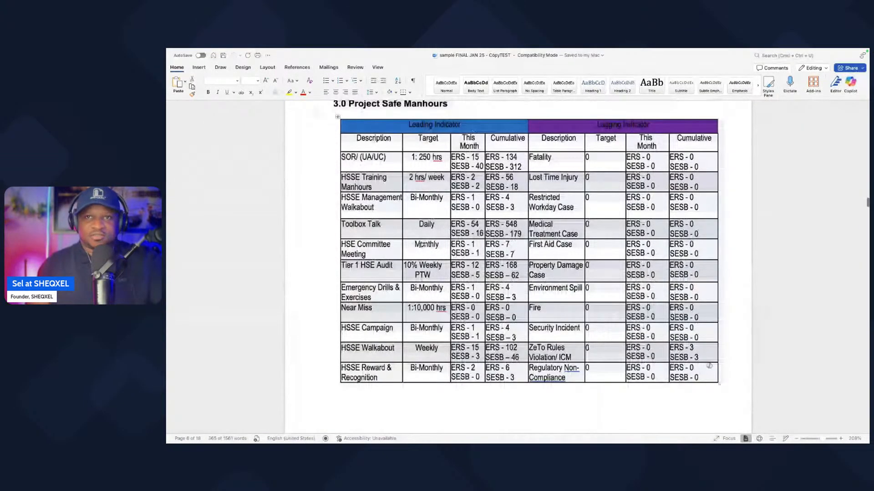
{"action": "scroll", "coordinate": [421, 244], "scroll_direction": "up", "scroll_amount": 2}
{"action": "left_click", "coordinate": [546, 206]}
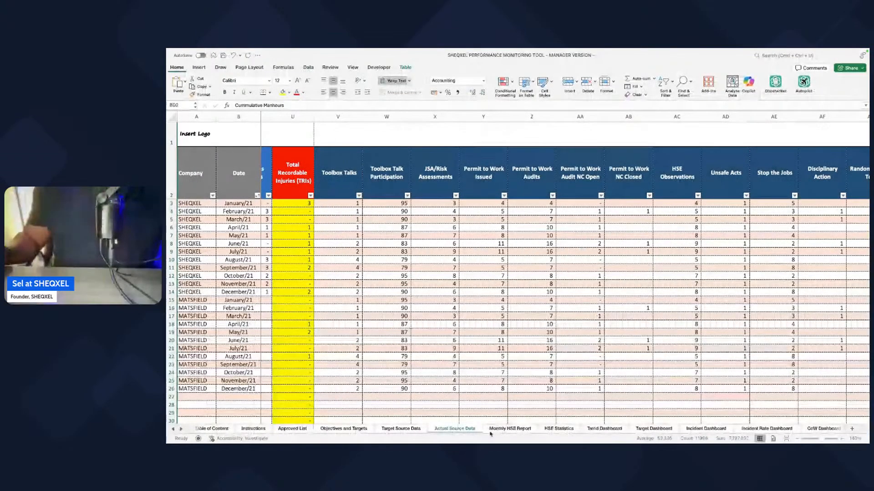
Step: Switch to the Excel workbook's Objectives and Targets sheet and examine the proactive and reactive KPIs with their targets and actuals
{"action": "left_click", "coordinate": [338, 427]}
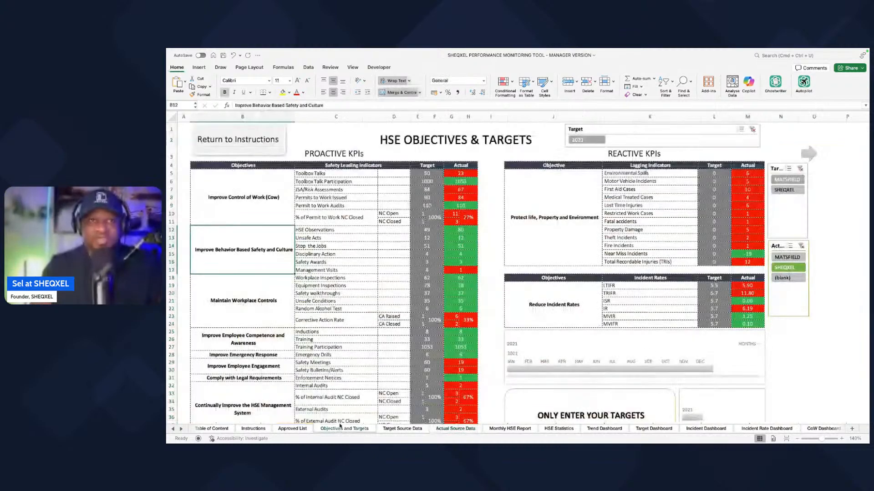
{"action": "left_click", "coordinate": [317, 173]}
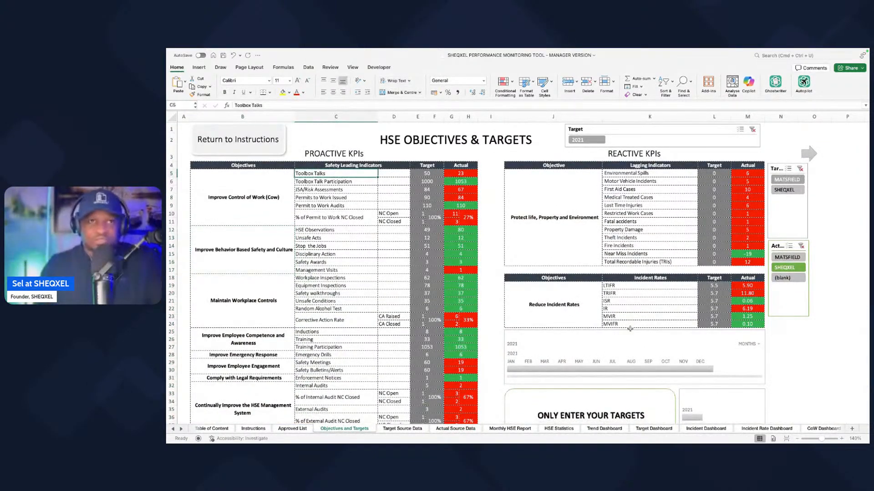
{"action": "mouse_move", "coordinate": [252, 173]}
{"action": "left_mouse_down"}
{"action": "mouse_move", "coordinate": [364, 203]}
{"action": "mouse_move", "coordinate": [400, 426]}
{"action": "left_mouse_up"}
{"action": "left_click", "coordinate": [313, 181]}
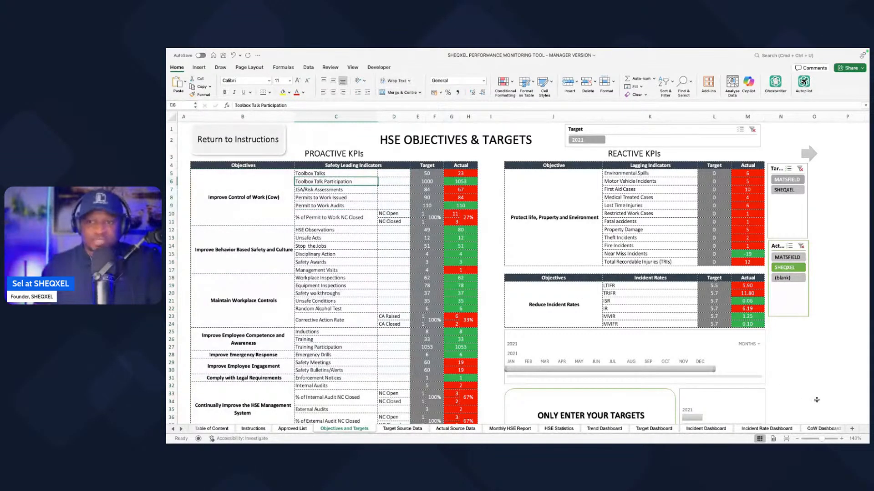
{"action": "left_click", "coordinate": [841, 438]}
{"action": "scroll", "coordinate": [433, 334], "scroll_direction": "down", "scroll_amount": 1}
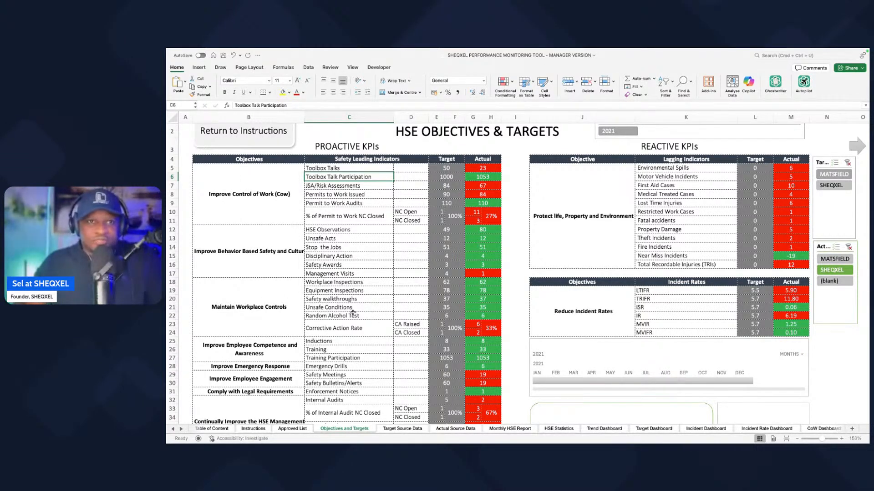
{"action": "scroll", "coordinate": [312, 327], "scroll_direction": "down", "scroll_amount": 3}
{"action": "left_click", "coordinate": [261, 265]}
{"action": "left_click", "coordinate": [335, 251]}
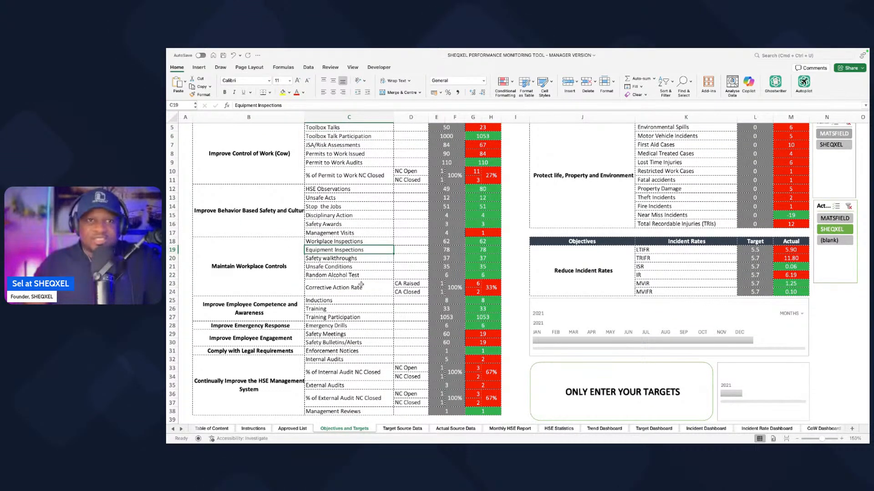
{"action": "scroll", "coordinate": [373, 312], "scroll_direction": "up", "scroll_amount": 3}
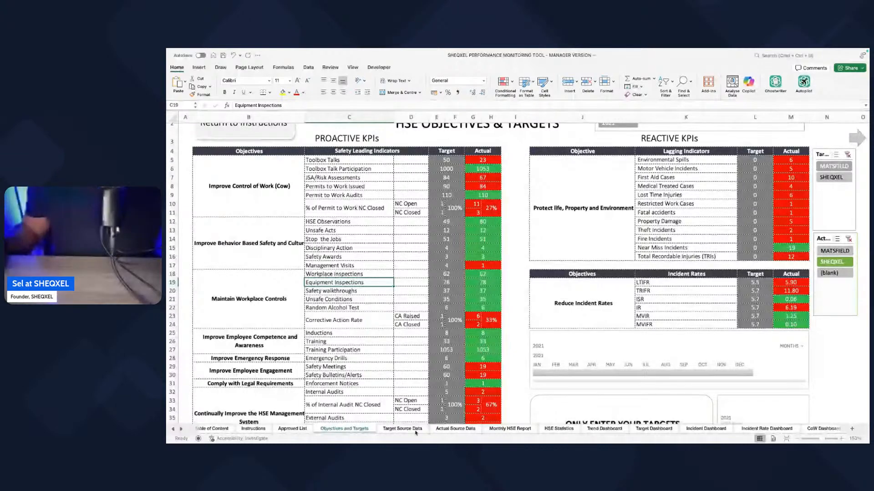
Step: Return to the Actual Source Data sheet and examine the safety leading indicator headers from Toolbox Talks through Inductions
{"action": "left_click", "coordinate": [456, 431]}
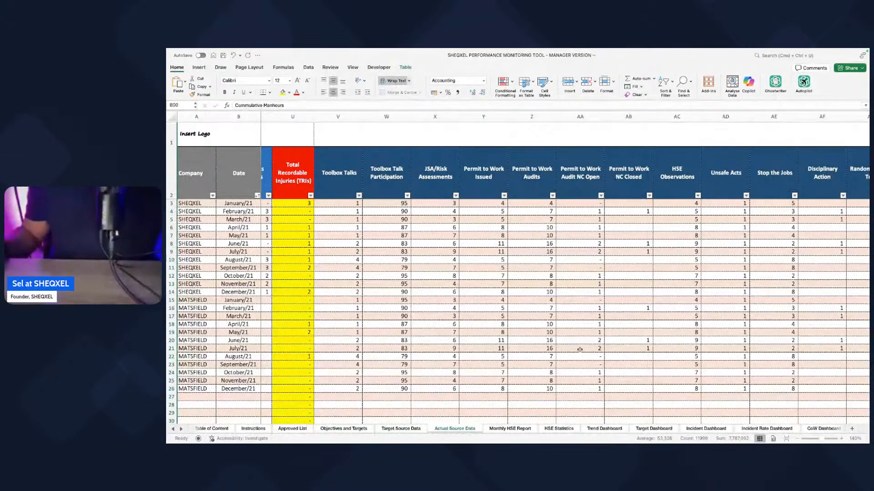
{"action": "scroll", "coordinate": [579, 348], "scroll_direction": "right", "scroll_amount": 3}
{"action": "scroll", "coordinate": [578, 349], "scroll_direction": "right", "scroll_amount": 2}
{"action": "scroll", "coordinate": [480, 279], "scroll_direction": "left", "scroll_amount": 2}
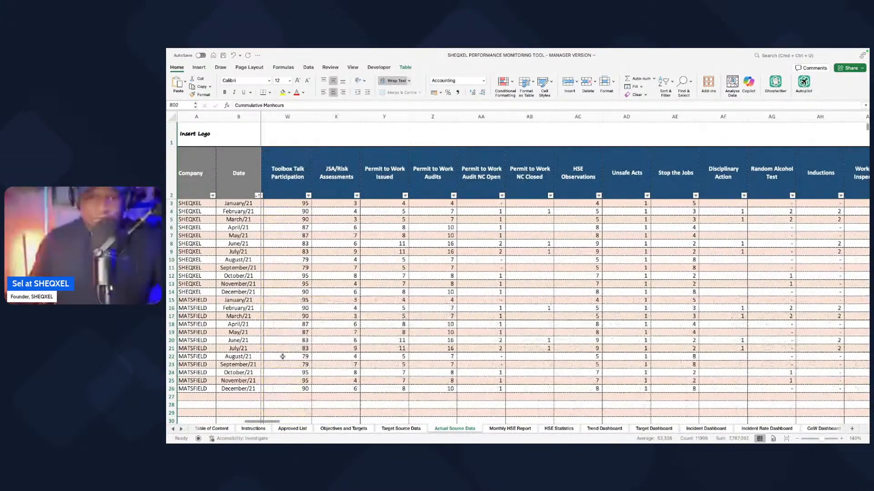
{"action": "left_click", "coordinate": [548, 176]}
{"action": "scroll", "coordinate": [548, 177], "scroll_direction": "right", "scroll_amount": 3}
{"action": "left_click", "coordinate": [564, 117]}
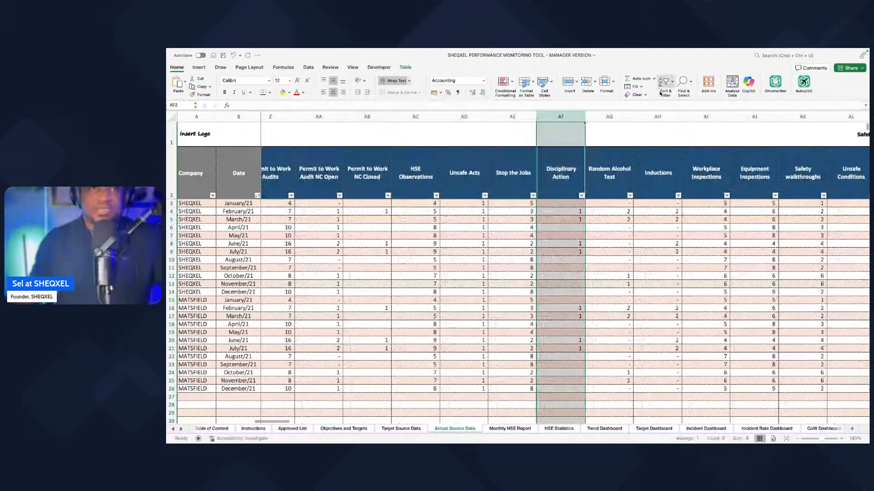
{"action": "scroll", "coordinate": [561, 173], "scroll_direction": "left", "scroll_amount": 5}
{"action": "left_click_drag", "start_coordinate": [313, 174], "coordinate": [802, 177]}
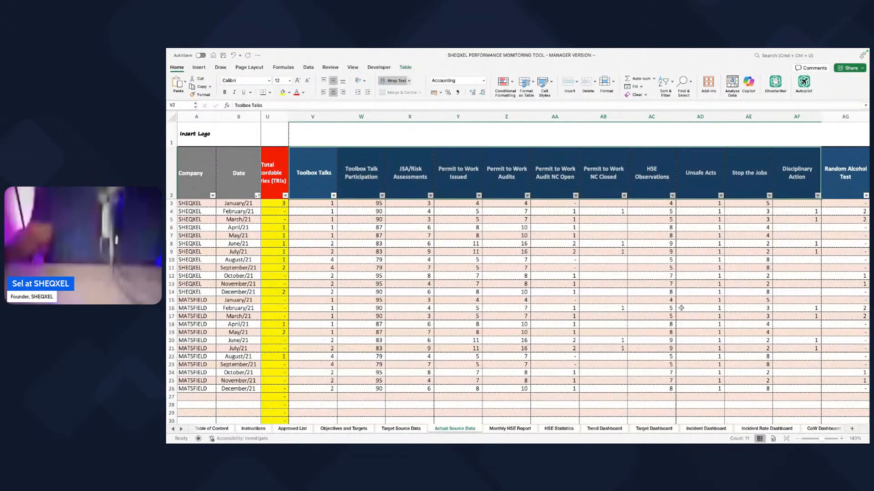
{"action": "scroll", "coordinate": [661, 313], "scroll_direction": "right", "scroll_amount": 4}
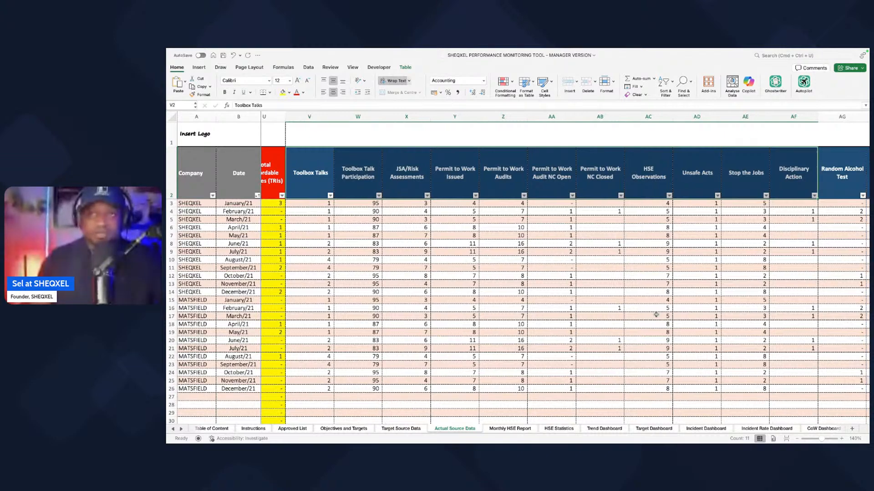
{"action": "scroll", "coordinate": [643, 313], "scroll_direction": "right", "scroll_amount": 1}
{"action": "left_click_drag", "start_coordinate": [680, 175], "coordinate": [581, 175]}
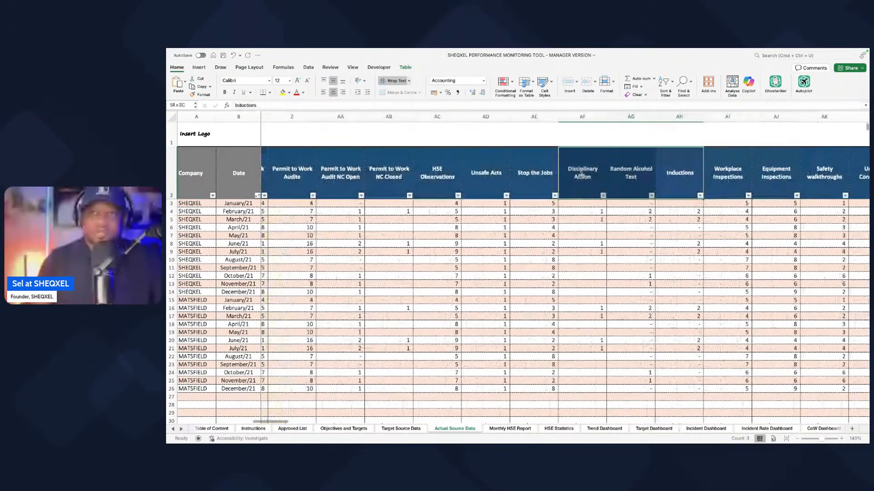
Step: Delete the safety leading indicator columns from Equipment Inspections through Internal Audit NC Closed
{"action": "scroll", "coordinate": [581, 176], "scroll_direction": "right", "scroll_amount": 6}
{"action": "left_click_drag", "start_coordinate": [458, 117], "coordinate": [674, 117]}
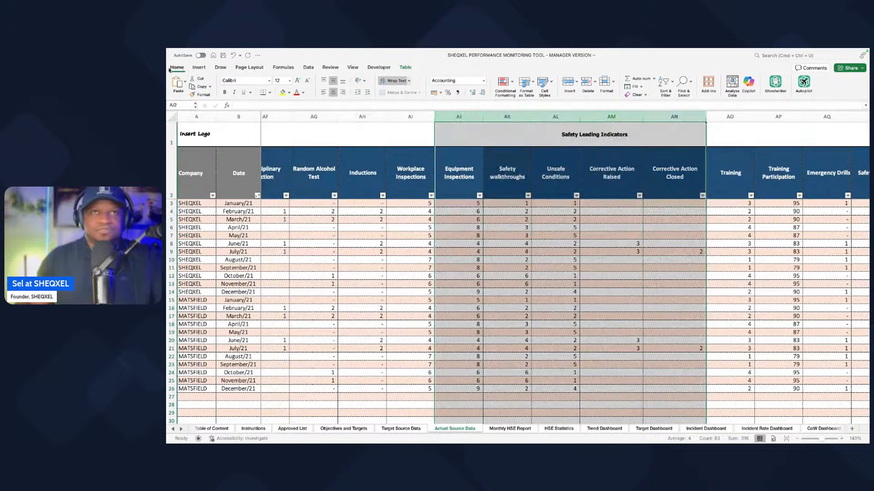
{"action": "left_click", "coordinate": [589, 85]}
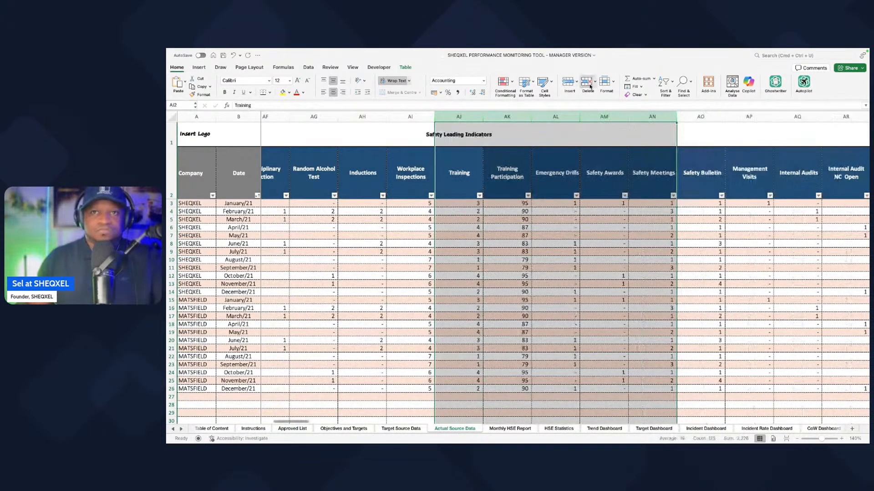
{"action": "left_click", "coordinate": [589, 85]}
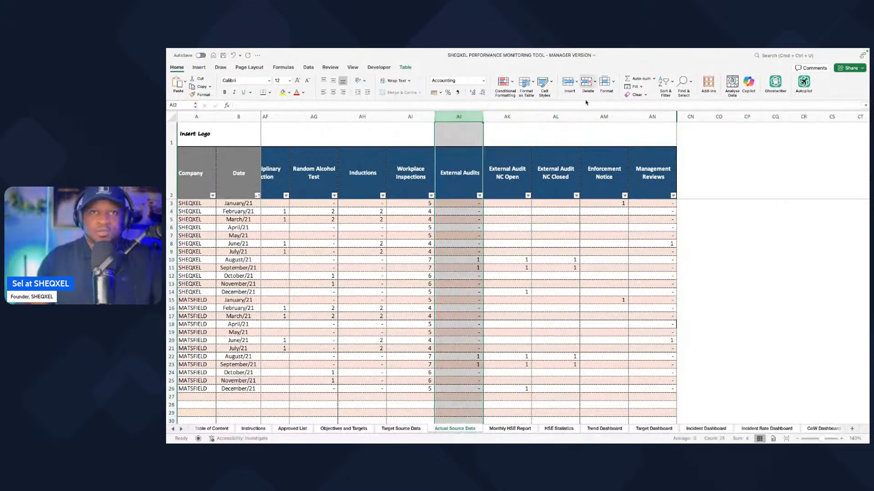
Step: Delete the External Audits, External Audit NC Open and External Audit NC Closed columns
{"action": "left_click", "coordinate": [588, 83]}
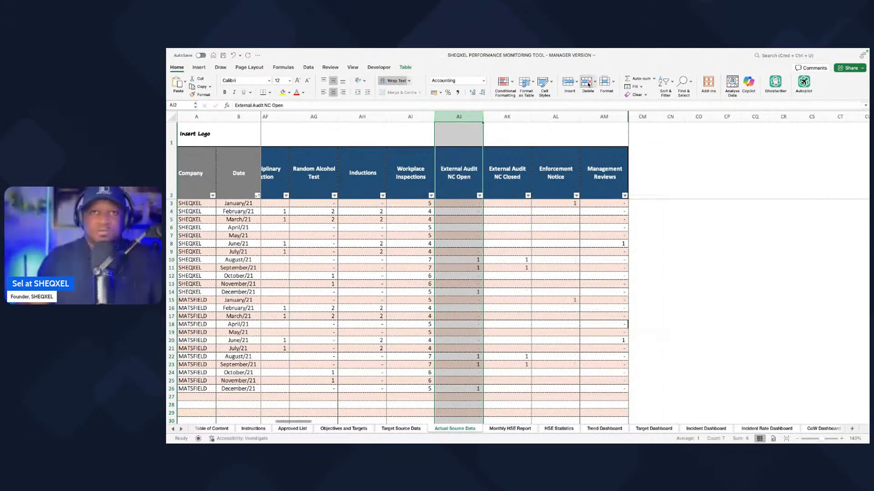
{"action": "left_click", "coordinate": [588, 84]}
{"action": "left_click", "coordinate": [588, 84]}
{"action": "left_click", "coordinate": [464, 267]}
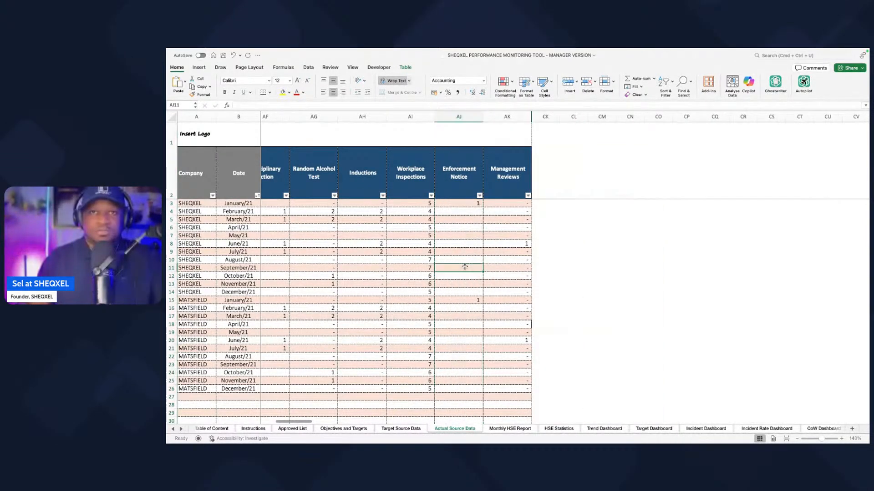
{"action": "scroll", "coordinate": [464, 267], "scroll_direction": "left", "scroll_amount": 1}
{"action": "scroll", "coordinate": [464, 267], "scroll_direction": "left", "scroll_amount": 10}
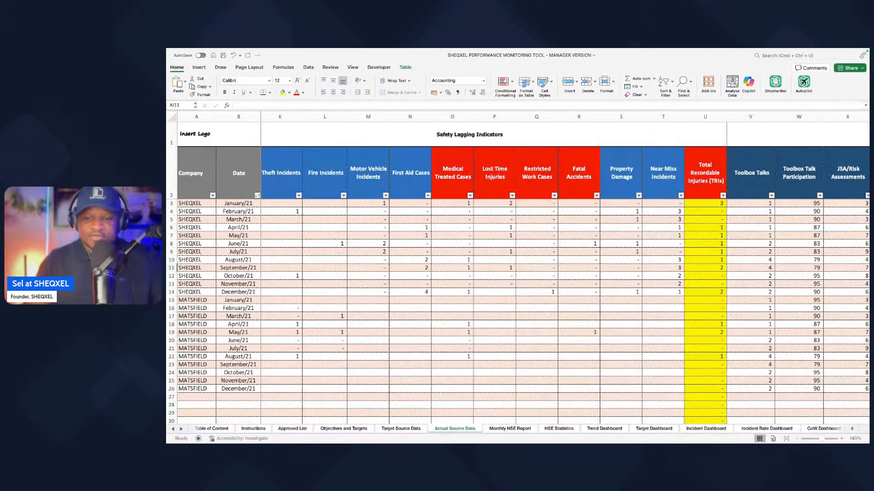
Step: Check the leading and lagging indicator table in the Word report and add a blank worksheet after Actual Source Data in Excel
{"action": "key", "text": "ctrl+Right"}
{"action": "scroll", "coordinate": [310, 193], "scroll_direction": "down", "scroll_amount": 1}
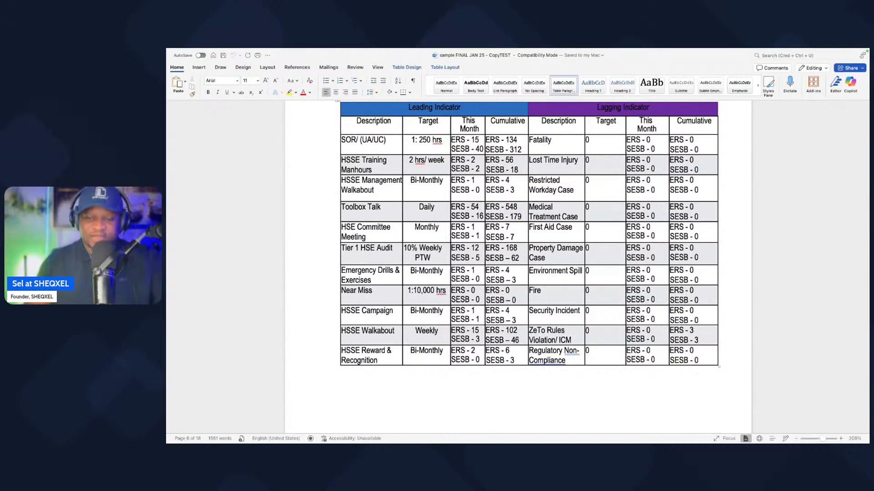
{"action": "key", "text": "ctrl+Left"}
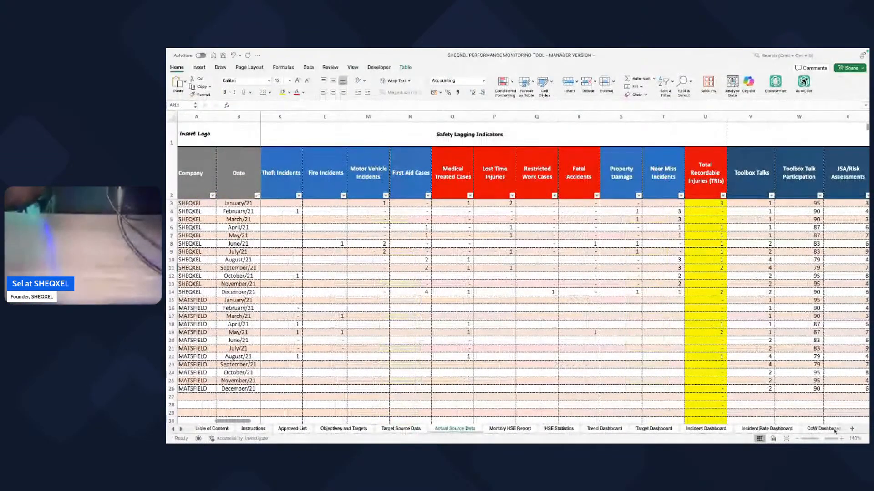
{"action": "left_click", "coordinate": [852, 429]}
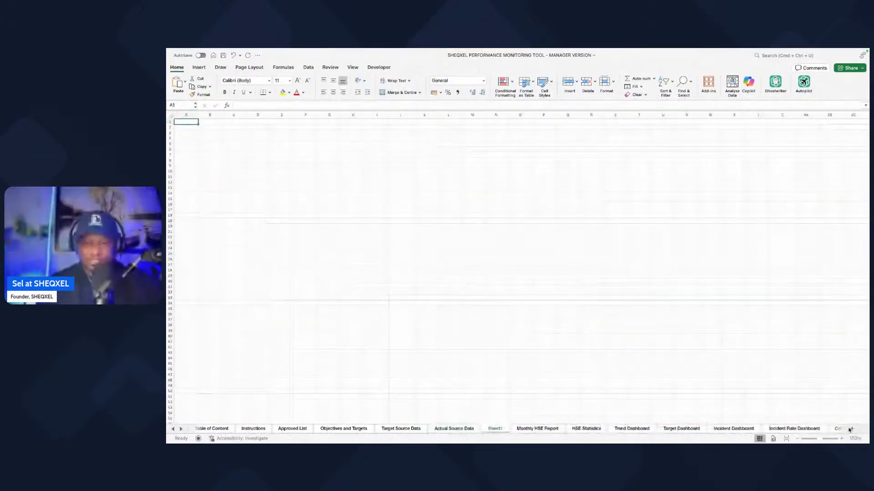
Step: Copy the lagging indicator descriptions from the Word report into the new Excel sheet at I5, matching destination formatting, and widen column I
{"action": "key", "text": "ctrl+Right"}
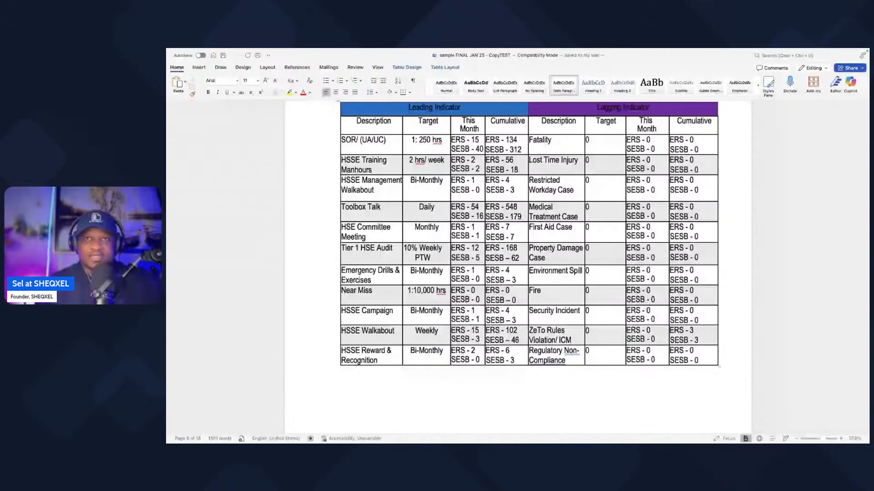
{"action": "left_click_drag", "start_coordinate": [546, 139], "coordinate": [553, 357]}
{"action": "key", "text": "super+c"}
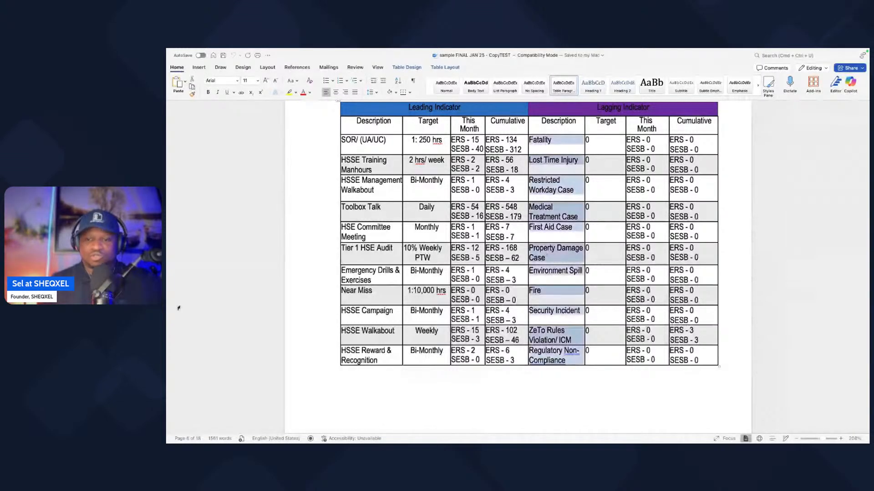
{"action": "key", "text": "ctrl+Left"}
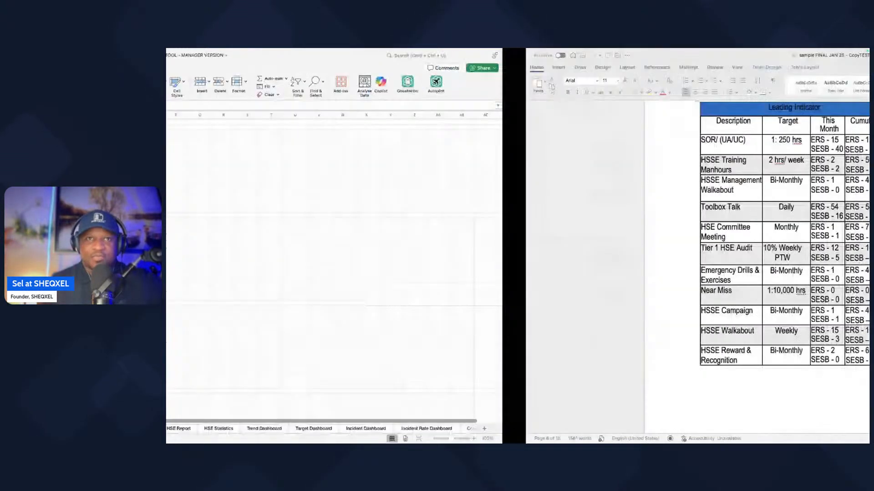
{"action": "left_click", "coordinate": [376, 144]}
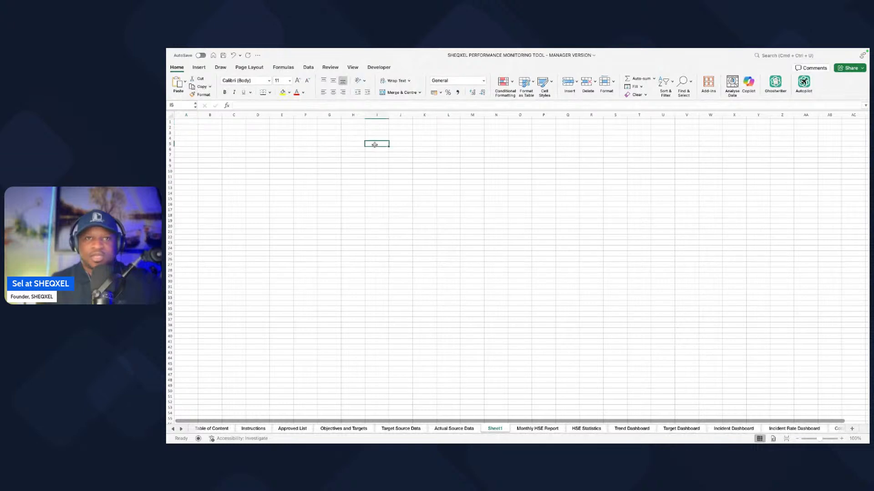
{"action": "key", "text": "super+v"}
{"action": "left_click", "coordinate": [395, 289]}
{"action": "left_click", "coordinate": [429, 308]}
{"action": "left_click_drag", "start_coordinate": [389, 115], "coordinate": [436, 114]}
{"action": "left_click_drag", "start_coordinate": [472, 237], "coordinate": [448, 237]}
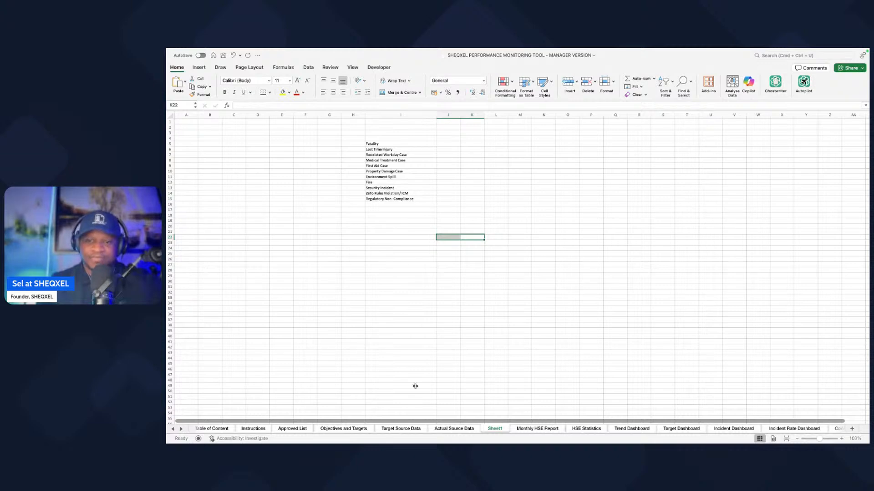
Step: Copy the leading indicator descriptions from the Word report into the new Excel sheet at J5, matching destination formatting
{"action": "key", "text": "ctrl+Right"}
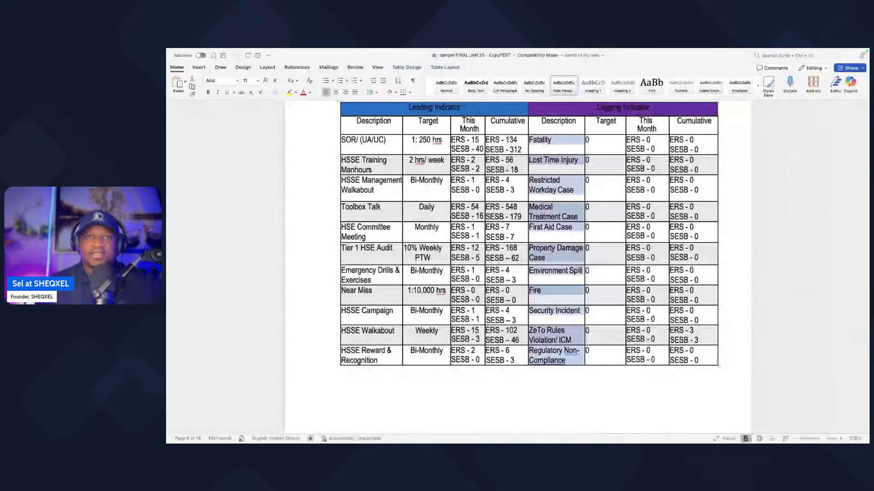
{"action": "left_click_drag", "start_coordinate": [343, 141], "coordinate": [379, 366]}
{"action": "key", "text": "super+c"}
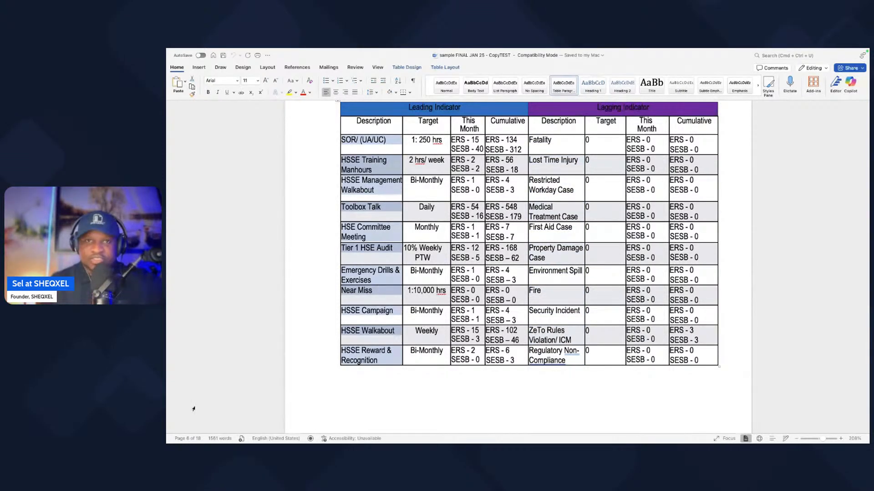
{"action": "key", "text": "ctrl+Left"}
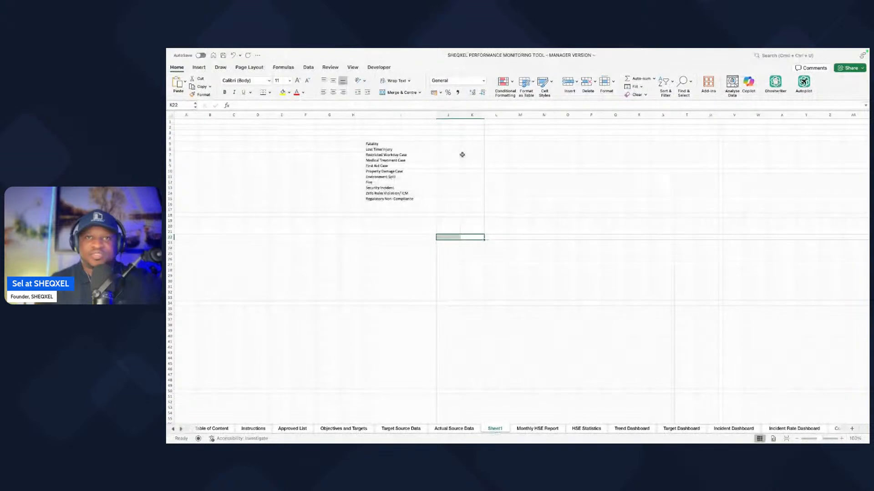
{"action": "left_click", "coordinate": [450, 146]}
{"action": "key", "text": "super+v"}
{"action": "left_click", "coordinate": [466, 289]}
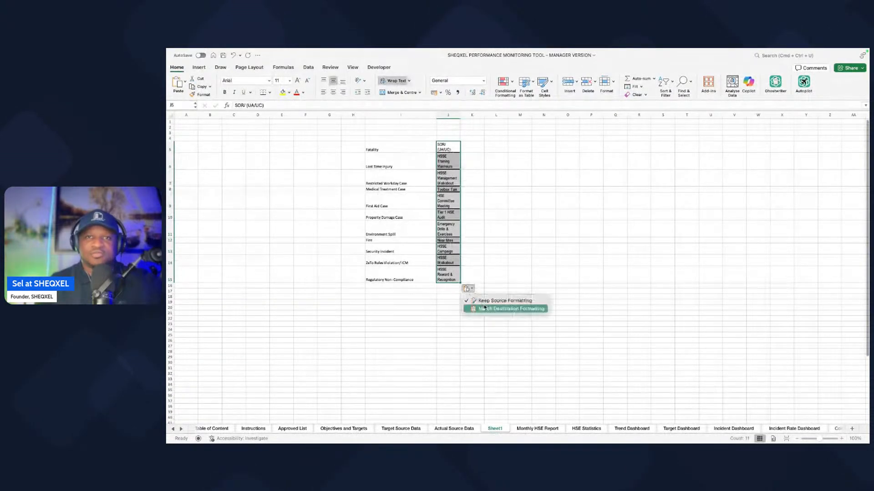
{"action": "left_click", "coordinate": [483, 309]}
{"action": "left_click", "coordinate": [490, 283]}
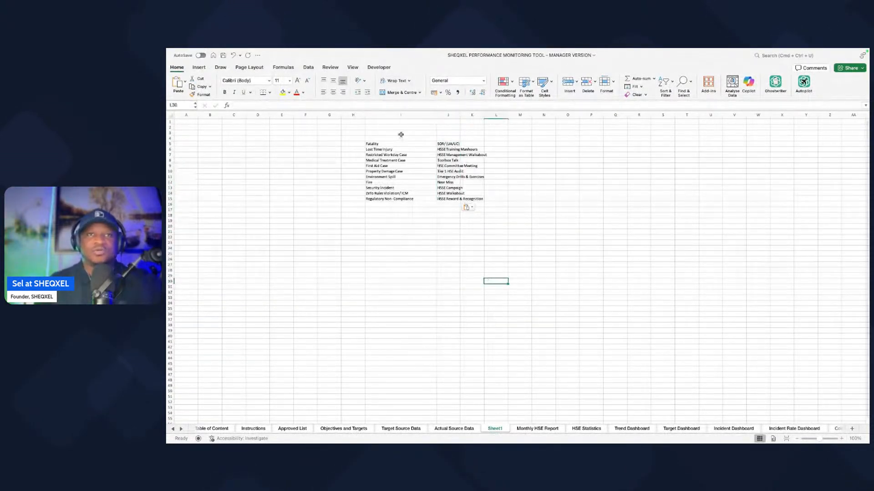
Step: Rename the Fatal Accidents header in Actual Source Data to Fatality, using the label from the new indicator list
{"action": "mouse_move", "coordinate": [440, 53]}
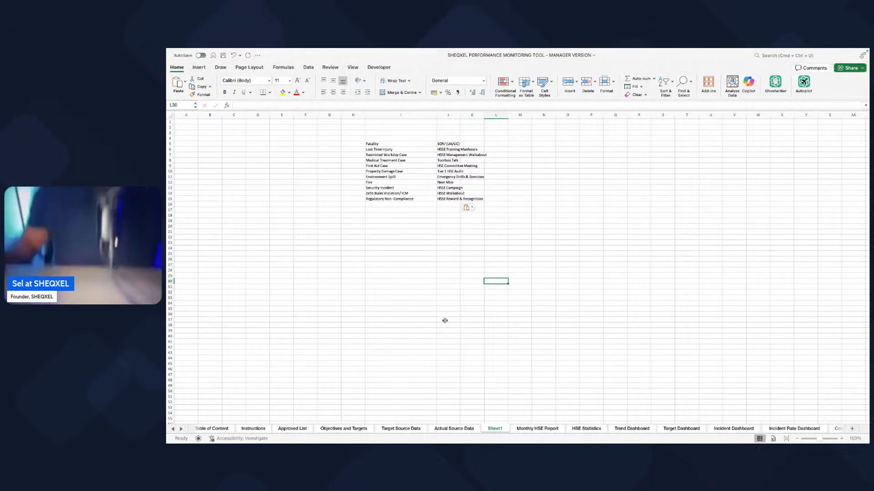
{"action": "left_click", "coordinate": [446, 429]}
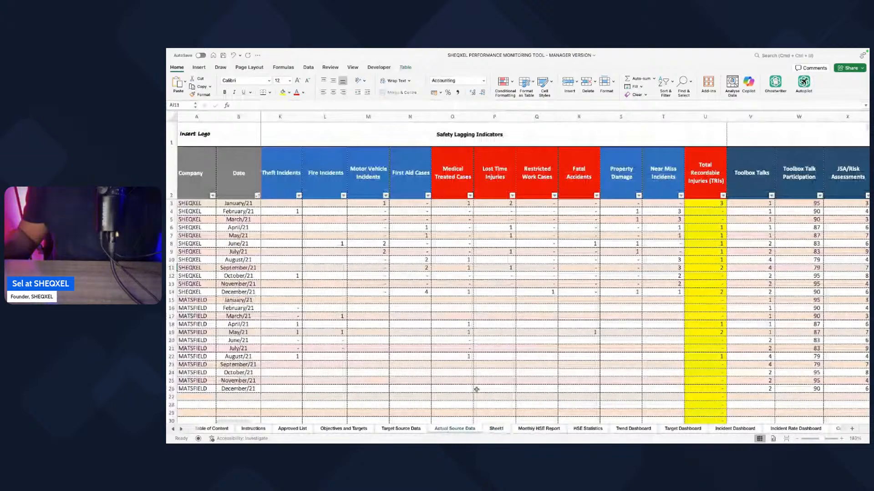
{"action": "scroll", "coordinate": [549, 186], "scroll_direction": "left", "scroll_amount": 1}
{"action": "scroll", "coordinate": [549, 185], "scroll_direction": "left", "scroll_amount": 1}
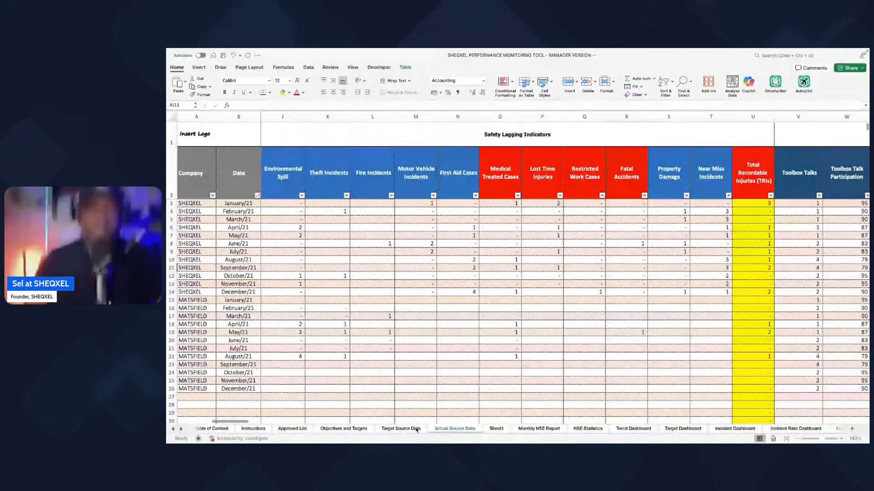
{"action": "left_click", "coordinate": [416, 429]}
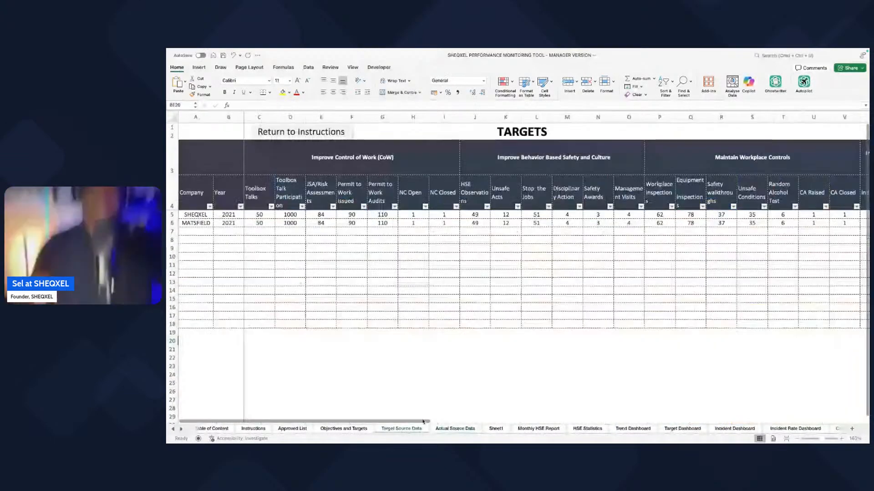
{"action": "left_click", "coordinate": [496, 429]}
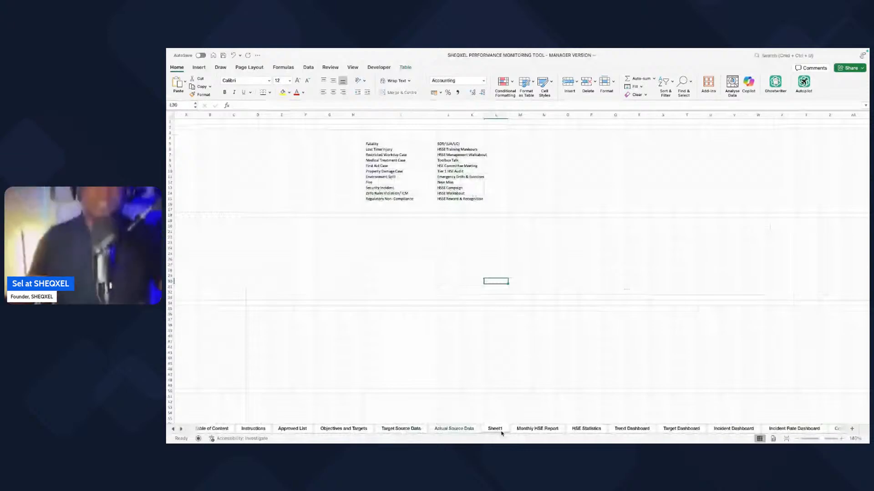
{"action": "double_click", "coordinate": [377, 145]}
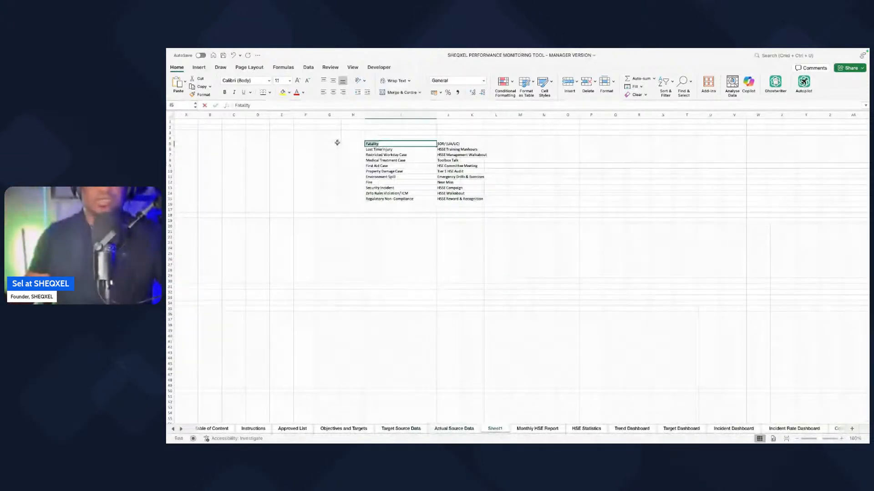
{"action": "left_click", "coordinate": [448, 341]}
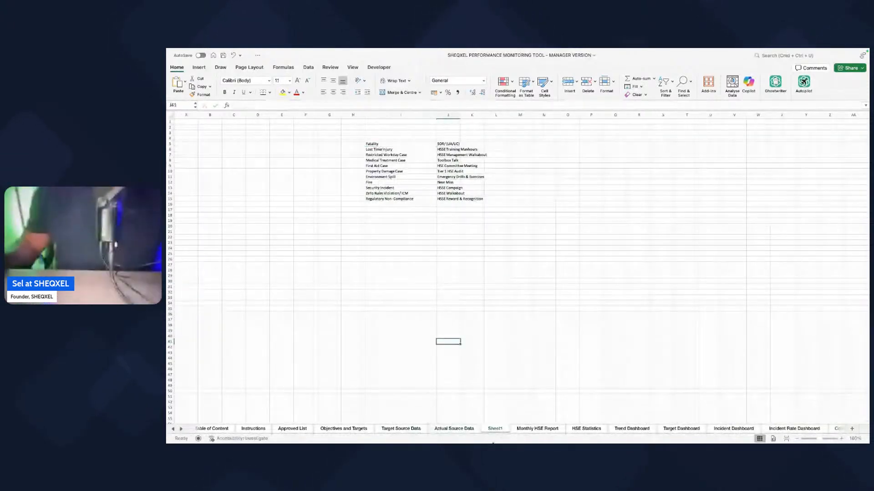
{"action": "left_click", "coordinate": [463, 428]}
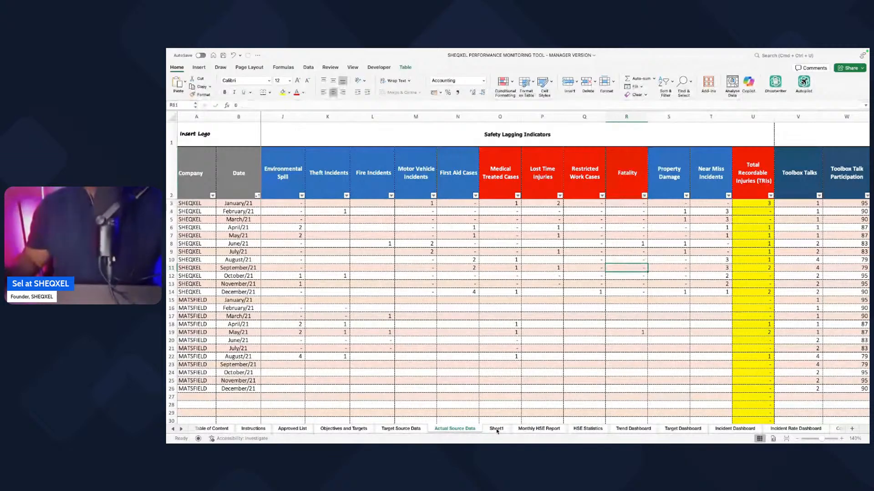
Step: Compare the Lost Time Injury label in Sheet1 with the lagging indicator headers in Actual Source Data
{"action": "left_click", "coordinate": [496, 428]}
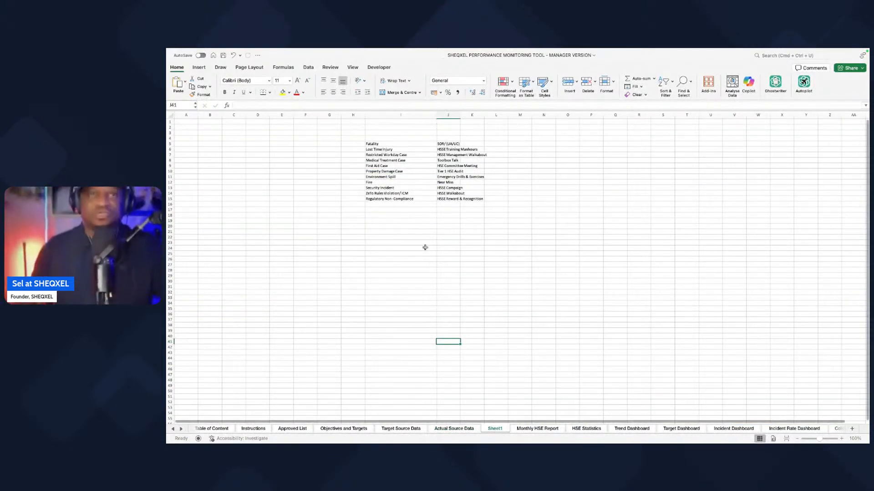
{"action": "double_click", "coordinate": [396, 149]}
{"action": "left_click", "coordinate": [448, 325]}
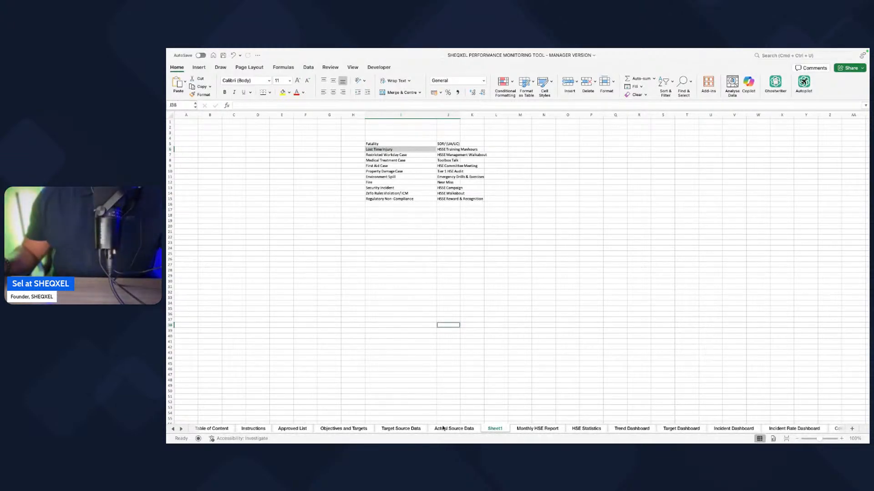
{"action": "left_click", "coordinate": [442, 428]}
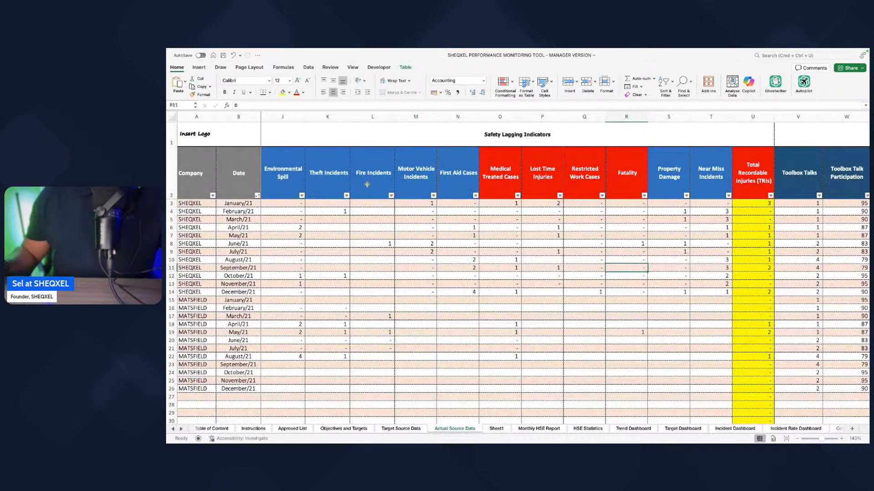
{"action": "scroll", "coordinate": [366, 185], "scroll_direction": "left", "scroll_amount": 1}
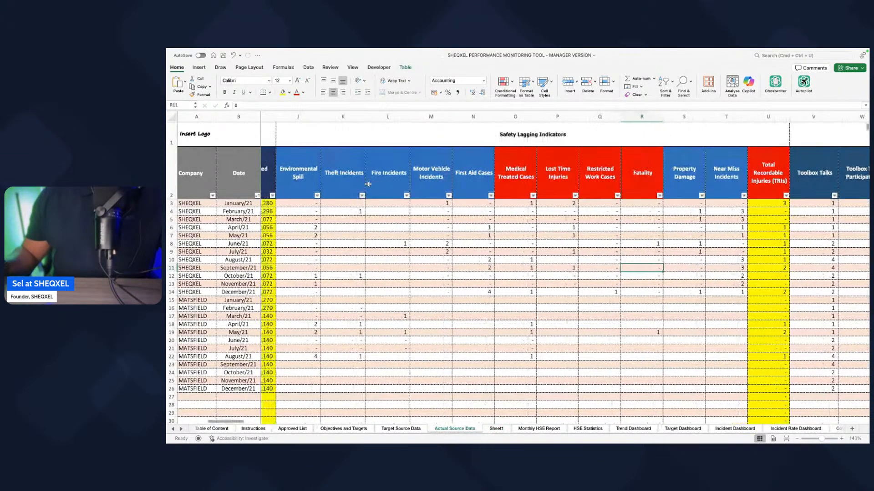
Step: Copy the labels from Restricted Workday Case through Regulatory Non-Compliance in Sheet1
{"action": "left_click", "coordinate": [496, 429]}
{"action": "left_click", "coordinate": [400, 215]}
{"action": "left_click", "coordinate": [380, 155]}
{"action": "left_click_drag", "start_coordinate": [380, 156], "coordinate": [387, 199]}
{"action": "key", "text": "super+c"}
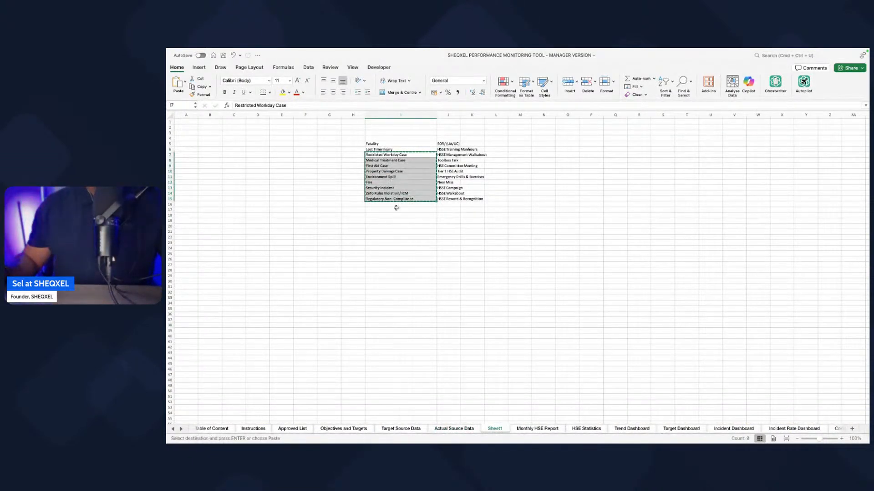
Step: Try to paste the copied labels transposed across the lagging indicator headers in Actual Source Data, starting at Environmental Spill, and undo the paste
{"action": "left_click", "coordinate": [531, 430]}
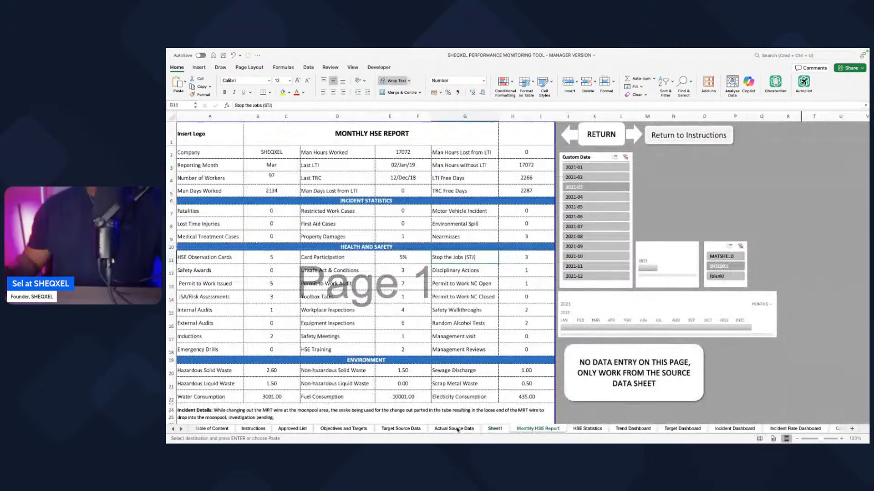
{"action": "left_click", "coordinate": [454, 429]}
{"action": "left_click", "coordinate": [298, 172]}
{"action": "scroll", "coordinate": [309, 172], "scroll_direction": "left", "scroll_amount": 1}
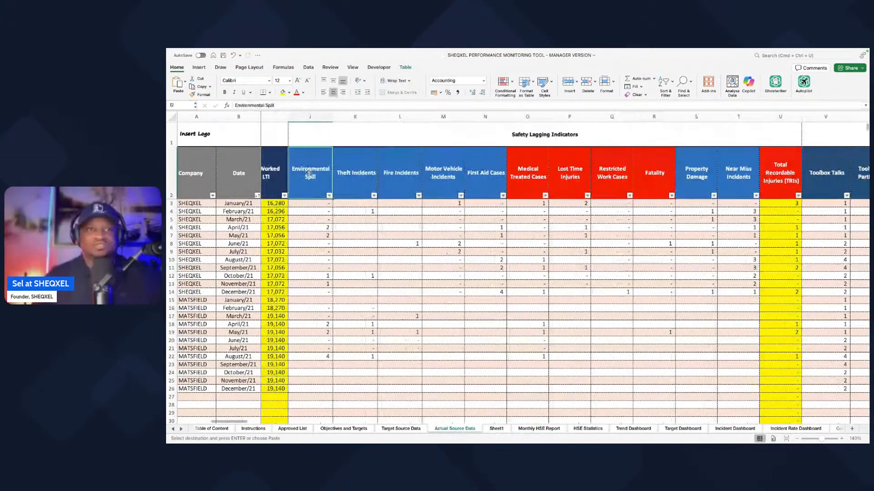
{"action": "scroll", "coordinate": [309, 173], "scroll_direction": "left", "scroll_amount": 2}
{"action": "right_click", "coordinate": [364, 171]}
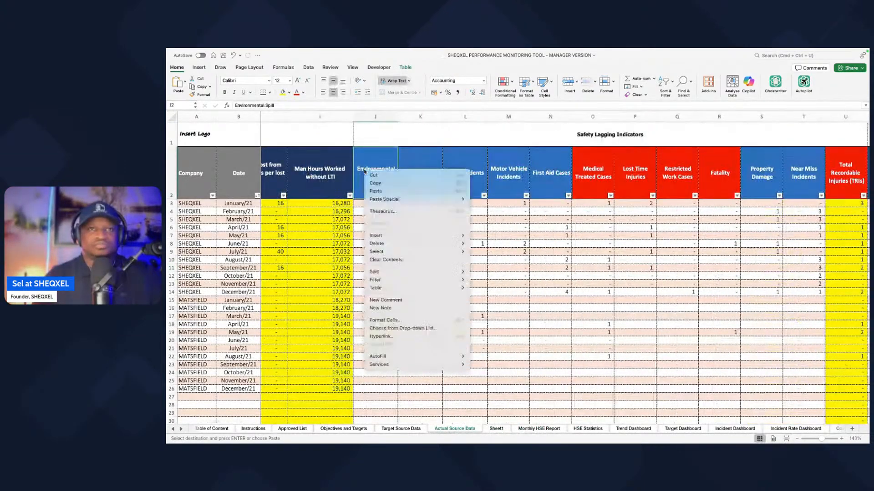
{"action": "mouse_move", "coordinate": [395, 200]}
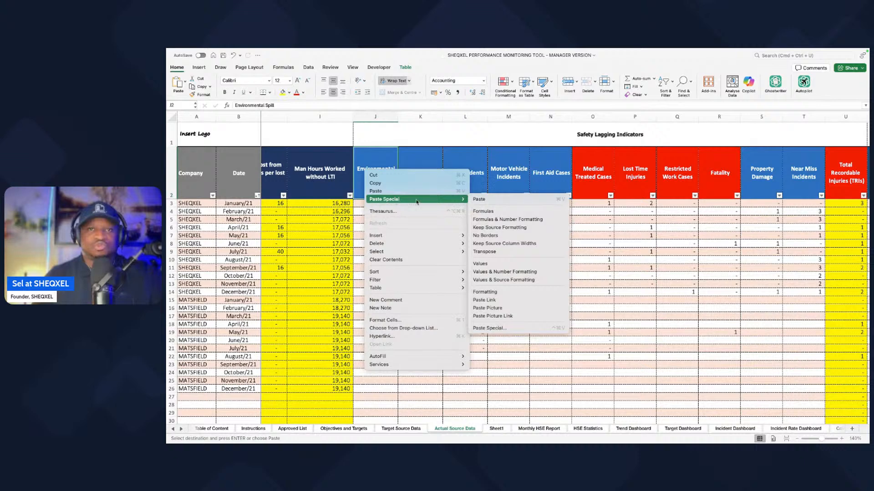
{"action": "left_click", "coordinate": [485, 251]}
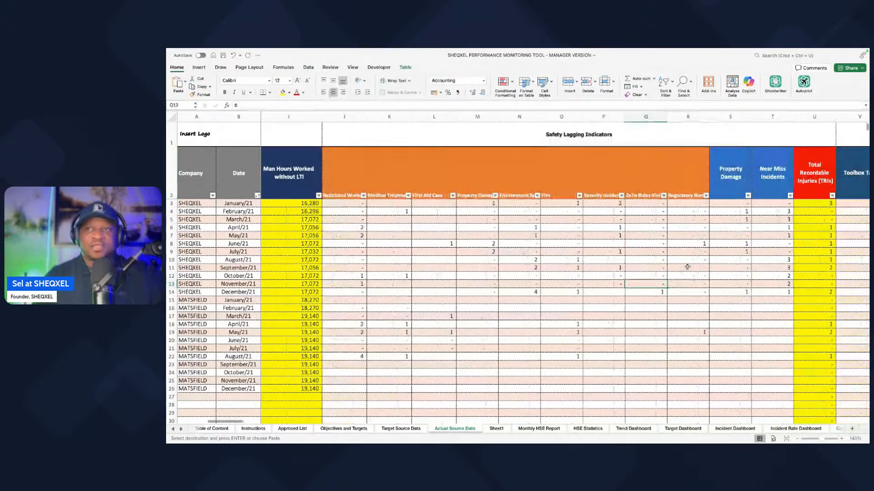
{"action": "scroll", "coordinate": [687, 266], "scroll_direction": "right", "scroll_amount": 2}
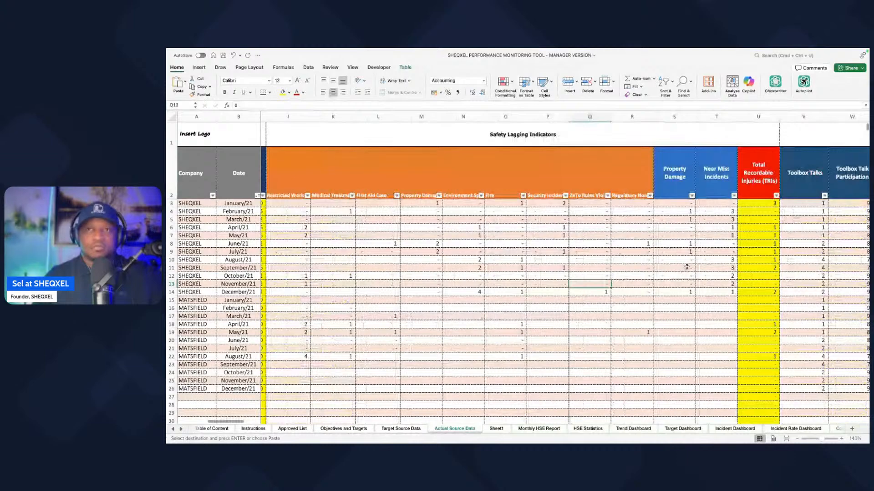
{"action": "key", "text": "super+z"}
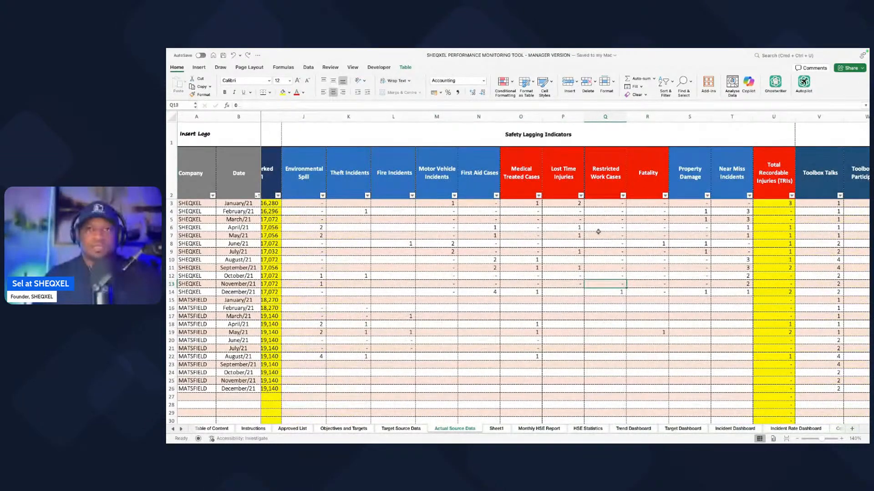
Step: Insert four blank columns before the Lost Time Injuries column in Actual Source Data
{"action": "left_click", "coordinate": [563, 116]}
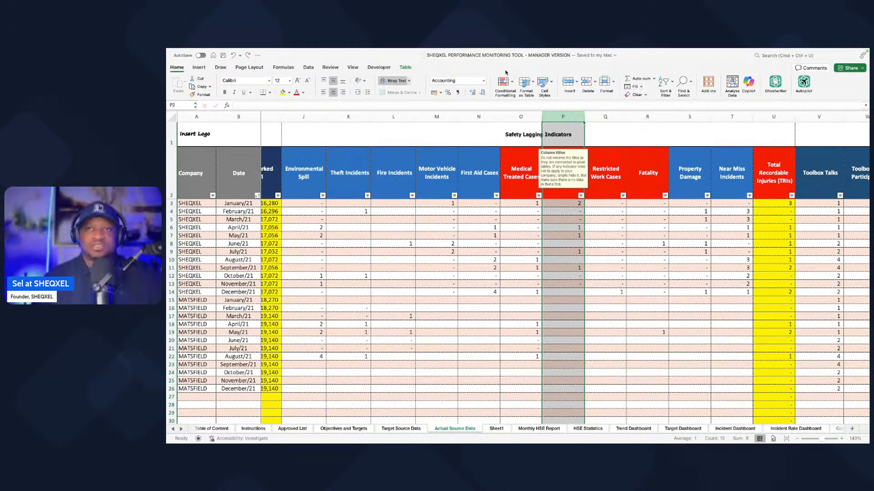
{"action": "left_click", "coordinate": [574, 84]}
{"action": "left_click", "coordinate": [573, 83]}
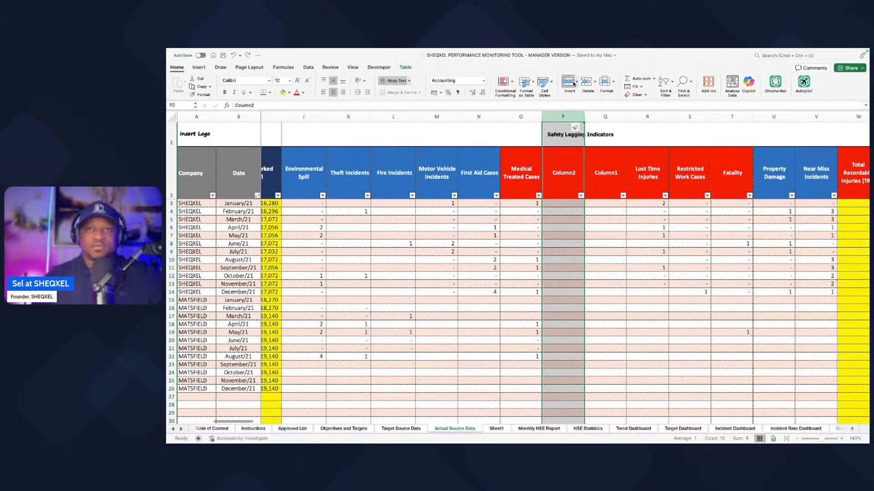
{"action": "left_click", "coordinate": [574, 84]}
{"action": "left_click", "coordinate": [574, 83]}
{"action": "left_click", "coordinate": [612, 274]}
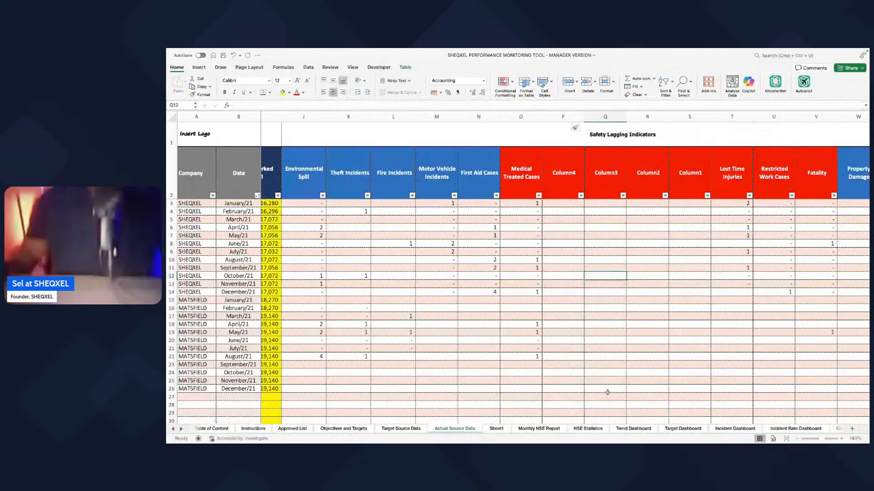
Step: Copy the labels from Restricted Workday Case through Regulatory Non-Compliance in Sheet1 and paste them transposed over the Actual Source Data headers, starting at Environmental Spill
{"action": "left_click", "coordinate": [402, 428]}
{"action": "left_click", "coordinate": [495, 429]}
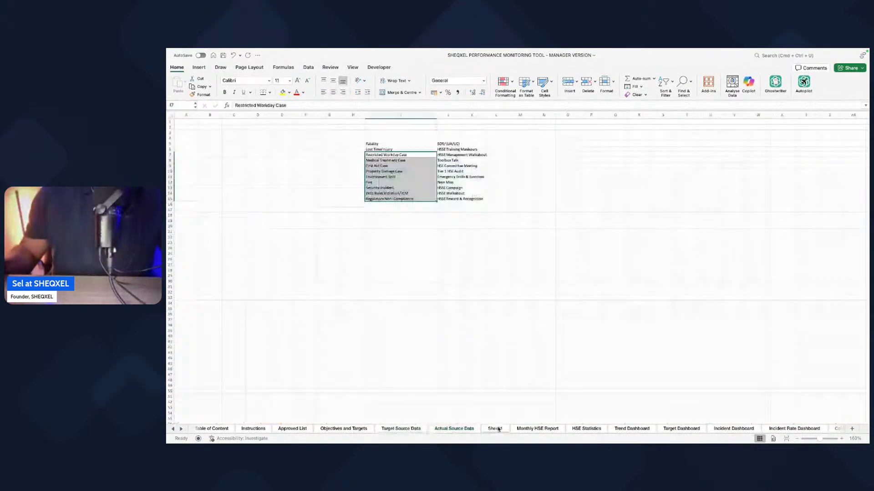
{"action": "key", "text": "super+c"}
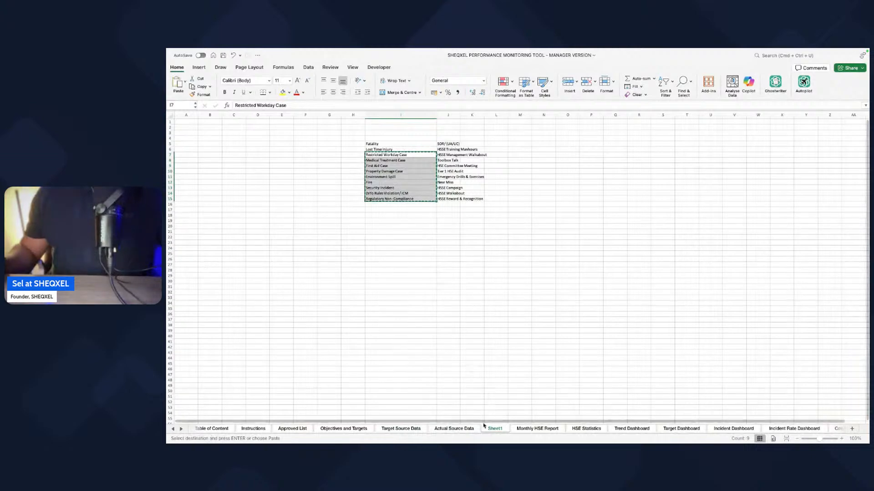
{"action": "left_click", "coordinate": [453, 428]}
{"action": "right_click", "coordinate": [308, 177]}
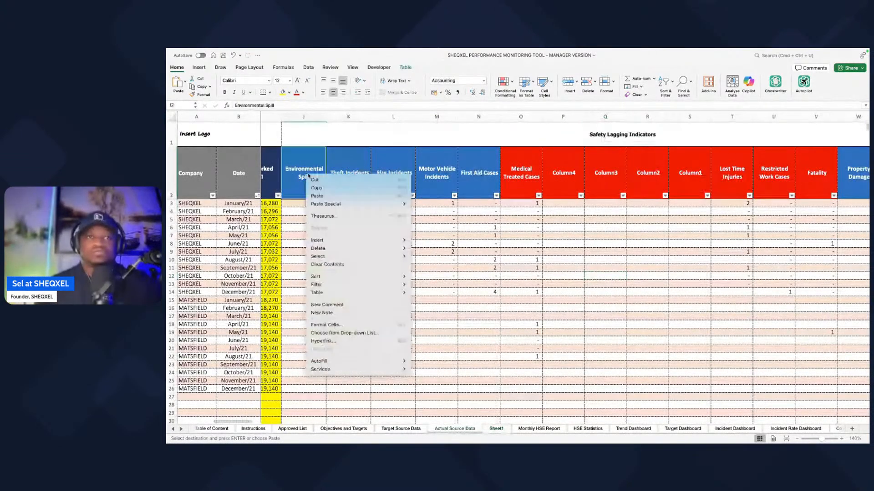
{"action": "mouse_move", "coordinate": [351, 205]}
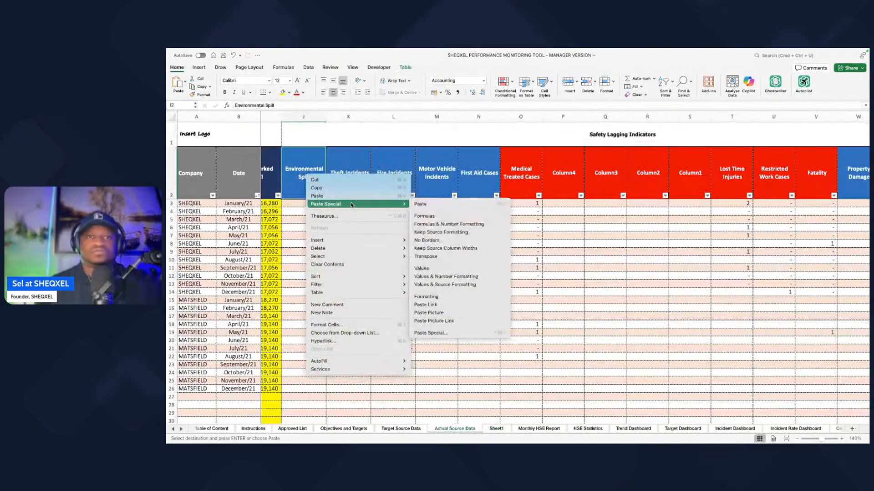
{"action": "left_click", "coordinate": [426, 256]}
Step: Copy the red Column1 header formatting onto the pasted headers from Restricted Workday Case through Regulatory Non-Compliance
{"action": "scroll", "coordinate": [540, 270], "scroll_direction": "right", "scroll_amount": 1}
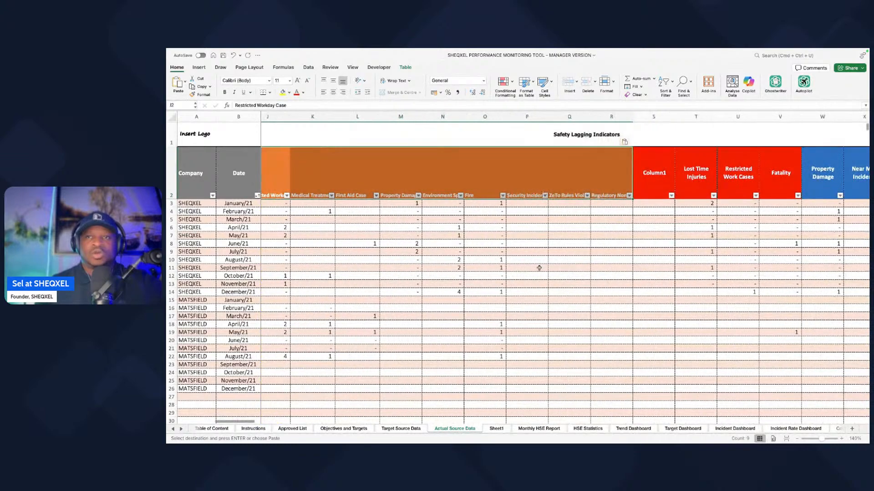
{"action": "left_click", "coordinate": [644, 198]}
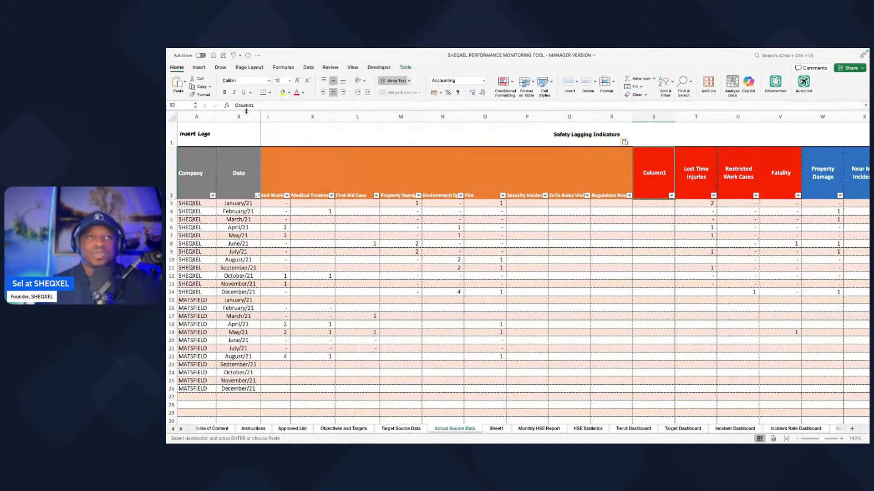
{"action": "left_click", "coordinate": [199, 94]}
{"action": "scroll", "coordinate": [360, 241], "scroll_direction": "left", "scroll_amount": 1}
{"action": "scroll", "coordinate": [360, 241], "scroll_direction": "left", "scroll_amount": 1}
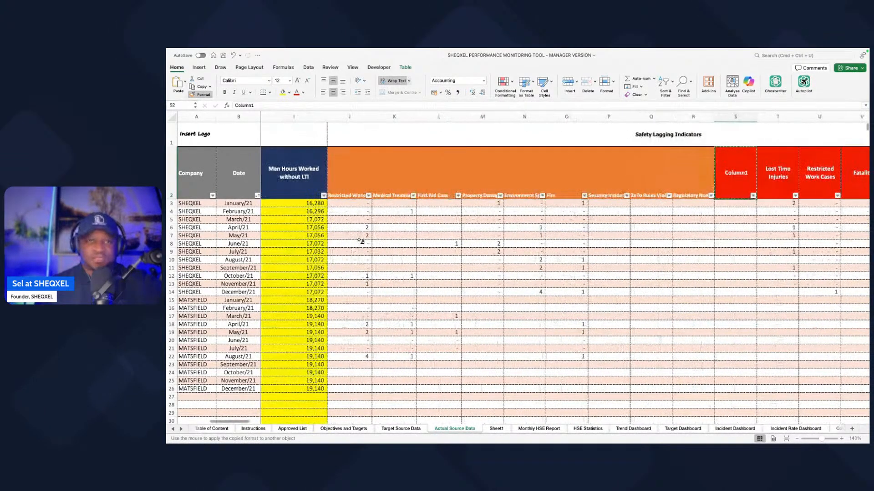
{"action": "left_click_drag", "start_coordinate": [364, 175], "coordinate": [721, 173]}
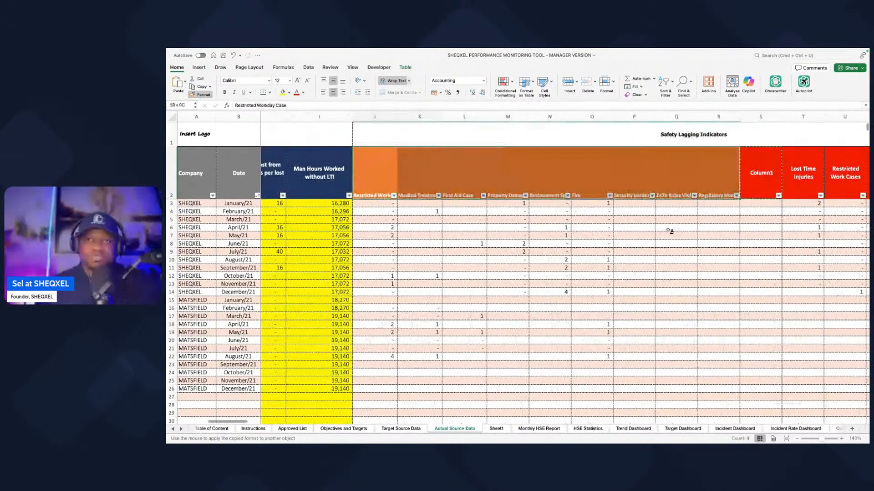
Step: Delete the leftover Column1 column before Lost Time Injuries
{"action": "scroll", "coordinate": [531, 282], "scroll_direction": "right", "scroll_amount": 1}
{"action": "left_click", "coordinate": [531, 281]}
{"action": "scroll", "coordinate": [537, 283], "scroll_direction": "right", "scroll_amount": 5}
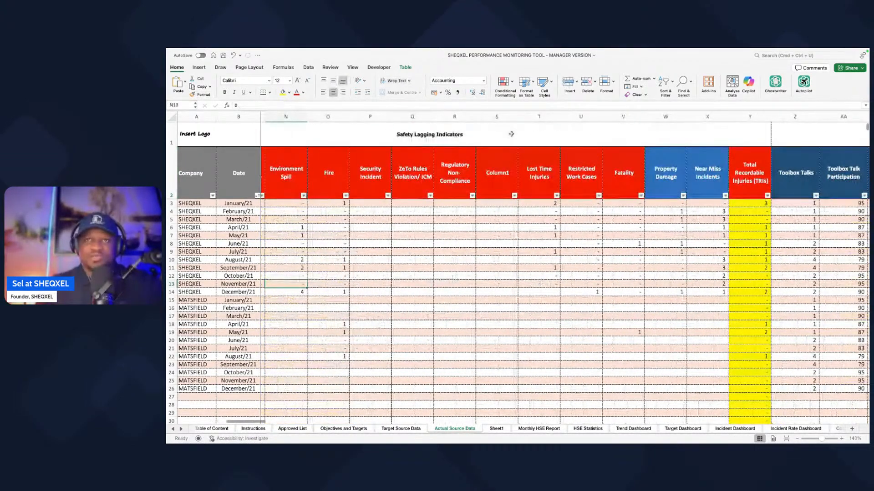
{"action": "left_click", "coordinate": [496, 116]}
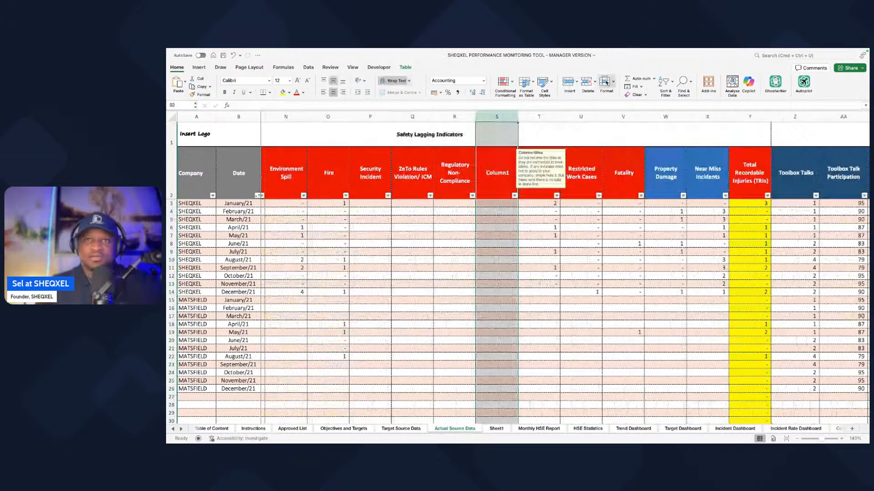
{"action": "left_click", "coordinate": [587, 83]}
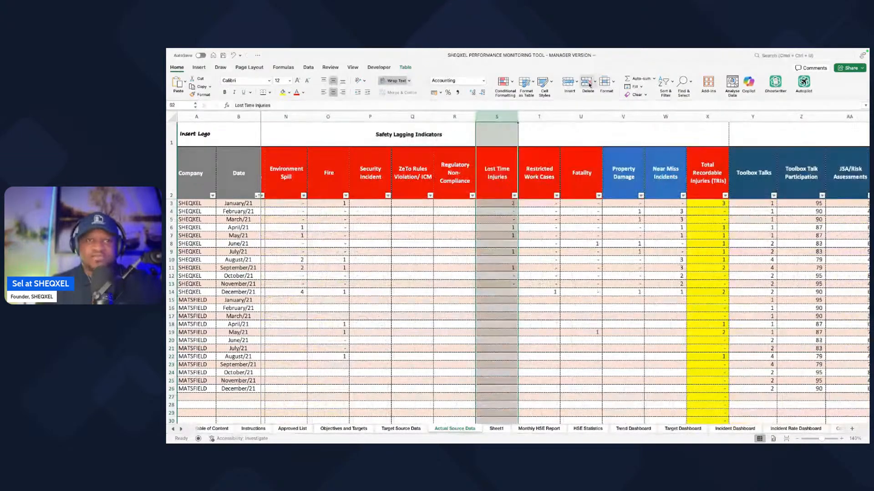
Step: Check the label list in Sheet1 and delete the old Restricted Work Cases column from Actual Source Data
{"action": "left_click", "coordinate": [534, 116]}
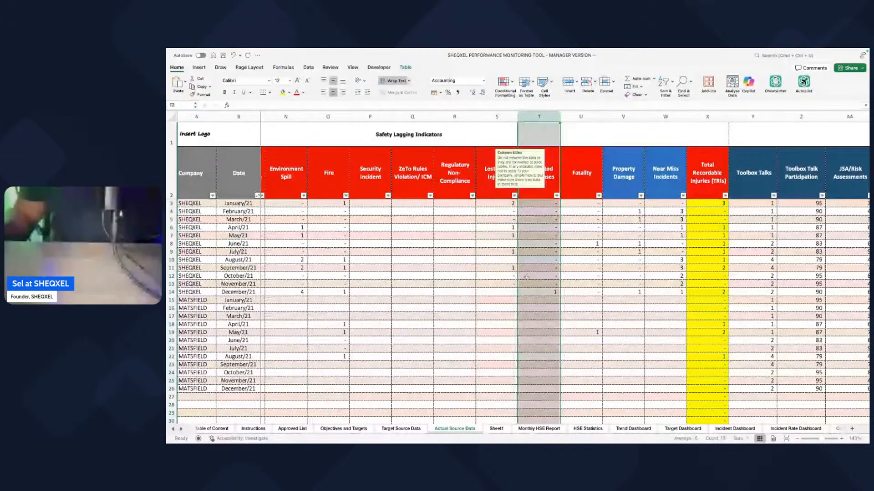
{"action": "scroll", "coordinate": [526, 276], "scroll_direction": "left", "scroll_amount": 2}
{"action": "left_click", "coordinate": [495, 429]}
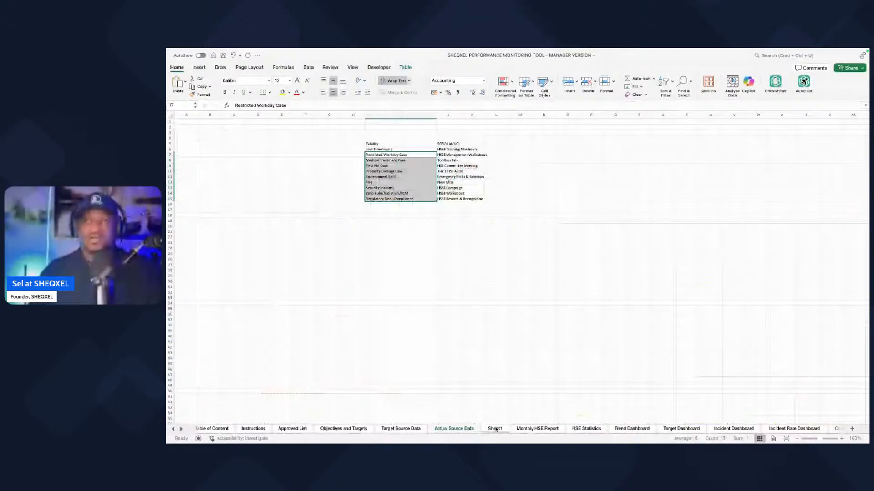
{"action": "left_click", "coordinate": [453, 428]}
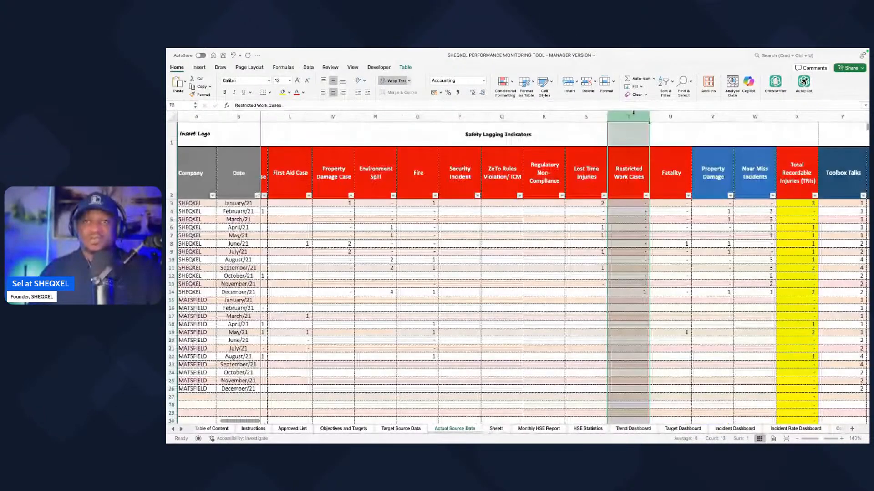
{"action": "left_click", "coordinate": [587, 84]}
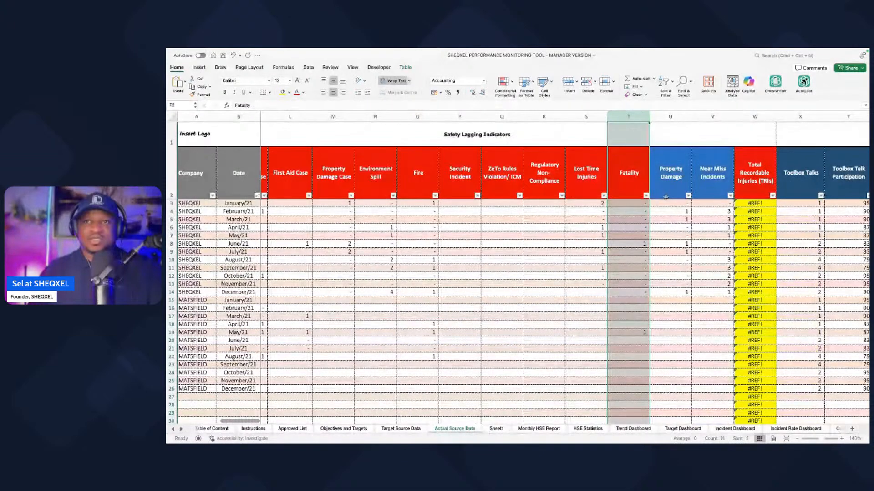
Step: Delete the old Property Damage, Near Miss Incidents and Total Recordable Injuries (TRIs) columns
{"action": "left_click", "coordinate": [588, 84]}
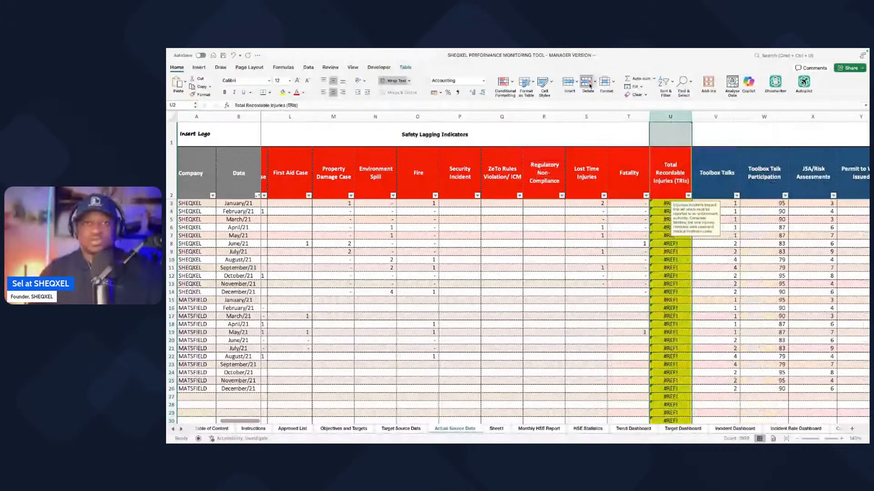
{"action": "left_click", "coordinate": [588, 84]}
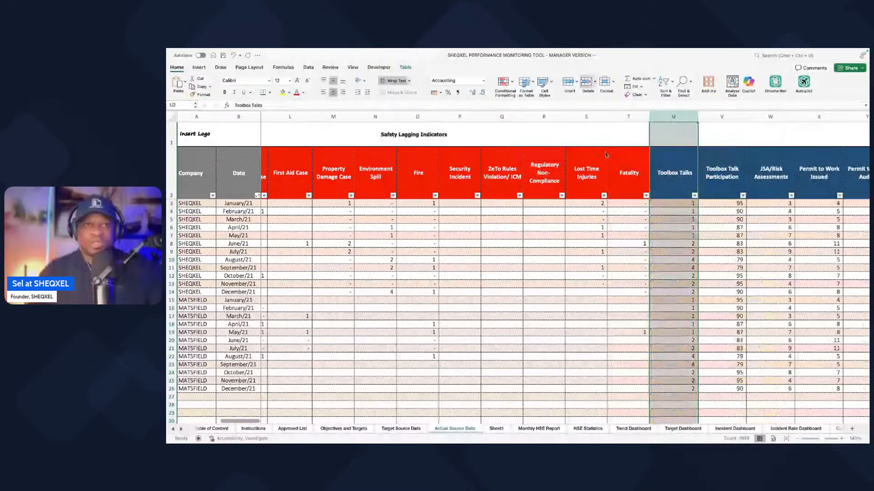
{"action": "left_click", "coordinate": [614, 282]}
Step: Review the lagging indicator headers from Restricted Workday Case through Fatality in Actual Source Data
{"action": "scroll", "coordinate": [614, 283], "scroll_direction": "left", "scroll_amount": 3}
{"action": "left_click_drag", "start_coordinate": [315, 175], "coordinate": [530, 182]}
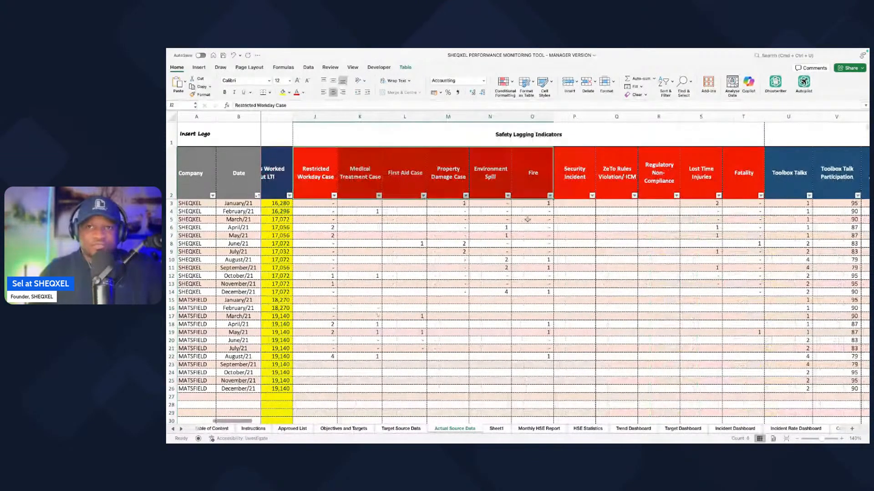
{"action": "scroll", "coordinate": [527, 220], "scroll_direction": "right", "scroll_amount": 2}
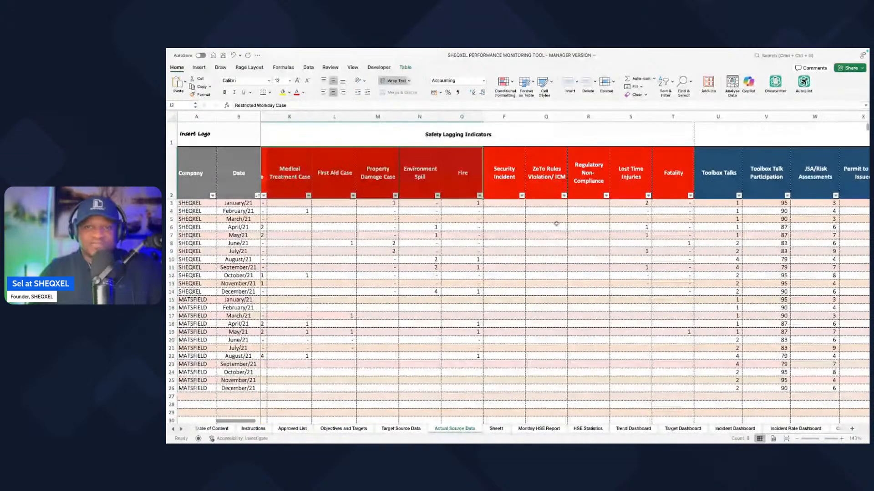
{"action": "left_click_drag", "start_coordinate": [631, 175], "coordinate": [662, 179]}
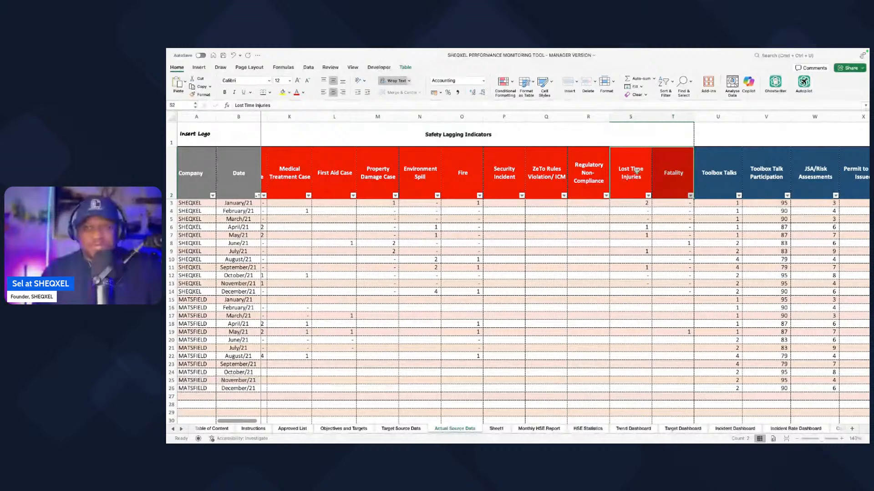
{"action": "left_click_drag", "start_coordinate": [588, 177], "coordinate": [362, 181]}
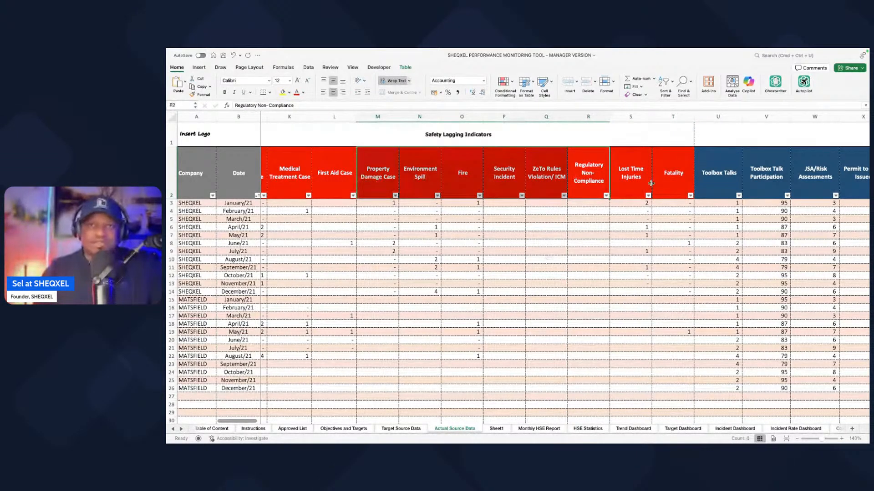
{"action": "scroll", "coordinate": [417, 224], "scroll_direction": "right", "scroll_amount": 3}
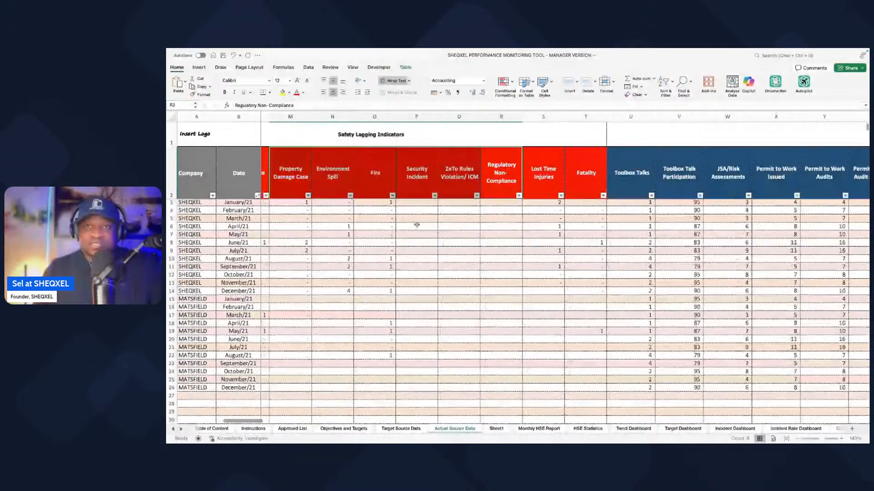
{"action": "scroll", "coordinate": [416, 225], "scroll_direction": "right", "scroll_amount": 1}
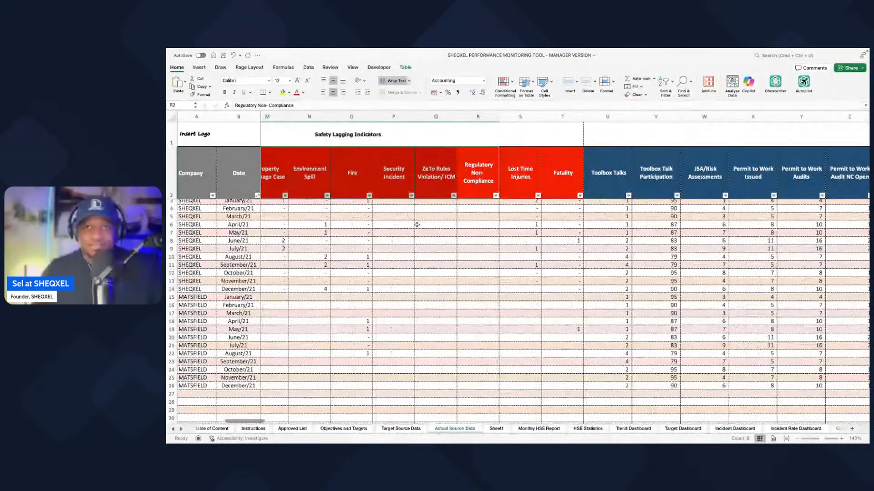
{"action": "left_click", "coordinate": [524, 180]}
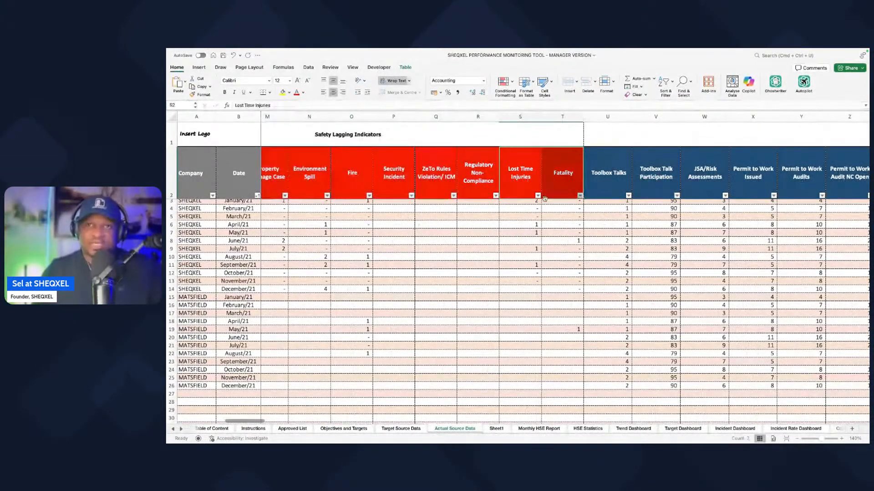
Step: Review the leading indicator headers and copy the SOR/ (UA/UC), HSSE Training Manhours and HSSE Management Walkabout labels from Sheet1
{"action": "scroll", "coordinate": [506, 241], "scroll_direction": "right", "scroll_amount": 5}
{"action": "scroll", "coordinate": [506, 242], "scroll_direction": "right", "scroll_amount": 2}
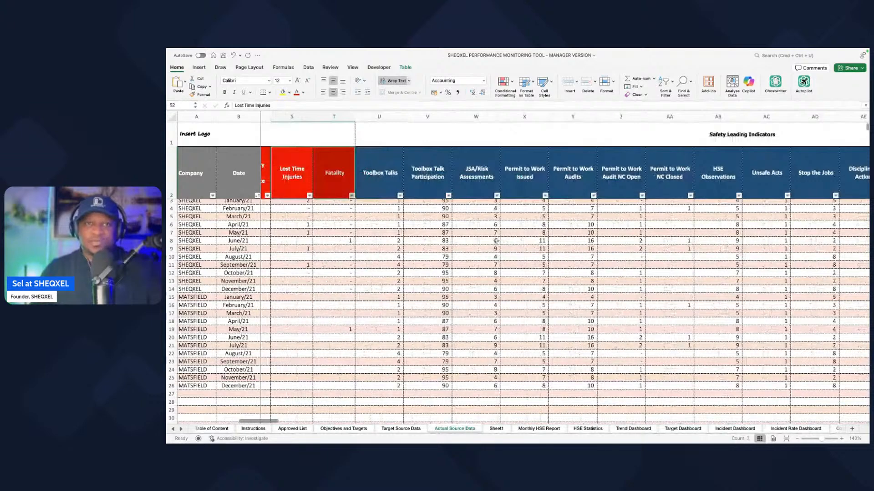
{"action": "scroll", "coordinate": [450, 379], "scroll_direction": "right", "scroll_amount": 1}
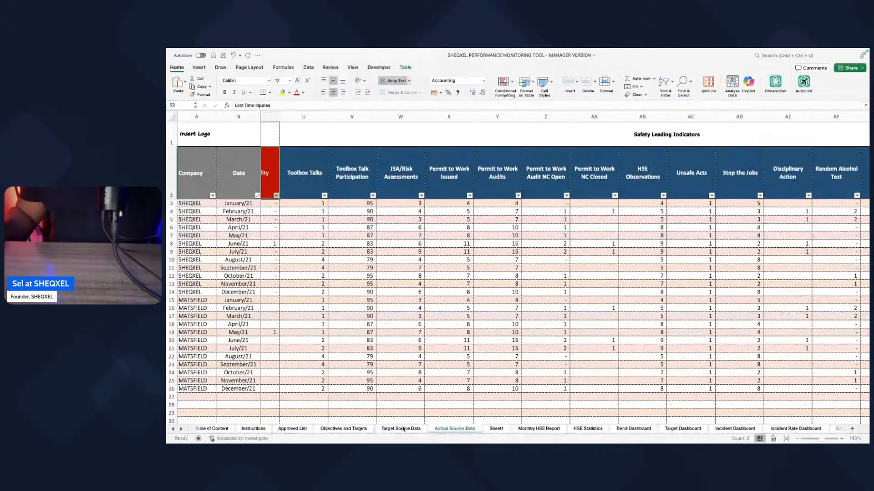
{"action": "left_click", "coordinate": [495, 428]}
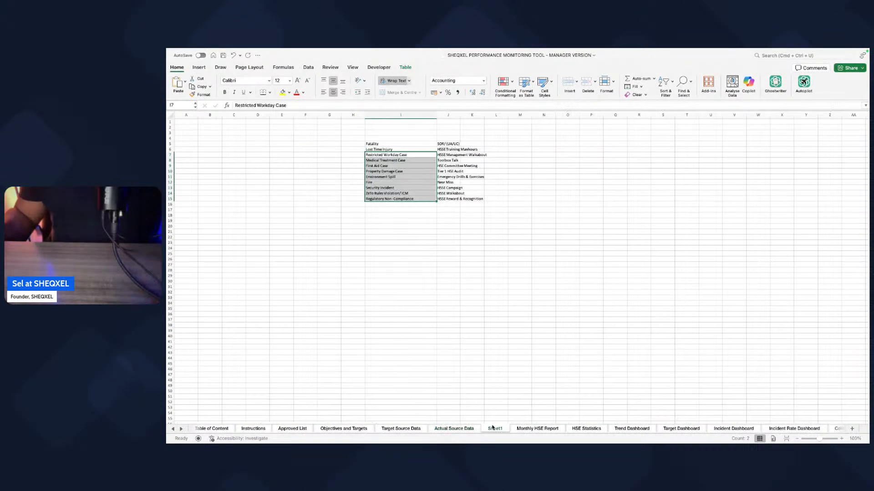
{"action": "left_click", "coordinate": [451, 143]}
{"action": "left_click", "coordinate": [449, 161]}
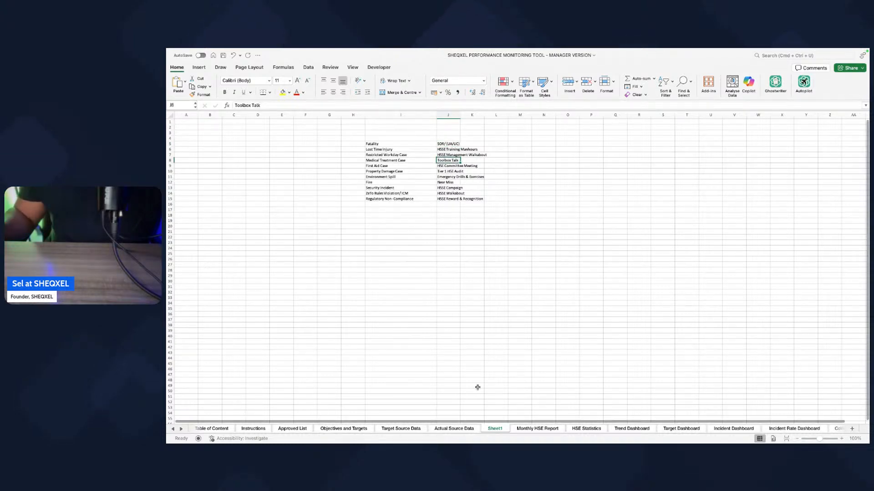
{"action": "left_click_drag", "start_coordinate": [449, 144], "coordinate": [449, 150]}
{"action": "key", "text": "ctrl+c"}
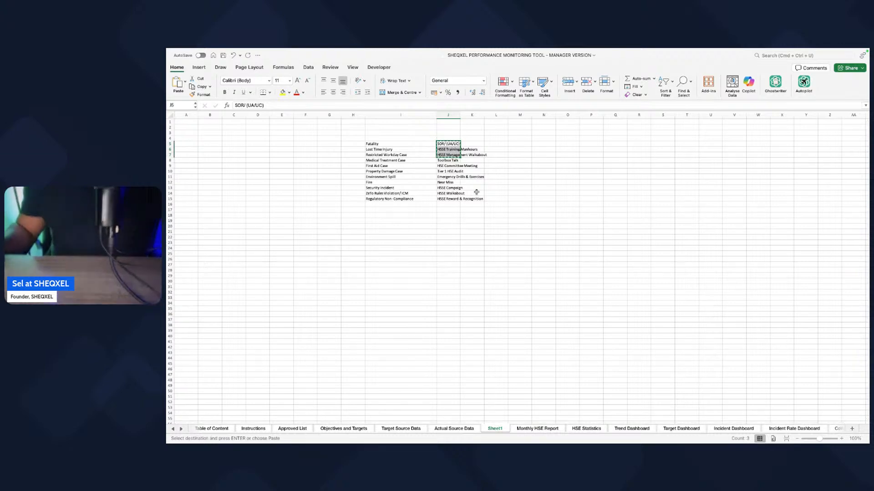
Step: Paste the three copied labels transposed across the leading indicator headers in Actual Source Data, starting at Toolbox Talk Participation
{"action": "left_click", "coordinate": [455, 429]}
{"action": "scroll", "coordinate": [481, 345], "scroll_direction": "left", "scroll_amount": 3}
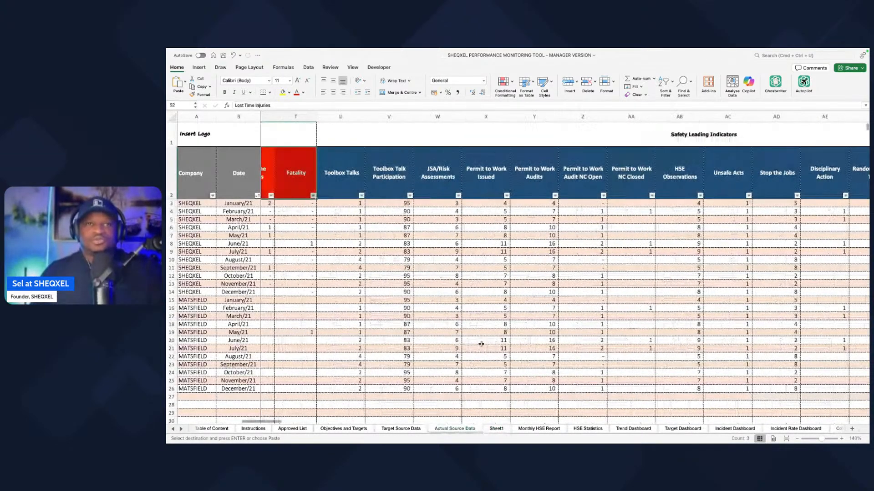
{"action": "left_click", "coordinate": [406, 182]}
{"action": "right_click", "coordinate": [406, 183]}
{"action": "mouse_move", "coordinate": [455, 210]}
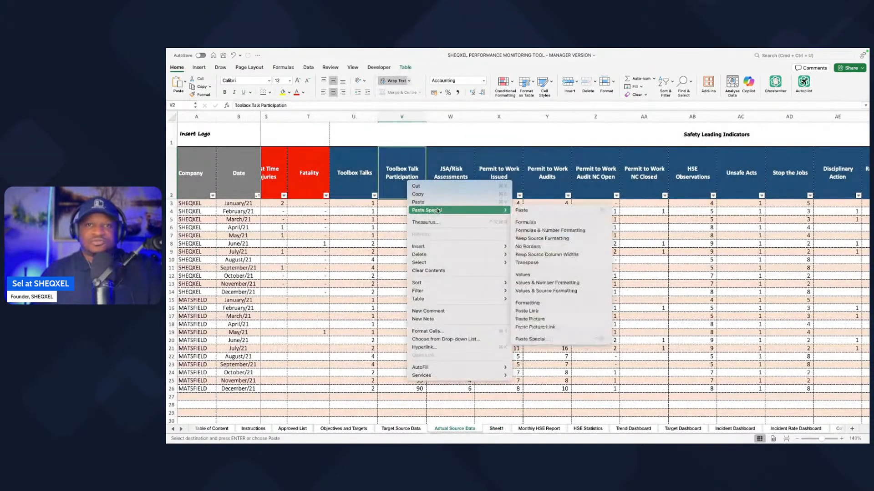
{"action": "left_click", "coordinate": [528, 274]}
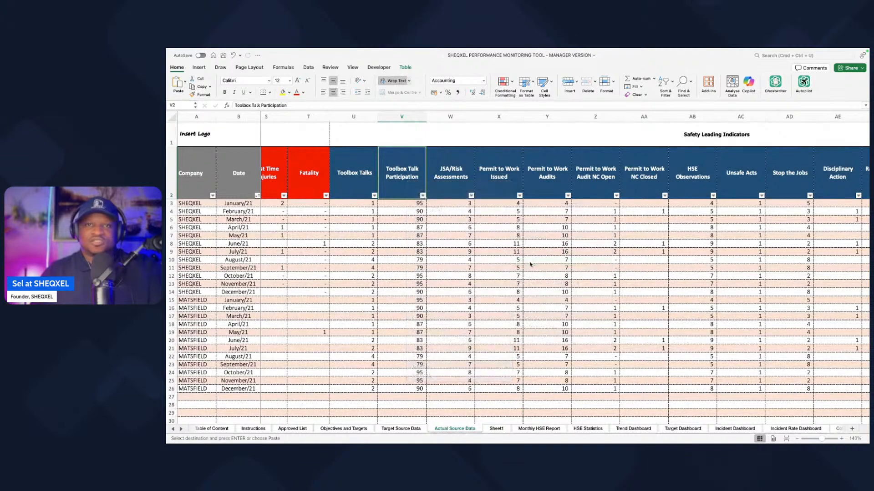
{"action": "left_click", "coordinate": [509, 248]}
Step: Copy the labels from HSE Committee Meeting through HSSE Reward & Recognition in Sheet1
{"action": "left_click", "coordinate": [401, 429]}
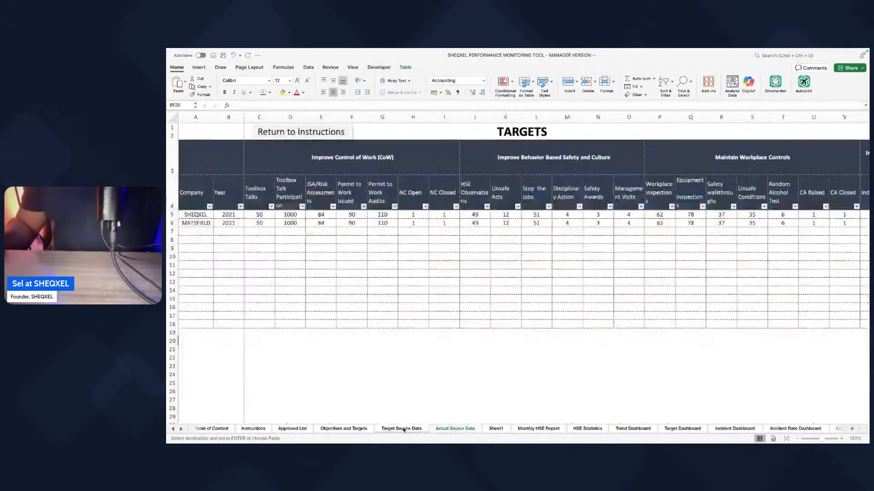
{"action": "left_click", "coordinate": [495, 428]}
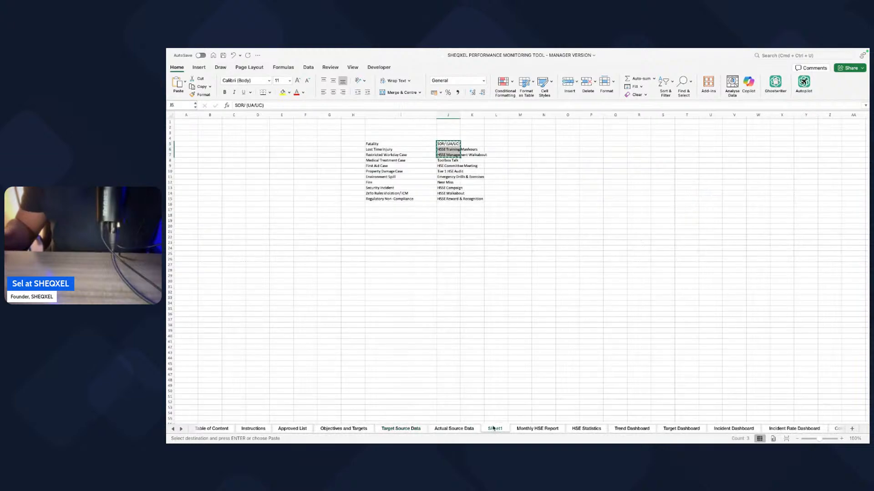
{"action": "left_click_drag", "start_coordinate": [449, 166], "coordinate": [451, 198]}
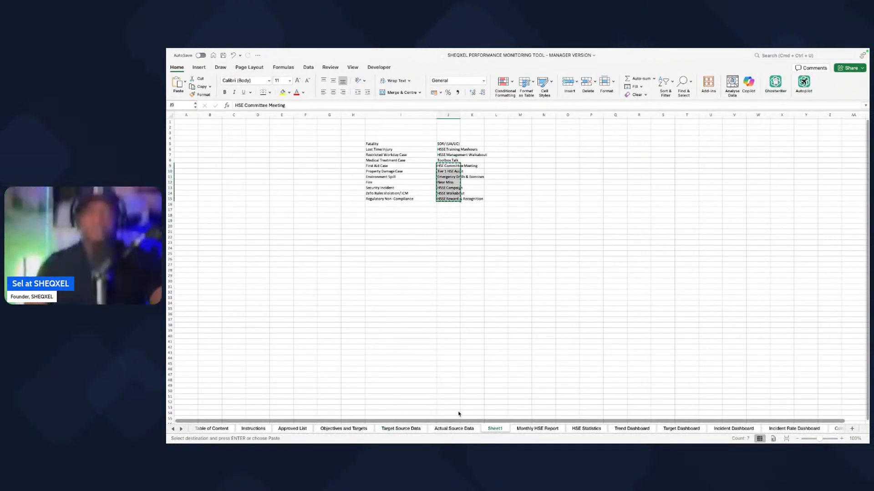
Step: Paste the copied HSE Committee Meeting through HSSE Reward & Recognition labels transposed into Actual Source Data, starting at the Permit to Work Audits header
{"action": "left_click", "coordinate": [454, 429]}
{"action": "scroll", "coordinate": [535, 212], "scroll_direction": "right", "scroll_amount": 2}
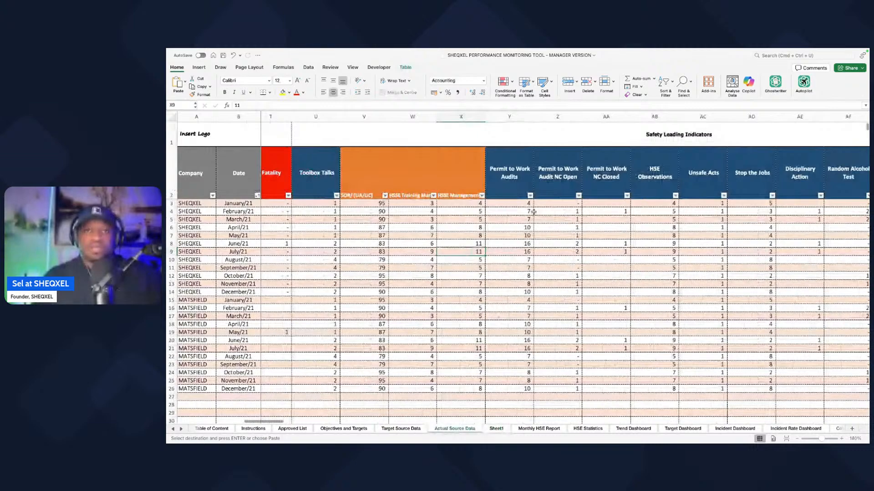
{"action": "scroll", "coordinate": [534, 211], "scroll_direction": "right", "scroll_amount": 1}
{"action": "right_click", "coordinate": [496, 177]}
{"action": "mouse_move", "coordinate": [546, 206]}
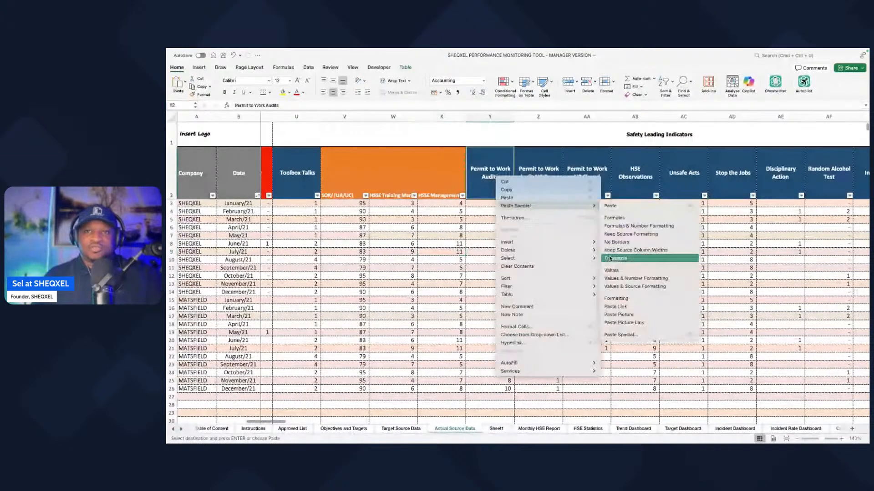
{"action": "left_click", "coordinate": [610, 258]}
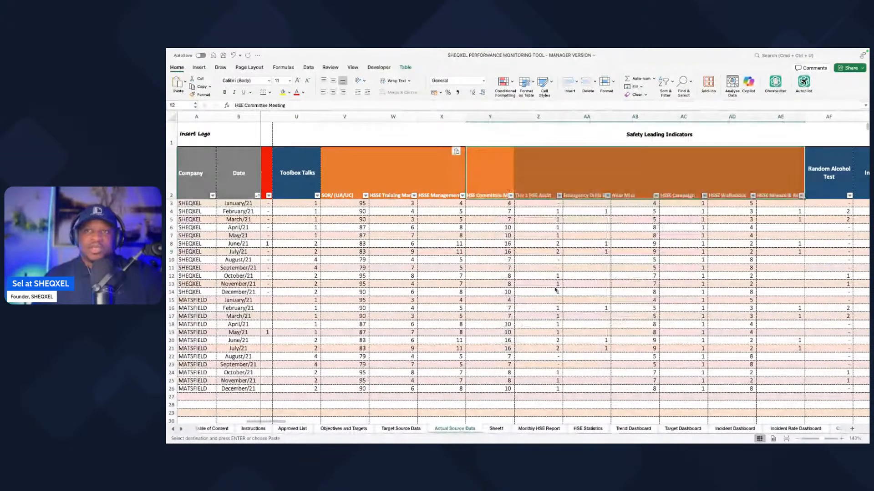
Step: Try to delete the leftover leading indicator columns from Random Alcohol Test through Management Reviews
{"action": "scroll", "coordinate": [555, 290], "scroll_direction": "right", "scroll_amount": 6}
{"action": "left_click_drag", "start_coordinate": [493, 117], "coordinate": [686, 113]}
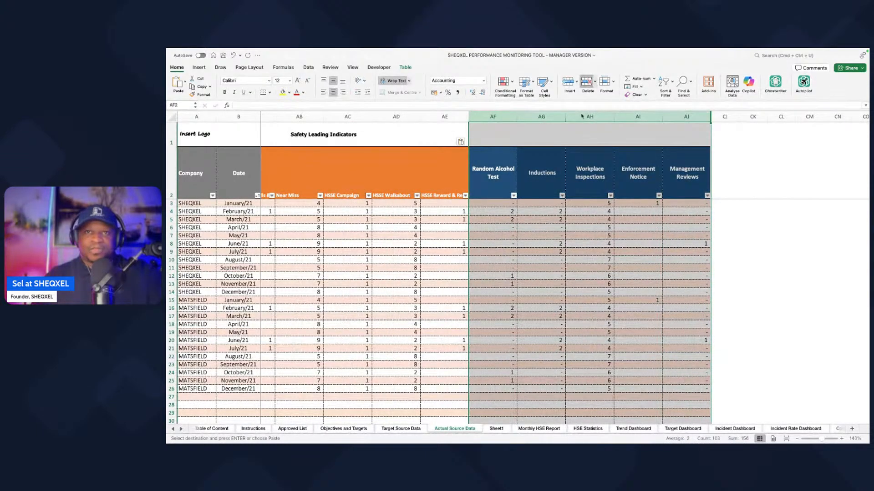
{"action": "left_click", "coordinate": [587, 91]}
{"action": "left_click", "coordinate": [524, 234]}
Step: Compare the leading indicator headers from SOR/ (UA/UC) through HSSE Reward & Recognition in Actual Source Data with the Sheet1 label list
{"action": "scroll", "coordinate": [528, 233], "scroll_direction": "left", "scroll_amount": 10}
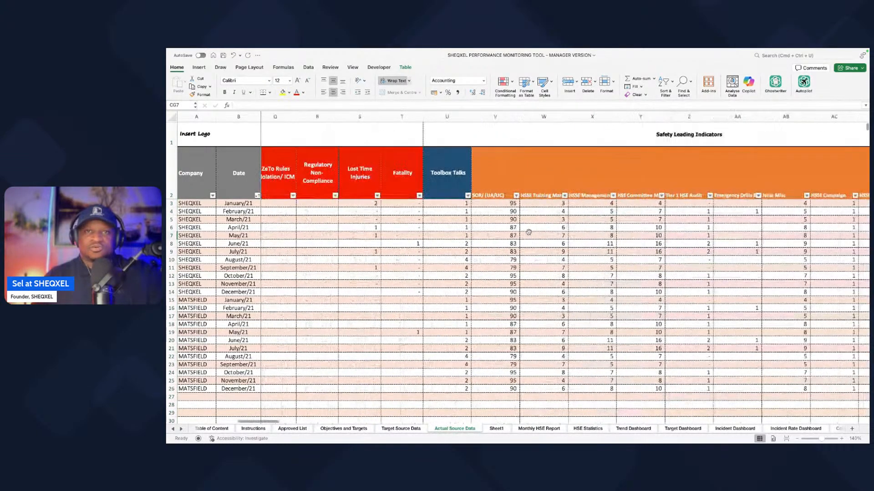
{"action": "scroll", "coordinate": [528, 233], "scroll_direction": "right", "scroll_amount": 3}
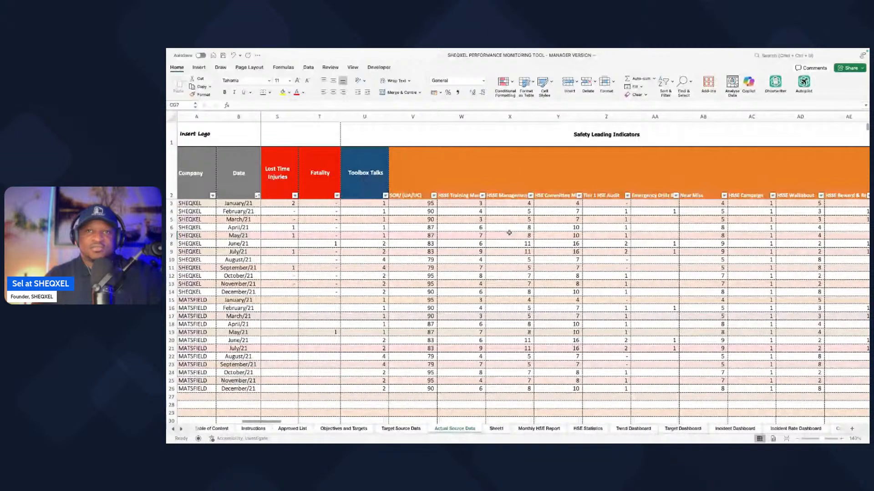
{"action": "left_click_drag", "start_coordinate": [410, 177], "coordinate": [848, 182]}
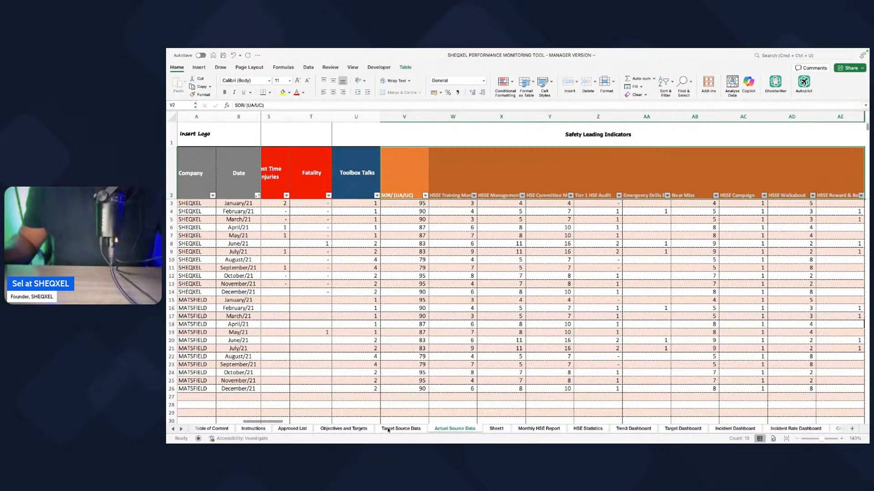
{"action": "left_click", "coordinate": [496, 429]}
{"action": "left_click_drag", "start_coordinate": [446, 145], "coordinate": [452, 202]}
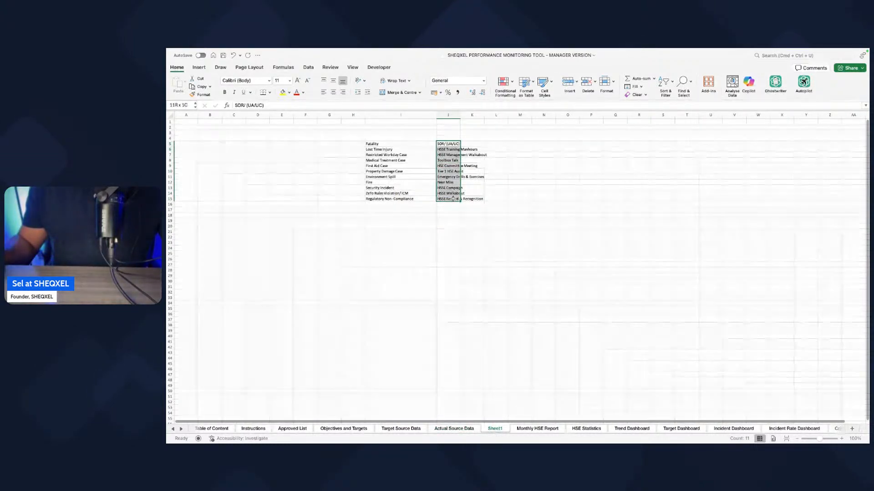
{"action": "left_click", "coordinate": [467, 430]}
{"action": "scroll", "coordinate": [493, 306], "scroll_direction": "right", "scroll_amount": 5}
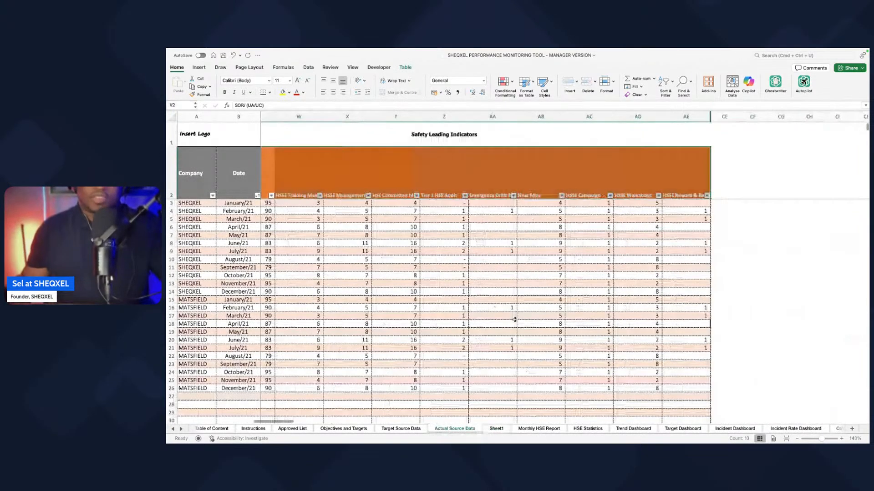
Step: Undo the deletion of the Random Alcohol Test through Management Reviews columns
{"action": "key", "text": "super+z"}
{"action": "scroll", "coordinate": [548, 329], "scroll_direction": "right", "scroll_amount": 5}
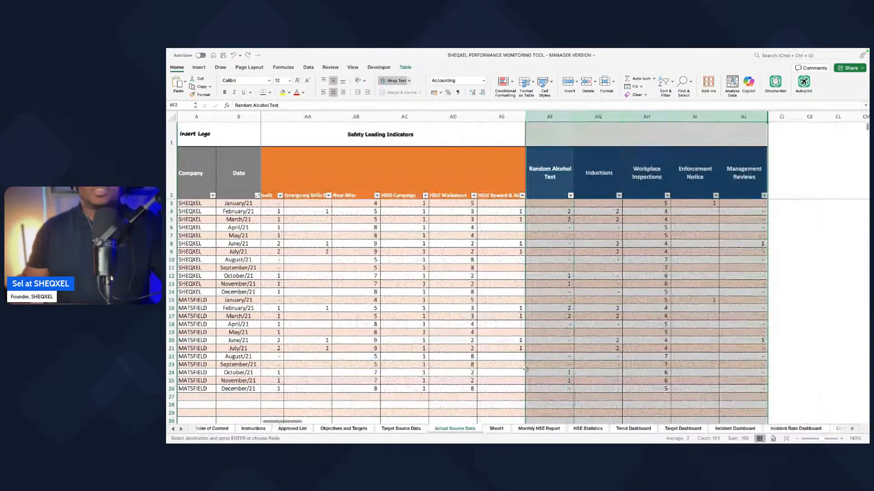
{"action": "scroll", "coordinate": [526, 370], "scroll_direction": "left", "scroll_amount": 4}
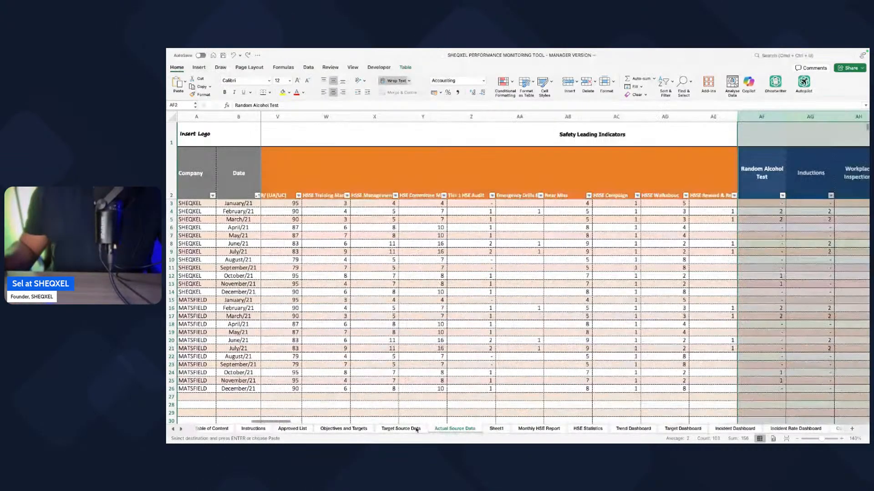
Step: Copy the SOR/ (UA/UC), HSSE Training Manhours and HSSE Management Walkabout labels in Sheet1
{"action": "left_click", "coordinate": [415, 429]}
{"action": "left_click", "coordinate": [496, 429]}
{"action": "left_click_drag", "start_coordinate": [447, 144], "coordinate": [447, 153]}
{"action": "key", "text": "super+c"}
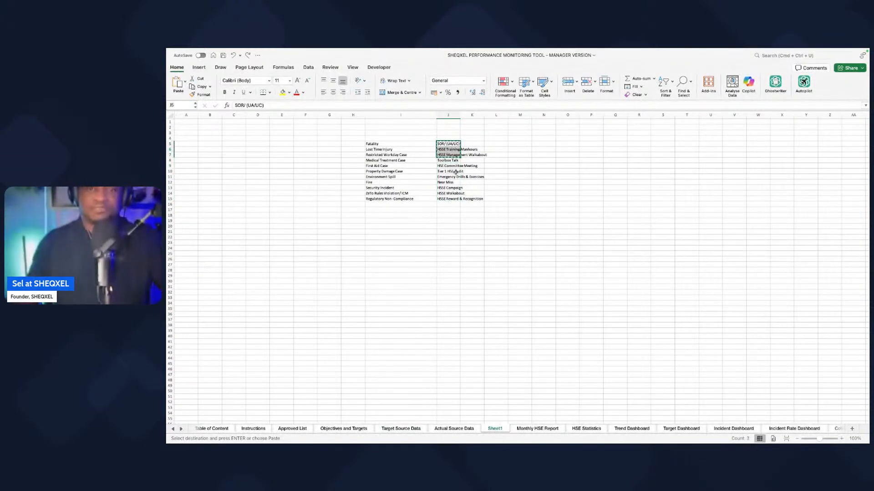
Step: Paste the three copied labels transposed across the Actual Source Data headers, starting at Random Alcohol Test
{"action": "left_click", "coordinate": [537, 429]}
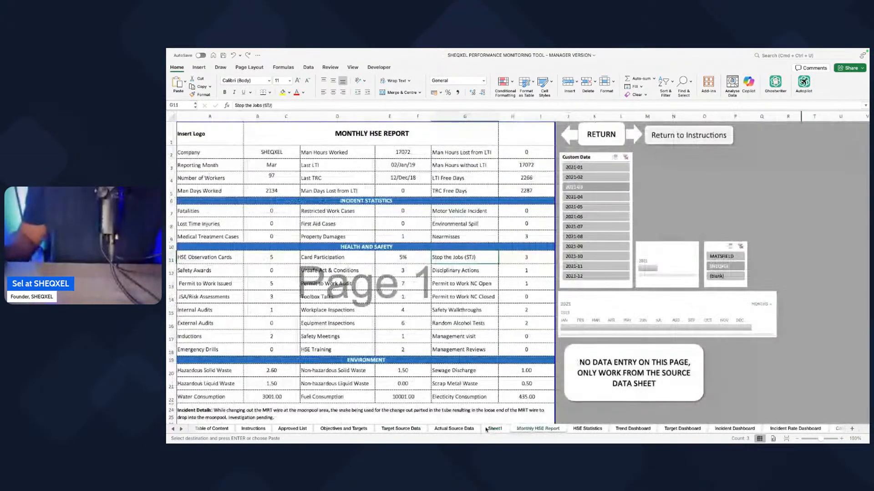
{"action": "left_click", "coordinate": [454, 429]}
{"action": "scroll", "coordinate": [499, 385], "scroll_direction": "right", "scroll_amount": 4}
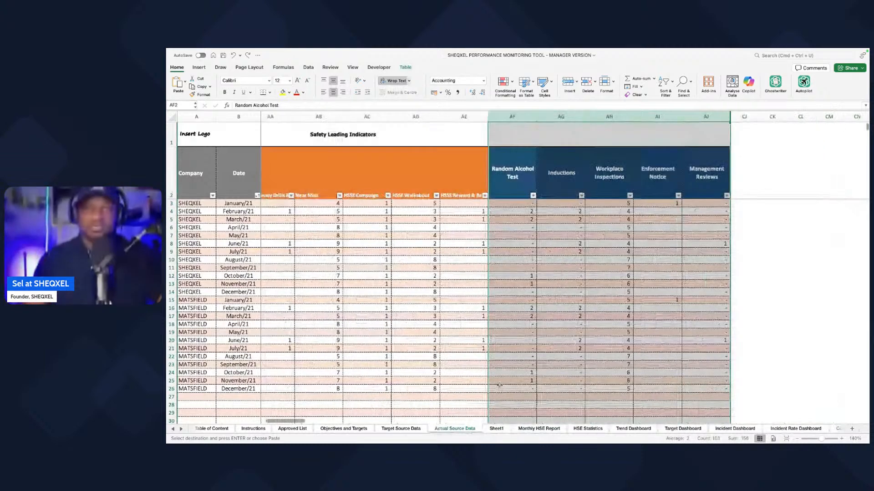
{"action": "left_click", "coordinate": [526, 185]}
{"action": "right_click", "coordinate": [527, 186]}
{"action": "mouse_move", "coordinate": [569, 215]}
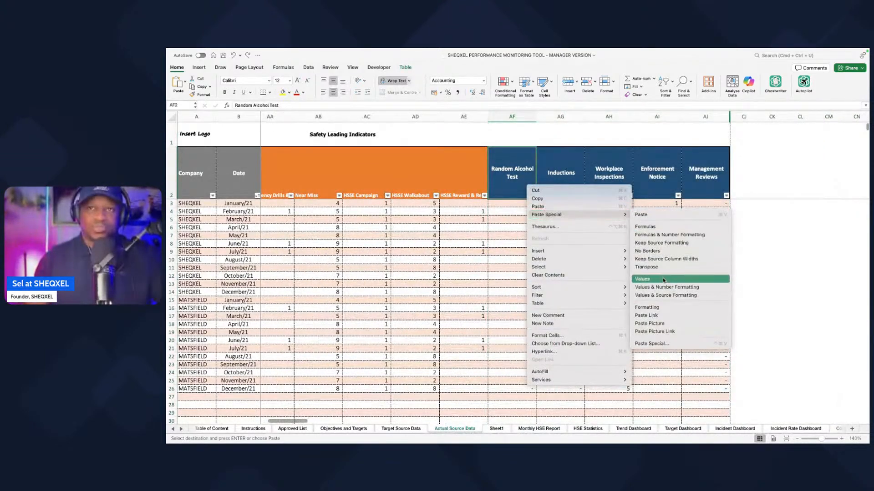
{"action": "left_click", "coordinate": [650, 269]}
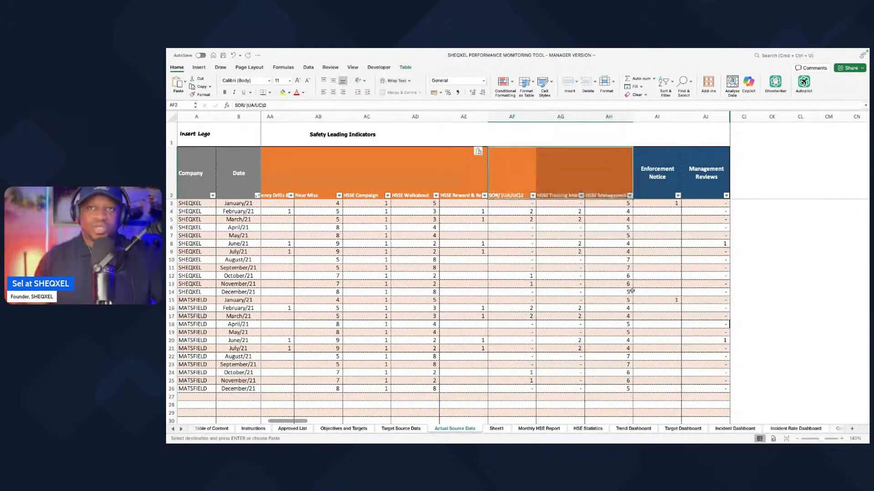
Step: Copy the Enforcement Notice header's formatting onto all pasted leading indicator headers, from SOR/ (UA/UC) through the last pasted label
{"action": "left_click", "coordinate": [651, 174]}
{"action": "left_click", "coordinate": [199, 94]}
{"action": "scroll", "coordinate": [643, 171], "scroll_direction": "left", "scroll_amount": 1}
{"action": "mouse_move", "coordinate": [643, 171]}
{"action": "left_mouse_down"}
{"action": "mouse_move", "coordinate": [291, 178]}
{"action": "mouse_move", "coordinate": [334, 180]}
{"action": "left_mouse_up"}
{"action": "scroll", "coordinate": [419, 214], "scroll_direction": "right", "scroll_amount": 5}
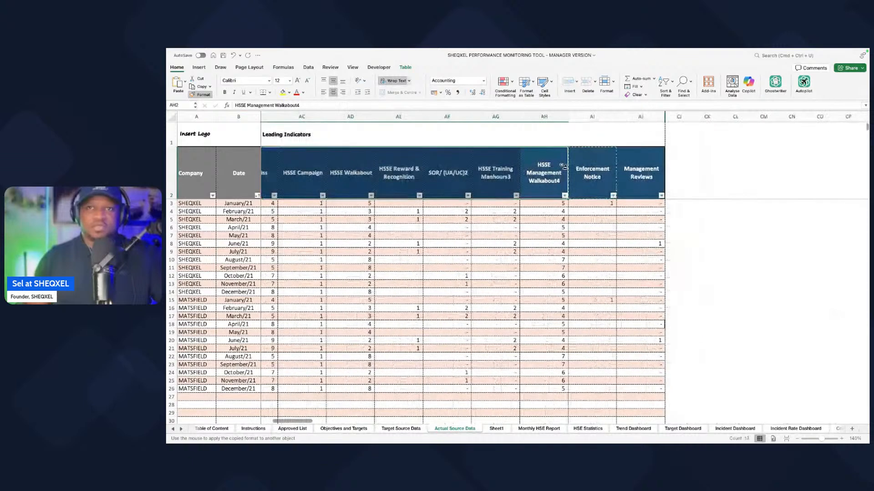
{"action": "left_click", "coordinate": [593, 155]}
Step: Delete the Enforcement Notice and Management Reviews columns from Actual Source Data
{"action": "left_click", "coordinate": [622, 115]}
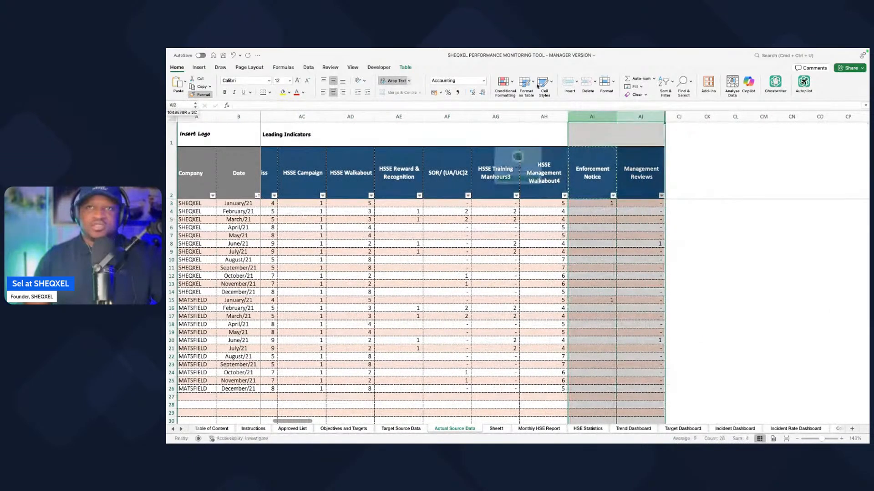
{"action": "left_click", "coordinate": [518, 192]}
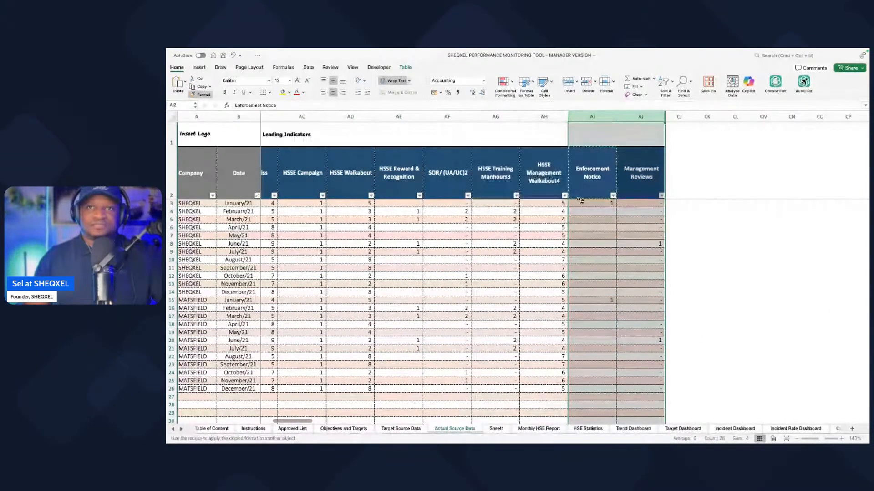
{"action": "left_click", "coordinate": [200, 94]}
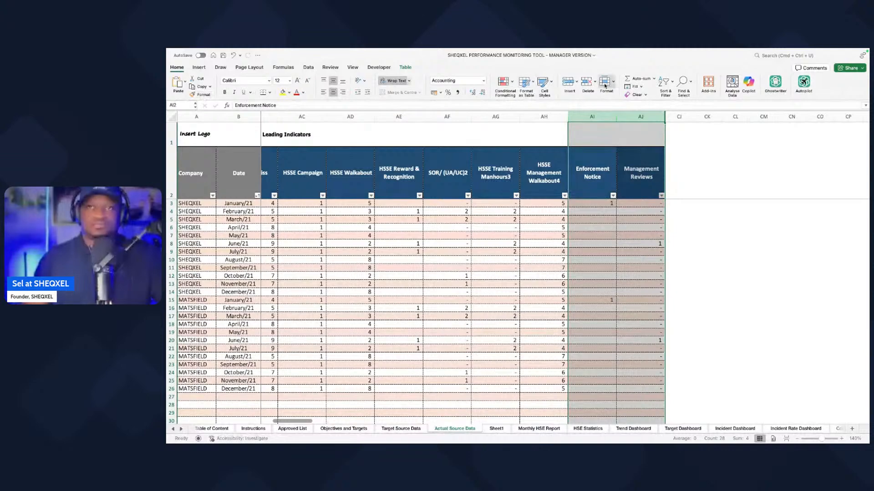
{"action": "left_click", "coordinate": [586, 83]}
{"action": "left_click", "coordinate": [478, 261]}
Step: Review the reformatted leading indicator headers from Toolbox Talks to the last column for missing or repeated indicators
{"action": "scroll", "coordinate": [478, 260], "scroll_direction": "left", "scroll_amount": 5}
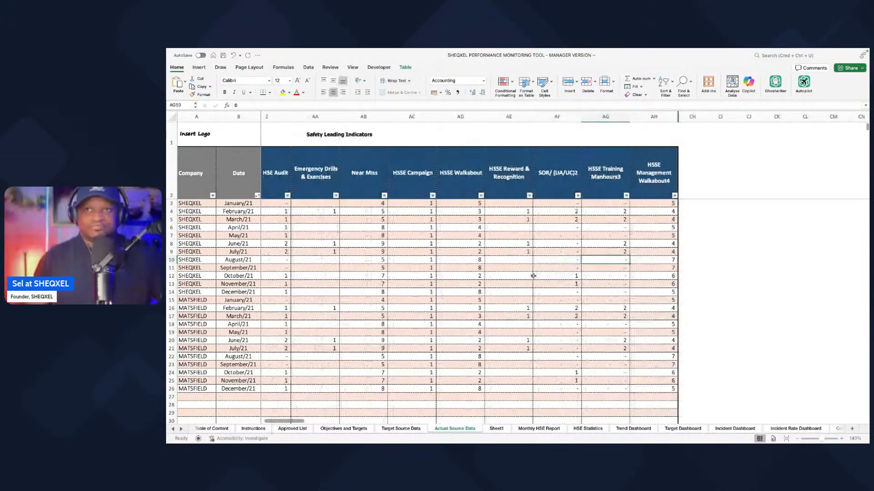
{"action": "scroll", "coordinate": [533, 275], "scroll_direction": "left", "scroll_amount": 10}
{"action": "scroll", "coordinate": [534, 276], "scroll_direction": "right", "scroll_amount": 6}
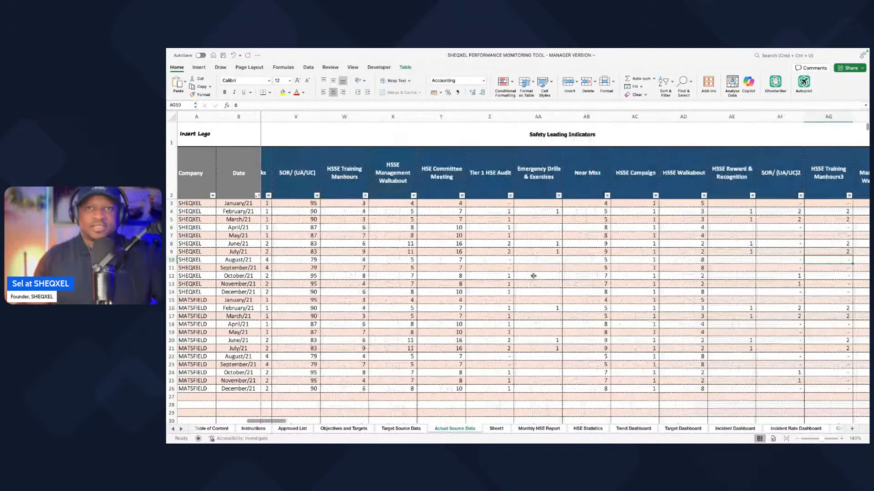
{"action": "scroll", "coordinate": [533, 276], "scroll_direction": "right", "scroll_amount": 4}
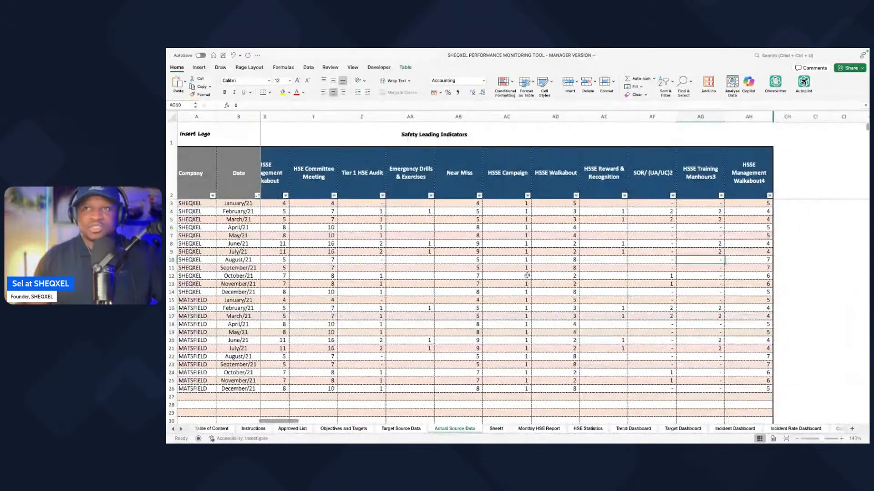
{"action": "scroll", "coordinate": [527, 275], "scroll_direction": "left", "scroll_amount": 5}
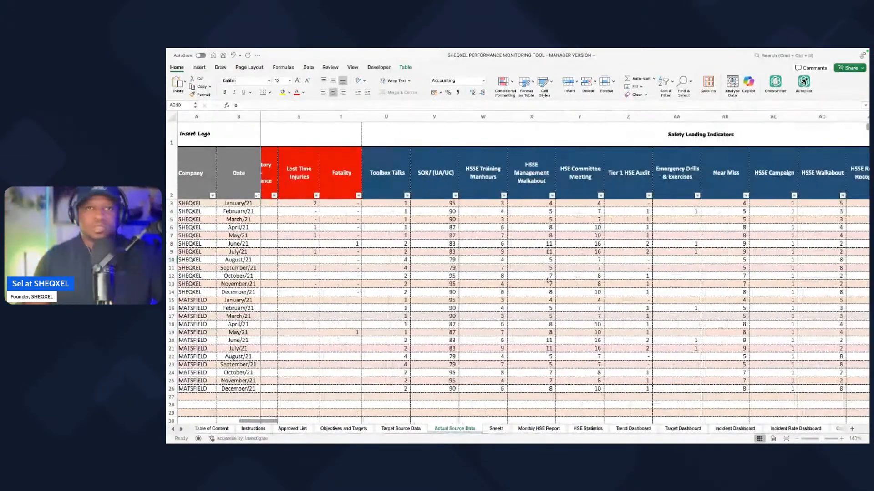
{"action": "scroll", "coordinate": [507, 252], "scroll_direction": "right", "scroll_amount": 1}
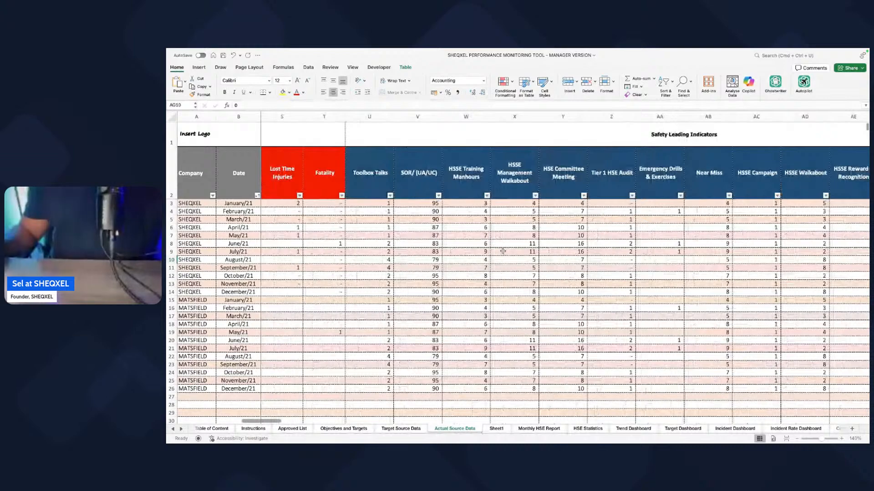
{"action": "scroll", "coordinate": [428, 423], "scroll_direction": "right", "scroll_amount": 1}
Step: Move the Toolbox Talk label above SOR/ (UA/UC) in Sheet1 and delete the emptied cells so the labels below shift up
{"action": "left_click", "coordinate": [411, 428]}
{"action": "left_click", "coordinate": [496, 429]}
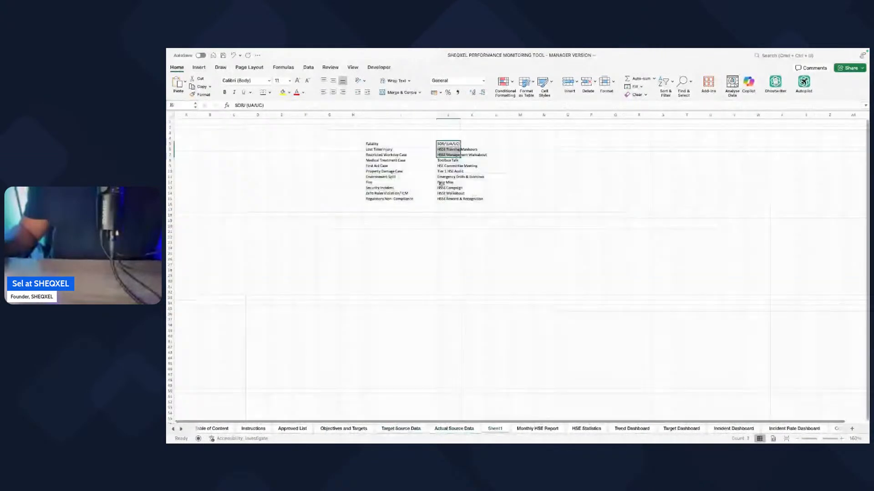
{"action": "left_click", "coordinate": [448, 197]}
{"action": "left_click", "coordinate": [448, 160]}
{"action": "left_click_drag", "start_coordinate": [448, 157], "coordinate": [449, 138]}
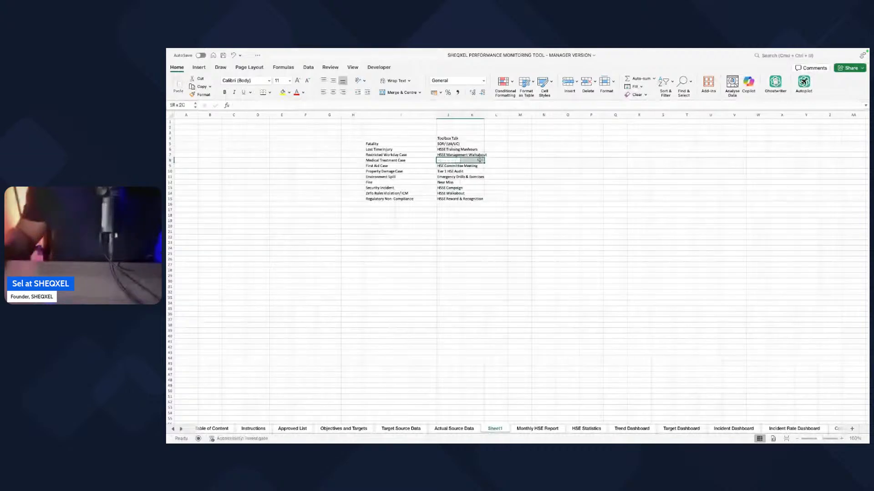
{"action": "double_click", "coordinate": [190, 68]}
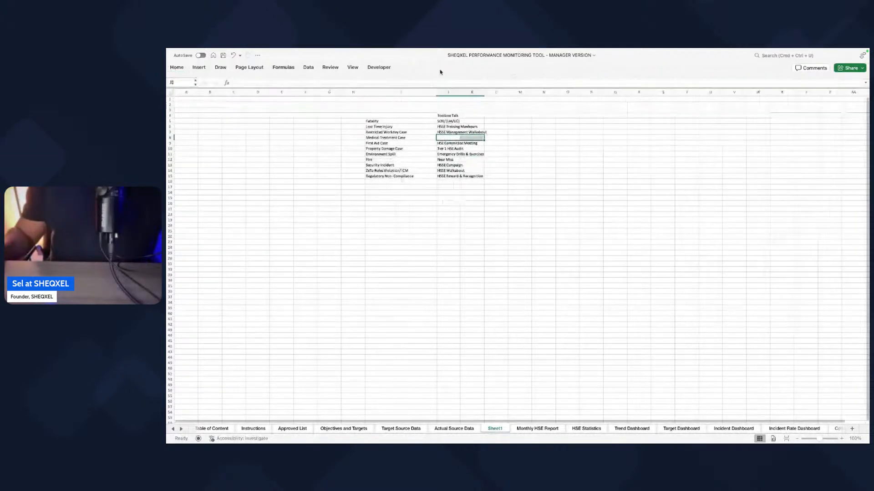
{"action": "left_click", "coordinate": [177, 67]}
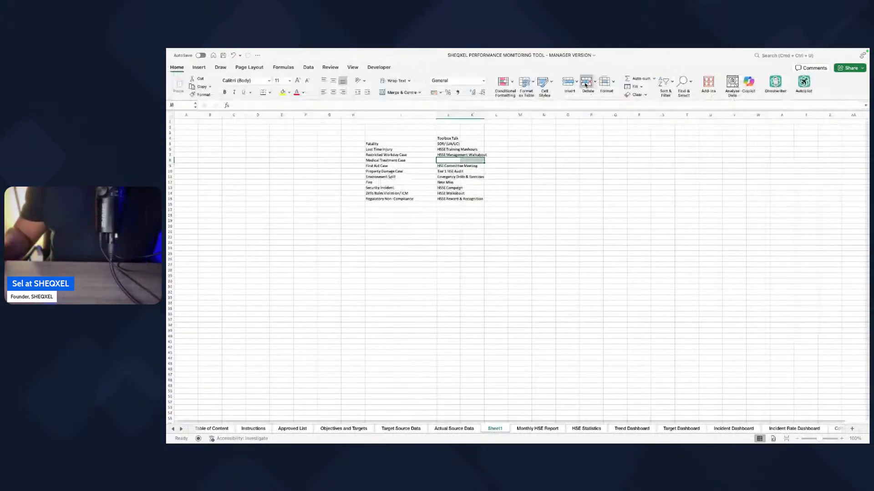
{"action": "left_click", "coordinate": [587, 82]}
Step: Copy the Sheet1 labels from SOR/ (UA/UC) through HSSE Reward & Recognition and paste them transposed from the SOR/ (UA/UC) header in Actual Source Data
{"action": "left_click_drag", "start_coordinate": [449, 143], "coordinate": [449, 195]}
{"action": "key", "text": "super+c"}
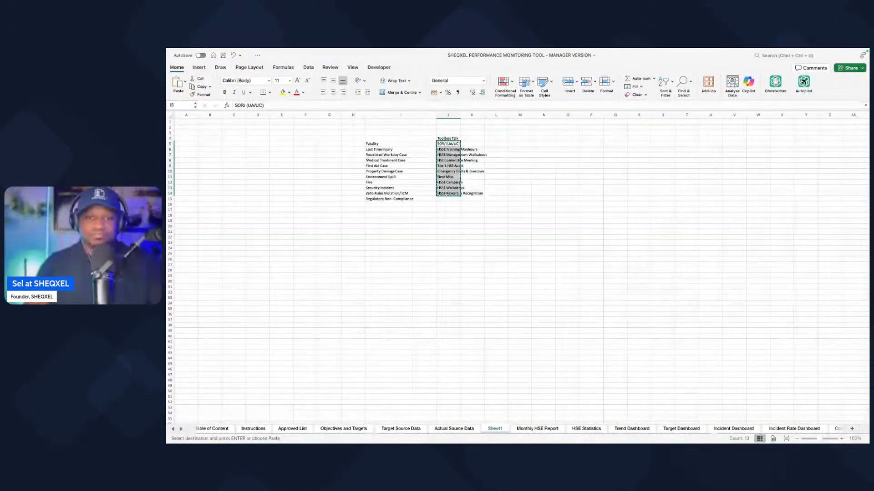
{"action": "left_click", "coordinate": [443, 429]}
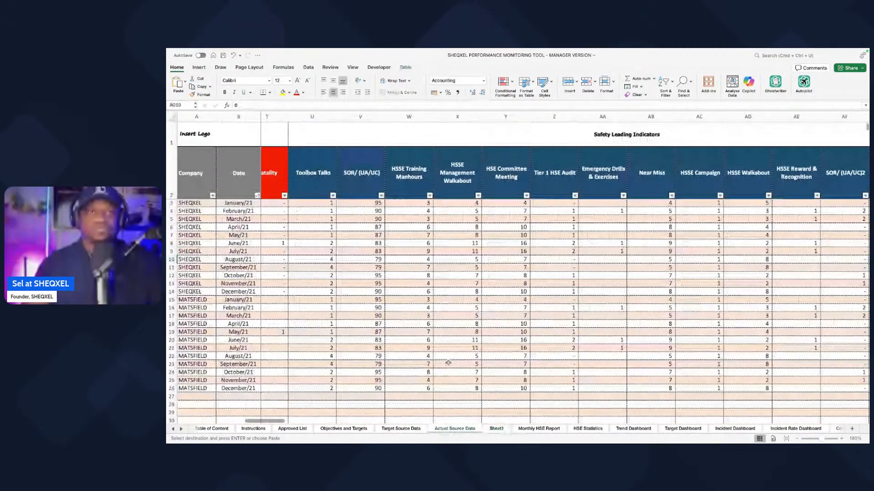
{"action": "right_click", "coordinate": [351, 182]}
{"action": "mouse_move", "coordinate": [384, 210]}
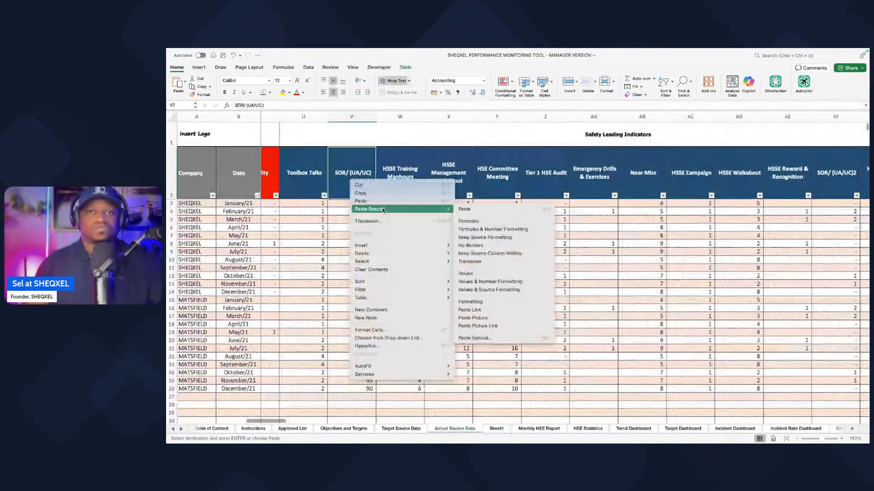
{"action": "left_click", "coordinate": [477, 262]}
Step: Check the repasted leading indicator headers in Actual Source Data against the label list in Sheet1
{"action": "scroll", "coordinate": [477, 262], "scroll_direction": "left", "scroll_amount": 6}
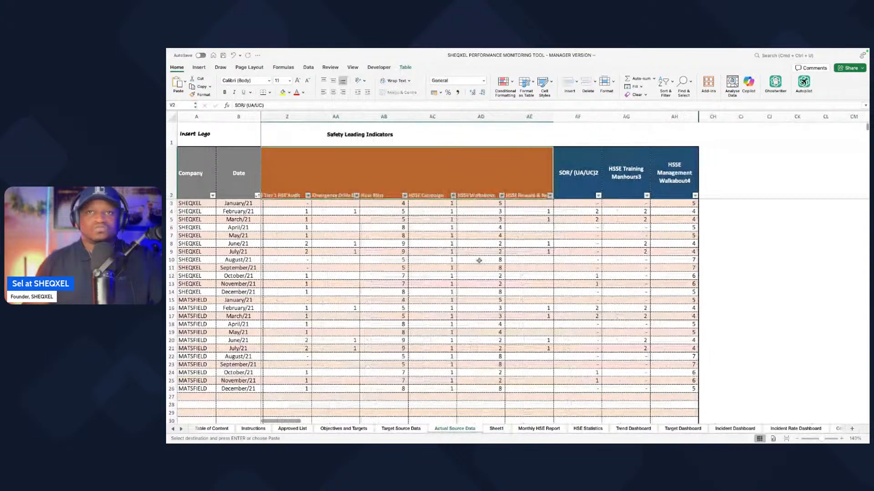
{"action": "scroll", "coordinate": [483, 260], "scroll_direction": "right", "scroll_amount": 4}
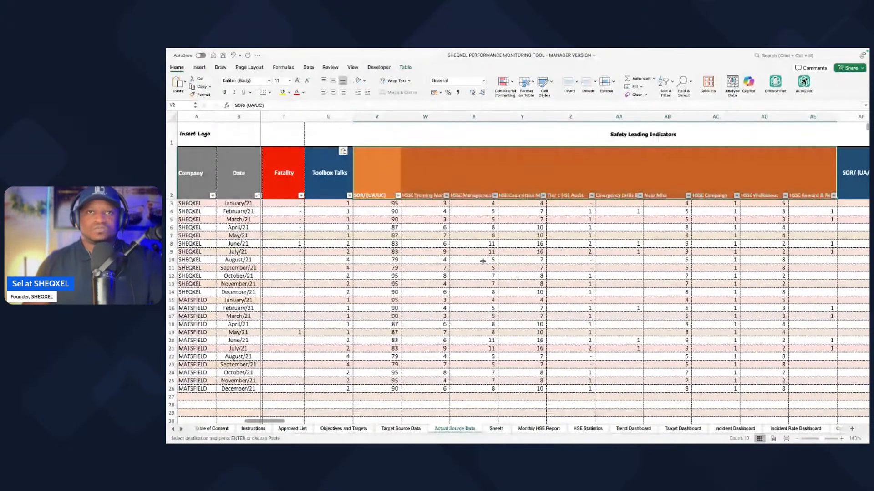
{"action": "left_click", "coordinate": [496, 428]}
{"action": "left_click", "coordinate": [478, 235]}
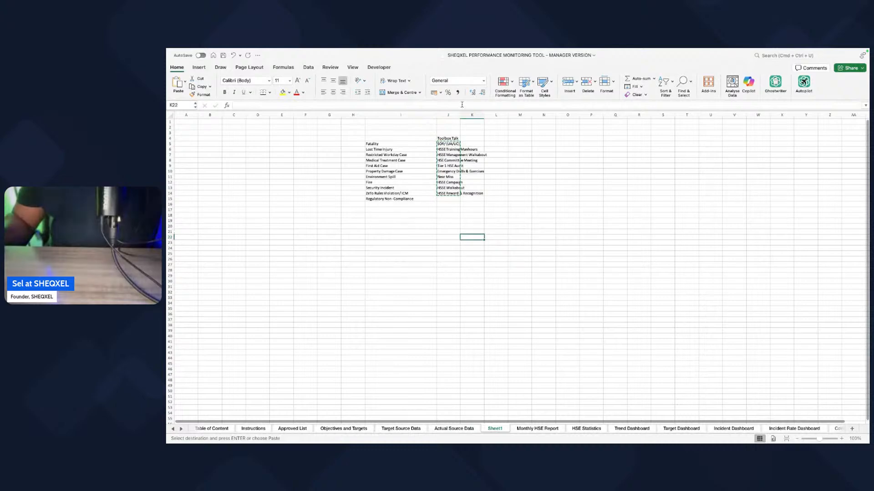
Step: Widen column J of Sheet1 to fit its labels and check them against the leading indicator table in the sample report
{"action": "left_click_drag", "start_coordinate": [460, 114], "coordinate": [489, 115]}
{"action": "left_click_drag", "start_coordinate": [448, 144], "coordinate": [451, 193]}
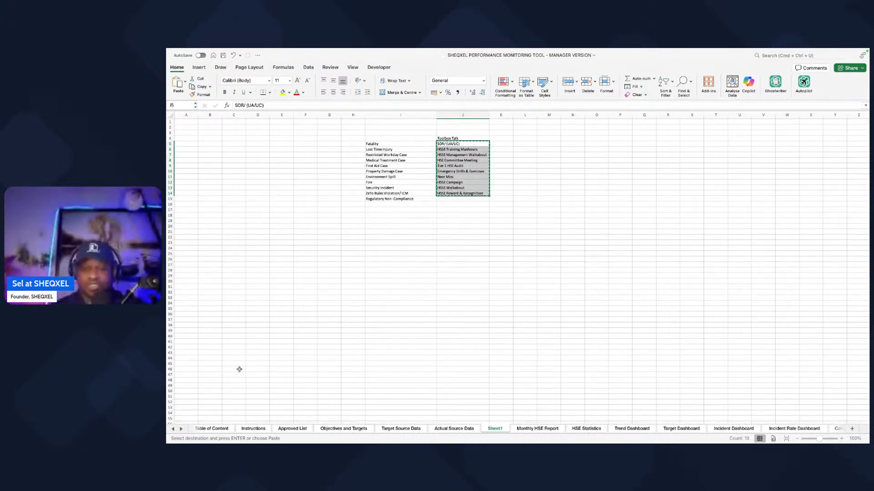
{"action": "key", "text": "ctrl+Right"}
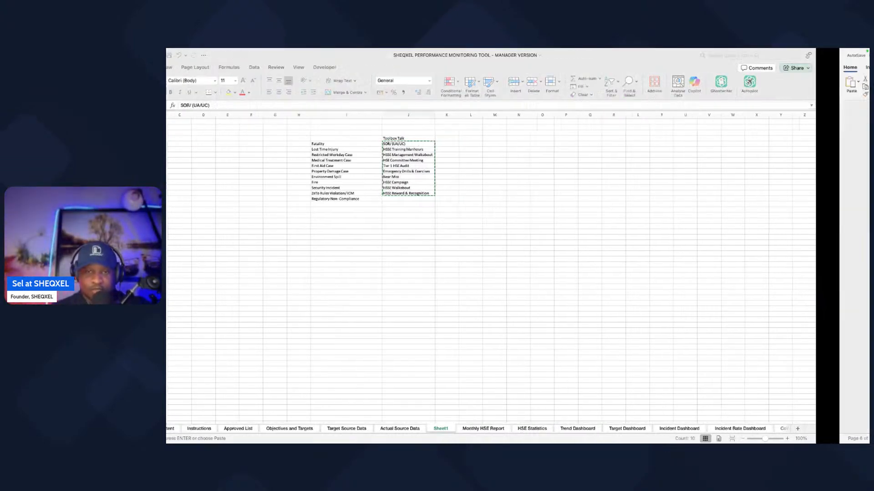
{"action": "scroll", "coordinate": [570, 272], "scroll_direction": "down", "scroll_amount": 10}
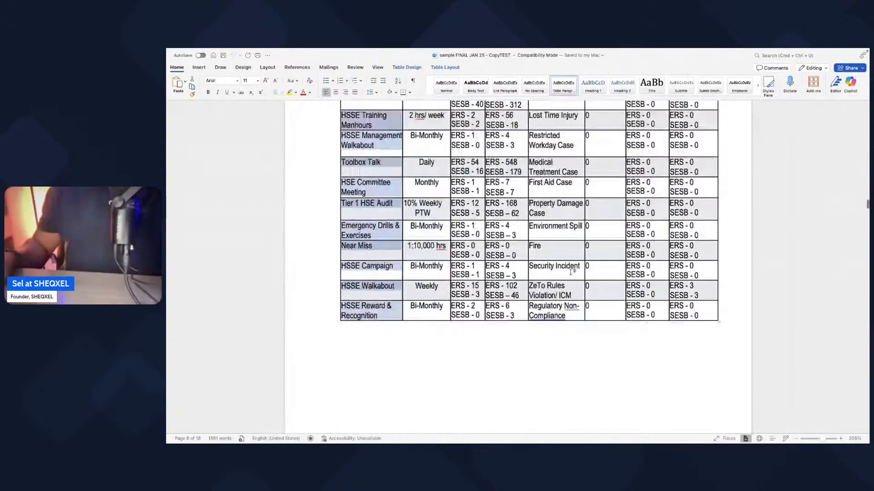
{"action": "scroll", "coordinate": [570, 272], "scroll_direction": "up", "scroll_amount": 10}
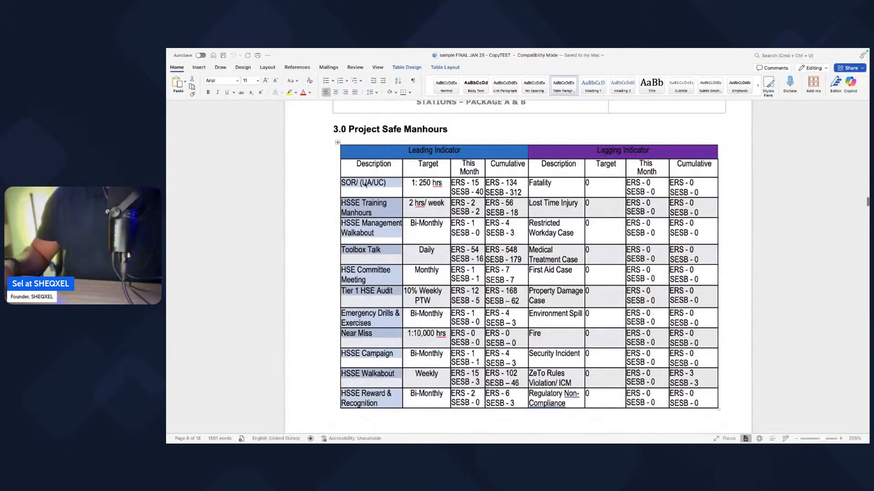
{"action": "left_click", "coordinate": [360, 183]}
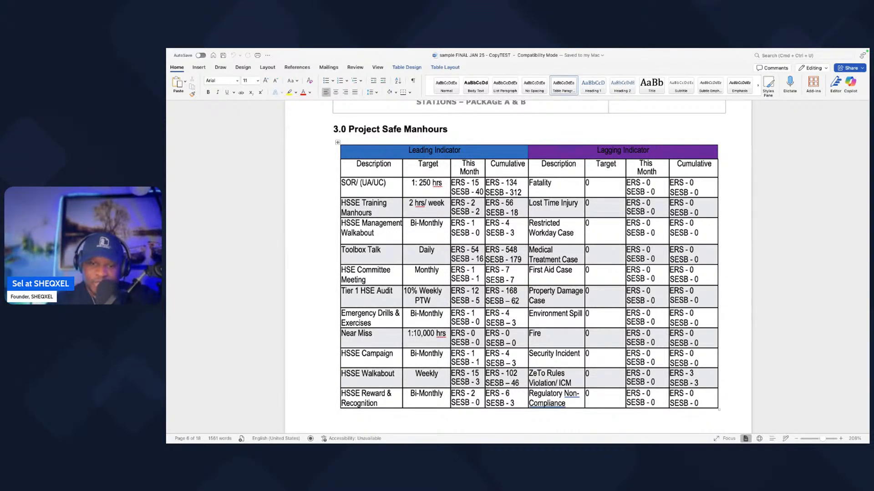
{"action": "key", "text": "ctrl+Left"}
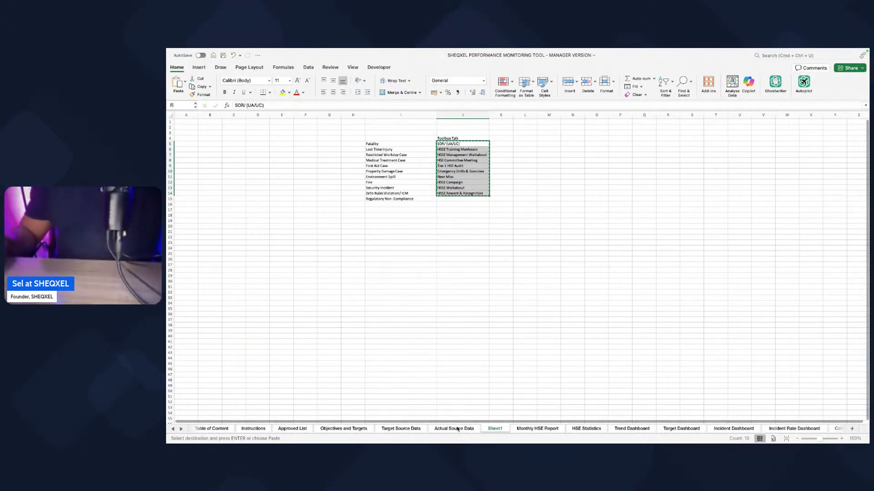
{"action": "right_click", "coordinate": [490, 429]}
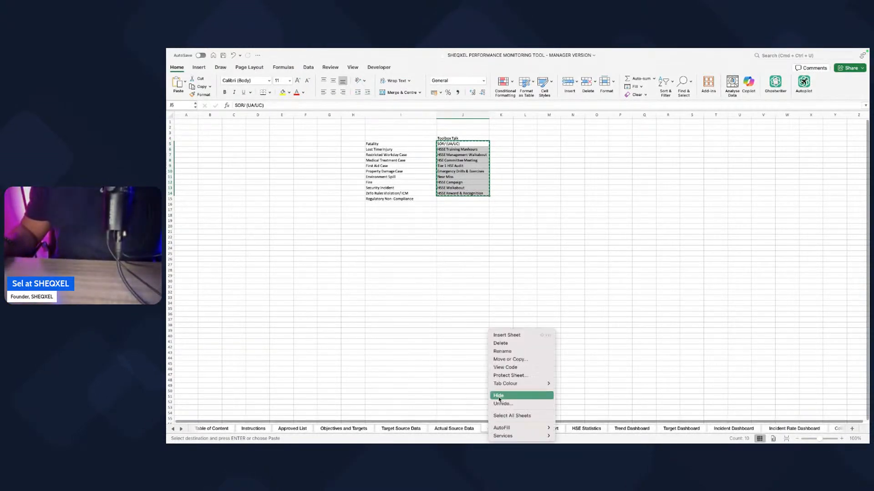
{"action": "left_click", "coordinate": [500, 344]}
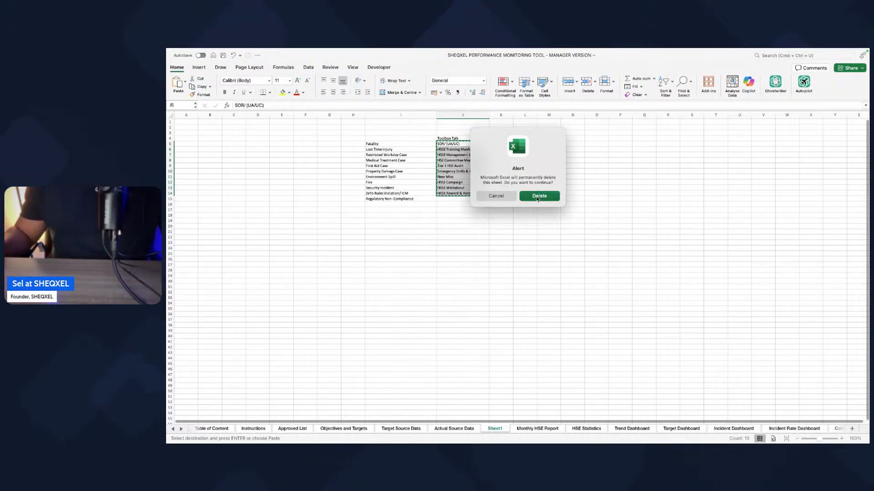
{"action": "left_click", "coordinate": [496, 197]}
{"action": "left_click", "coordinate": [533, 429]}
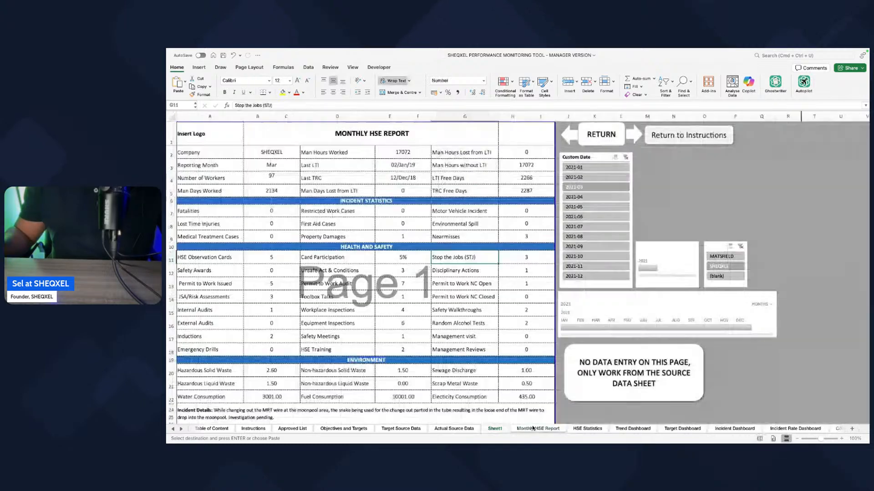
{"action": "scroll", "coordinate": [455, 386], "scroll_direction": "down", "scroll_amount": 1}
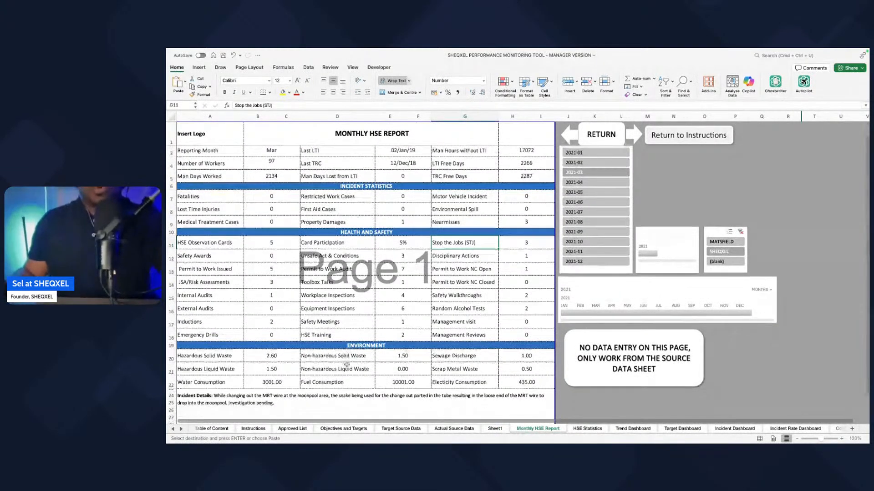
{"action": "scroll", "coordinate": [435, 395], "scroll_direction": "up", "scroll_amount": 1}
Step: Apply the Toolbox Talks header formatting in Actual Source Data to the headers through HSSE Reward & Recognition and save the workbook
{"action": "left_click", "coordinate": [454, 429]}
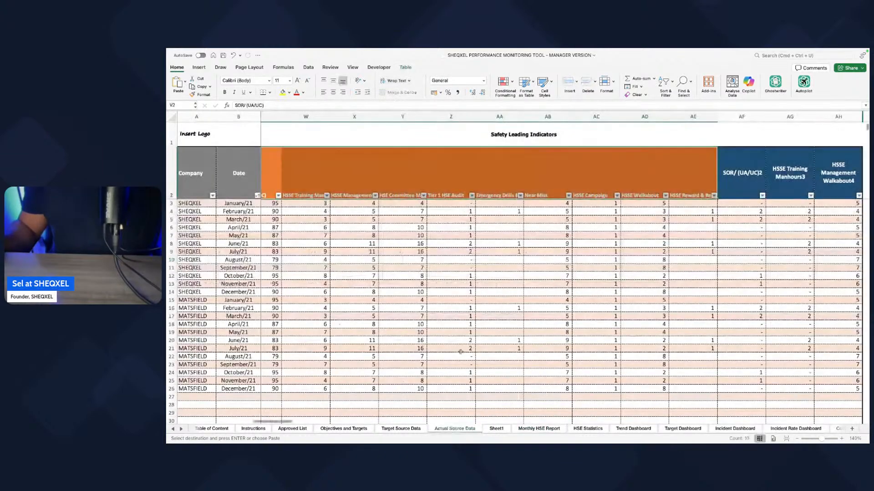
{"action": "scroll", "coordinate": [480, 339], "scroll_direction": "left", "scroll_amount": 3}
{"action": "scroll", "coordinate": [483, 339], "scroll_direction": "right", "scroll_amount": 1}
{"action": "left_click", "coordinate": [345, 172]}
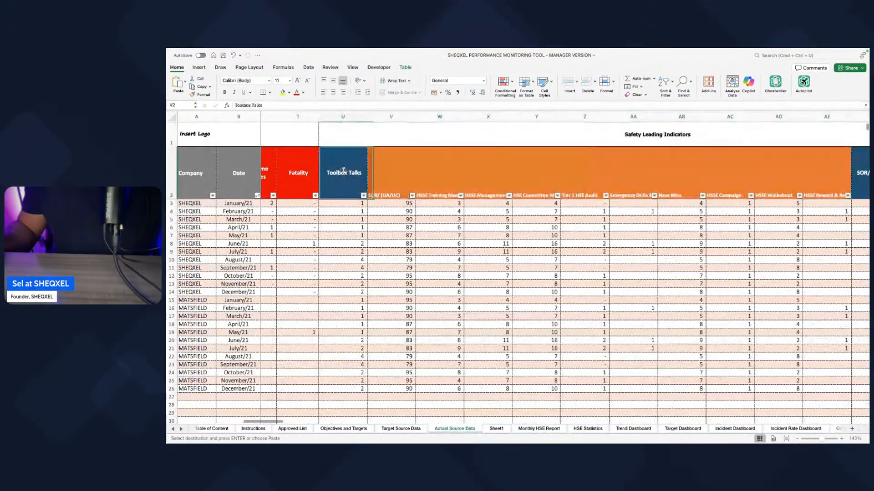
{"action": "left_click", "coordinate": [200, 95]}
{"action": "left_click_drag", "start_coordinate": [360, 175], "coordinate": [845, 179]}
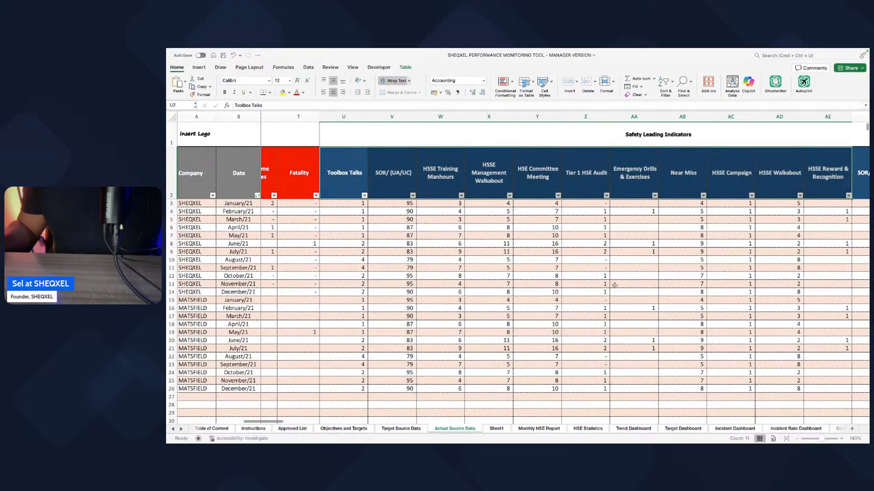
{"action": "scroll", "coordinate": [615, 285], "scroll_direction": "left", "scroll_amount": 1}
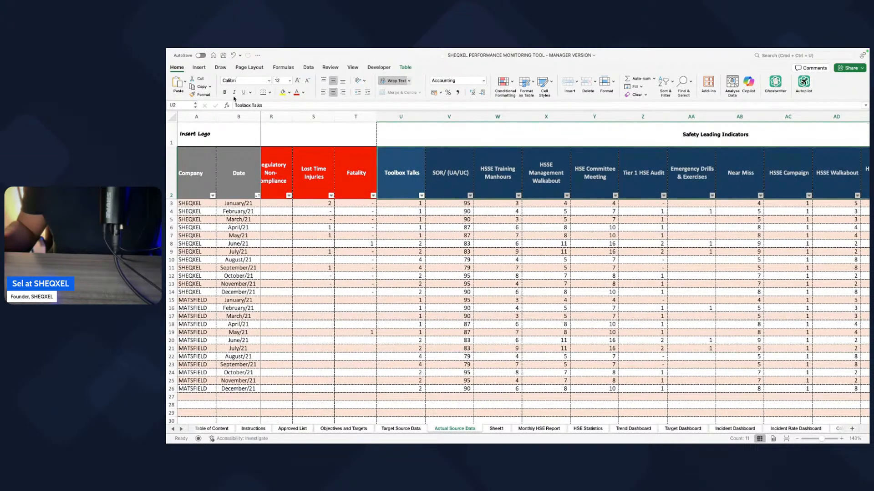
{"action": "left_click", "coordinate": [223, 56]}
Step: Review the lagging and leading indicator headers in Actual Source Data and compare them with the column headers in Target Source Data
{"action": "scroll", "coordinate": [528, 320], "scroll_direction": "left", "scroll_amount": 3}
{"action": "scroll", "coordinate": [528, 320], "scroll_direction": "left", "scroll_amount": 5}
{"action": "scroll", "coordinate": [530, 320], "scroll_direction": "right", "scroll_amount": 4}
{"action": "scroll", "coordinate": [533, 321], "scroll_direction": "left", "scroll_amount": 9}
{"action": "scroll", "coordinate": [537, 322], "scroll_direction": "left", "scroll_amount": 3}
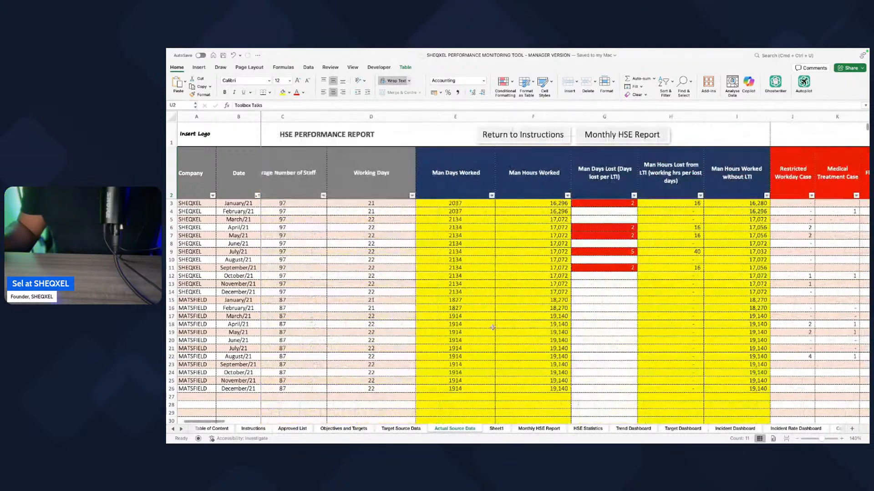
{"action": "scroll", "coordinate": [493, 328], "scroll_direction": "right", "scroll_amount": 12}
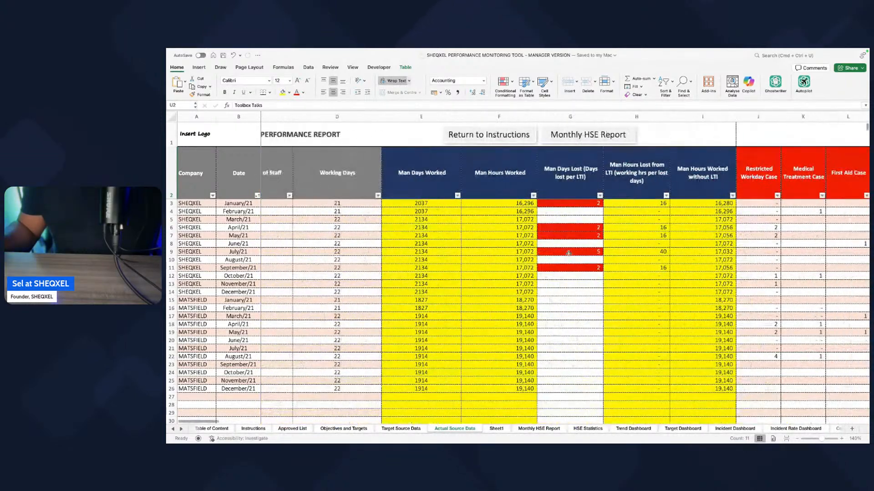
{"action": "scroll", "coordinate": [570, 253], "scroll_direction": "right", "scroll_amount": 10}
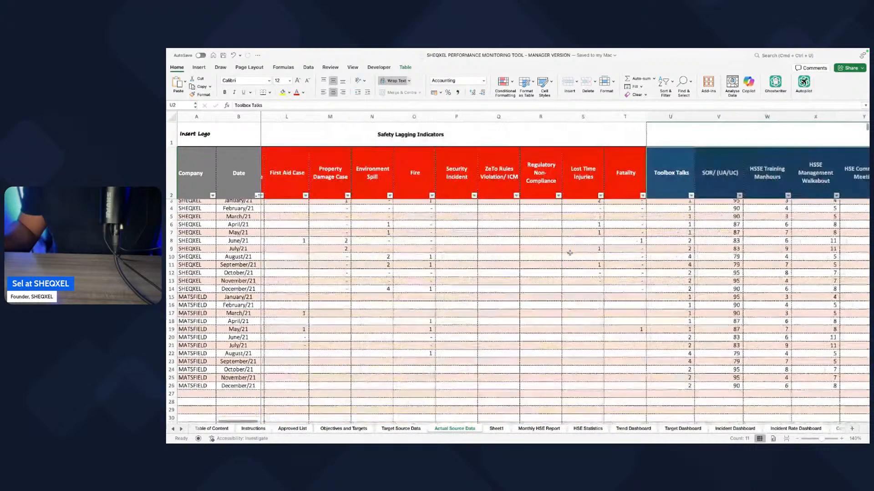
{"action": "scroll", "coordinate": [569, 253], "scroll_direction": "right", "scroll_amount": 5}
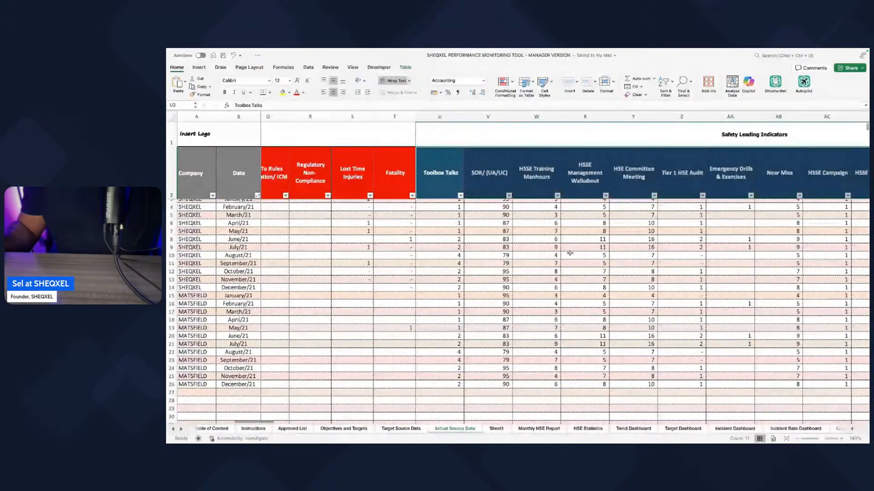
{"action": "scroll", "coordinate": [569, 253], "scroll_direction": "left", "scroll_amount": 8}
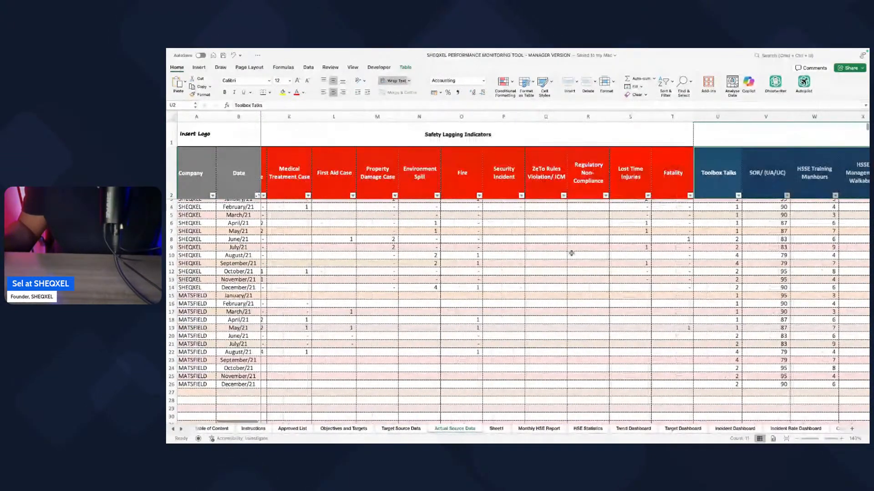
{"action": "scroll", "coordinate": [571, 253], "scroll_direction": "left", "scroll_amount": 3}
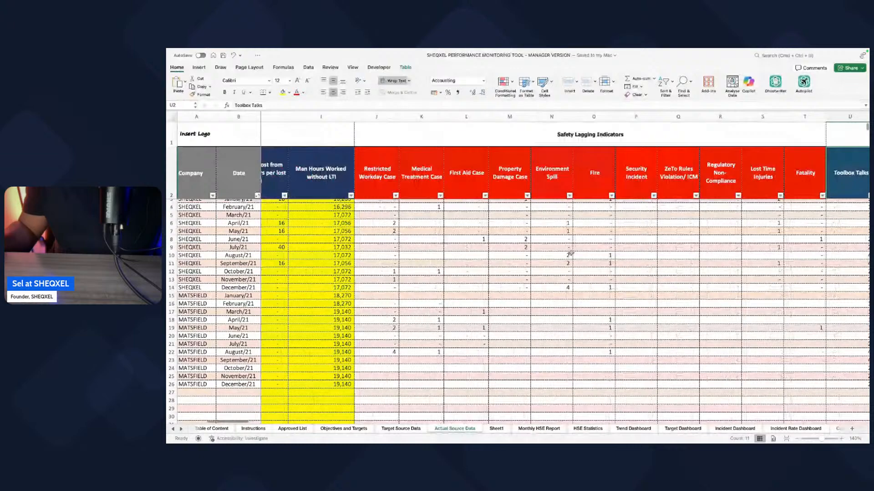
{"action": "scroll", "coordinate": [570, 253], "scroll_direction": "left", "scroll_amount": 4}
{"action": "scroll", "coordinate": [572, 252], "scroll_direction": "right", "scroll_amount": 20}
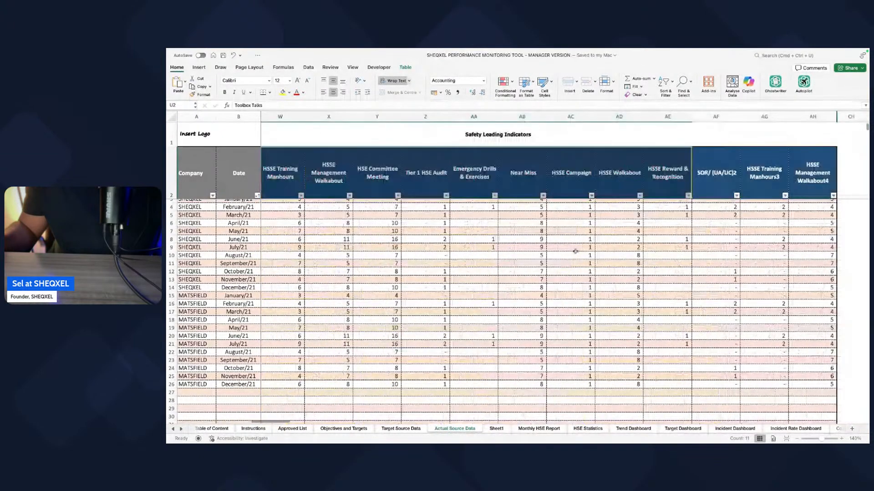
{"action": "scroll", "coordinate": [574, 251], "scroll_direction": "left", "scroll_amount": 5}
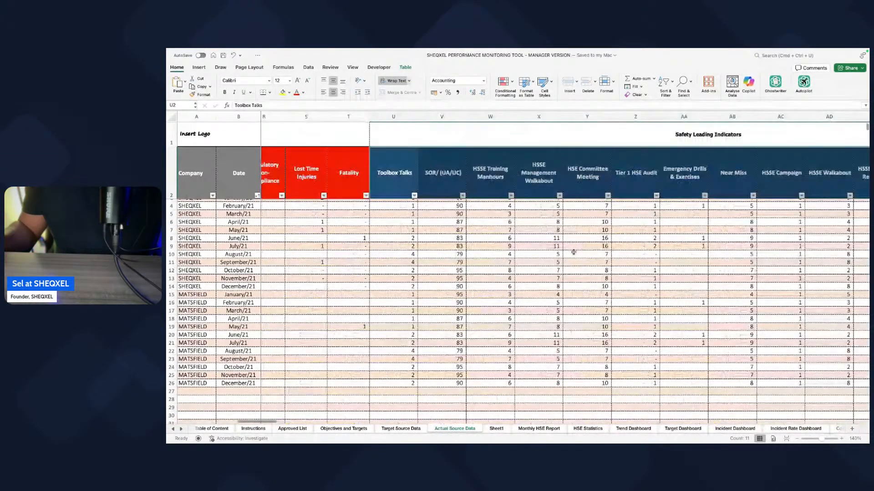
{"action": "scroll", "coordinate": [574, 252], "scroll_direction": "left", "scroll_amount": 5}
{"action": "left_click", "coordinate": [425, 427]}
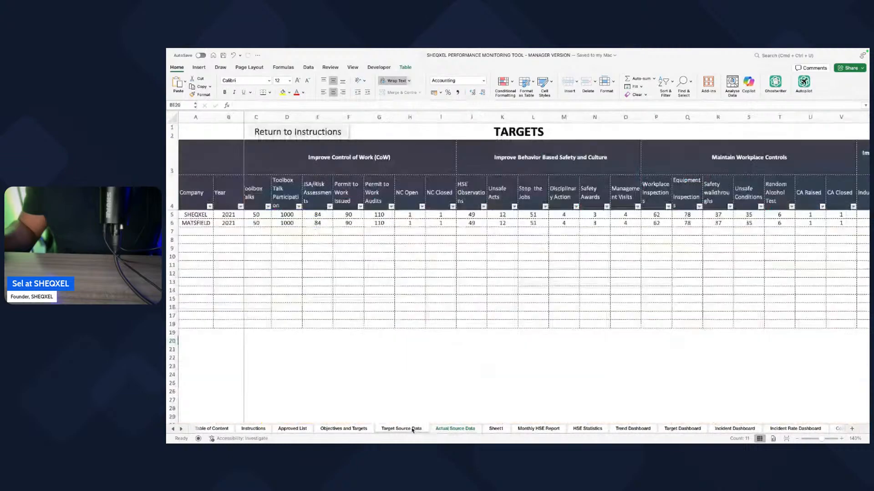
{"action": "scroll", "coordinate": [488, 380], "scroll_direction": "right", "scroll_amount": 3}
Step: Copy the lagging headers from Restricted Workday Case through Fatality in Actual Source Data and paste them from the Environmental Spills header in Target Source Data
{"action": "left_click", "coordinate": [467, 432]}
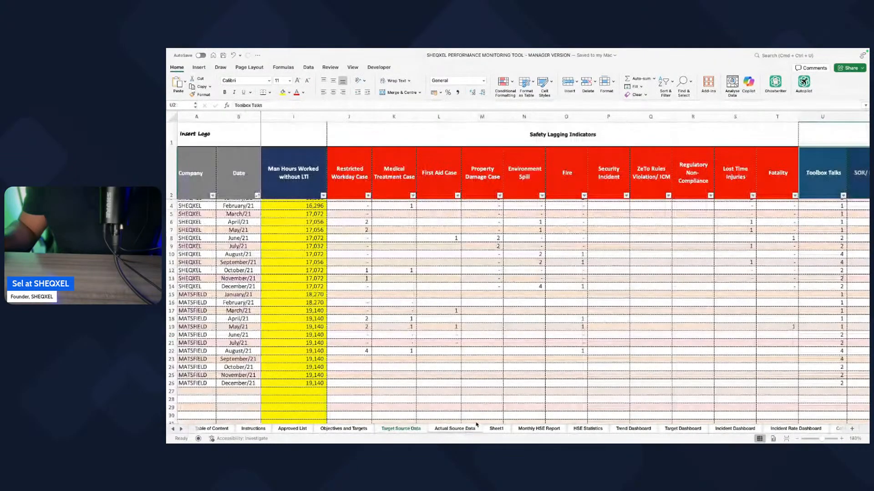
{"action": "scroll", "coordinate": [491, 388], "scroll_direction": "right", "scroll_amount": 2}
{"action": "scroll", "coordinate": [491, 387], "scroll_direction": "left", "scroll_amount": 5}
{"action": "left_click_drag", "start_coordinate": [366, 182], "coordinate": [785, 184]}
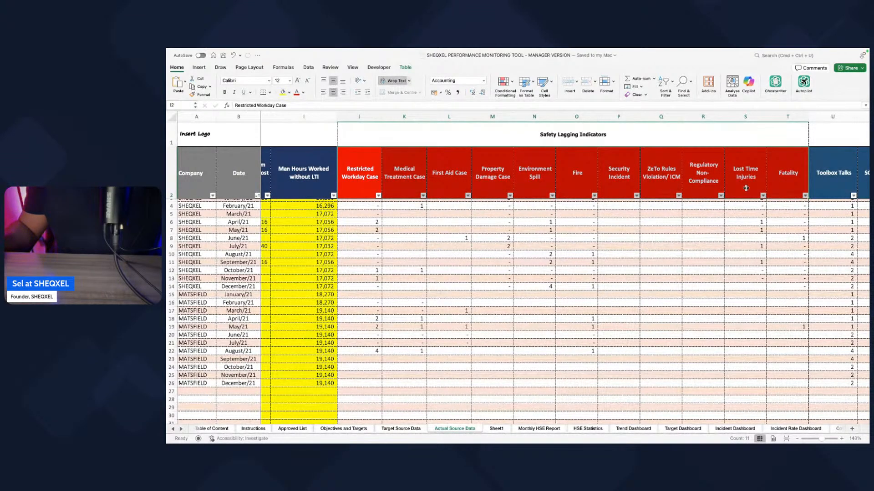
{"action": "key", "text": "super+c"}
{"action": "left_click", "coordinate": [401, 429]}
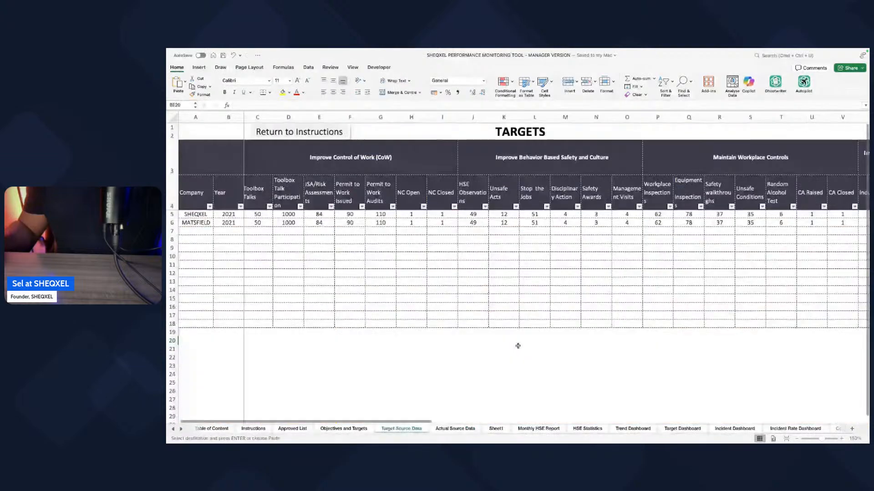
{"action": "left_click", "coordinate": [451, 430]}
{"action": "left_click", "coordinate": [413, 430]}
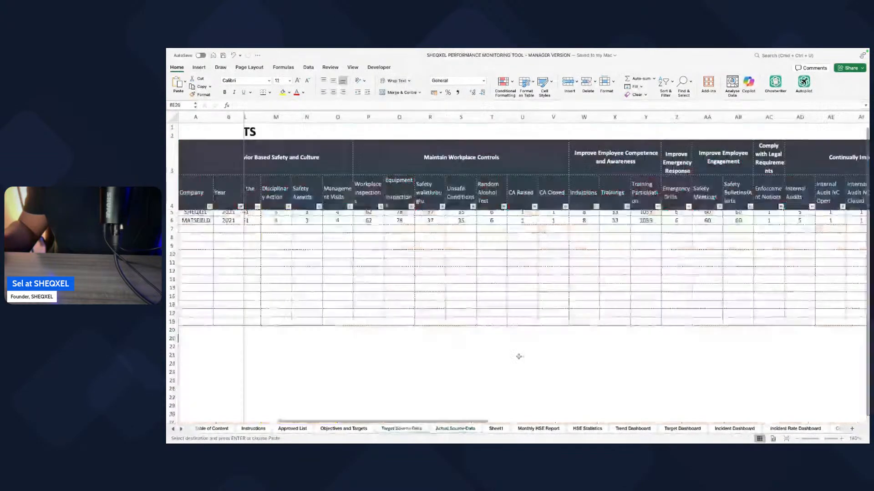
{"action": "scroll", "coordinate": [518, 355], "scroll_direction": "right", "scroll_amount": 15}
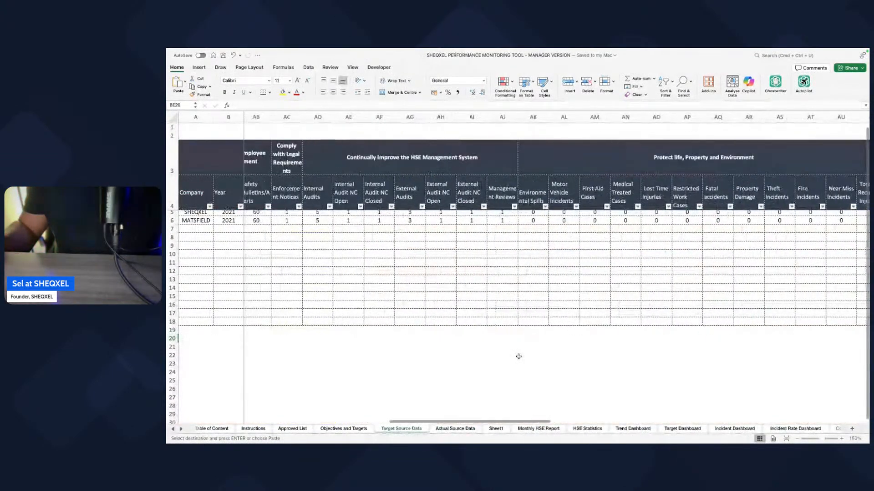
{"action": "scroll", "coordinate": [517, 356], "scroll_direction": "right", "scroll_amount": 2}
{"action": "left_click", "coordinate": [464, 194]}
{"action": "scroll", "coordinate": [472, 221], "scroll_direction": "right", "scroll_amount": 3}
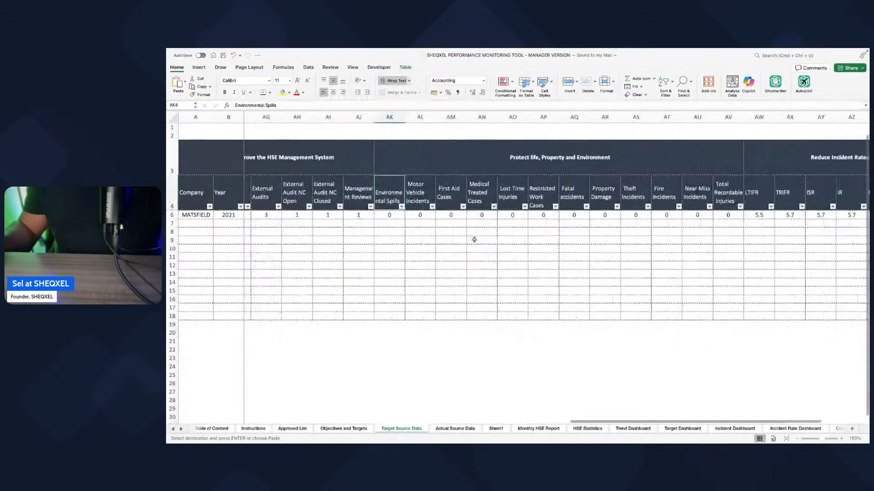
{"action": "key", "text": "super+v"}
Step: Delete the Target Source Data columns from Total Recordable Injuries through MVIFR
{"action": "scroll", "coordinate": [536, 284], "scroll_direction": "right", "scroll_amount": 5}
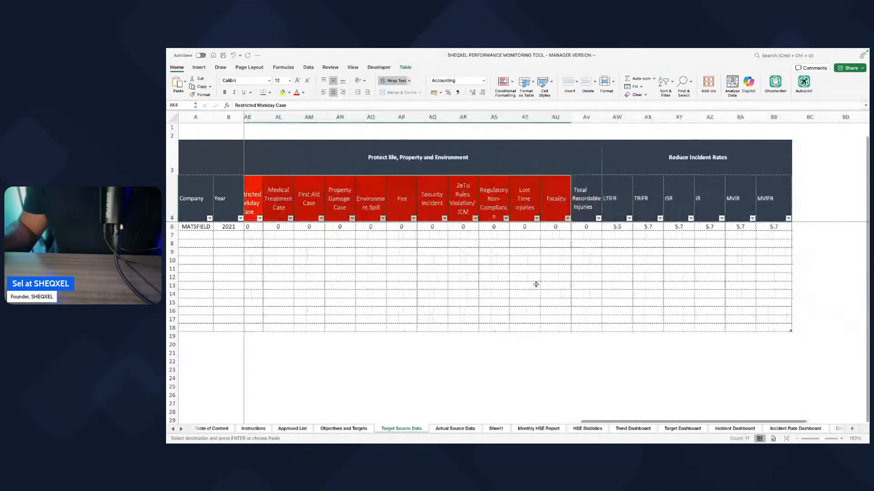
{"action": "left_click_drag", "start_coordinate": [570, 117], "coordinate": [694, 117]}
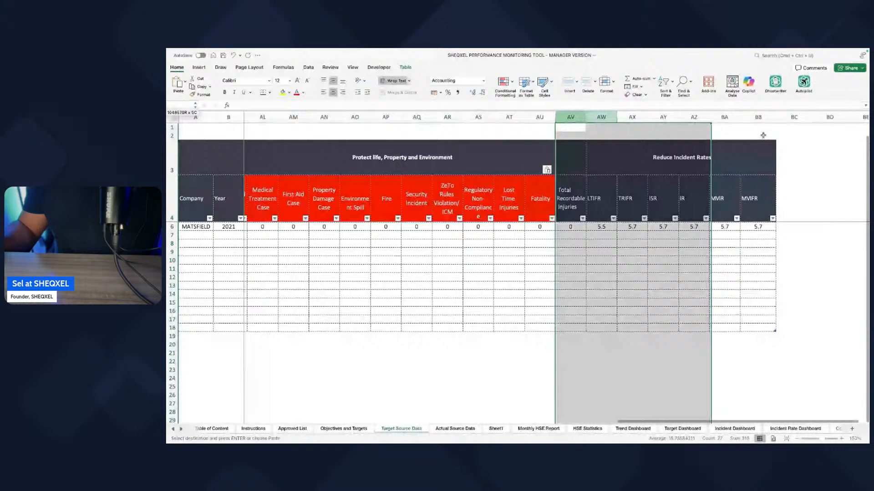
{"action": "left_click_drag", "start_coordinate": [763, 135], "coordinate": [759, 128]}
{"action": "left_click", "coordinate": [586, 86]}
Step: Apply the Management Reviews header formatting to the pasted headers from Restricted Workday Case through Fatality
{"action": "scroll", "coordinate": [504, 288], "scroll_direction": "left", "scroll_amount": 9}
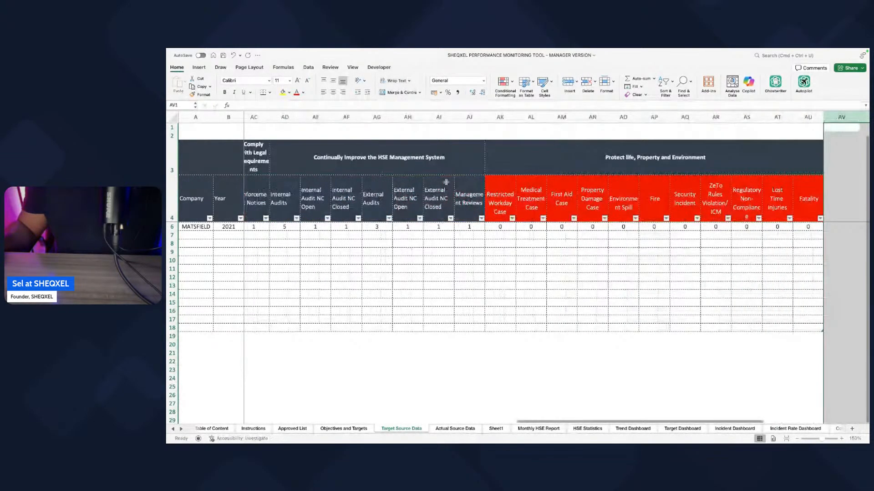
{"action": "left_click", "coordinate": [469, 199]}
{"action": "left_click", "coordinate": [204, 94]}
{"action": "left_click_drag", "start_coordinate": [499, 203], "coordinate": [800, 208]}
{"action": "scroll", "coordinate": [801, 209], "scroll_direction": "up", "scroll_amount": 1}
{"action": "left_click", "coordinate": [203, 95]}
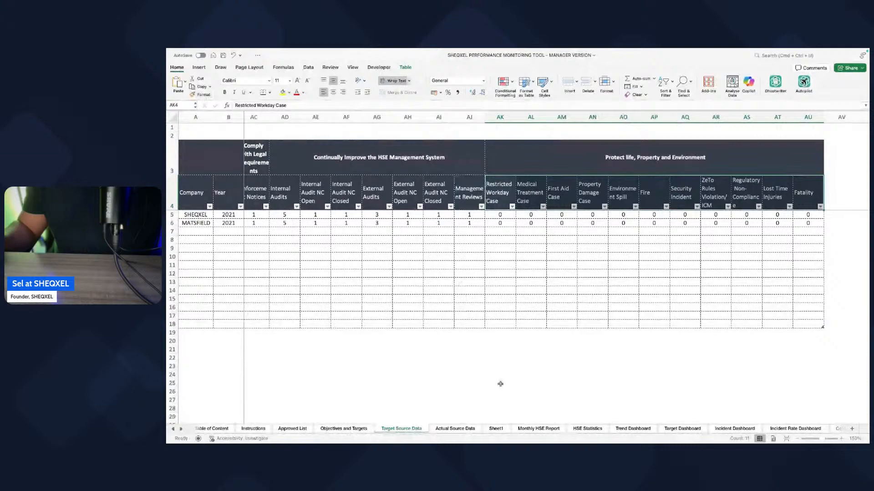
Step: Compare the leading indicator headers in Actual Source Data with the headers from Toolbox Talks onward in Target Source Data
{"action": "left_click", "coordinate": [473, 428]}
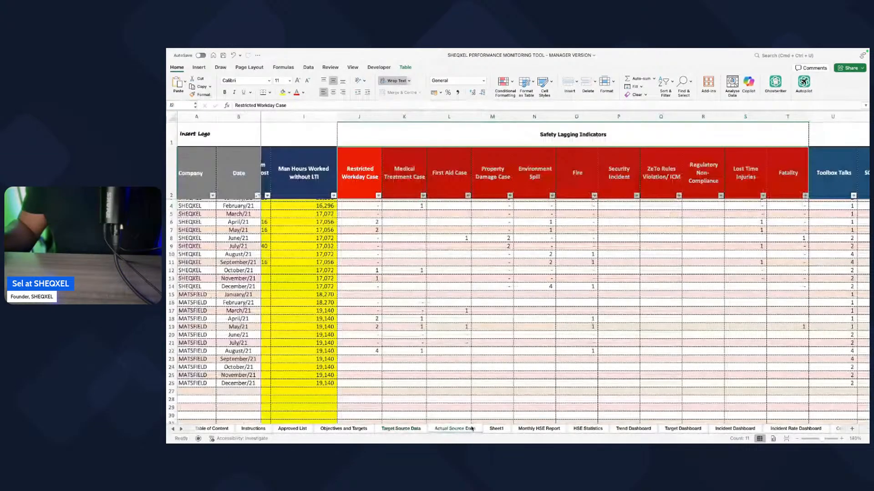
{"action": "scroll", "coordinate": [478, 360], "scroll_direction": "right", "scroll_amount": 10}
{"action": "scroll", "coordinate": [478, 359], "scroll_direction": "right", "scroll_amount": 1}
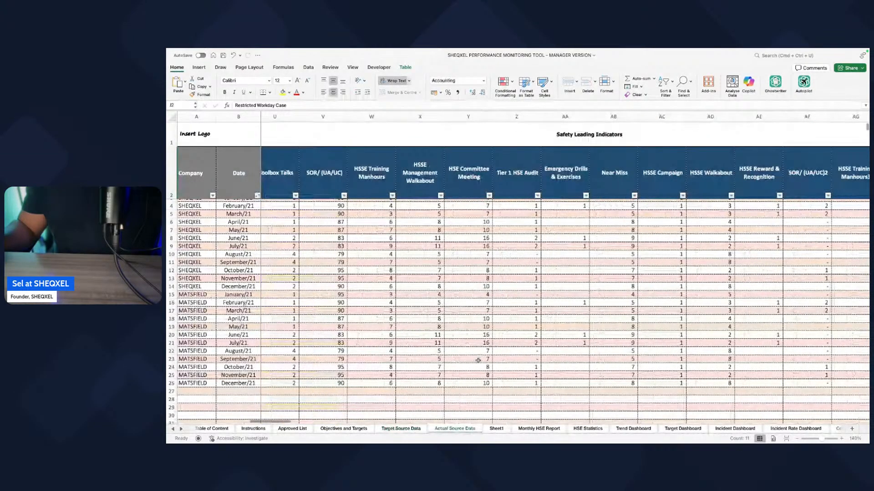
{"action": "scroll", "coordinate": [478, 361], "scroll_direction": "right", "scroll_amount": 1}
{"action": "left_click", "coordinate": [401, 429]}
{"action": "scroll", "coordinate": [373, 302], "scroll_direction": "left", "scroll_amount": 10}
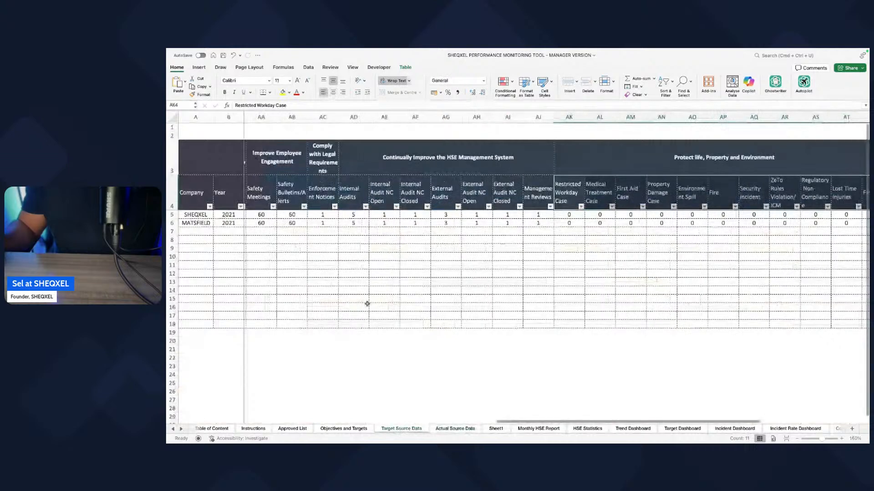
{"action": "scroll", "coordinate": [412, 296], "scroll_direction": "left", "scroll_amount": 1}
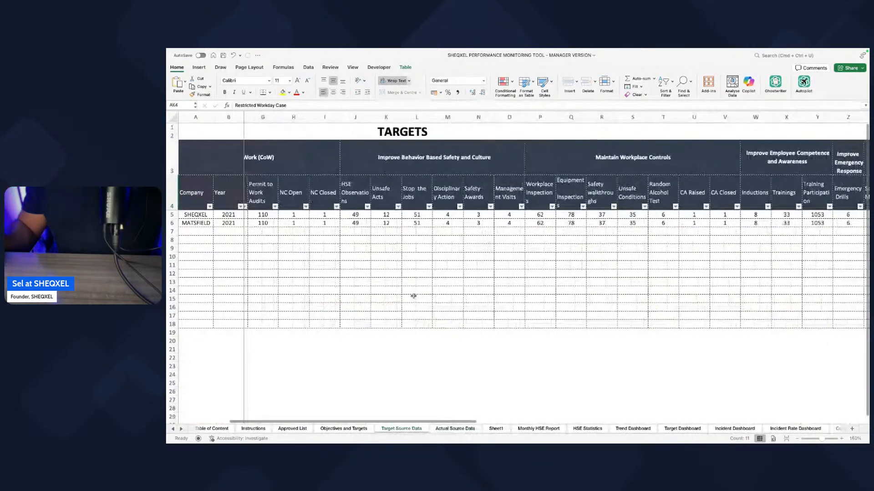
{"action": "scroll", "coordinate": [414, 296], "scroll_direction": "left", "scroll_amount": 4}
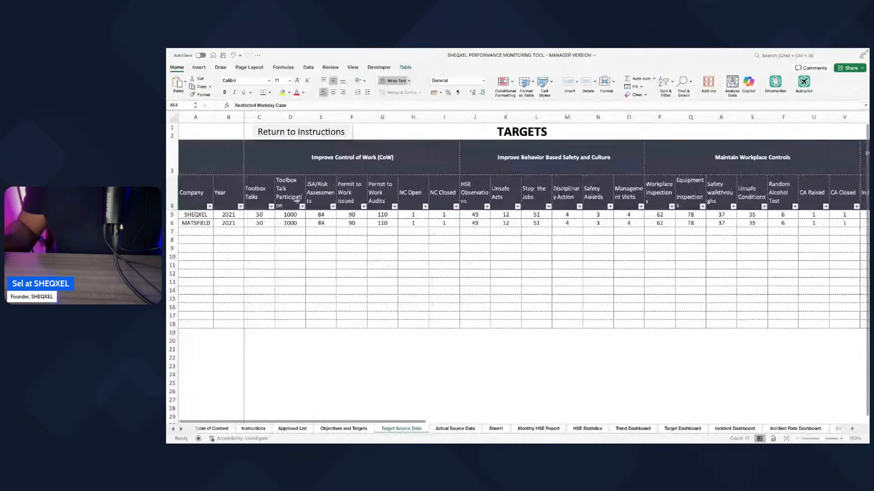
{"action": "left_click", "coordinate": [262, 194]}
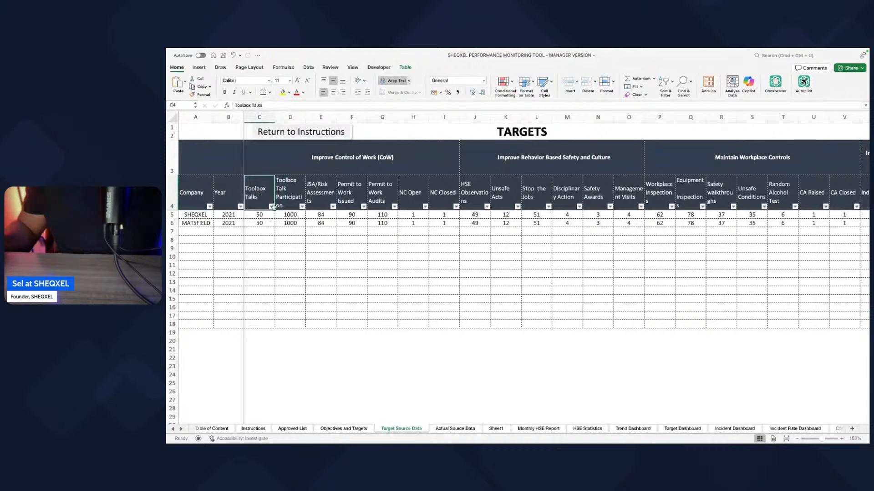
Step: Copy the leading headers from SOR/ (UA/UC) through HSSE Management Walkabout4 in Actual Source Data and paste them from Toolbox Talk Participation in Target Source Data
{"action": "left_click", "coordinate": [455, 429]}
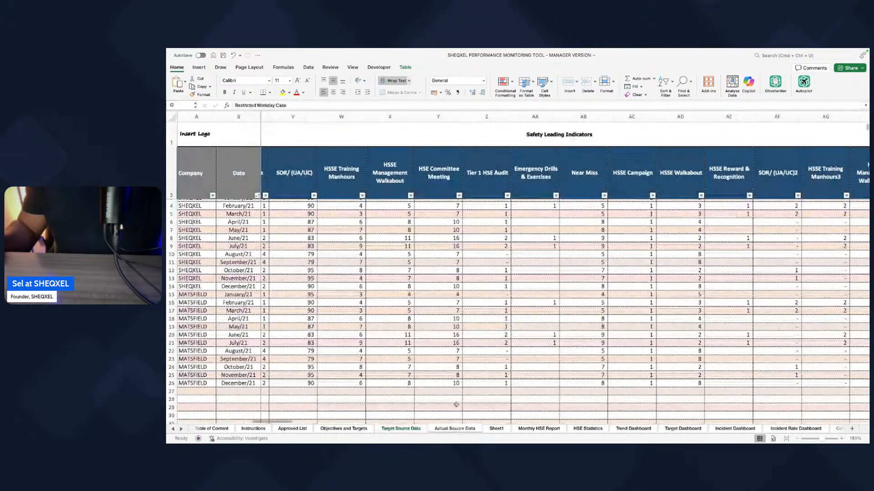
{"action": "scroll", "coordinate": [442, 256], "scroll_direction": "left", "scroll_amount": 2}
{"action": "scroll", "coordinate": [442, 256], "scroll_direction": "left", "scroll_amount": 2}
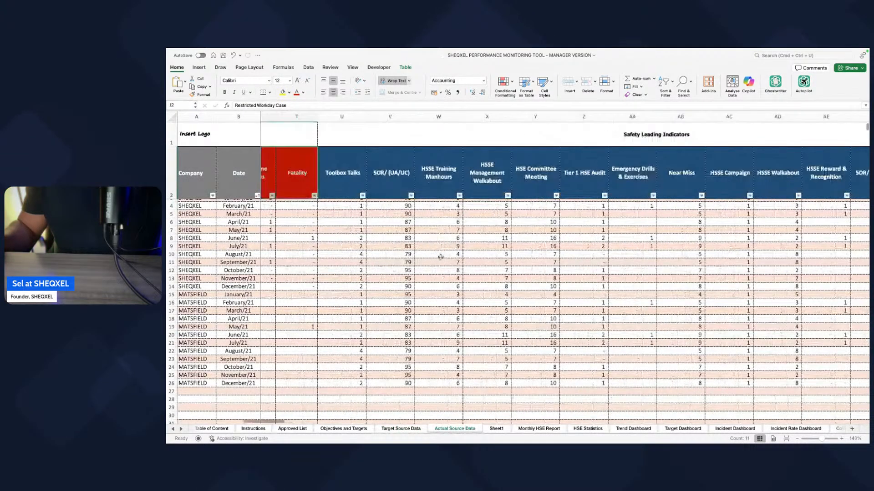
{"action": "scroll", "coordinate": [441, 256], "scroll_direction": "right", "scroll_amount": 2}
{"action": "left_click_drag", "start_coordinate": [340, 175], "coordinate": [435, 186]}
{"action": "key", "text": "ctrl+c"}
{"action": "left_click", "coordinate": [400, 428]}
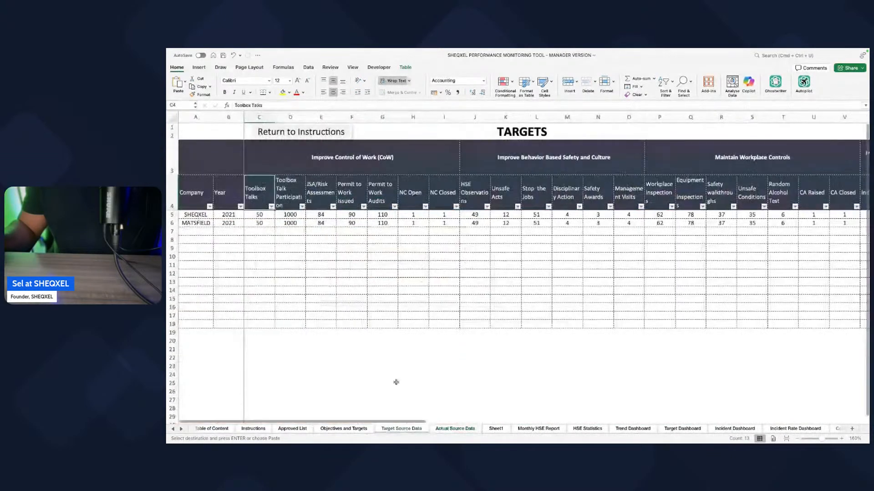
{"action": "left_click", "coordinate": [290, 196]}
{"action": "right_click", "coordinate": [288, 198]}
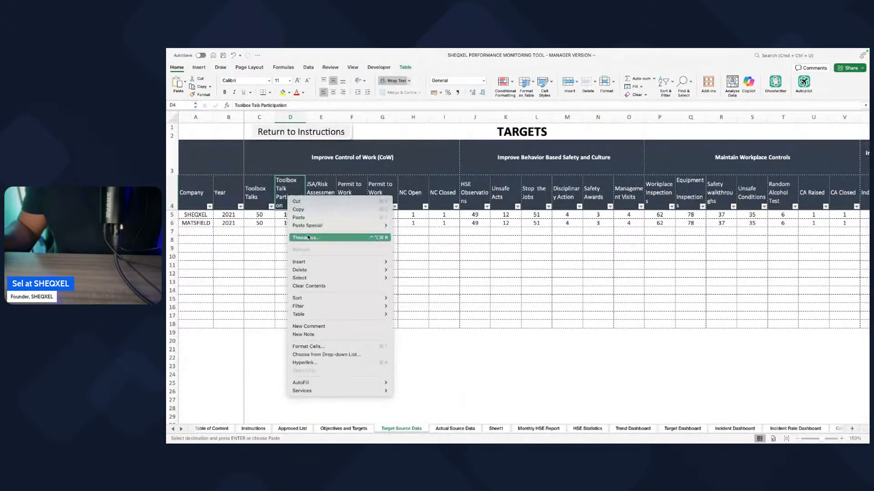
{"action": "left_click", "coordinate": [315, 219]}
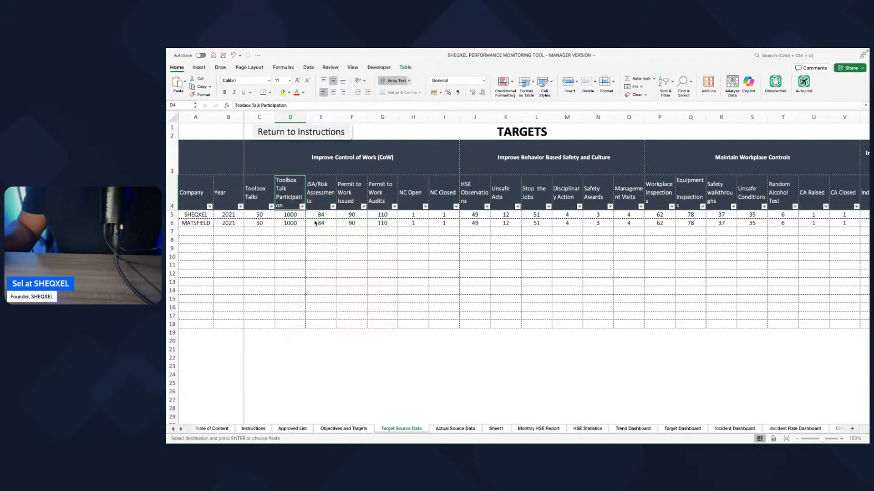
Step: Apply the Toolbox Talks header formatting to the pasted headers from SOR/ (UA/UC) through HSSE Management Walkabout4
{"action": "left_click", "coordinate": [258, 207]}
{"action": "left_click", "coordinate": [200, 95]}
{"action": "left_click_drag", "start_coordinate": [281, 196], "coordinate": [649, 193]}
Step: Select the Target Source Data columns from Equipment Inspections through Enforcement Notices
{"action": "scroll", "coordinate": [590, 245], "scroll_direction": "right", "scroll_amount": 8}
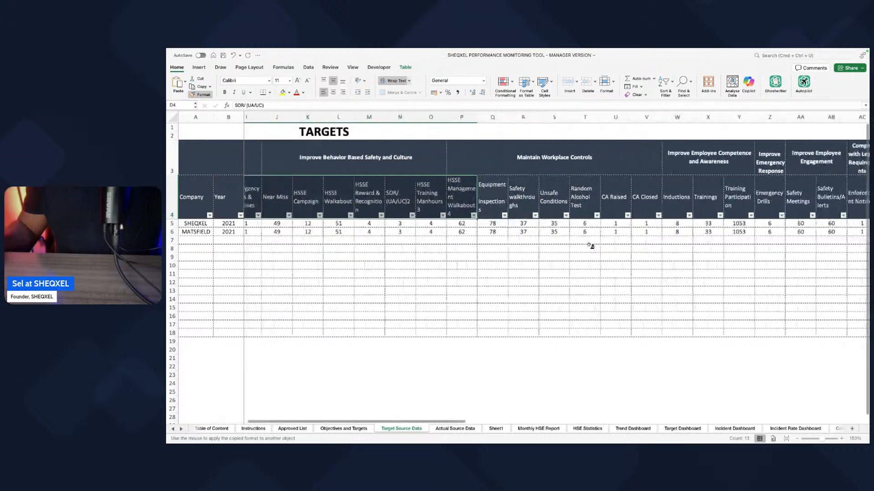
{"action": "scroll", "coordinate": [590, 245], "scroll_direction": "right", "scroll_amount": 2}
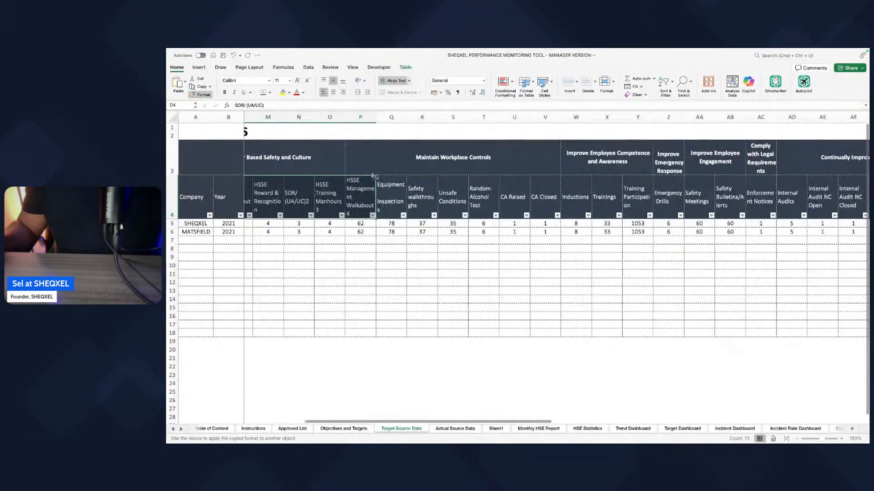
{"action": "left_click", "coordinate": [394, 117]}
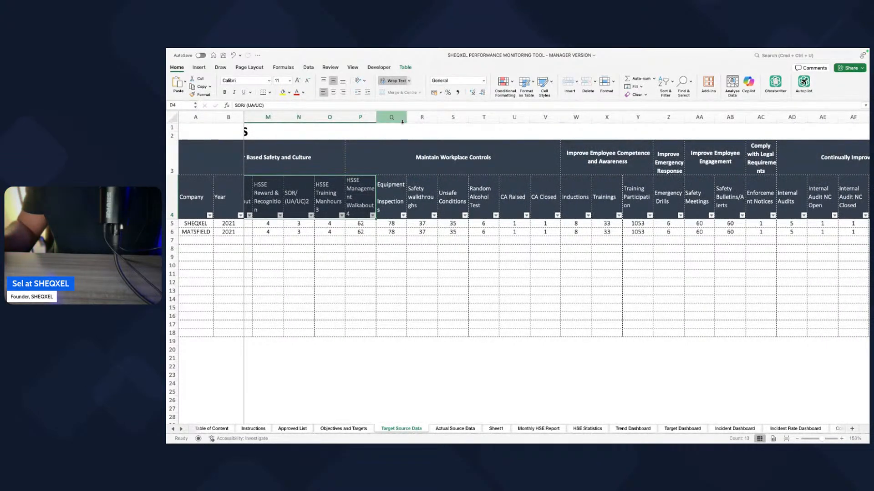
{"action": "left_click_drag", "start_coordinate": [394, 117], "coordinate": [764, 117]}
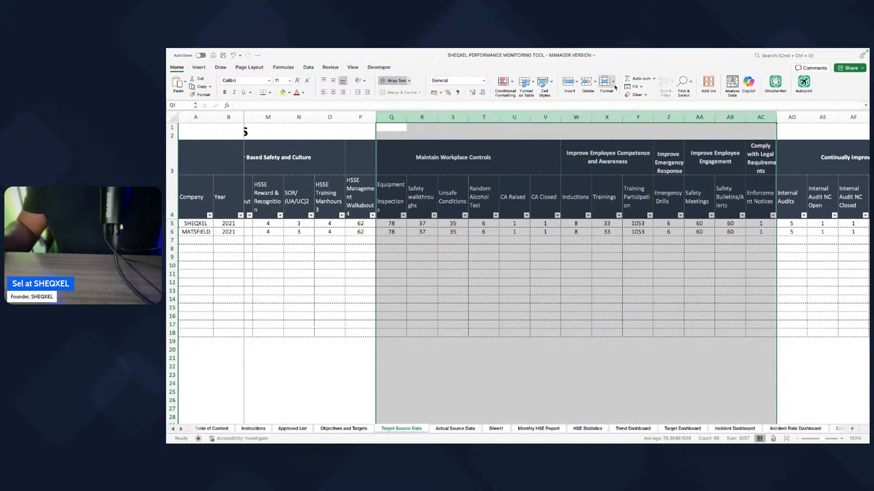
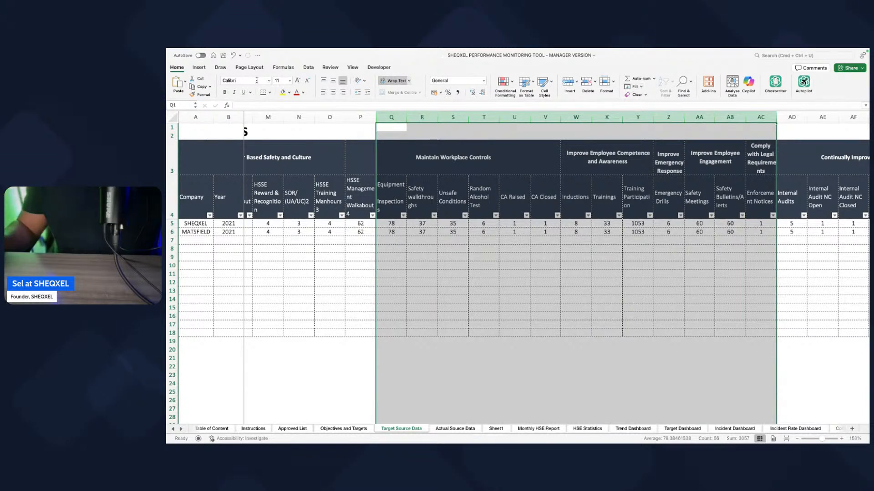
Step: Delete the columns from Equipment Inspections through Enforcement Notices and from Internal Audits through Management Reviews in Target Source Data
{"action": "left_click", "coordinate": [184, 70]}
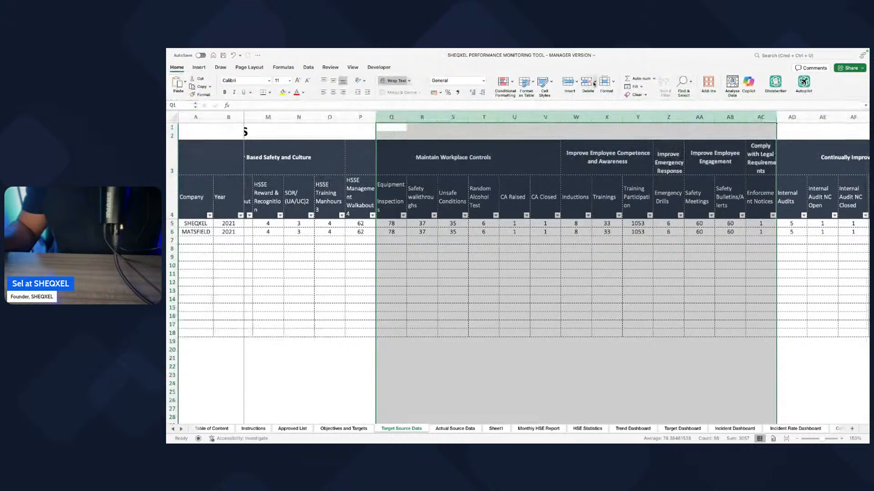
{"action": "left_click", "coordinate": [587, 87]}
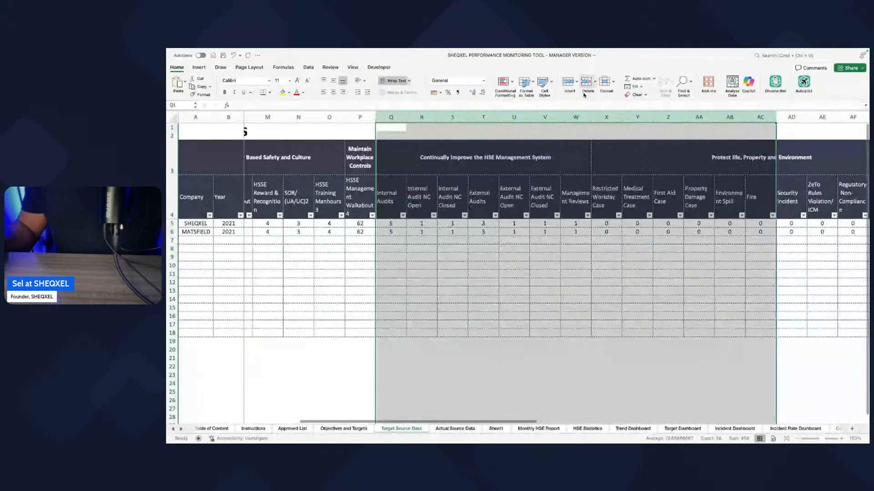
{"action": "left_click", "coordinate": [537, 258]}
{"action": "left_click_drag", "start_coordinate": [390, 117], "coordinate": [570, 126]}
{"action": "left_click", "coordinate": [588, 86]}
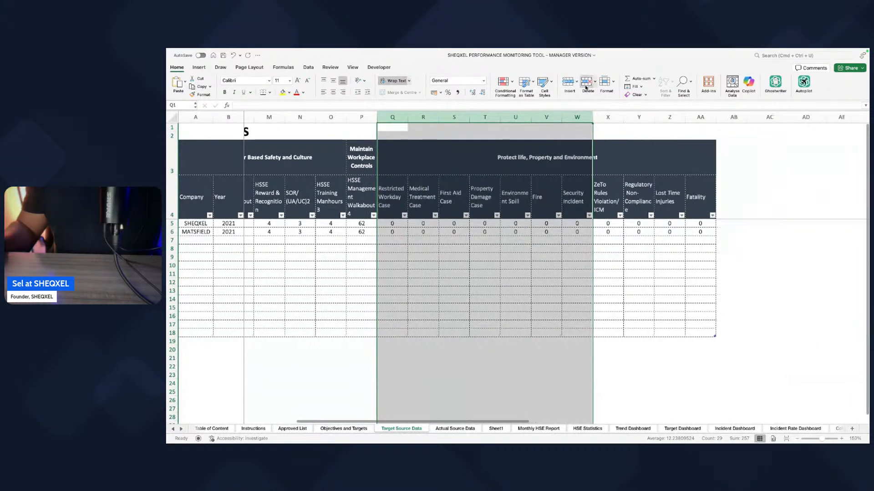
{"action": "left_click", "coordinate": [475, 305]}
{"action": "scroll", "coordinate": [472, 304], "scroll_direction": "left", "scroll_amount": 4}
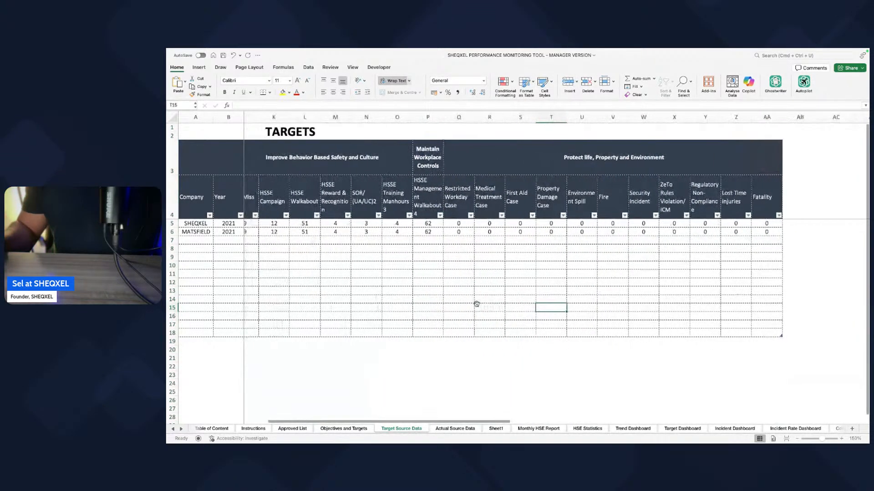
{"action": "scroll", "coordinate": [472, 305], "scroll_direction": "left", "scroll_amount": 2}
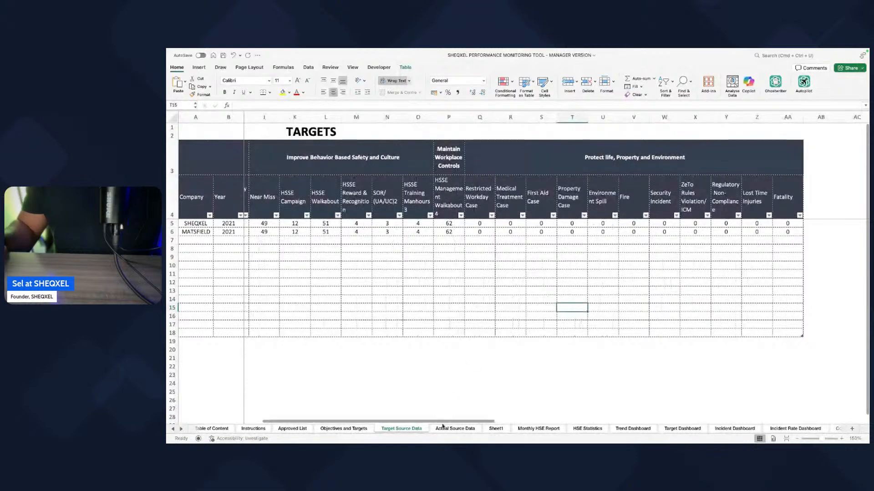
{"action": "left_click", "coordinate": [495, 428]}
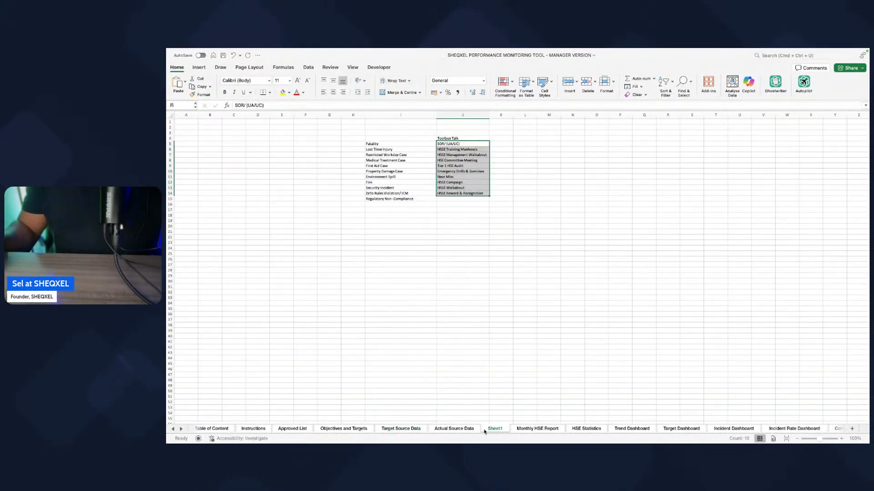
{"action": "left_click", "coordinate": [406, 429]}
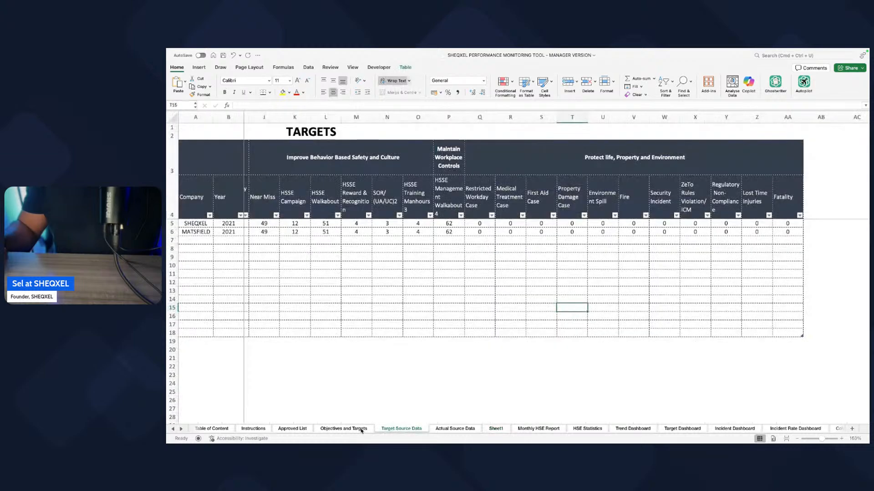
{"action": "left_click", "coordinate": [361, 430]}
{"action": "left_click", "coordinate": [416, 429]}
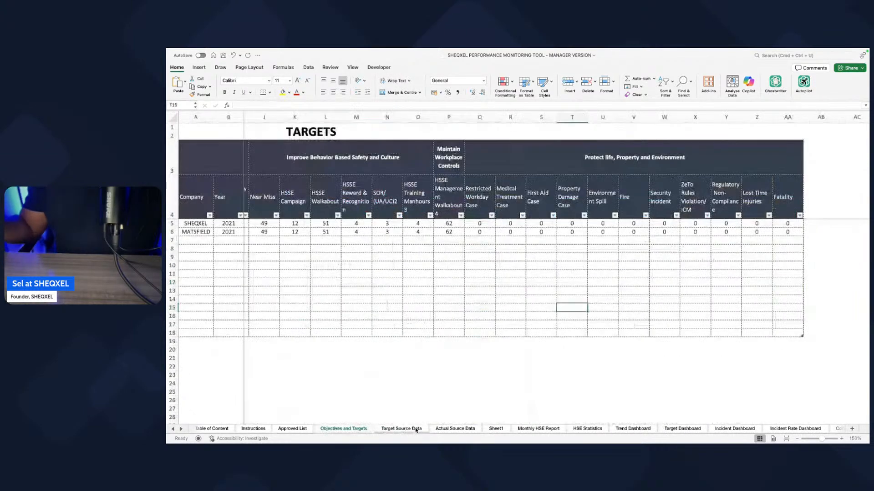
{"action": "left_click", "coordinate": [709, 248]}
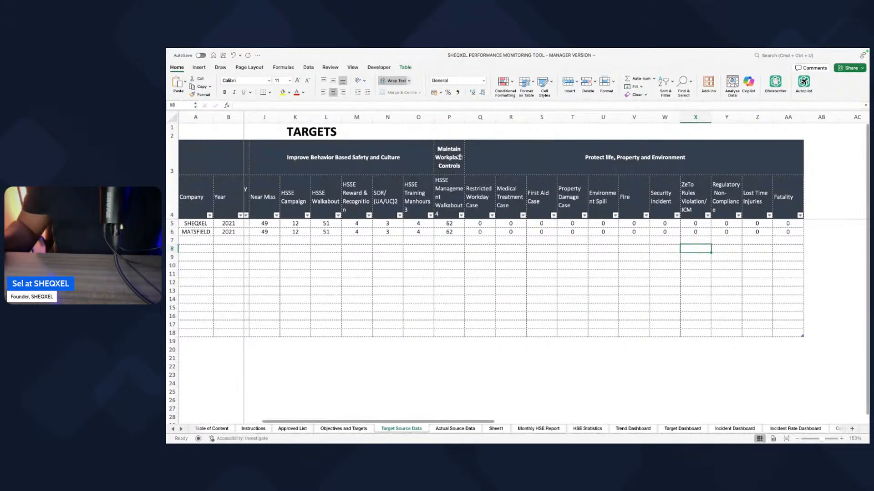
{"action": "left_click", "coordinate": [442, 157]}
{"action": "left_click_drag", "start_coordinate": [470, 159], "coordinate": [447, 161]}
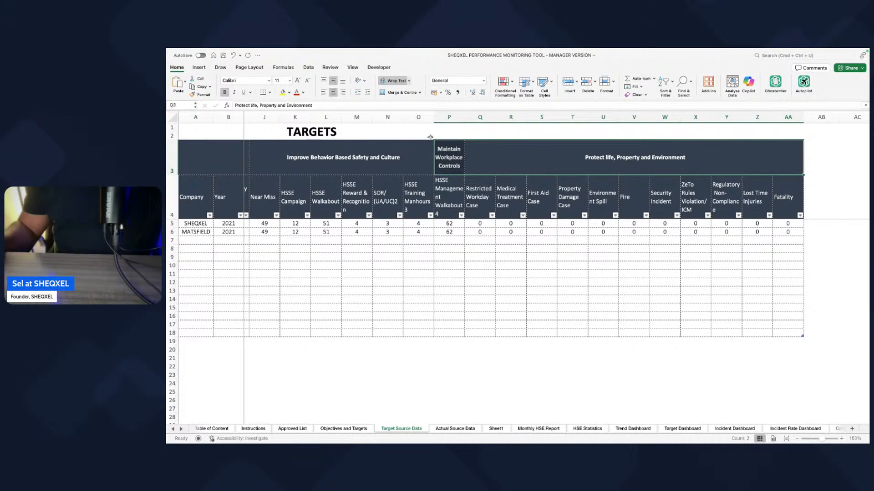
{"action": "left_click", "coordinate": [397, 93]}
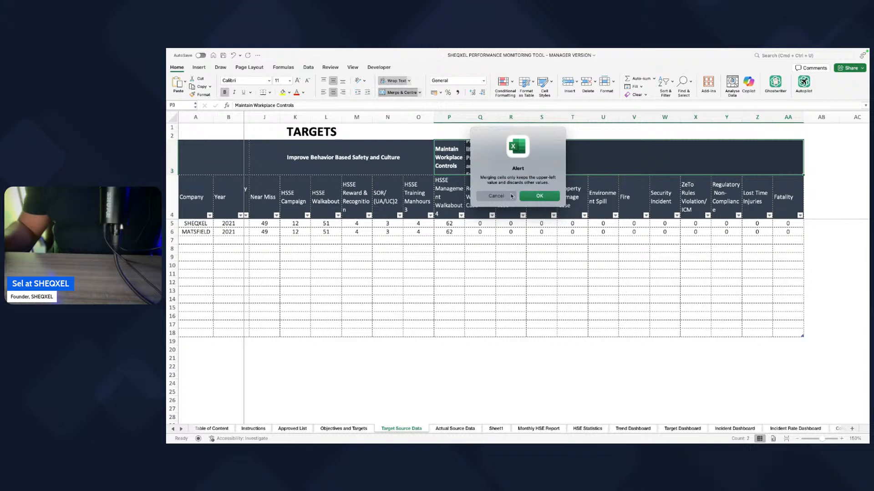
{"action": "left_click", "coordinate": [496, 196]}
{"action": "left_click", "coordinate": [541, 266]}
Step: Copy the Protect life, Property and Environment heading over Maintain Workplace Controls and try merging row 3 from there through Fatality
{"action": "left_click", "coordinate": [477, 158]}
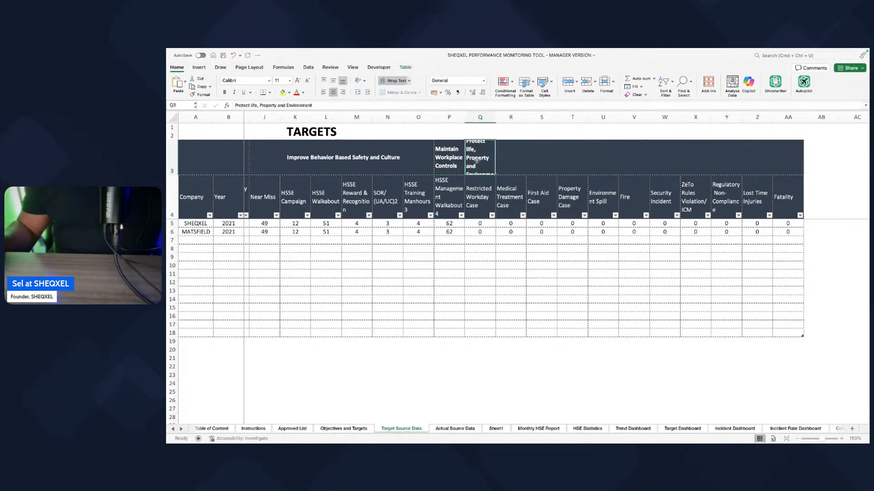
{"action": "key", "text": "super+c"}
{"action": "left_click", "coordinate": [449, 160]}
{"action": "key", "text": "super+v"}
{"action": "left_click_drag", "start_coordinate": [449, 160], "coordinate": [792, 159]}
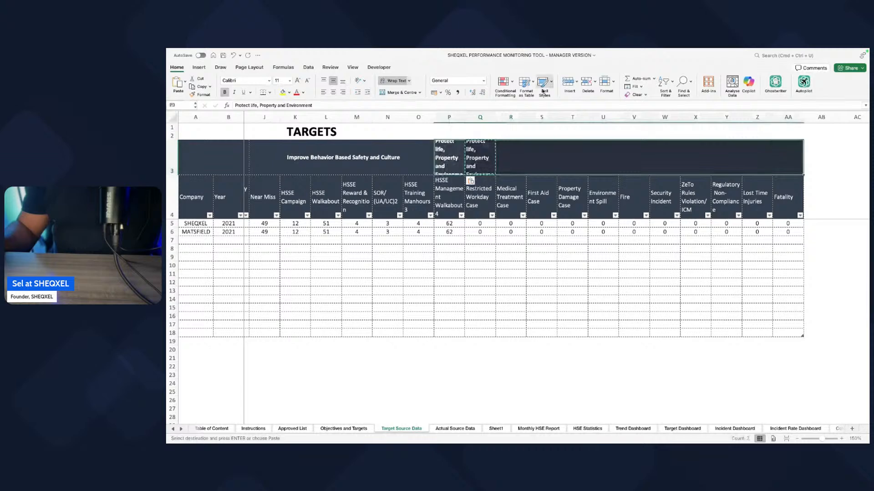
{"action": "left_click", "coordinate": [399, 92]}
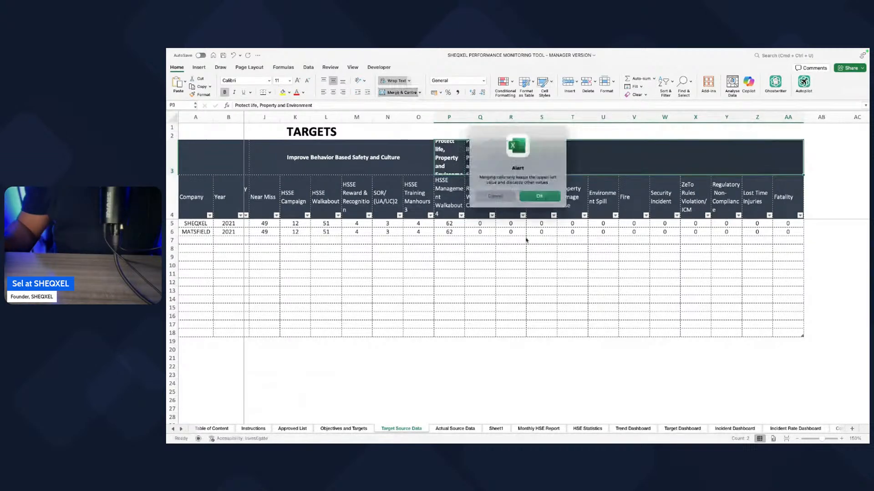
{"action": "key", "text": "Return"}
{"action": "left_click", "coordinate": [542, 291]}
{"action": "left_click", "coordinate": [496, 160]}
{"action": "key", "text": "super+z"}
{"action": "left_click_drag", "start_coordinate": [493, 267], "coordinate": [493, 273]}
Step: Merge and centre the Protect life, Property and Environment heading from Restricted Workday Case through Fatality
{"action": "left_click_drag", "start_coordinate": [482, 167], "coordinate": [789, 170]}
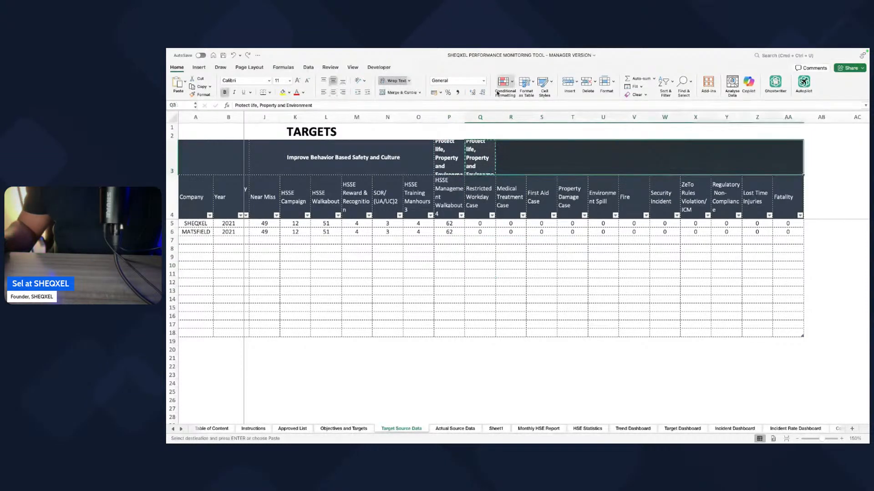
{"action": "left_click", "coordinate": [410, 93]}
{"action": "left_click", "coordinate": [531, 282]}
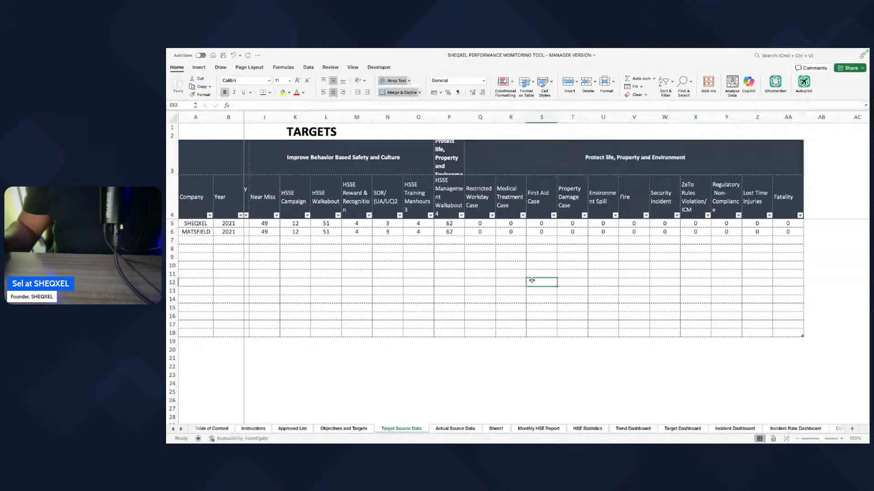
Step: Clear the group heading above HSSE Management Walkabout4 in row 3
{"action": "scroll", "coordinate": [532, 281], "scroll_direction": "left", "scroll_amount": 1}
{"action": "scroll", "coordinate": [532, 281], "scroll_direction": "left", "scroll_amount": 6}
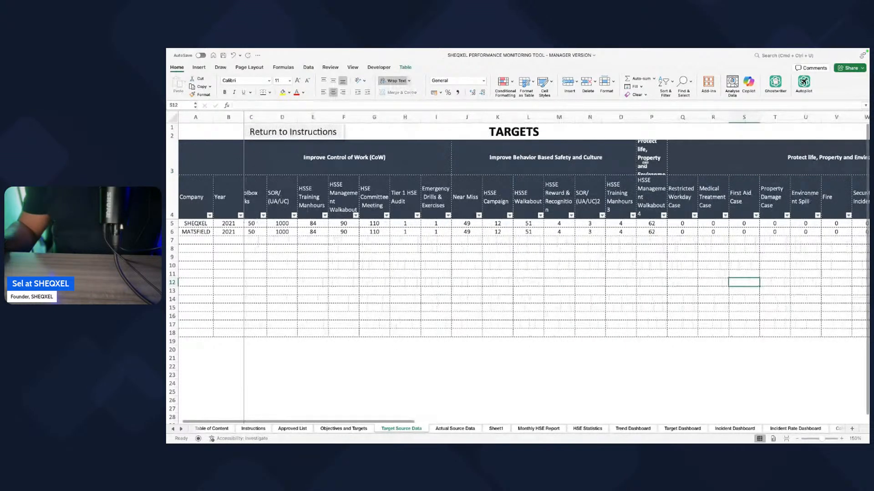
{"action": "left_click", "coordinate": [645, 163]}
{"action": "key", "text": "Delete"}
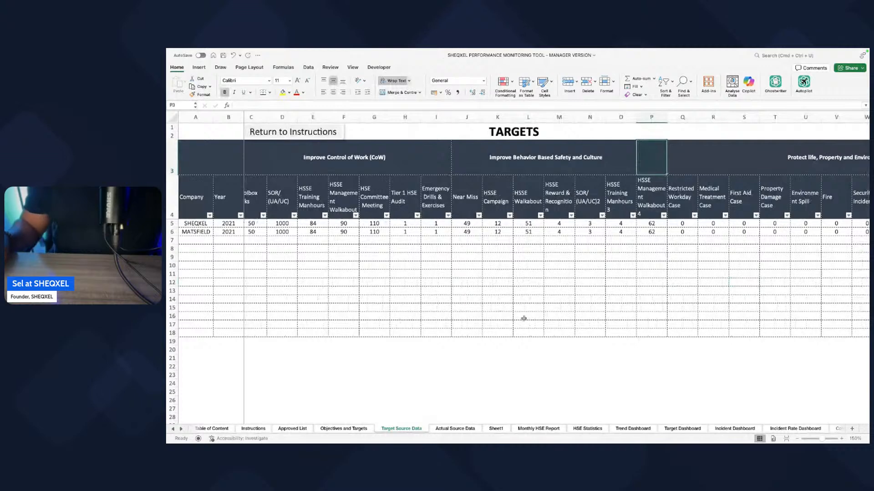
Step: Merge and centre the row 3 group headings from Toolbox Talks through HSSE Management Walkabout4 into one cell
{"action": "scroll", "coordinate": [541, 323], "scroll_direction": "left", "scroll_amount": 1}
{"action": "left_click_drag", "start_coordinate": [355, 159], "coordinate": [645, 163]}
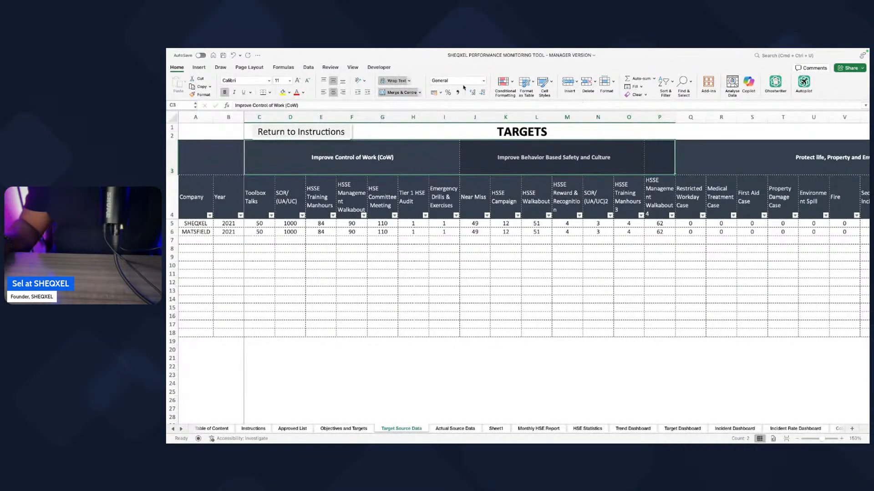
{"action": "left_click", "coordinate": [392, 93]}
{"action": "left_click", "coordinate": [391, 95]}
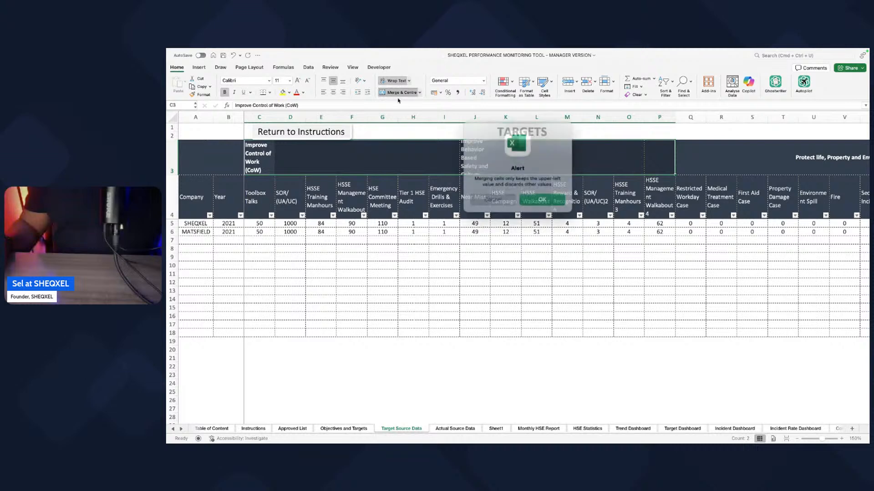
{"action": "left_click", "coordinate": [540, 197]}
{"action": "left_click", "coordinate": [499, 296]}
Step: Rename the merged group heading above Toolbox Talks through HSSE Management Walkabout4 as "Leading indicators"
{"action": "left_click", "coordinate": [471, 156]}
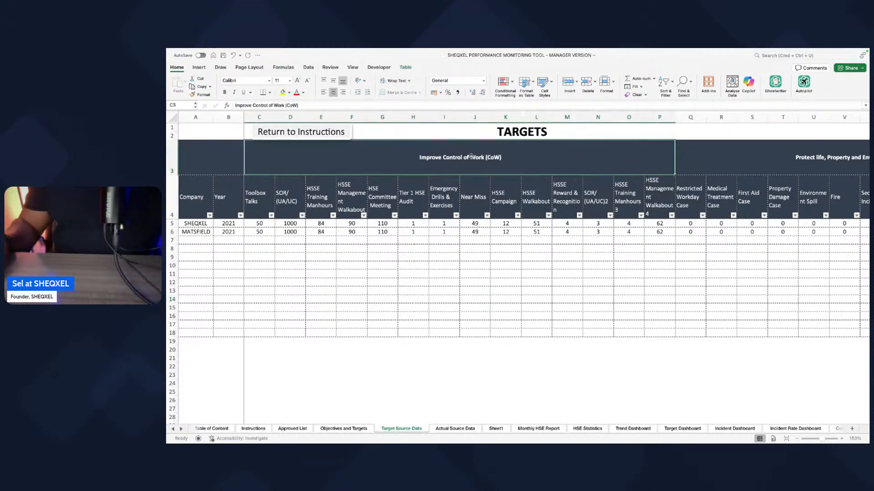
{"action": "type", "text": "Leading"}
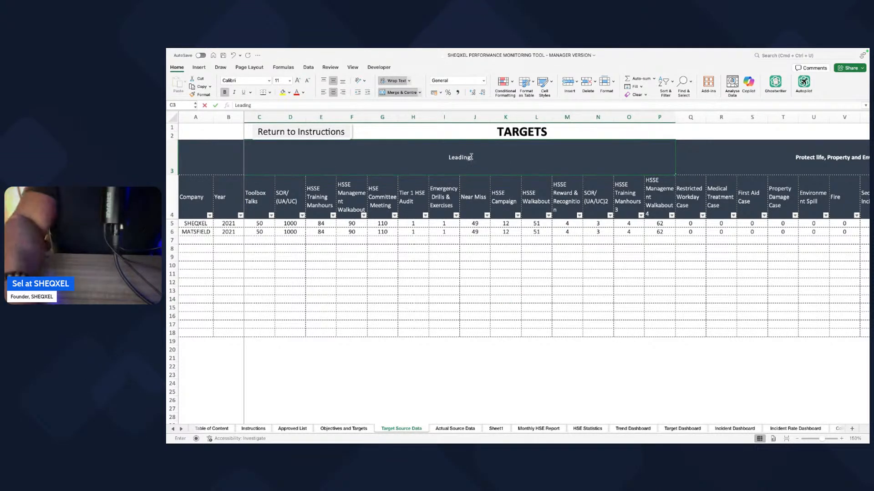
{"action": "type", "text": " Indicators"}
{"action": "left_click", "coordinate": [479, 260]}
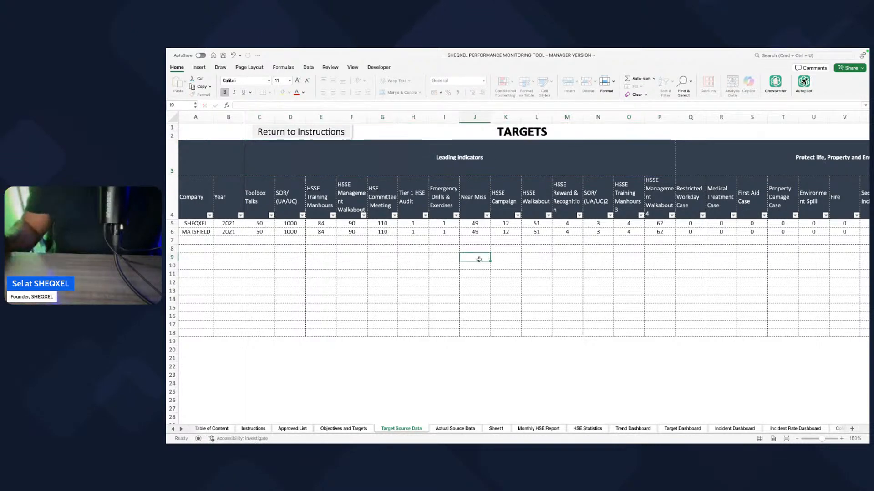
Step: Rename the Protect life, Property and Environment group heading as "Lagging Indicators"
{"action": "scroll", "coordinate": [475, 261], "scroll_direction": "right", "scroll_amount": 7}
{"action": "left_click", "coordinate": [593, 161]}
{"action": "type", "text": "Lagging Indicatords"}
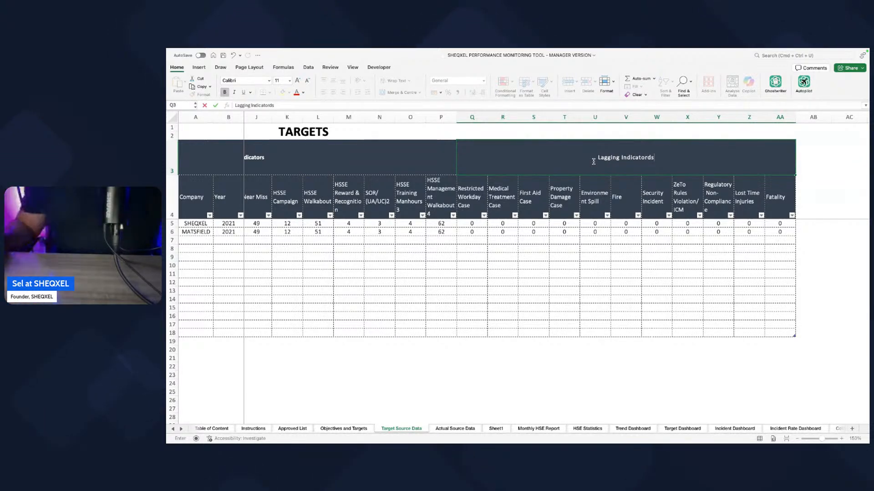
{"action": "left_click", "coordinate": [572, 384]}
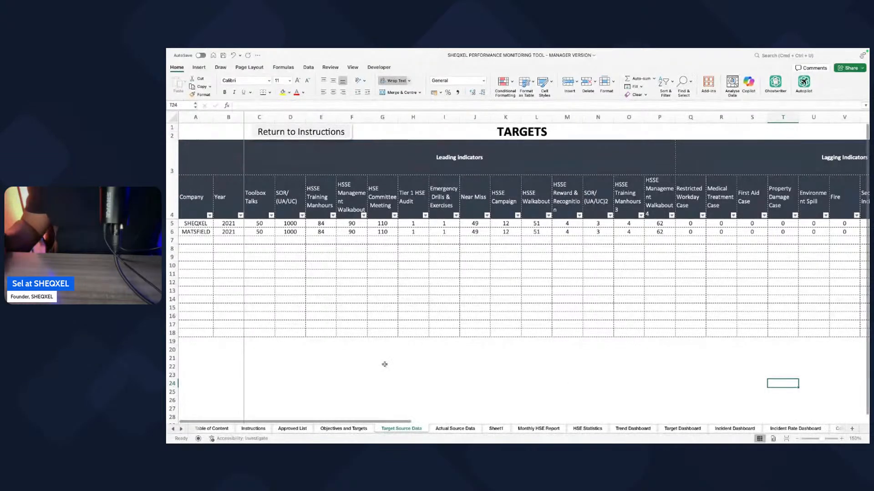
Step: Review the Company, Date and Average Number of Staff entries at the start of Actual Source Data
{"action": "left_click", "coordinate": [455, 429]}
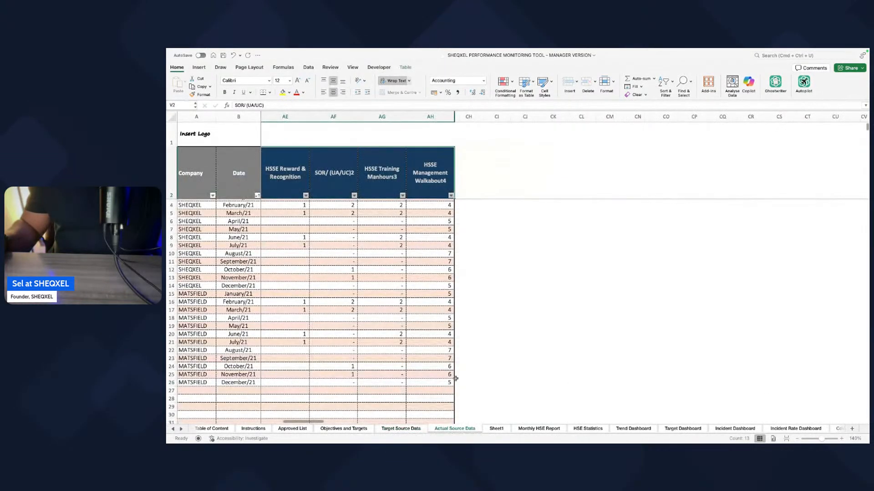
{"action": "scroll", "coordinate": [488, 379], "scroll_direction": "left", "scroll_amount": 2}
{"action": "scroll", "coordinate": [487, 379], "scroll_direction": "left", "scroll_amount": 8}
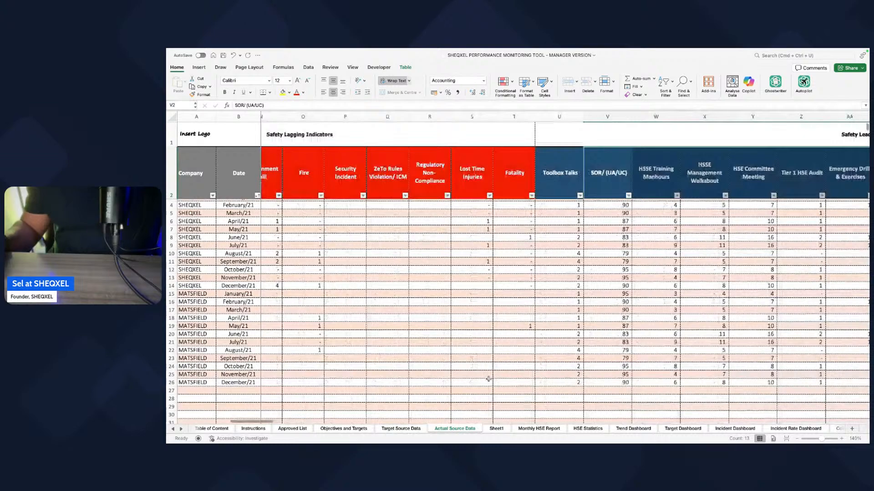
{"action": "scroll", "coordinate": [487, 379], "scroll_direction": "left", "scroll_amount": 6}
{"action": "scroll", "coordinate": [488, 380], "scroll_direction": "up", "scroll_amount": 1}
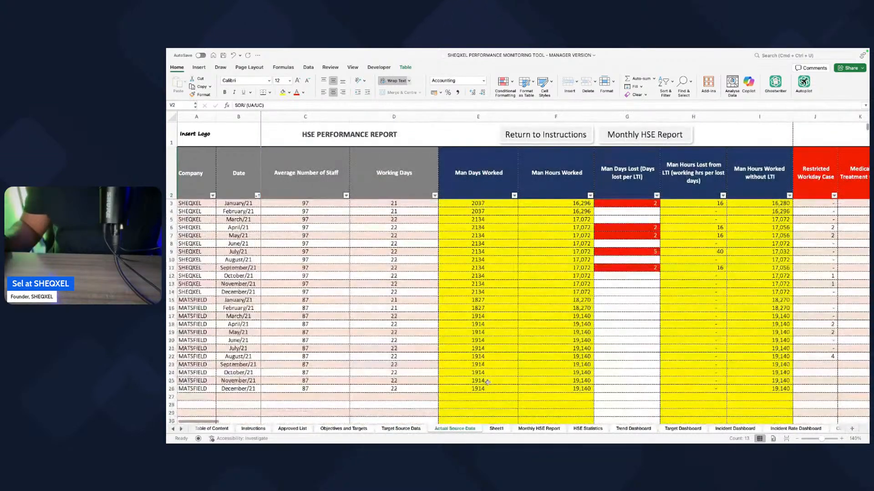
{"action": "left_click", "coordinate": [207, 203]}
{"action": "left_click", "coordinate": [218, 203]}
{"action": "left_click", "coordinate": [243, 204]}
{"action": "left_click", "coordinate": [275, 209]}
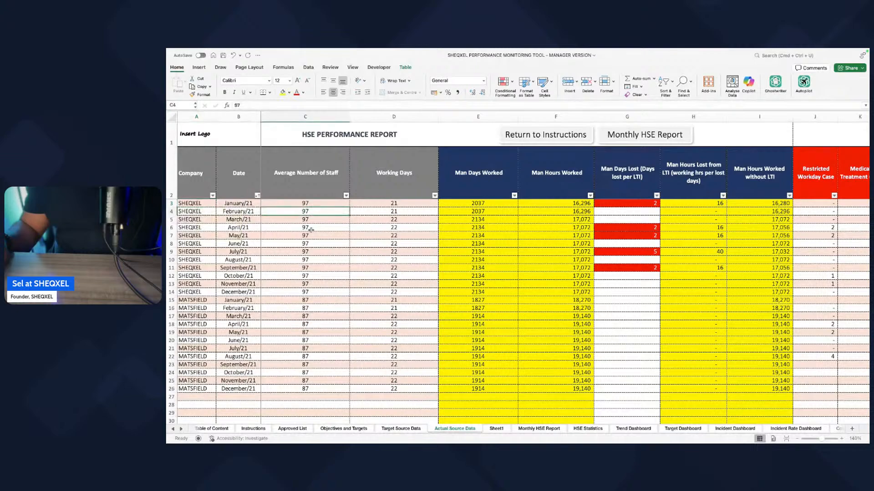
Step: Examine the working days, man-days and man-hours columns through the safety lagging indicators in Actual Source Data
{"action": "scroll", "coordinate": [316, 242], "scroll_direction": "right", "scroll_amount": 1}
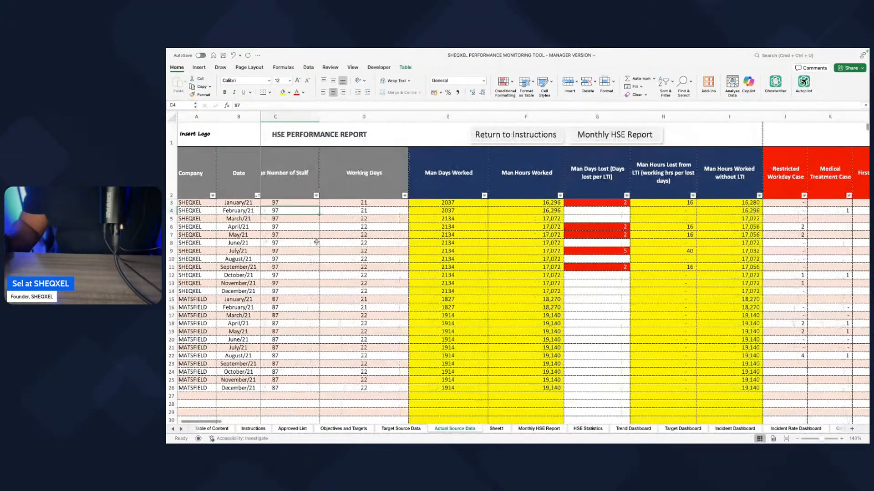
{"action": "scroll", "coordinate": [316, 242], "scroll_direction": "left", "scroll_amount": 1}
{"action": "scroll", "coordinate": [405, 220], "scroll_direction": "right", "scroll_amount": 3}
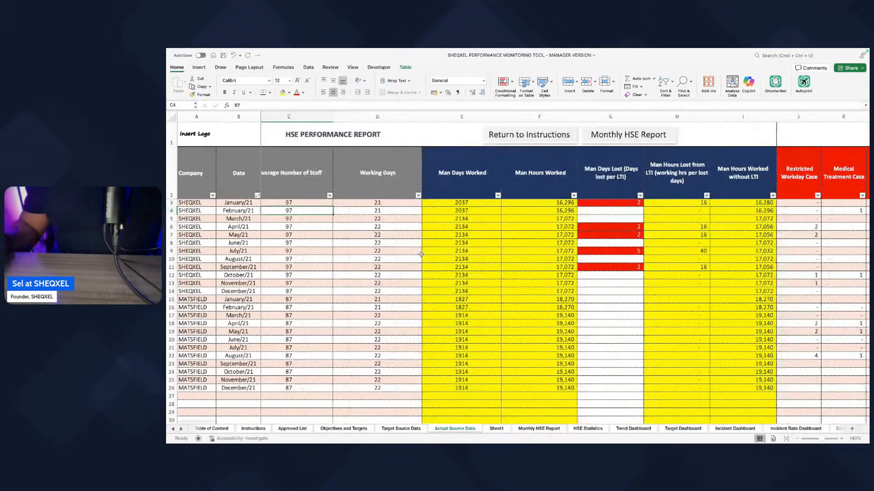
{"action": "scroll", "coordinate": [413, 250], "scroll_direction": "right", "scroll_amount": 2}
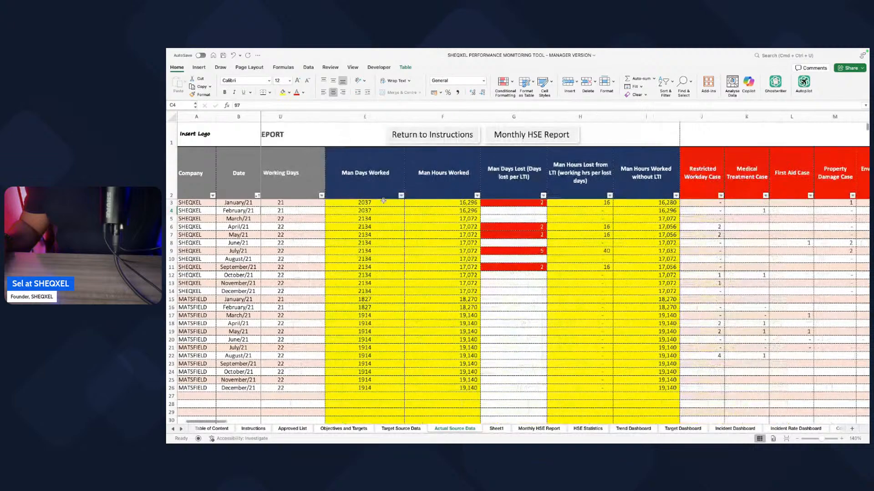
{"action": "scroll", "coordinate": [383, 201], "scroll_direction": "right", "scroll_amount": 6}
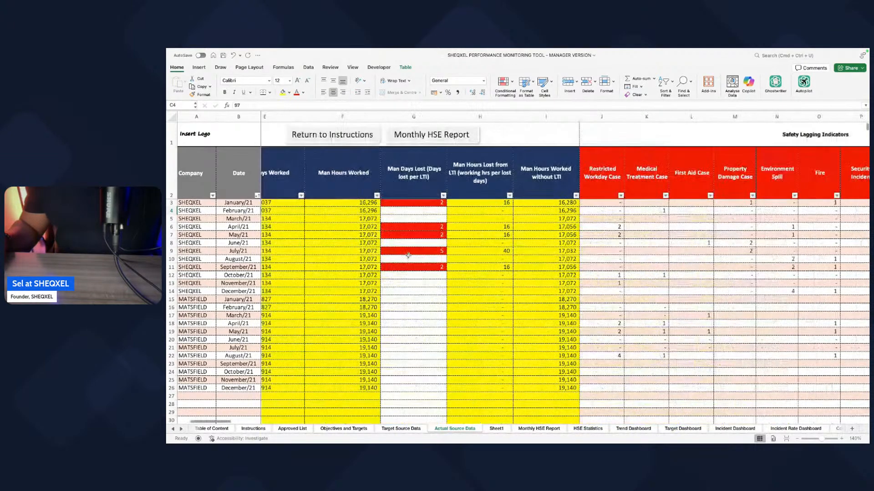
{"action": "scroll", "coordinate": [379, 230], "scroll_direction": "right", "scroll_amount": 2}
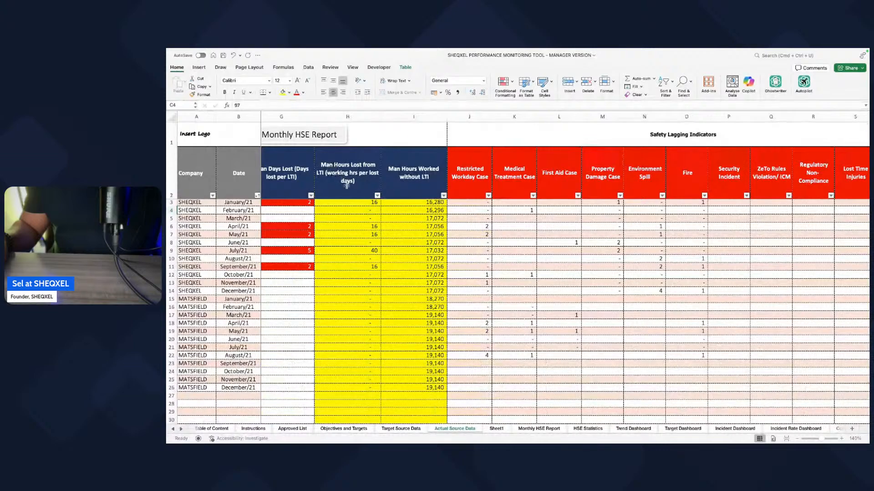
{"action": "scroll", "coordinate": [387, 252], "scroll_direction": "right", "scroll_amount": 2}
{"action": "scroll", "coordinate": [378, 203], "scroll_direction": "right", "scroll_amount": 5}
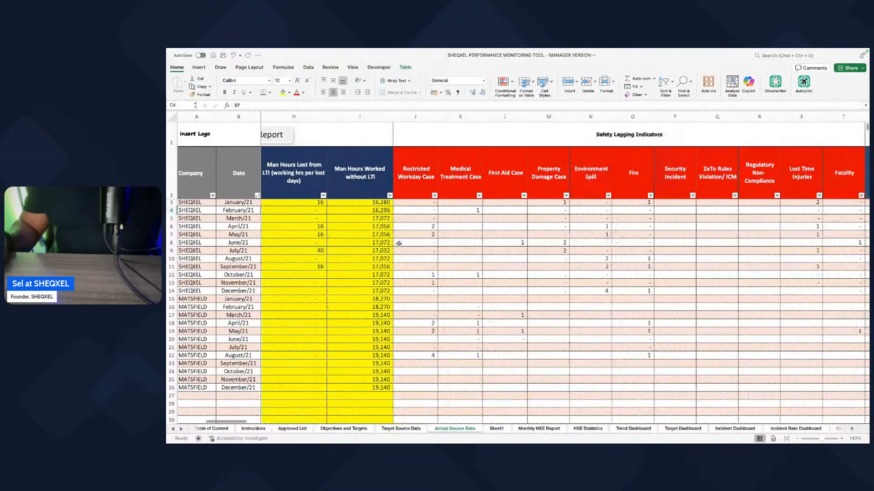
Step: Look across the Actual Source Data columns from the safety lagging indicators to the first leading indicators
{"action": "scroll", "coordinate": [401, 244], "scroll_direction": "down", "scroll_amount": 5}
{"action": "scroll", "coordinate": [401, 244], "scroll_direction": "up", "scroll_amount": 5}
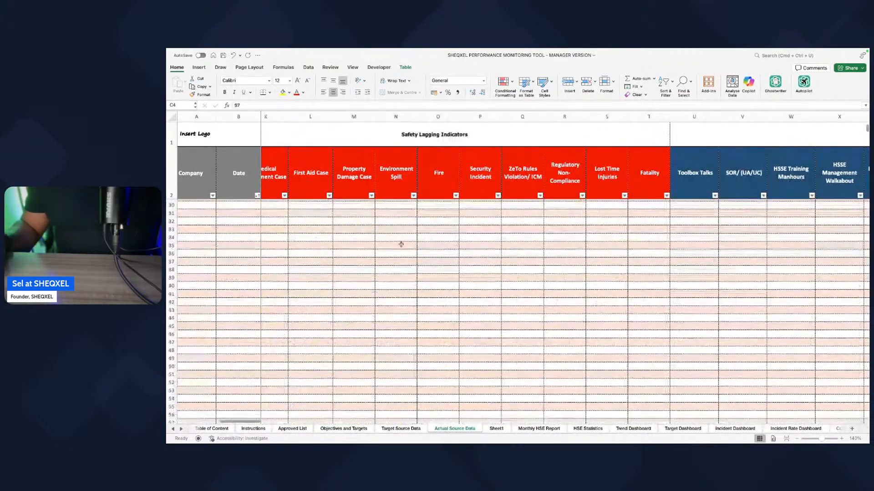
{"action": "scroll", "coordinate": [400, 244], "scroll_direction": "down", "scroll_amount": 8}
{"action": "scroll", "coordinate": [402, 246], "scroll_direction": "up", "scroll_amount": 8}
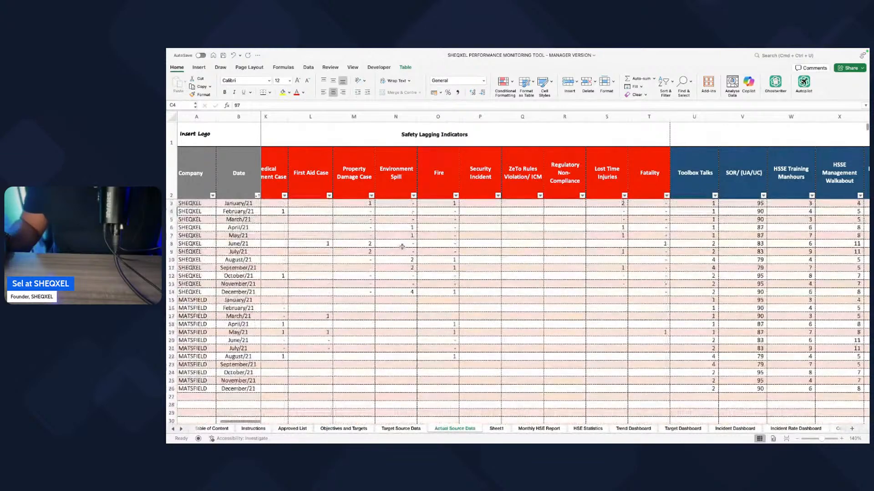
{"action": "left_click", "coordinate": [491, 430]}
{"action": "right_click", "coordinate": [489, 430]}
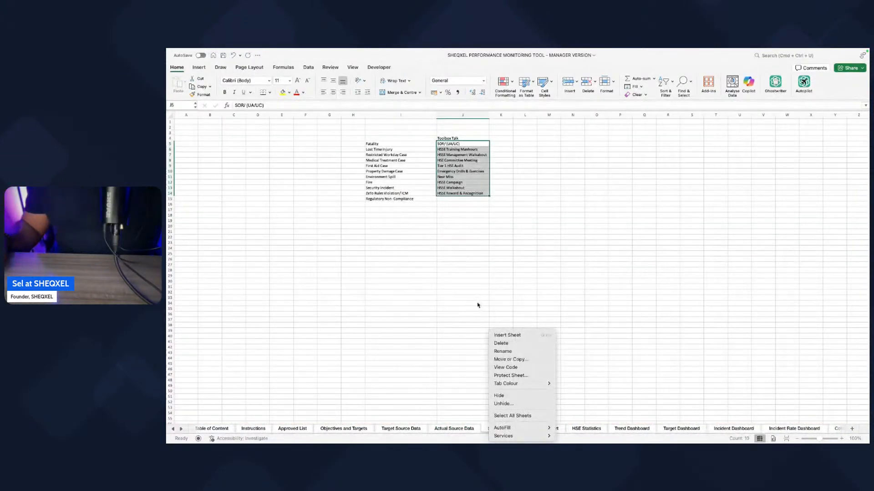
{"action": "left_click", "coordinate": [501, 343]}
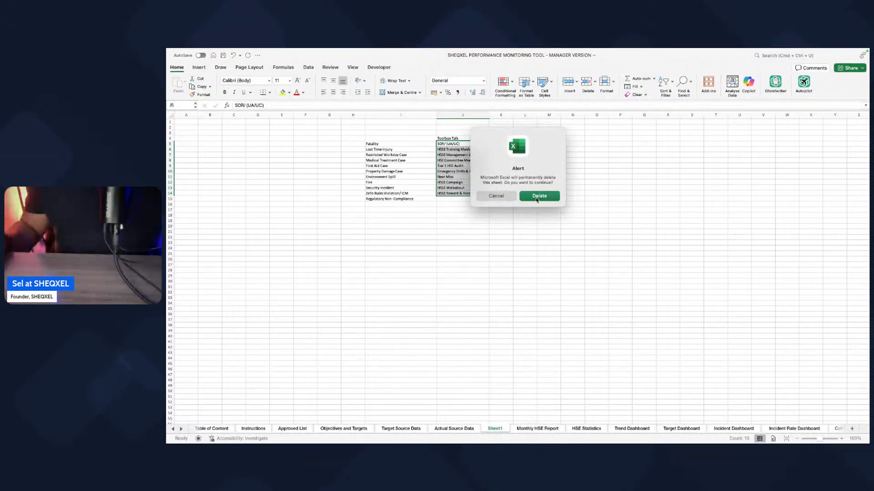
{"action": "left_click", "coordinate": [493, 198]}
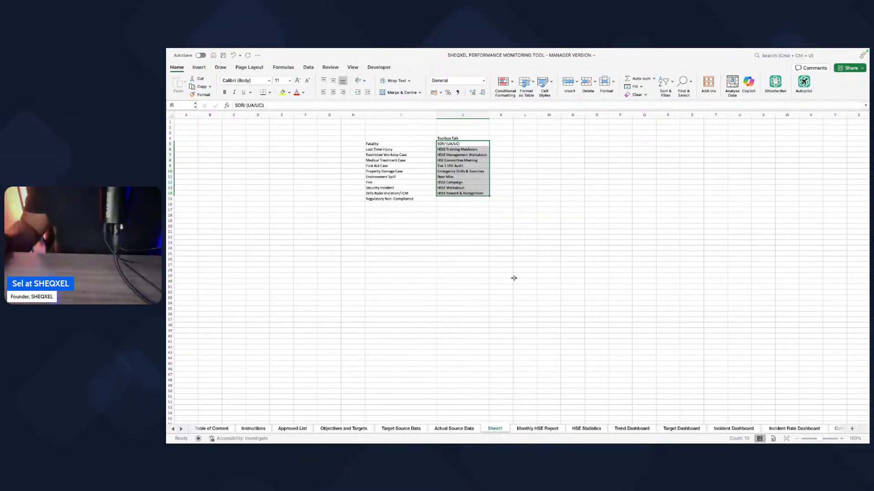
Step: Go to the Objectives and Targets sheet and refresh all workbook data, accepting the replacement of data overlapped by PivotTable12
{"action": "left_click", "coordinate": [530, 430]}
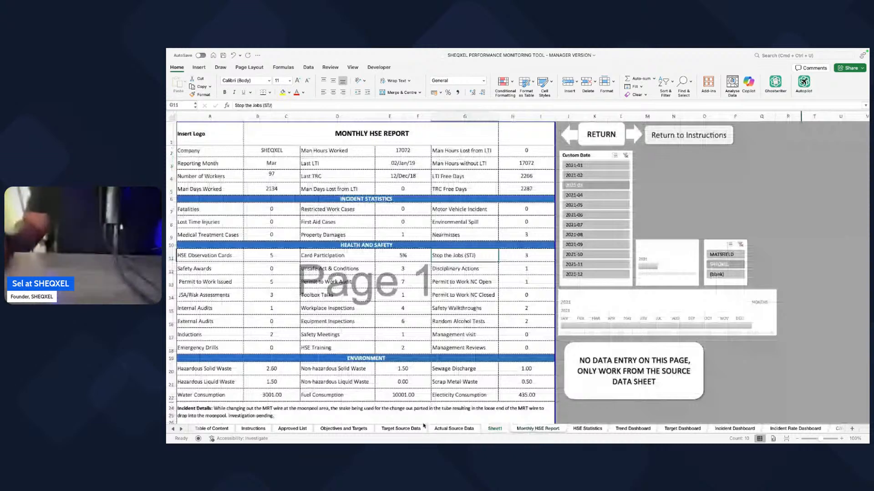
{"action": "left_click", "coordinate": [344, 429]}
{"action": "scroll", "coordinate": [403, 327], "scroll_direction": "up", "scroll_amount": 1}
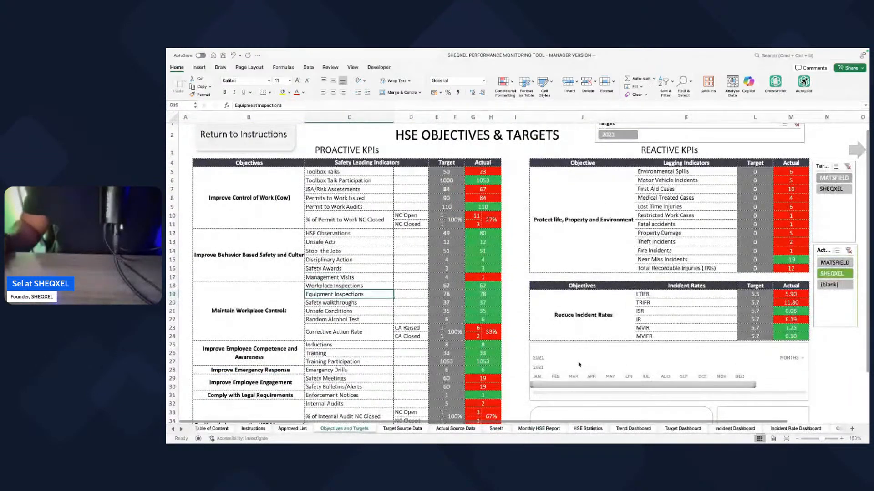
{"action": "left_click", "coordinate": [308, 67]}
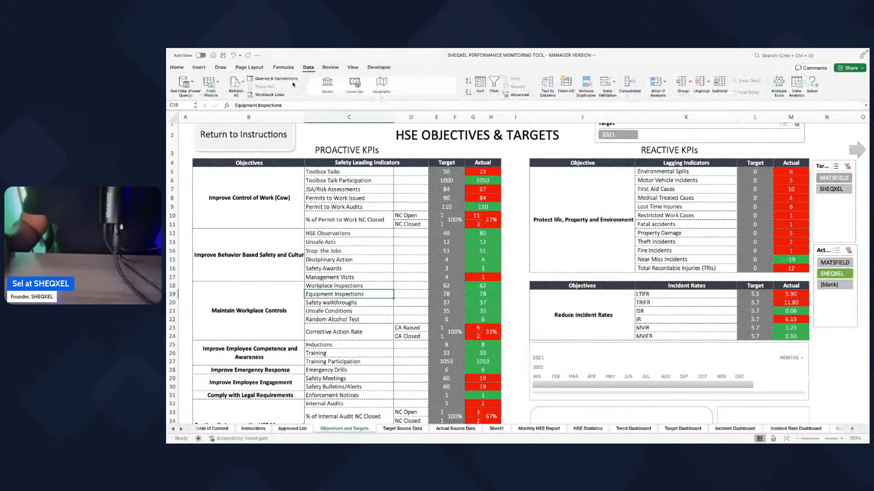
{"action": "left_click", "coordinate": [237, 83]}
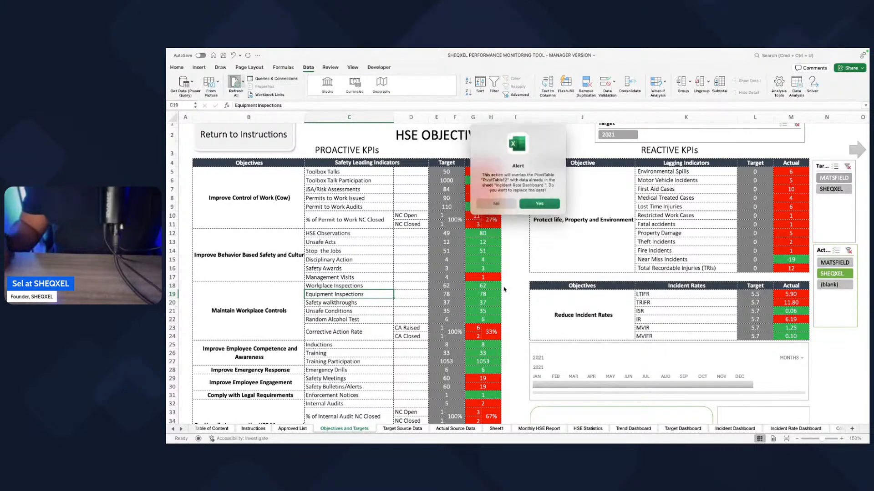
{"action": "left_click", "coordinate": [538, 205]}
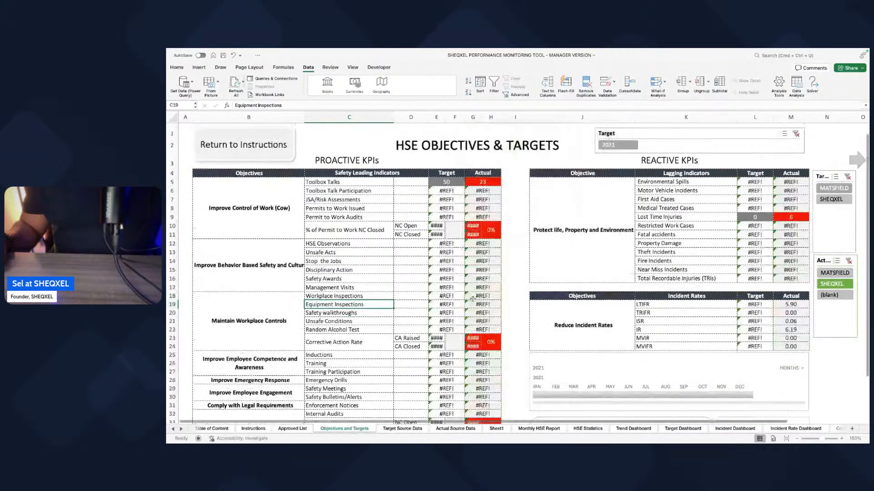
Step: Check the Toolbox Talks row and the remaining target and actual values on the Objectives and Targets sheet
{"action": "scroll", "coordinate": [474, 298], "scroll_direction": "down", "scroll_amount": 3}
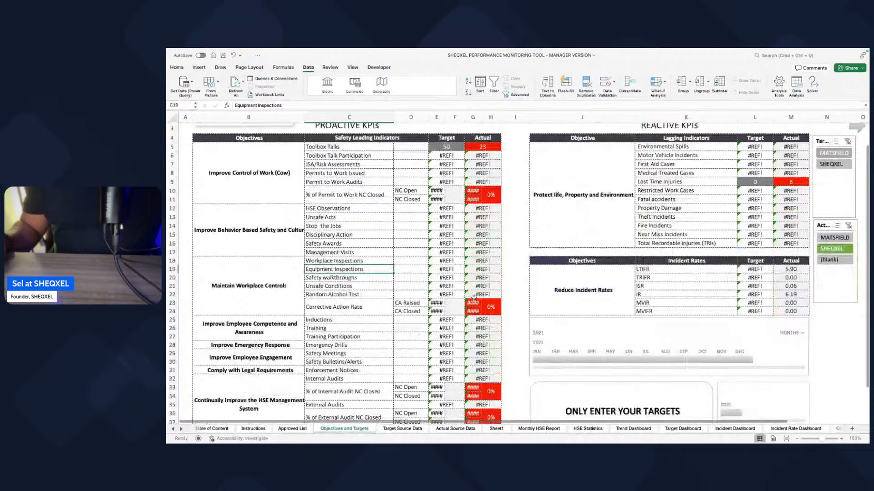
{"action": "scroll", "coordinate": [473, 301], "scroll_direction": "up", "scroll_amount": 1}
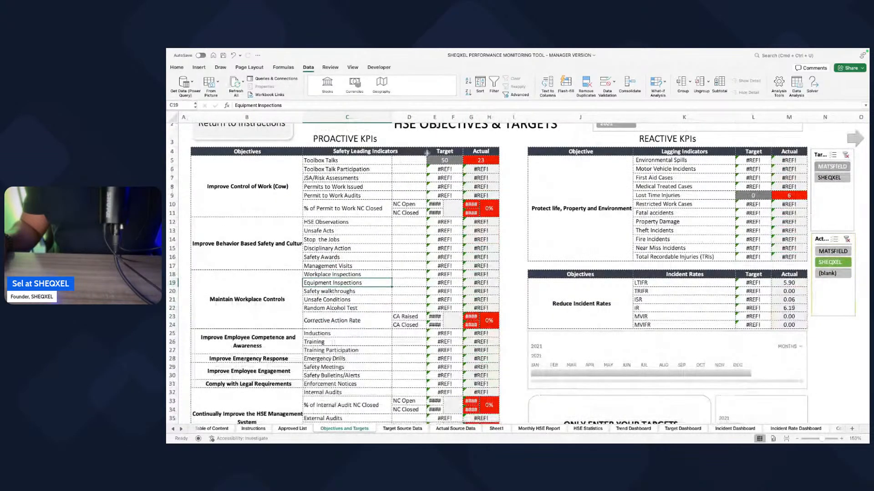
{"action": "left_click_drag", "start_coordinate": [350, 162], "coordinate": [475, 157]}
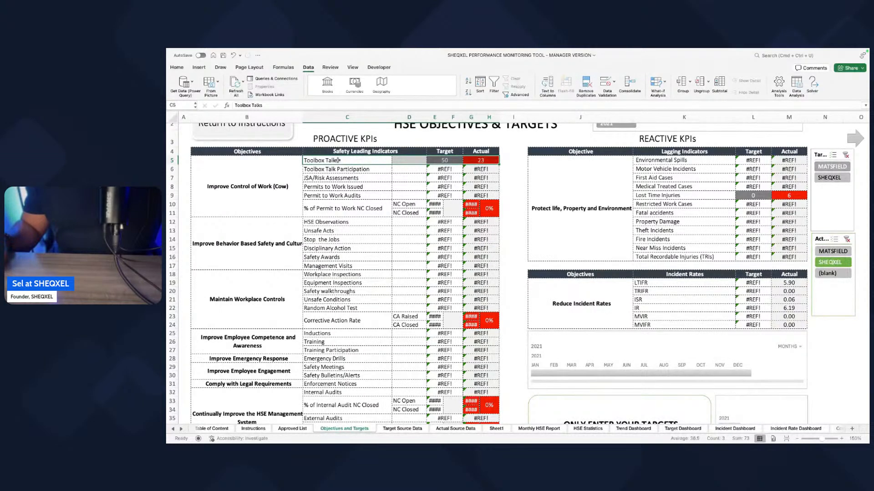
{"action": "scroll", "coordinate": [318, 182], "scroll_direction": "down", "scroll_amount": 3}
{"action": "scroll", "coordinate": [260, 210], "scroll_direction": "up", "scroll_amount": 4}
Step: Merge all proactive objective cells, from Improve Control of Work (Cow) down to row 38, into a single cell
{"action": "left_click_drag", "start_coordinate": [260, 210], "coordinate": [262, 371]}
{"action": "left_click_drag", "start_coordinate": [258, 215], "coordinate": [268, 400]}
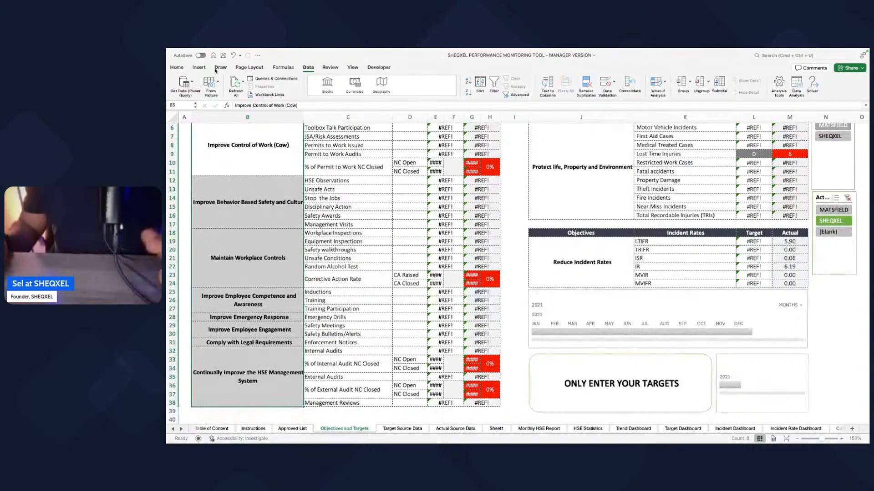
{"action": "left_click", "coordinate": [178, 67]}
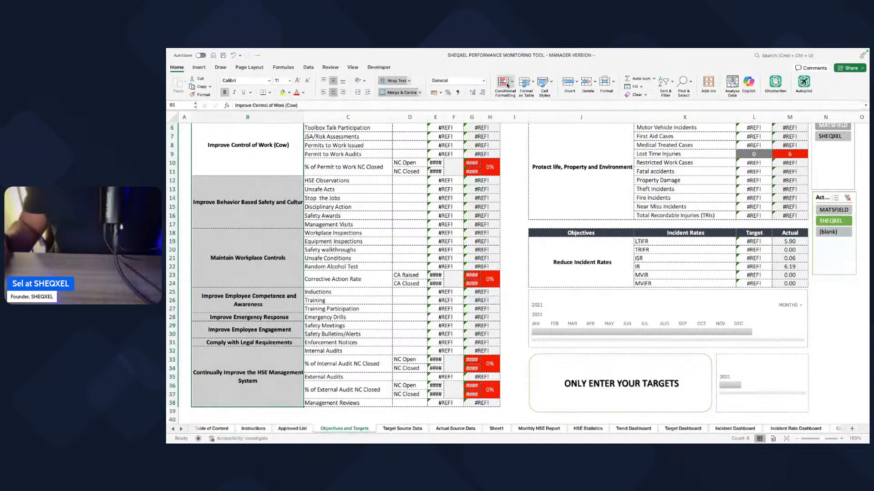
{"action": "left_click", "coordinate": [505, 84]}
{"action": "key", "text": "Escape"}
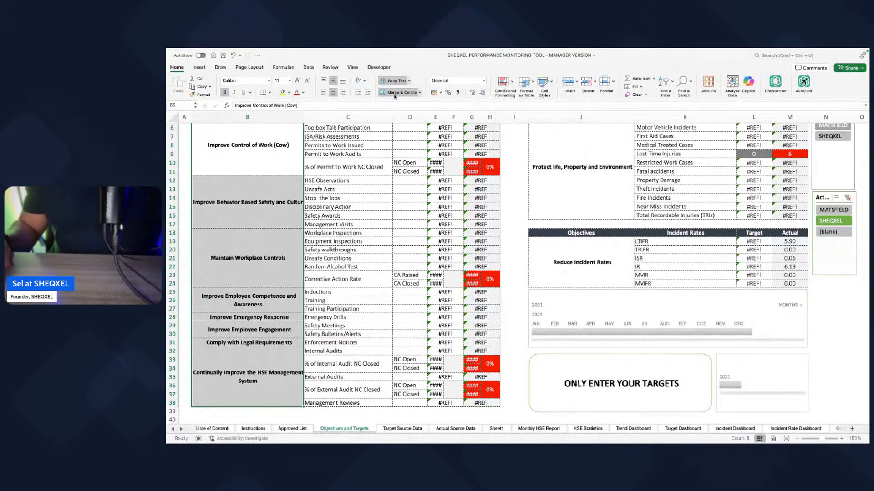
{"action": "left_click", "coordinate": [397, 93]}
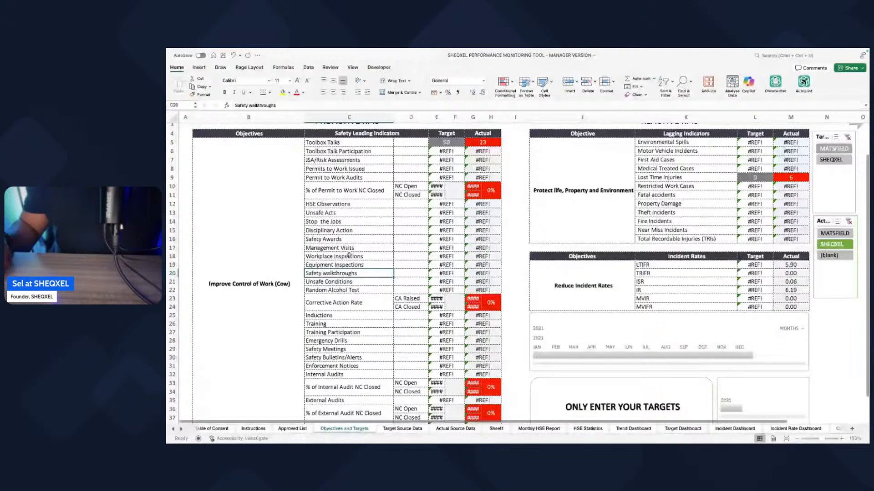
Step: Compare the leading indicator columns in Target Source Data with those in Actual Source Data
{"action": "left_click", "coordinate": [410, 429]}
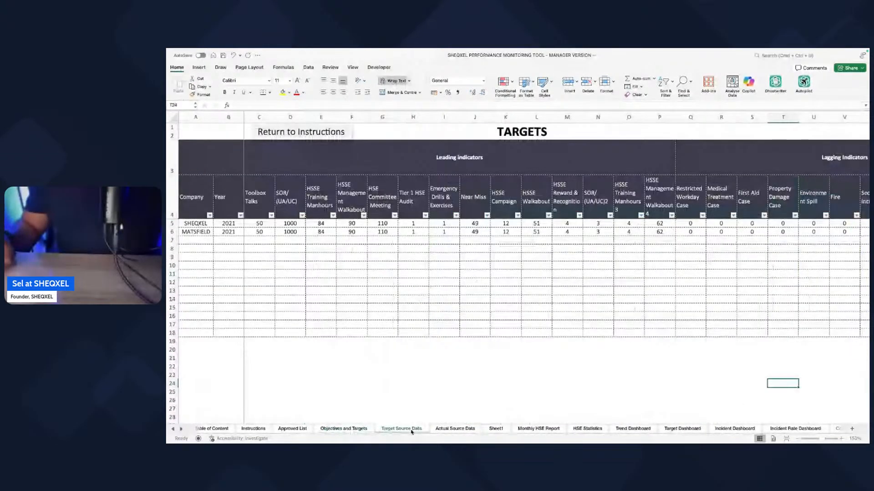
{"action": "left_click", "coordinate": [455, 429]}
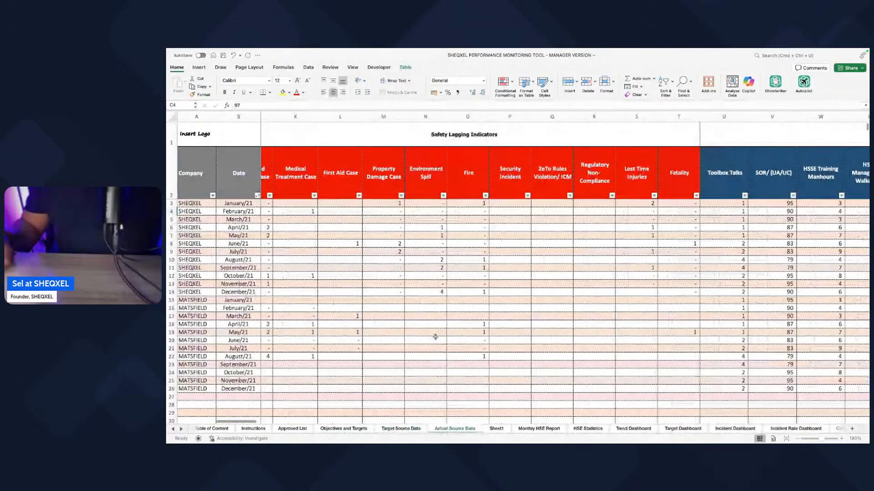
{"action": "scroll", "coordinate": [436, 337], "scroll_direction": "left", "scroll_amount": 5}
{"action": "scroll", "coordinate": [469, 301], "scroll_direction": "right", "scroll_amount": 10}
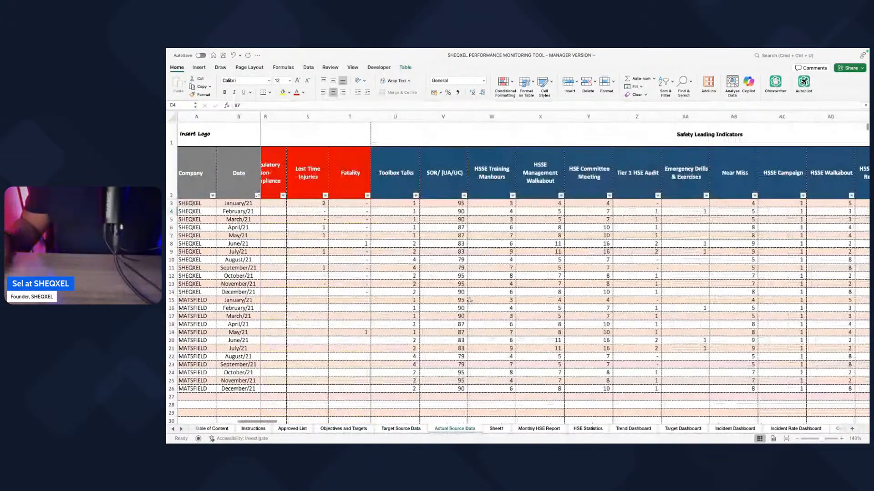
{"action": "scroll", "coordinate": [469, 300], "scroll_direction": "right", "scroll_amount": 2}
{"action": "left_click", "coordinate": [367, 179]}
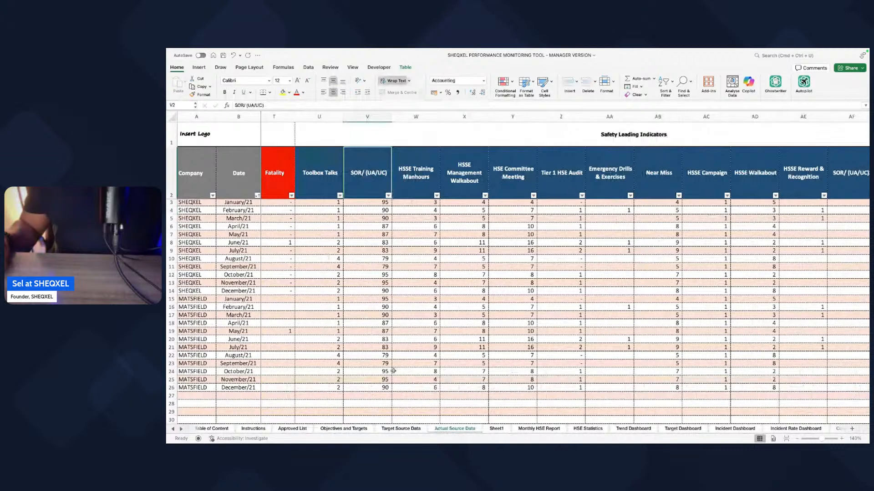
{"action": "left_click", "coordinate": [401, 428]}
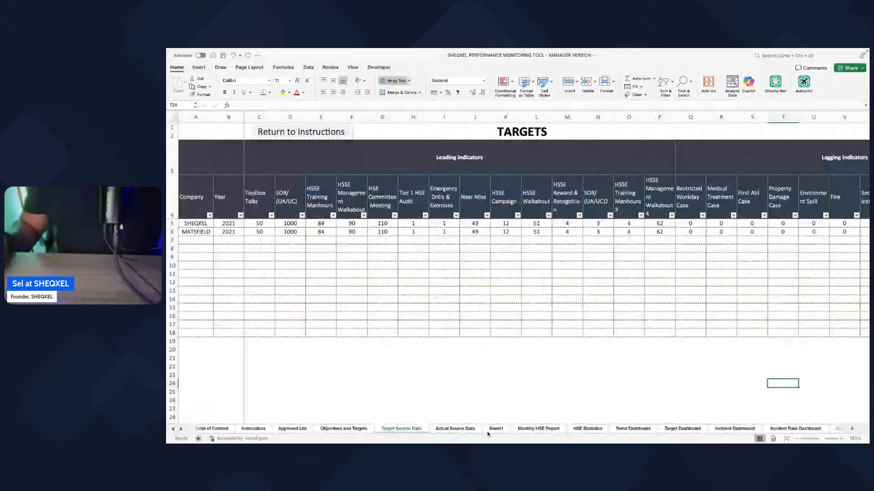
Step: Copy the names SOR/ (UA/UC) through HSSE Reward & Recognition from Sheet1 over the leading indicators below Toolbox Talks in Objectives and Targets
{"action": "left_click", "coordinate": [491, 430]}
{"action": "left_click_drag", "start_coordinate": [462, 143], "coordinate": [462, 194]}
{"action": "key", "text": "super+c"}
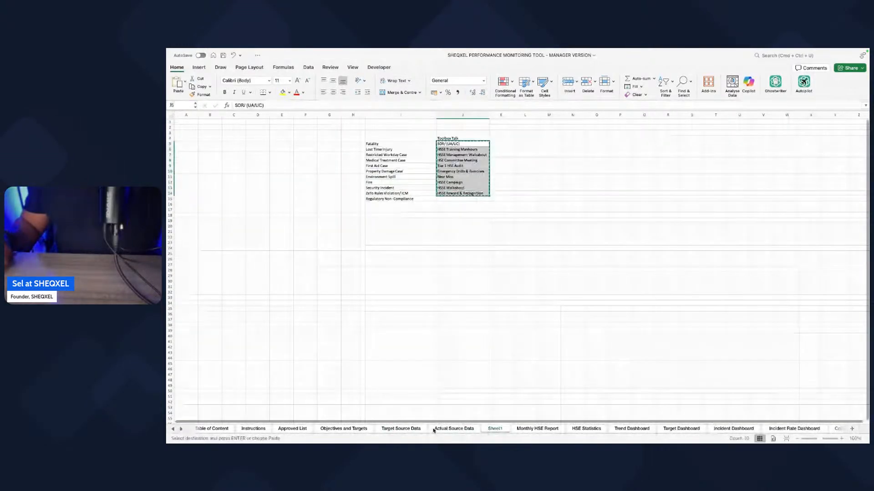
{"action": "left_click", "coordinate": [343, 428]}
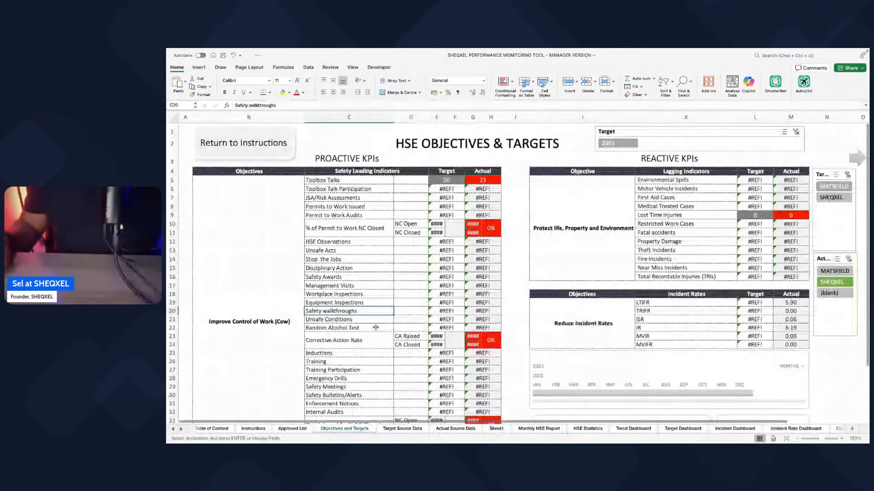
{"action": "scroll", "coordinate": [340, 178], "scroll_direction": "down", "scroll_amount": 1}
{"action": "left_click", "coordinate": [340, 178]}
{"action": "right_click", "coordinate": [340, 177]}
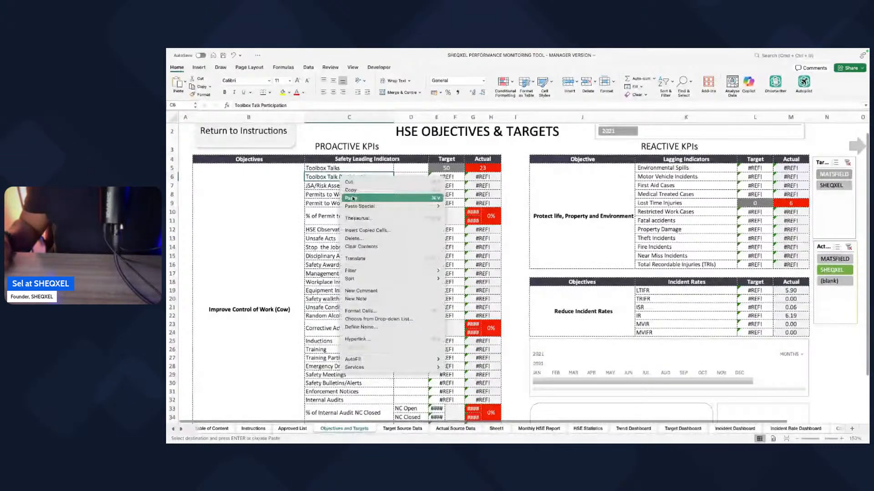
{"action": "left_click", "coordinate": [352, 199]}
{"action": "left_click", "coordinate": [354, 274]}
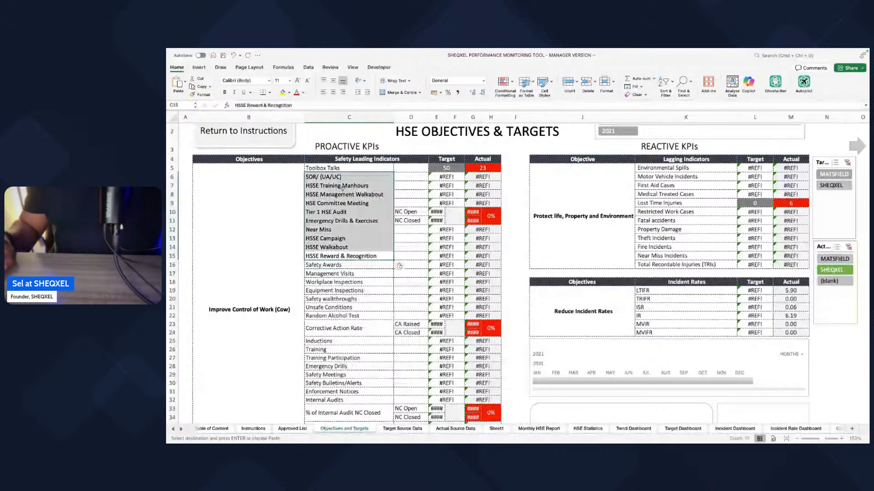
Step: Unmerge the Improve Control of Work (Cow) objective cell
{"action": "left_click", "coordinate": [191, 257]}
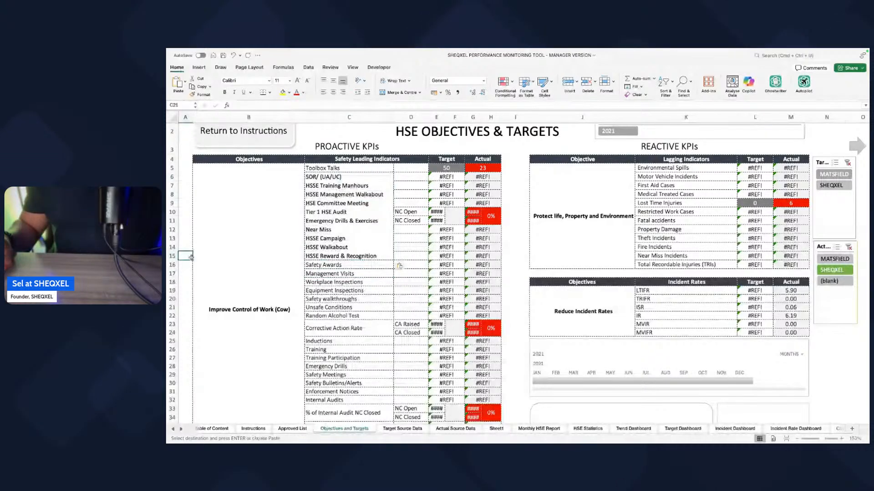
{"action": "left_click_drag", "start_coordinate": [191, 258], "coordinate": [347, 261]}
{"action": "left_click", "coordinate": [273, 260]}
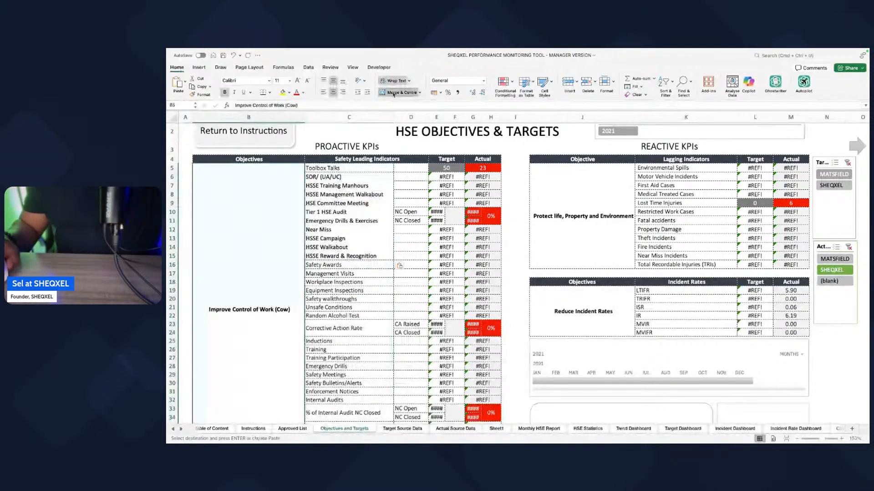
{"action": "left_click", "coordinate": [400, 92]}
Step: Delete the surplus proactive KPI rows between HSSE Reward & Recognition and Management Reviews
{"action": "left_click", "coordinate": [239, 267]}
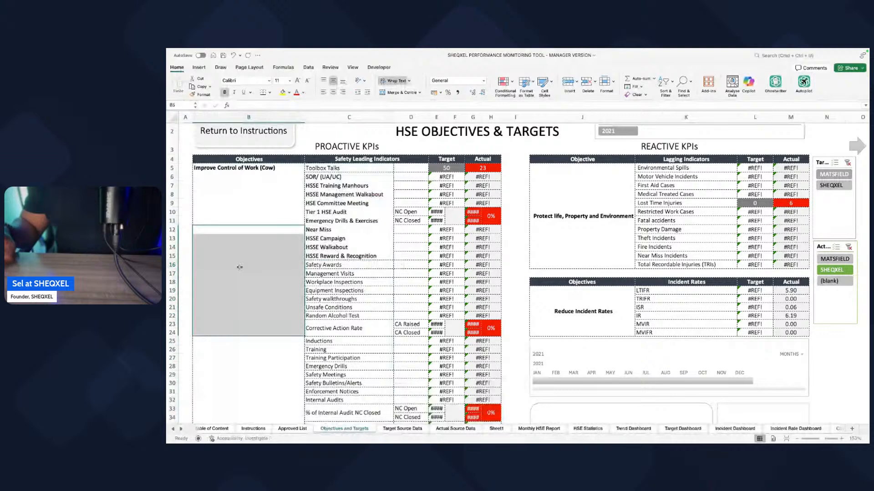
{"action": "left_click_drag", "start_coordinate": [239, 267], "coordinate": [474, 381]}
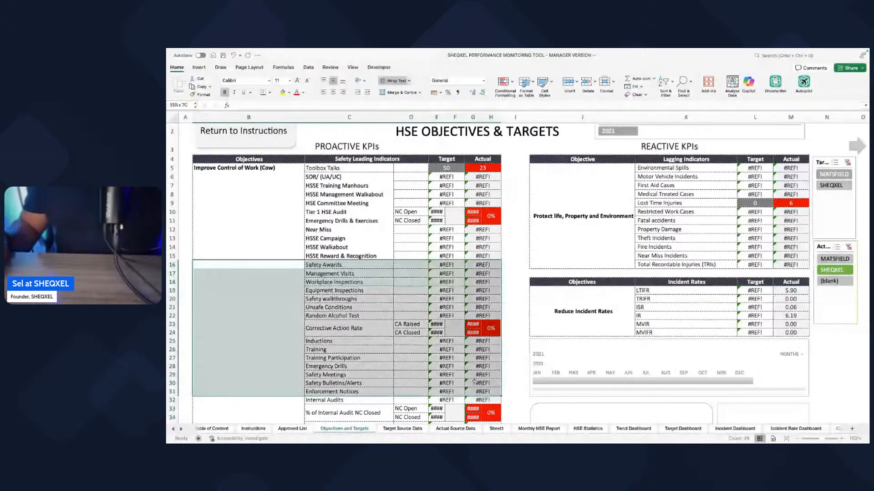
{"action": "left_click", "coordinate": [587, 83]}
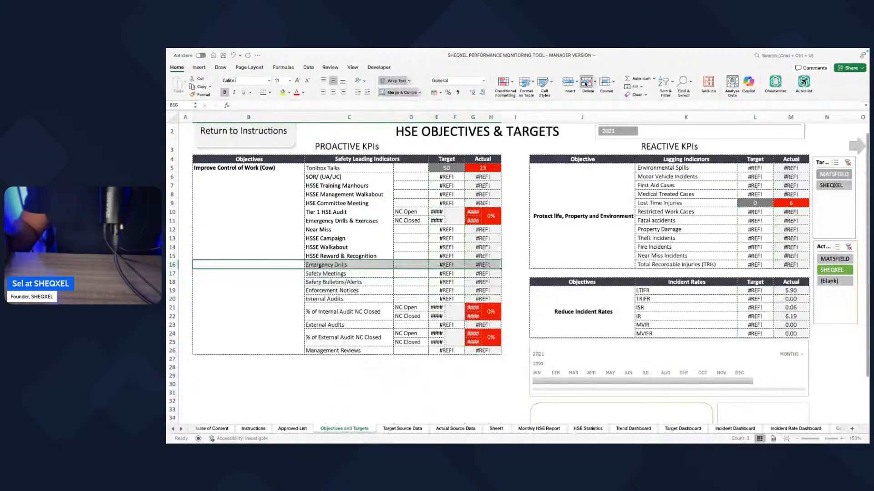
{"action": "left_click", "coordinate": [586, 83]}
{"action": "left_click", "coordinate": [587, 83]}
{"action": "left_click", "coordinate": [587, 83]}
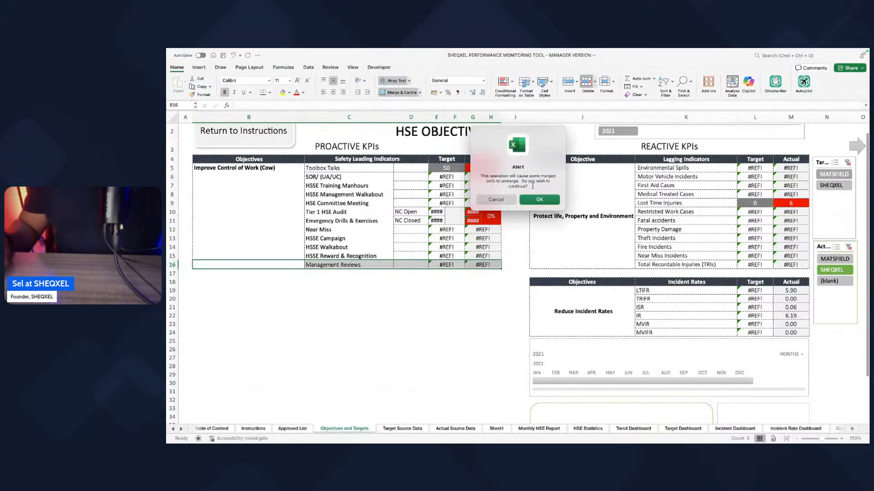
{"action": "left_click", "coordinate": [496, 199]}
Step: Remove the Management Reviews entry and its target and actual values below HSSE Reward & Recognition
{"action": "left_click", "coordinate": [411, 307]}
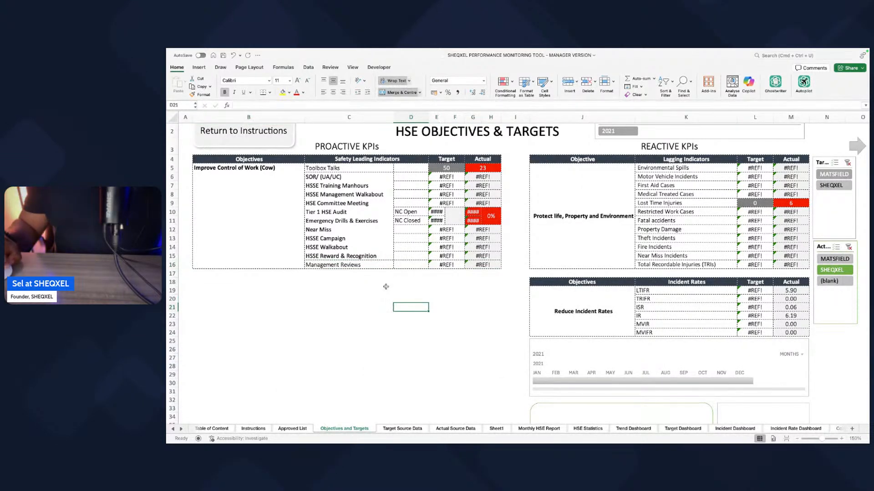
{"action": "left_click_drag", "start_coordinate": [315, 269], "coordinate": [482, 270]}
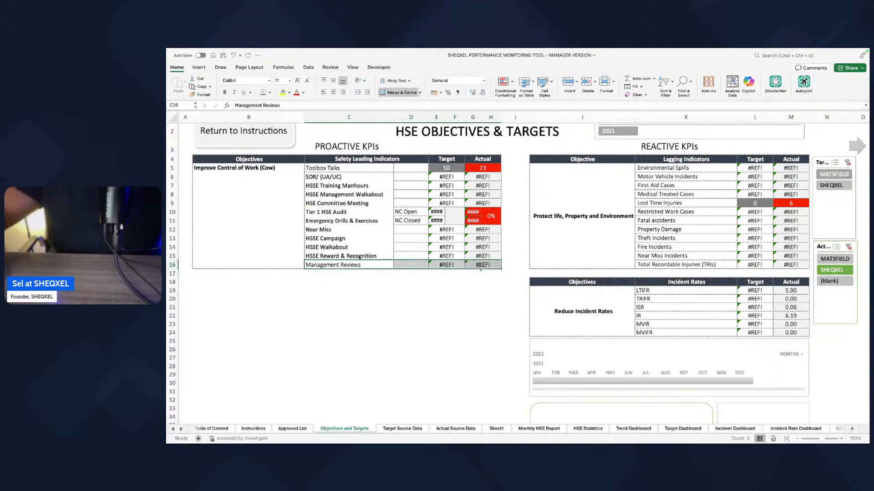
{"action": "left_click", "coordinate": [476, 284]}
{"action": "left_click_drag", "start_coordinate": [250, 263], "coordinate": [495, 267]}
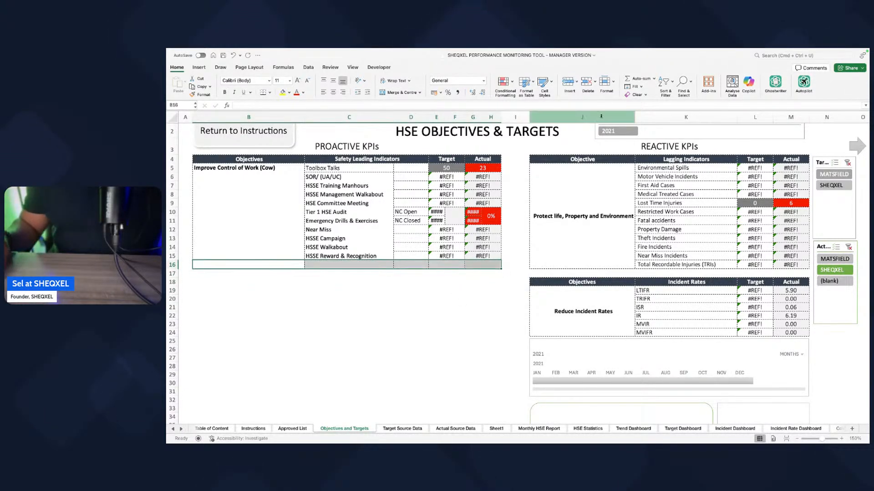
Step: Try to delete the empty proactive KPI cells below HSSE Reward & Recognition, and undo the deletion
{"action": "left_click", "coordinate": [587, 86]}
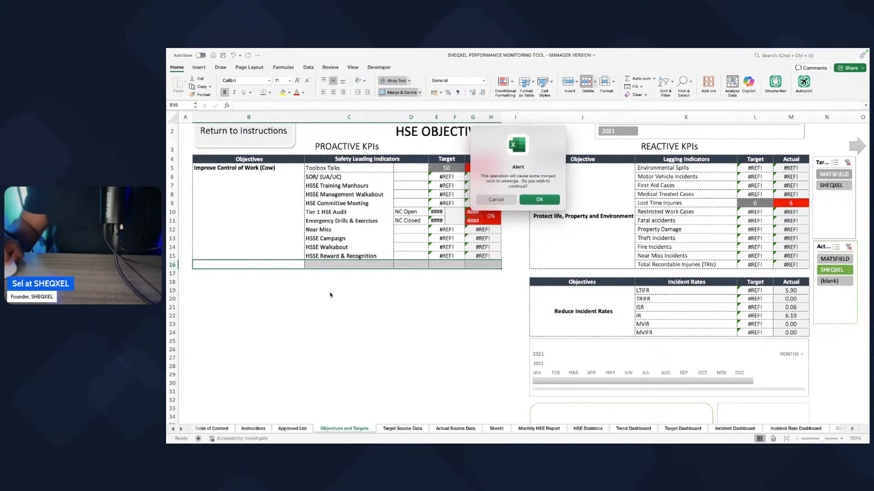
{"action": "left_click", "coordinate": [492, 200]}
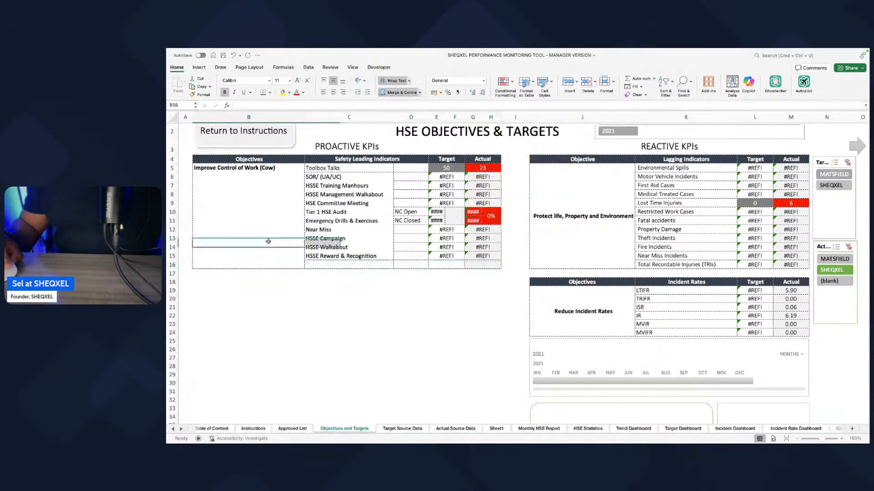
{"action": "left_click", "coordinate": [316, 267]}
{"action": "left_click", "coordinate": [458, 264]}
{"action": "left_click_drag", "start_coordinate": [484, 264], "coordinate": [219, 265]}
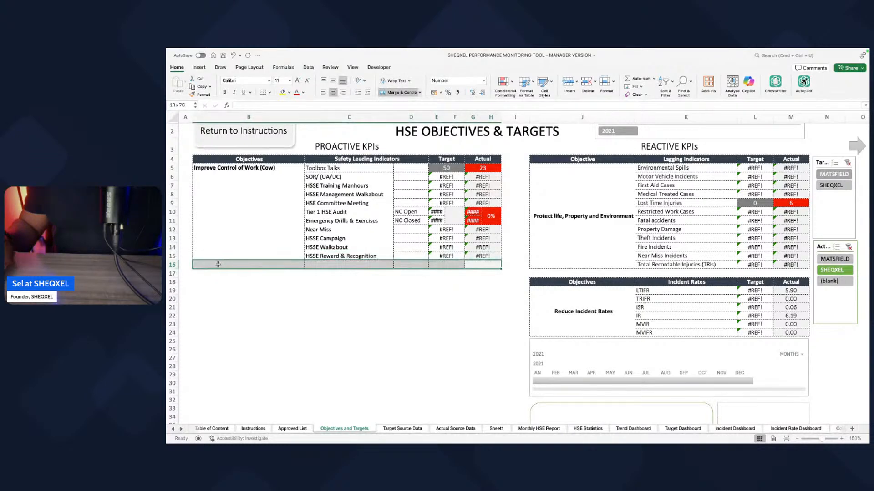
{"action": "left_click", "coordinate": [588, 93]}
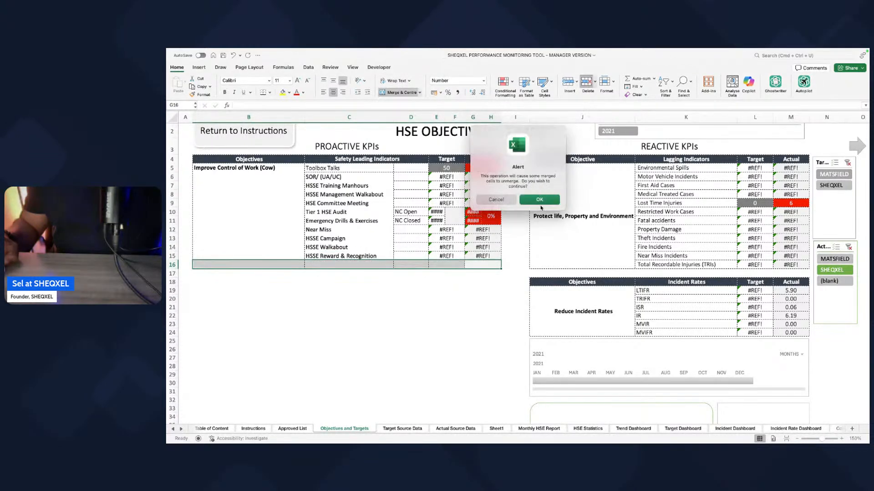
{"action": "left_click", "coordinate": [541, 205]}
{"action": "key", "text": "super+z"}
{"action": "left_click", "coordinate": [437, 358]}
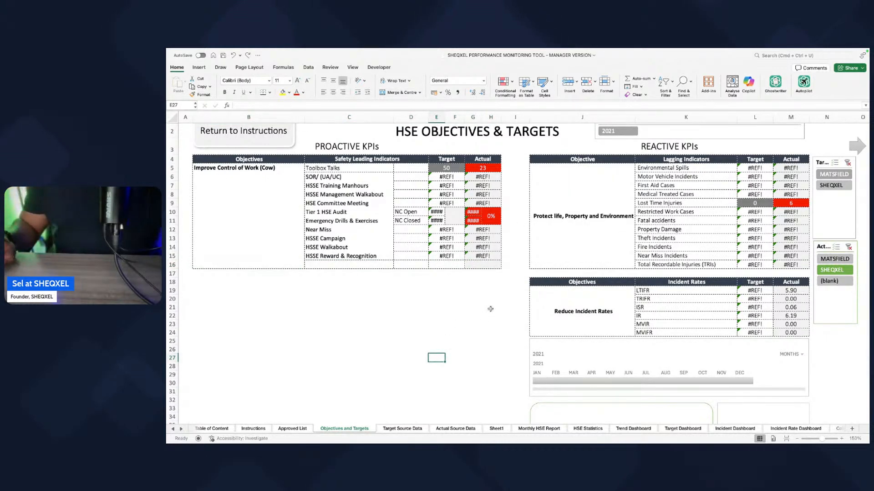
Step: Copy the names Fatality through Regulatory Non-Compliance from Sheet1 over the lagging indicators in Objectives and Targets, starting at Environmental Spills
{"action": "left_click", "coordinate": [402, 428]}
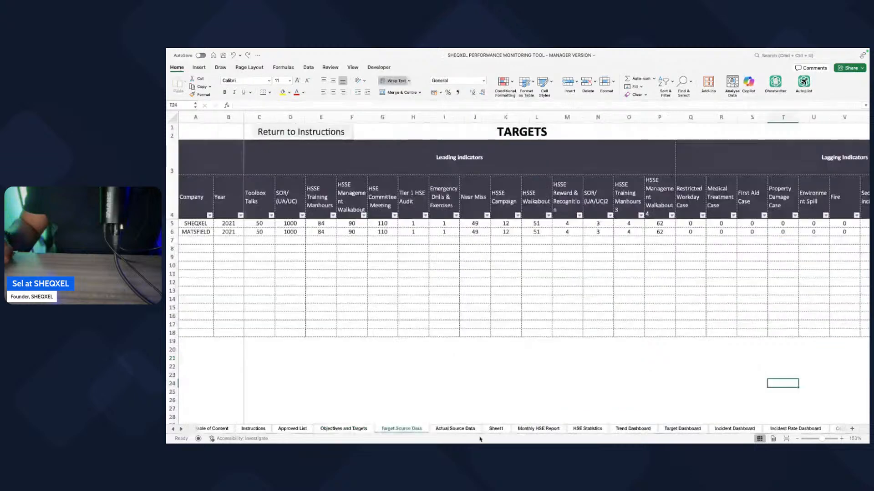
{"action": "left_click", "coordinate": [495, 429]}
{"action": "left_click", "coordinate": [384, 145]}
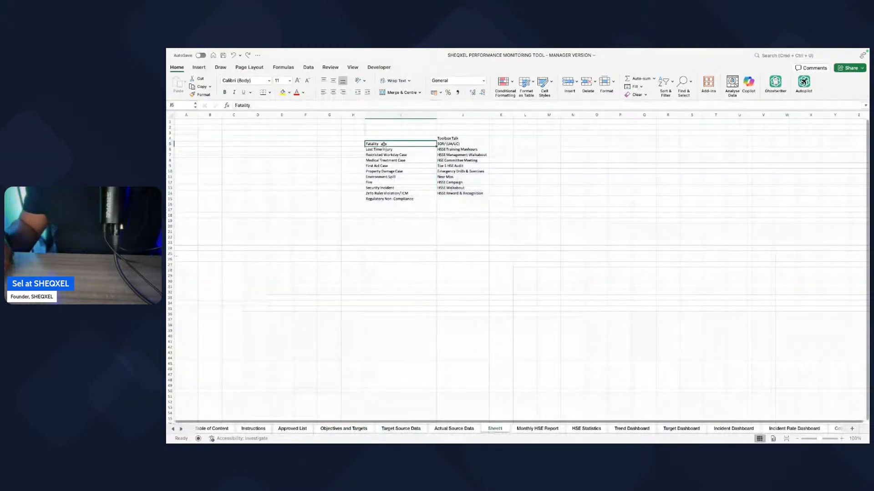
{"action": "left_click_drag", "start_coordinate": [384, 150], "coordinate": [386, 197]}
{"action": "key", "text": "super+c"}
{"action": "left_click_drag", "start_coordinate": [377, 144], "coordinate": [383, 199]}
{"action": "key", "text": "super+c"}
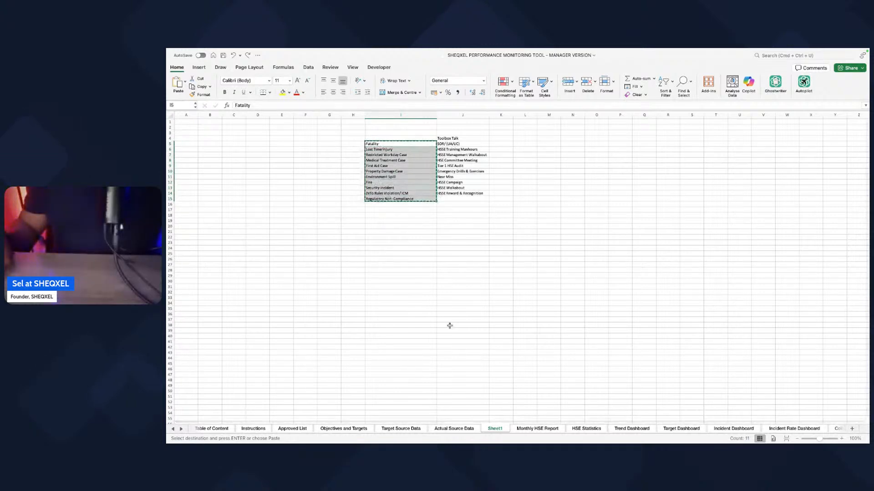
{"action": "left_click", "coordinate": [349, 429]}
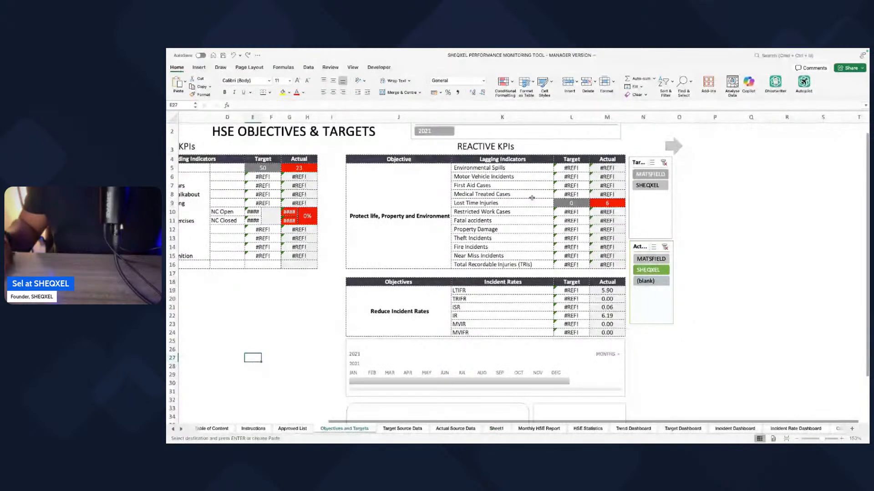
{"action": "right_click", "coordinate": [478, 169]}
{"action": "left_click", "coordinate": [491, 192]}
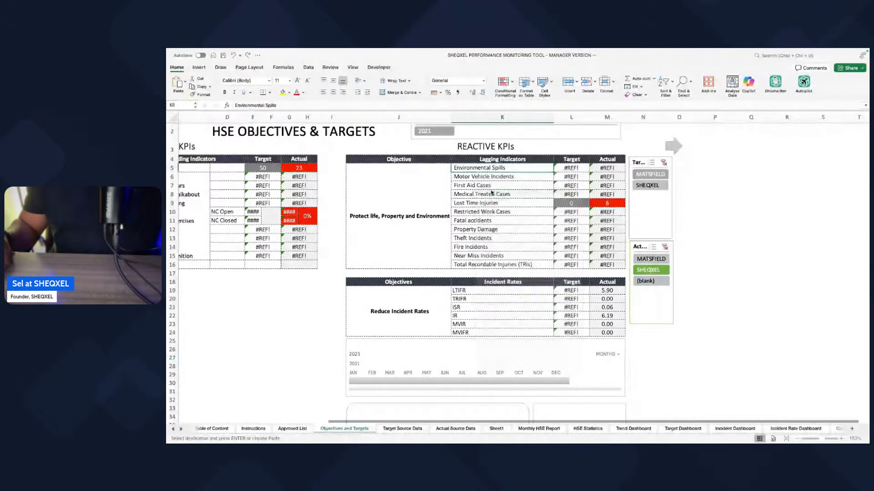
Step: Delete the whole sheet row holding the Total Recordable Injuries (TRIs) lagging indicator
{"action": "scroll", "coordinate": [362, 284], "scroll_direction": "left", "scroll_amount": 1}
{"action": "scroll", "coordinate": [362, 285], "scroll_direction": "left", "scroll_amount": 2}
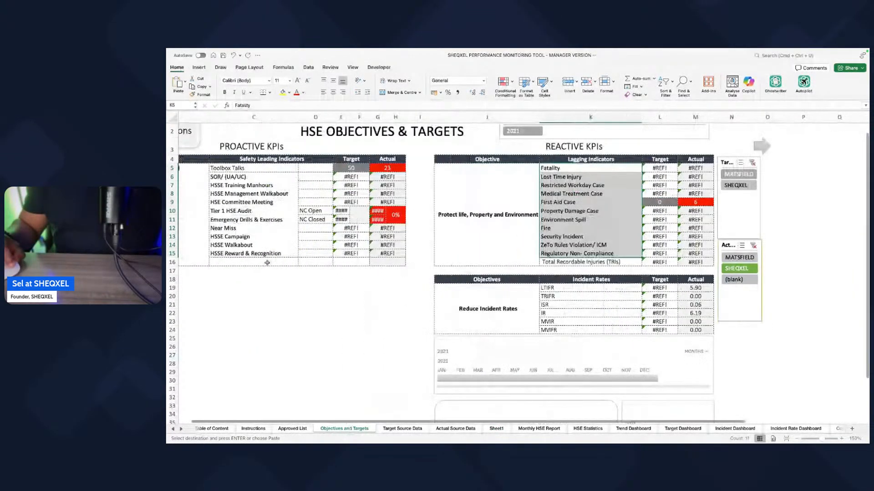
{"action": "left_click", "coordinate": [172, 262]}
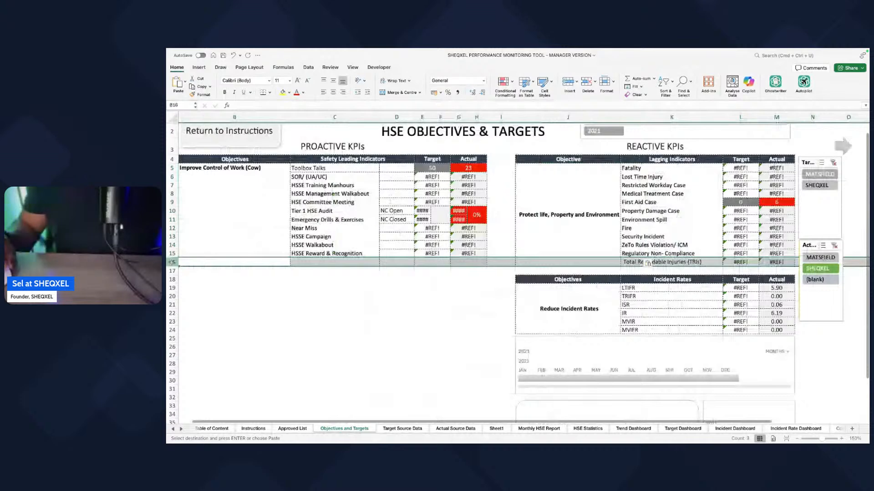
{"action": "key", "text": "super+minus"}
{"action": "left_click", "coordinate": [397, 328]}
Step: Merge and centre the Improve Control of Work (Cow) objective cell alongside all leading indicators, from Toolbox Talks to HSSE Reward & Recognition
{"action": "scroll", "coordinate": [428, 309], "scroll_direction": "up", "scroll_amount": 1}
{"action": "left_click_drag", "start_coordinate": [219, 172], "coordinate": [261, 238]}
{"action": "left_click", "coordinate": [261, 238]}
{"action": "left_click", "coordinate": [246, 178]}
{"action": "left_click_drag", "start_coordinate": [246, 179], "coordinate": [257, 261]}
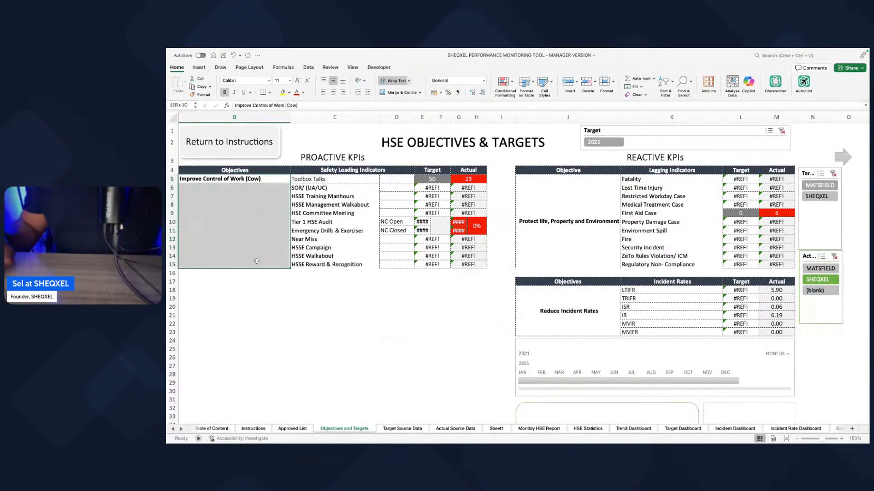
{"action": "left_click", "coordinate": [400, 92]}
{"action": "left_click", "coordinate": [329, 271]}
{"action": "left_click_drag", "start_coordinate": [318, 179], "coordinate": [334, 264]}
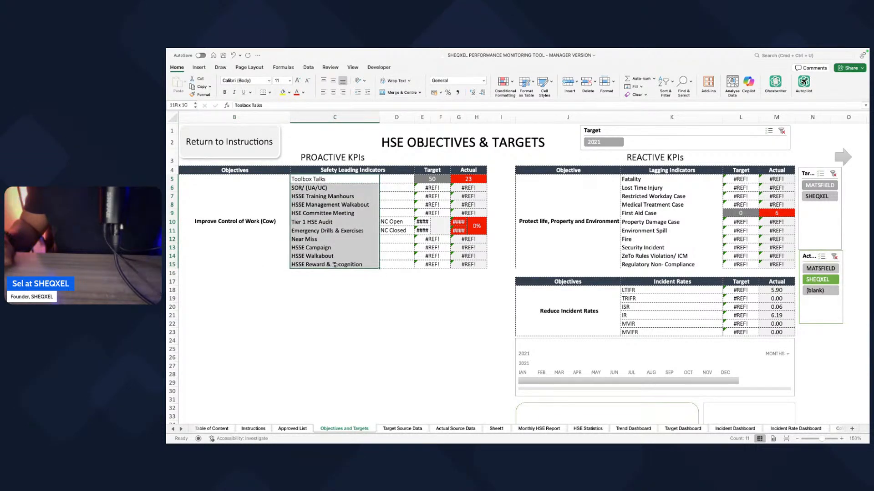
Step: Replace the proactive KPIs' objective text with "Improving HSE Peformance"
{"action": "left_click", "coordinate": [250, 231]}
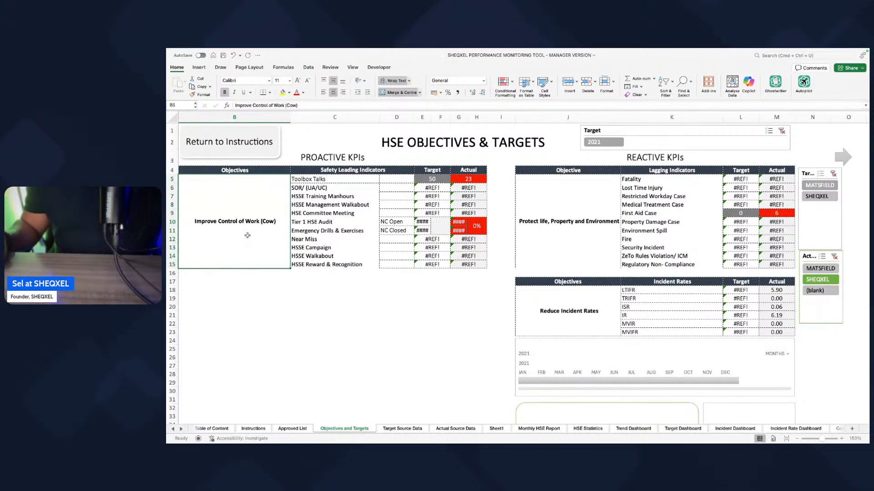
{"action": "type", "text": "Im"}
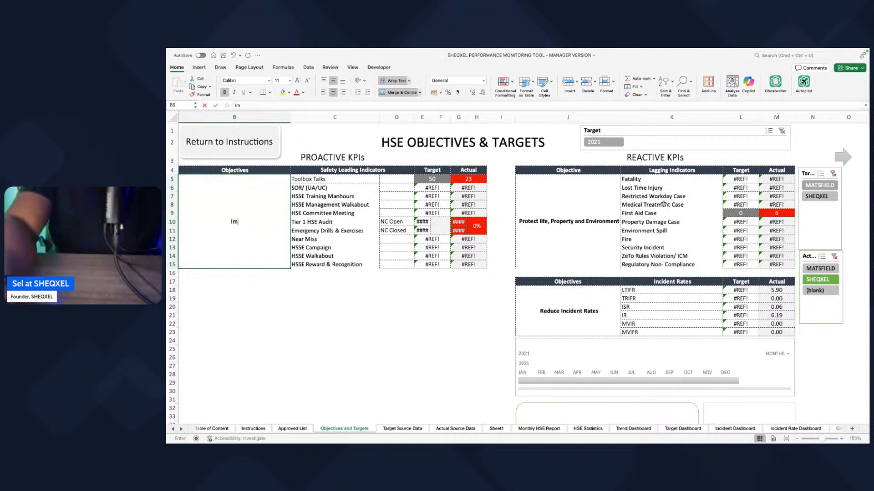
{"action": "type", "text": "prove"}
{"action": "key", "text": "BackSpace"}
{"action": "type", "text": "ing"}
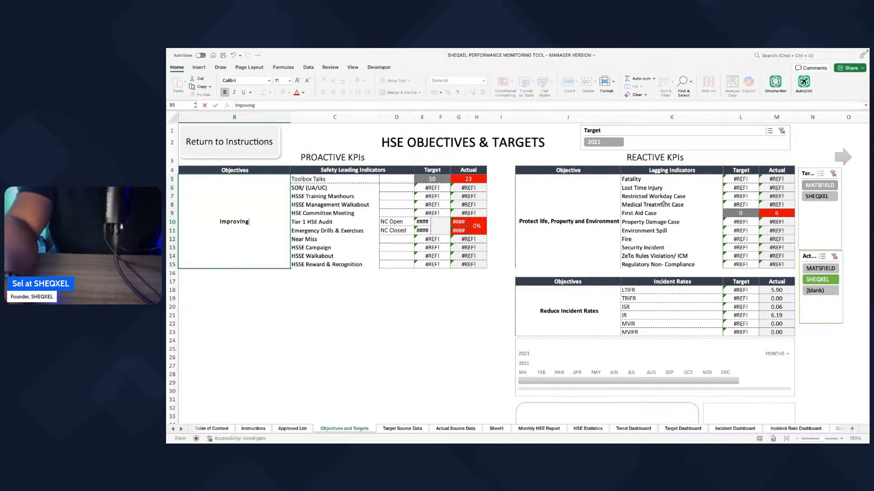
{"action": "type", "text": " objecti"}
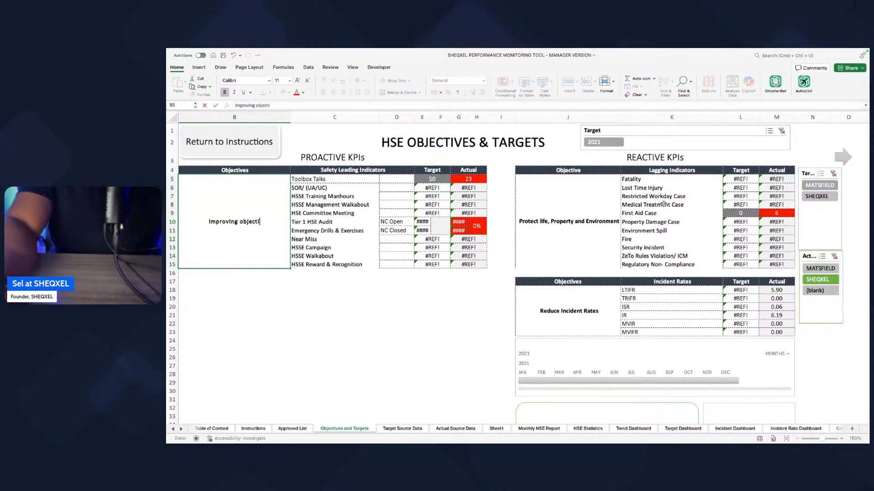
{"action": "type", "text": "bje"}
{"action": "key", "text": "BackSpace"}
{"action": "key", "text": "BackSpace"}
{"action": "key", "text": "BackSpace"}
{"action": "key", "text": "BackSpace"}
{"action": "type", "text": "HSE Pef"}
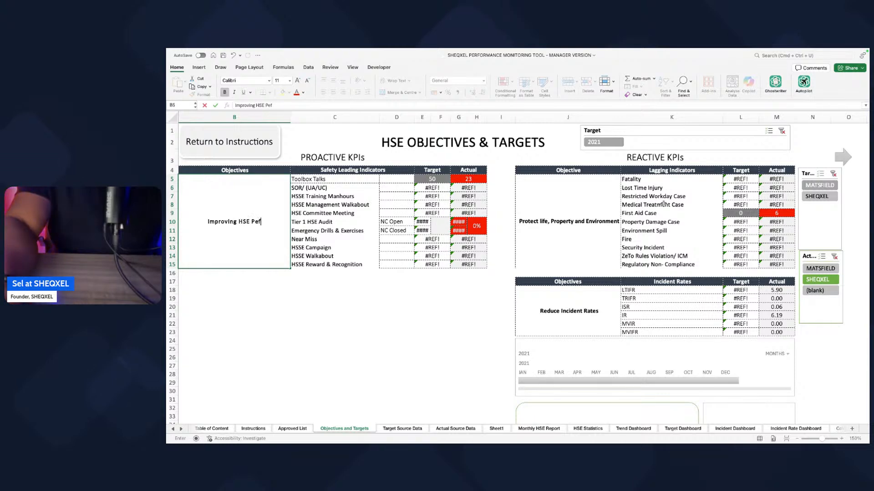
{"action": "type", "text": "ormance"}
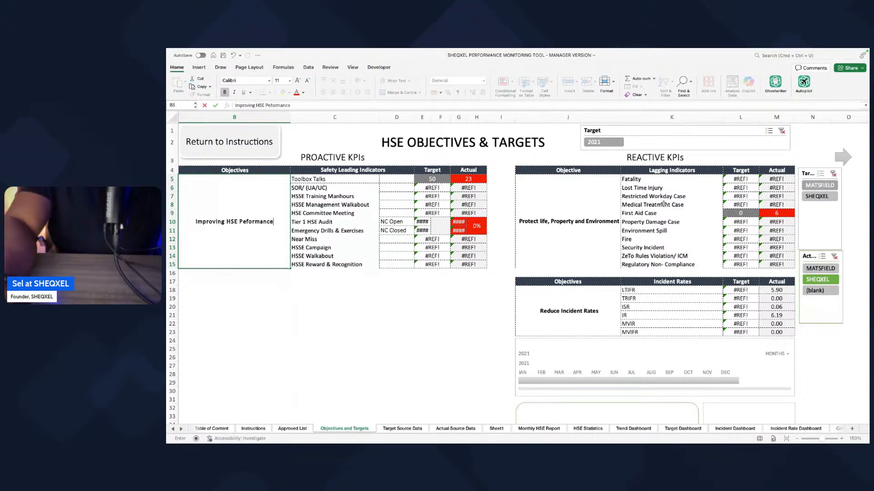
{"action": "key", "text": "Return"}
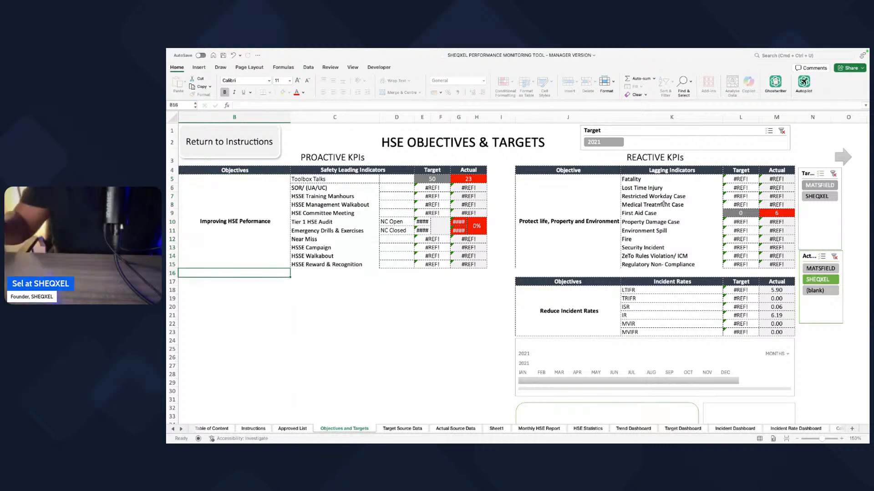
Step: Apply all borders with a thin dotted line style to the proactive KPI cells from Toolbox Talks to HSSE Reward & Recognition
{"action": "left_click", "coordinate": [610, 251]}
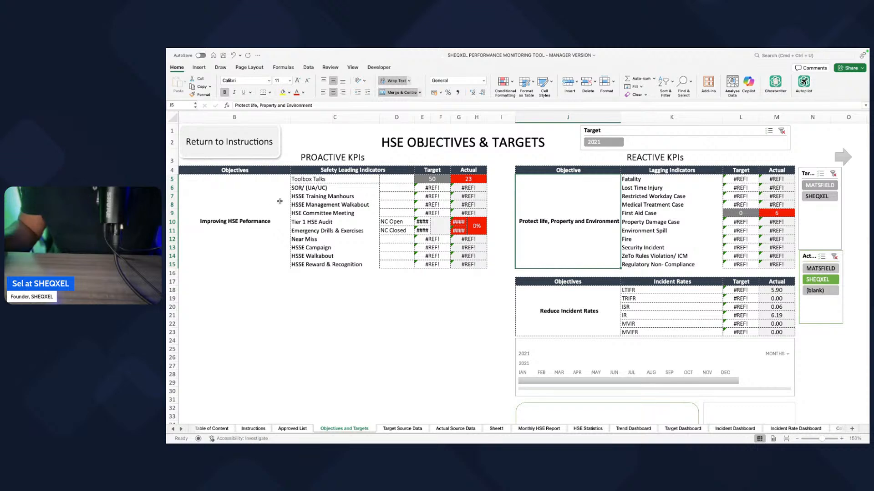
{"action": "left_click_drag", "start_coordinate": [234, 188], "coordinate": [480, 261]}
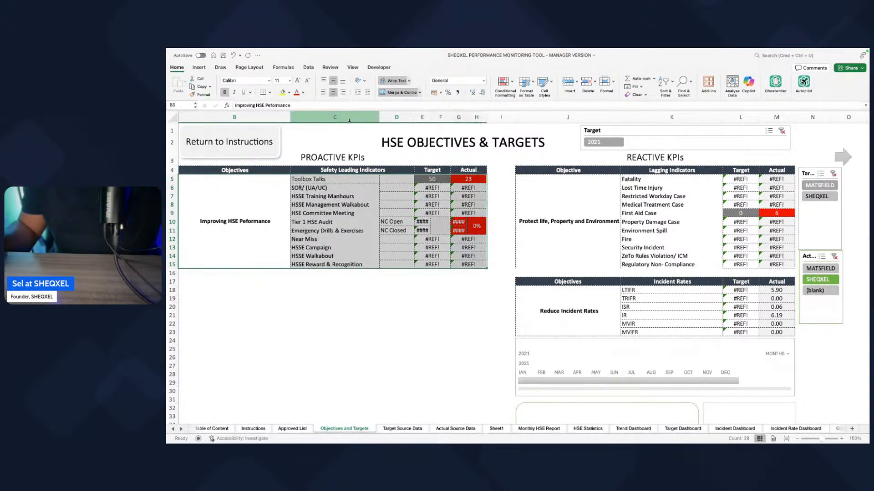
{"action": "left_click", "coordinate": [269, 93]}
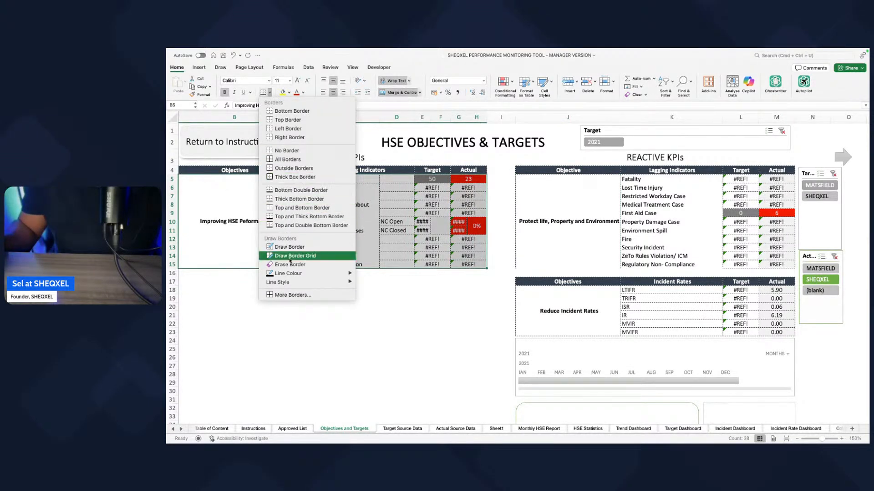
{"action": "mouse_move", "coordinate": [303, 283]}
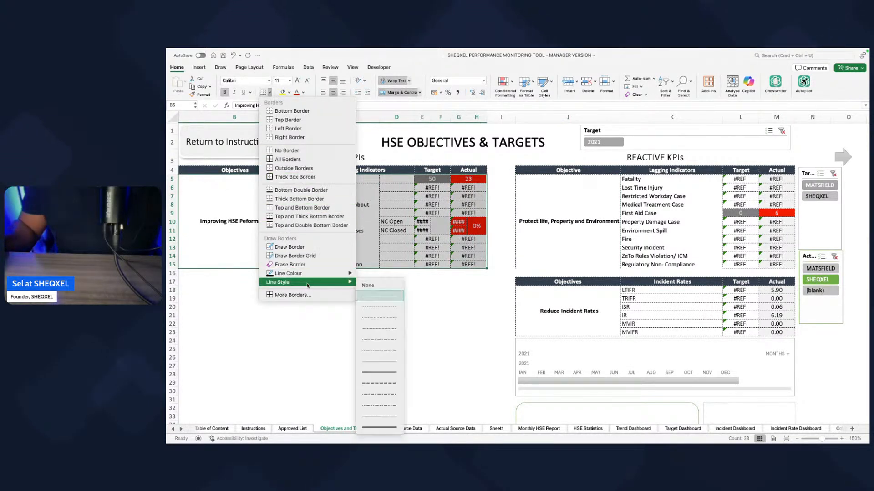
{"action": "left_click", "coordinate": [381, 309]}
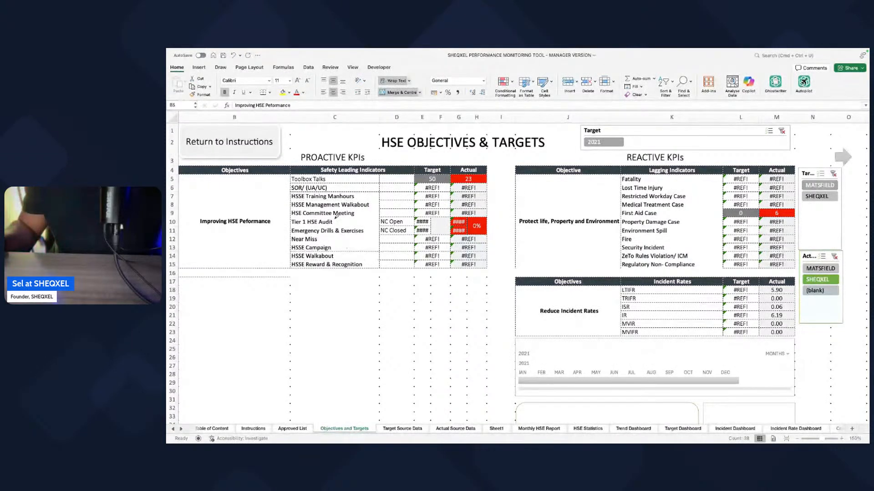
{"action": "left_click", "coordinate": [265, 93]}
{"action": "left_click", "coordinate": [270, 93]}
{"action": "left_click", "coordinate": [388, 231]}
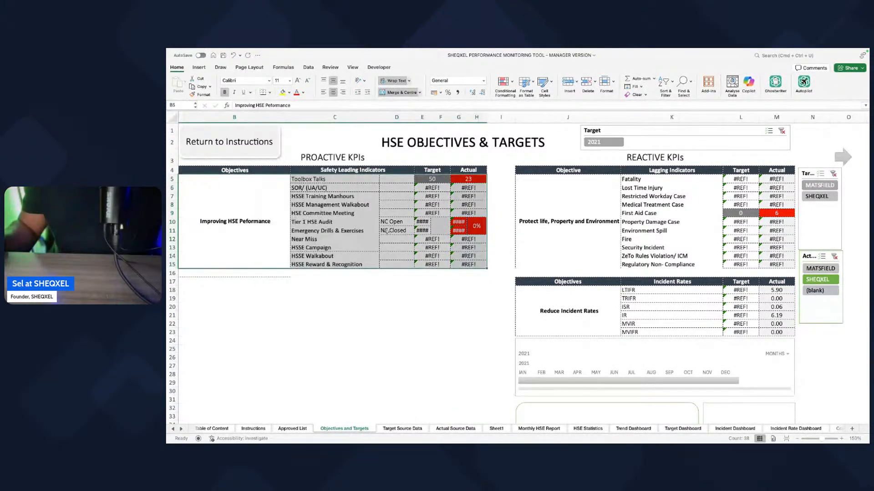
{"action": "left_click", "coordinate": [270, 93]}
{"action": "left_click", "coordinate": [291, 157]}
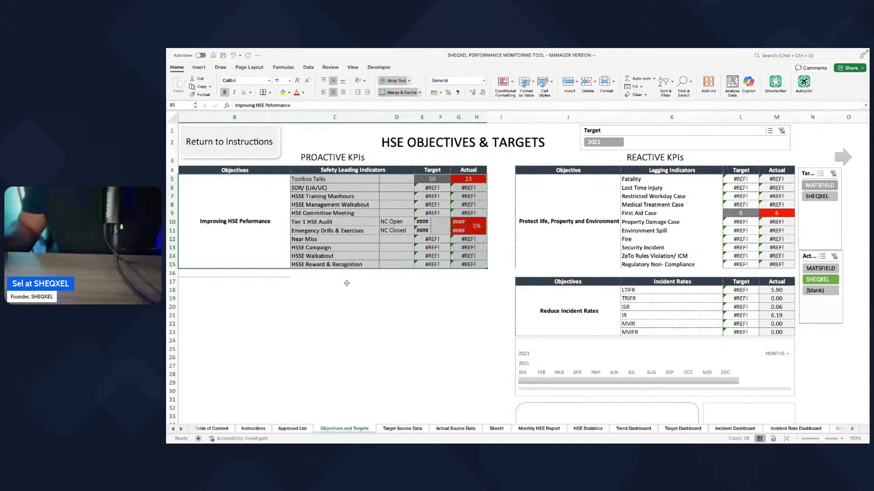
Step: Try to clear the stray border line below the proactive KPI table
{"action": "left_click", "coordinate": [344, 303]}
{"action": "left_click", "coordinate": [307, 274]}
{"action": "left_click_drag", "start_coordinate": [379, 278], "coordinate": [180, 276]}
{"action": "left_click", "coordinate": [332, 333]}
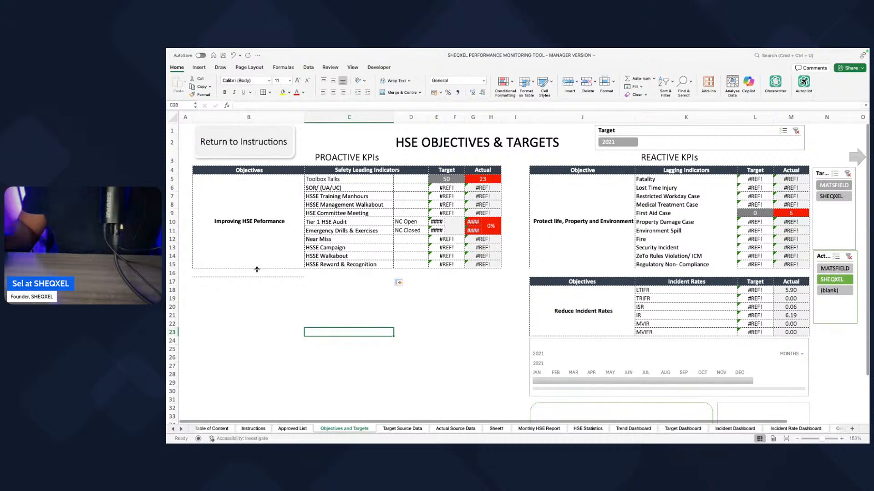
{"action": "left_click_drag", "start_coordinate": [263, 279], "coordinate": [264, 319]}
{"action": "left_click", "coordinate": [380, 346]}
Step: Apply all borders to the reactive KPI cells from Fatality to Regulatory Non-Compliance, including the objective, target and actual cells
{"action": "scroll", "coordinate": [380, 346], "scroll_direction": "right", "scroll_amount": 10}
{"action": "left_click_drag", "start_coordinate": [314, 228], "coordinate": [511, 232]}
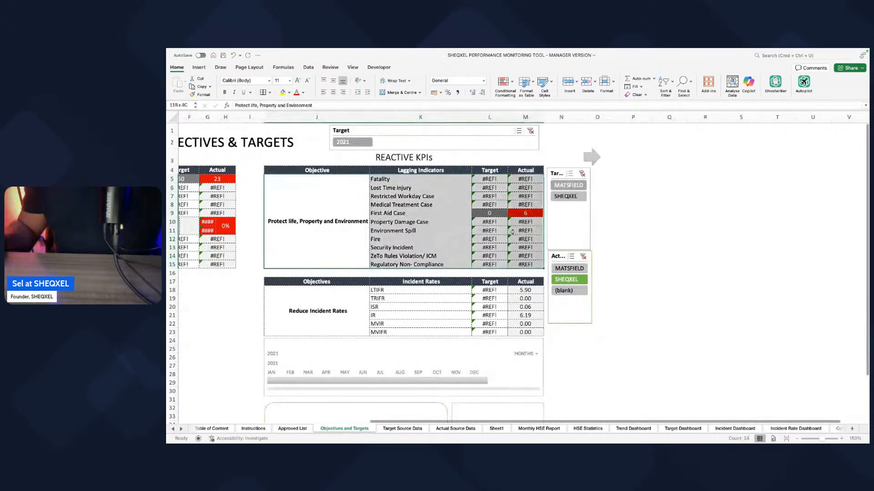
{"action": "left_click", "coordinate": [669, 315]}
{"action": "scroll", "coordinate": [367, 325], "scroll_direction": "left", "scroll_amount": 2}
{"action": "scroll", "coordinate": [367, 324], "scroll_direction": "left", "scroll_amount": 1}
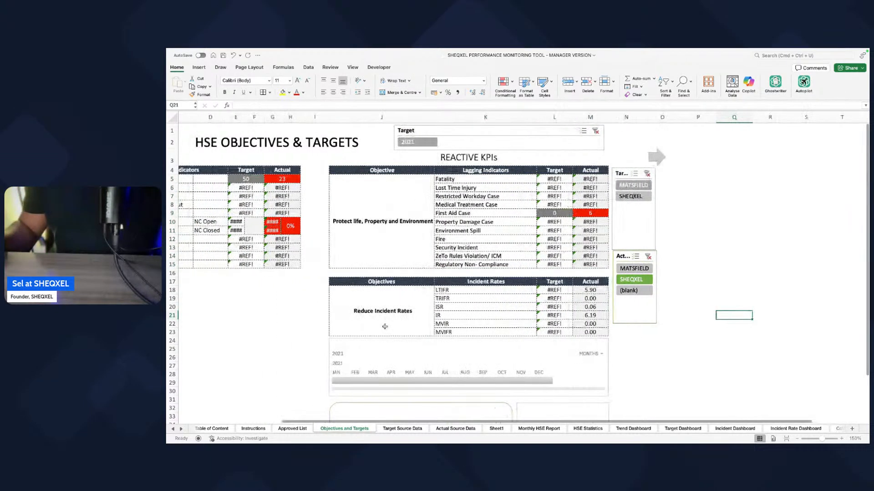
Step: Unmerge the Reduce Incident Rates objective cell beside the incident rates
{"action": "left_click", "coordinate": [447, 293]}
{"action": "left_click", "coordinate": [451, 299]}
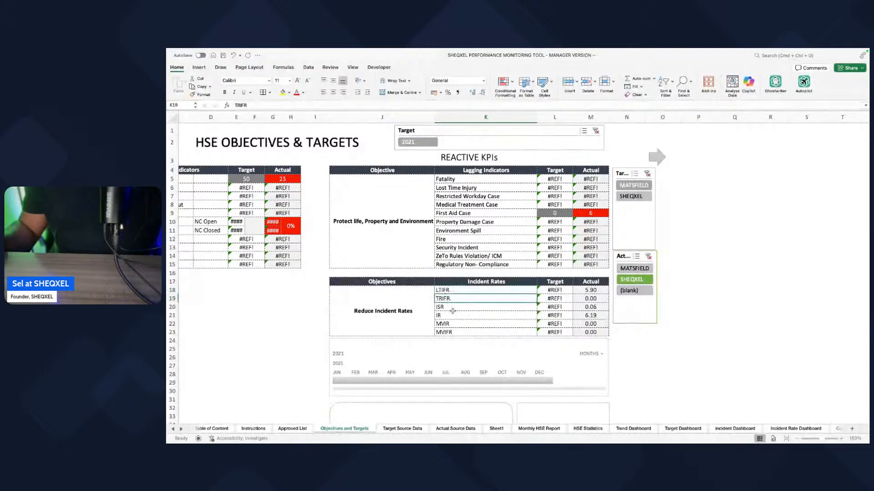
{"action": "left_click", "coordinate": [400, 324]}
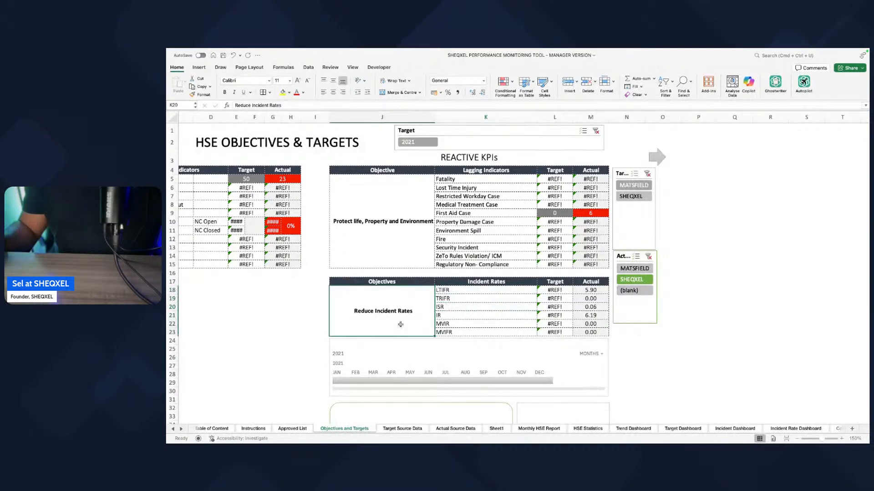
{"action": "left_click", "coordinate": [393, 95]}
Step: Delete the MVIR and MVIFR rows from the incident rates table
{"action": "left_click_drag", "start_coordinate": [387, 323], "coordinate": [581, 322]}
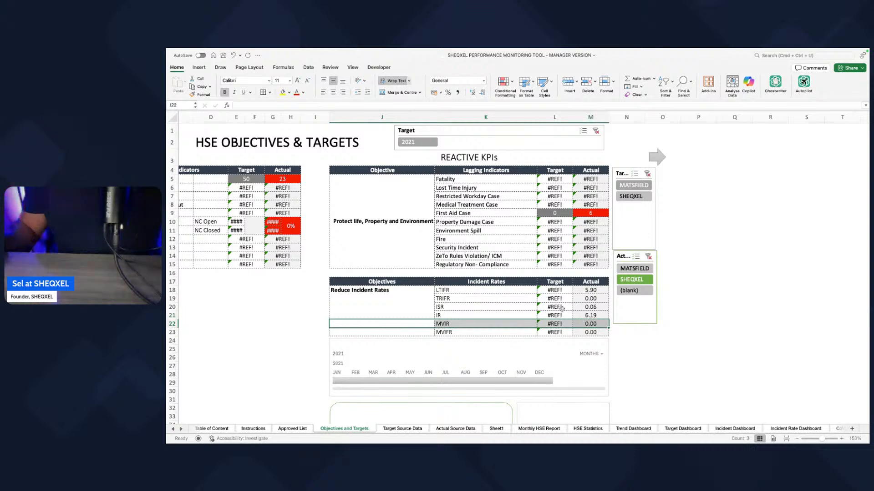
{"action": "left_click", "coordinate": [587, 83]}
{"action": "left_click", "coordinate": [587, 83]}
{"action": "left_click", "coordinate": [692, 373]}
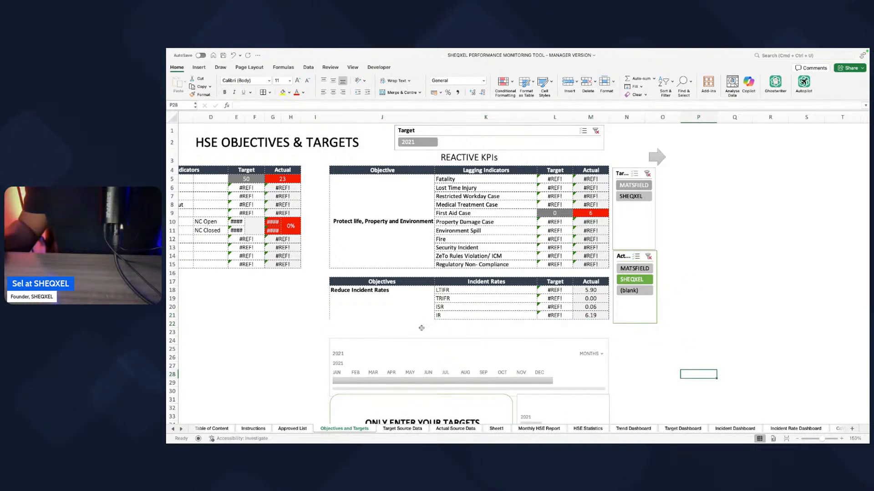
Step: Apply all borders to the incident rates rows and merge and centre the Reduce Incident Rates objective across the four rows LTIFR to IR
{"action": "left_click_drag", "start_coordinate": [364, 290], "coordinate": [575, 317]}
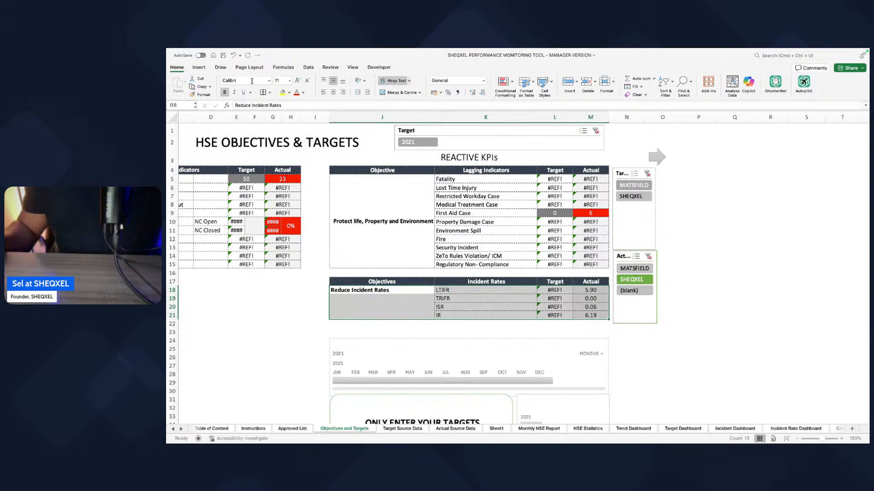
{"action": "left_click", "coordinate": [262, 92]}
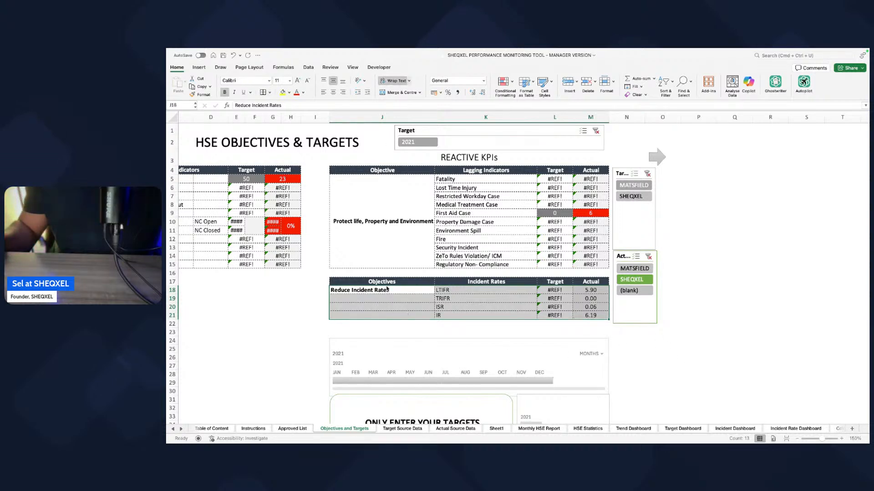
{"action": "left_click_drag", "start_coordinate": [386, 290], "coordinate": [386, 315]}
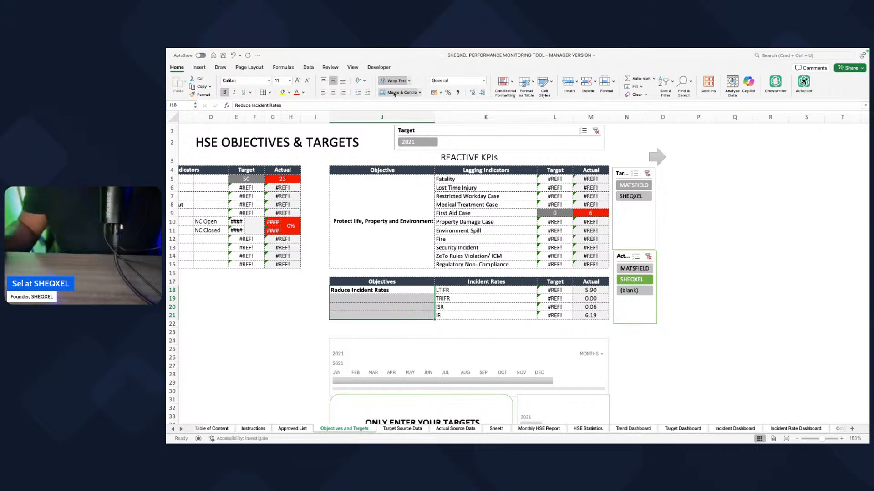
{"action": "left_click", "coordinate": [395, 93]}
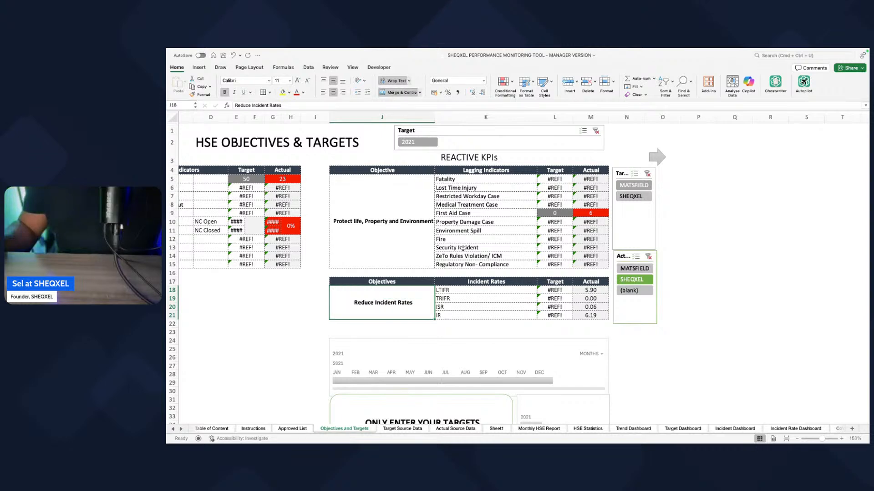
{"action": "left_click", "coordinate": [659, 357]}
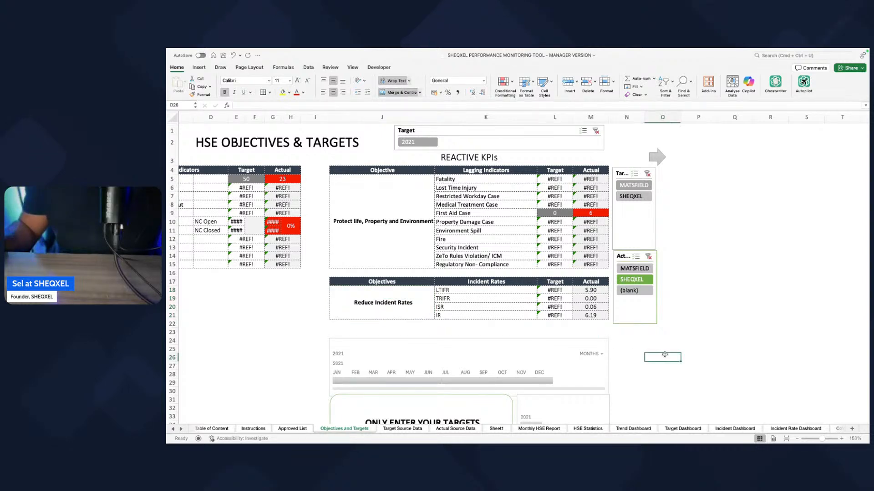
Step: Clear the NC Open and NC Closed labels beside Tier 1 HSE Audit and Emergency Drills & Exercises in the proactive KPI table
{"action": "scroll", "coordinate": [536, 376], "scroll_direction": "left", "scroll_amount": 5}
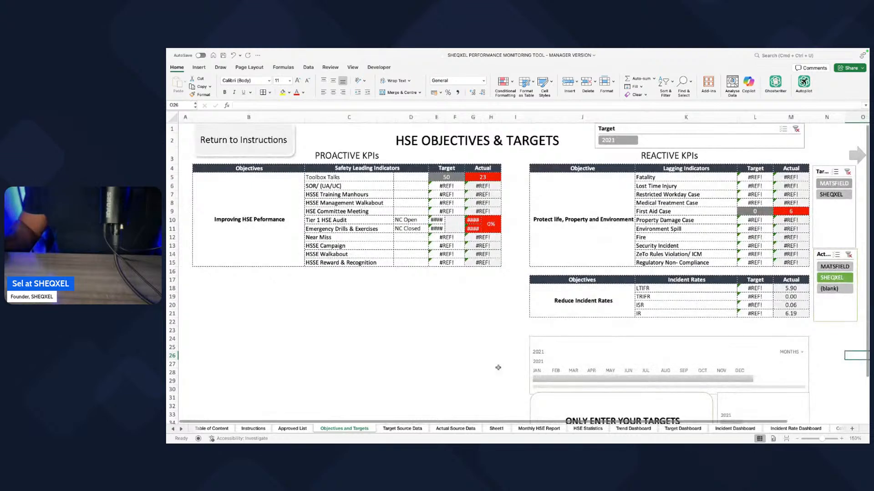
{"action": "left_click_drag", "start_coordinate": [411, 211], "coordinate": [415, 243]}
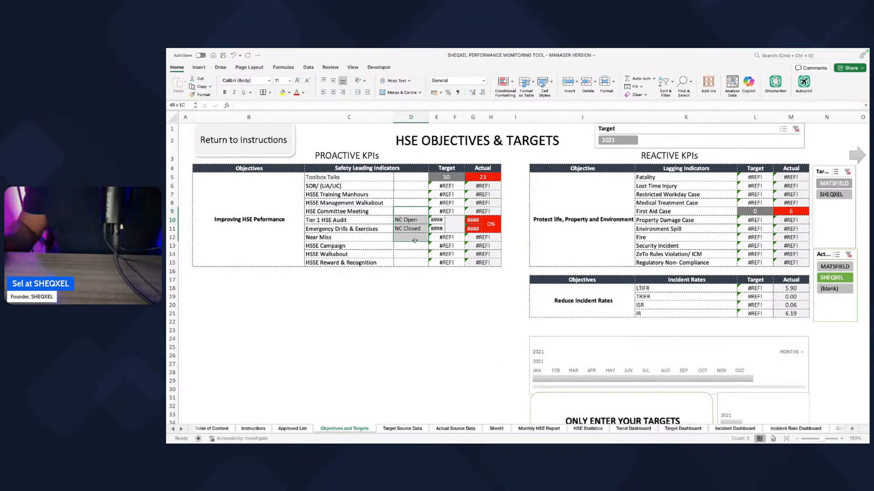
{"action": "left_click_drag", "start_coordinate": [445, 204], "coordinate": [451, 253]}
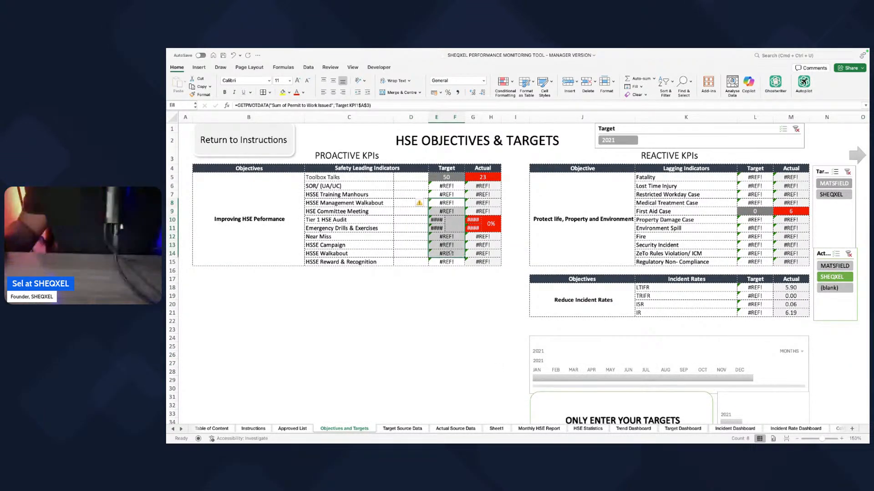
{"action": "left_click", "coordinate": [517, 197]}
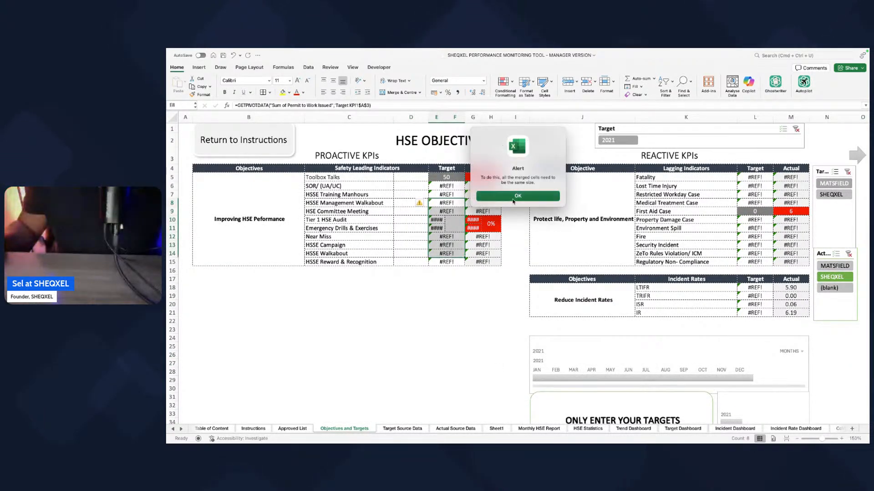
{"action": "left_click", "coordinate": [437, 228]}
{"action": "left_click_drag", "start_coordinate": [436, 220], "coordinate": [451, 219]}
{"action": "left_click", "coordinate": [399, 93]}
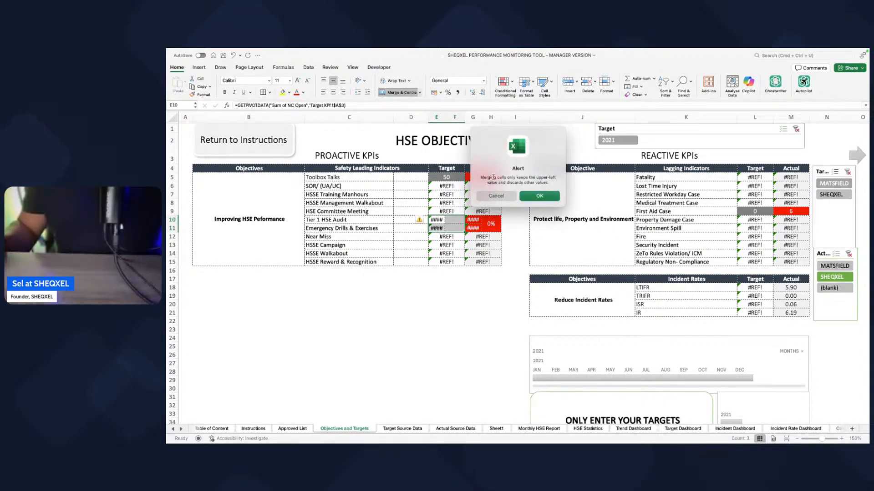
{"action": "left_click", "coordinate": [496, 196]}
Step: Merge and centre the split target cells separately for Tier 1 HSE Audit and Emergency Drills & Exercises
{"action": "left_click", "coordinate": [443, 220]}
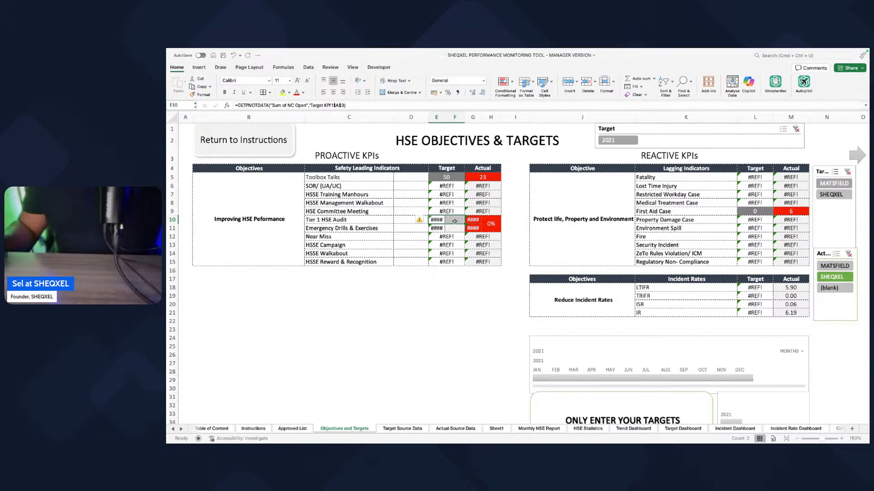
{"action": "left_click_drag", "start_coordinate": [445, 212], "coordinate": [447, 238]}
{"action": "key", "text": "super+d"}
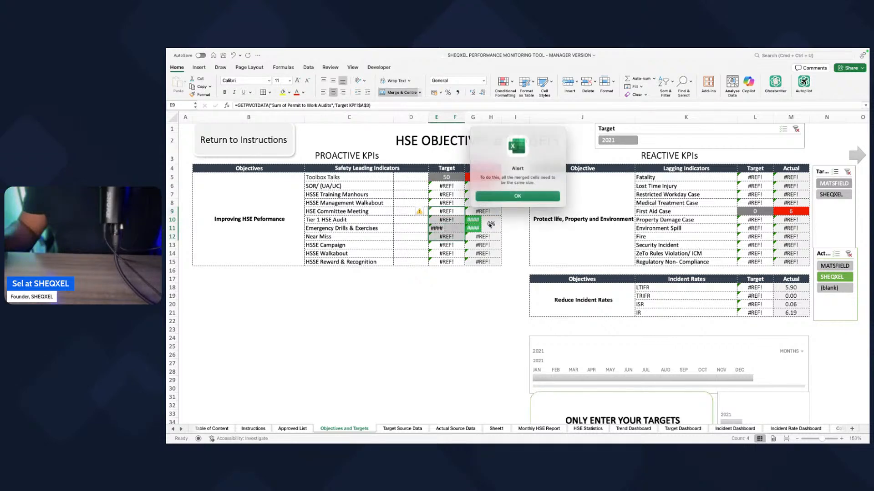
{"action": "key", "text": "Return"}
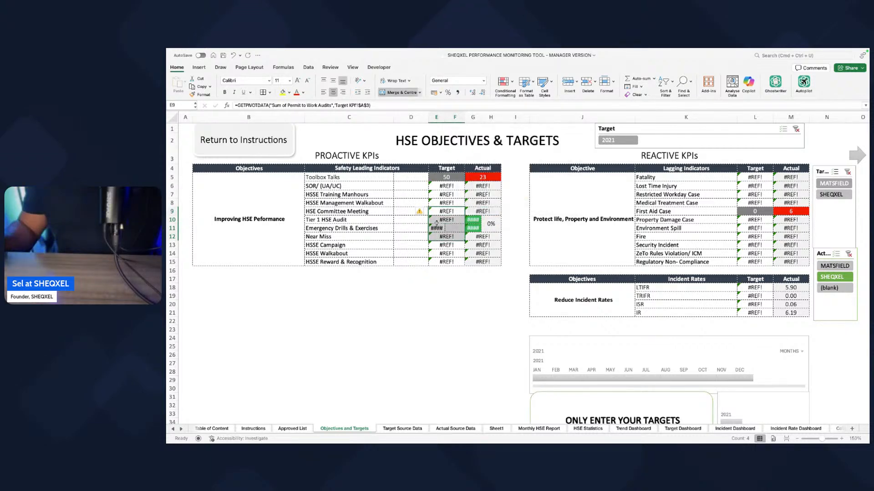
{"action": "left_click", "coordinate": [437, 228]}
{"action": "left_click", "coordinate": [400, 93]}
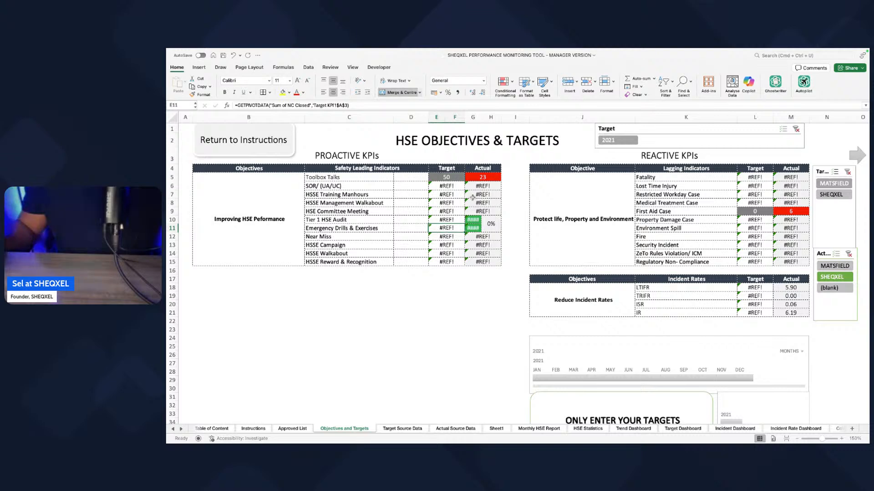
Step: Merge the split actual cells into one cell per row for Tier 1 HSE Audit and Emergency Drills & Exercises, removing the shared percentage cell
{"action": "left_click", "coordinate": [477, 212]}
{"action": "left_click_drag", "start_coordinate": [476, 220], "coordinate": [483, 236]}
{"action": "left_click", "coordinate": [399, 93]}
{"action": "left_click", "coordinate": [483, 245]}
{"action": "left_click", "coordinate": [405, 95]}
{"action": "left_click", "coordinate": [528, 196]}
{"action": "key", "text": "super+d"}
{"action": "left_click", "coordinate": [513, 198]}
{"action": "left_click", "coordinate": [402, 93]}
{"action": "left_click", "coordinate": [471, 364]}
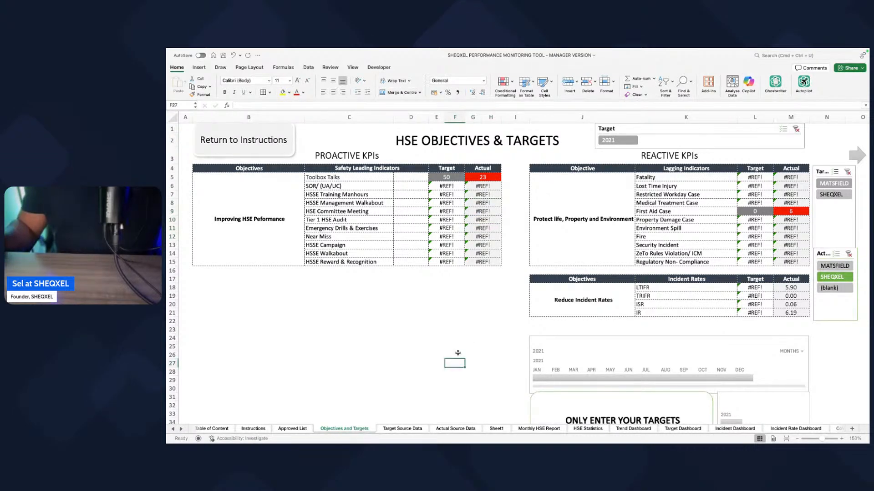
{"action": "left_click", "coordinate": [479, 332]}
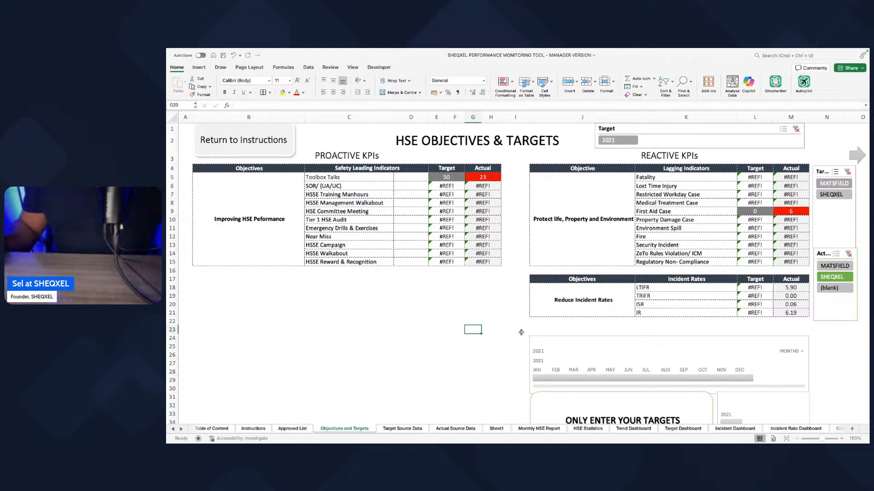
Step: Delete the Environment section from the Monthly HSE Report sheet, including its heading and the three rows of waste, water, fuel and electricity indicators
{"action": "scroll", "coordinate": [520, 332], "scroll_direction": "right", "scroll_amount": 2}
{"action": "scroll", "coordinate": [587, 288], "scroll_direction": "right", "scroll_amount": 2}
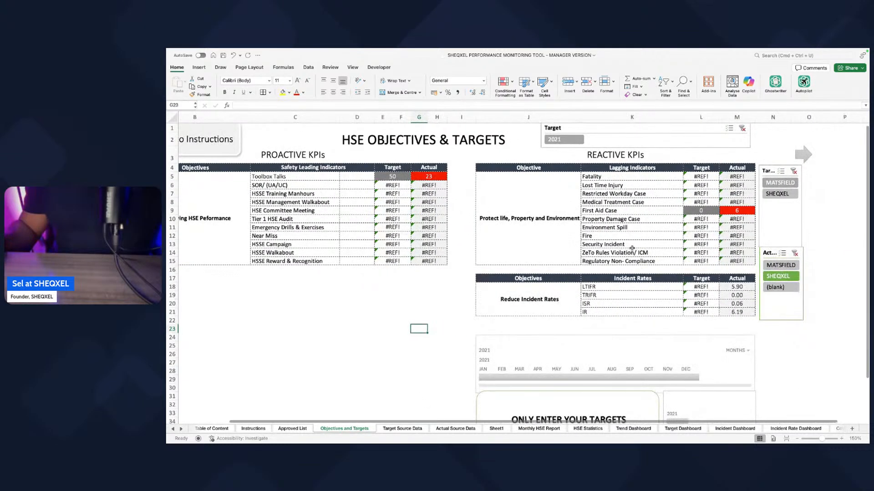
{"action": "left_click", "coordinate": [520, 428]}
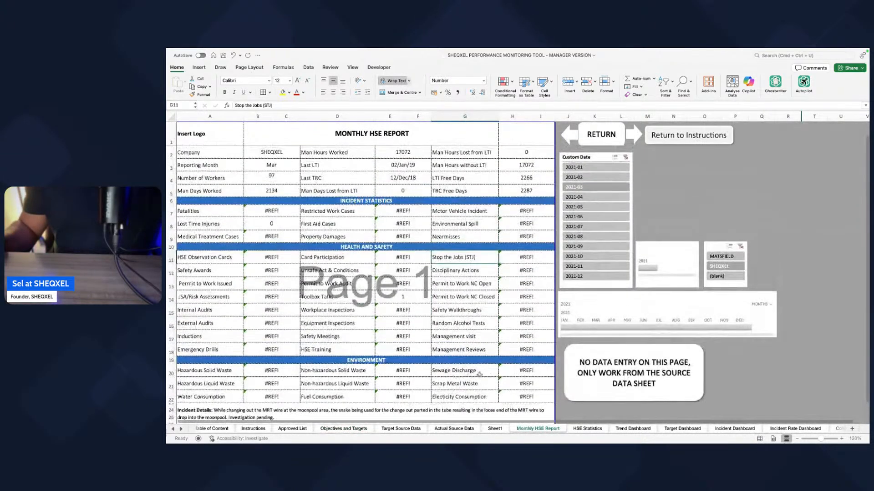
{"action": "scroll", "coordinate": [479, 375], "scroll_direction": "down", "scroll_amount": 1}
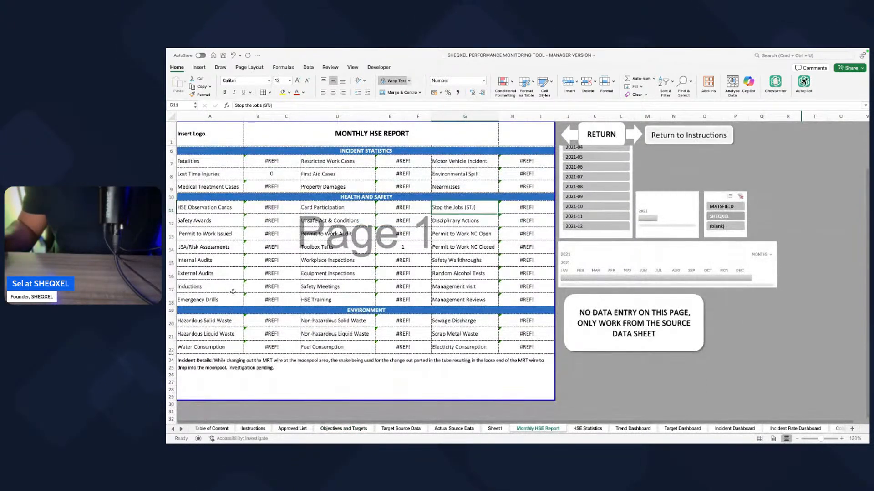
{"action": "left_click", "coordinate": [172, 320]}
{"action": "left_click_drag", "start_coordinate": [172, 310], "coordinate": [186, 362]}
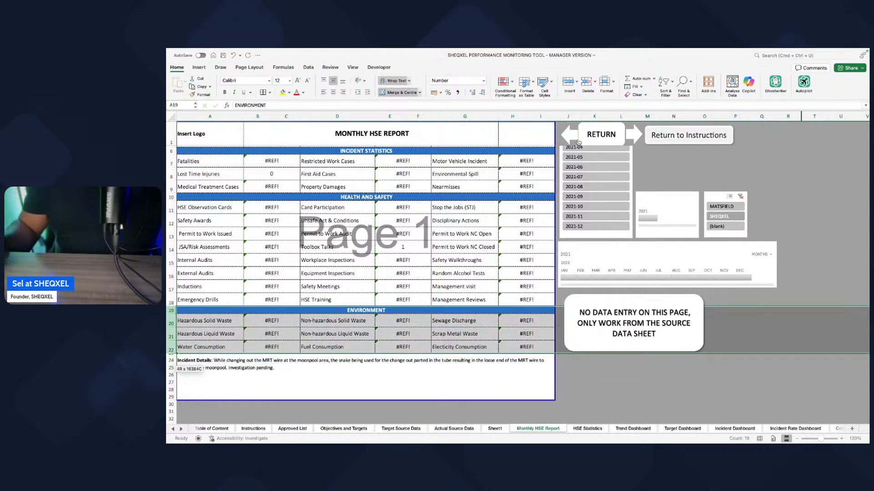
{"action": "left_click", "coordinate": [588, 87]}
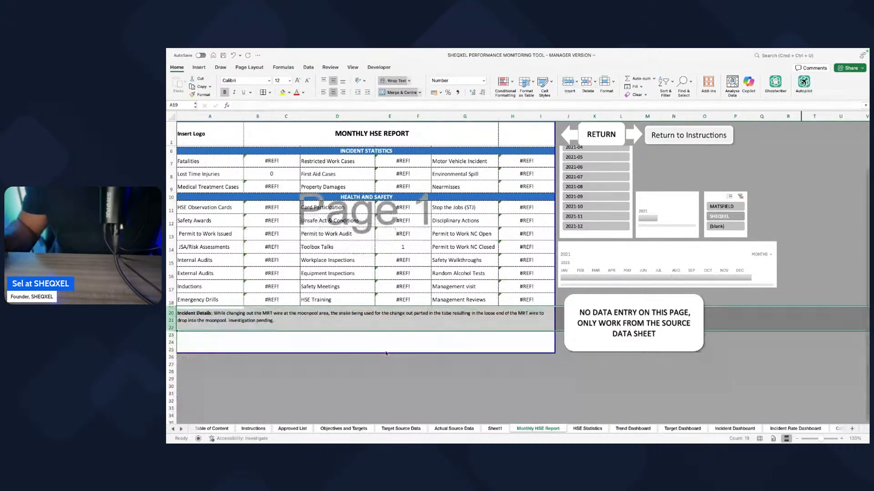
{"action": "left_click", "coordinate": [611, 303]}
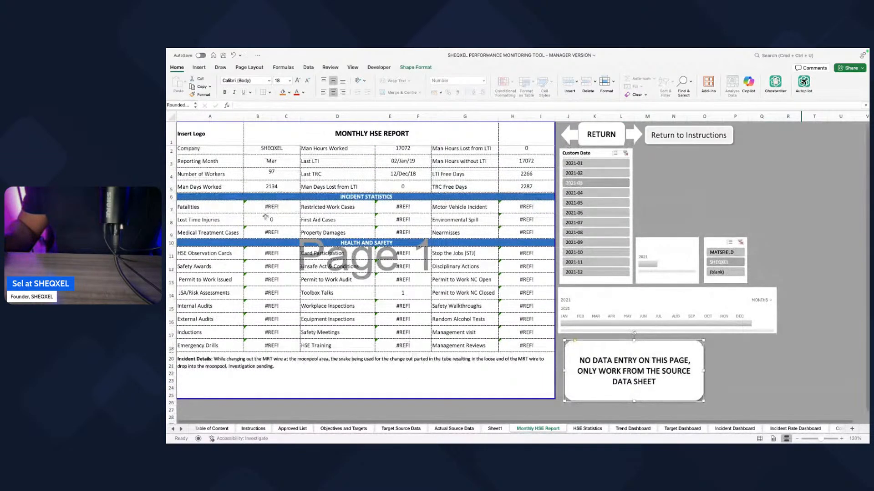
Step: Replace the first column of incident statistics labels in Monthly HSE Report with Fatality, Lost Time Injury and Restricted Workday Case copied from Sheet1
{"action": "left_click", "coordinate": [494, 430]}
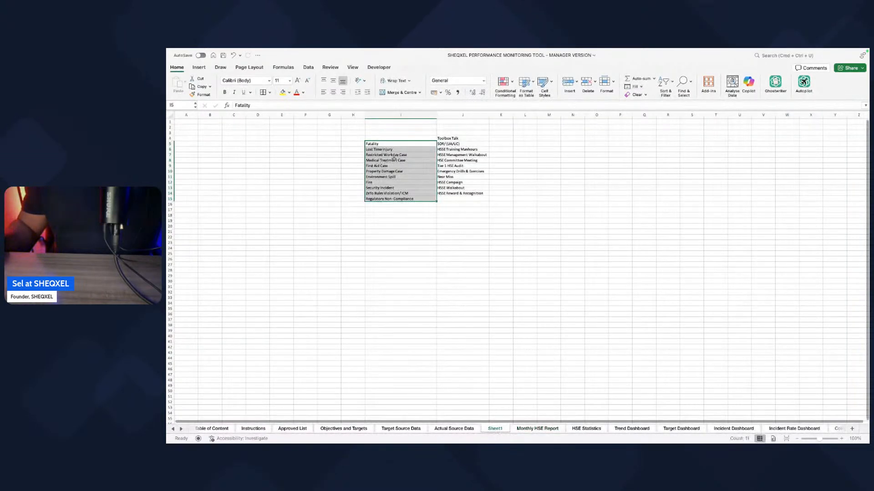
{"action": "left_click_drag", "start_coordinate": [379, 145], "coordinate": [382, 149]}
{"action": "key", "text": "ctrl+c"}
{"action": "left_click_drag", "start_coordinate": [423, 188], "coordinate": [422, 193]}
{"action": "left_click_drag", "start_coordinate": [375, 145], "coordinate": [377, 156]}
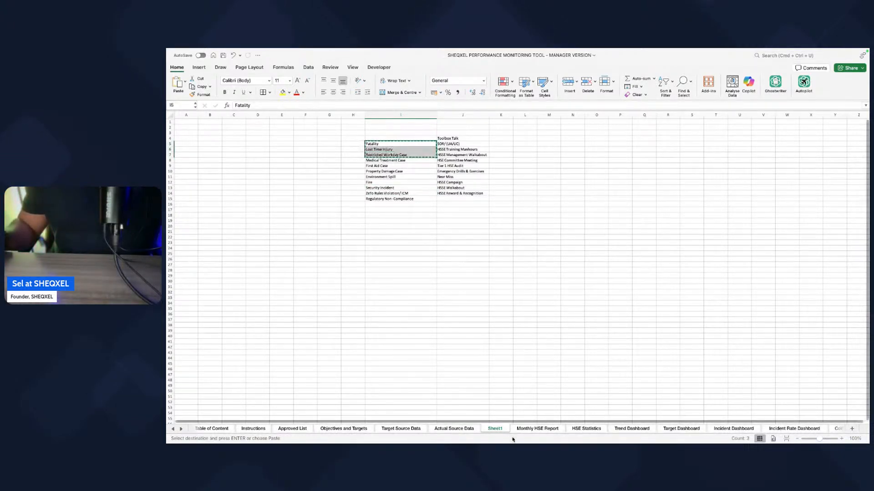
{"action": "left_click", "coordinate": [536, 429]}
{"action": "left_click", "coordinate": [218, 208]}
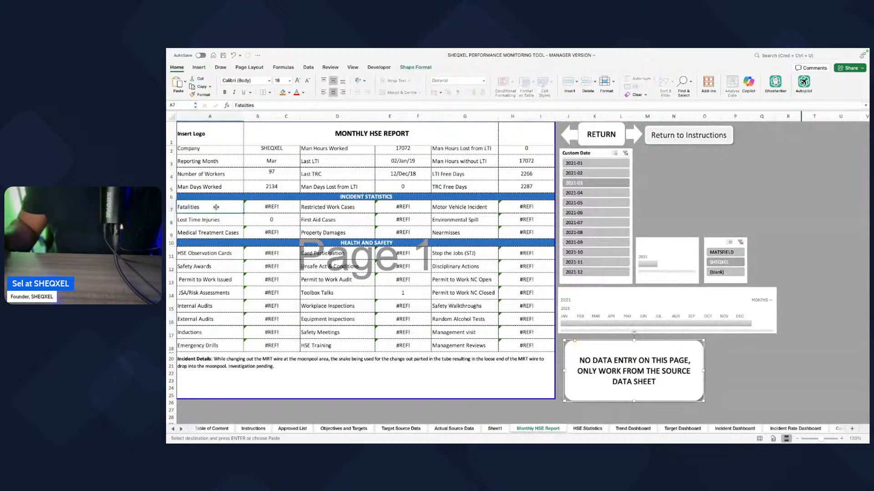
{"action": "right_click", "coordinate": [217, 208]}
{"action": "left_click", "coordinate": [228, 229]}
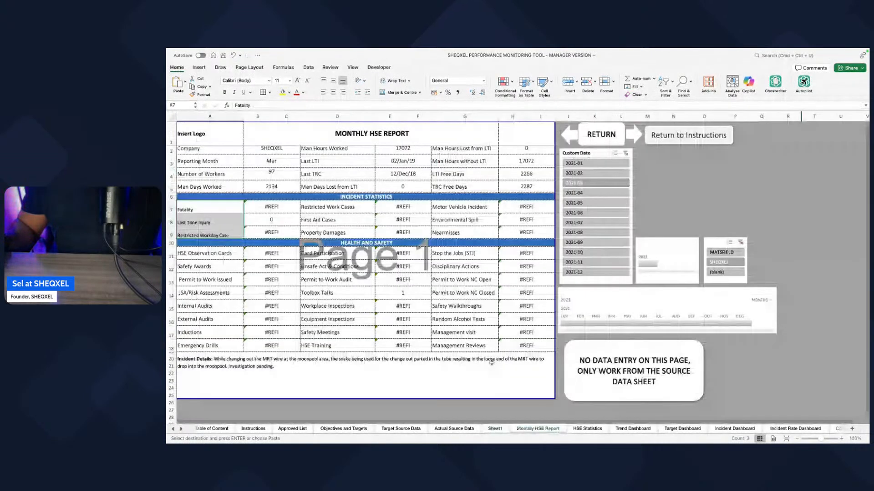
Step: Replace the other incident statistics labels with Medical Treatment Case, First Aid Case, Property Damage Case, Environment Spill, Fire and Security Incident from Sheet1
{"action": "right_click", "coordinate": [324, 210]}
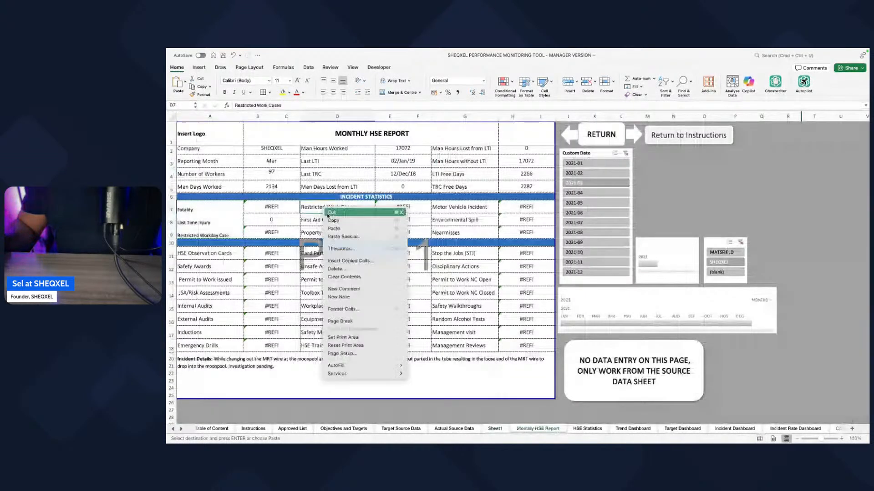
{"action": "left_click", "coordinate": [337, 229]}
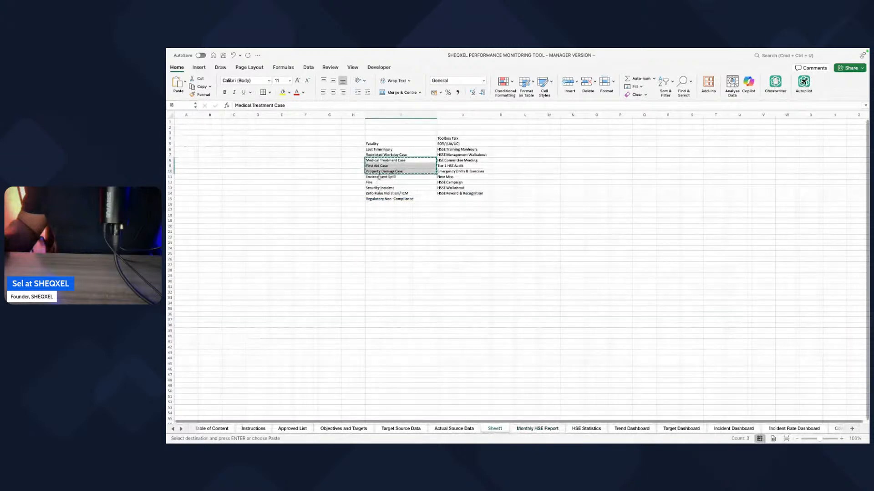
{"action": "left_click_drag", "start_coordinate": [379, 176], "coordinate": [378, 187]}
{"action": "key", "text": "super+c"}
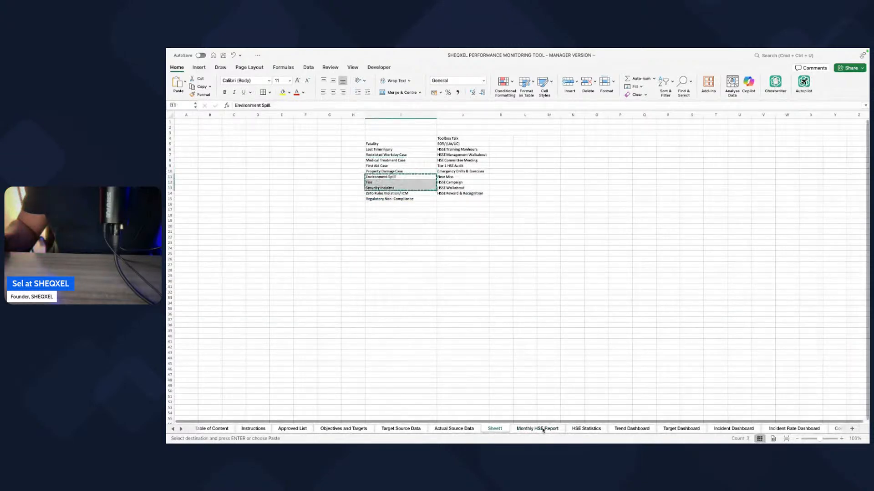
{"action": "left_click", "coordinate": [542, 428]}
{"action": "right_click", "coordinate": [404, 209]}
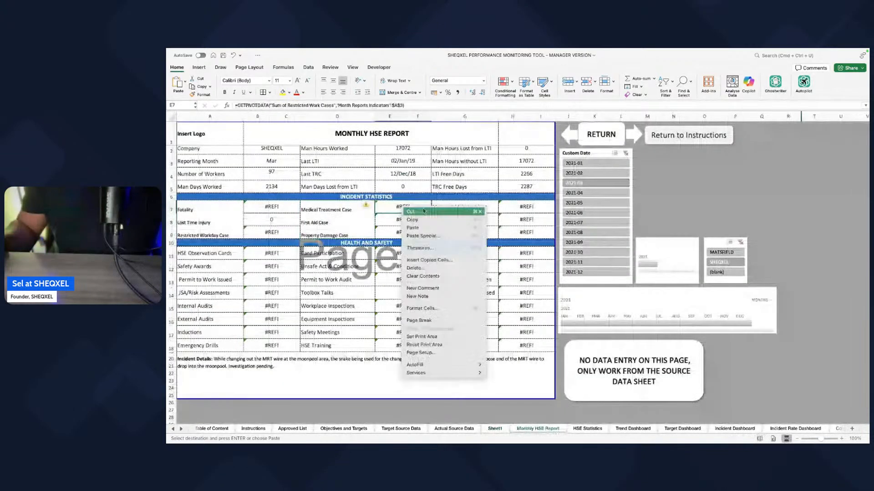
{"action": "right_click", "coordinate": [445, 207]}
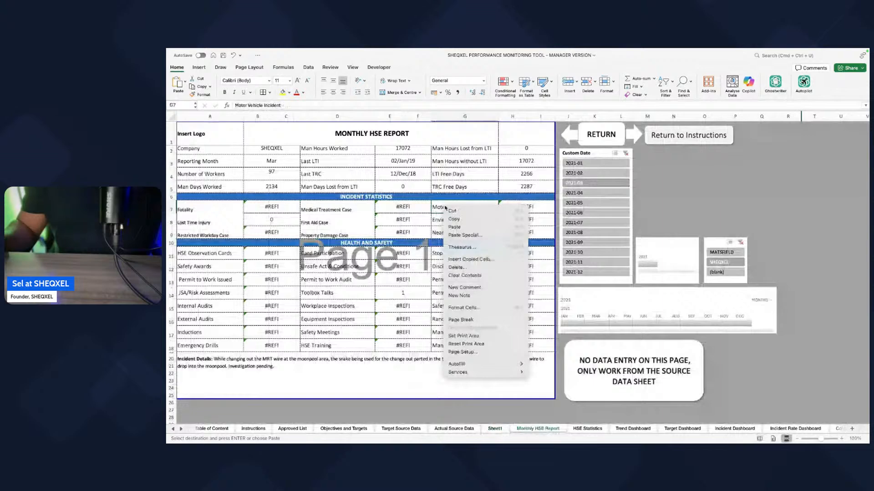
{"action": "left_click", "coordinate": [454, 228]}
{"action": "left_click", "coordinate": [430, 282]}
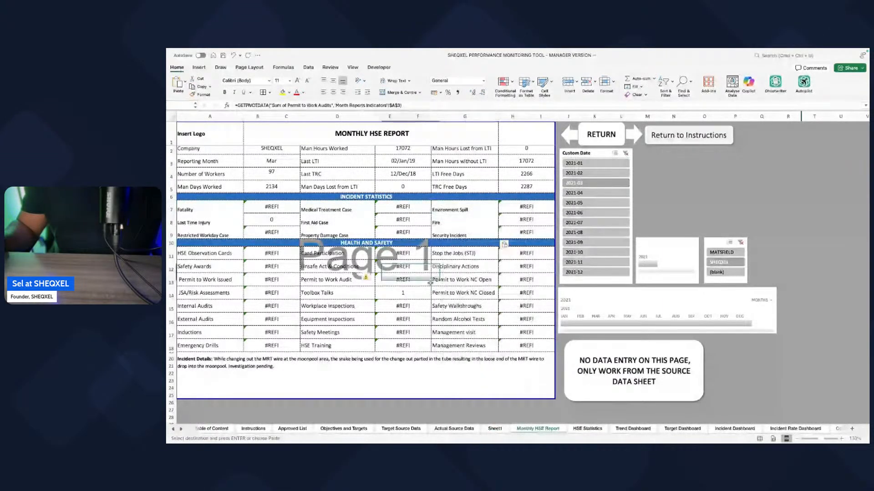
Step: Insert a blank row above the Health and Safety heading in the Monthly HSE Report
{"action": "left_click", "coordinate": [172, 243]}
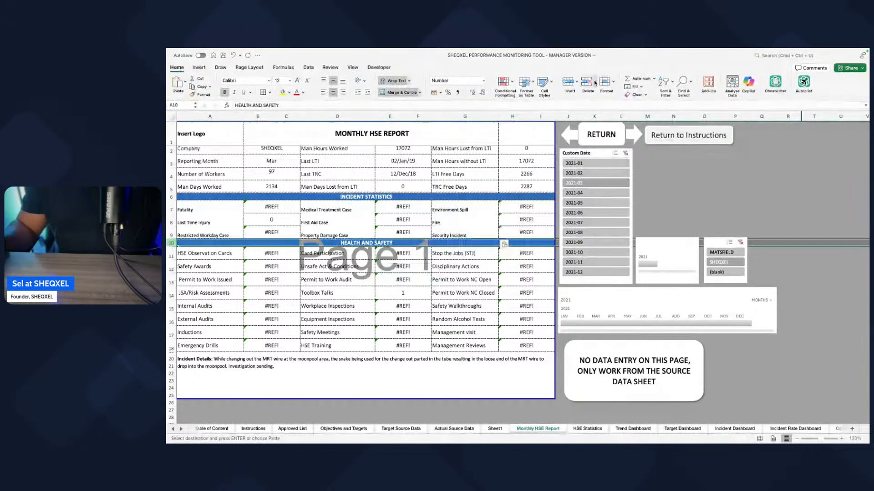
{"action": "left_click", "coordinate": [569, 83]}
{"action": "left_click", "coordinate": [402, 305]}
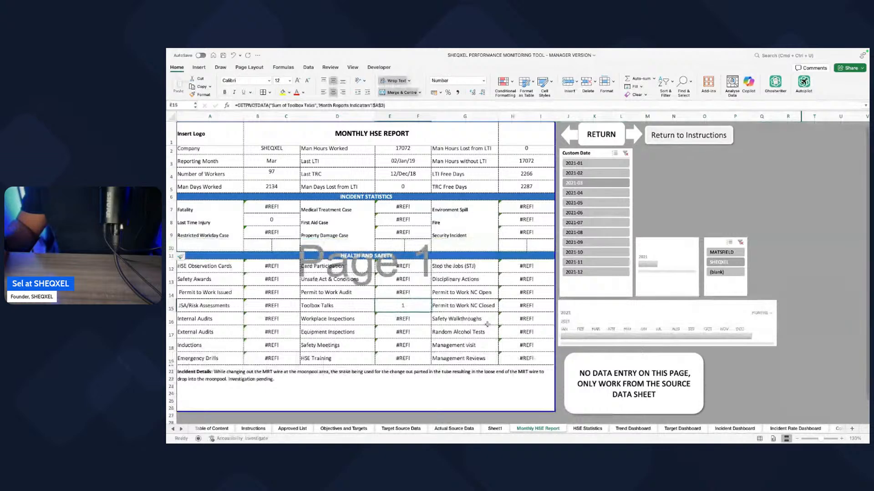
Step: Add ZeTo Rules Violation/ ICM and Regulatory Non- Compliance from Sheet1 as labels in the blank incident statistics row of Monthly HSE Report
{"action": "left_click", "coordinate": [495, 428]}
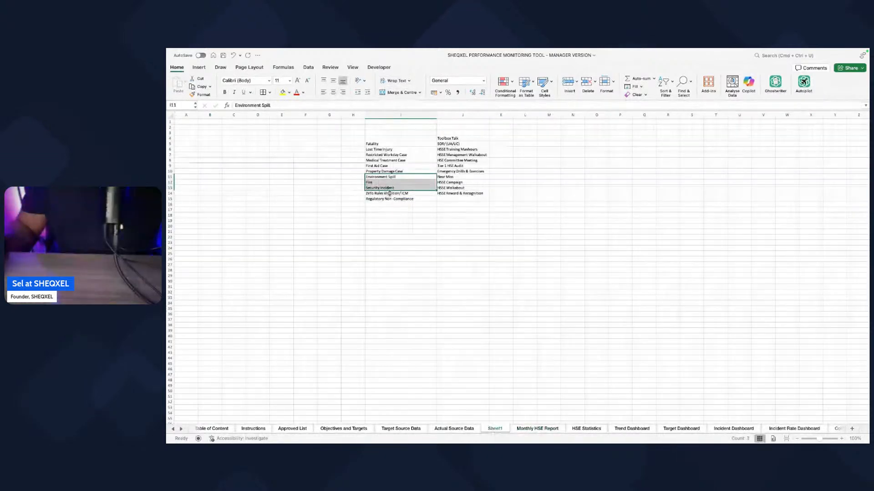
{"action": "key", "text": "super+c"}
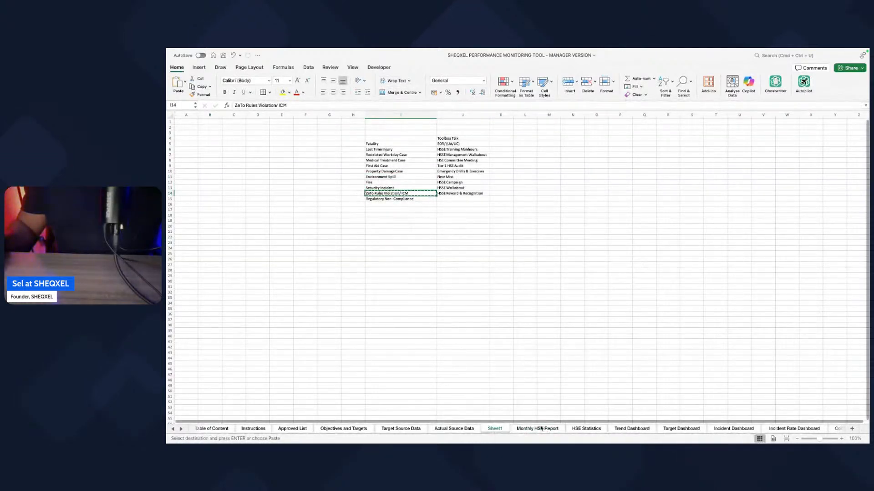
{"action": "left_click", "coordinate": [538, 428]}
{"action": "left_click", "coordinate": [209, 248]}
{"action": "key", "text": "super+v"}
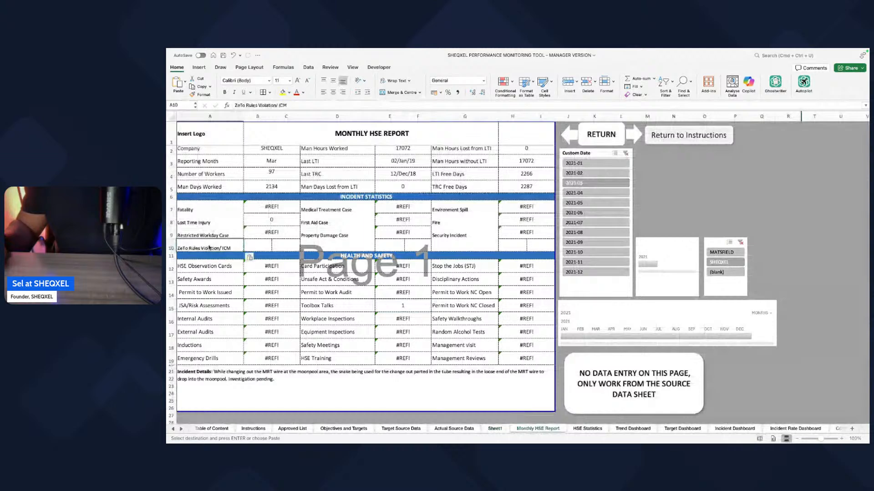
{"action": "left_click", "coordinate": [495, 428]}
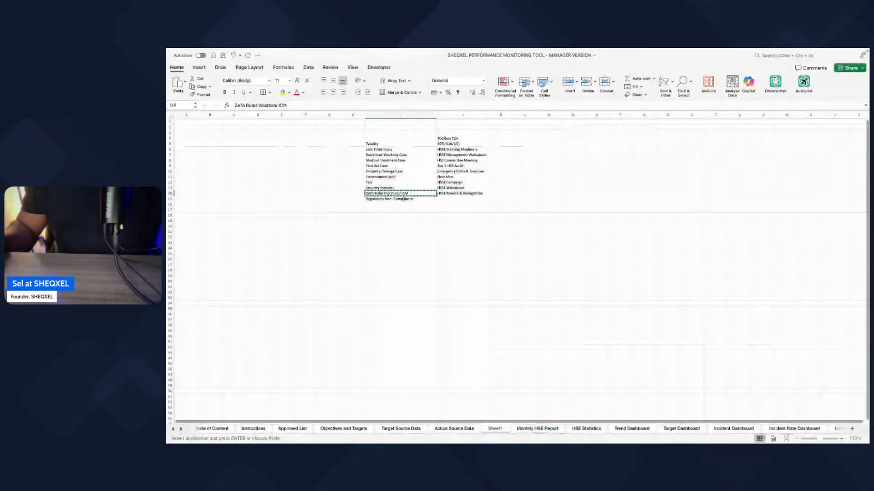
{"action": "left_click", "coordinate": [538, 427]}
{"action": "left_click", "coordinate": [336, 247]}
{"action": "key", "text": "super+v"}
Step: Apply the HSE Observation Cards label formatting to all three label columns of the Incident Statistics section with Format Painter
{"action": "left_click", "coordinate": [332, 309]}
{"action": "left_click", "coordinate": [217, 268]}
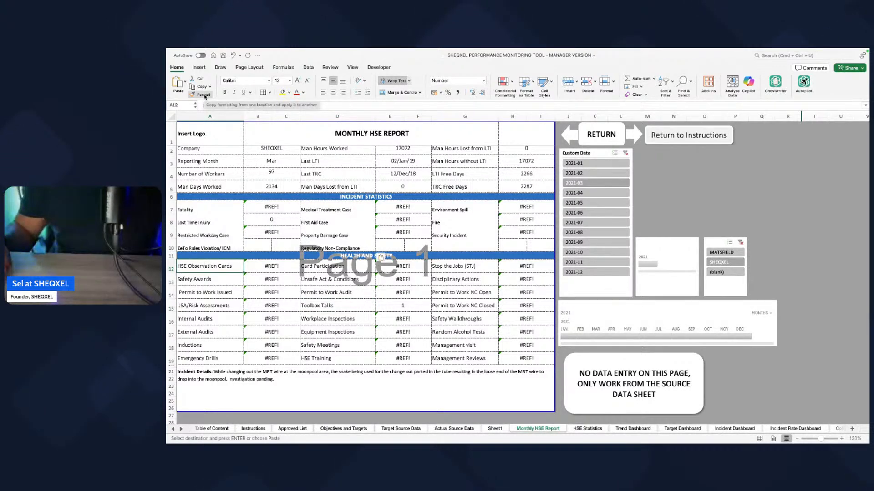
{"action": "left_click", "coordinate": [204, 96]}
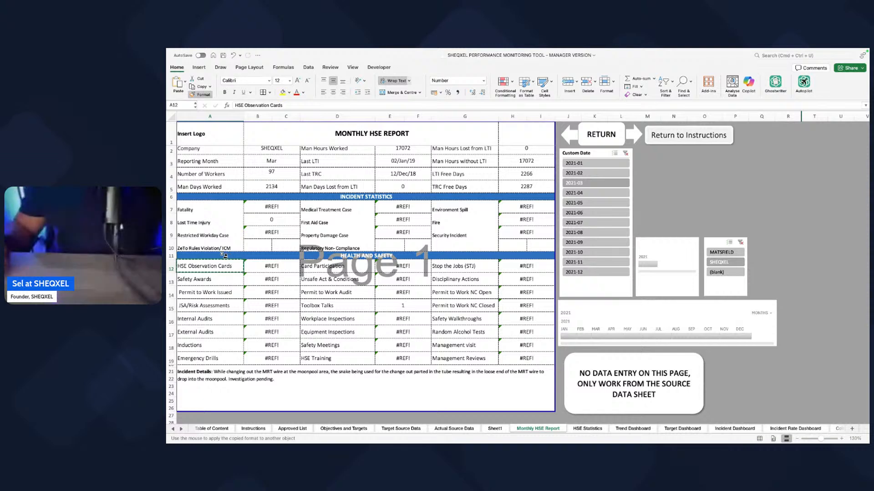
{"action": "left_click", "coordinate": [195, 203]}
{"action": "left_click_drag", "start_coordinate": [195, 203], "coordinate": [196, 246]}
{"action": "left_click_drag", "start_coordinate": [322, 208], "coordinate": [325, 246]}
{"action": "left_click_drag", "start_coordinate": [455, 208], "coordinate": [457, 245]}
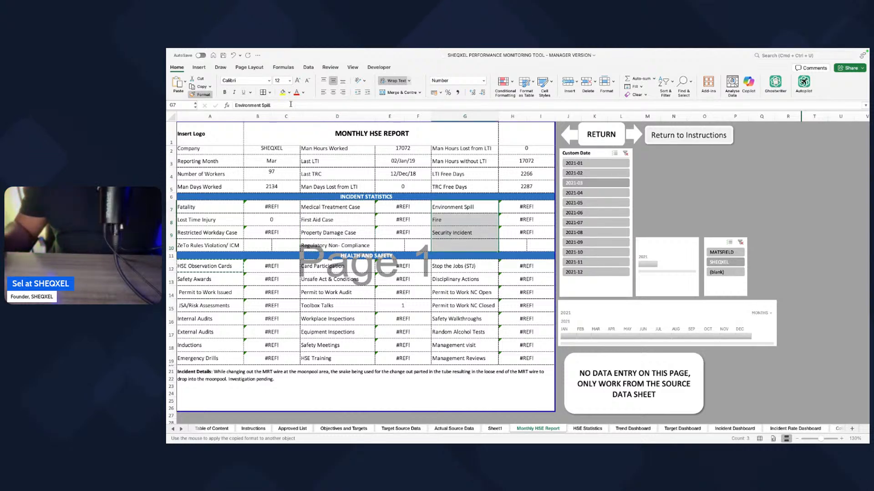
{"action": "left_click", "coordinate": [201, 95]}
Step: Merge and centre the three pairs of value cells, B10:C10, E10:F10 and H10:I10, in the new incident statistics row
{"action": "left_click", "coordinate": [268, 220]}
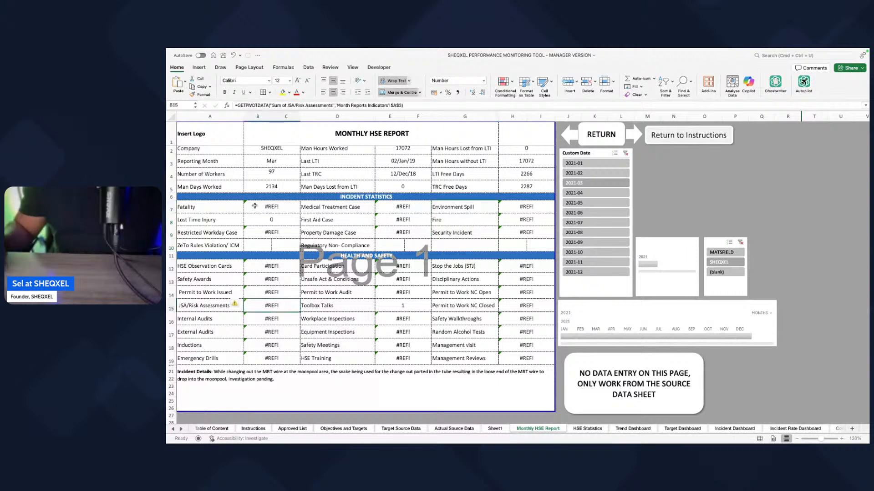
{"action": "left_click_drag", "start_coordinate": [269, 245], "coordinate": [287, 246]}
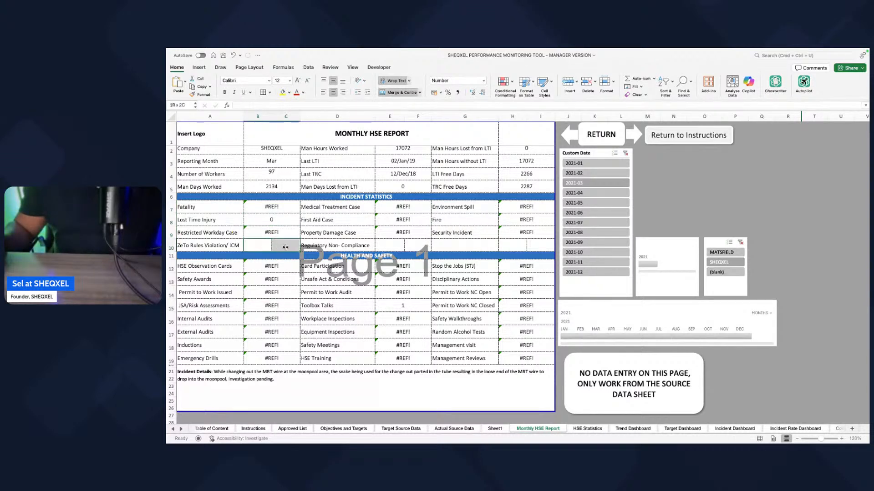
{"action": "left_click", "coordinate": [391, 93]}
{"action": "left_click_drag", "start_coordinate": [397, 245], "coordinate": [417, 246]}
{"action": "left_click", "coordinate": [401, 92]}
{"action": "left_click_drag", "start_coordinate": [508, 245], "coordinate": [537, 246]}
{"action": "left_click", "coordinate": [402, 93]}
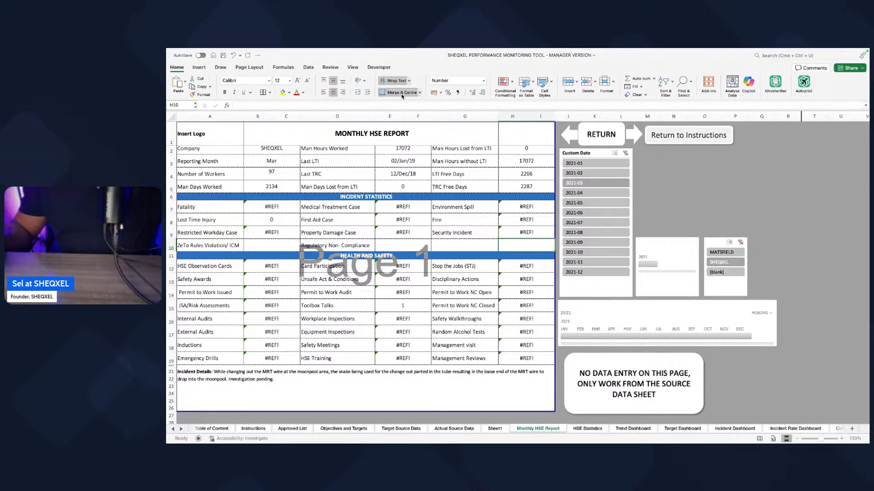
{"action": "left_click", "coordinate": [385, 314]}
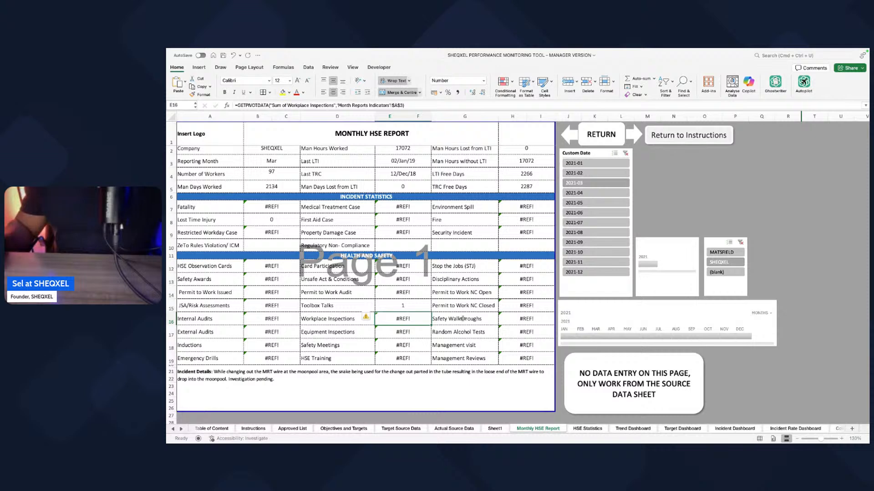
{"action": "left_click", "coordinate": [495, 429]}
{"action": "left_click_drag", "start_coordinate": [448, 139], "coordinate": [459, 194]}
{"action": "key", "text": "super+c"}
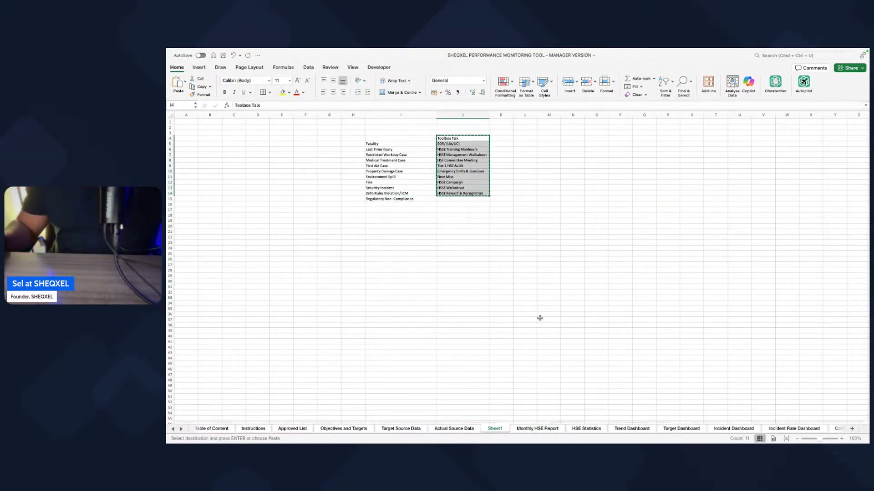
{"action": "left_click", "coordinate": [455, 428]}
{"action": "left_click", "coordinate": [540, 429]}
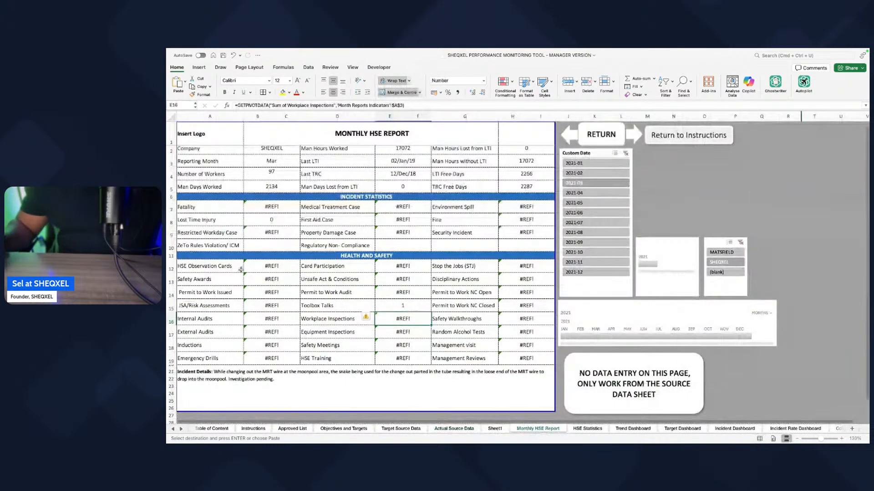
Step: Delete the last four Health and Safety rows, from Internal Audits to Emergency Drills, in the Monthly HSE Report
{"action": "left_click", "coordinate": [213, 267]}
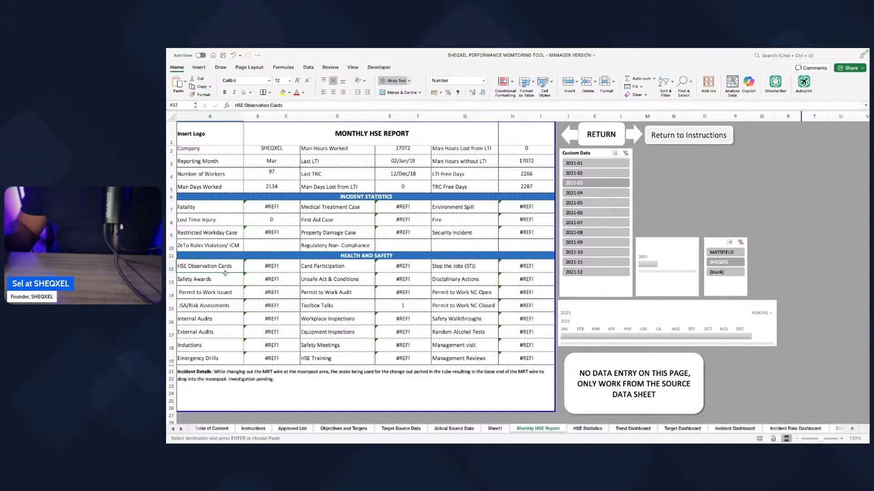
{"action": "left_click_drag", "start_coordinate": [225, 271], "coordinate": [229, 306]}
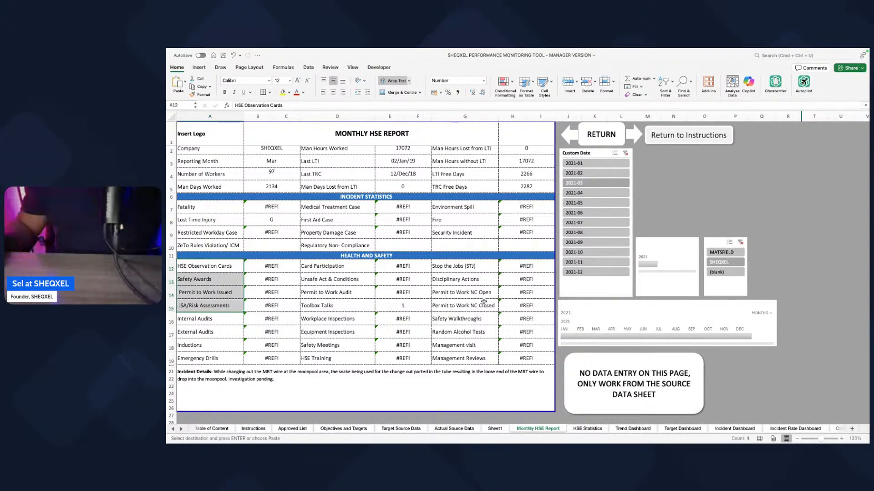
{"action": "left_click_drag", "start_coordinate": [171, 321], "coordinate": [181, 360]}
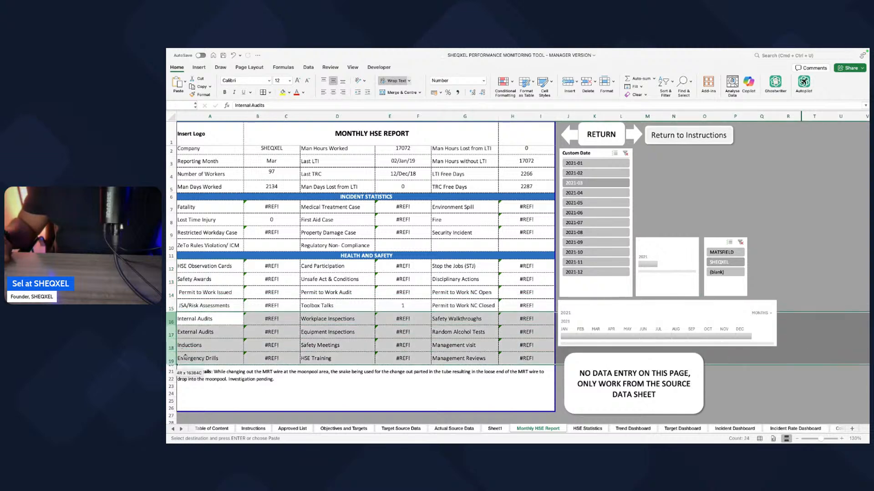
{"action": "left_click", "coordinate": [584, 82]}
{"action": "left_click", "coordinate": [418, 363]}
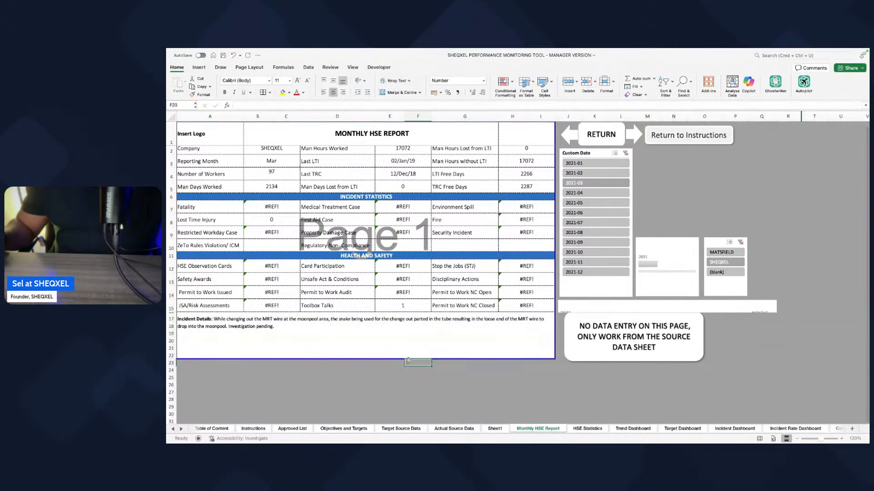
Step: Replace the first column of Health and Safety labels with Toolbox Talk, SOR/ (UA/UC), HSSE Training Manhours and HSSE Management Walkabout from Sheet1
{"action": "left_click", "coordinate": [495, 429]}
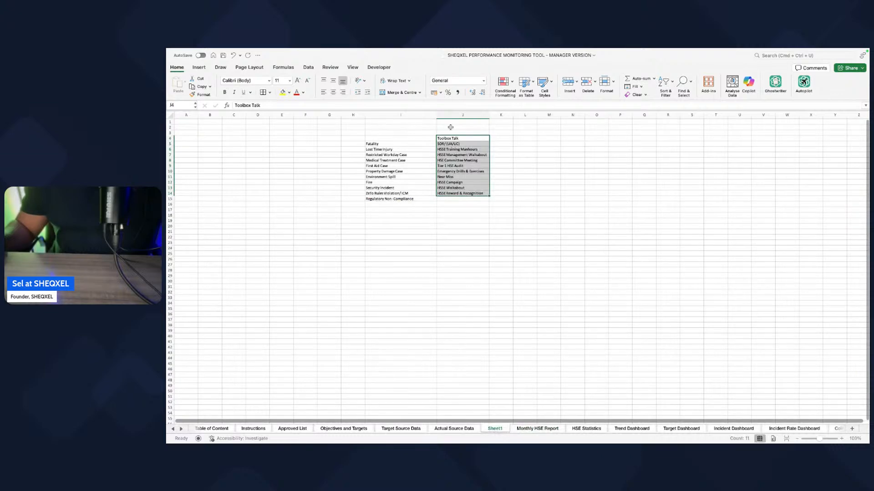
{"action": "left_click_drag", "start_coordinate": [448, 135], "coordinate": [447, 154]}
{"action": "key", "text": "super+c"}
{"action": "left_click", "coordinate": [528, 429]}
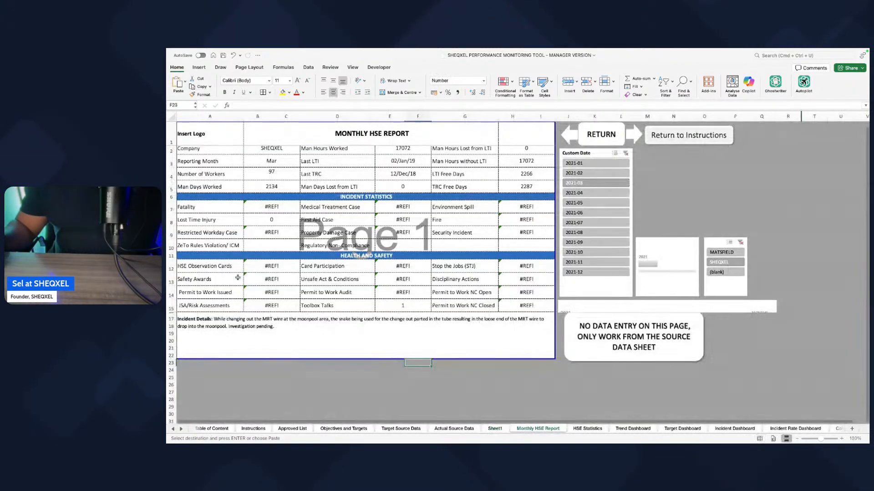
{"action": "right_click", "coordinate": [214, 268]}
{"action": "left_click", "coordinate": [226, 289]}
Step: Replace the second column of Health and Safety labels with HSE Committee Meeting, Tier 1 HSE Audit, Emergency Drills & Exercises and Near Miss from Sheet1
{"action": "left_click", "coordinate": [495, 429]}
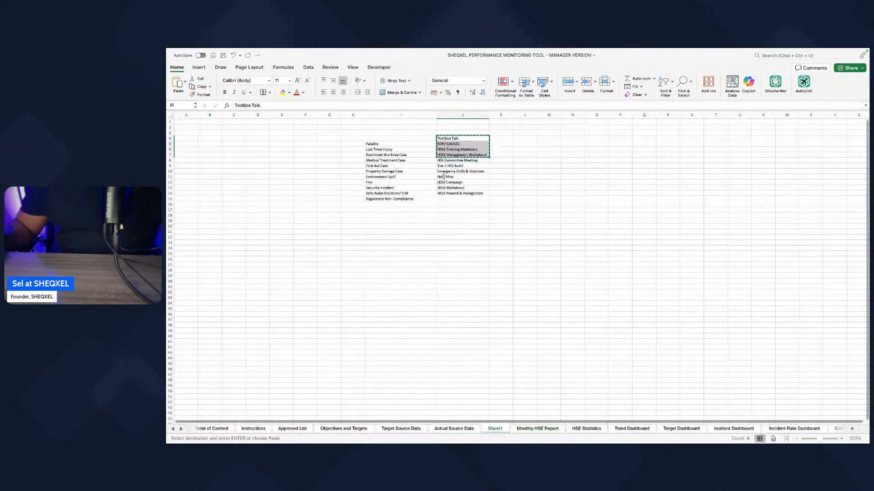
{"action": "left_click_drag", "start_coordinate": [444, 160], "coordinate": [447, 175]}
{"action": "key", "text": "ctrl+c"}
{"action": "left_click", "coordinate": [537, 429]}
{"action": "left_click", "coordinate": [330, 267]}
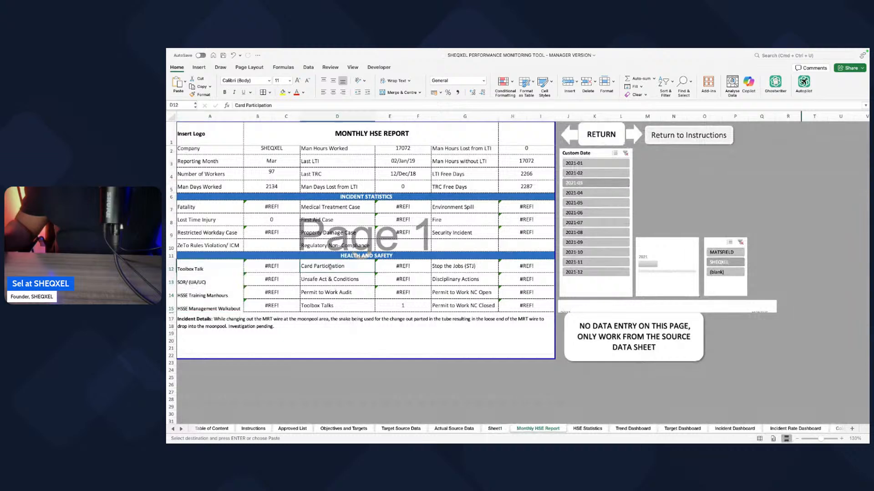
{"action": "right_click", "coordinate": [330, 267]}
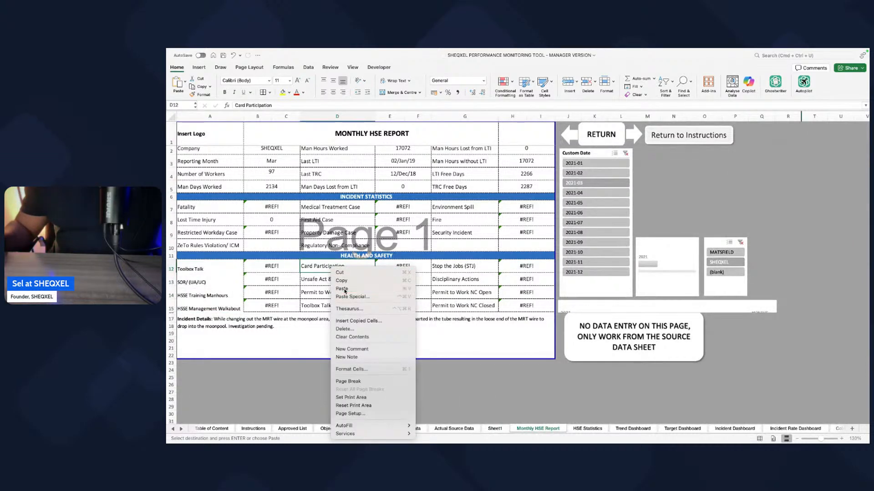
{"action": "left_click", "coordinate": [345, 289]}
Step: Copy the HSSE Campaign, HSSE Walkabout and HSSE Reward & Recognition labels from Sheet1 for the Monthly HSE Report
{"action": "left_click", "coordinate": [495, 429]}
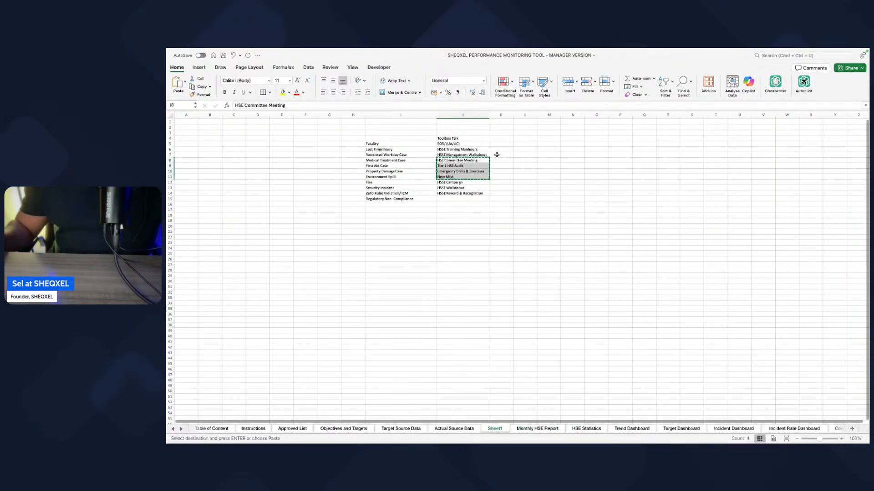
{"action": "left_click_drag", "start_coordinate": [448, 182], "coordinate": [452, 194]}
{"action": "key", "text": "super+c"}
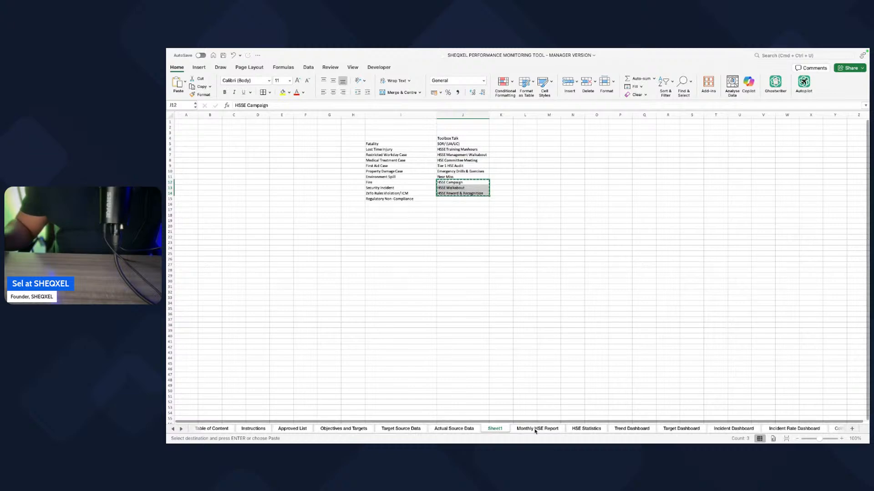
{"action": "left_click", "coordinate": [536, 429]}
{"action": "right_click", "coordinate": [403, 268]}
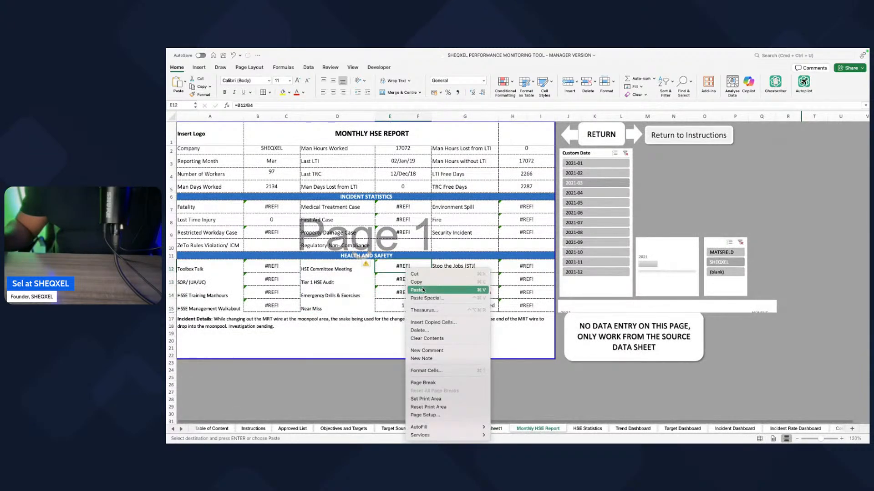
{"action": "left_click", "coordinate": [423, 289]}
{"action": "left_click", "coordinate": [405, 305]}
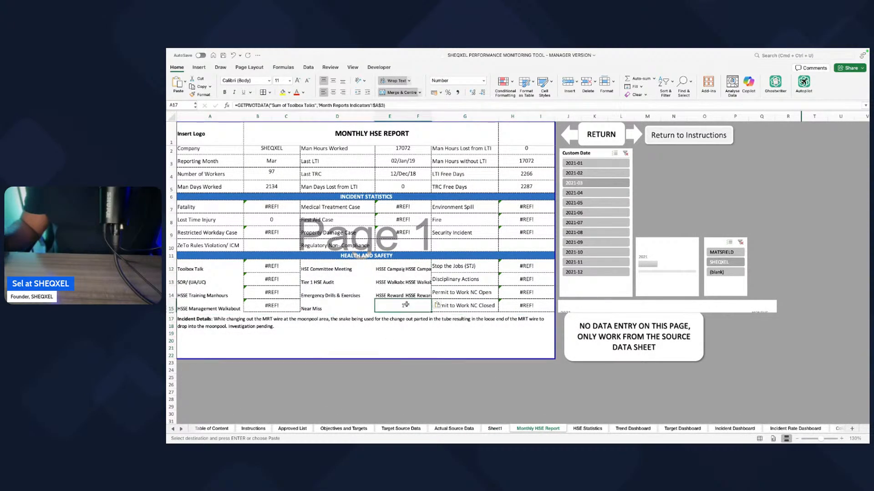
{"action": "key", "text": "super+z"}
Step: Paste the copied labels over the third Health and Safety label column from Stop the Jobs (STJ) and clear the Permit to Work NC Closed label
{"action": "right_click", "coordinate": [447, 266]}
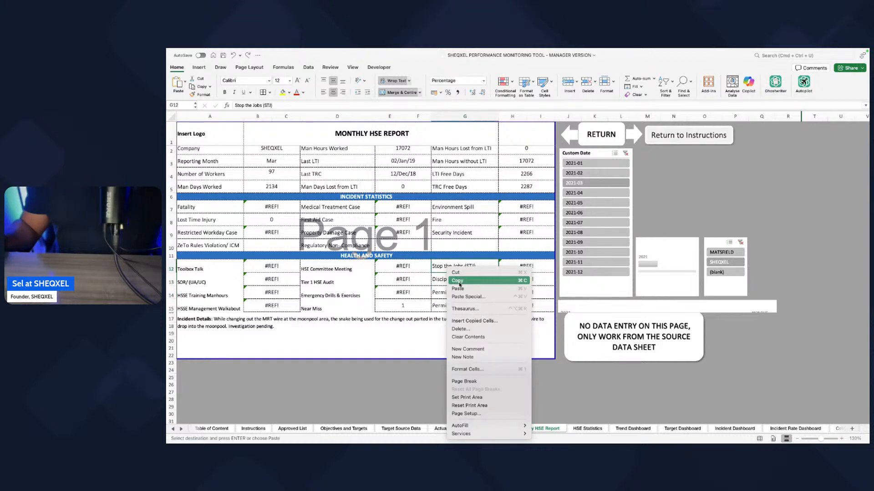
{"action": "left_click", "coordinate": [458, 289]}
{"action": "key", "text": "Delete"}
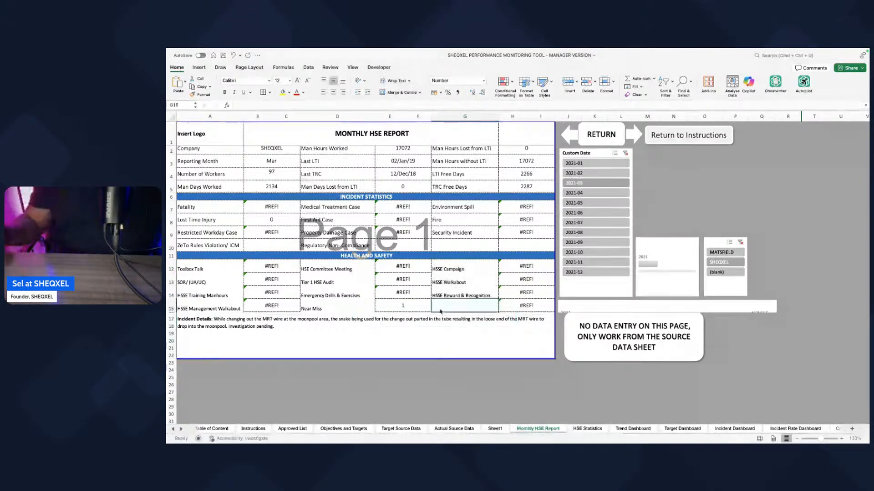
Step: Apply the ZeTo Rules Violation/ ICM label formatting to all three label columns of the Health and Safety section with Format Painter
{"action": "left_click", "coordinate": [231, 245]}
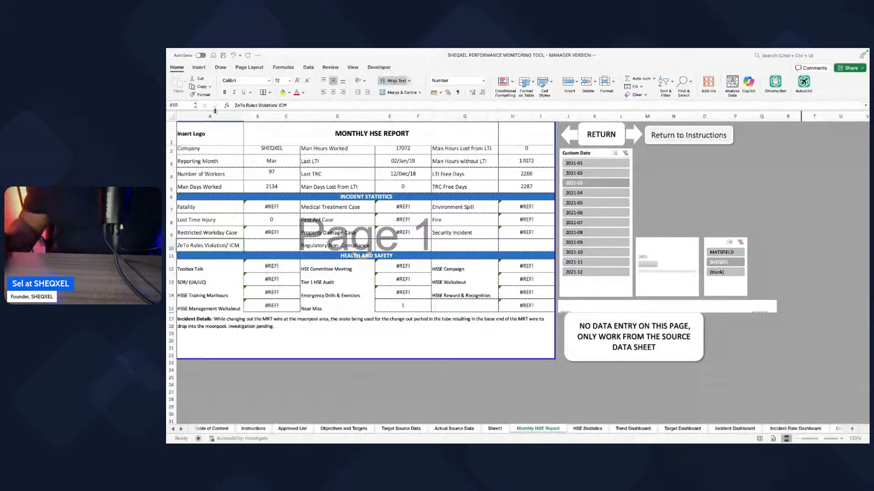
{"action": "left_click", "coordinate": [199, 95]}
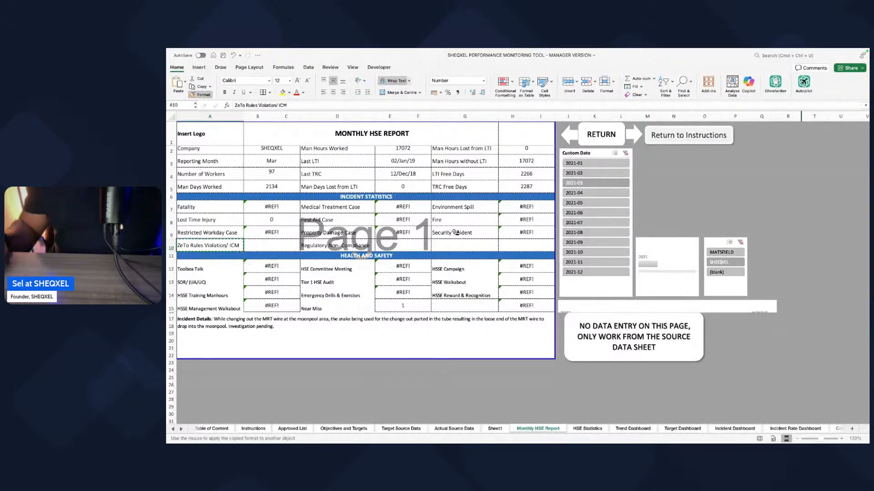
{"action": "left_click_drag", "start_coordinate": [197, 269], "coordinate": [205, 307]}
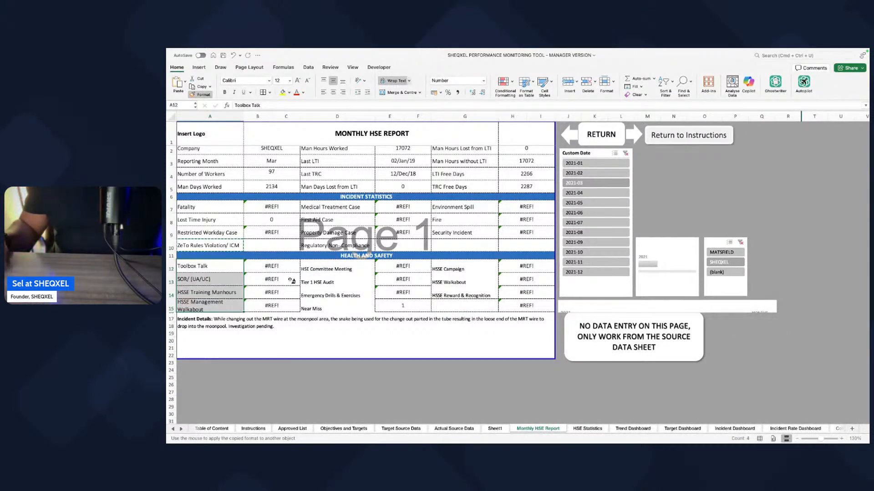
{"action": "left_click_drag", "start_coordinate": [460, 269], "coordinate": [461, 306]}
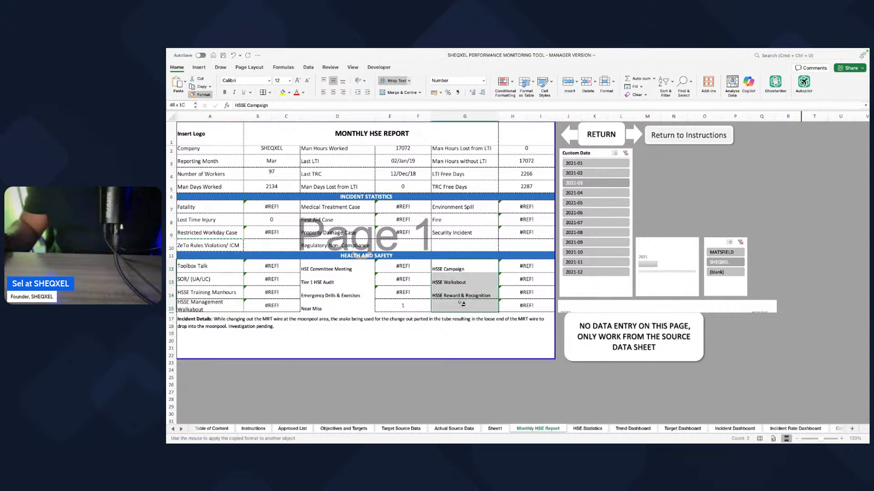
{"action": "mouse_move", "coordinate": [328, 269]}
{"action": "left_mouse_down"}
{"action": "mouse_move", "coordinate": [324, 300]}
{"action": "mouse_move", "coordinate": [358, 300]}
{"action": "left_mouse_up"}
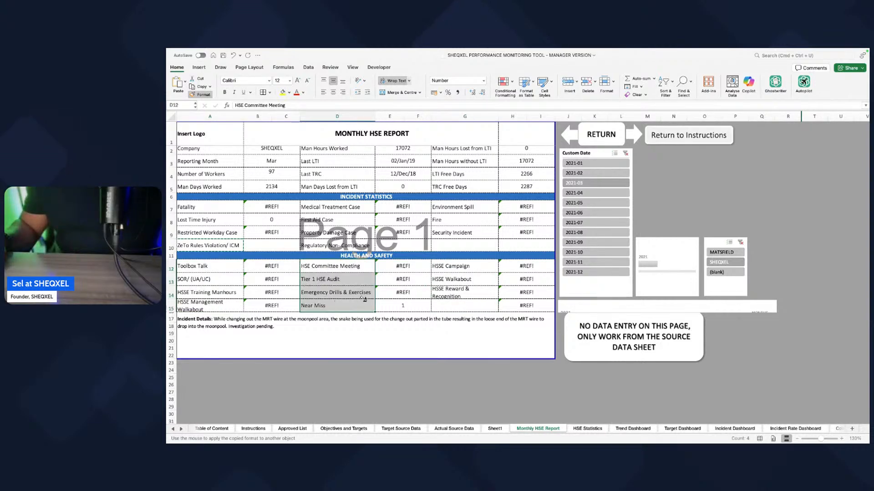
{"action": "left_click", "coordinate": [193, 94]}
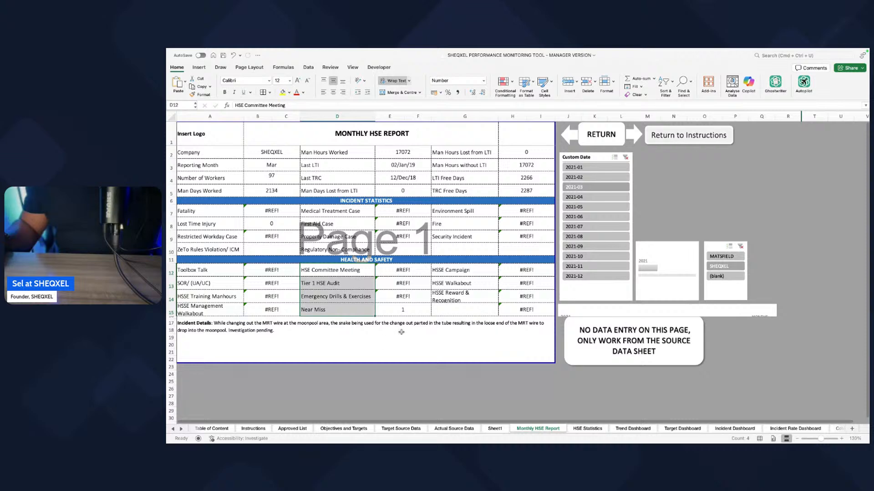
{"action": "left_click_drag", "start_coordinate": [533, 312], "coordinate": [255, 296]}
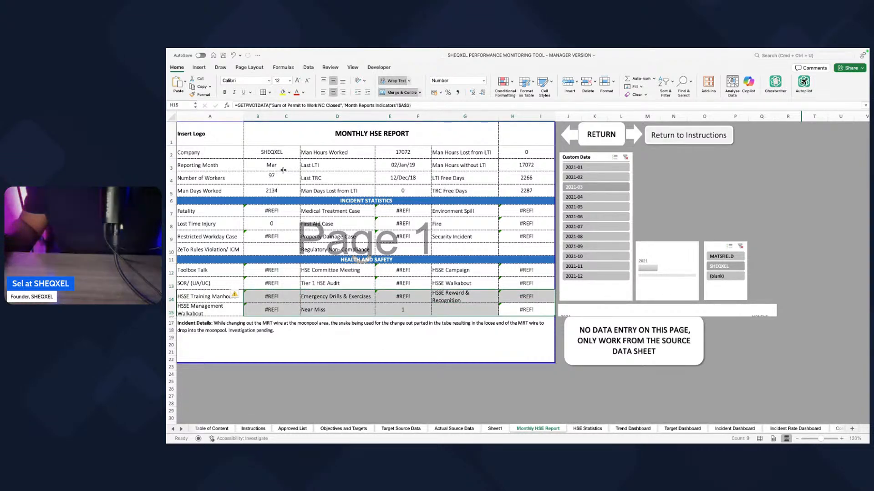
{"action": "left_click", "coordinate": [430, 365]}
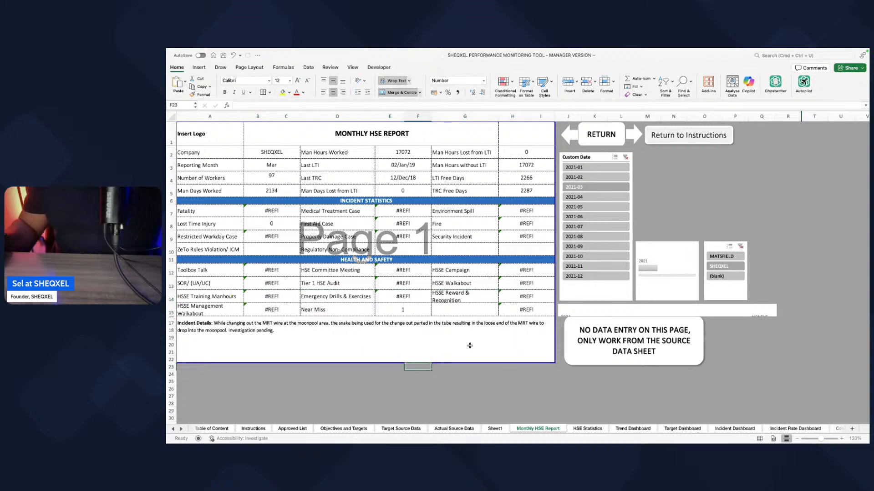
Step: Show the field list of the HSE Statistics PivotTable and enlarge its list of available fields
{"action": "left_click", "coordinate": [588, 429]}
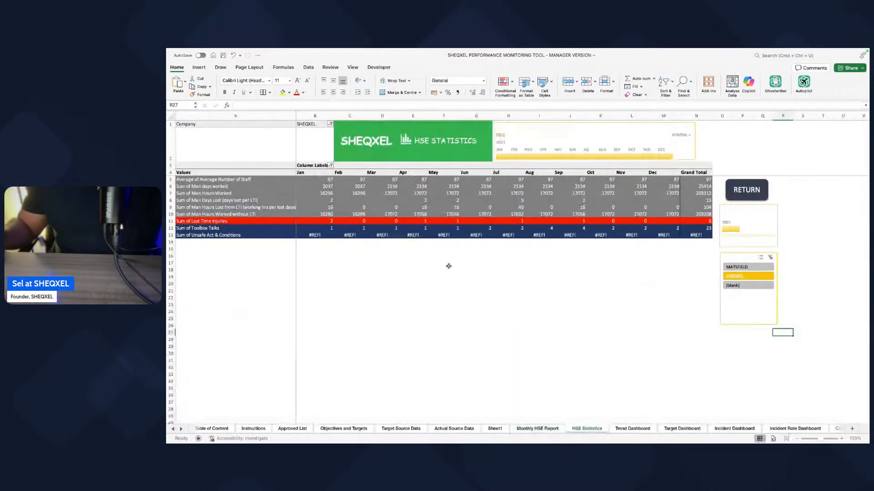
{"action": "left_click", "coordinate": [323, 200]}
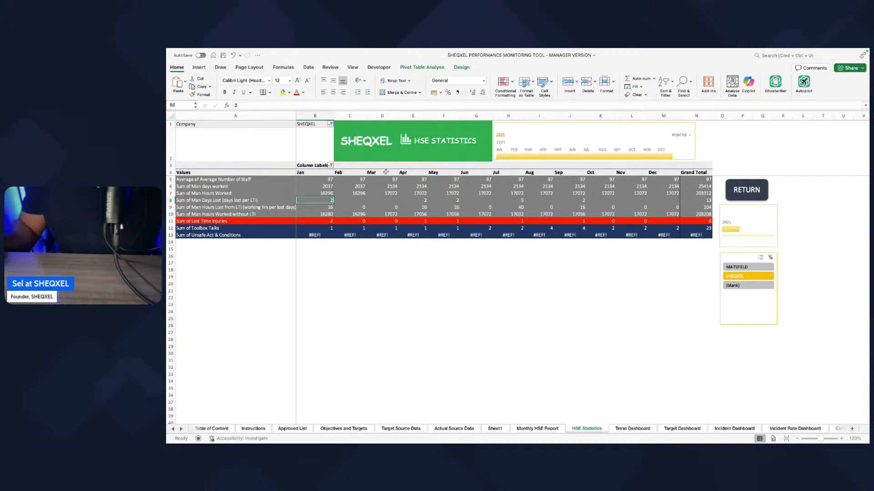
{"action": "left_click", "coordinate": [308, 68]}
{"action": "left_click", "coordinate": [330, 304]}
{"action": "left_click", "coordinate": [260, 204]}
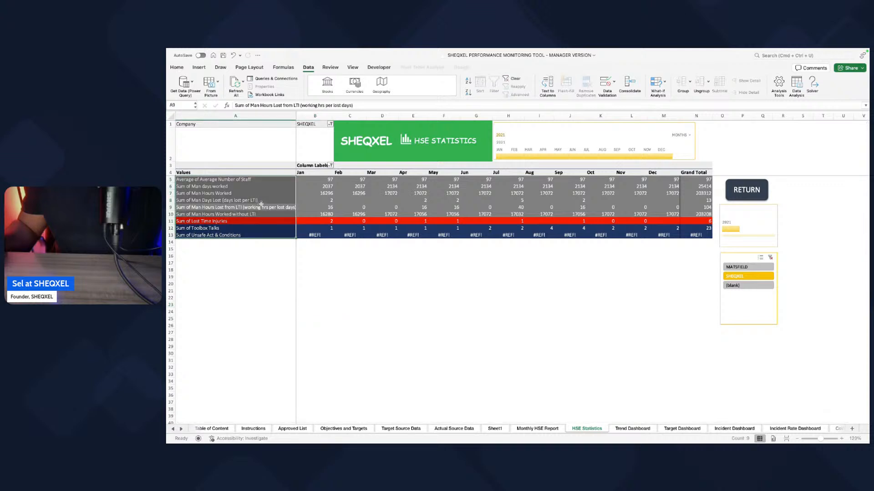
{"action": "right_click", "coordinate": [263, 206]}
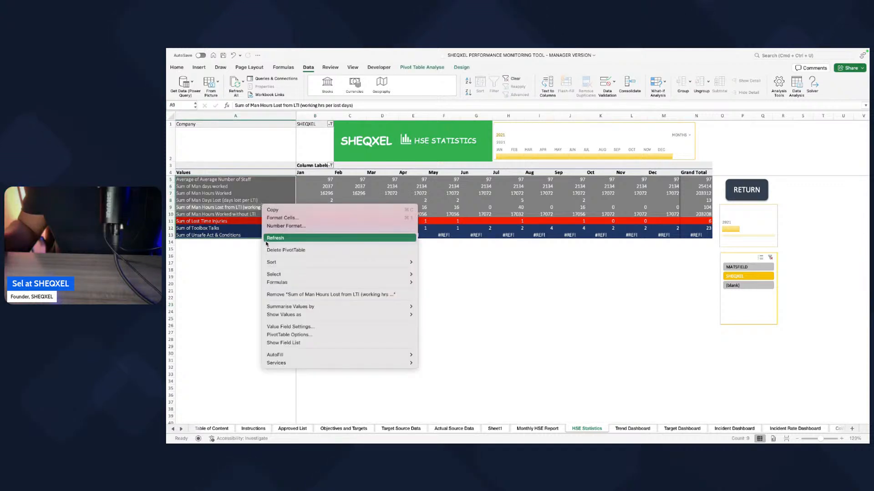
{"action": "left_click", "coordinate": [285, 343]}
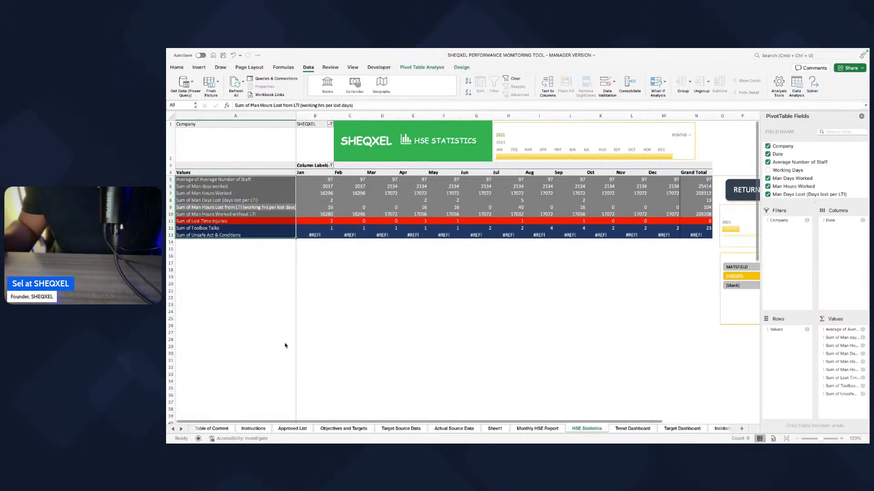
{"action": "left_click_drag", "start_coordinate": [815, 203], "coordinate": [796, 341]}
{"action": "scroll", "coordinate": [784, 280], "scroll_direction": "down", "scroll_amount": 5}
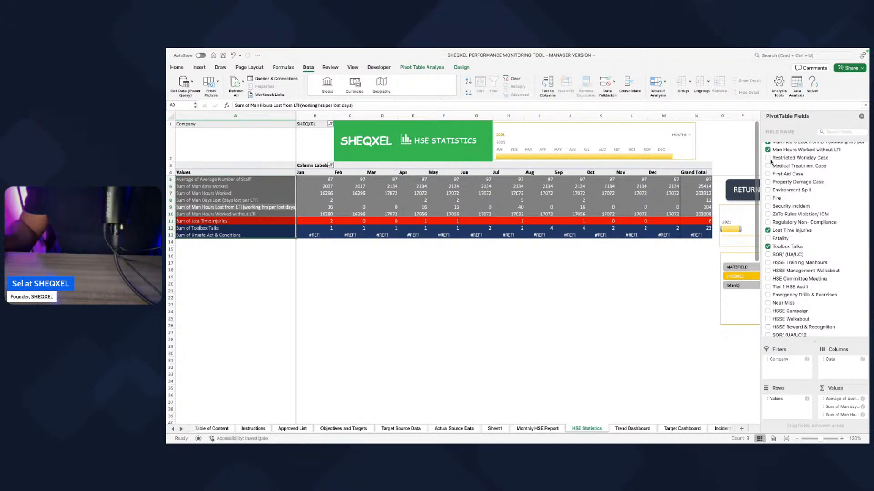
Step: Add Restricted Workday Case, Medical Treatment Case, First Aid Case, Property Damage Case and Environment Spill to the HSE Statistics PivotTable
{"action": "left_click", "coordinate": [767, 158]}
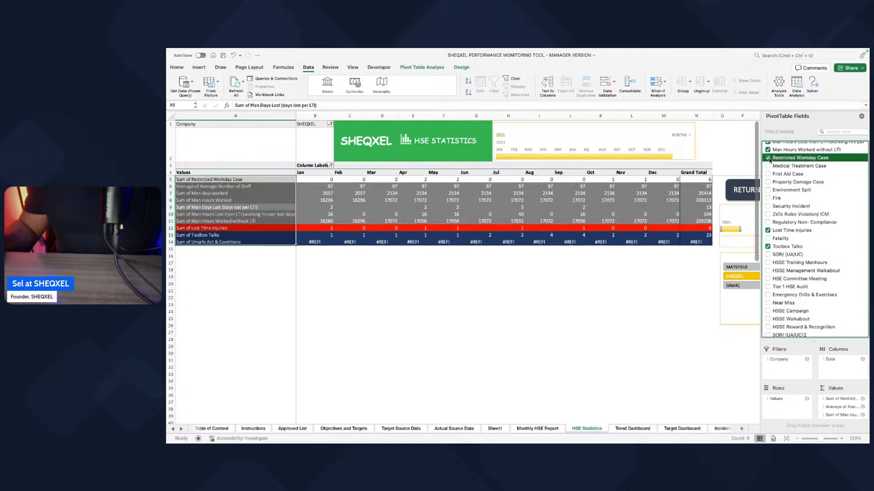
{"action": "left_click", "coordinate": [768, 166]}
{"action": "left_click", "coordinate": [768, 173]}
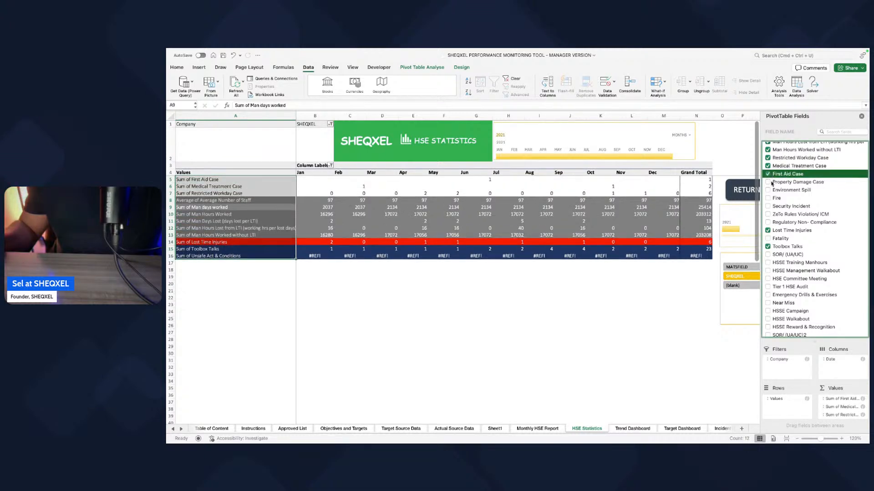
{"action": "left_click", "coordinate": [768, 182]}
{"action": "left_click", "coordinate": [768, 190]}
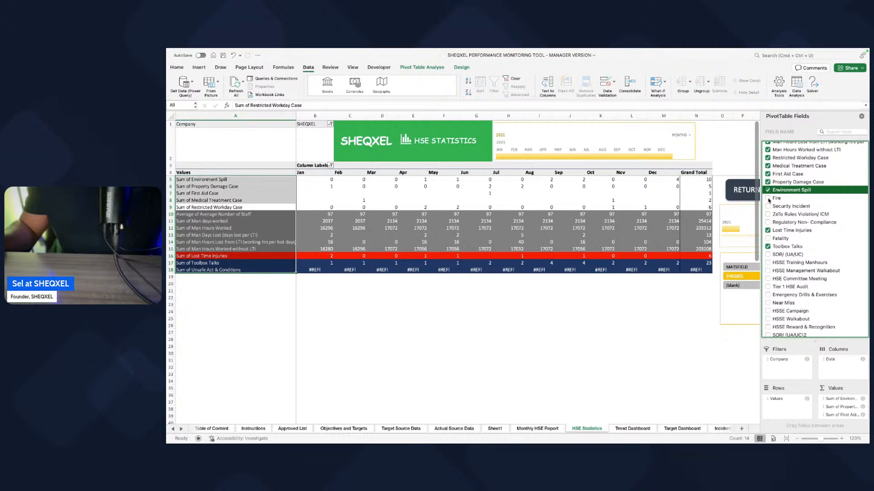
Step: Check the indicator list on Sheet1 and add the Fire field to the HSE Statistics PivotTable
{"action": "left_click", "coordinate": [536, 321]}
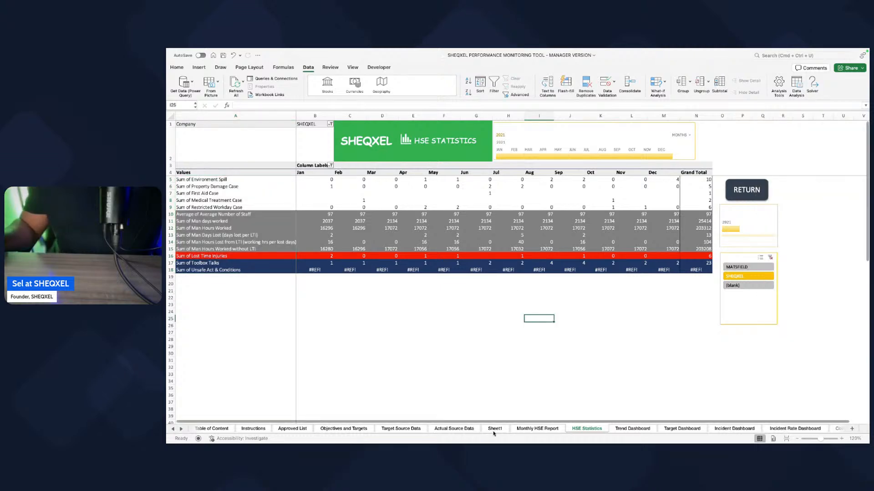
{"action": "left_click", "coordinate": [495, 428]}
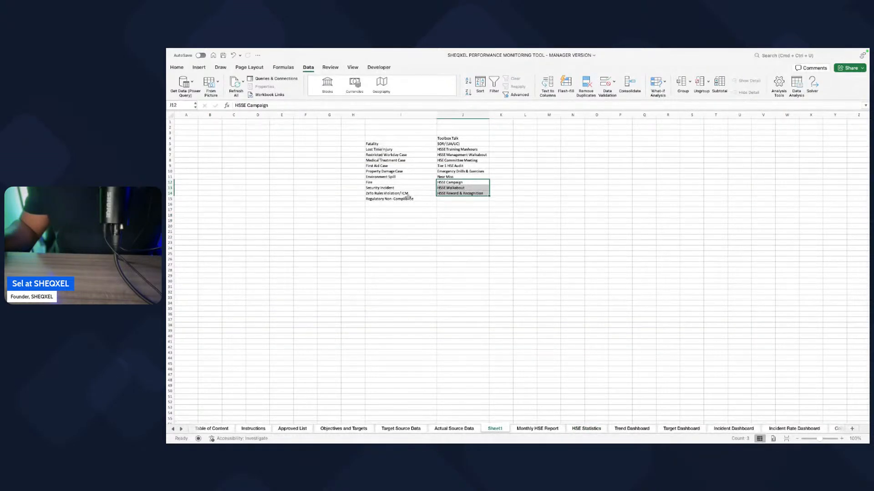
{"action": "left_click", "coordinate": [401, 428]}
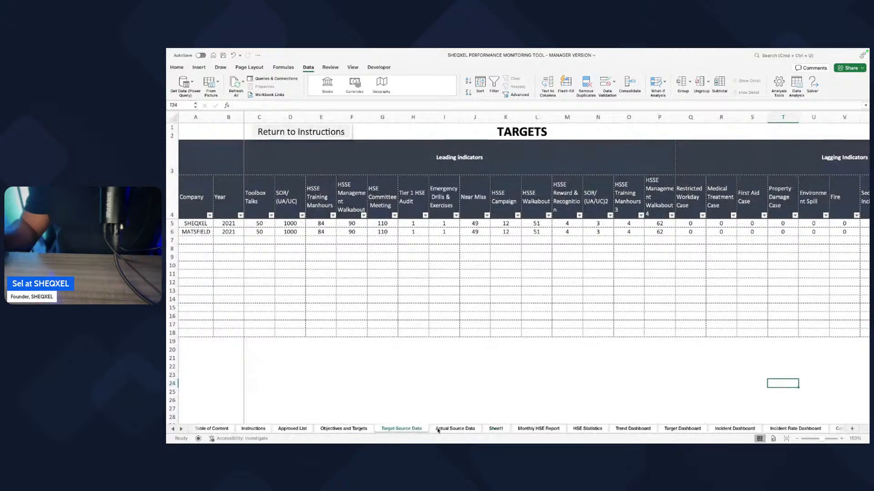
{"action": "left_click", "coordinate": [438, 429]}
{"action": "left_click", "coordinate": [552, 429]}
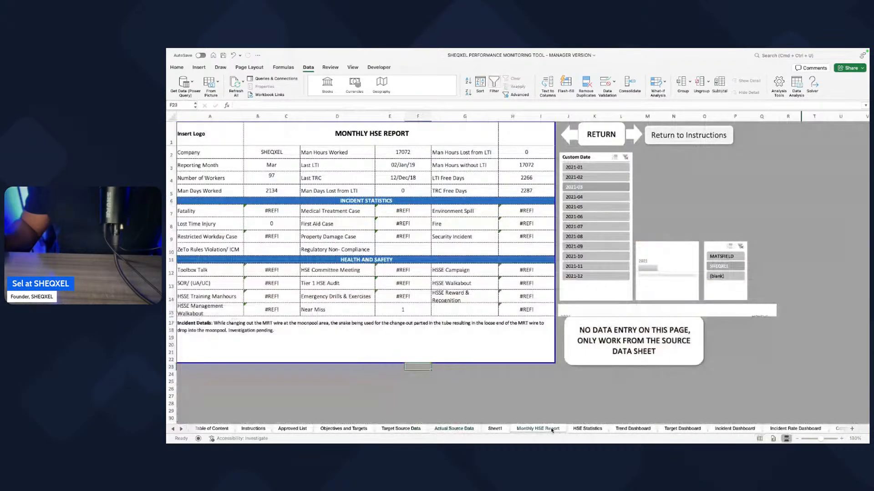
{"action": "left_click", "coordinate": [587, 428]}
{"action": "left_click", "coordinate": [539, 221]}
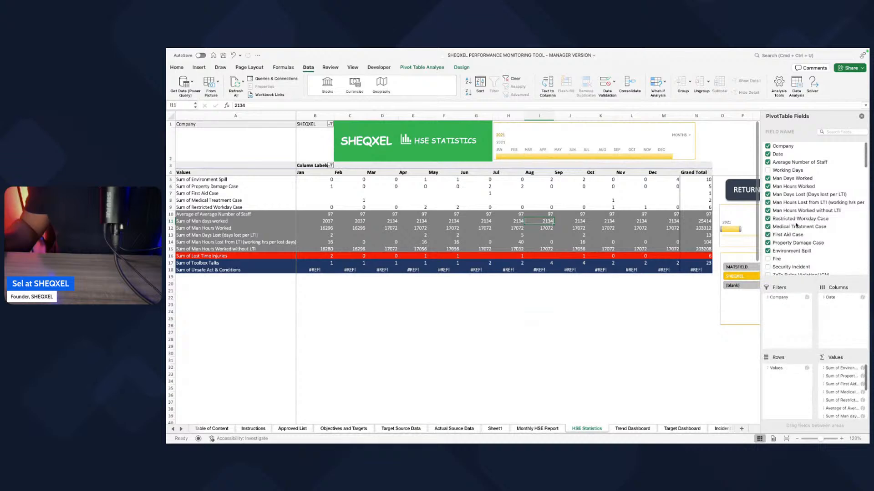
{"action": "scroll", "coordinate": [800, 205], "scroll_direction": "down", "scroll_amount": 3}
{"action": "left_click", "coordinate": [768, 208]}
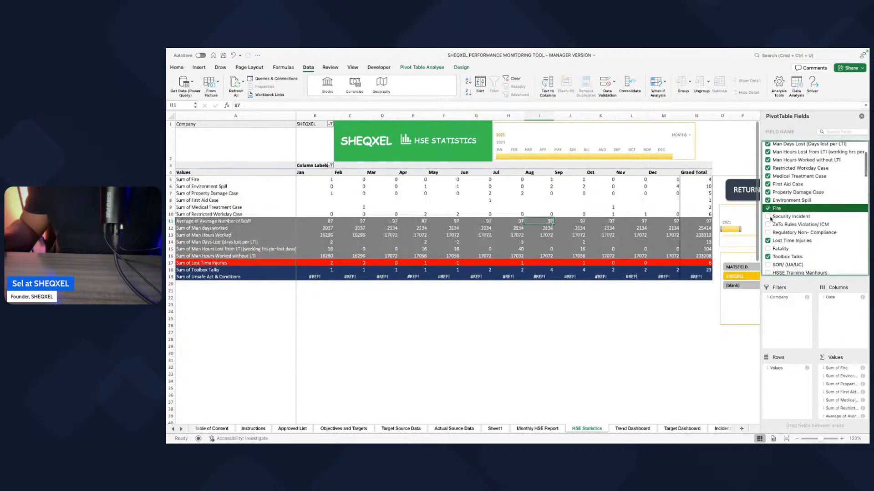
Step: Try adding the fields from Security Incident to Fatality and from SOR/ (UA/UC) to HSSE Management Walkabout to the PivotTable
{"action": "left_click", "coordinate": [768, 217]}
{"action": "left_click", "coordinate": [769, 225]}
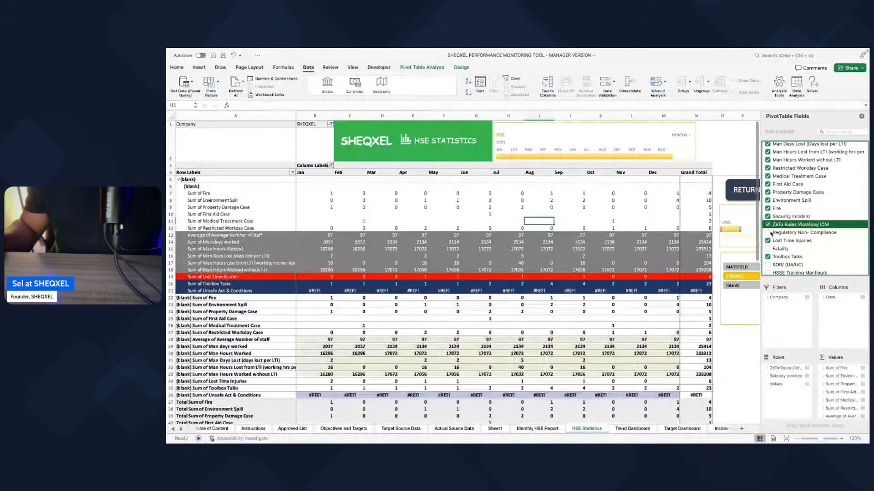
{"action": "left_click", "coordinate": [768, 233]}
{"action": "scroll", "coordinate": [773, 210], "scroll_direction": "down", "scroll_amount": 3}
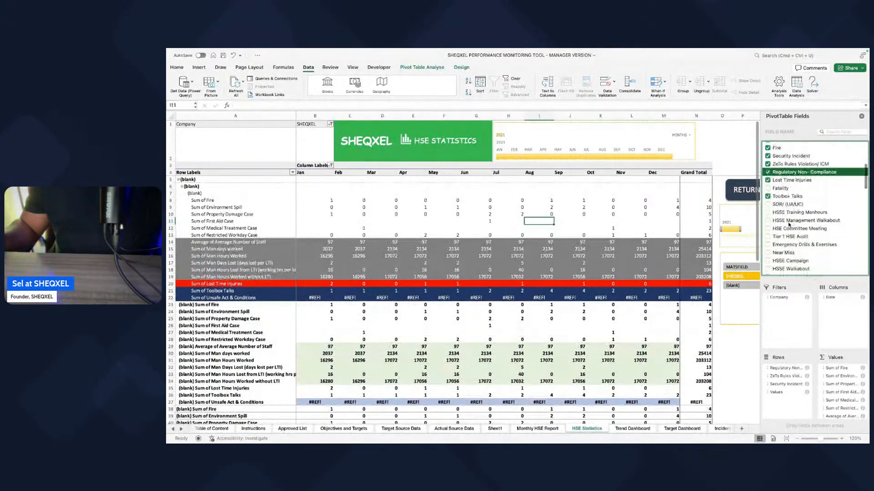
{"action": "left_click", "coordinate": [768, 187]}
{"action": "scroll", "coordinate": [768, 182], "scroll_direction": "down", "scroll_amount": 2}
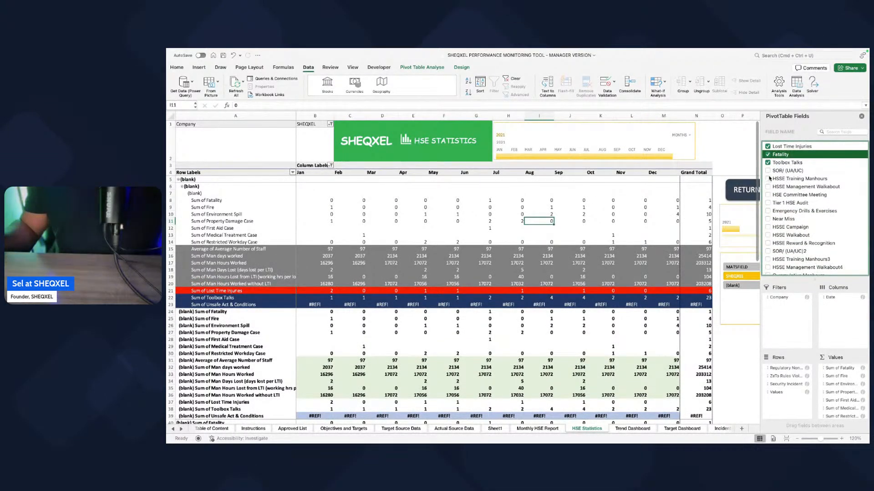
{"action": "left_click", "coordinate": [768, 171]}
{"action": "left_click", "coordinate": [768, 179]}
{"action": "left_click", "coordinate": [768, 187]}
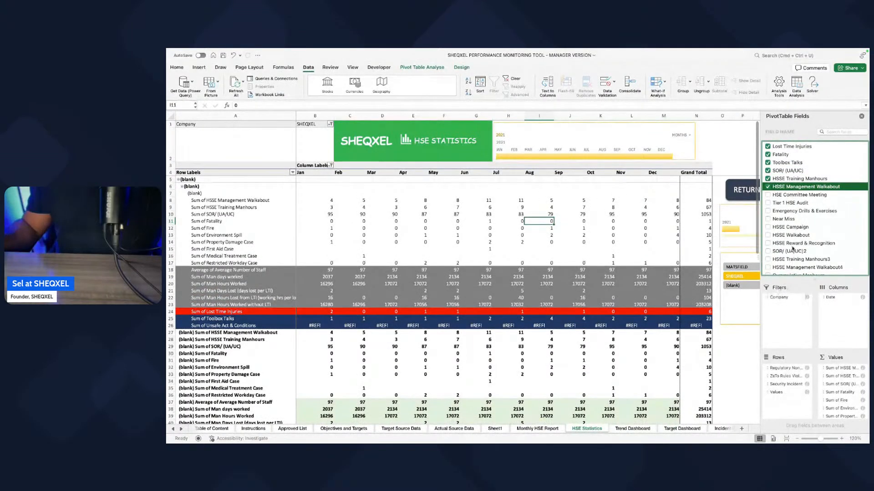
Step: Undo the PivotTable field additions made after Fire, from HSSE Management Walkabout back to Security Incident
{"action": "key", "text": "super+z"}
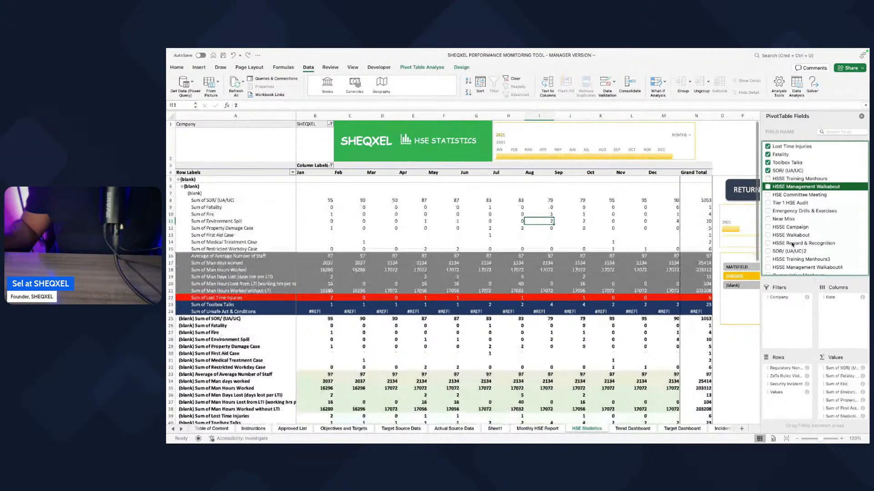
{"action": "key", "text": "super+z"}
{"action": "key", "text": "super+z"}
{"action": "scroll", "coordinate": [799, 245], "scroll_direction": "down", "scroll_amount": 2}
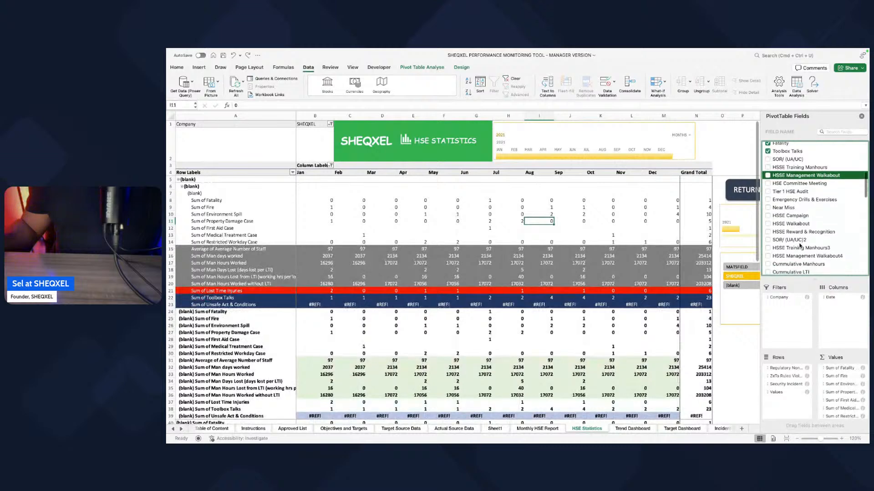
{"action": "key", "text": "super+z"}
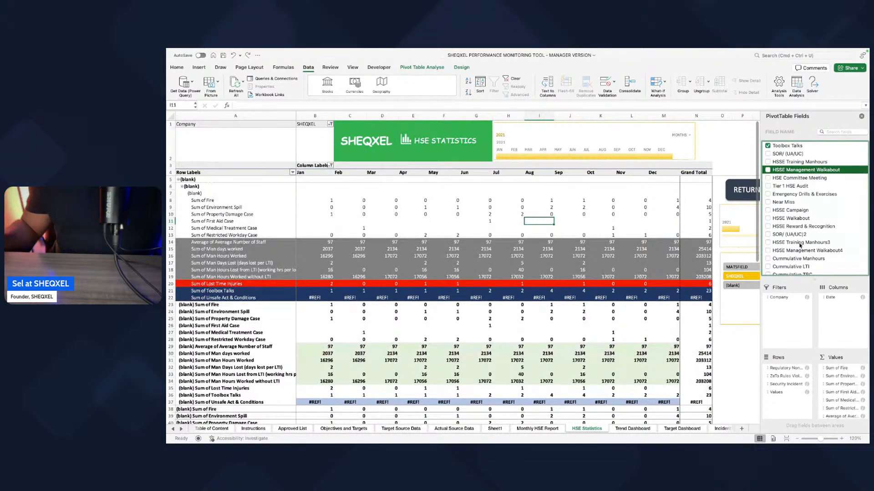
{"action": "key", "text": "super+z"}
{"action": "key", "text": "super+z"}
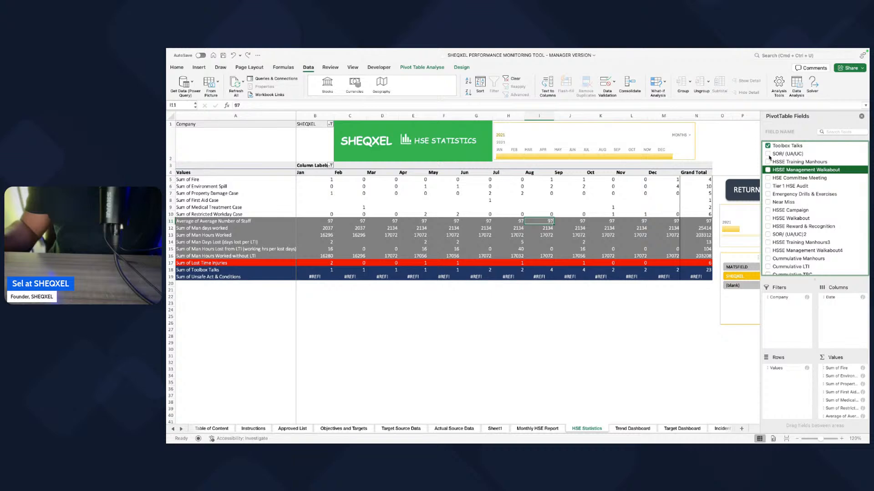
{"action": "left_click", "coordinate": [768, 154]}
{"action": "scroll", "coordinate": [771, 214], "scroll_direction": "up", "scroll_amount": 3}
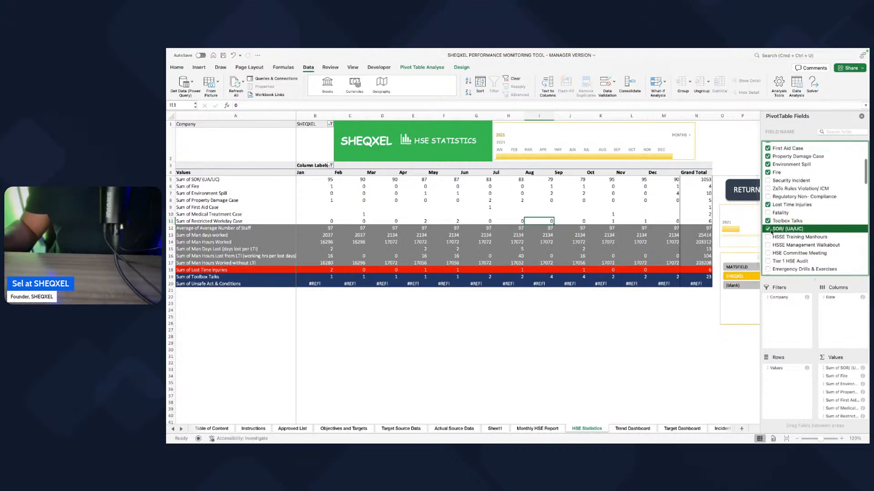
{"action": "left_click", "coordinate": [769, 174]}
Step: Add Security Incident, ZeTo Rules Violation/ ICM and Regulatory Non- Compliance to the PivotTable and move them from the row fields to the values
{"action": "left_click", "coordinate": [768, 181]}
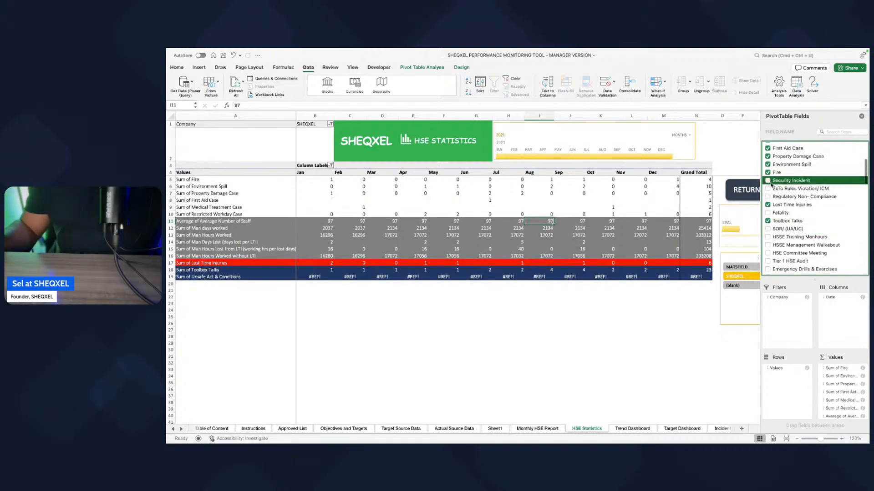
{"action": "left_click", "coordinate": [768, 189]}
{"action": "mouse_move", "coordinate": [769, 189]}
{"action": "left_mouse_down"}
{"action": "mouse_move", "coordinate": [826, 411]}
{"action": "mouse_move", "coordinate": [832, 423]}
{"action": "mouse_move", "coordinate": [833, 414]}
{"action": "mouse_move", "coordinate": [848, 417]}
{"action": "left_mouse_up"}
{"action": "left_click_drag", "start_coordinate": [779, 368], "coordinate": [845, 419]}
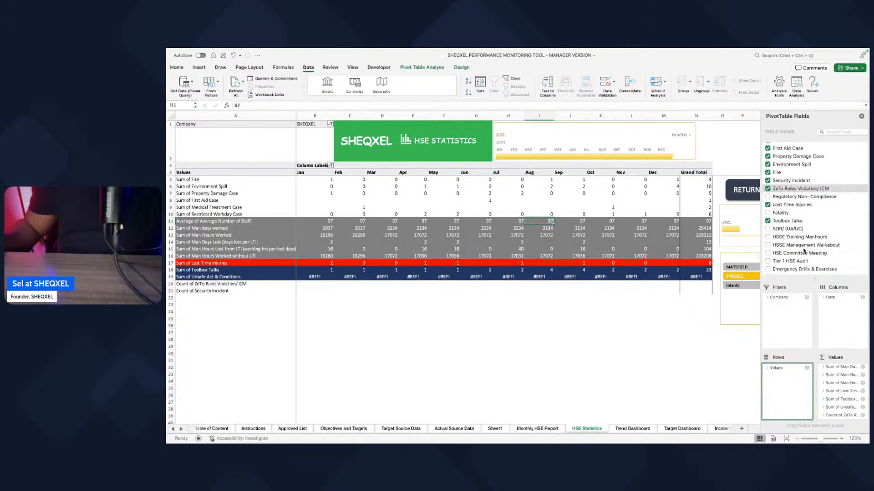
{"action": "left_click", "coordinate": [775, 198]}
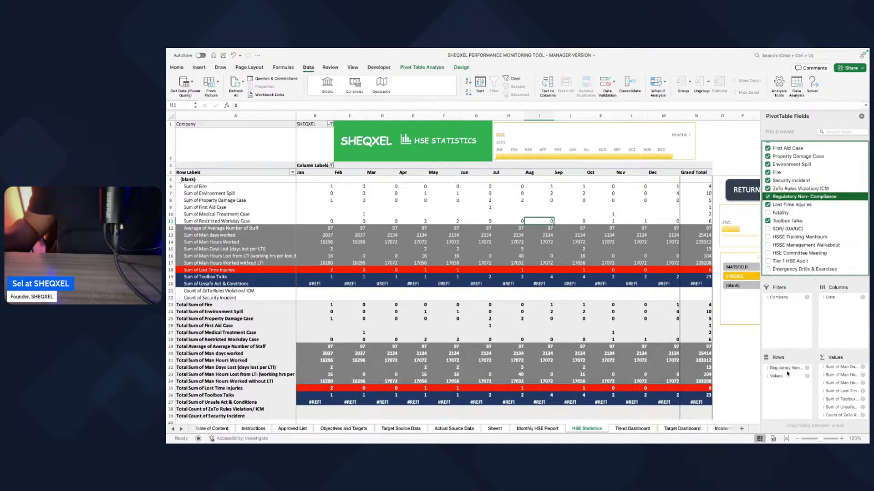
{"action": "left_click_drag", "start_coordinate": [787, 368], "coordinate": [853, 416]}
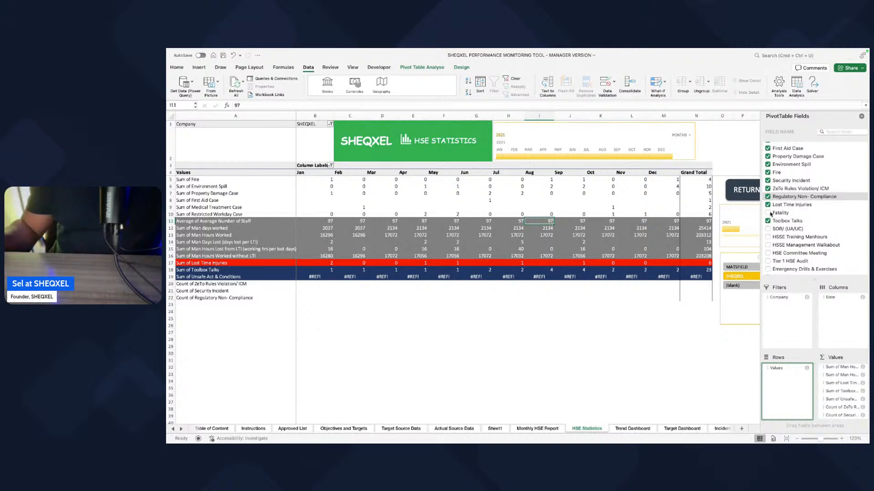
Step: Add Fatality, SOR/ (UA/UC), HSSE Training Manhours, HSSE Management Walkabout, HSE Committee Meeting, Tier 1 HSE Audit and Emergency Drills & Exercises to the PivotTable
{"action": "left_click", "coordinate": [768, 212]}
{"action": "scroll", "coordinate": [789, 217], "scroll_direction": "down", "scroll_amount": 3}
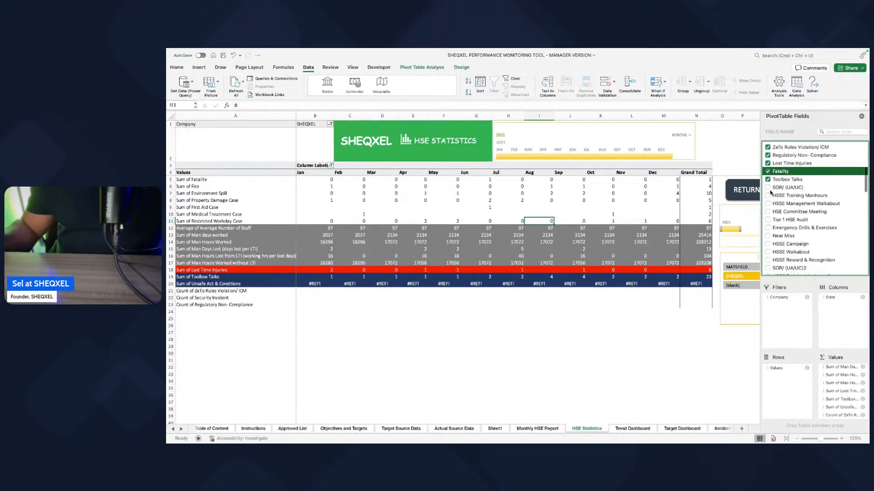
{"action": "left_click", "coordinate": [768, 188]}
{"action": "left_click", "coordinate": [768, 195]}
{"action": "left_click", "coordinate": [768, 205]}
{"action": "left_click", "coordinate": [768, 212]}
{"action": "left_click", "coordinate": [768, 220]}
{"action": "left_click", "coordinate": [768, 229]}
Step: Add Near Miss, HSSE Campaign, HSSE Walkabout, HSSE Reward & Recognition, SOR/ (UA/UC)2 and HSSE Training Manhours3 to the PivotTable
{"action": "left_click", "coordinate": [768, 237]}
{"action": "left_click", "coordinate": [768, 247]}
{"action": "left_click", "coordinate": [768, 255]}
{"action": "left_click", "coordinate": [768, 264]}
{"action": "scroll", "coordinate": [769, 253], "scroll_direction": "down", "scroll_amount": 2}
{"action": "left_click", "coordinate": [769, 249]}
{"action": "left_click", "coordinate": [768, 256]}
{"action": "scroll", "coordinate": [770, 251], "scroll_direction": "down", "scroll_amount": 2}
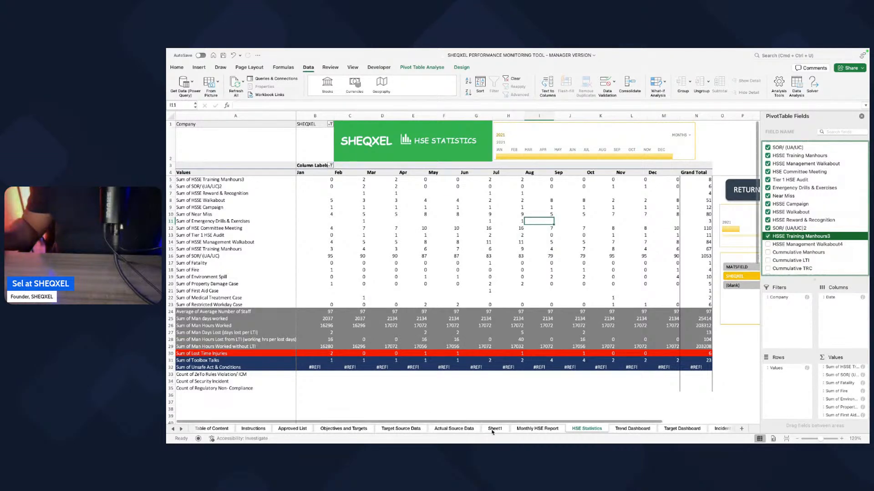
Step: Examine the Safety Leading Indicators columns on Actual Source Data, including SOR/ (UA/UC)2, HSSE Training Manhours3 and HSSE Management Walkabout4
{"action": "left_click", "coordinate": [470, 432]}
{"action": "scroll", "coordinate": [642, 204], "scroll_direction": "right", "scroll_amount": 10}
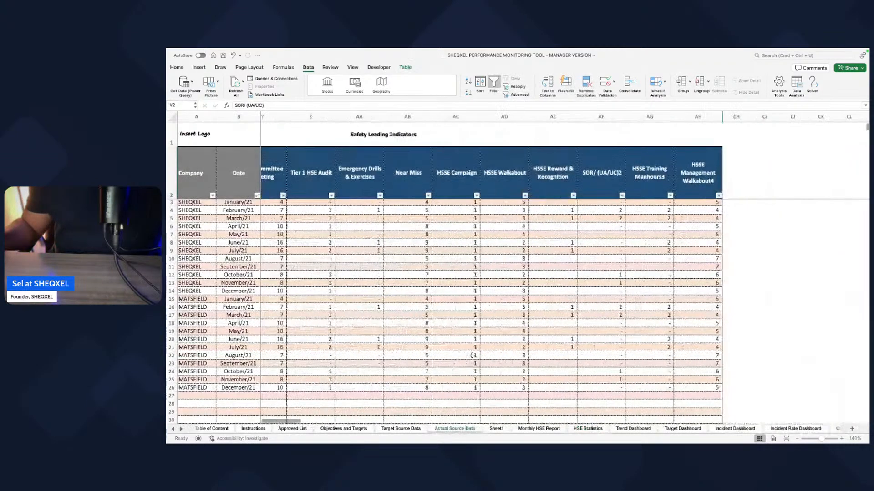
{"action": "left_click", "coordinate": [596, 267]}
{"action": "scroll", "coordinate": [586, 259], "scroll_direction": "left", "scroll_amount": 1}
{"action": "scroll", "coordinate": [586, 258], "scroll_direction": "left", "scroll_amount": 5}
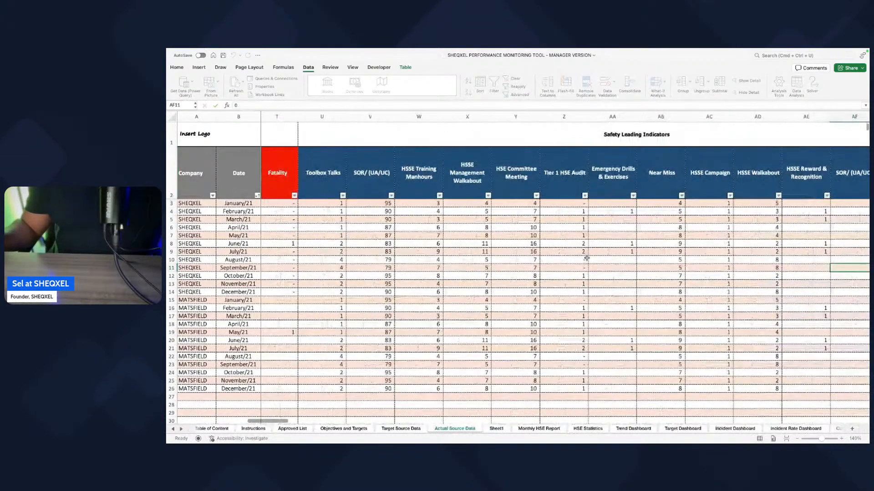
{"action": "scroll", "coordinate": [586, 259], "scroll_direction": "left", "scroll_amount": 1}
{"action": "scroll", "coordinate": [587, 259], "scroll_direction": "right", "scroll_amount": 4}
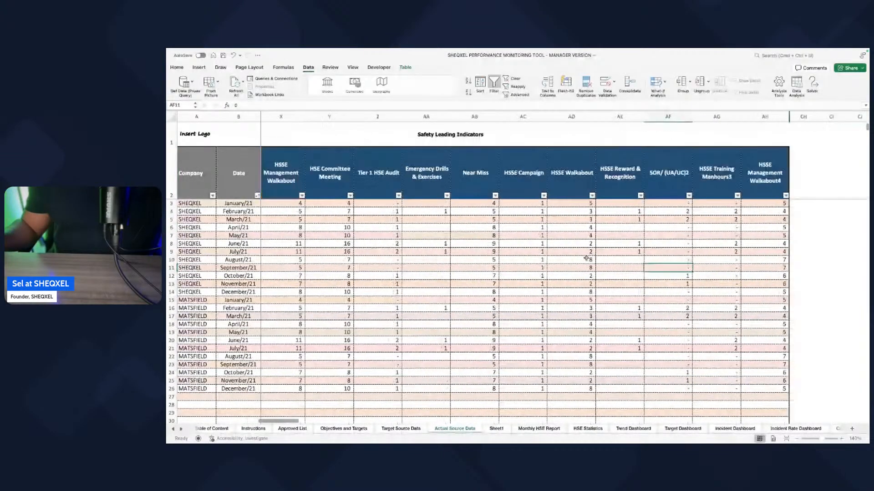
Step: Rename the HSSE Management Walkabout4 header on Actual Source Data to HSSE Management Walkabout2
{"action": "scroll", "coordinate": [587, 258], "scroll_direction": "right", "scroll_amount": 1}
{"action": "double_click", "coordinate": [725, 181]}
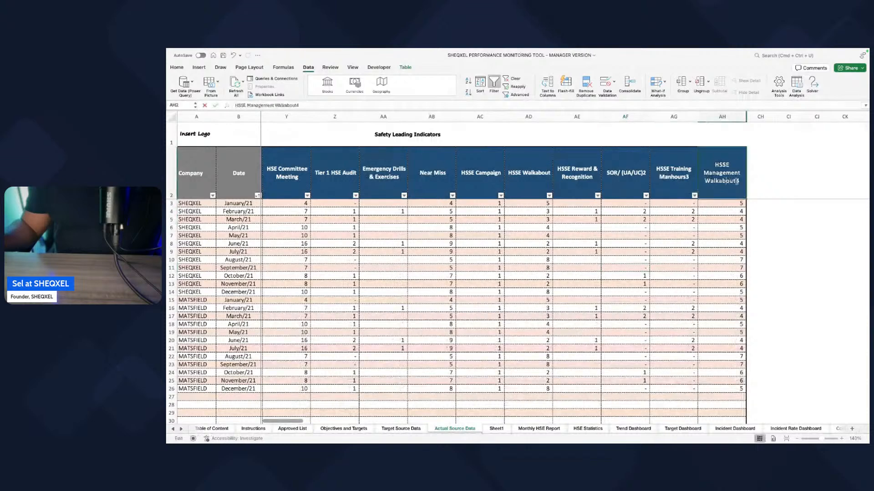
{"action": "key", "text": "BackSpace"}
{"action": "type", "text": "2"}
{"action": "key", "text": "Return"}
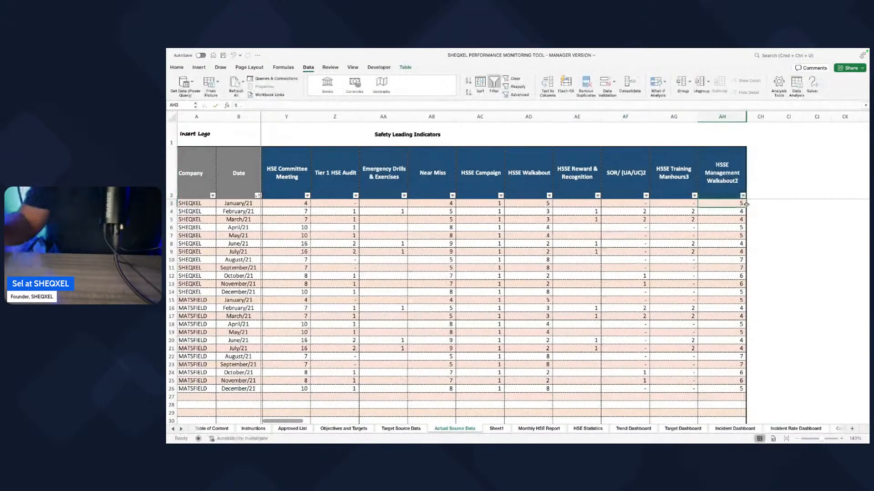
{"action": "left_click", "coordinate": [727, 181]}
Step: Examine the Safety Lagging and Safety Leading Indicators headers on Actual Source Data, from Restricted Workday Case through HSSE Management Walkabout2
{"action": "scroll", "coordinate": [543, 226], "scroll_direction": "left", "scroll_amount": 3}
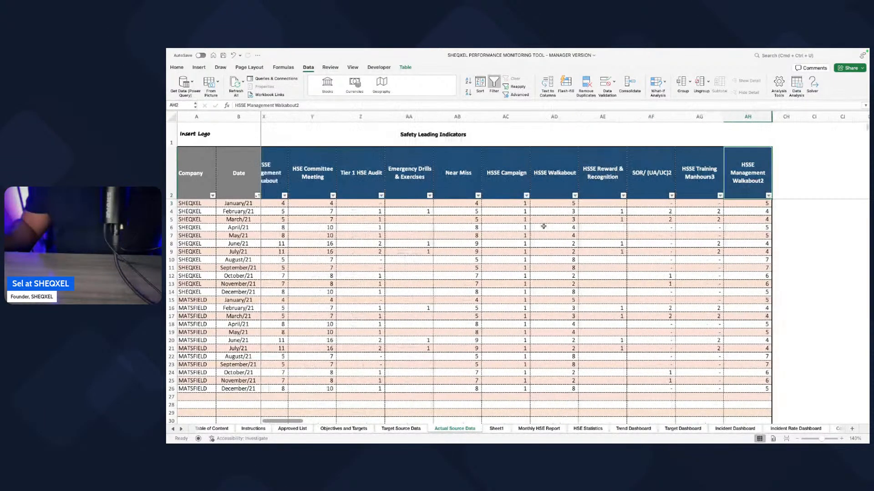
{"action": "scroll", "coordinate": [544, 226], "scroll_direction": "left", "scroll_amount": 10}
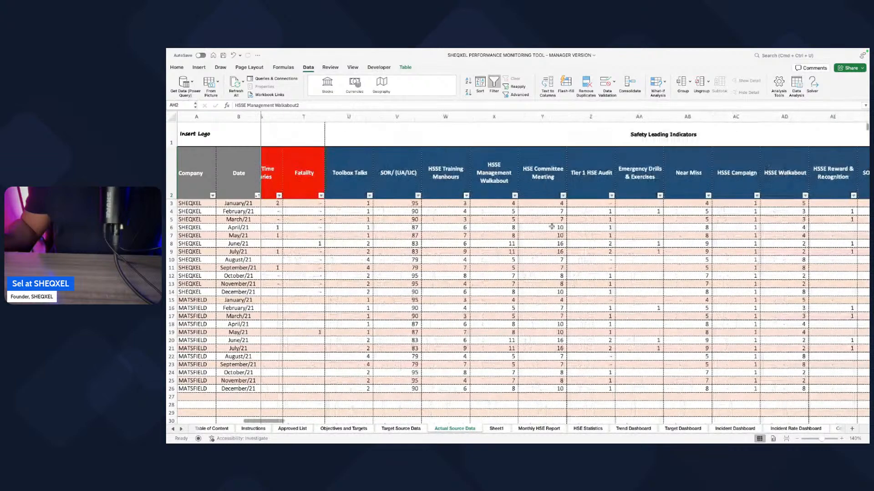
{"action": "scroll", "coordinate": [554, 227], "scroll_direction": "left", "scroll_amount": 1}
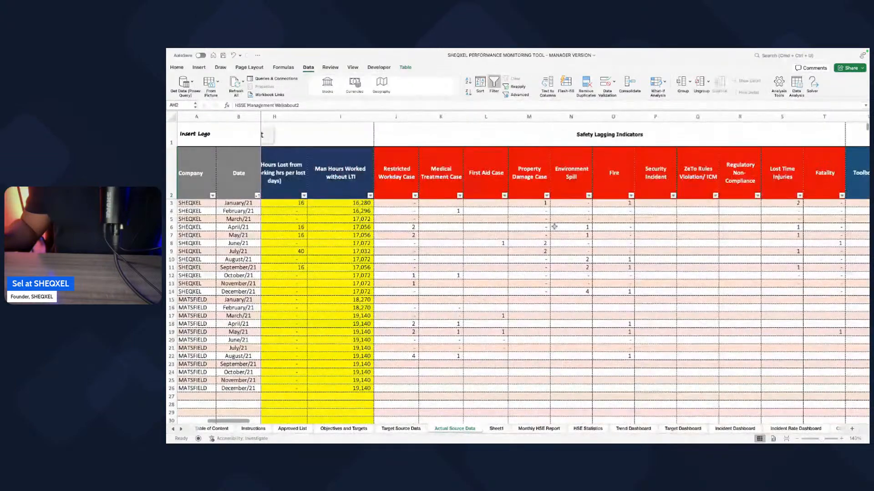
{"action": "scroll", "coordinate": [554, 227], "scroll_direction": "right", "scroll_amount": 12}
{"action": "left_click_drag", "start_coordinate": [330, 177], "coordinate": [723, 179]}
{"action": "scroll", "coordinate": [719, 180], "scroll_direction": "right", "scroll_amount": 4}
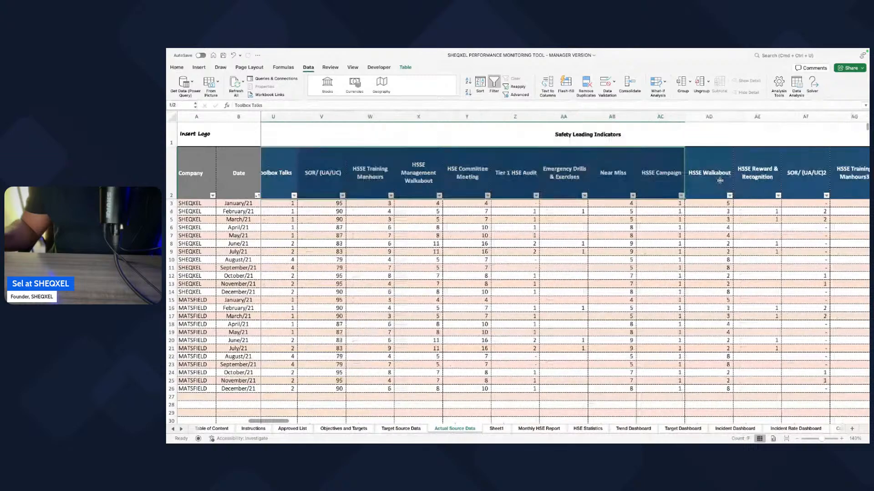
{"action": "scroll", "coordinate": [728, 181], "scroll_direction": "right", "scroll_amount": 1}
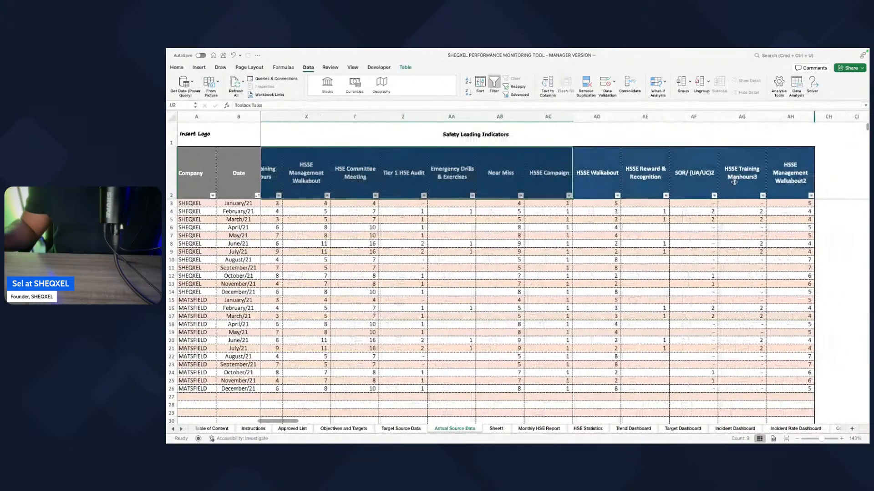
Step: Rename the HSSE Training Manhours3 header to HSSE Training Manhours2
{"action": "left_click", "coordinate": [748, 182]}
{"action": "double_click", "coordinate": [753, 179]}
{"action": "key", "text": "BackSpace"}
{"action": "type", "text": "2"}
{"action": "key", "text": "Return"}
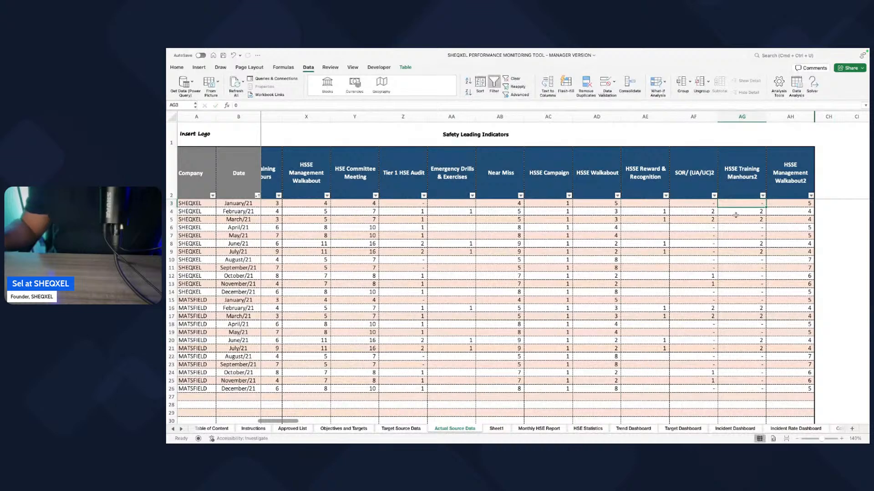
Step: Search Actual Source Data for HSSE Training to locate duplicate indicator columns
{"action": "left_click", "coordinate": [737, 190]}
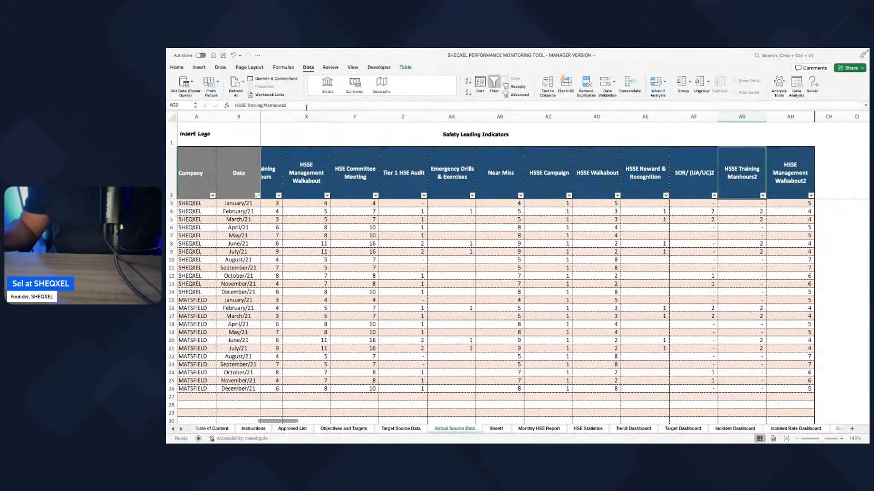
{"action": "left_click_drag", "start_coordinate": [282, 105], "coordinate": [195, 108]}
{"action": "left_click", "coordinate": [440, 289]}
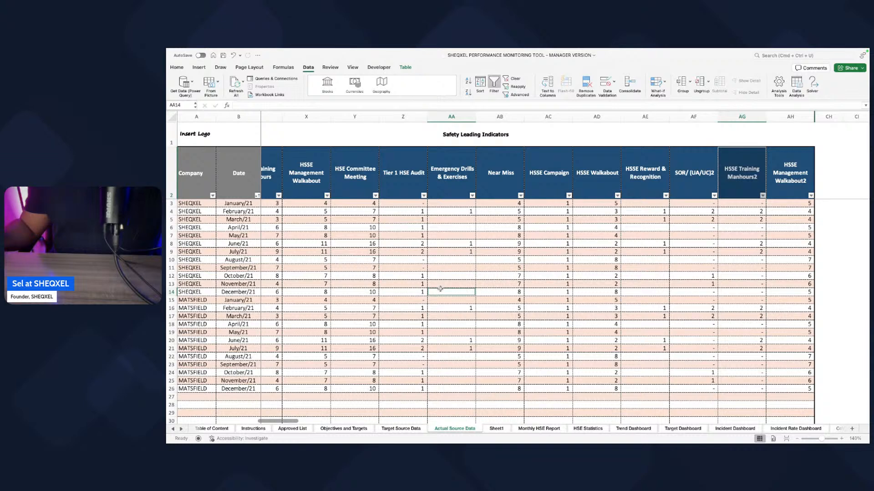
{"action": "key", "text": "super+f"}
{"action": "key", "text": "Return"}
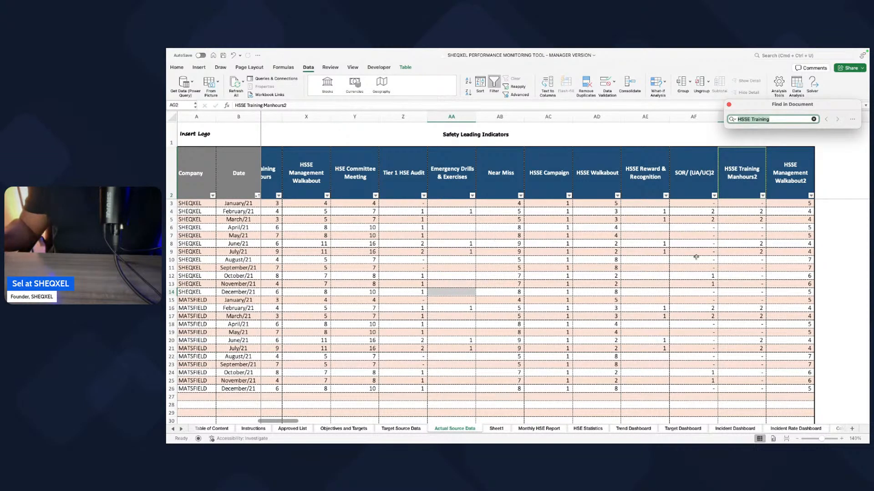
{"action": "left_click", "coordinate": [619, 324]}
{"action": "left_click", "coordinate": [715, 170]}
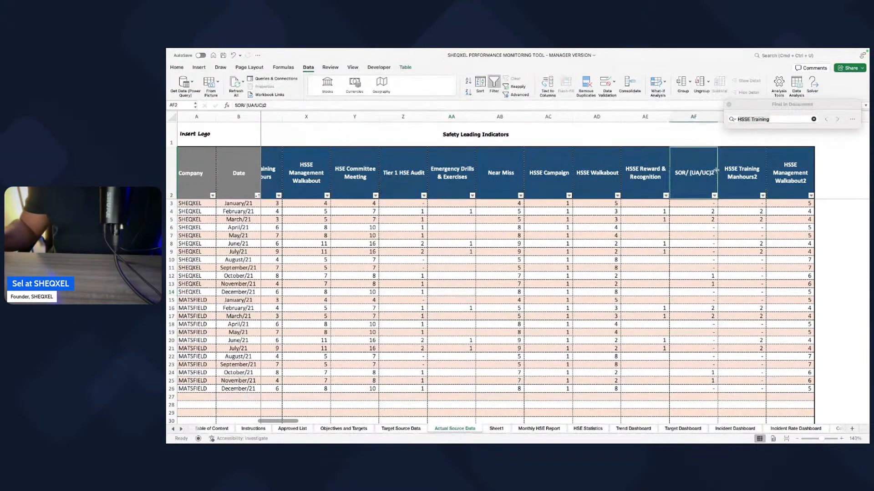
{"action": "left_click", "coordinate": [785, 118]}
{"action": "key", "text": "Return"}
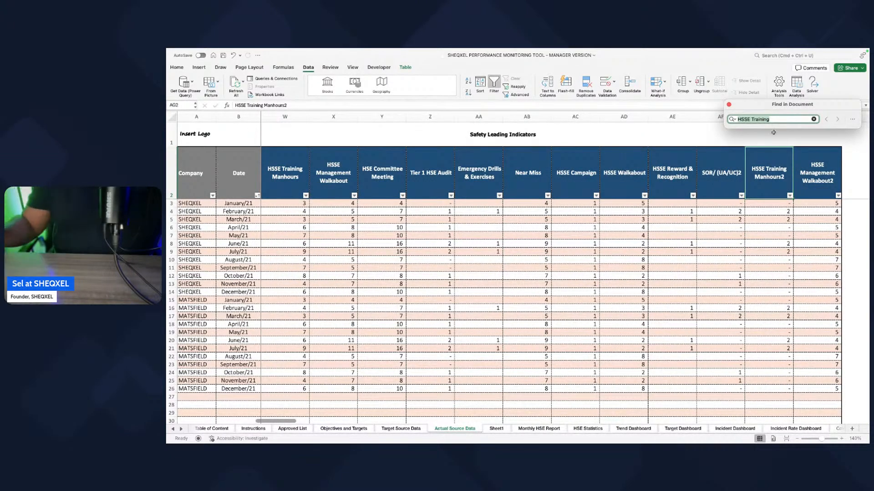
{"action": "scroll", "coordinate": [516, 314], "scroll_direction": "left", "scroll_amount": 2}
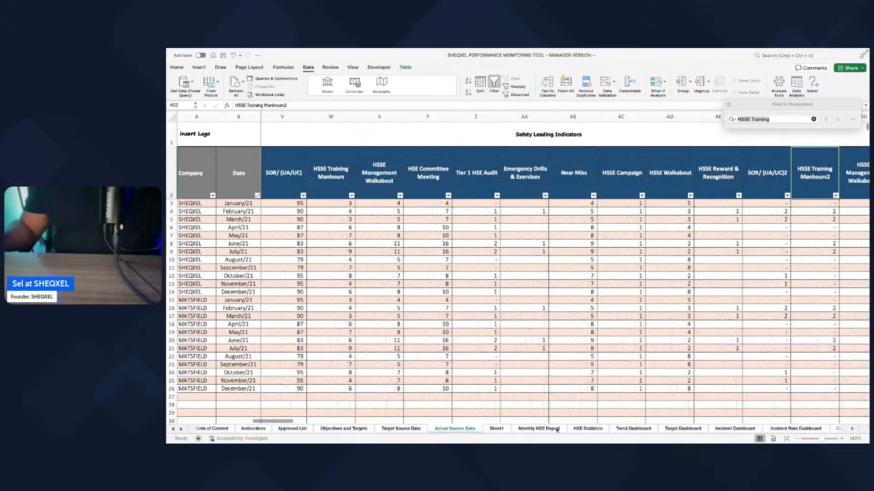
Step: Review the leading indicator list on Sheet1, from Toolbox Talk to HSSE Reward & Recognition, and check the Monthly HSE Report
{"action": "left_click", "coordinate": [496, 428]}
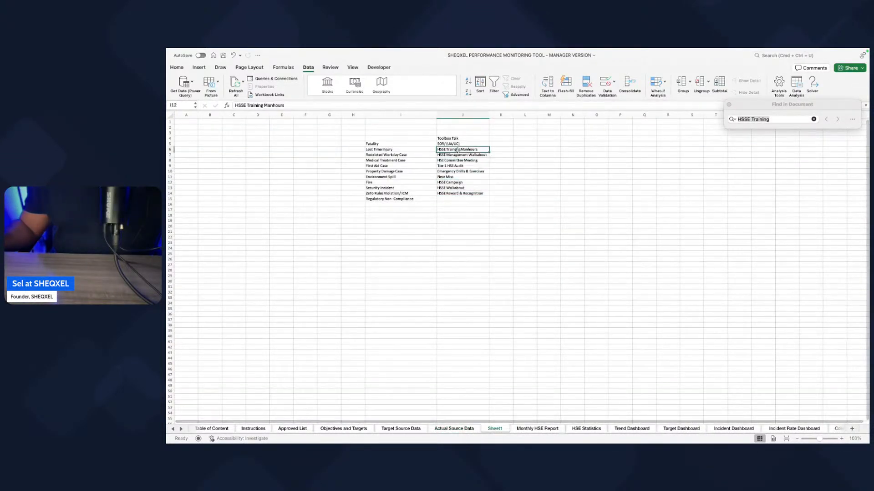
{"action": "left_click", "coordinate": [456, 194]}
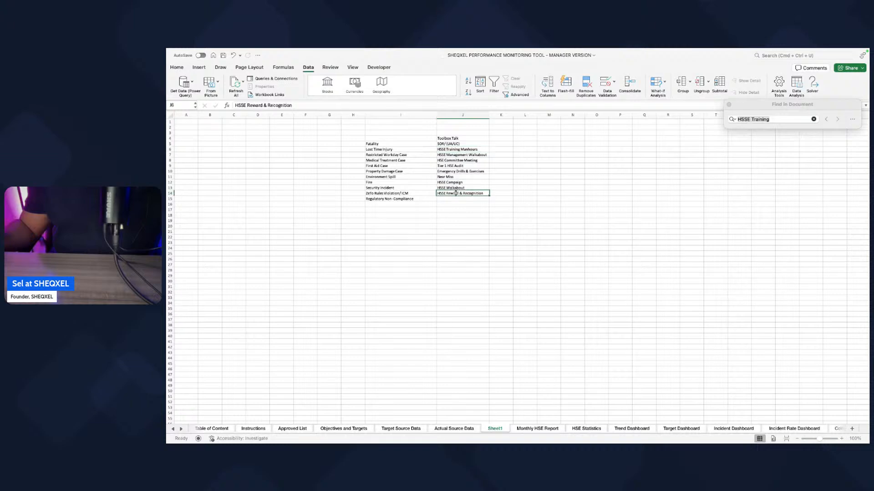
{"action": "left_click", "coordinate": [453, 149]}
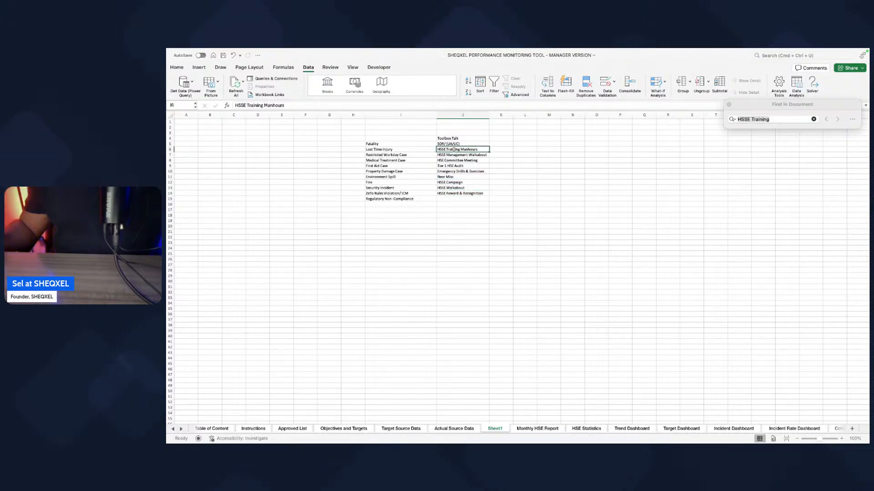
{"action": "left_click_drag", "start_coordinate": [454, 140], "coordinate": [455, 188]}
{"action": "left_click", "coordinate": [533, 429]}
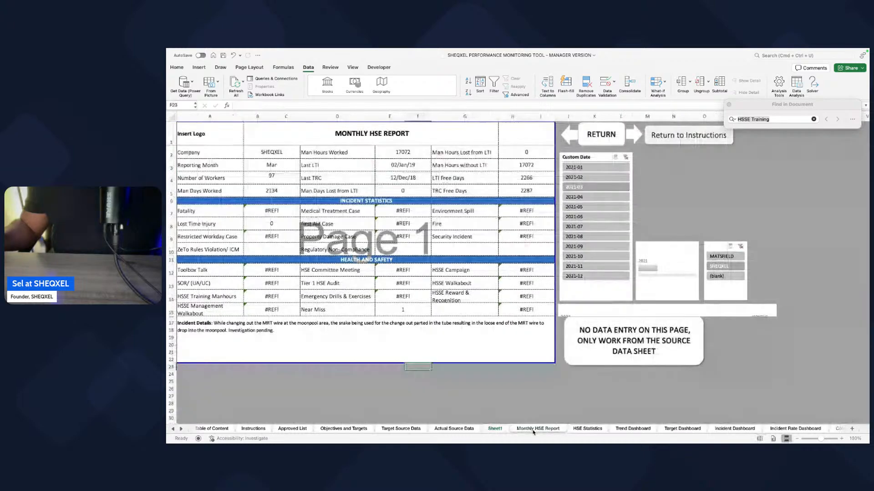
Step: Clear the HSSE Training Manhours2 and HSSE Management Walkabout2 headers on Actual Source Data
{"action": "left_click", "coordinate": [470, 428]}
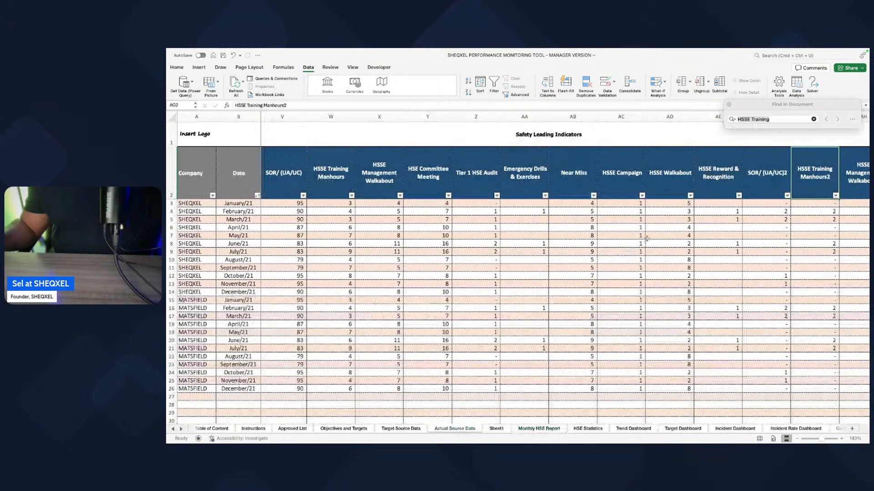
{"action": "scroll", "coordinate": [637, 228], "scroll_direction": "right", "scroll_amount": 5}
{"action": "left_click", "coordinate": [569, 187]}
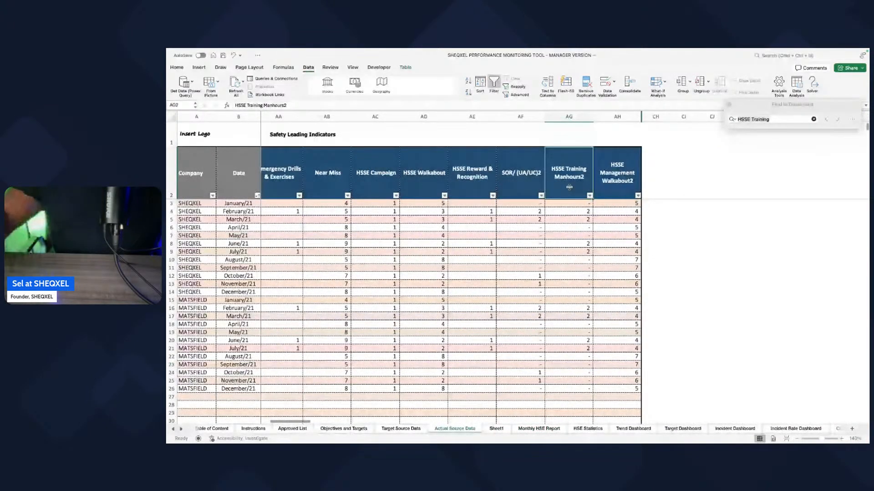
{"action": "key", "text": "Delete"}
{"action": "left_click", "coordinate": [617, 179]}
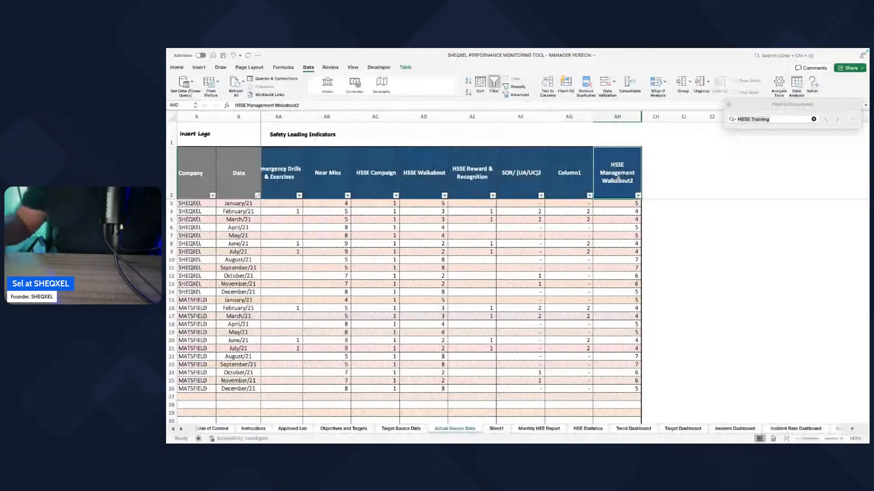
{"action": "key", "text": "Delete"}
Step: Compare the Safety Leading Indicators columns on Actual Source Data with the Sheet1 indicator list and the Target Source Data columns
{"action": "scroll", "coordinate": [457, 227], "scroll_direction": "left", "scroll_amount": 7}
{"action": "scroll", "coordinate": [456, 227], "scroll_direction": "left", "scroll_amount": 1}
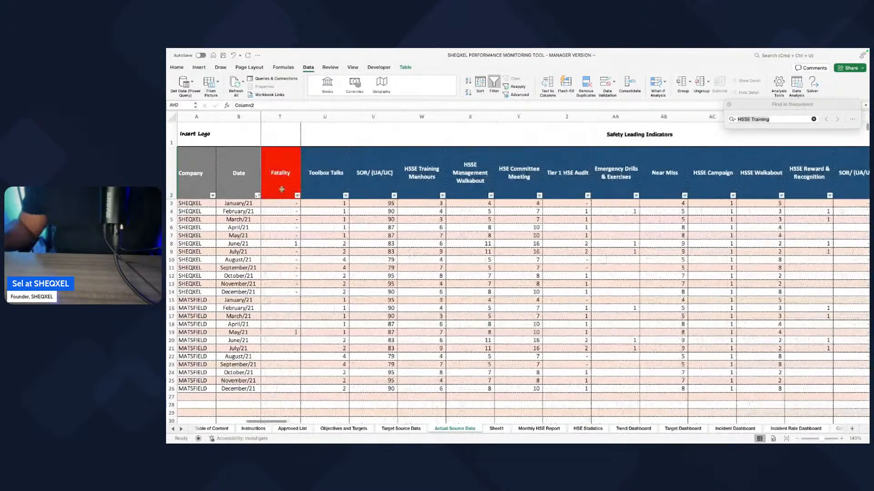
{"action": "left_click", "coordinate": [496, 428]}
{"action": "left_click", "coordinate": [464, 428]}
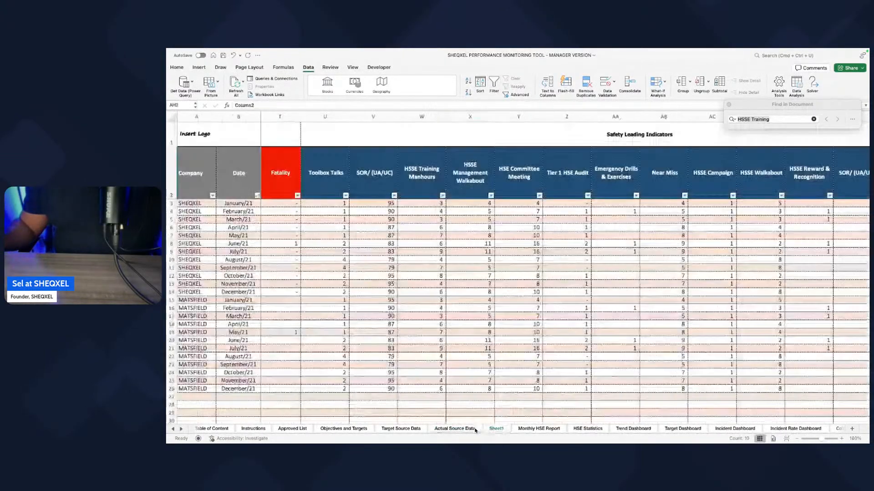
{"action": "left_click", "coordinate": [494, 428]}
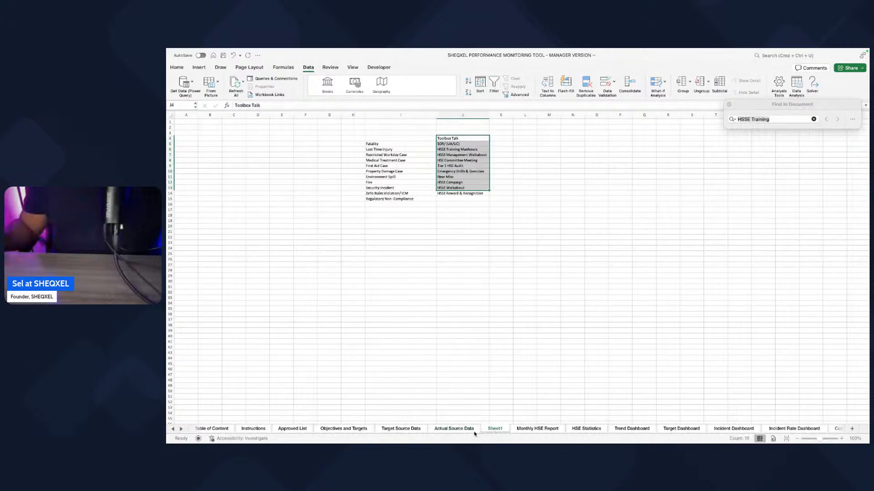
{"action": "left_click", "coordinate": [473, 430]}
{"action": "left_click", "coordinate": [499, 430]}
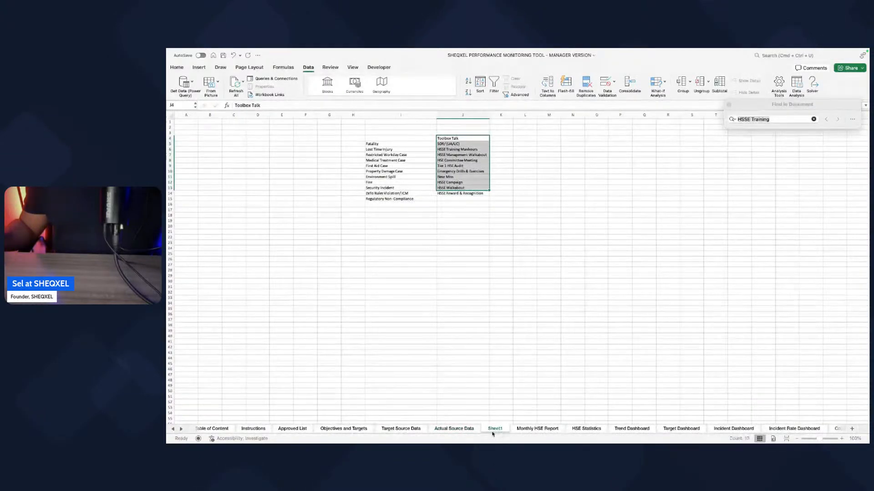
{"action": "left_click", "coordinate": [474, 431]}
{"action": "left_click", "coordinate": [498, 430]}
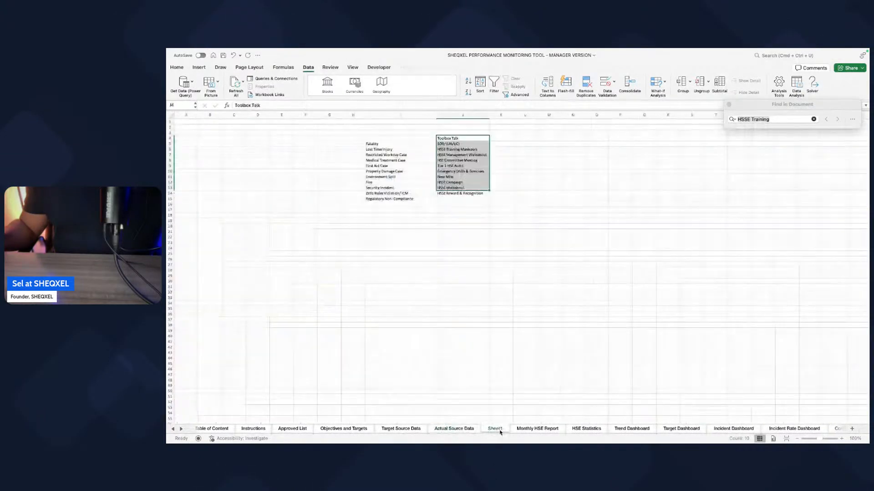
{"action": "left_click", "coordinate": [466, 430]}
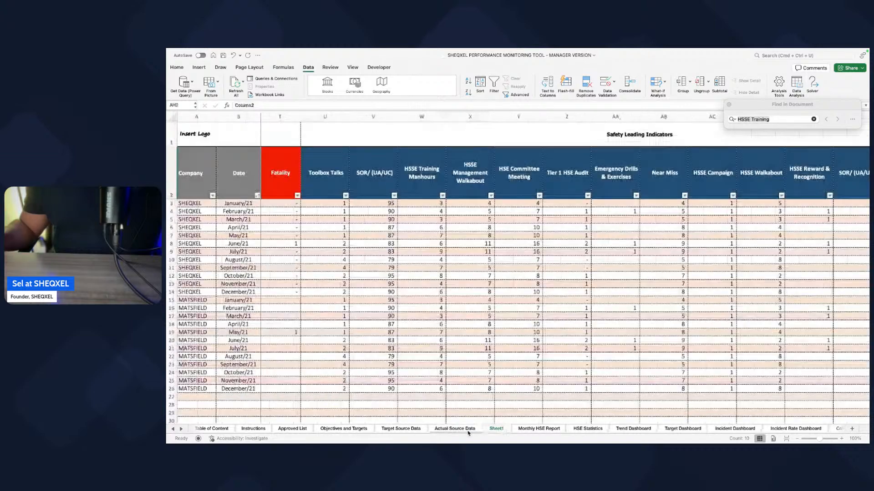
{"action": "left_click", "coordinate": [491, 430]}
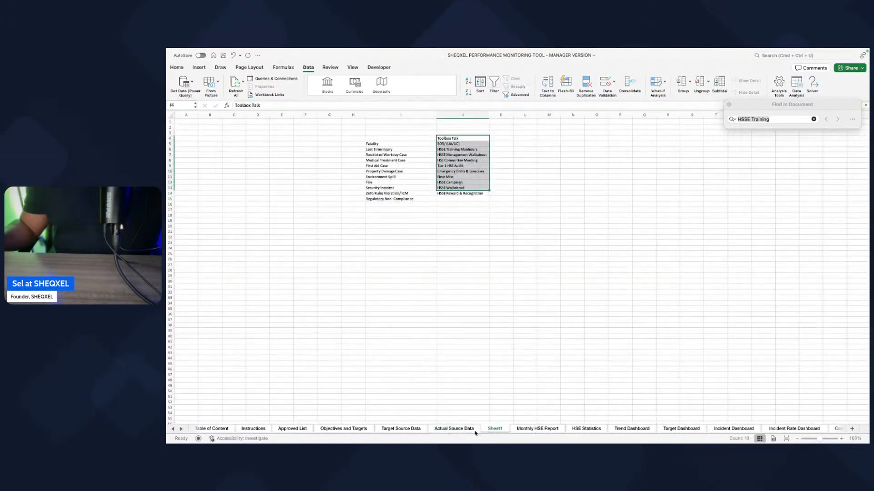
{"action": "left_click", "coordinate": [472, 432]}
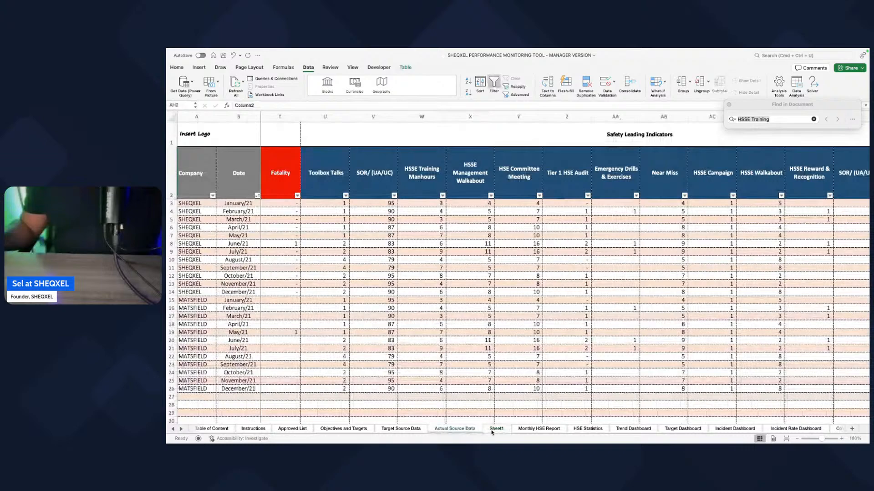
{"action": "left_click", "coordinate": [491, 430]}
{"action": "left_click", "coordinate": [469, 431]}
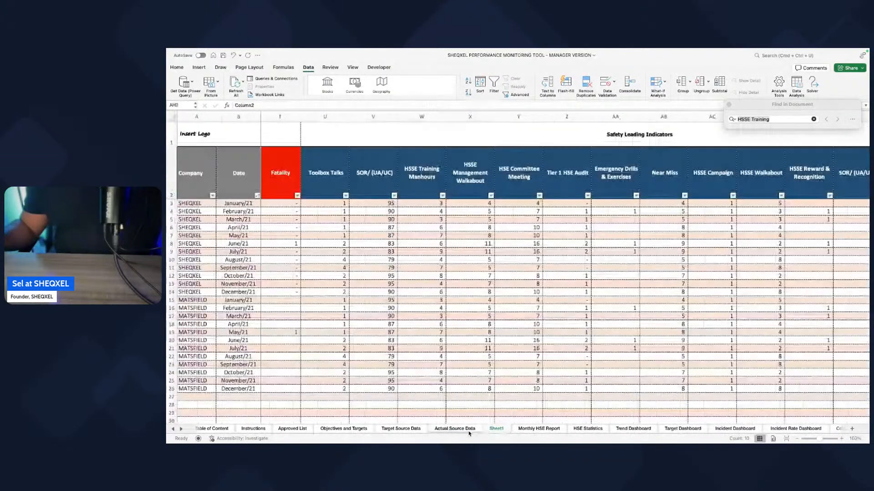
{"action": "scroll", "coordinate": [543, 374], "scroll_direction": "right", "scroll_amount": 6}
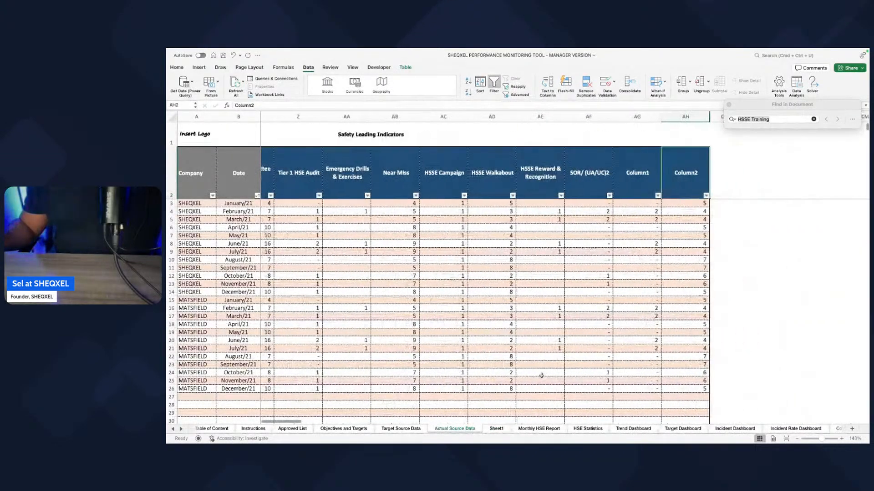
{"action": "left_click", "coordinate": [406, 431]}
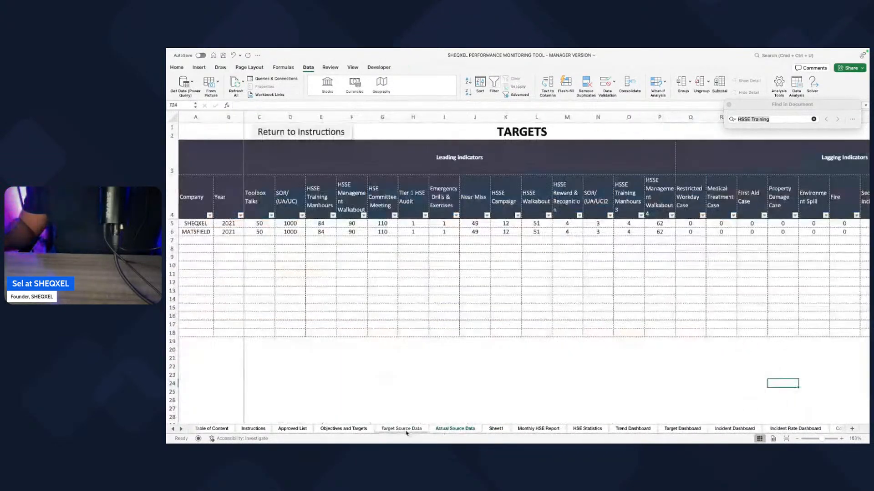
{"action": "left_click", "coordinate": [437, 431]}
Step: Delete the SOR/ (UA/UC)2, Column1 and Column2 columns from the end of the Safety Leading Indicators on Actual Source Data
{"action": "scroll", "coordinate": [450, 380], "scroll_direction": "left", "scroll_amount": 3}
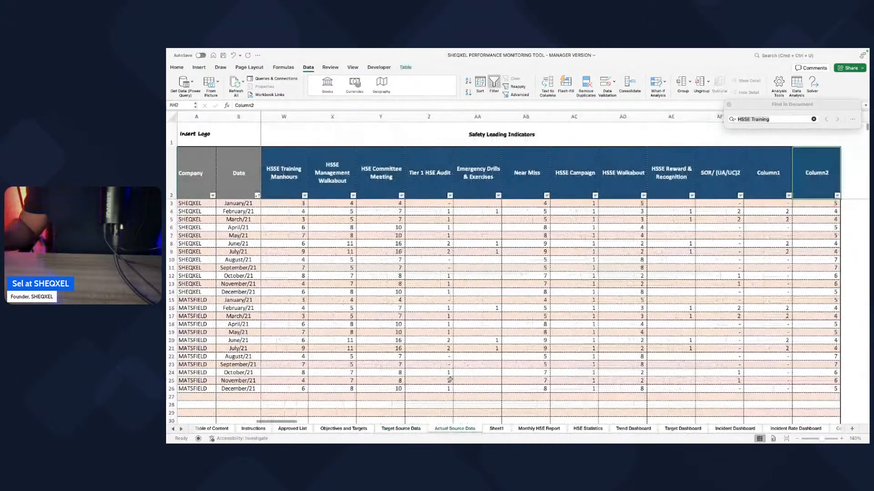
{"action": "scroll", "coordinate": [450, 380], "scroll_direction": "left", "scroll_amount": 2}
{"action": "scroll", "coordinate": [546, 273], "scroll_direction": "right", "scroll_amount": 5}
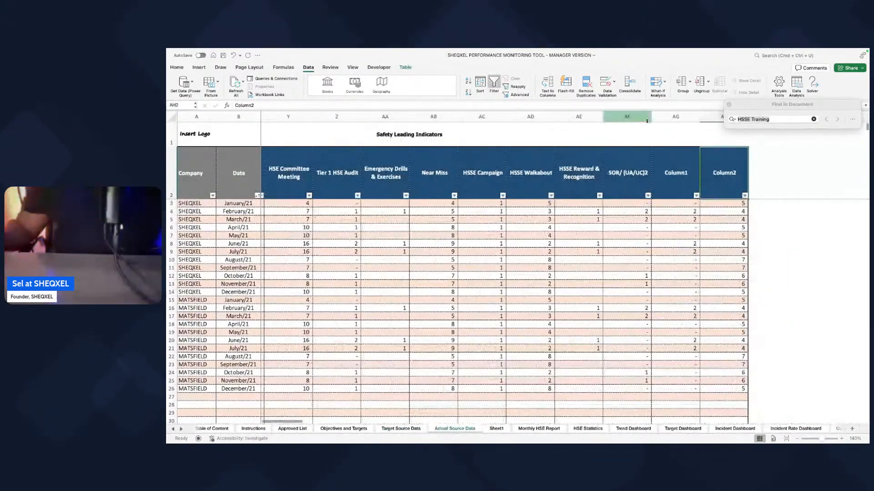
{"action": "left_click_drag", "start_coordinate": [647, 120], "coordinate": [723, 120]}
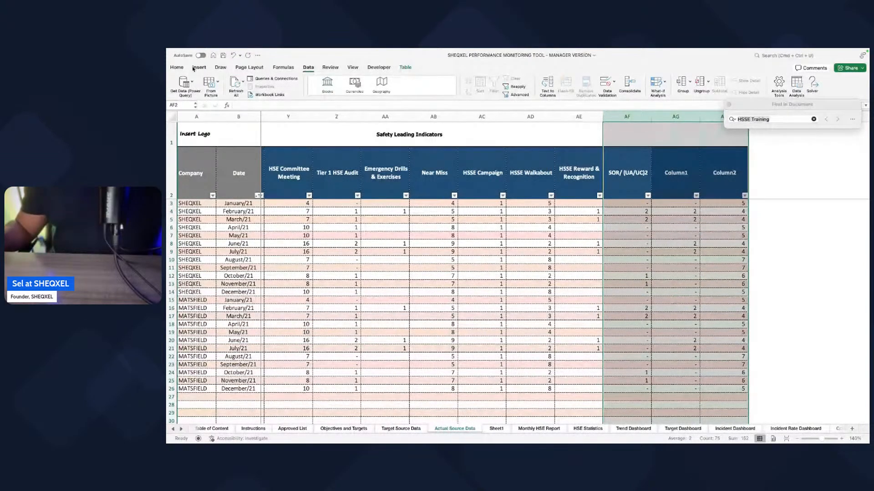
{"action": "left_click", "coordinate": [176, 69]}
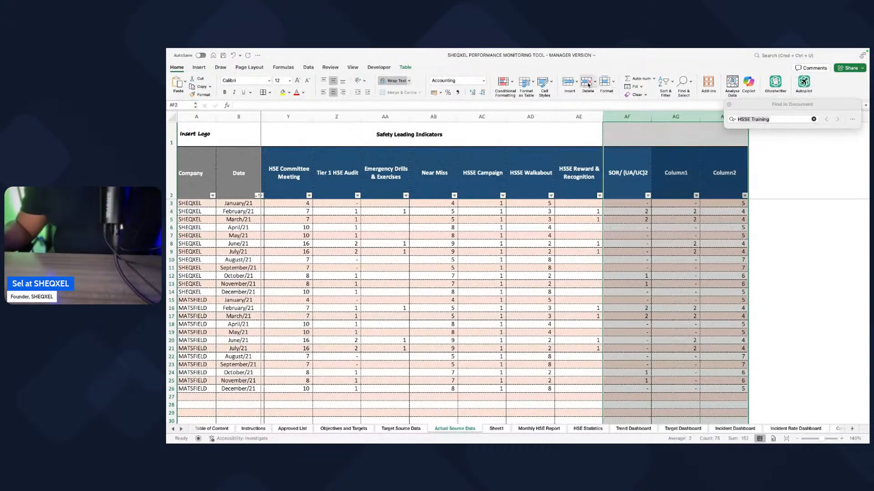
{"action": "left_click", "coordinate": [541, 281]}
Step: Review the remaining indicator columns on Actual Source Data and the Proactive KPIs list on Objectives and Targets, from Toolbox Talks to HSSE Reward & Recognition
{"action": "scroll", "coordinate": [541, 280], "scroll_direction": "left", "scroll_amount": 18}
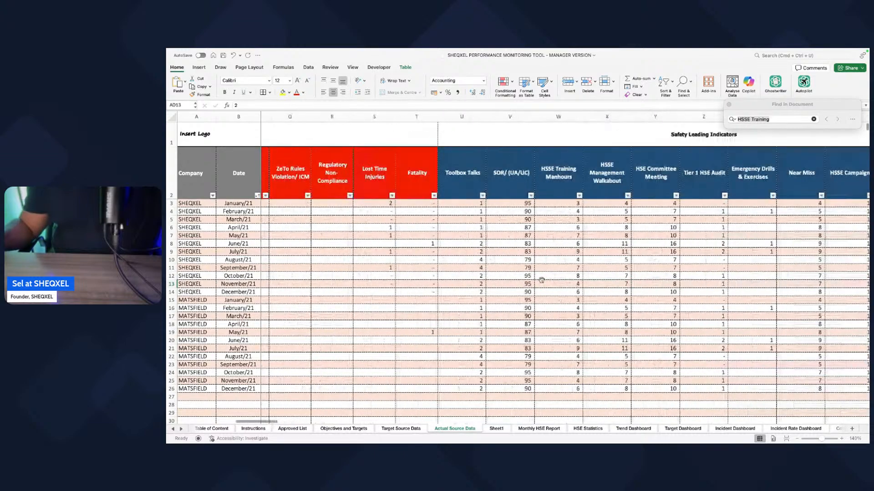
{"action": "scroll", "coordinate": [541, 280], "scroll_direction": "left", "scroll_amount": 3}
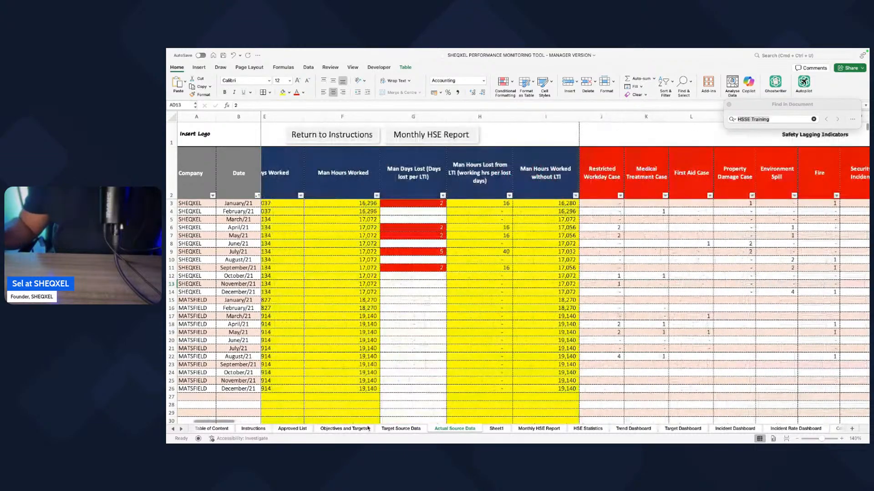
{"action": "left_click", "coordinate": [345, 429]}
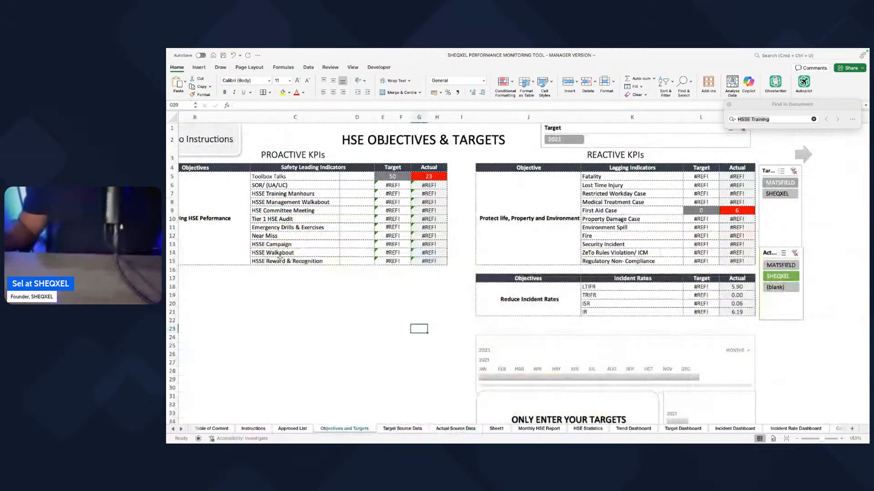
{"action": "left_click_drag", "start_coordinate": [277, 176], "coordinate": [295, 268]}
{"action": "left_click", "coordinate": [356, 345]}
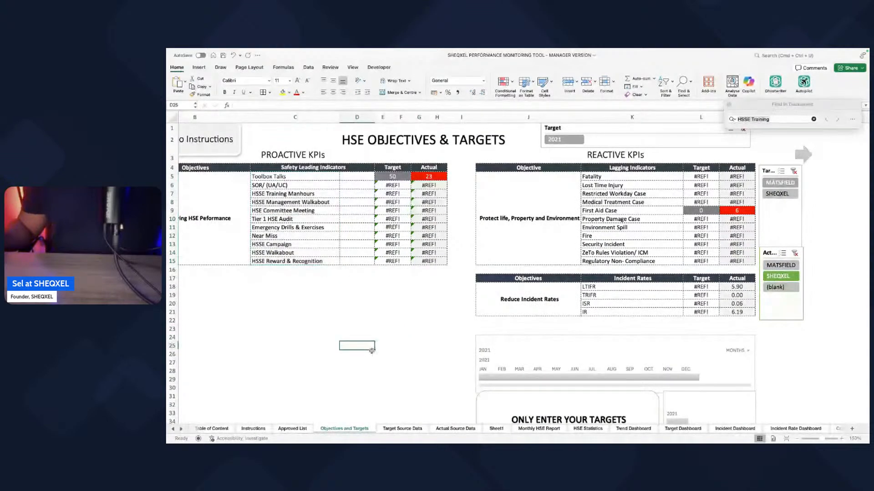
Step: Refresh the HSE Statistics PivotTable and check its field list for the cleaned-up indicators
{"action": "left_click", "coordinate": [590, 429]}
{"action": "left_click", "coordinate": [308, 67]}
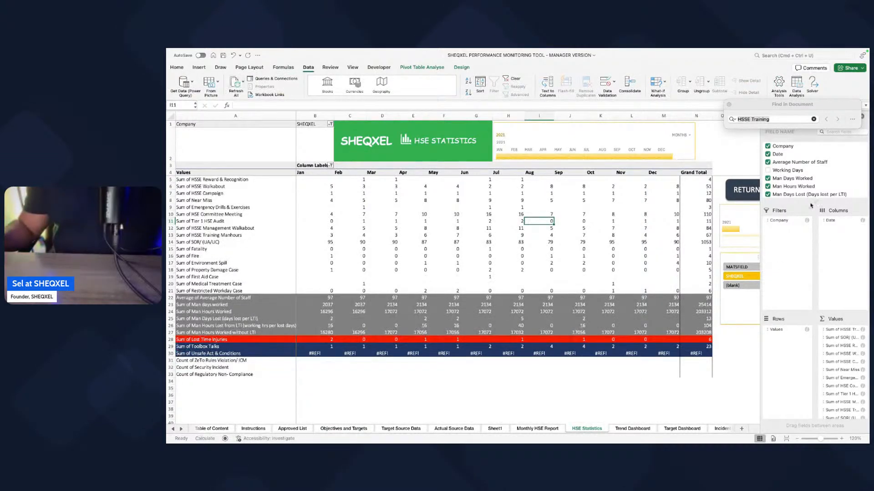
{"action": "left_click_drag", "start_coordinate": [810, 203], "coordinate": [810, 325]}
{"action": "scroll", "coordinate": [809, 267], "scroll_direction": "down", "scroll_amount": 5}
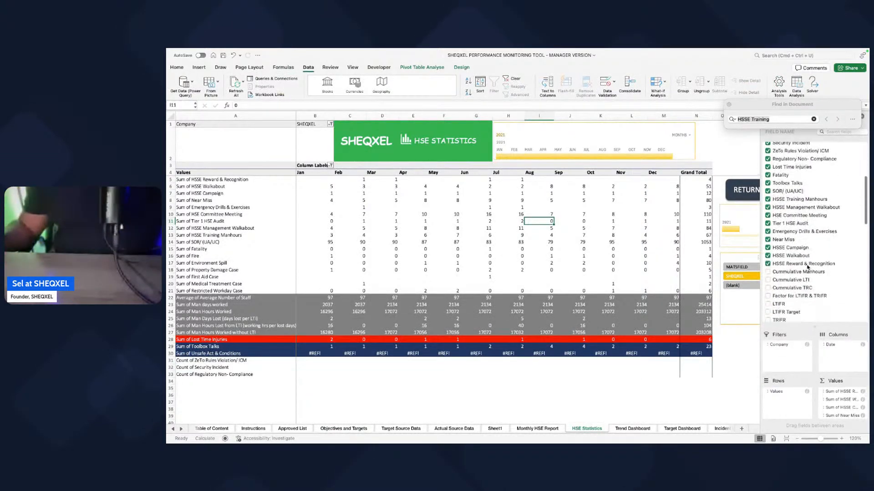
{"action": "scroll", "coordinate": [807, 267], "scroll_direction": "up", "scroll_amount": 10}
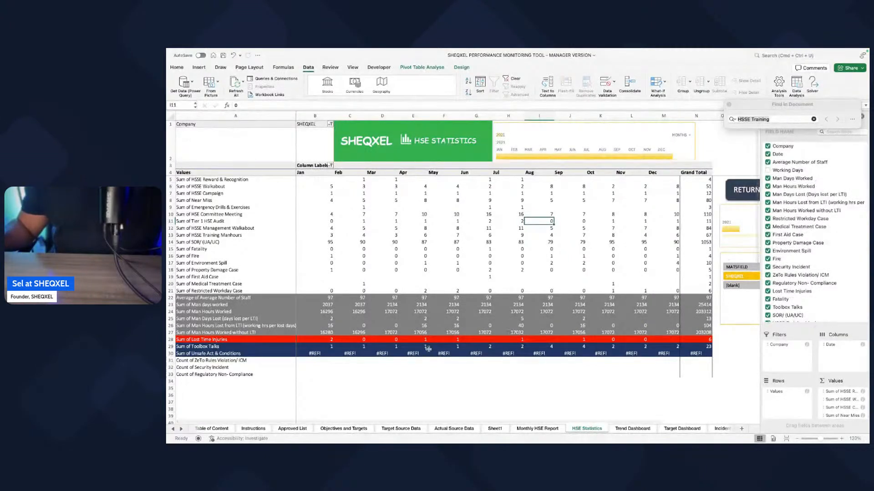
Step: Summarise the ZeTo Rules Violation/ ICM value field of the HSE Statistics PivotTable by Sum
{"action": "left_click_drag", "start_coordinate": [812, 321], "coordinate": [811, 164]}
{"action": "scroll", "coordinate": [836, 355], "scroll_direction": "down", "scroll_amount": 6}
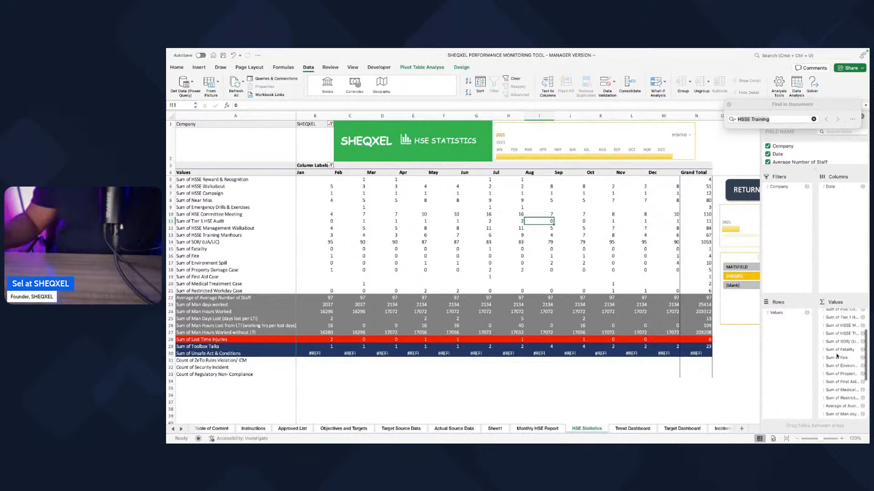
{"action": "scroll", "coordinate": [838, 378], "scroll_direction": "down", "scroll_amount": 4}
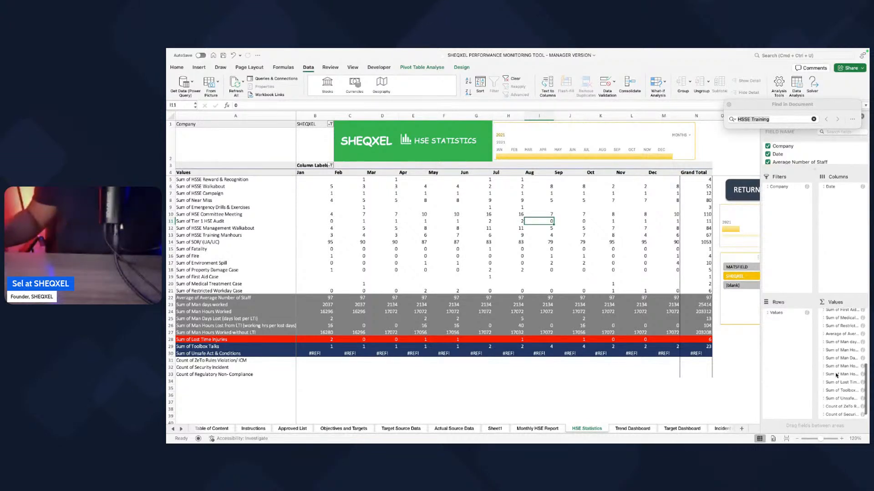
{"action": "left_click", "coordinate": [840, 399]}
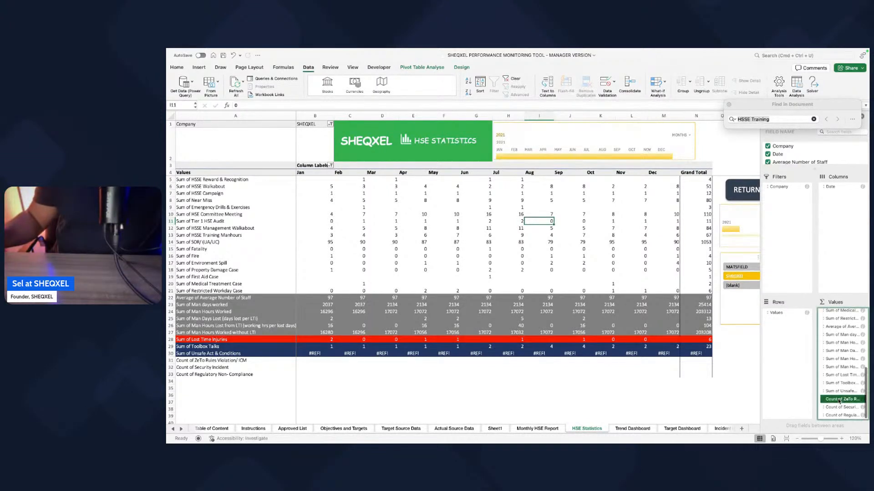
{"action": "left_click", "coordinate": [796, 436]}
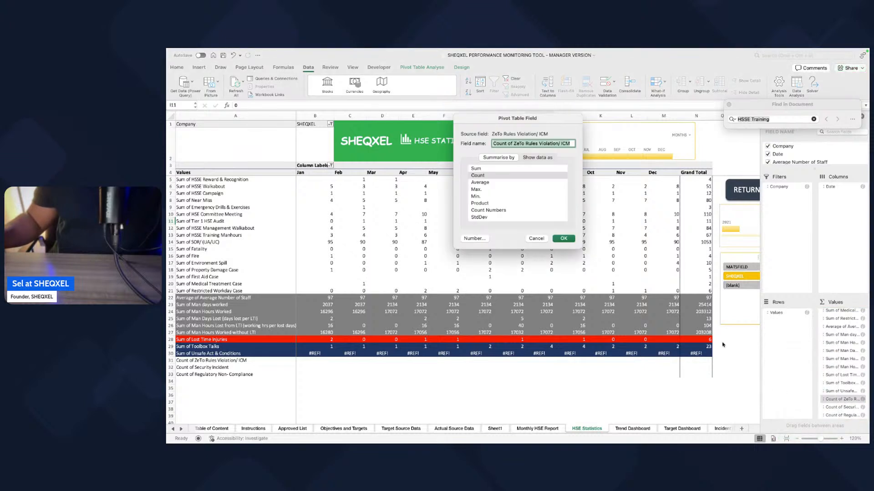
{"action": "left_click", "coordinate": [479, 171]}
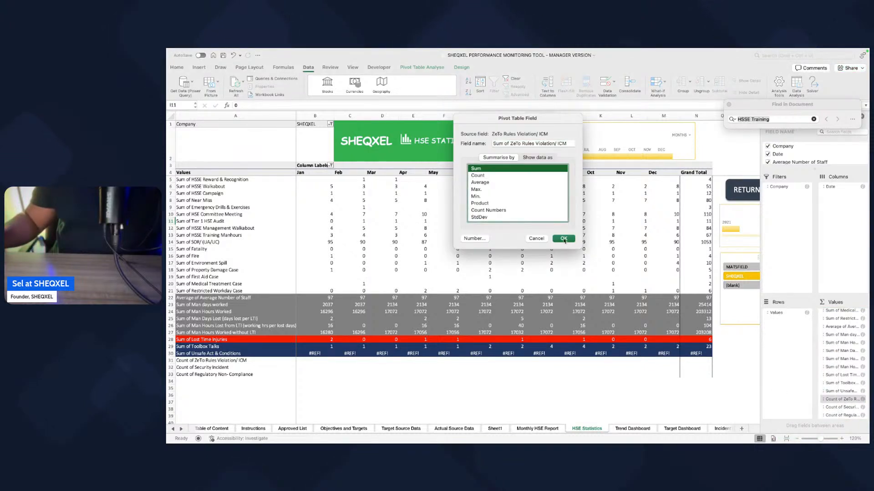
{"action": "key", "text": "Return"}
Step: Summarise the Security Incident value field of the PivotTable by Sum
{"action": "left_click", "coordinate": [839, 407]}
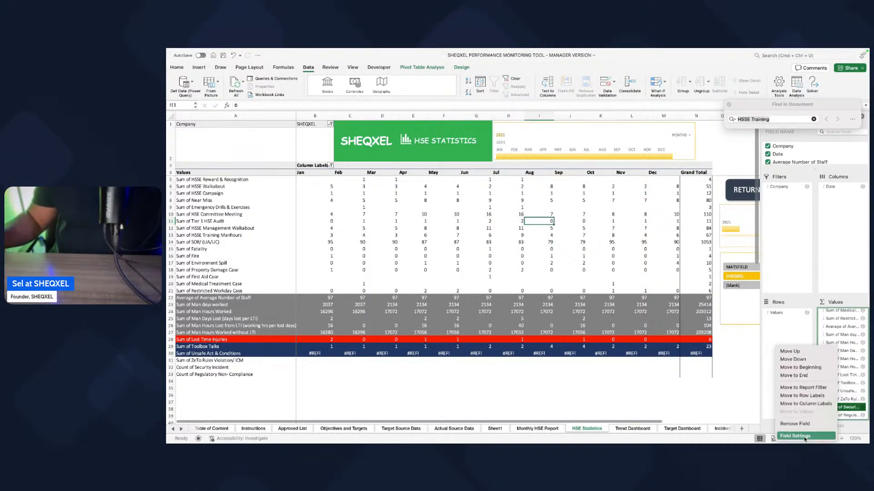
{"action": "left_click", "coordinate": [796, 436]}
{"action": "left_click", "coordinate": [478, 169]}
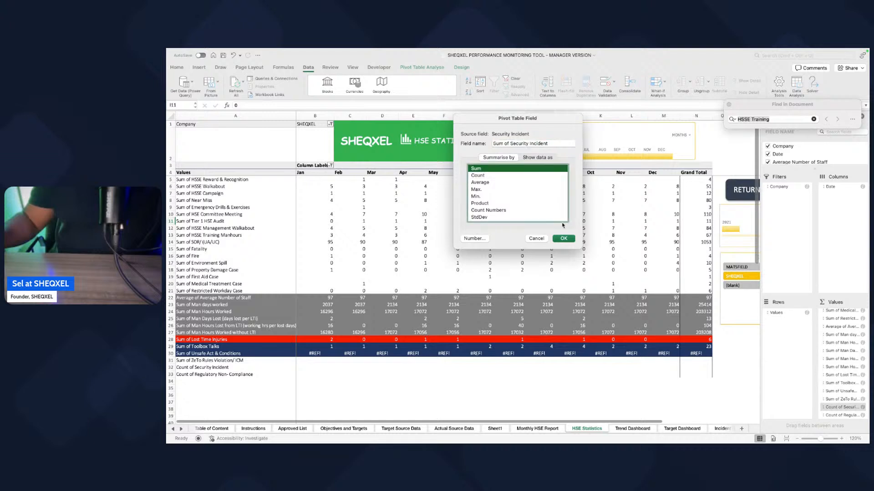
{"action": "left_click", "coordinate": [563, 238]}
Step: Summarise the Regulatory Non- Compliance value field of the PivotTable by Sum
{"action": "left_click", "coordinate": [839, 416]}
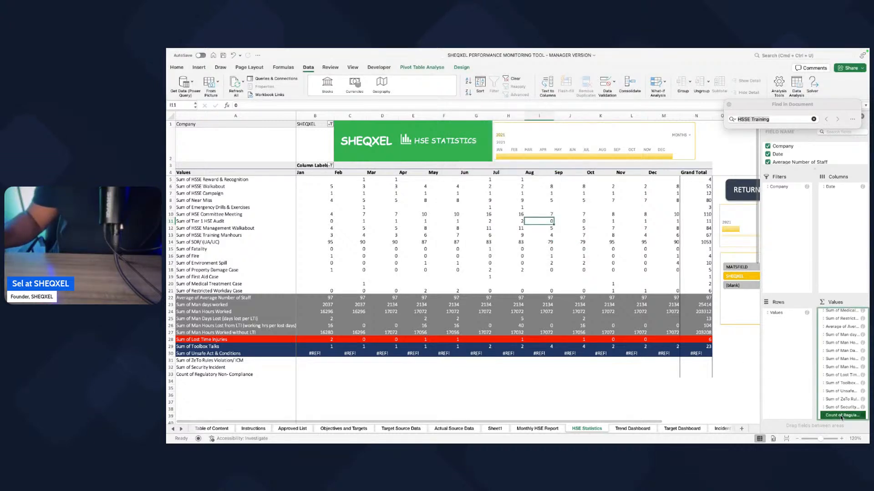
{"action": "left_click", "coordinate": [798, 436]}
{"action": "left_click", "coordinate": [477, 169]}
{"action": "left_click", "coordinate": [563, 239]}
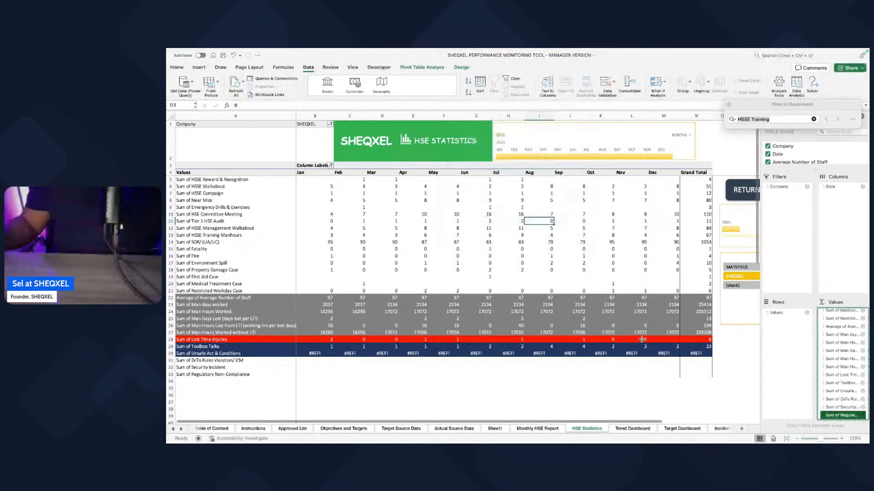
{"action": "scroll", "coordinate": [828, 359], "scroll_direction": "up", "scroll_amount": 5}
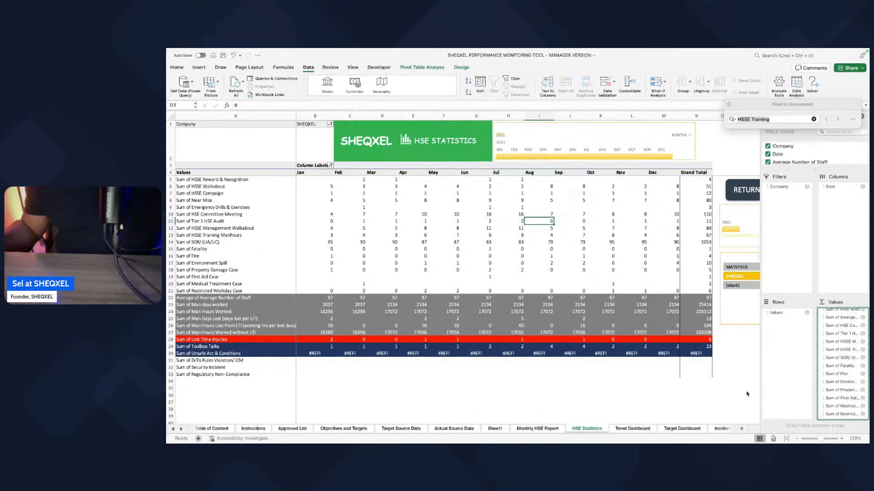
{"action": "left_click", "coordinate": [674, 402]}
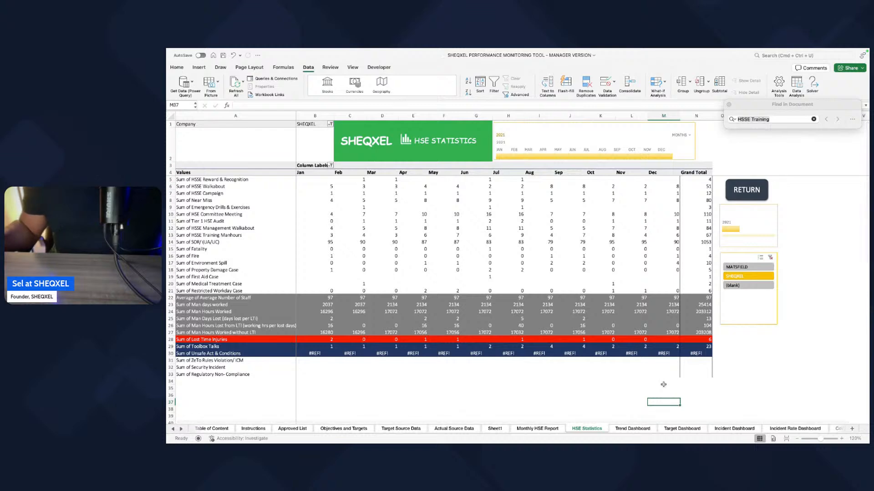
Step: Check the indicator columns on Actual Source Data, refresh all workbook data, and inspect the Sum of Unsafe Act & Conditions row on HSE Statistics
{"action": "scroll", "coordinate": [595, 353], "scroll_direction": "down", "scroll_amount": 1}
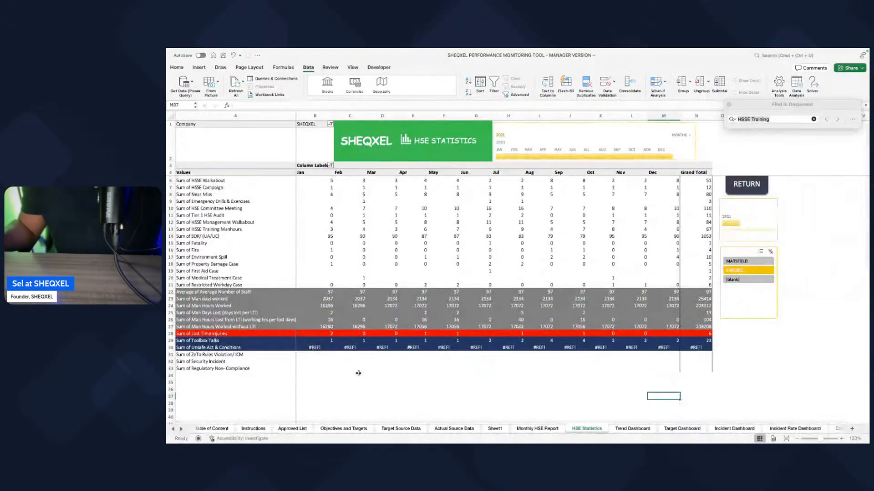
{"action": "left_click", "coordinate": [449, 429]}
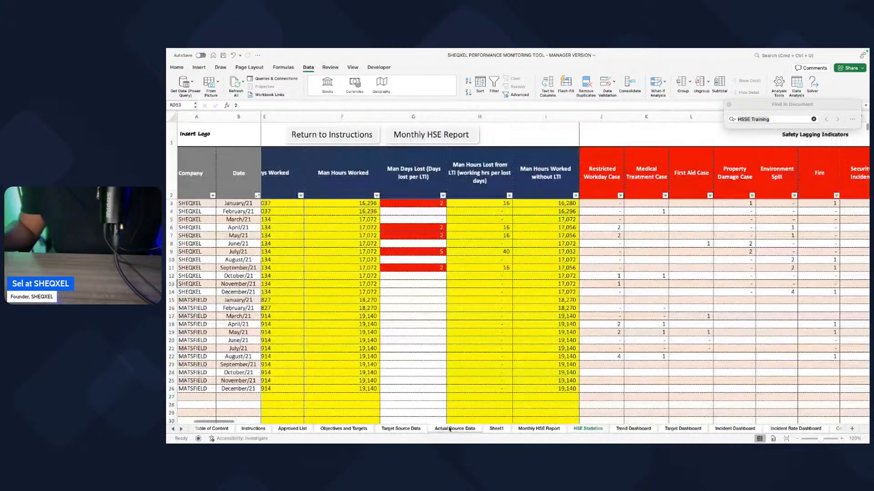
{"action": "scroll", "coordinate": [503, 374], "scroll_direction": "right", "scroll_amount": 3}
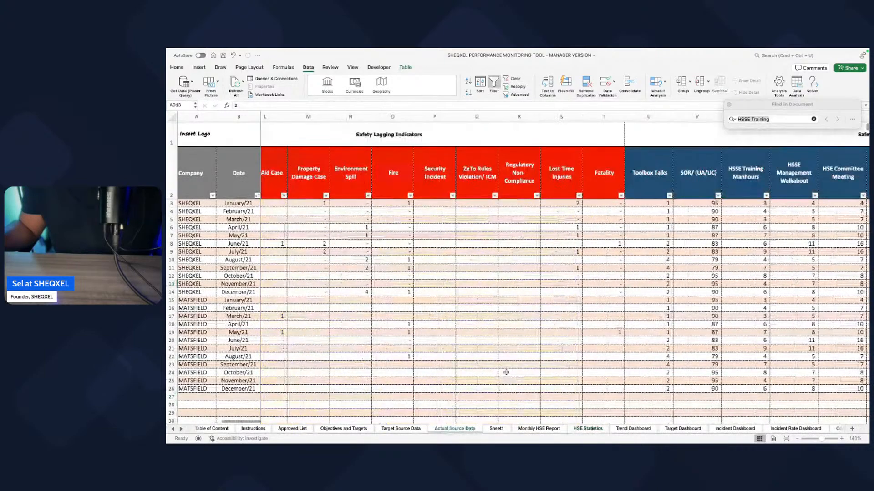
{"action": "scroll", "coordinate": [506, 372], "scroll_direction": "right", "scroll_amount": 5}
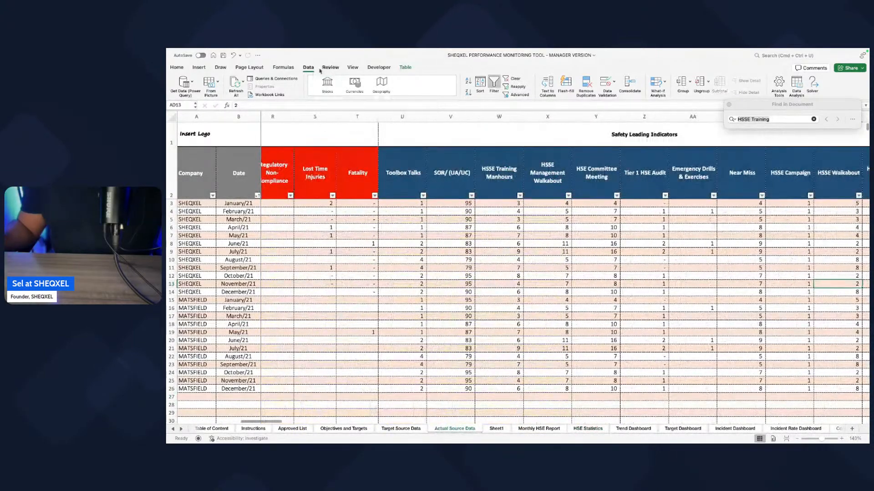
{"action": "left_click", "coordinate": [305, 68]}
{"action": "left_click", "coordinate": [308, 69]}
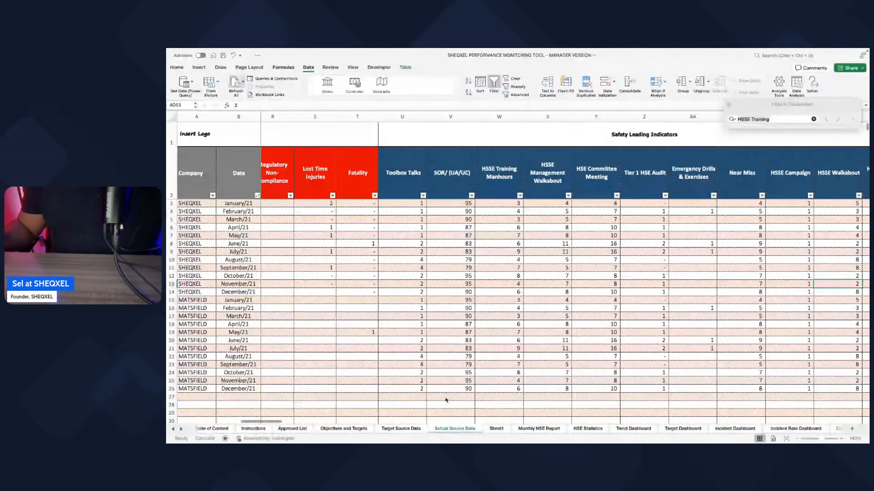
{"action": "left_click", "coordinate": [587, 429]}
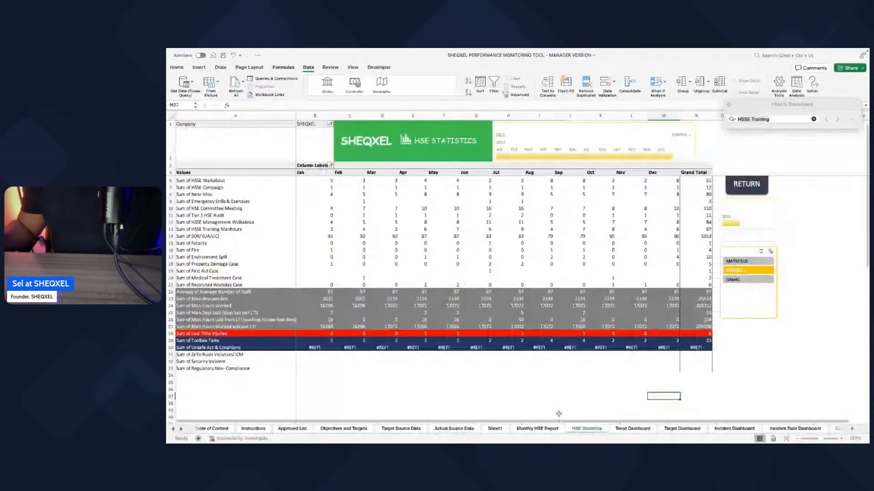
Step: Unhide the hidden columns after HSSE Reward & Recognition on Actual Source Data
{"action": "left_click", "coordinate": [448, 429]}
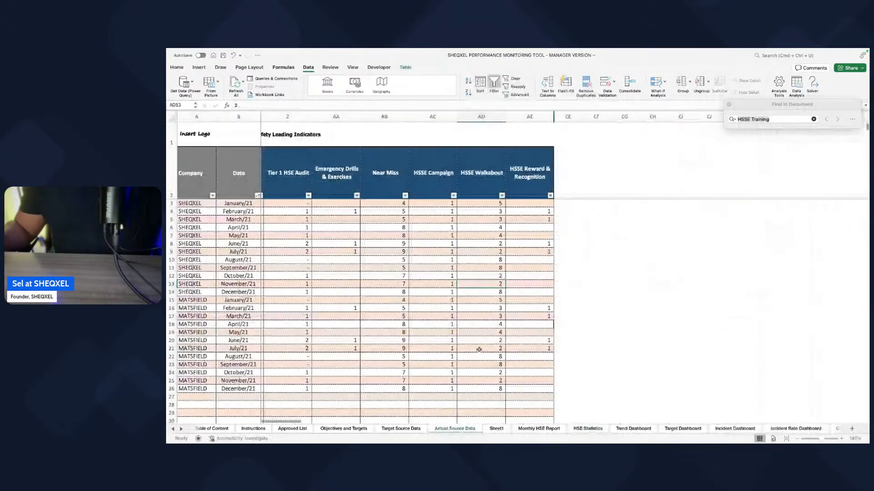
{"action": "scroll", "coordinate": [479, 350], "scroll_direction": "right", "scroll_amount": 2}
{"action": "left_click_drag", "start_coordinate": [439, 117], "coordinate": [475, 117]}
{"action": "right_click", "coordinate": [475, 117]}
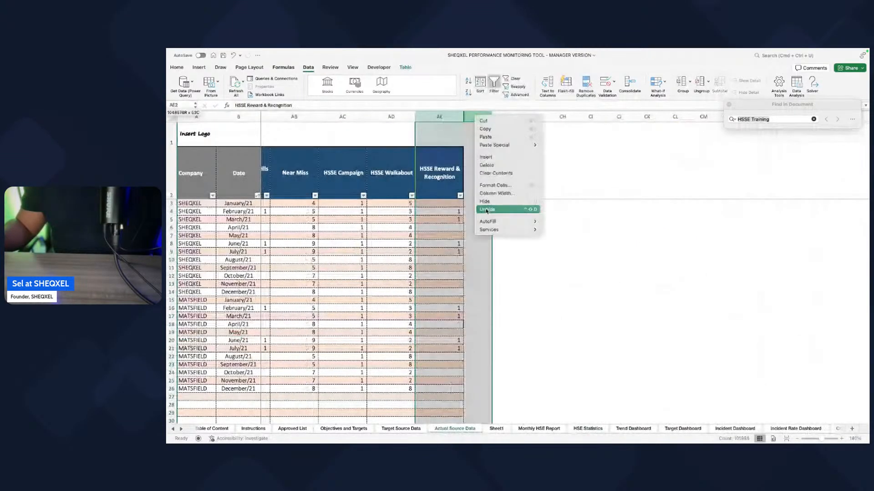
{"action": "left_click", "coordinate": [486, 210]}
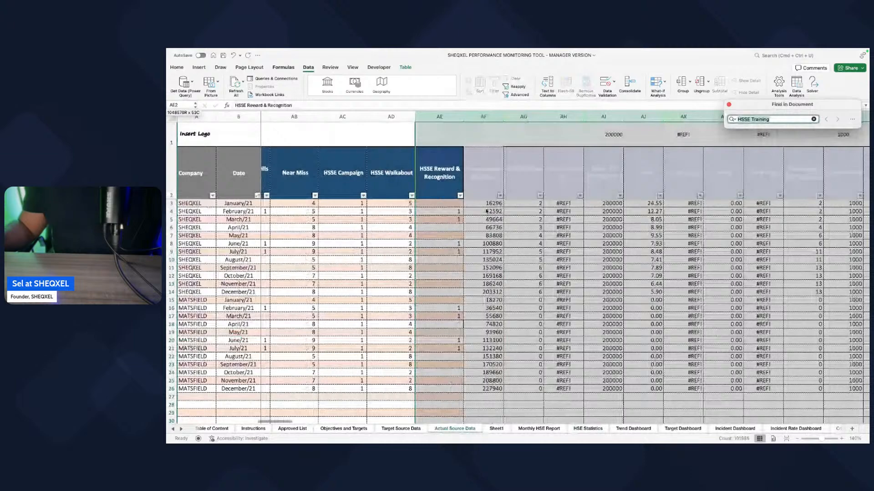
Step: Delete the Unsafe Act & Conditions column after Helper Date on Actual Source Data
{"action": "scroll", "coordinate": [486, 212], "scroll_direction": "right", "scroll_amount": 3}
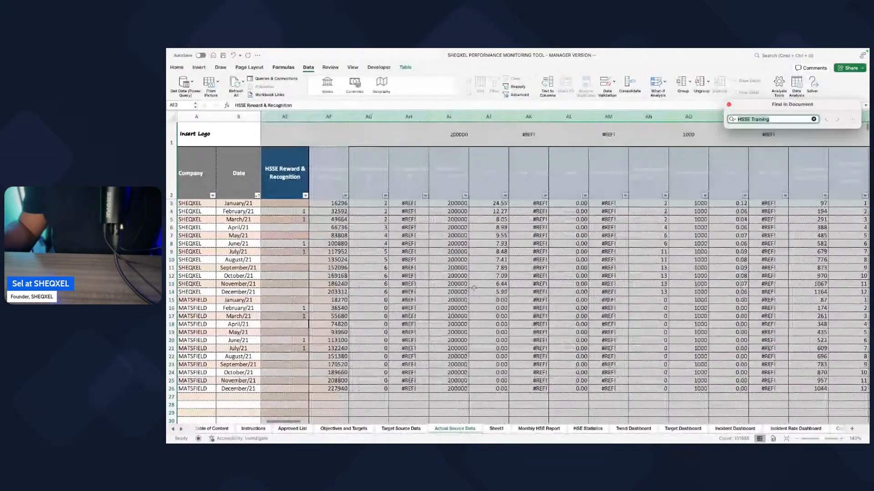
{"action": "scroll", "coordinate": [474, 288], "scroll_direction": "right", "scroll_amount": 10}
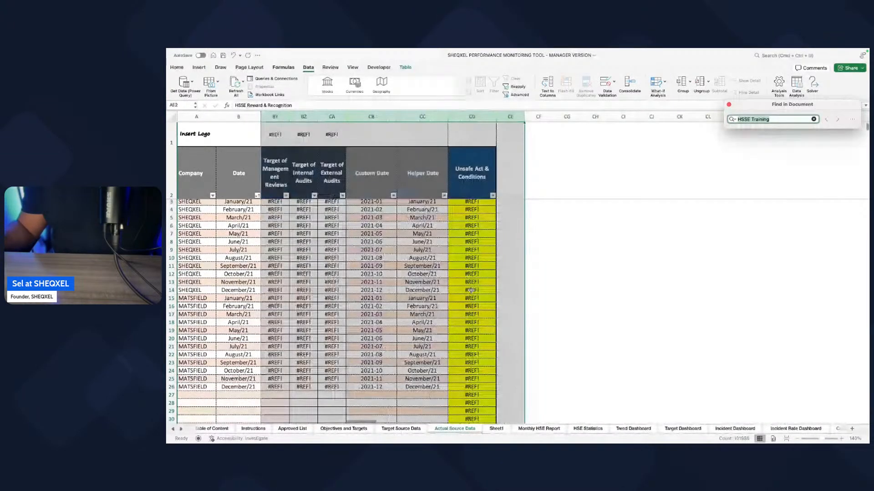
{"action": "left_click", "coordinate": [565, 173]}
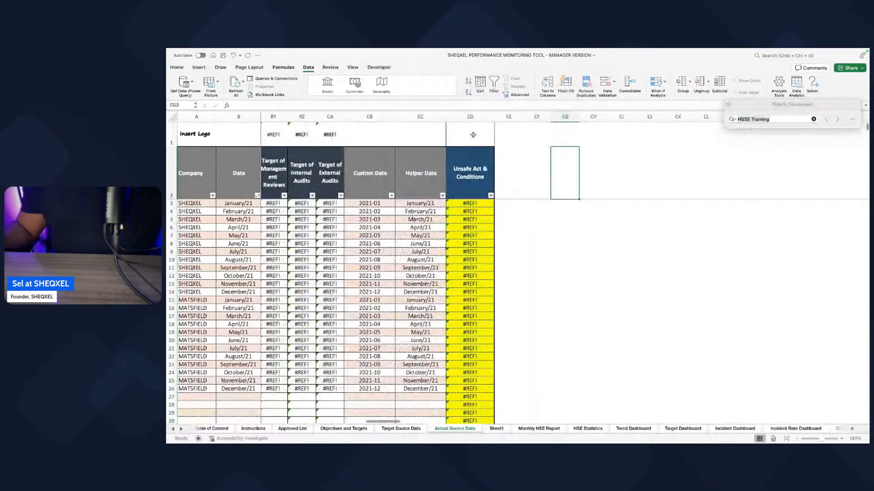
{"action": "left_click", "coordinate": [470, 116]}
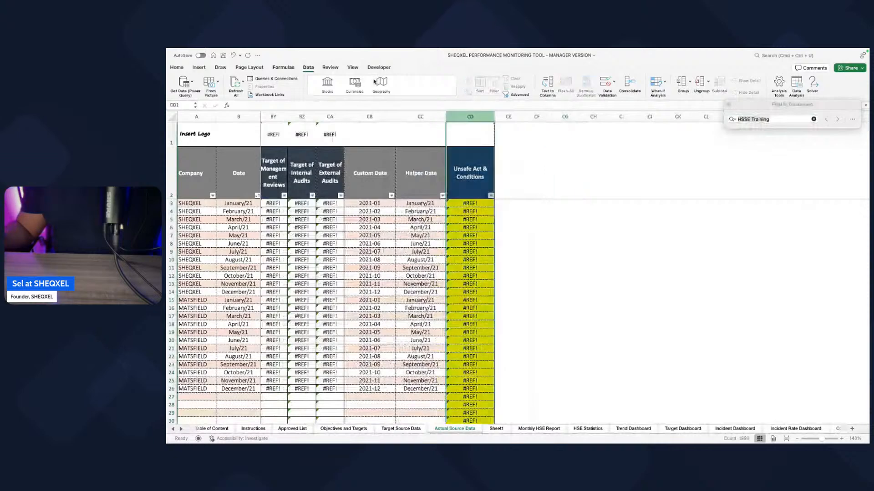
{"action": "left_click", "coordinate": [177, 67]}
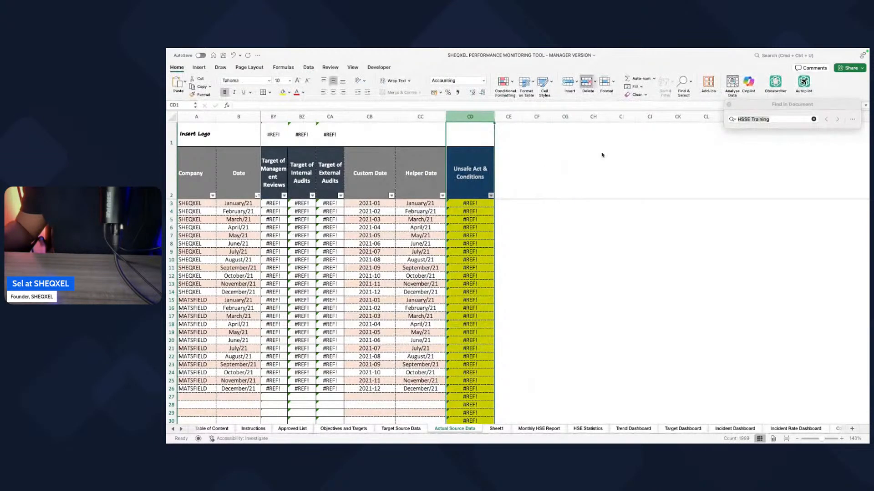
{"action": "left_click", "coordinate": [587, 83]}
Step: Look through the unhidden calculation columns between HSSE Reward & Recognition and Helper Date for broken references
{"action": "scroll", "coordinate": [572, 289], "scroll_direction": "left", "scroll_amount": 1}
{"action": "scroll", "coordinate": [572, 288], "scroll_direction": "left", "scroll_amount": 1}
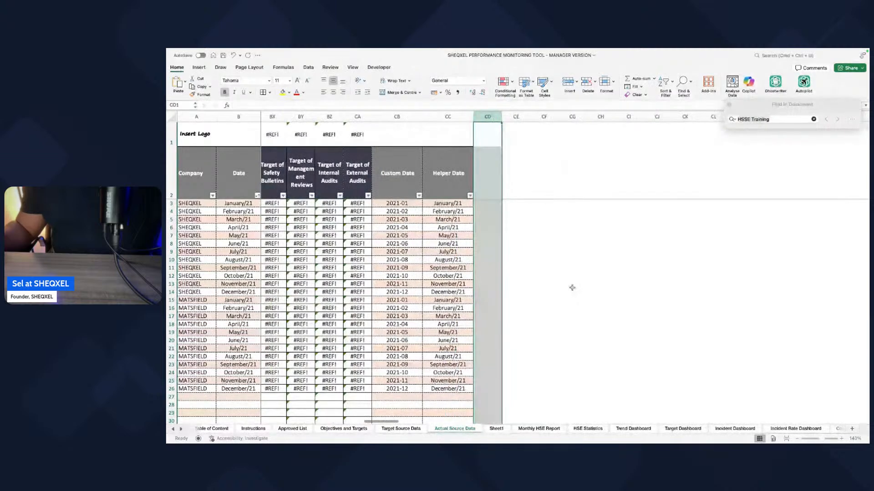
{"action": "scroll", "coordinate": [572, 287], "scroll_direction": "left", "scroll_amount": 10}
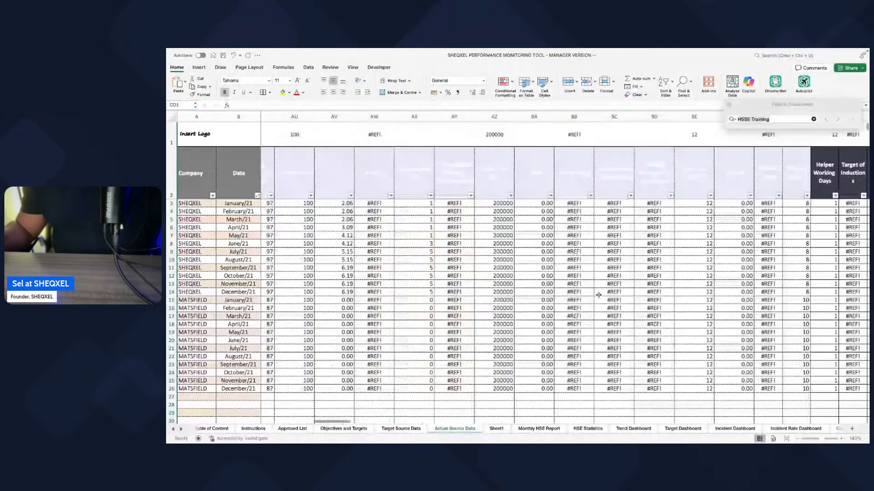
{"action": "scroll", "coordinate": [598, 295], "scroll_direction": "left", "scroll_amount": 10}
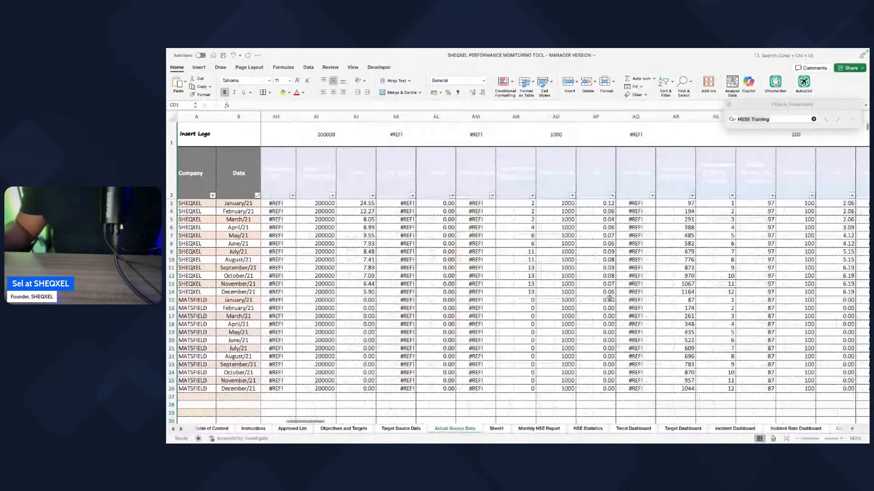
{"action": "scroll", "coordinate": [609, 298], "scroll_direction": "left", "scroll_amount": 5}
{"action": "scroll", "coordinate": [473, 248], "scroll_direction": "right", "scroll_amount": 1}
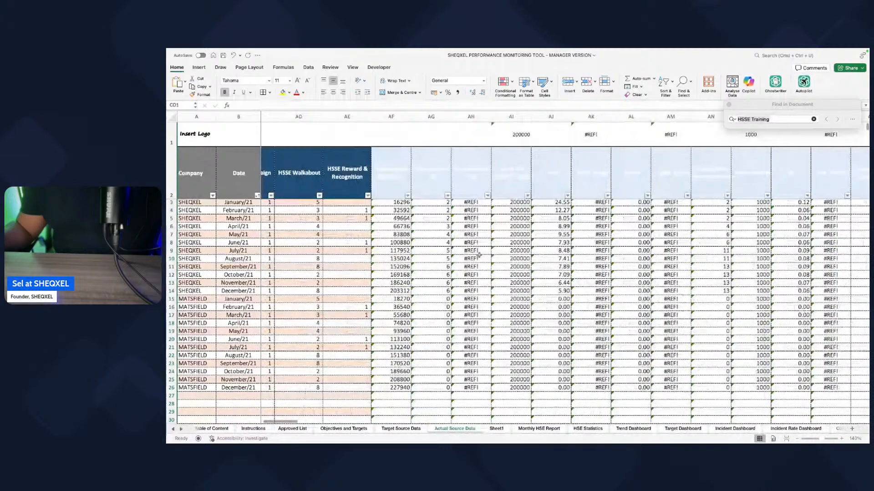
{"action": "scroll", "coordinate": [479, 255], "scroll_direction": "right", "scroll_amount": 1}
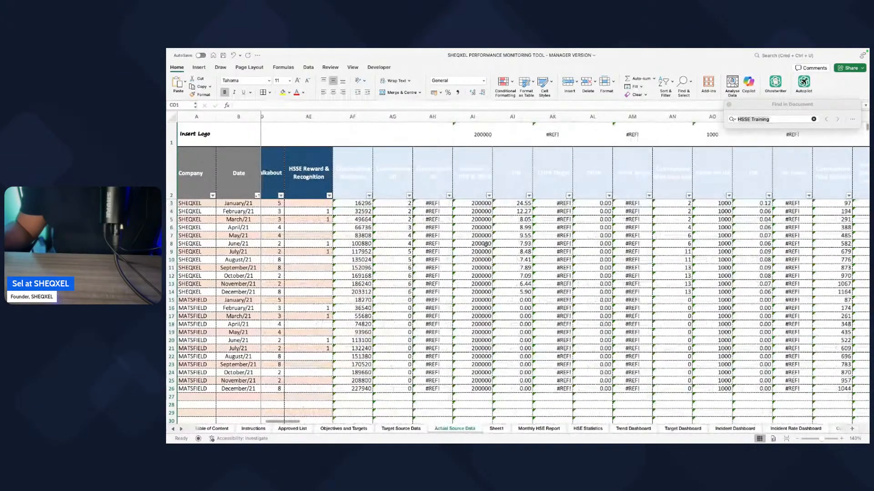
Step: Delete the #REF! calculation column AH from Actual Source Data after comparing it with the neighbouring indicator columns
{"action": "left_click", "coordinate": [433, 117]}
{"action": "left_click", "coordinate": [509, 118], "text": "super"}
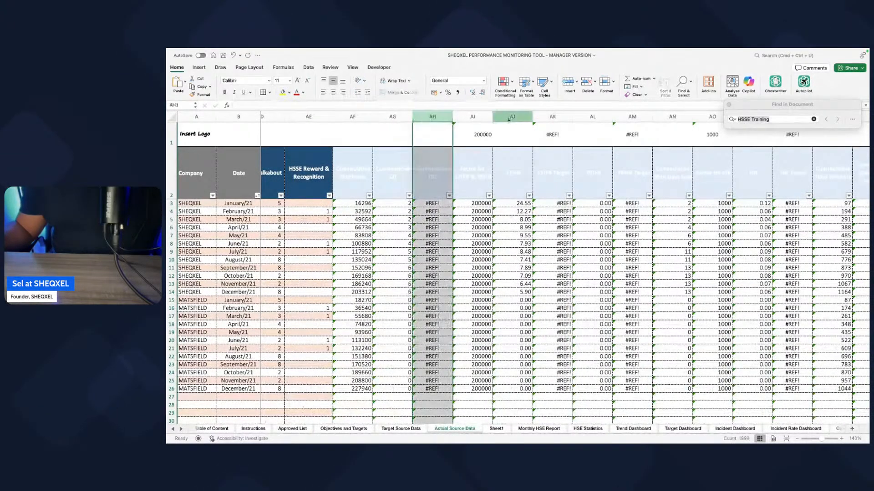
{"action": "scroll", "coordinate": [446, 246], "scroll_direction": "left", "scroll_amount": 1}
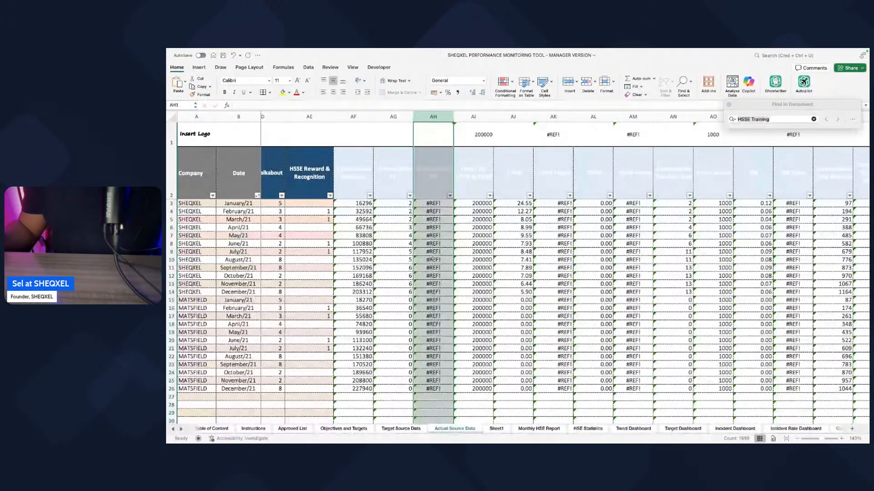
{"action": "scroll", "coordinate": [511, 279], "scroll_direction": "right", "scroll_amount": 2}
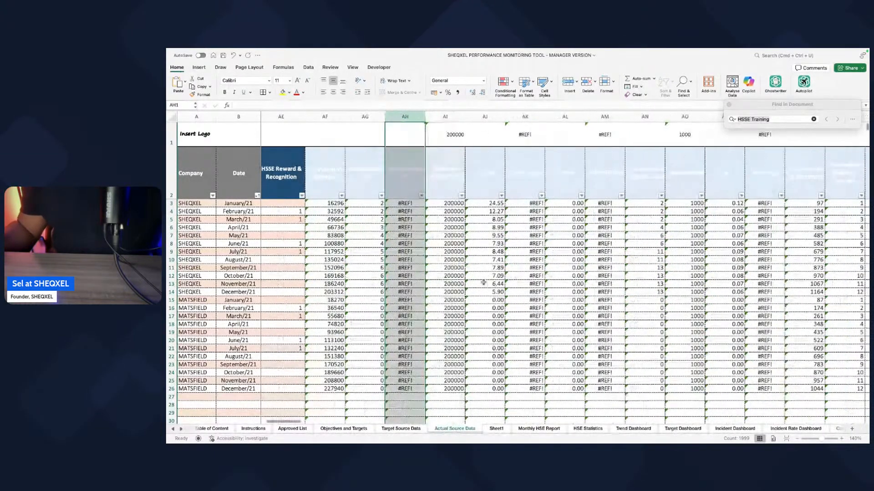
{"action": "scroll", "coordinate": [483, 283], "scroll_direction": "right", "scroll_amount": 2}
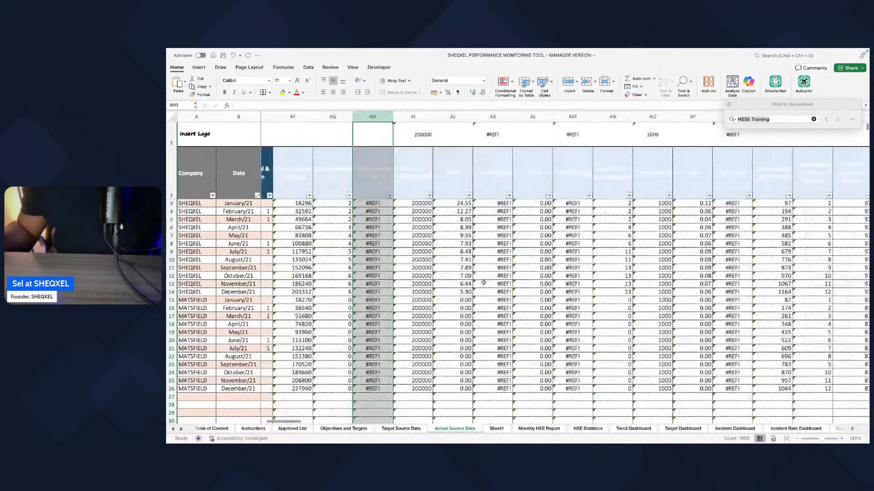
{"action": "scroll", "coordinate": [483, 283], "scroll_direction": "left", "scroll_amount": 2}
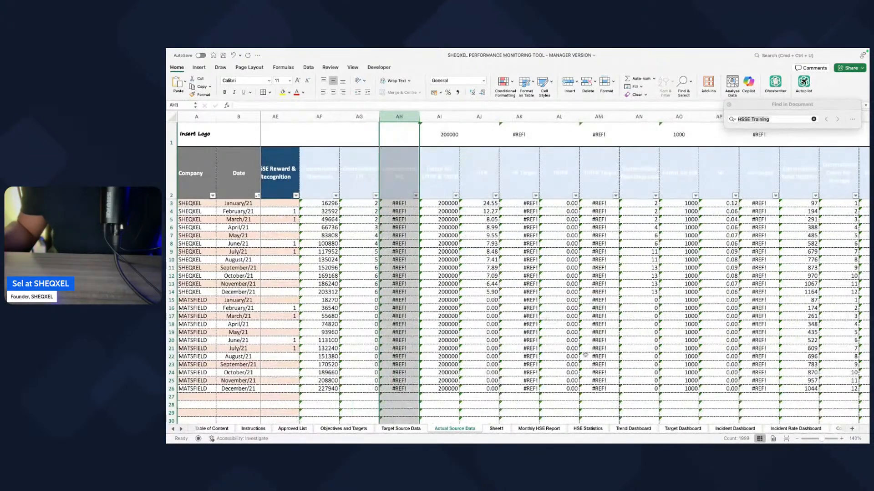
{"action": "scroll", "coordinate": [585, 355], "scroll_direction": "right", "scroll_amount": 2}
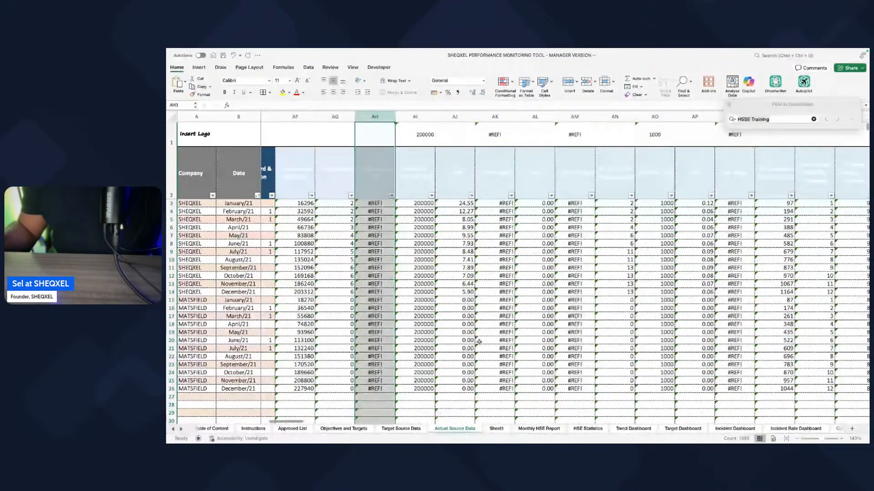
{"action": "scroll", "coordinate": [479, 342], "scroll_direction": "right", "scroll_amount": 3}
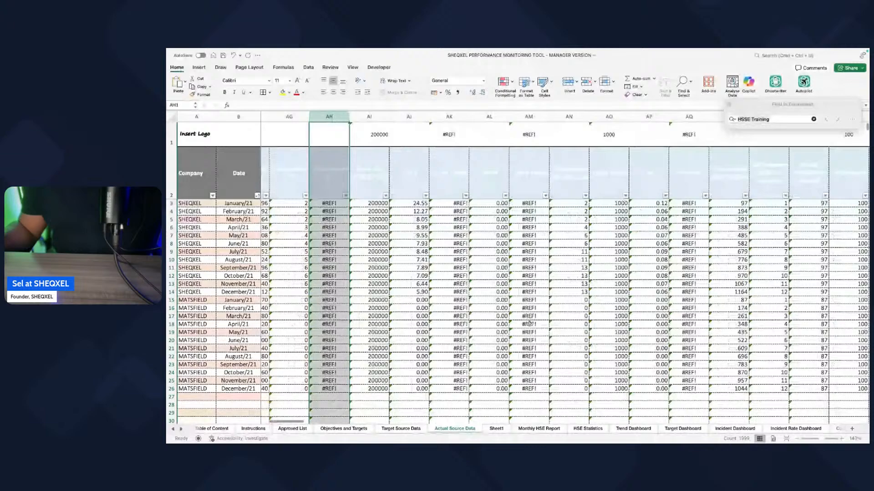
{"action": "scroll", "coordinate": [530, 323], "scroll_direction": "left", "scroll_amount": 2}
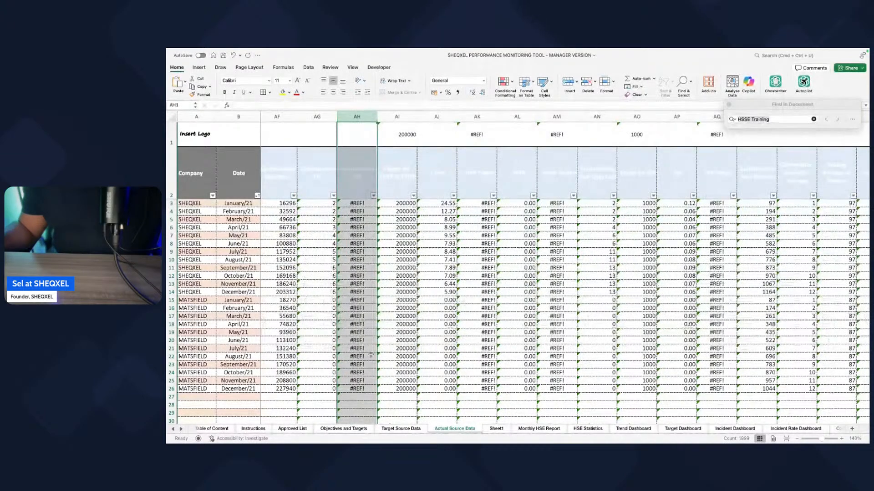
{"action": "scroll", "coordinate": [406, 286], "scroll_direction": "left", "scroll_amount": 15}
{"action": "scroll", "coordinate": [406, 286], "scroll_direction": "left", "scroll_amount": 15}
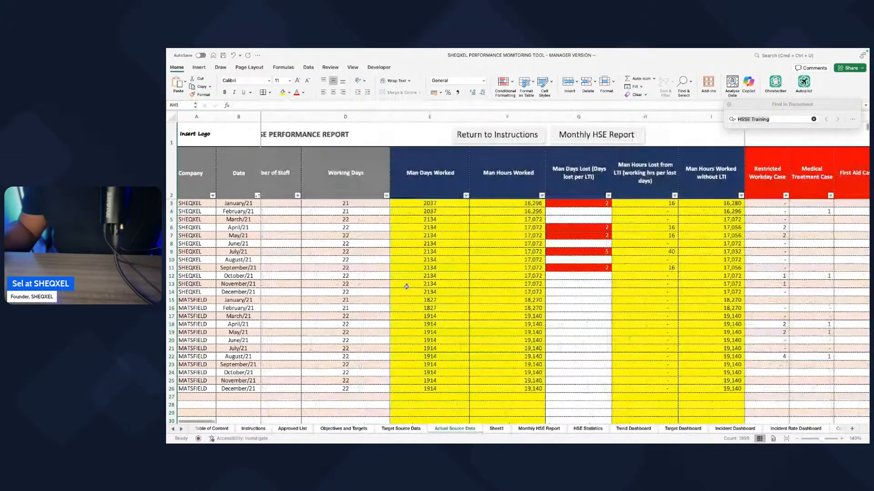
{"action": "scroll", "coordinate": [407, 286], "scroll_direction": "right", "scroll_amount": 12}
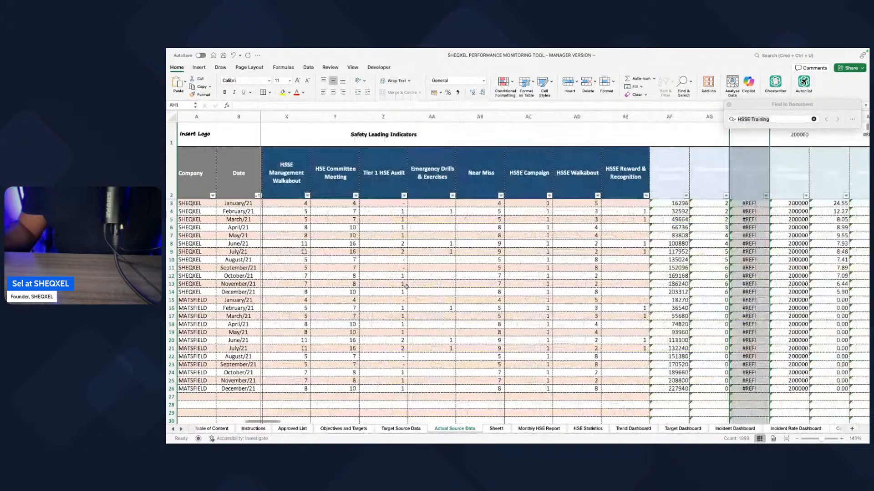
{"action": "scroll", "coordinate": [406, 286], "scroll_direction": "right", "scroll_amount": 5}
{"action": "scroll", "coordinate": [498, 264], "scroll_direction": "left", "scroll_amount": 10}
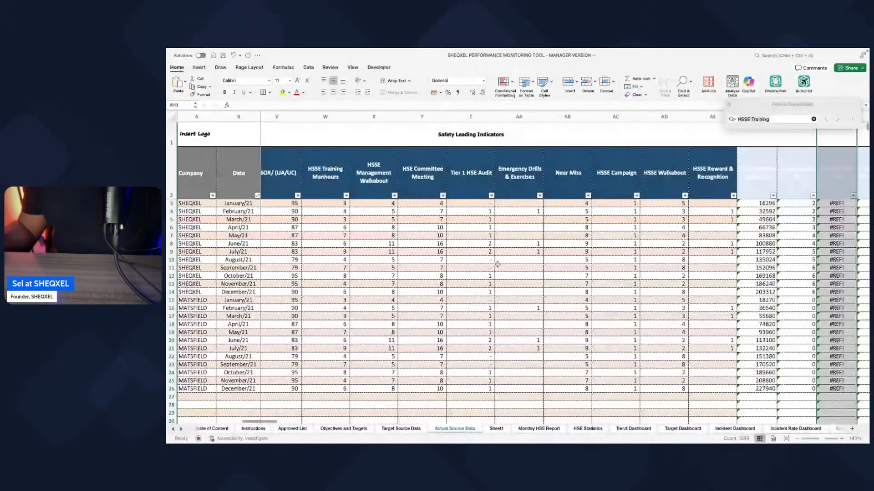
{"action": "scroll", "coordinate": [497, 264], "scroll_direction": "right", "scroll_amount": 8}
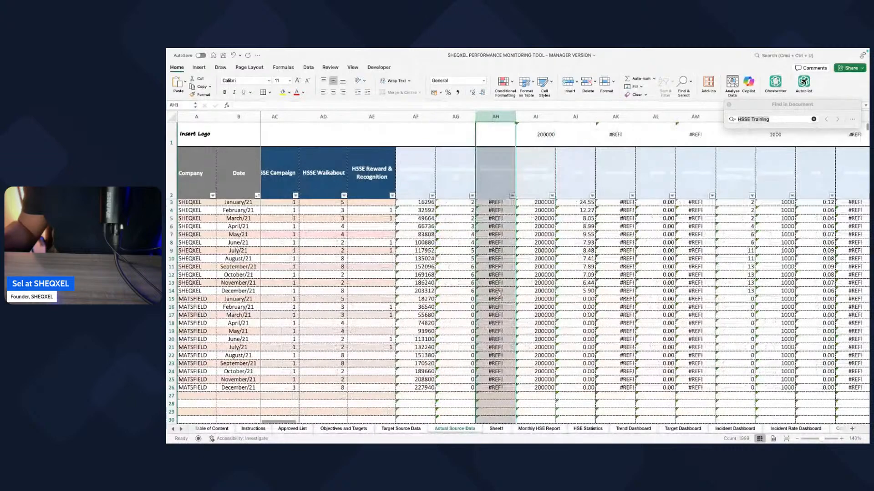
{"action": "left_click", "coordinate": [587, 84]}
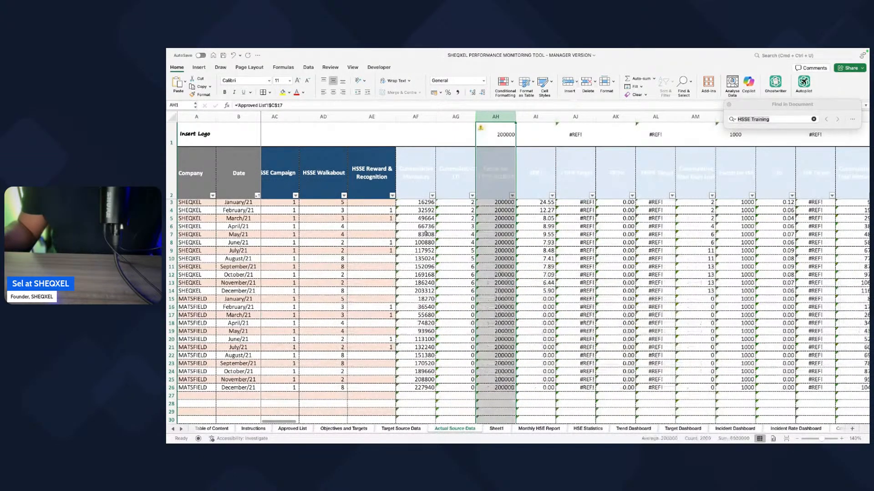
Step: Look over the Safety Lagging Indicators columns and their monthly rows on Actual Source Data
{"action": "scroll", "coordinate": [497, 261], "scroll_direction": "right", "scroll_amount": 1}
{"action": "scroll", "coordinate": [497, 261], "scroll_direction": "left", "scroll_amount": 10}
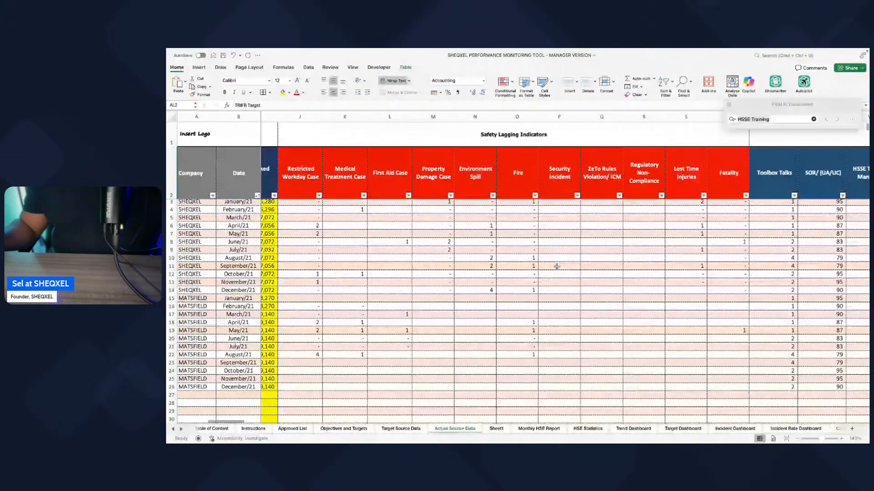
{"action": "scroll", "coordinate": [556, 267], "scroll_direction": "down", "scroll_amount": 3}
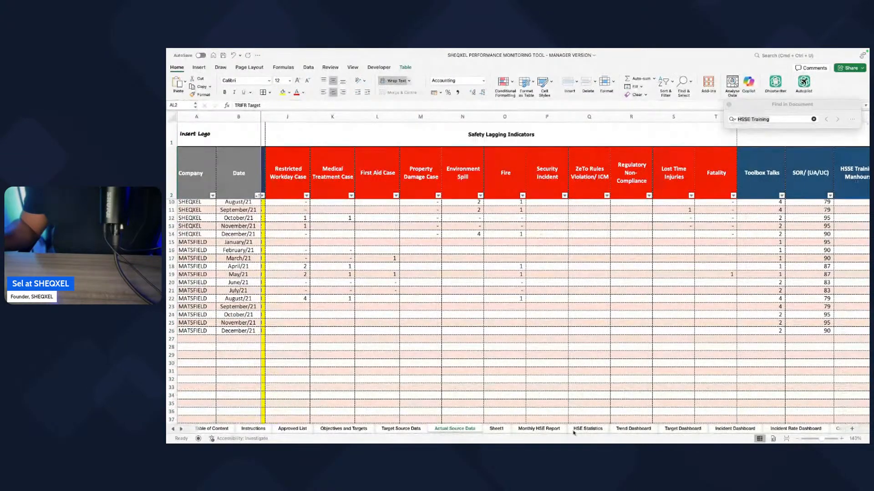
Step: Examine the indicators and incident rates on the Trend Dashboard, and the target panels on the Target Dashboard
{"action": "left_click", "coordinate": [633, 428]}
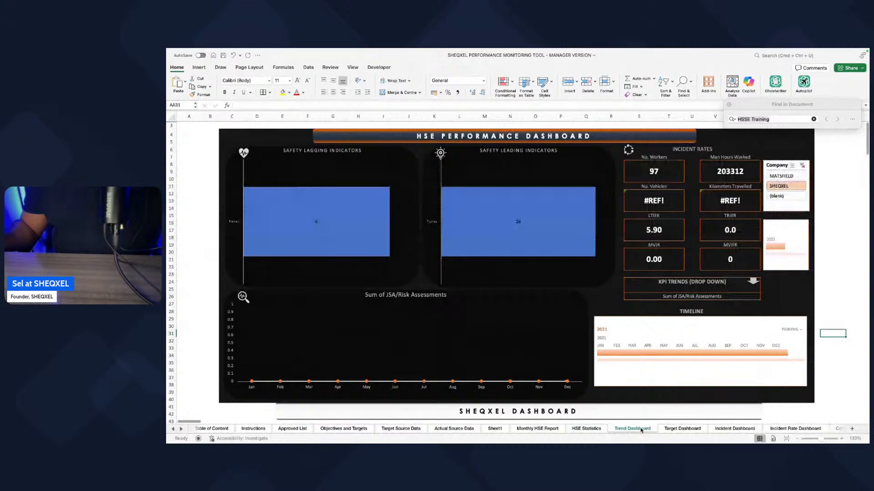
{"action": "left_click", "coordinate": [181, 429]}
{"action": "left_click", "coordinate": [181, 430]}
{"action": "left_click", "coordinate": [181, 430]}
{"action": "left_click", "coordinate": [181, 430]}
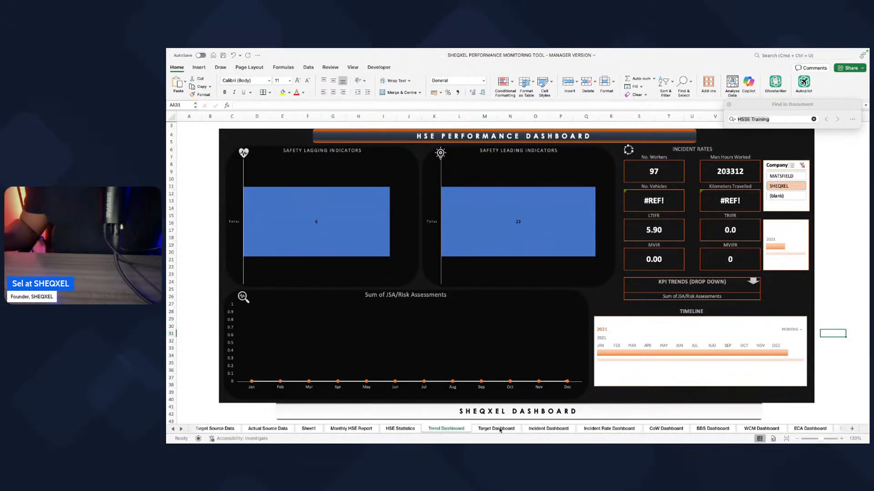
{"action": "left_click", "coordinate": [499, 430]}
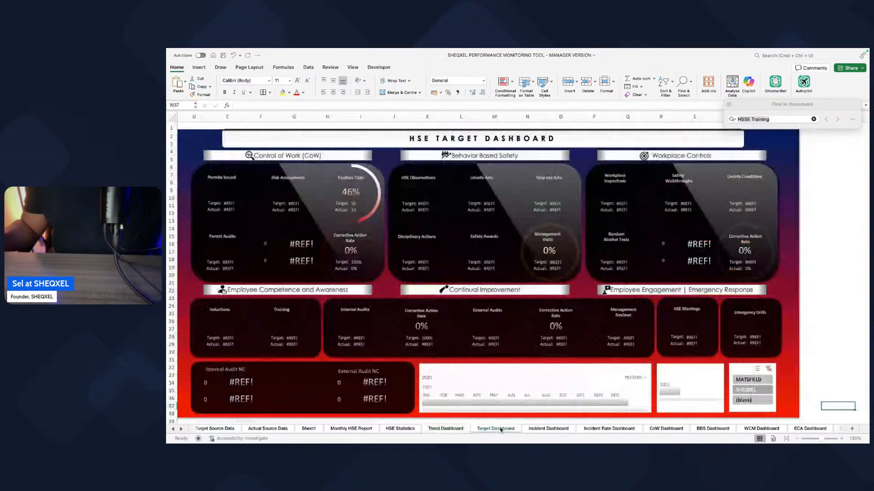
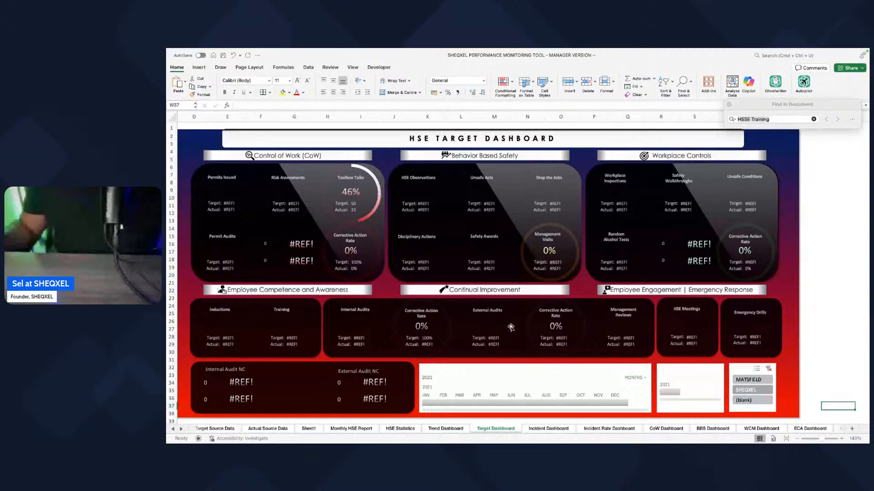
Step: Examine the statistics and trend charts on the Incident Dashboard and the Incident Rate Dashboard
{"action": "left_click", "coordinate": [547, 428]}
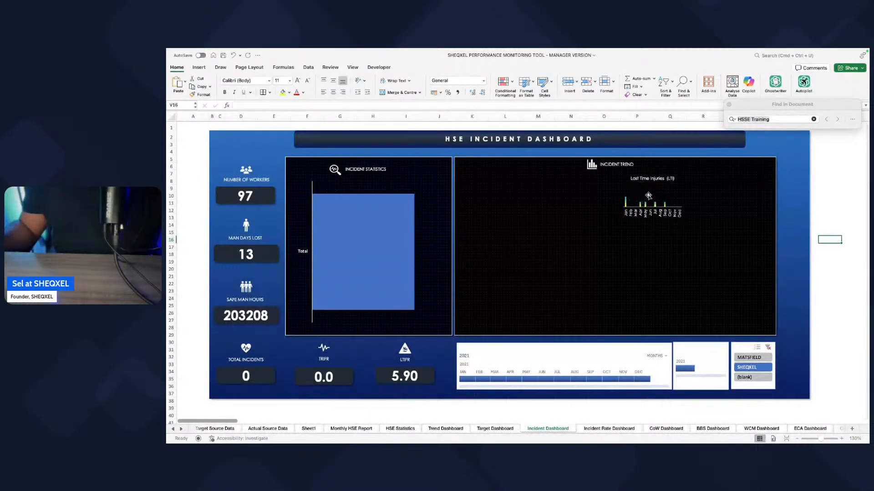
{"action": "scroll", "coordinate": [650, 207], "scroll_direction": "right", "scroll_amount": 3}
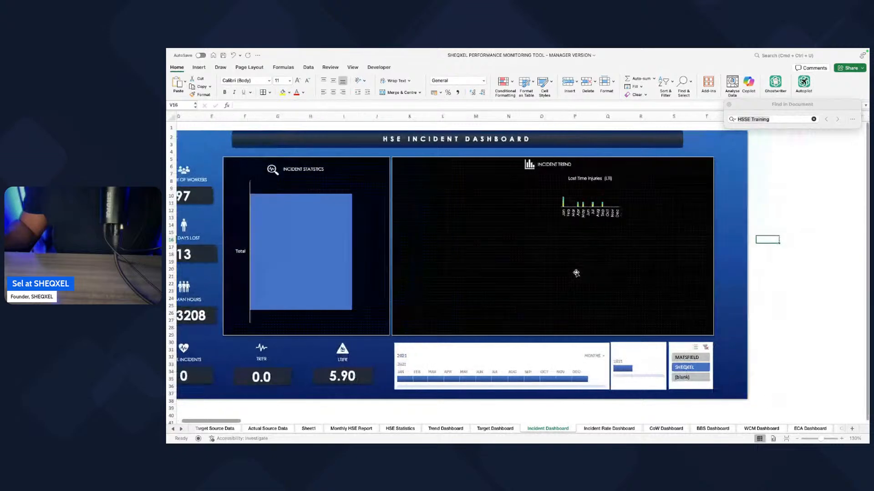
{"action": "left_click", "coordinate": [601, 428]}
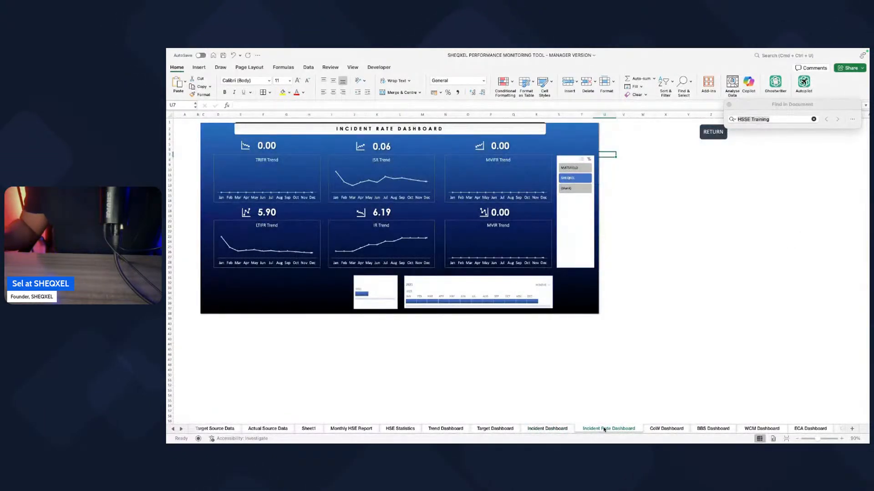
{"action": "scroll", "coordinate": [595, 411], "scroll_direction": "right", "scroll_amount": 2}
{"action": "scroll", "coordinate": [596, 413], "scroll_direction": "right", "scroll_amount": 3}
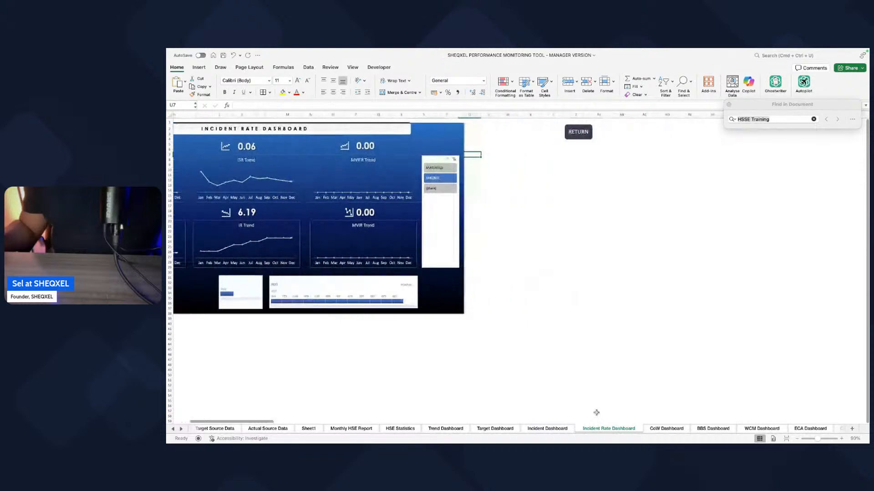
Step: Delete the CoW Dashboard and BBS Dashboard sheets from the workbook
{"action": "left_click", "coordinate": [676, 428]}
{"action": "right_click", "coordinate": [678, 429]}
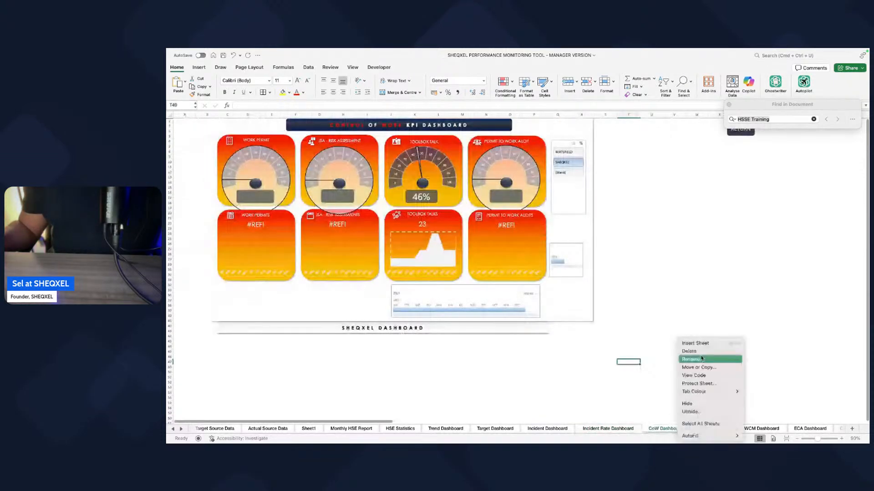
{"action": "left_click", "coordinate": [689, 351]}
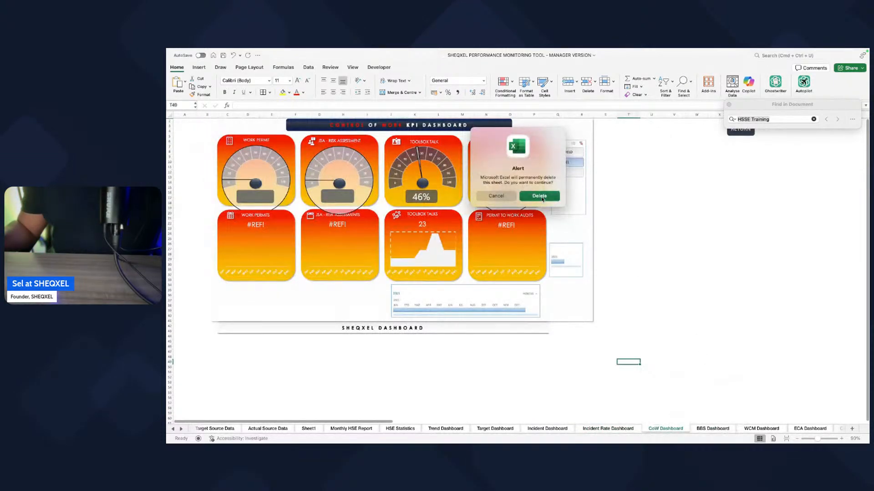
{"action": "left_click", "coordinate": [541, 195]}
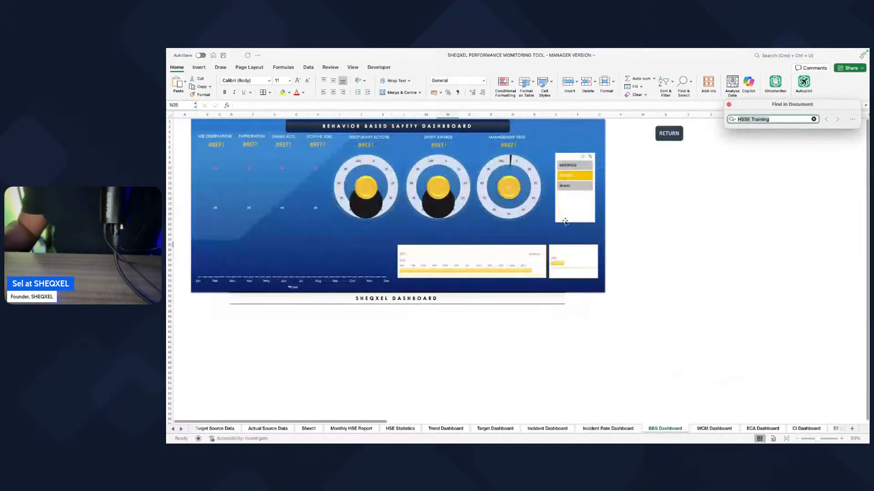
{"action": "right_click", "coordinate": [675, 430]}
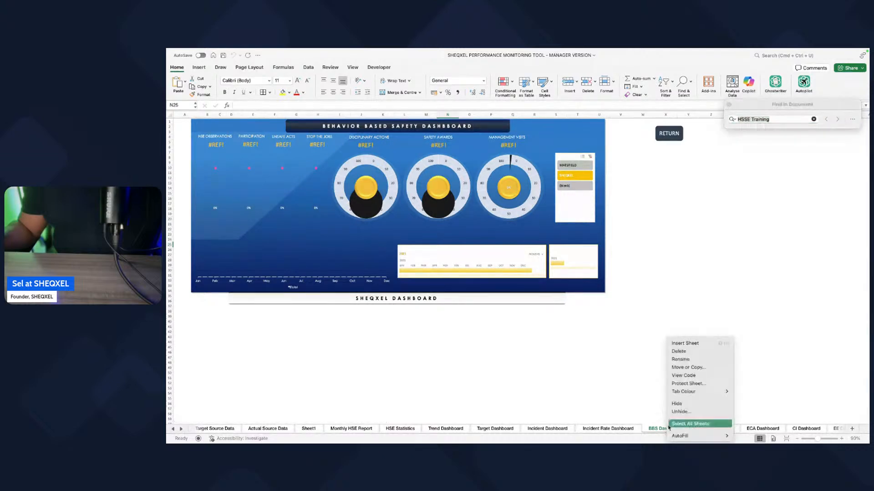
{"action": "left_click", "coordinate": [678, 352]}
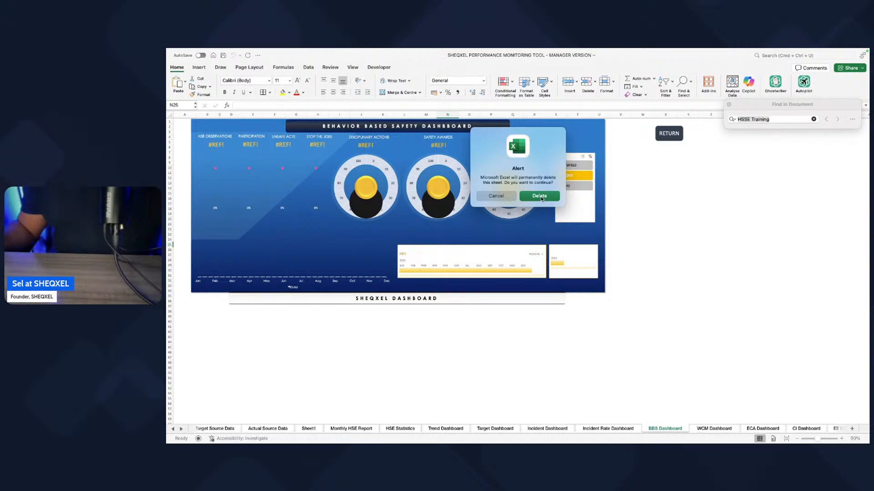
{"action": "left_click", "coordinate": [541, 199]}
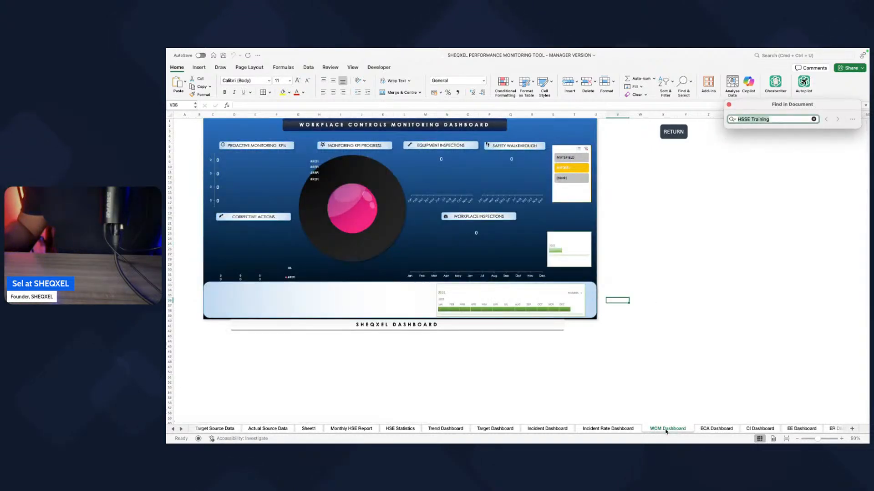
Step: Delete the WCM Dashboard sheet, dismissing the formula reference alert
{"action": "right_click", "coordinate": [666, 432]}
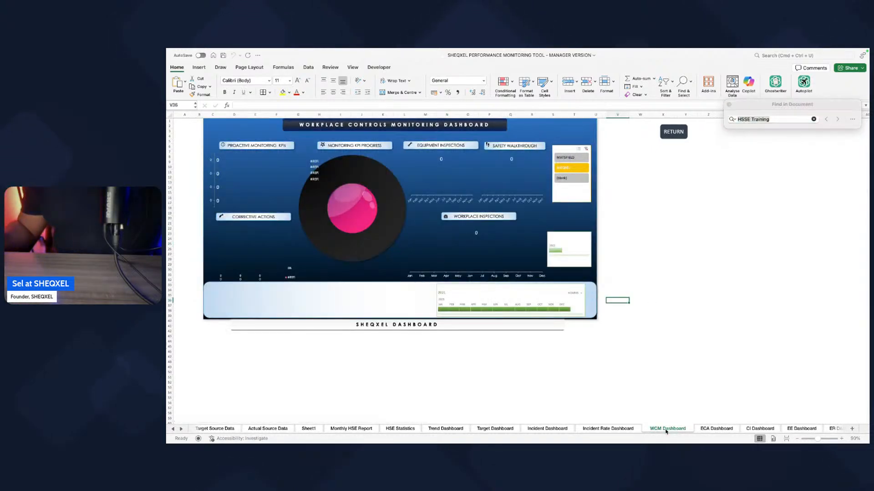
{"action": "left_click", "coordinate": [624, 399]}
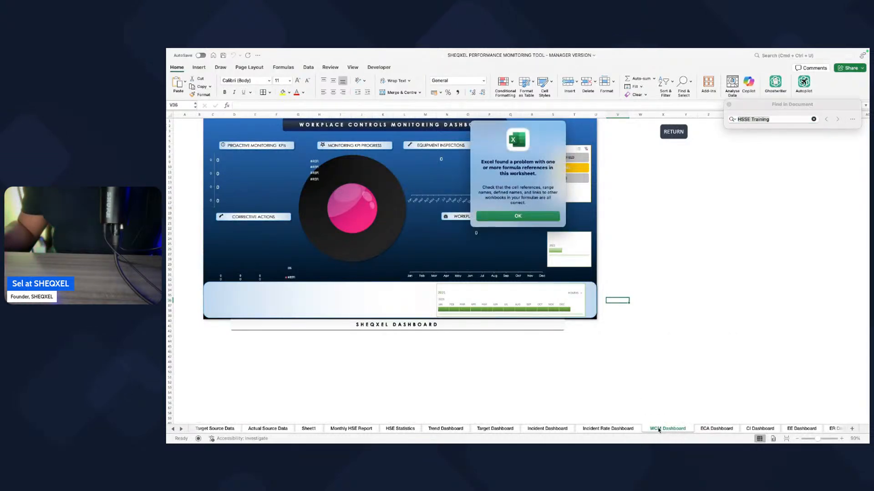
{"action": "left_click", "coordinate": [516, 217]}
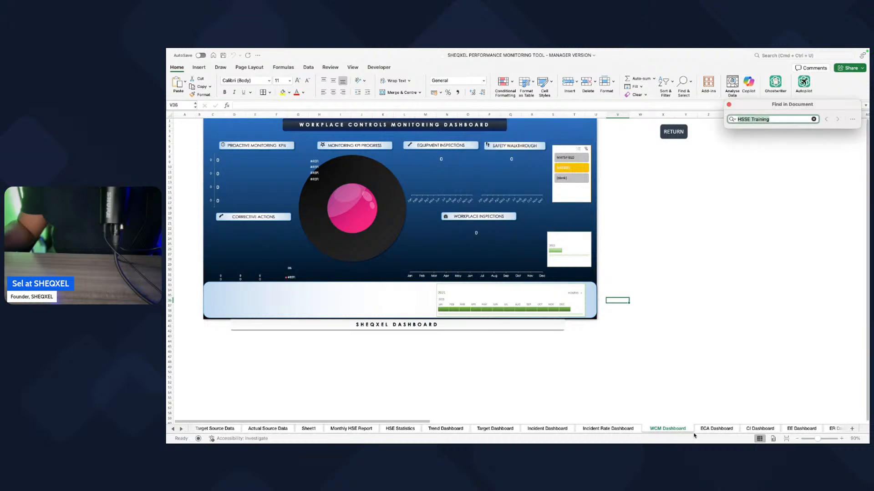
{"action": "right_click", "coordinate": [667, 430]}
{"action": "left_click", "coordinate": [679, 351]}
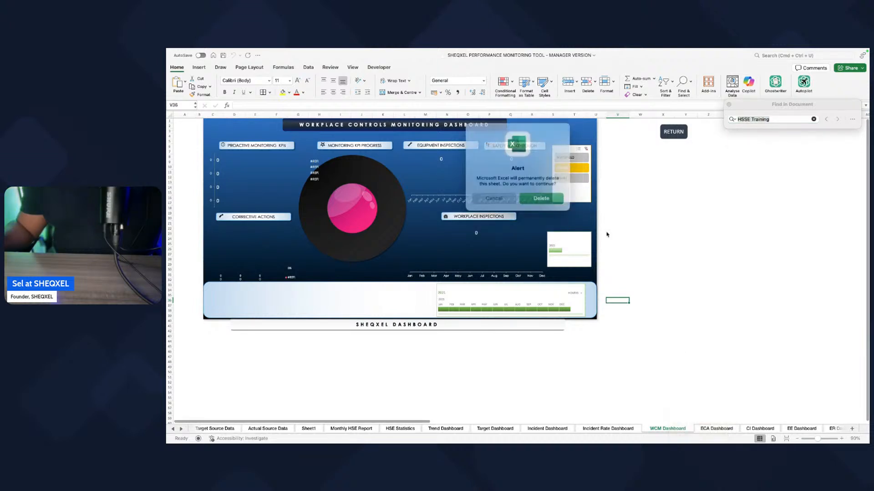
{"action": "left_click", "coordinate": [538, 197]}
Step: Delete the ECA Dashboard and CI Dashboard sheets from the workbook
{"action": "right_click", "coordinate": [660, 431]}
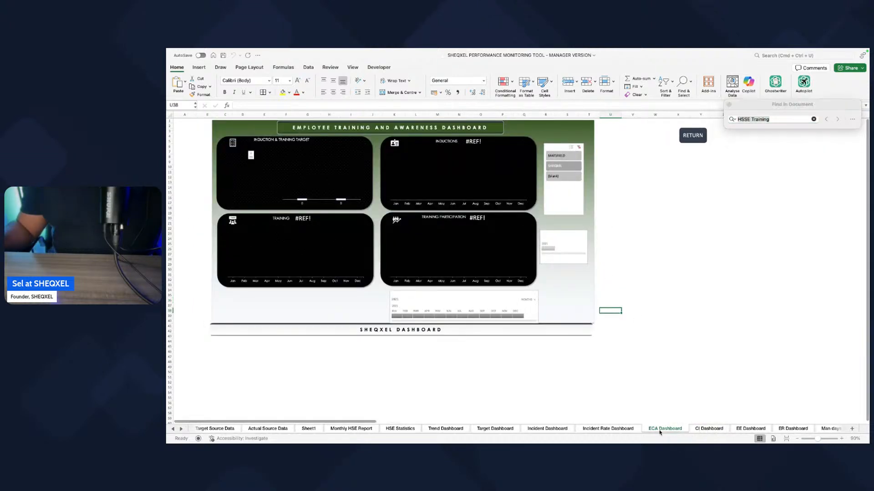
{"action": "left_click", "coordinate": [675, 353]}
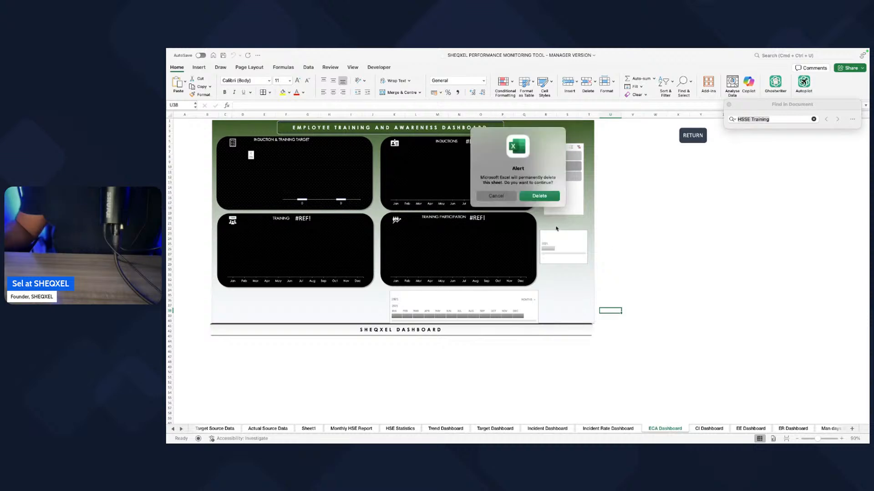
{"action": "left_click", "coordinate": [540, 196]}
{"action": "right_click", "coordinate": [671, 428]}
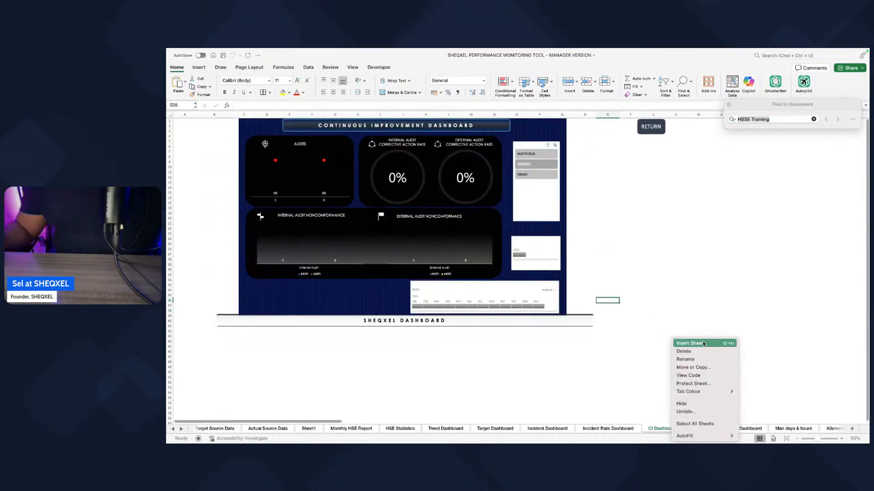
{"action": "left_click", "coordinate": [675, 352]}
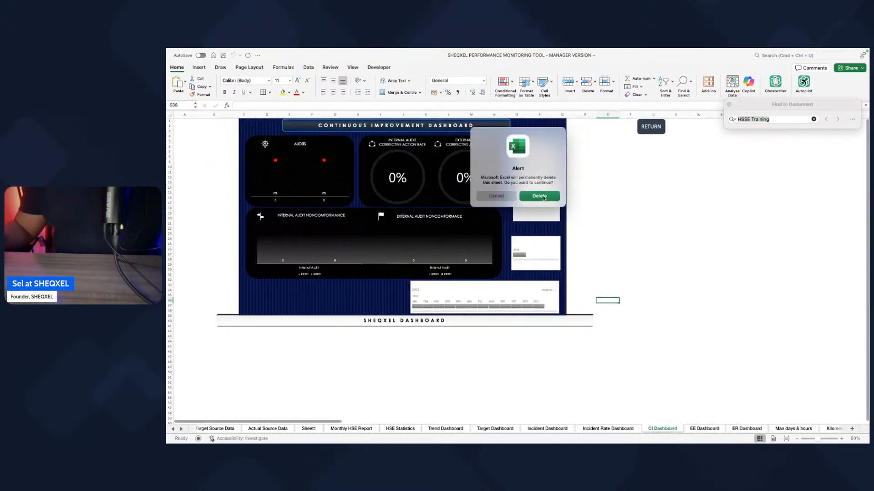
{"action": "left_click", "coordinate": [543, 197]}
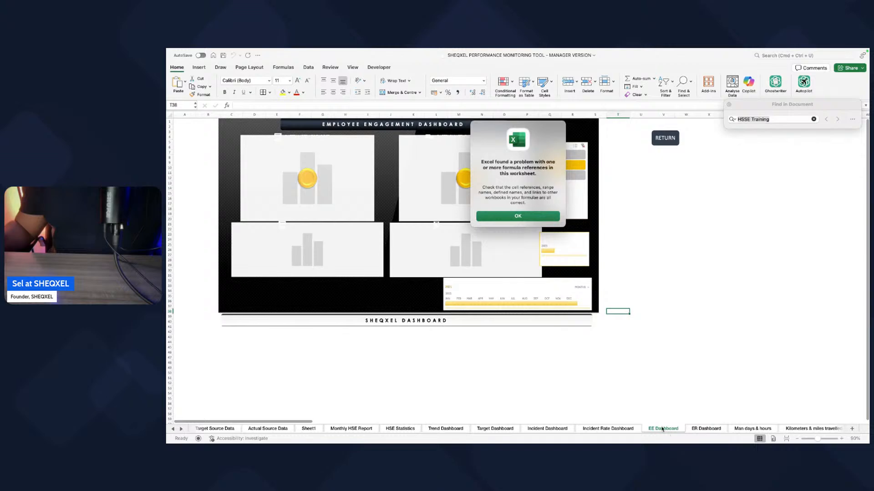
Step: Dismiss the formula reference alert and delete the EE Dashboard and ER Dashboard sheets
{"action": "key", "text": "Return"}
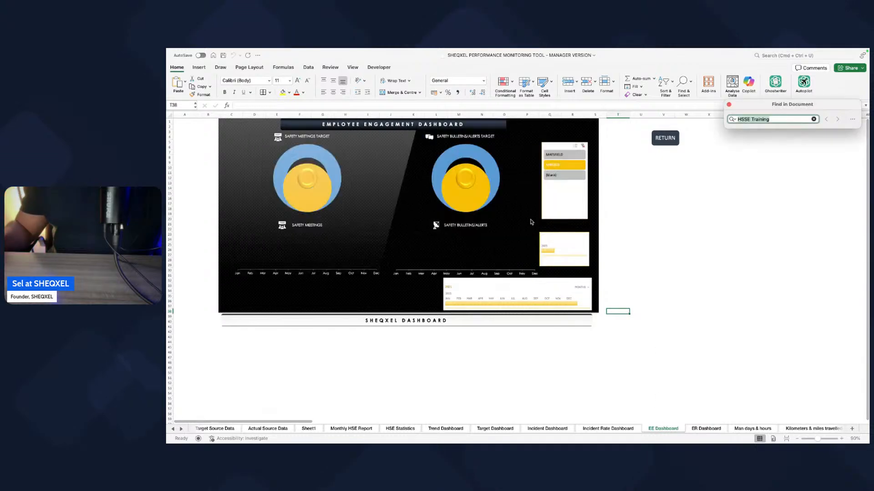
{"action": "right_click", "coordinate": [674, 430]}
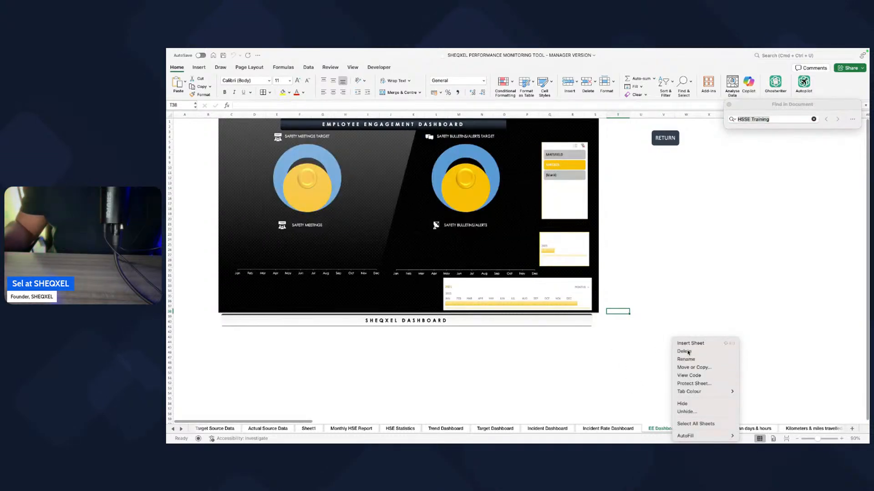
{"action": "left_click", "coordinate": [675, 352]}
{"action": "key", "text": "Return"}
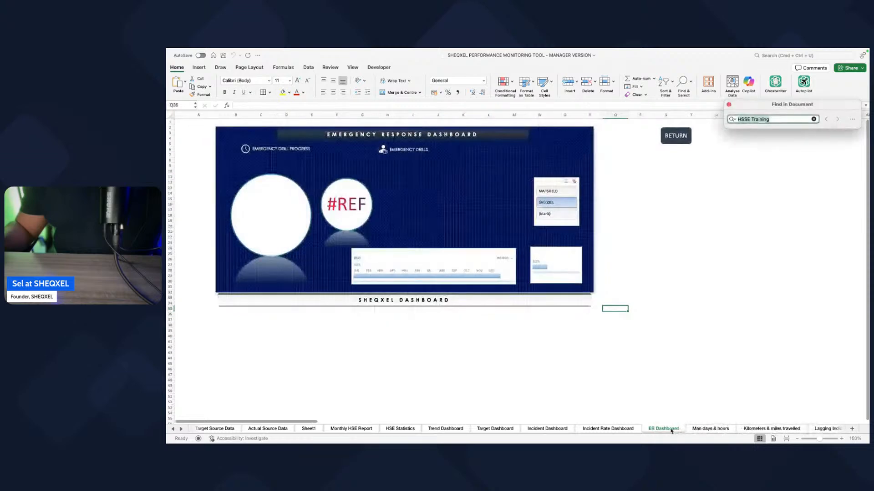
{"action": "right_click", "coordinate": [671, 429]}
{"action": "left_click", "coordinate": [683, 352]}
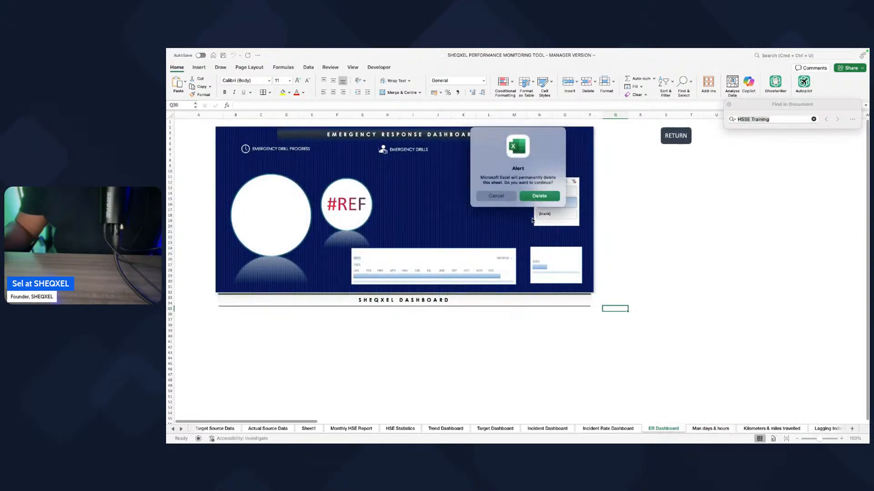
{"action": "left_click", "coordinate": [539, 196]}
Step: Check the Man days & hours sheet, keep it, and delete the Kilometers & miles travelled sheet
{"action": "right_click", "coordinate": [672, 430]}
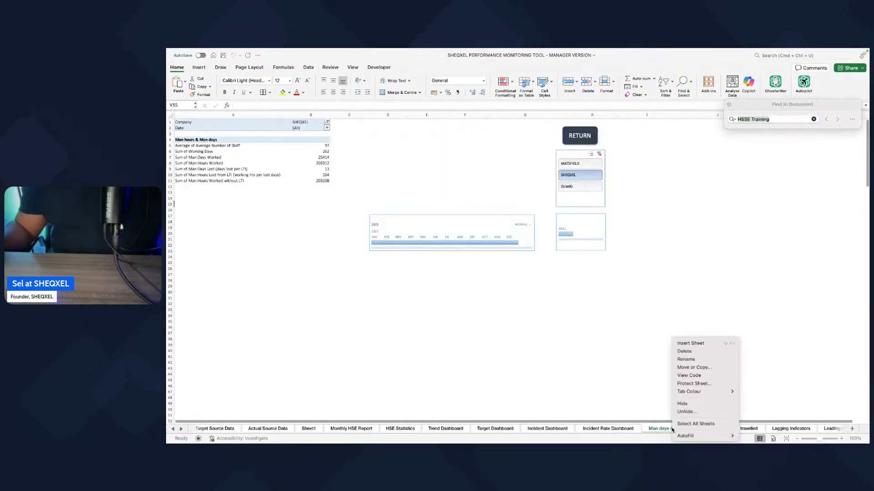
{"action": "left_click", "coordinate": [597, 361]}
{"action": "scroll", "coordinate": [685, 413], "scroll_direction": "right", "scroll_amount": 4}
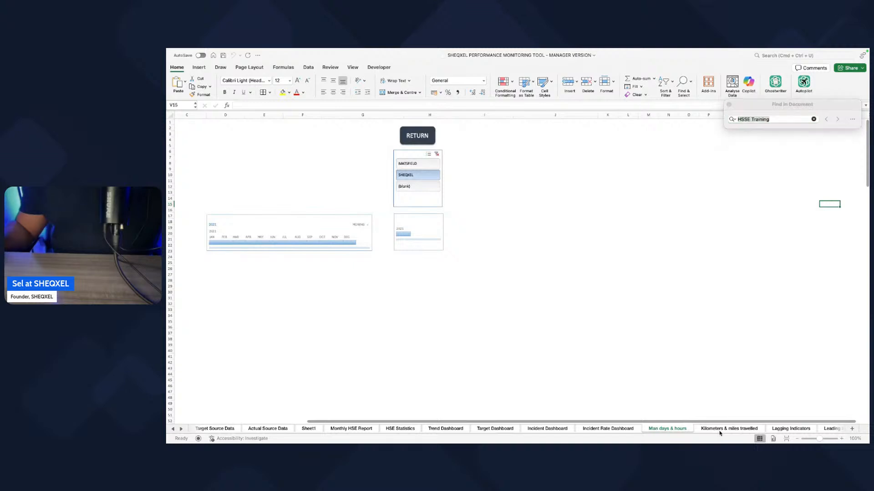
{"action": "left_click", "coordinate": [721, 429]}
{"action": "right_click", "coordinate": [723, 429]}
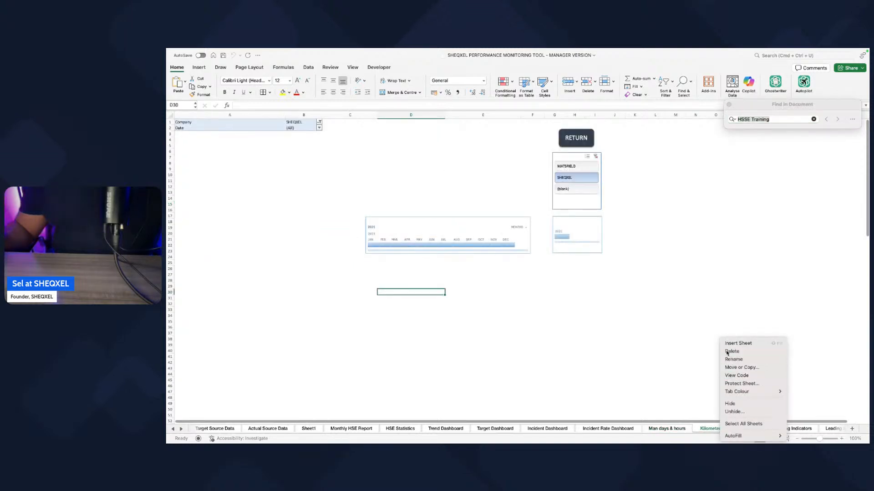
{"action": "left_click", "coordinate": [537, 219]}
{"action": "left_click", "coordinate": [542, 199]}
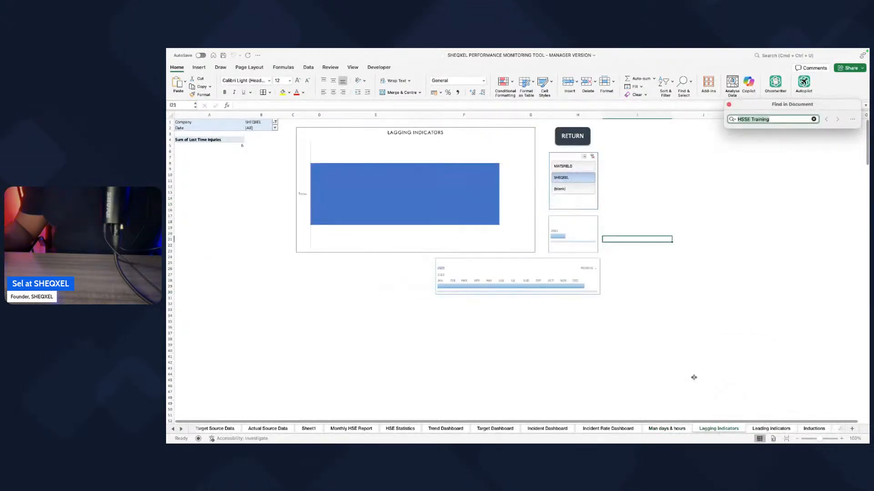
Step: Move the Toolbox Talks sheet directly after Leading Indicators, checking the Leading Indicators and Inductions sheets first
{"action": "left_click", "coordinate": [180, 429]}
{"action": "left_click", "coordinate": [181, 429]}
{"action": "left_click", "coordinate": [635, 429]}
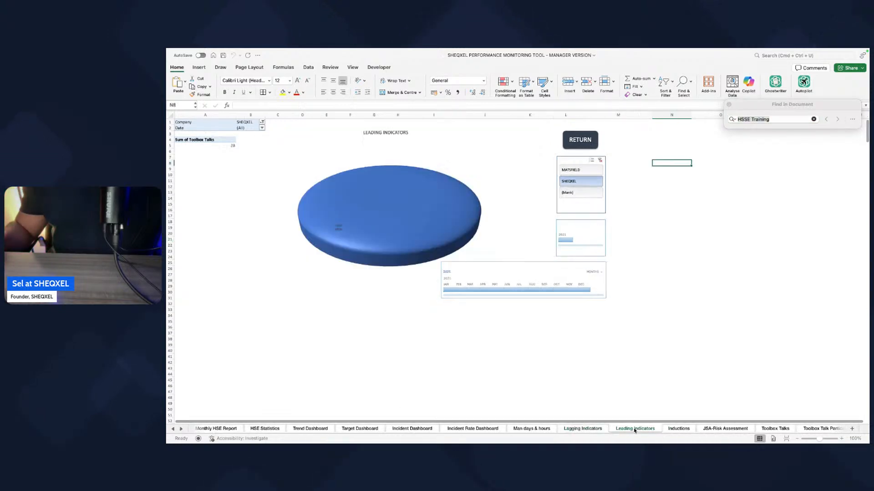
{"action": "left_click", "coordinate": [679, 429]}
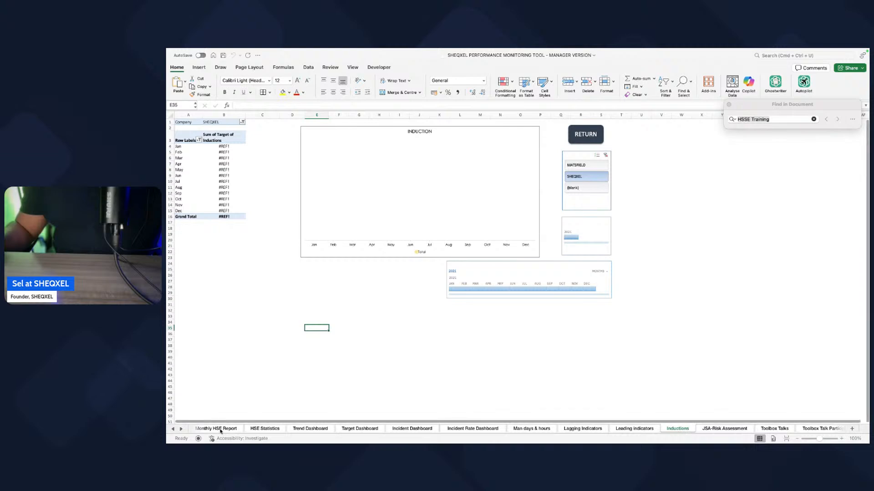
{"action": "left_click", "coordinate": [180, 429]}
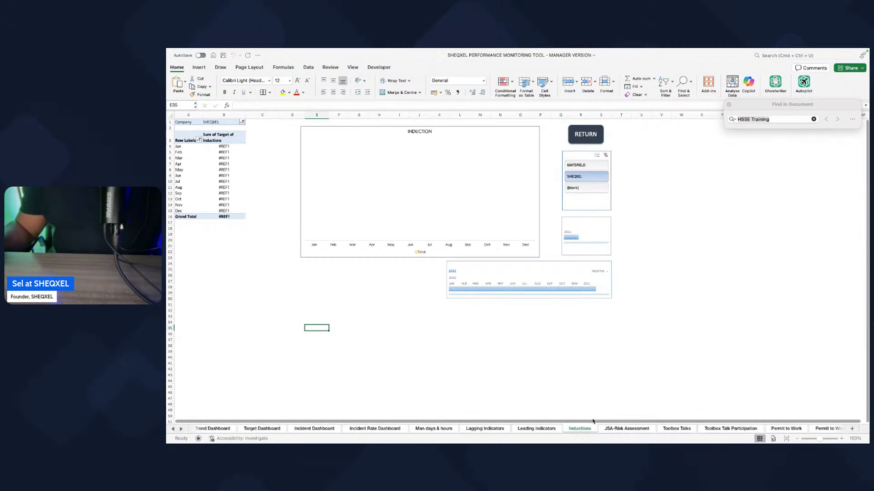
{"action": "left_click", "coordinate": [181, 429]}
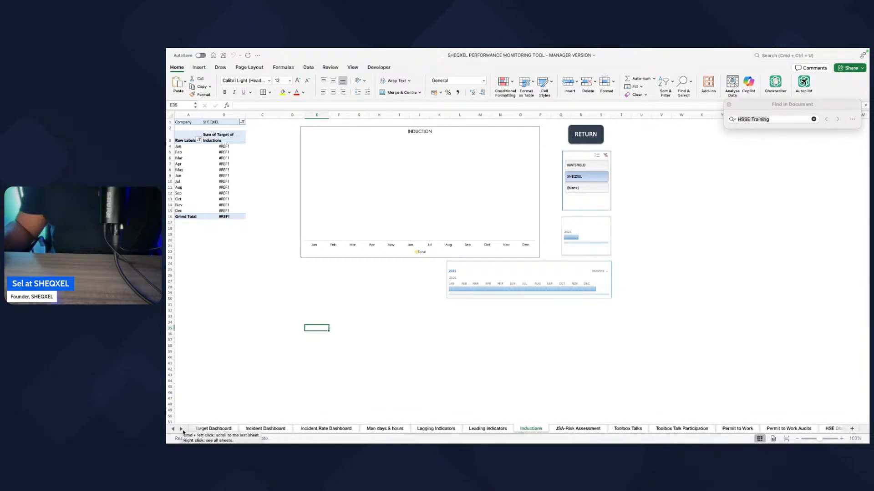
{"action": "left_click", "coordinate": [628, 428]}
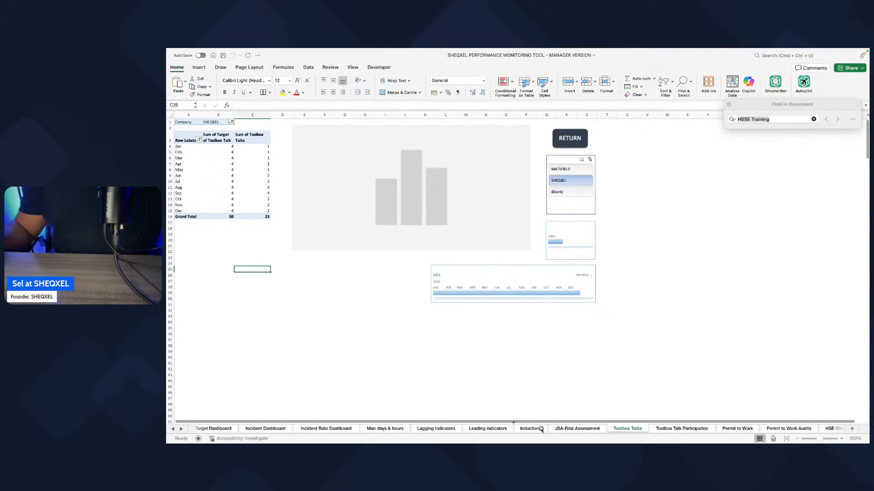
{"action": "left_click_drag", "start_coordinate": [541, 429], "coordinate": [521, 429]}
Step: Review the indicator sheets from Toolbox Talks and Toolbox Talk Participation through Corrective Actions for broken references
{"action": "left_click", "coordinate": [664, 428]}
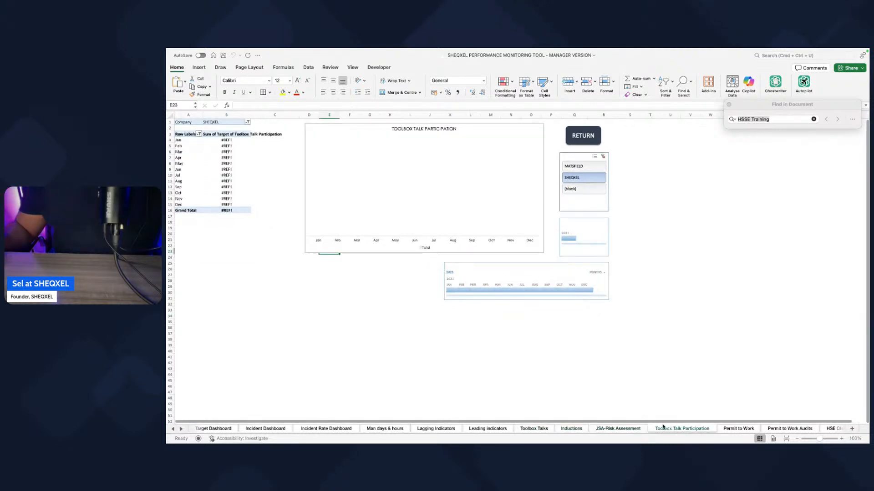
{"action": "left_click", "coordinate": [542, 429]}
{"action": "left_click", "coordinate": [572, 429]}
{"action": "left_click", "coordinate": [610, 429]}
{"action": "left_click", "coordinate": [669, 430]}
{"action": "left_click", "coordinate": [742, 429]}
{"action": "left_click", "coordinate": [783, 429]}
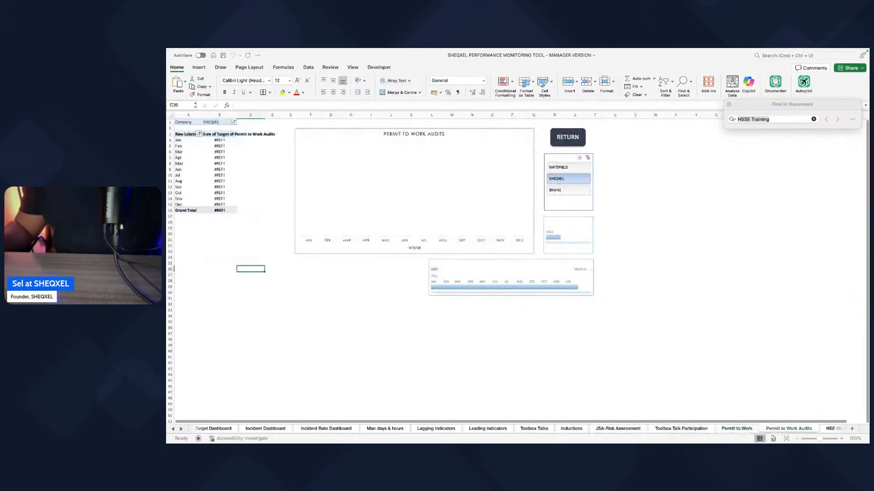
{"action": "left_click", "coordinate": [180, 429]}
{"action": "left_click", "coordinate": [180, 429]}
{"action": "left_click", "coordinate": [519, 429]}
{"action": "left_click", "coordinate": [581, 429]}
{"action": "left_click", "coordinate": [642, 429]}
{"action": "left_click", "coordinate": [678, 429]}
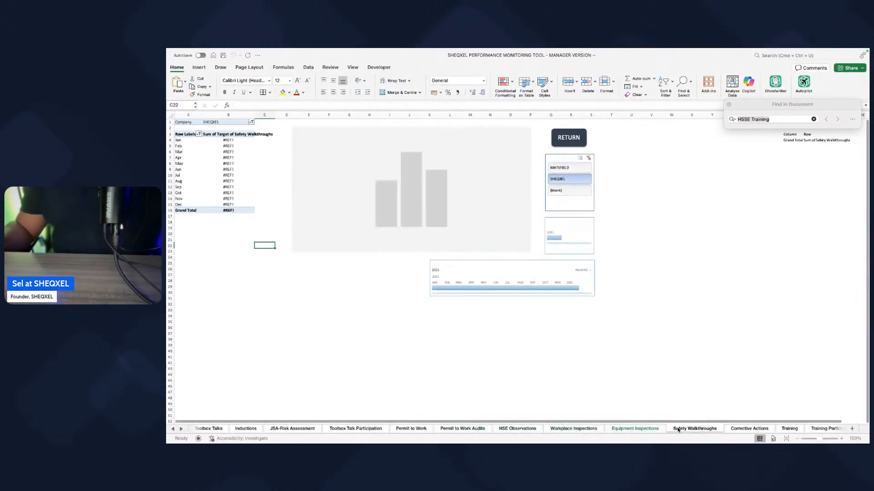
{"action": "left_click", "coordinate": [749, 429]}
Step: Delete the Training sheet that follows Corrective Actions and confirm its permanent removal
{"action": "left_click", "coordinate": [181, 429]}
{"action": "left_click", "coordinate": [181, 429]}
{"action": "left_click", "coordinate": [181, 429]}
{"action": "left_click", "coordinate": [487, 429]}
{"action": "right_click", "coordinate": [494, 429]}
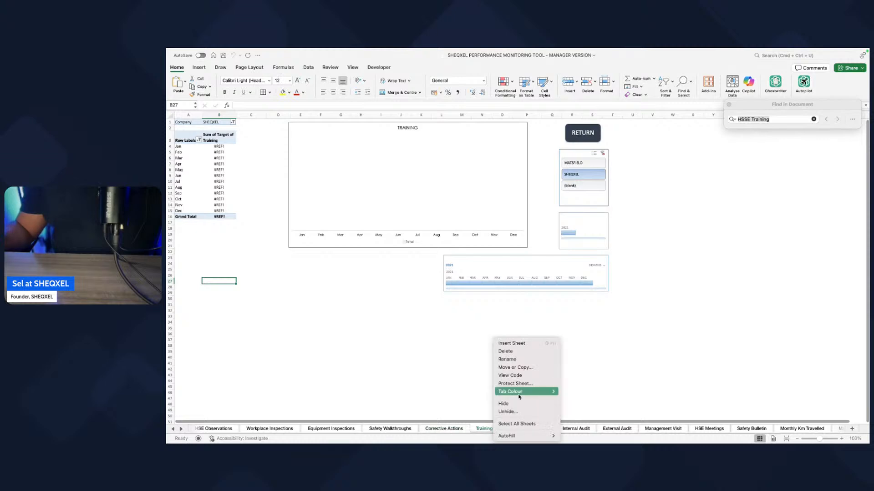
{"action": "left_click", "coordinate": [524, 353]}
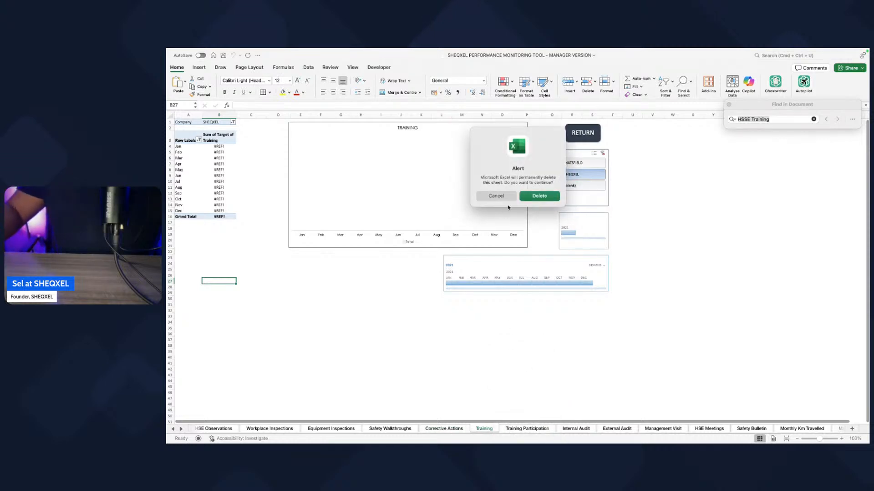
{"action": "left_click", "coordinate": [539, 196]}
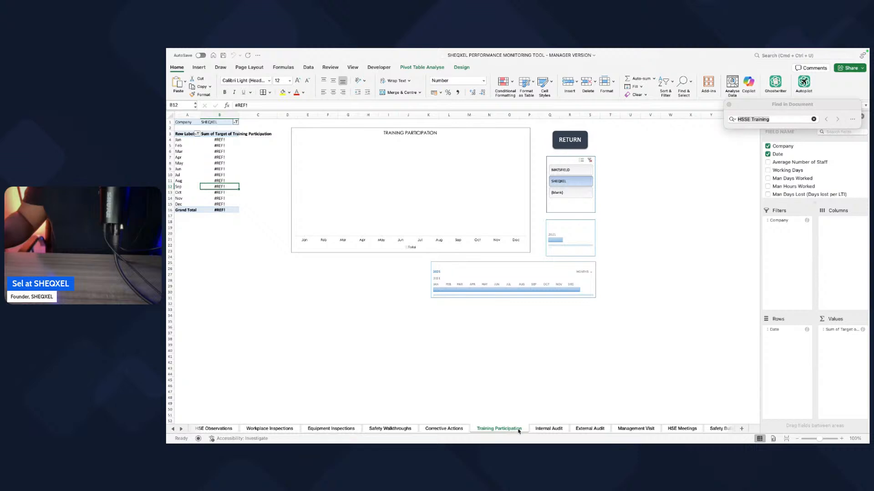
Step: Group the sheets from Training Participation up to the one before Environmental monitoring and delete them together
{"action": "left_click", "coordinate": [552, 430], "text": "super"}
{"action": "left_click", "coordinate": [595, 430], "text": "super"}
{"action": "left_click", "coordinate": [647, 429], "text": "super"}
{"action": "left_click", "coordinate": [687, 429], "text": "super"}
{"action": "left_click", "coordinate": [715, 430], "text": "super"}
{"action": "left_click", "coordinate": [801, 430], "text": "super"}
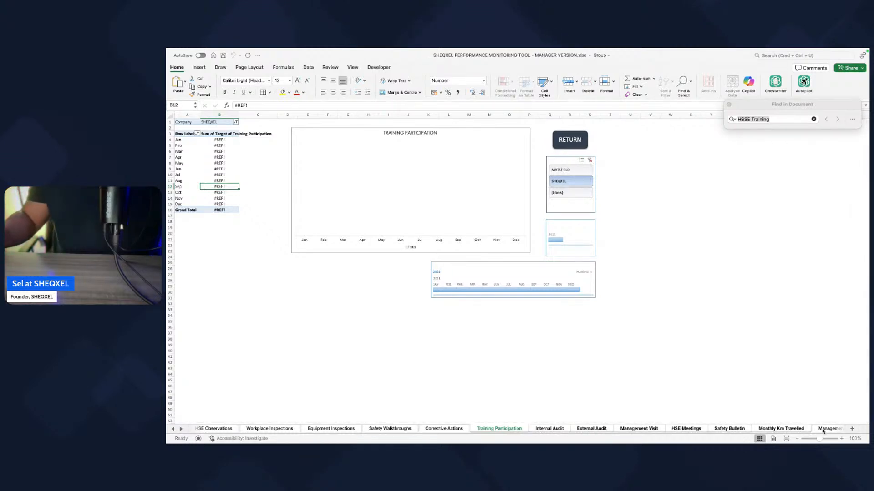
{"action": "right_click", "coordinate": [550, 430]}
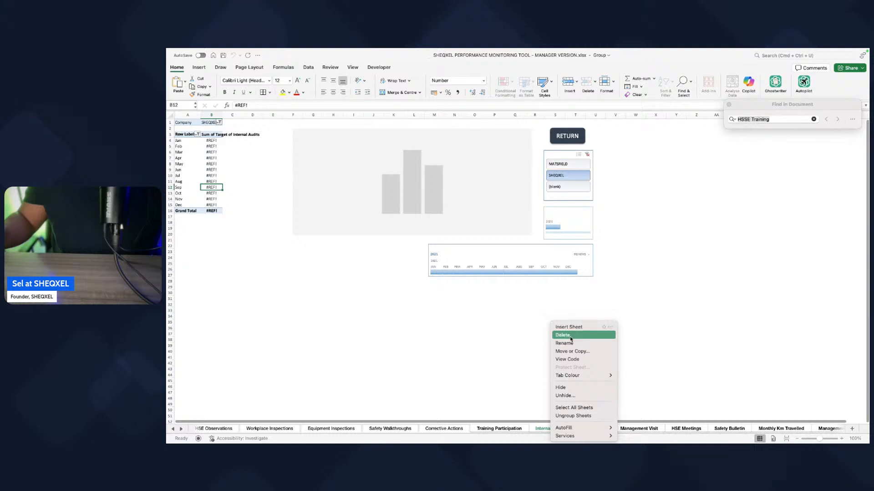
{"action": "left_click", "coordinate": [569, 335]}
{"action": "left_click", "coordinate": [540, 197]}
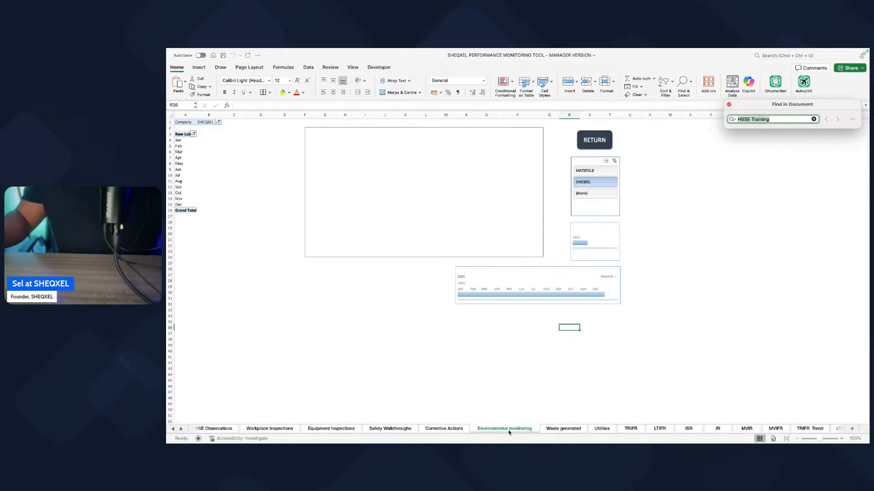
Step: Group the Environmental monitoring, Waste generated and Utilities sheets and delete them together
{"action": "left_click", "coordinate": [598, 432], "text": "shift"}
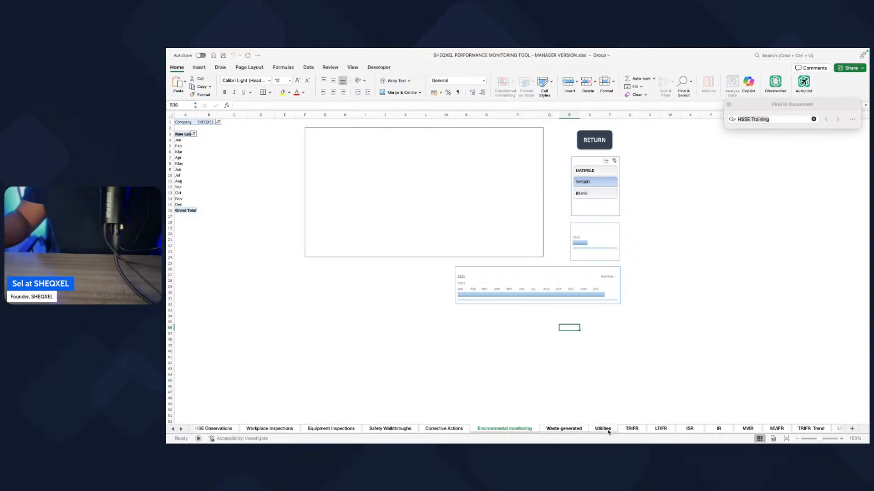
{"action": "right_click", "coordinate": [568, 432]}
{"action": "left_click", "coordinate": [587, 345]}
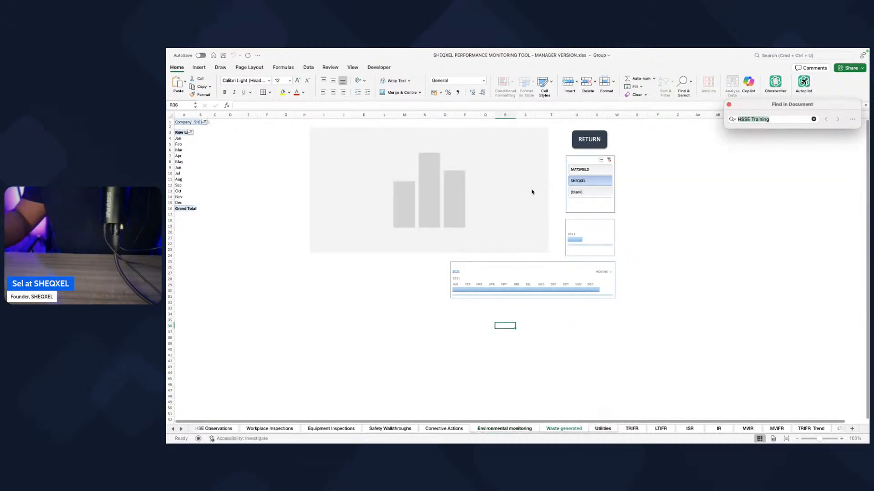
{"action": "left_click", "coordinate": [552, 196]}
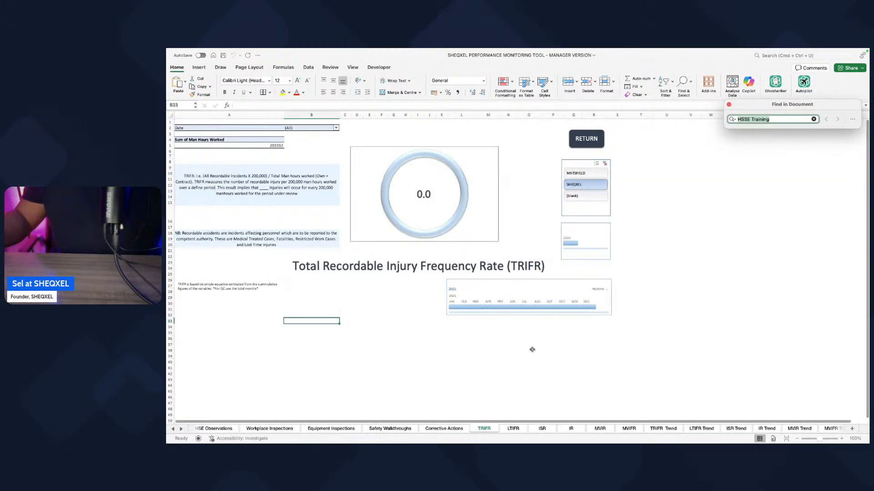
Step: Delete the MVIR and MVIFR sheets from the workbook
{"action": "right_click", "coordinate": [605, 430]}
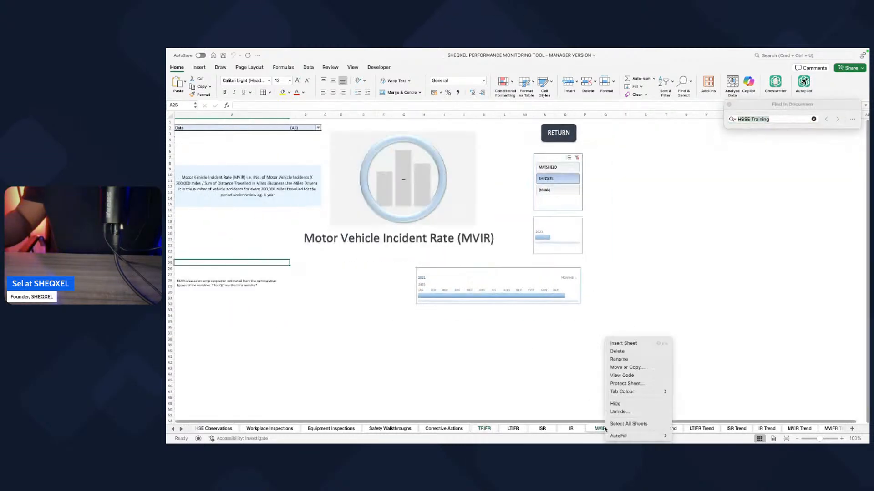
{"action": "left_click", "coordinate": [618, 350]}
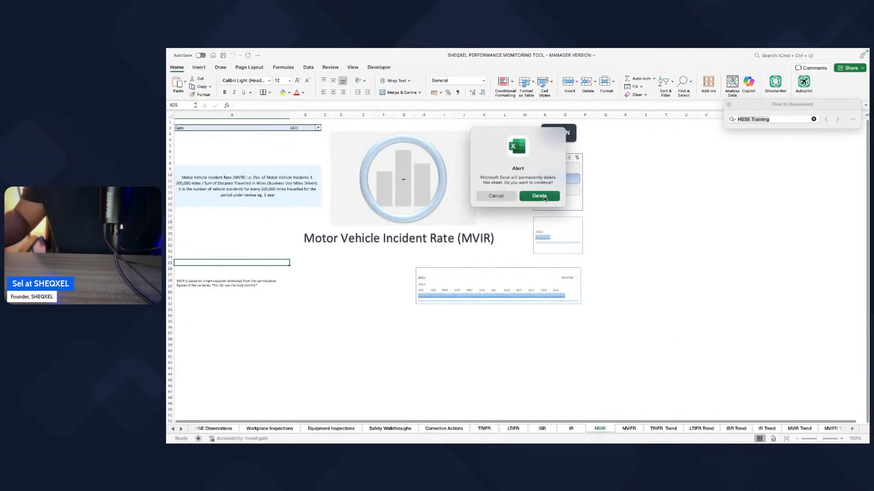
{"action": "left_click", "coordinate": [544, 197]}
{"action": "right_click", "coordinate": [600, 429]}
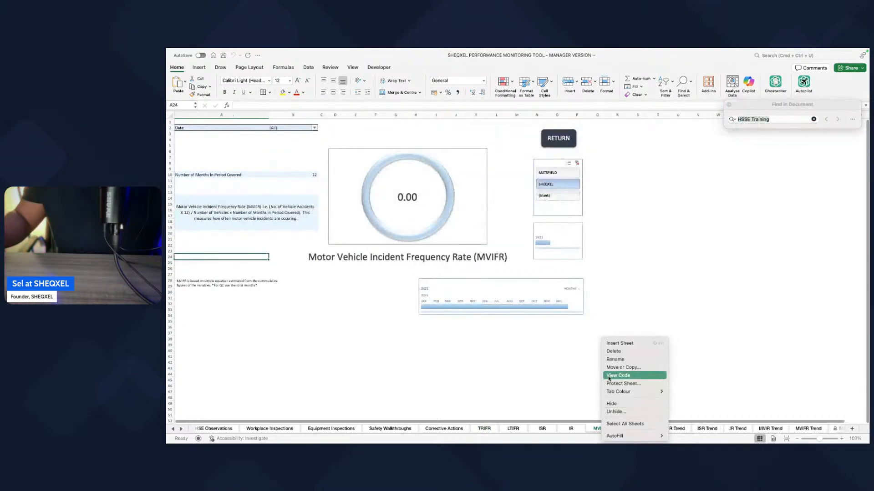
{"action": "left_click", "coordinate": [619, 350]}
{"action": "left_click", "coordinate": [532, 199]}
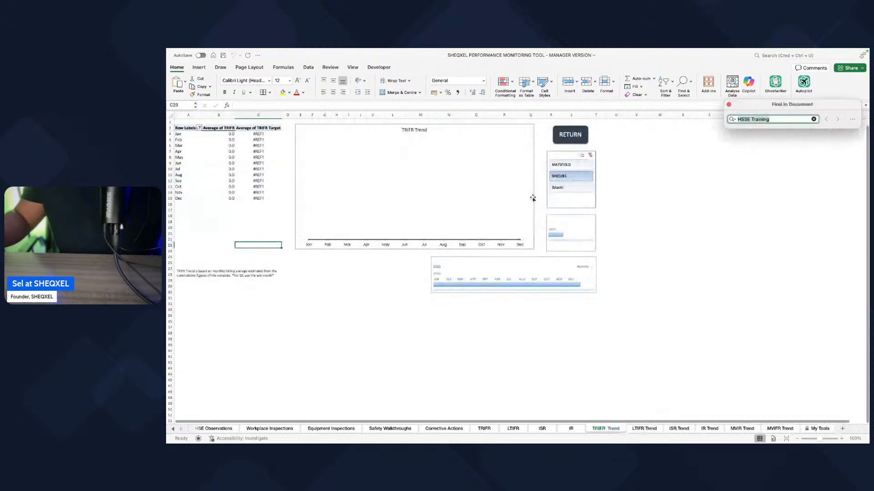
Step: Delete the MVIR Trend and MVIFR Trend sheets located before My Tools
{"action": "right_click", "coordinate": [740, 430]}
{"action": "left_click", "coordinate": [761, 349]}
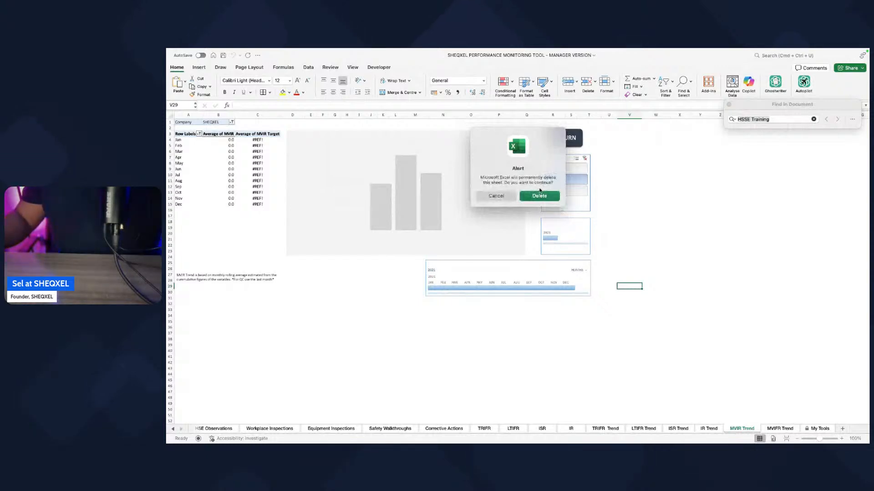
{"action": "left_click", "coordinate": [539, 194]}
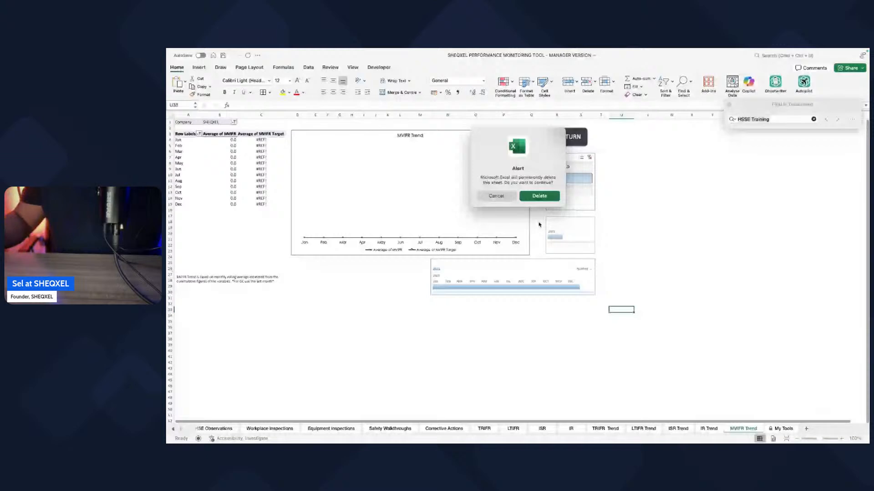
Step: Go back through the workbook to check the Toolbox Talks sheet and the Monthly HSE Report
{"action": "left_click", "coordinate": [172, 430]}
{"action": "left_click", "coordinate": [173, 429]}
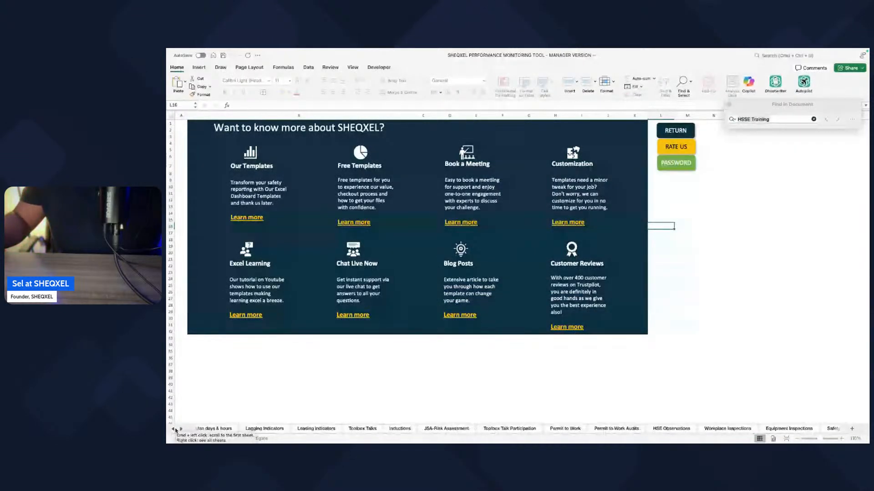
{"action": "left_click", "coordinate": [363, 429]}
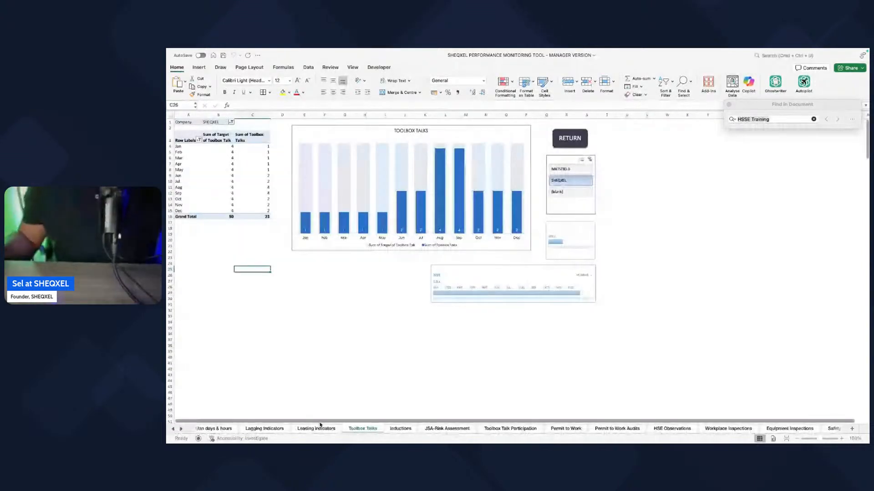
{"action": "left_click", "coordinate": [174, 430]}
{"action": "left_click", "coordinate": [174, 430]}
{"action": "left_click", "coordinate": [174, 429]}
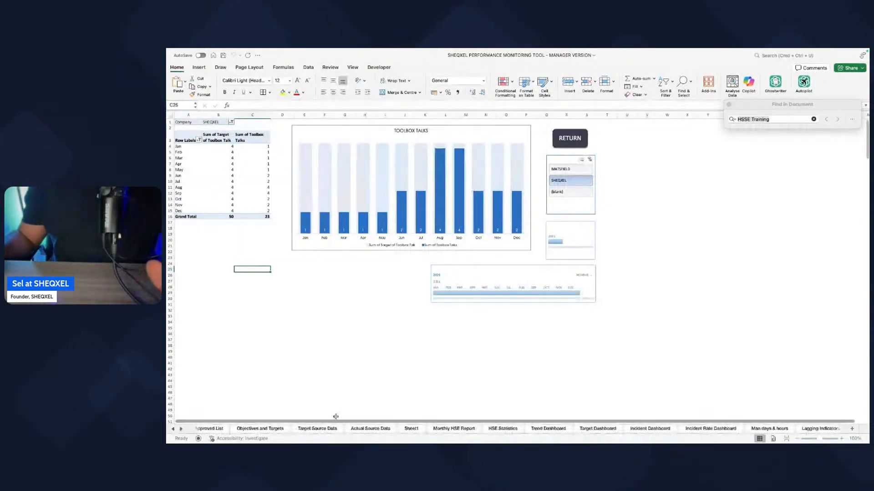
{"action": "left_click", "coordinate": [452, 428]}
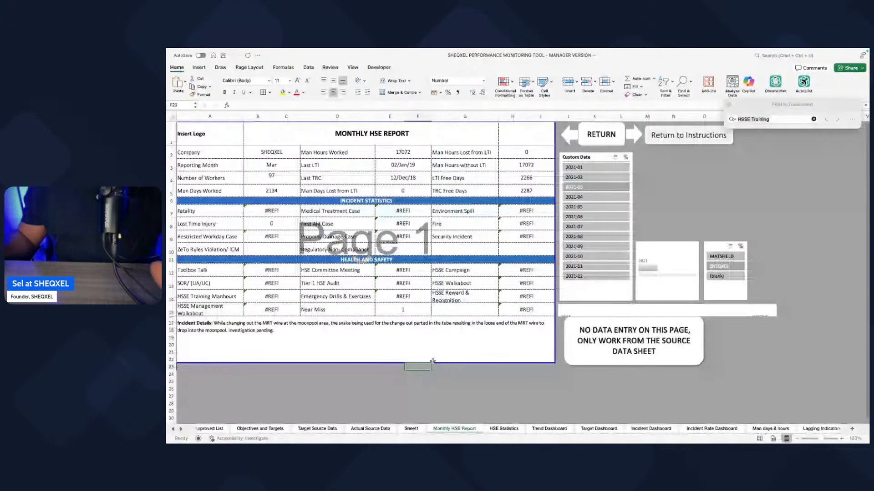
Step: Remove the broken Sum of Unsafe Act & Conditions row from the HSE Statistics PivotTable
{"action": "left_click", "coordinate": [503, 428]}
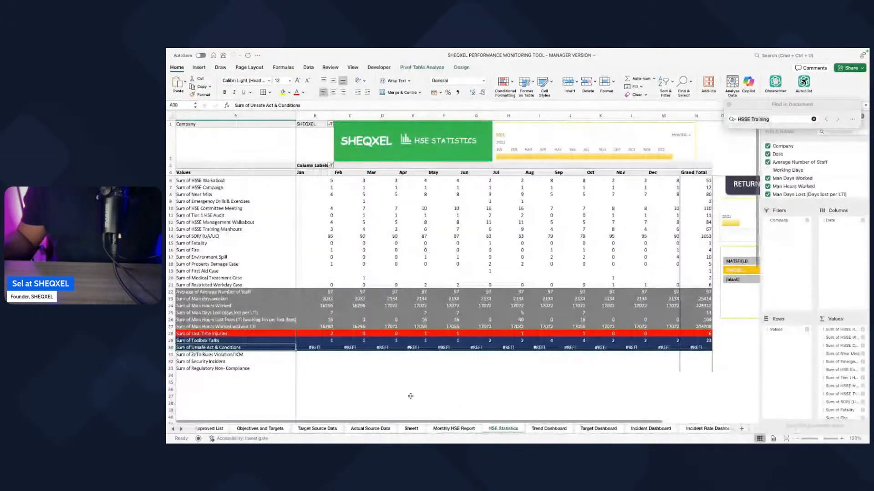
{"action": "left_click", "coordinate": [303, 69]}
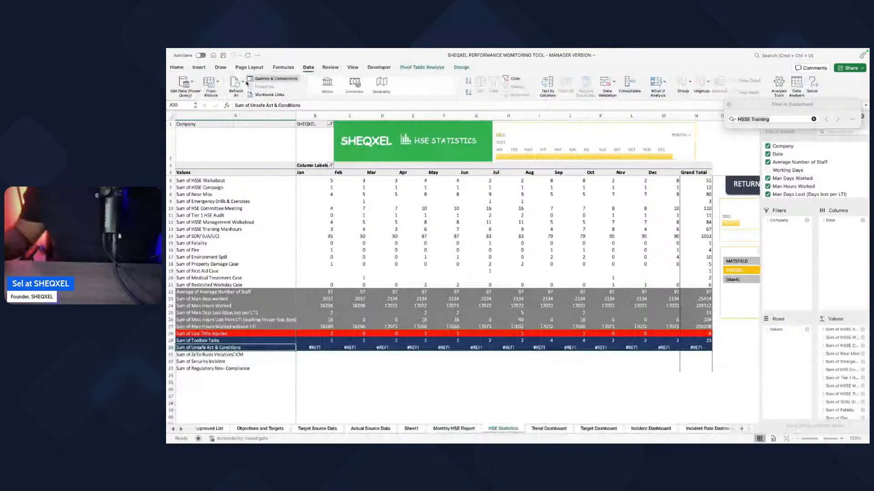
{"action": "left_click", "coordinate": [444, 389]}
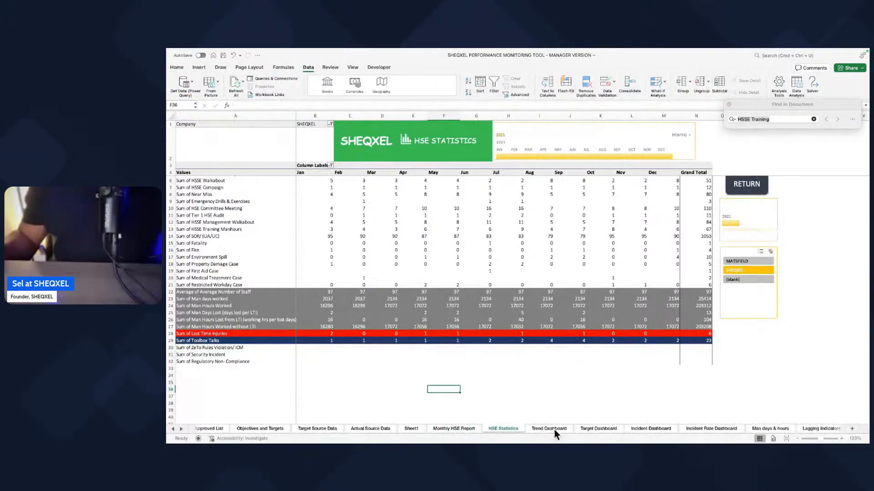
Step: Check the Trend, Target and Incident Dashboards and the Actual Source Data sheet
{"action": "left_click", "coordinate": [554, 429]}
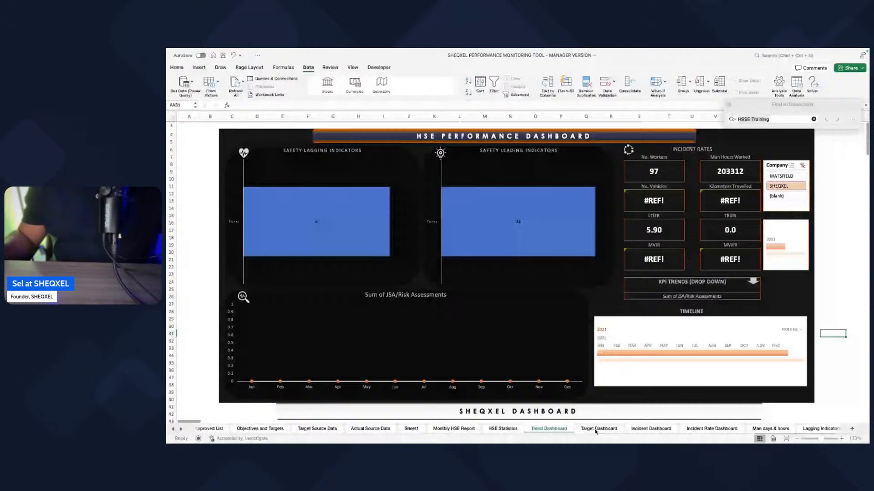
{"action": "left_click", "coordinate": [596, 430]}
{"action": "left_click", "coordinate": [641, 428]}
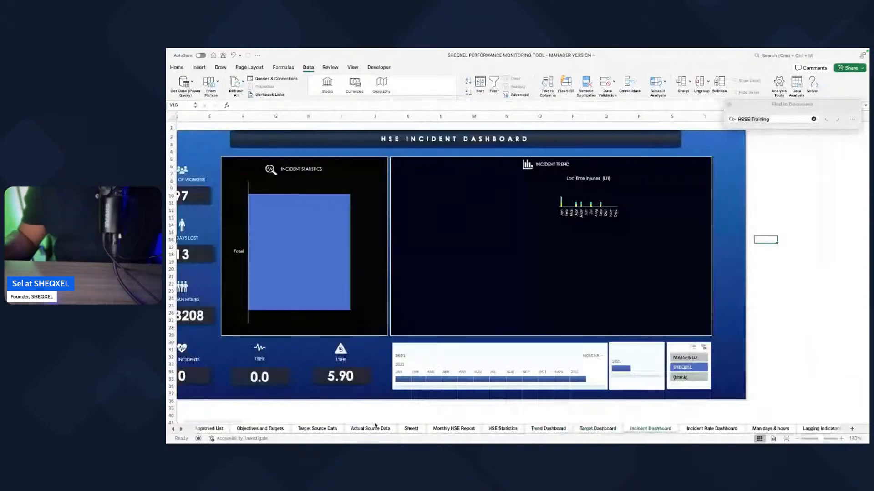
{"action": "left_click", "coordinate": [367, 429]}
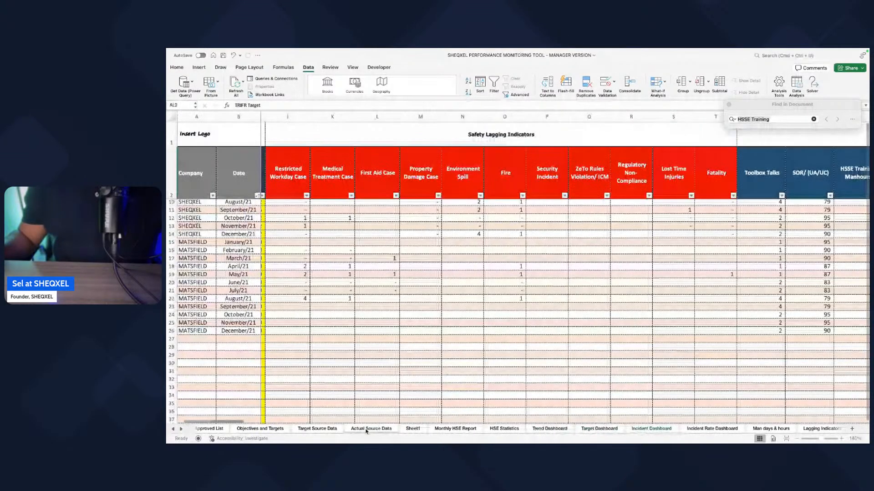
Step: Inspect the formula behind the Toolbox Talks target on the Objectives and Targets sheet
{"action": "left_click", "coordinate": [257, 429]}
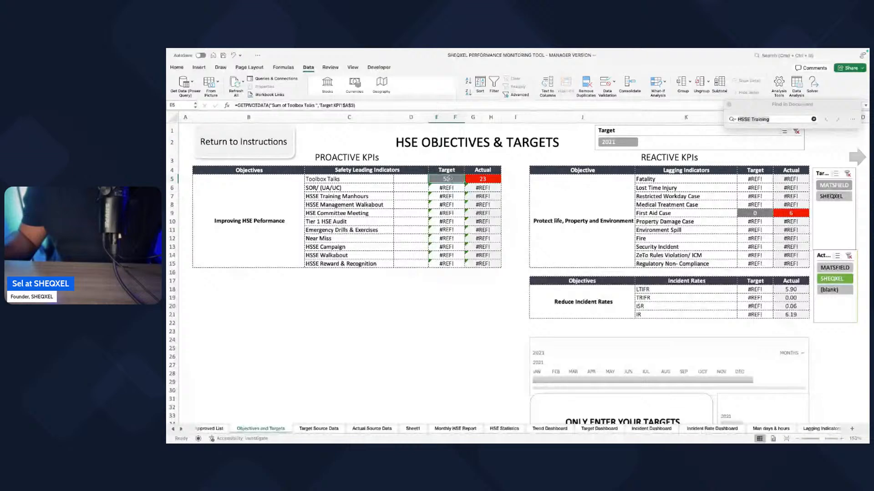
{"action": "left_click", "coordinate": [353, 105]}
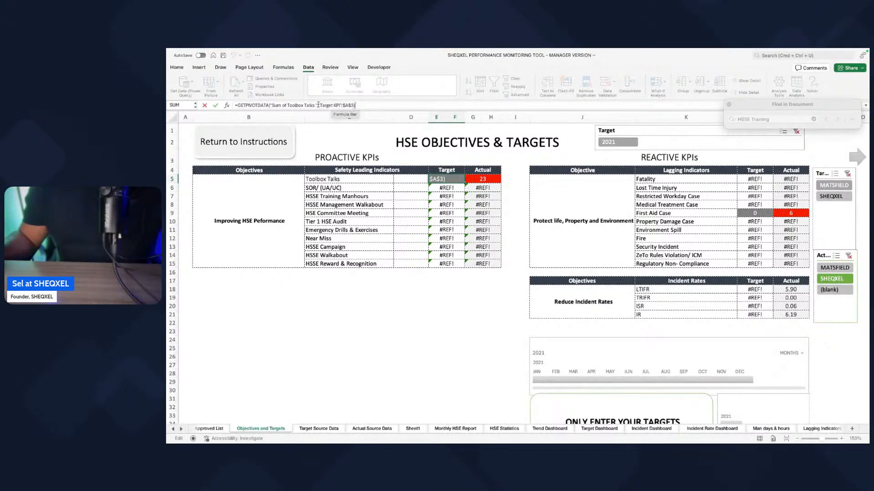
{"action": "key", "text": "Return"}
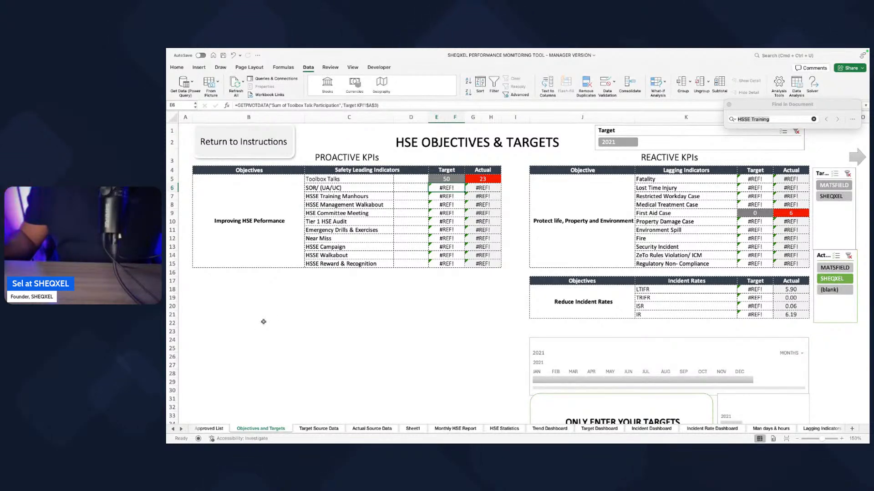
Step: Unhide the Target KPI sheet referenced by the objectives formulas
{"action": "right_click", "coordinate": [268, 429]}
{"action": "left_click", "coordinate": [283, 414]}
{"action": "left_click", "coordinate": [248, 368]}
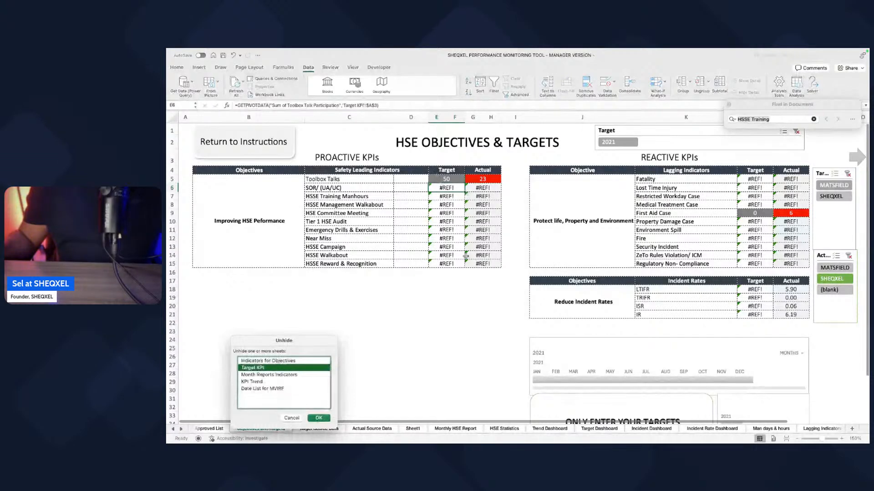
{"action": "left_click", "coordinate": [318, 418]}
Step: Add the leading indicator fields from SOR/ (UA/UC) through HSSE Reward & Recognition to the Target KPI PivotTable
{"action": "left_click", "coordinate": [187, 139]}
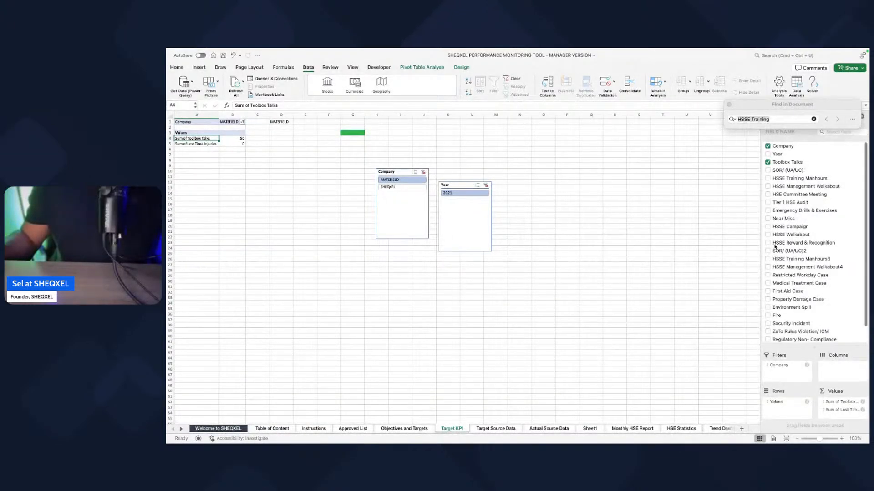
{"action": "left_click", "coordinate": [768, 170]}
{"action": "left_click", "coordinate": [768, 178]}
{"action": "left_click", "coordinate": [768, 187]}
{"action": "left_click", "coordinate": [768, 194]}
{"action": "left_click", "coordinate": [768, 202]}
{"action": "left_click", "coordinate": [768, 211]}
{"action": "left_click", "coordinate": [768, 219]}
{"action": "left_click", "coordinate": [768, 226]}
{"action": "left_click", "coordinate": [769, 235]}
{"action": "left_click", "coordinate": [768, 243]}
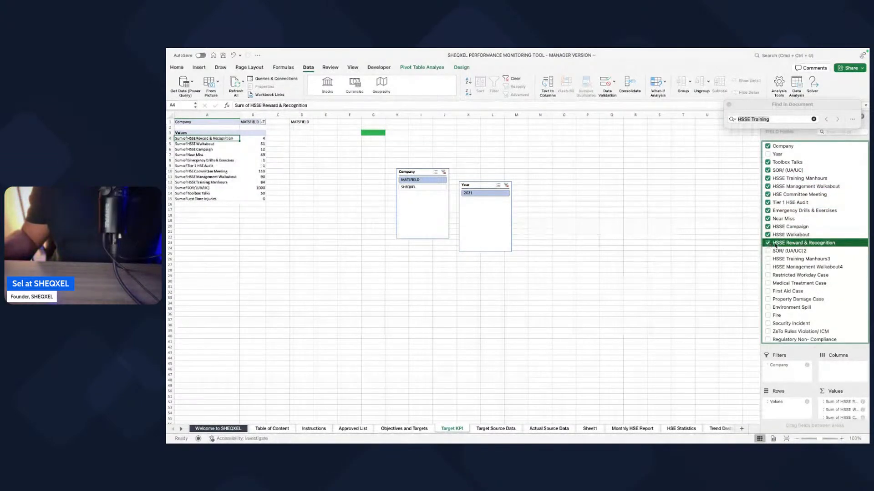
Step: Add the remaining unselected fields, from SOR/ (UA/UC)2 through Regulatory Non- Compliance plus Fatality, to the Target KPI PivotTable
{"action": "scroll", "coordinate": [775, 246], "scroll_direction": "down", "scroll_amount": 1}
{"action": "left_click", "coordinate": [769, 233]}
{"action": "left_click", "coordinate": [768, 241]}
{"action": "left_click", "coordinate": [768, 250]}
{"action": "left_click", "coordinate": [769, 258]}
{"action": "left_click", "coordinate": [768, 266]}
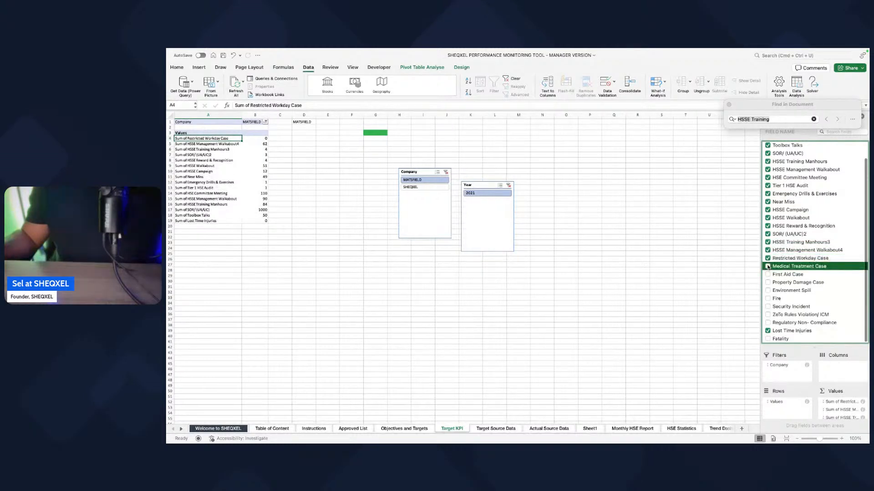
{"action": "left_click", "coordinate": [768, 274]}
{"action": "left_click", "coordinate": [768, 282]}
{"action": "left_click", "coordinate": [768, 290]}
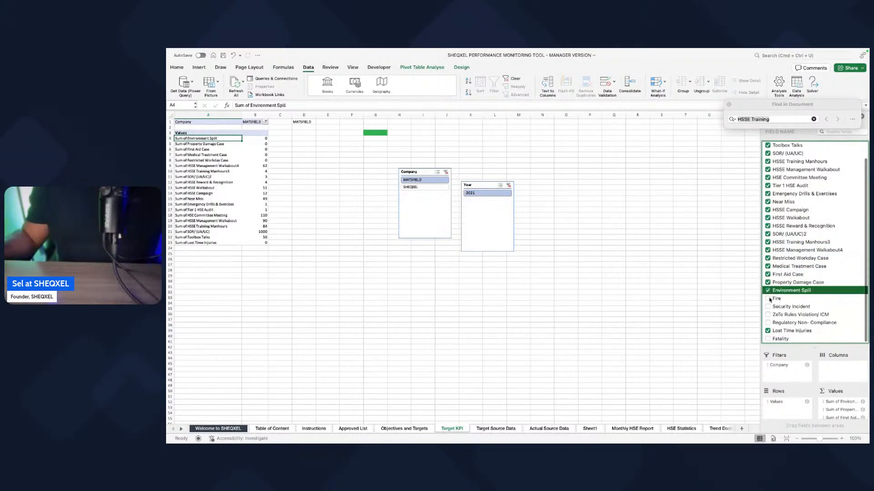
{"action": "left_click", "coordinate": [768, 299]}
{"action": "left_click", "coordinate": [768, 306]}
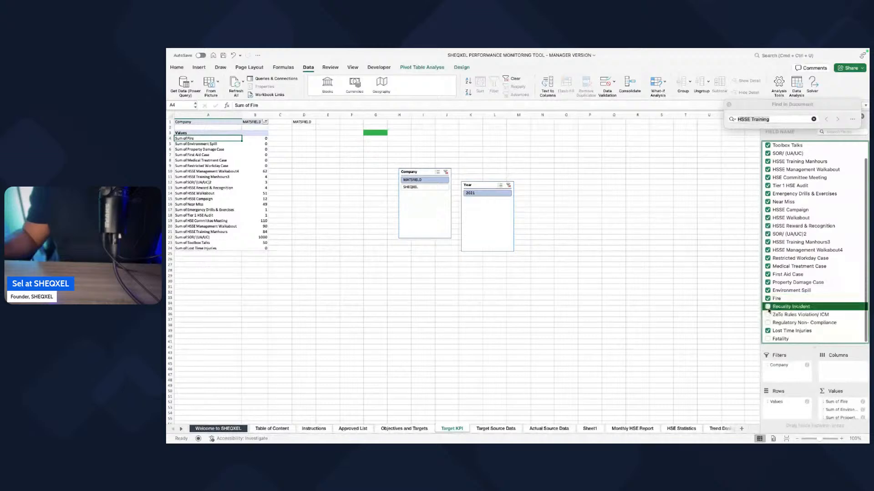
{"action": "left_click", "coordinate": [768, 315]}
{"action": "left_click", "coordinate": [769, 323]}
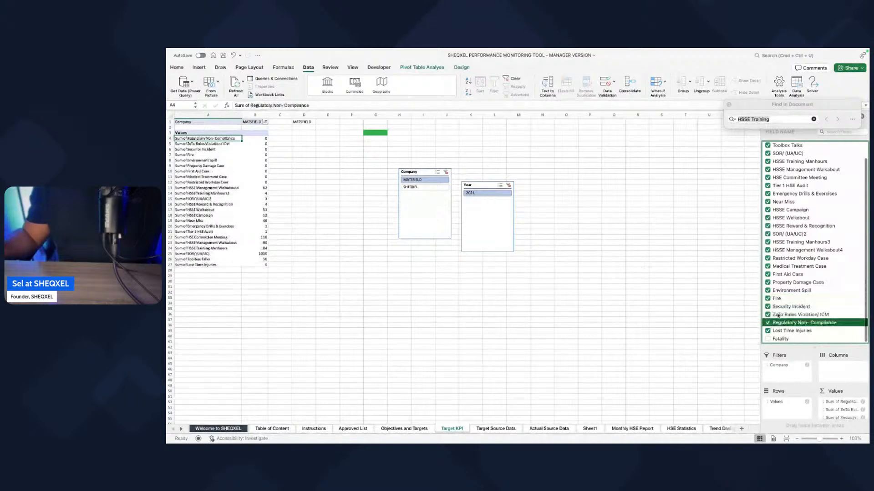
{"action": "left_click", "coordinate": [768, 341]}
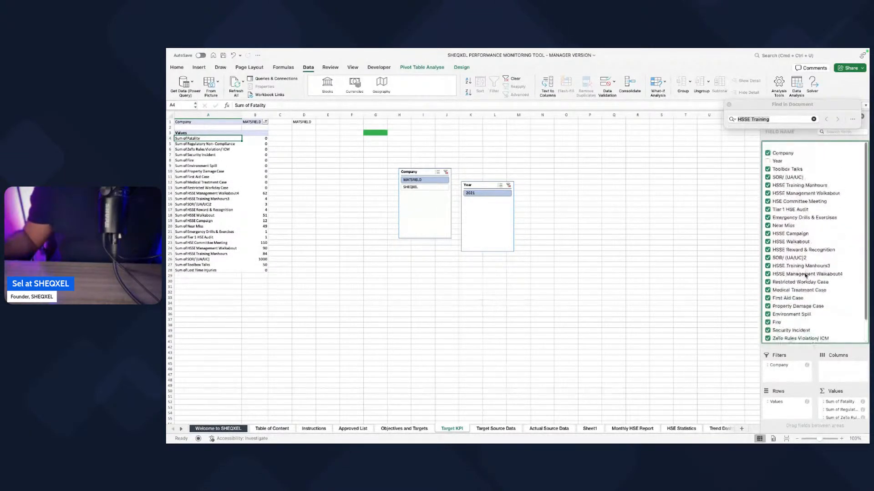
{"action": "left_click", "coordinate": [470, 308]}
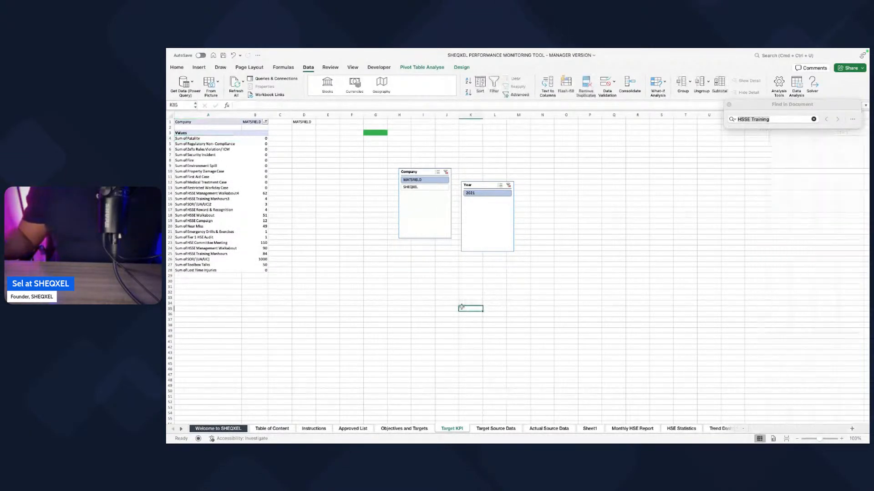
Step: Link the SOR/ (UA/UC) target on the Objectives and Targets sheet to its Sum of SOR/ (UA/UC) value in the Target KPI PivotTable
{"action": "left_click", "coordinate": [402, 429]}
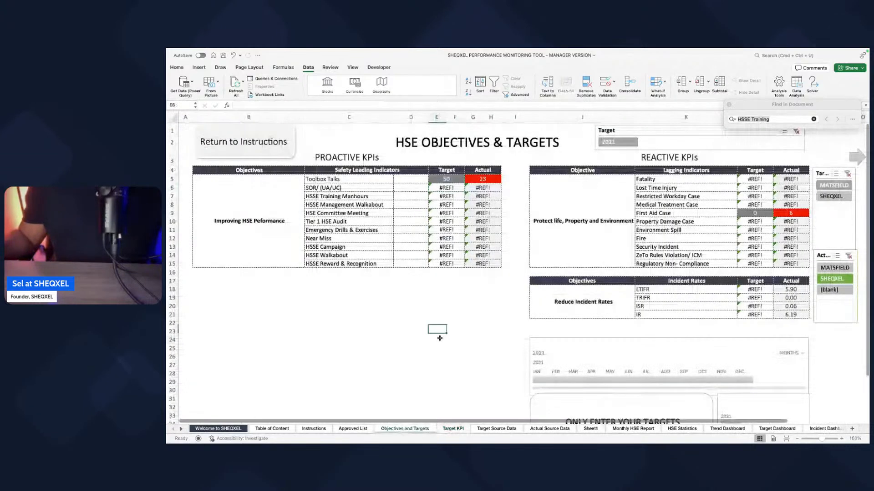
{"action": "left_click", "coordinate": [445, 185]}
{"action": "type", "text": "="}
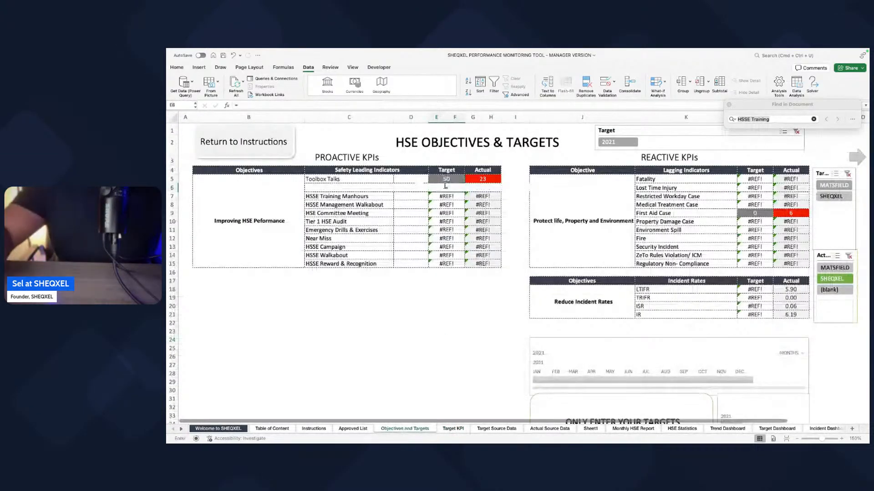
{"action": "left_click", "coordinate": [453, 429]}
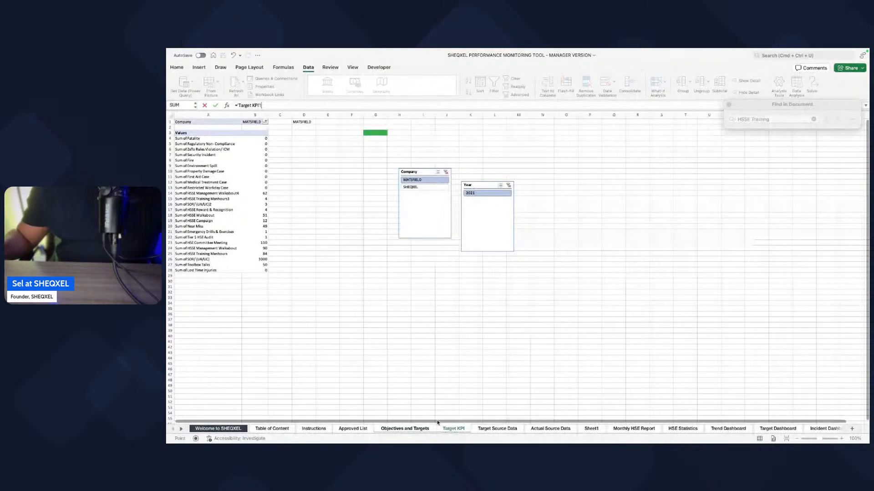
{"action": "left_click", "coordinate": [418, 430]}
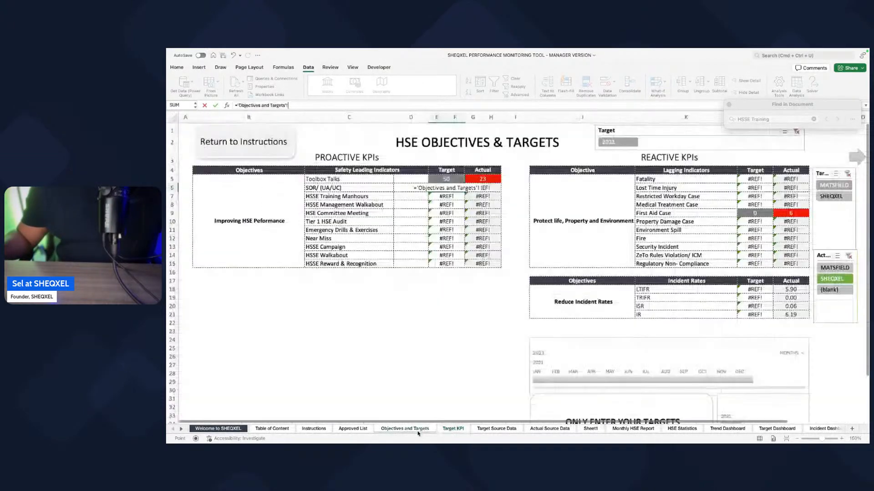
{"action": "left_click", "coordinate": [453, 429]}
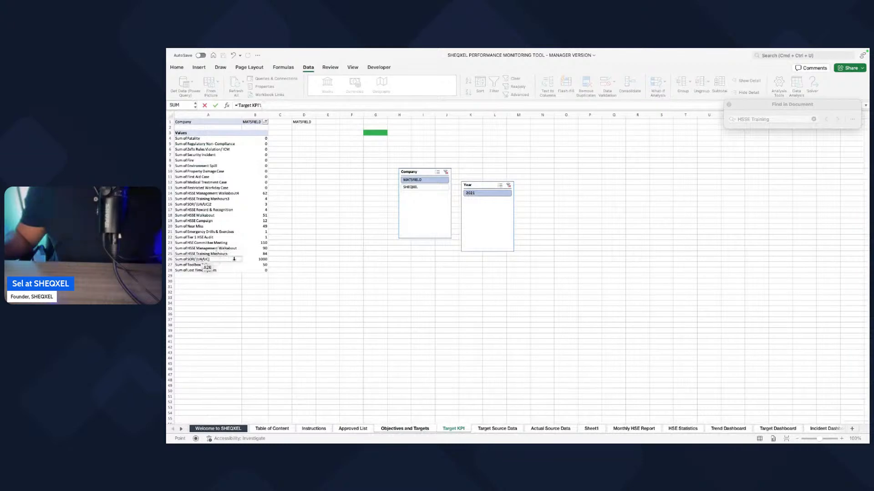
{"action": "left_click", "coordinate": [262, 259]}
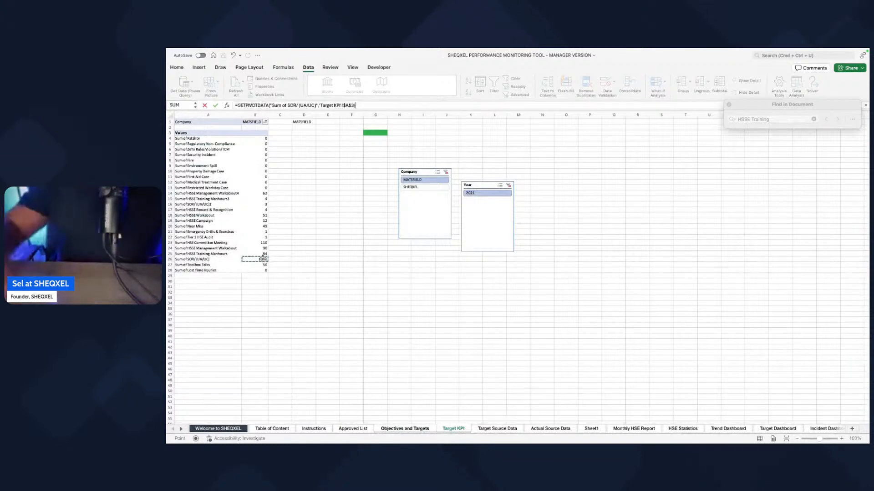
{"action": "key", "text": "Return"}
Step: Replace the HSSE Training Manhours target formula with a reference to Sum of HSSE Training Manhours in the Target KPI PivotTable
{"action": "type", "text": "="}
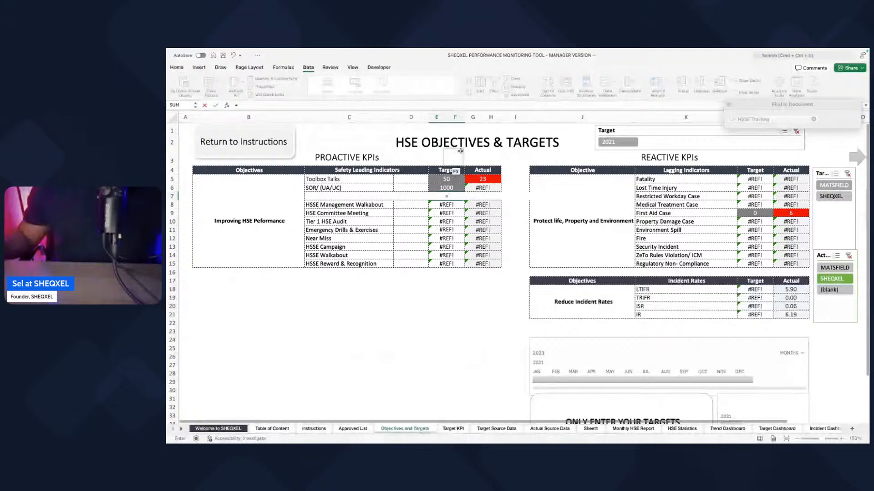
{"action": "key", "text": "BackSpace"}
{"action": "key", "text": "Return"}
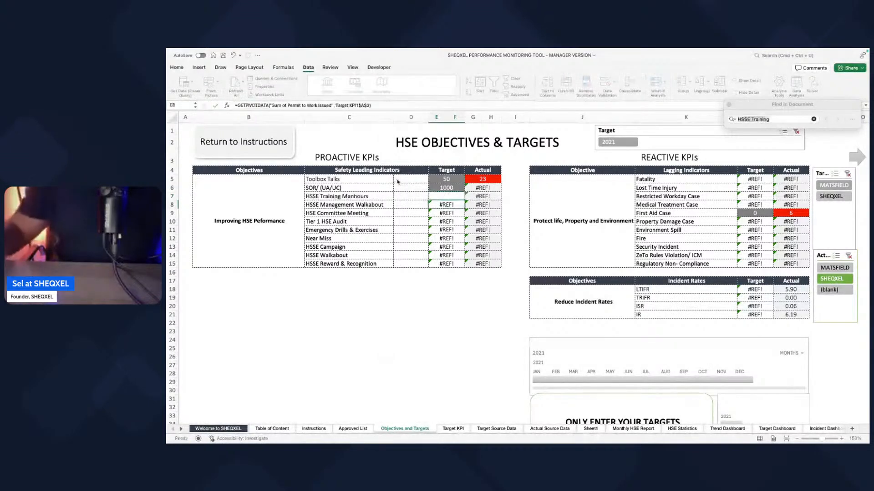
{"action": "left_click", "coordinate": [450, 196]}
{"action": "type", "text": "="}
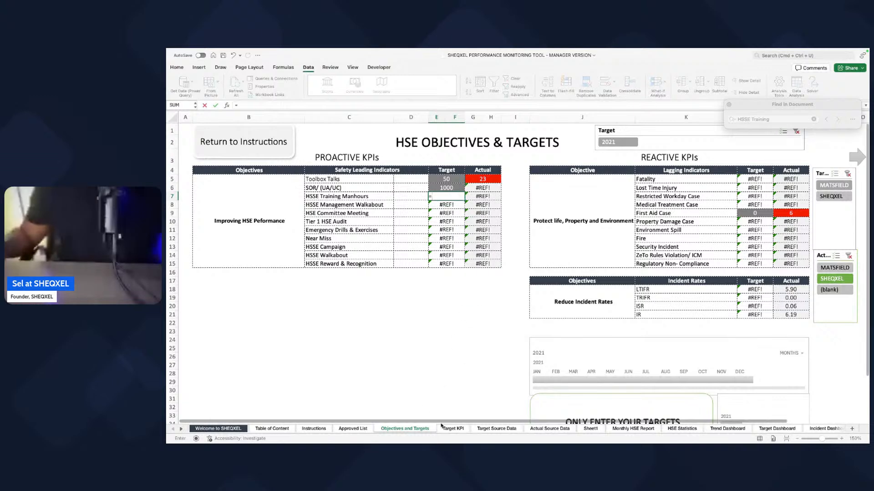
{"action": "left_click", "coordinate": [452, 428]}
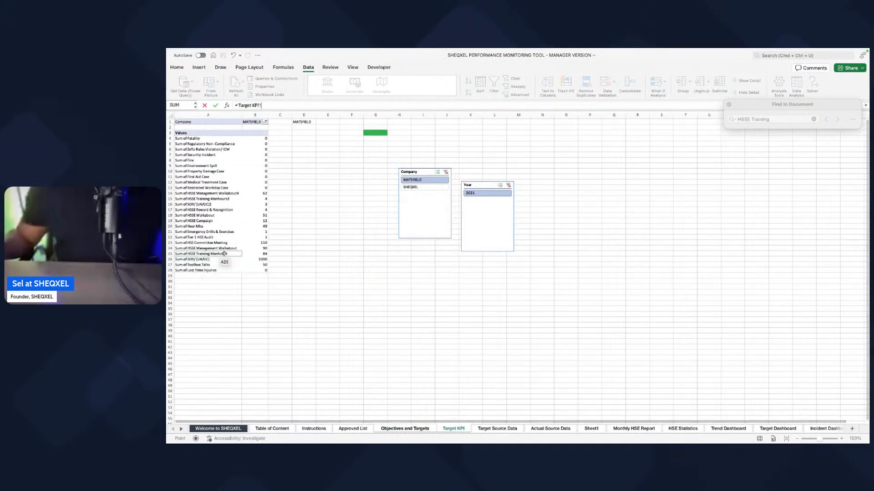
{"action": "left_click", "coordinate": [257, 254]}
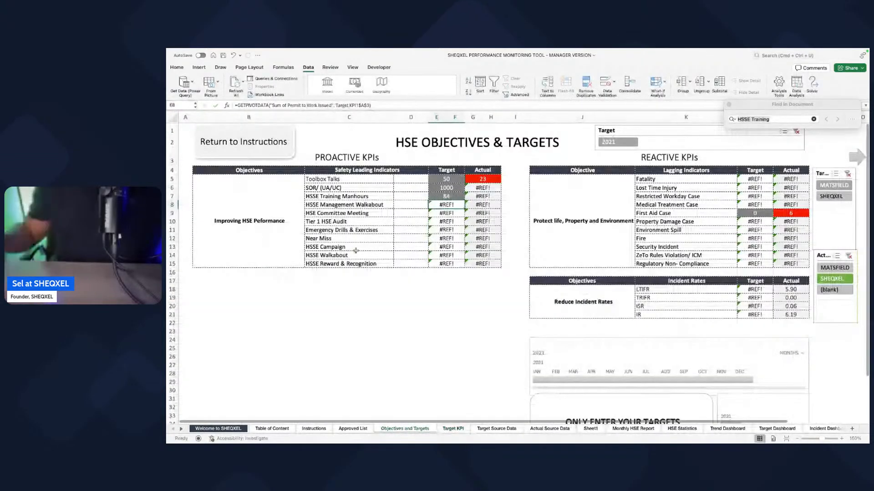
Step: Point the HSSE Management Walkabout target to Sum of HSSE Management Walkabout in the Target KPI PivotTable
{"action": "type", "text": "="}
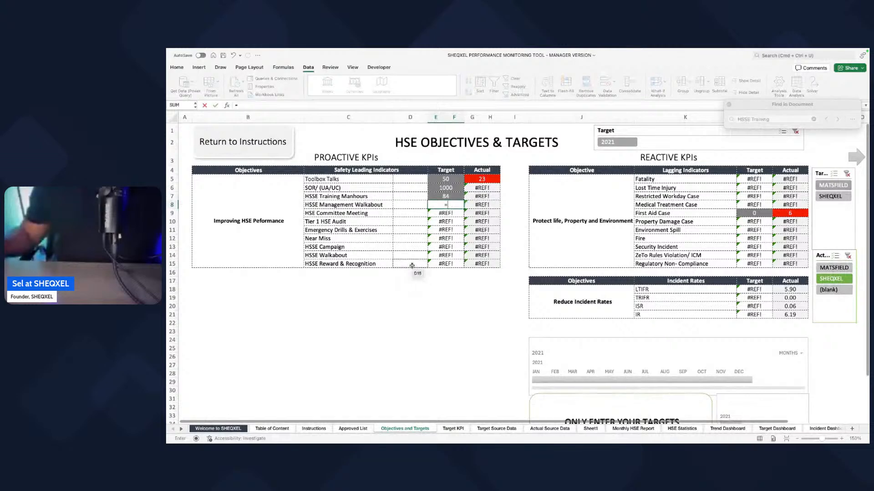
{"action": "key", "text": "Return"}
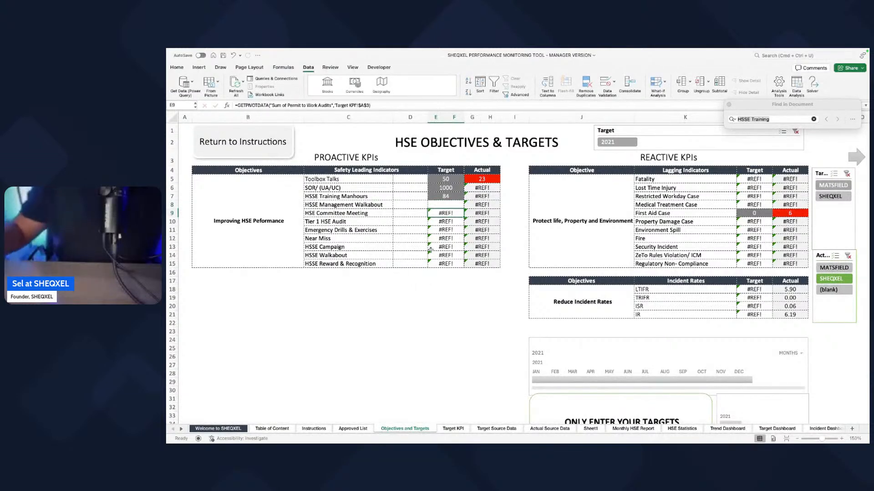
{"action": "left_click", "coordinate": [451, 206]}
{"action": "type", "text": "="}
{"action": "left_click", "coordinate": [453, 429]}
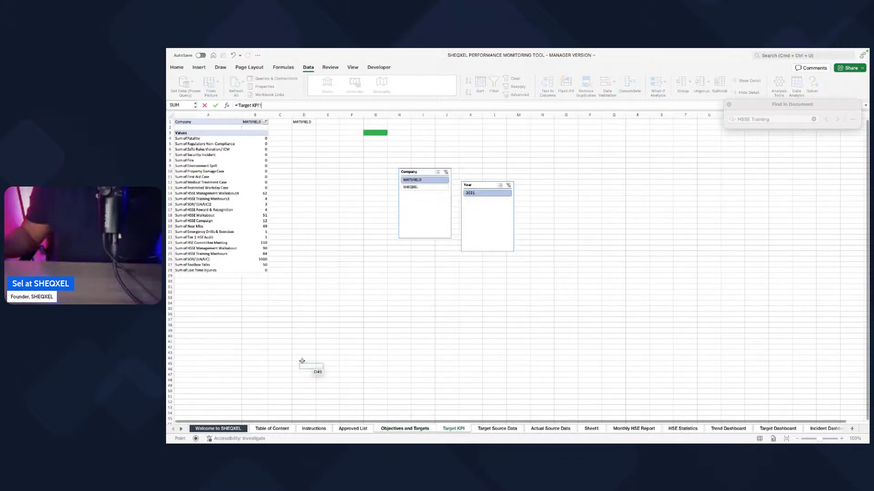
{"action": "left_click", "coordinate": [258, 248]}
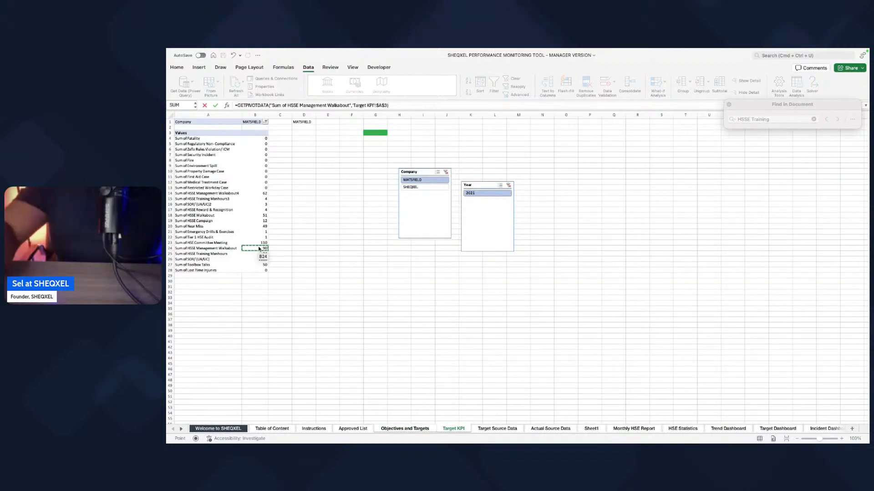
{"action": "key", "text": "Return"}
Step: Set the HSE Committee Meeting target to retrieve Sum of HSE Committee Meeting from the Target KPI PivotTable
{"action": "type", "text": "="}
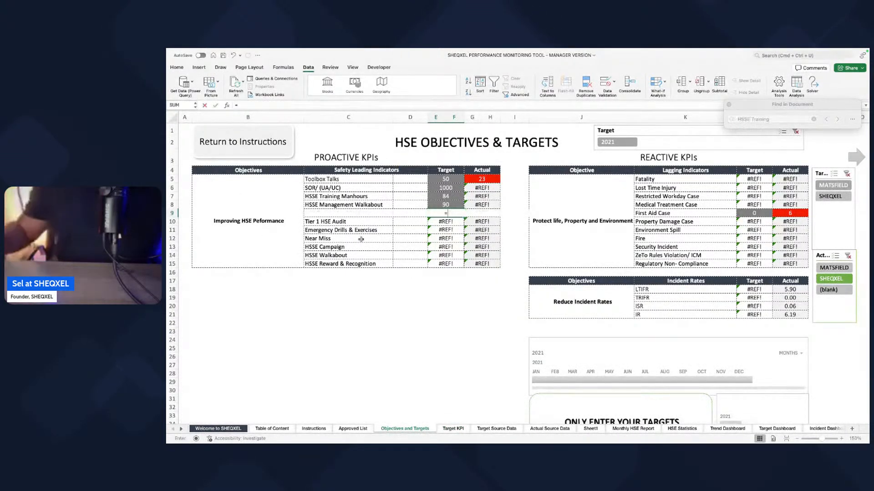
{"action": "left_click", "coordinate": [454, 428]}
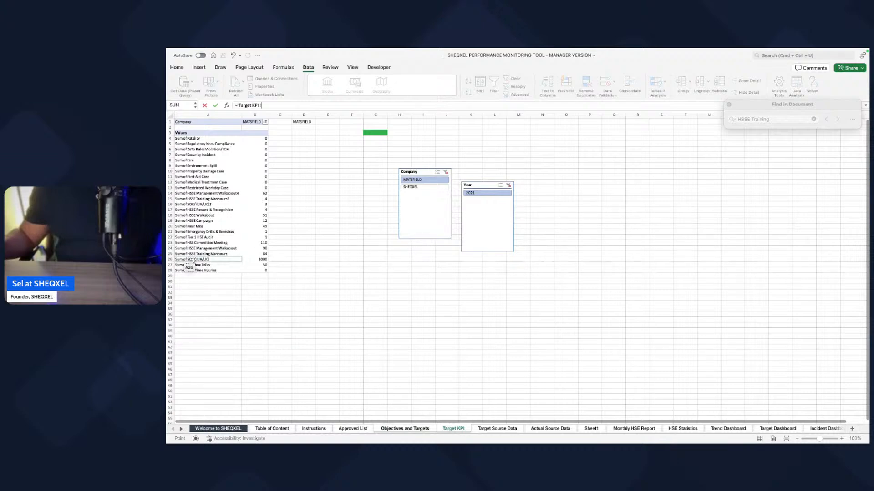
{"action": "left_click", "coordinate": [262, 243]}
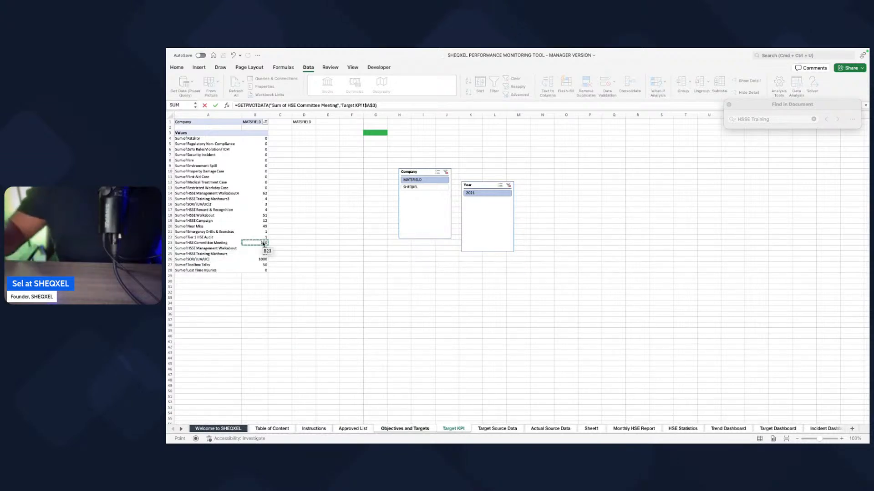
{"action": "key", "text": "Return"}
Step: Link the Tier 1 HSE Audit target to the Sum of Tier 1 HSE Audit value on the Target KPI sheet
{"action": "type", "text": "="}
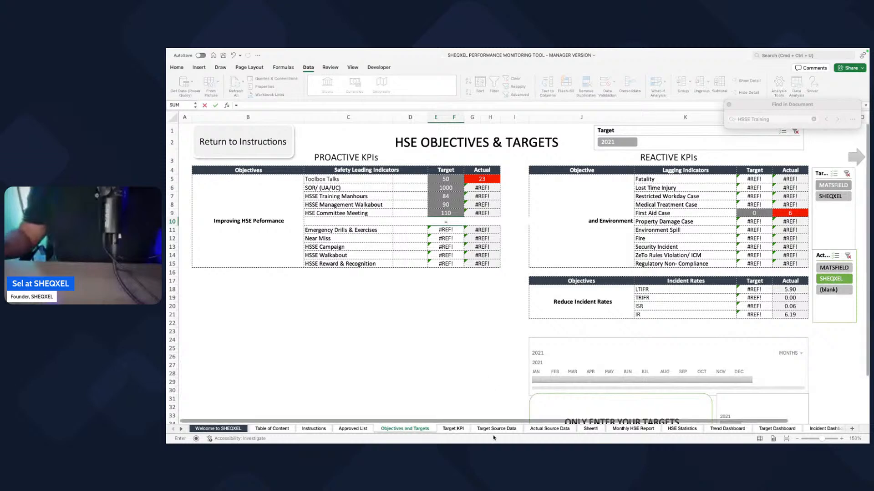
{"action": "left_click", "coordinate": [457, 429]}
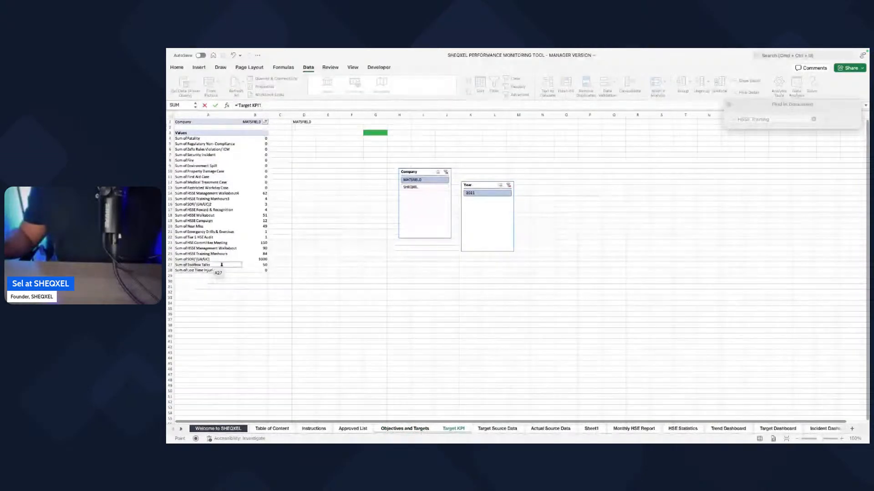
{"action": "left_click", "coordinate": [421, 431]}
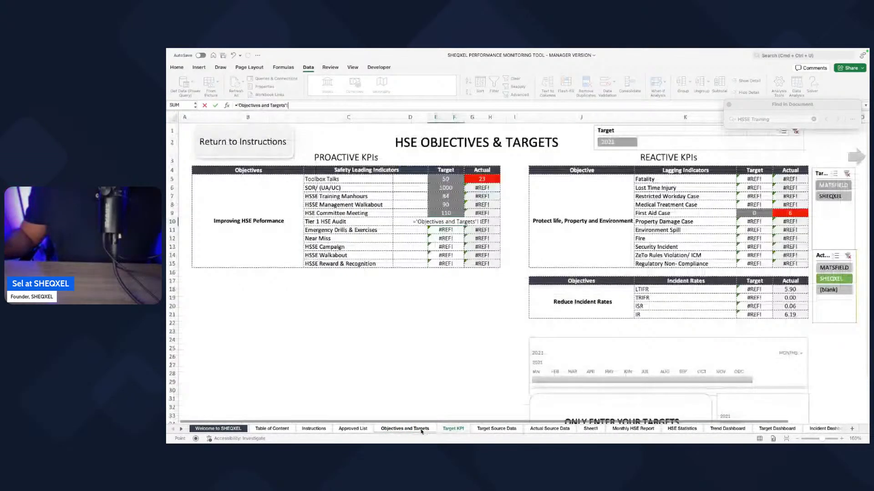
{"action": "left_click", "coordinate": [454, 429]}
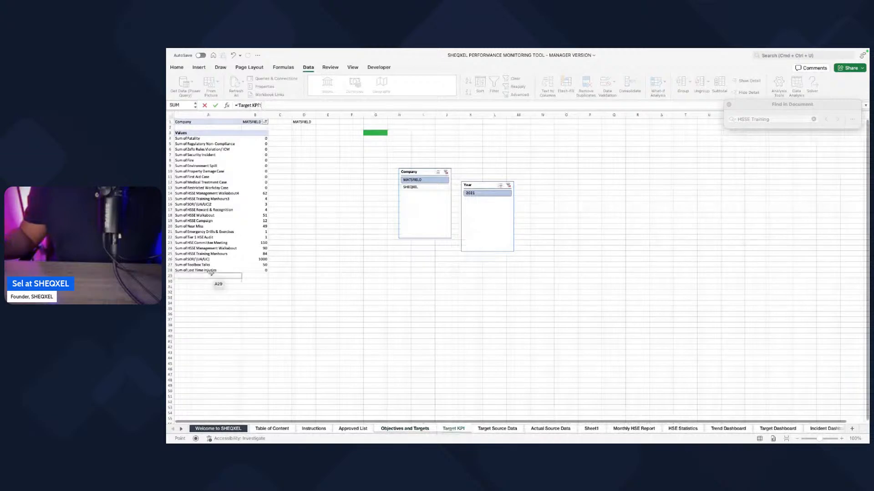
{"action": "left_click", "coordinate": [262, 237]}
{"action": "key", "text": "Return"}
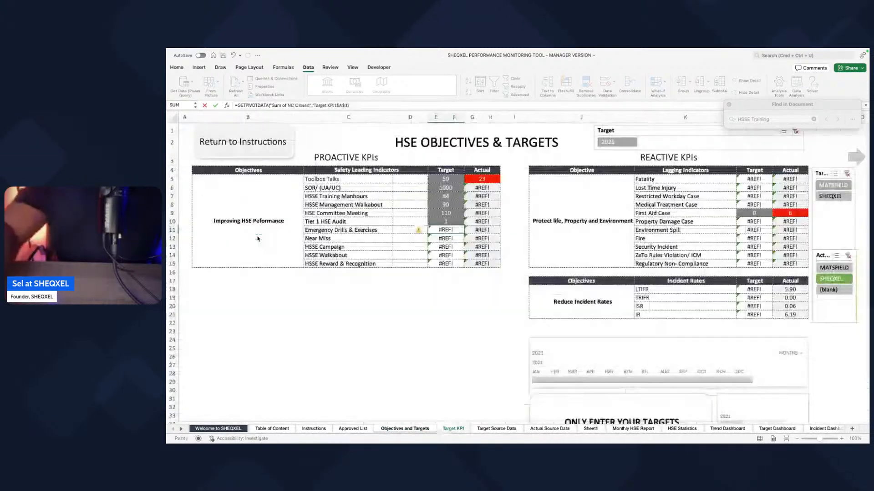
Step: Link the Emergency Drills & Exercises target to its matching sum in the Target KPI PivotTable
{"action": "type", "text": "="}
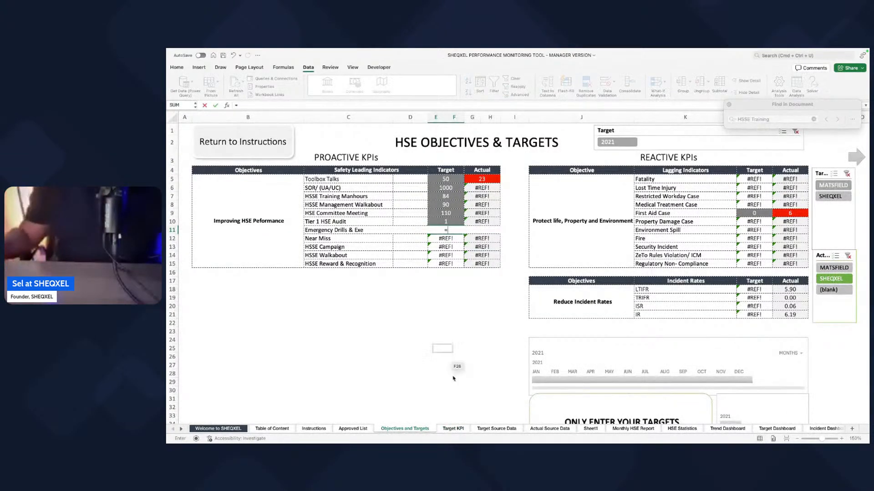
{"action": "left_click", "coordinate": [453, 428]}
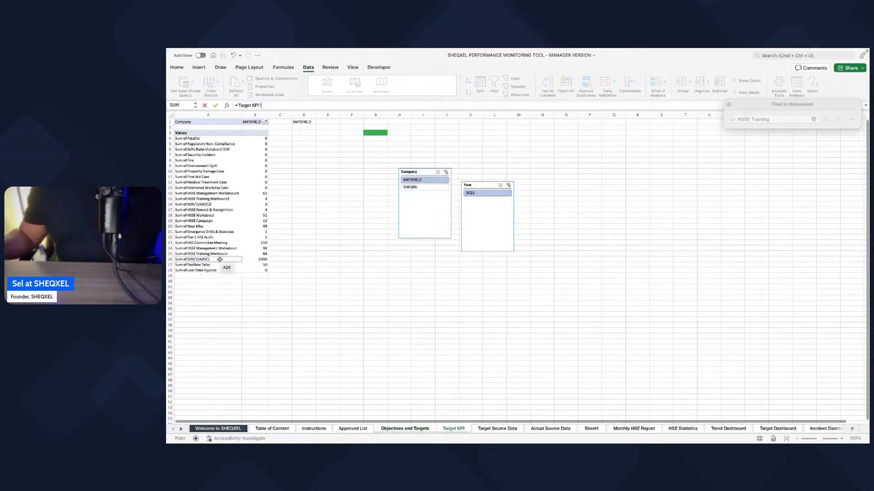
{"action": "left_click", "coordinate": [253, 231]}
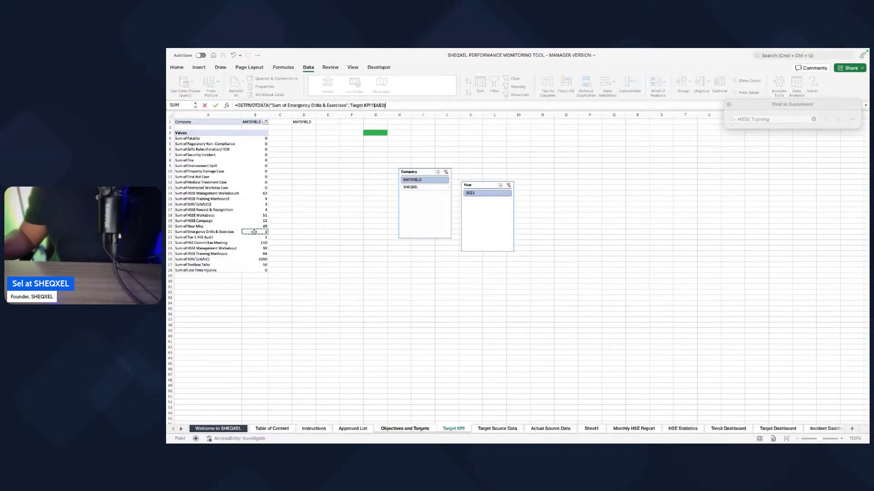
{"action": "key", "text": "Return"}
Step: Link the Near Miss target on Objectives and Targets to Sum of Near Miss in the Target KPI PivotTable
{"action": "type", "text": "="}
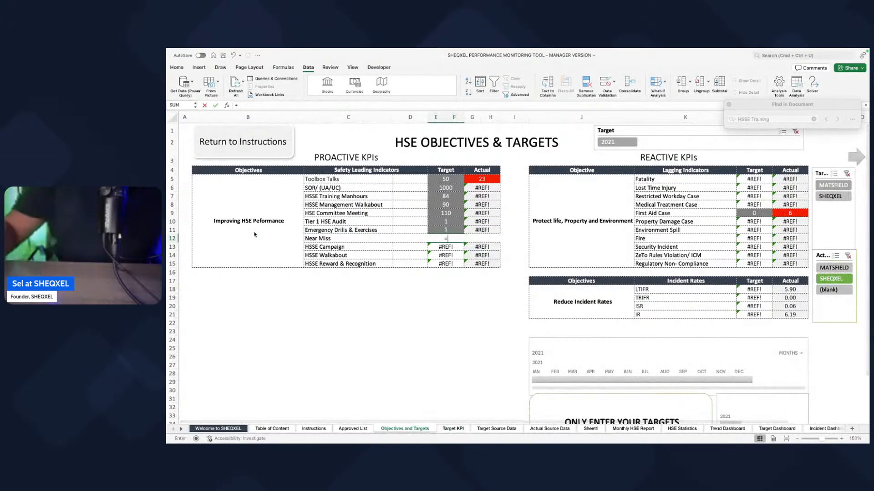
{"action": "left_click", "coordinate": [453, 428]}
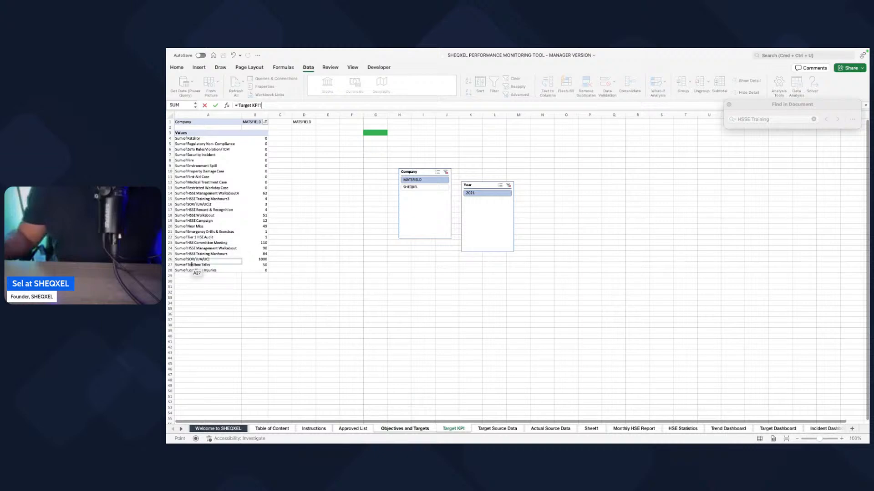
{"action": "left_click", "coordinate": [262, 227]}
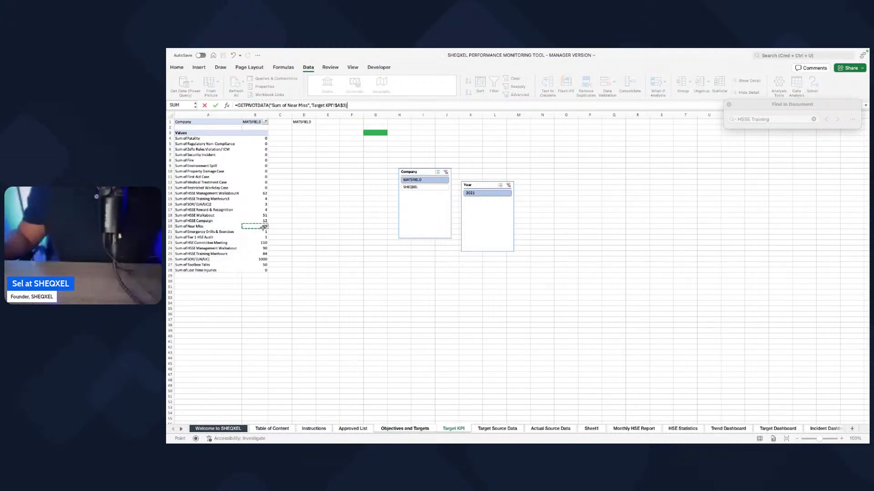
{"action": "key", "text": "Return"}
Step: Set the HSSE Campaign target to retrieve Sum of HSSE Campaign from the Target KPI PivotTable
{"action": "type", "text": "="}
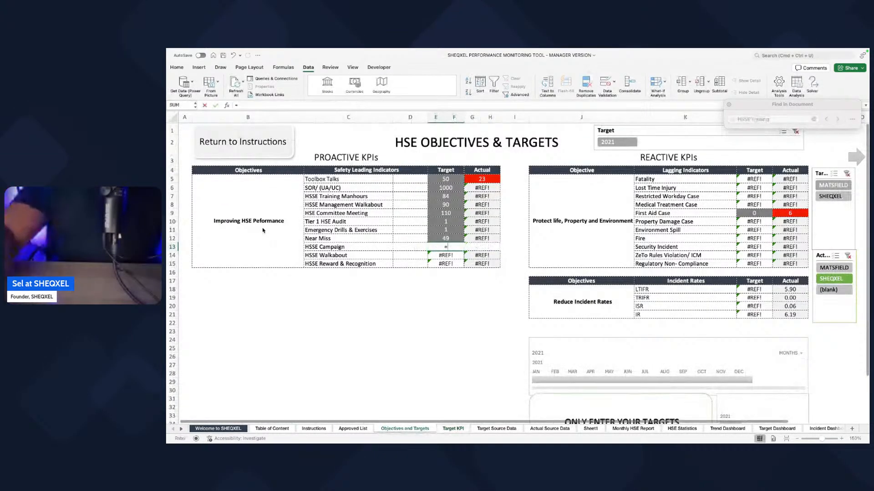
{"action": "left_click", "coordinate": [452, 428]}
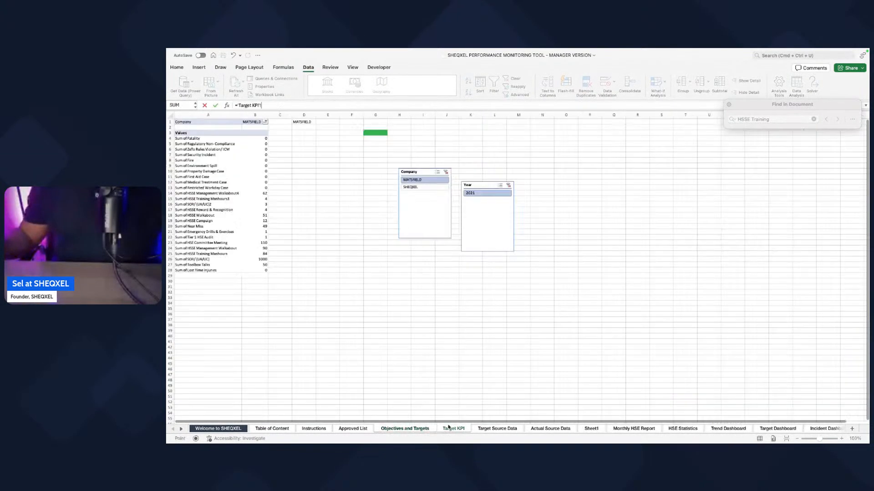
{"action": "left_click", "coordinate": [252, 220]}
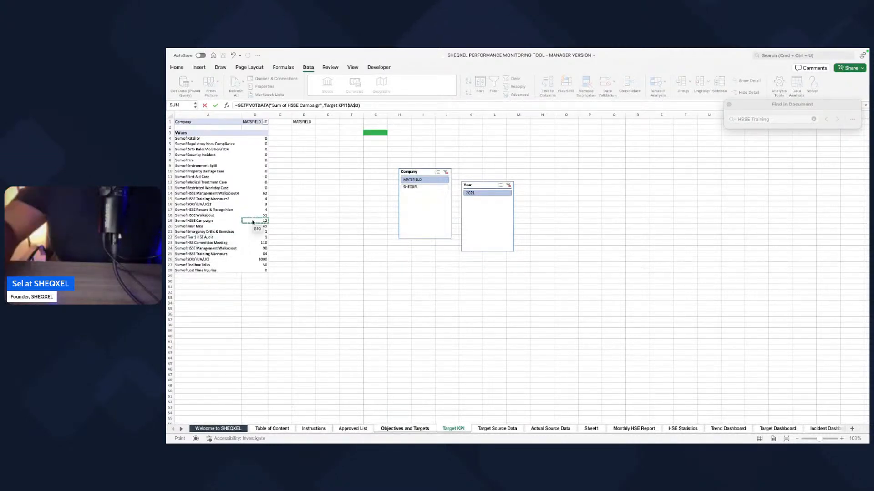
{"action": "key", "text": "Return"}
Step: Point the HSSE Walkabout target to the Sum of HSSE Walkabout value on the Target KPI sheet
{"action": "type", "text": "="}
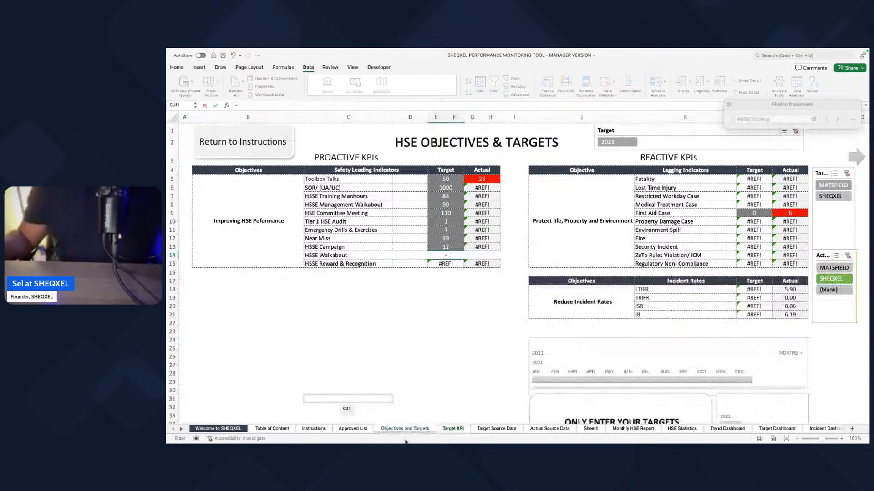
{"action": "left_click", "coordinate": [454, 429]}
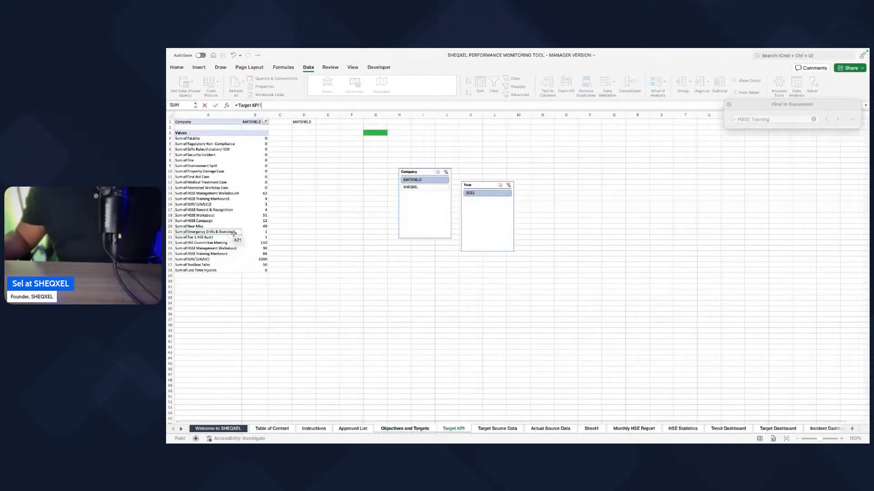
{"action": "left_click", "coordinate": [260, 215]}
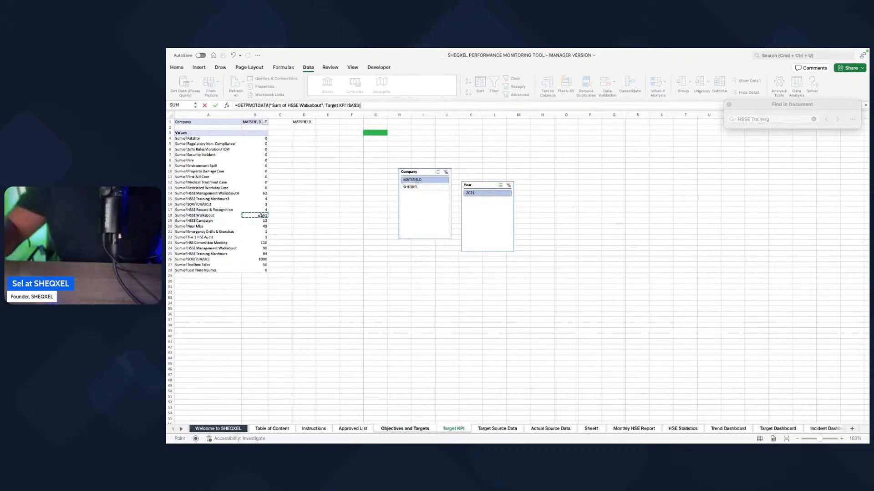
{"action": "key", "text": "Return"}
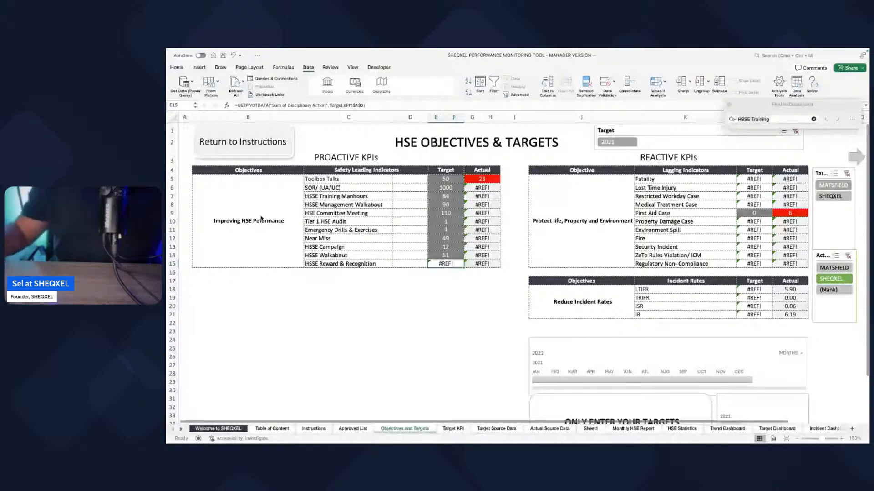
Step: Link the HSSE Reward & Recognition target to its matching sum in the Target KPI PivotTable
{"action": "type", "text": "="}
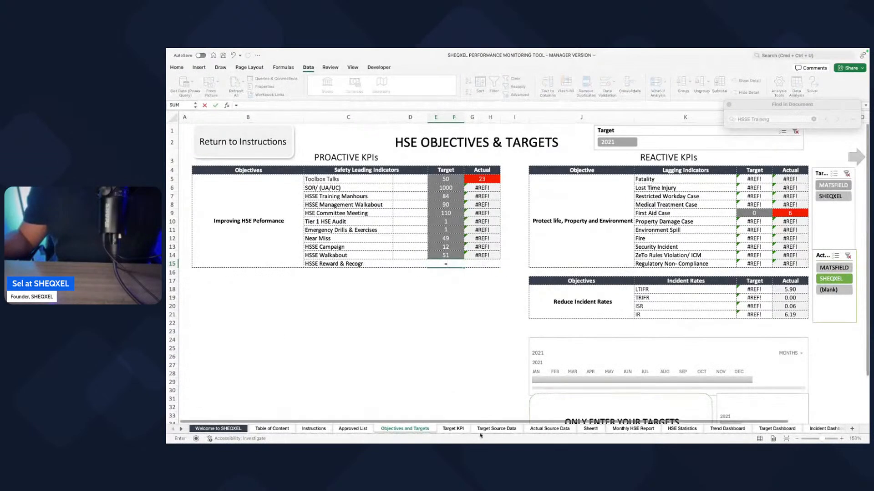
{"action": "left_click", "coordinate": [457, 429]}
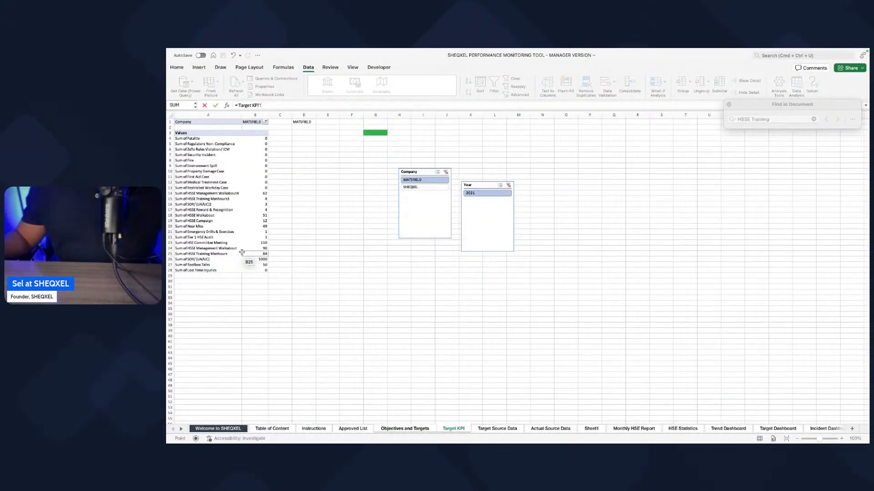
{"action": "left_click", "coordinate": [248, 210]}
{"action": "key", "text": "Return"}
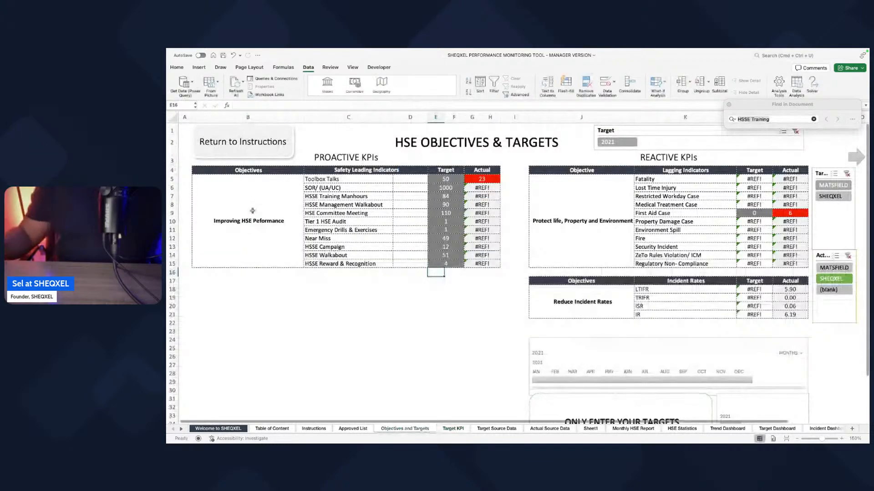
Step: In the Reactive KPIs table, link the Fatality target to Sum of Fatality in the Target KPI PivotTable
{"action": "scroll", "coordinate": [759, 218], "scroll_direction": "right", "scroll_amount": 2}
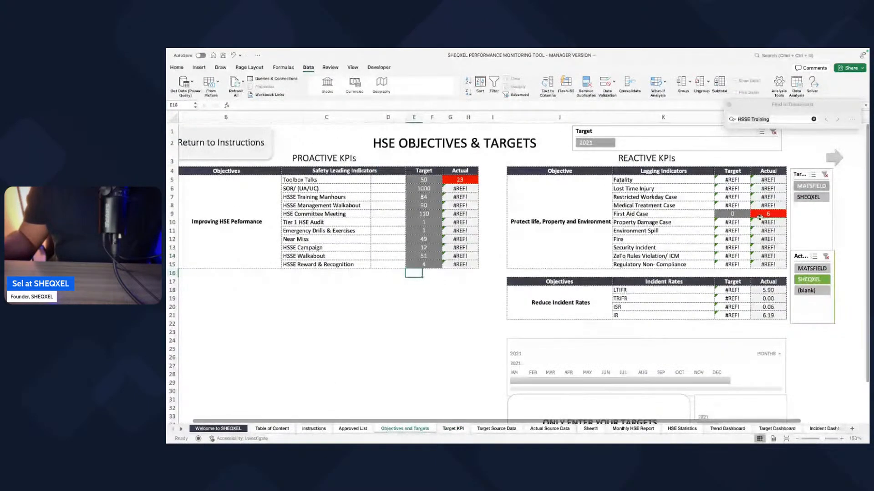
{"action": "left_click", "coordinate": [759, 214]}
{"action": "type", "text": "="}
{"action": "left_click", "coordinate": [453, 429]}
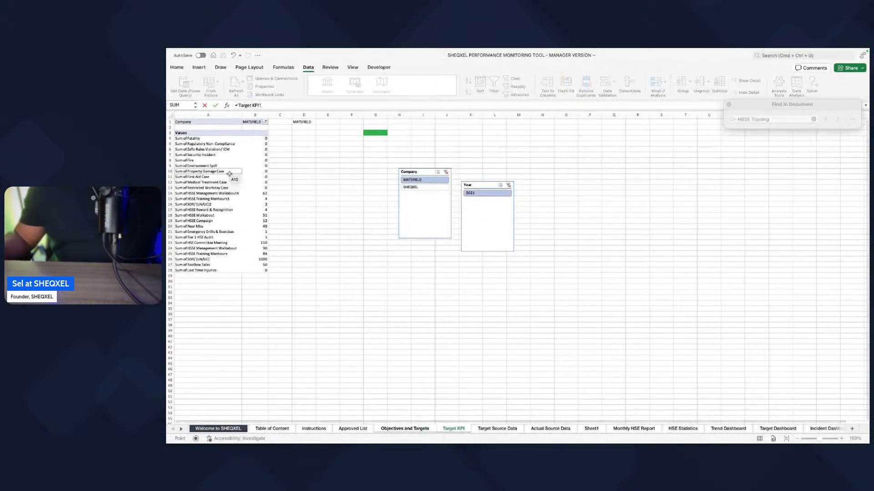
{"action": "left_click", "coordinate": [265, 140]}
{"action": "key", "text": "Return"}
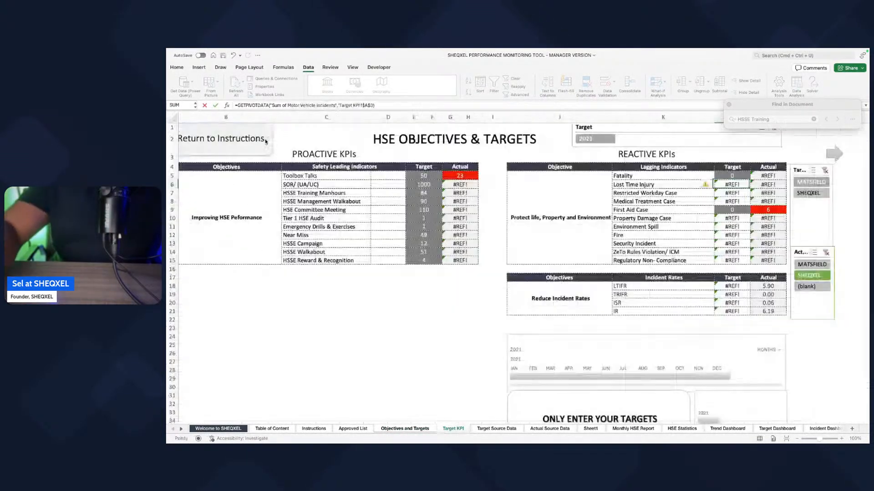
Step: Link the Lost Time Injury and Restricted Workday Case targets to their matching sums in the Target KPI PivotTable
{"action": "type", "text": "="}
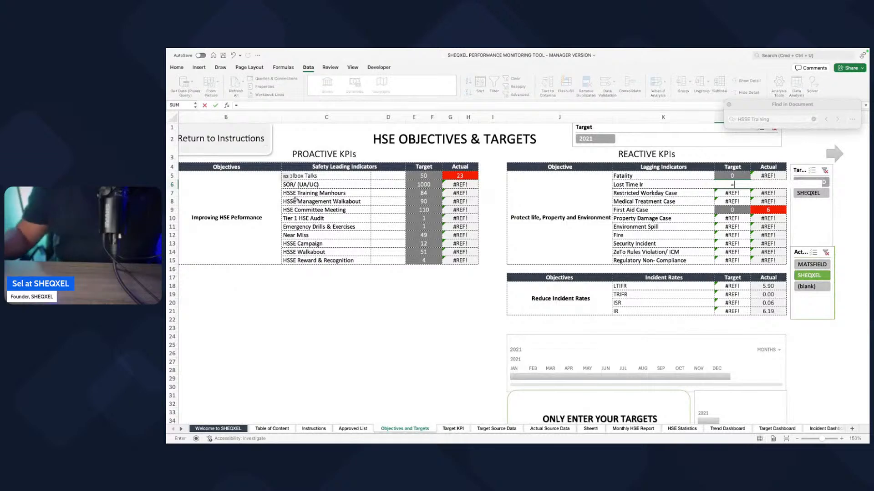
{"action": "left_click", "coordinate": [454, 429]}
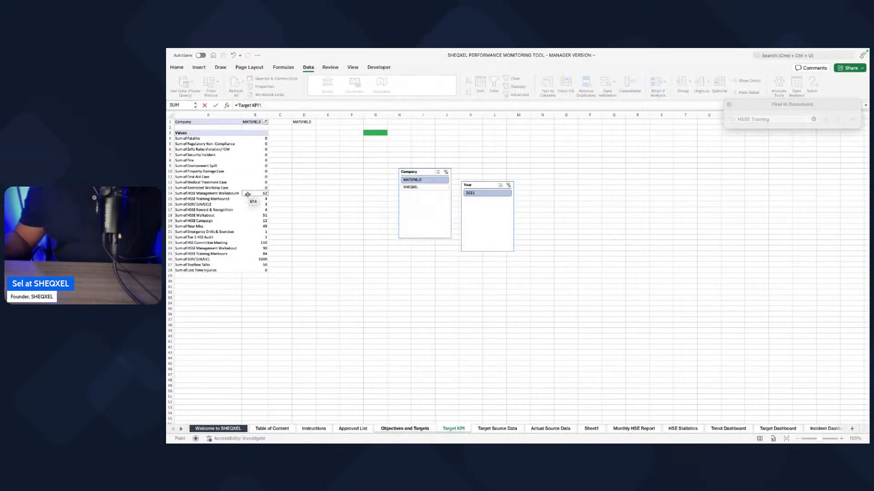
{"action": "left_click", "coordinate": [264, 269]}
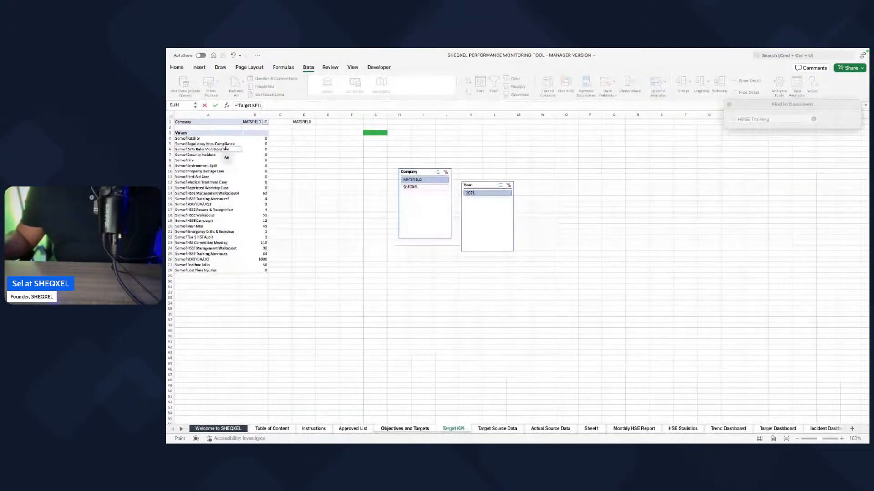
{"action": "left_click", "coordinate": [252, 187]}
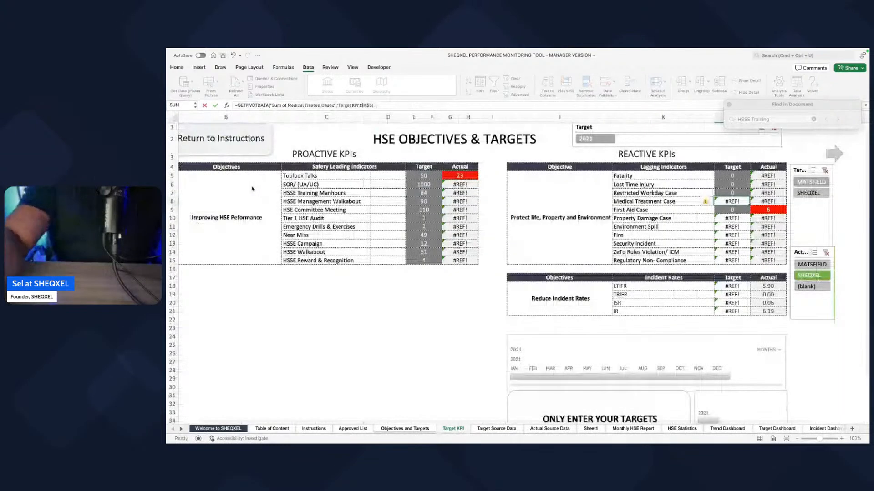
Step: Set the Medical Treatment Case target to retrieve Sum of Medical Treatment Case from the Target KPI PivotTable
{"action": "type", "text": "="}
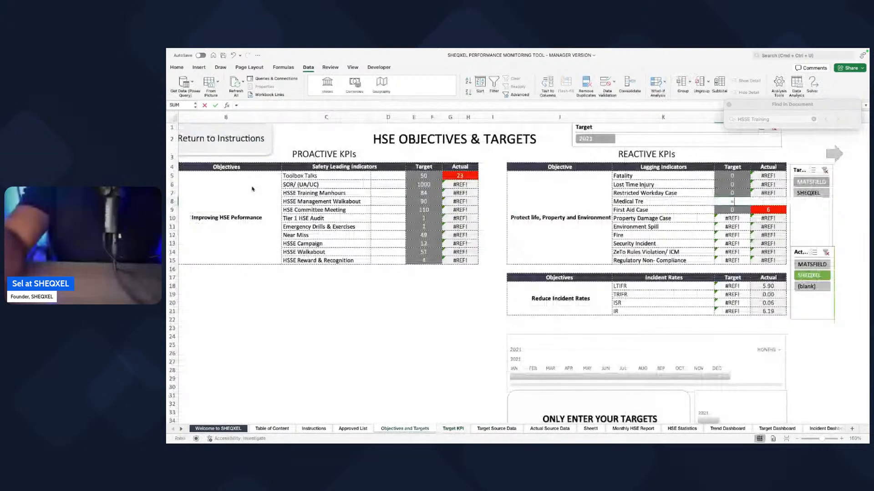
{"action": "left_click", "coordinate": [456, 429]}
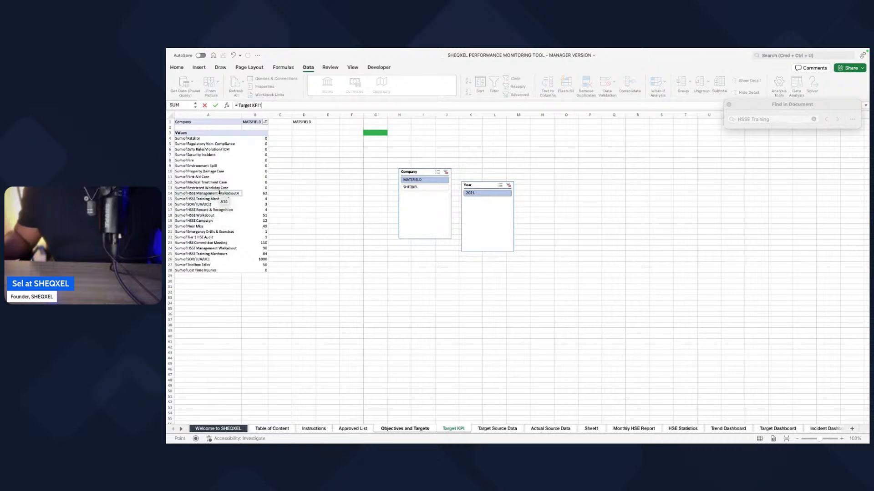
{"action": "left_click", "coordinate": [250, 182]}
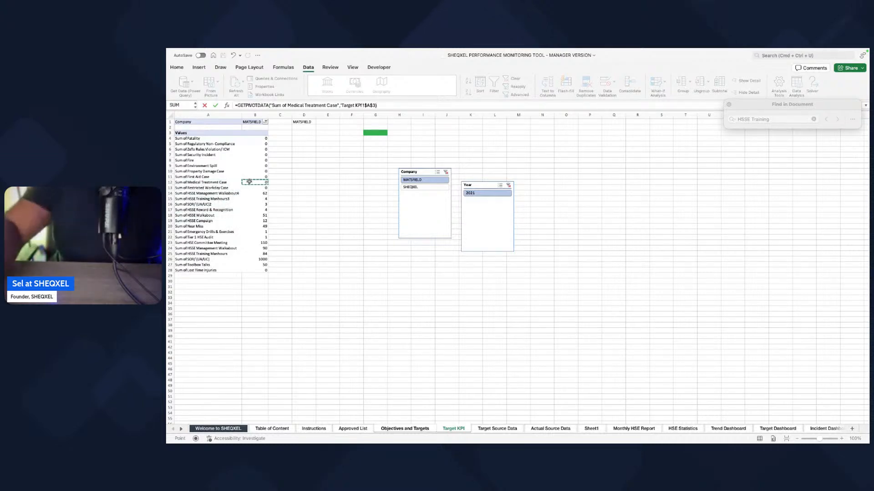
{"action": "key", "text": "Return"}
Step: Relink the First Aid Case target to the Sum of First Aid Case value on the Target KPI sheet
{"action": "type", "text": "="}
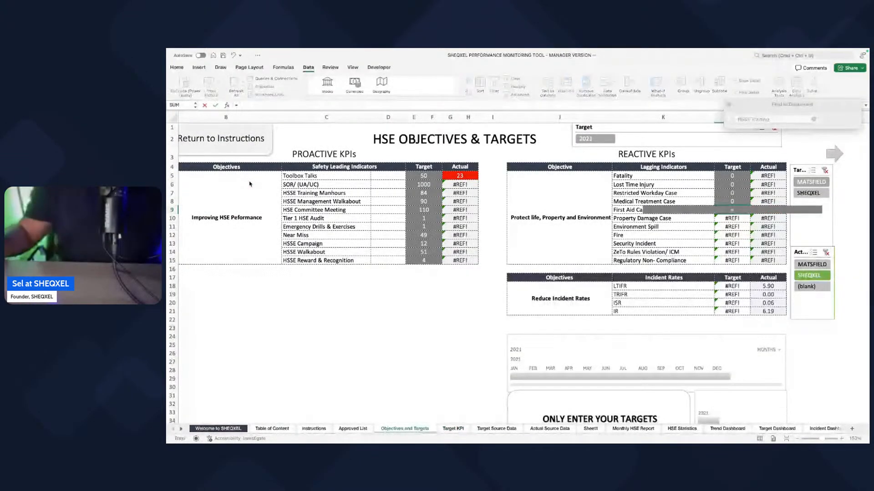
{"action": "left_click", "coordinate": [454, 430]}
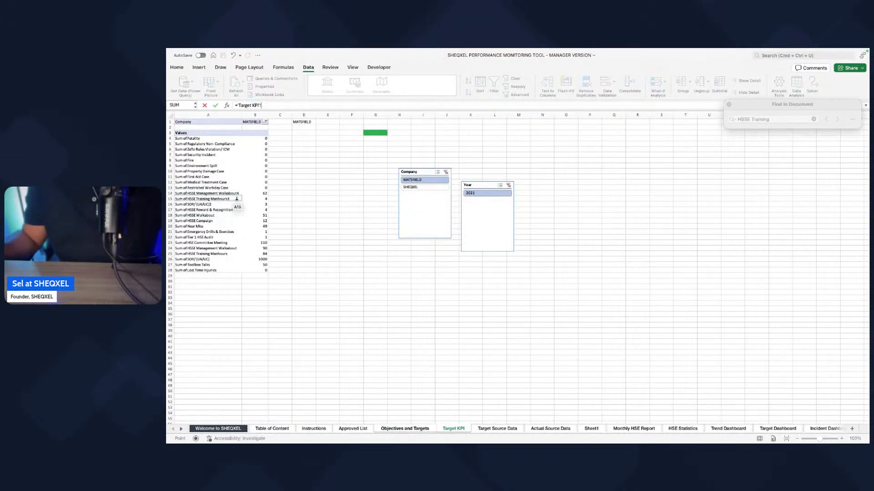
{"action": "left_click", "coordinate": [256, 177]}
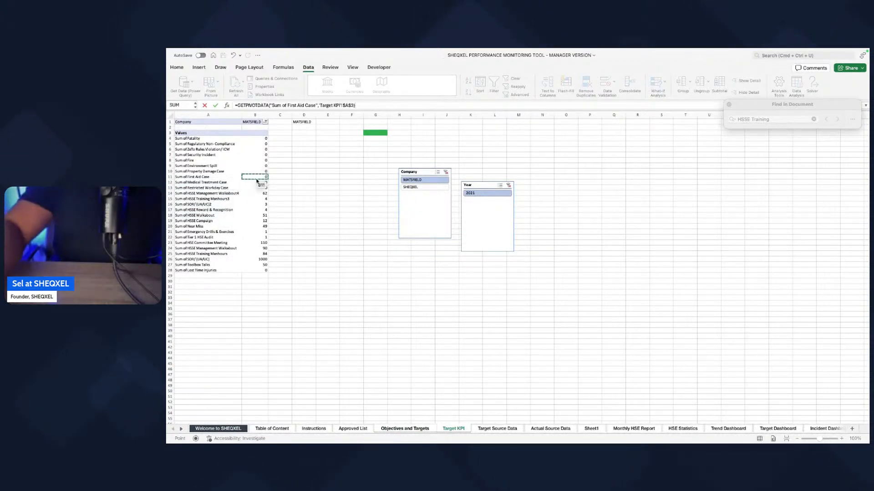
{"action": "key", "text": "Return"}
Step: Point the Property Damage Case target to Sum of Property Damage Case in the Target KPI PivotTable
{"action": "type", "text": "="}
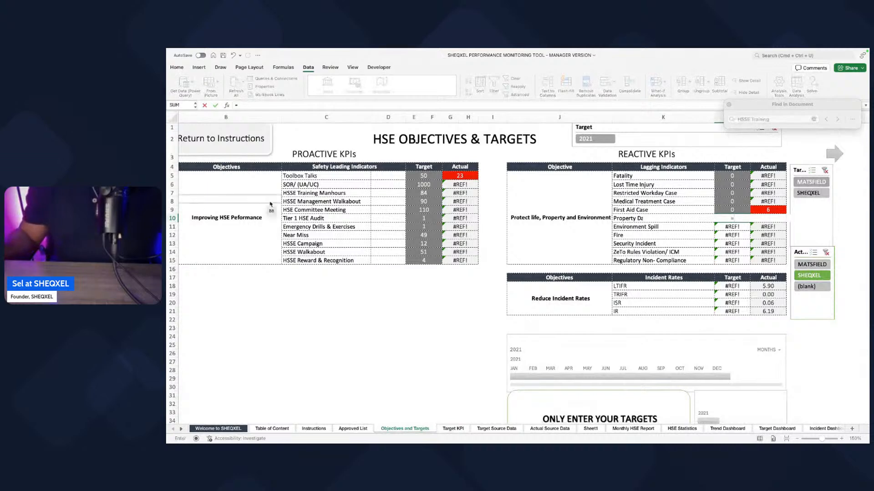
{"action": "left_click", "coordinate": [463, 429]}
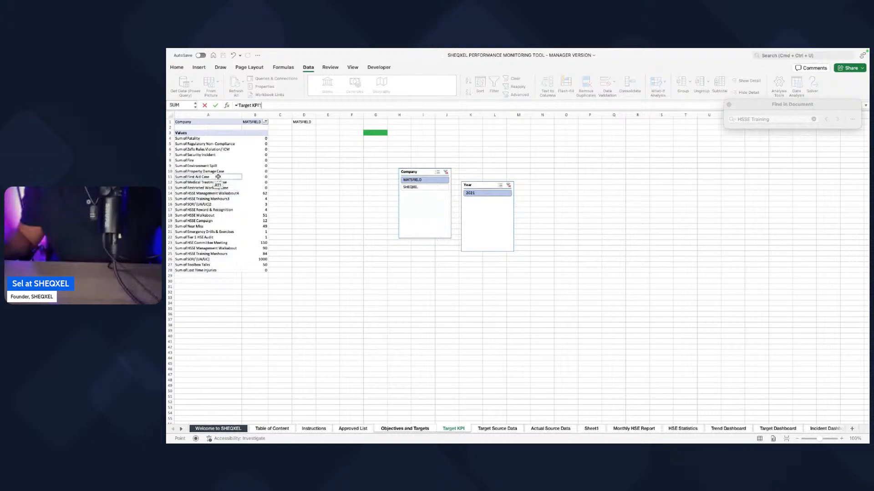
{"action": "left_click", "coordinate": [258, 171]}
{"action": "key", "text": "Return"}
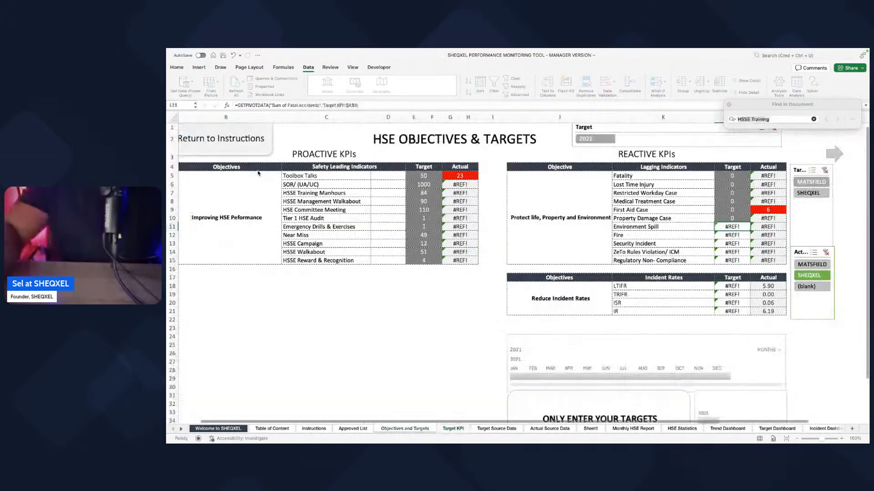
Step: Link the Environment Spill target to Sum of Environment Spill in the Target KPI PivotTable
{"action": "type", "text": "="}
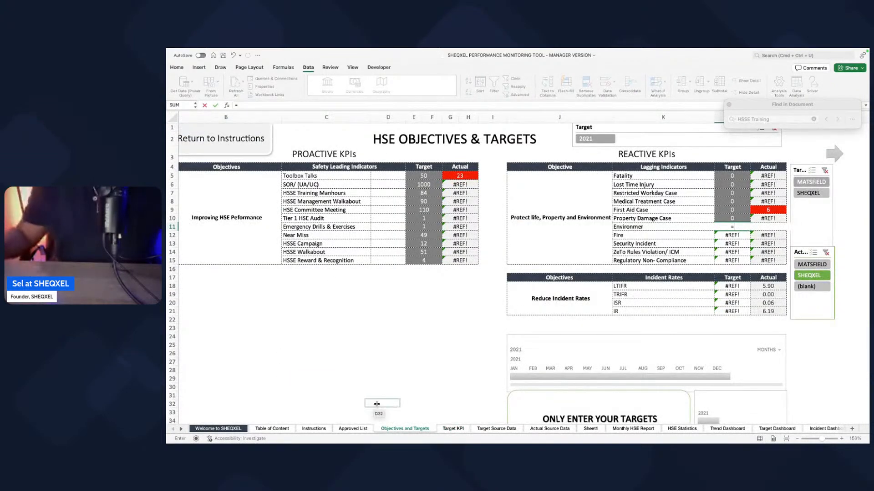
{"action": "left_click", "coordinate": [452, 428]}
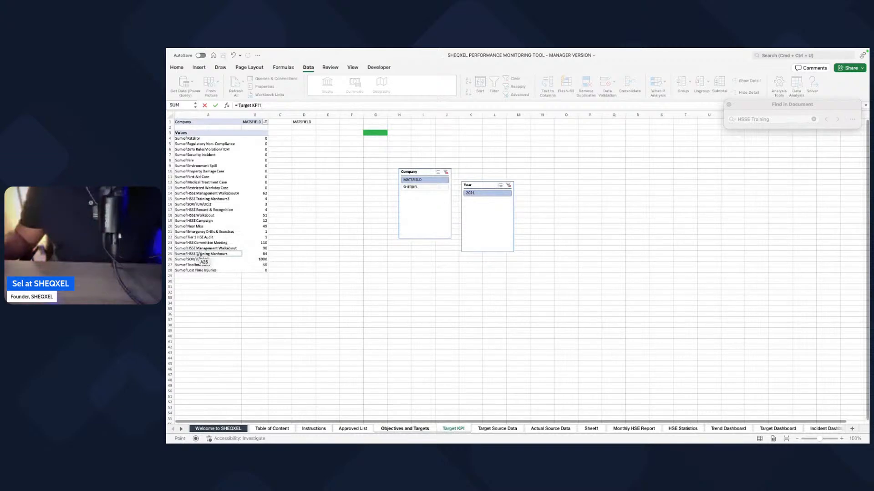
{"action": "left_click", "coordinate": [262, 165]}
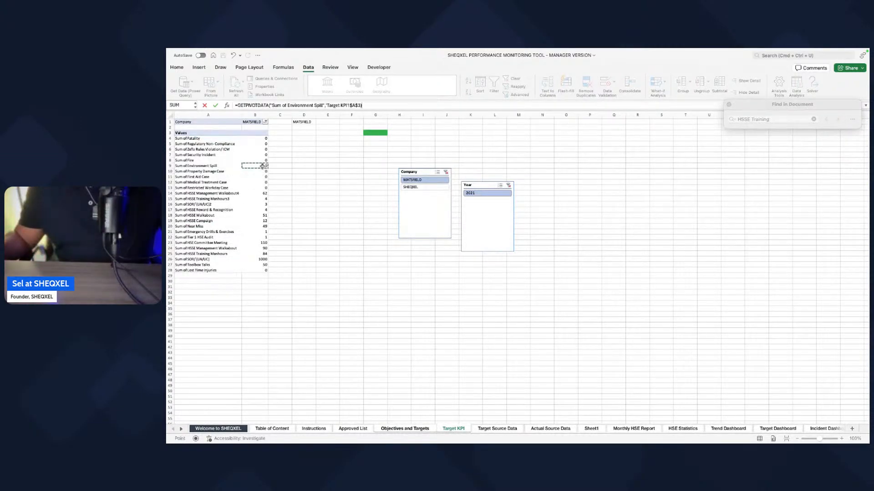
{"action": "key", "text": "Return"}
Step: Link the Fire target to Sum of Fire in the Target KPI PivotTable
{"action": "type", "text": "="}
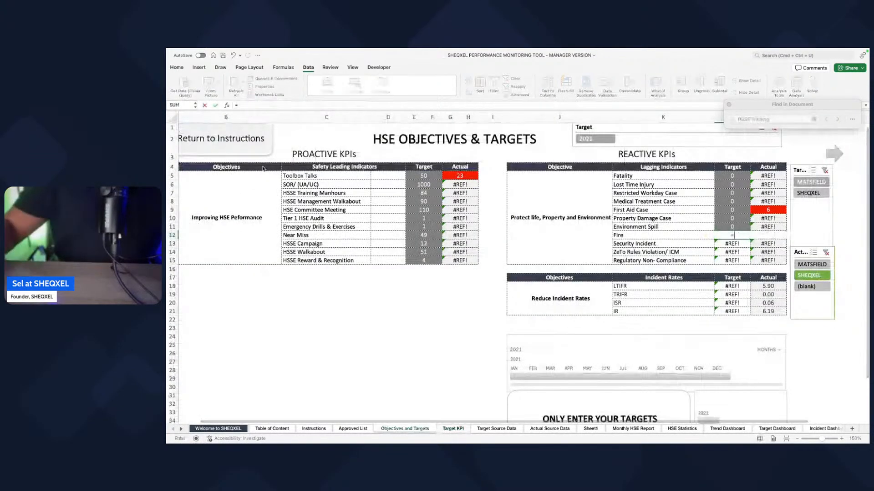
{"action": "left_click", "coordinate": [454, 429]}
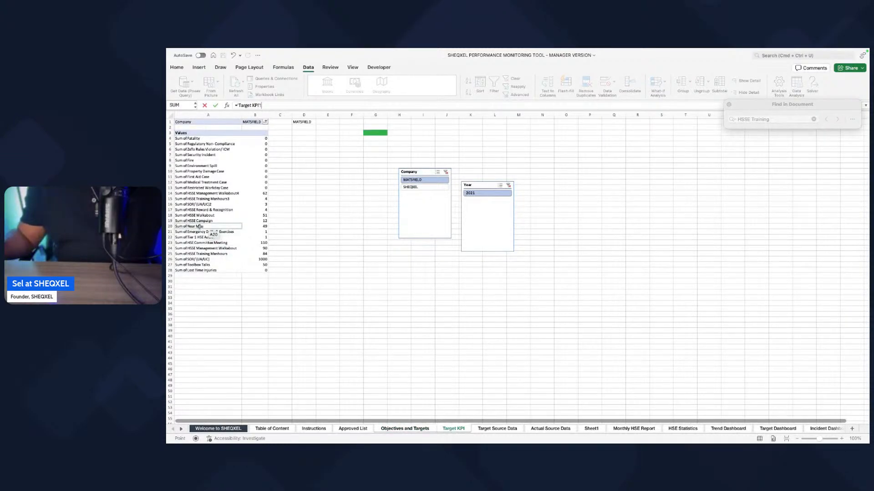
{"action": "left_click", "coordinate": [260, 162]}
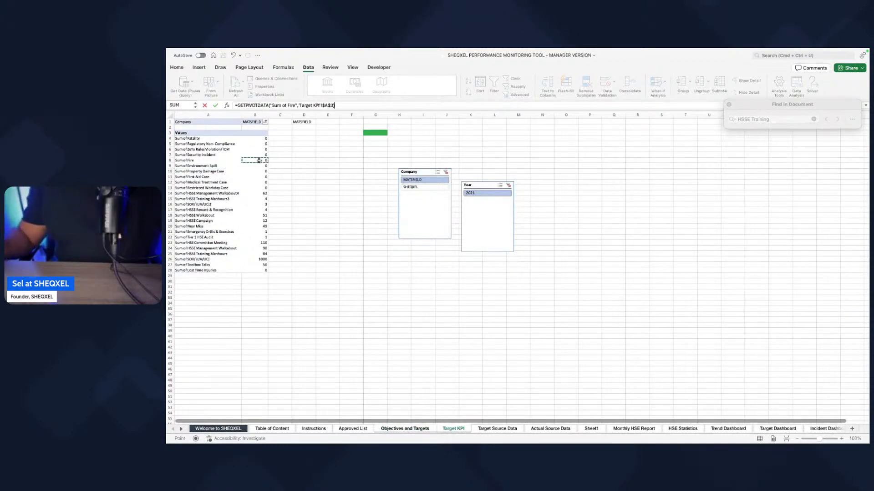
{"action": "key", "text": "Return"}
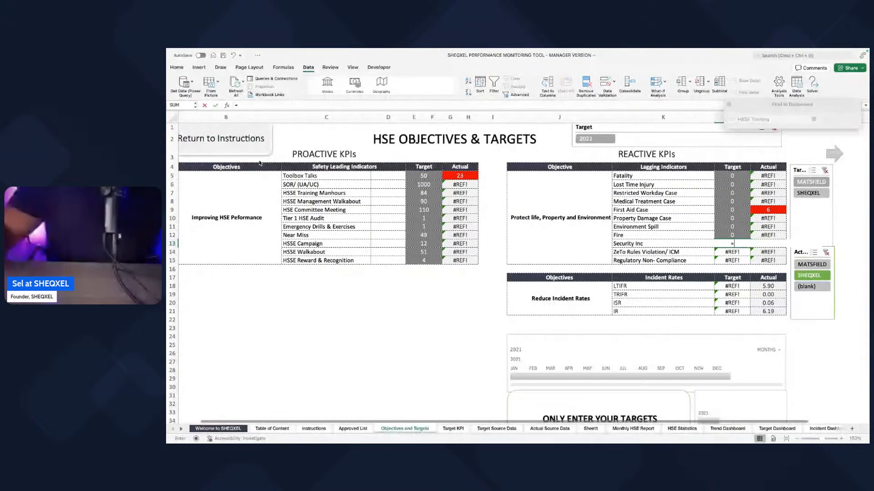
Step: Set the Security Incident target to retrieve Sum of Security Incident from the Target KPI sheet
{"action": "type", "text": "="}
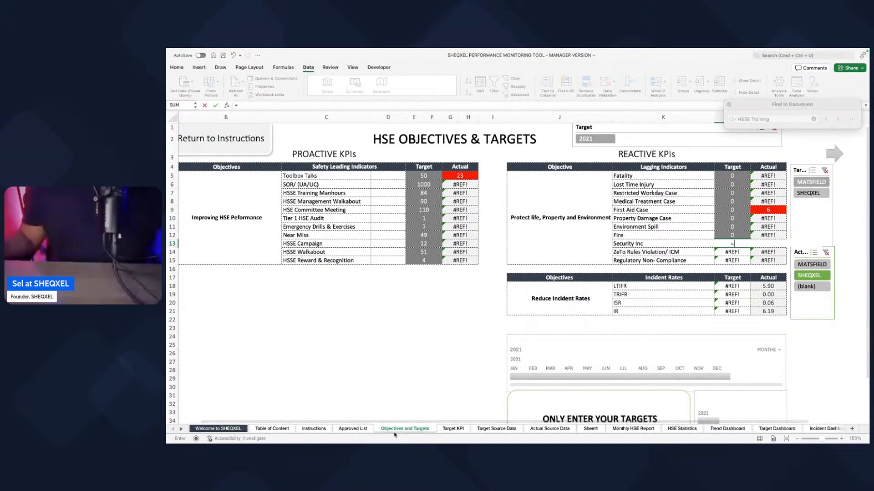
{"action": "left_click", "coordinate": [449, 429]}
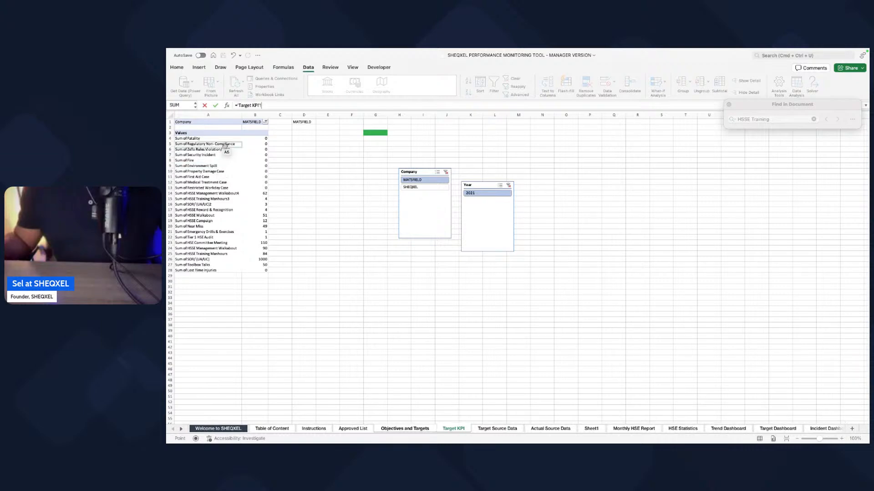
{"action": "left_click", "coordinate": [249, 156]}
{"action": "key", "text": "Return"}
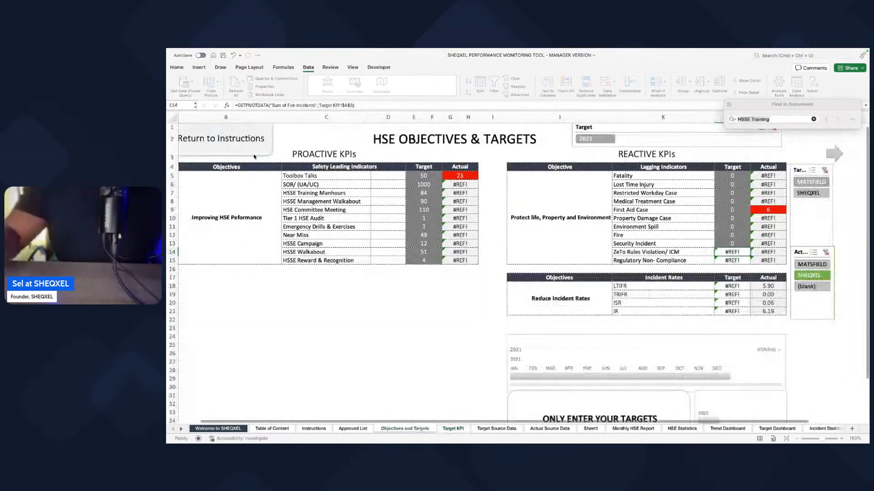
Step: Relink the ZeTo Rules Violation/ ICM target to Sum of ZeTo Rules Violation/ ICM in the Target KPI PivotTable
{"action": "type", "text": "="}
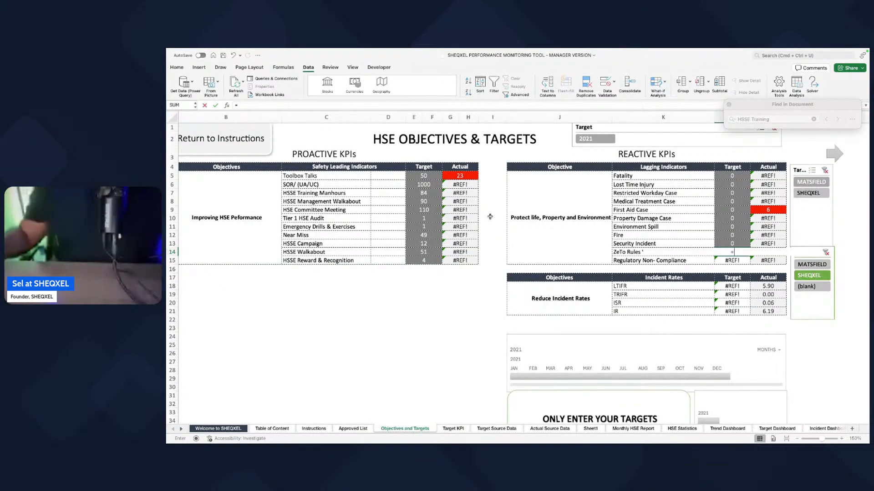
{"action": "left_click", "coordinate": [455, 429]}
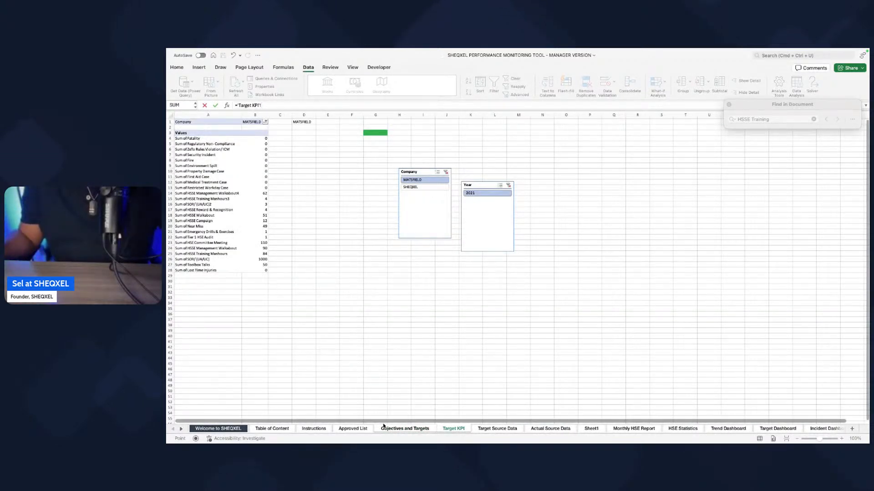
{"action": "left_click", "coordinate": [423, 429]}
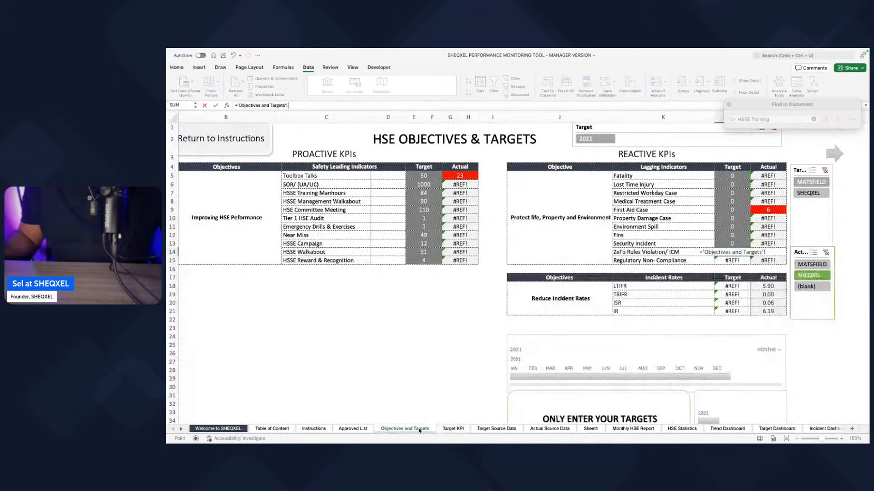
{"action": "left_click", "coordinate": [452, 429]}
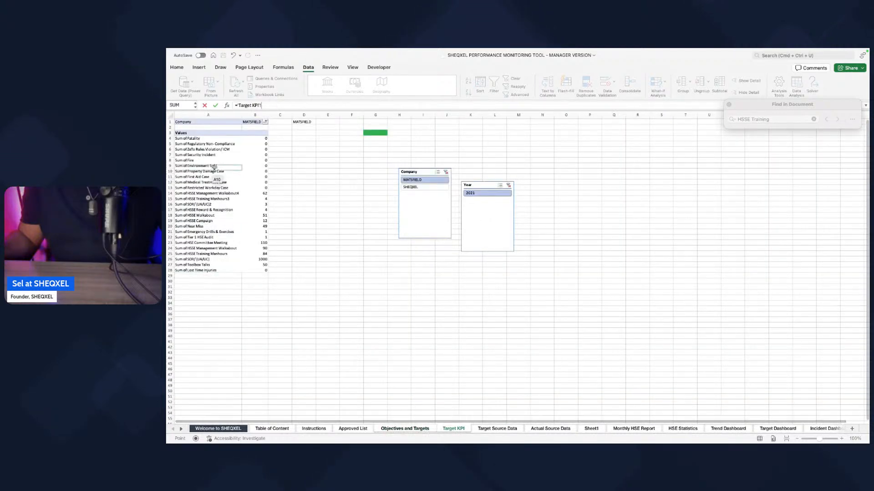
{"action": "left_click", "coordinate": [267, 149]}
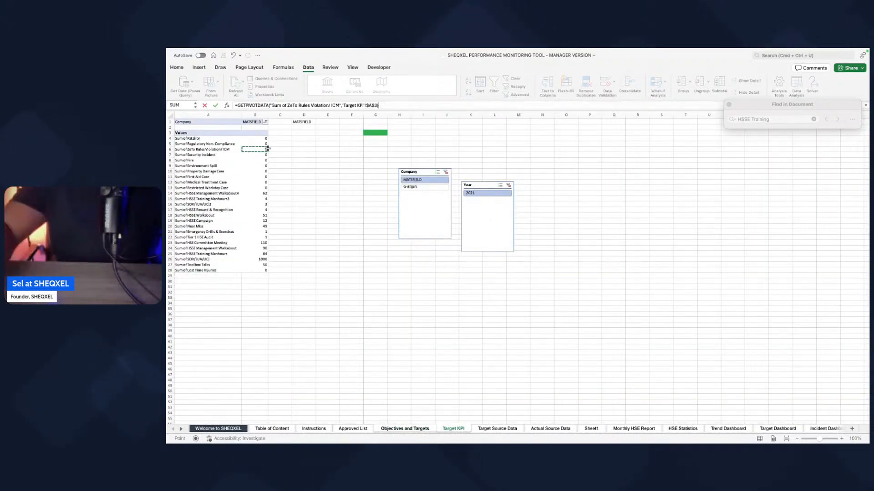
{"action": "key", "text": "Return"}
Step: Point the Regulatory Non- Compliance target to Sum of Regulatory Non- Compliance on the Target KPI sheet
{"action": "type", "text": "="}
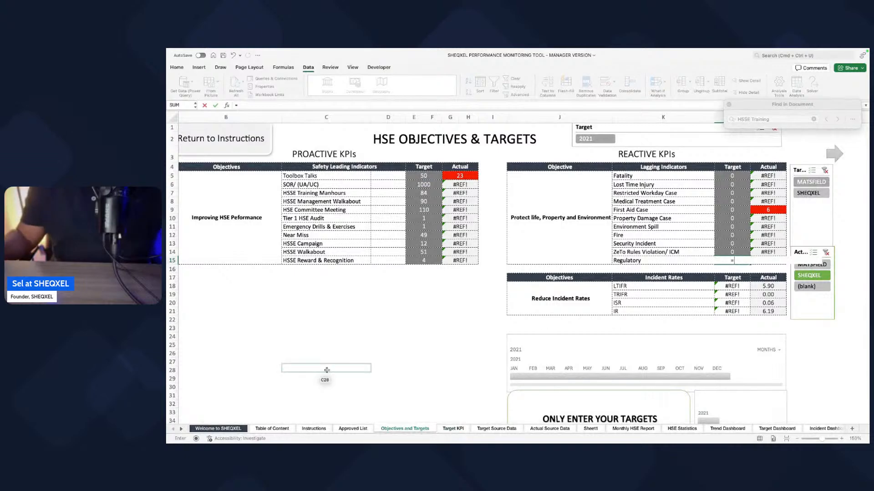
{"action": "left_click", "coordinate": [445, 429]}
{"action": "left_click", "coordinate": [253, 143]}
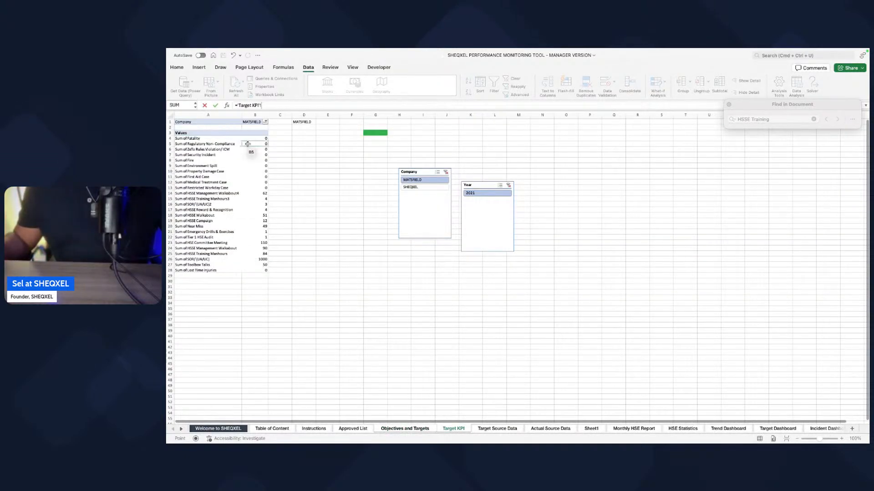
{"action": "key", "text": "Return"}
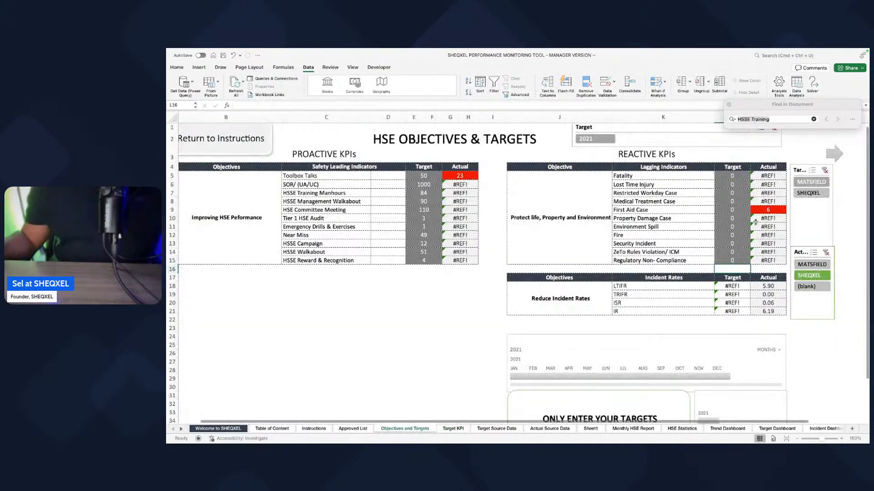
Step: Review the reactive KPI target formulas one by one, from Fatality through Regulatory Non- Compliance
{"action": "left_click", "coordinate": [721, 174]}
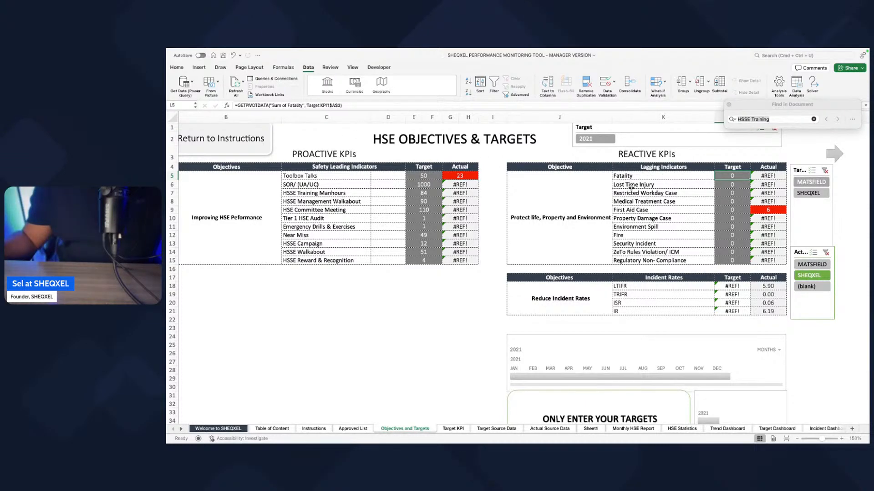
{"action": "key", "text": "Down"}
{"action": "key", "text": "Down"}
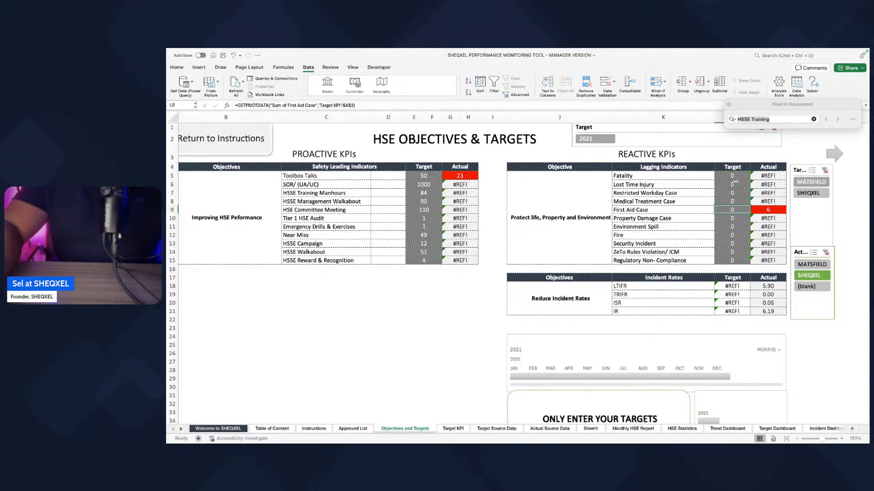
{"action": "key", "text": "Down"}
{"action": "key", "text": "Down"}
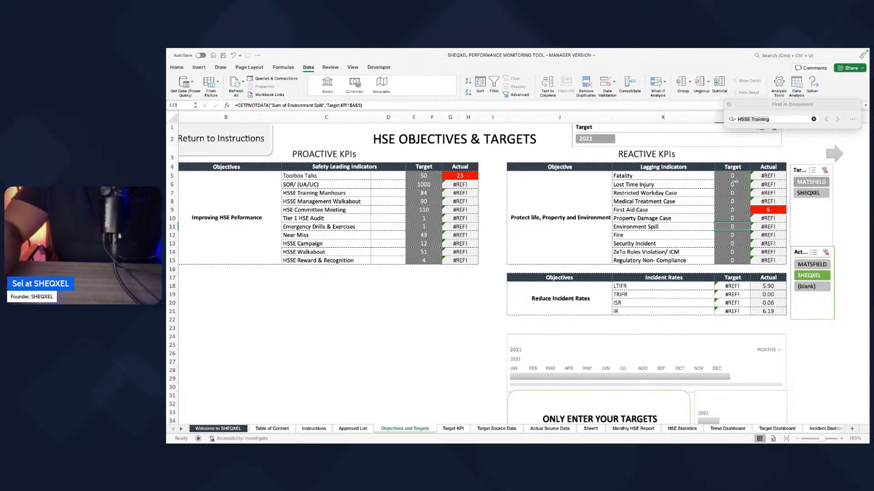
{"action": "key", "text": "Down"}
{"action": "key", "text": "Down"}
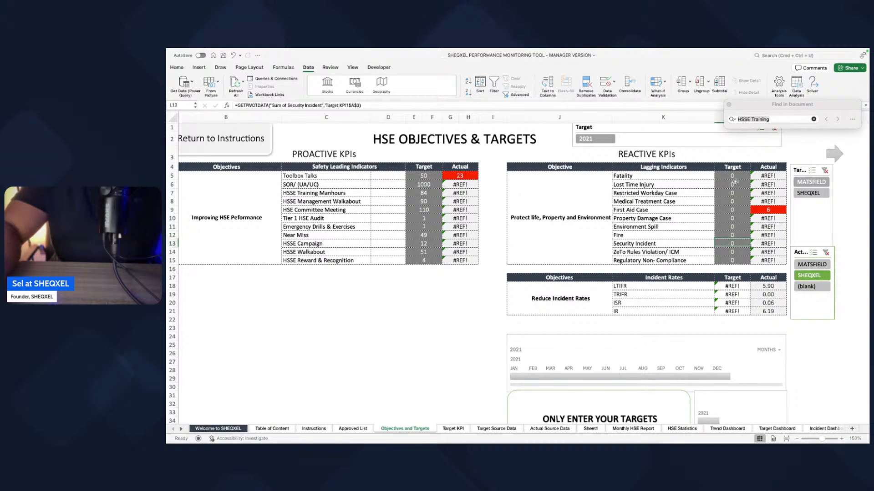
{"action": "key", "text": "Down"}
{"action": "key", "text": "Down"}
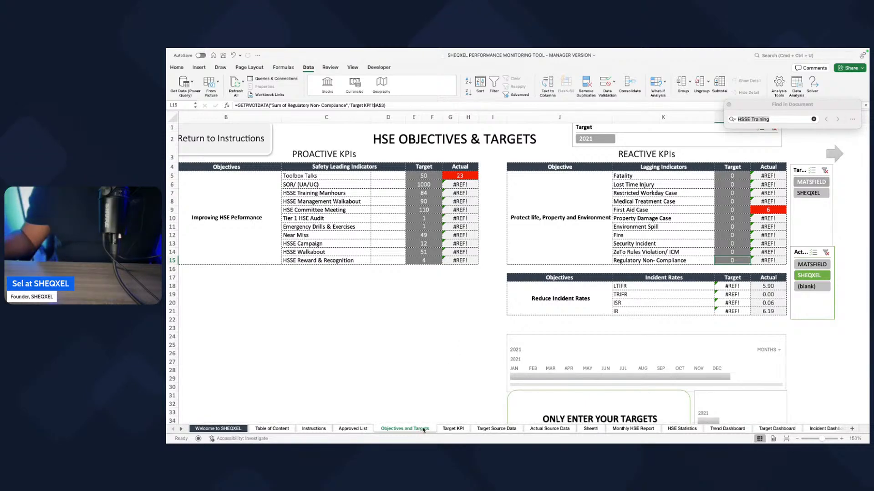
Step: Check the source sheet of the Toolbox Talks actual value and unhide the Indicators for Objectives sheet
{"action": "left_click", "coordinate": [460, 175]}
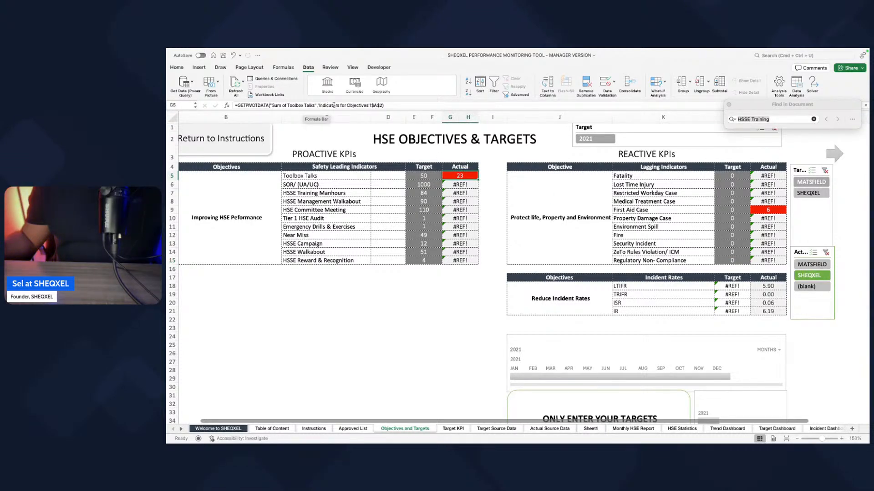
{"action": "right_click", "coordinate": [409, 428]}
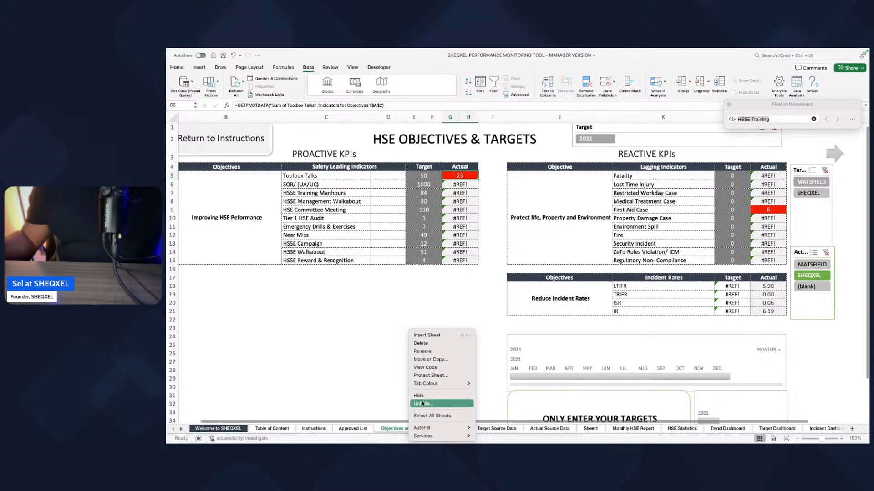
{"action": "left_click", "coordinate": [422, 404]}
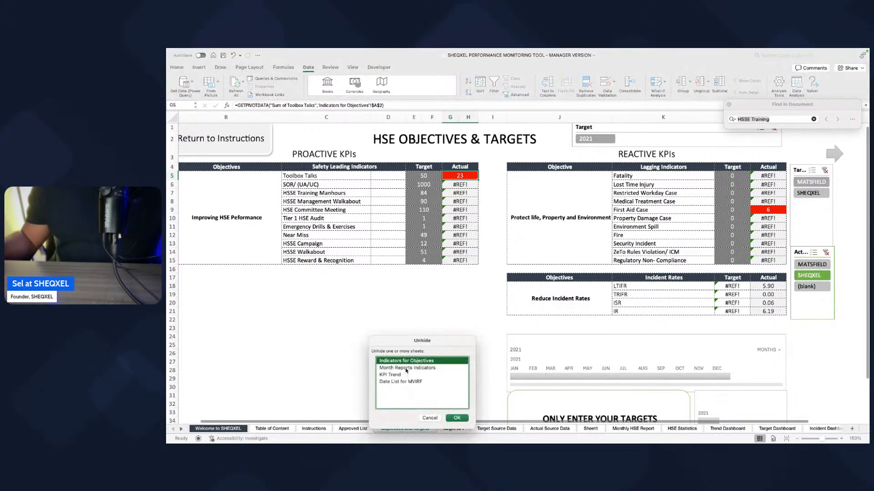
{"action": "left_click", "coordinate": [463, 420]}
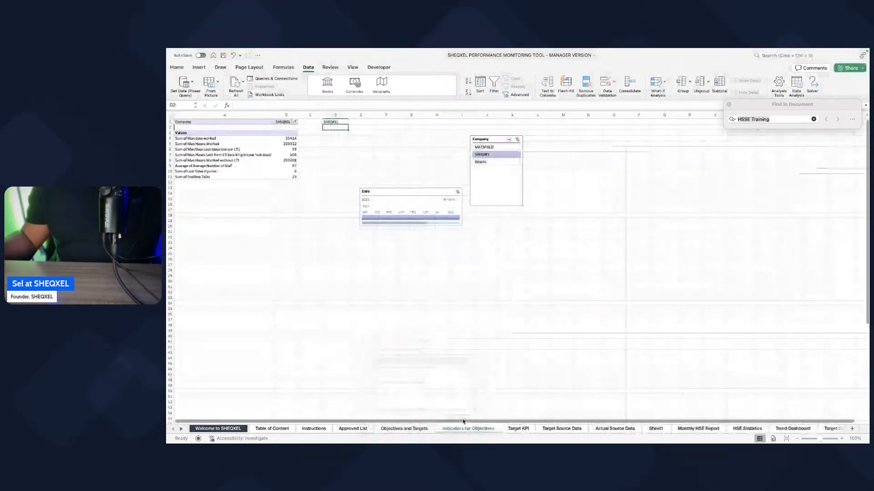
Step: Add Restricted Workday Case, Medical Treatment Case, First Aid Case, Property Damage Case, Environment Spill and Fire to the Indicators for Objectives PivotTable
{"action": "left_click", "coordinate": [247, 171]}
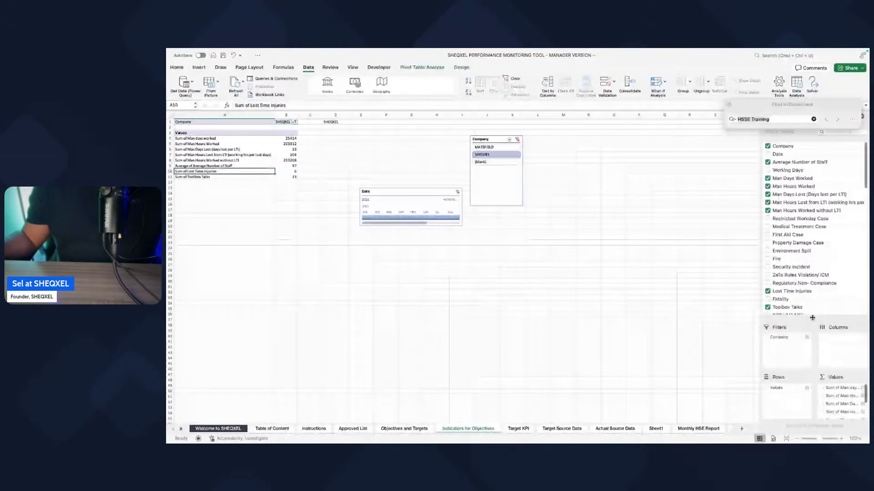
{"action": "scroll", "coordinate": [801, 228], "scroll_direction": "down", "scroll_amount": 3}
{"action": "left_click", "coordinate": [768, 179]}
{"action": "left_click", "coordinate": [768, 187]}
{"action": "left_click", "coordinate": [767, 195]}
{"action": "scroll", "coordinate": [768, 200], "scroll_direction": "down", "scroll_amount": 1}
{"action": "left_click", "coordinate": [768, 200]}
{"action": "left_click", "coordinate": [768, 209]}
{"action": "left_click", "coordinate": [767, 216]}
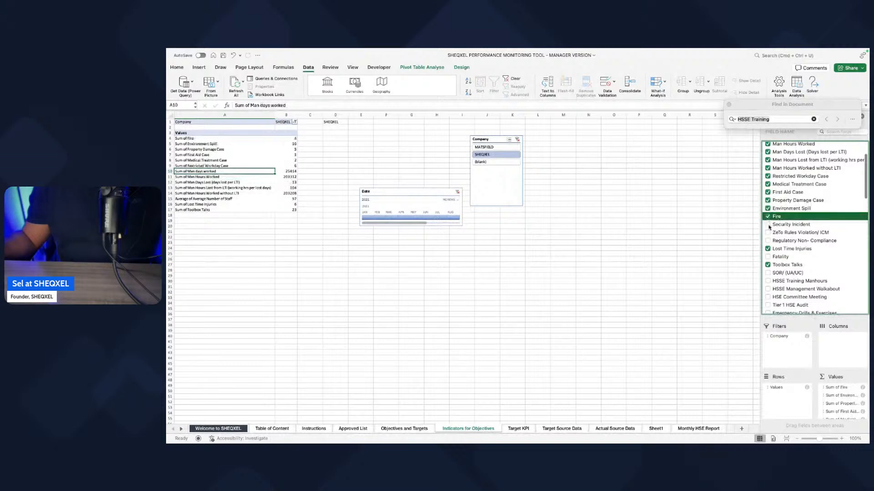
Step: Add the Security Incident field to the PivotTable and place it in the Values area instead of Rows
{"action": "left_click", "coordinate": [768, 225]}
{"action": "scroll", "coordinate": [769, 235], "scroll_direction": "down", "scroll_amount": 1}
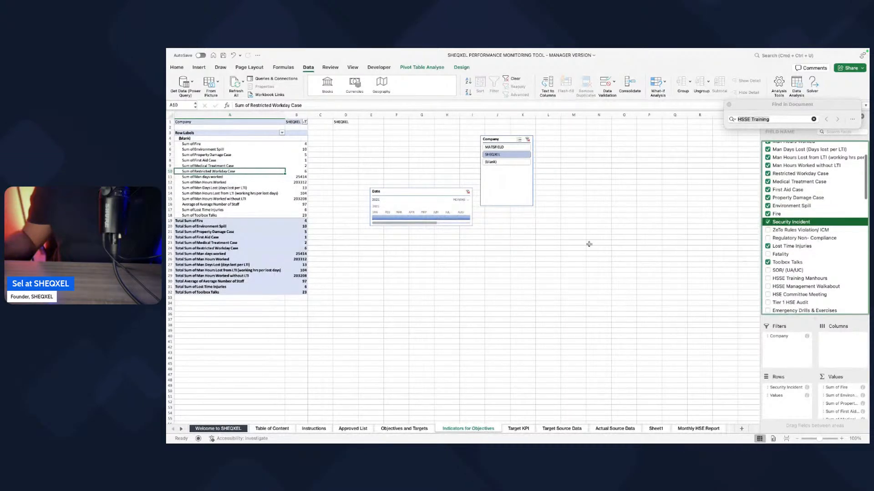
{"action": "mouse_move", "coordinate": [786, 387]}
{"action": "left_mouse_down"}
{"action": "mouse_move", "coordinate": [816, 386]}
{"action": "mouse_move", "coordinate": [859, 420]}
{"action": "mouse_move", "coordinate": [852, 415]}
{"action": "left_mouse_up"}
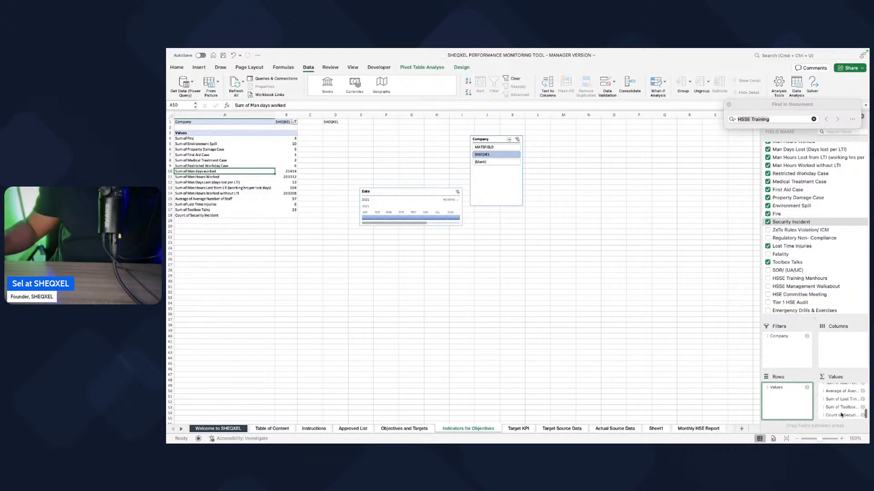
Step: Summarise the Security Incident value field by Sum instead of Count
{"action": "left_click", "coordinate": [841, 414]}
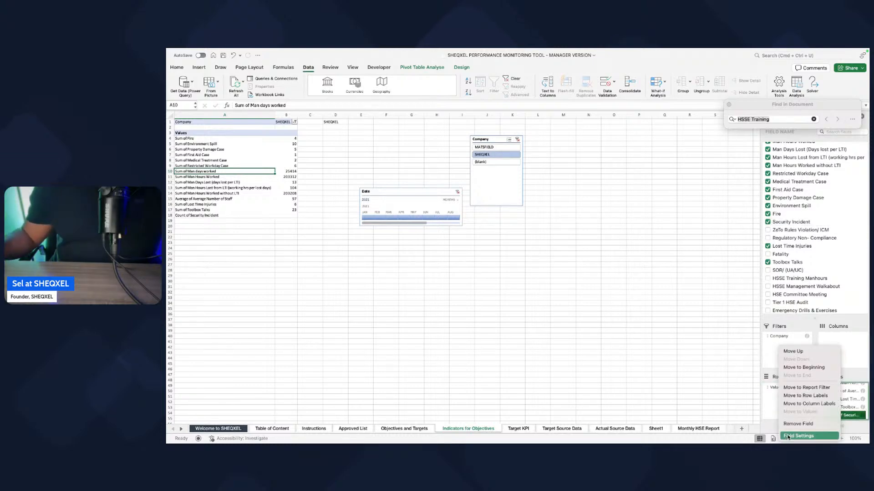
{"action": "left_click", "coordinate": [798, 436]}
{"action": "left_click", "coordinate": [533, 239]}
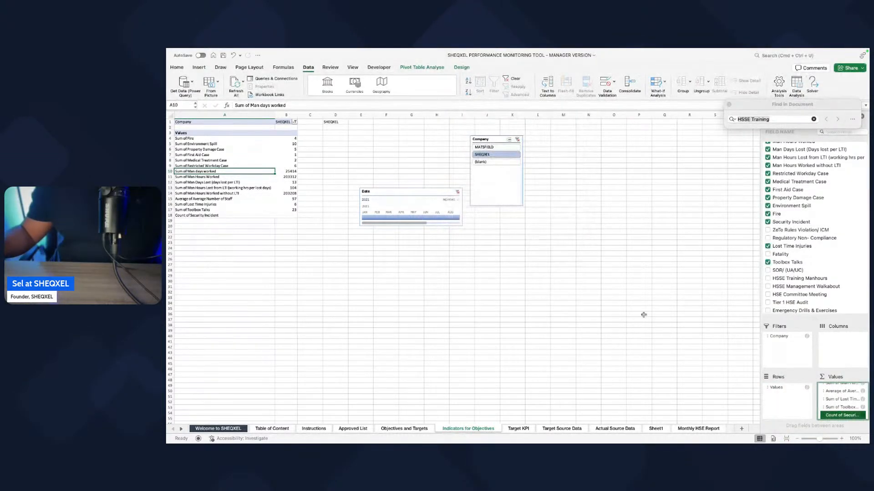
{"action": "left_click", "coordinate": [835, 416]}
{"action": "left_click", "coordinate": [803, 436]}
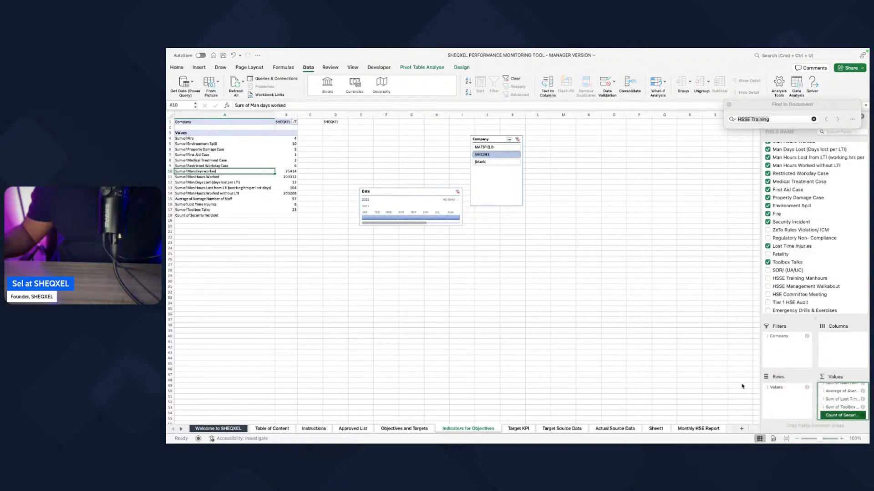
{"action": "left_click", "coordinate": [523, 168]}
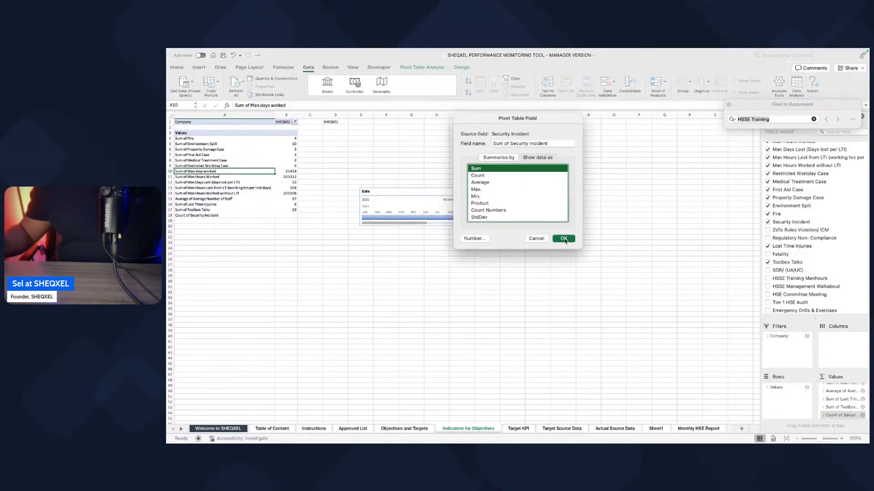
{"action": "left_click", "coordinate": [564, 238]}
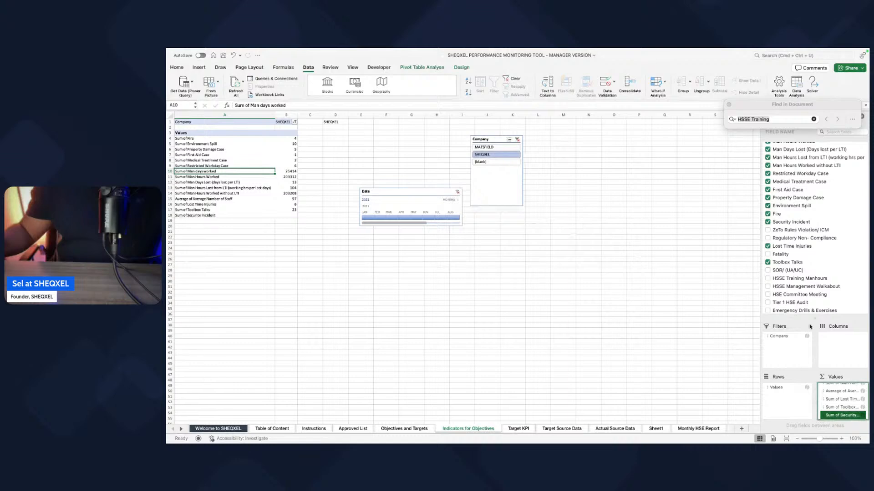
Step: Add the ZeTo Rules Violation/ ICM field to the PivotTable's Values area instead of Rows and summarise it by Sum
{"action": "left_click", "coordinate": [769, 231]}
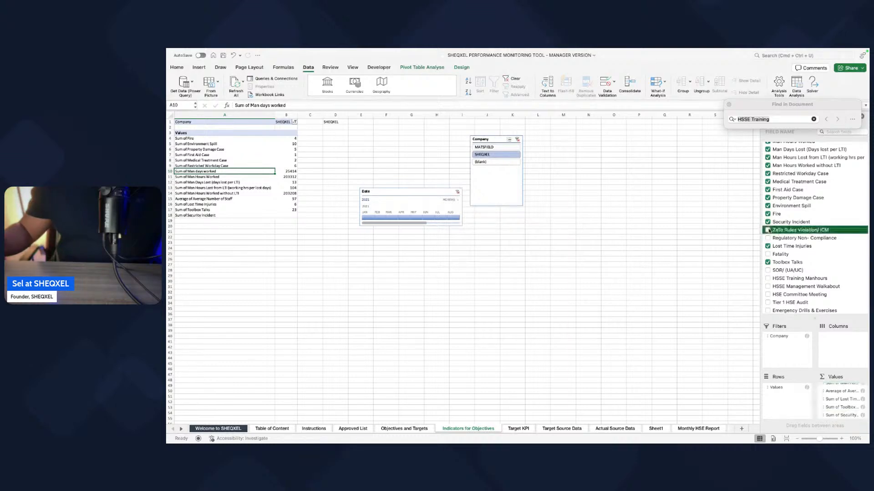
{"action": "left_click_drag", "start_coordinate": [788, 389], "coordinate": [848, 420]}
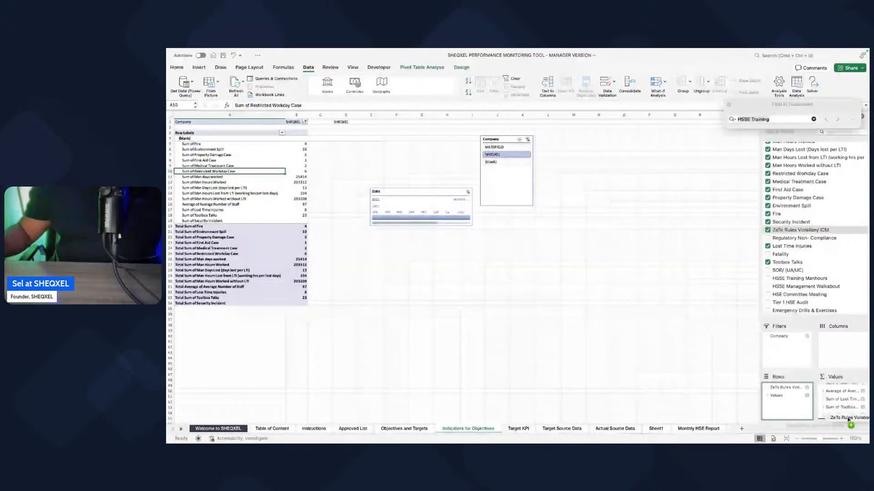
{"action": "left_click_drag", "start_coordinate": [848, 420], "coordinate": [834, 417]}
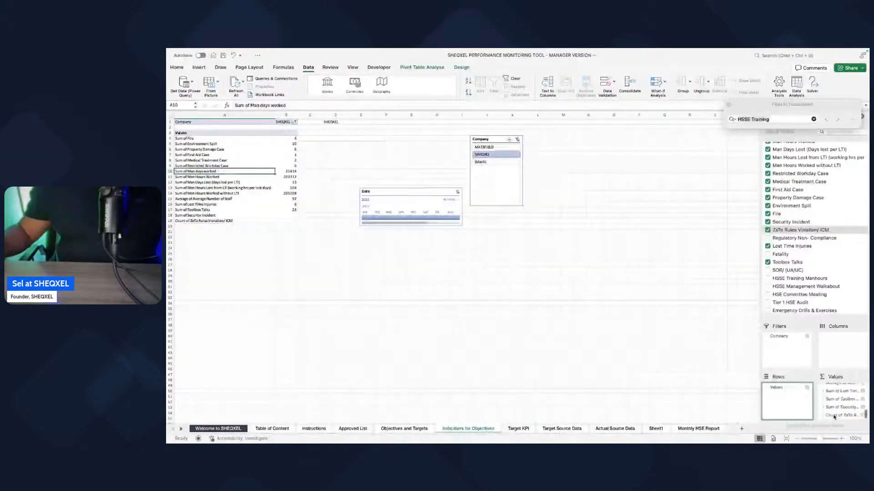
{"action": "double_click", "coordinate": [834, 416]}
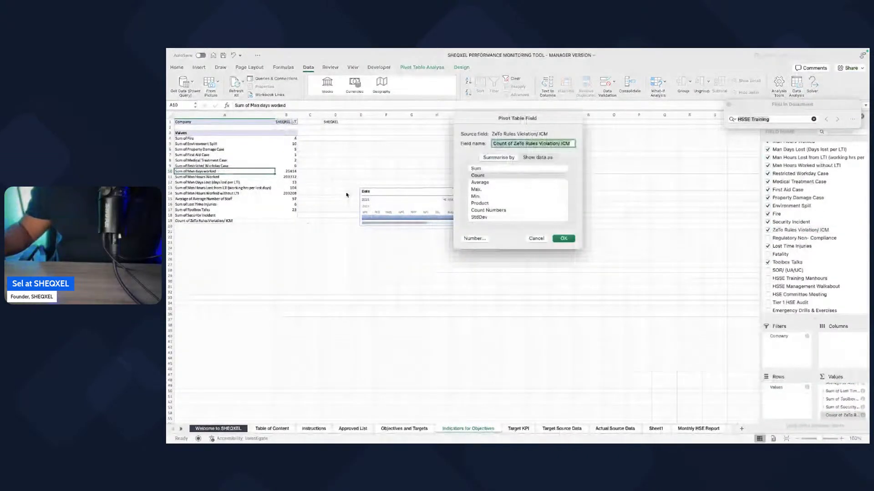
{"action": "left_click", "coordinate": [476, 169]}
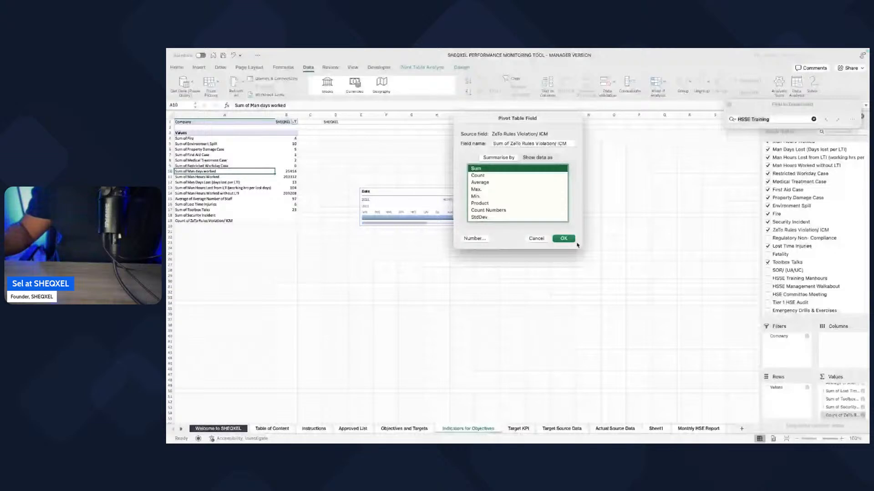
{"action": "left_click", "coordinate": [564, 238]}
Step: Add the Regulatory Non-Compliance field to the PivotTable's Values area and summarise it by Sum
{"action": "left_click", "coordinate": [767, 238]}
{"action": "left_click_drag", "start_coordinate": [790, 238], "coordinate": [848, 416]}
{"action": "left_click", "coordinate": [846, 415]}
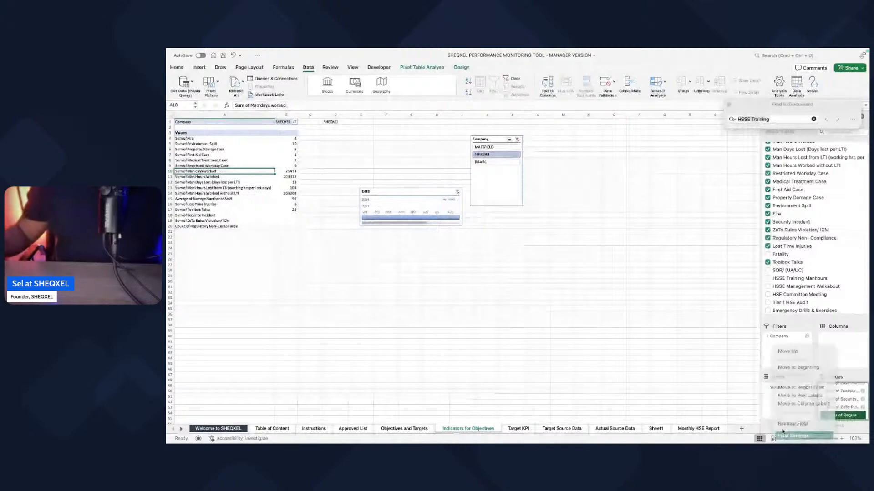
{"action": "left_click", "coordinate": [783, 433]}
{"action": "left_click", "coordinate": [476, 168]}
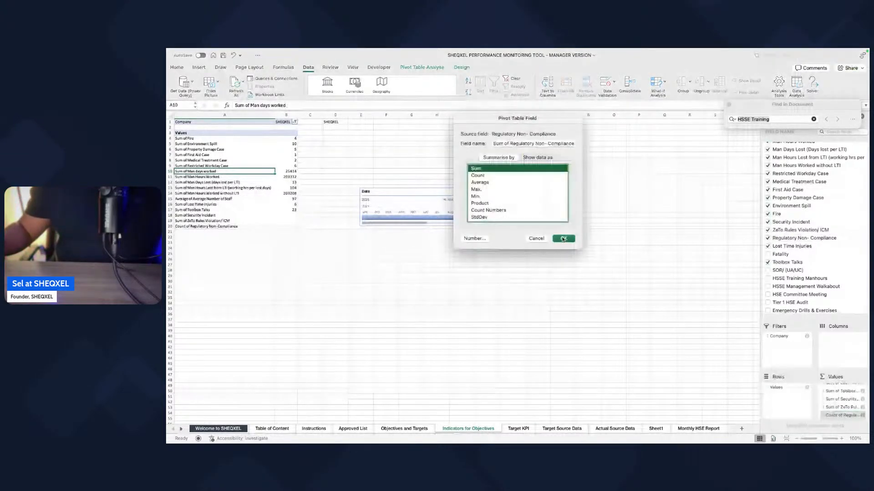
{"action": "left_click", "coordinate": [563, 238]}
Step: Add Fatality, SOR/ (UA/UC), HSSE Training Manhours, HSSE Management Walkabout, HSE Committee Meeting and Tier 1 HSE Audit to the PivotTable
{"action": "left_click", "coordinate": [768, 238]}
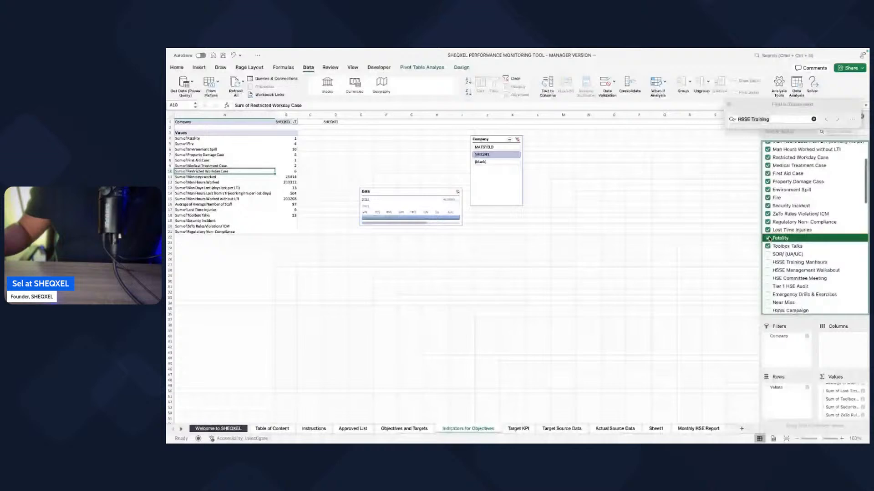
{"action": "left_click", "coordinate": [768, 254]}
{"action": "left_click", "coordinate": [767, 262]}
{"action": "left_click", "coordinate": [768, 270]}
{"action": "left_click", "coordinate": [767, 279]}
{"action": "left_click", "coordinate": [768, 286]}
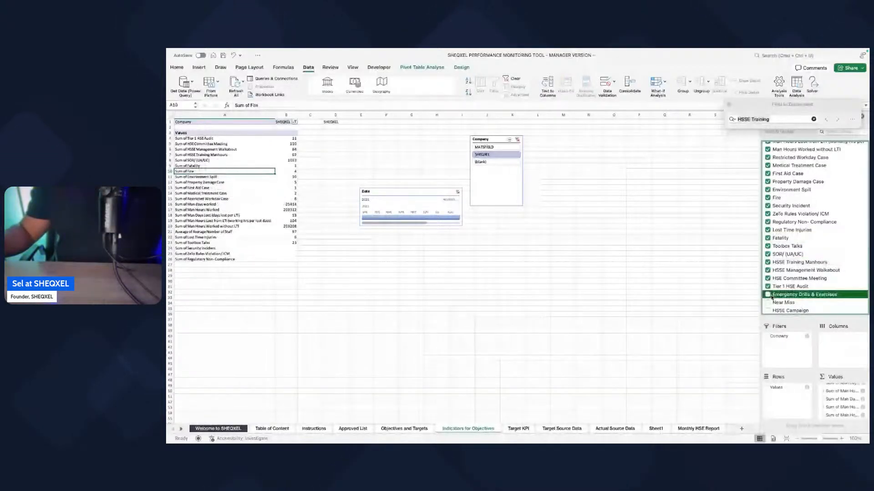
Step: Add Emergency Drills & Exercises, Near Miss, HSSE Campaign, HSSE Walkabout and HSSE Reward & Recognition to the PivotTable
{"action": "left_click", "coordinate": [768, 295]}
{"action": "left_click", "coordinate": [768, 303]}
{"action": "scroll", "coordinate": [768, 283], "scroll_direction": "down", "scroll_amount": 2}
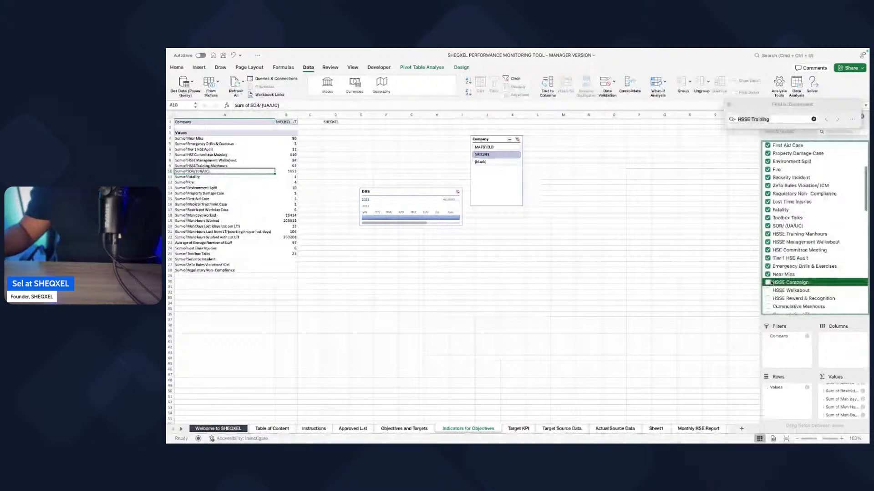
{"action": "left_click", "coordinate": [768, 283]}
{"action": "left_click", "coordinate": [768, 290]}
{"action": "left_click", "coordinate": [768, 298]}
{"action": "scroll", "coordinate": [769, 251], "scroll_direction": "down", "scroll_amount": 3}
{"action": "key", "text": "super+f"}
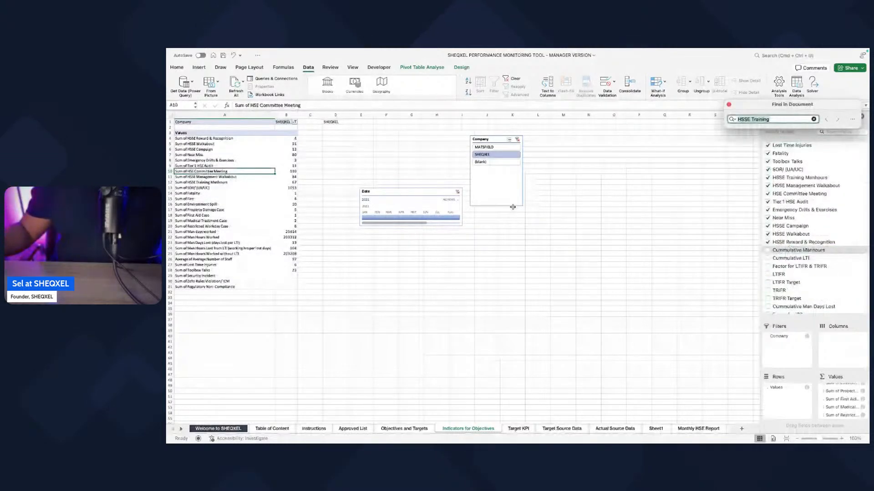
{"action": "scroll", "coordinate": [770, 250], "scroll_direction": "down", "scroll_amount": 4}
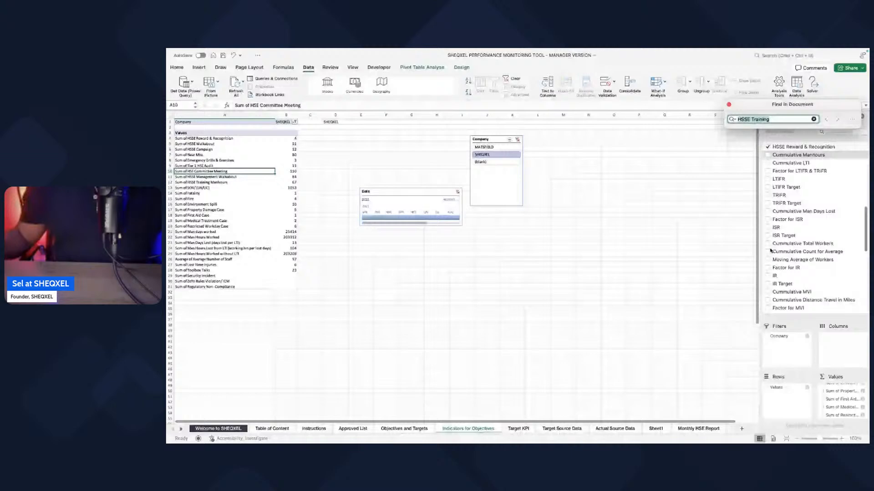
{"action": "scroll", "coordinate": [770, 250], "scroll_direction": "up", "scroll_amount": 10}
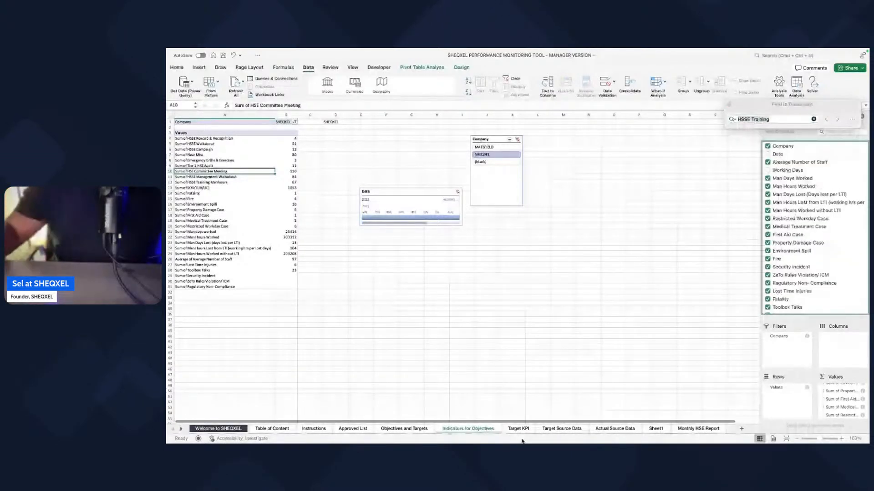
Step: On the Objectives and Targets sheet, link the SOR/ (UA/UC) actual cell to its sum in the Indicators for Objectives PivotTable
{"action": "left_click", "coordinate": [404, 428]}
{"action": "type", "text": "="}
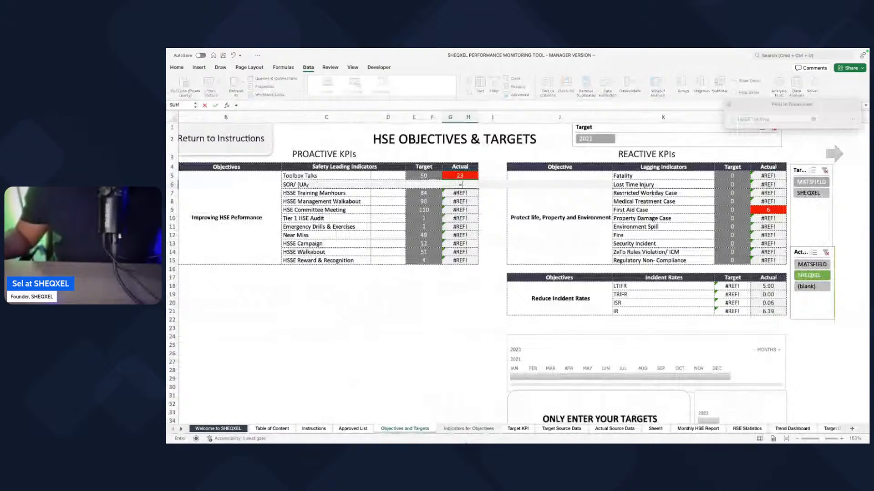
{"action": "left_click", "coordinate": [468, 428]}
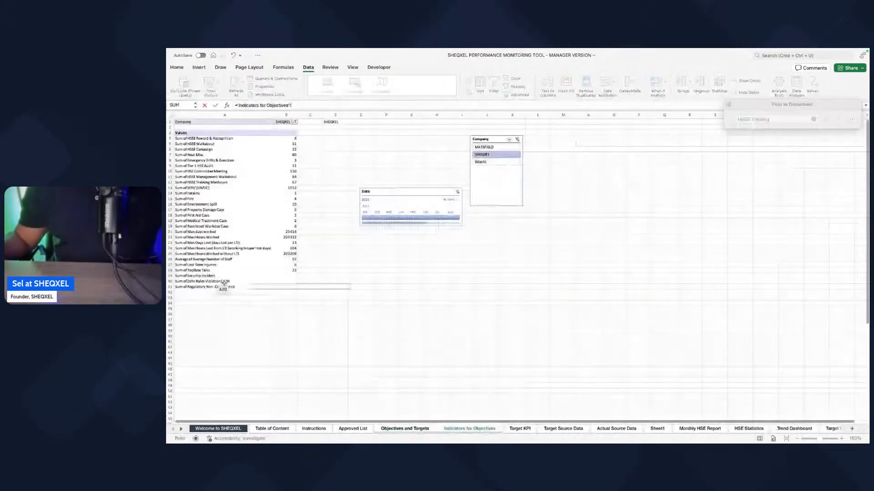
{"action": "left_click", "coordinate": [223, 281]}
{"action": "left_click", "coordinate": [278, 188]}
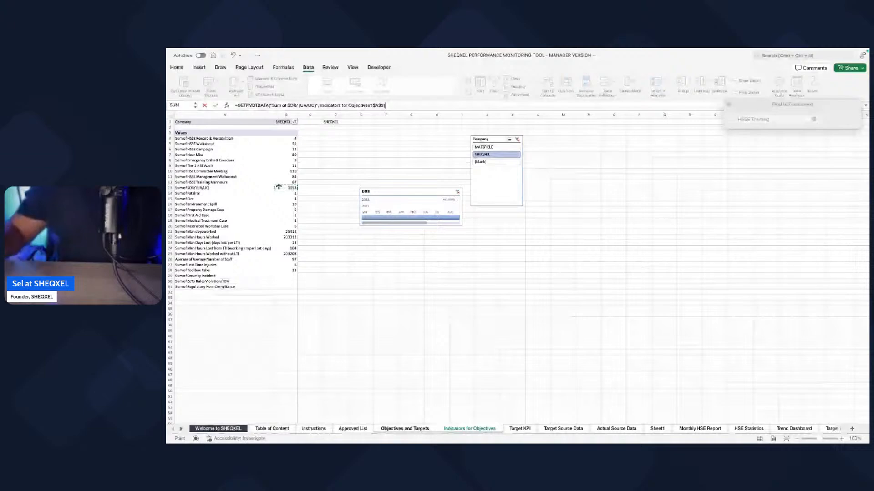
{"action": "key", "text": "Return"}
Step: Link the HSSE Training Manhours actual cell to the Sum of HSSE Training Manhours in the Indicators for Objectives PivotTable
{"action": "type", "text": "="}
{"action": "left_click", "coordinate": [458, 430]}
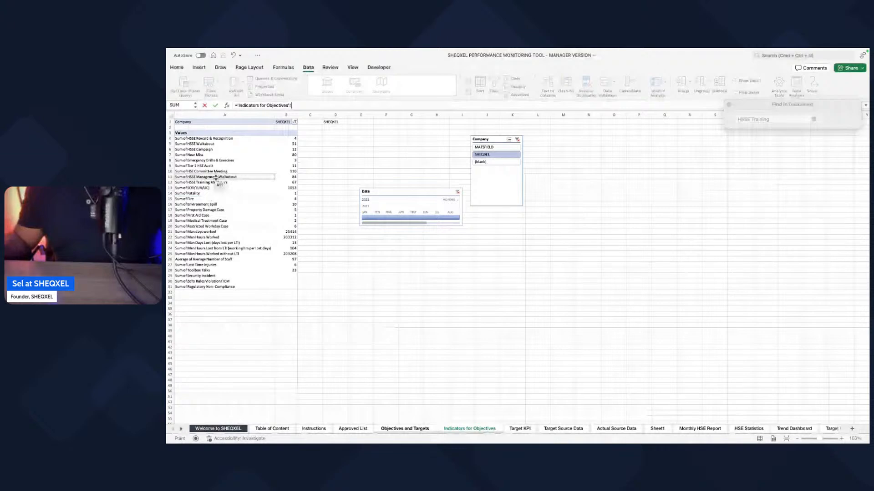
{"action": "left_click", "coordinate": [286, 177]}
{"action": "left_click", "coordinate": [286, 182]}
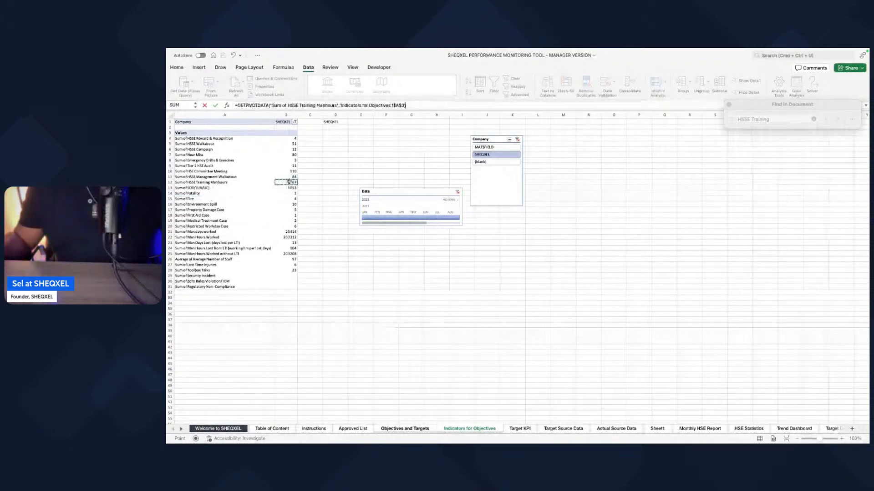
{"action": "key", "text": "Return"}
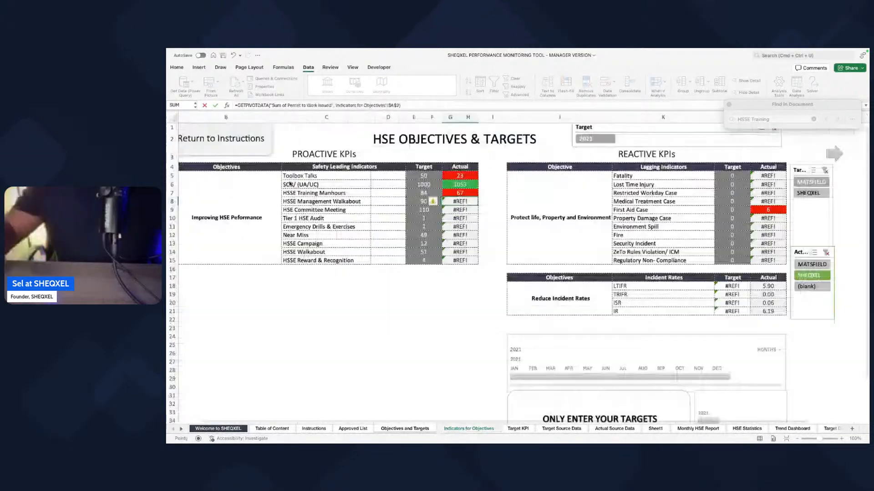
Step: Link the HSSE Management Walkabout and HSE Committee Meeting actual cells to their sums in the Indicators for Objectives PivotTable
{"action": "type", "text": "="}
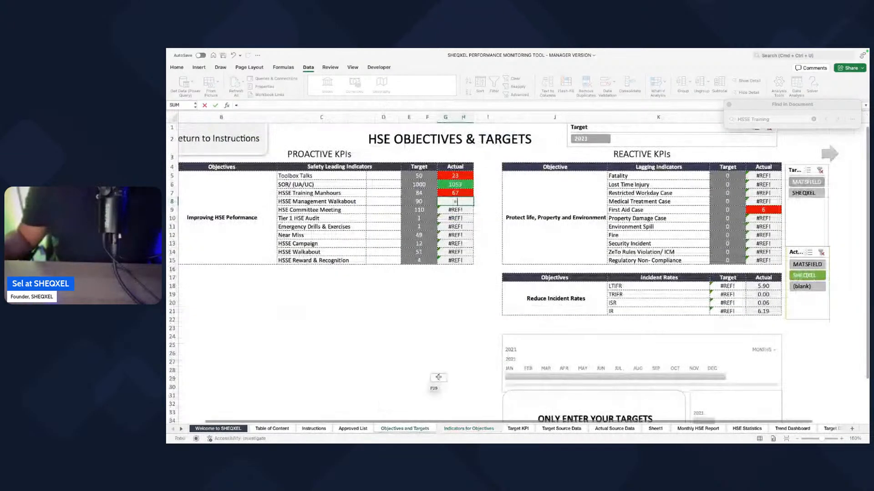
{"action": "left_click", "coordinate": [454, 428]}
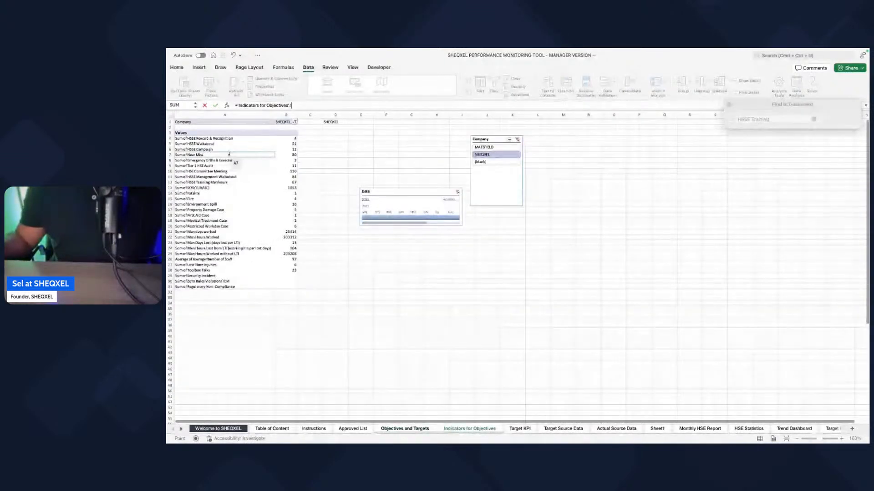
{"action": "left_click", "coordinate": [285, 177]}
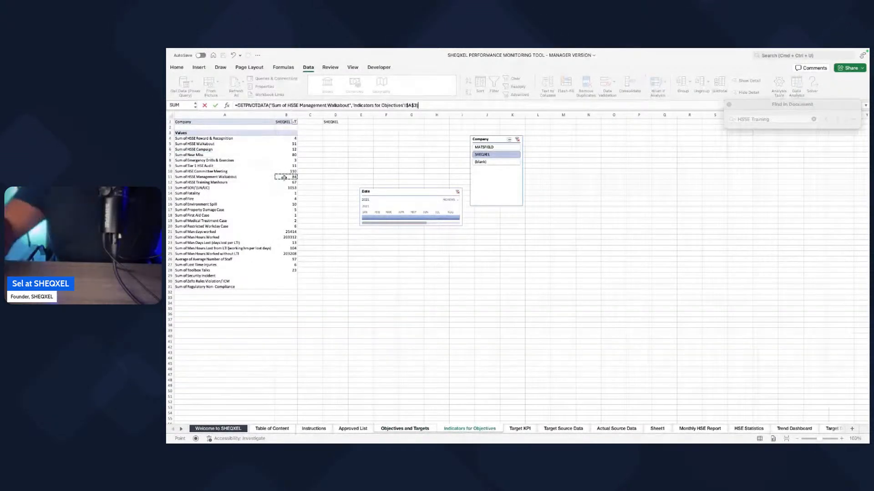
{"action": "key", "text": "Return"}
{"action": "type", "text": "="}
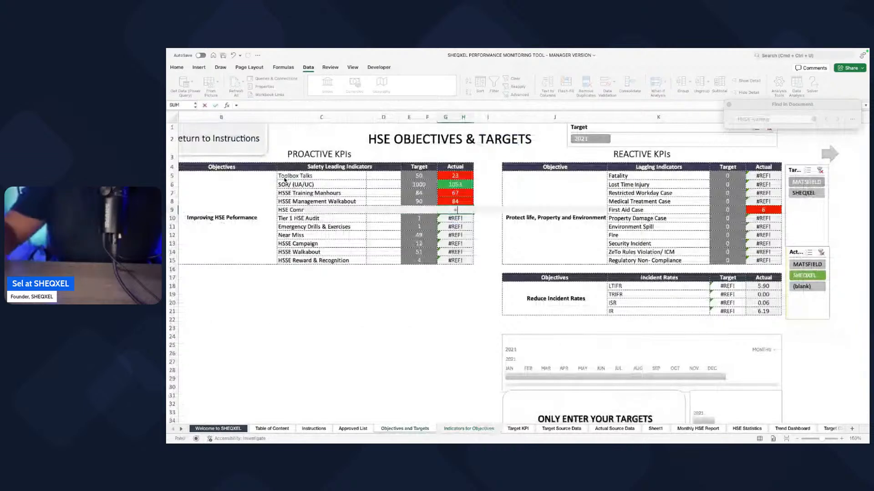
{"action": "left_click", "coordinate": [458, 428]}
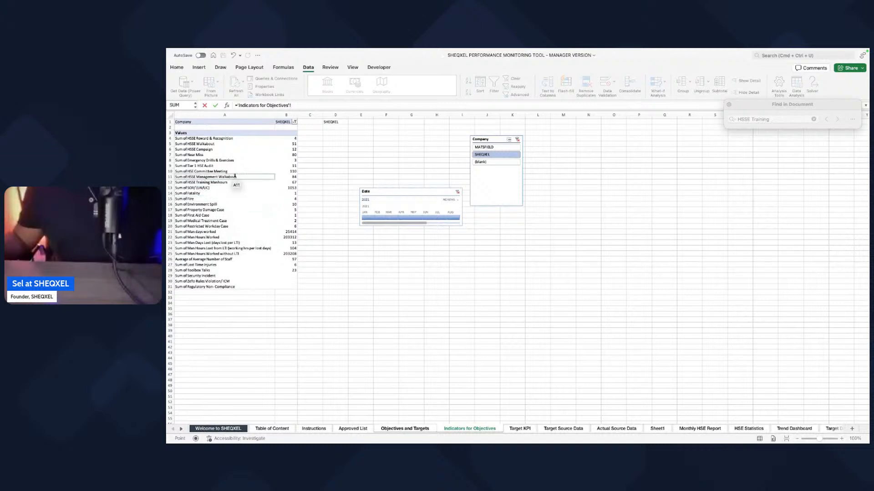
{"action": "left_click", "coordinate": [284, 171]}
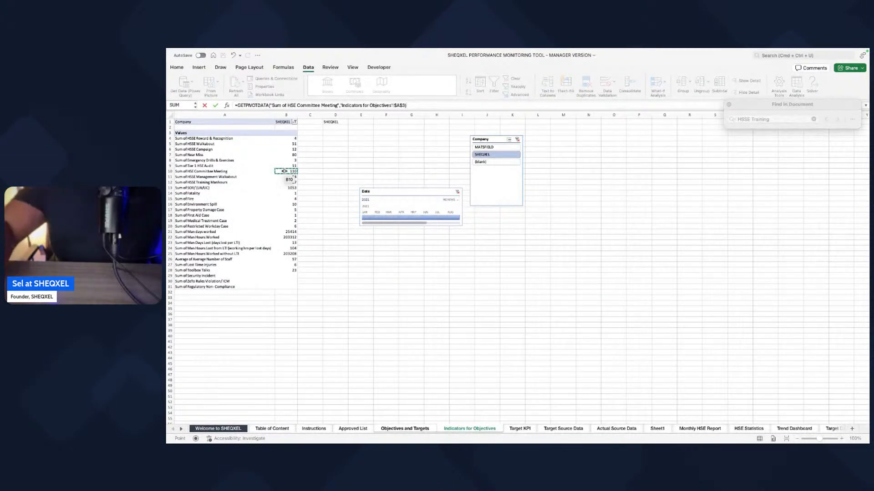
{"action": "key", "text": "Return"}
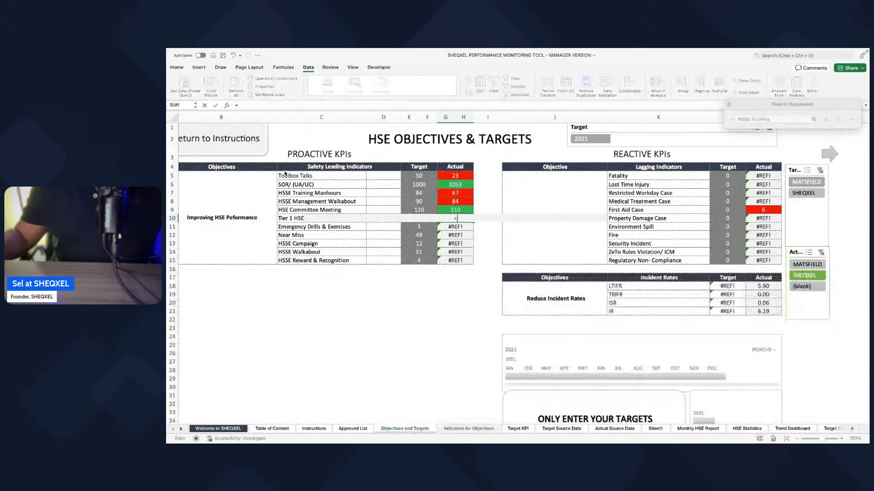
Step: Link the Tier 1 HSE Audit and Emergency Drills & Exercises actual cells to their sums in the Indicators for Objectives PivotTable
{"action": "type", "text": "="}
{"action": "left_click", "coordinate": [469, 429]}
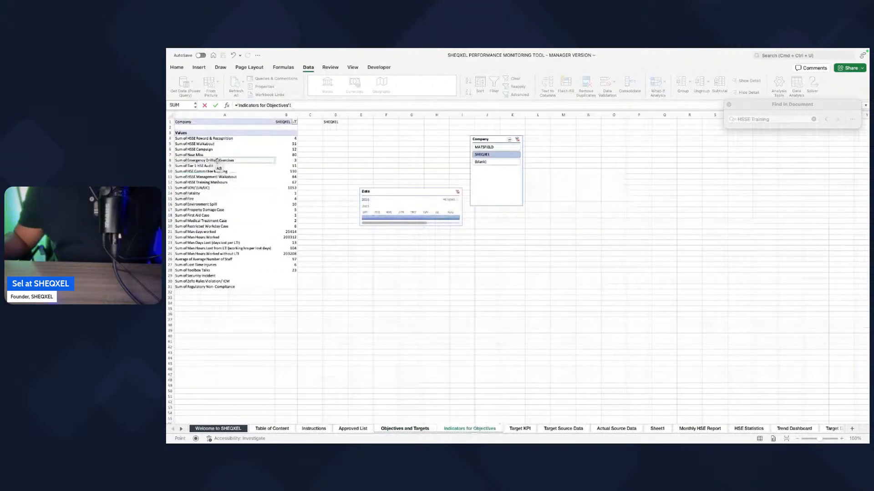
{"action": "left_click", "coordinate": [288, 166]}
{"action": "key", "text": "Return"}
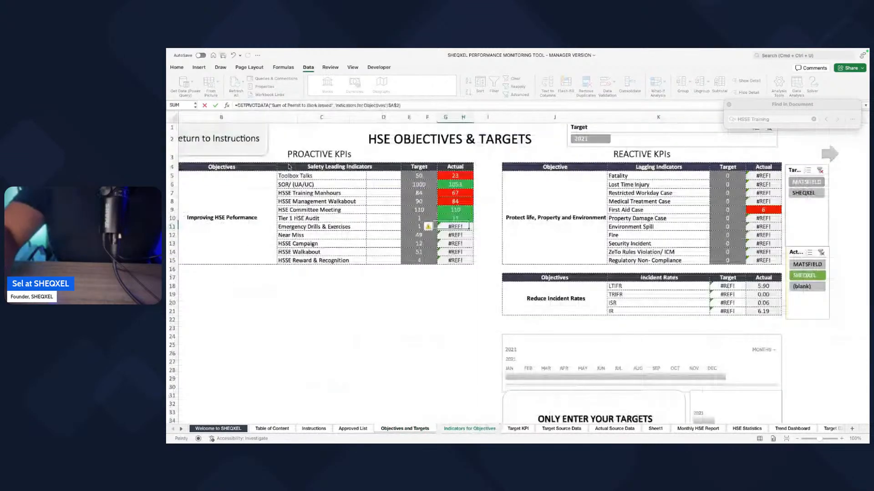
{"action": "type", "text": "="}
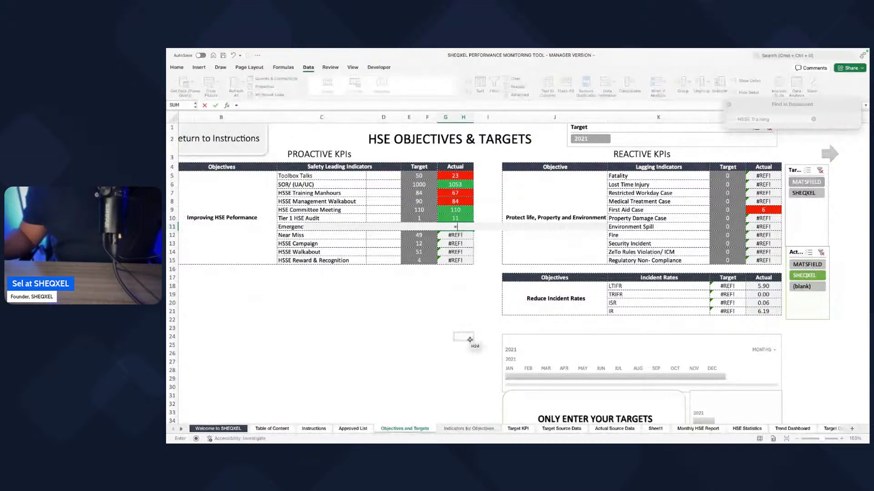
{"action": "left_click", "coordinate": [469, 428]}
{"action": "left_click", "coordinate": [208, 265]}
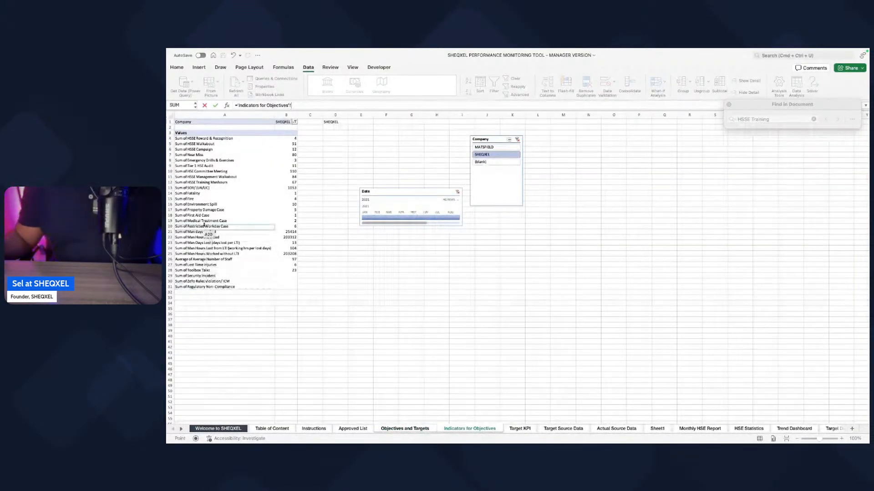
{"action": "left_click", "coordinate": [294, 156]}
{"action": "key", "text": "Return"}
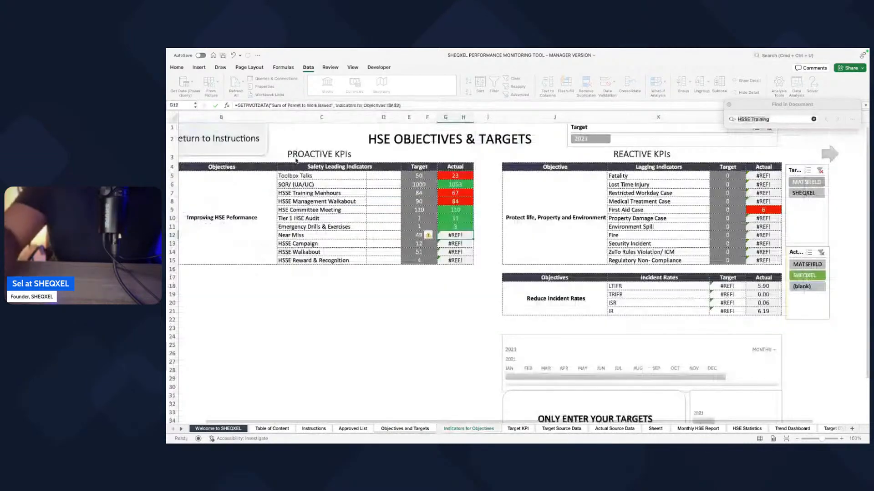
Step: Link the Near Miss actual cell to the Sum of Near Miss in the Indicators for Objectives PivotTable
{"action": "type", "text": "="}
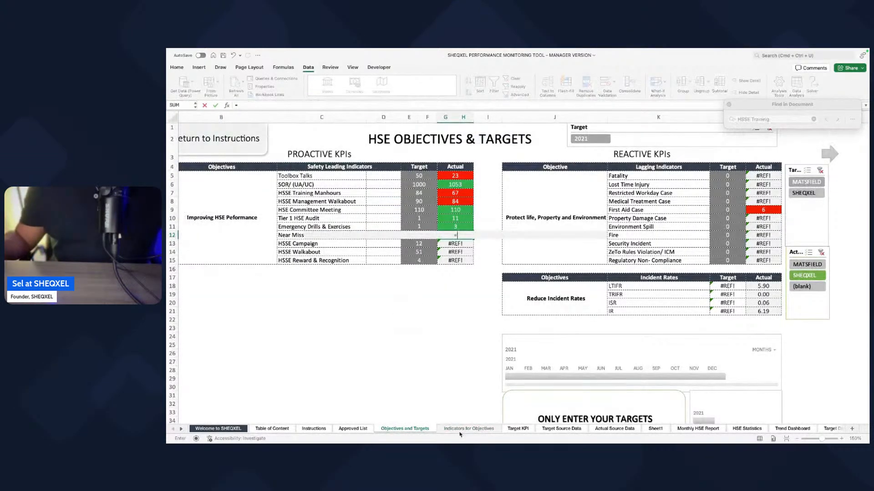
{"action": "left_click", "coordinate": [461, 429]}
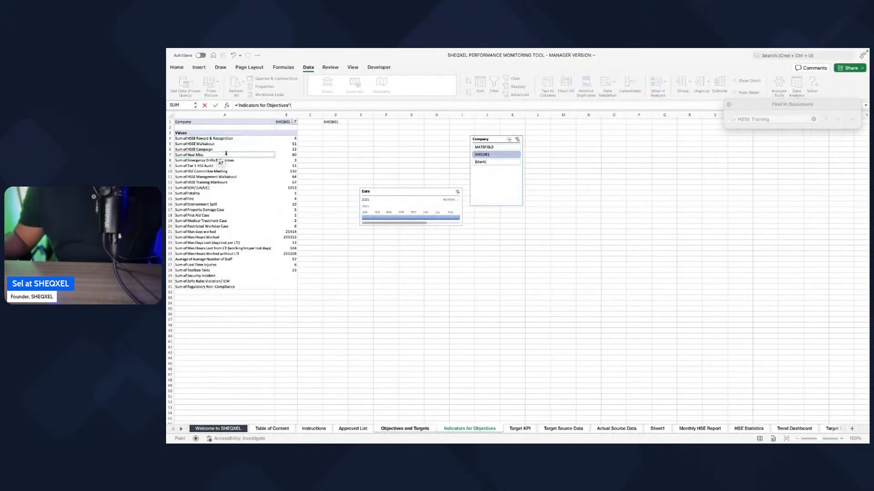
{"action": "left_click", "coordinate": [288, 155]}
{"action": "key", "text": "Return"}
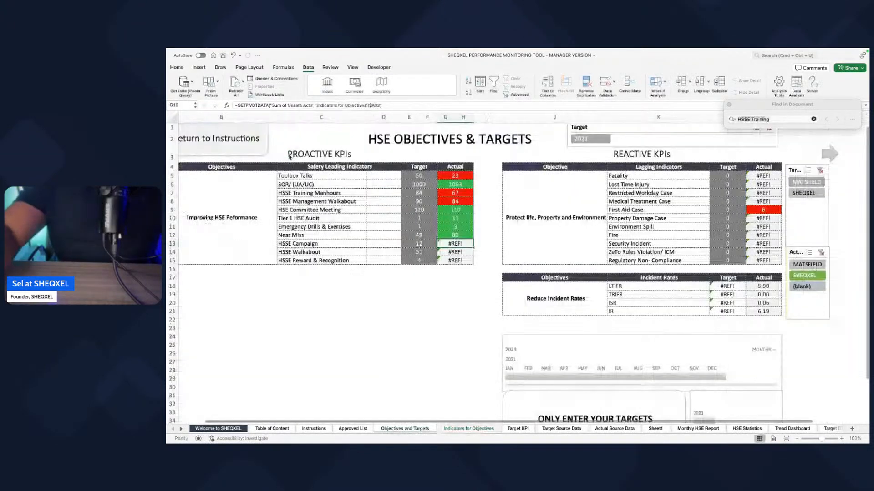
Step: Link the HSSE Campaign and HSSE Walkabout actual cells to their sums in the Indicators for Objectives PivotTable
{"action": "type", "text": "="}
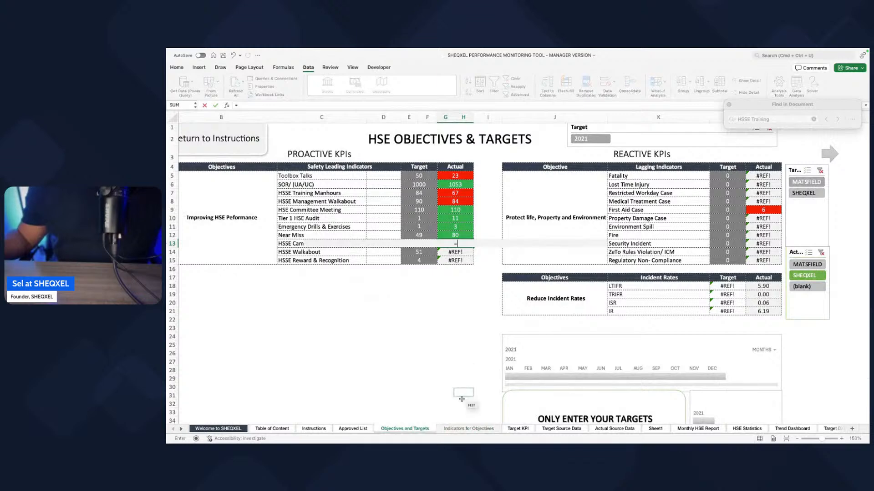
{"action": "left_click", "coordinate": [468, 429]}
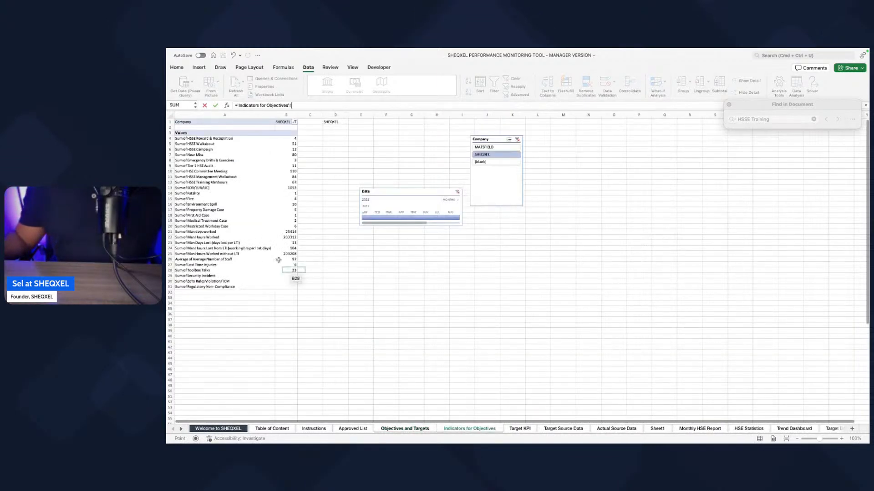
{"action": "left_click", "coordinate": [288, 149]}
{"action": "key", "text": "Return"}
{"action": "type", "text": "="}
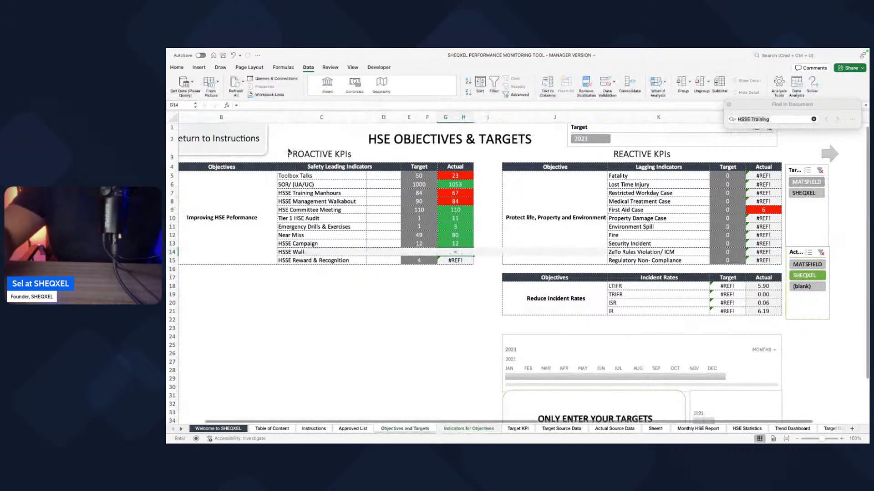
{"action": "left_click", "coordinate": [461, 429]}
{"action": "left_click", "coordinate": [288, 139]}
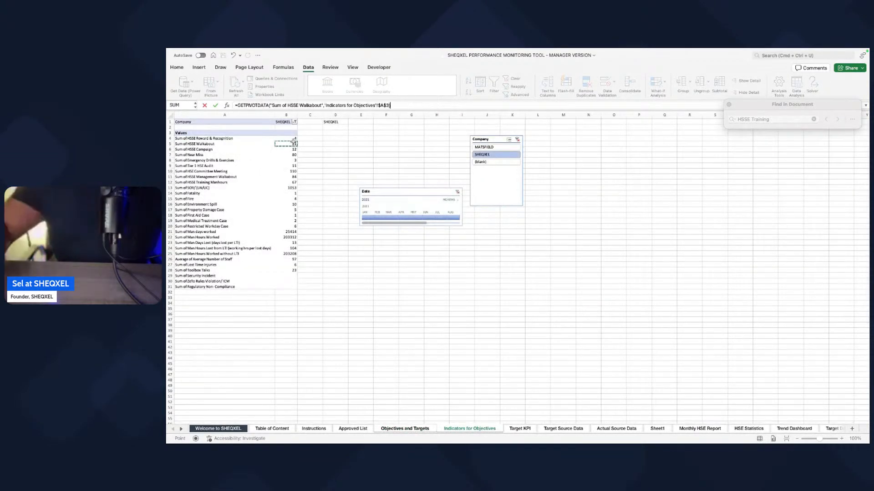
{"action": "key", "text": "Return"}
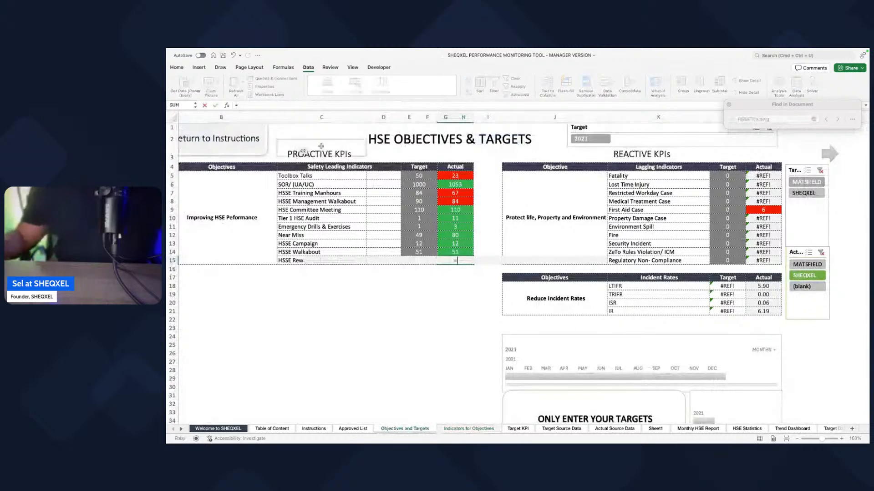
Step: Link the HSSE Reward & Recognition actual cell to the Sum of HSSE Reward & Recognition in the Indicators for Objectives PivotTable
{"action": "type", "text": "="}
{"action": "left_click", "coordinate": [481, 429]}
{"action": "left_click", "coordinate": [287, 139]}
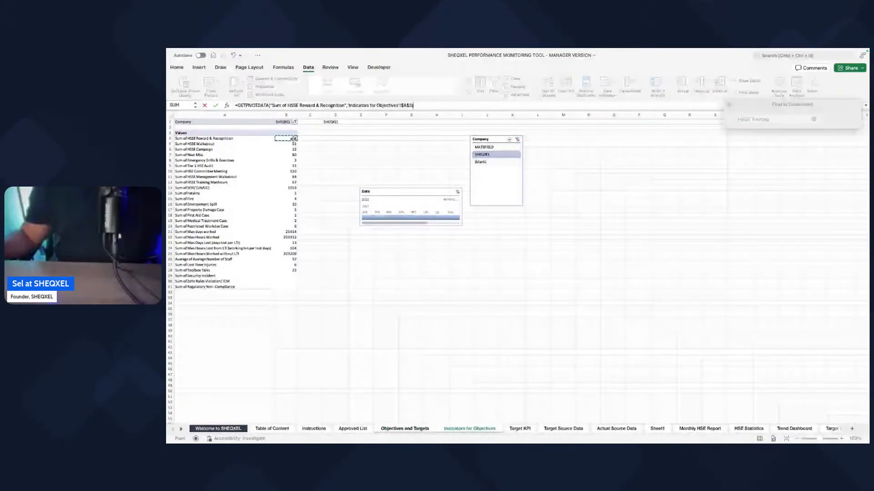
{"action": "key", "text": "Return"}
Step: Link the Fatality actual cell under Reactive KPIs to the Sum of Fatality in the Indicators for Objectives PivotTable
{"action": "scroll", "coordinate": [472, 318], "scroll_direction": "right", "scroll_amount": 3}
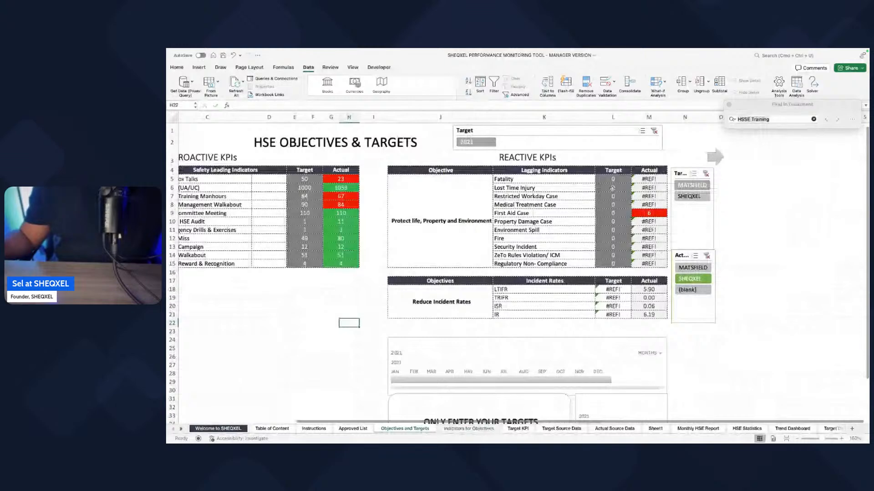
{"action": "left_click", "coordinate": [648, 179]}
{"action": "type", "text": "="}
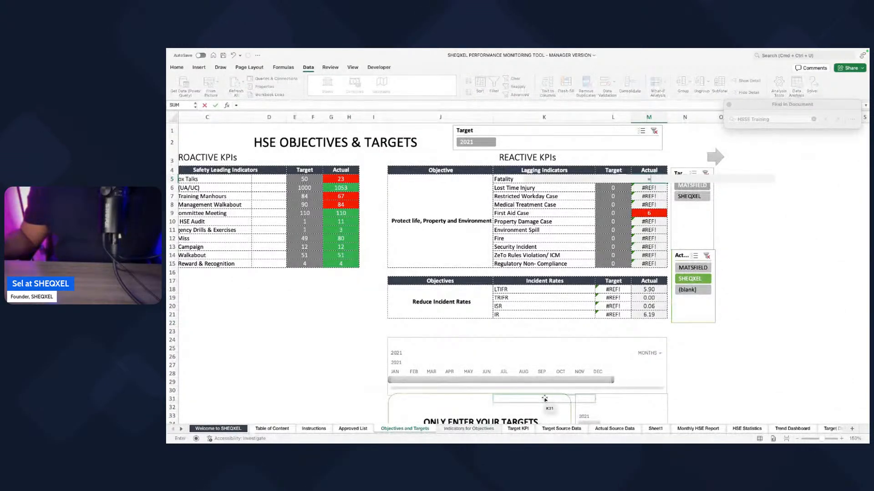
{"action": "left_click", "coordinate": [471, 429]}
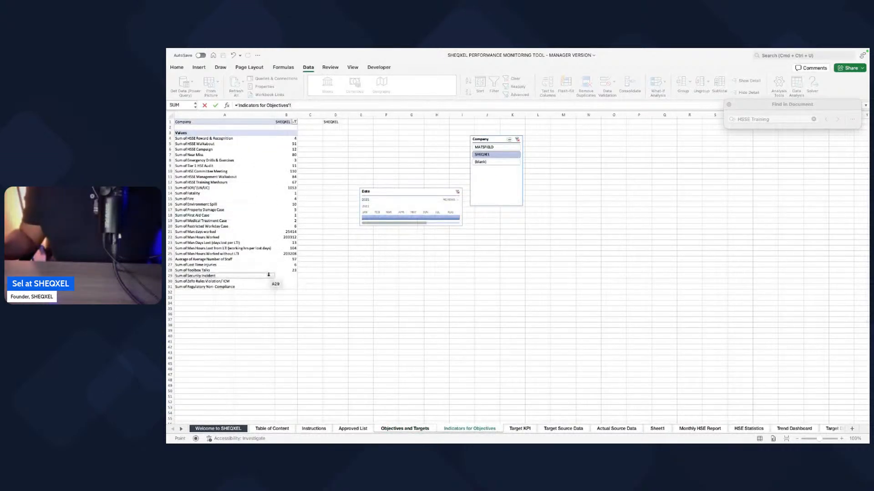
{"action": "left_click", "coordinate": [416, 428]}
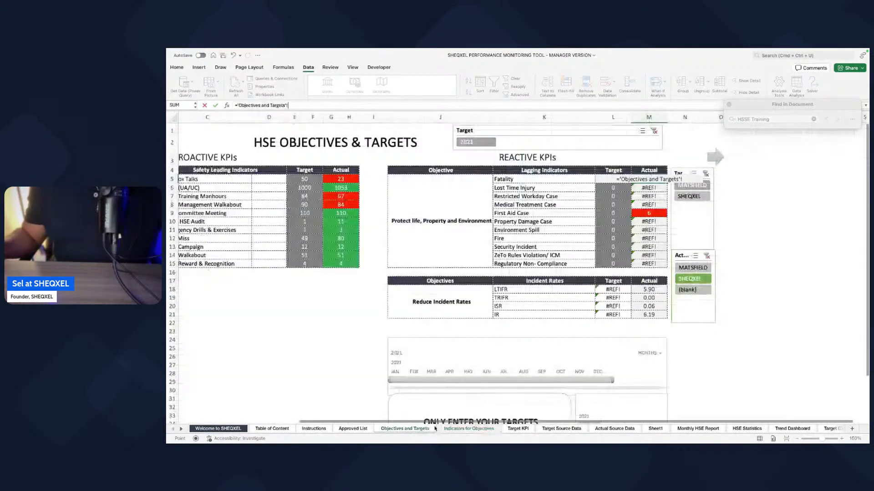
{"action": "left_click", "coordinate": [454, 429]}
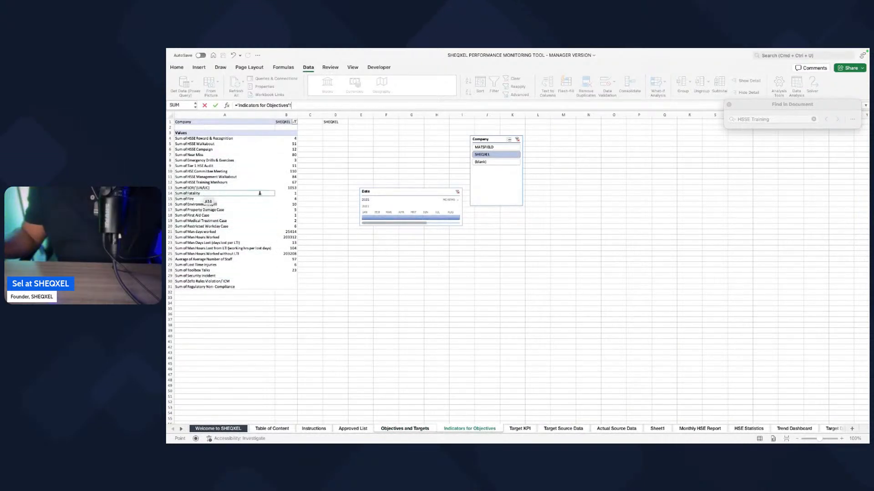
{"action": "left_click", "coordinate": [282, 193]}
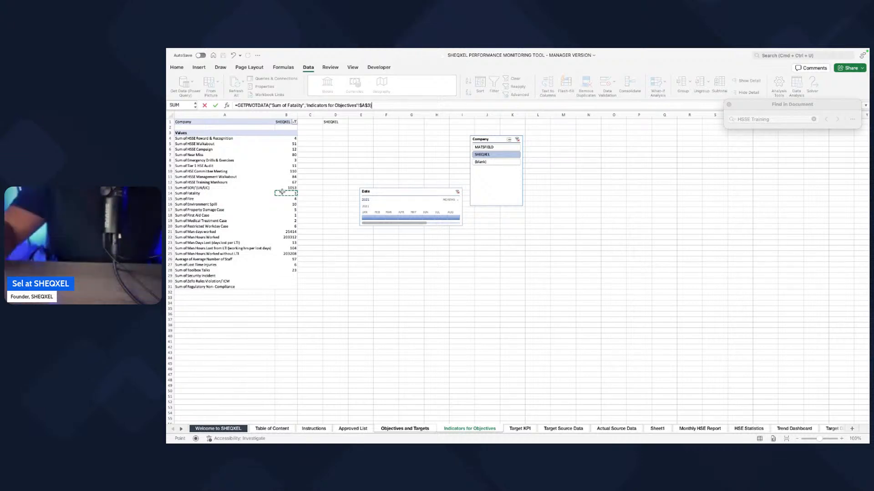
{"action": "key", "text": "Return"}
Step: Link the Lost Time Injury and Restricted Workday Case actual cells to their sums in the Indicators for Objectives PivotTable
{"action": "type", "text": "="}
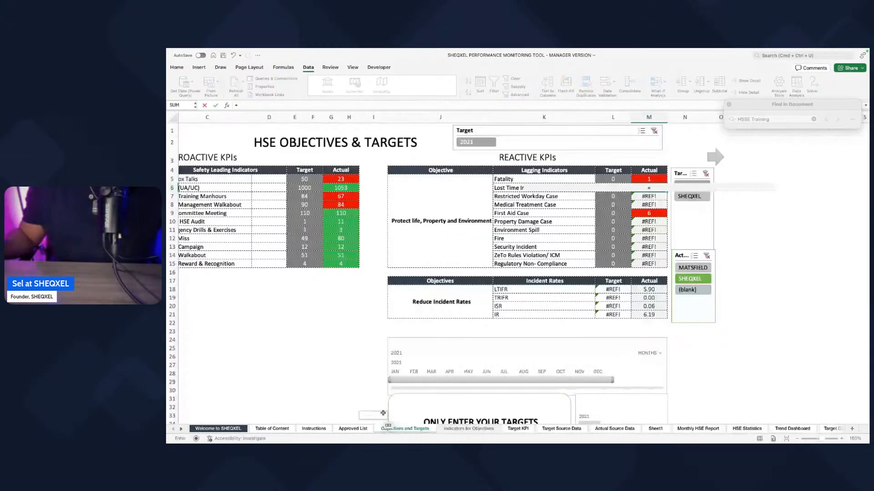
{"action": "left_click", "coordinate": [469, 429]}
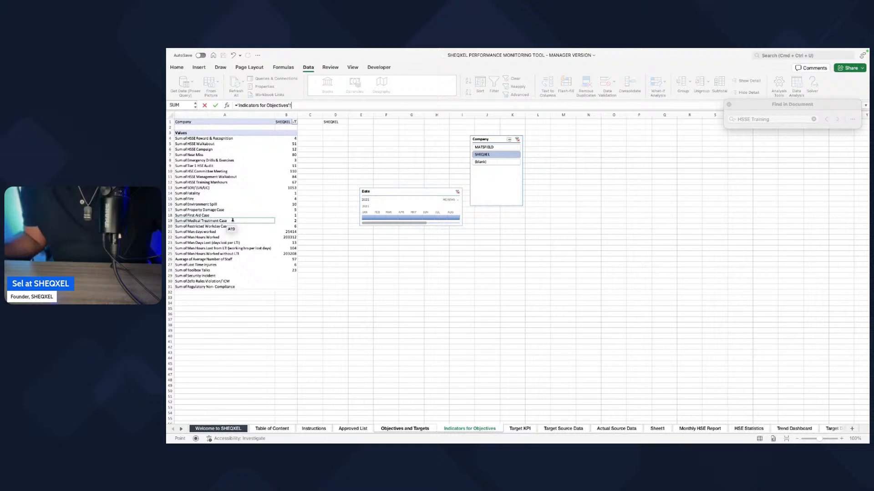
{"action": "left_click", "coordinate": [292, 265]}
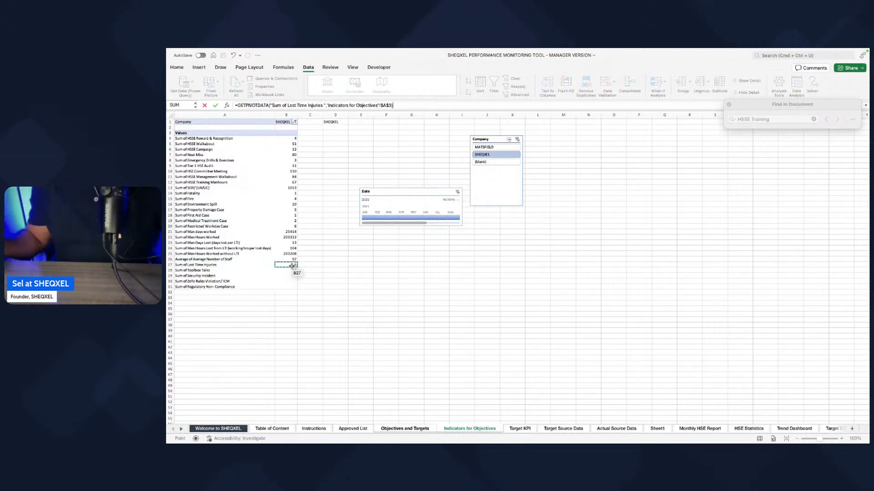
{"action": "key", "text": "Return"}
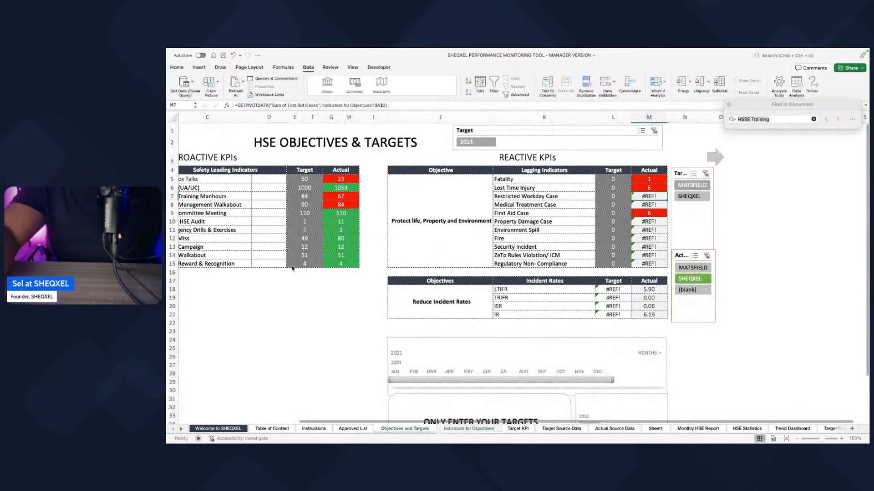
{"action": "type", "text": "="}
{"action": "left_click", "coordinate": [466, 428]}
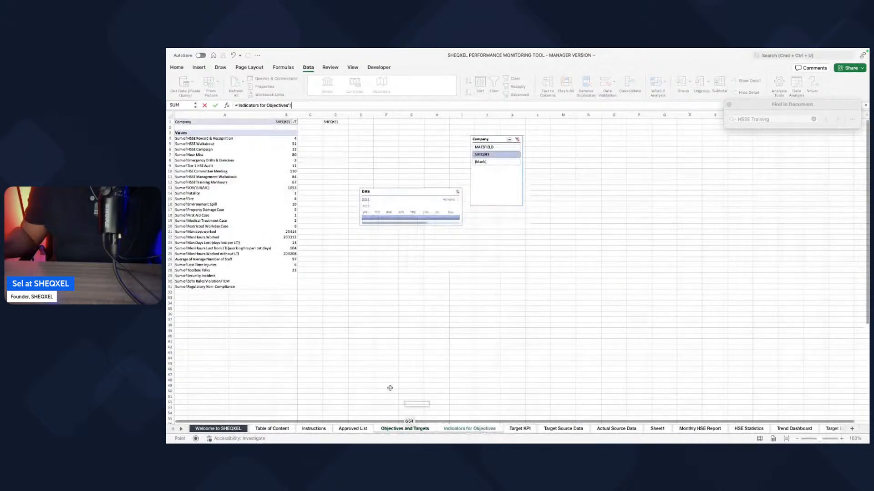
{"action": "left_click", "coordinate": [288, 226]}
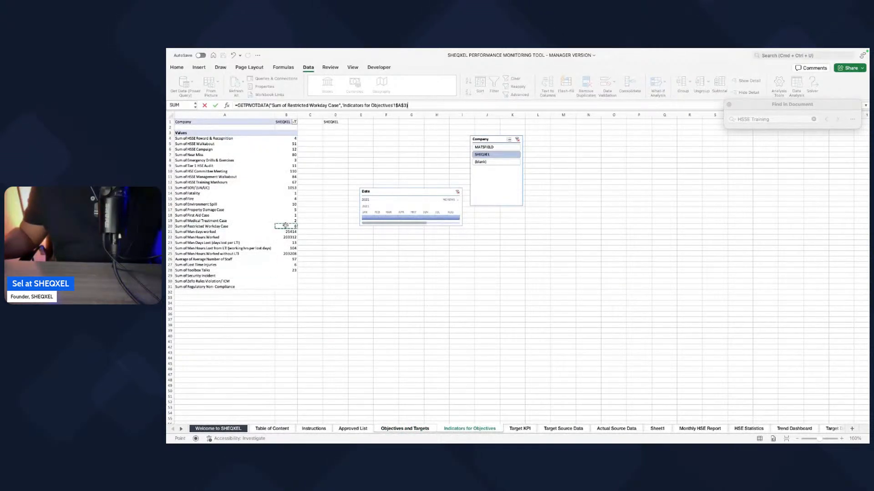
{"action": "key", "text": "Return"}
Step: Link the Medical Treatment Case and First Aid Case actual cells to their sums in the Indicators for Objectives PivotTable
{"action": "type", "text": "="}
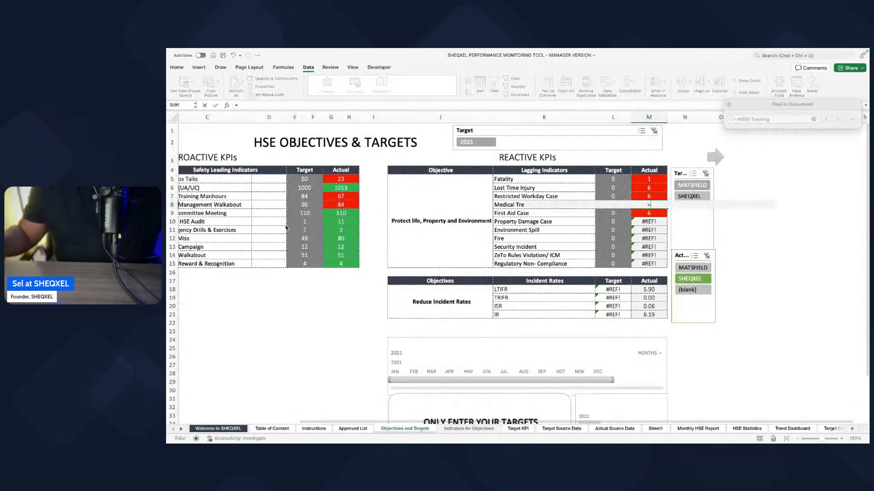
{"action": "left_click", "coordinate": [464, 429]}
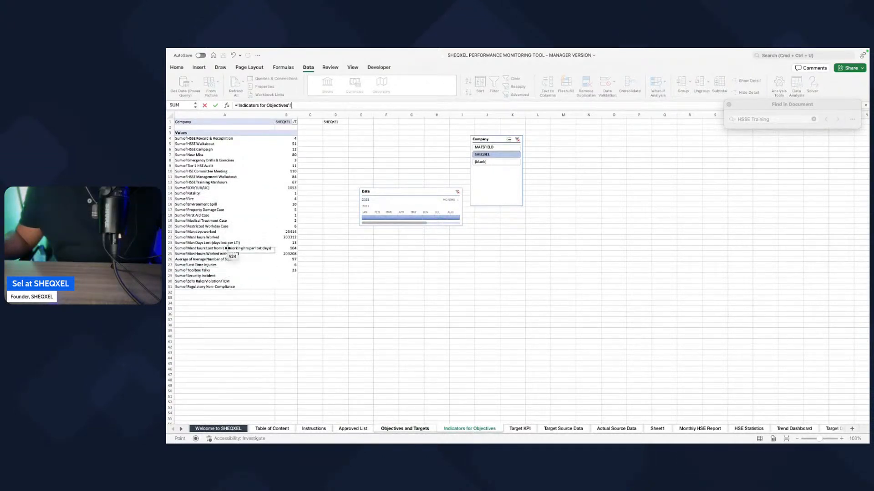
{"action": "left_click", "coordinate": [296, 220]}
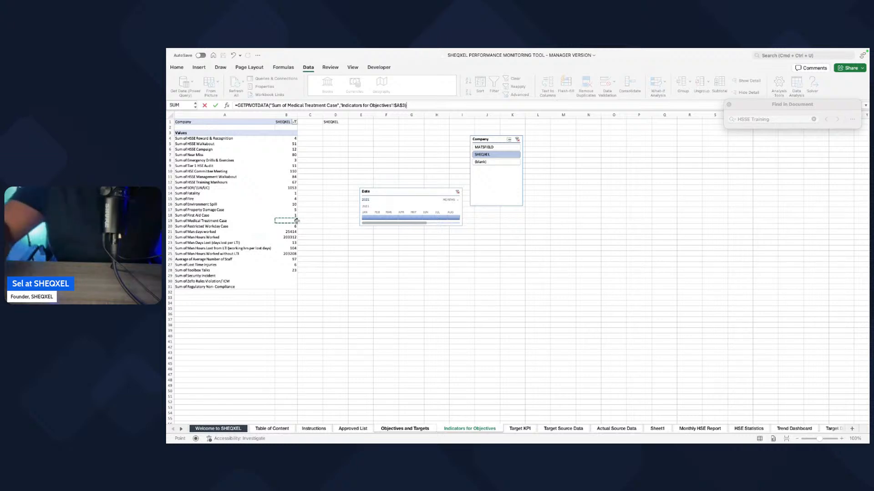
{"action": "key", "text": "Return"}
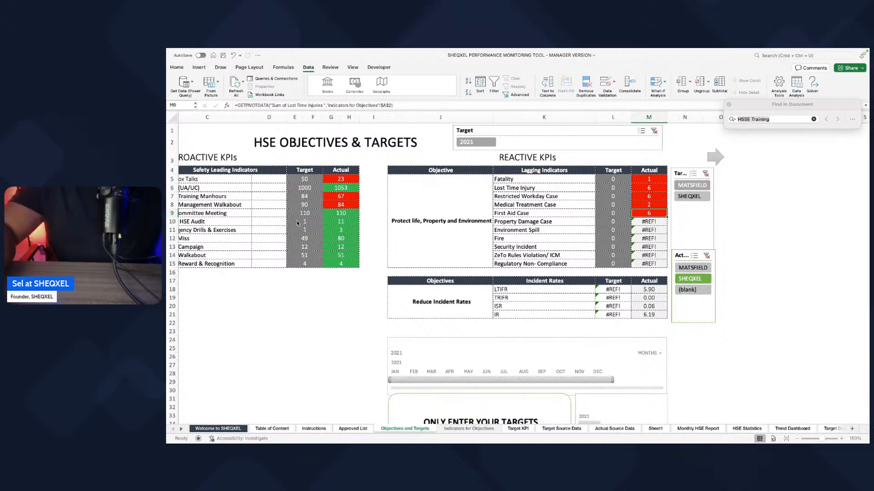
{"action": "type", "text": "="}
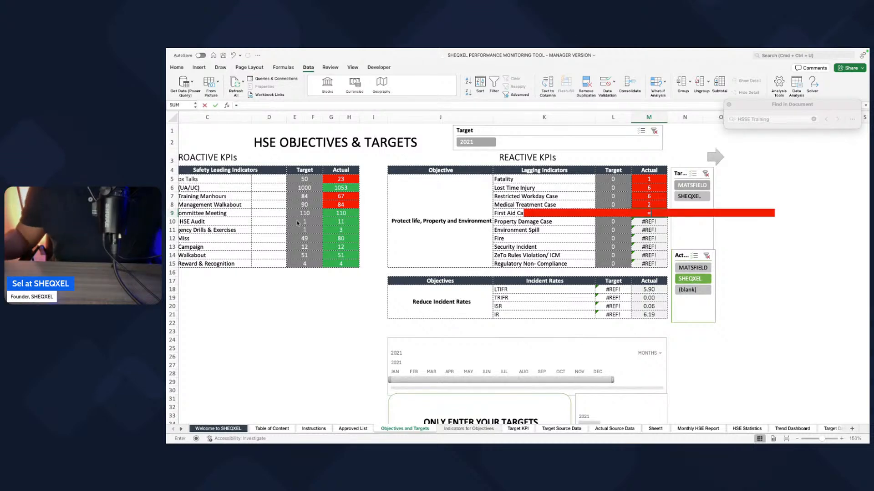
{"action": "left_click", "coordinate": [469, 428]}
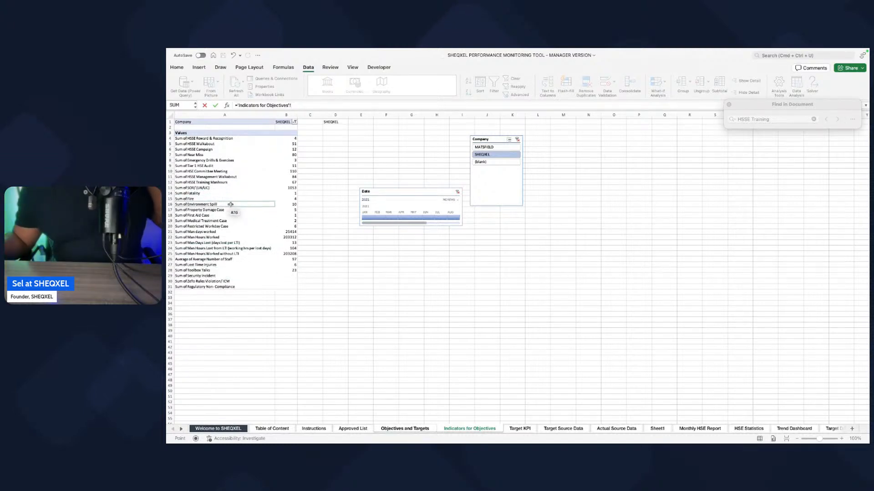
{"action": "left_click", "coordinate": [287, 215]}
{"action": "key", "text": "Return"}
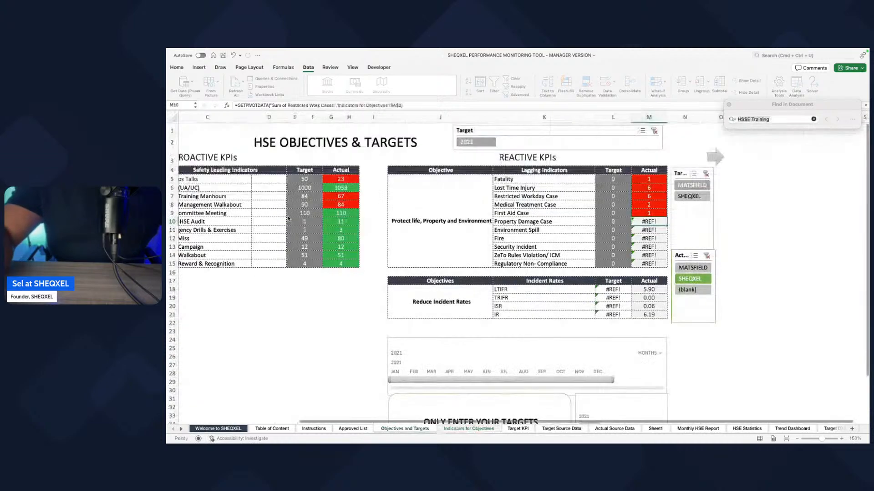
Step: Link the Property Damage Case and Environment Spill actual cells to their sums in the Indicators for Objectives PivotTable
{"action": "type", "text": "="}
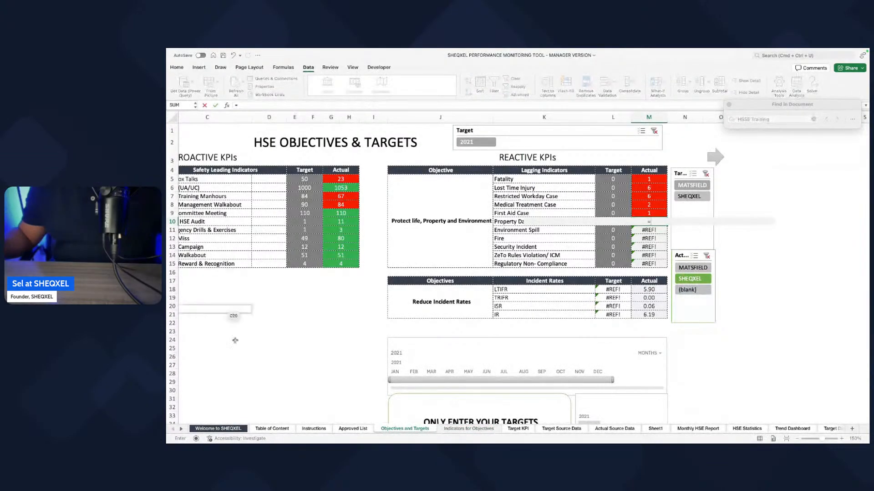
{"action": "left_click", "coordinate": [469, 429]}
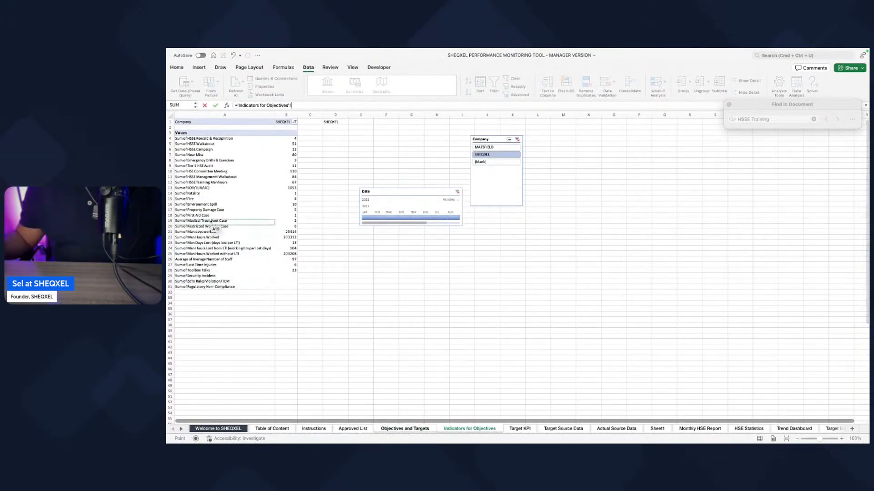
{"action": "left_click", "coordinate": [293, 211]}
{"action": "key", "text": "Return"}
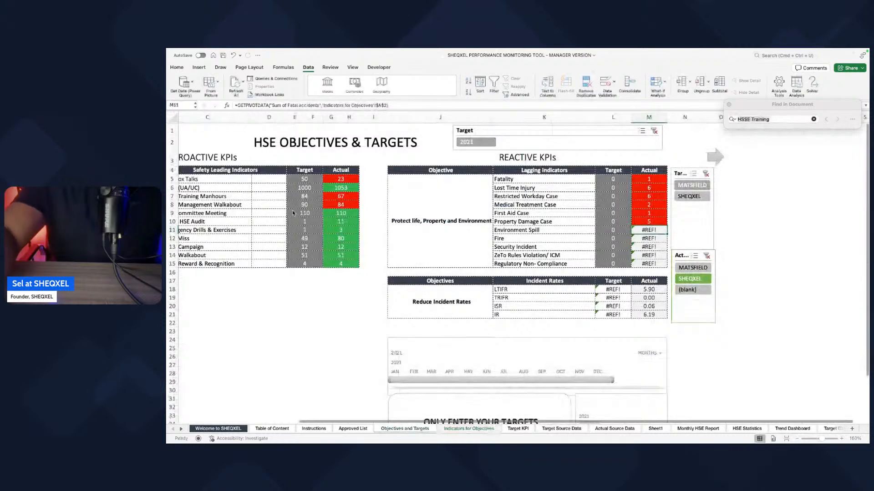
{"action": "type", "text": "="}
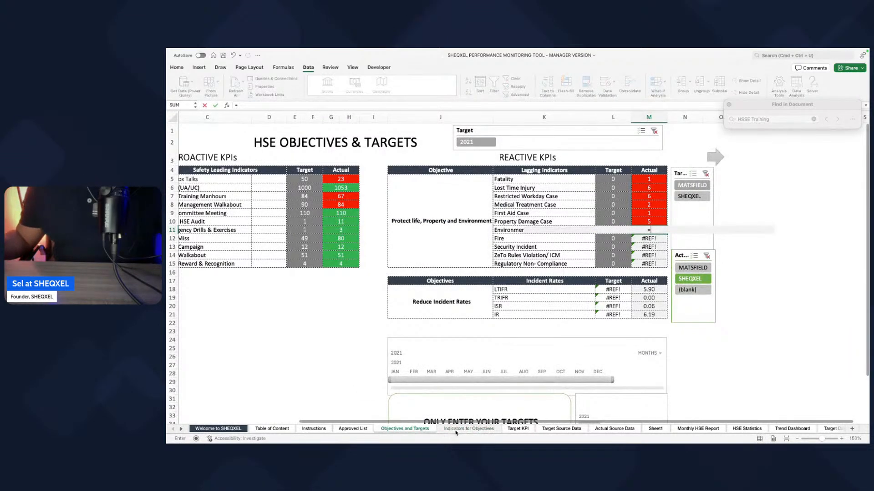
{"action": "left_click", "coordinate": [456, 429]}
{"action": "left_click", "coordinate": [292, 204]}
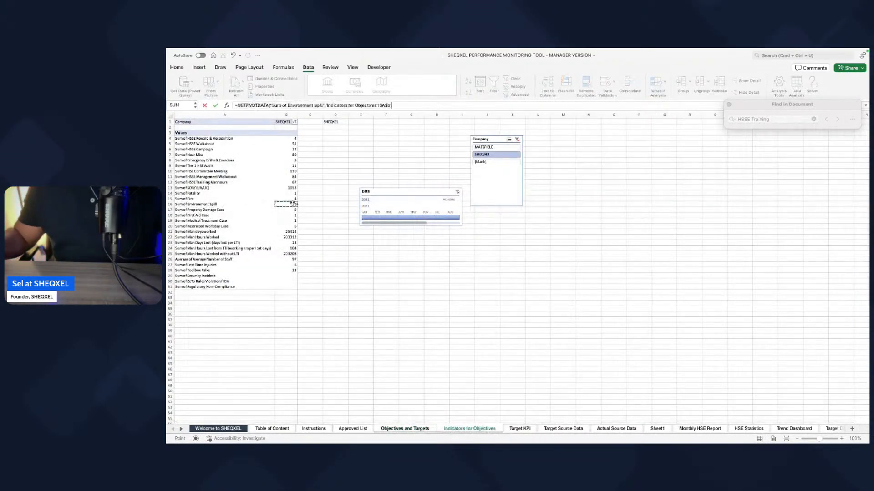
{"action": "key", "text": "Return"}
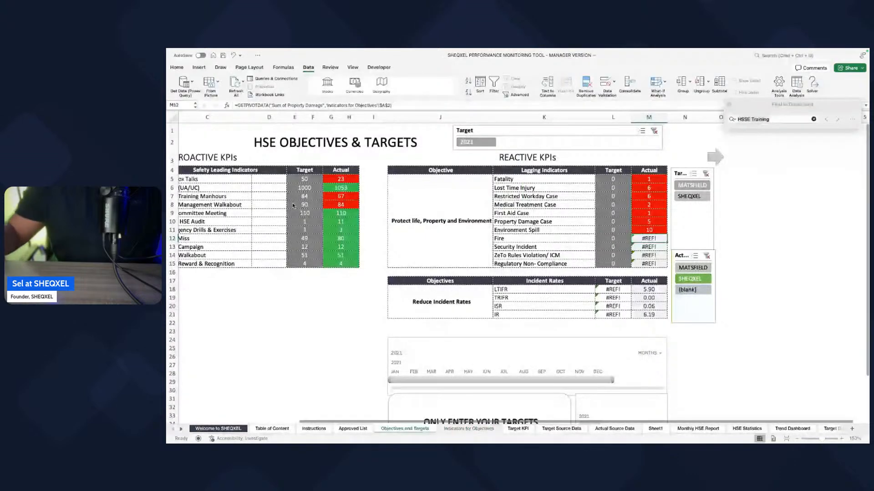
Step: Link the Fire and Security Incident actual cells to their sums in the Indicators for Objectives PivotTable
{"action": "type", "text": "="}
{"action": "left_click", "coordinate": [469, 428]}
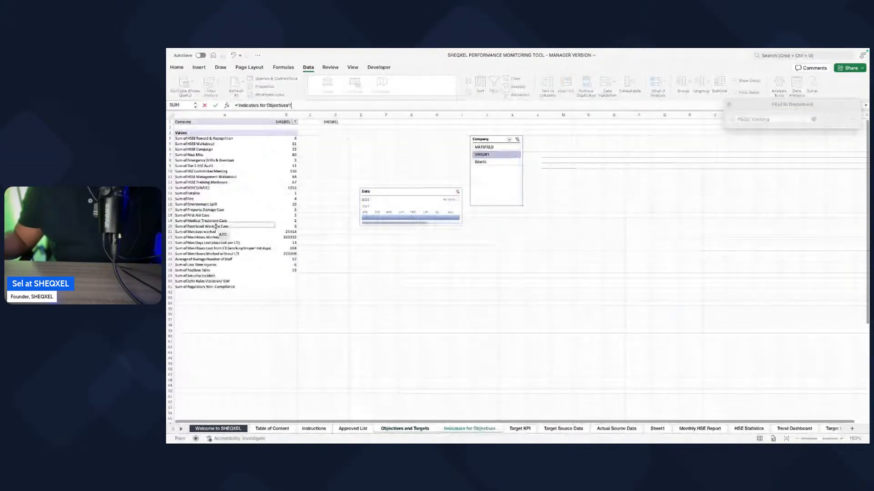
{"action": "left_click", "coordinate": [284, 200]}
{"action": "key", "text": "Return"}
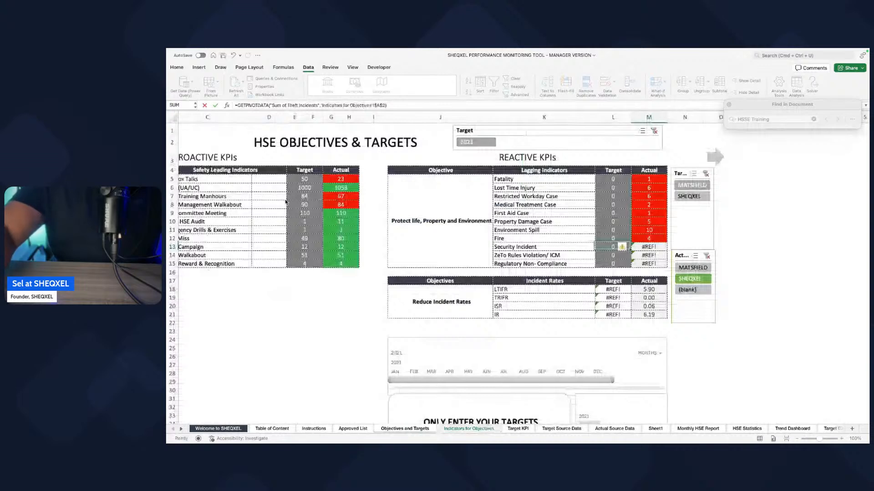
{"action": "type", "text": "="}
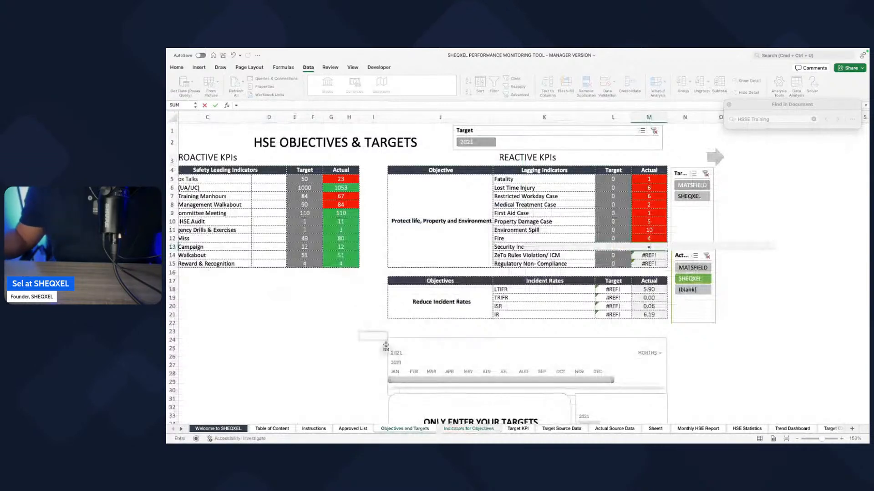
{"action": "left_click", "coordinate": [468, 429]}
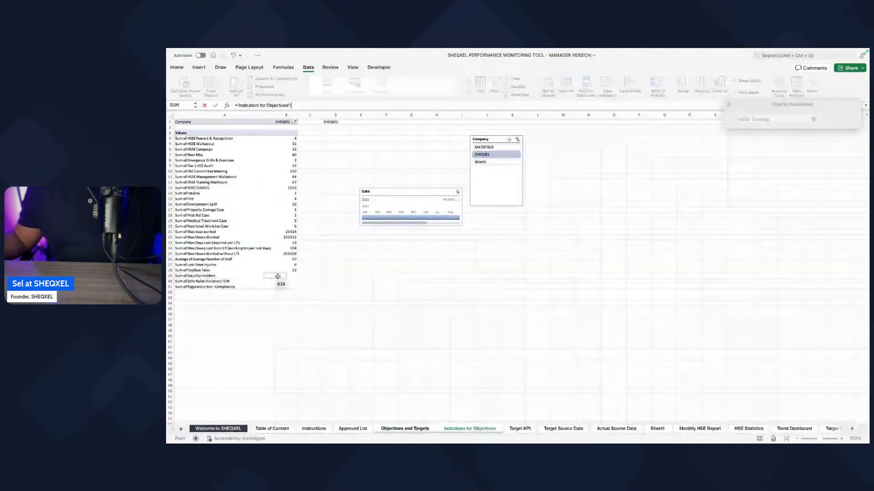
{"action": "left_click", "coordinate": [281, 275]}
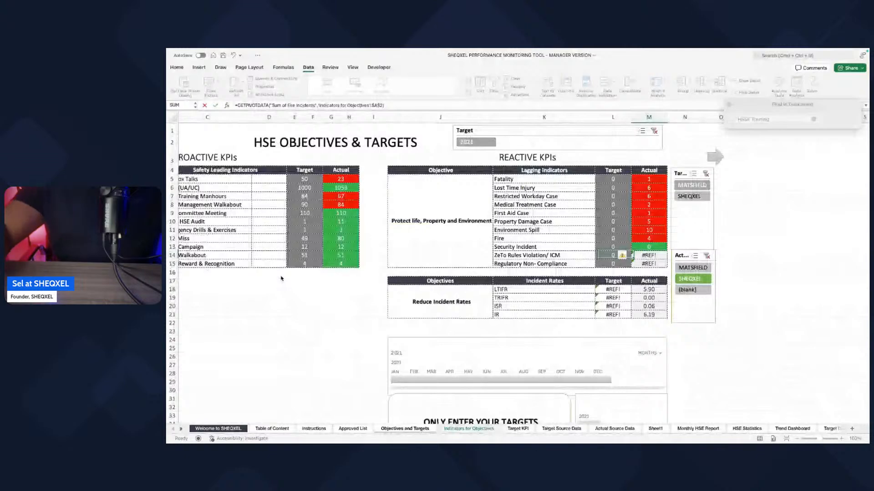
Step: Link the ZeTo Rules Violation/ ICM and Regulatory Non-Compliance actual cells to their sums in the Indicators for Objectives PivotTable
{"action": "type", "text": "="}
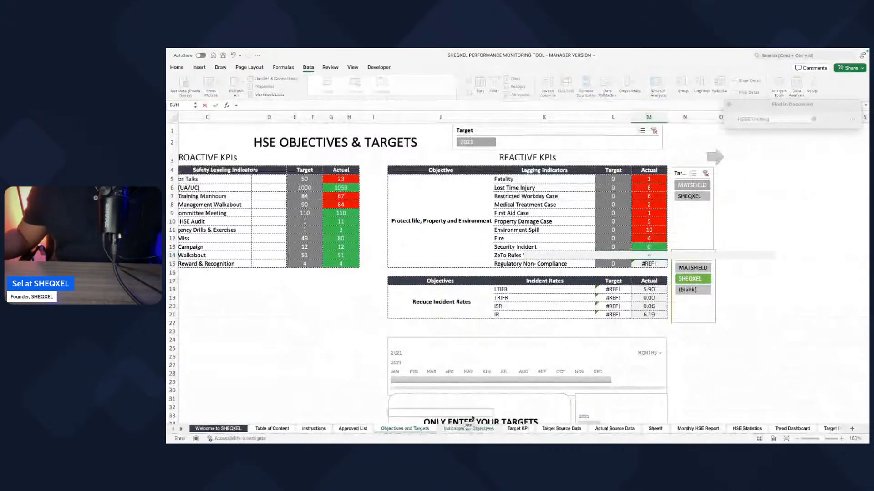
{"action": "left_click", "coordinate": [470, 429]}
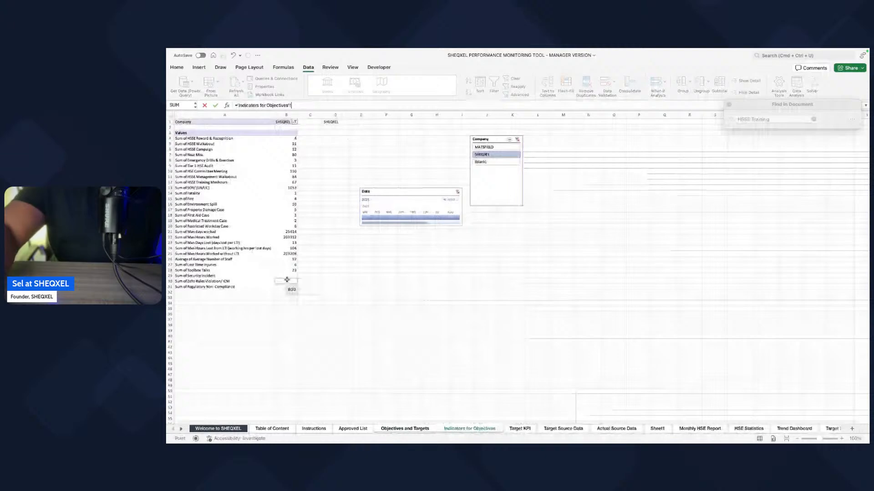
{"action": "left_click", "coordinate": [287, 279]}
{"action": "key", "text": "Return"}
{"action": "type", "text": "="}
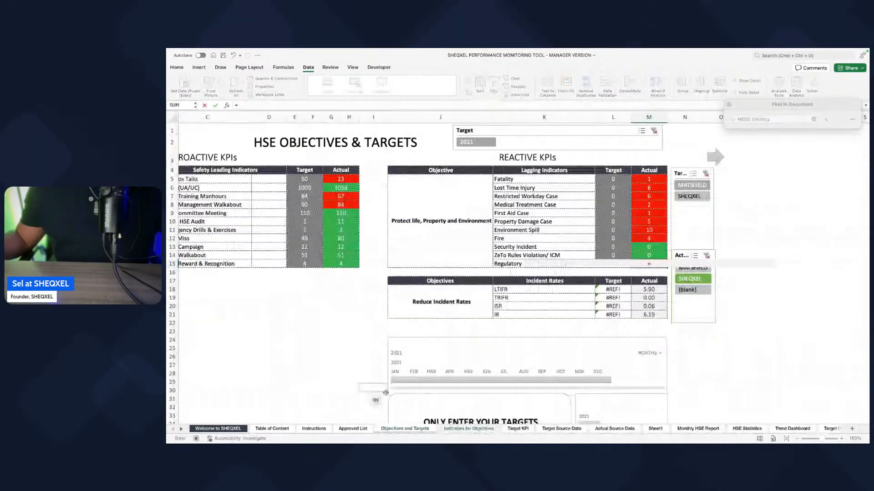
{"action": "left_click", "coordinate": [456, 429]}
{"action": "left_click", "coordinate": [288, 287]}
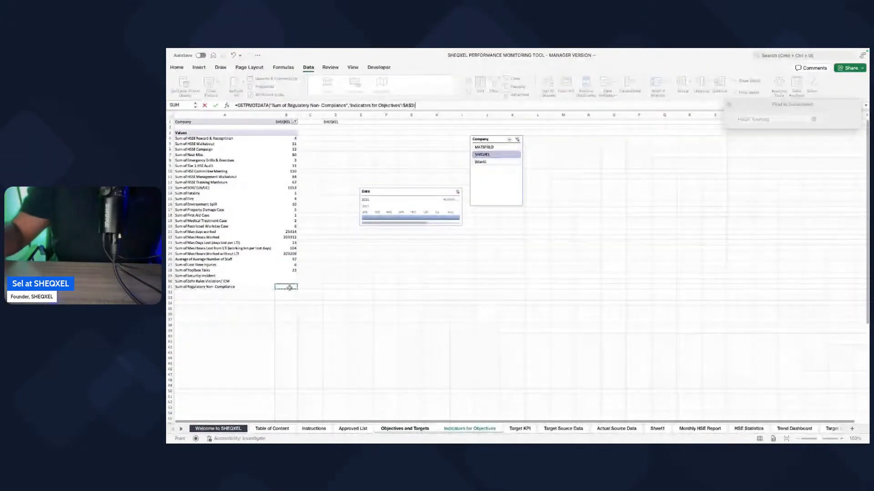
{"action": "key", "text": "Return"}
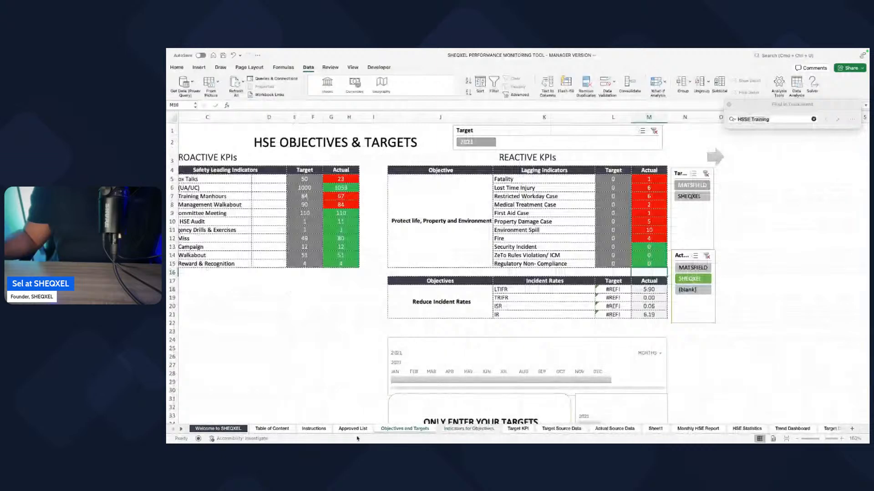
Step: In Actual Source Data, enter 1 Security Incident for SHEQXEL in February, July and December 2021 and for MATSFIELD in May 2021
{"action": "left_click", "coordinate": [612, 430]}
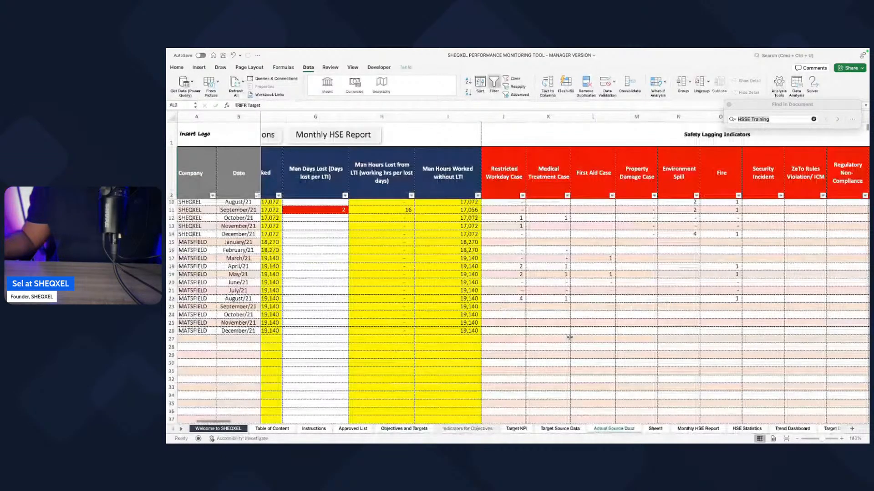
{"action": "scroll", "coordinate": [570, 338], "scroll_direction": "right", "scroll_amount": 8}
{"action": "scroll", "coordinate": [570, 337], "scroll_direction": "up", "scroll_amount": 3}
{"action": "left_click", "coordinate": [423, 236]}
{"action": "left_click", "coordinate": [424, 292]}
{"action": "left_click", "coordinate": [425, 331]}
{"action": "type", "text": "1"}
Step: Enter 1 ZeTo Rules Violation/ ICM for SHEQXEL in January and November 2021 and for MATSFIELD in May 2021
{"action": "left_click", "coordinate": [470, 204]}
{"action": "type", "text": "1"}
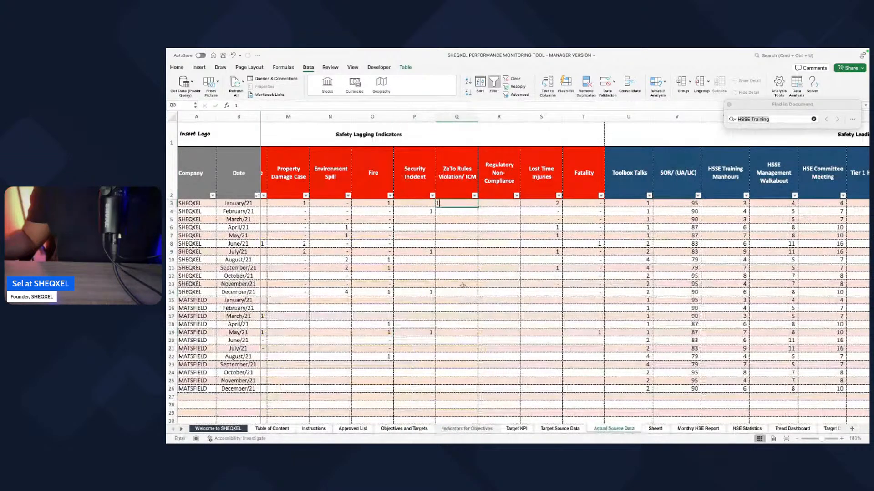
{"action": "left_click", "coordinate": [463, 285]}
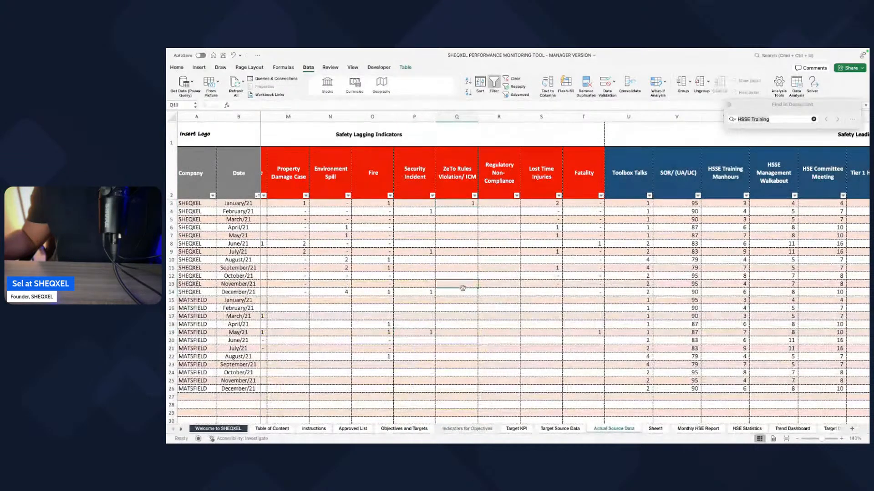
{"action": "type", "text": "1"}
{"action": "left_click", "coordinate": [462, 333]}
Step: Enter 1 Regulatory Non-Compliance for MATSFIELD in March 2021 and for SHEQXEL in May and July 2021
{"action": "type", "text": "1"}
{"action": "left_click", "coordinate": [498, 317]}
{"action": "type", "text": "1"}
{"action": "left_click", "coordinate": [499, 236]}
{"action": "type", "text": "1"}
{"action": "left_click", "coordinate": [499, 251]}
{"action": "type", "text": "1"}
{"action": "left_click", "coordinate": [507, 345]}
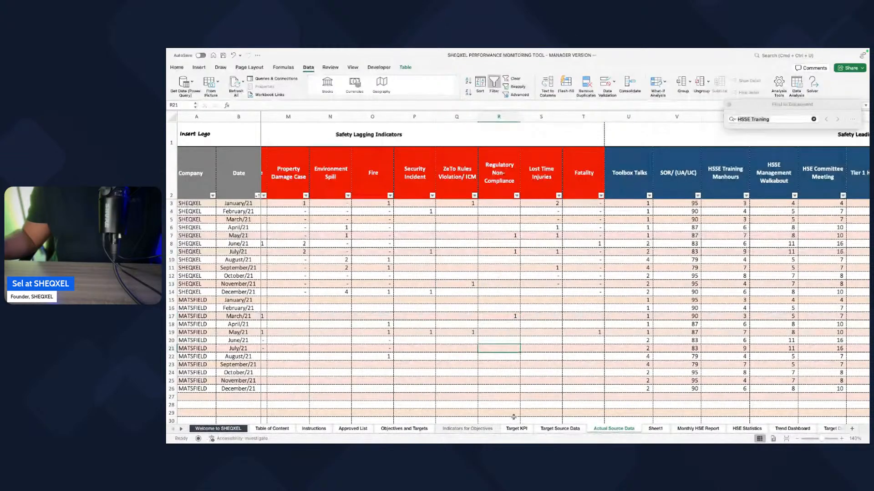
Step: Review the lagging indicator columns in Target Source Data and refresh the Objectives and Targets actuals with the new incident entries
{"action": "left_click", "coordinate": [497, 429]}
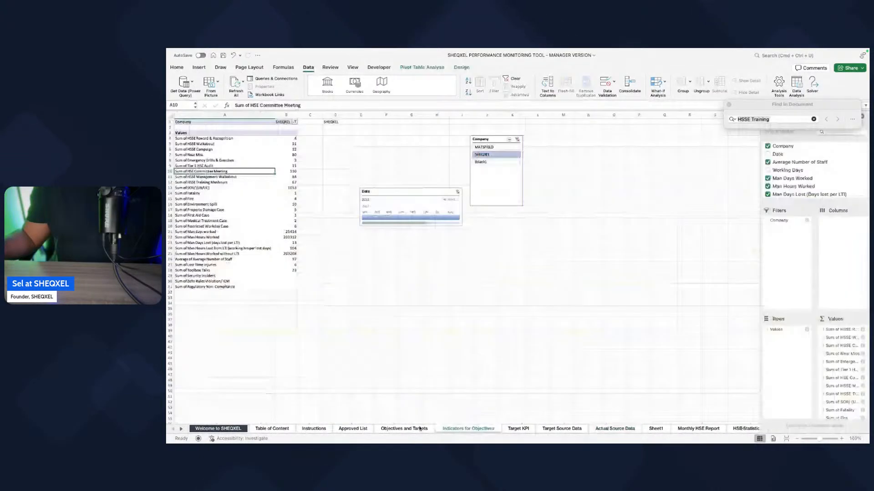
{"action": "left_click", "coordinate": [420, 429]}
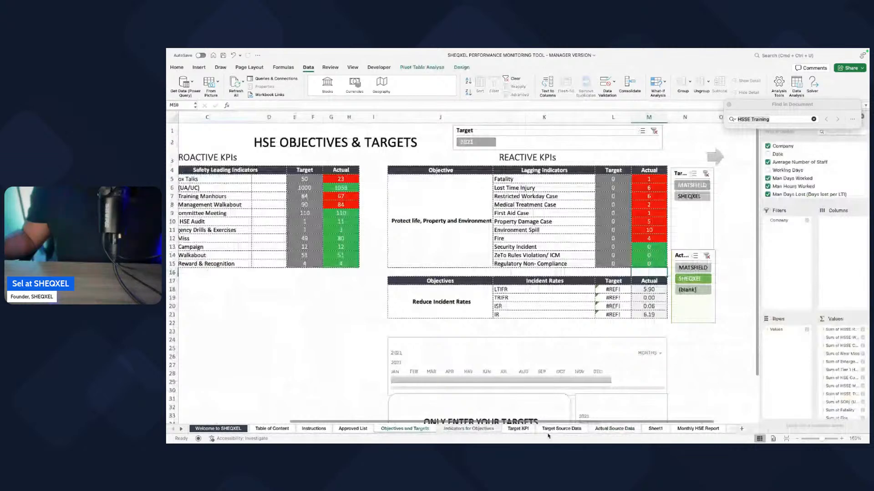
{"action": "left_click", "coordinate": [549, 431]}
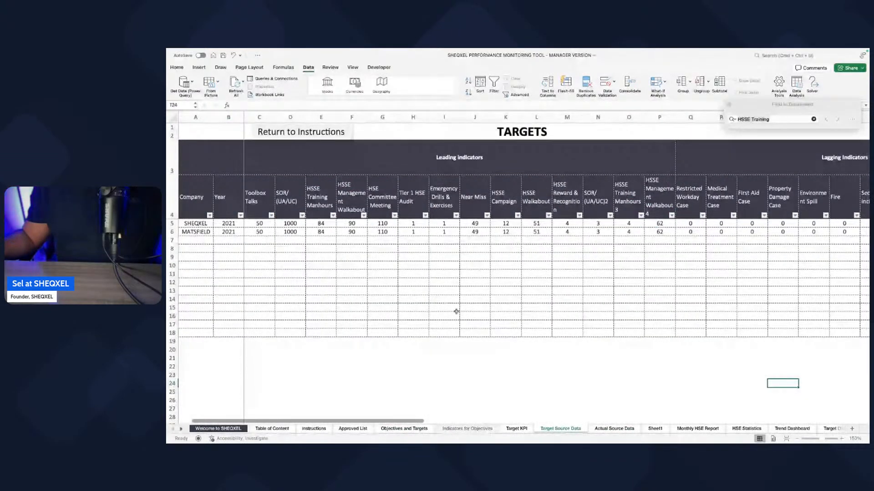
{"action": "scroll", "coordinate": [456, 311], "scroll_direction": "right", "scroll_amount": 10}
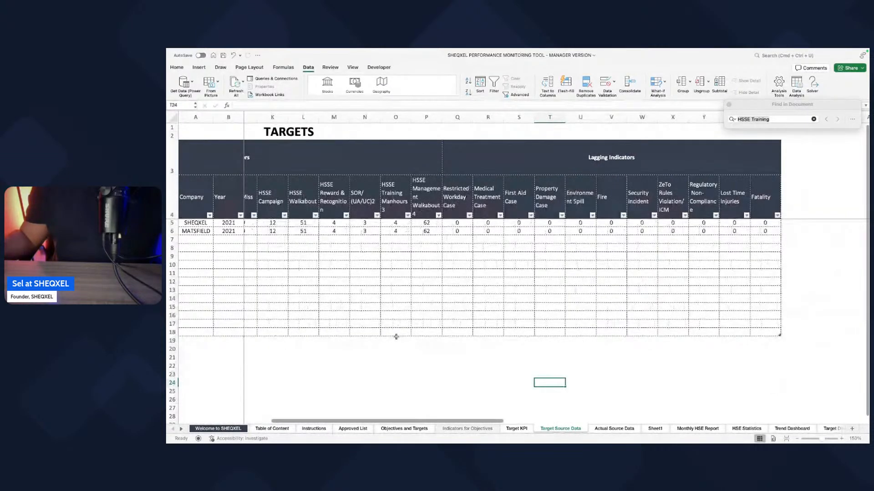
{"action": "left_click", "coordinate": [603, 430]}
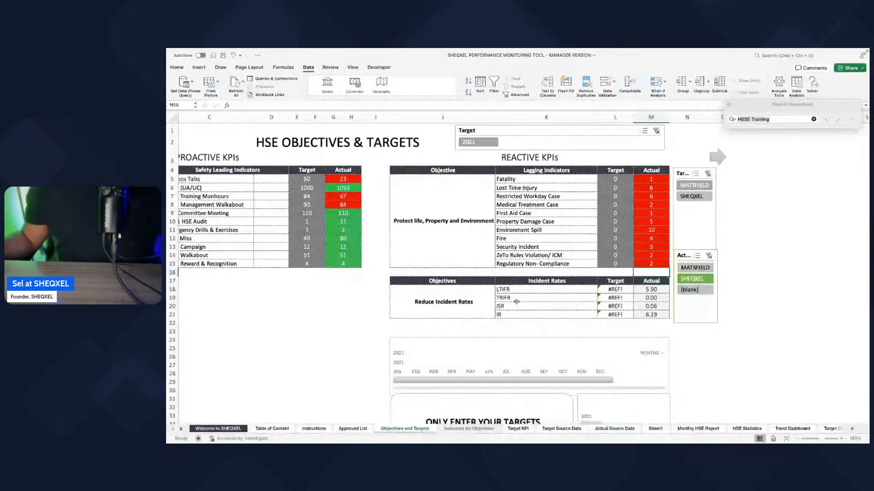
Step: Examine the LTIFR and TRIFR rows and their target cells in the Incident Rates table of Objectives and Targets
{"action": "left_click", "coordinate": [509, 291]}
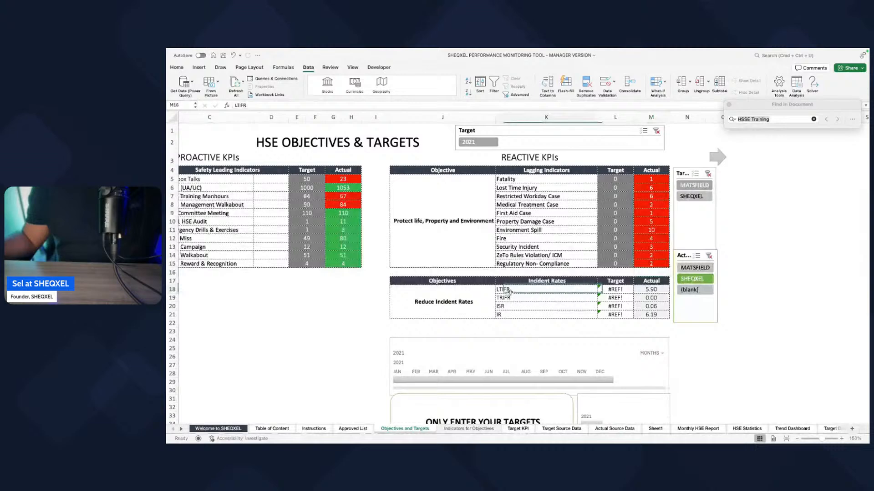
{"action": "left_click_drag", "start_coordinate": [509, 291], "coordinate": [560, 309]}
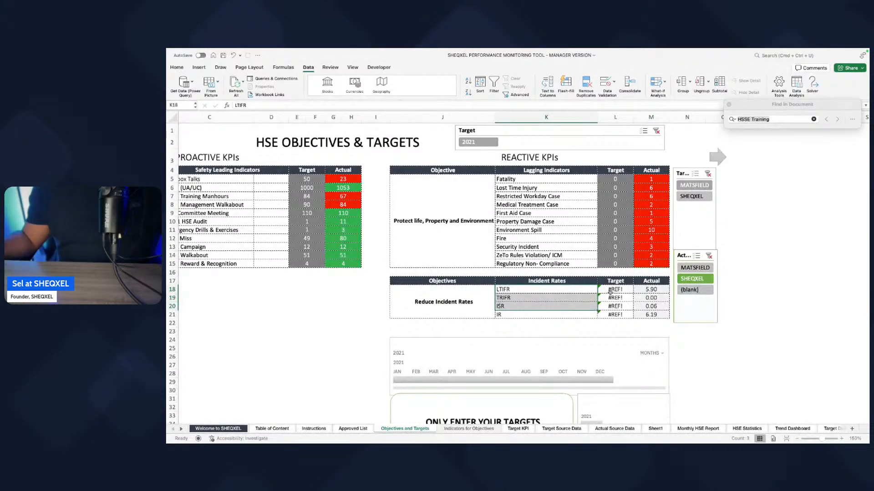
{"action": "left_click", "coordinate": [512, 296]}
{"action": "left_click_drag", "start_coordinate": [513, 295], "coordinate": [631, 298]}
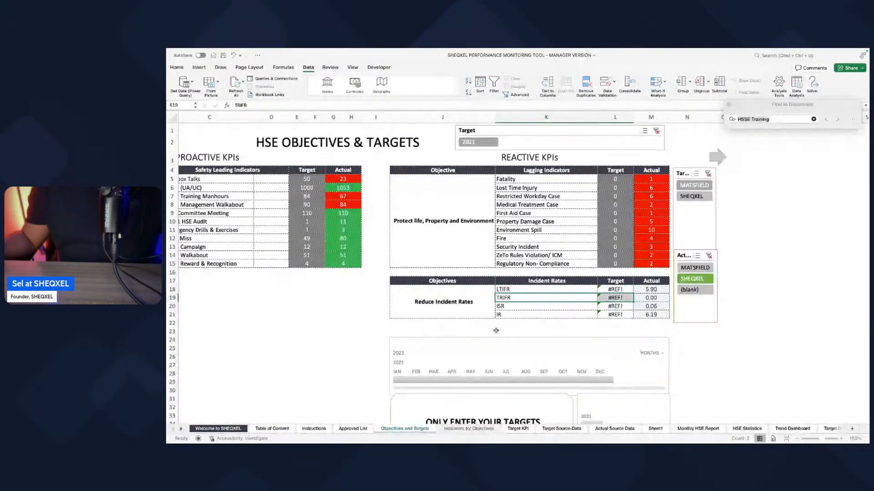
{"action": "scroll", "coordinate": [570, 330], "scroll_direction": "right", "scroll_amount": 1}
{"action": "scroll", "coordinate": [570, 330], "scroll_direction": "right", "scroll_amount": 5}
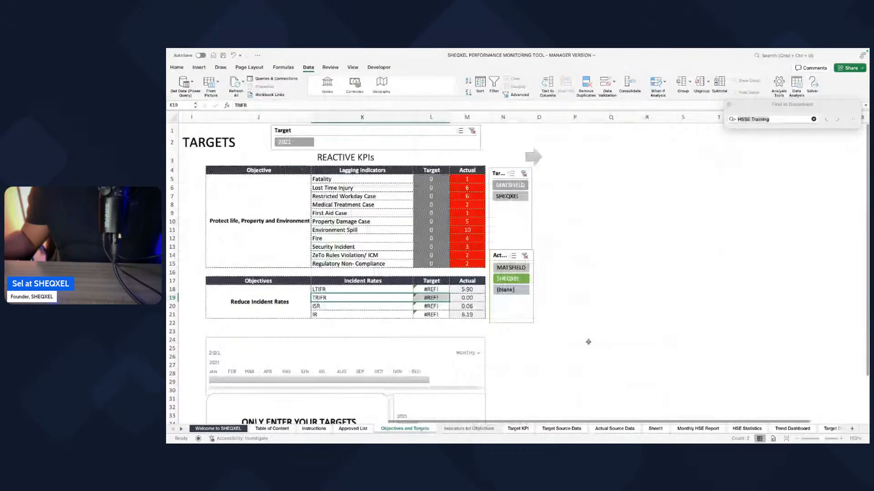
{"action": "scroll", "coordinate": [588, 342], "scroll_direction": "left", "scroll_amount": 4}
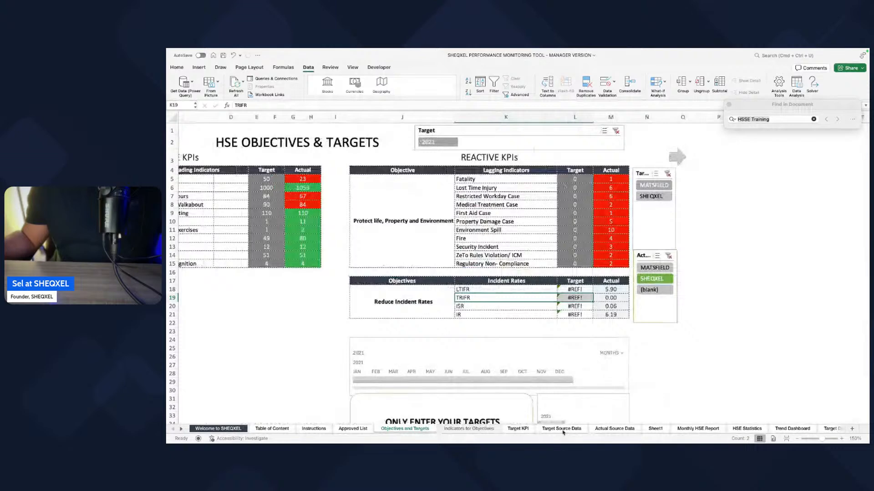
Step: Hide the Indicators for Objectives and Target KPI sheets
{"action": "left_click", "coordinate": [474, 430]}
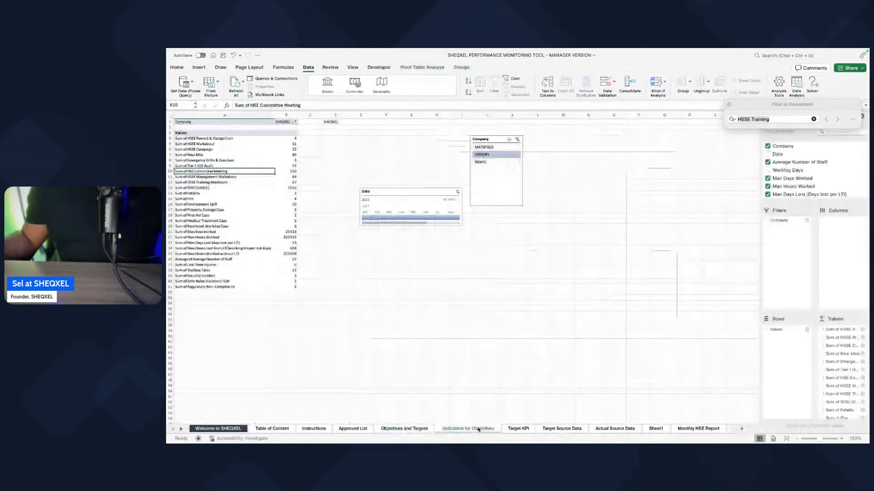
{"action": "left_click", "coordinate": [403, 429]}
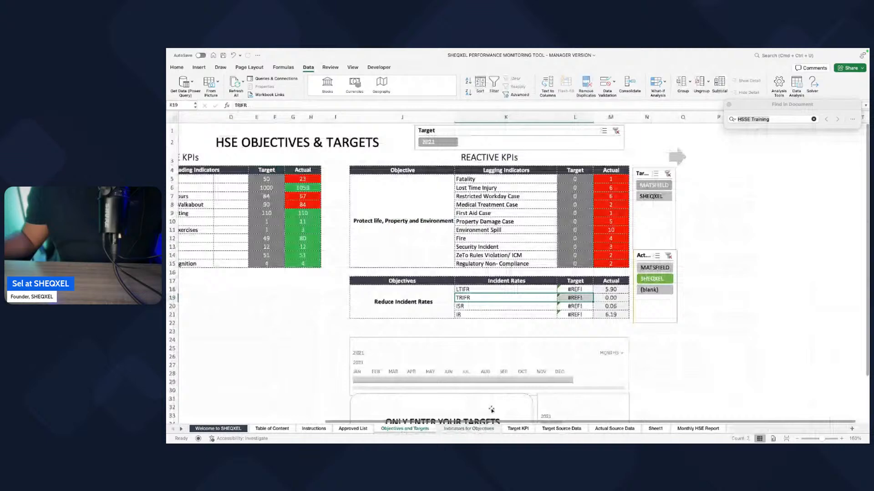
{"action": "left_click", "coordinate": [469, 429]}
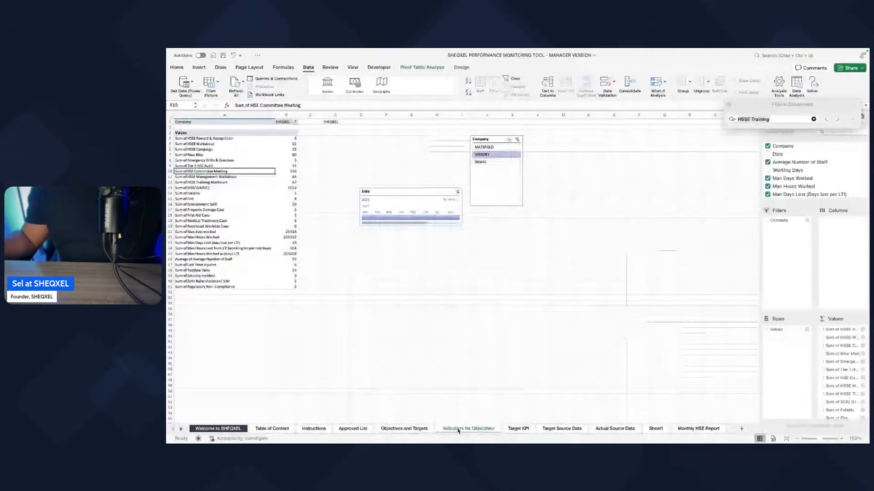
{"action": "right_click", "coordinate": [469, 429]}
{"action": "left_click", "coordinate": [483, 398]}
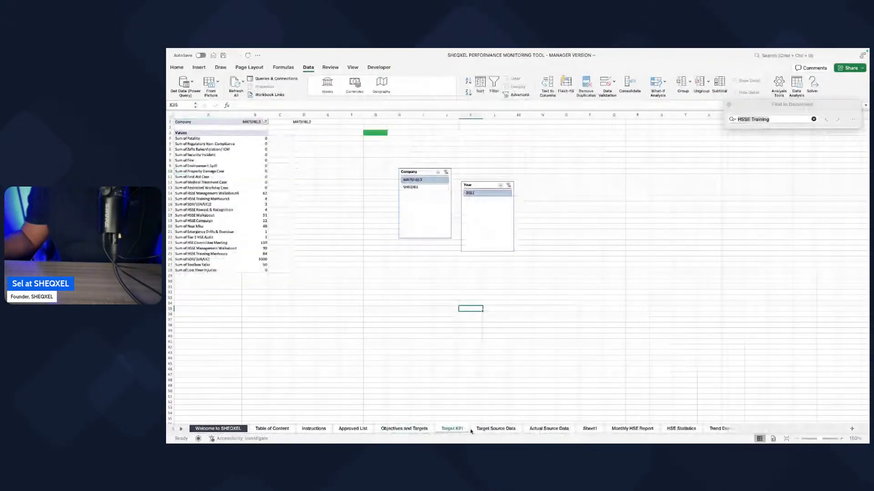
{"action": "right_click", "coordinate": [458, 429]}
{"action": "left_click", "coordinate": [471, 405]}
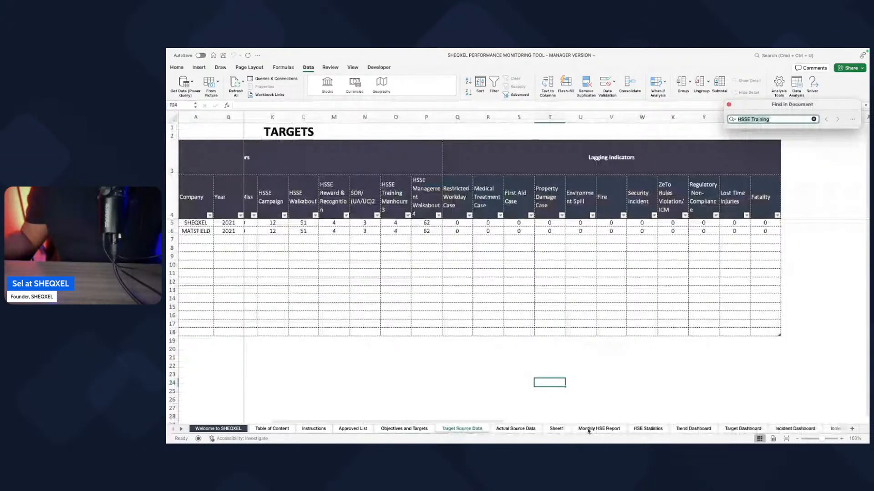
Step: Delete Sheet1, which holds the temporary indicator lists, from the workbook
{"action": "left_click", "coordinate": [560, 429]}
{"action": "right_click", "coordinate": [561, 430]}
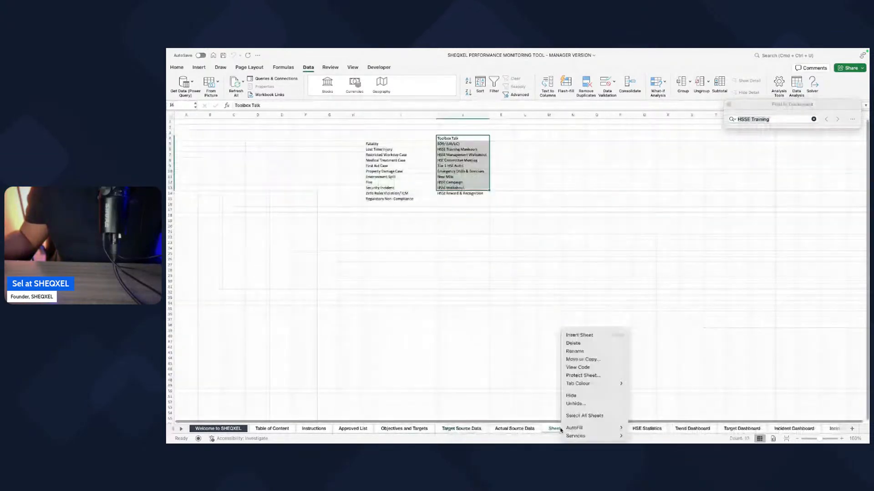
{"action": "left_click", "coordinate": [587, 344]}
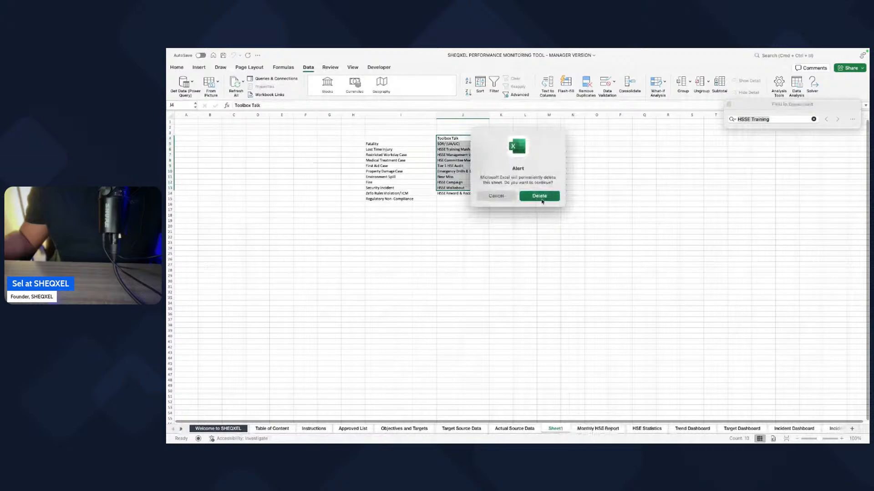
{"action": "left_click", "coordinate": [539, 197]}
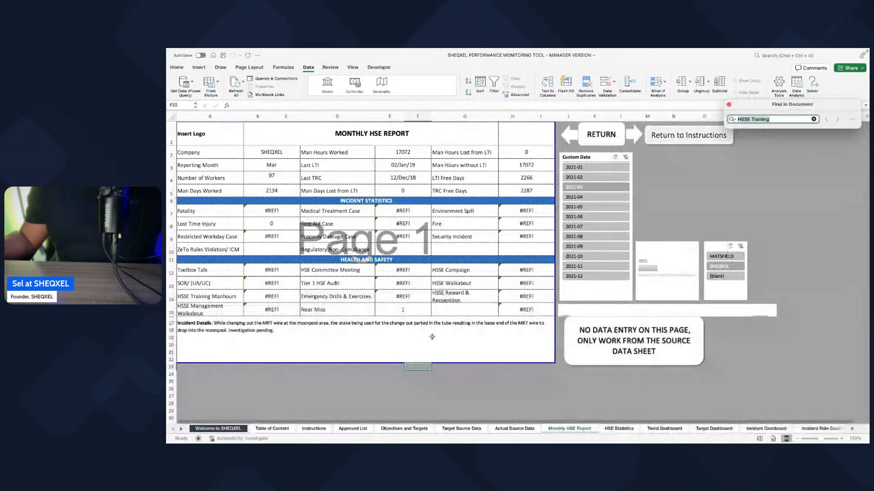
Step: Inspect the formula behind the Fatality value in the Monthly HSE Report's incident statistics
{"action": "right_click", "coordinate": [576, 430]}
{"action": "key", "text": "Escape"}
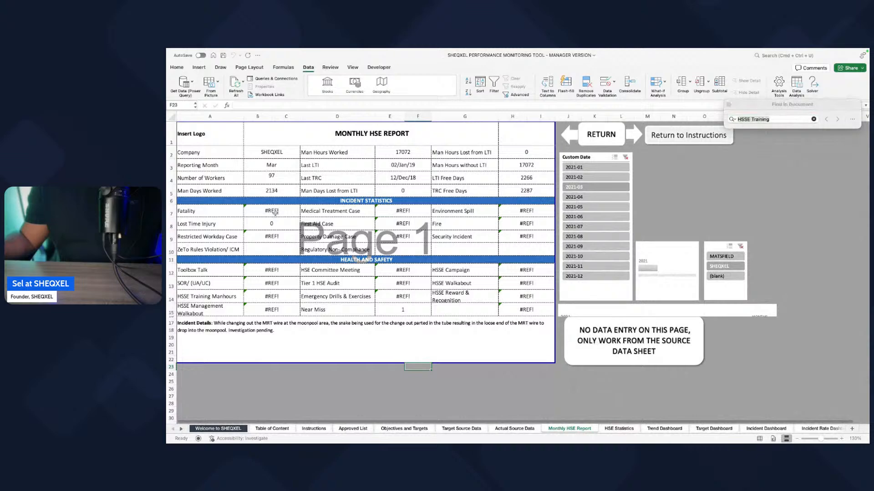
{"action": "left_click", "coordinate": [277, 211]}
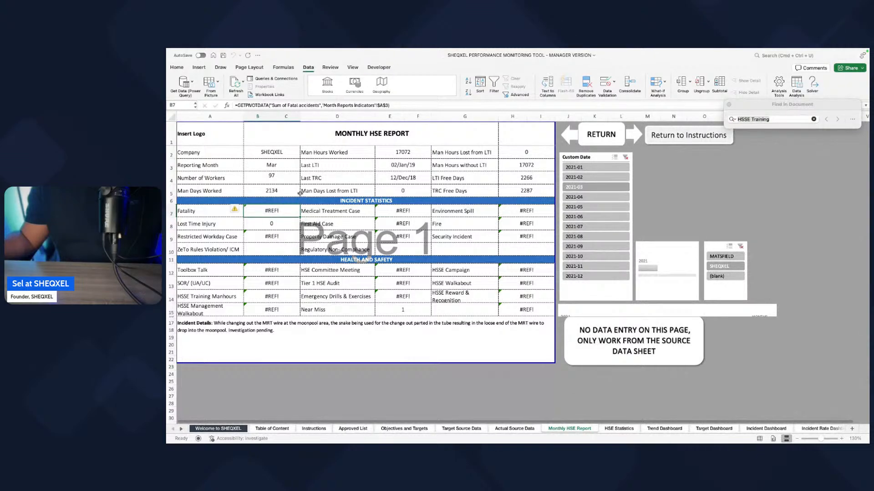
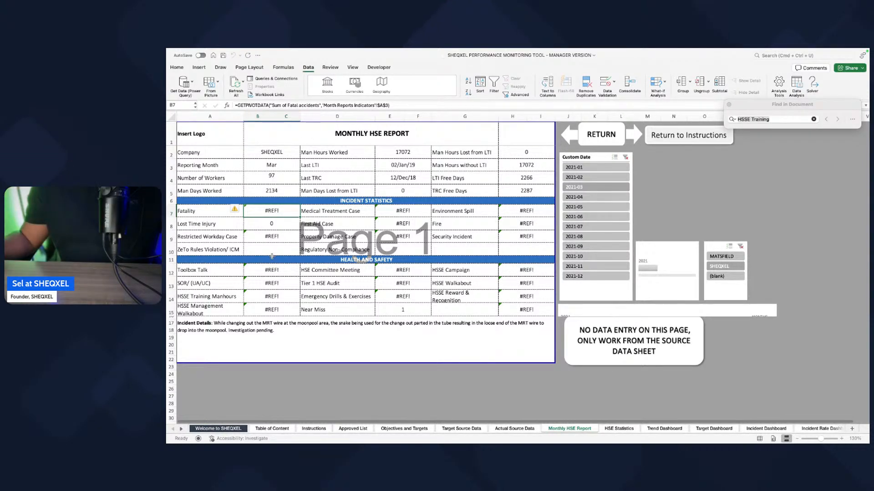
Step: Unhide the Month Reports Indicators sheet
{"action": "left_click", "coordinate": [354, 306]}
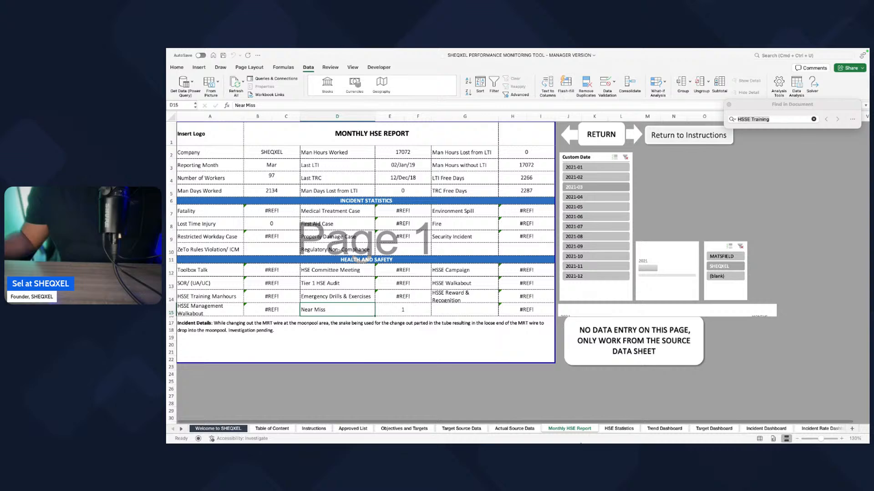
{"action": "right_click", "coordinate": [573, 429]}
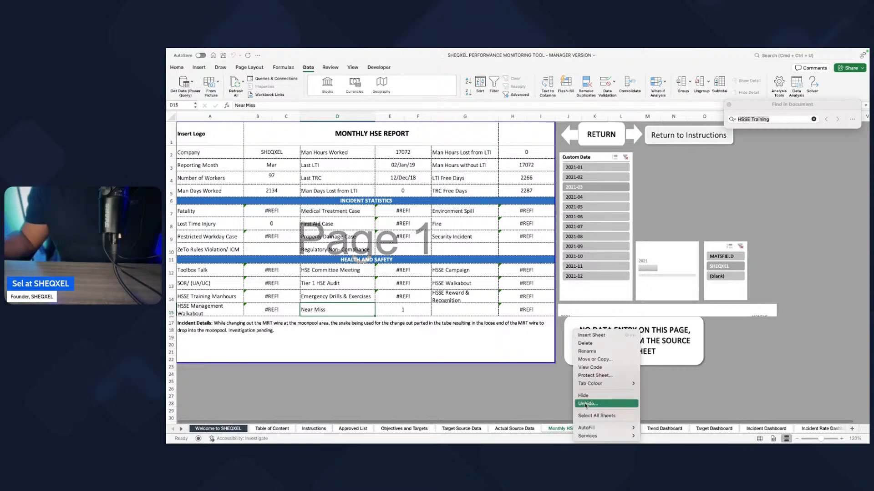
{"action": "left_click", "coordinate": [585, 404]}
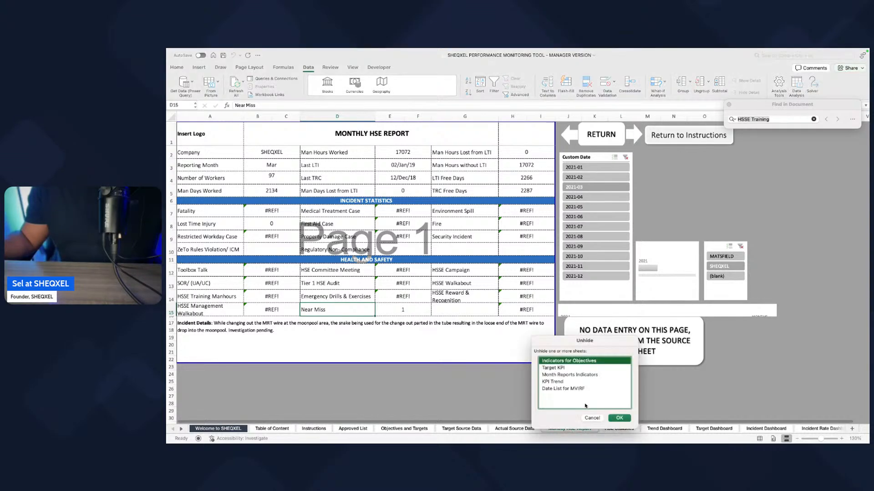
{"action": "left_click", "coordinate": [569, 374]}
{"action": "left_click", "coordinate": [619, 419]}
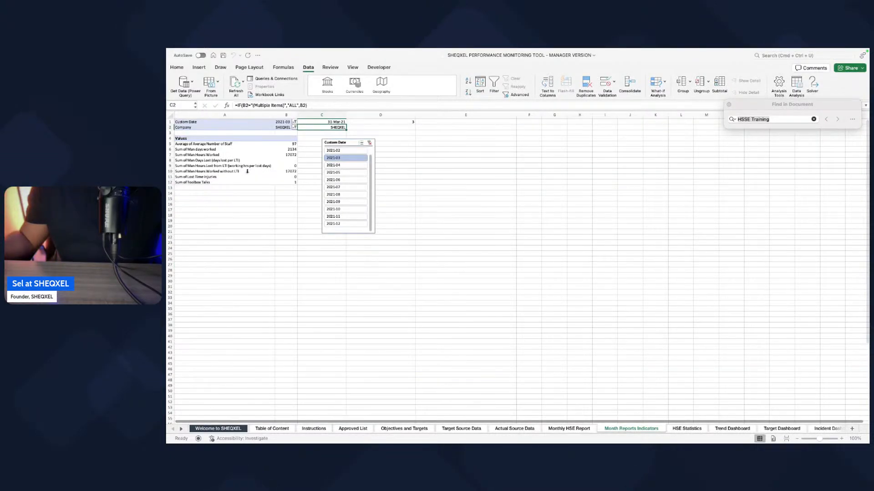
Step: Add Restricted Workday Case, Medical Treatment Case, First Aid Case, Property Damage Case, Environment Spill, Fire and Security Incident to the Month Reports Indicators pivot table
{"action": "left_click", "coordinate": [210, 166]}
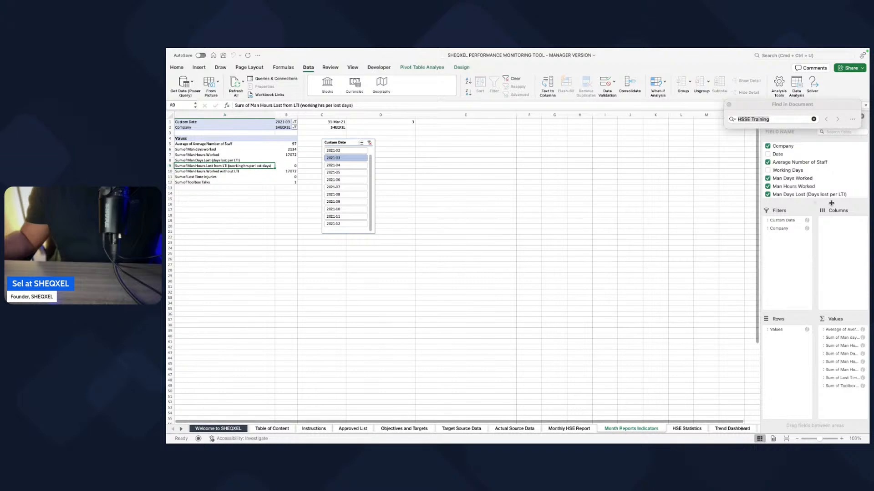
{"action": "left_click_drag", "start_coordinate": [813, 201], "coordinate": [813, 350]}
{"action": "scroll", "coordinate": [769, 196], "scroll_direction": "down", "scroll_amount": 3}
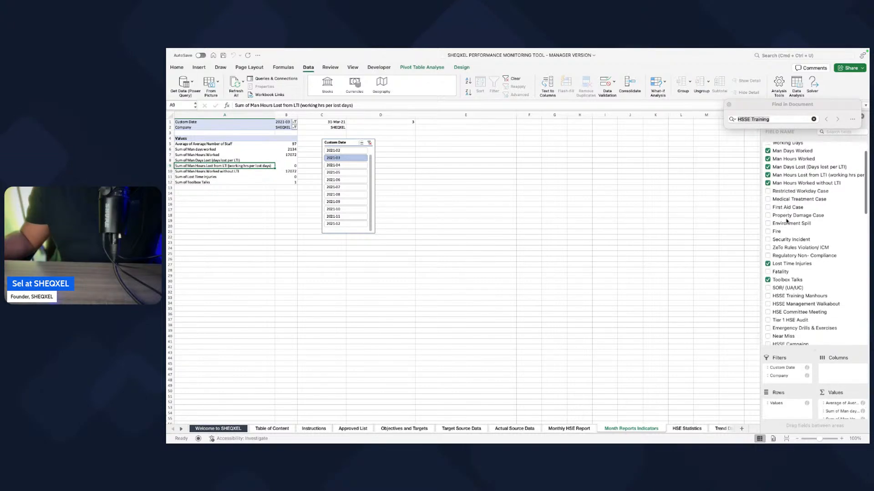
{"action": "left_click", "coordinate": [768, 189]}
{"action": "left_click", "coordinate": [768, 197]}
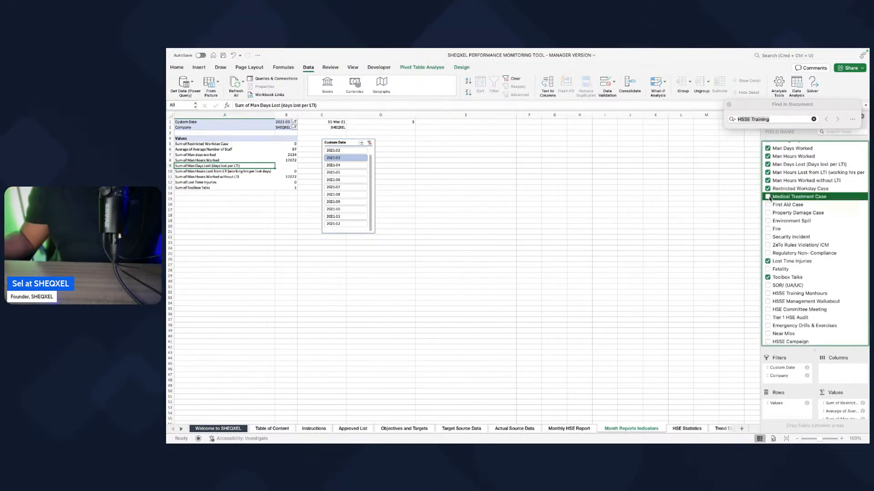
{"action": "left_click", "coordinate": [769, 205]}
{"action": "left_click", "coordinate": [769, 213]}
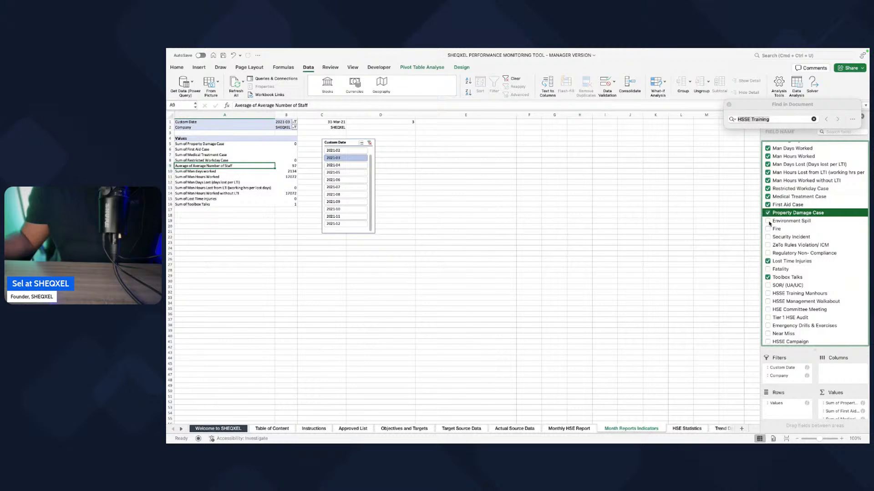
{"action": "left_click", "coordinate": [768, 221]}
{"action": "left_click", "coordinate": [768, 228]}
{"action": "left_click", "coordinate": [768, 237]}
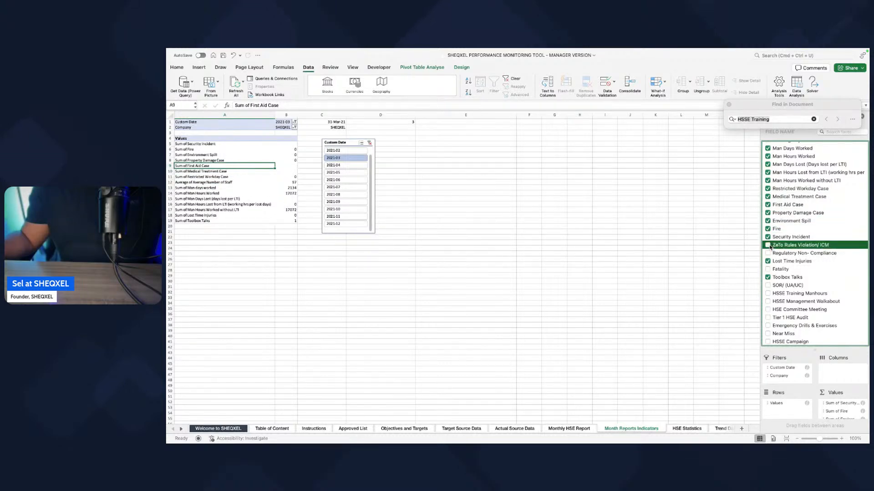
Step: Add ZeTo Rules Violation/ ICM, Regulatory Non-Compliance and Fatality to the pivot table's values
{"action": "left_click", "coordinate": [768, 245]}
{"action": "scroll", "coordinate": [768, 236], "scroll_direction": "down", "scroll_amount": 1}
{"action": "left_click", "coordinate": [768, 227]}
{"action": "scroll", "coordinate": [772, 225], "scroll_direction": "down", "scroll_amount": 1}
{"action": "left_click", "coordinate": [768, 212]}
Step: Add SOR/ (UA/UC), HSSE Training Manhours, HSSE Management Walkabout, HSE Committee Meeting, Tier 1 HSE Audit and Emergency Drills & Exercises to the pivot table
{"action": "scroll", "coordinate": [770, 219], "scroll_direction": "down", "scroll_amount": 1}
{"action": "left_click", "coordinate": [768, 215]}
{"action": "left_click", "coordinate": [768, 223]}
{"action": "left_click", "coordinate": [768, 231]}
{"action": "left_click", "coordinate": [768, 238]}
{"action": "left_click", "coordinate": [768, 247]}
{"action": "left_click", "coordinate": [768, 255]}
Step: Add Near Miss, HSSE Campaign, HSSE Walkabout and HSSE Reward & Recognition to the pivot table, leaving Cummulative Manhours out
{"action": "scroll", "coordinate": [769, 250], "scroll_direction": "down", "scroll_amount": 1}
{"action": "left_click", "coordinate": [768, 239]}
{"action": "left_click", "coordinate": [768, 247]}
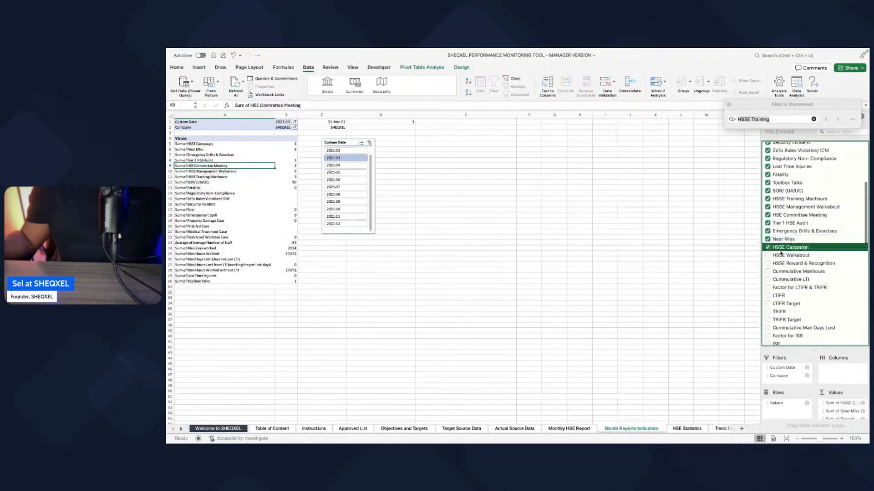
{"action": "scroll", "coordinate": [769, 250], "scroll_direction": "down", "scroll_amount": 1}
{"action": "left_click", "coordinate": [768, 232]}
{"action": "left_click", "coordinate": [769, 241]}
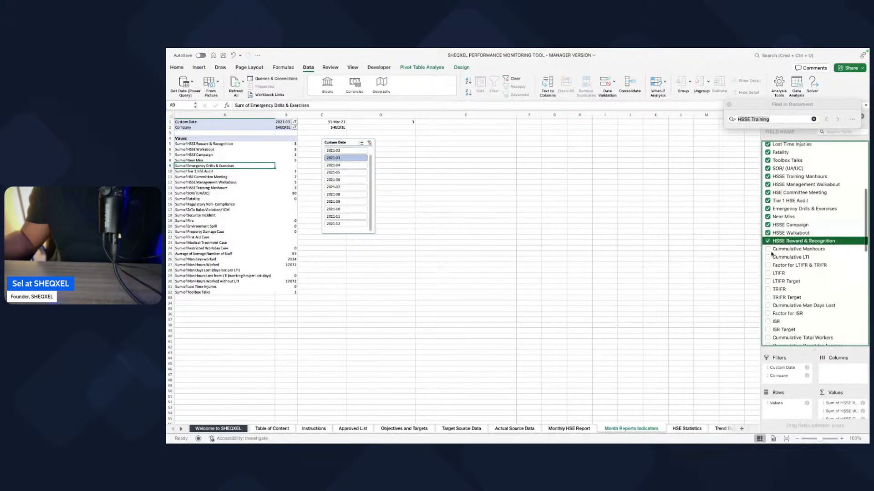
{"action": "left_click", "coordinate": [768, 249]}
{"action": "left_click", "coordinate": [768, 249]}
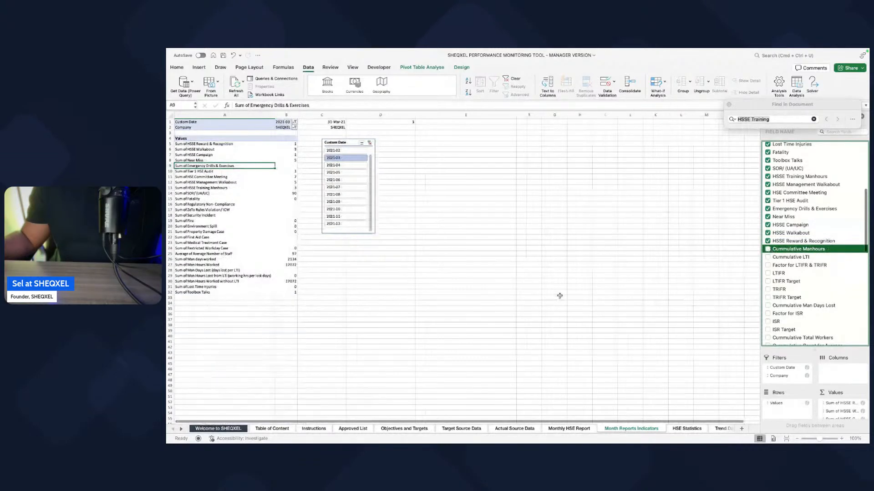
{"action": "scroll", "coordinate": [856, 303], "scroll_direction": "up", "scroll_amount": 1}
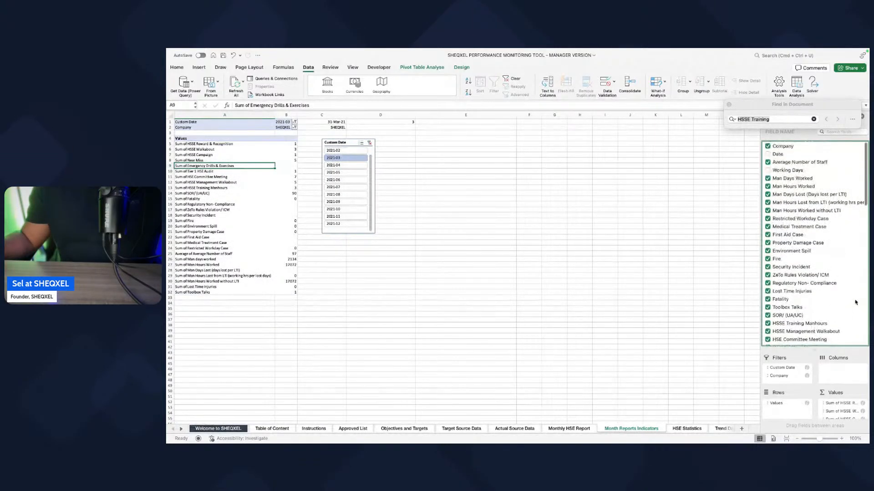
{"action": "left_click", "coordinate": [553, 292]}
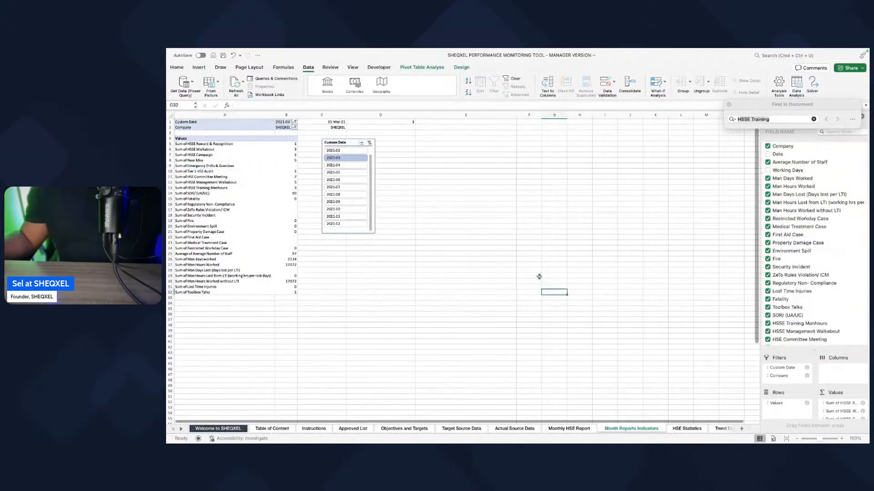
Step: Link the Fatality value (B7) on the Monthly HSE Report to Sum of Fatality in the Month Reports Indicators pivot table
{"action": "left_click", "coordinate": [568, 429]}
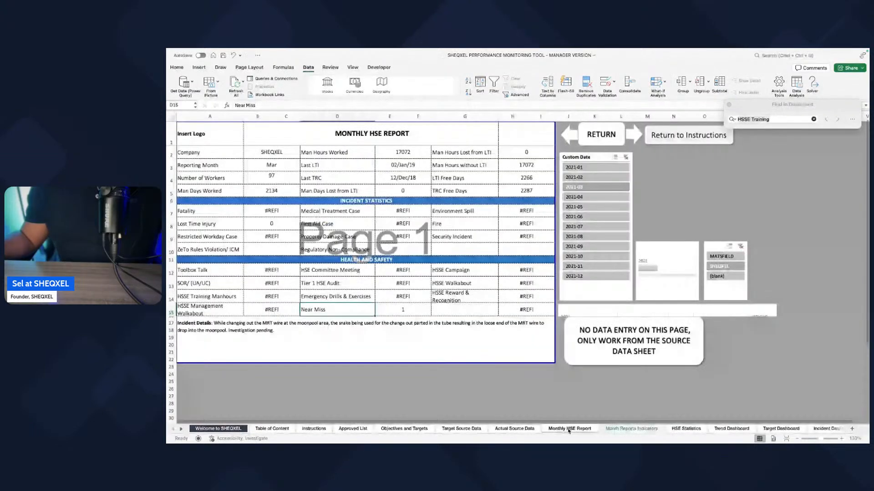
{"action": "left_click", "coordinate": [270, 211]}
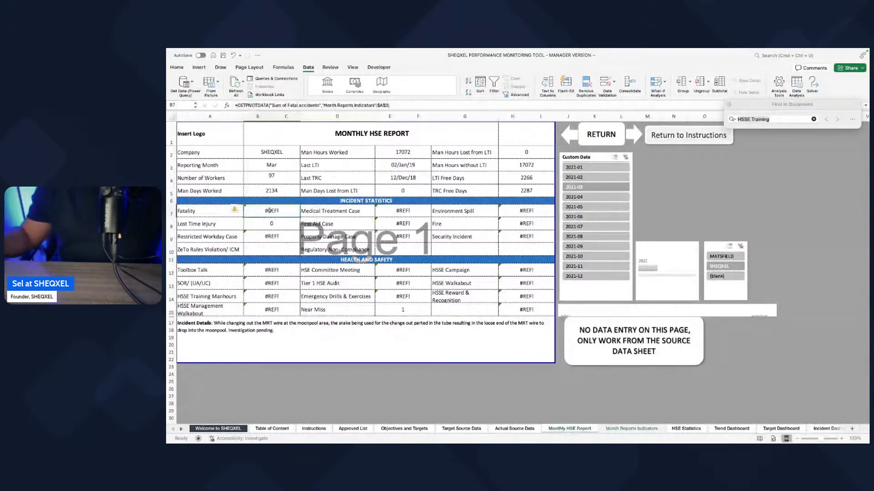
{"action": "type", "text": "="}
{"action": "left_click", "coordinate": [632, 429]}
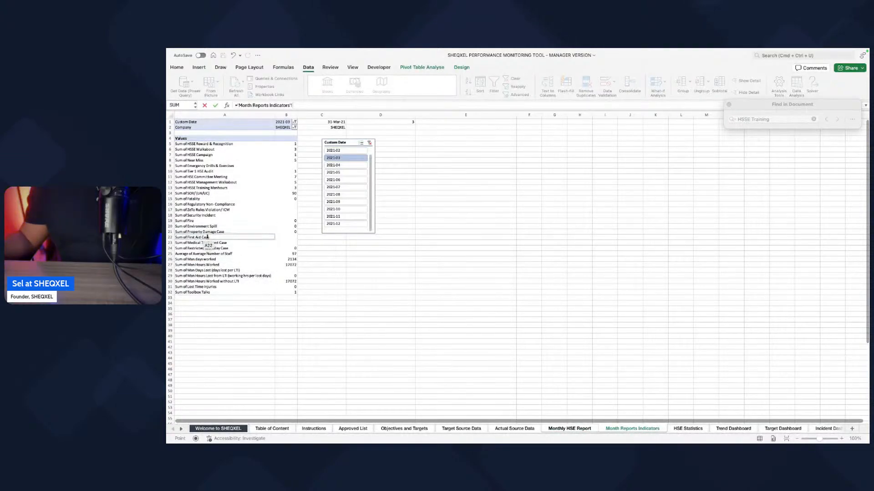
{"action": "left_click", "coordinate": [293, 198]}
{"action": "key", "text": "Return"}
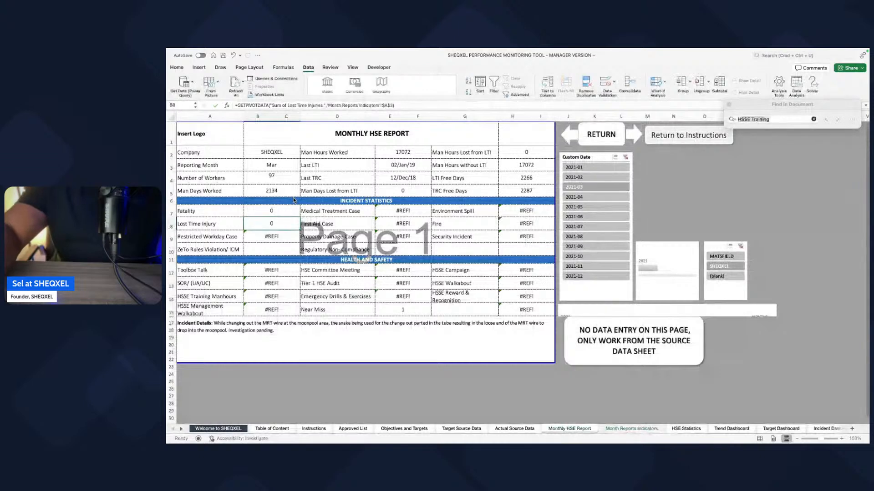
Step: Link the report's Lost Time Injury and Restricted Workday Case values to their matching sums in the Month Reports Indicators pivot table
{"action": "type", "text": "="}
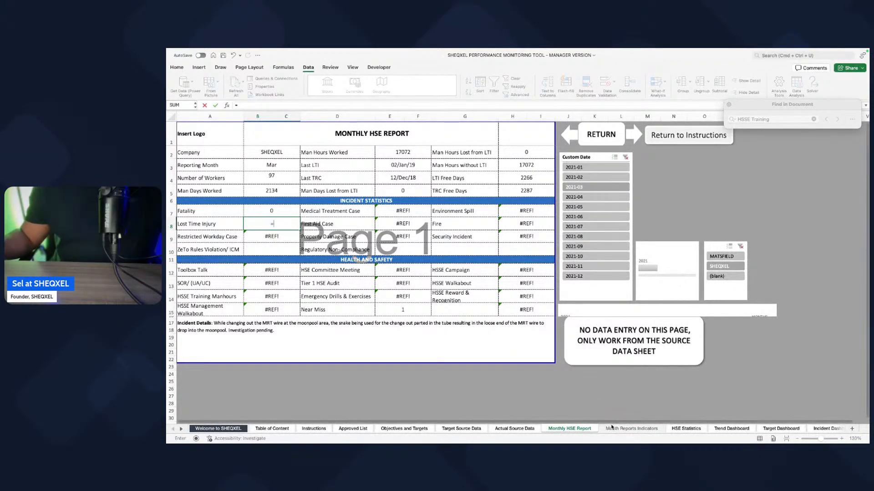
{"action": "left_click", "coordinate": [614, 429]}
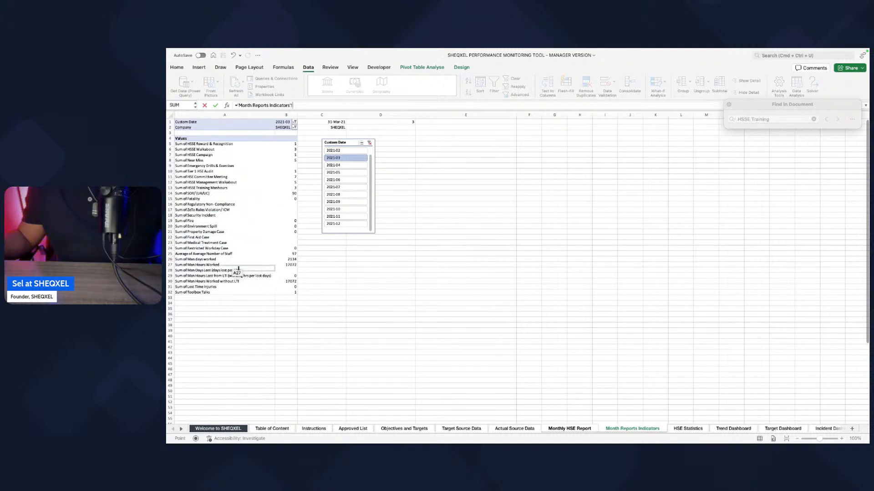
{"action": "left_click", "coordinate": [279, 287]}
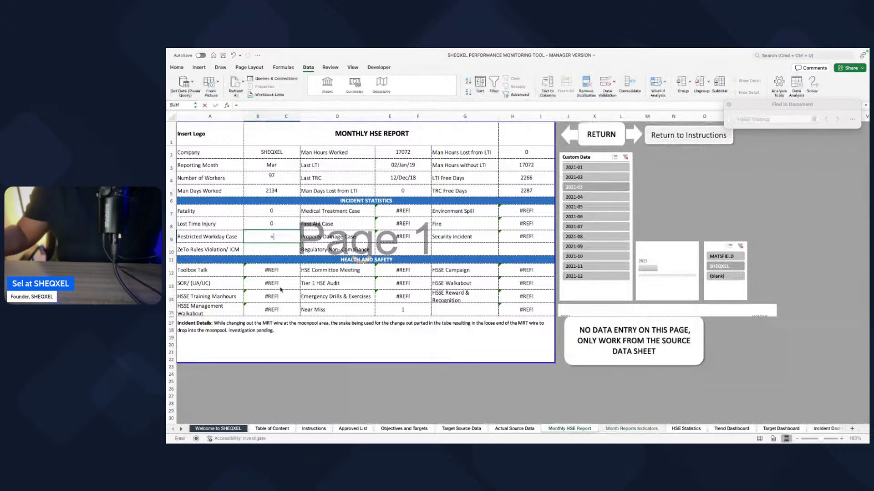
{"action": "left_click", "coordinate": [631, 428]}
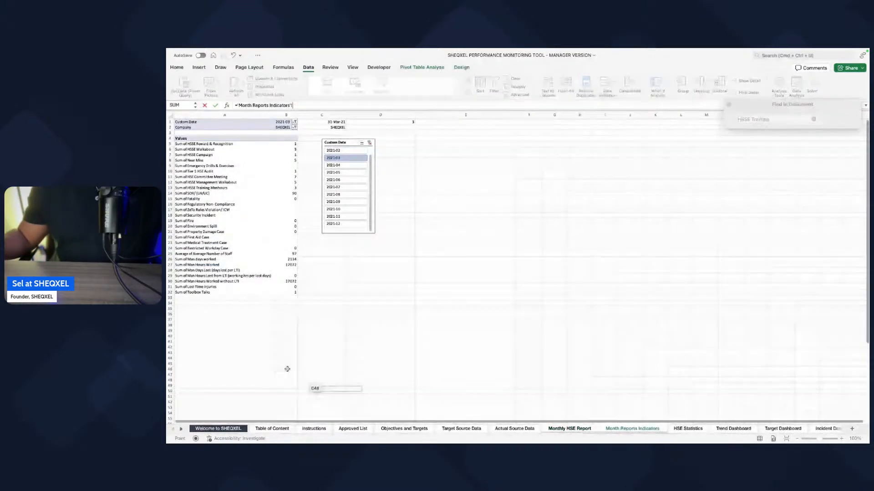
{"action": "left_click", "coordinate": [283, 248]}
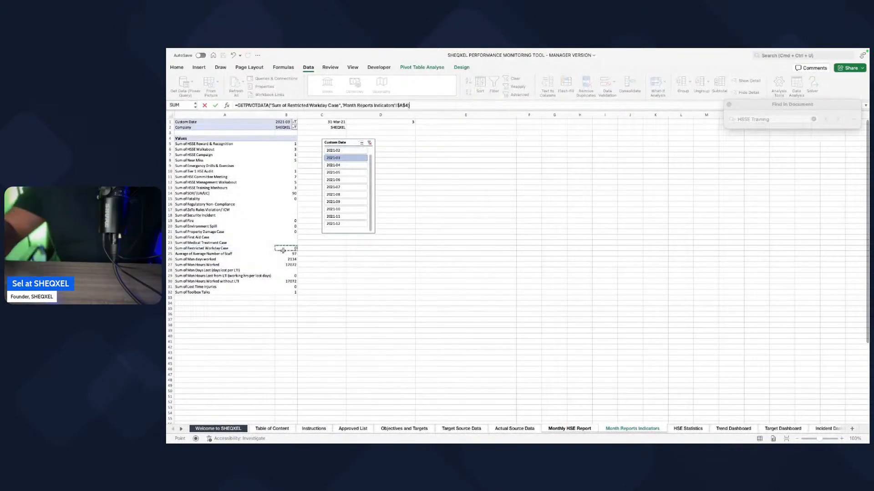
{"action": "key", "text": "Return"}
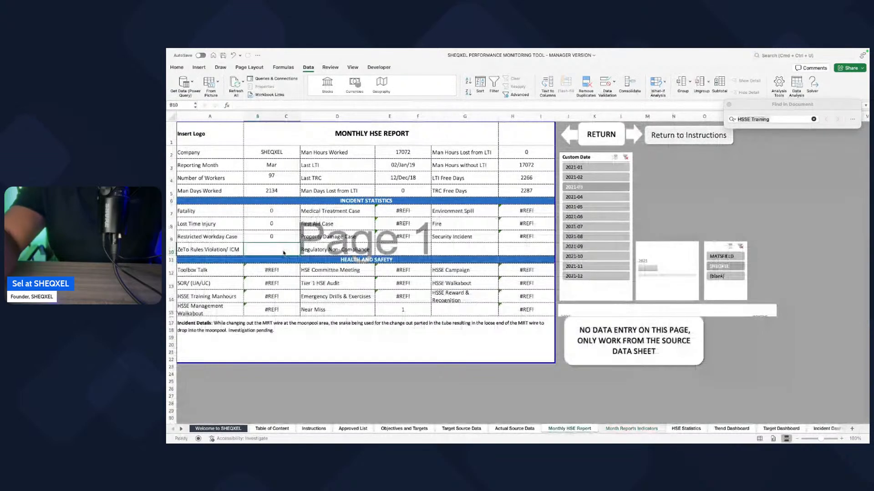
Step: Link the ZeTo Rules Violation/ ICM value (B10) to its sum in the Month Reports Indicators pivot table
{"action": "type", "text": "="}
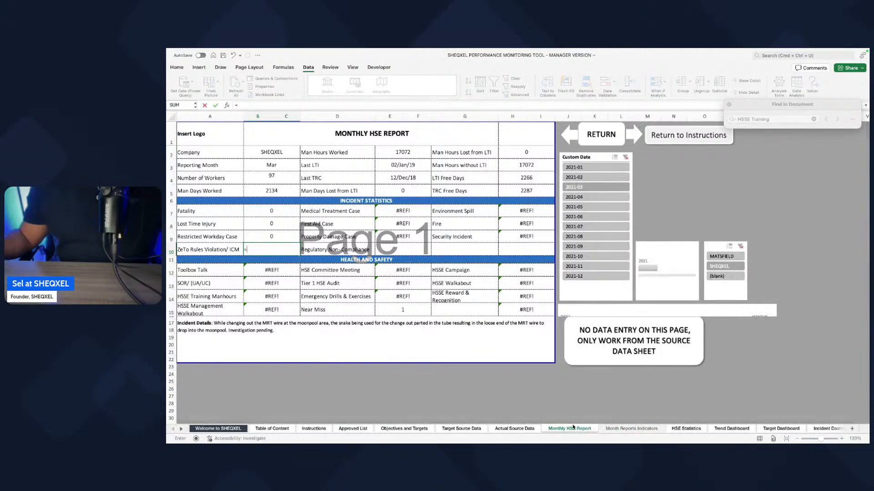
{"action": "left_click", "coordinate": [623, 429]}
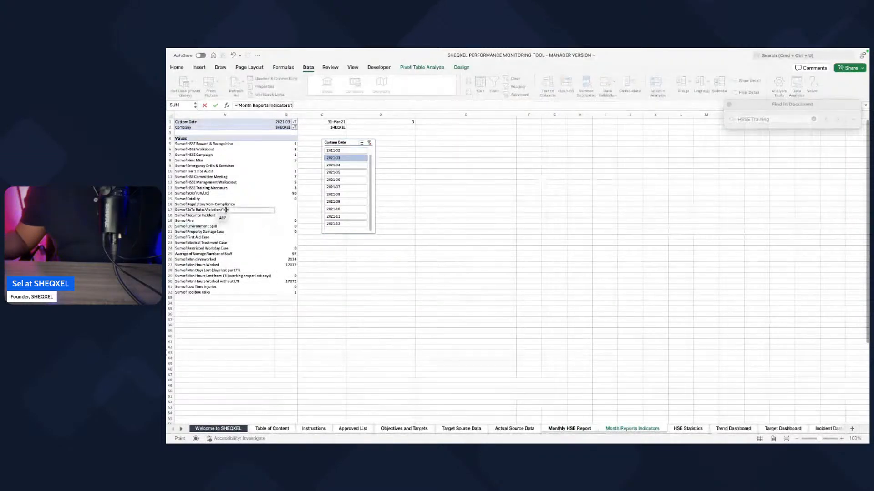
{"action": "left_click", "coordinate": [280, 210]}
{"action": "key", "text": "Return"}
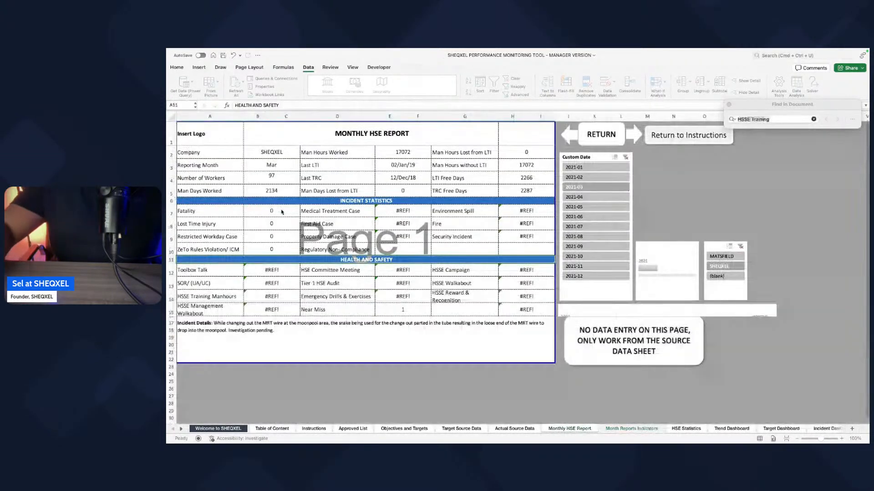
Step: Replace the Medical Treatment Case formula (E7) with a reference to Sum of Medical Treatment Case in the pivot table
{"action": "left_click", "coordinate": [397, 211]}
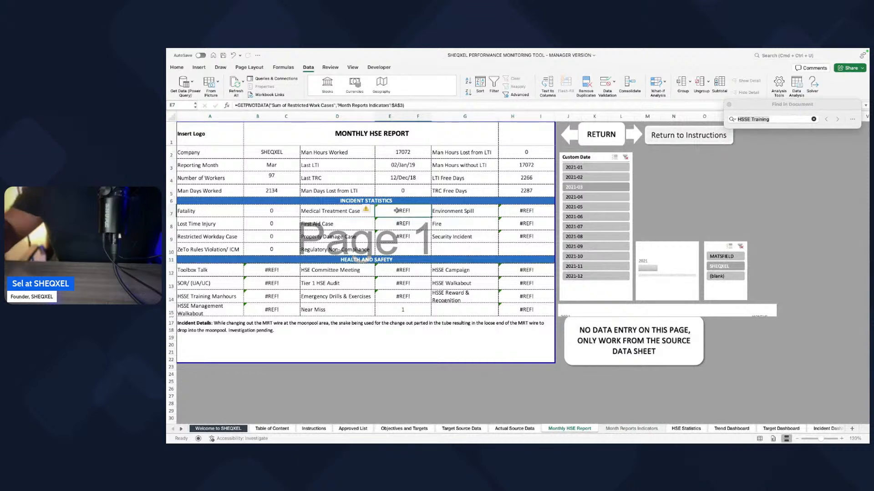
{"action": "type", "text": "="}
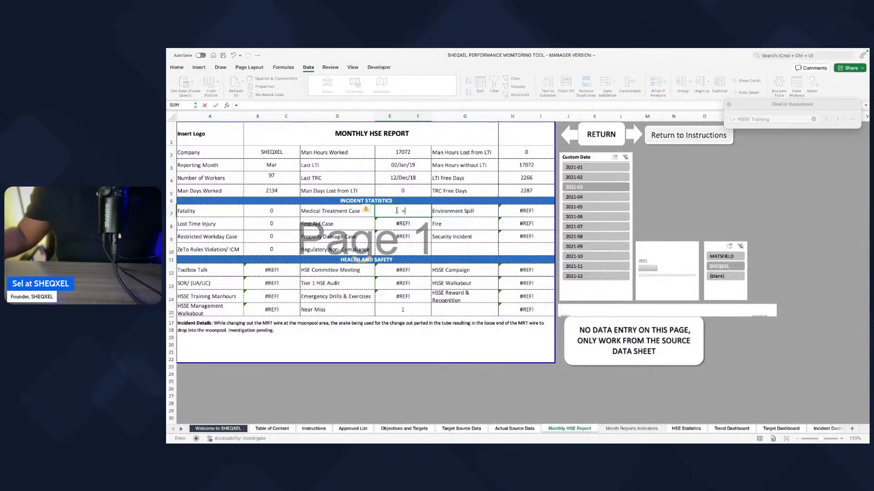
{"action": "left_click", "coordinate": [616, 431]}
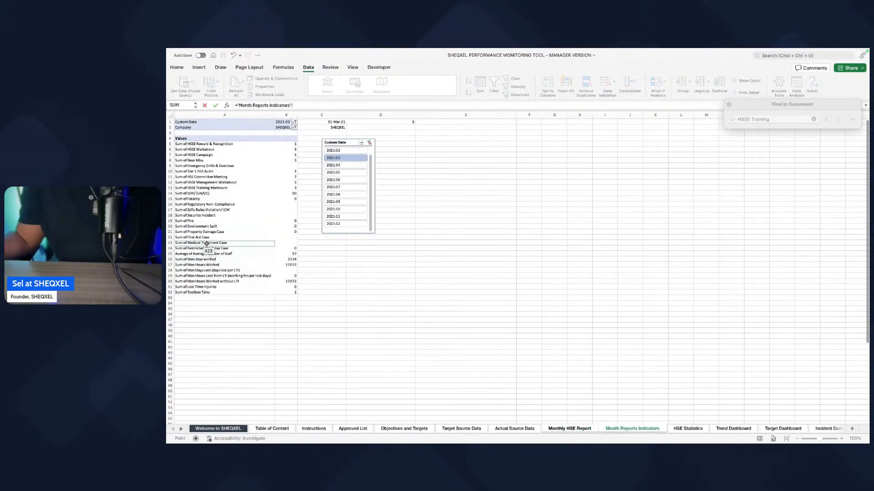
{"action": "left_click", "coordinate": [282, 243]}
{"action": "key", "text": "Return"}
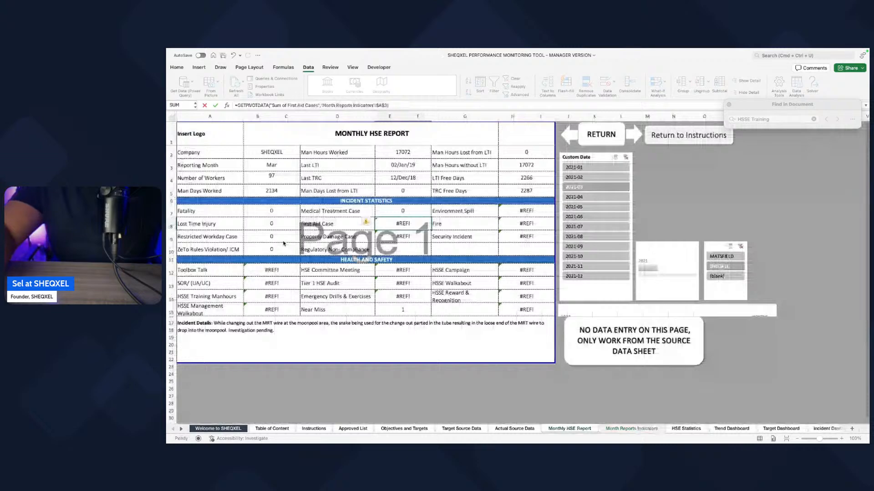
Step: Replace the First Aid Case formula (E8) with a reference to Sum of First Aid Case in the pivot table
{"action": "type", "text": "="}
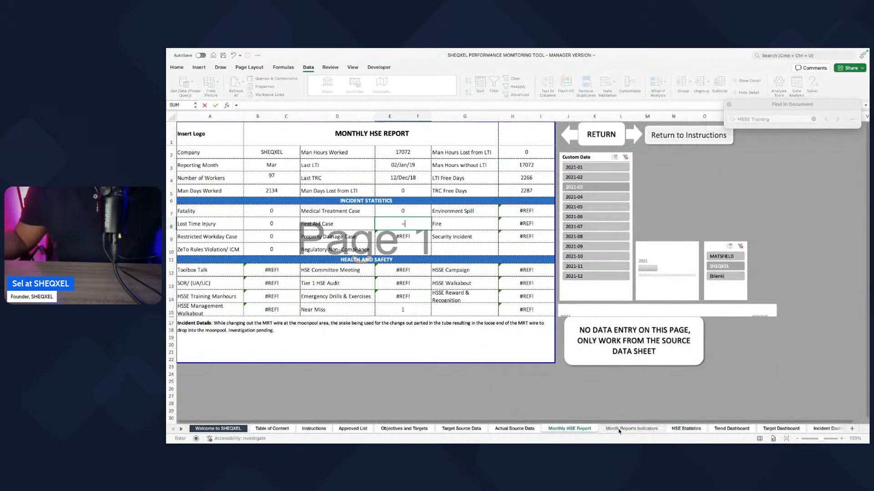
{"action": "left_click", "coordinate": [612, 432]}
{"action": "left_click", "coordinate": [284, 238]}
{"action": "key", "text": "Escape"}
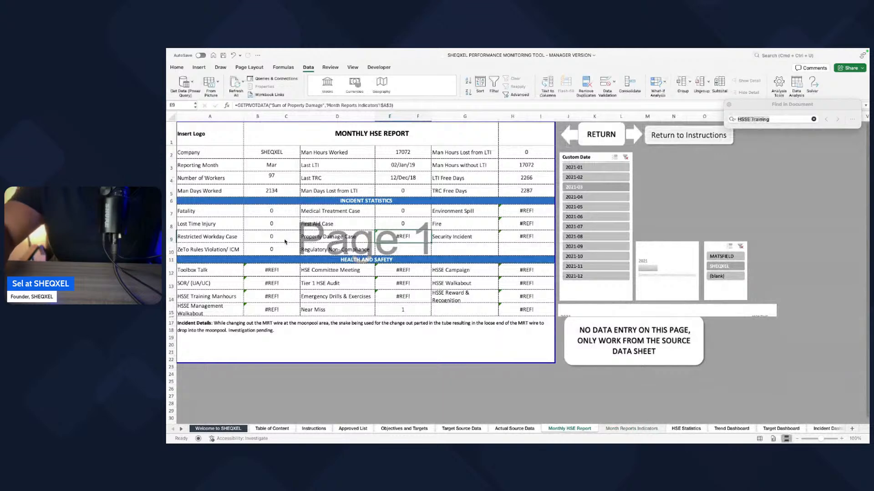
Step: Link the report's Property Damage Case (E9) and Regulatory Non-Compliance (E10) values to their matching sums in the Month Reports Indicators pivot table
{"action": "type", "text": "="}
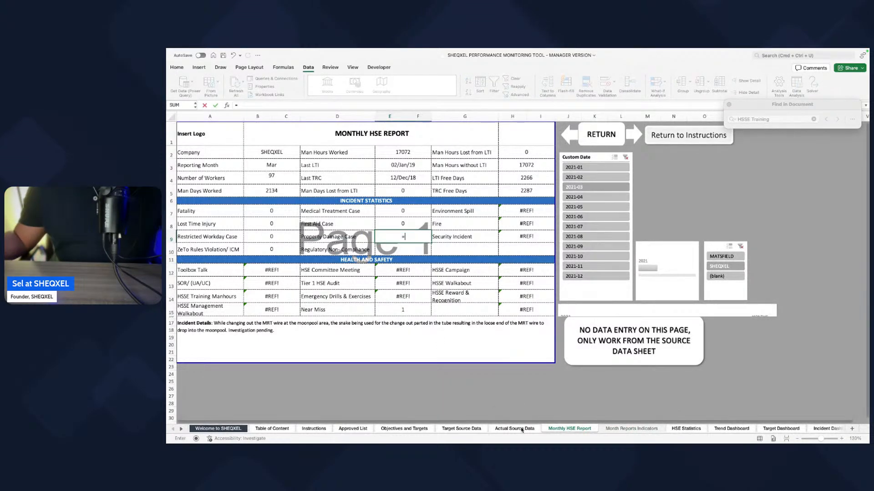
{"action": "left_click", "coordinate": [631, 428]}
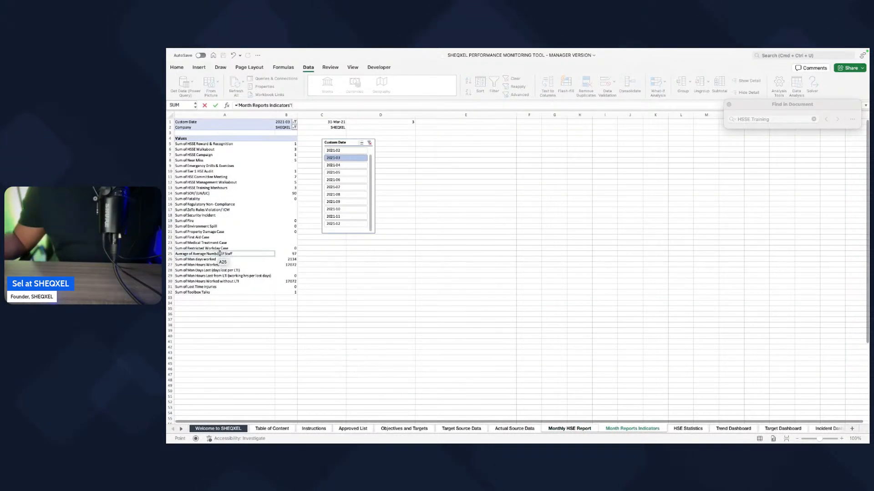
{"action": "left_click", "coordinate": [279, 232]}
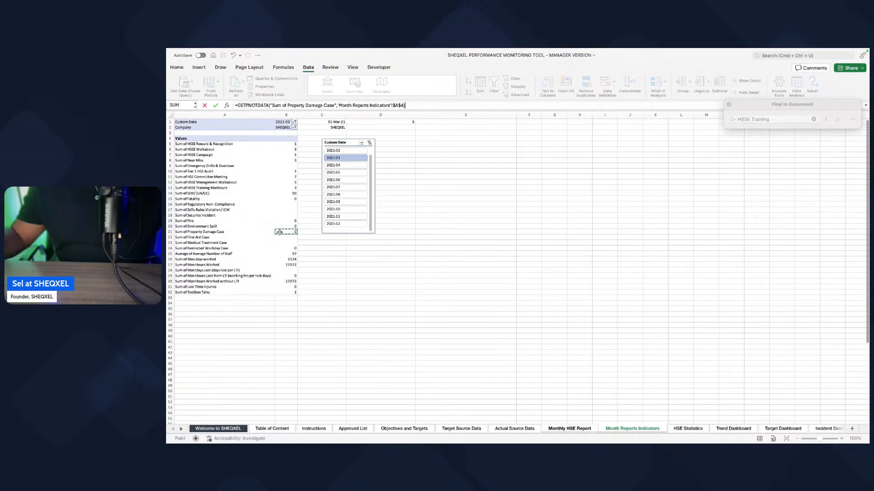
{"action": "key", "text": "Return"}
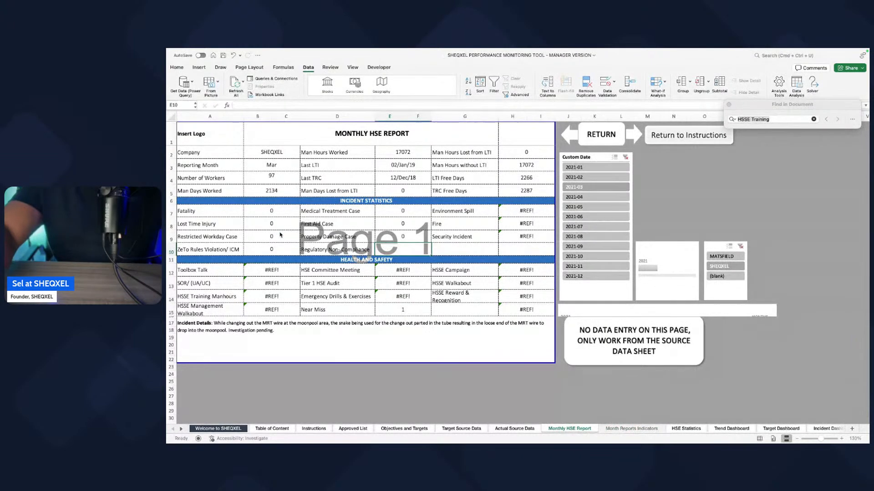
{"action": "type", "text": "="}
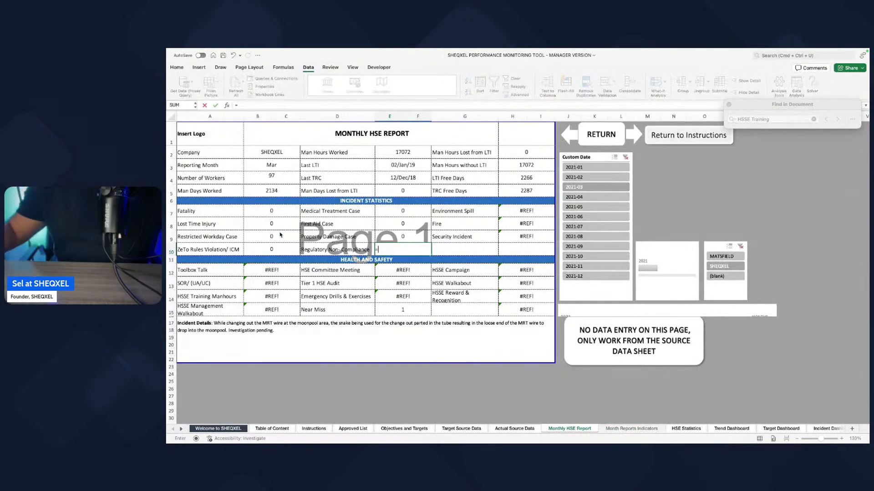
{"action": "left_click", "coordinate": [611, 429]}
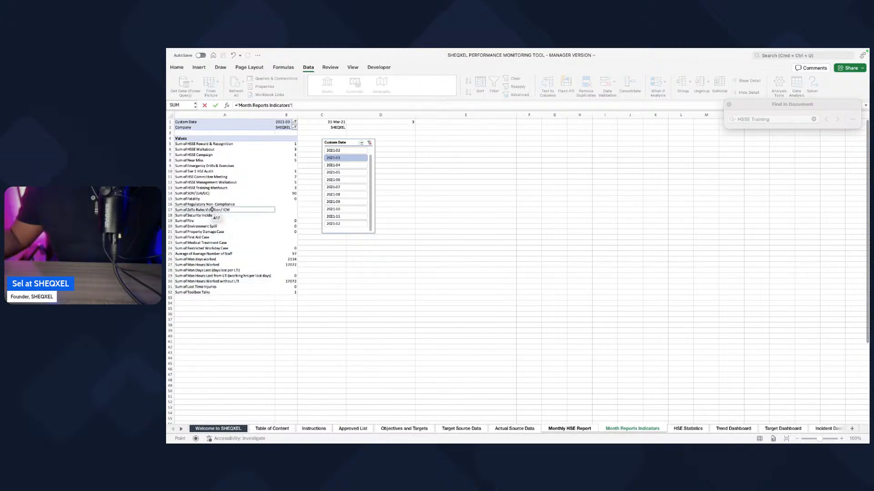
{"action": "left_click", "coordinate": [283, 202]}
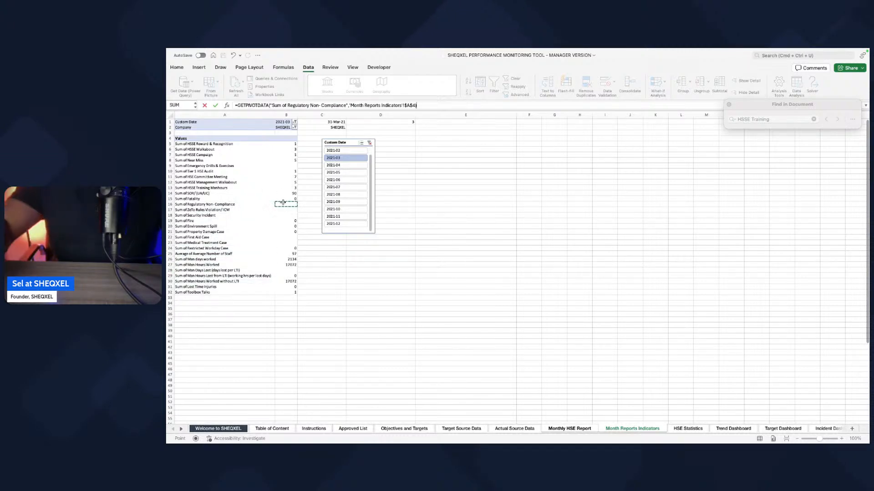
{"action": "key", "text": "Return"}
Step: Replace the Environment Spill formula (H7) with a reference to Sum of Environment Spill in the Month Reports Indicators pivot table
{"action": "left_click", "coordinate": [532, 212]}
{"action": "type", "text": "="}
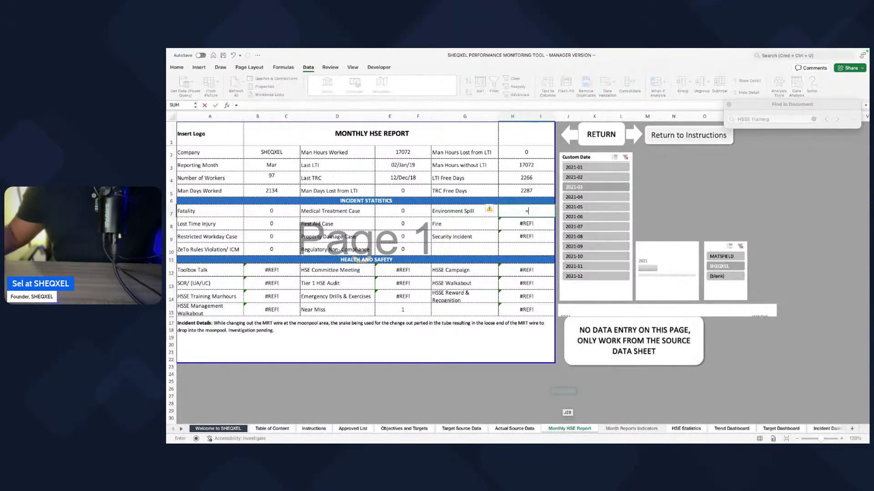
{"action": "left_click", "coordinate": [628, 428]}
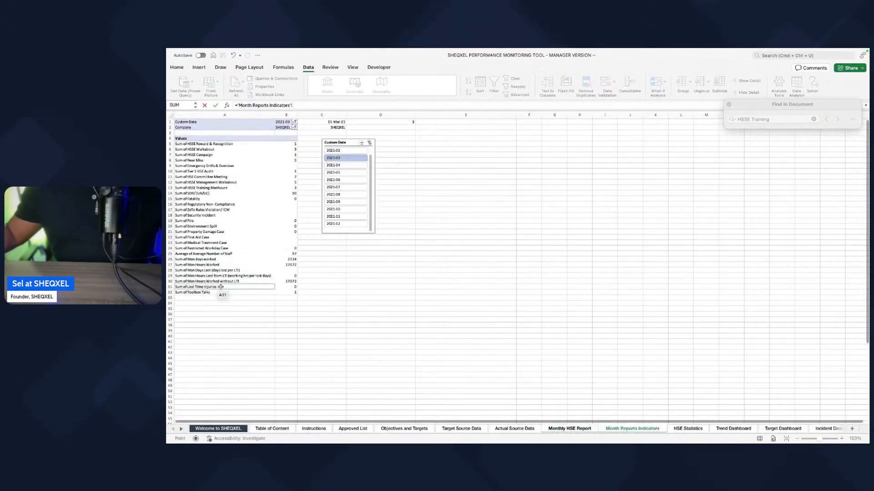
{"action": "left_click", "coordinate": [287, 226]}
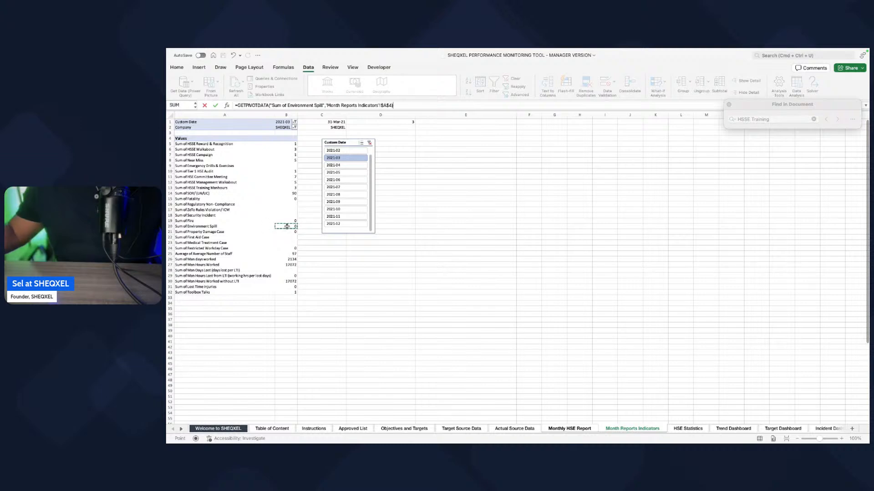
{"action": "key", "text": "Return"}
Step: Link the report's Fire (H8) and Security Incident (H9) values to their matching sums in the Month Reports Indicators pivot table
{"action": "type", "text": "='Month Reports Indicators'!"}
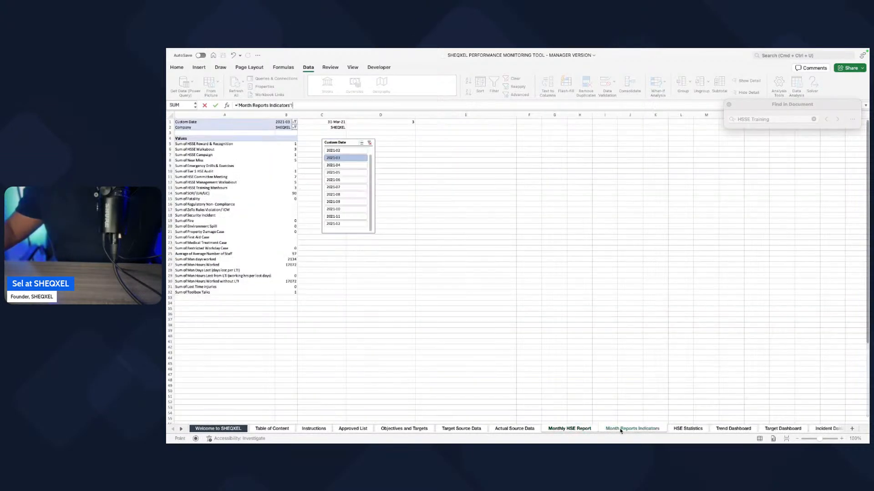
{"action": "left_click", "coordinate": [628, 429]}
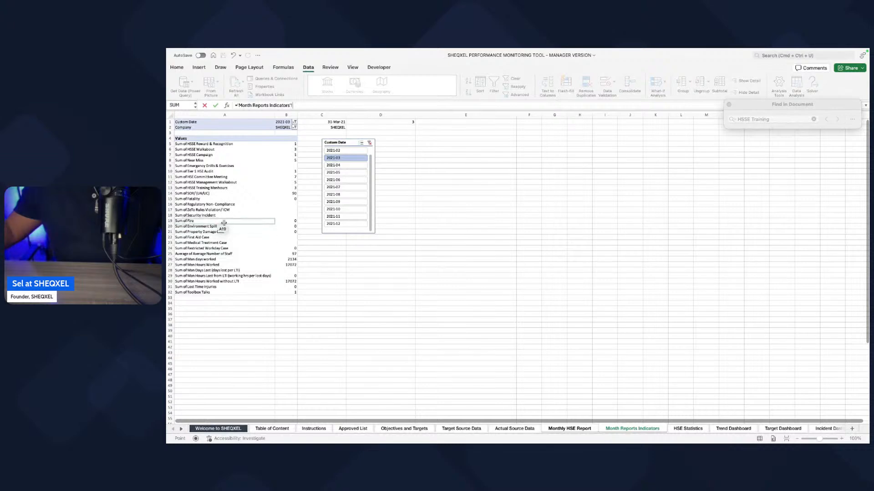
{"action": "left_click", "coordinate": [289, 221]}
{"action": "key", "text": "Return"}
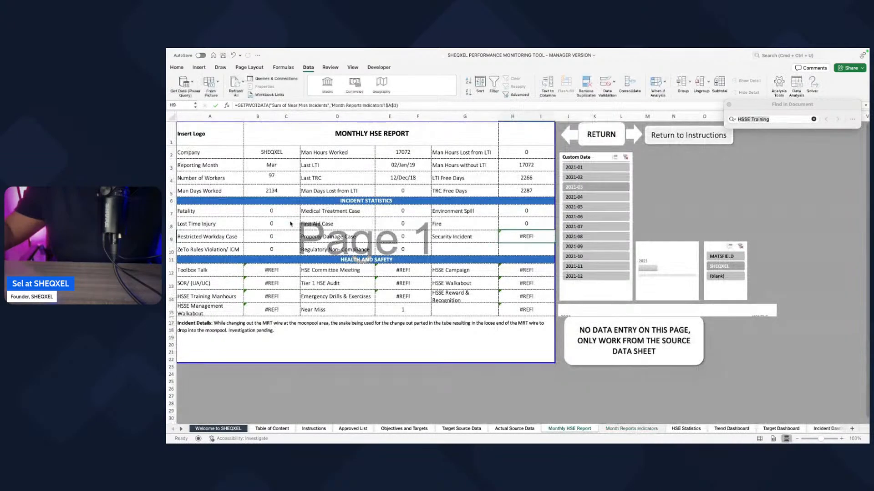
{"action": "type", "text": "="}
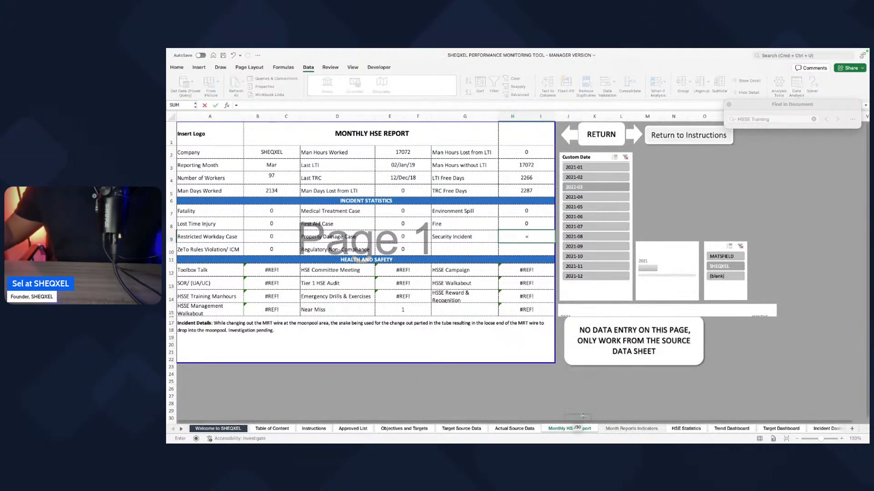
{"action": "left_click", "coordinate": [648, 433]}
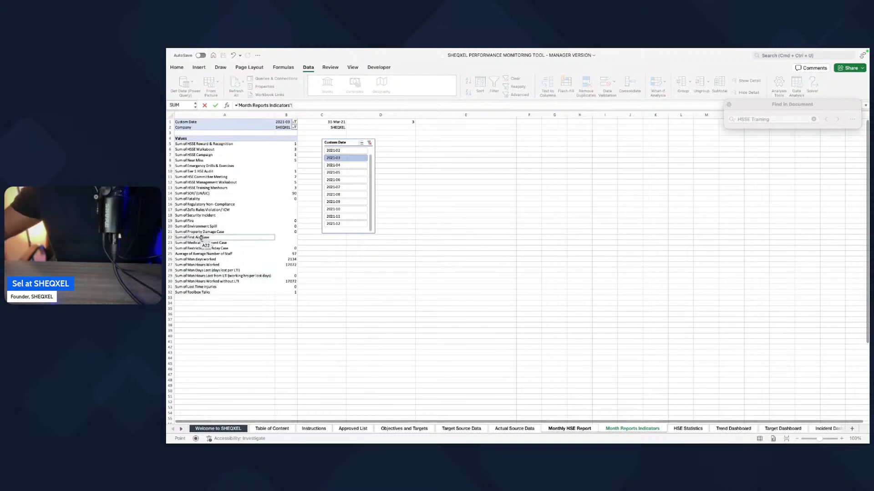
{"action": "left_click", "coordinate": [289, 216]}
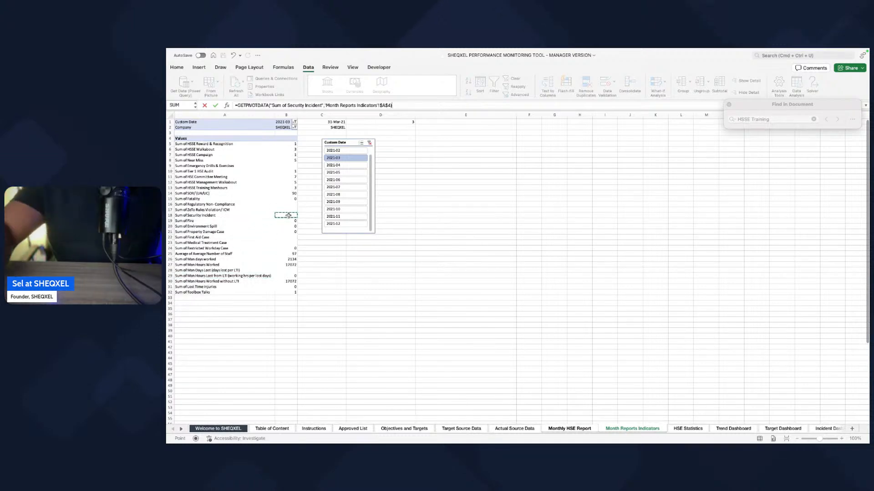
{"action": "key", "text": "Return"}
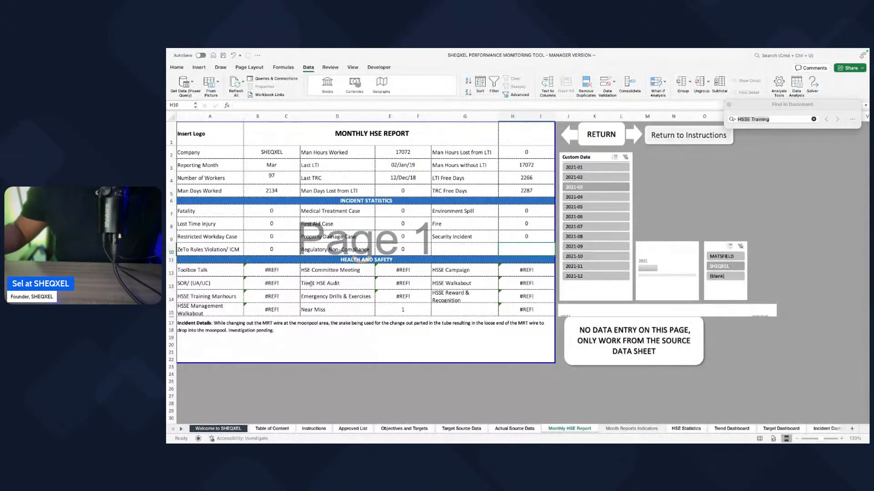
Step: Replace the Toolbox Talk formula (B12) with a reference to Sum of Toolbox Talks in the Month Reports Indicators pivot table
{"action": "left_click", "coordinate": [288, 273]}
{"action": "type", "text": "="}
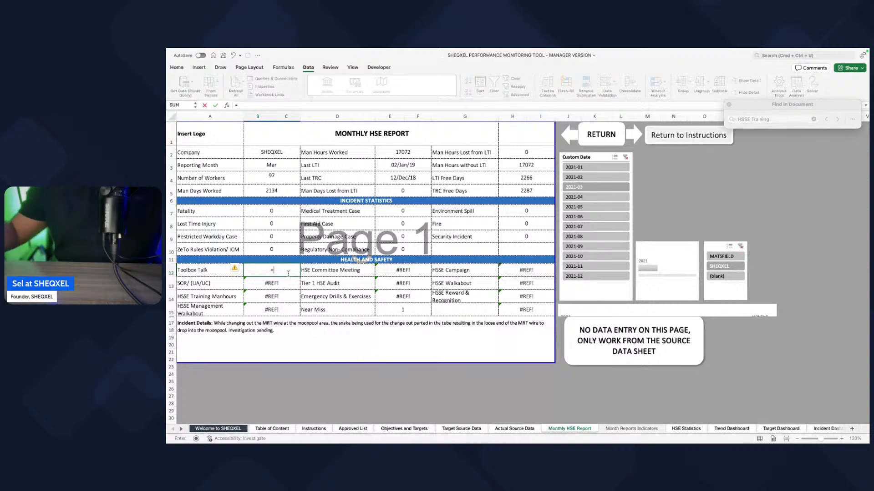
{"action": "left_click", "coordinate": [630, 429]}
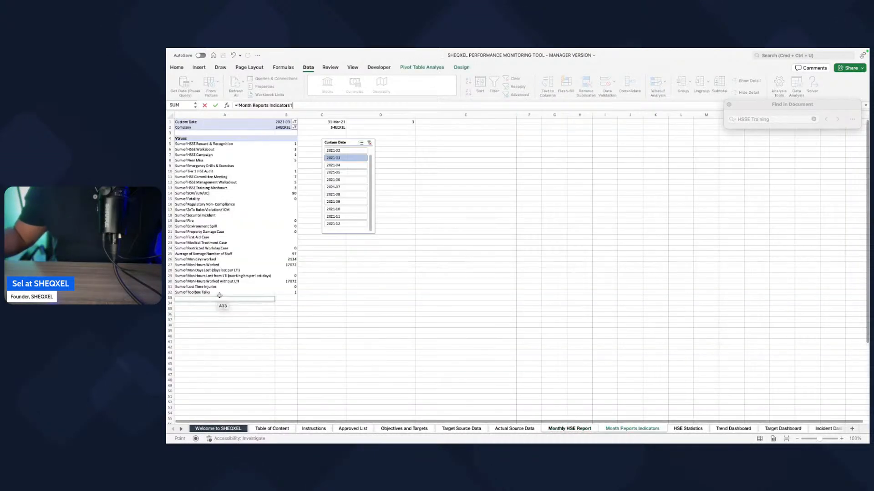
{"action": "left_click", "coordinate": [286, 292]}
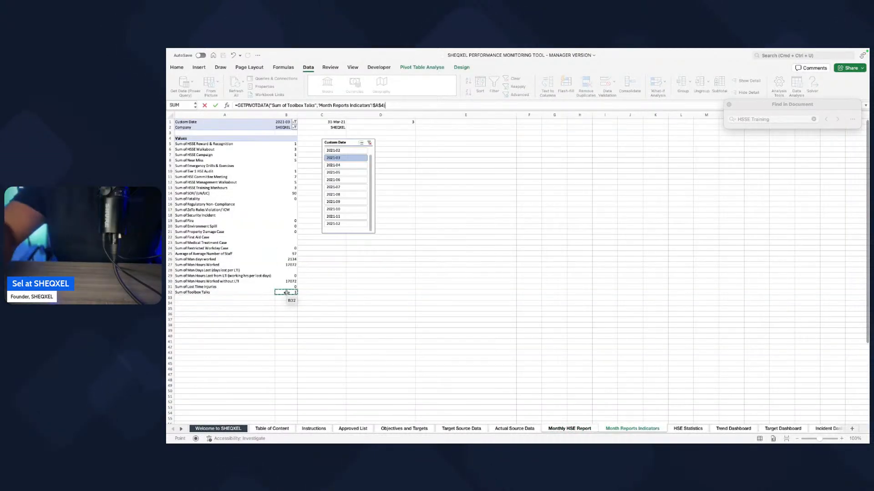
{"action": "key", "text": "Return"}
Step: Link the report's SOR/ (UA/UC) (B13) and HSSE Training Manhours (B14) values to their matching sums in the Month Reports Indicators pivot table
{"action": "type", "text": "="}
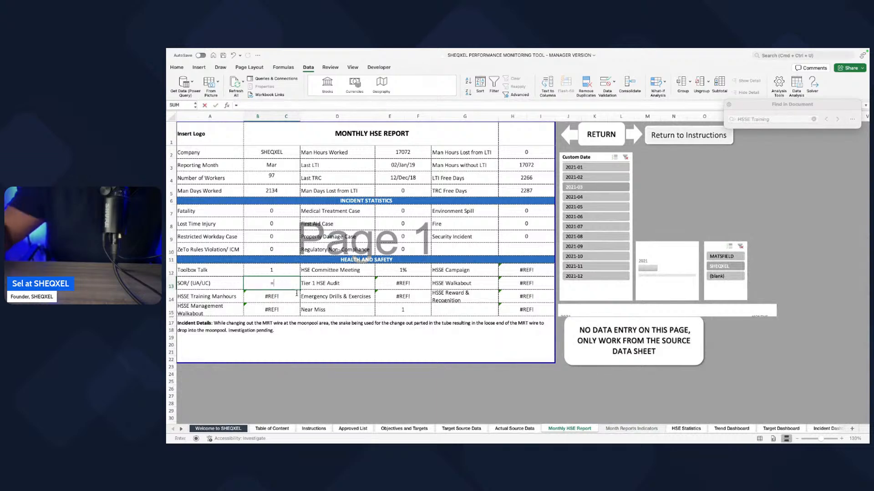
{"action": "left_click", "coordinate": [608, 430]}
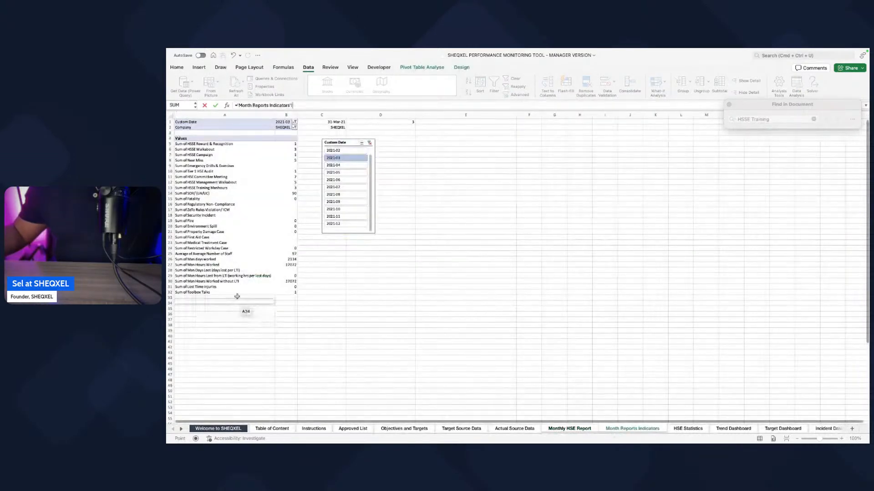
{"action": "left_click", "coordinate": [279, 195]}
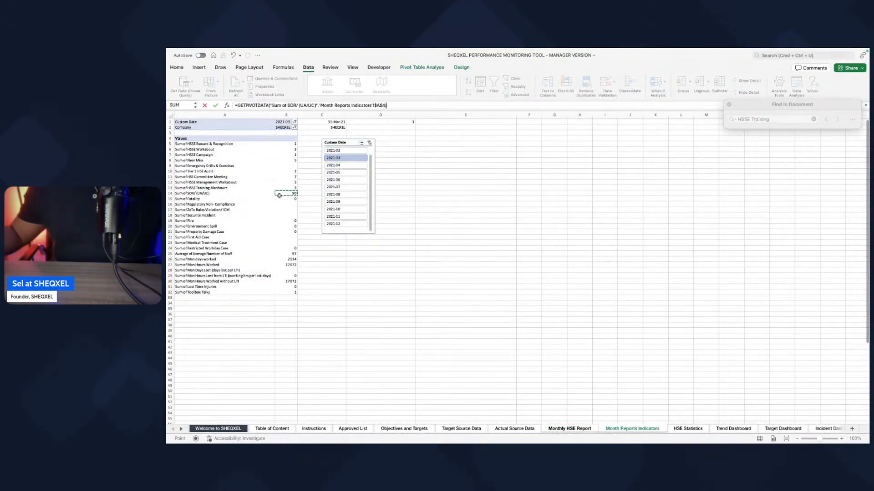
{"action": "key", "text": "Return"}
{"action": "type", "text": "="}
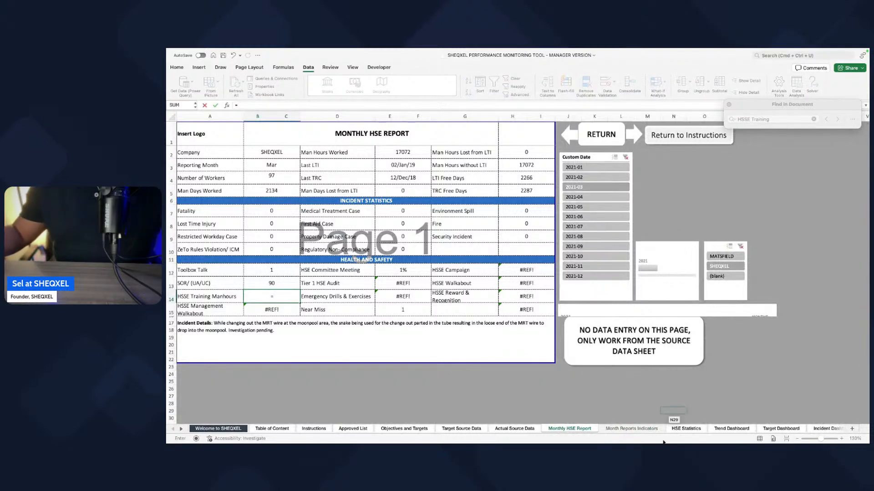
{"action": "left_click", "coordinate": [631, 429]}
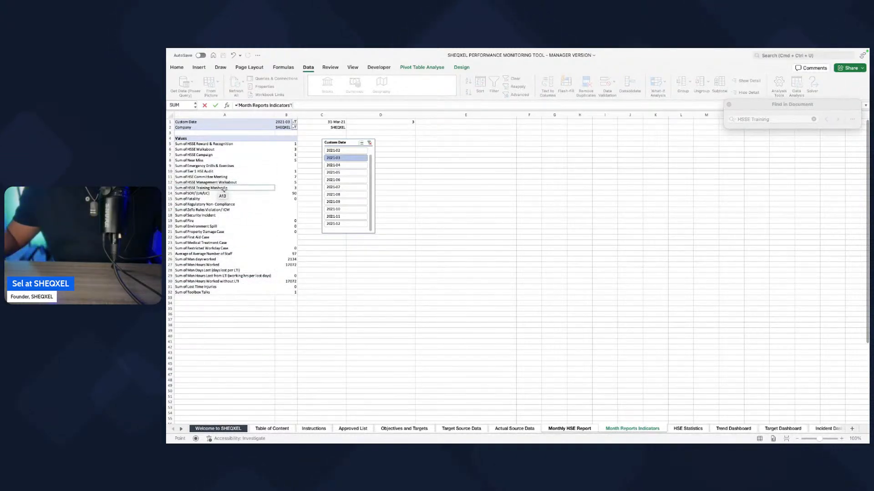
{"action": "left_click", "coordinate": [292, 187]}
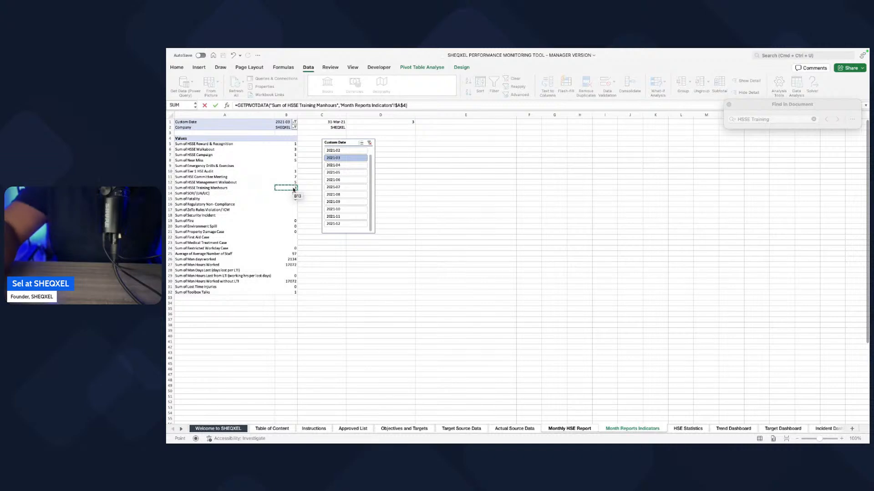
{"action": "key", "text": "Return"}
Step: Replace the HSSE Management Walkabout formula (B15) with a reference to Sum of HSSE Management Walkabout in the pivot table
{"action": "type", "text": "="}
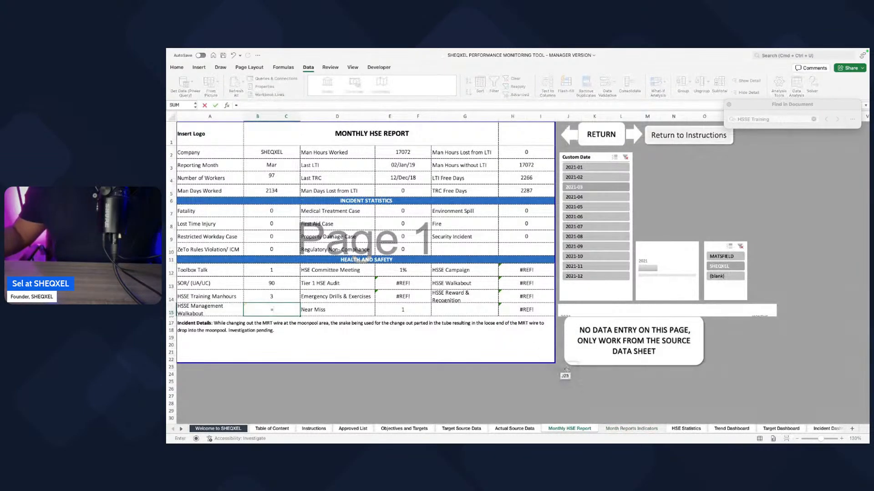
{"action": "left_click", "coordinate": [631, 429]}
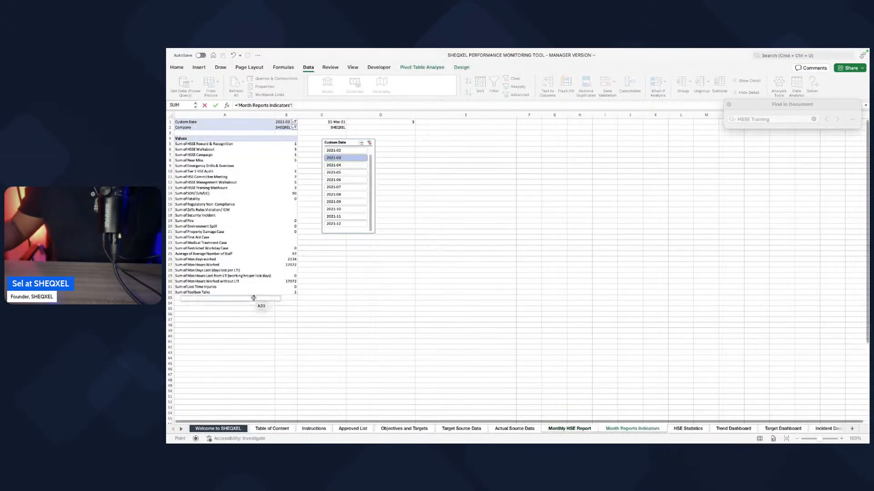
{"action": "mouse_move", "coordinate": [230, 231]}
{"action": "left_mouse_down"}
{"action": "mouse_move", "coordinate": [226, 222]}
{"action": "mouse_move", "coordinate": [229, 231]}
{"action": "left_mouse_up"}
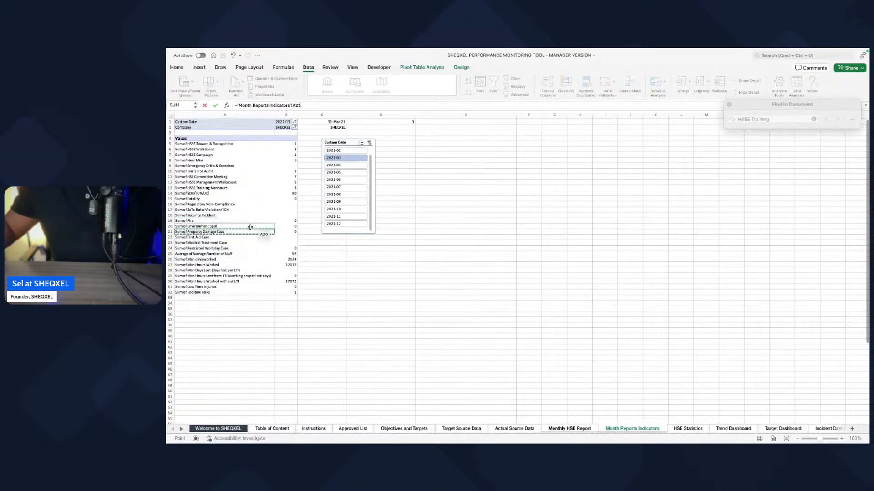
{"action": "left_click", "coordinate": [289, 183]}
{"action": "key", "text": "Return"}
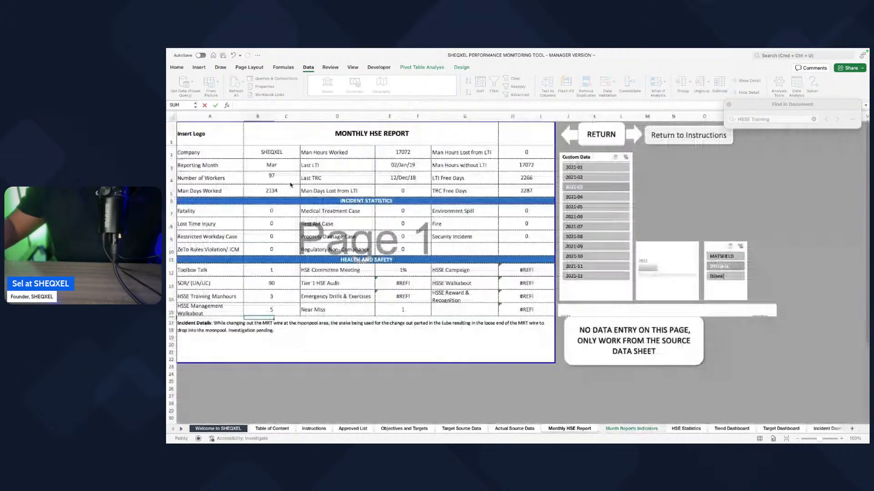
Step: Replace the HSE Committee Meeting formula (E12) with a reference to Sum of HSE Committee Meeting in the pivot table
{"action": "left_click", "coordinate": [404, 282]}
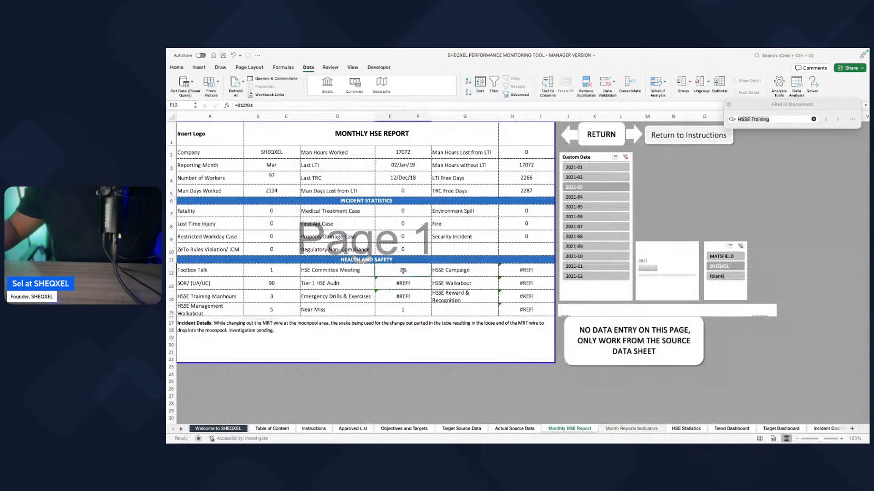
{"action": "left_click", "coordinate": [403, 270]}
{"action": "type", "text": "="}
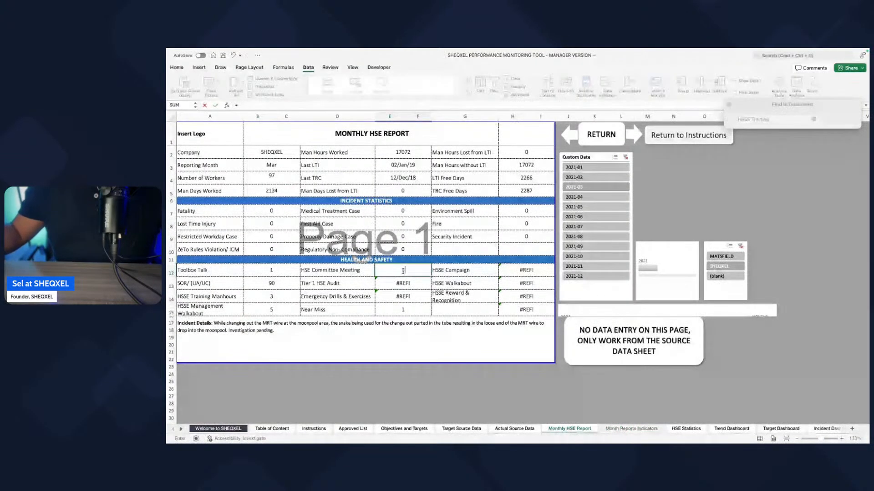
{"action": "left_click", "coordinate": [631, 428]}
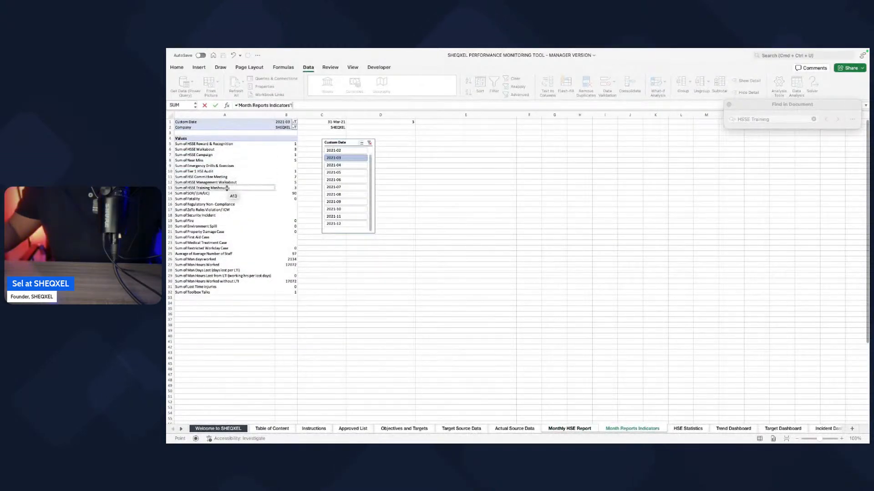
{"action": "left_click", "coordinate": [286, 177]}
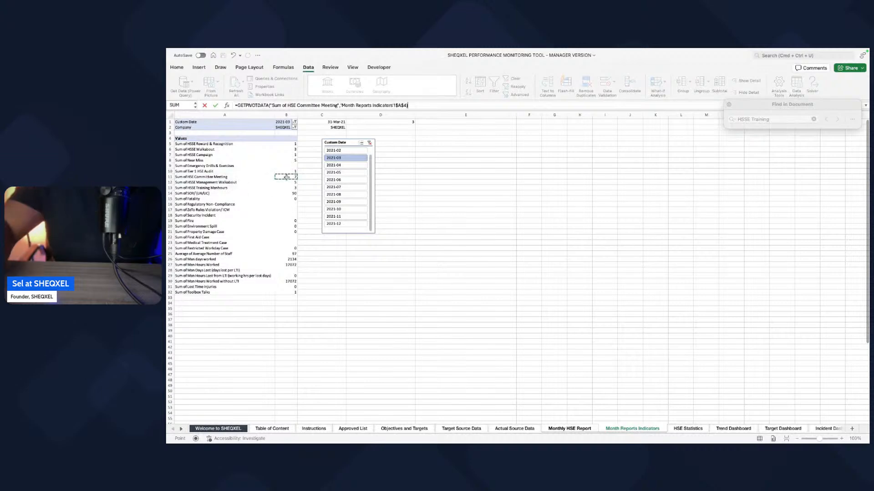
{"action": "key", "text": "Return"}
Step: Replace the Tier 1 HSE Audit formula (E13) with a reference to Sum of Tier 1 HSE Audit in the Month Reports Indicators pivot table
{"action": "type", "text": "="}
{"action": "left_click", "coordinate": [631, 429]}
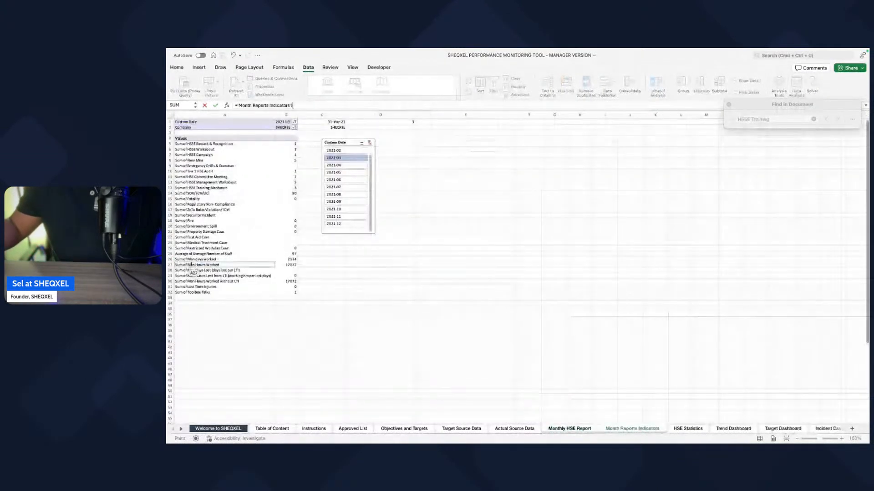
{"action": "left_click", "coordinate": [283, 170]}
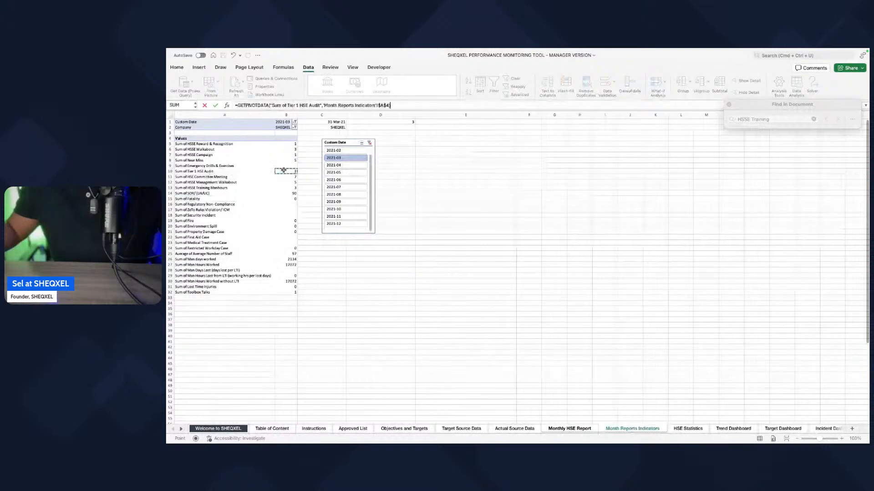
{"action": "type", "text": ")"}
{"action": "key", "text": "Return"}
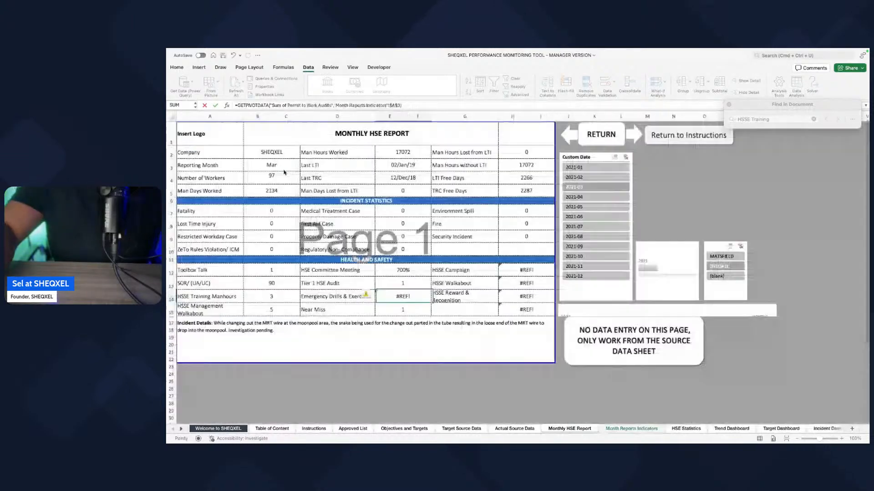
Step: Link the Emergency Drills & Exercises cell (E14) to Sum of Emergency Drills & Exercises in the Month Reports Indicators pivot table
{"action": "type", "text": "="}
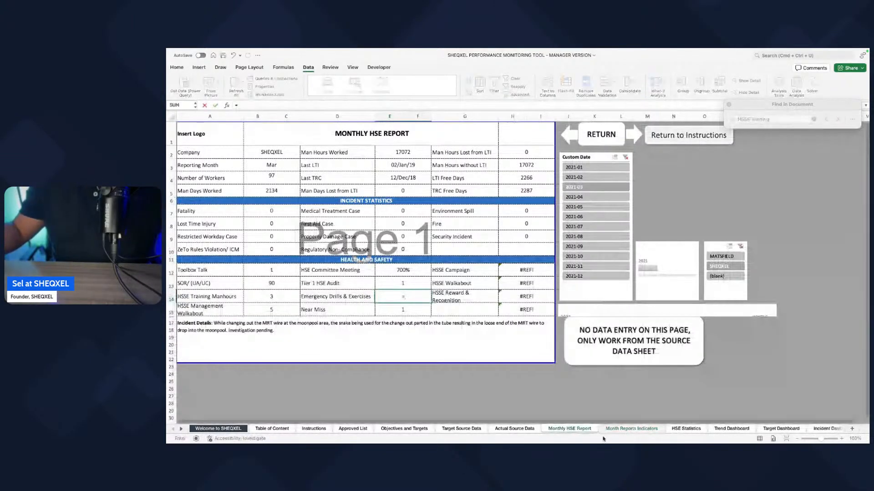
{"action": "key", "text": "ctrl+Page_Down"}
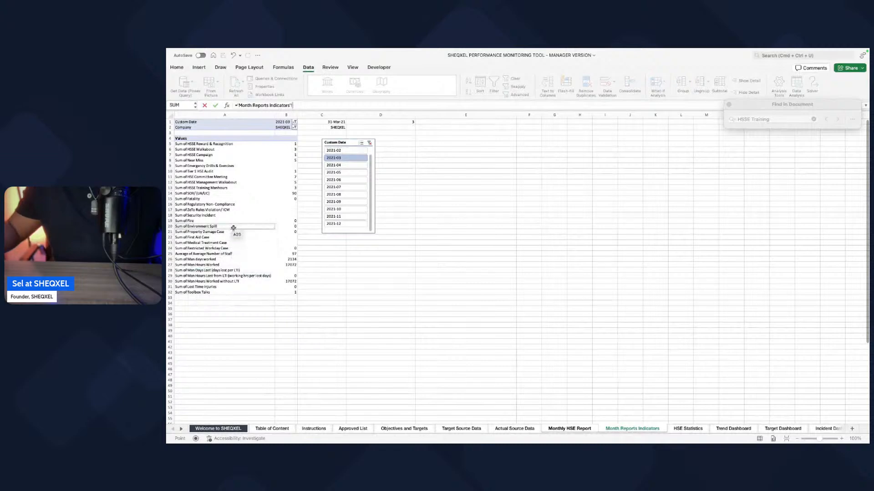
{"action": "left_click", "coordinate": [240, 186]}
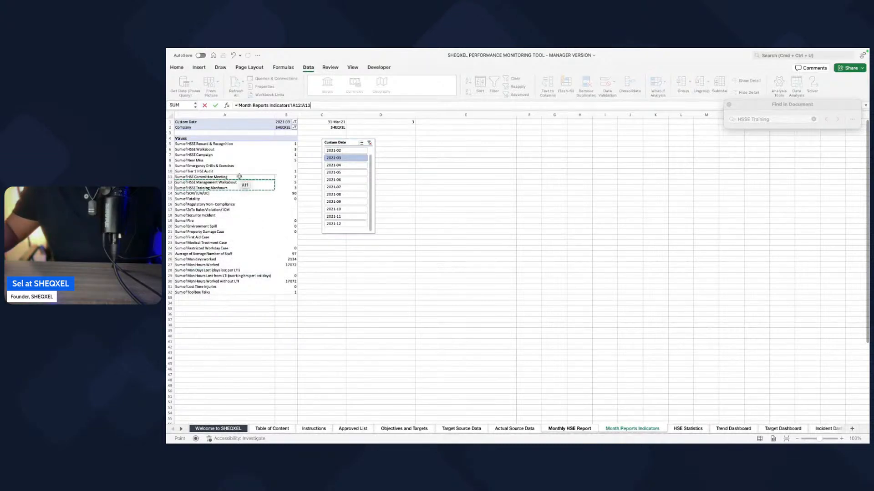
{"action": "left_click", "coordinate": [286, 165]}
{"action": "key", "text": "Return"}
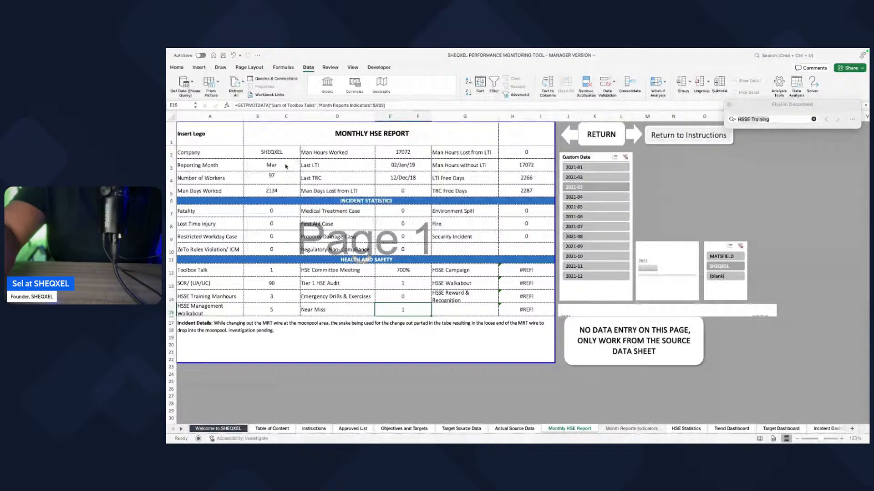
Step: Replace the Near Miss formula (E15) with a reference to Sum of Near Miss in the Month Reports Indicators pivot table
{"action": "type", "text": "="}
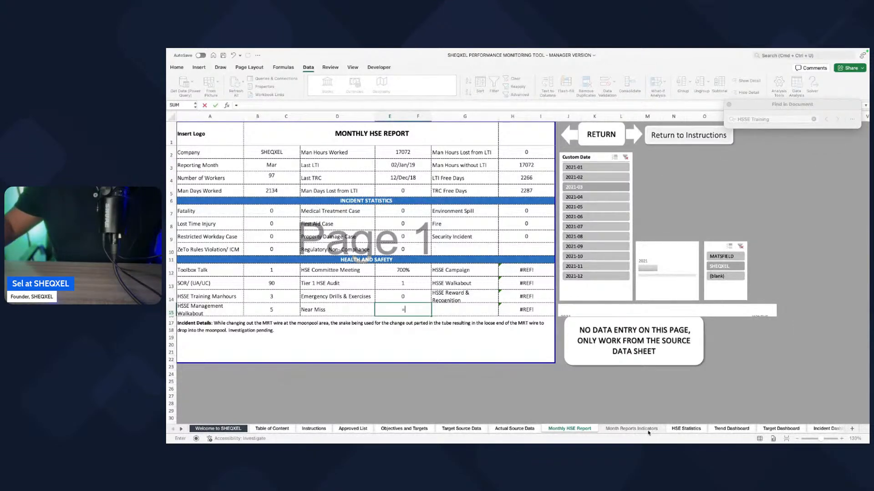
{"action": "left_click", "coordinate": [632, 429]}
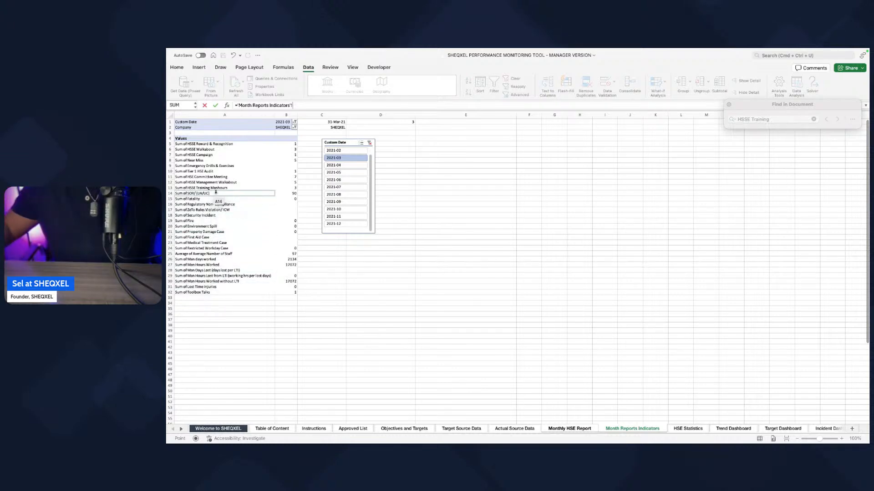
{"action": "left_click", "coordinate": [278, 160]}
{"action": "key", "text": "Return"}
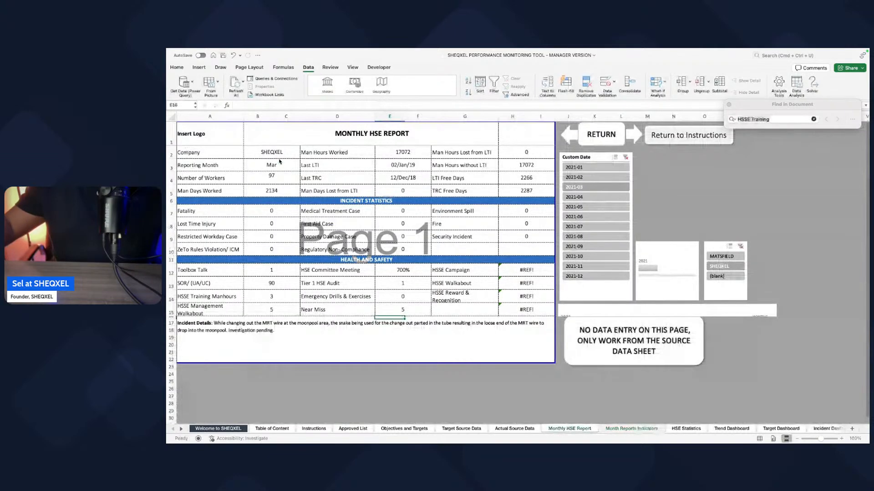
Step: Link the HSSE Campaign cell (H12) to Sum of HSSE Campaign in the Month Reports Indicators pivot table
{"action": "left_click", "coordinate": [512, 272]}
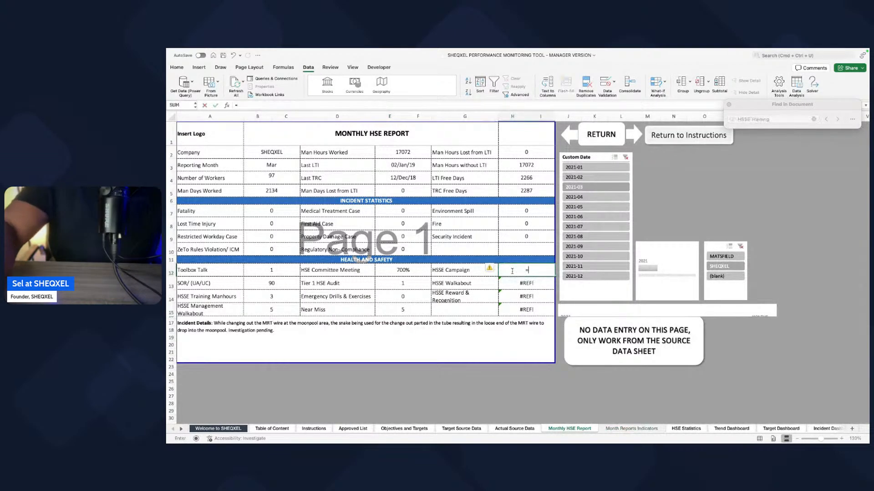
{"action": "type", "text": "="}
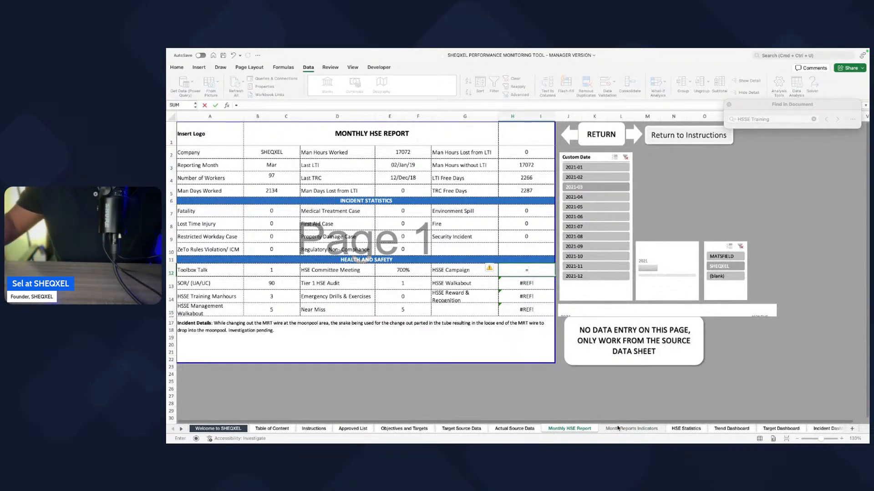
{"action": "left_click", "coordinate": [631, 429]}
{"action": "left_click", "coordinate": [278, 155]}
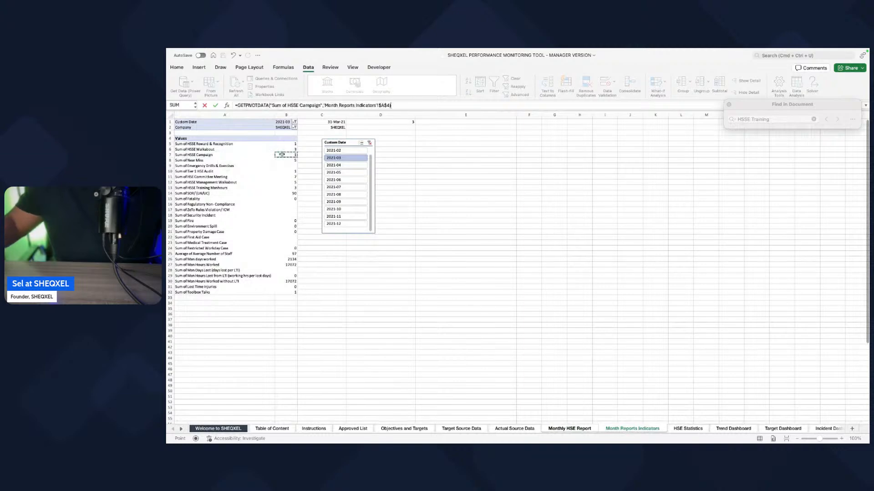
{"action": "key", "text": "Return"}
Step: Replace the HSSE Walkabout formula (H13) with a reference to Sum of HSSE Walkabout in the Month Reports Indicators pivot table
{"action": "type", "text": "="}
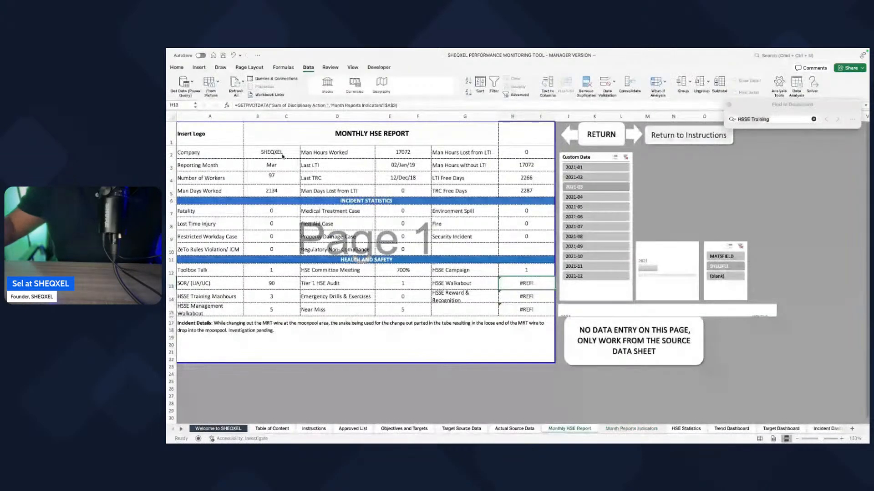
{"action": "left_click", "coordinate": [631, 429]}
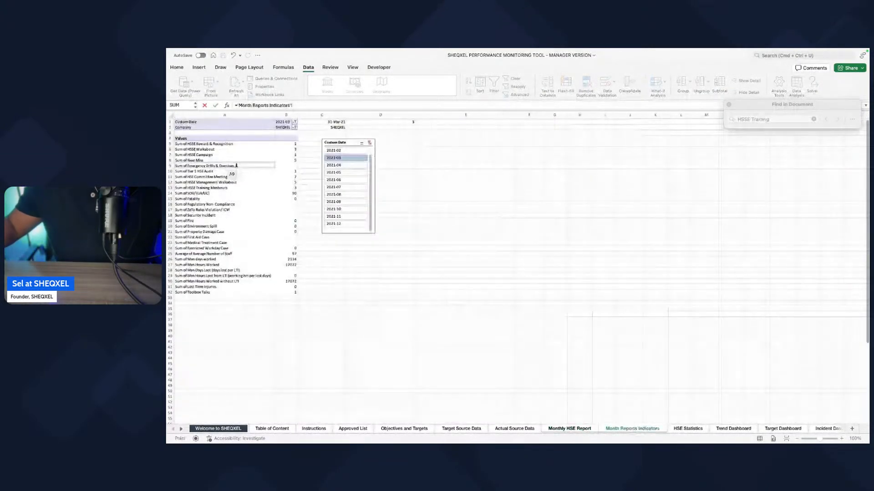
{"action": "left_click", "coordinate": [290, 151]}
{"action": "key", "text": "Return"}
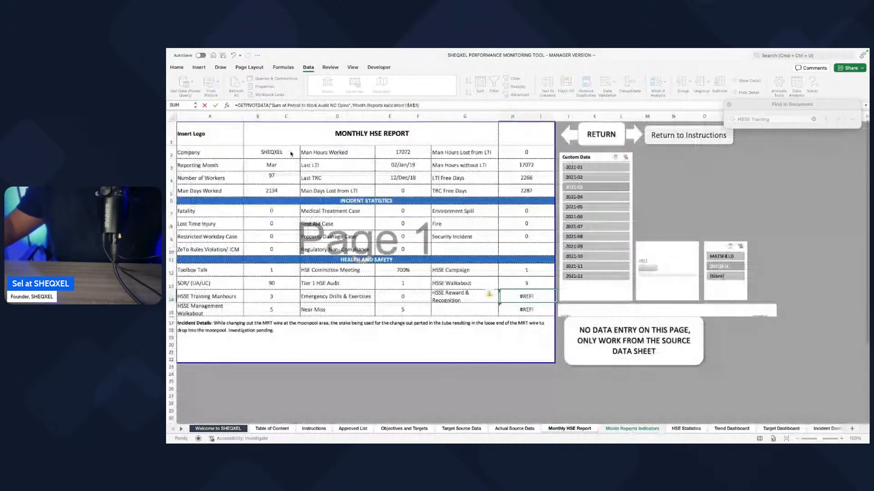
Step: Link HSSE Reward & Recognition (H14) to its sum in the pivot table and clear the unlabelled #REF! formula in H15
{"action": "type", "text": "="}
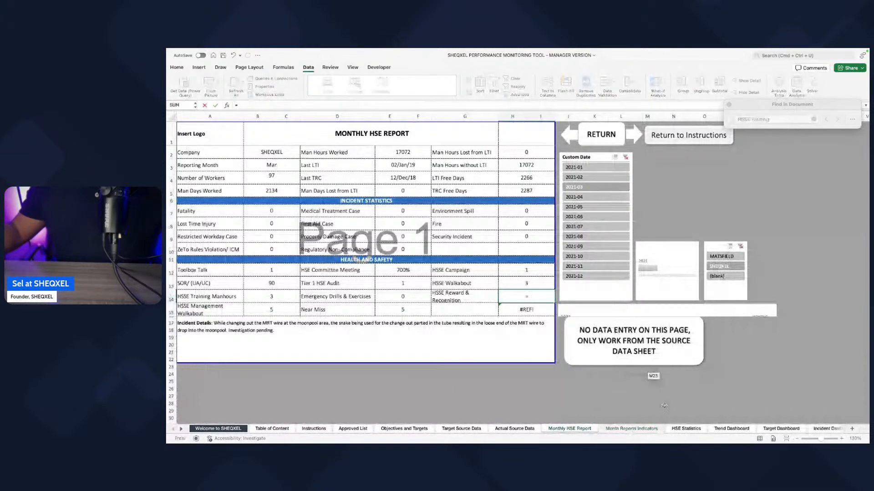
{"action": "left_click", "coordinate": [633, 434]}
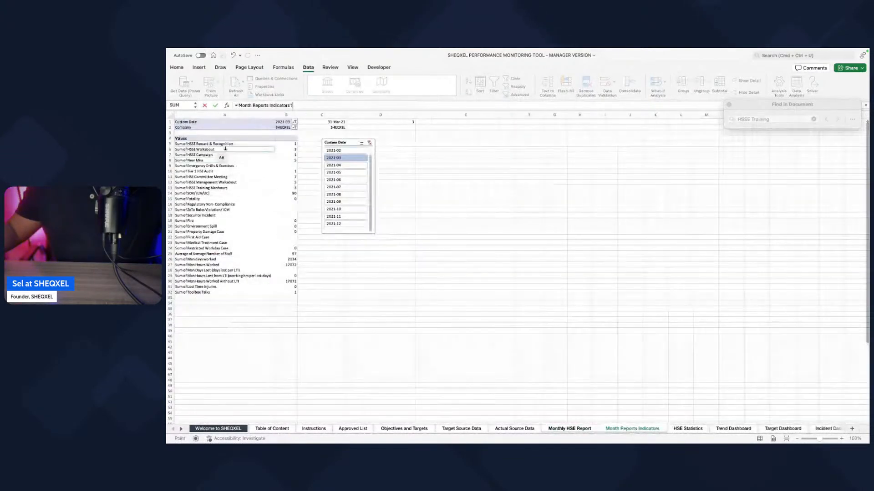
{"action": "left_click", "coordinate": [293, 144]}
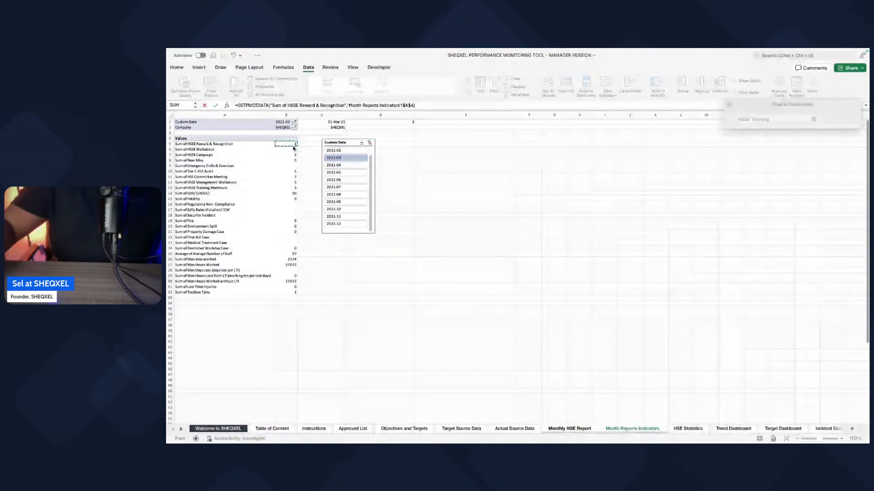
{"action": "key", "text": "Return"}
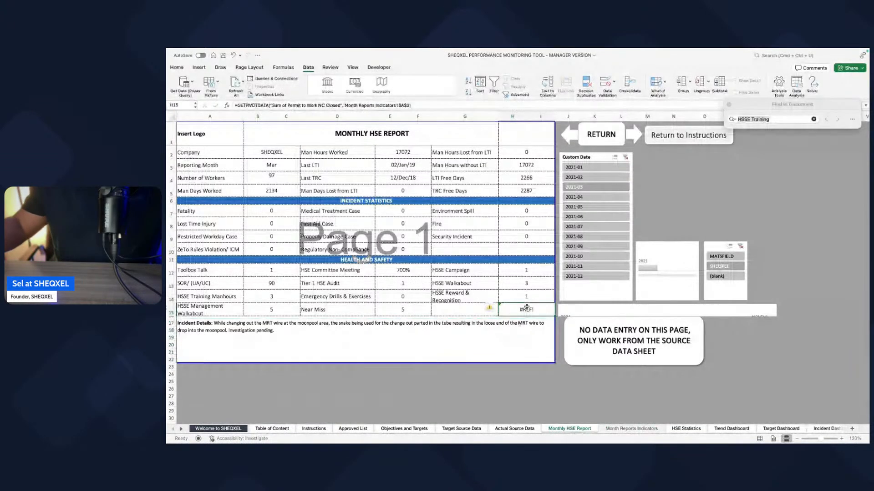
{"action": "key", "text": "Delete"}
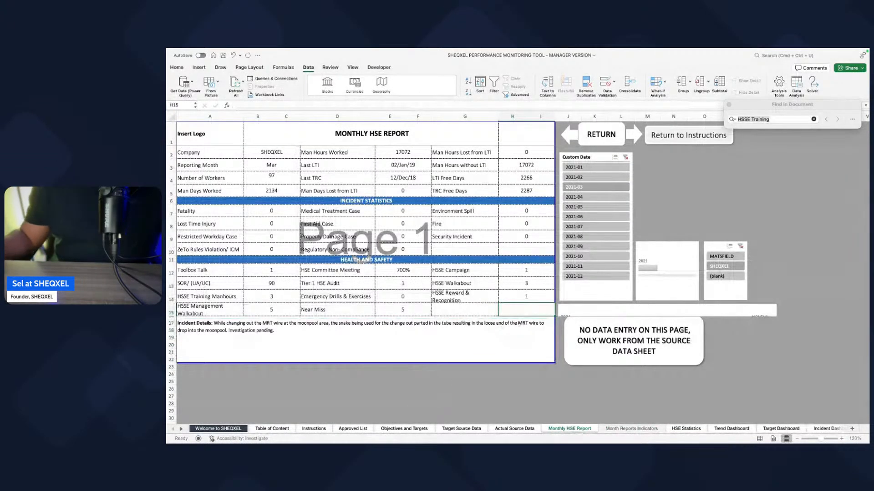
{"action": "left_click", "coordinate": [468, 354]}
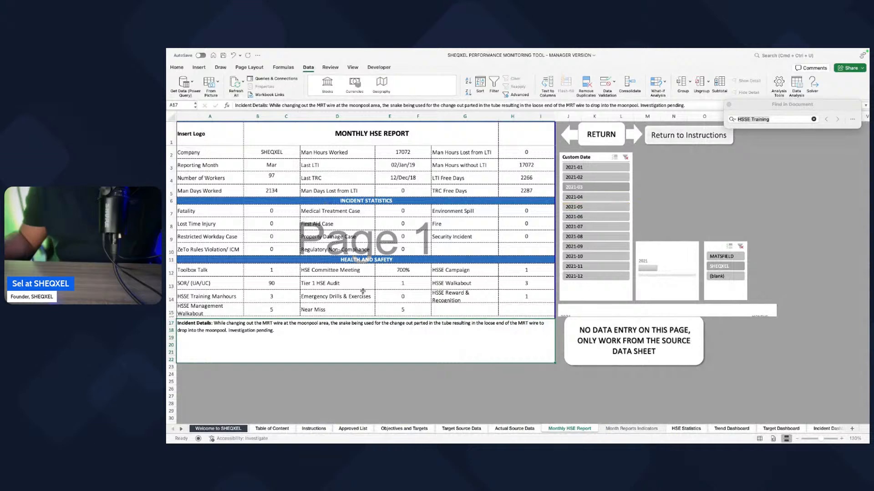
Step: Test the report's Custom Date slicer with several single months, including 2021-08 and 2021-02, and filter it to 2021-01 through 2021-09
{"action": "left_click", "coordinate": [588, 168]}
{"action": "left_click", "coordinate": [586, 177]}
{"action": "left_click", "coordinate": [587, 237]}
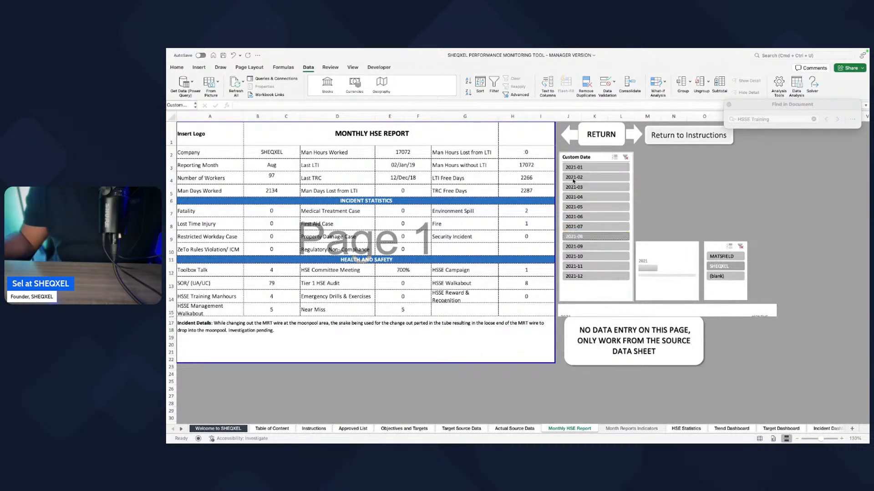
{"action": "left_click", "coordinate": [574, 178]}
{"action": "left_click", "coordinate": [581, 217]}
{"action": "left_click", "coordinate": [579, 178]}
{"action": "left_click", "coordinate": [581, 227]}
{"action": "left_click", "coordinate": [579, 177]}
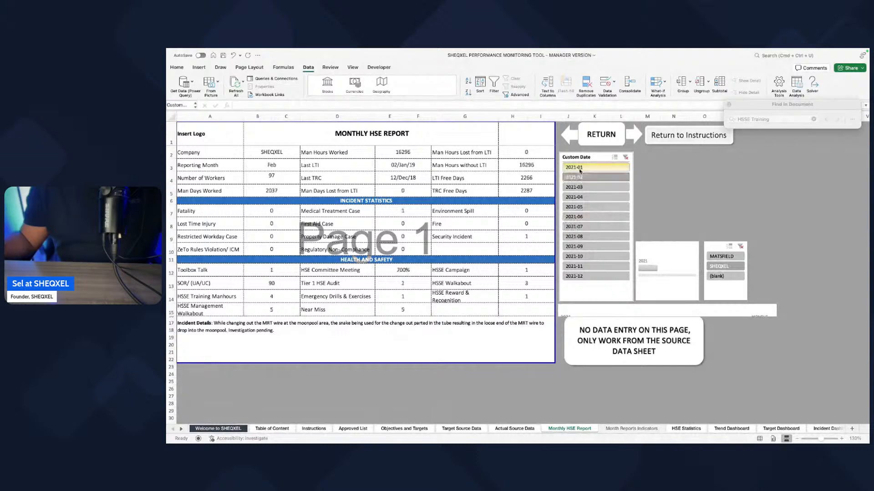
{"action": "left_click_drag", "start_coordinate": [580, 177], "coordinate": [586, 251]}
Step: Change the number format of the HSE Committee Meeting value (E12) to General and save the workbook
{"action": "left_click", "coordinate": [402, 270]}
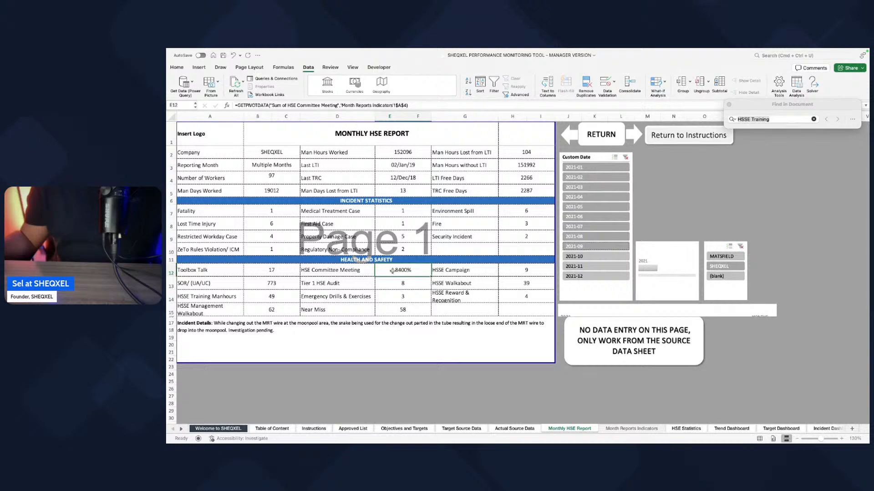
{"action": "left_click", "coordinate": [183, 69]}
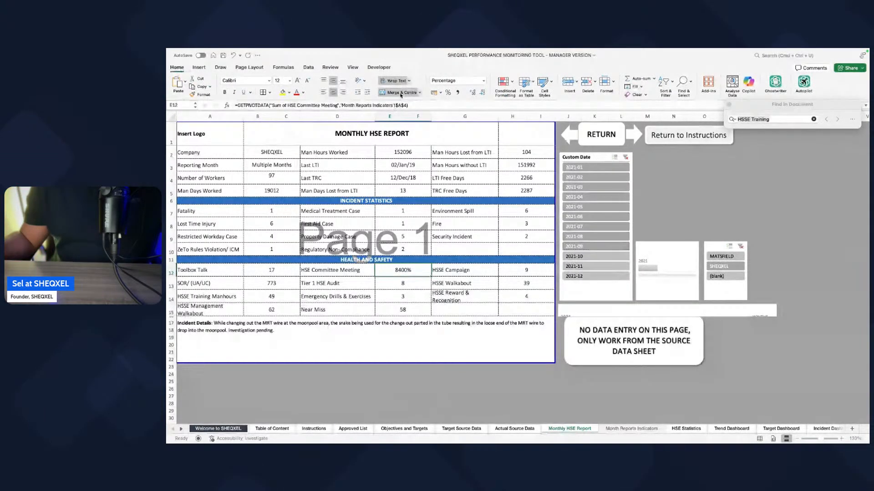
{"action": "left_click", "coordinate": [486, 83]}
{"action": "left_click", "coordinate": [455, 94]}
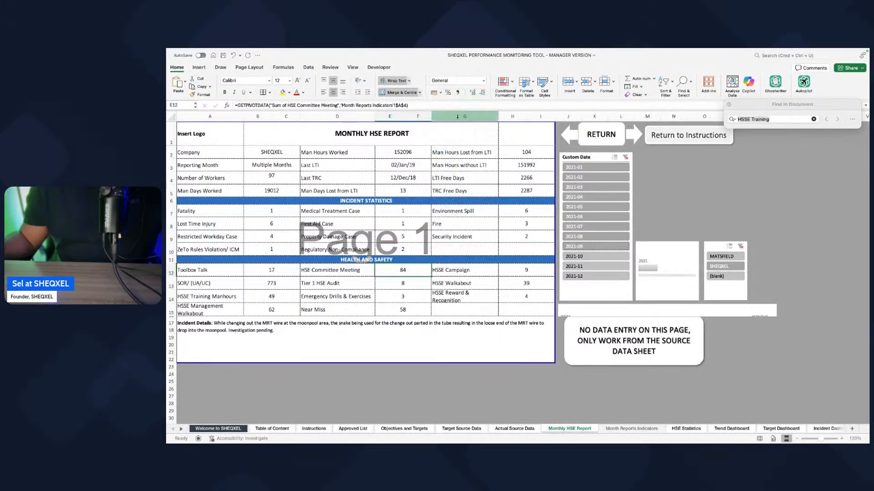
{"action": "left_click", "coordinate": [424, 359]}
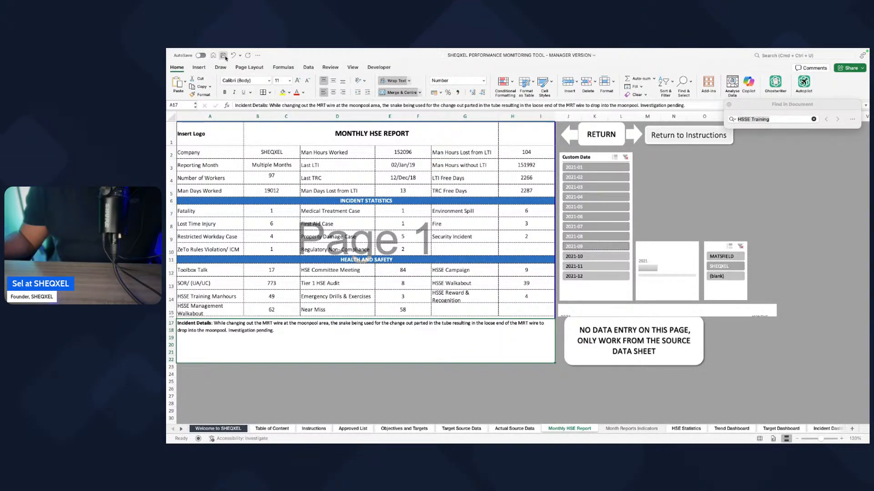
{"action": "left_click", "coordinate": [223, 56]}
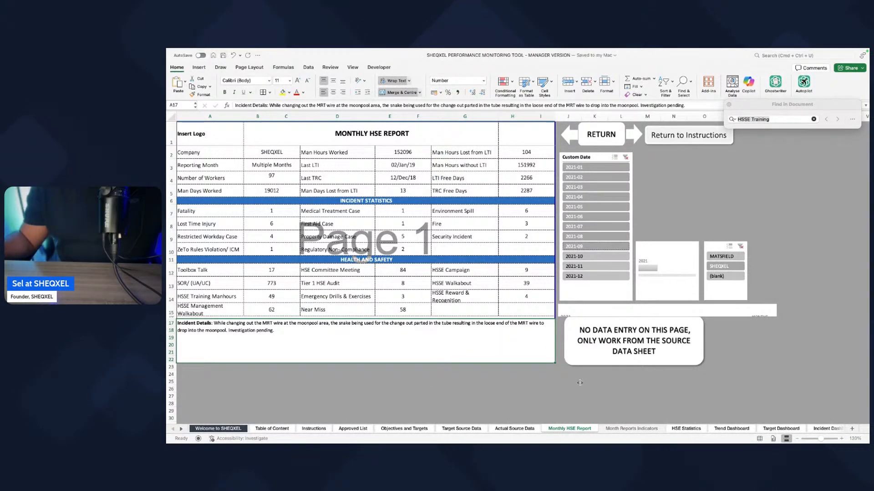
Step: Hide the Month Reports Indicators sheet
{"action": "left_click", "coordinate": [686, 429]}
{"action": "right_click", "coordinate": [633, 429]}
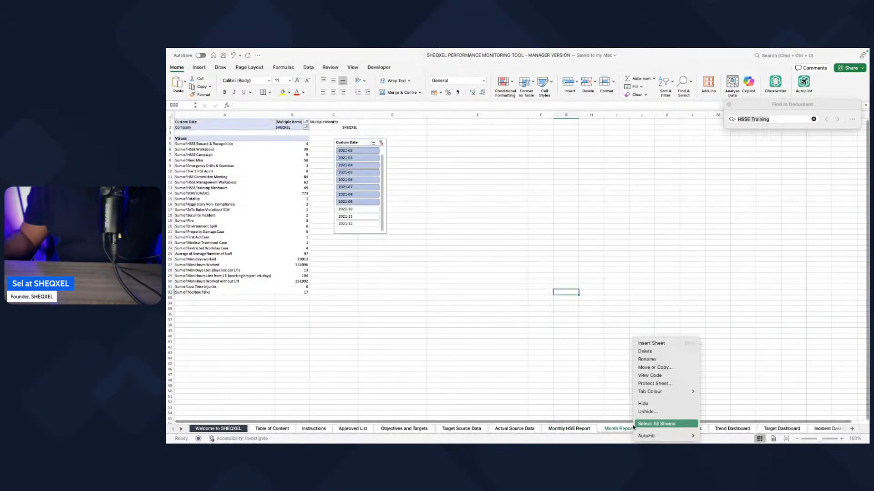
{"action": "left_click", "coordinate": [643, 403]}
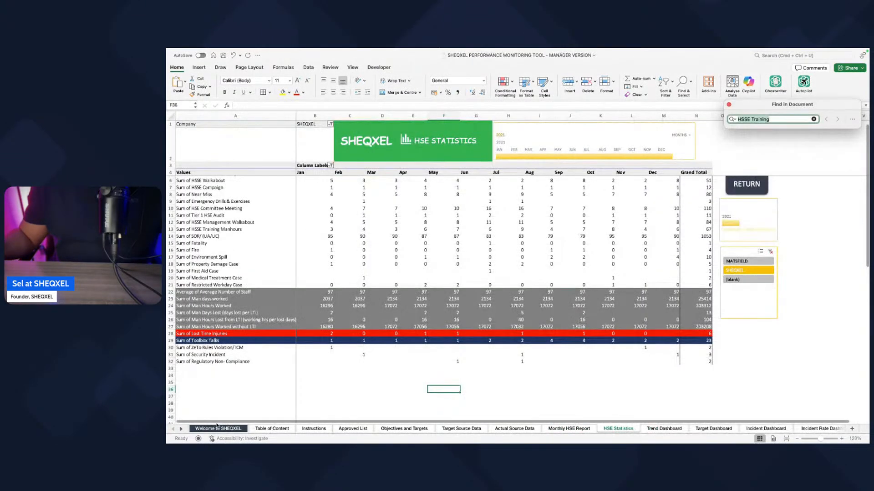
Step: Examine the indicator rows of the HSE Statistics pivot table, including HSSE Reward & Recognition, Man Days Lost and Lost Time Injuries
{"action": "left_click", "coordinate": [181, 430]}
{"action": "left_click", "coordinate": [181, 430]}
{"action": "left_click", "coordinate": [315, 355]}
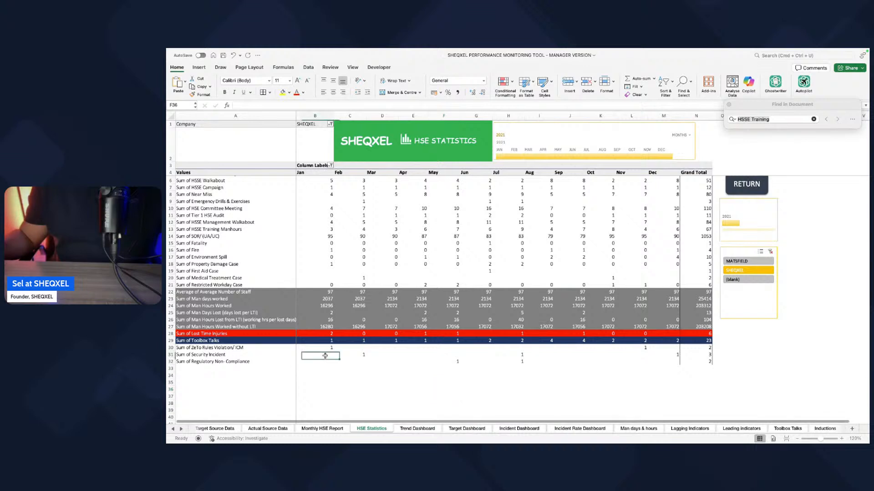
{"action": "scroll", "coordinate": [439, 321], "scroll_direction": "up", "scroll_amount": 1}
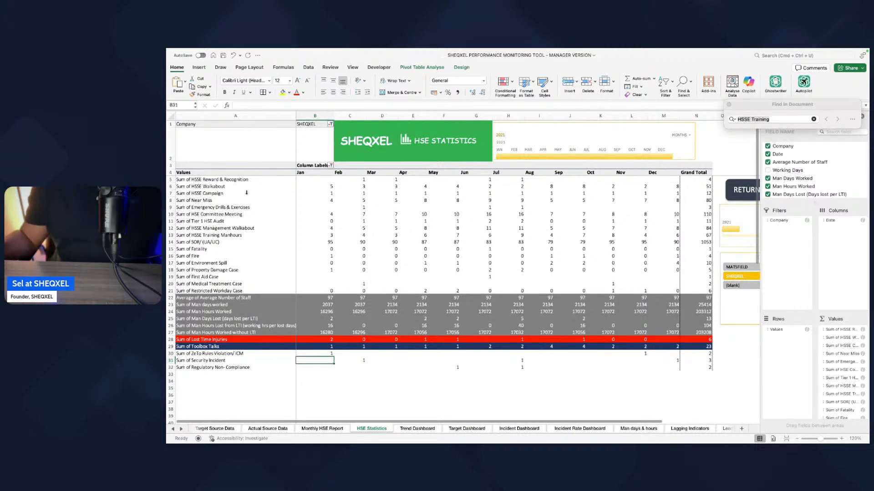
{"action": "left_click", "coordinate": [224, 179]}
{"action": "left_click", "coordinate": [265, 319]}
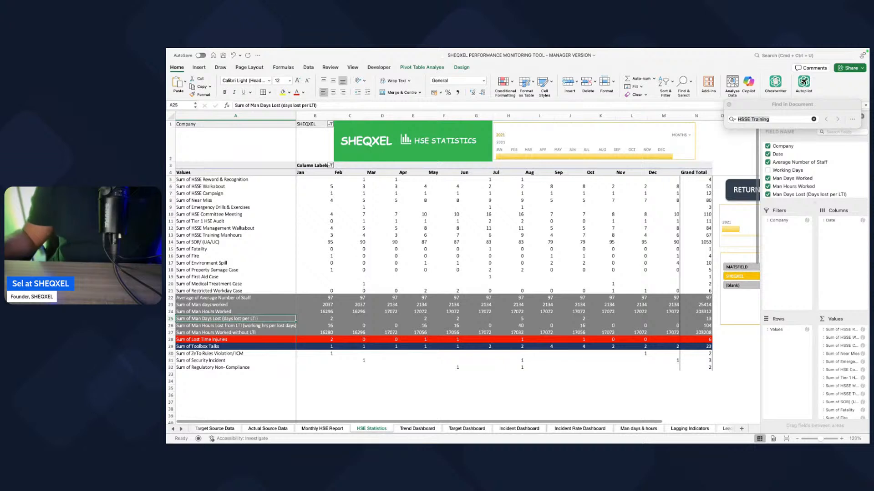
{"action": "left_click", "coordinate": [209, 340]}
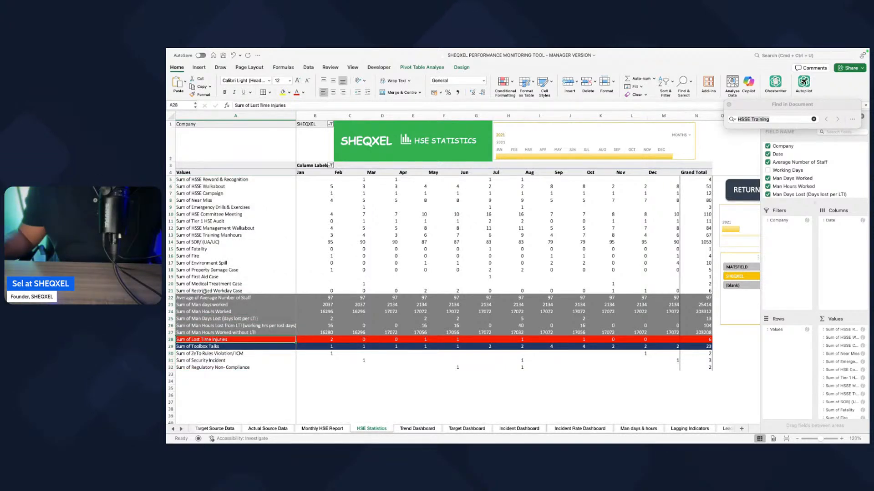
Step: Move the rows from HSSE Reward & Recognition through SOR/ (UA/UC) to the end of the HSE Statistics pivot table
{"action": "left_click_drag", "start_coordinate": [200, 181], "coordinate": [252, 237]}
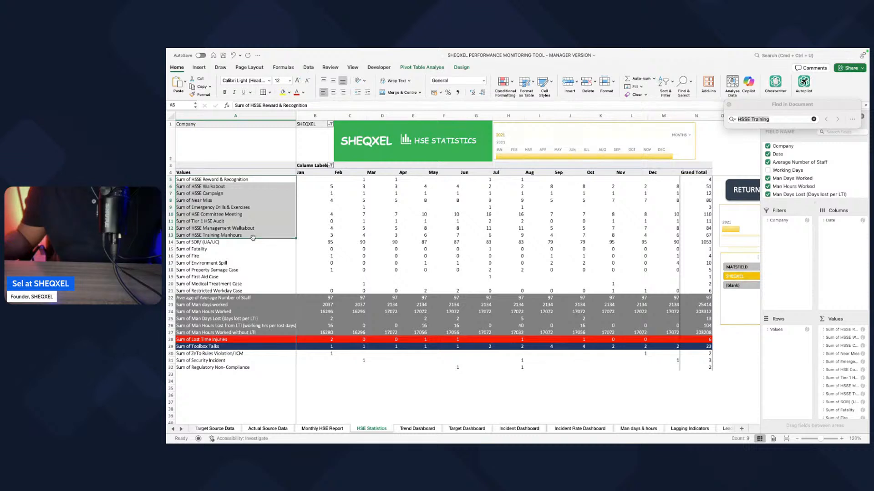
{"action": "key", "text": "super+z"}
{"action": "left_click", "coordinate": [212, 180]}
{"action": "left_click_drag", "start_coordinate": [217, 180], "coordinate": [233, 374]}
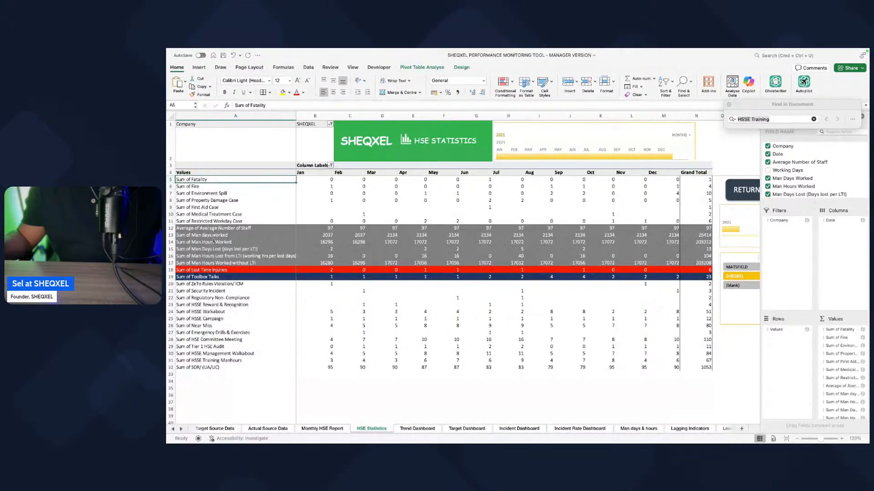
Step: Move the Lost Time Injuries row between First Aid Case and Medical Treatment Case in the pivot table
{"action": "left_click", "coordinate": [213, 270]}
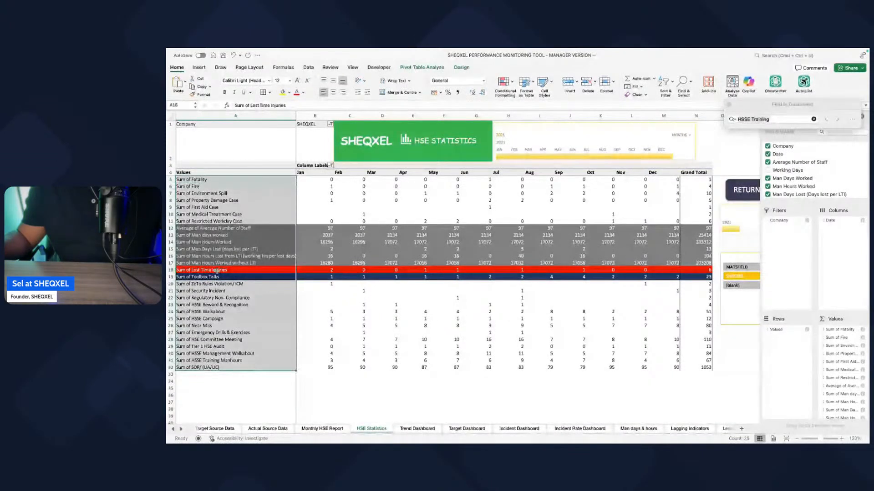
{"action": "left_click", "coordinate": [217, 271]}
{"action": "left_click_drag", "start_coordinate": [230, 267], "coordinate": [229, 213]}
Step: Fill the rows from Fatality through Restricted Workday Case, Grand Total column included, with standard red
{"action": "left_click", "coordinate": [198, 180]}
{"action": "left_click_drag", "start_coordinate": [198, 180], "coordinate": [707, 229]}
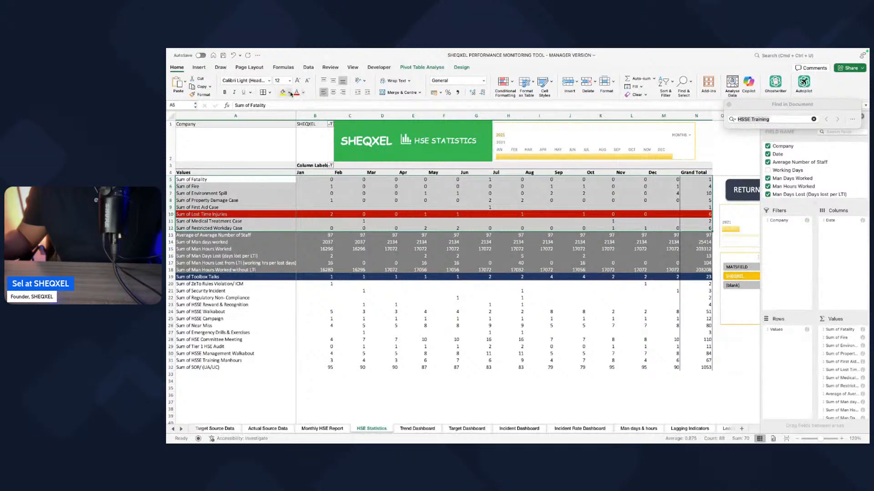
{"action": "left_click", "coordinate": [289, 93]}
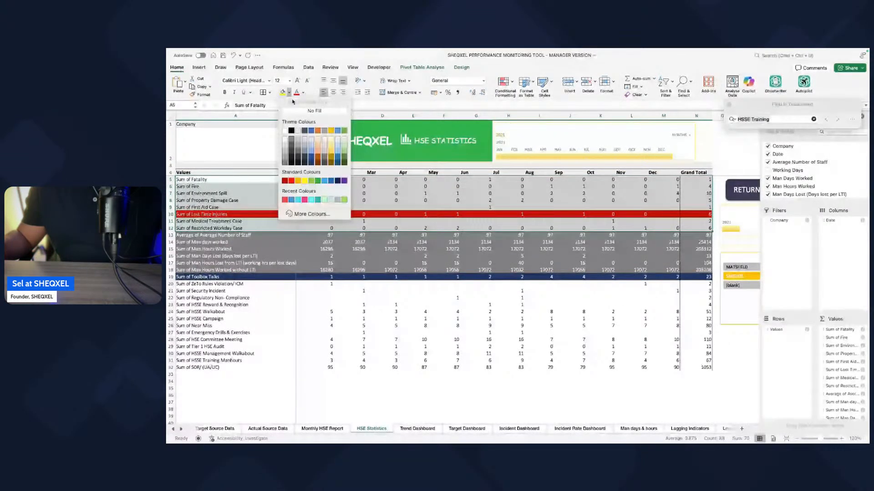
{"action": "left_click", "coordinate": [291, 180]}
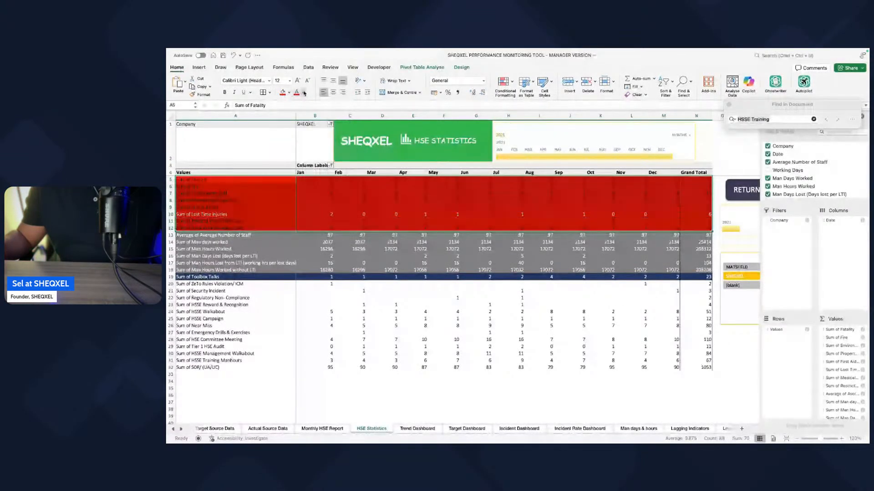
Step: Give the rows from Toolbox Talks through SOR/ (UA/UC) a dark blue fill and white text
{"action": "left_click", "coordinate": [319, 277]}
{"action": "left_click_drag", "start_coordinate": [232, 276], "coordinate": [709, 376]}
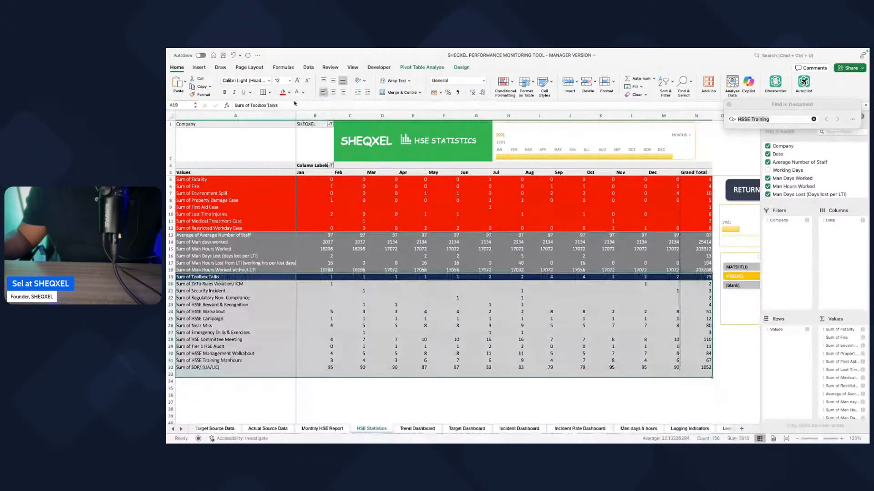
{"action": "left_click", "coordinate": [289, 92]}
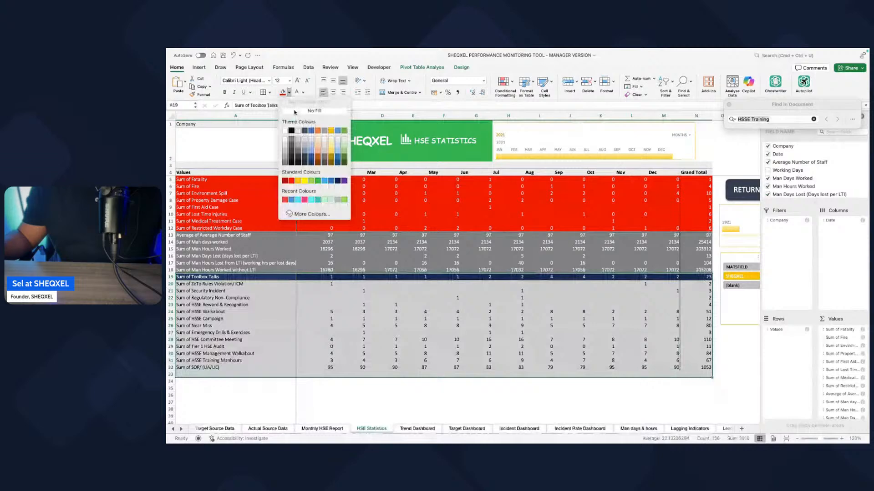
{"action": "left_click", "coordinate": [337, 180]}
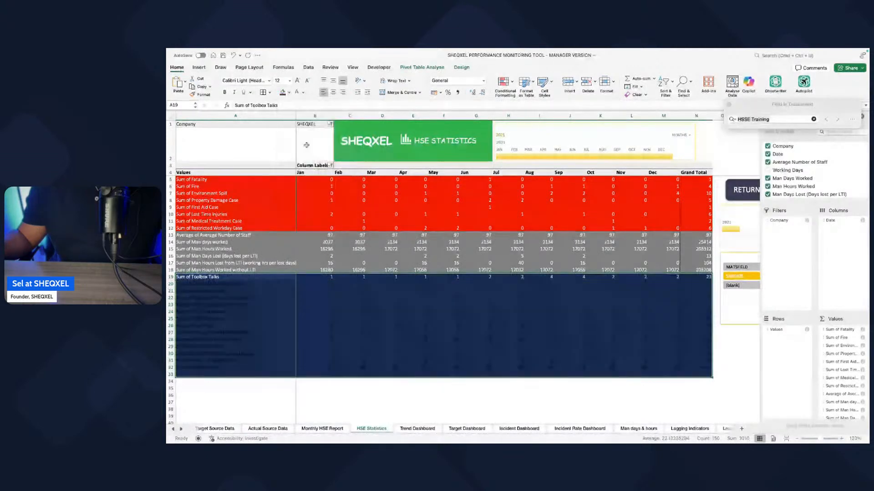
{"action": "left_click", "coordinate": [296, 92]}
{"action": "left_click", "coordinate": [444, 387]}
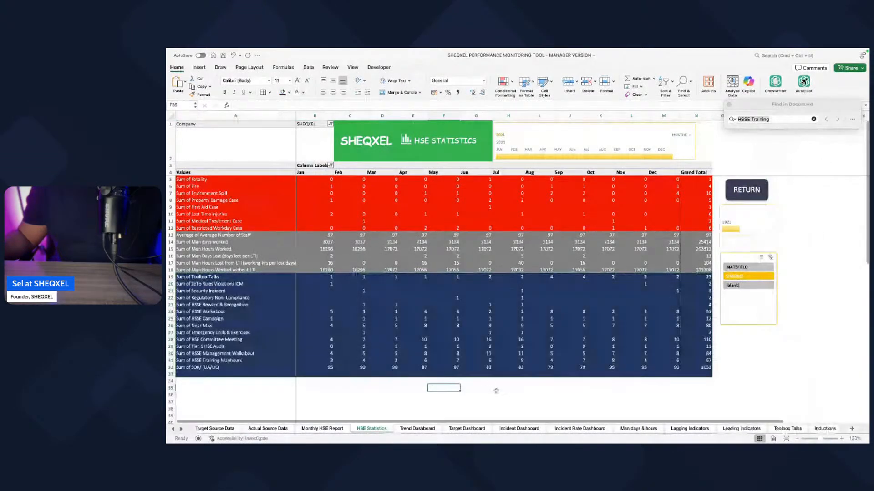
Step: Filter the HSE Statistics pivot table to Feb–Dec 2021 and to both the MATSFIELD and SHEQXEL companies
{"action": "left_click", "coordinate": [499, 157]}
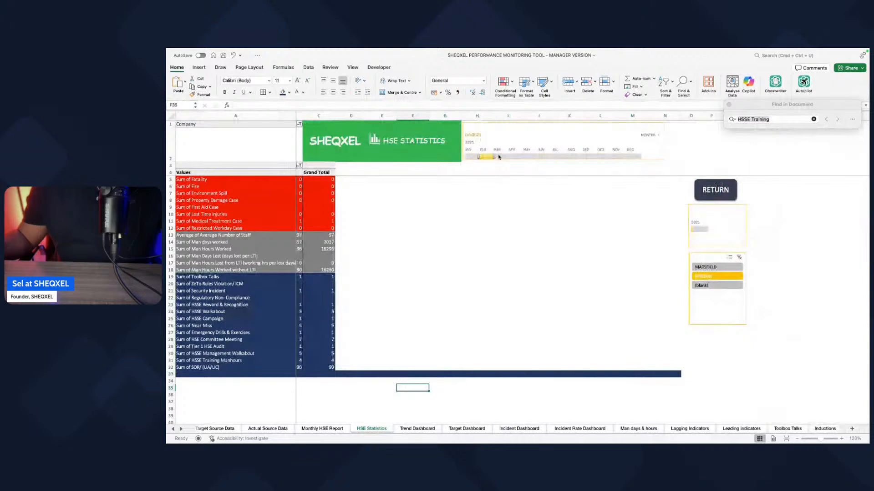
{"action": "left_click_drag", "start_coordinate": [498, 157], "coordinate": [637, 160]}
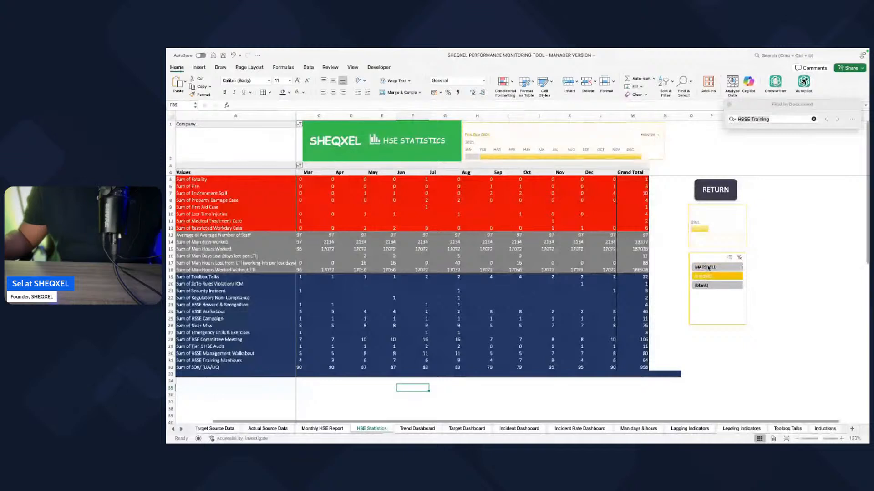
{"action": "left_click_drag", "start_coordinate": [702, 284], "coordinate": [701, 287]}
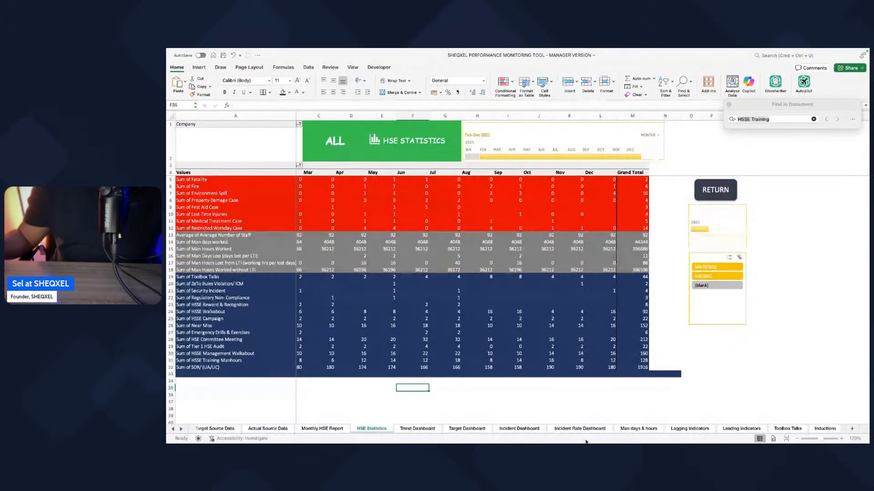
Step: Inspect the Safety Lagging Indicators and Safety Leading Indicators charts on the Trend Dashboard sheet
{"action": "left_click", "coordinate": [418, 429]}
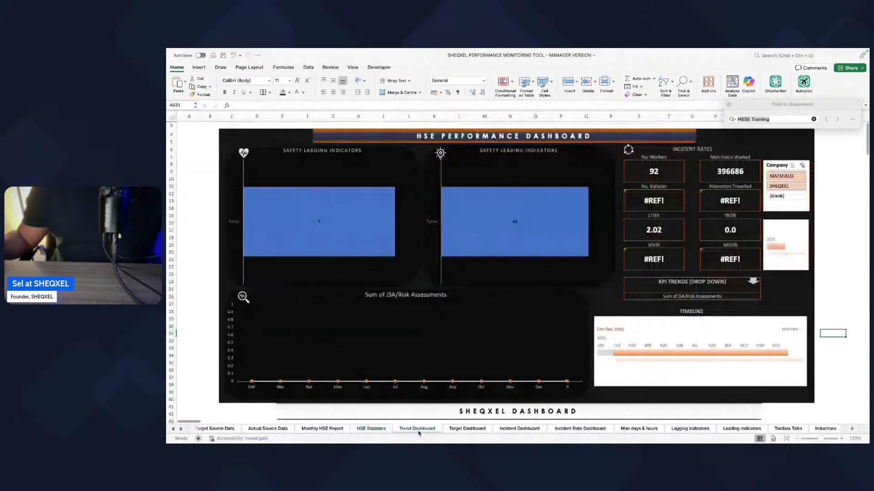
{"action": "scroll", "coordinate": [468, 379], "scroll_direction": "down", "scroll_amount": 2}
{"action": "scroll", "coordinate": [469, 378], "scroll_direction": "up", "scroll_amount": 2}
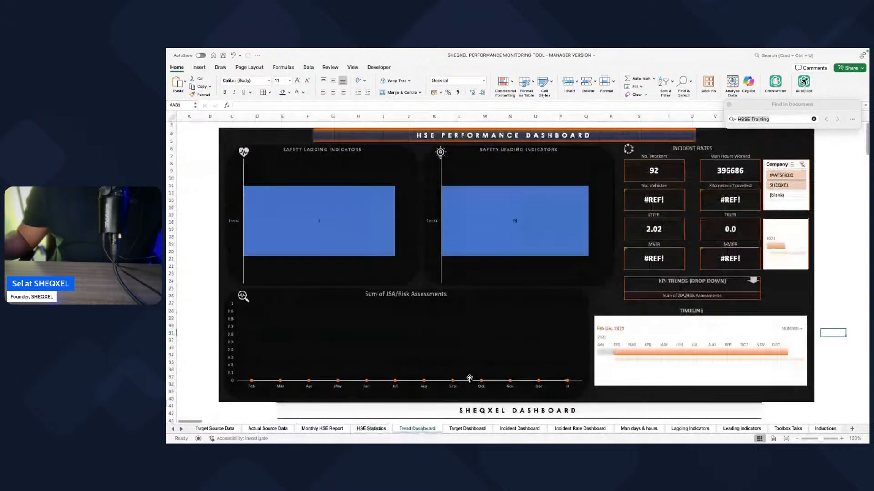
{"action": "left_click", "coordinate": [349, 223]}
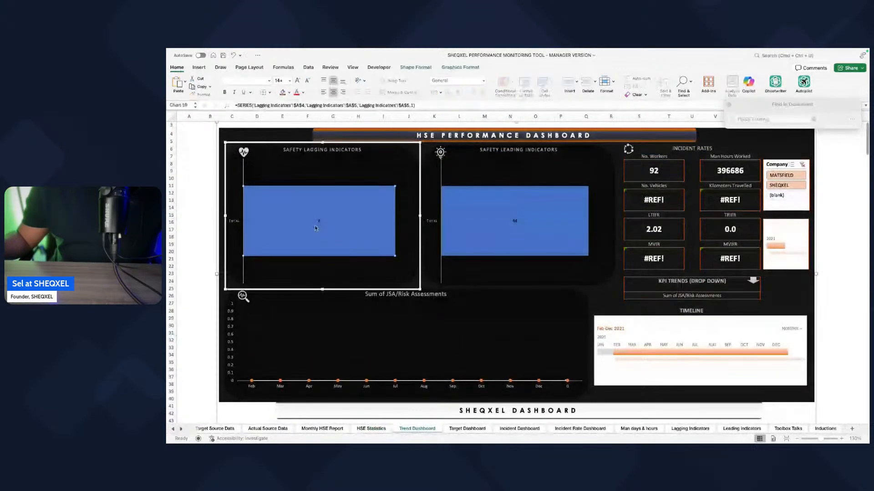
{"action": "left_click", "coordinate": [452, 215]}
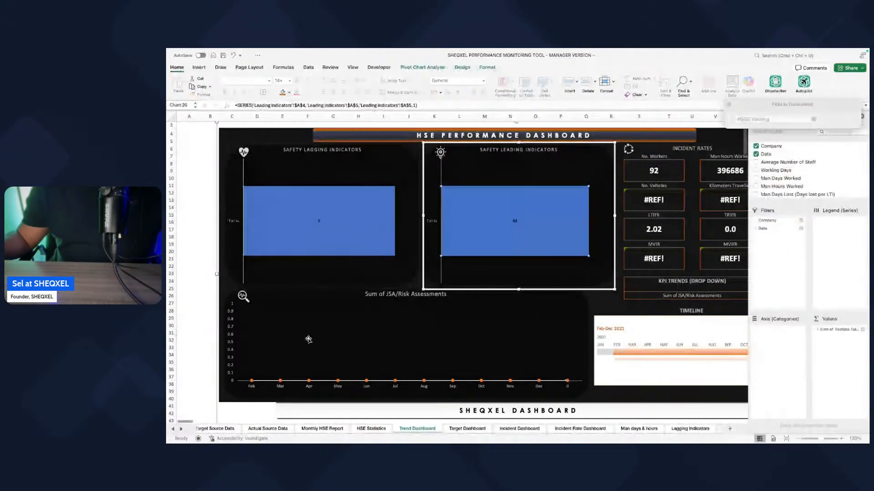
{"action": "left_click", "coordinate": [218, 369]}
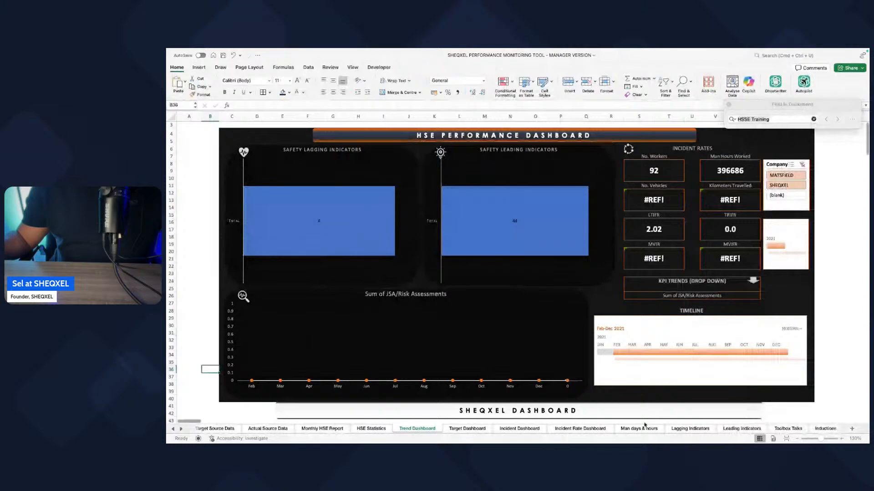
Step: Go to the Lagging Indicators sheet and bring up the incident fields of its pivot table
{"action": "left_click", "coordinate": [179, 430]}
{"action": "left_click", "coordinate": [180, 429]}
{"action": "left_click", "coordinate": [180, 429]}
{"action": "left_click", "coordinate": [180, 430]}
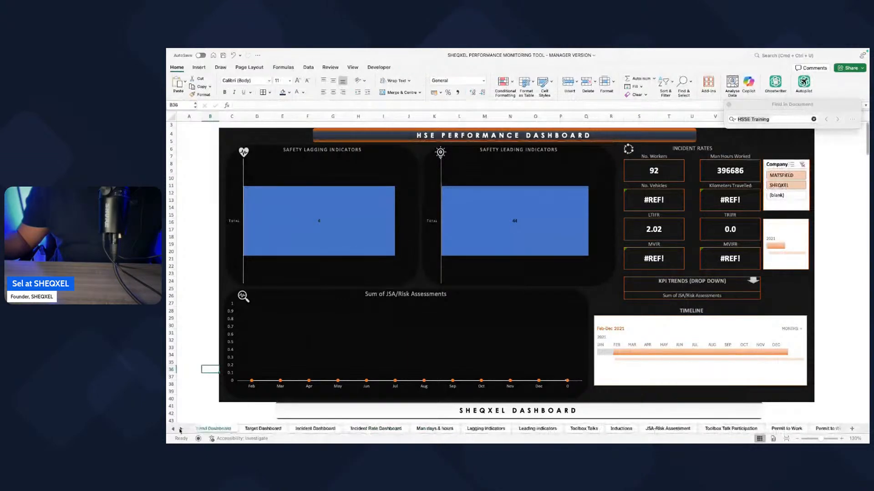
{"action": "left_click", "coordinate": [485, 430]}
{"action": "left_click", "coordinate": [209, 143]}
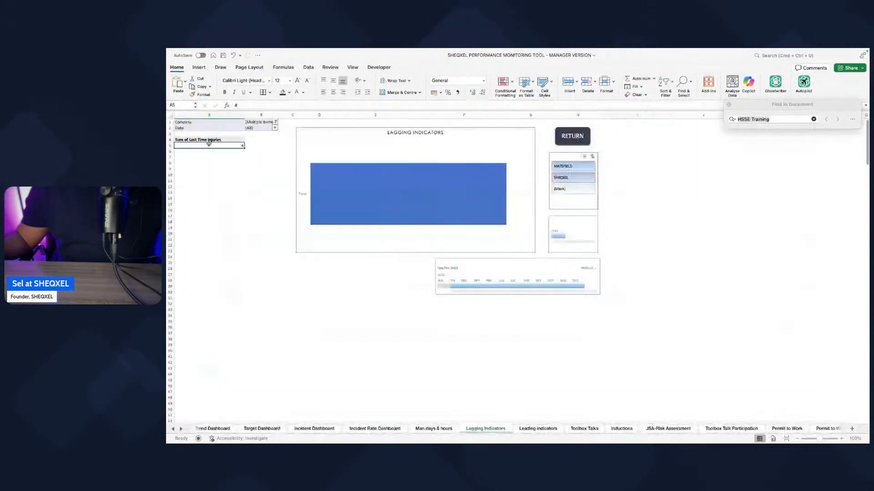
{"action": "key", "text": "ctrl+Up"}
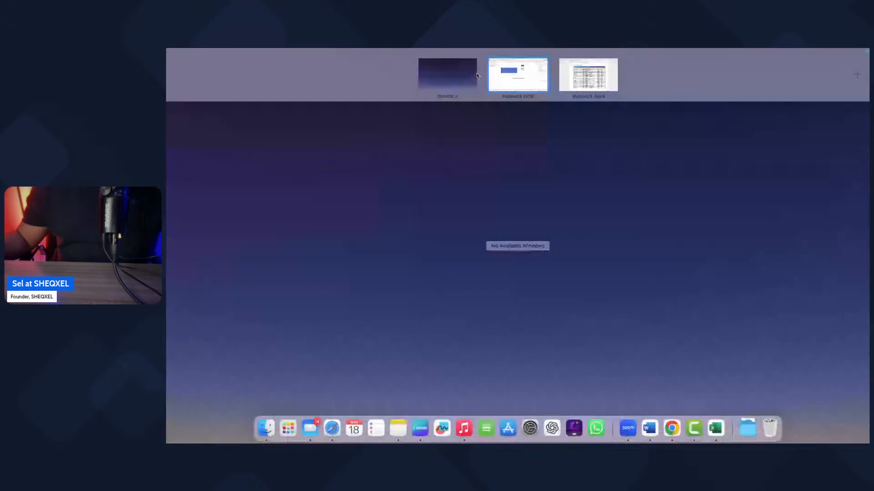
{"action": "left_click", "coordinate": [501, 75]}
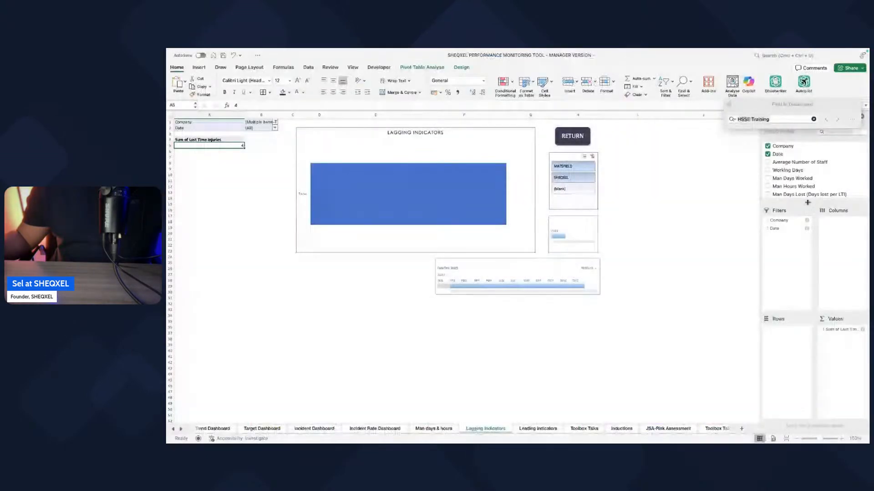
{"action": "scroll", "coordinate": [791, 220], "scroll_direction": "down", "scroll_amount": 3}
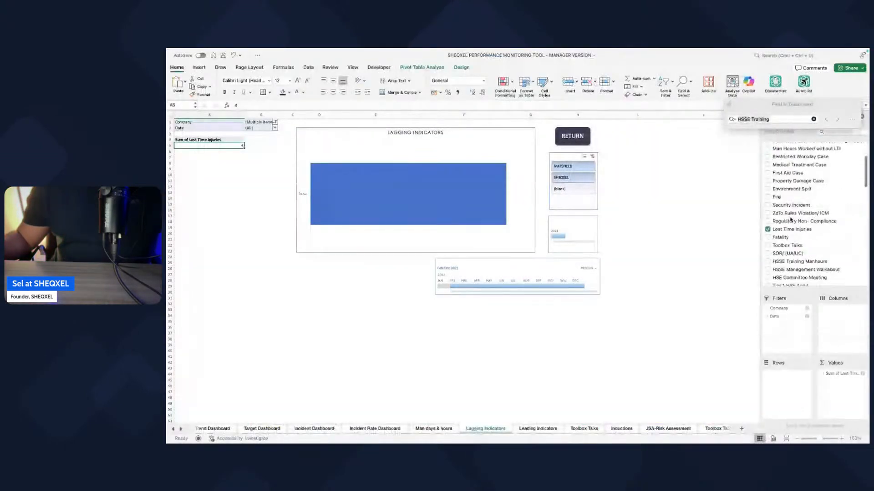
{"action": "scroll", "coordinate": [775, 172], "scroll_direction": "up", "scroll_amount": 1}
Step: Add the fields from Restricted Workday Case through Regulatory Non-Compliance, plus Fatality, to the Lagging Indicators pivot table and review the chart on the Trend Dashboard
{"action": "left_click", "coordinate": [767, 169]}
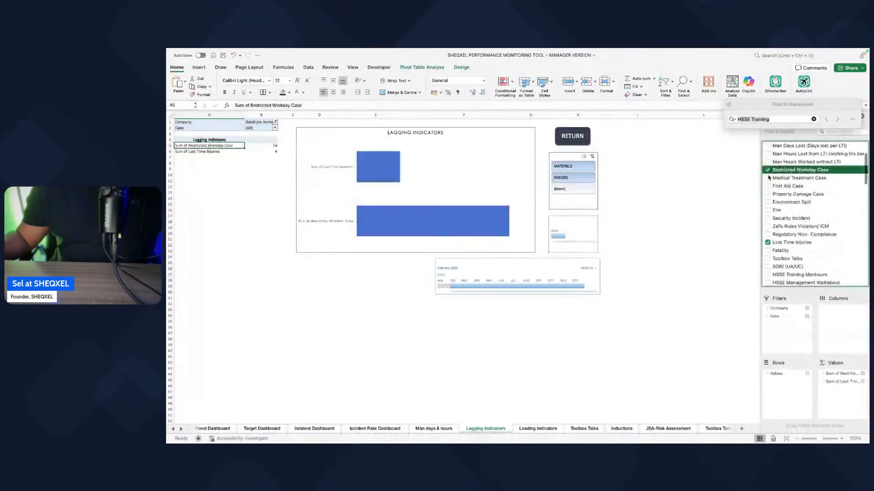
{"action": "left_click", "coordinate": [768, 178]}
{"action": "left_click", "coordinate": [768, 186]}
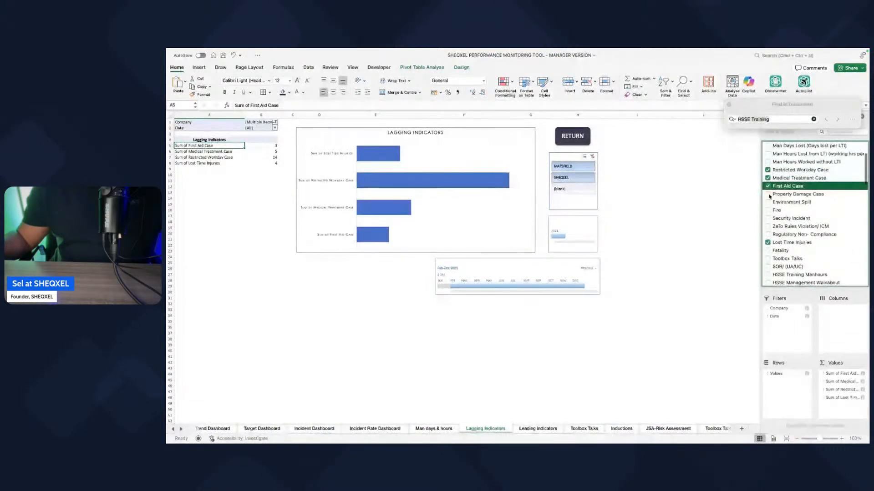
{"action": "left_click", "coordinate": [768, 194]}
{"action": "left_click", "coordinate": [768, 202]}
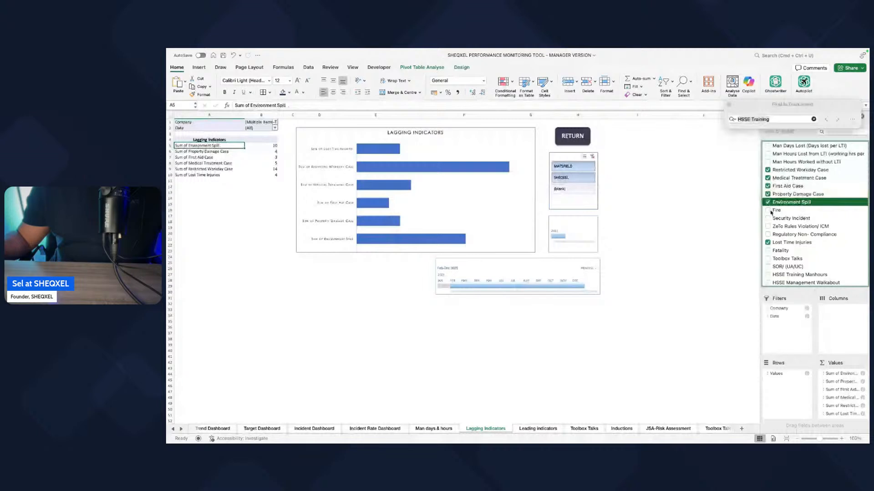
{"action": "left_click", "coordinate": [768, 210]}
{"action": "left_click", "coordinate": [768, 218]}
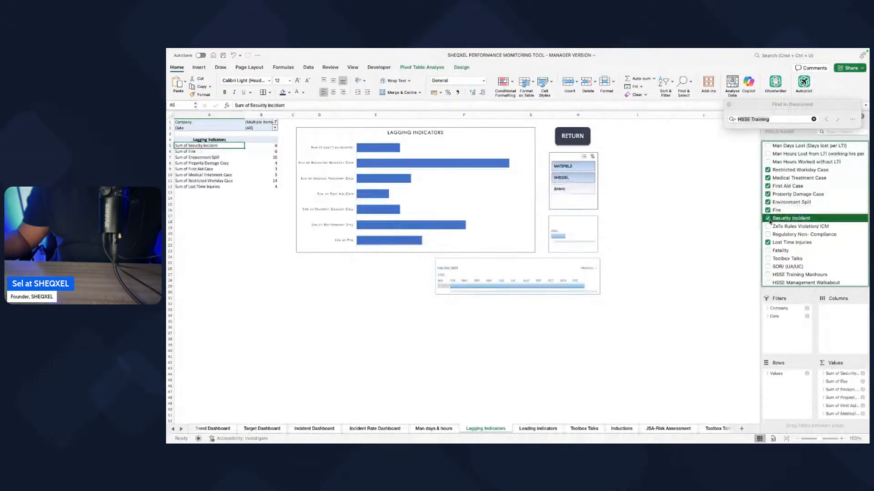
{"action": "left_click", "coordinate": [768, 226]}
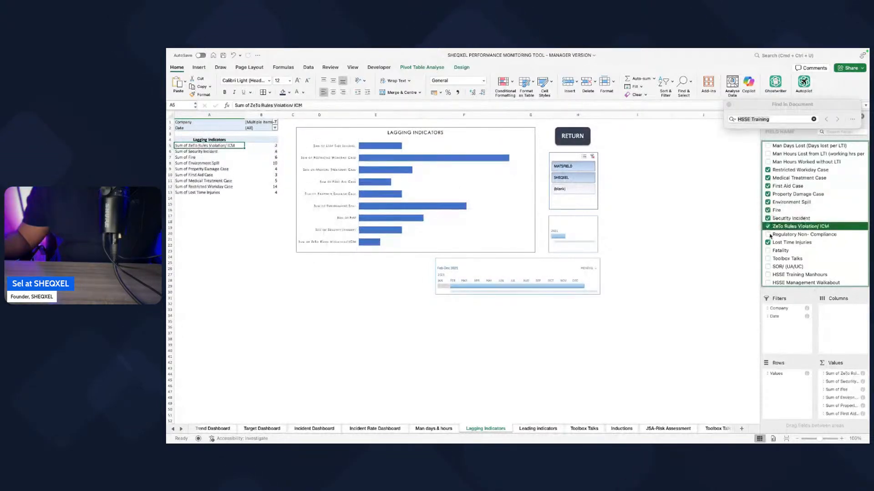
{"action": "left_click", "coordinate": [768, 234]}
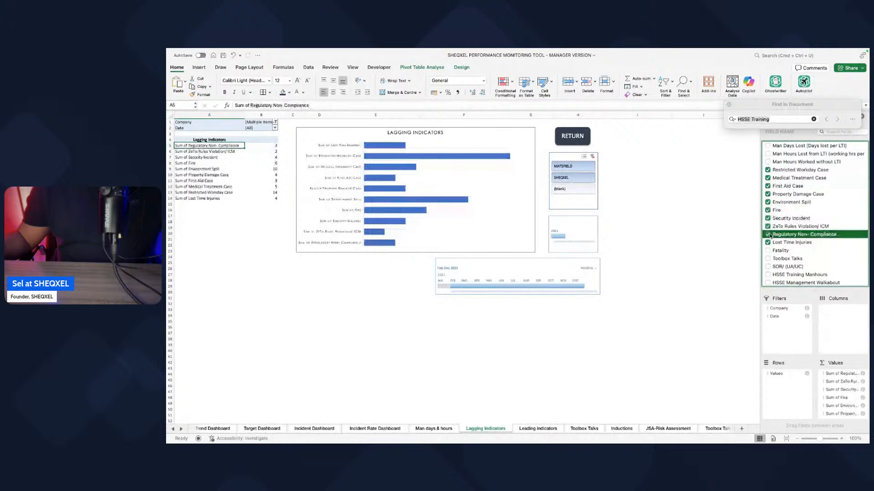
{"action": "left_click", "coordinate": [769, 251]}
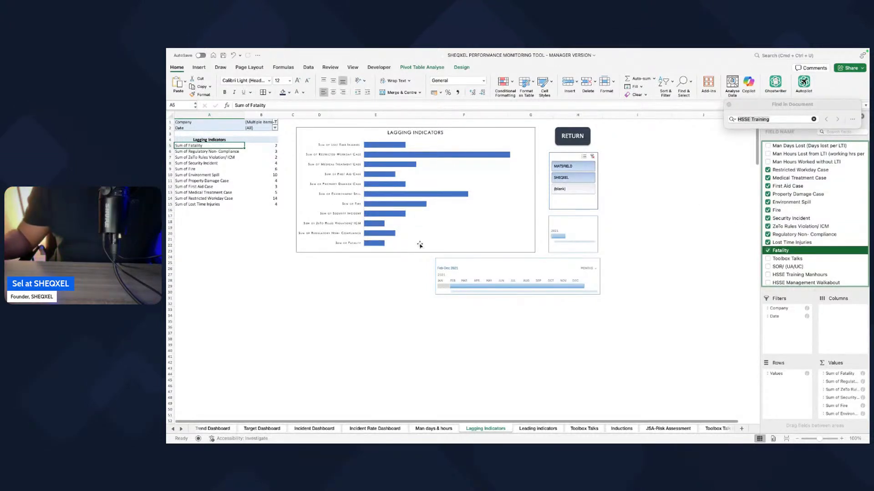
{"action": "left_click", "coordinate": [274, 430]}
{"action": "left_click", "coordinate": [218, 429]}
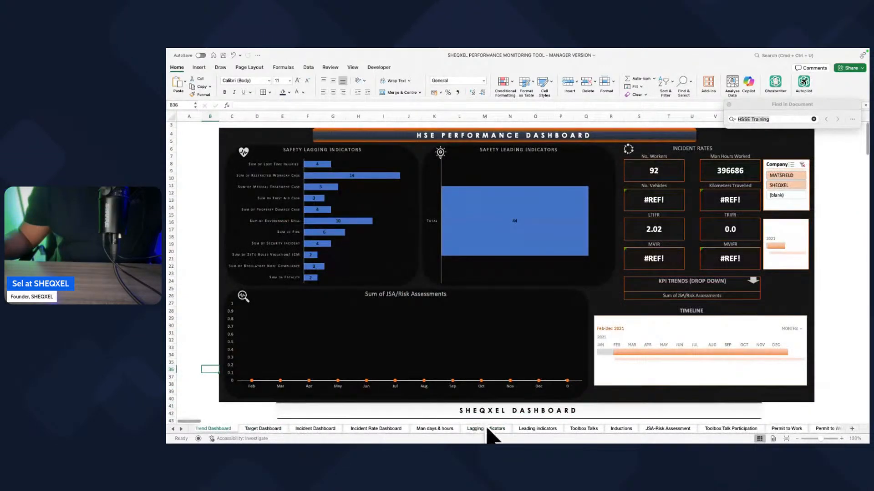
Step: Go to the Leading Indicators sheet and bring up the leading indicator fields of its pivot table
{"action": "left_click", "coordinate": [527, 429]}
{"action": "left_click", "coordinate": [198, 141]}
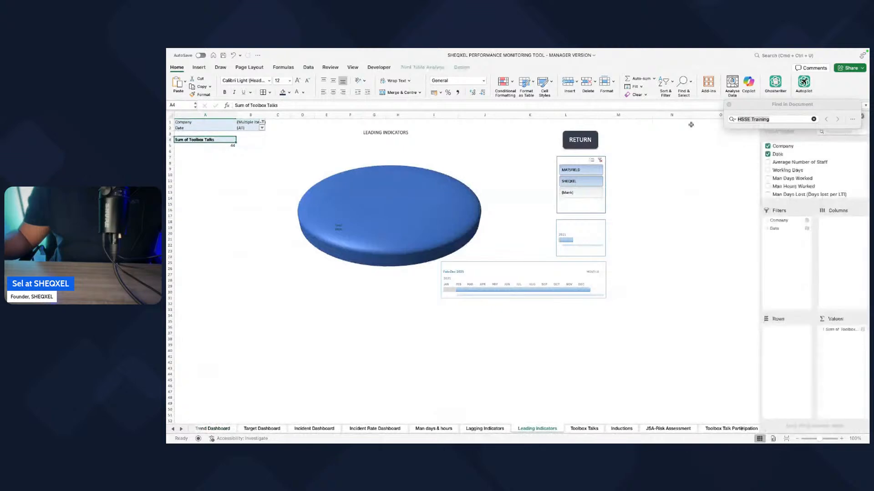
{"action": "left_click_drag", "start_coordinate": [816, 204], "coordinate": [815, 309]}
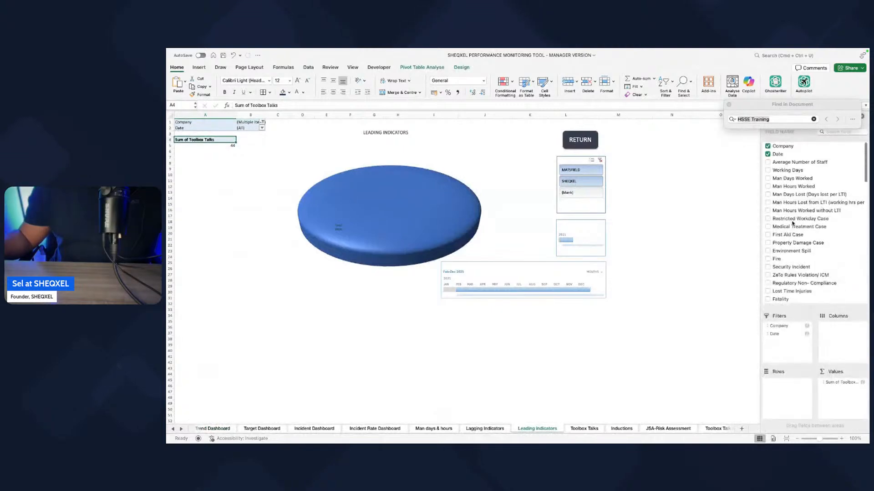
{"action": "scroll", "coordinate": [792, 223], "scroll_direction": "down", "scroll_amount": 2}
{"action": "scroll", "coordinate": [792, 223], "scroll_direction": "down", "scroll_amount": 4}
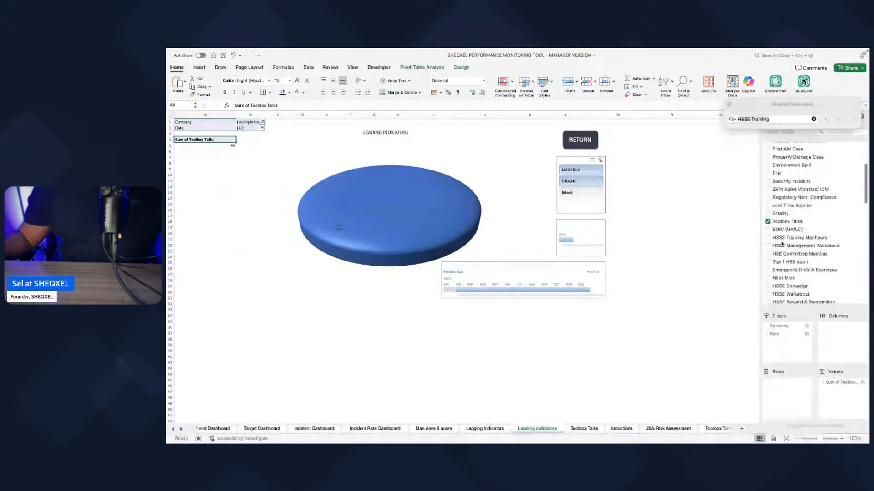
{"action": "scroll", "coordinate": [772, 222], "scroll_direction": "down", "scroll_amount": 2}
Step: Add SOR/ (UA/UC), HSSE Training Manhours, HSSE Management Walkabout, HSE Committee Meeting and Tier 1 HSE Audit to the Leading Indicators pivot table
{"action": "left_click", "coordinate": [768, 212]}
{"action": "left_click", "coordinate": [768, 221]}
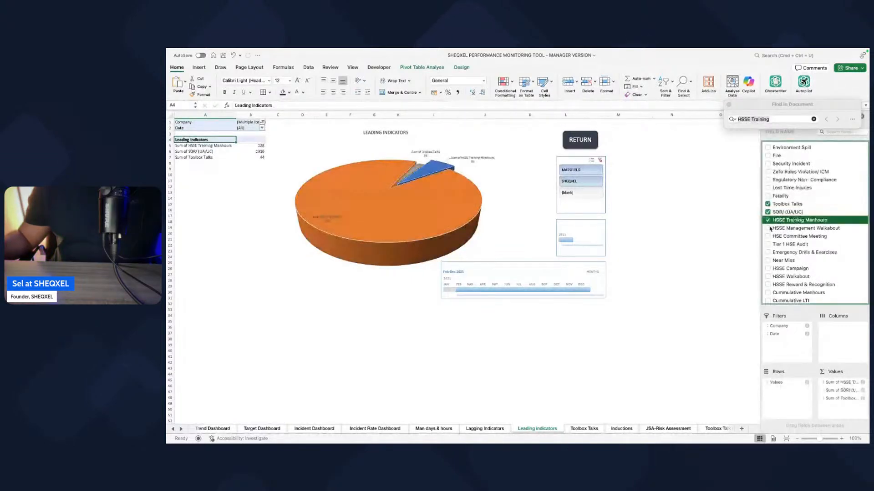
{"action": "left_click", "coordinate": [768, 229]}
{"action": "left_click", "coordinate": [768, 236]}
{"action": "left_click", "coordinate": [768, 244]}
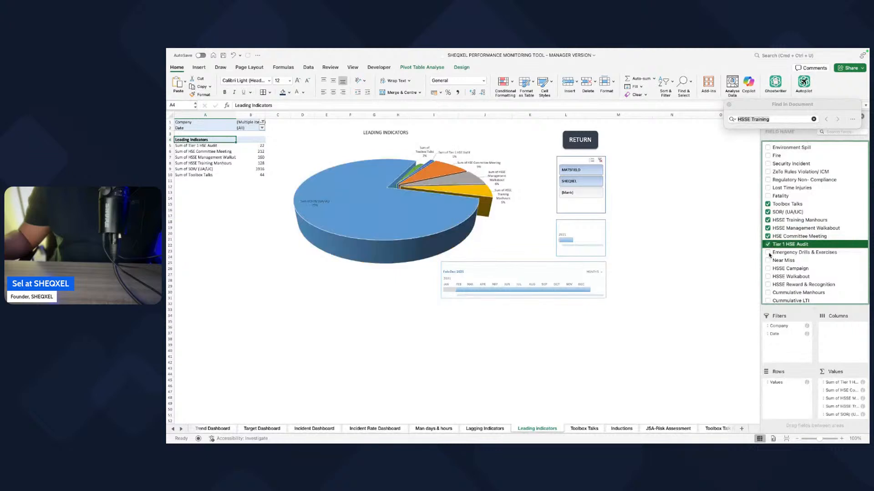
Step: Add Emergency Drills & Exercises, Near Miss, HSSE Campaign, HSSE Walkabout and HSSE Reward & Recognition to the Leading Indicators pivot table
{"action": "left_click", "coordinate": [769, 252]}
{"action": "left_click", "coordinate": [768, 261]}
{"action": "left_click", "coordinate": [769, 261]}
{"action": "left_click", "coordinate": [768, 261]}
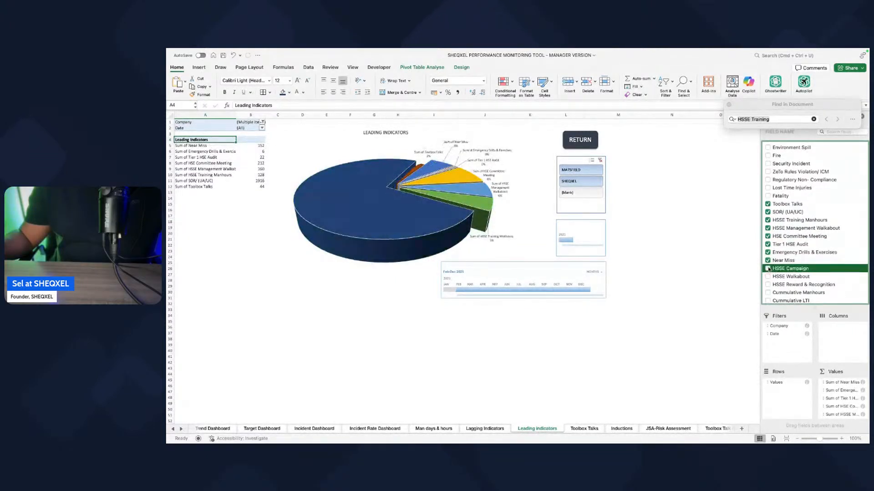
{"action": "left_click", "coordinate": [768, 269]}
{"action": "scroll", "coordinate": [767, 246], "scroll_direction": "down", "scroll_amount": 2}
{"action": "left_click", "coordinate": [767, 242]}
{"action": "left_click", "coordinate": [768, 250]}
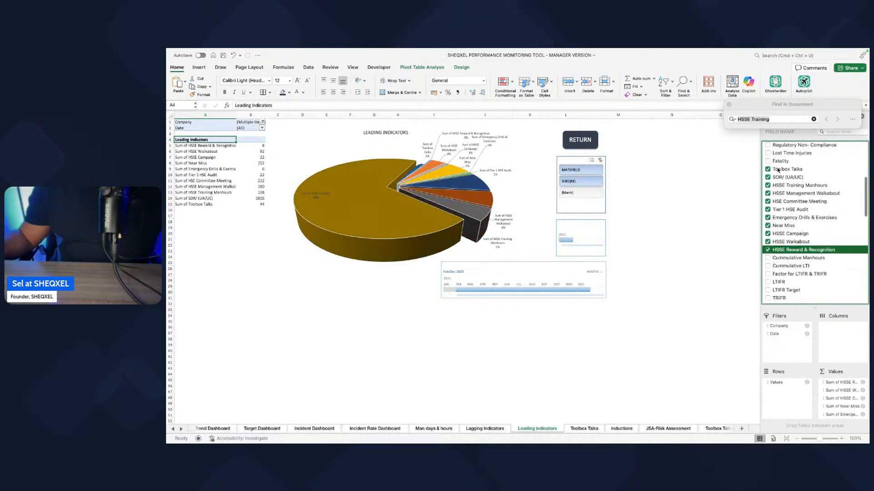
{"action": "left_click", "coordinate": [620, 333]}
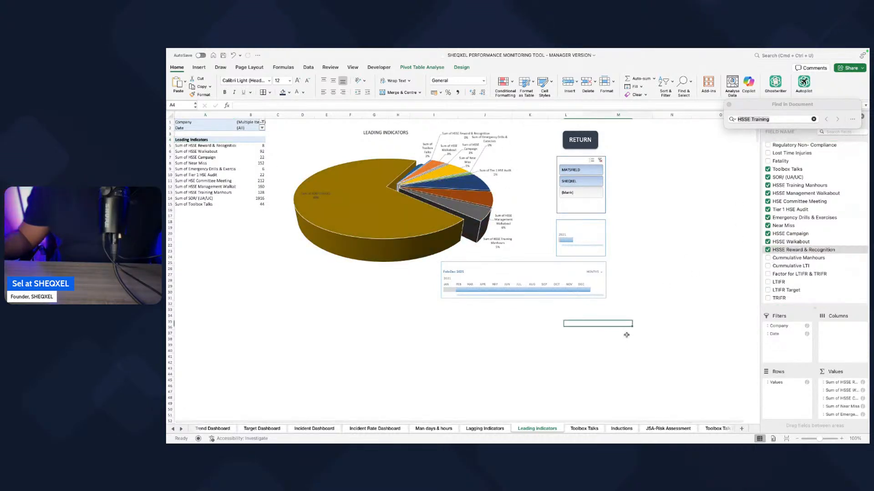
Step: Set the top and bottom bevel widths of the Leading Indicators pie series to 500 pt in its 3D format
{"action": "left_click", "coordinate": [422, 234]}
{"action": "right_click", "coordinate": [423, 234]}
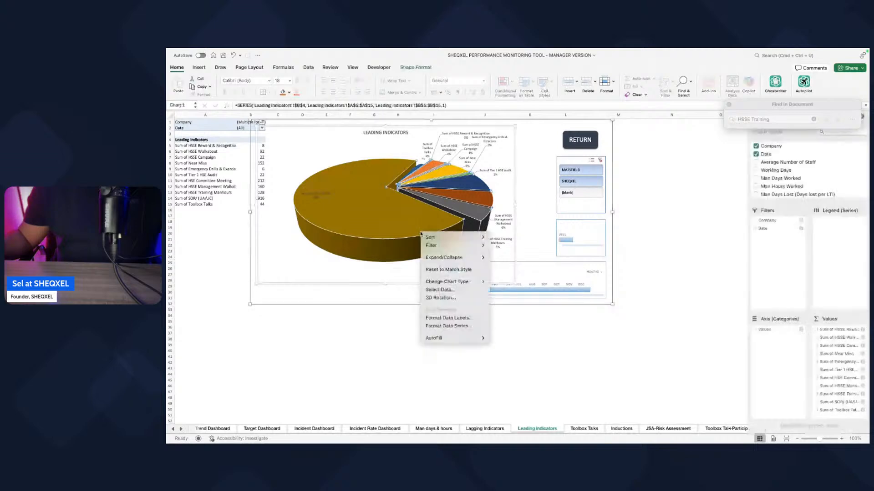
{"action": "left_click", "coordinate": [448, 326]}
{"action": "left_click", "coordinate": [787, 134]}
{"action": "left_click", "coordinate": [769, 174]}
{"action": "left_click", "coordinate": [851, 198]}
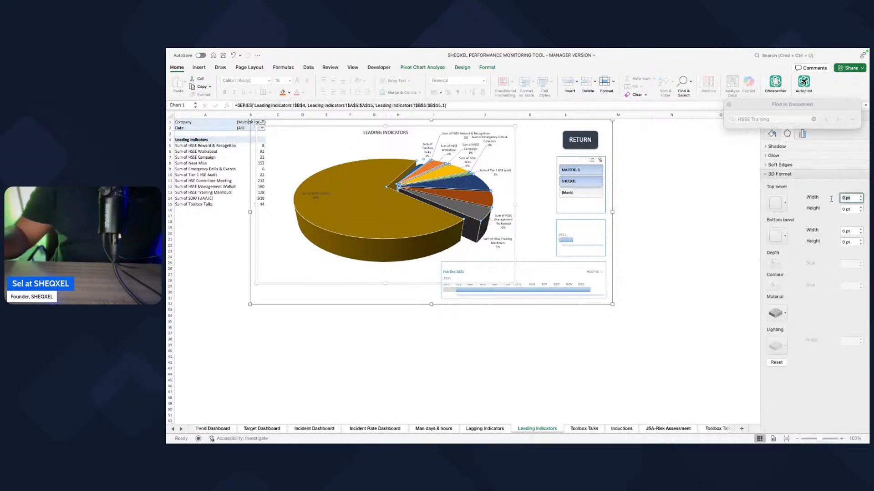
{"action": "type", "text": "500"}
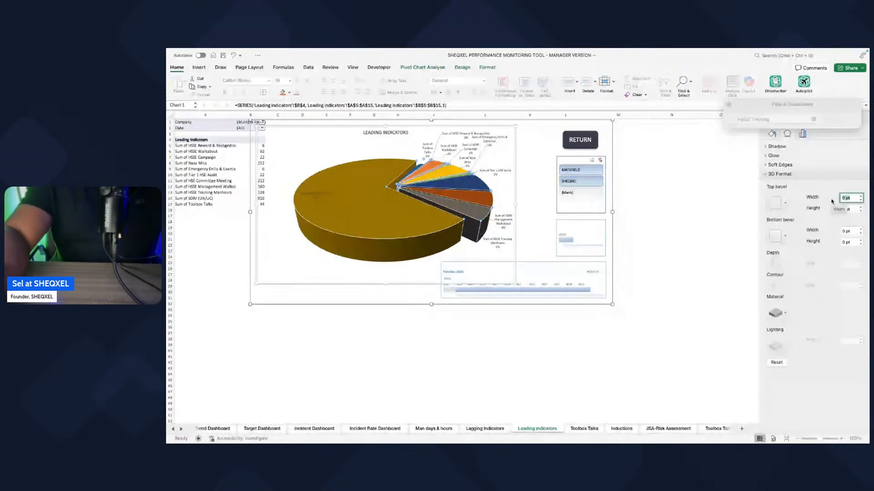
{"action": "key", "text": "Return"}
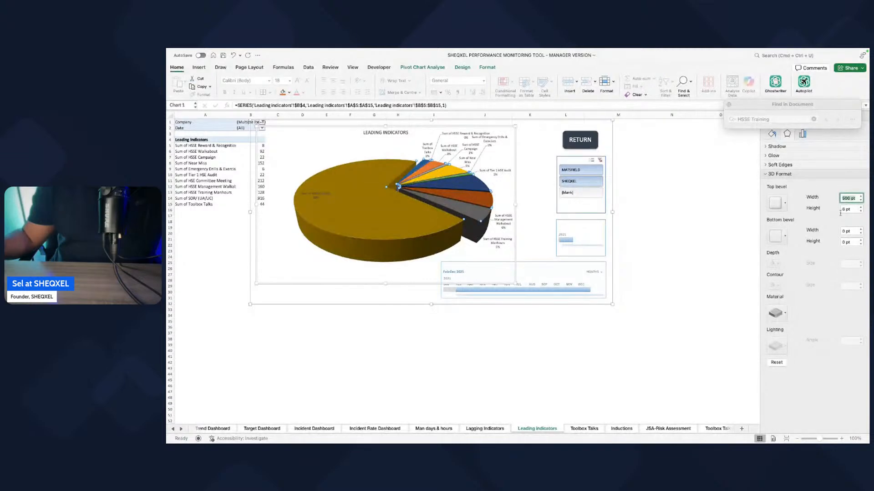
{"action": "left_click", "coordinate": [846, 230]}
{"action": "type", "text": "500"}
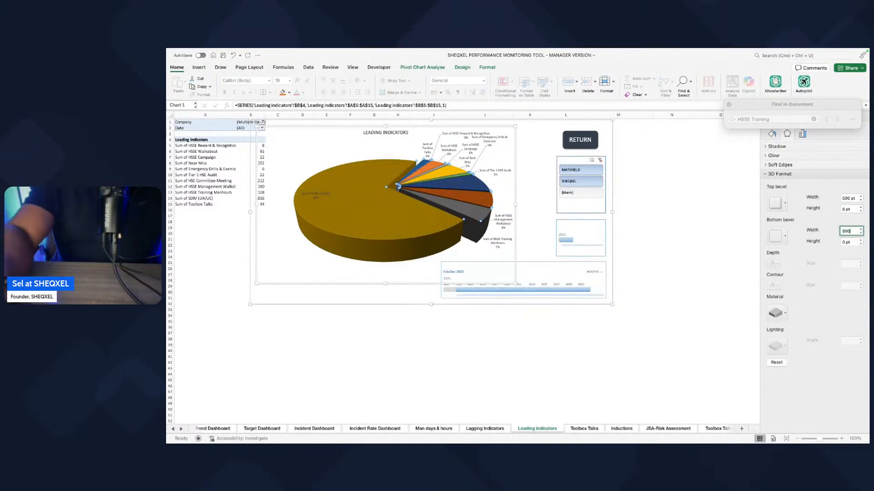
{"action": "key", "text": "Return"}
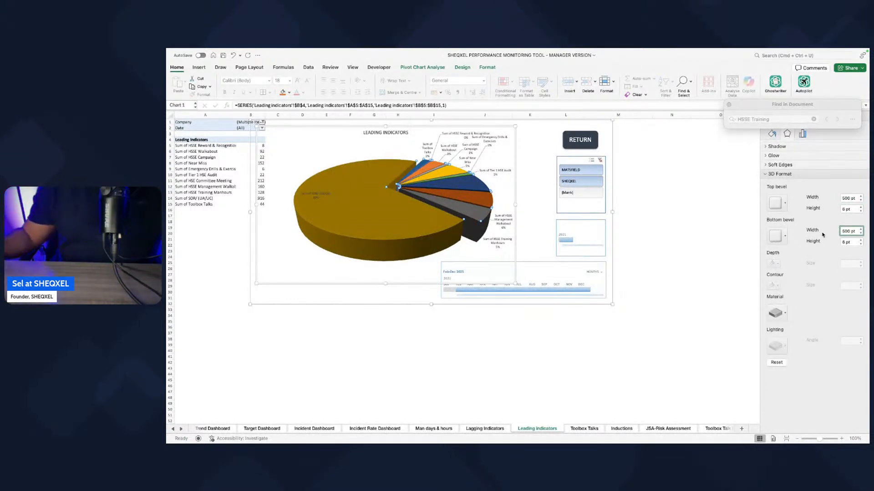
Step: Raise the top bevel height of the Leading Indicators pie series to 57.5 pt
{"action": "left_click", "coordinate": [860, 207]}
{"action": "left_click", "coordinate": [860, 210]}
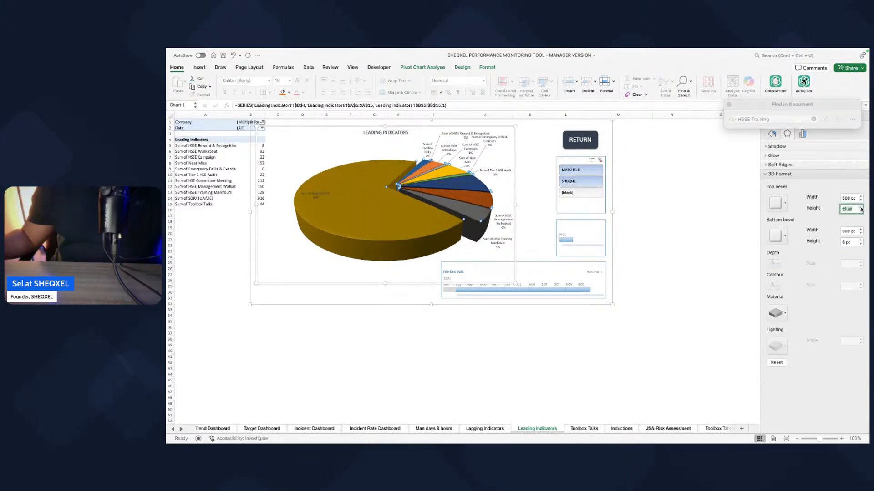
{"action": "left_click", "coordinate": [861, 208]}
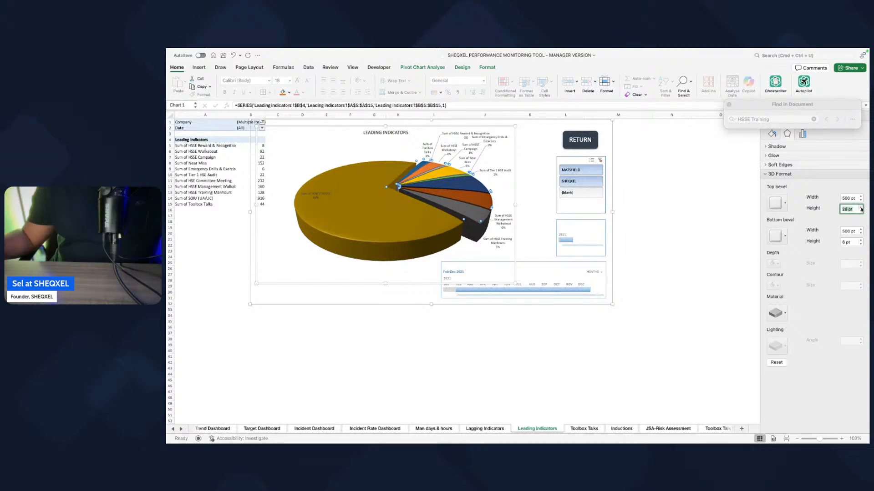
{"action": "left_click", "coordinate": [861, 208]}
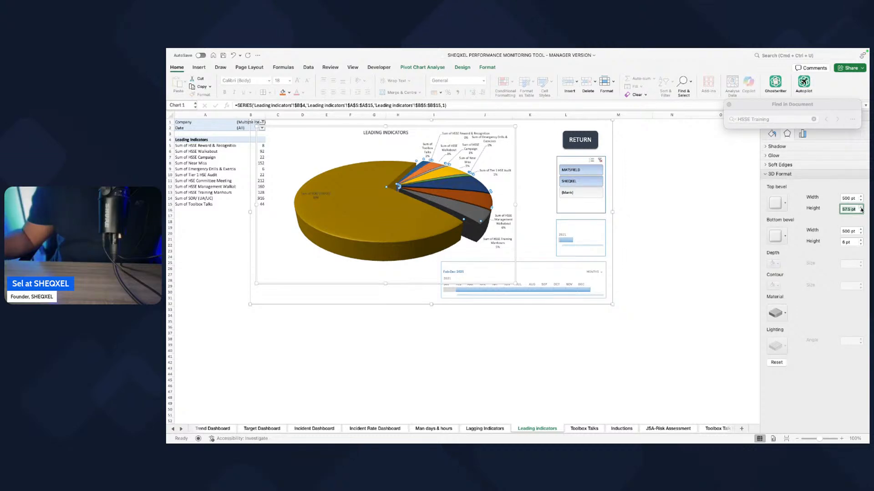
{"action": "left_click", "coordinate": [655, 324]}
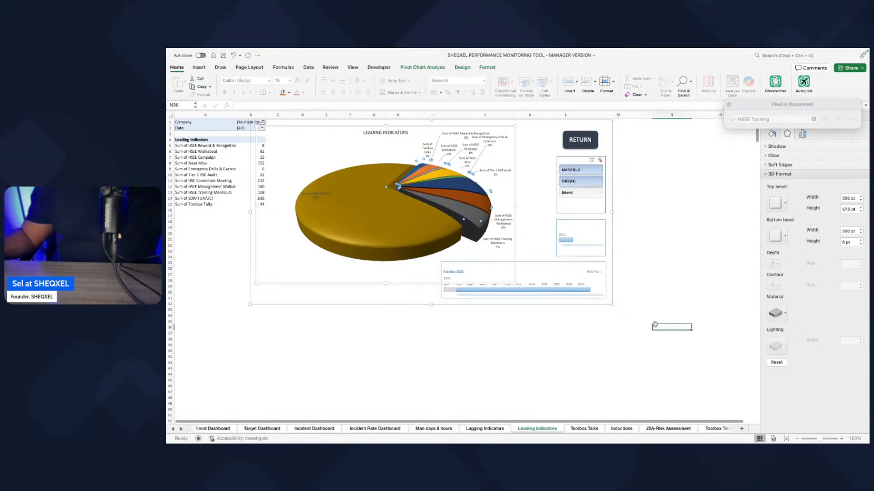
Step: Recolour the Leading Indicators pie chart with the fourth Colourful palette of greens, blues and yellows
{"action": "left_click", "coordinate": [445, 218]}
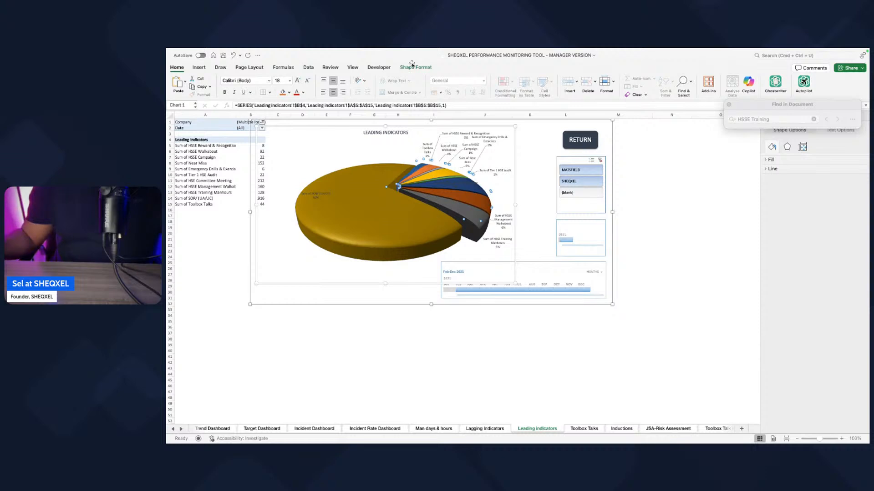
{"action": "left_click", "coordinate": [460, 68]}
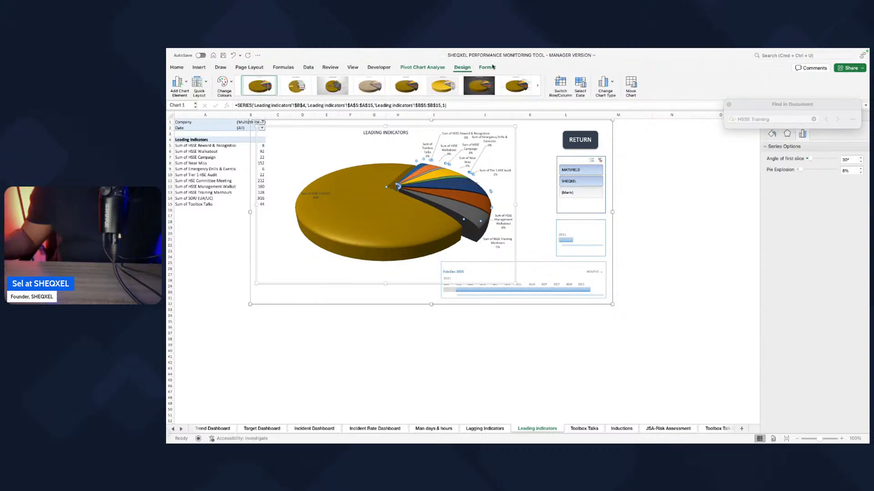
{"action": "left_click", "coordinate": [222, 83]}
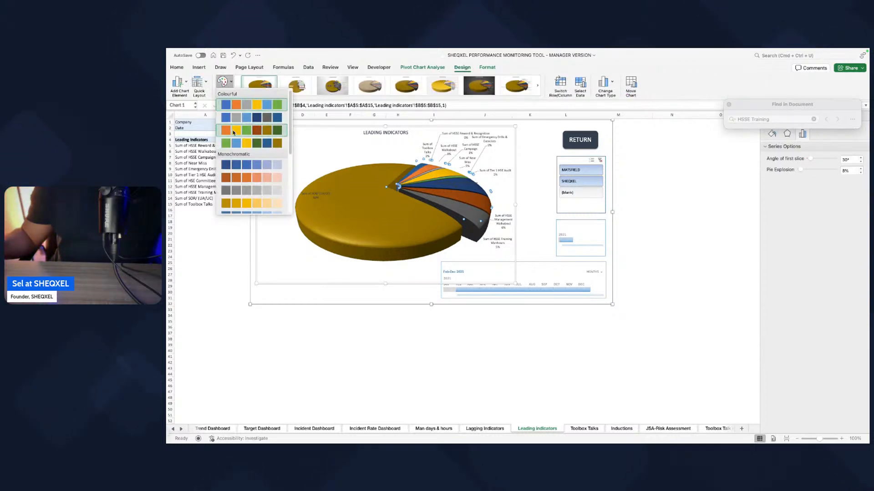
{"action": "left_click", "coordinate": [237, 144]}
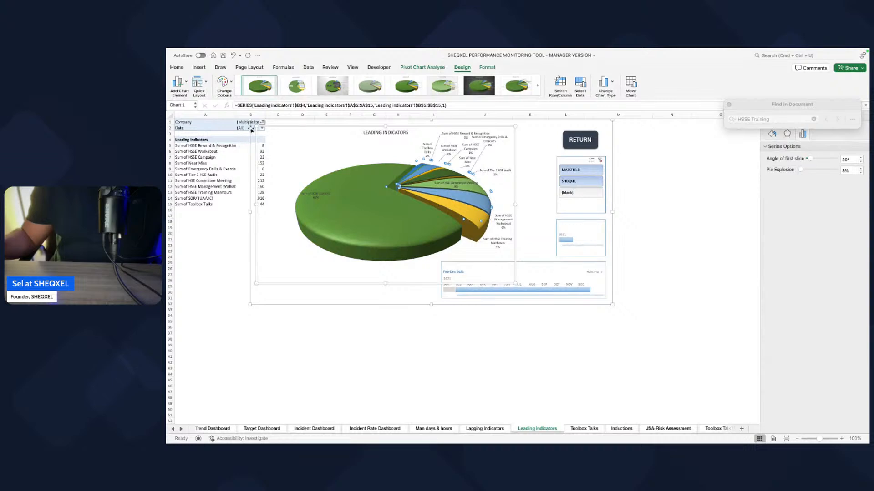
{"action": "left_click", "coordinate": [677, 309]}
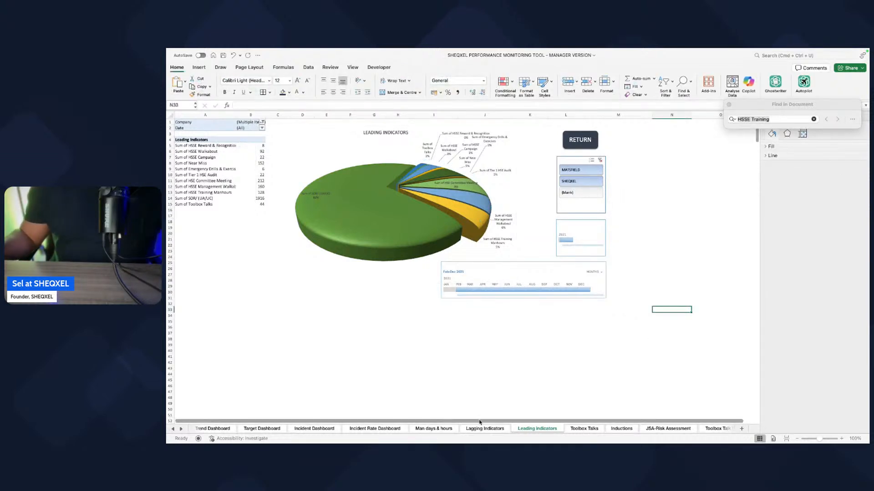
Step: Go to the Trend Dashboard sheet and bring up the fill options for the Safety Lagging Indicators bars
{"action": "left_click", "coordinate": [221, 431]}
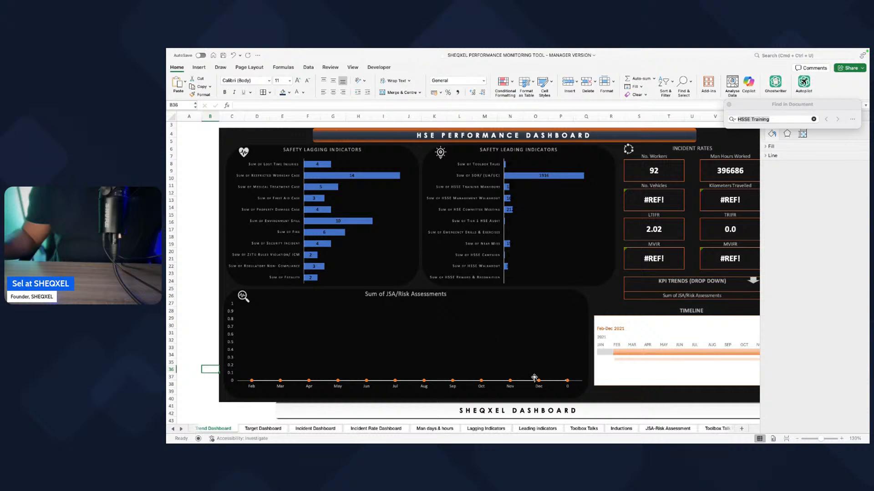
{"action": "left_click", "coordinate": [350, 222]}
{"action": "left_click", "coordinate": [350, 221]}
{"action": "right_click", "coordinate": [350, 222]}
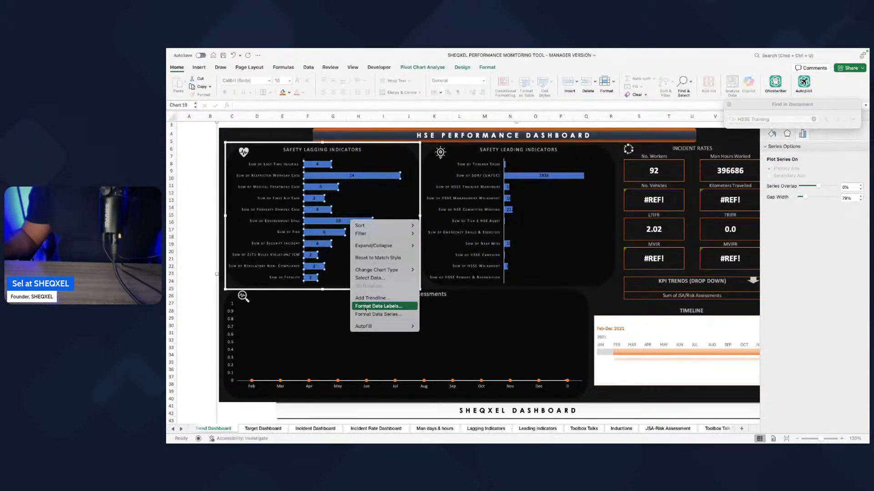
{"action": "left_click", "coordinate": [370, 316]}
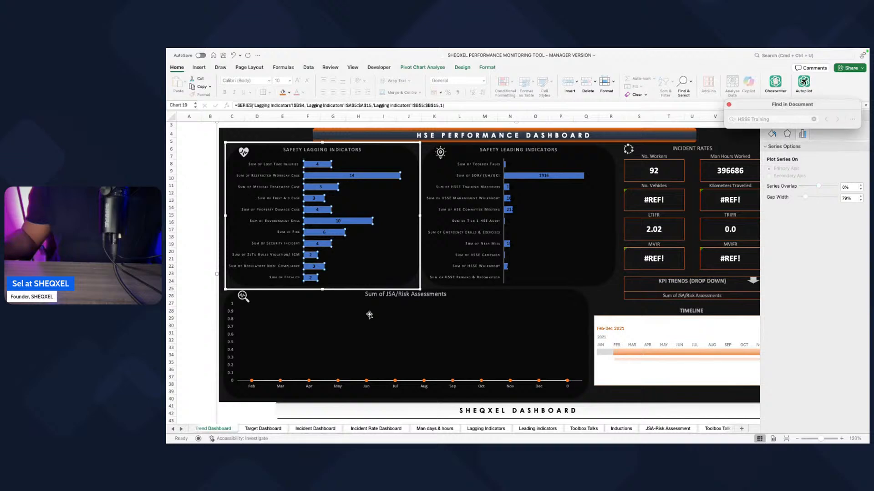
{"action": "left_click", "coordinate": [772, 134]}
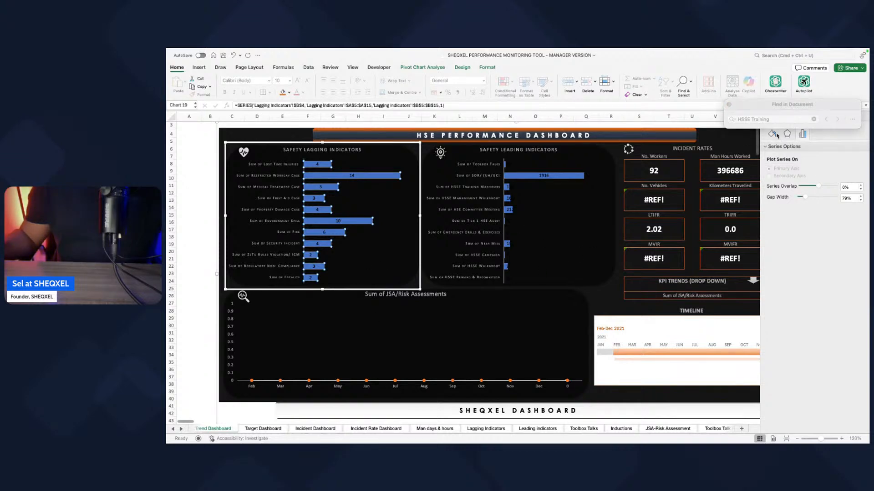
{"action": "left_click", "coordinate": [769, 146]}
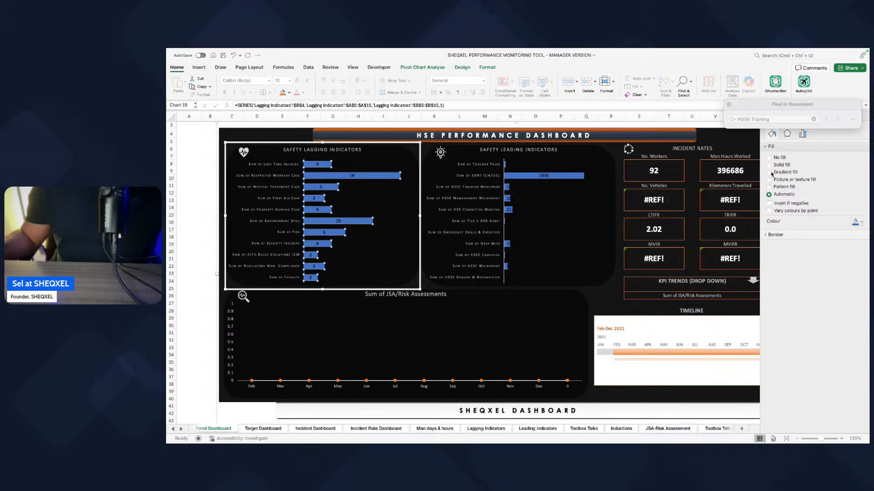
{"action": "left_click", "coordinate": [210, 370]}
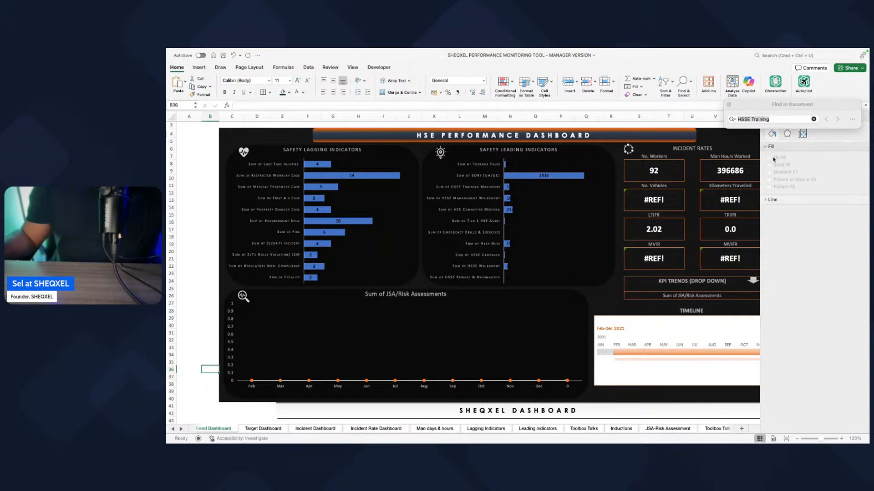
Step: Give the Safety Lagging Indicators bars a gradient fill and remove the gradient stops at 74% and 83%
{"action": "left_click", "coordinate": [317, 221]}
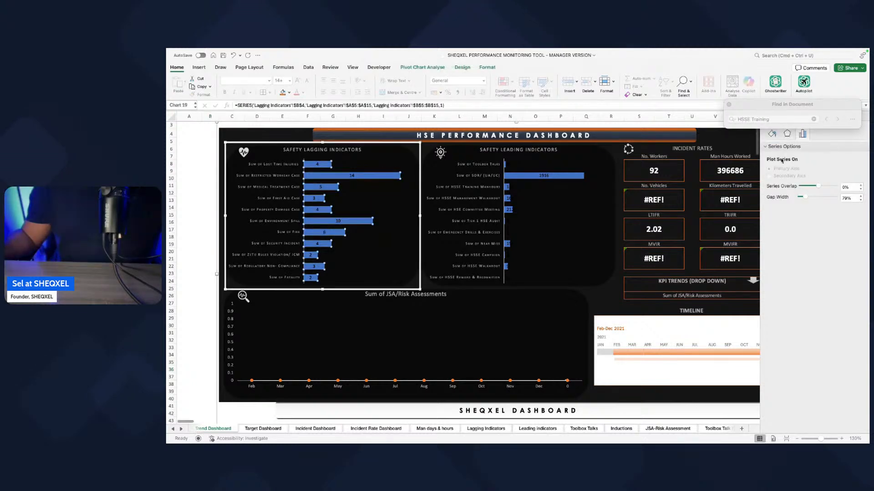
{"action": "left_click", "coordinate": [772, 133]}
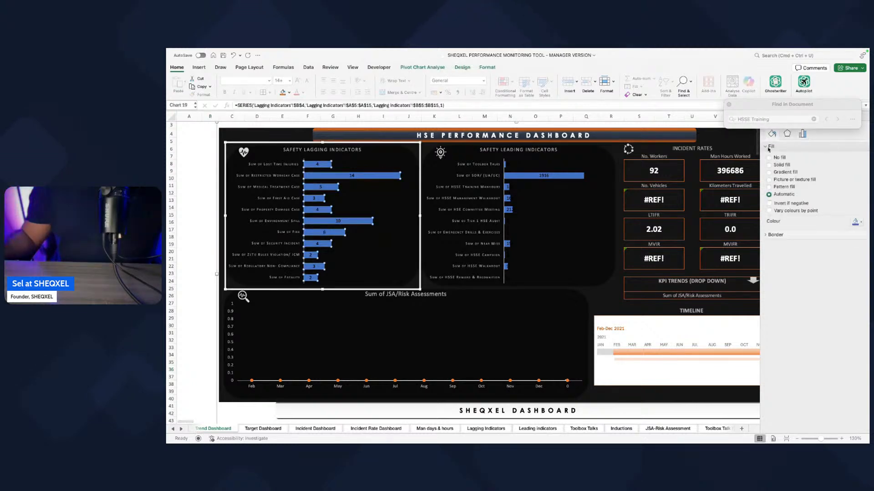
{"action": "left_click", "coordinate": [769, 173]}
{"action": "left_click", "coordinate": [836, 283]}
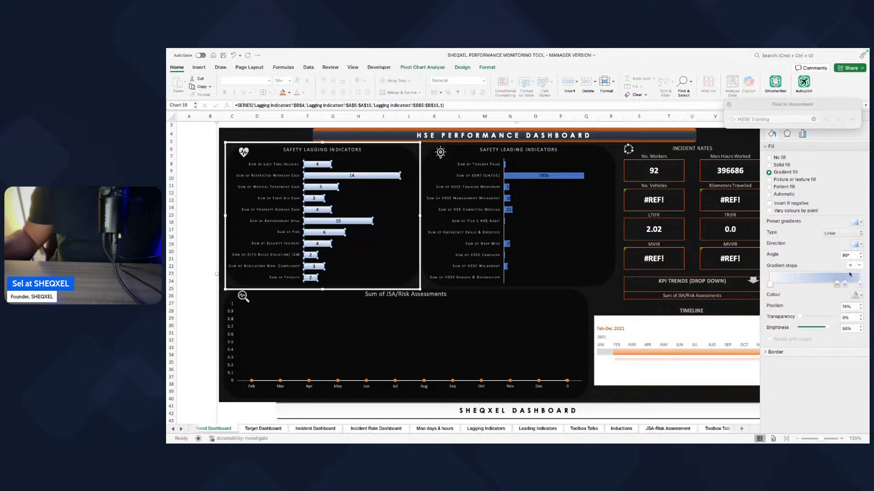
{"action": "left_click", "coordinate": [859, 266]}
{"action": "left_click", "coordinate": [847, 283]}
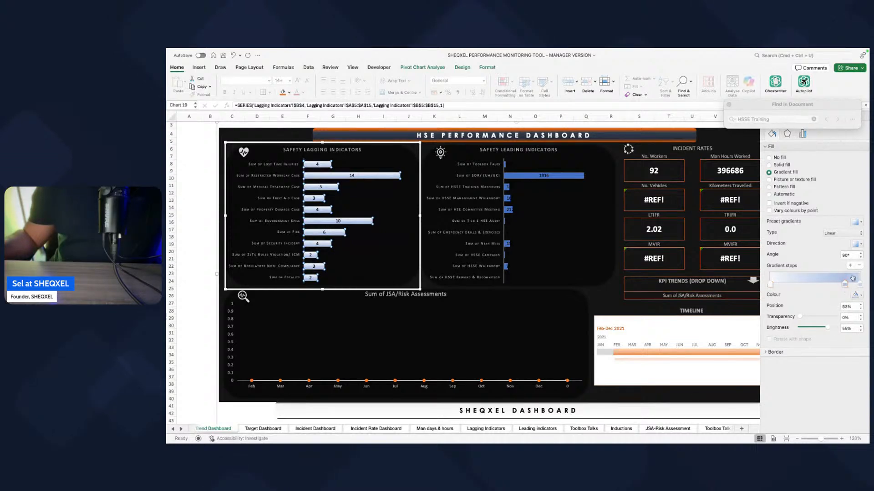
{"action": "left_click", "coordinate": [859, 266]}
Step: Set the 100% gradient stop of the Safety Lagging Indicators bars to the orange theme colour
{"action": "left_click", "coordinate": [770, 285]}
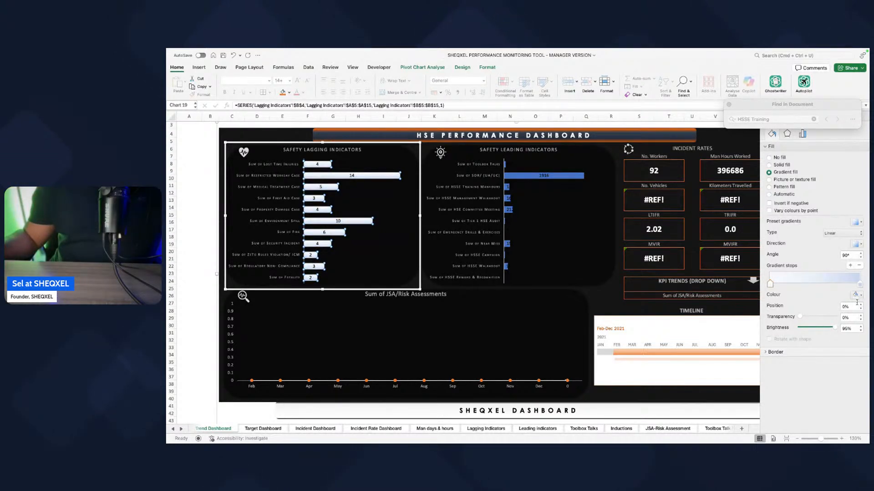
{"action": "left_click", "coordinate": [859, 285]}
{"action": "left_click", "coordinate": [856, 295]}
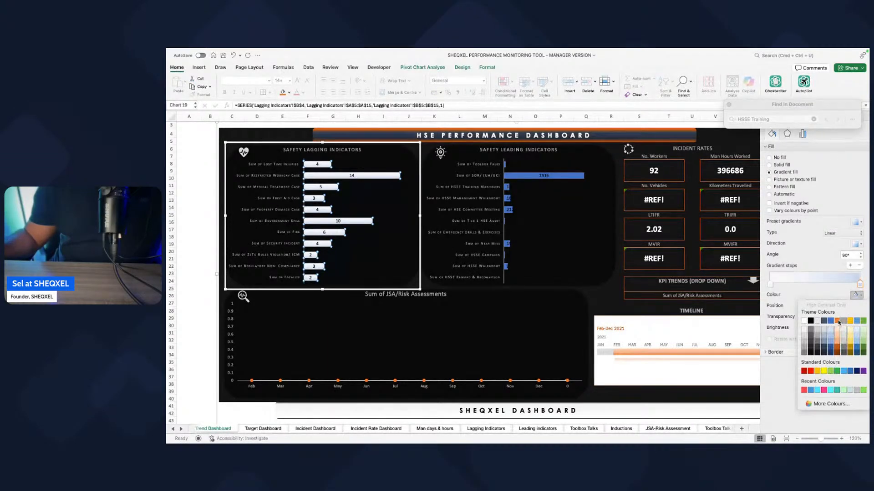
{"action": "left_click", "coordinate": [837, 321]}
Step: Recolour the 0% gradient stop of the lagging bars black, and switch that stop to standard yellow
{"action": "left_click", "coordinate": [769, 284]}
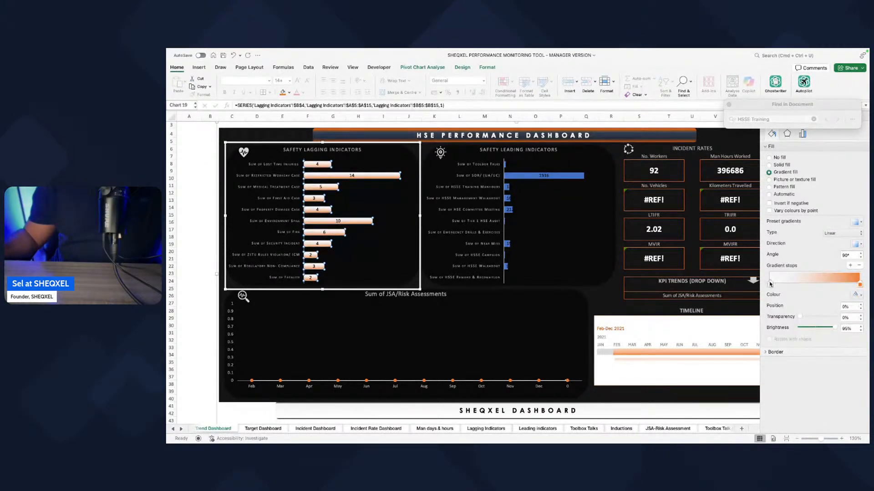
{"action": "left_click", "coordinate": [857, 294]}
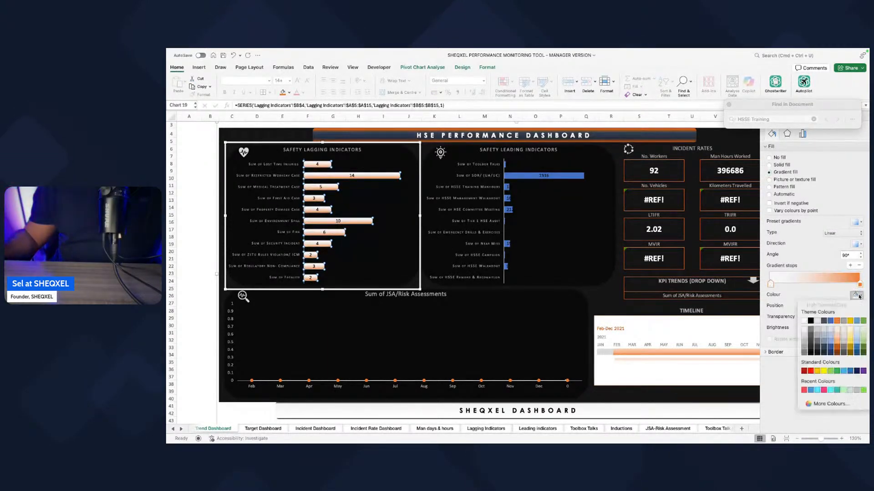
{"action": "left_click", "coordinate": [811, 321]}
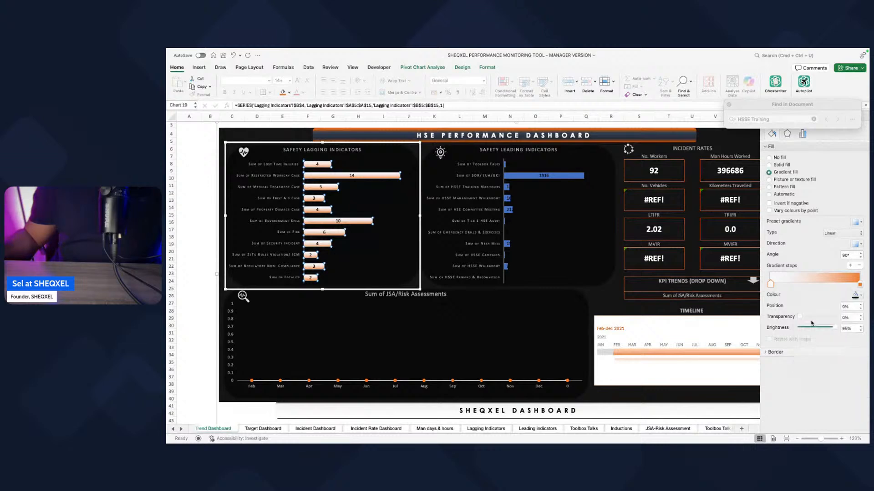
{"action": "left_click", "coordinate": [855, 296]}
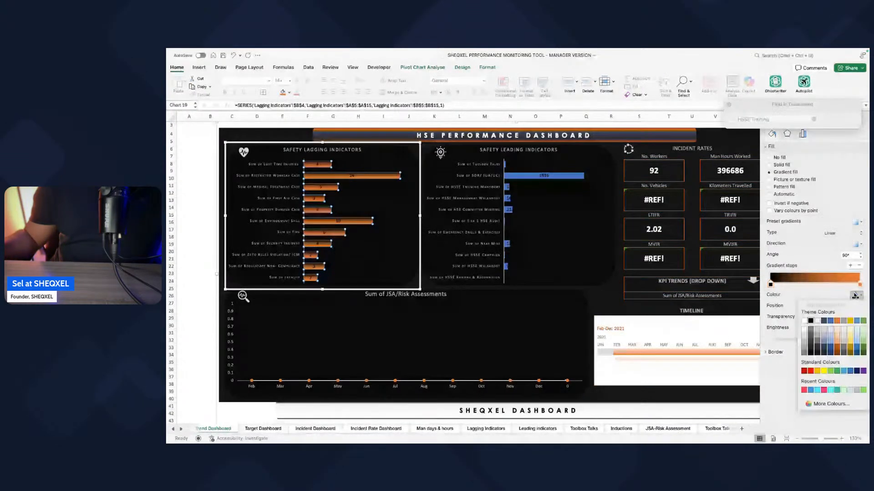
{"action": "left_click", "coordinate": [822, 371]}
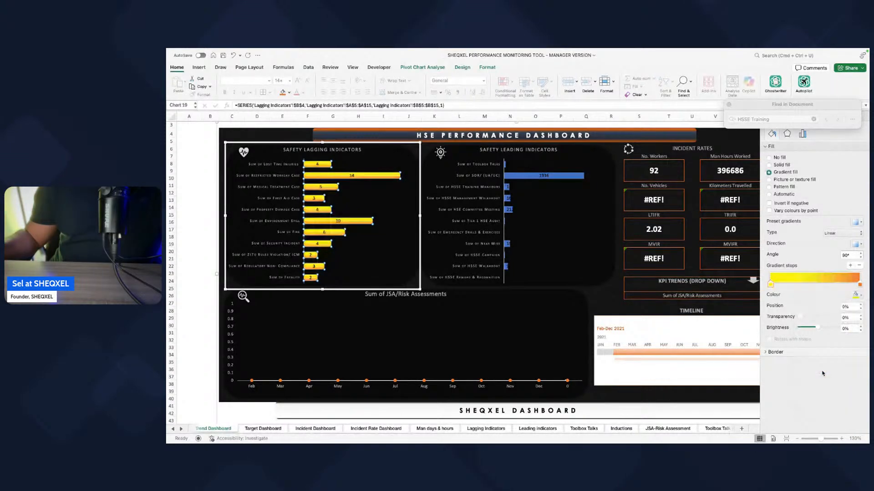
Step: Change the 0% gradient stop of the lagging bars to the theme orange darkened by 25%
{"action": "left_click", "coordinate": [859, 285]}
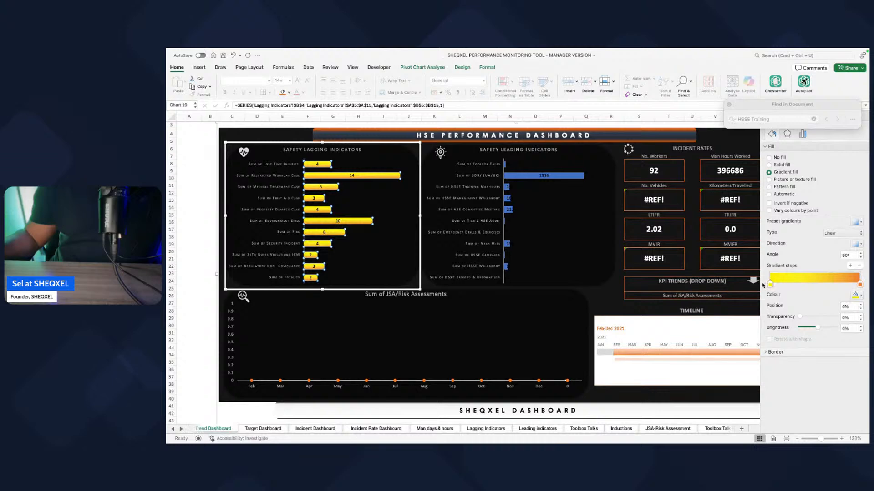
{"action": "left_click", "coordinate": [856, 297]}
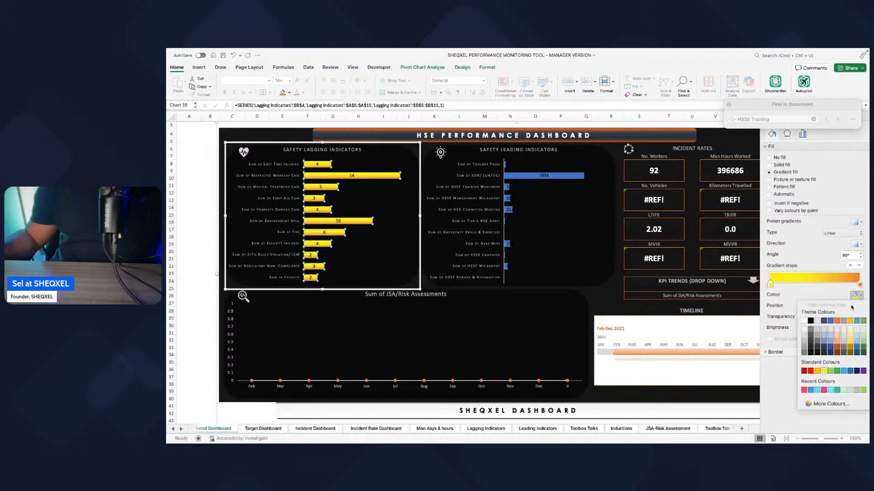
{"action": "left_click", "coordinate": [836, 348]}
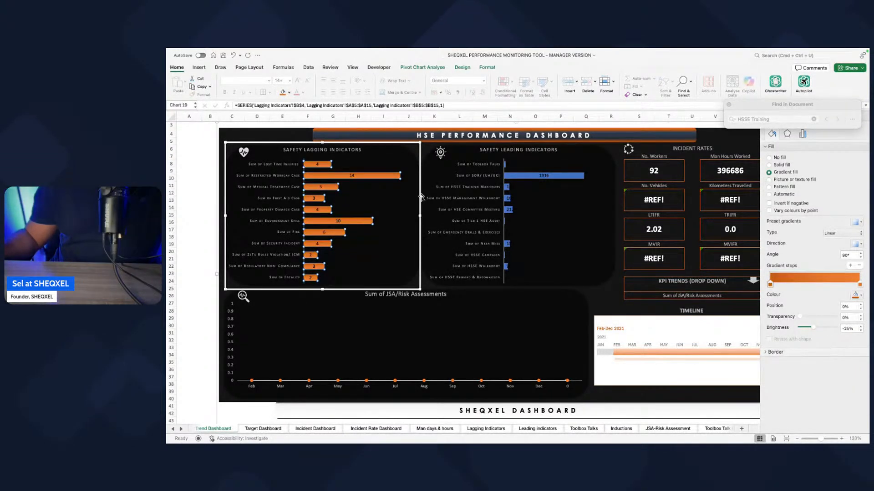
Step: Run the lagging bars' linear gradient from left to right at an angle of 0°
{"action": "left_click", "coordinate": [859, 284]}
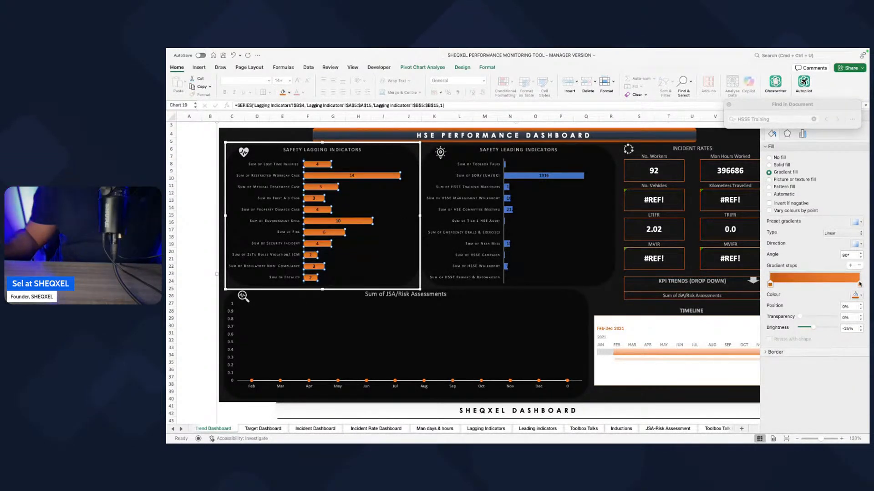
{"action": "left_click", "coordinate": [856, 244]}
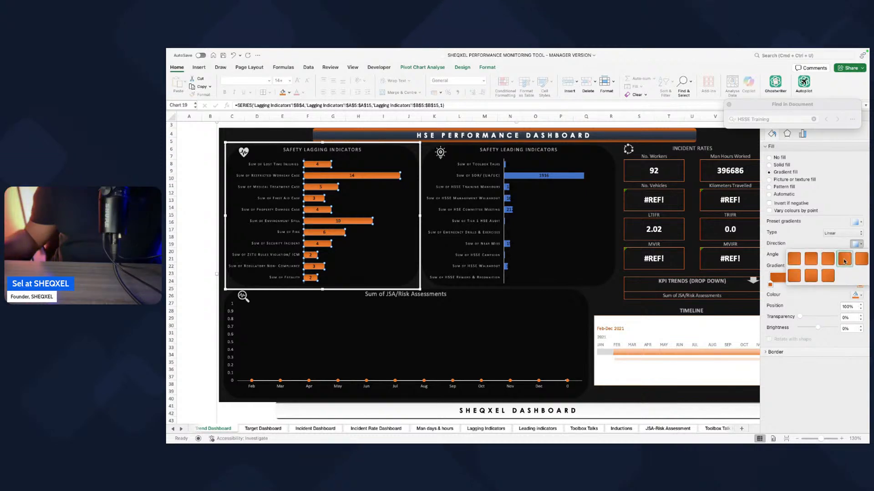
{"action": "left_click", "coordinate": [844, 260]}
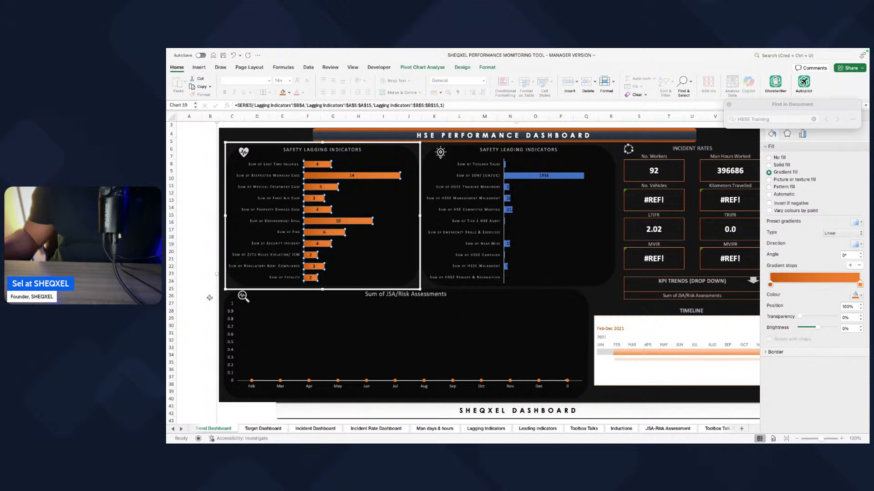
{"action": "left_click", "coordinate": [210, 298]}
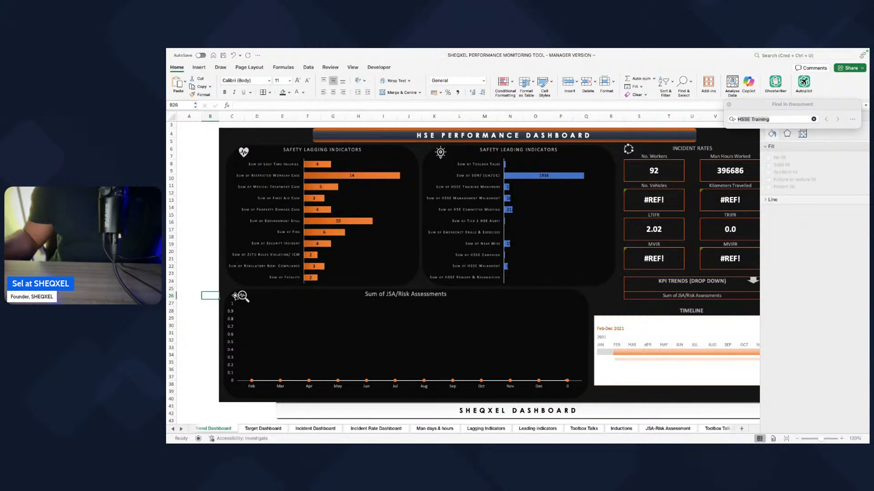
Step: Give the 100% gradient stop of the Safety Lagging Indicators bars a custom red-orange picked from the colour wheel
{"action": "left_click", "coordinate": [339, 222]}
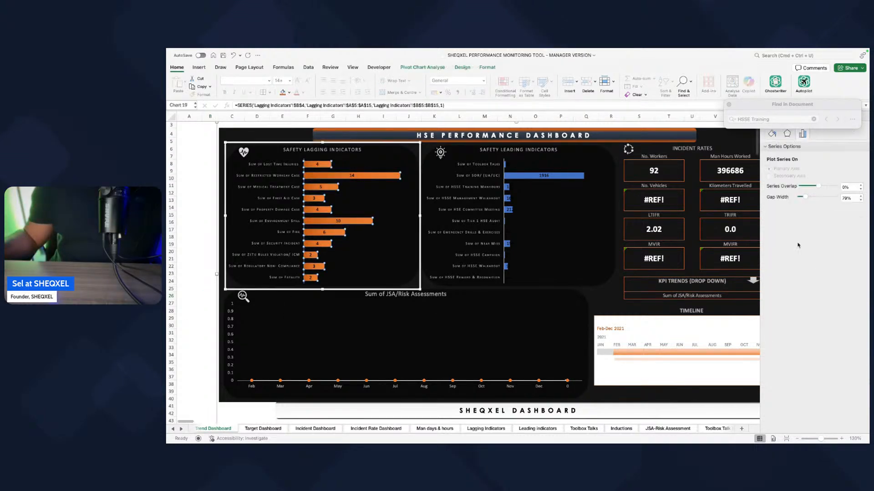
{"action": "left_click", "coordinate": [771, 135]}
{"action": "left_click", "coordinate": [859, 284]}
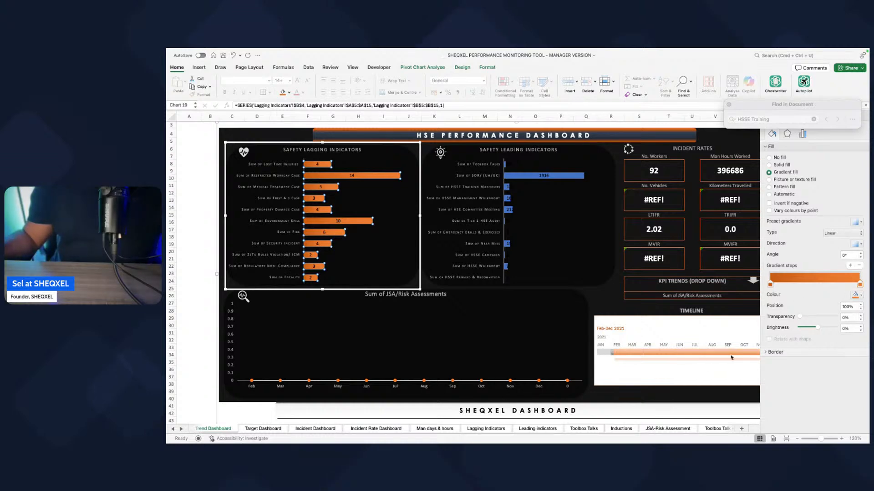
{"action": "left_click", "coordinate": [861, 296]}
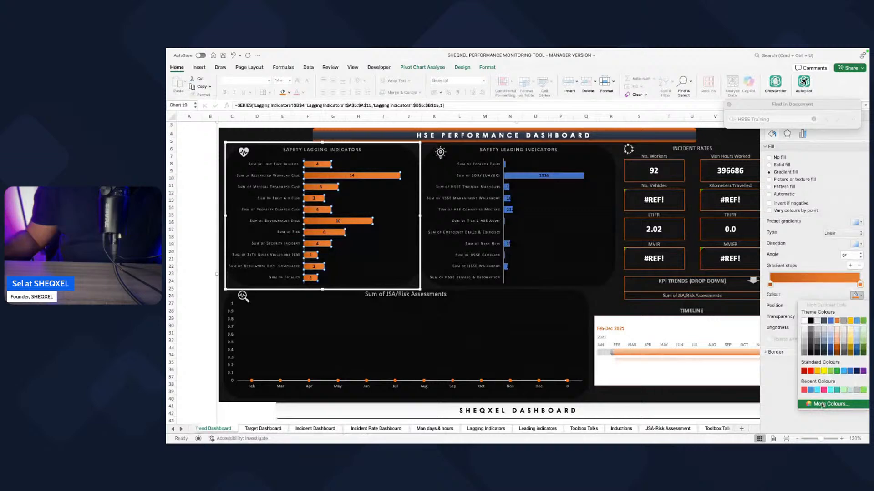
{"action": "left_click", "coordinate": [822, 405]}
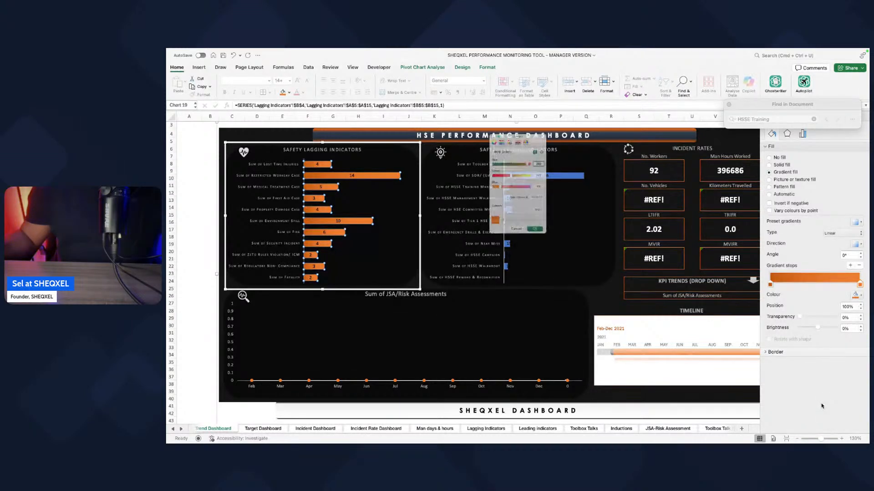
{"action": "left_click", "coordinate": [506, 122]}
{"action": "left_click", "coordinate": [482, 122]}
{"action": "left_click", "coordinate": [541, 155]}
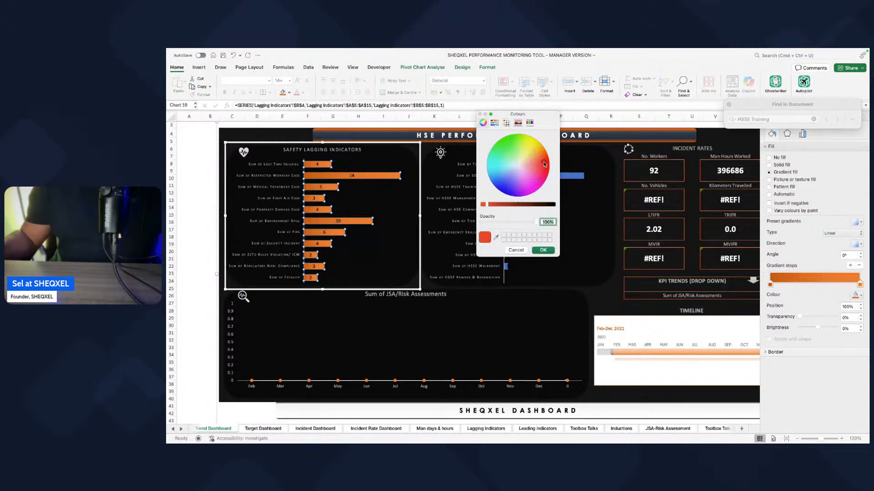
{"action": "left_click", "coordinate": [544, 251]}
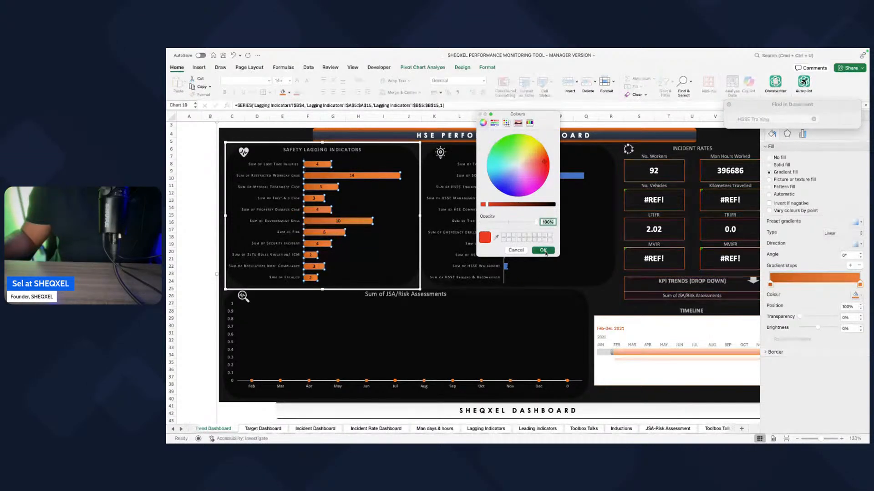
{"action": "left_click", "coordinate": [188, 253]}
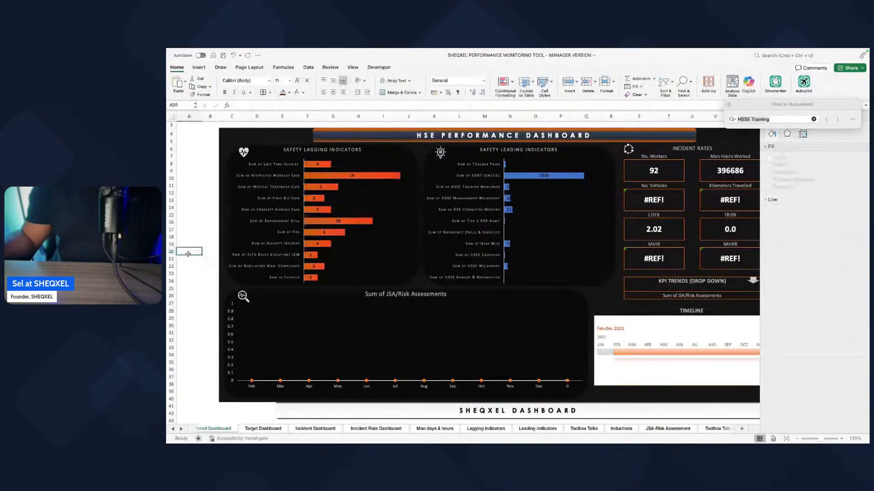
Step: Try a pale gold with 80% brightness for the 100% gradient stop of the lagging bars
{"action": "left_click", "coordinate": [348, 225]}
{"action": "left_click", "coordinate": [349, 225]}
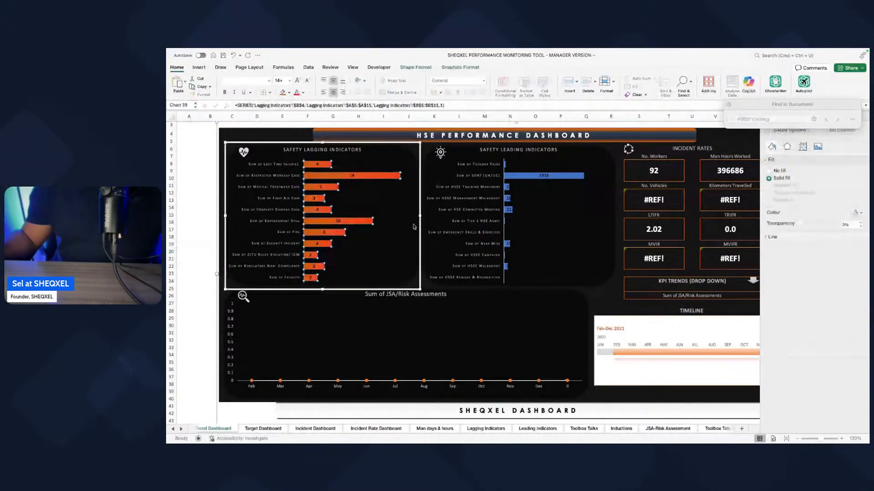
{"action": "left_click", "coordinate": [771, 134]}
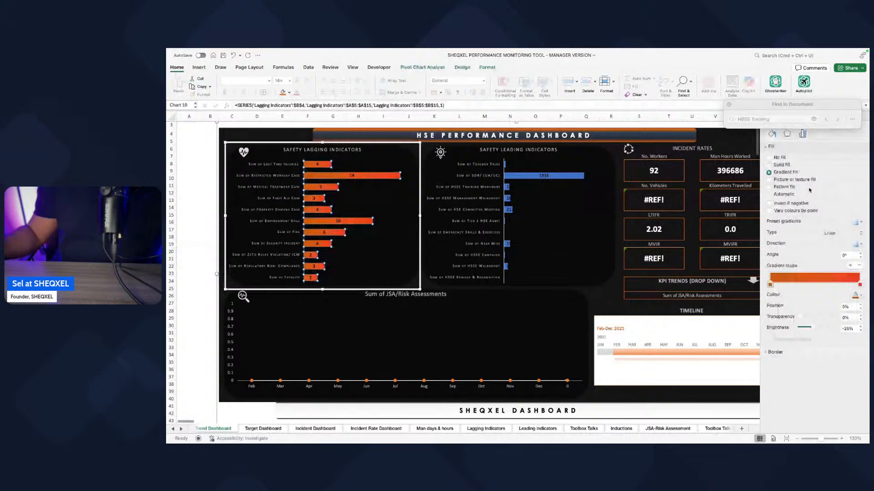
{"action": "left_click", "coordinate": [860, 286]}
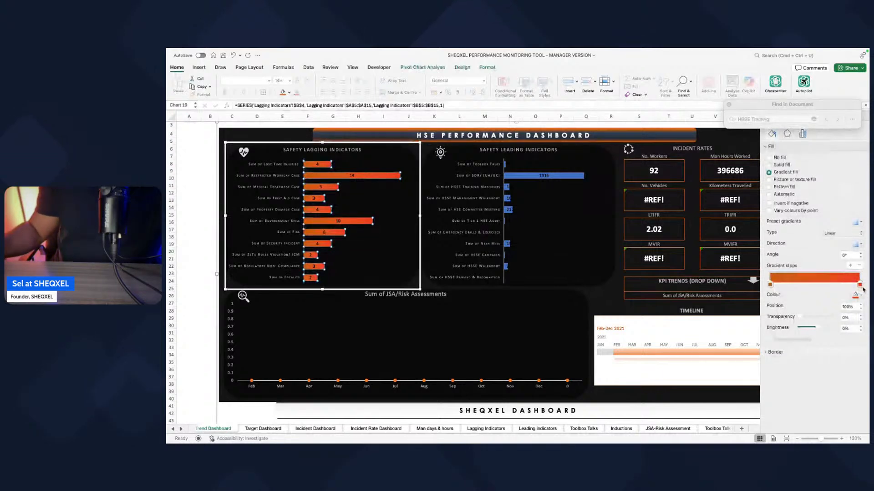
{"action": "left_click", "coordinate": [859, 296]}
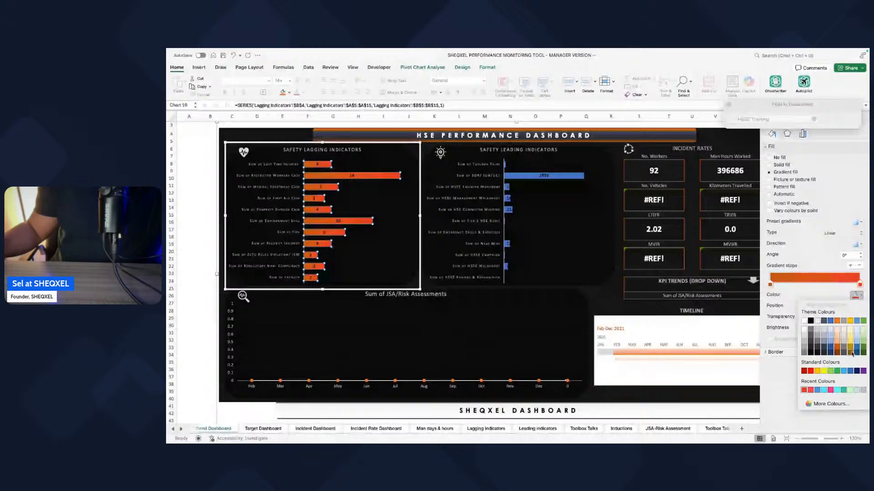
{"action": "left_click", "coordinate": [859, 287]}
{"action": "left_click", "coordinate": [858, 295]}
{"action": "left_click", "coordinate": [865, 299]}
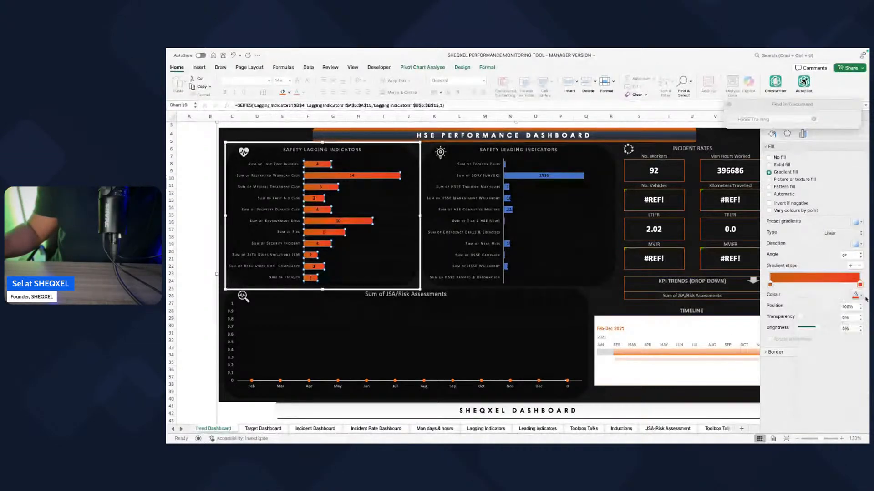
{"action": "left_click", "coordinate": [859, 295]}
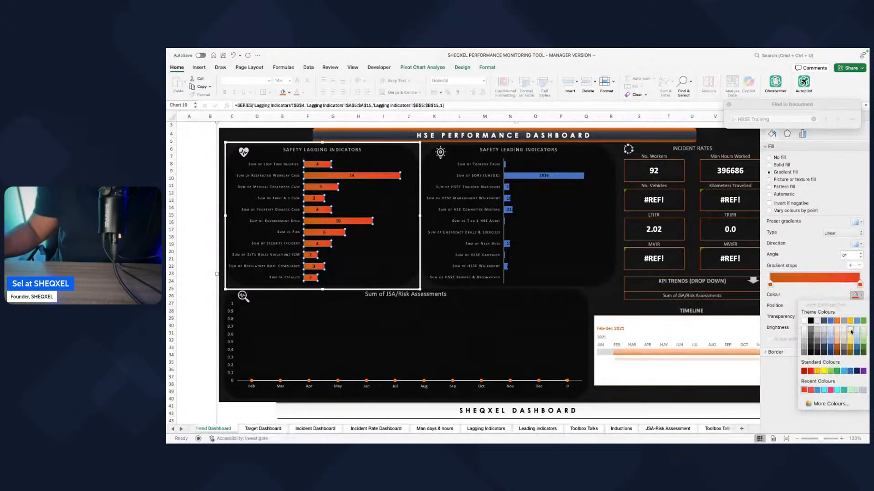
{"action": "left_click", "coordinate": [850, 332]}
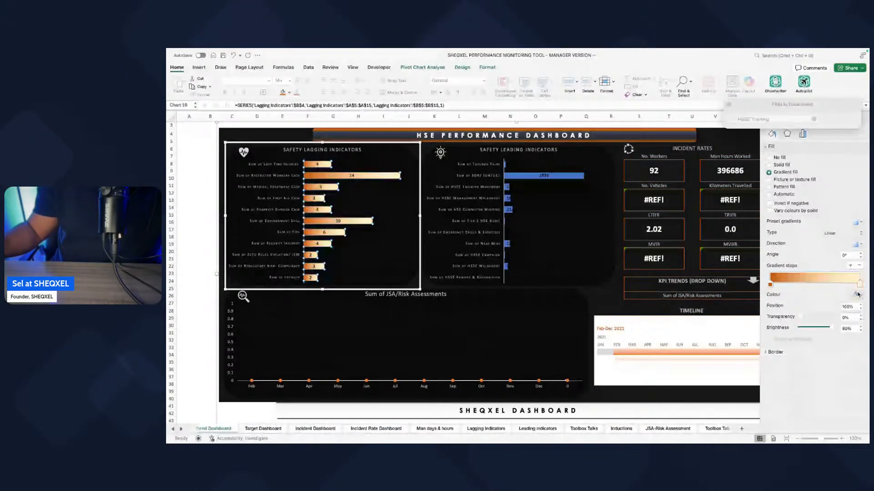
Step: Try the recently used red-orange for the 0% gradient stop and bring up the colour choices for the 100% stop
{"action": "left_click", "coordinate": [771, 284]}
{"action": "left_click", "coordinate": [857, 295]}
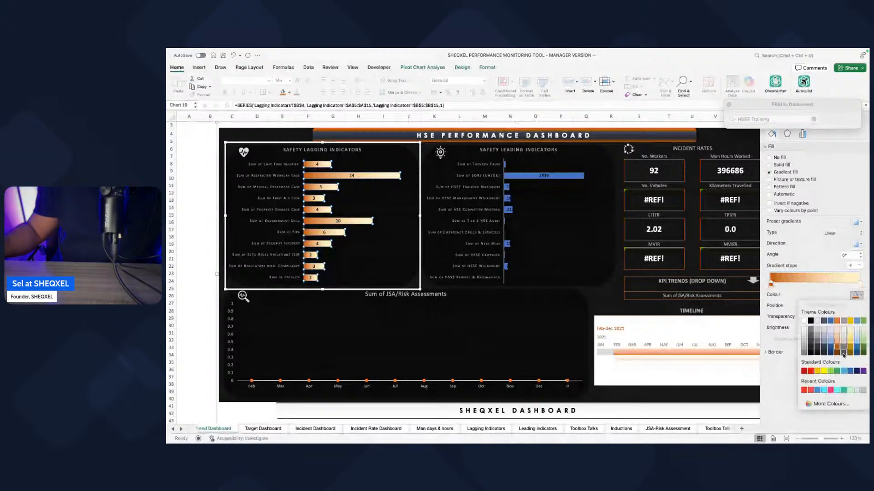
{"action": "left_click", "coordinate": [805, 390]}
{"action": "left_click", "coordinate": [860, 284]}
{"action": "left_click", "coordinate": [857, 295]}
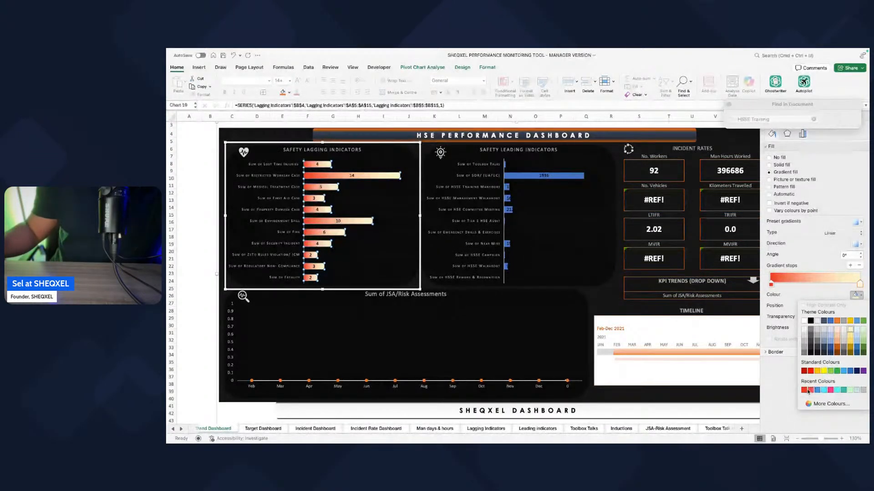
Step: Undo the red-orange and pale gold changes to the gradient stops of the lagging bars
{"action": "left_click", "coordinate": [212, 263]}
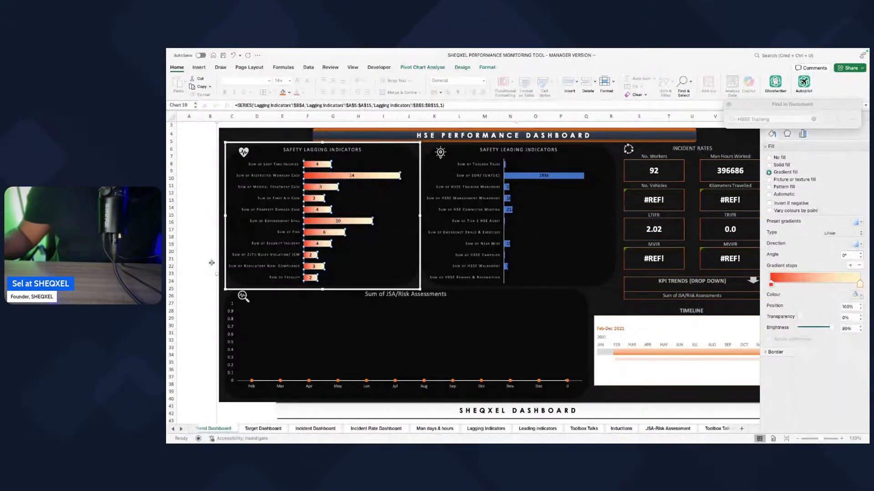
{"action": "left_click", "coordinate": [233, 56]}
{"action": "left_click", "coordinate": [233, 55]}
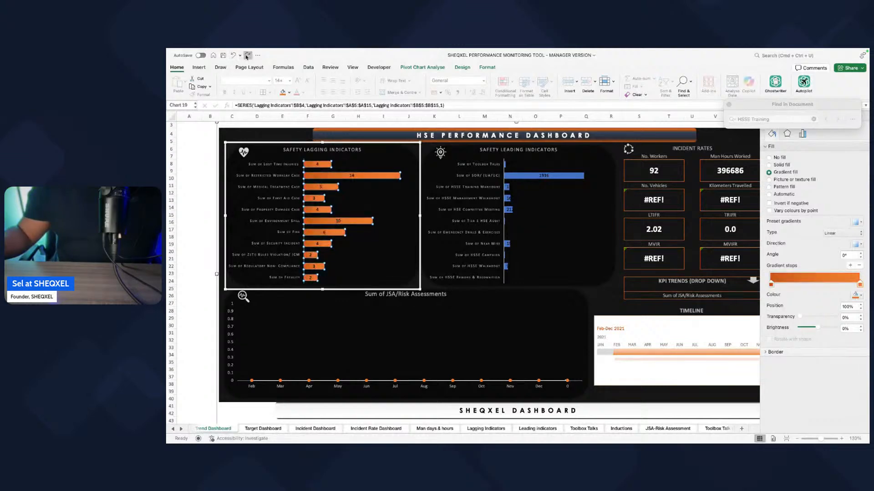
Step: Change the font colour of the data labels on the Safety Lagging Indicators bars to white
{"action": "left_click", "coordinate": [311, 255]}
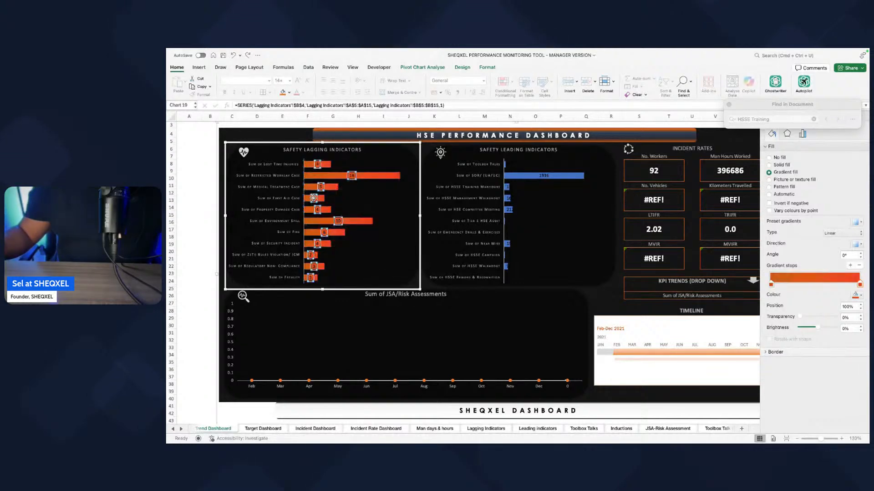
{"action": "left_click", "coordinate": [302, 93]}
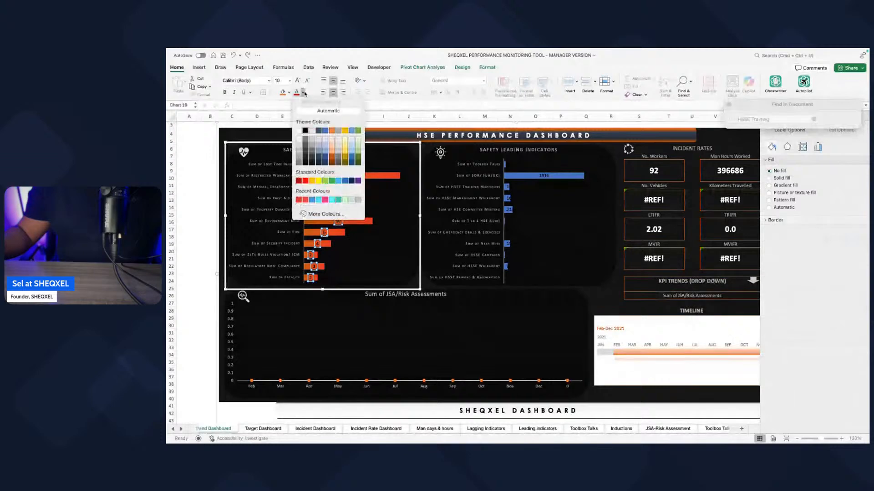
{"action": "left_click", "coordinate": [300, 131]}
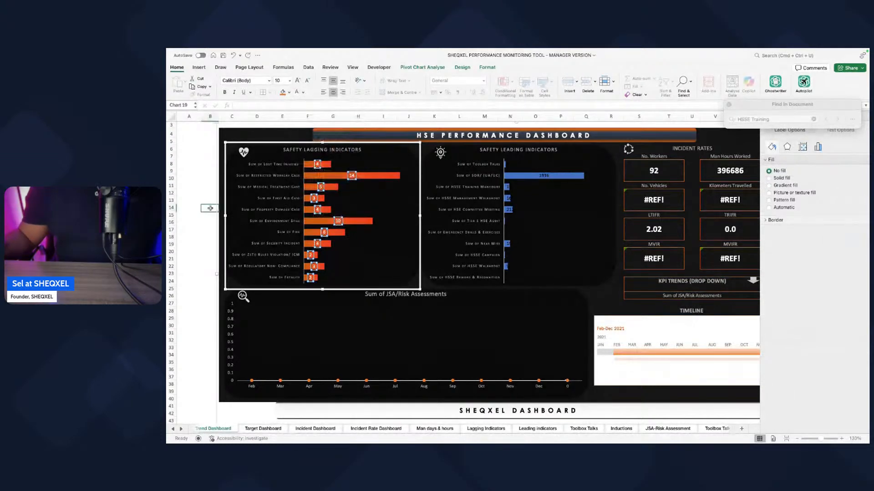
Step: Copy the Safety Lagging Indicators chart's orange gradient bars and white data labels onto the Safety Leading Indicators chart
{"action": "left_click", "coordinate": [333, 268]}
{"action": "left_click", "coordinate": [326, 279]}
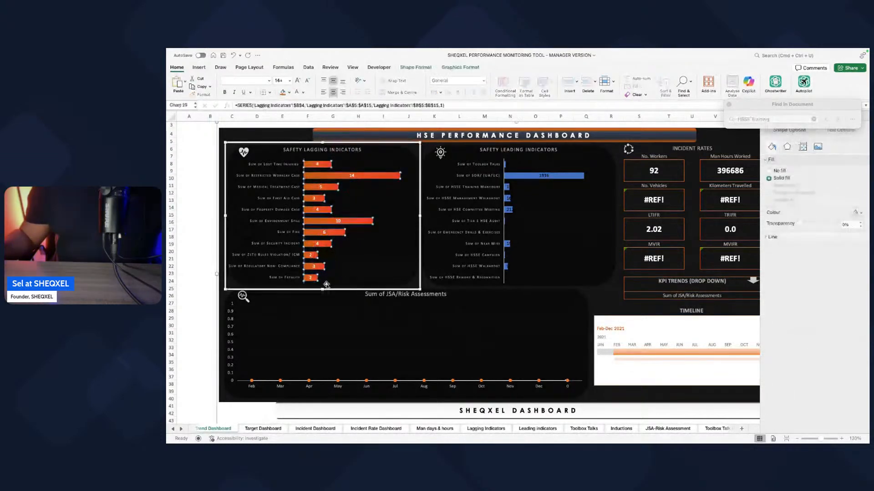
{"action": "left_click", "coordinate": [331, 288]}
{"action": "left_click", "coordinate": [330, 279]}
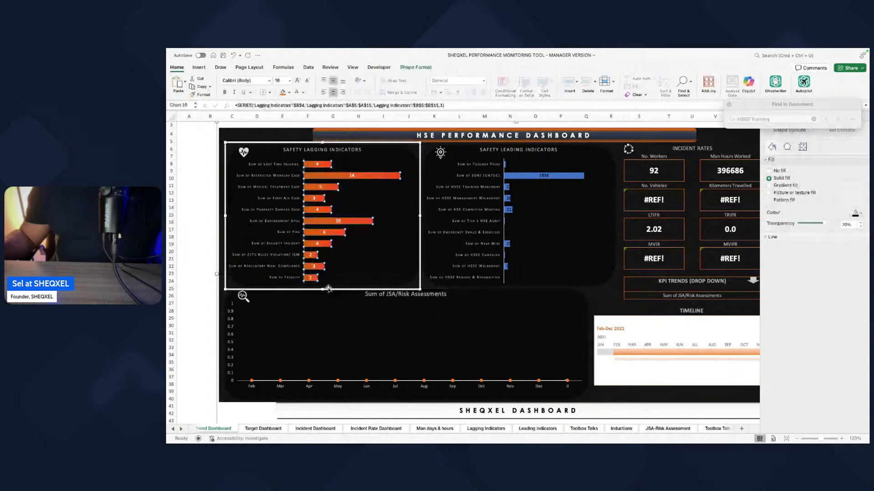
{"action": "left_click", "coordinate": [472, 256]}
{"action": "left_click", "coordinate": [479, 289]}
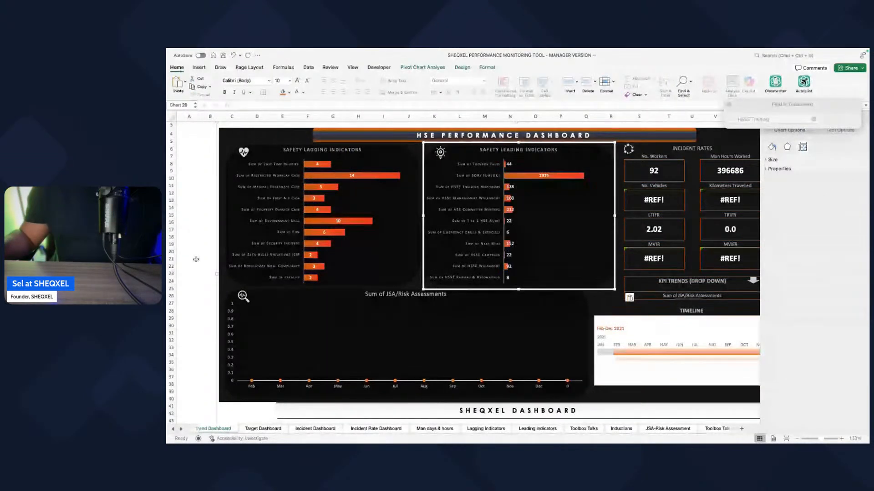
{"action": "left_click", "coordinate": [188, 258]}
Step: Set the KPI Trends selector on the Trend Dashboard to Sum of Toolbox Talks
{"action": "left_click", "coordinate": [364, 246]}
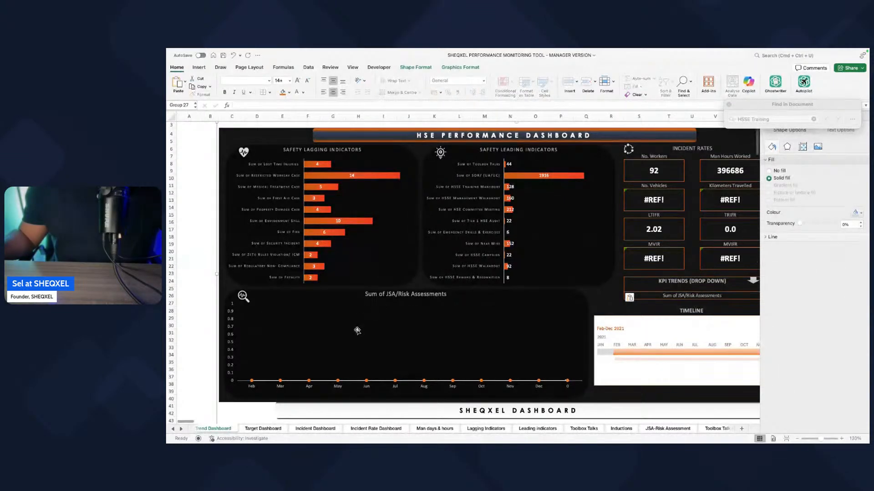
{"action": "left_click", "coordinate": [690, 295]}
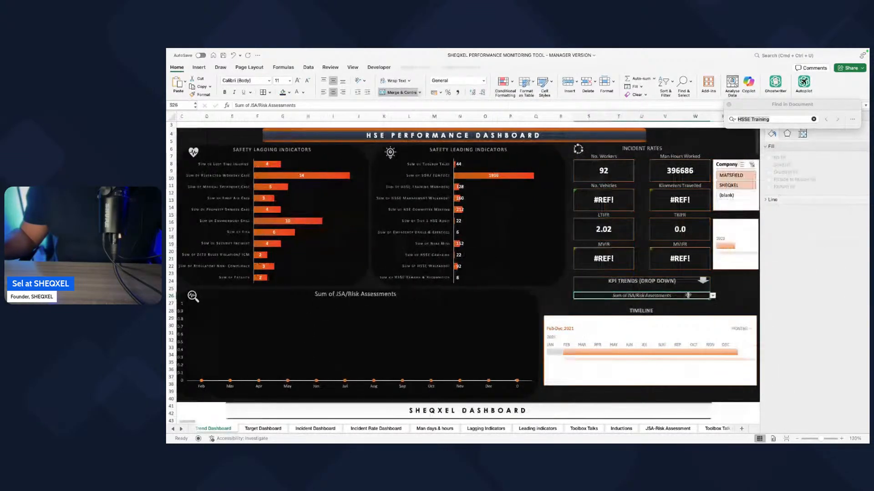
{"action": "left_click", "coordinate": [642, 297]}
{"action": "left_click", "coordinate": [552, 305]}
{"action": "left_click", "coordinate": [738, 310]}
{"action": "scroll", "coordinate": [524, 350], "scroll_direction": "left", "scroll_amount": 5}
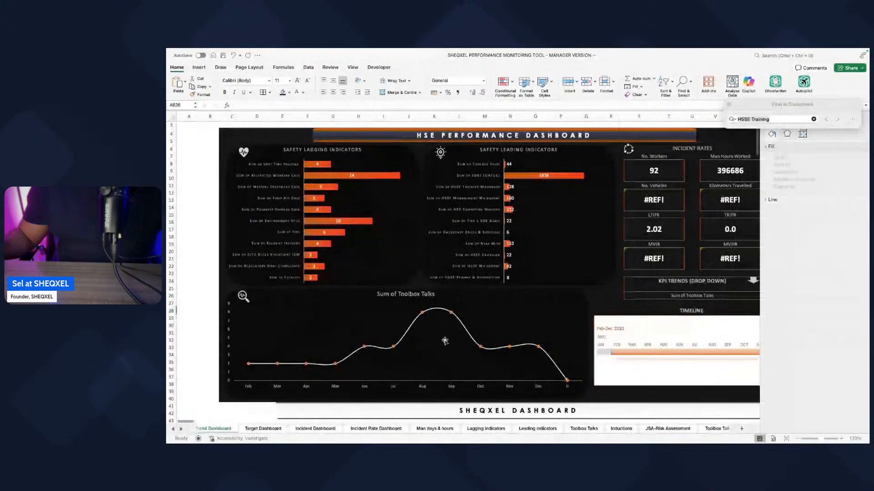
Step: Check the line formatting settings of the Toolbox Talks trend chart's series
{"action": "left_click", "coordinate": [421, 314]}
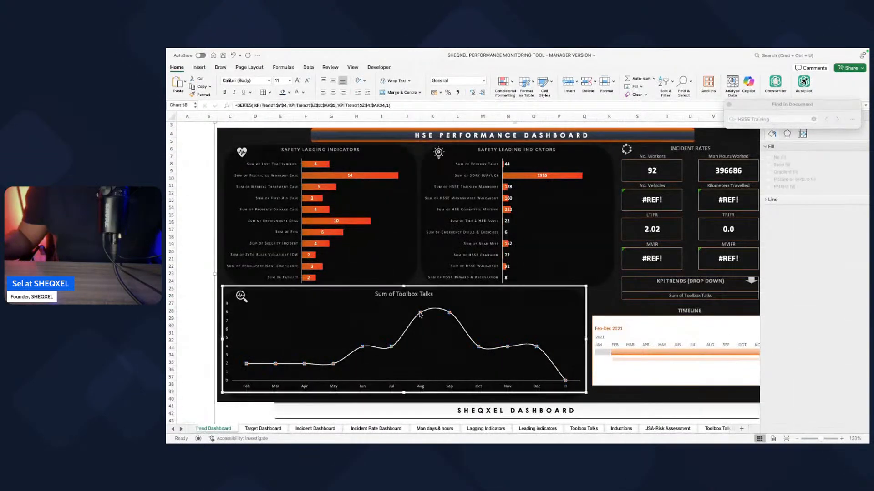
{"action": "left_click", "coordinate": [770, 134]}
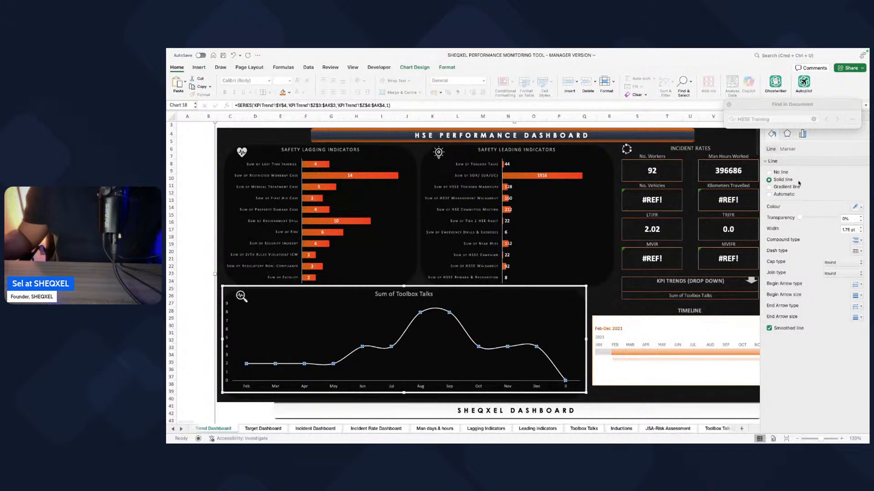
{"action": "left_click", "coordinate": [188, 251]}
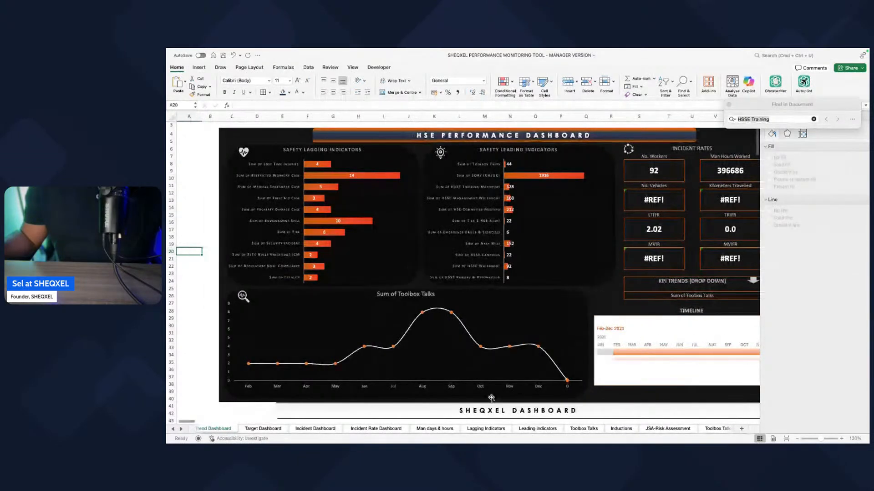
Step: Unhide the KPI Trend sheet
{"action": "right_click", "coordinate": [226, 429]}
{"action": "left_click", "coordinate": [240, 413]}
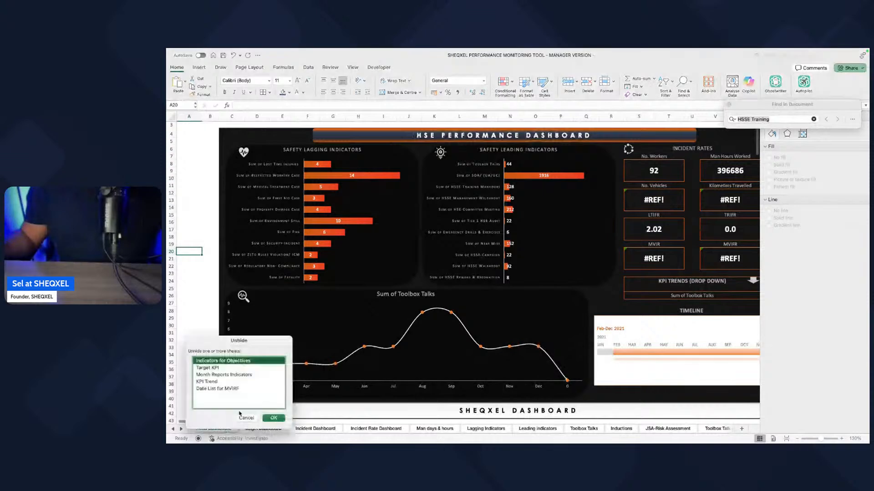
{"action": "left_click", "coordinate": [212, 382]}
{"action": "left_click", "coordinate": [277, 417]}
Step: Show the field list for the KPI Trend PivotTable, and close the document search and shape formatting panes
{"action": "scroll", "coordinate": [444, 269], "scroll_direction": "left", "scroll_amount": 10}
{"action": "scroll", "coordinate": [446, 269], "scroll_direction": "right", "scroll_amount": 2}
{"action": "left_click", "coordinate": [563, 140]}
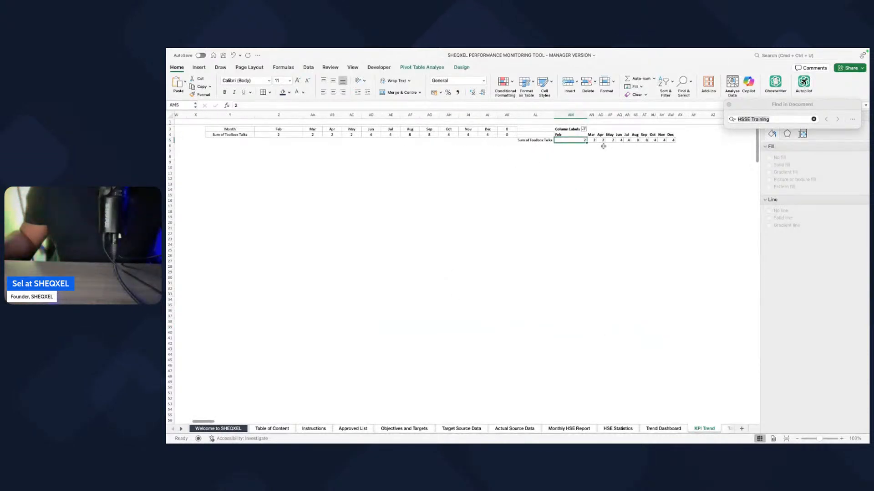
{"action": "left_click", "coordinate": [563, 135]}
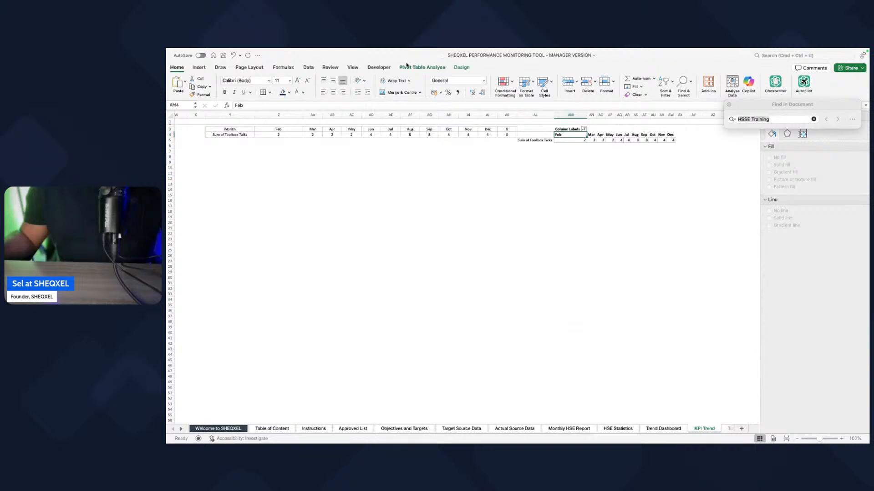
{"action": "left_click", "coordinate": [406, 66]}
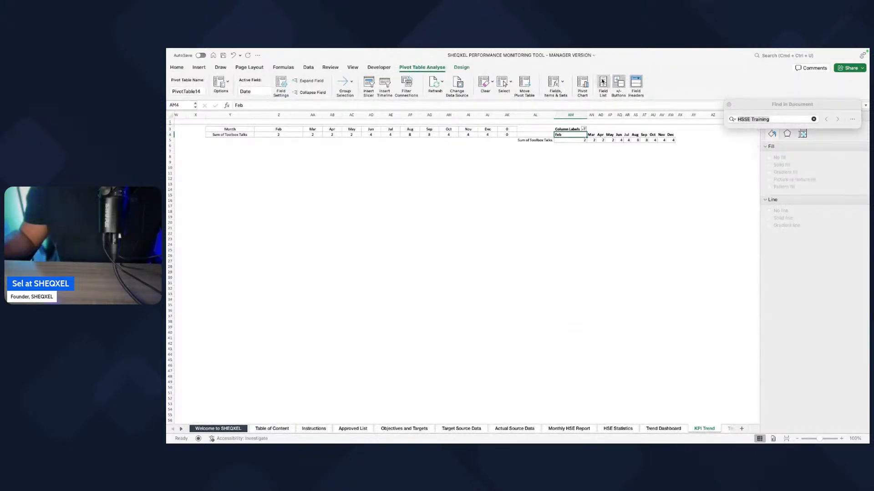
{"action": "left_click", "coordinate": [718, 228]}
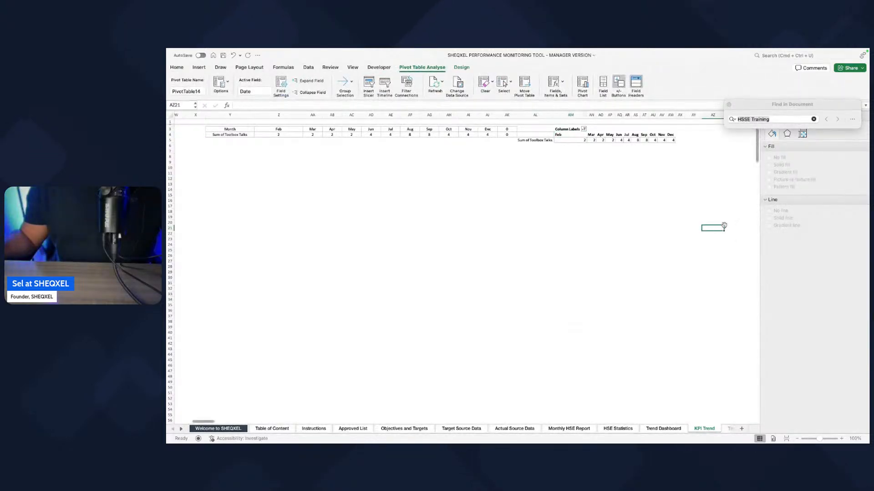
{"action": "left_click", "coordinate": [814, 120]}
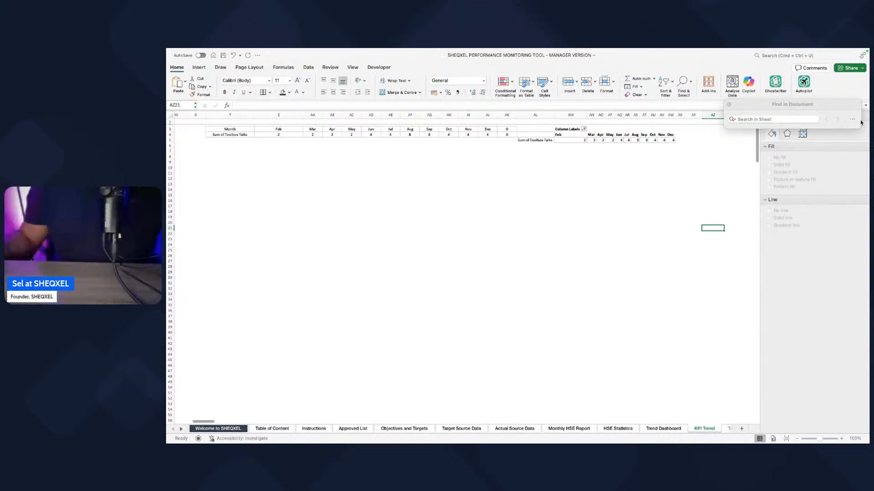
{"action": "left_click", "coordinate": [729, 105]}
{"action": "left_click", "coordinate": [712, 179]}
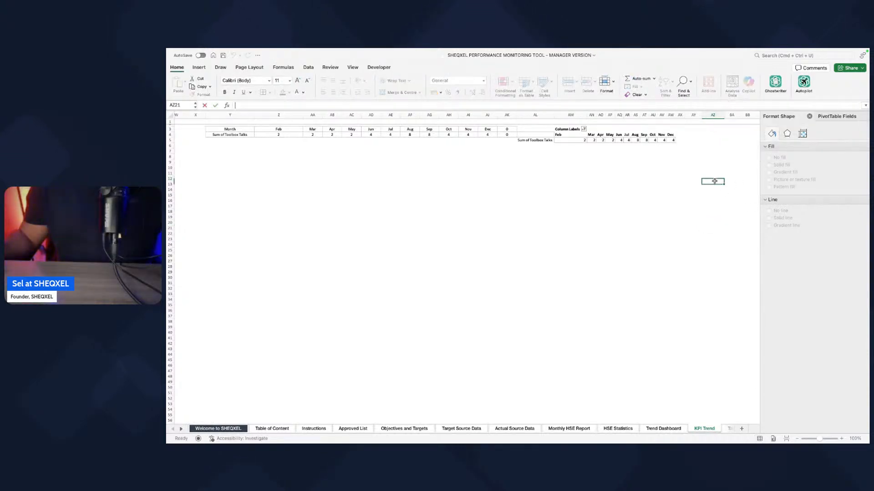
{"action": "left_click", "coordinate": [809, 116]}
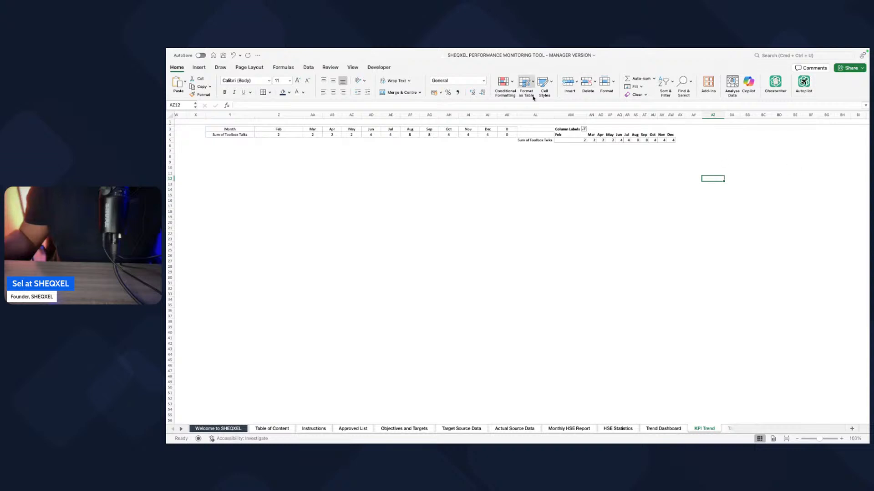
Step: Add the other leading indicators, from SOR/ (UA/UC) through HSSE Reward & Recognition, to the values of the KPI Trend PivotTable
{"action": "left_click", "coordinate": [602, 139]}
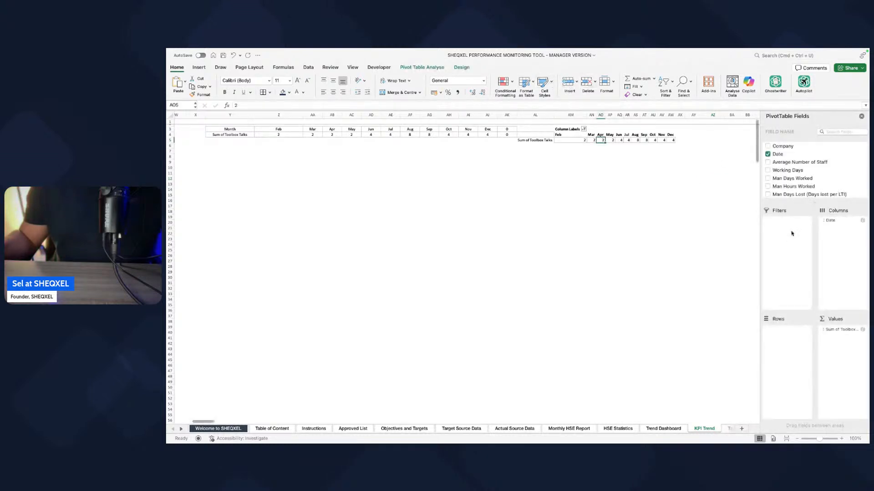
{"action": "left_click_drag", "start_coordinate": [814, 203], "coordinate": [814, 322]}
{"action": "scroll", "coordinate": [777, 224], "scroll_direction": "down", "scroll_amount": 5}
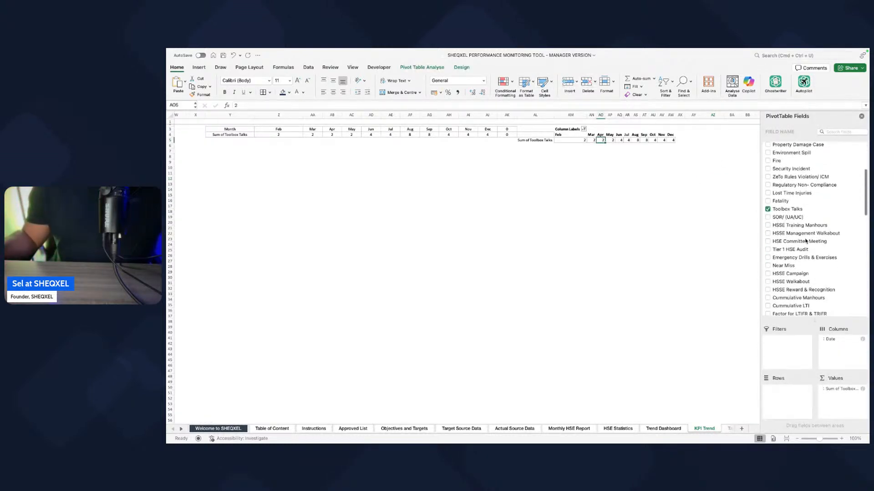
{"action": "left_click", "coordinate": [768, 218]}
{"action": "left_click", "coordinate": [768, 225]}
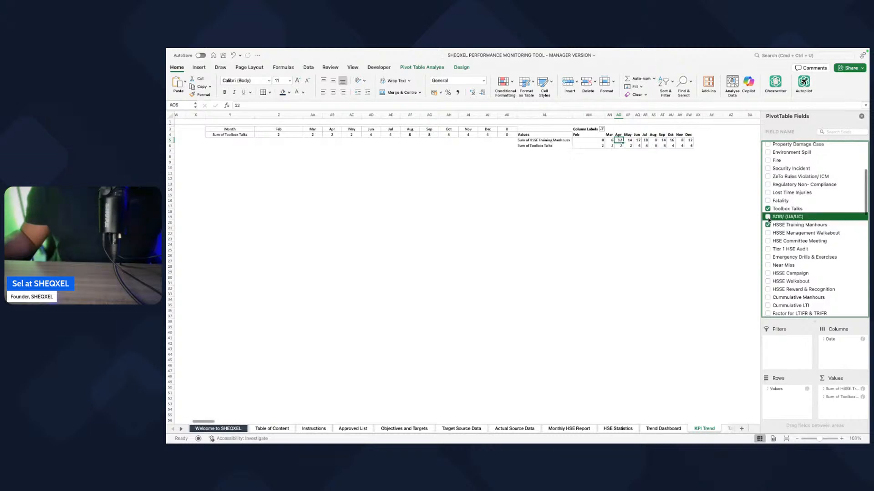
{"action": "left_click", "coordinate": [767, 233]}
{"action": "left_click", "coordinate": [768, 241]}
{"action": "left_click", "coordinate": [767, 249]}
{"action": "left_click", "coordinate": [768, 257]}
{"action": "left_click", "coordinate": [768, 265]}
{"action": "left_click", "coordinate": [768, 273]}
{"action": "left_click", "coordinate": [768, 282]}
{"action": "left_click", "coordinate": [769, 290]}
{"action": "scroll", "coordinate": [781, 275], "scroll_direction": "down", "scroll_amount": 1}
{"action": "scroll", "coordinate": [781, 275], "scroll_direction": "down", "scroll_amount": 5}
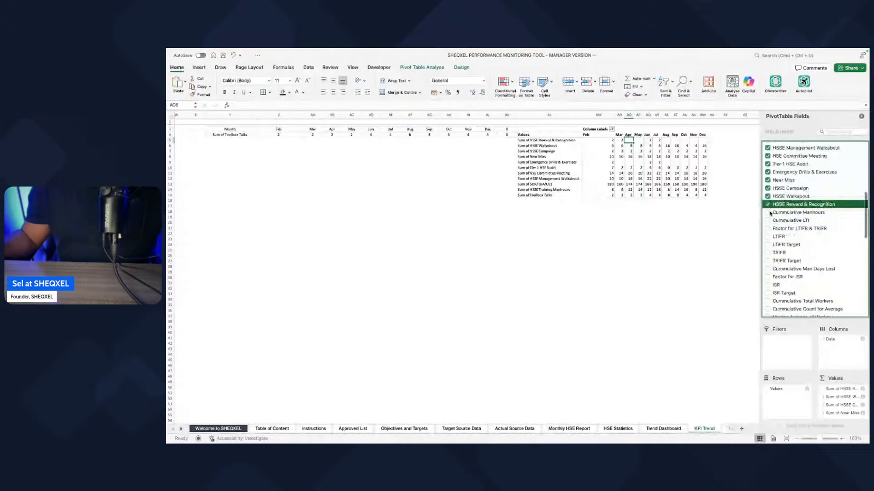
{"action": "scroll", "coordinate": [773, 205], "scroll_direction": "up", "scroll_amount": 4}
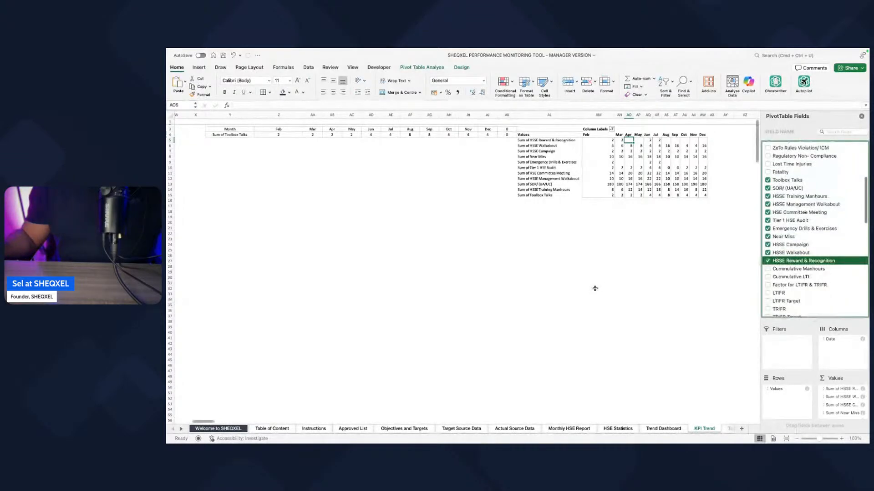
{"action": "left_click", "coordinate": [569, 320]}
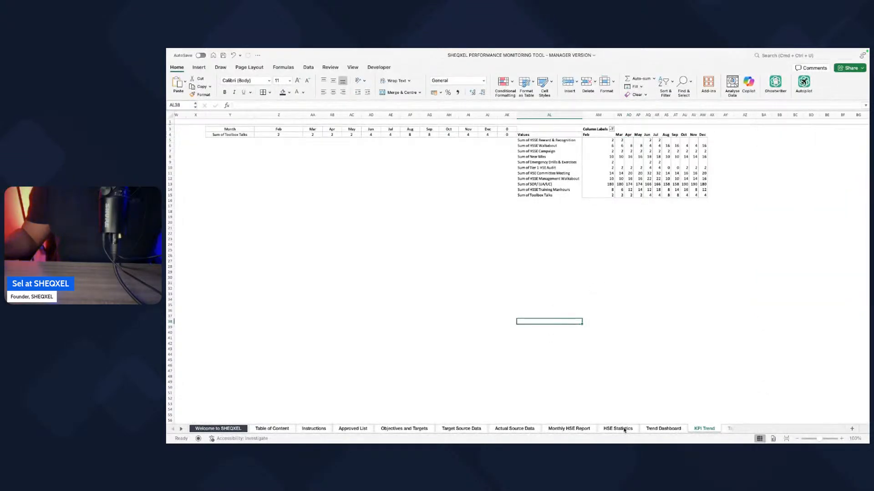
Step: Test the Trend Dashboard's KPI Trends selector with HSSE Reward & Recognition and HSSE Walkabout, and leave it on Sum of Emergency Drills & Exercises
{"action": "left_click", "coordinate": [664, 428]}
{"action": "left_click", "coordinate": [744, 295]}
{"action": "left_click", "coordinate": [763, 296]}
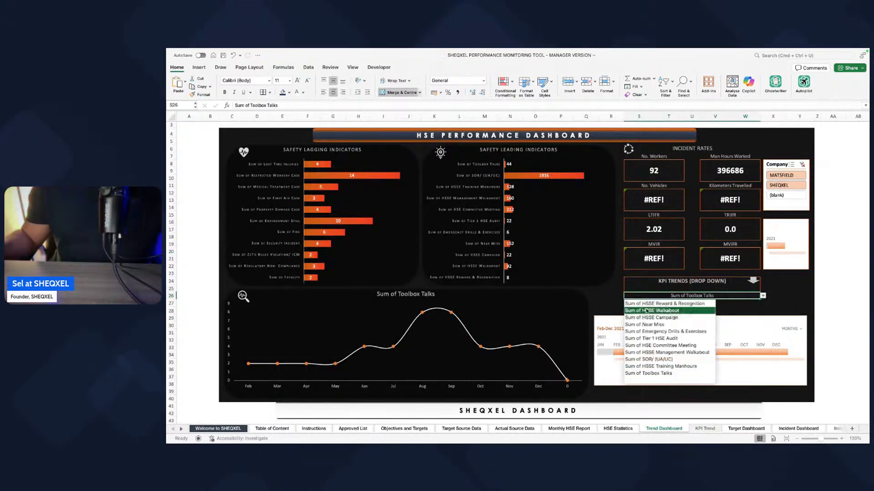
{"action": "left_click", "coordinate": [649, 304]}
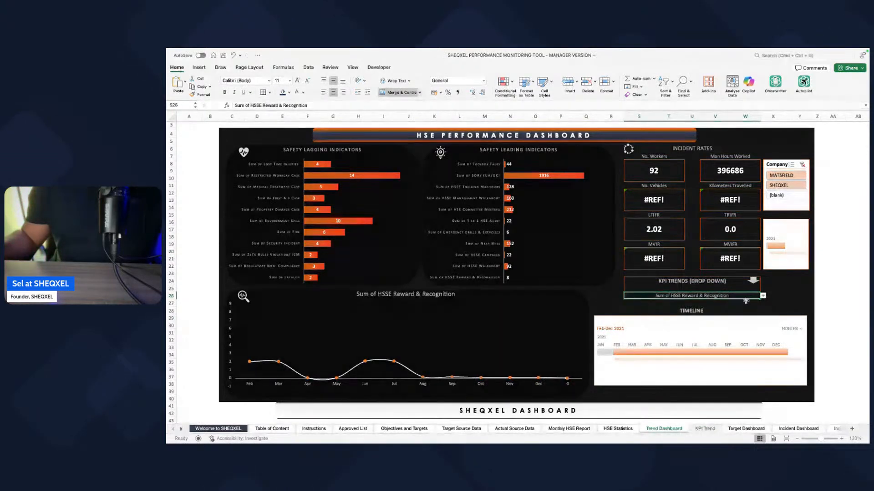
{"action": "left_click", "coordinate": [763, 296]}
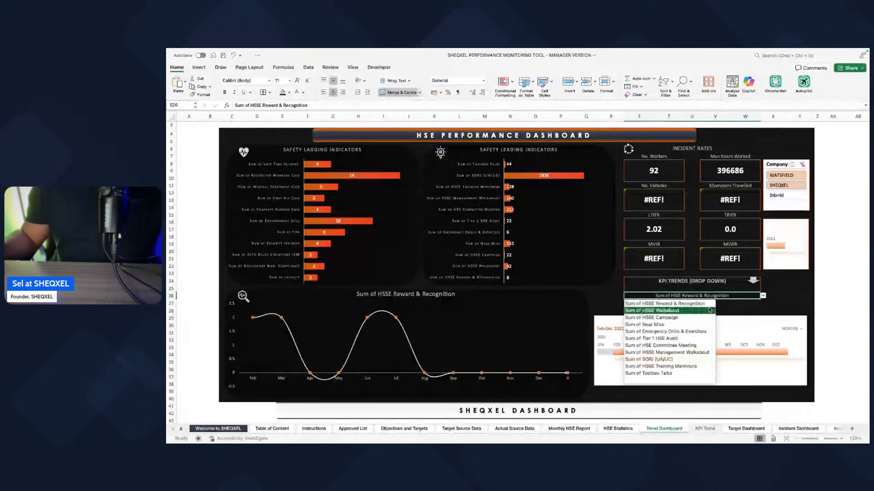
{"action": "left_click", "coordinate": [664, 312]}
{"action": "left_click", "coordinate": [763, 296]}
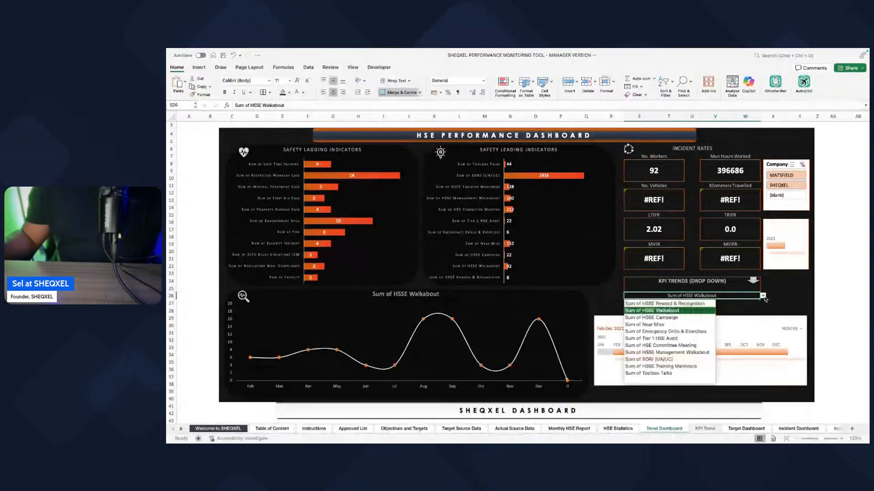
{"action": "left_click", "coordinate": [668, 331]}
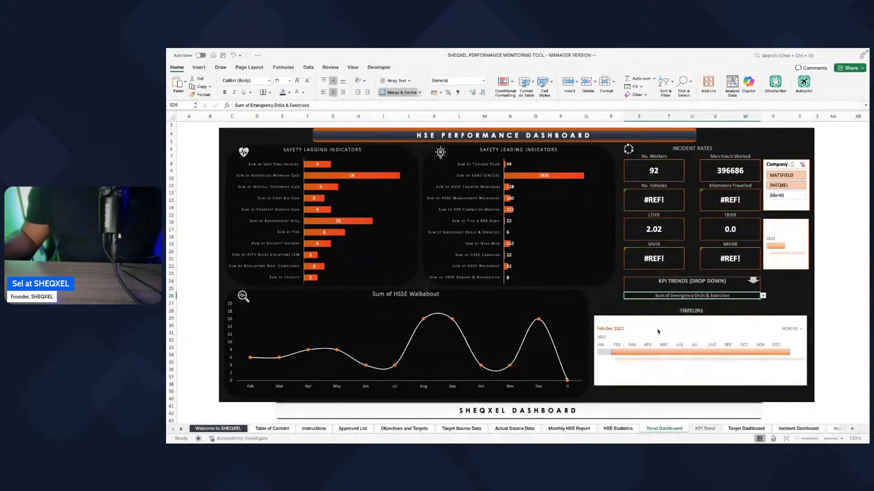
{"action": "left_click", "coordinate": [205, 349]}
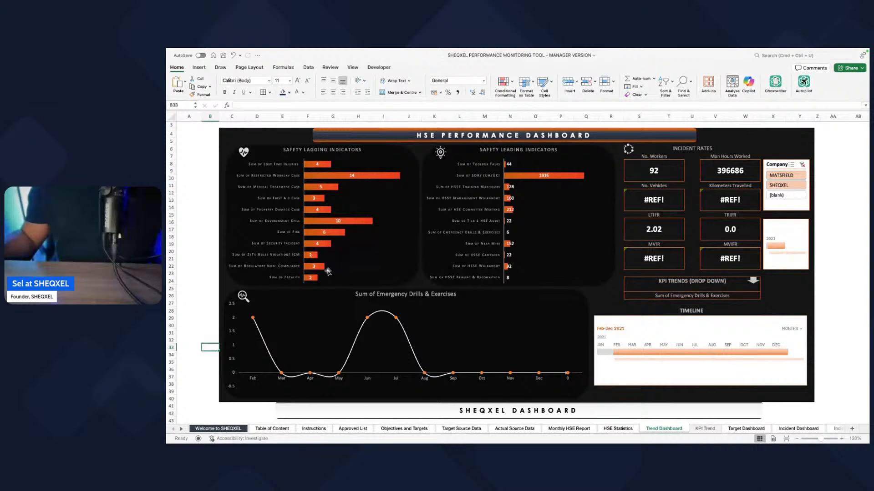
Step: Hide the KPI Trend sheet again and return to the Trend Dashboard
{"action": "left_click", "coordinate": [701, 428]}
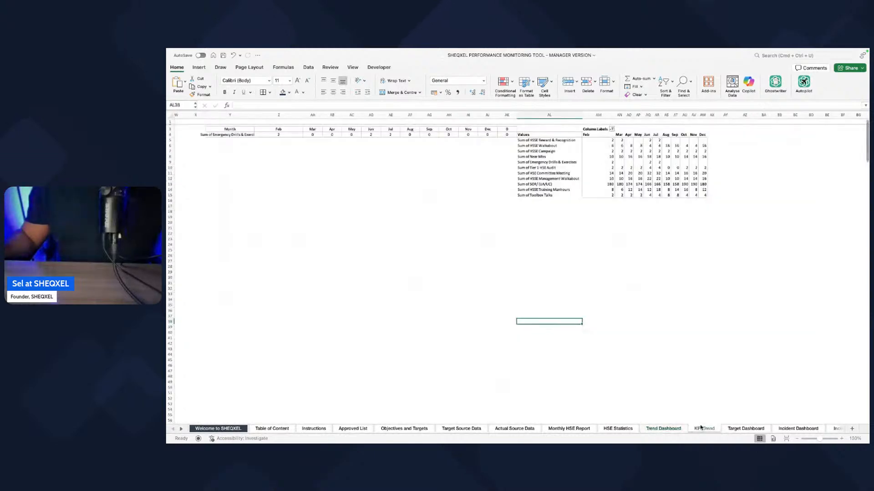
{"action": "right_click", "coordinate": [699, 429]}
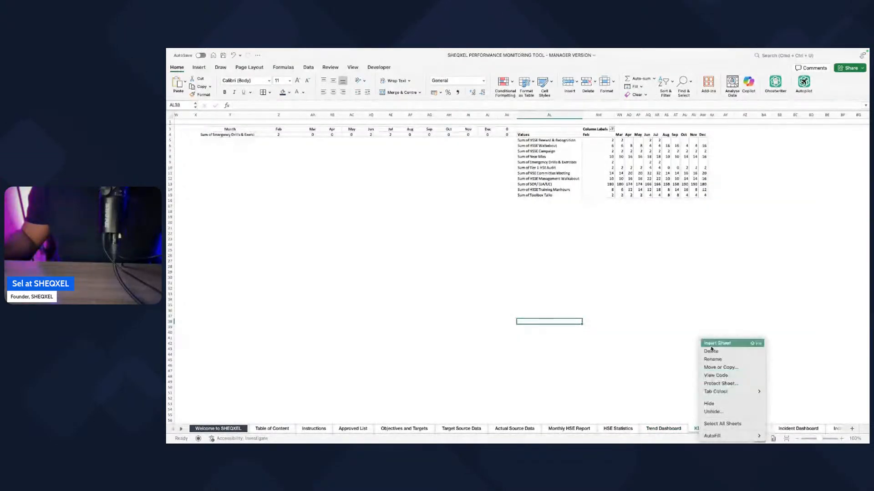
{"action": "left_click", "coordinate": [713, 405]}
{"action": "left_click", "coordinate": [657, 429]}
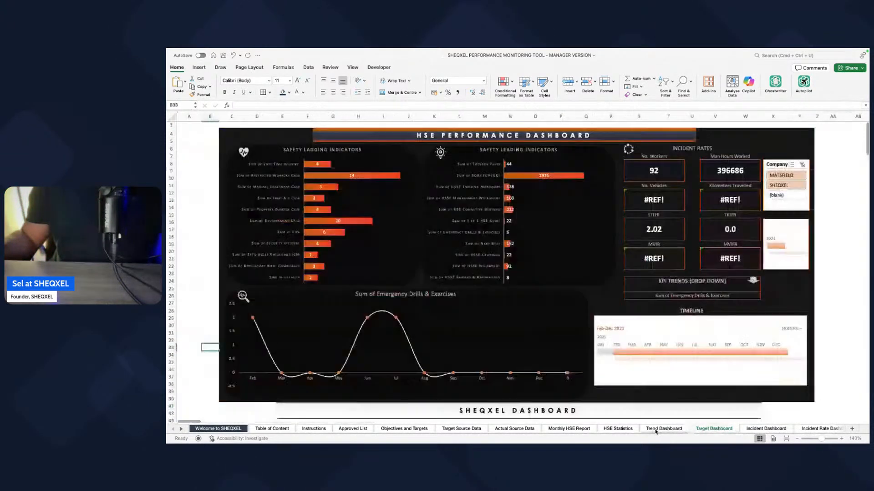
Step: Review the indicators on the Target Dashboard and open the Objectives and Targets sheet to compare them
{"action": "left_click", "coordinate": [715, 430]}
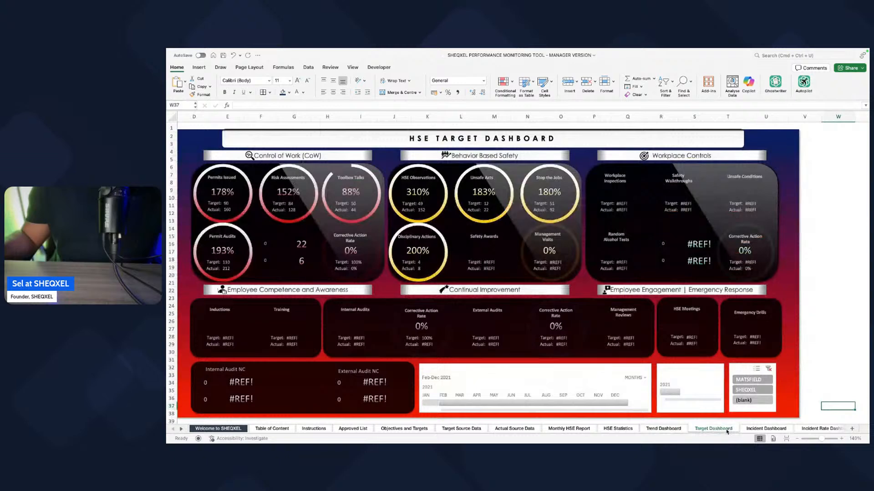
{"action": "scroll", "coordinate": [291, 232], "scroll_direction": "left", "scroll_amount": 1}
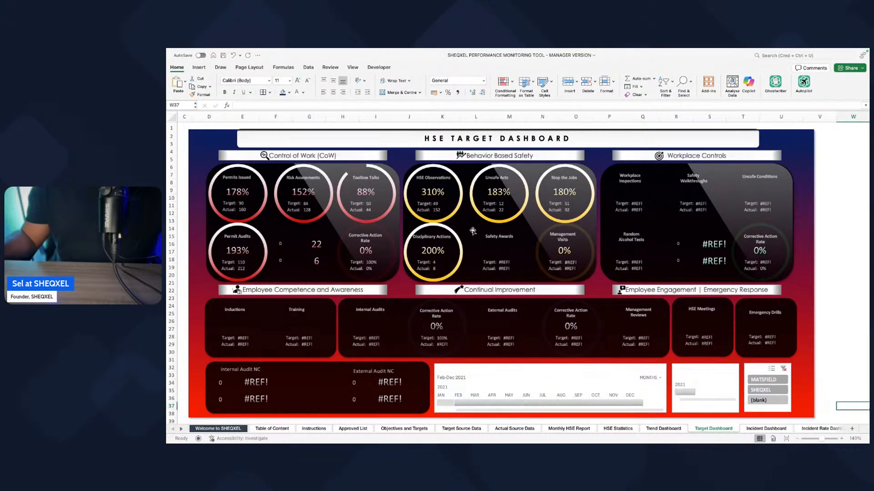
{"action": "left_click", "coordinate": [399, 429]}
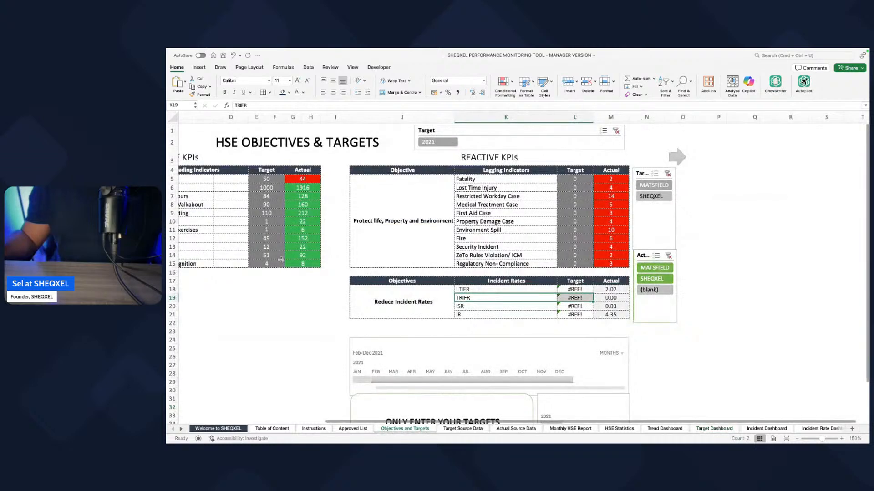
Step: Review the proactive and reactive KPI targets and the incident rate targets on the Objectives and Targets sheet
{"action": "scroll", "coordinate": [317, 223], "scroll_direction": "left", "scroll_amount": 3}
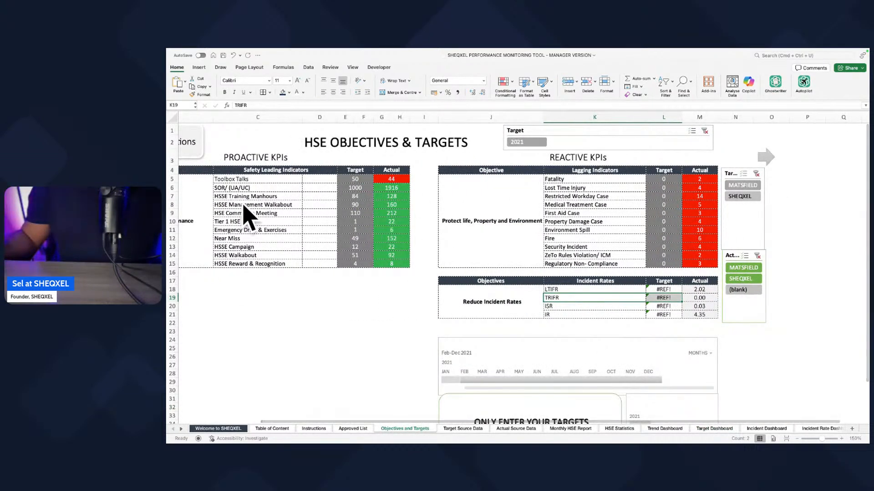
{"action": "scroll", "coordinate": [355, 326], "scroll_direction": "right", "scroll_amount": 2}
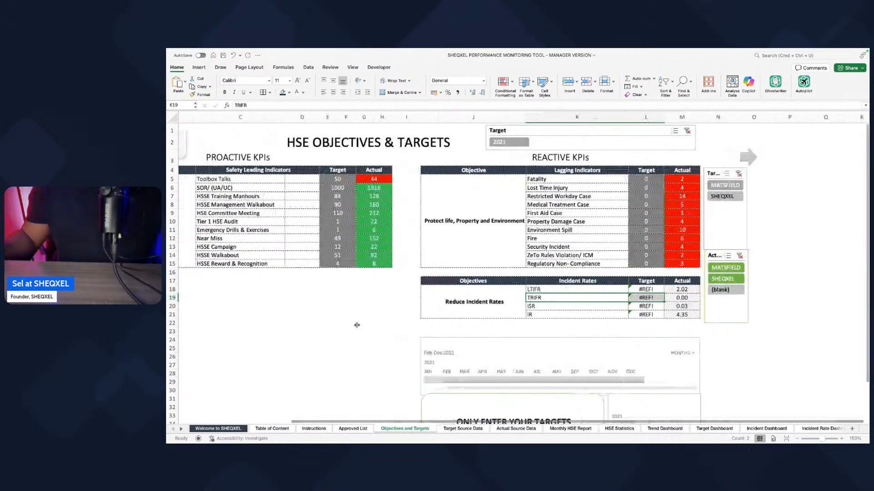
{"action": "scroll", "coordinate": [428, 334], "scroll_direction": "right", "scroll_amount": 3}
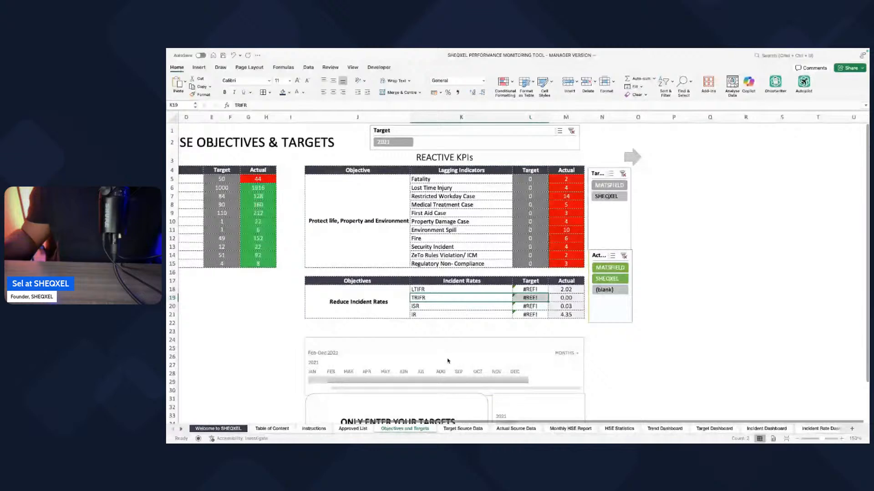
{"action": "scroll", "coordinate": [450, 410], "scroll_direction": "left", "scroll_amount": 2}
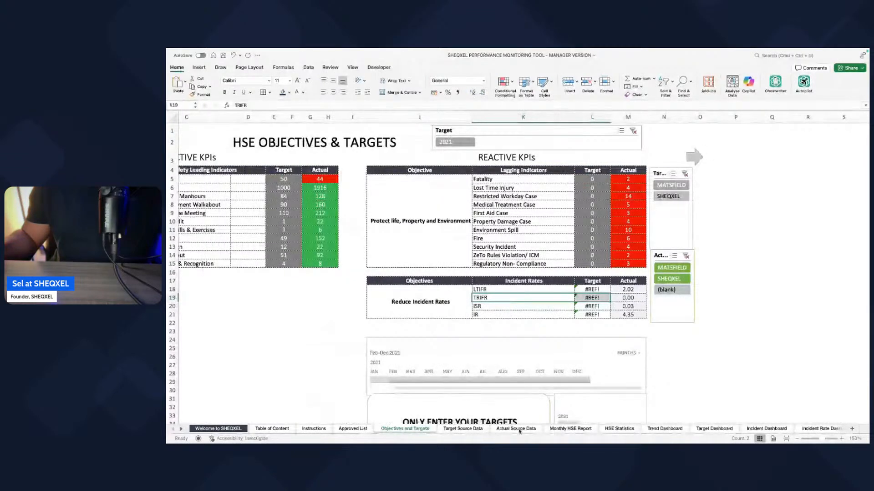
Step: Examine the target columns of the Actual Source Data sheet and compare them with the indicators in the Target Source Data table
{"action": "left_click", "coordinate": [505, 428]}
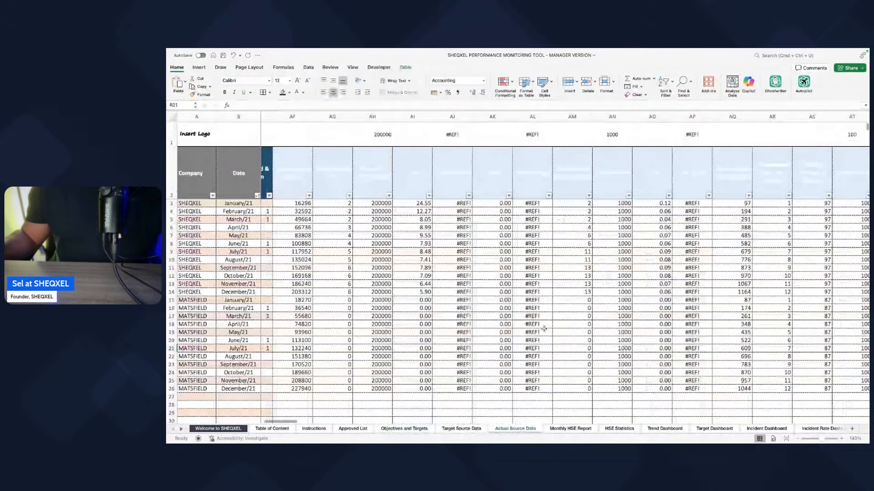
{"action": "scroll", "coordinate": [543, 328], "scroll_direction": "right", "scroll_amount": 5}
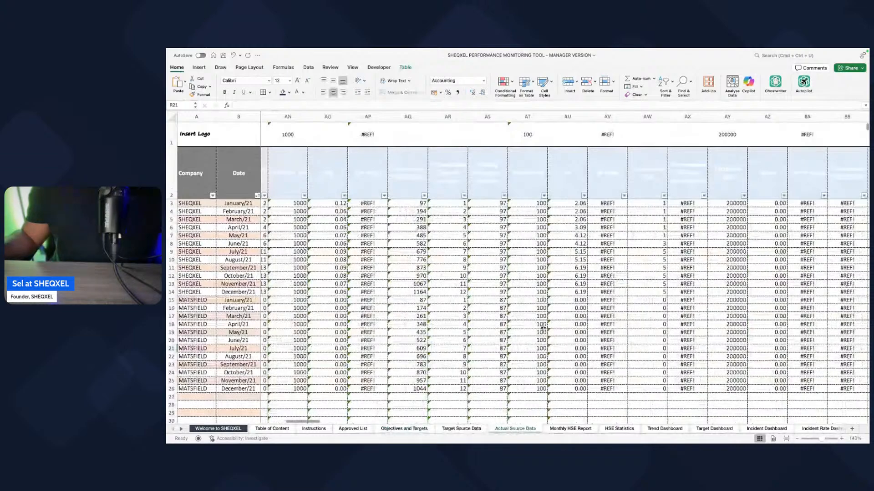
{"action": "scroll", "coordinate": [542, 328], "scroll_direction": "right", "scroll_amount": 8}
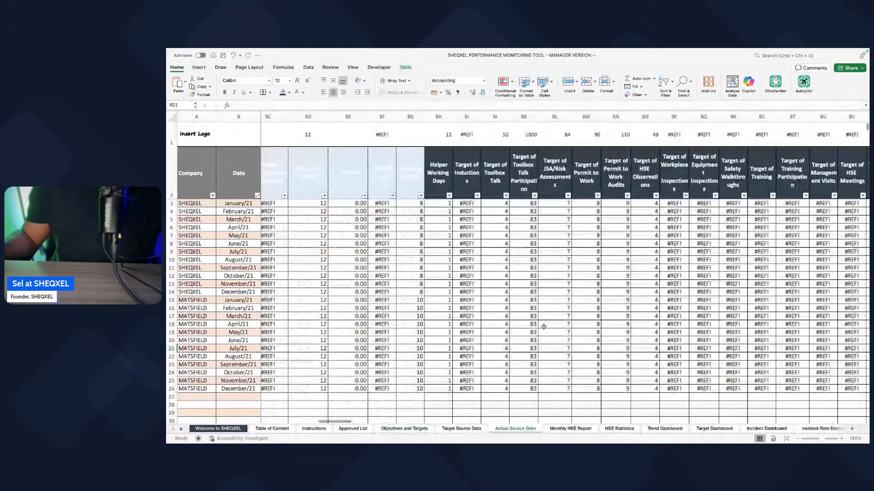
{"action": "scroll", "coordinate": [543, 326], "scroll_direction": "right", "scroll_amount": 2}
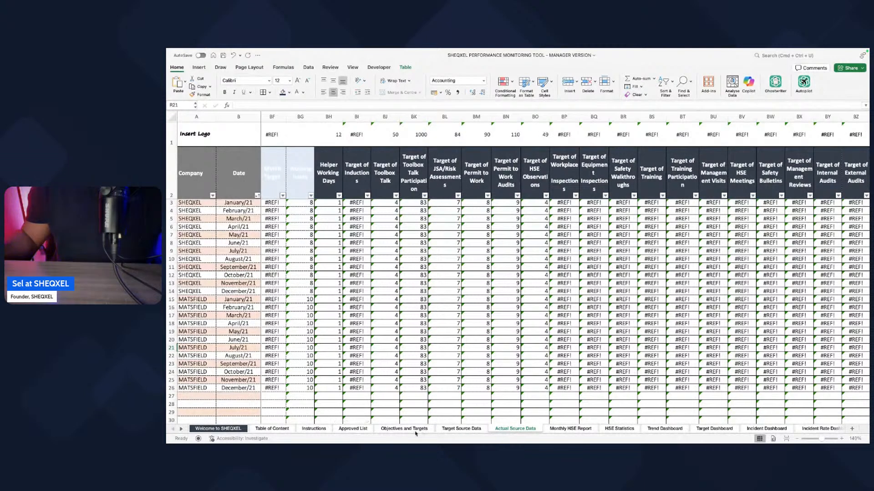
{"action": "left_click", "coordinate": [466, 430]}
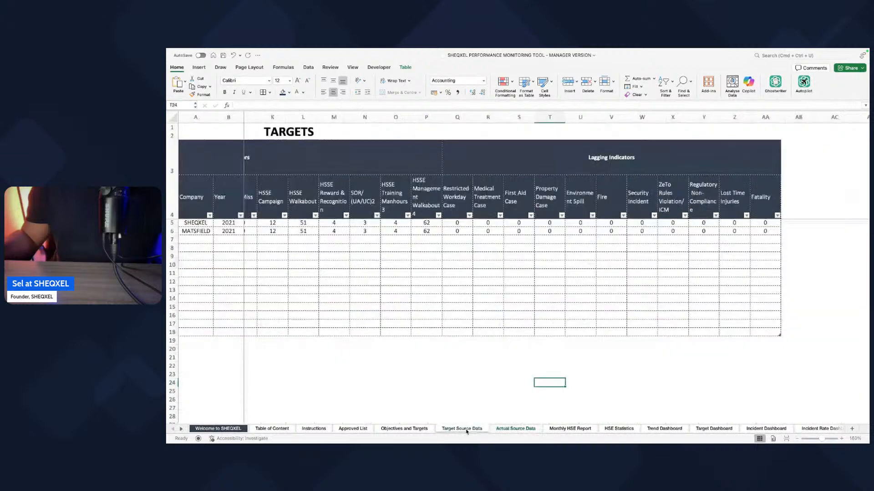
{"action": "left_click", "coordinate": [509, 430]}
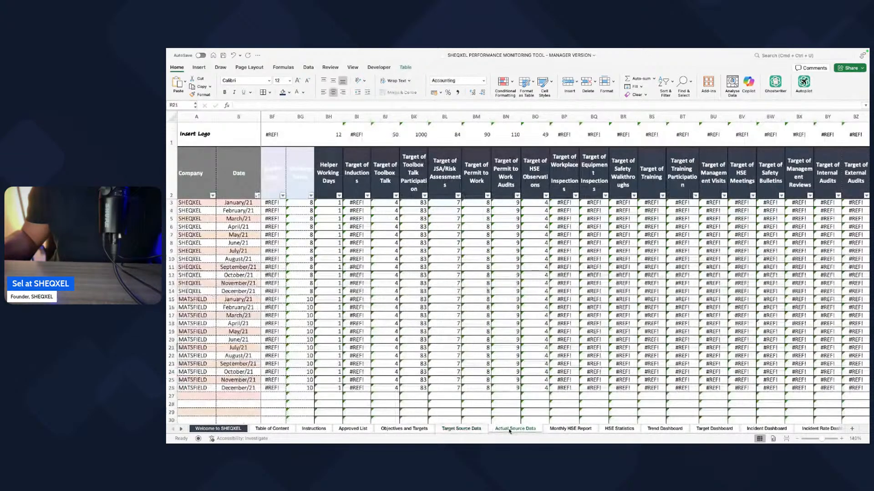
{"action": "left_click", "coordinate": [474, 430]}
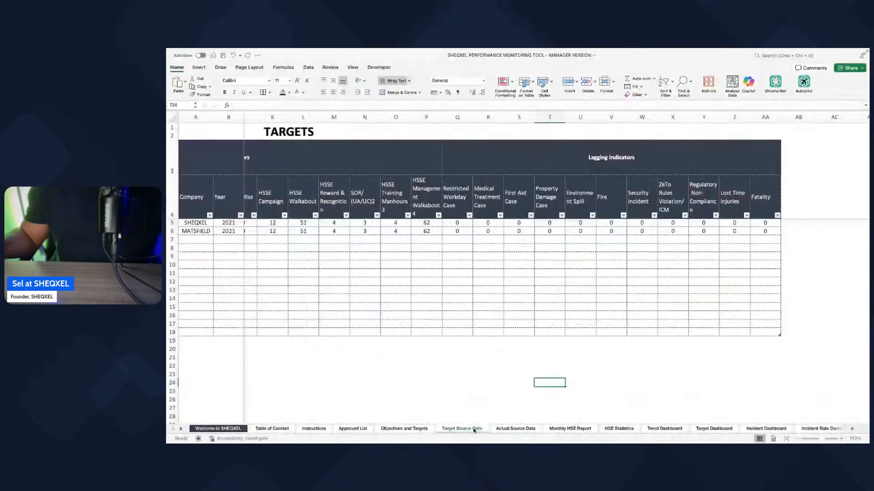
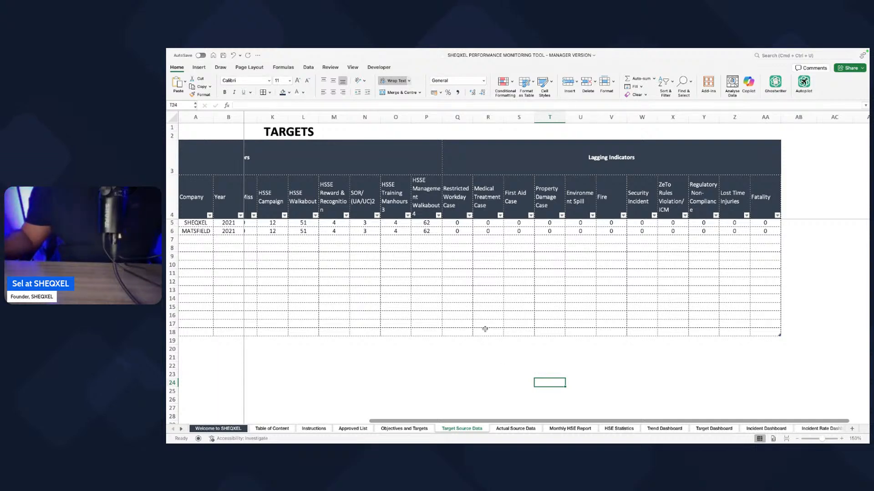
Step: Compare the indicators on the Objectives and Targets and Target Source Data sheets with the target column headers on Actual Source Data
{"action": "left_click", "coordinate": [492, 358]}
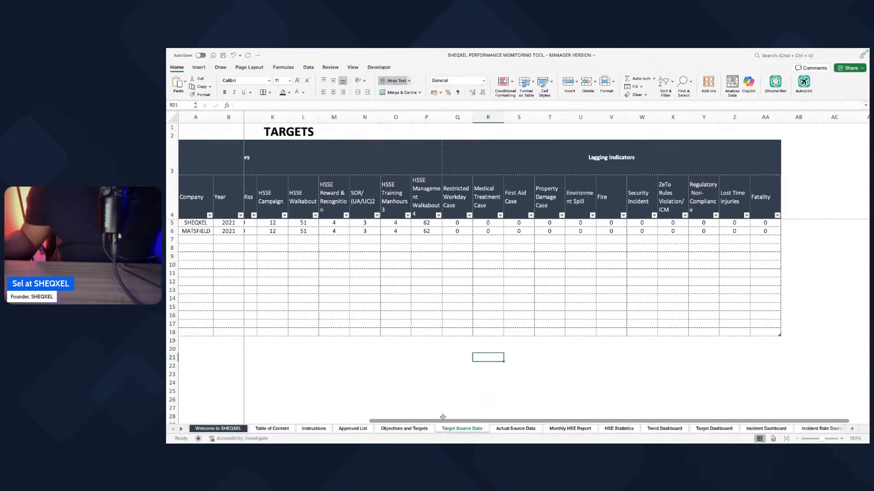
{"action": "left_click", "coordinate": [401, 428]}
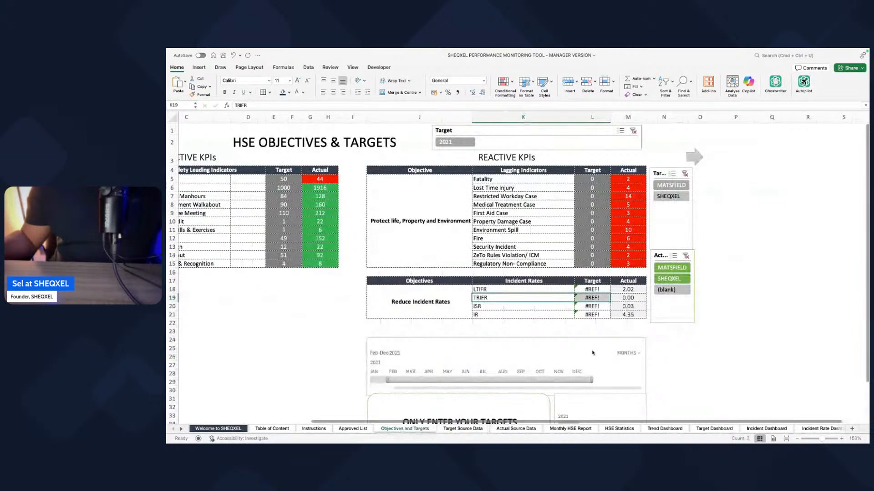
{"action": "left_click", "coordinate": [464, 429]}
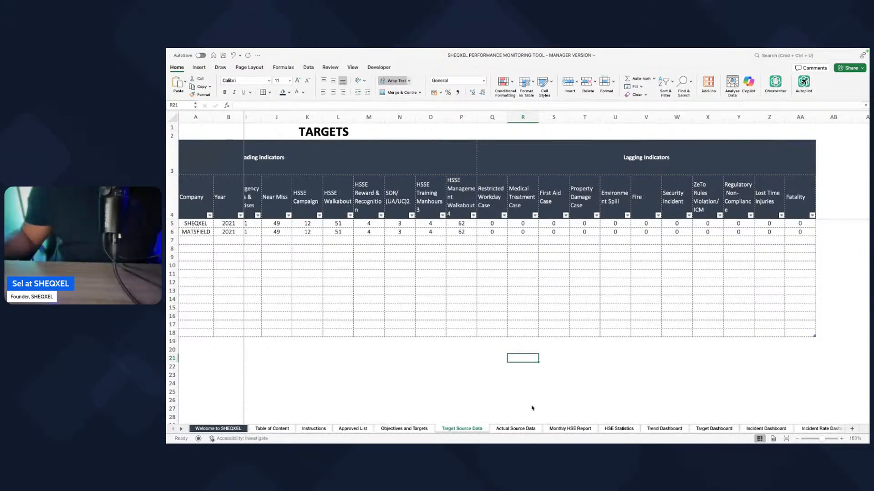
{"action": "left_click", "coordinate": [518, 429]}
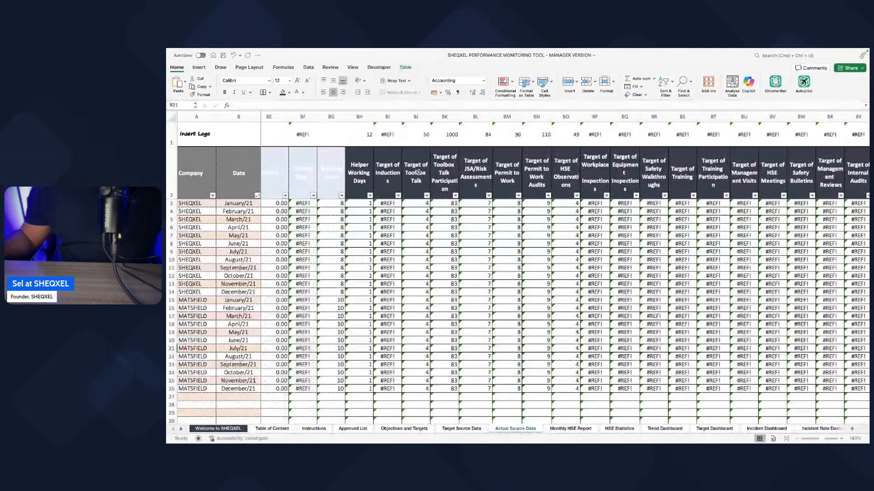
{"action": "left_click", "coordinate": [417, 161]}
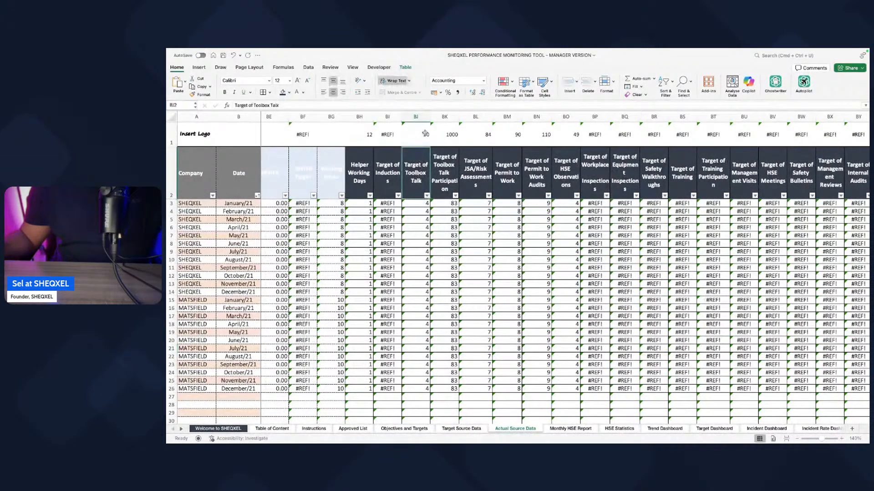
{"action": "left_click", "coordinate": [444, 168]}
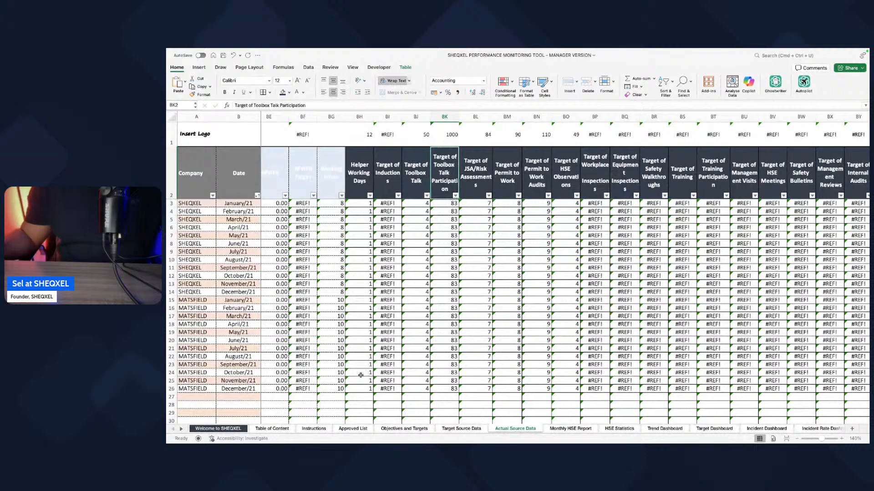
Step: Copy the leading indicators from SOR/ (UA/UC) through HSSE Reward & Recognition on the Objectives and Targets sheet
{"action": "left_click", "coordinate": [395, 430]}
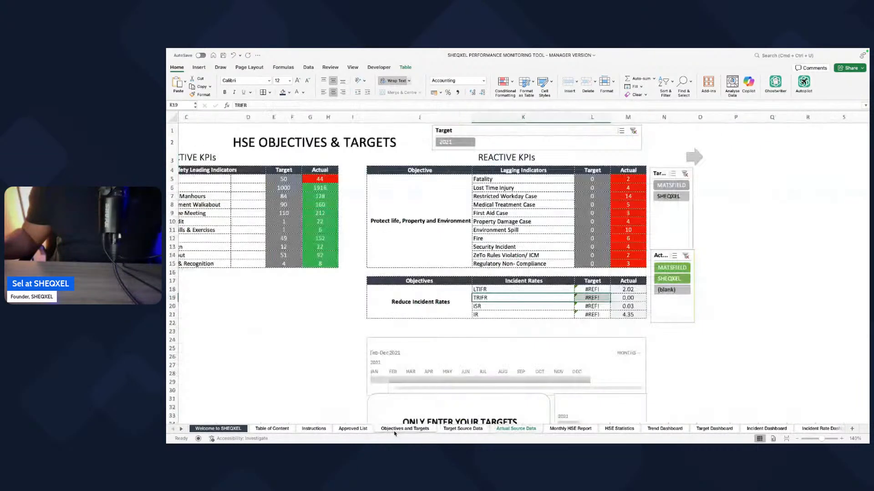
{"action": "scroll", "coordinate": [300, 321], "scroll_direction": "left", "scroll_amount": 3}
{"action": "scroll", "coordinate": [300, 321], "scroll_direction": "left", "scroll_amount": 3}
{"action": "left_click_drag", "start_coordinate": [324, 187], "coordinate": [324, 239]}
{"action": "left_click", "coordinate": [325, 239]}
{"action": "left_click", "coordinate": [325, 188]}
{"action": "left_click_drag", "start_coordinate": [325, 186], "coordinate": [326, 264]}
{"action": "key", "text": "super+c"}
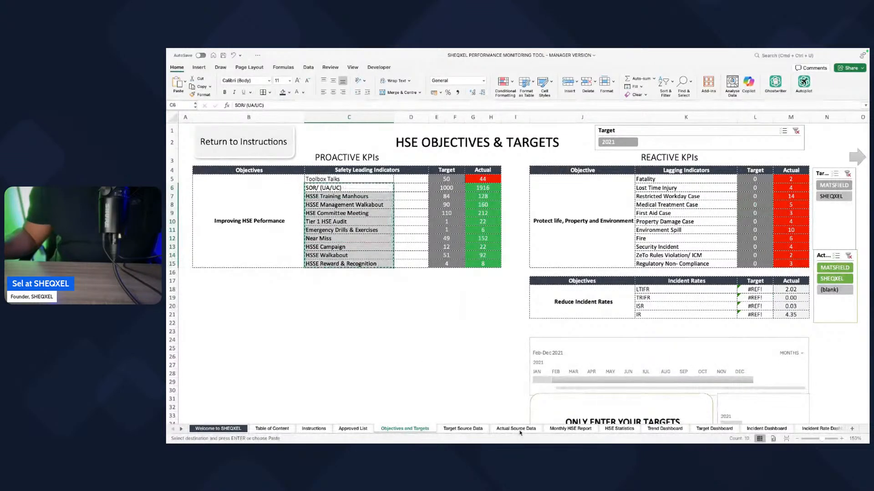
Step: Paste the copied indicators transposed across the Actual Source Data header row, starting at the Target of Toolbox Talk Participation cell
{"action": "left_click", "coordinate": [526, 430]}
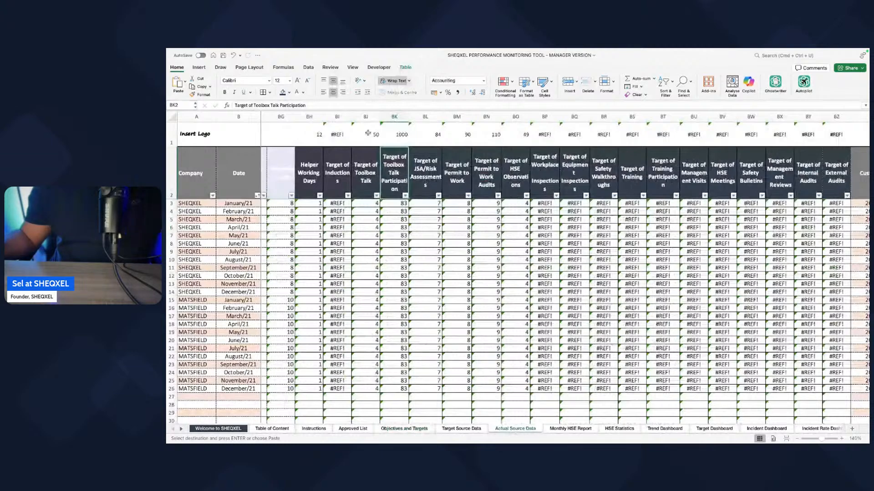
{"action": "right_click", "coordinate": [392, 172]}
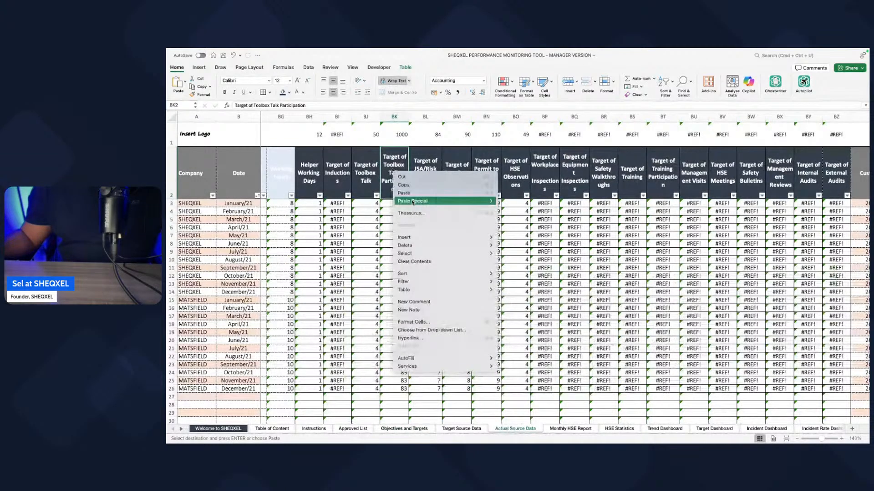
{"action": "mouse_move", "coordinate": [412, 202]}
{"action": "left_click", "coordinate": [513, 253]}
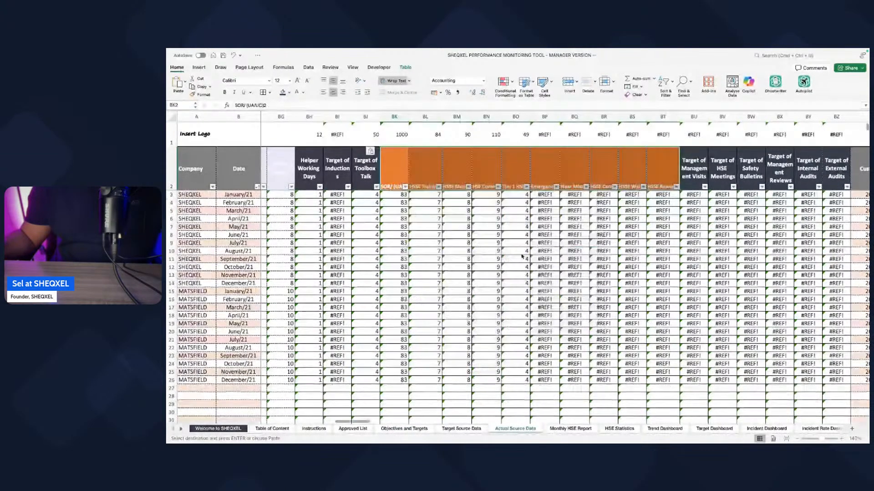
Step: Apply the dark format of an existing target header to the pasted indicator headers with Format Painter
{"action": "scroll", "coordinate": [672, 173], "scroll_direction": "right", "scroll_amount": 2}
{"action": "left_click", "coordinate": [671, 174]}
{"action": "left_click", "coordinate": [200, 94]}
{"action": "mouse_move", "coordinate": [357, 168]}
{"action": "left_mouse_down"}
{"action": "mouse_move", "coordinate": [639, 175]}
{"action": "mouse_move", "coordinate": [603, 182]}
{"action": "left_mouse_up"}
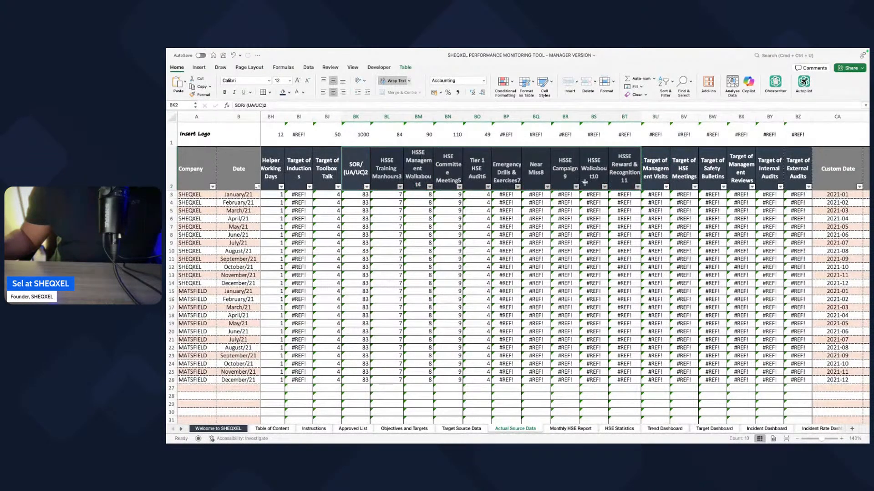
Step: Delete the leftover target columns from Target of Management Visits through Target of External Audits
{"action": "scroll", "coordinate": [594, 186], "scroll_direction": "left", "scroll_amount": 1}
{"action": "left_click", "coordinate": [664, 181]}
{"action": "scroll", "coordinate": [661, 192], "scroll_direction": "right", "scroll_amount": 6}
{"action": "left_click_drag", "start_coordinate": [515, 117], "coordinate": [656, 117]}
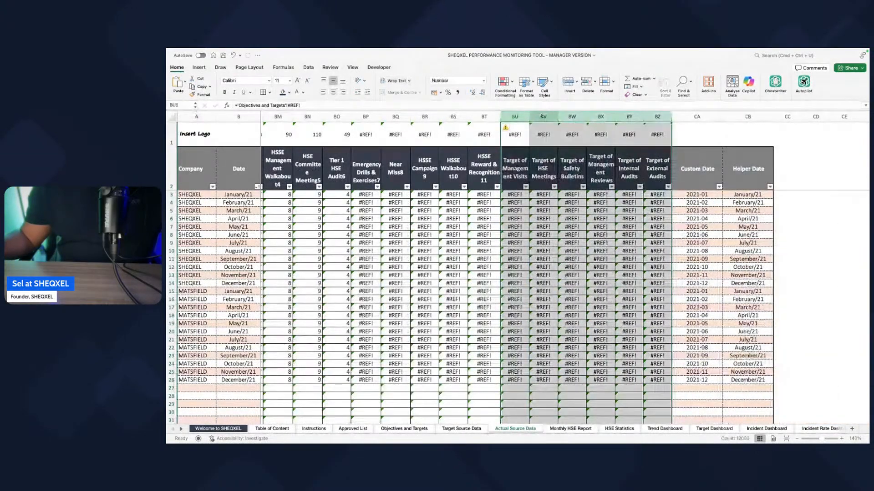
{"action": "left_click", "coordinate": [587, 83]}
{"action": "left_click", "coordinate": [472, 260]}
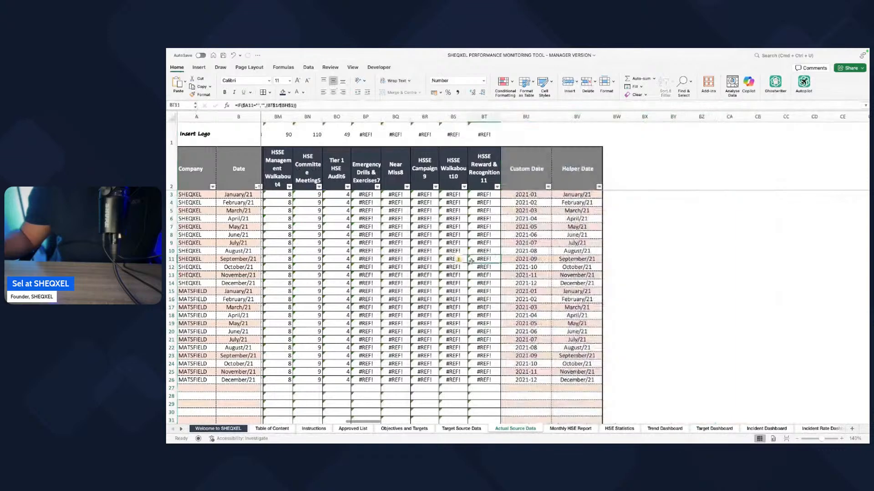
Step: Add the prefix "Target of" to the SOR/ (UA/UC)2 column header
{"action": "scroll", "coordinate": [472, 261], "scroll_direction": "left", "scroll_amount": 5}
{"action": "scroll", "coordinate": [472, 261], "scroll_direction": "left", "scroll_amount": 3}
{"action": "left_click", "coordinate": [465, 164]}
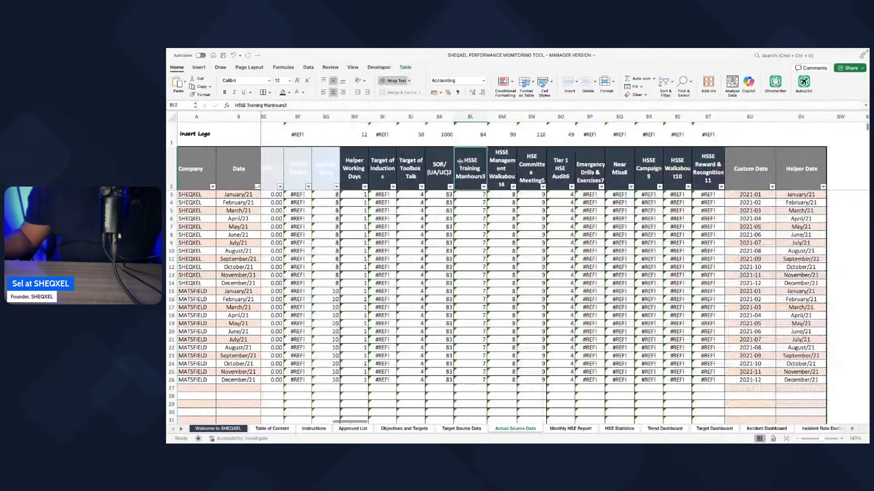
{"action": "double_click", "coordinate": [437, 166]}
{"action": "type", "text": "Tar"}
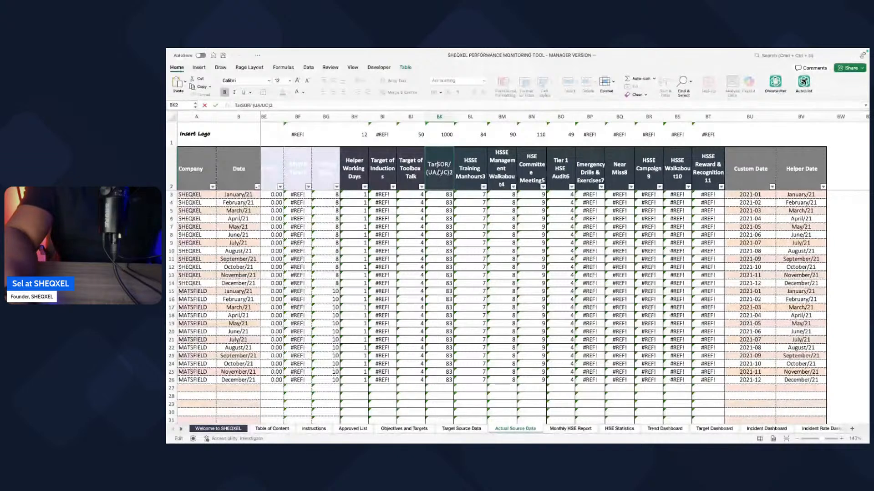
{"action": "type", "text": "get of"}
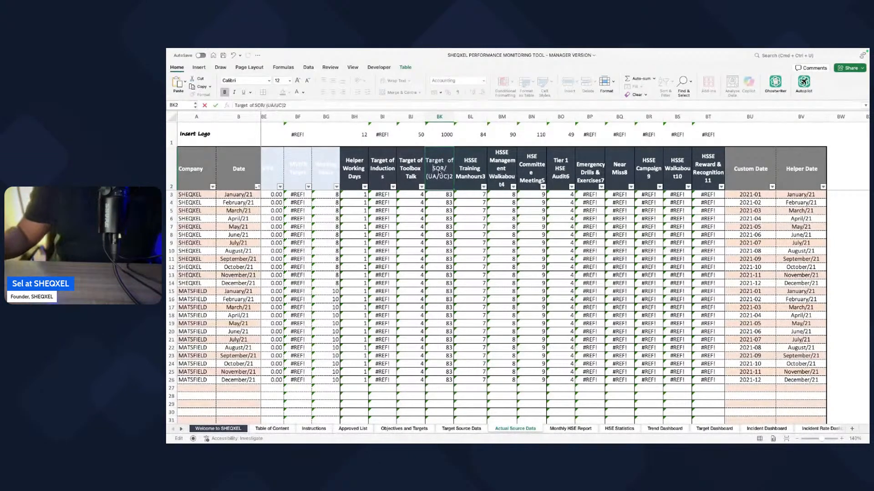
{"action": "key", "text": "Tab"}
{"action": "double_click", "coordinate": [434, 164]}
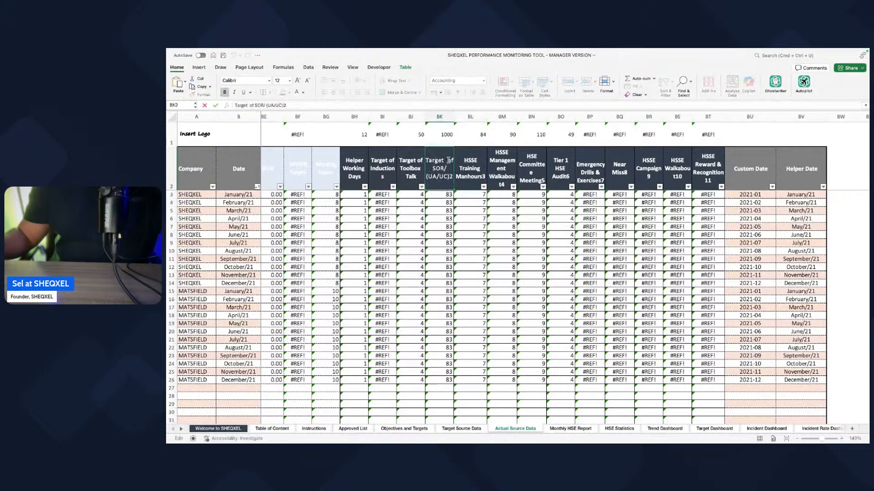
{"action": "left_click", "coordinate": [481, 178]}
Step: Rename the HSSE Training Manhours3 header as "Target of HSSE Training Manhours"
{"action": "double_click", "coordinate": [460, 166]}
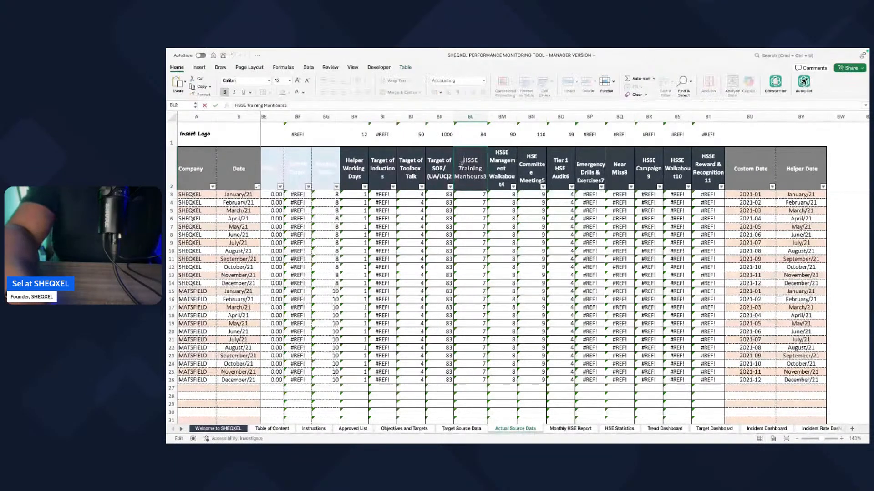
{"action": "type", "text": "Target f"}
{"action": "type", "text": "f"}
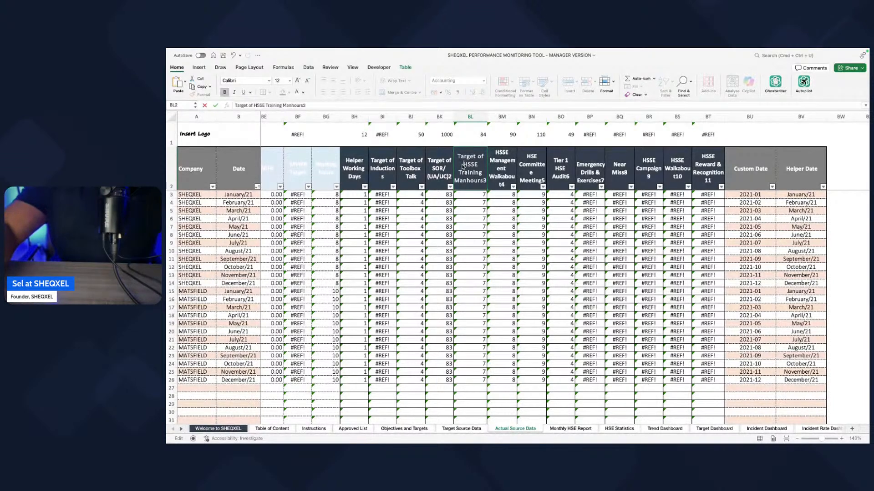
{"action": "key", "text": "shift+Left"}
{"action": "key", "text": "shift+Left"}
{"action": "key", "text": "shift+Left"}
{"action": "key", "text": "shift+Left"}
{"action": "key", "text": "shift+Left"}
{"action": "key", "text": "shift+Left"}
{"action": "key", "text": "shift+Left"}
{"action": "key", "text": "shift+Left"}
{"action": "key", "text": "shift+Left"}
{"action": "key", "text": "super+c"}
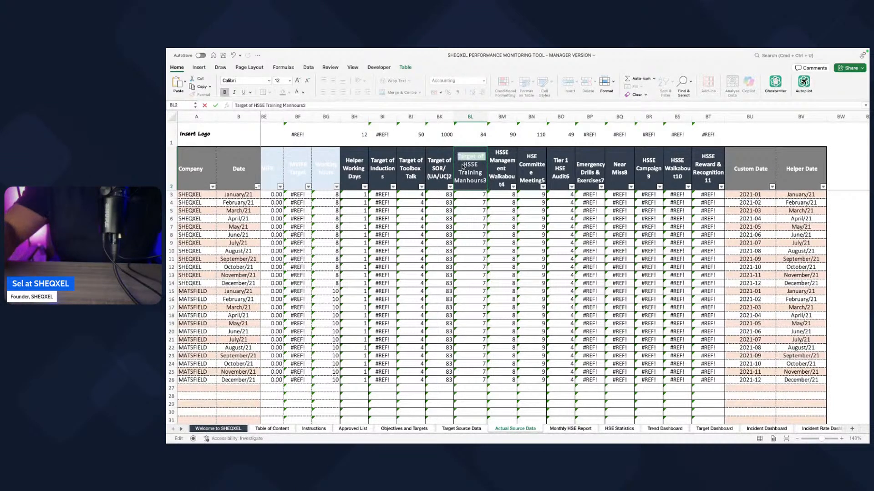
{"action": "left_click", "coordinate": [486, 180]}
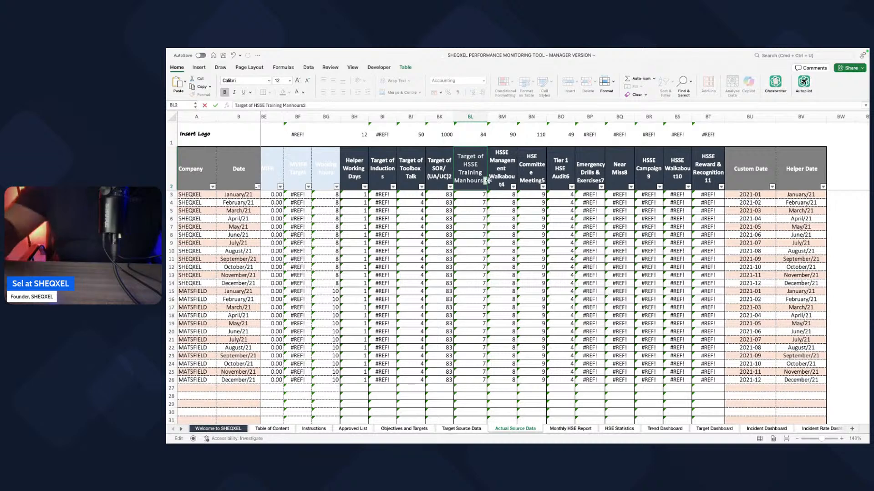
{"action": "key", "text": "BackSpace"}
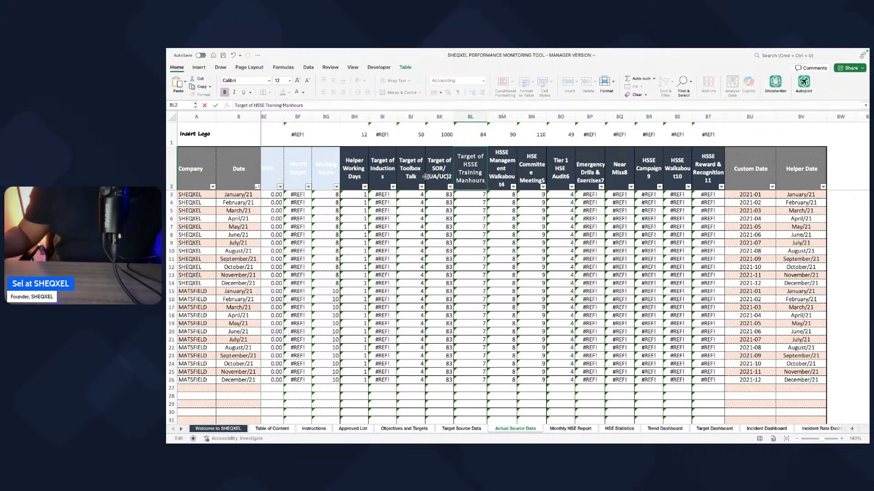
Step: Remove the trailing 2 from the Target of SOR/ (UA/UC) header
{"action": "left_click", "coordinate": [449, 177]}
{"action": "double_click", "coordinate": [449, 177]}
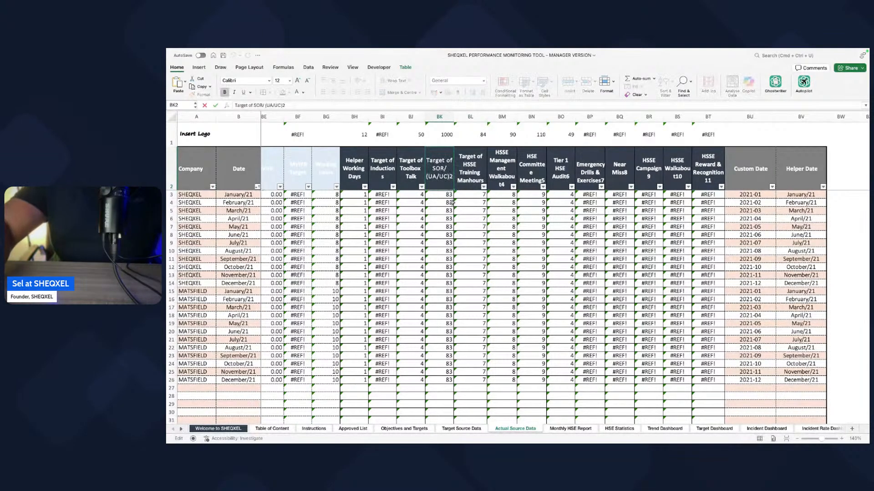
{"action": "key", "text": "BackSpace"}
Step: Rename the HSSE Management Walkabout4 header as "Target of HSSE Management Walkabout"
{"action": "left_click", "coordinate": [491, 176]}
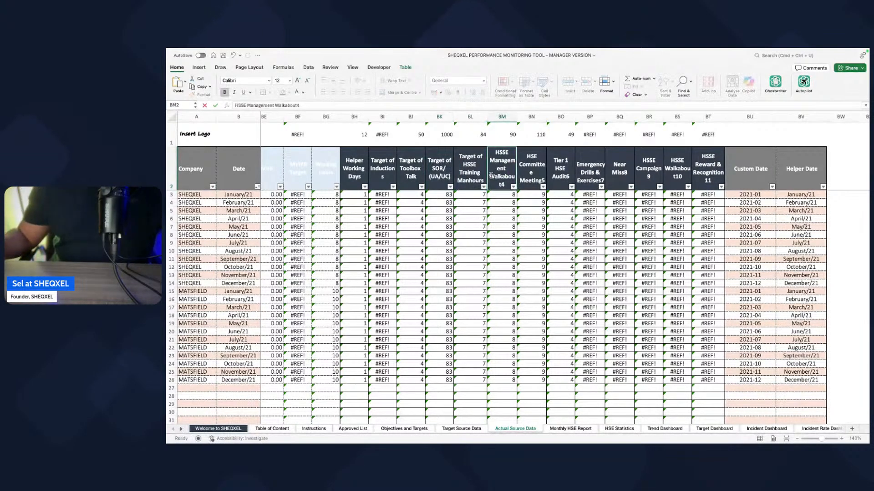
{"action": "left_click", "coordinate": [490, 146]}
{"action": "left_click", "coordinate": [496, 197]}
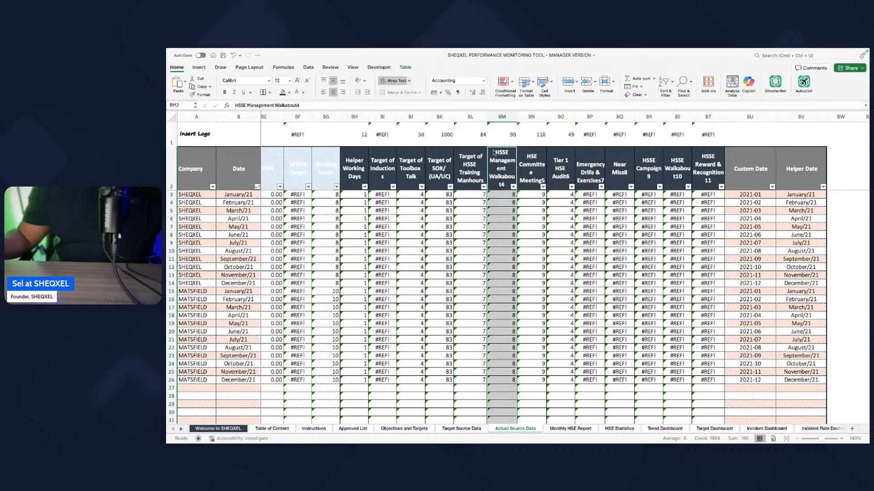
{"action": "double_click", "coordinate": [496, 156]}
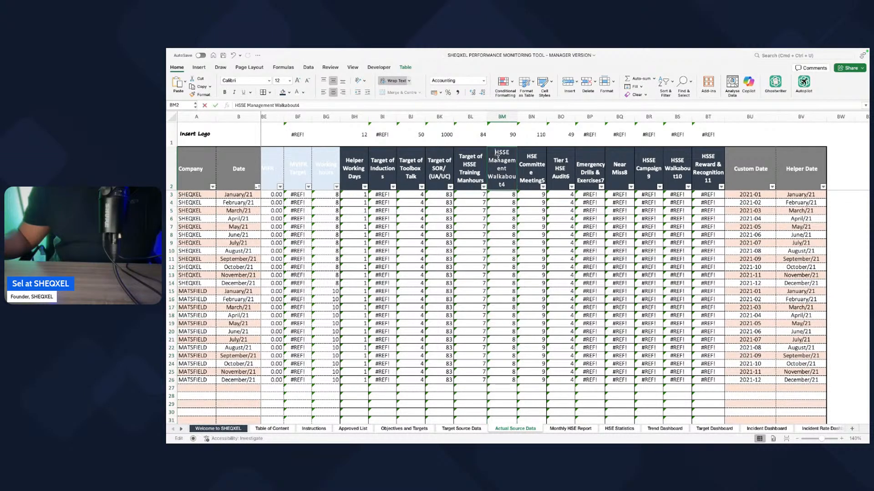
{"action": "type", "text": "Target of"}
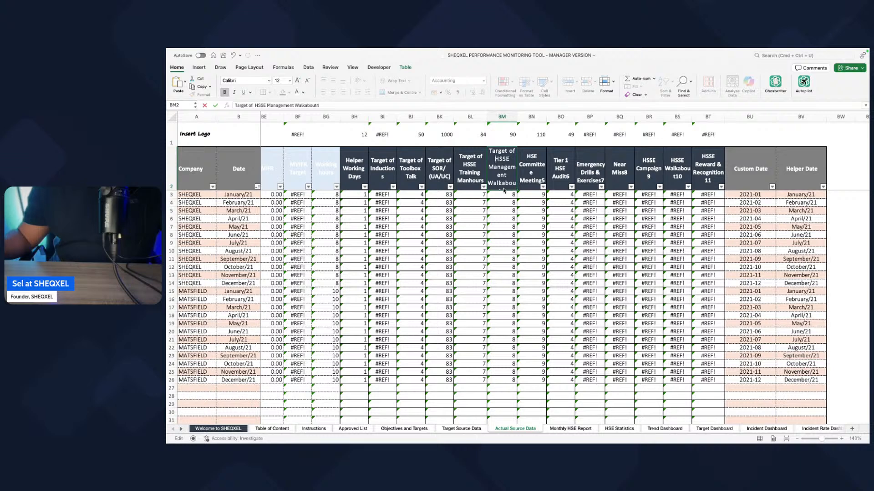
{"action": "left_click", "coordinate": [352, 104]}
{"action": "key", "text": "BackSpace"}
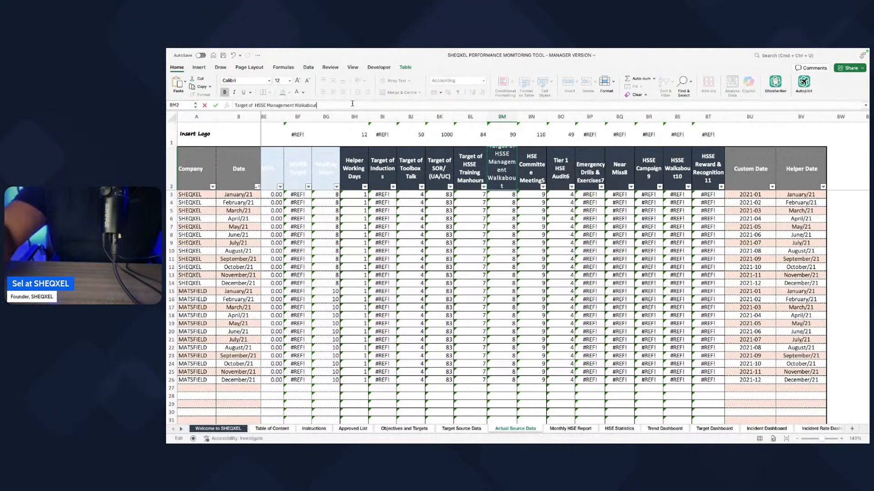
{"action": "key", "text": "Return"}
Step: Rename the next two headers as "Target of HSE Committee Meeting" and "Target of Tier 1 HSE Audit"
{"action": "left_click", "coordinate": [523, 163]}
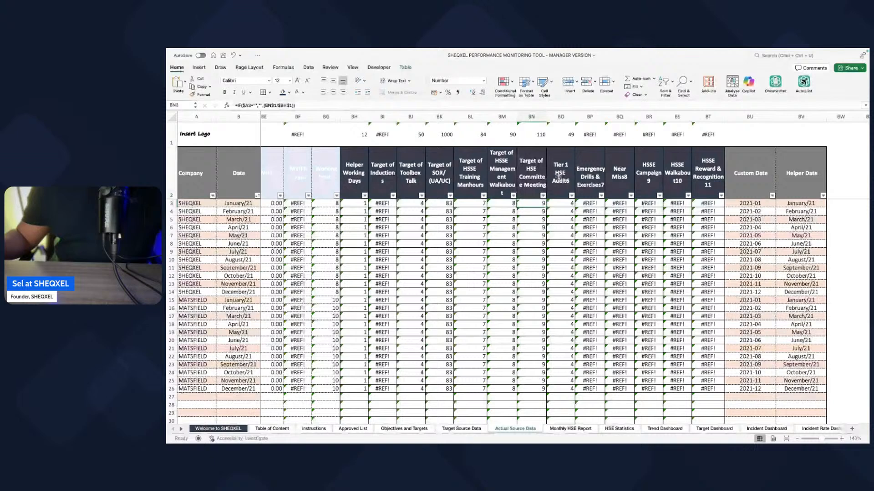
{"action": "left_click", "coordinate": [559, 178]}
{"action": "left_click", "coordinate": [234, 106]}
{"action": "key", "text": "super+v"}
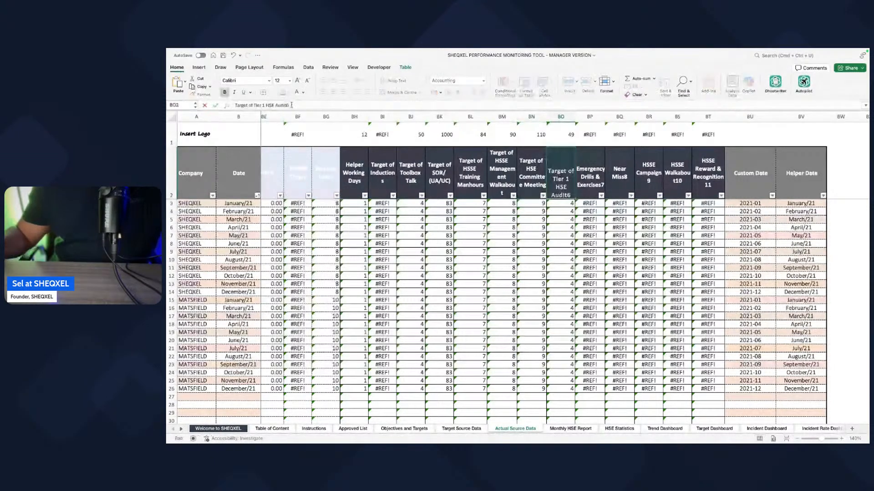
{"action": "key", "text": "BackSpace"}
{"action": "key", "text": "Return"}
Step: Rename the Emergency Drills & Exercises7 header as "Target of Emergency Drills & Exercises"
{"action": "left_click", "coordinate": [586, 171]}
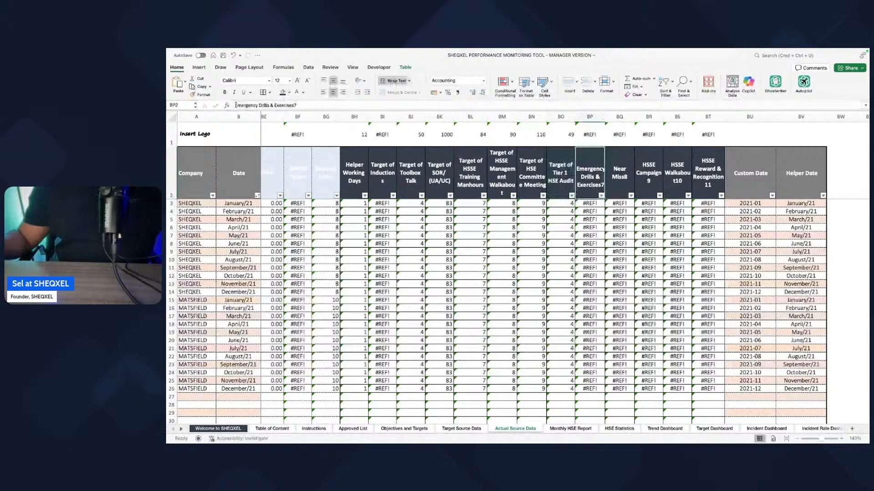
{"action": "left_click", "coordinate": [234, 105]}
{"action": "key", "text": "super+v"}
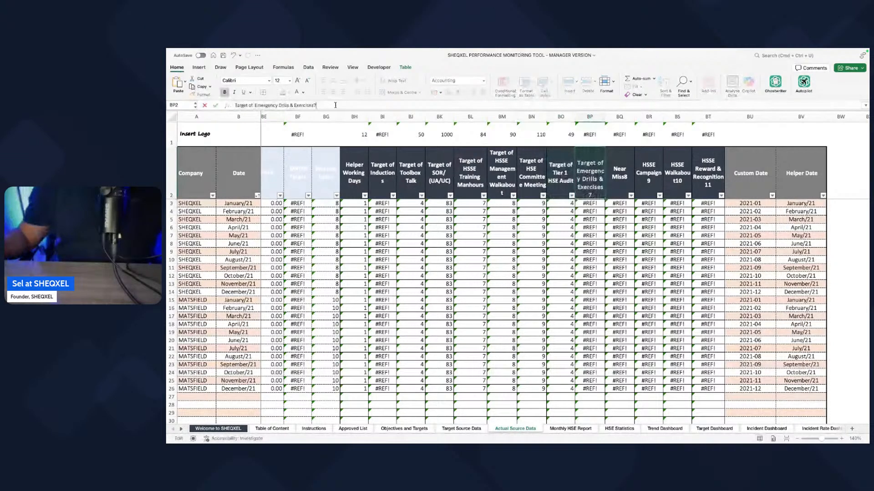
{"action": "key", "text": "Return"}
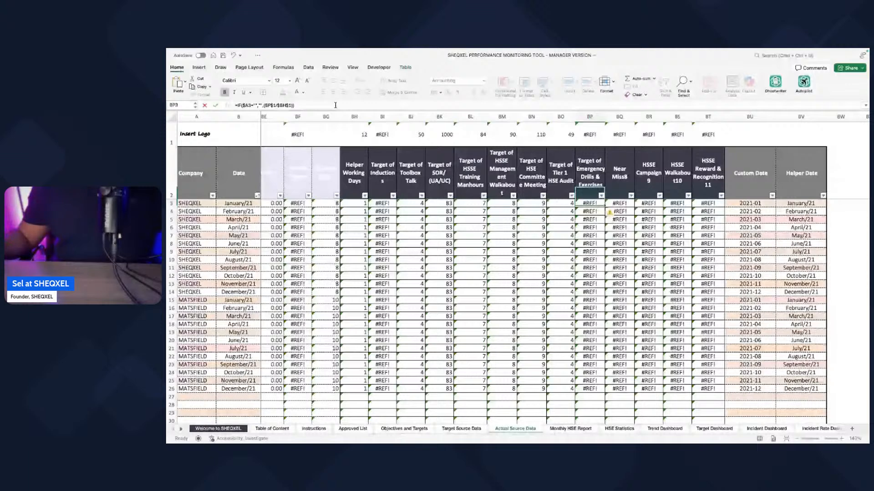
{"action": "key", "text": "Up"}
Step: Rename the Near Miss8 header as "Target of Near Miss"
{"action": "left_click", "coordinate": [613, 181]}
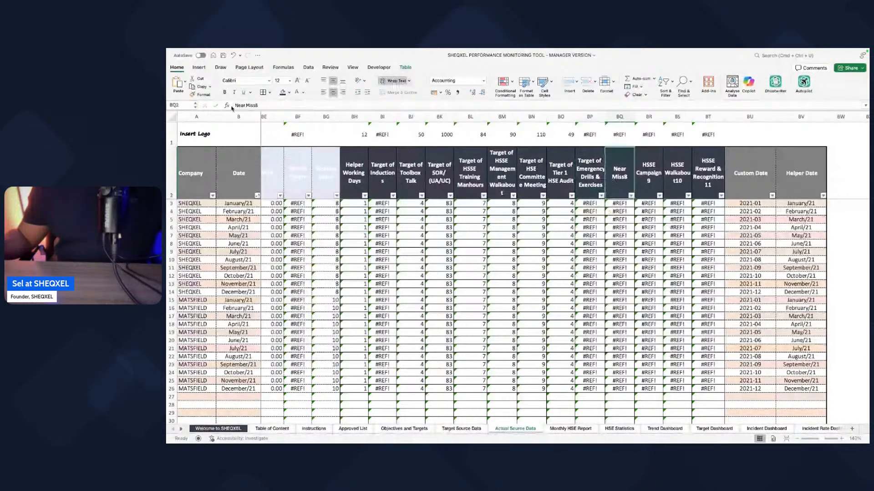
{"action": "left_click", "coordinate": [235, 105]}
{"action": "key", "text": "super+v"}
{"action": "left_click", "coordinate": [282, 105]}
{"action": "key", "text": "BackSpace"}
{"action": "key", "text": "Return"}
Step: Rename the HSSE Campaign9 header as "Target of HSSE Campaign"
{"action": "left_click", "coordinate": [648, 178]}
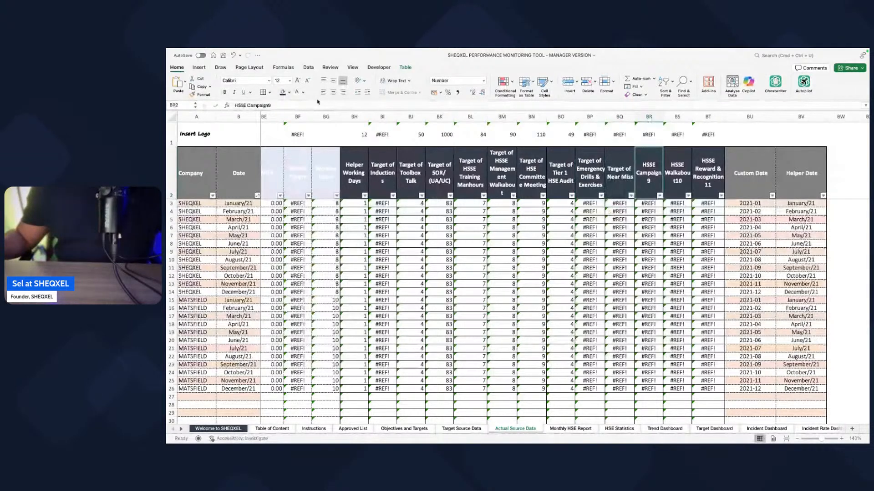
{"action": "left_click", "coordinate": [234, 104]}
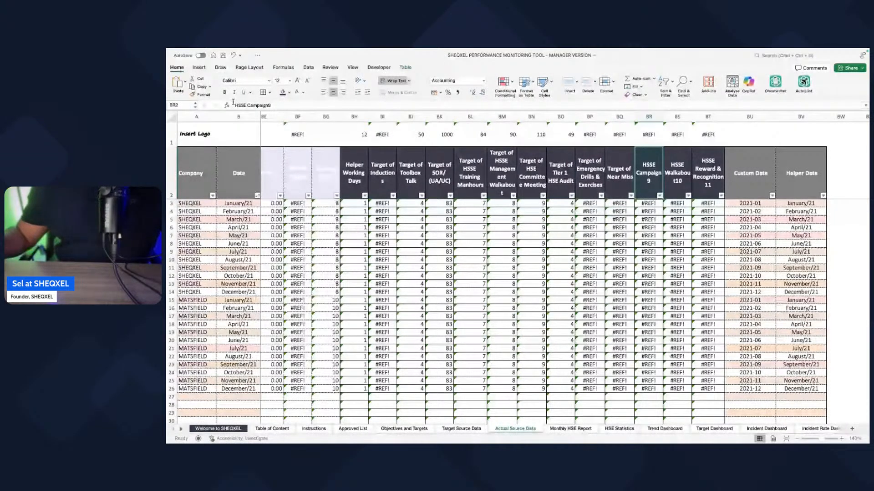
{"action": "key", "text": "super+v"}
{"action": "left_click", "coordinate": [300, 105]}
{"action": "key", "text": "BackSpace"}
{"action": "key", "text": "Return"}
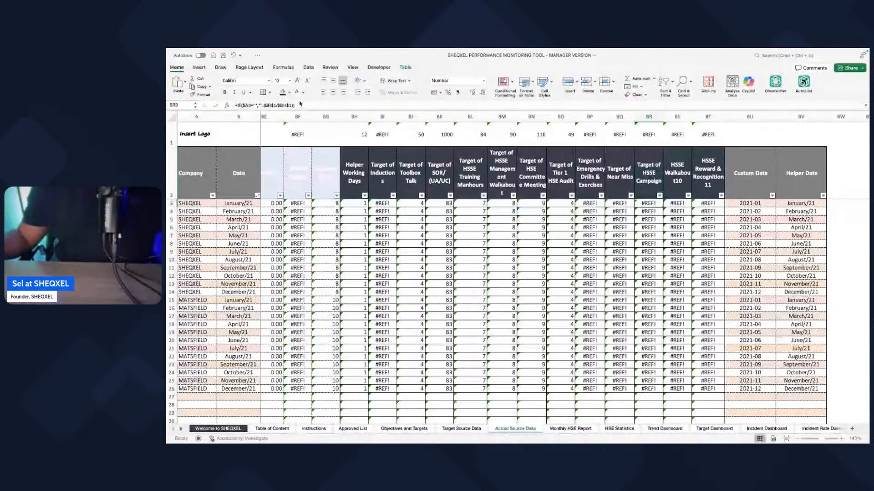
Step: Rename the HSSE Walkabout10 header as "Target of HSSE Walkabout"
{"action": "left_click", "coordinate": [669, 180]}
{"action": "left_click", "coordinate": [234, 104]}
{"action": "key", "text": "super+v"}
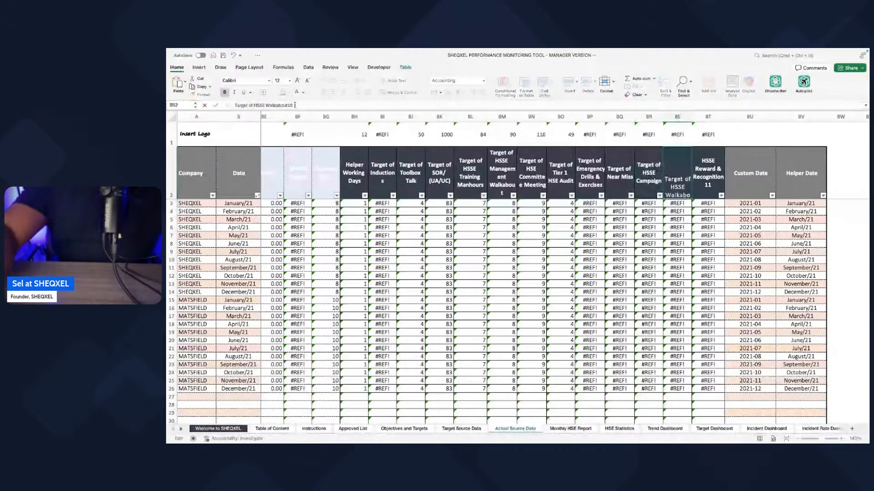
{"action": "left_click", "coordinate": [308, 105]}
{"action": "key", "text": "BackSpace"}
{"action": "key", "text": "BackSpace"}
{"action": "key", "text": "Return"}
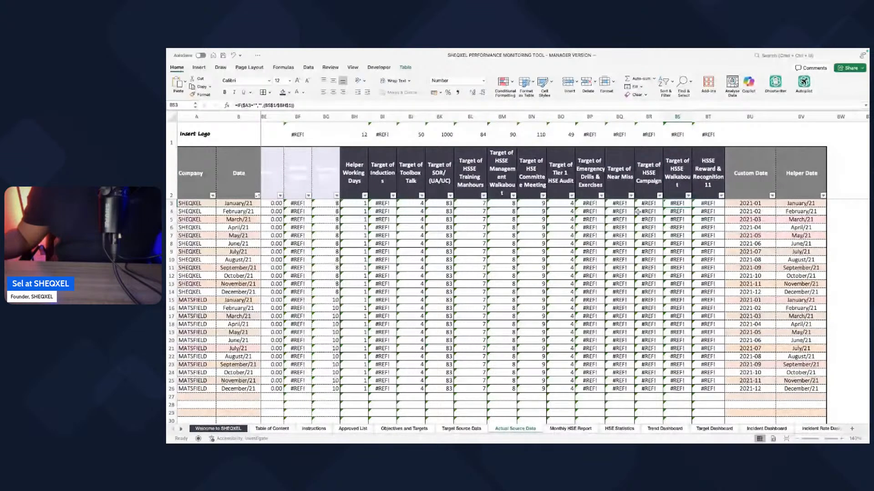
Step: Rename the HSSE Reward & Recognition11 header as "Target of HSSE Reward & Recognition"
{"action": "left_click", "coordinate": [707, 177]}
{"action": "left_click", "coordinate": [233, 105]}
{"action": "type", "text": "Target of"}
{"action": "left_click", "coordinate": [321, 105]}
{"action": "key", "text": "BackSpace"}
{"action": "key", "text": "BackSpace"}
{"action": "key", "text": "Return"}
{"action": "left_click", "coordinate": [689, 184]}
{"action": "left_click", "coordinate": [662, 183]}
{"action": "left_click", "coordinate": [628, 180]}
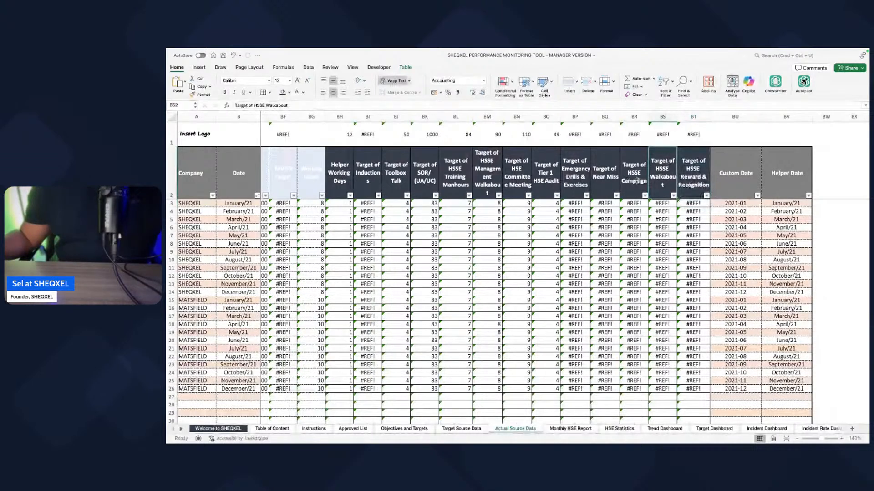
{"action": "left_click", "coordinate": [575, 176]}
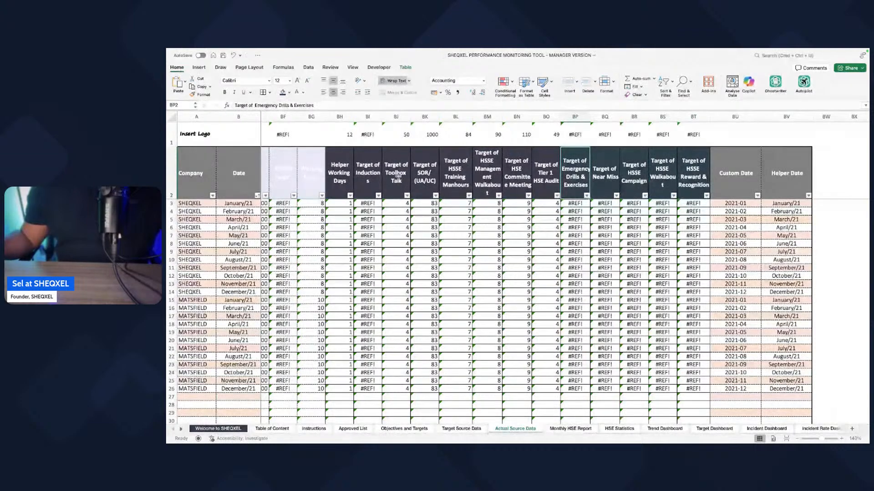
Step: Delete the entire Target of Inductions column from the Actual Source Data sheet
{"action": "left_click", "coordinate": [390, 134]}
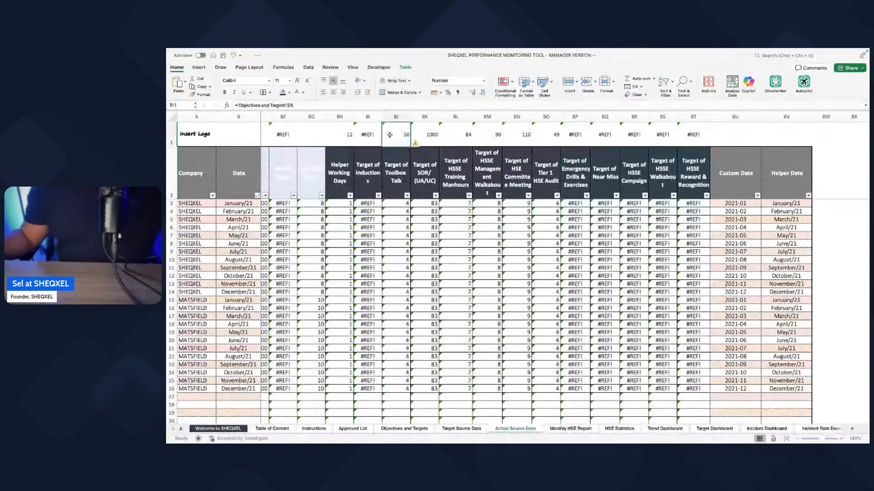
{"action": "left_click", "coordinate": [363, 135]}
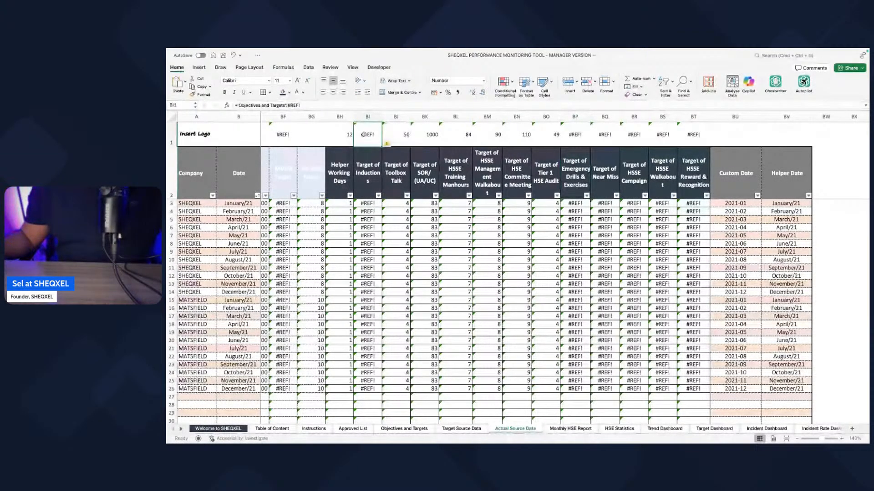
{"action": "scroll", "coordinate": [363, 135], "scroll_direction": "left", "scroll_amount": 2}
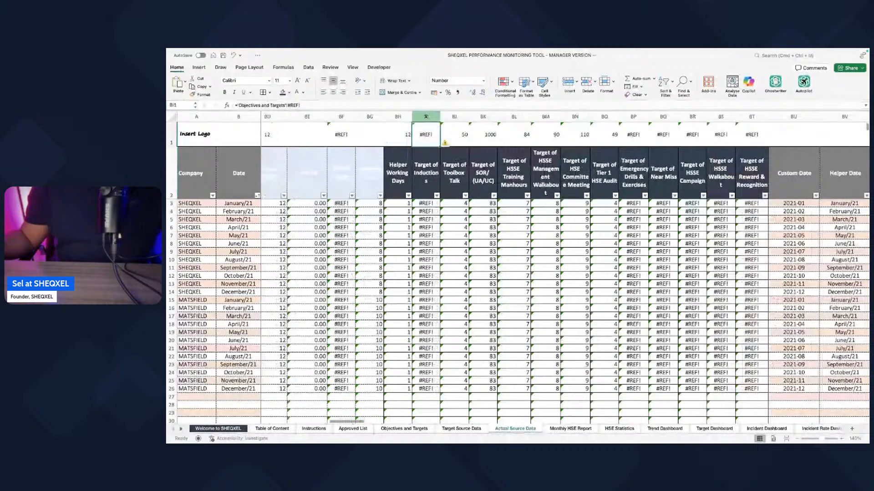
{"action": "left_click", "coordinate": [426, 116]}
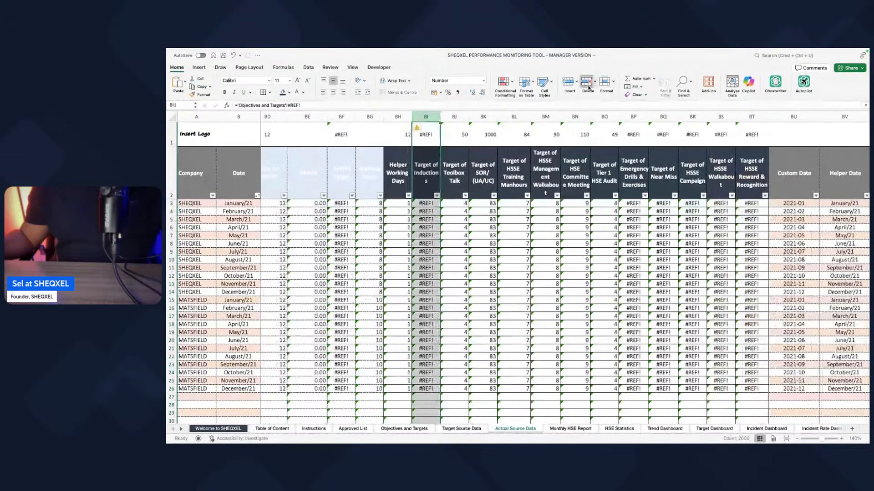
{"action": "left_click", "coordinate": [587, 84]}
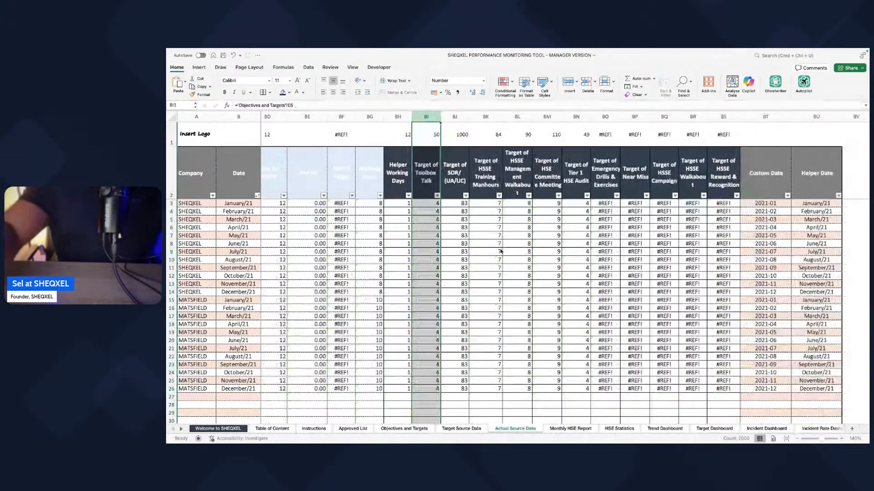
Step: Link the cell above the Target of Toolbox Talk header to Toolbox Talks target cell E5 on the Objectives and Targets sheet
{"action": "left_click", "coordinate": [426, 134]}
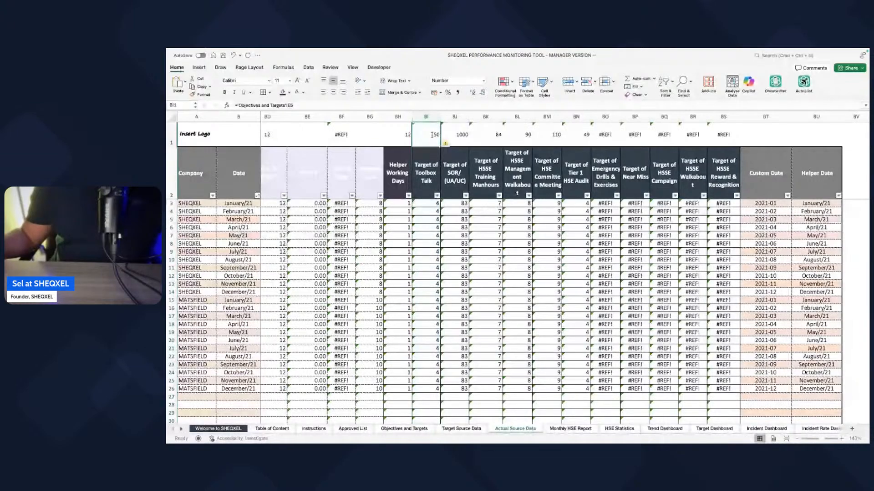
{"action": "type", "text": "="}
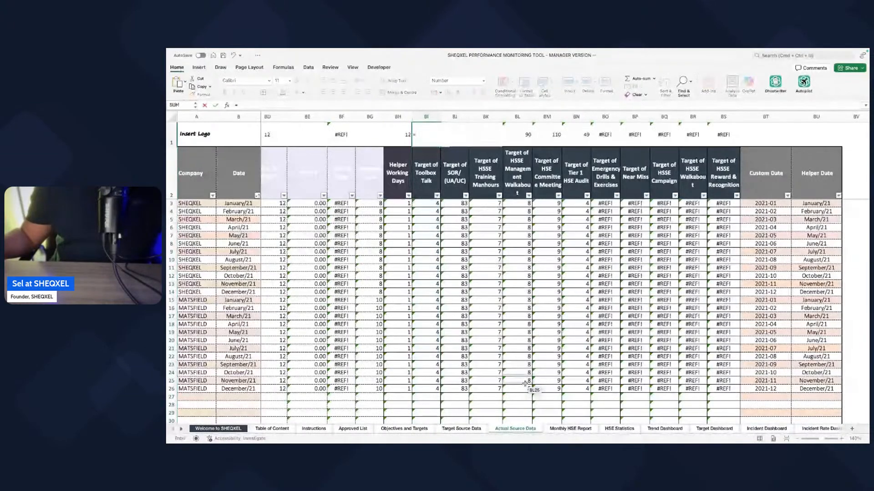
{"action": "left_click", "coordinate": [404, 428]}
{"action": "left_click", "coordinate": [446, 179]}
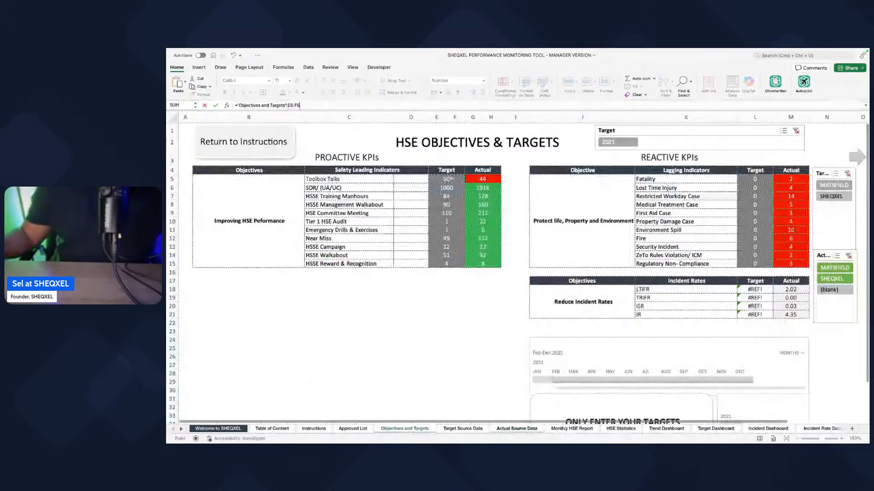
{"action": "left_click", "coordinate": [313, 104]}
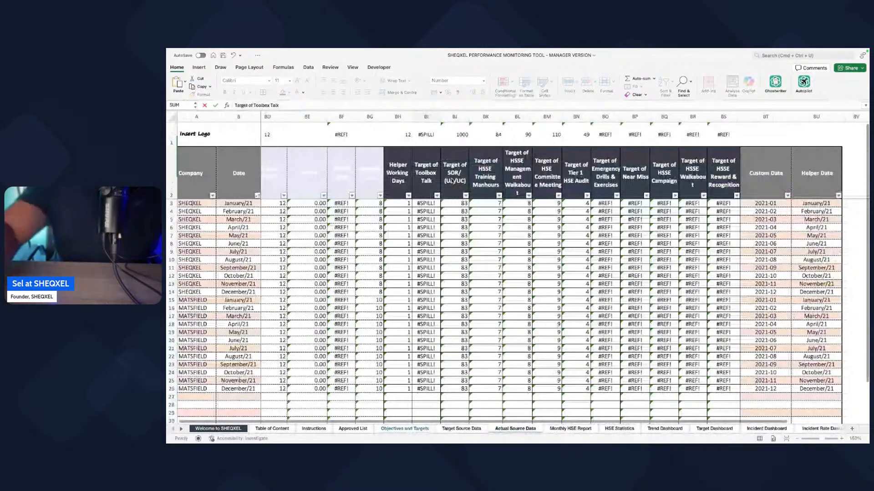
{"action": "key", "text": "BackSpace"}
{"action": "key", "text": "BackSpace"}
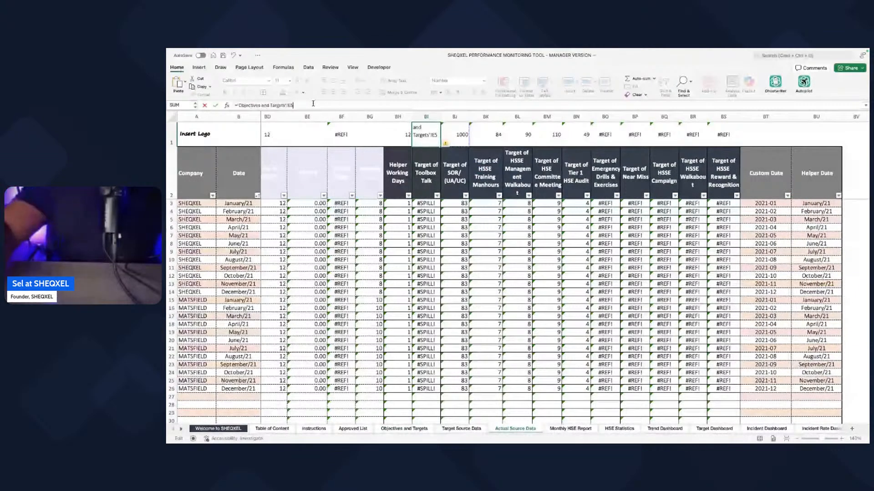
{"action": "key", "text": "BackSpace"}
Step: Link the cell above the Target of SOR/ (UA/UC) header to target cell E6 on the Objectives and Targets sheet
{"action": "left_click", "coordinate": [448, 133]}
{"action": "type", "text": "="}
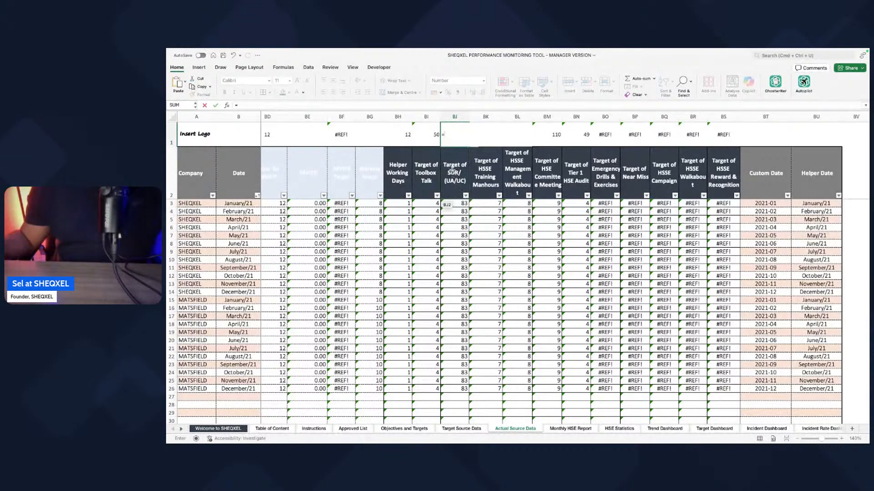
{"action": "left_click", "coordinate": [413, 430]}
{"action": "left_click", "coordinate": [444, 187]}
{"action": "left_click", "coordinate": [308, 103]}
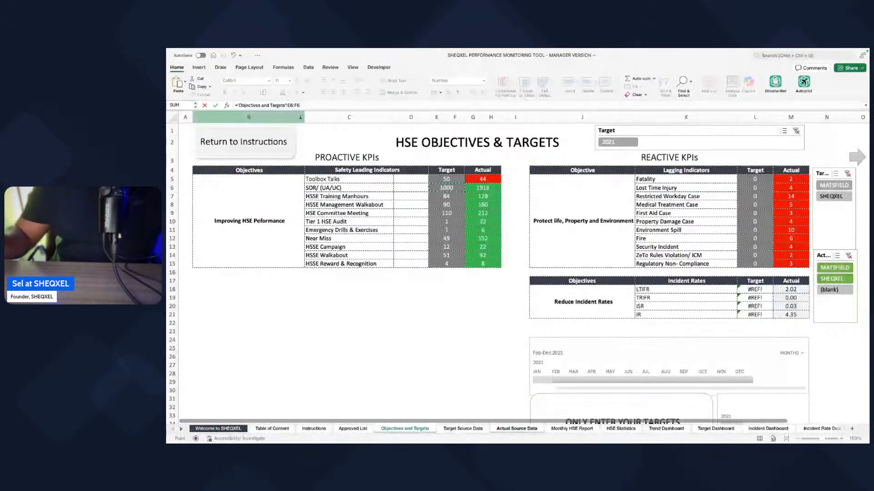
{"action": "key", "text": "BackSpace"}
{"action": "key", "text": "BackSpace"}
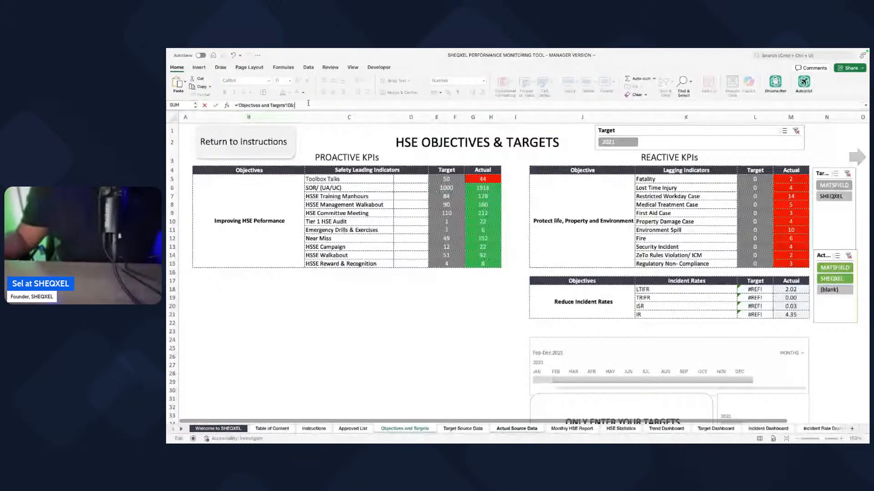
{"action": "key", "text": "BackSpace"}
{"action": "key", "text": "Return"}
{"action": "double_click", "coordinate": [459, 130]}
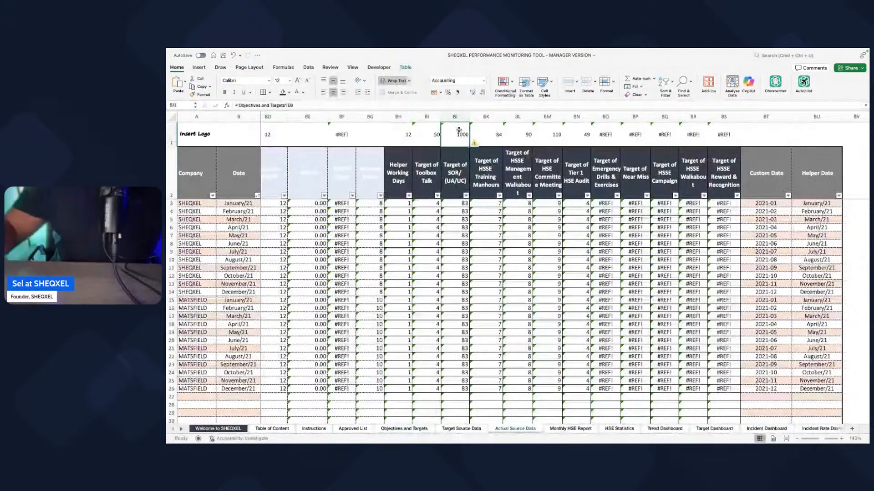
{"action": "type", "text": "="}
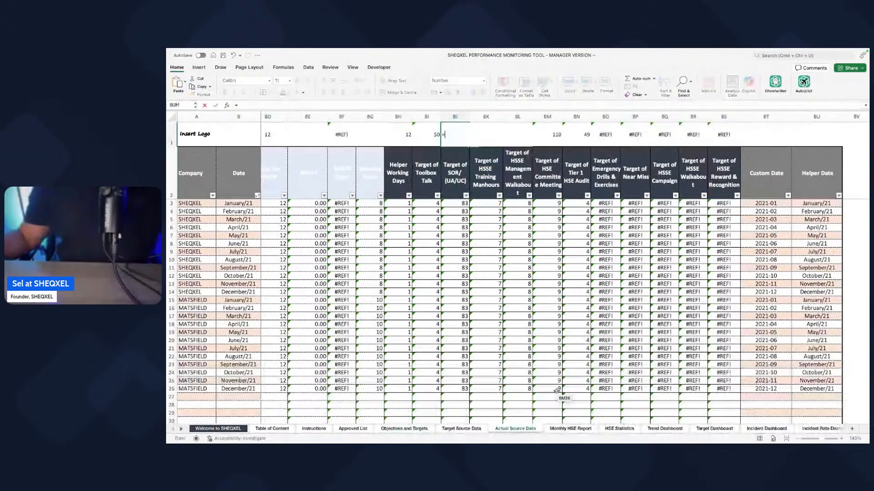
{"action": "key", "text": "Escape"}
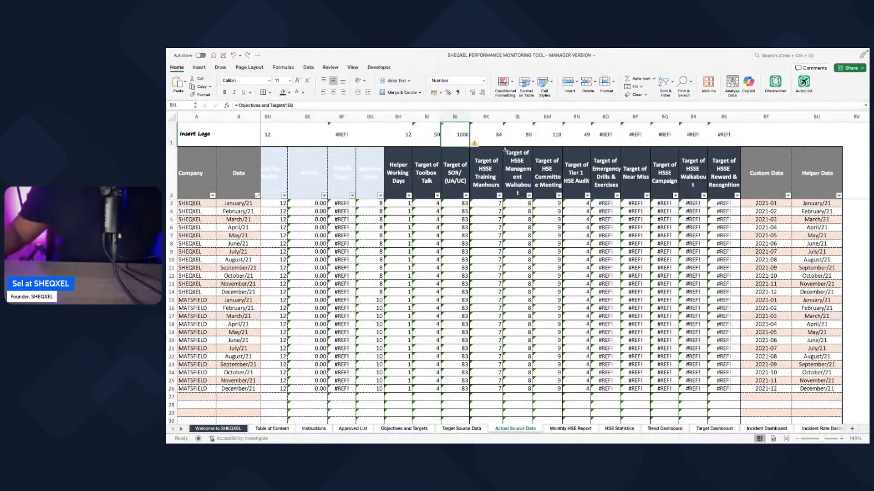
Step: Link the cell above the Target of HSSE Training Manhours header to target cell E7 on the Objectives and Targets sheet
{"action": "key", "text": "Right"}
{"action": "type", "text": "="}
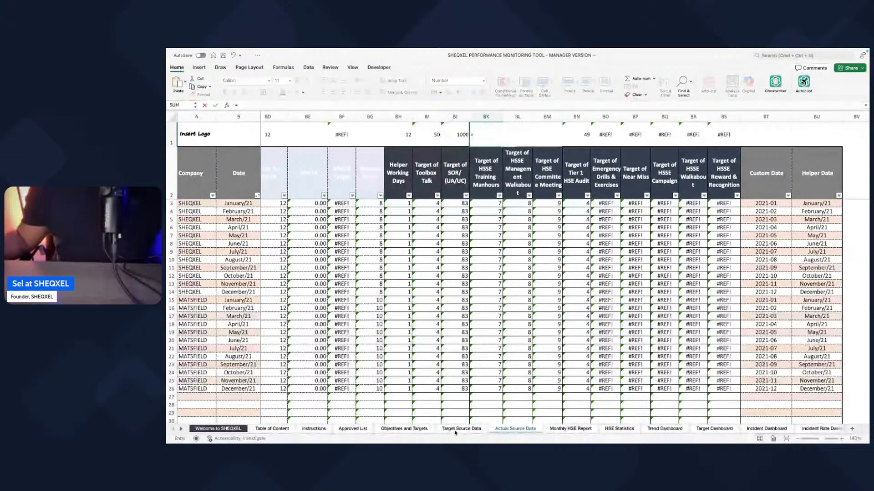
{"action": "left_click", "coordinate": [404, 428]}
{"action": "left_click", "coordinate": [446, 196]}
{"action": "key", "text": "BackSpace"}
{"action": "key", "text": "BackSpace"}
{"action": "key", "text": "BackSpace"}
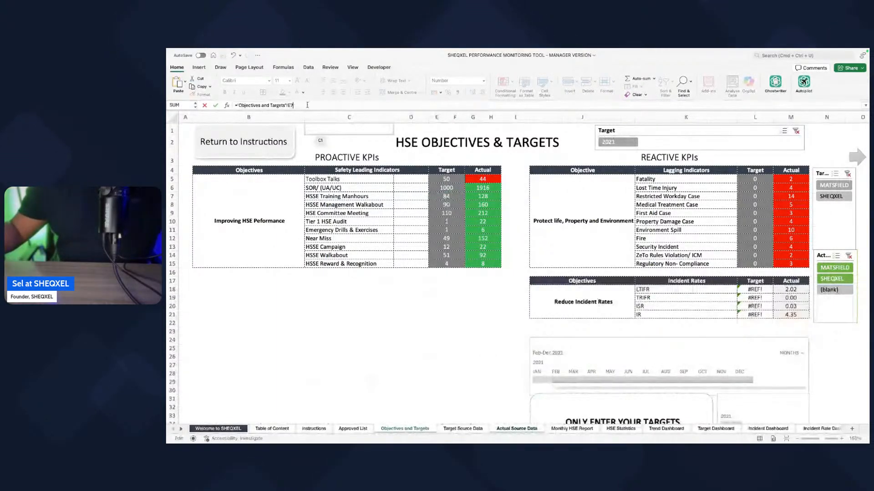
{"action": "key", "text": "Return"}
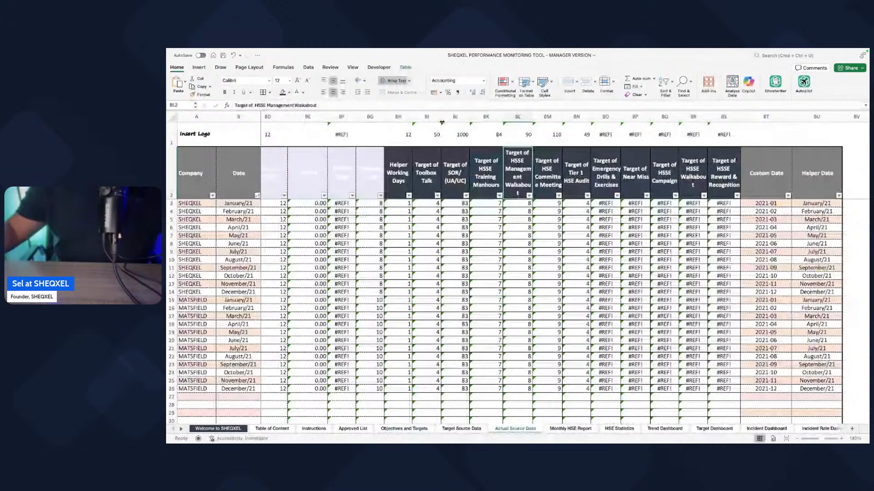
Step: Link the cell above the Target of HSSE Management Walkabout header to target cell E8 on the Objectives and Targets sheet
{"action": "key", "text": "Up"}
{"action": "type", "text": "="}
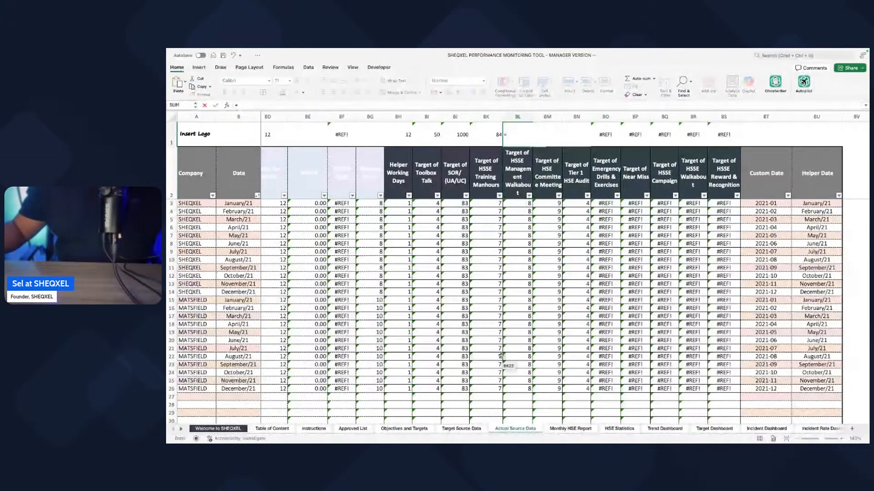
{"action": "left_click", "coordinate": [409, 429]}
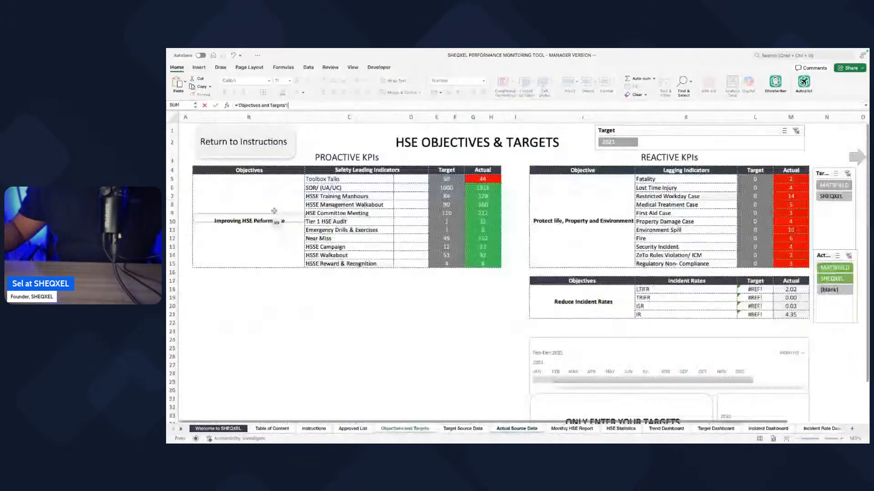
{"action": "left_click", "coordinate": [446, 205]}
{"action": "key", "text": "BackSpace"}
{"action": "key", "text": "BackSpace"}
{"action": "key", "text": "BackSpace"}
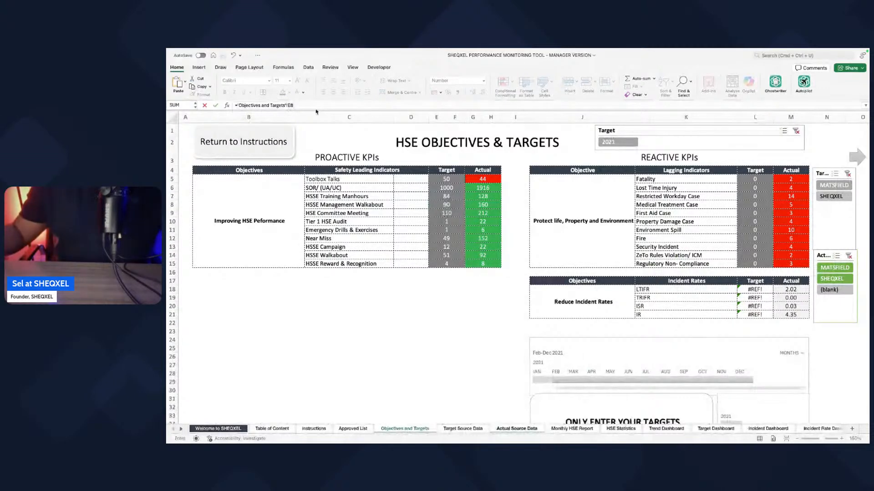
{"action": "key", "text": "Return"}
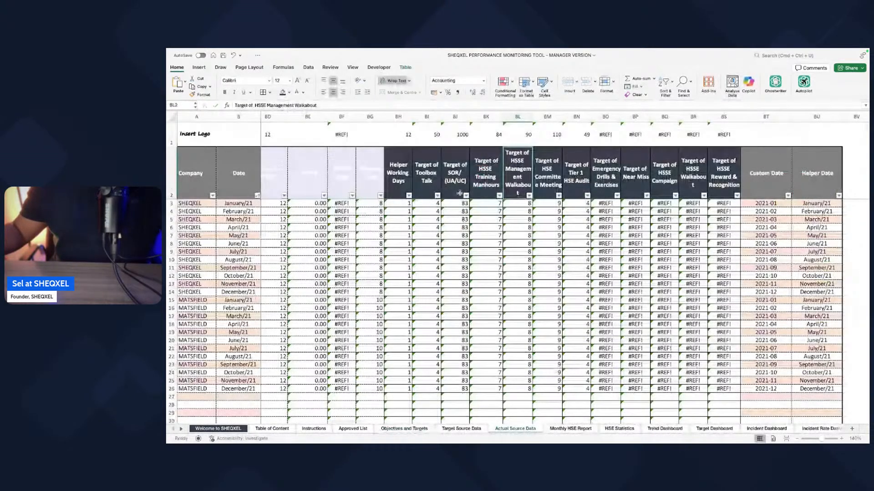
Step: Link the cell above the Target of HSE Committee Meeting header to target cell E9 on the Objectives and Targets sheet
{"action": "scroll", "coordinate": [460, 193], "scroll_direction": "right", "scroll_amount": 2}
{"action": "scroll", "coordinate": [436, 142], "scroll_direction": "right", "scroll_amount": 2}
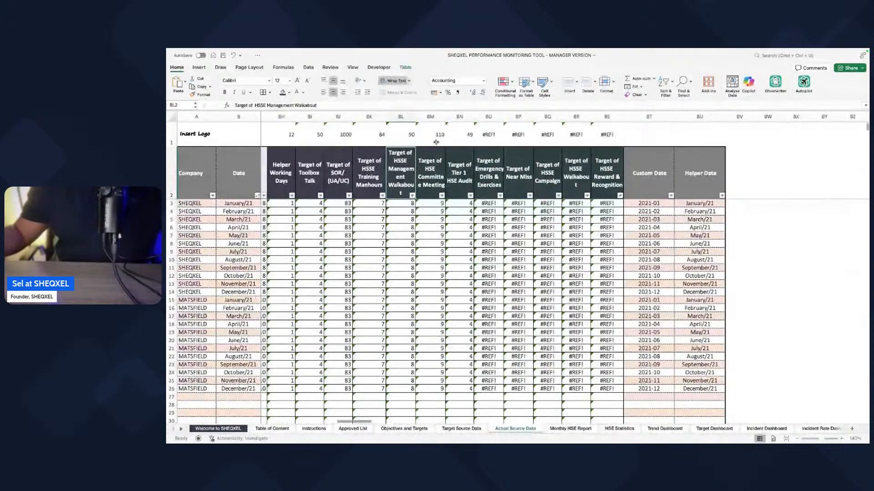
{"action": "left_click", "coordinate": [436, 143]}
{"action": "type", "text": "="}
{"action": "left_click", "coordinate": [403, 429]}
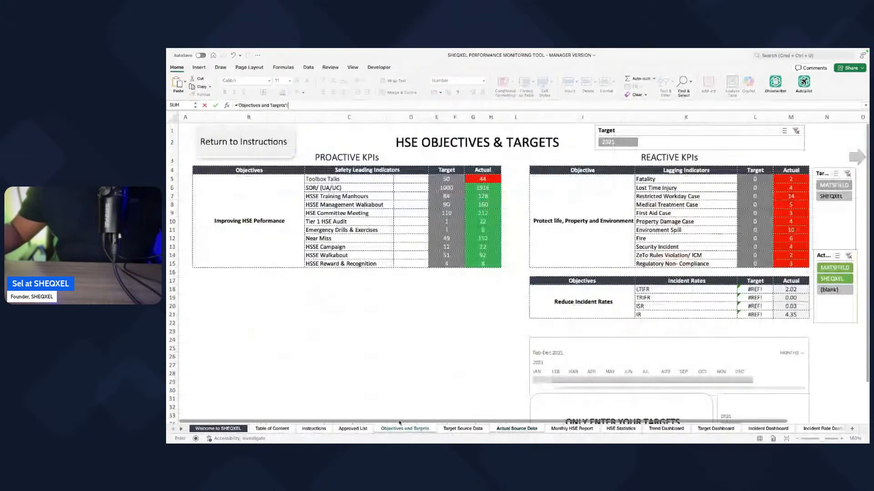
{"action": "left_click", "coordinate": [449, 213]}
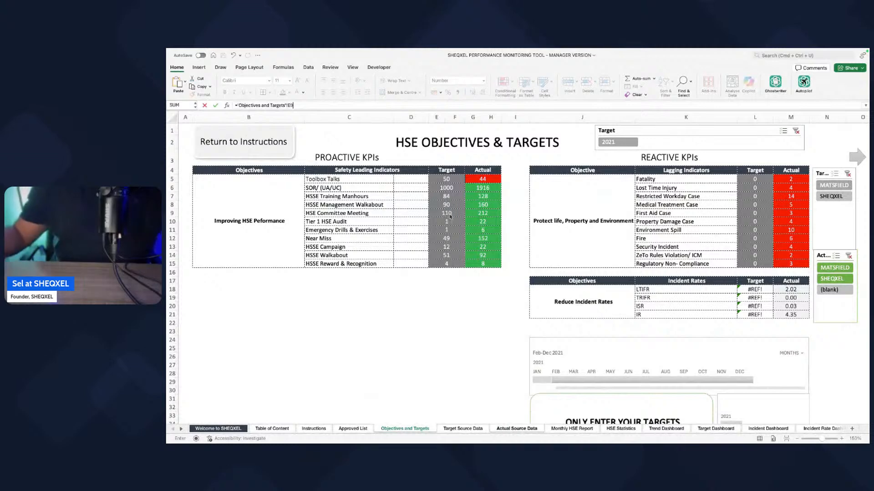
{"action": "key", "text": "Return"}
{"action": "left_click", "coordinate": [453, 171]}
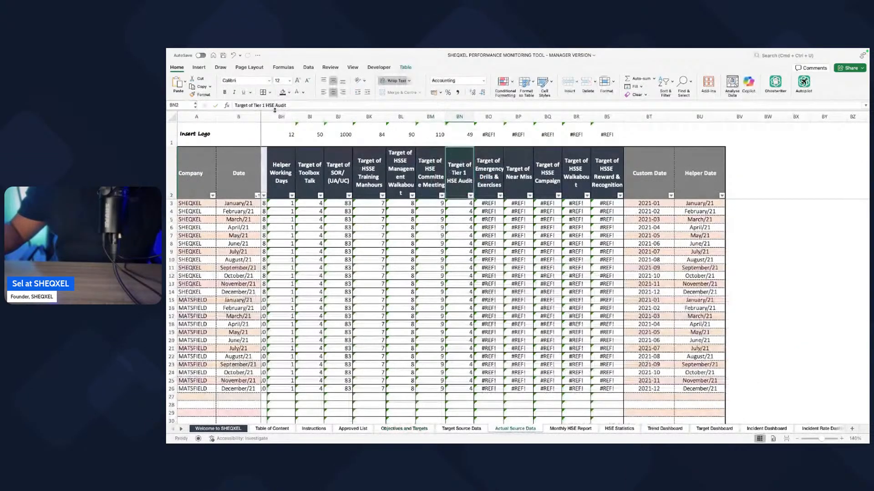
Step: Link the cell above the Target of Tier 1 HSE Audit header to target cell E10 on the Objectives and Targets sheet
{"action": "left_click", "coordinate": [460, 141]}
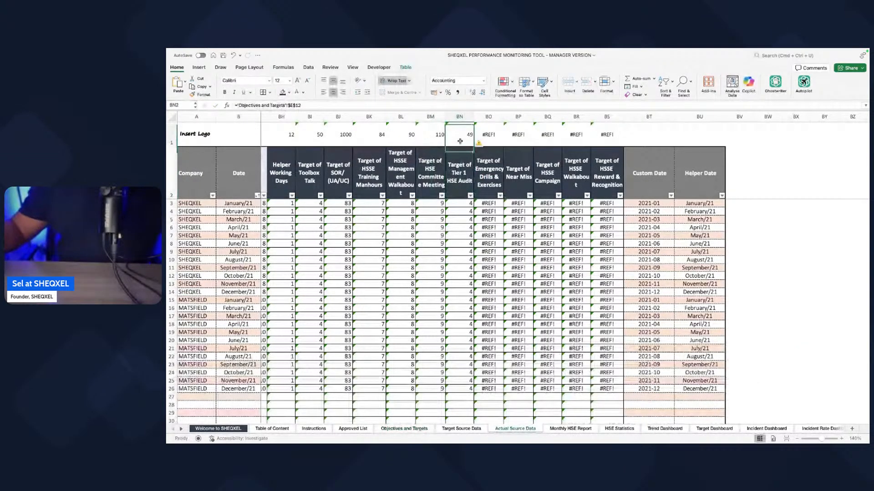
{"action": "type", "text": "="}
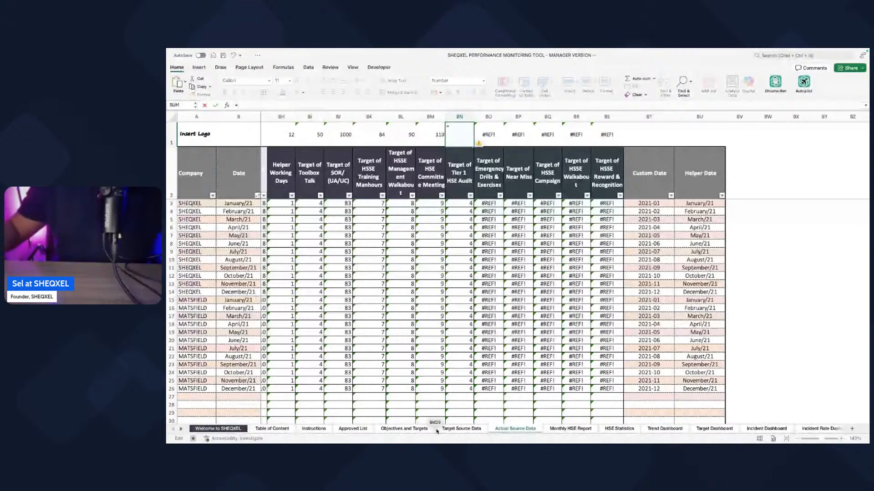
{"action": "left_click", "coordinate": [394, 429]}
{"action": "left_click", "coordinate": [453, 222]}
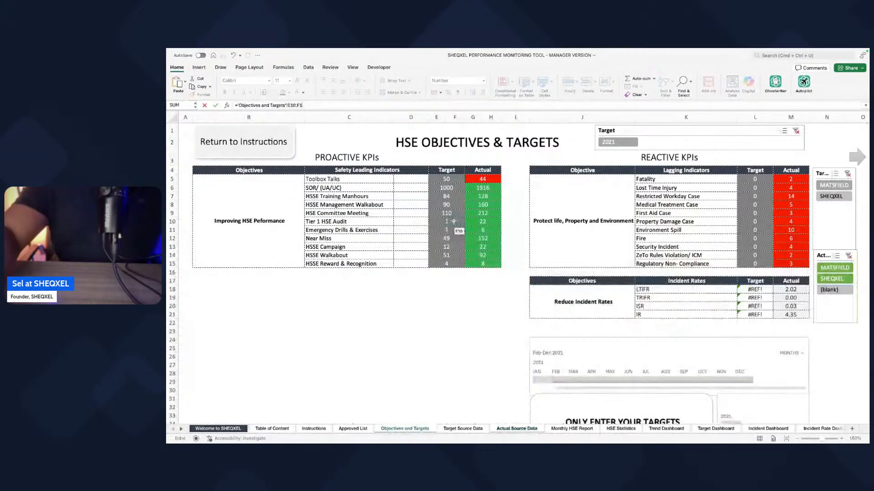
{"action": "key", "text": "Return"}
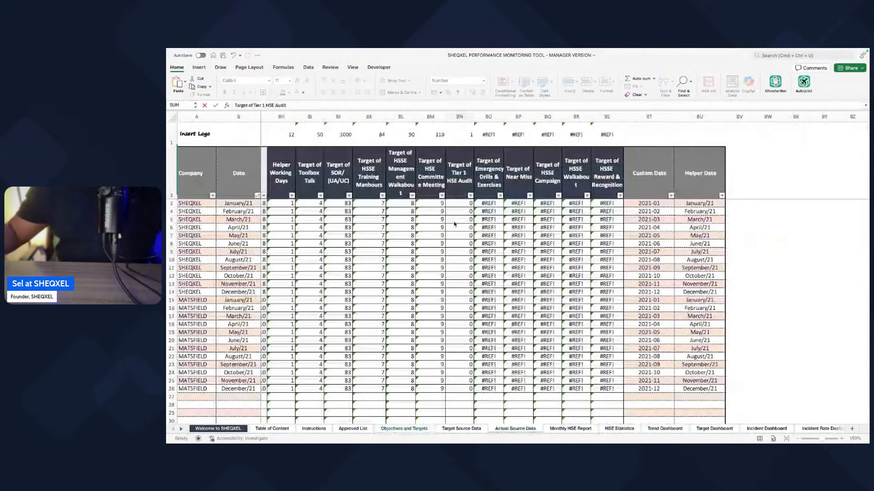
Step: Link the cell above the Target of Emergency Drills & Exercises header to target cell E11 on the Objectives and Targets sheet
{"action": "left_click", "coordinate": [503, 144]}
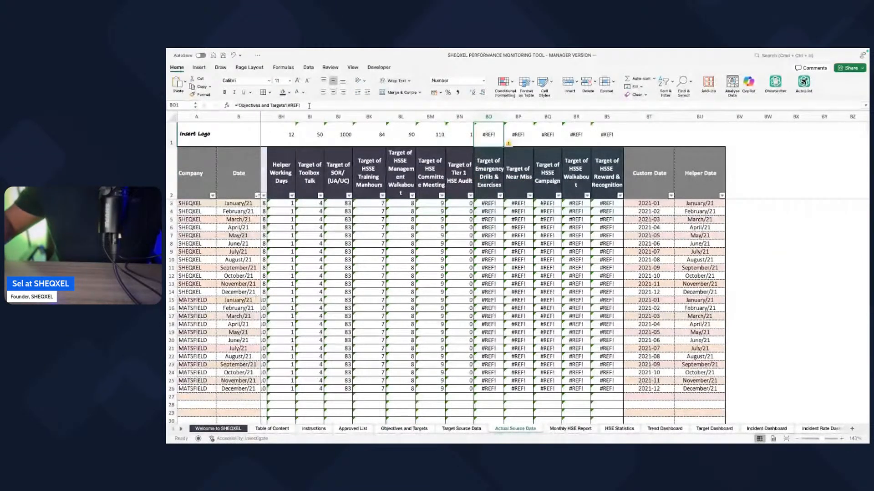
{"action": "left_click_drag", "start_coordinate": [309, 106], "coordinate": [193, 97]}
{"action": "type", "text": "="}
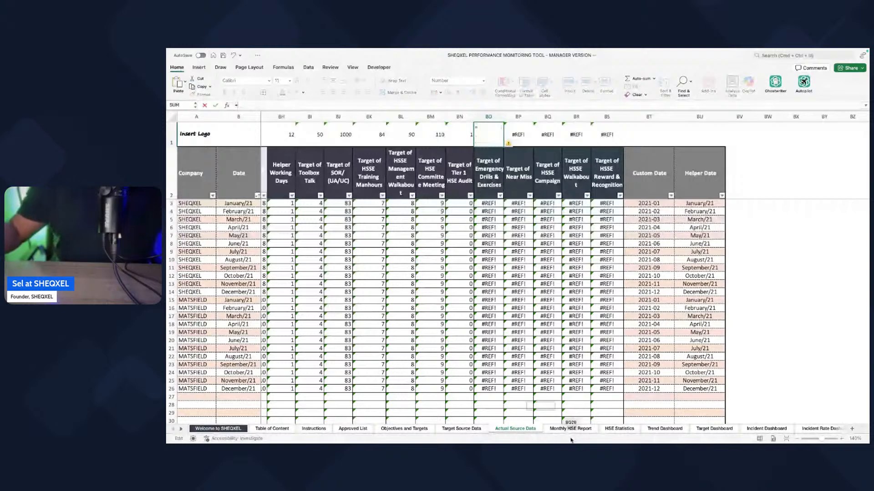
{"action": "left_click", "coordinate": [415, 428]}
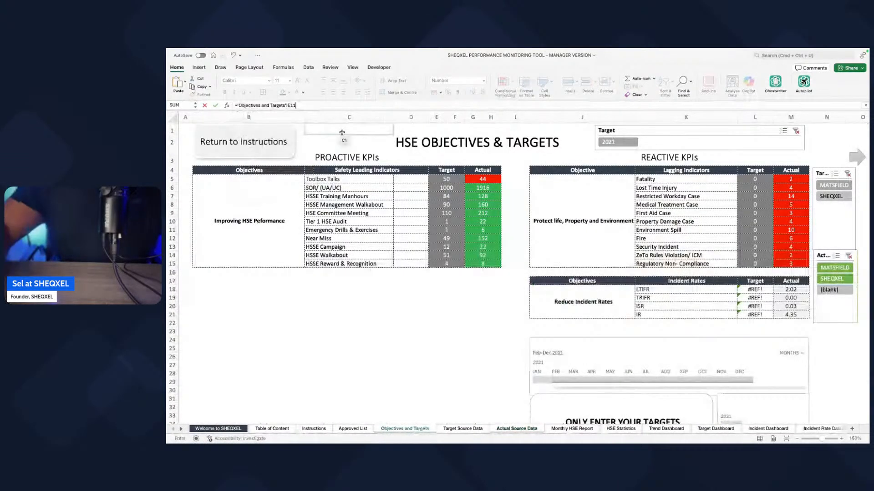
{"action": "key", "text": "Return"}
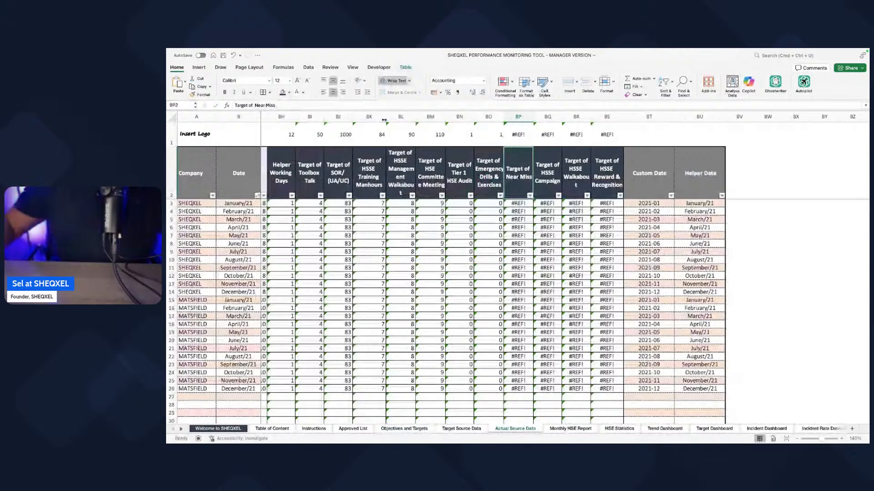
Step: Link the cell above the Target of Near Miss header to target cell E12 on the Objectives and Targets sheet
{"action": "key", "text": "F2"}
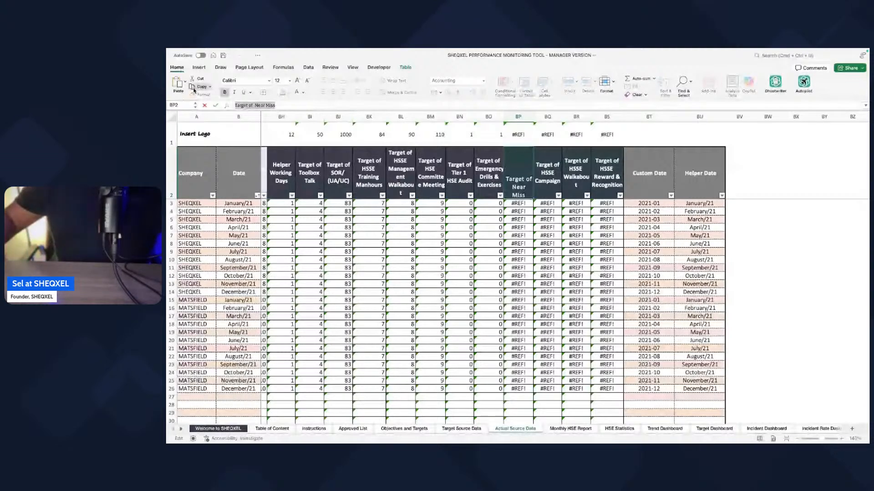
{"action": "left_click", "coordinate": [518, 135]}
{"action": "type", "text": "="}
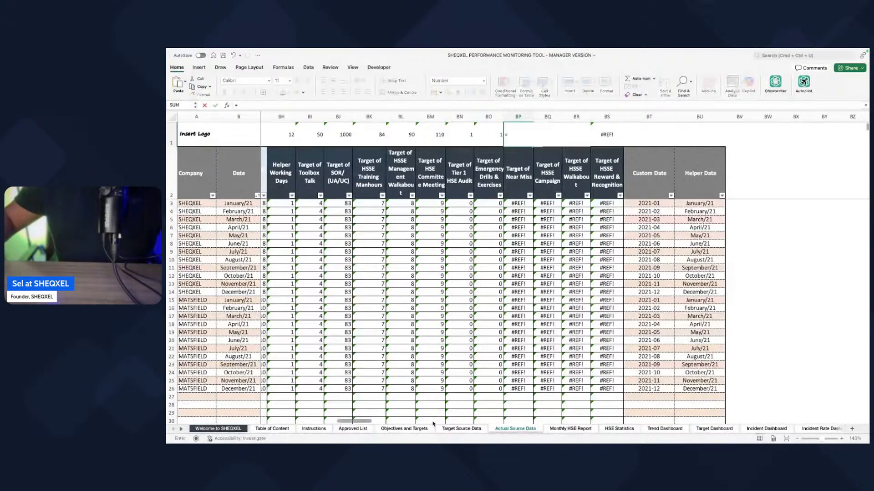
{"action": "left_click", "coordinate": [404, 429]}
{"action": "left_click", "coordinate": [430, 238]}
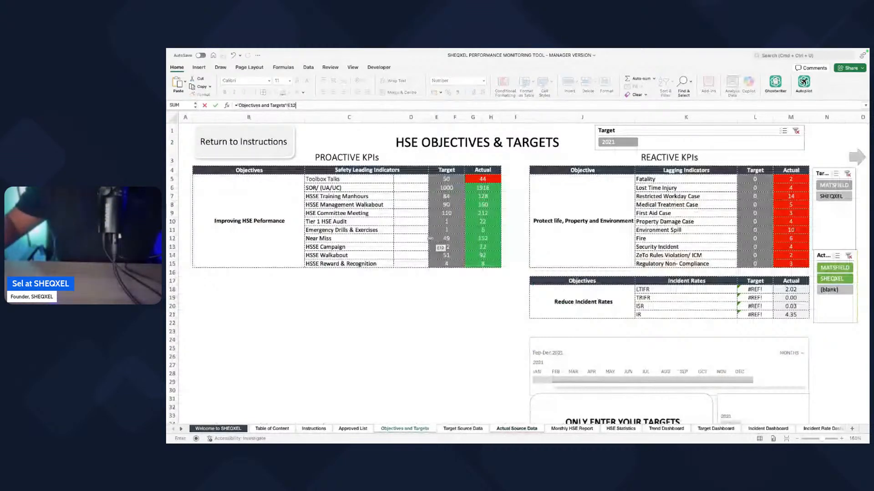
{"action": "key", "text": "Return"}
Step: Link the cell above the Target of HSSE Campaign header to target cell E13 on the Objectives and Targets sheet
{"action": "left_click", "coordinate": [538, 148]}
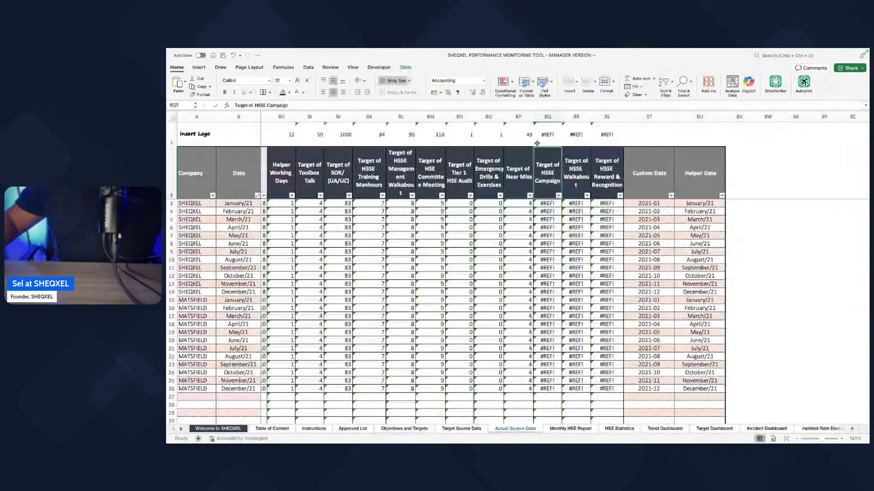
{"action": "left_click", "coordinate": [537, 143]}
{"action": "type", "text": "="}
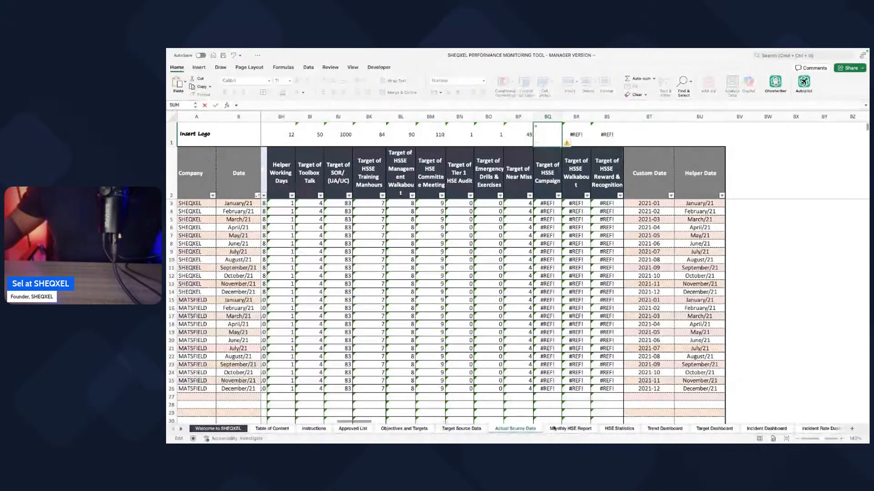
{"action": "left_click", "coordinate": [417, 431]}
{"action": "left_click", "coordinate": [445, 247]}
{"action": "left_click_drag", "start_coordinate": [446, 247], "coordinate": [443, 247]}
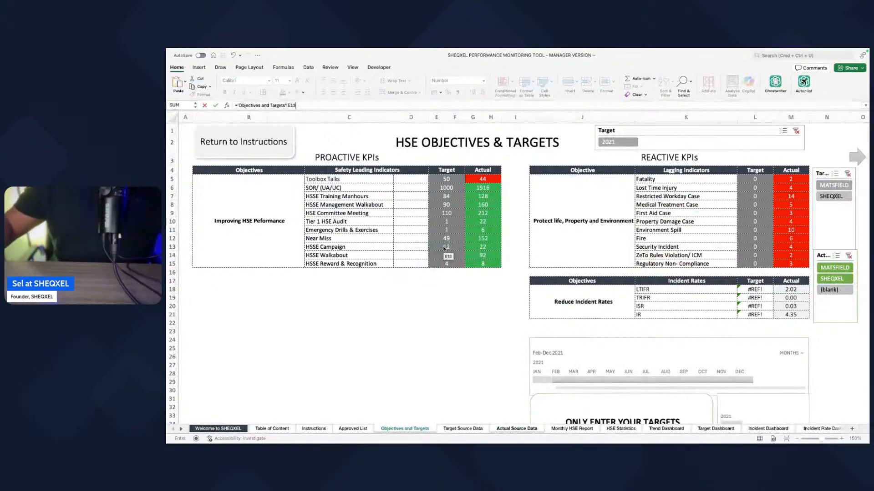
{"action": "key", "text": "Return"}
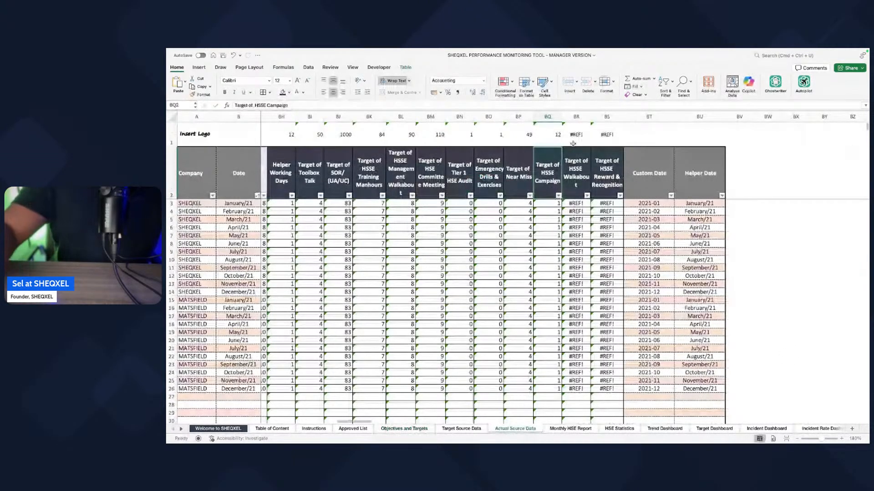
Step: Link the cell above the Target of HSSE Walkabout header to target cell E14 alone on the Objectives and Targets sheet
{"action": "left_click", "coordinate": [573, 144]}
{"action": "type", "text": "="}
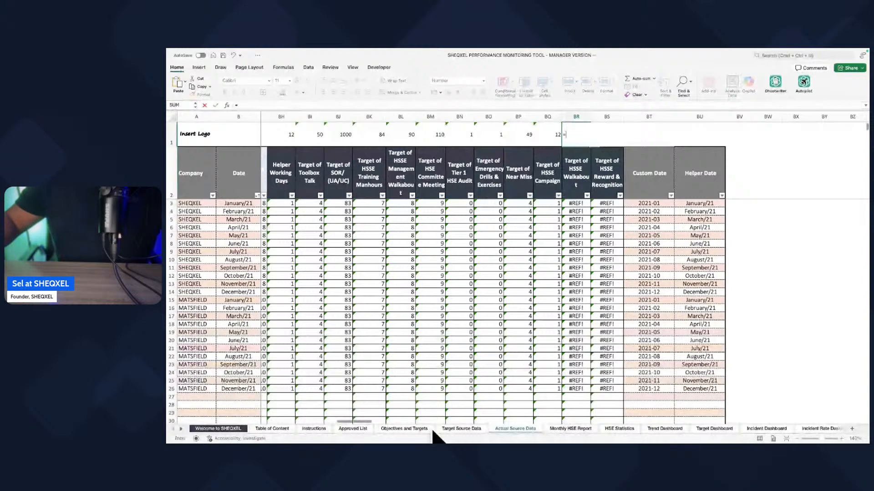
{"action": "left_click", "coordinate": [404, 429]}
{"action": "left_click", "coordinate": [446, 255]}
{"action": "left_click", "coordinate": [323, 106]}
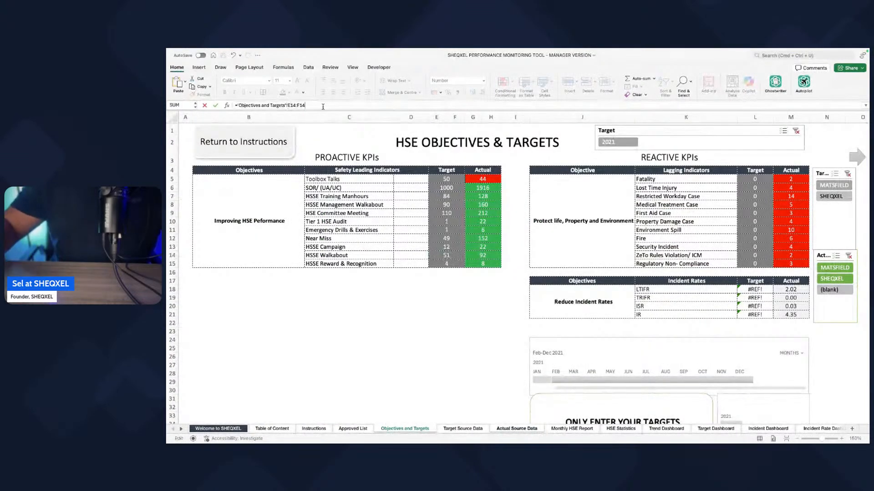
{"action": "key", "text": "BackSpace"}
{"action": "key", "text": "BackSpace"}
{"action": "key", "text": "BackSpace"}
{"action": "key", "text": "BackSpace"}
{"action": "key", "text": "Return"}
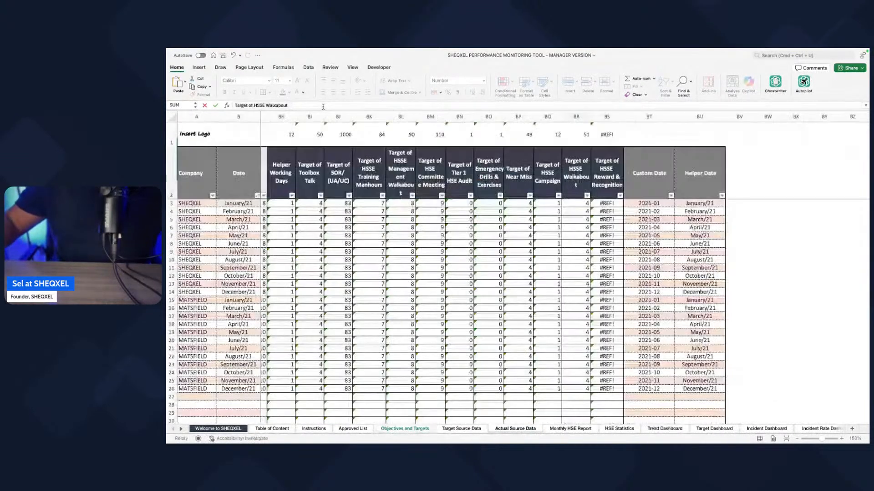
Step: Link the cell above the Target of HSSE Reward & Recognition header to target cell E15 on the Objectives and Targets sheet
{"action": "left_click", "coordinate": [603, 134]}
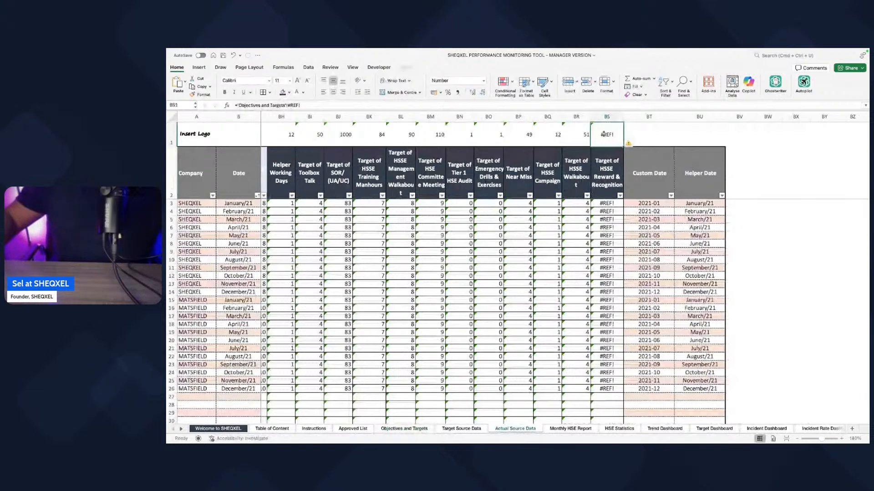
{"action": "type", "text": "="}
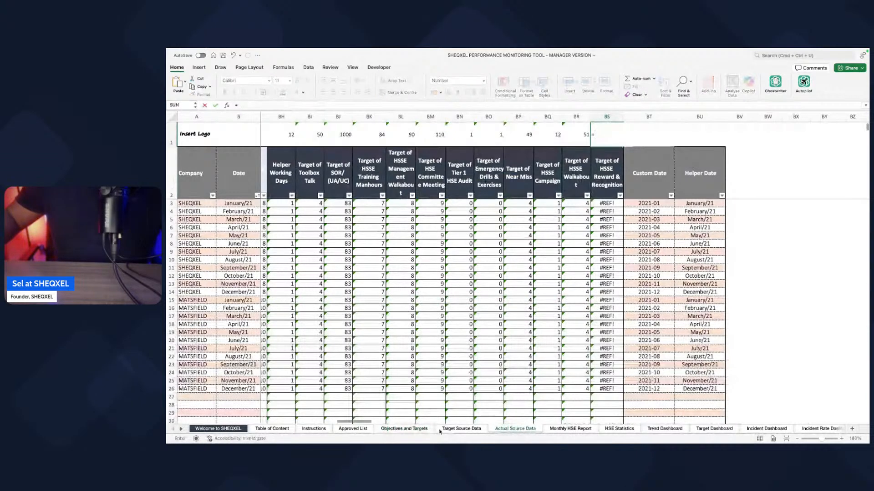
{"action": "left_click", "coordinate": [409, 429]}
{"action": "left_click", "coordinate": [447, 265]}
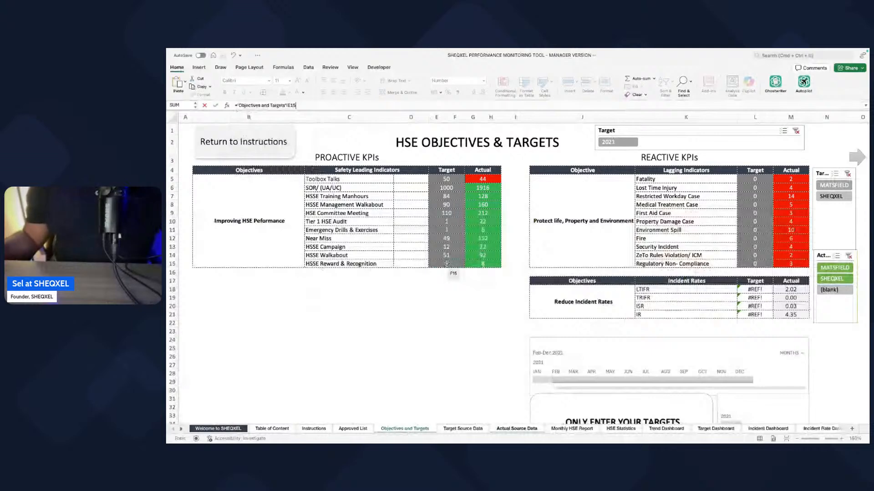
{"action": "key", "text": "Return"}
Step: Delete the obsolete columns BF and BE from the Actual Source Data sheet
{"action": "scroll", "coordinate": [504, 378], "scroll_direction": "left", "scroll_amount": 1}
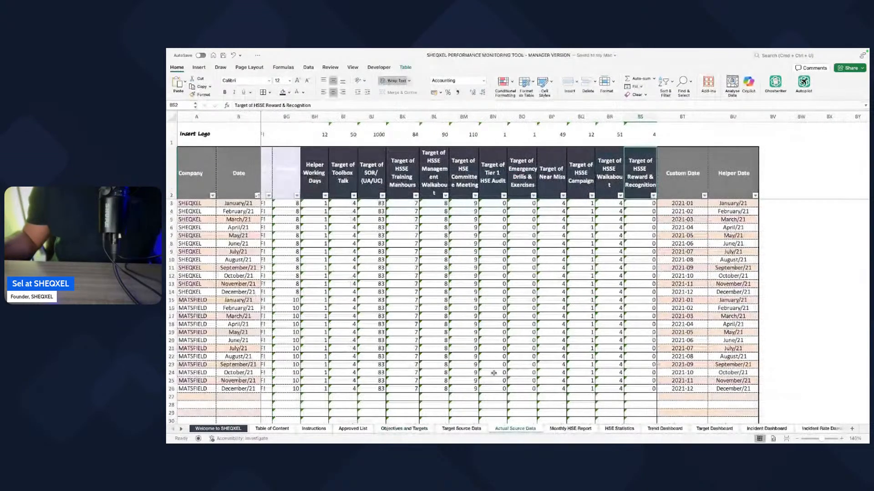
{"action": "scroll", "coordinate": [493, 374], "scroll_direction": "left", "scroll_amount": 5}
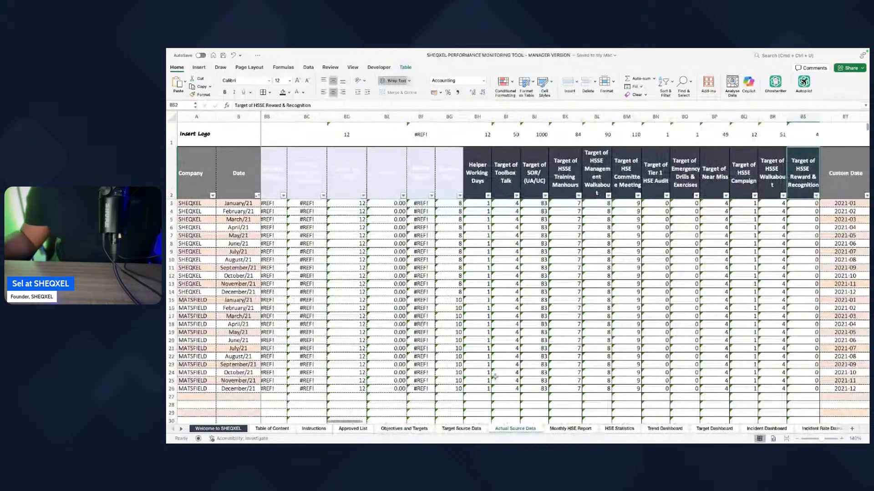
{"action": "left_click", "coordinate": [421, 116]}
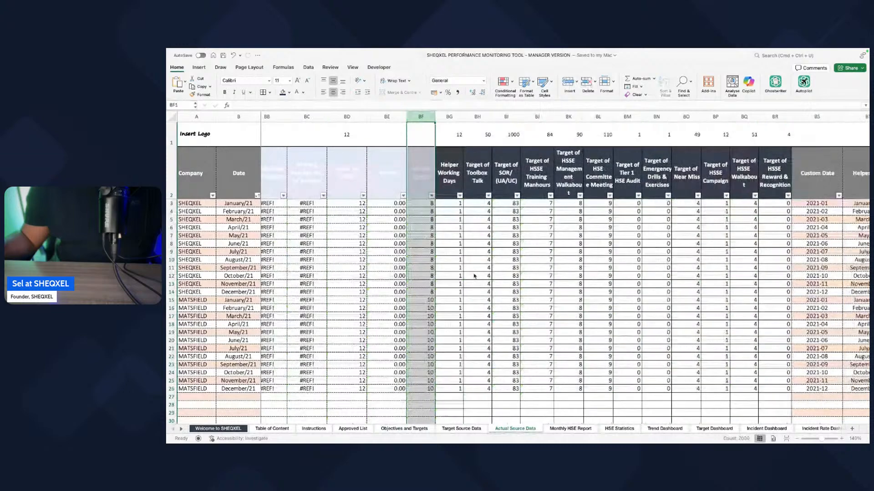
{"action": "left_click", "coordinate": [388, 117]}
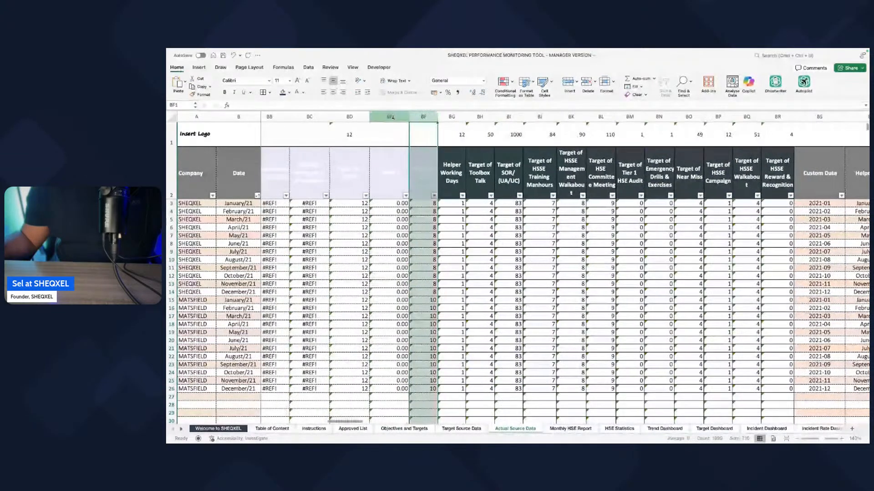
{"action": "left_click", "coordinate": [579, 91]}
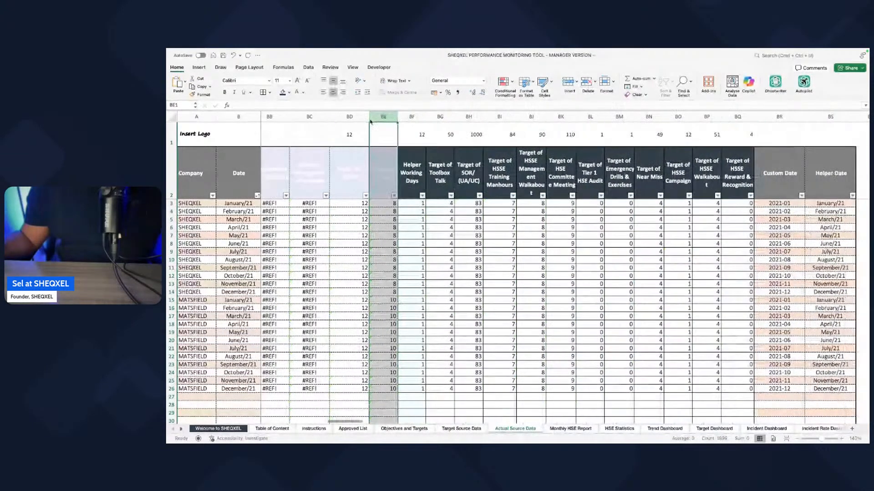
Step: Delete the obsolete columns BD and BC from the Actual Source Data sheet
{"action": "left_click", "coordinate": [349, 117]}
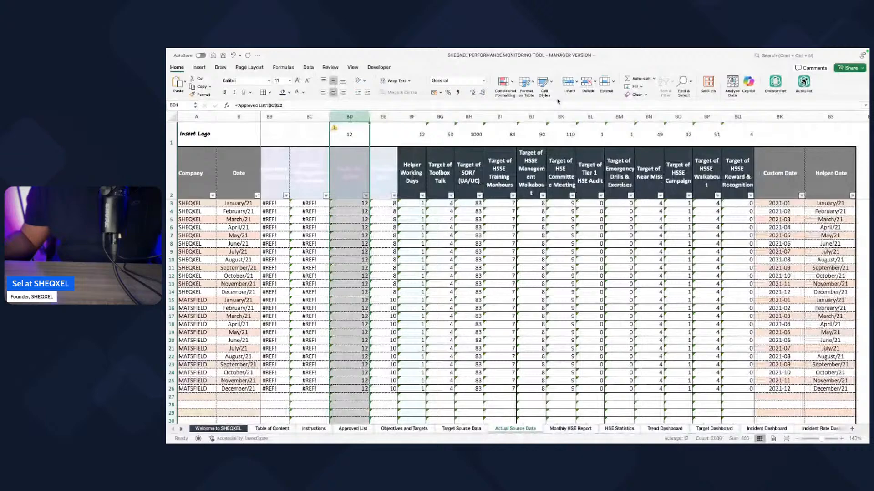
{"action": "left_click", "coordinate": [586, 89]}
{"action": "scroll", "coordinate": [329, 127], "scroll_direction": "left", "scroll_amount": 1}
{"action": "left_click", "coordinate": [345, 117]}
{"action": "left_click", "coordinate": [586, 89]}
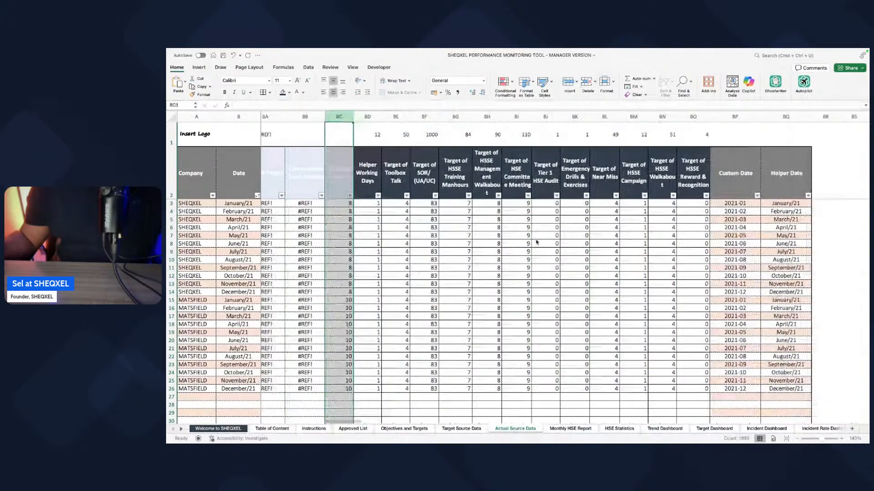
Step: Delete the obsolete columns BB, BA and AZ before the Helper Working Days column
{"action": "scroll", "coordinate": [536, 243], "scroll_direction": "left", "scroll_amount": 2}
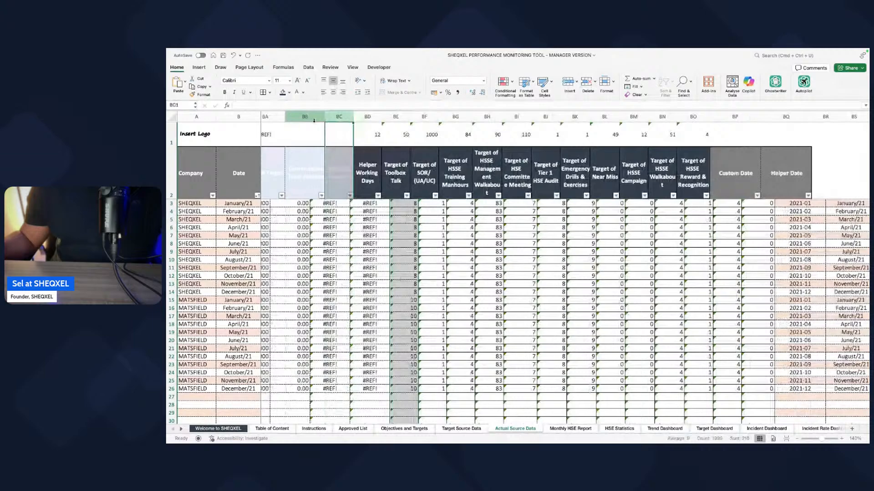
{"action": "left_click", "coordinate": [331, 244]}
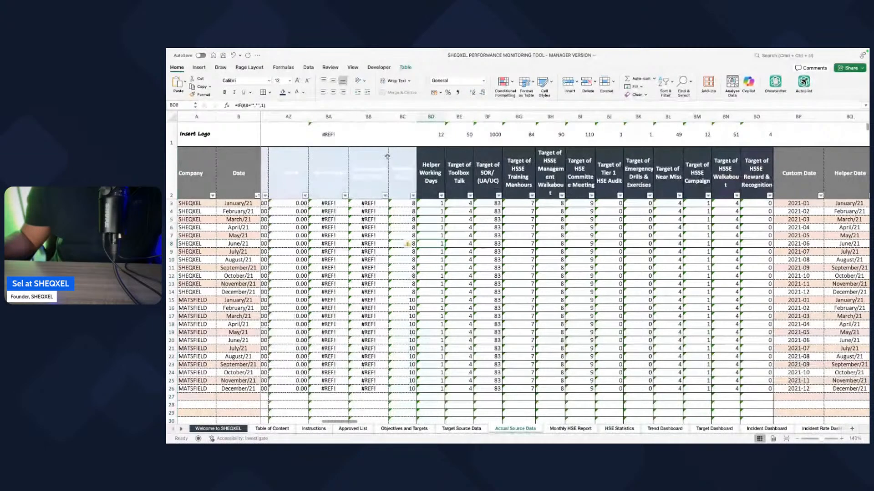
{"action": "left_click", "coordinate": [367, 187]}
{"action": "left_click", "coordinate": [372, 118]}
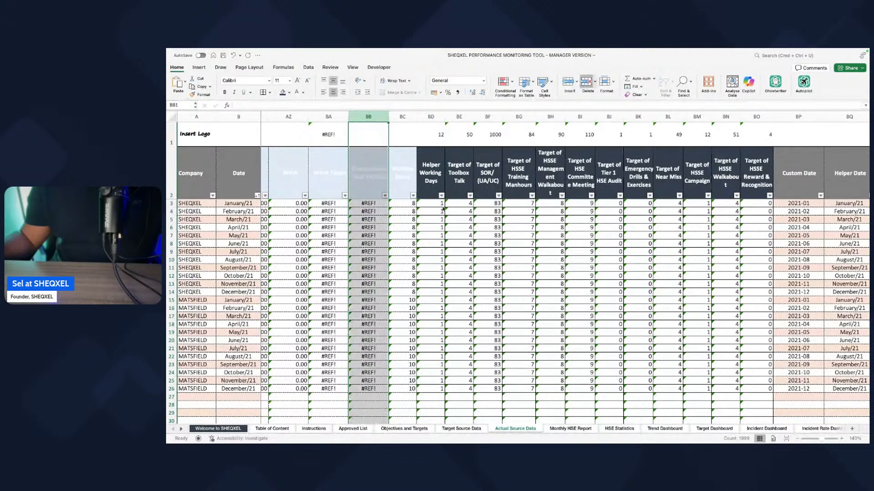
{"action": "left_click", "coordinate": [331, 117]}
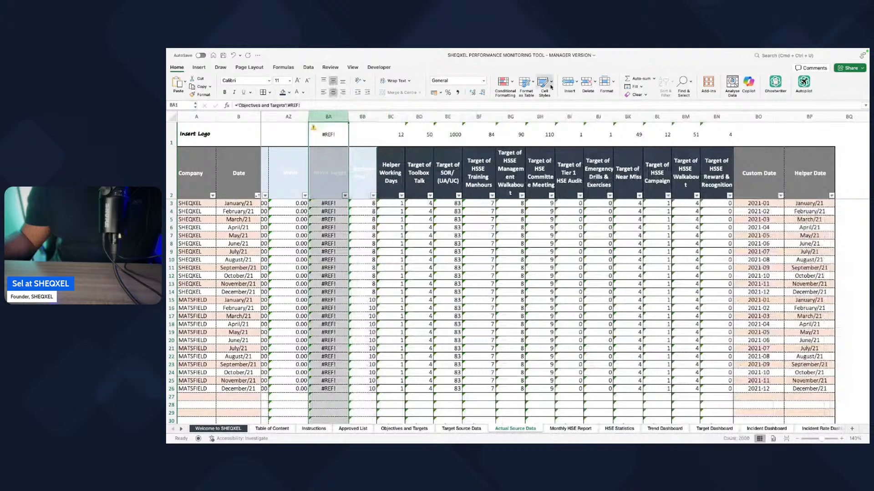
{"action": "left_click", "coordinate": [292, 117]}
{"action": "key", "text": "super+minus"}
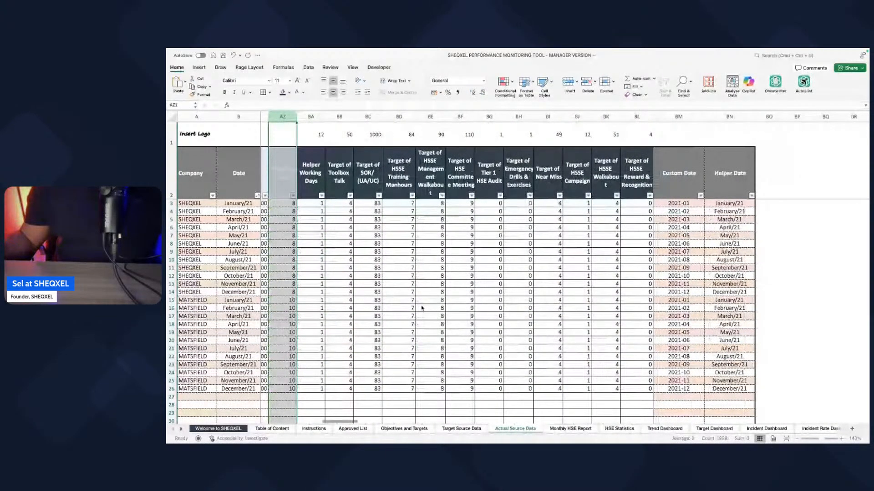
Step: Delete the obsolete columns AY, AX and AW from the Actual Source Data sheet
{"action": "scroll", "coordinate": [529, 340], "scroll_direction": "left", "scroll_amount": 5}
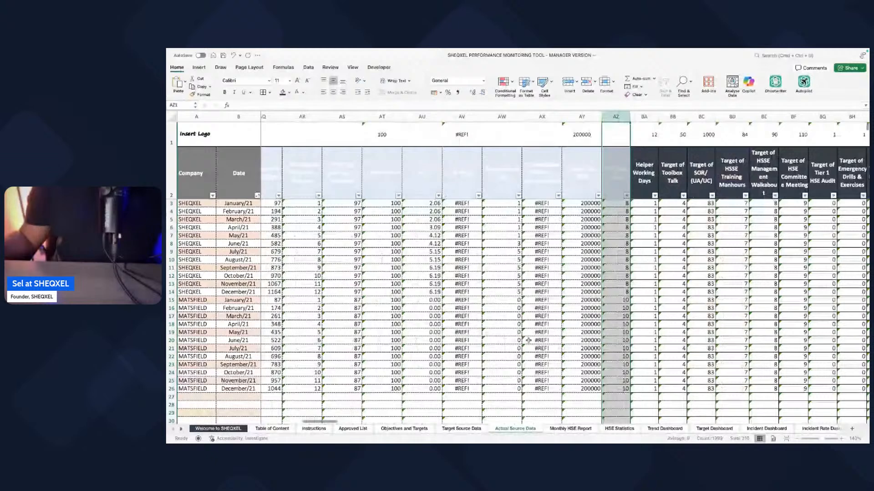
{"action": "left_click", "coordinate": [582, 117]}
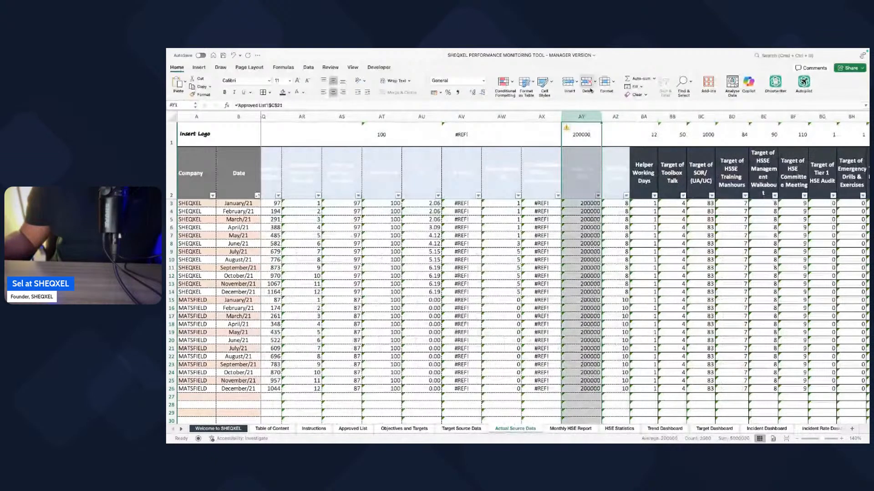
{"action": "left_click", "coordinate": [587, 89]}
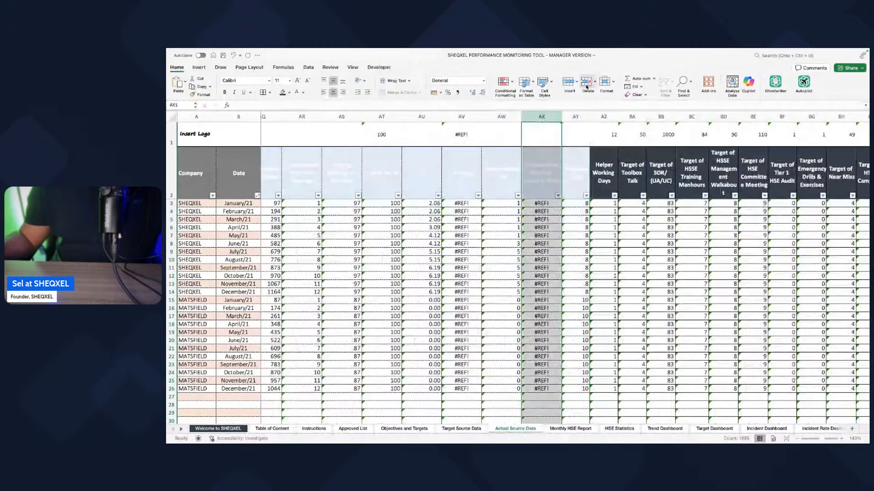
{"action": "left_click", "coordinate": [587, 86]}
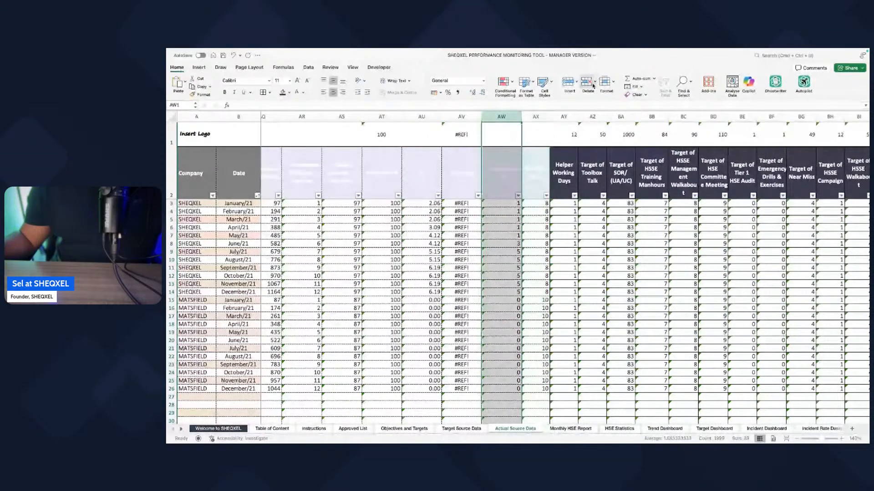
{"action": "left_click", "coordinate": [592, 86]}
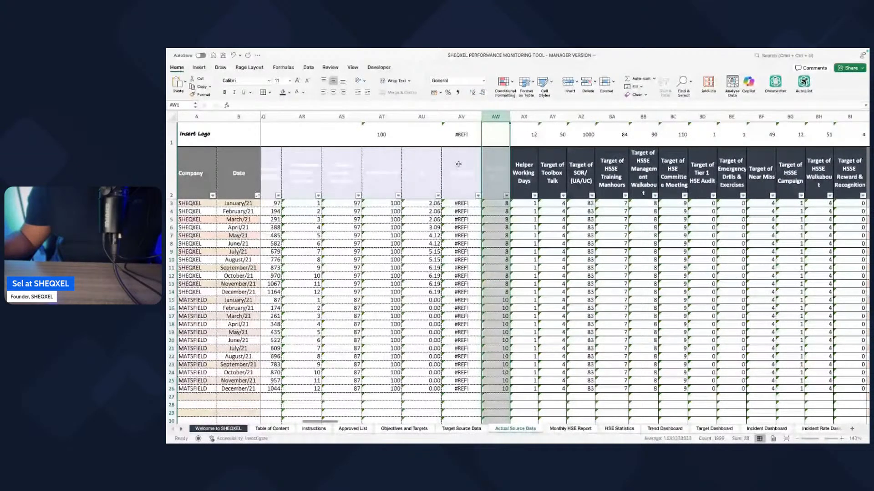
Step: Examine the remaining calculated and target columns of the Actual Source Data sheet for broken references
{"action": "scroll", "coordinate": [458, 164], "scroll_direction": "left", "scroll_amount": 4}
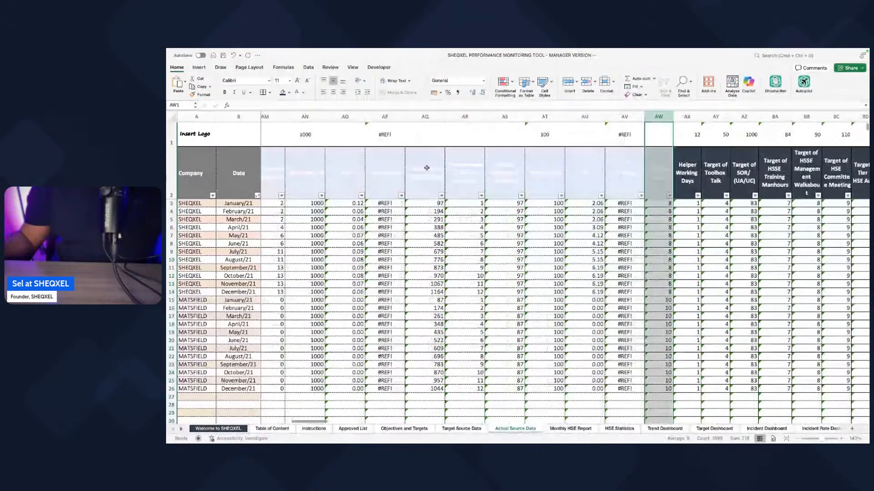
{"action": "scroll", "coordinate": [426, 168], "scroll_direction": "left", "scroll_amount": 5}
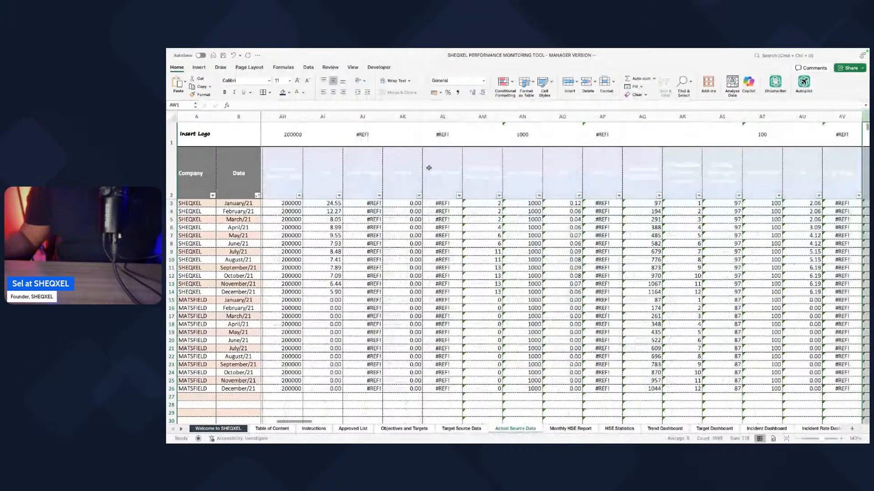
{"action": "scroll", "coordinate": [429, 168], "scroll_direction": "left", "scroll_amount": 3}
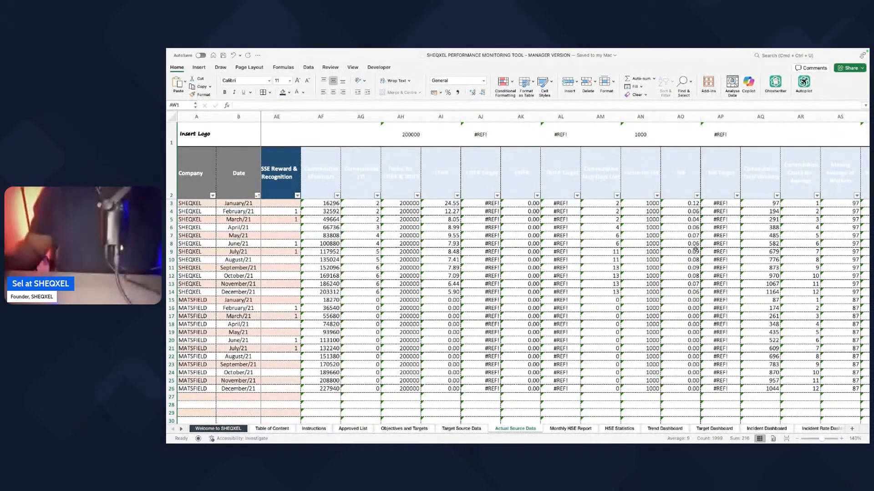
{"action": "left_click", "coordinate": [530, 300]}
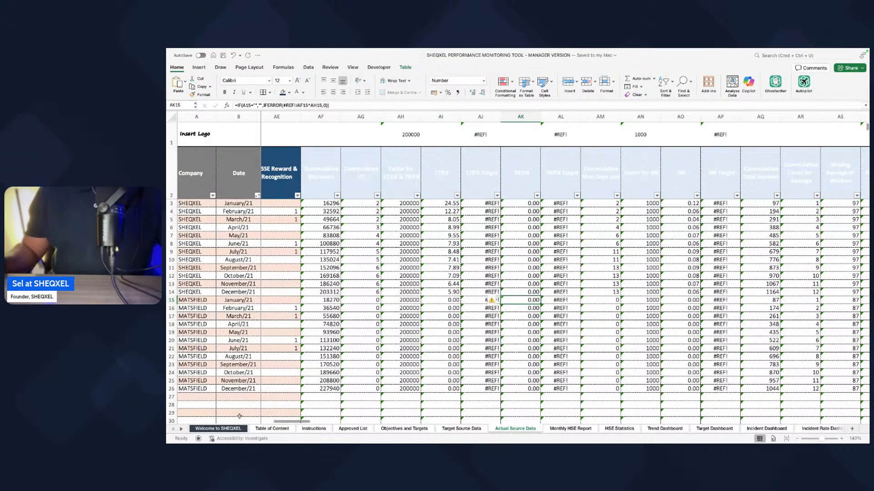
{"action": "scroll", "coordinate": [541, 324], "scroll_direction": "right", "scroll_amount": 10}
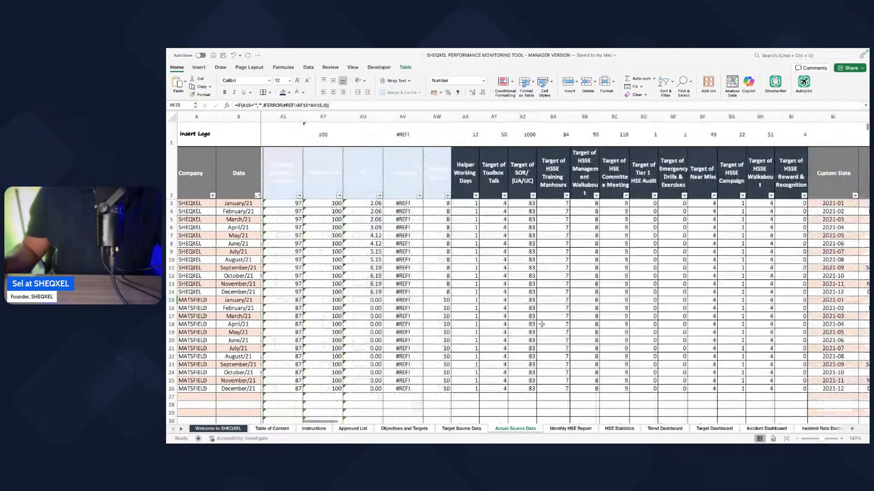
{"action": "scroll", "coordinate": [541, 324], "scroll_direction": "right", "scroll_amount": 3}
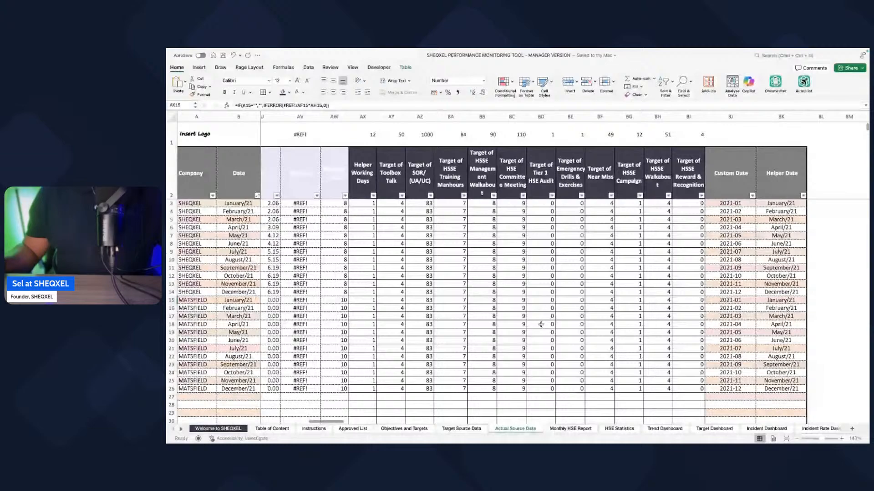
{"action": "scroll", "coordinate": [541, 324], "scroll_direction": "right", "scroll_amount": 1}
{"action": "scroll", "coordinate": [448, 290], "scroll_direction": "left", "scroll_amount": 2}
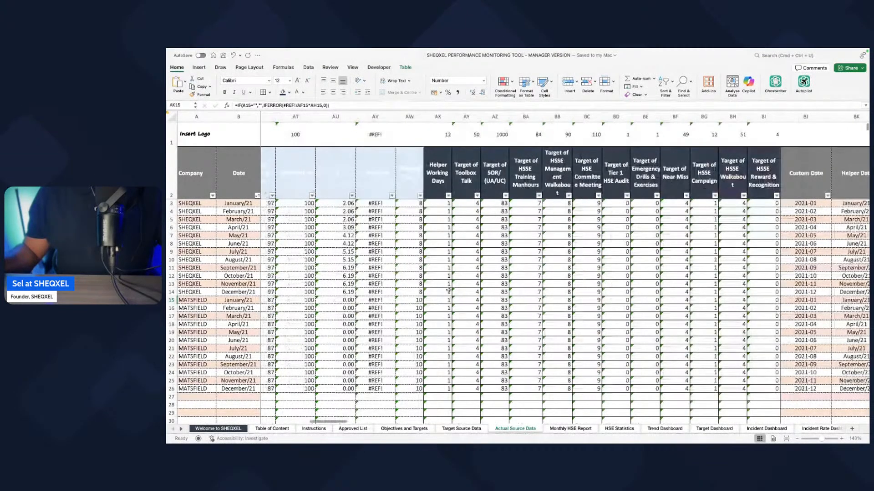
{"action": "scroll", "coordinate": [448, 289], "scroll_direction": "left", "scroll_amount": 3}
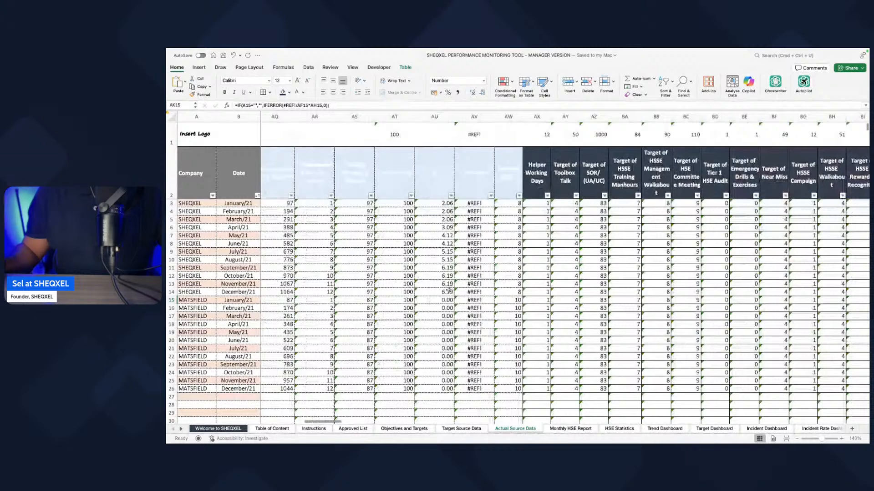
{"action": "scroll", "coordinate": [448, 290], "scroll_direction": "right", "scroll_amount": 4}
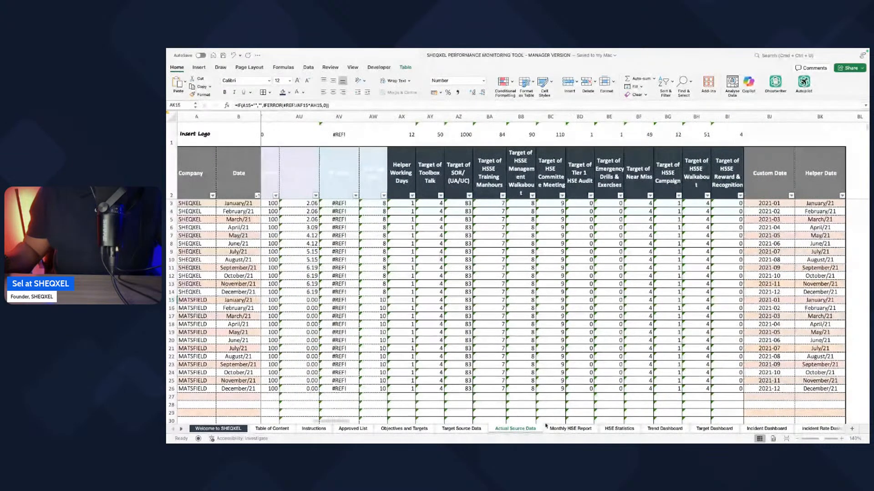
Step: Open the Toolbox Talks sheet and examine its pivot table, chart and the neighbouring indicator sheets
{"action": "left_click", "coordinate": [181, 429]}
{"action": "left_click", "coordinate": [182, 429]}
{"action": "left_click", "coordinate": [182, 430]}
{"action": "left_click", "coordinate": [182, 429]}
{"action": "left_click", "coordinate": [181, 429]}
{"action": "left_click", "coordinate": [182, 430]}
{"action": "left_click", "coordinate": [182, 430]}
{"action": "left_click", "coordinate": [182, 430]}
{"action": "left_click", "coordinate": [182, 430]}
{"action": "left_click", "coordinate": [484, 429]}
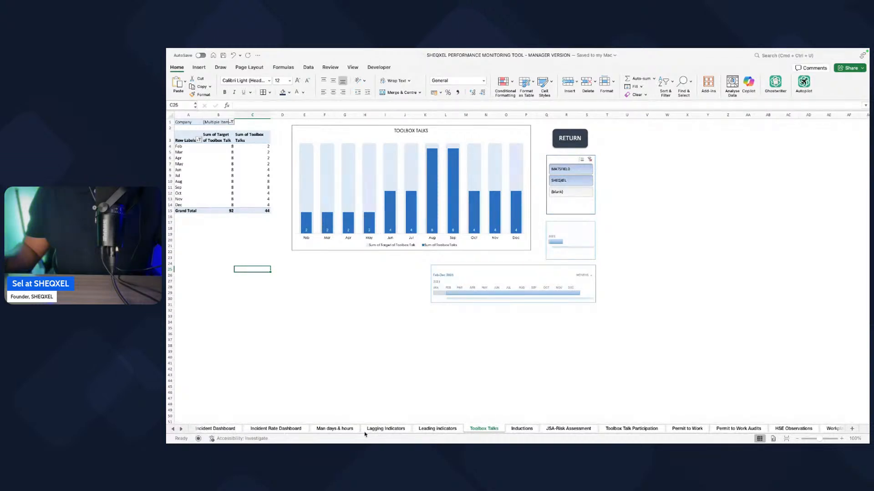
{"action": "right_click", "coordinate": [175, 430]}
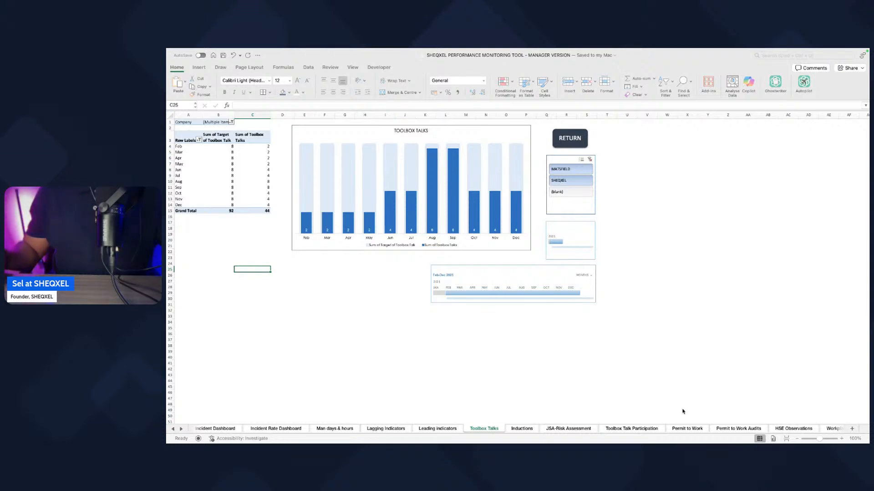
{"action": "mouse_move", "coordinate": [671, 442]}
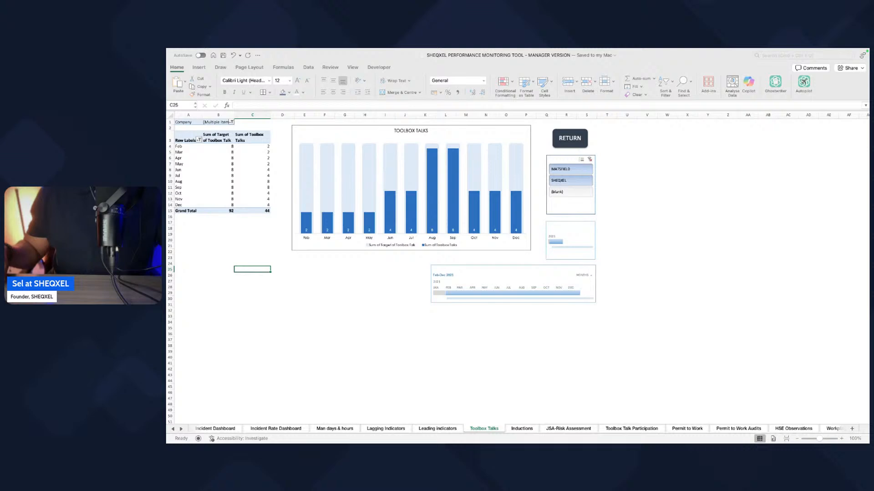
{"action": "key", "text": "super+Tab"}
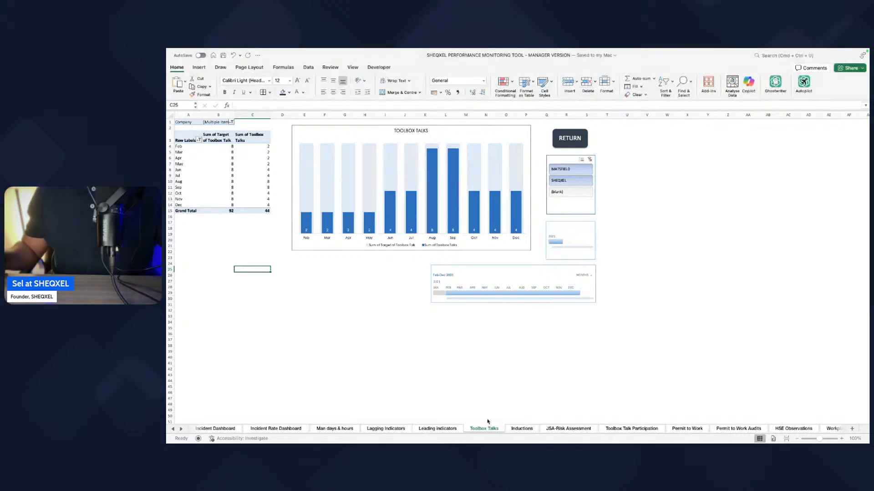
Step: Copy the Safety Leading Indicators headers, Toolbox Talks through HSSE Reward & Recognition, from row 2 of the Actual Source Data sheet
{"action": "left_click", "coordinate": [173, 429]}
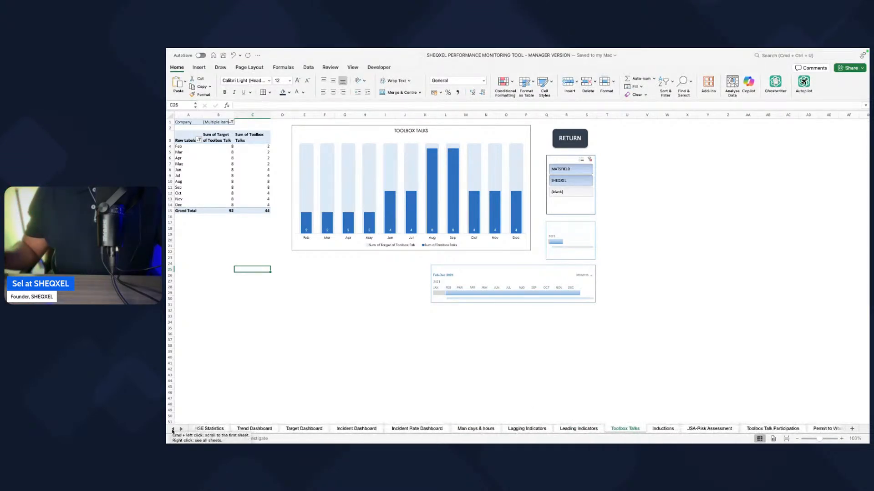
{"action": "left_click", "coordinate": [172, 429]}
{"action": "left_click", "coordinate": [172, 429]}
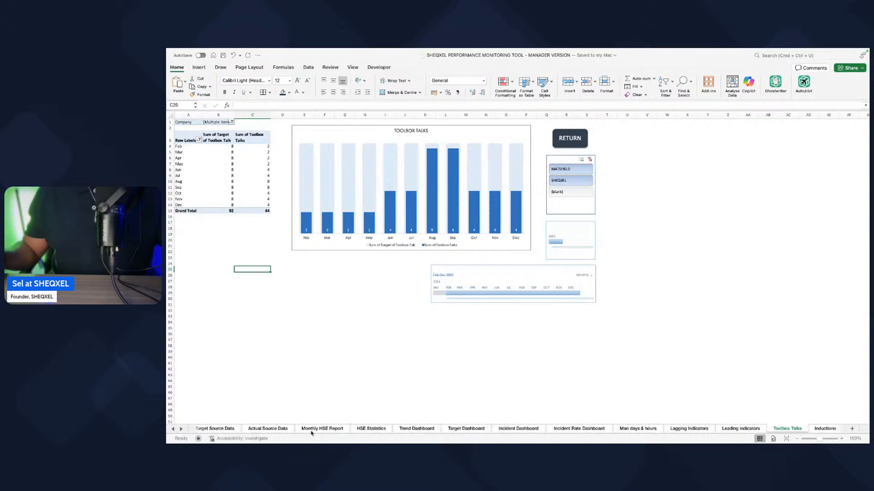
{"action": "left_click", "coordinate": [267, 430]}
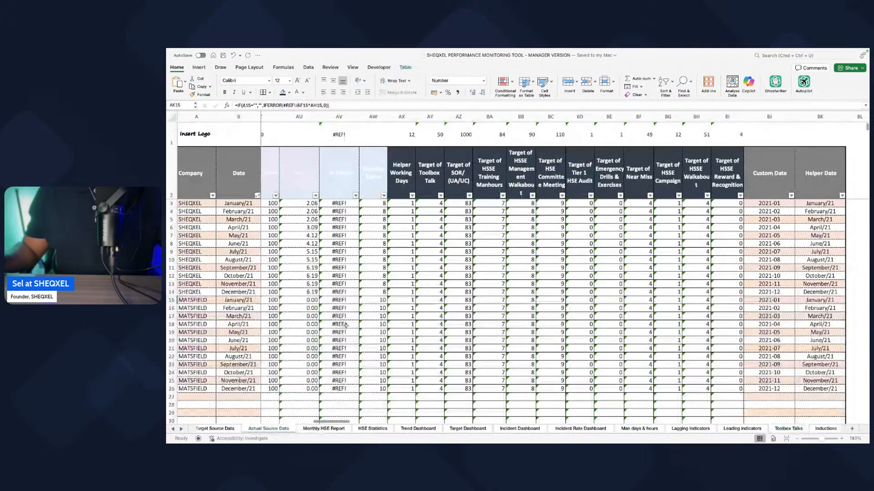
{"action": "scroll", "coordinate": [345, 325], "scroll_direction": "left", "scroll_amount": 4}
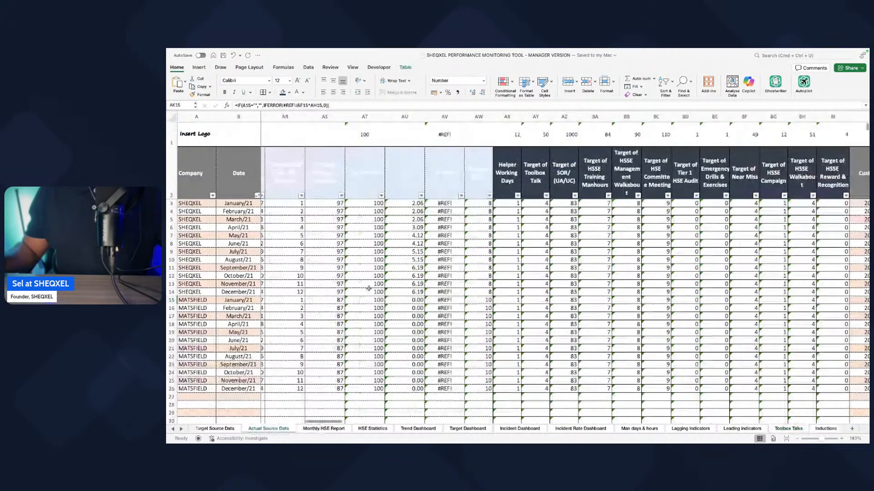
{"action": "scroll", "coordinate": [368, 288], "scroll_direction": "left", "scroll_amount": 10}
{"action": "scroll", "coordinate": [369, 289], "scroll_direction": "right", "scroll_amount": 4}
{"action": "left_click_drag", "start_coordinate": [307, 183], "coordinate": [810, 194]}
{"action": "key", "text": "super+c"}
{"action": "scroll", "coordinate": [437, 425], "scroll_direction": "right", "scroll_amount": 5}
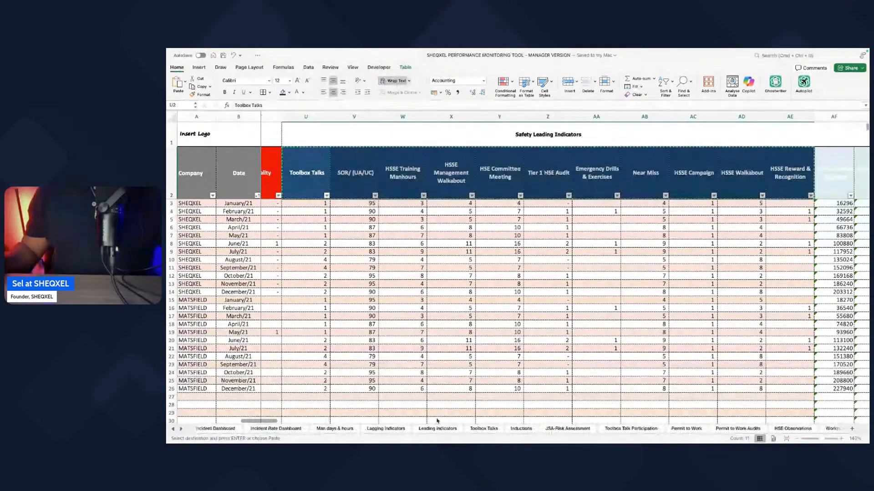
Step: Paste the copied indicator headers below the chart on the Toolbox Talks sheet, starting at cell M41
{"action": "left_click", "coordinate": [483, 428]}
{"action": "left_click", "coordinate": [460, 362]}
{"action": "key", "text": "super+v"}
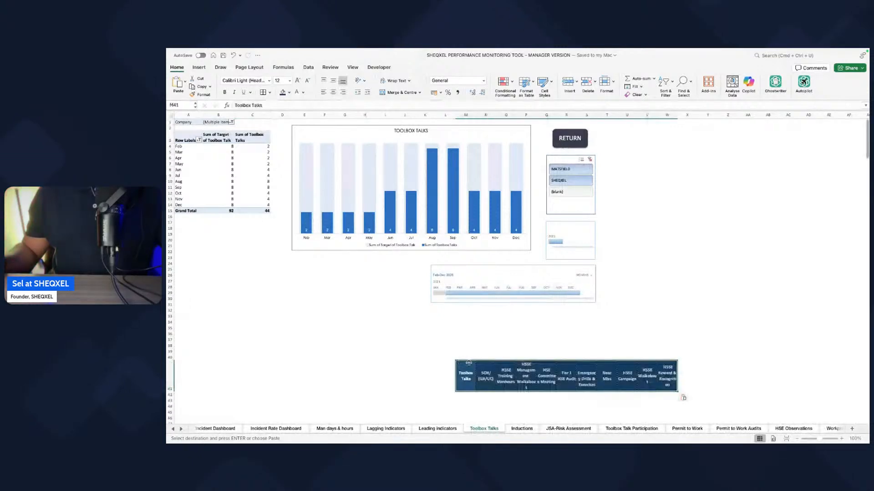
Step: Rename the Inductions sheet as SOR
{"action": "double_click", "coordinate": [485, 373]}
{"action": "scroll", "coordinate": [486, 373], "scroll_direction": "right", "scroll_amount": 2}
{"action": "left_click_drag", "start_coordinate": [751, 395], "coordinate": [733, 396]}
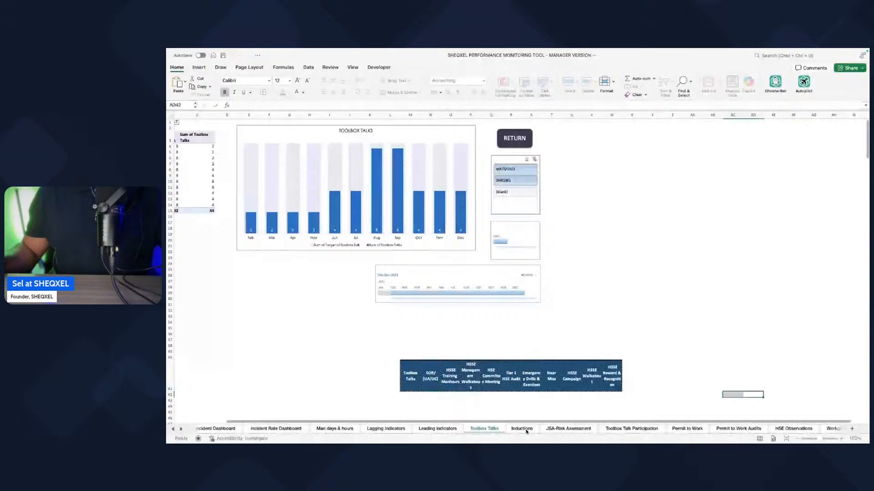
{"action": "double_click", "coordinate": [527, 431]}
{"action": "key", "text": "super+v"}
{"action": "left_click", "coordinate": [488, 431]}
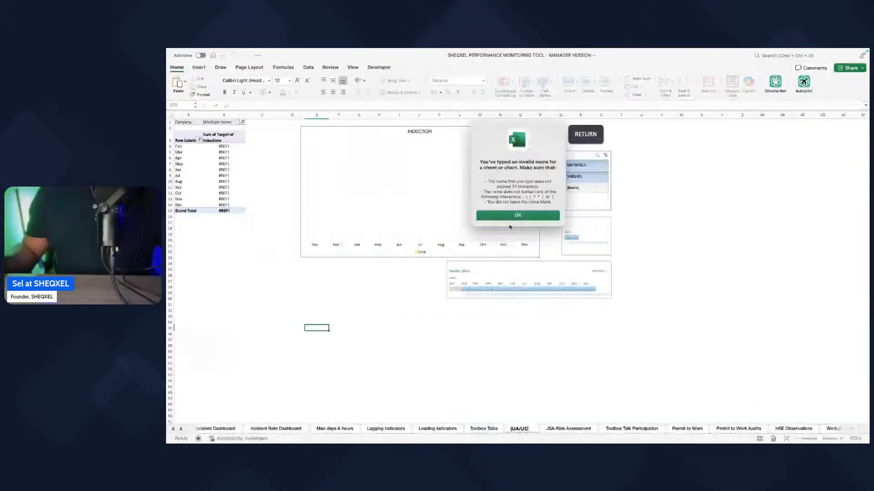
{"action": "left_click", "coordinate": [511, 218]}
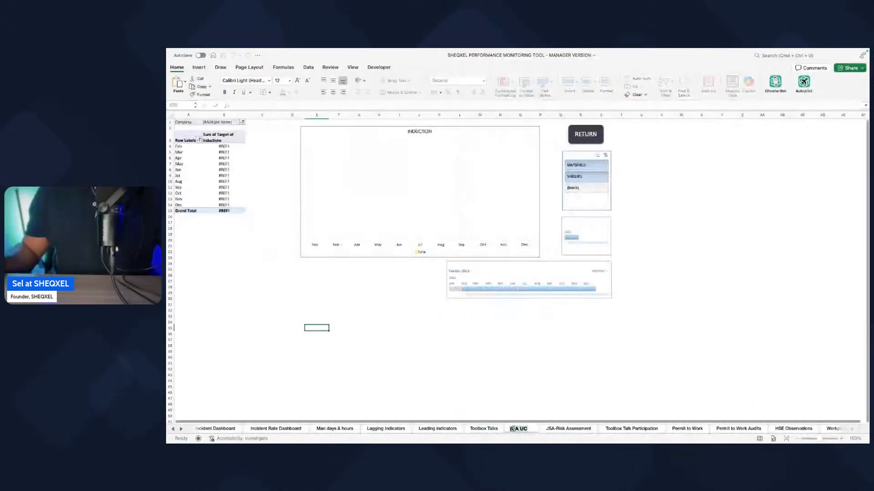
{"action": "type", "text": "SOR"}
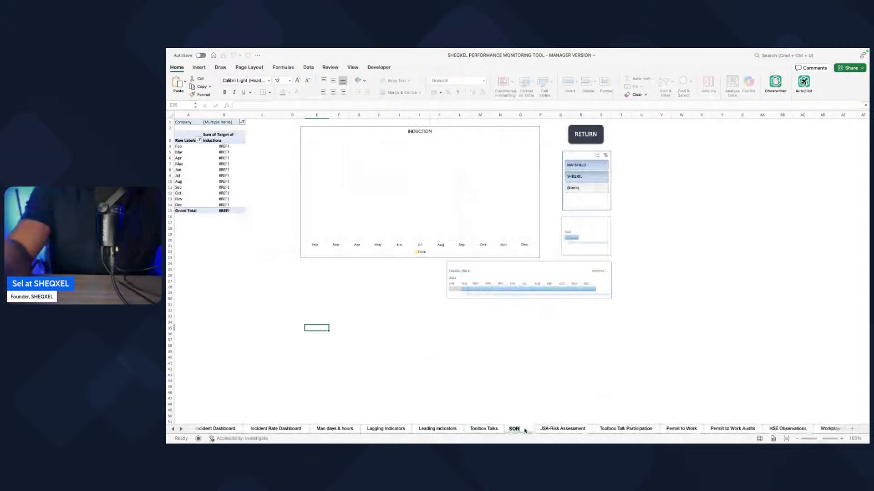
{"action": "left_click", "coordinate": [482, 428]}
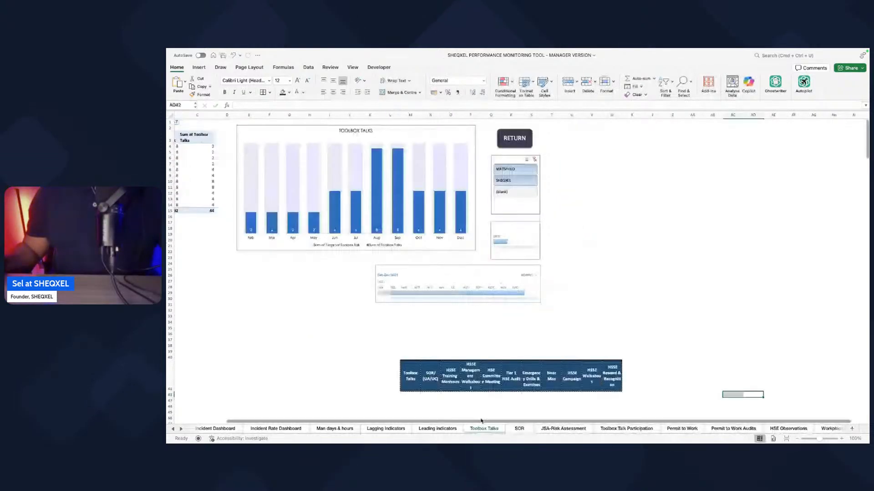
Step: Rename the JSA-Risk Assessment sheet as HSSE Training Manhours, using the header text pasted on the Toolbox Talks sheet
{"action": "double_click", "coordinate": [450, 376]}
{"action": "key", "text": "super+a"}
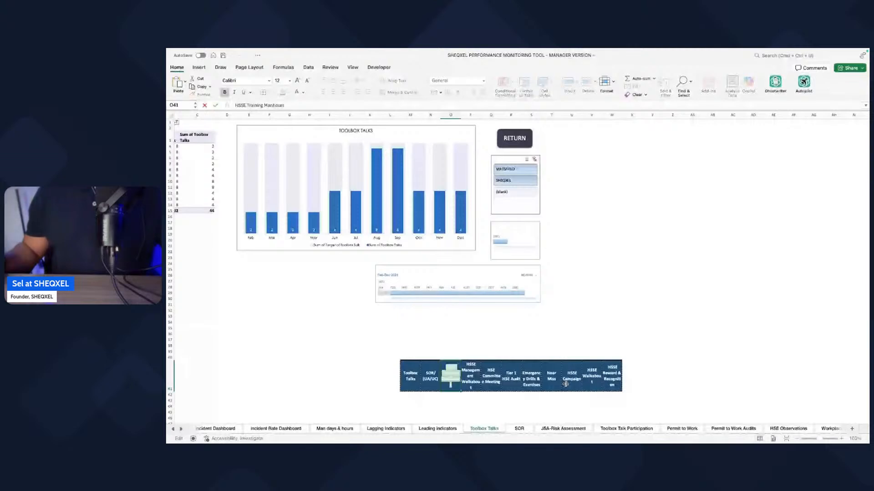
{"action": "left_click", "coordinate": [692, 376]}
{"action": "left_click", "coordinate": [562, 429]}
{"action": "double_click", "coordinate": [563, 429]}
{"action": "key", "text": "super+v"}
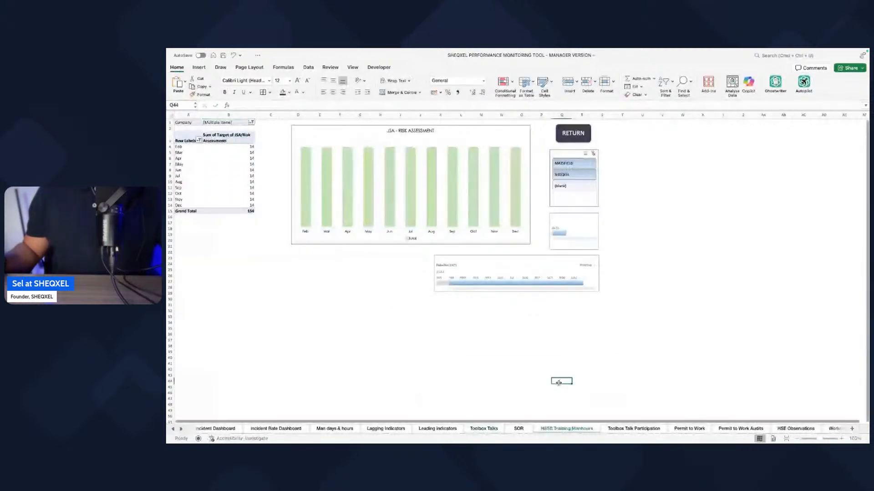
Step: Rename the Toolbox Talk Participation sheet as HSSE Management Walkabout, using the header text pasted on the Toolbox Talks sheet
{"action": "left_click", "coordinate": [480, 428]}
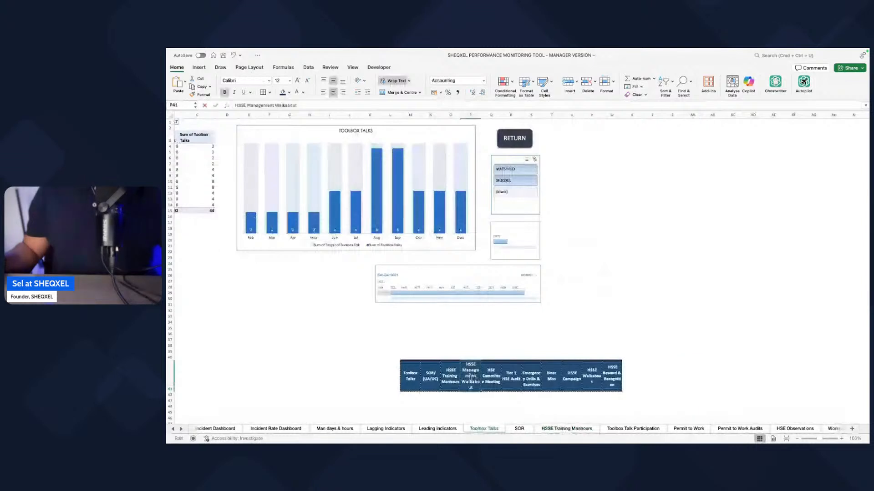
{"action": "double_click", "coordinate": [471, 384]}
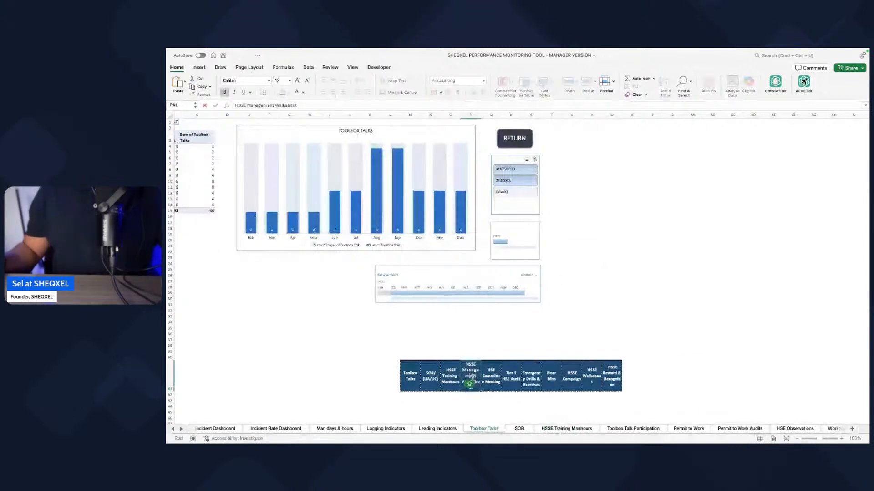
{"action": "left_click", "coordinate": [625, 428]}
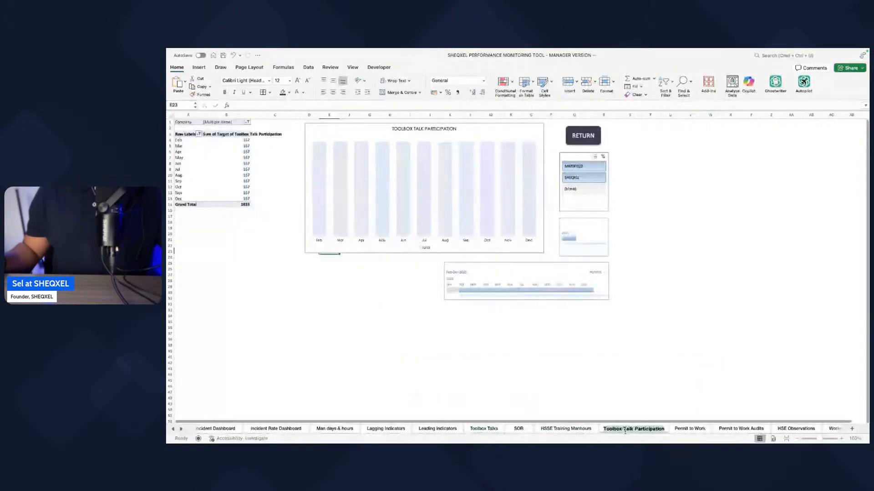
{"action": "double_click", "coordinate": [625, 429]}
{"action": "key", "text": "super+v"}
{"action": "left_click", "coordinate": [477, 431]}
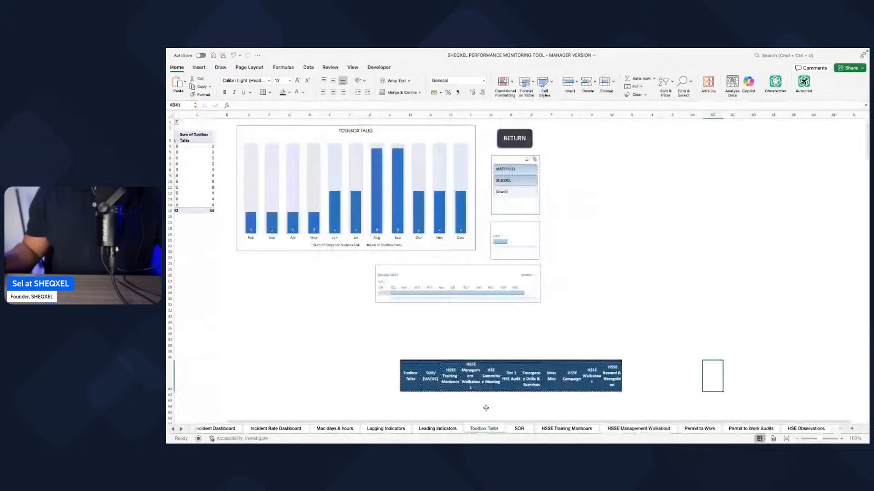
Step: Rename the Permit to Work sheet as HSE Committee Meeting, using the header text pasted on the Toolbox Talks sheet
{"action": "left_click", "coordinate": [660, 384]}
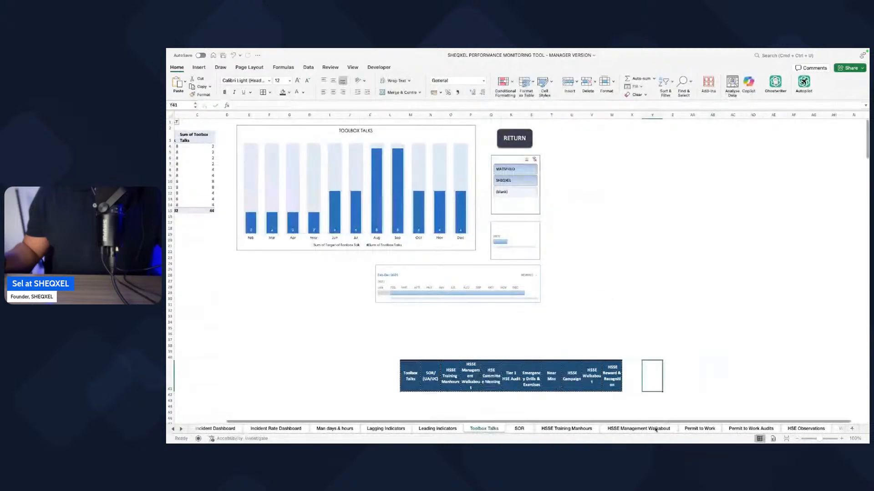
{"action": "left_click", "coordinate": [656, 430]}
{"action": "double_click", "coordinate": [695, 429]}
{"action": "key", "text": "super+v"}
{"action": "left_click", "coordinate": [618, 393]}
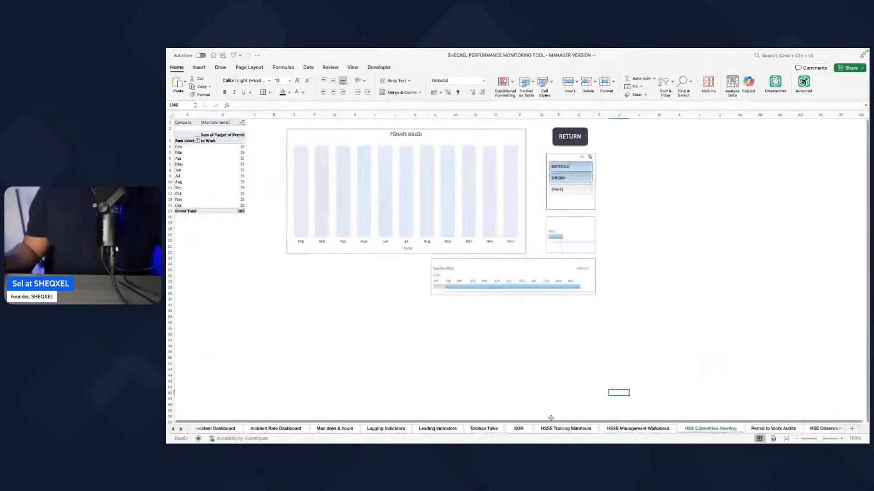
Step: Rename the Permit to Work Audits sheet as Tier 1 HSE Audit, using the header text pasted on the Toolbox Talks sheet
{"action": "left_click", "coordinate": [483, 429]}
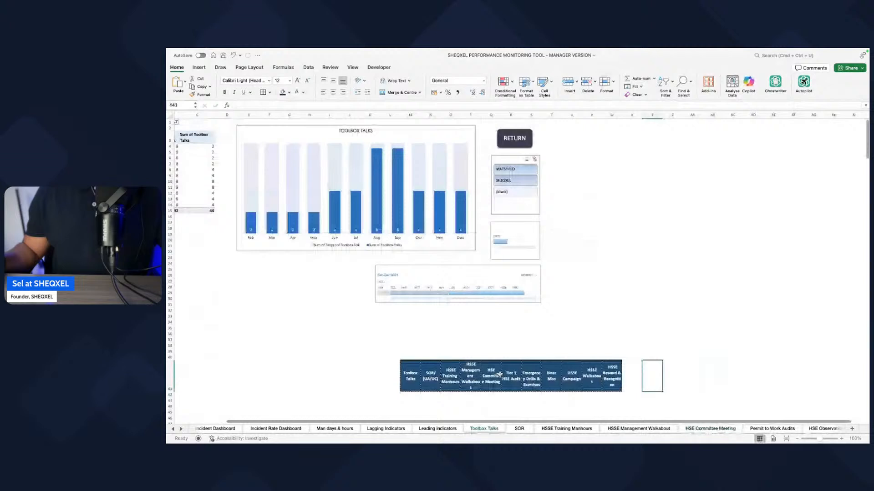
{"action": "double_click", "coordinate": [713, 376]}
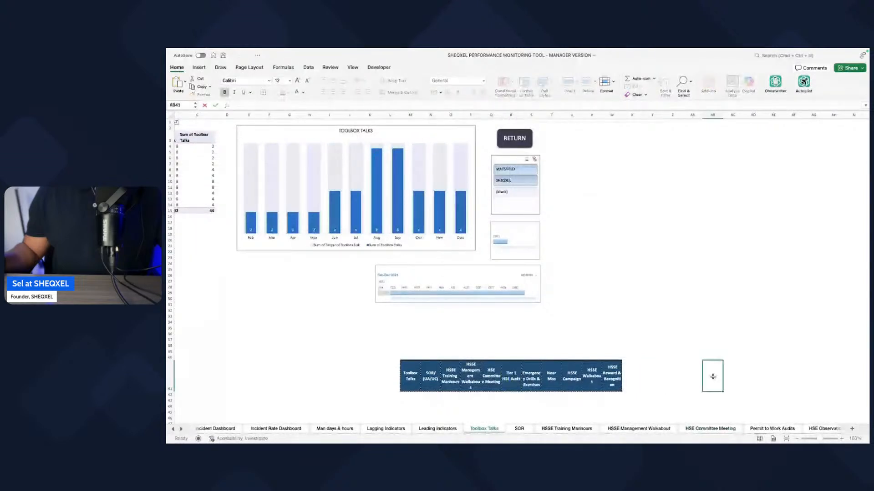
{"action": "left_click", "coordinate": [773, 429]}
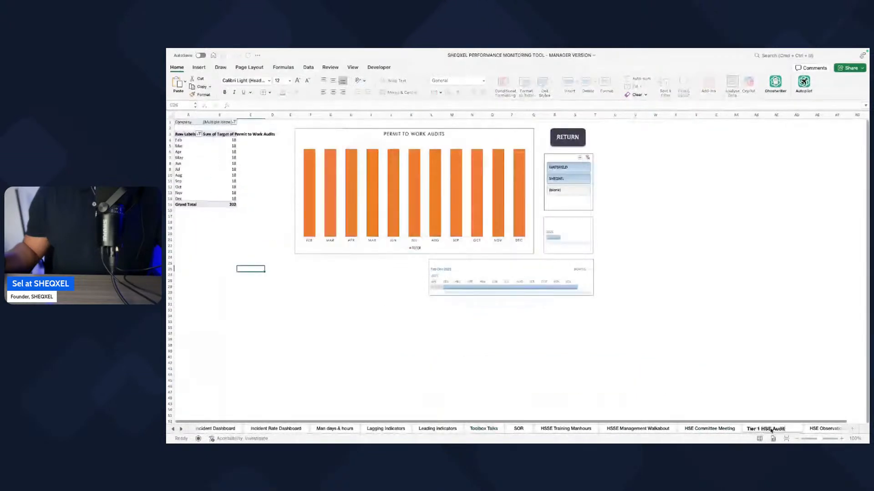
Step: Clear the already used headers, Toolbox Talks through Tier 1 HSE Audit, from the pasted row on the Toolbox Talks sheet
{"action": "left_click", "coordinate": [484, 428]}
{"action": "left_click", "coordinate": [375, 374]}
{"action": "left_click_drag", "start_coordinate": [380, 392], "coordinate": [518, 391]}
{"action": "key", "text": "super+z"}
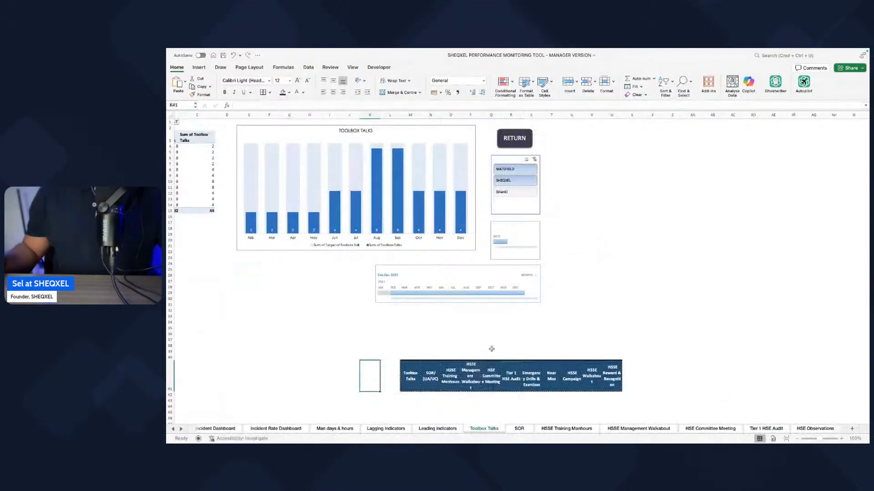
{"action": "left_click_drag", "start_coordinate": [492, 350], "coordinate": [410, 395]}
{"action": "left_click", "coordinate": [653, 375]}
{"action": "left_click_drag", "start_coordinate": [511, 334], "coordinate": [501, 405]}
{"action": "key", "text": "Delete"}
Step: Copy the remaining headers, Emergency Drills & Exercises through HSSE Reward & Recognition, to the Tier 1 HSE Audit sheet starting at cell N46
{"action": "left_click_drag", "start_coordinate": [531, 376], "coordinate": [613, 378]}
{"action": "key", "text": "super+c"}
{"action": "left_click", "coordinate": [180, 429]}
{"action": "scroll", "coordinate": [319, 430], "scroll_direction": "right", "scroll_amount": 6}
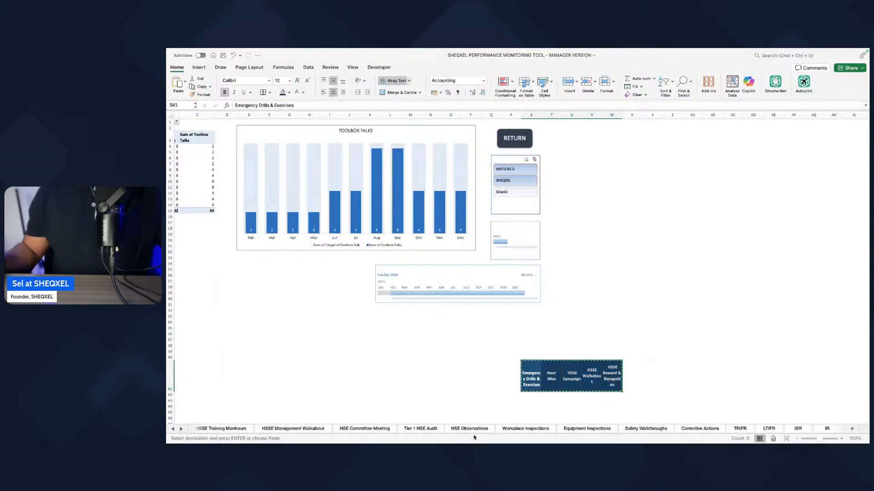
{"action": "left_click", "coordinate": [421, 430]}
{"action": "key", "text": "super+v"}
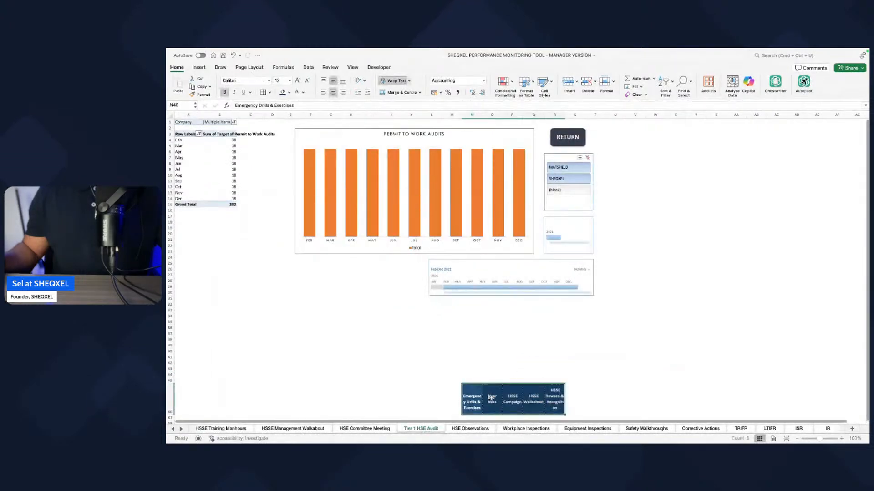
Step: Rename the HSE Observations sheet as Emergency Drills & Exercises, cutting the text from the header pasted on the Tier 1 HSE Audit sheet
{"action": "double_click", "coordinate": [464, 405]}
{"action": "key", "text": "super+a"}
{"action": "key", "text": "super+x"}
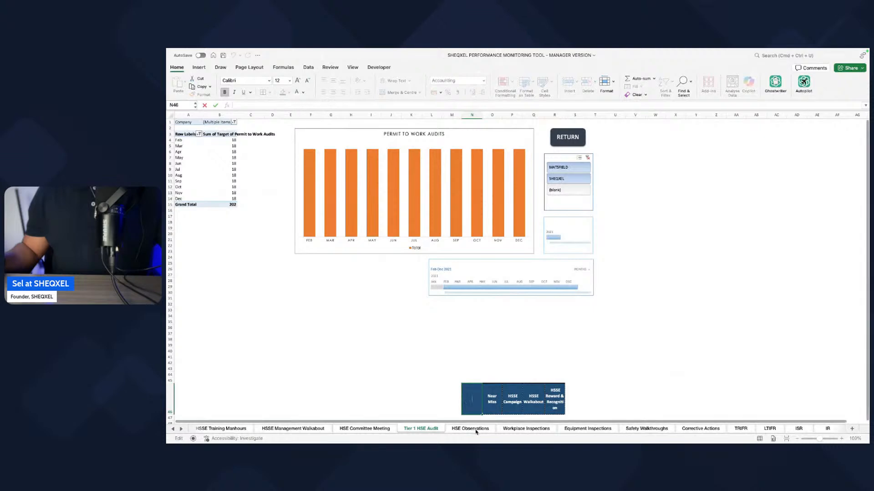
{"action": "double_click", "coordinate": [475, 430]}
{"action": "key", "text": "super+v"}
Step: Rename the sheet right after Tier 1 HSE Audit as Near Miss, cutting the text from the header pasted on the Tier 1 HSE Audit sheet
{"action": "left_click", "coordinate": [408, 429]}
{"action": "double_click", "coordinate": [492, 399]}
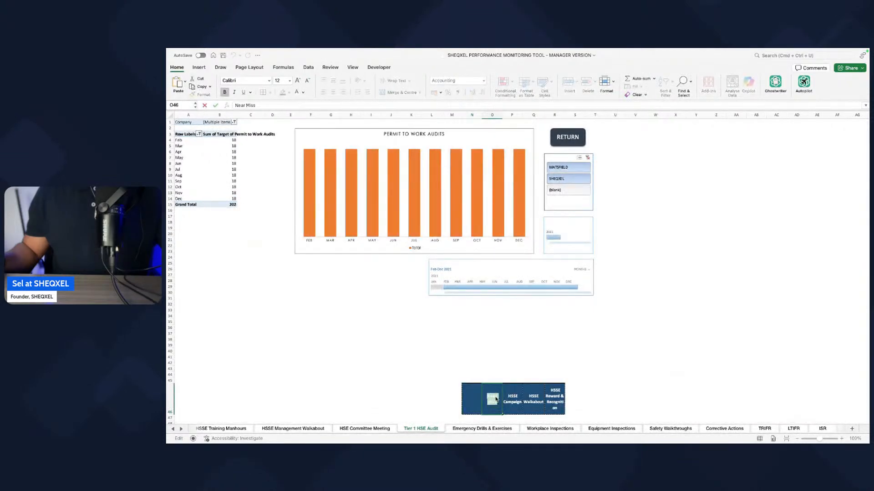
{"action": "key", "text": "super+a"}
{"action": "key", "text": "super+x"}
{"action": "double_click", "coordinate": [482, 429]}
{"action": "key", "text": "super+v"}
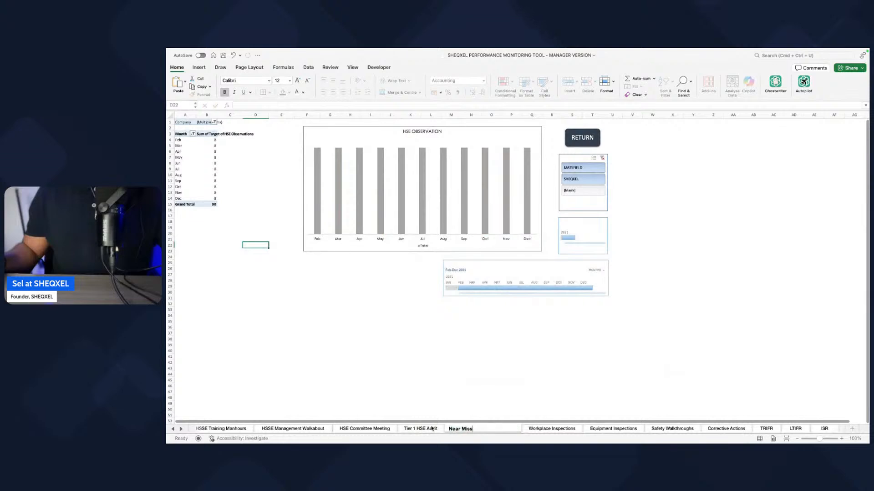
Step: Rename the Workplace Inspections sheet as HSSE Campaign, cutting the text from the header pasted on the Tier 1 HSE Audit sheet
{"action": "left_click", "coordinate": [423, 429]}
{"action": "double_click", "coordinate": [513, 399]}
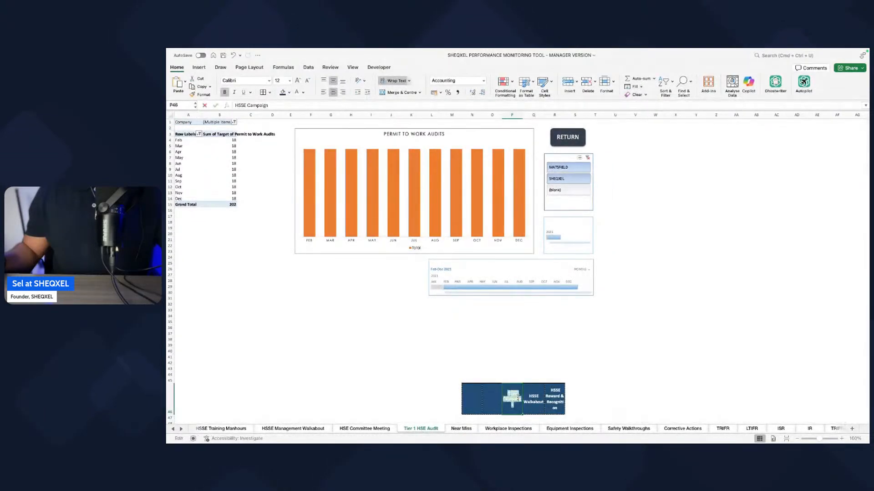
{"action": "key", "text": "super+x"}
{"action": "left_click", "coordinate": [514, 430]}
{"action": "key", "text": "super+v"}
{"action": "double_click", "coordinate": [489, 428]}
{"action": "key", "text": "super+v"}
{"action": "left_click", "coordinate": [512, 386]}
{"action": "left_click", "coordinate": [372, 257]}
{"action": "key", "text": "Delete"}
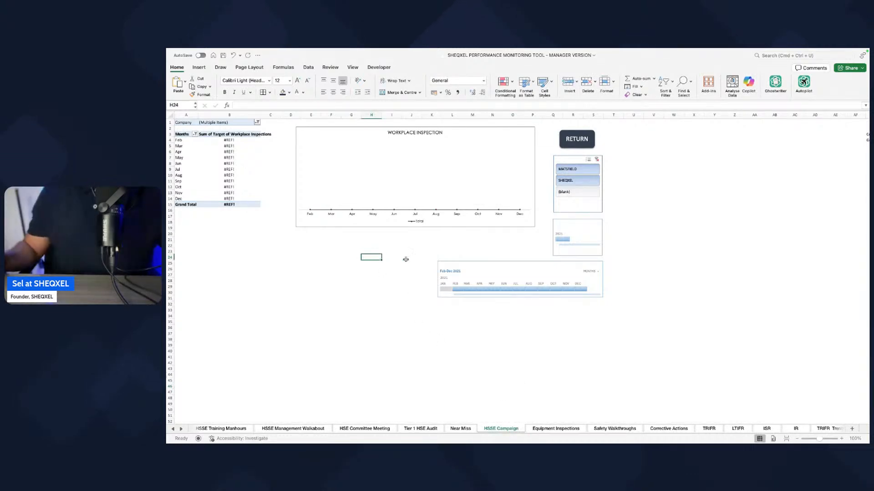
Step: Rename the Equipment Inspections sheet as HSSE Walkabout, cutting the text from the header pasted on the Tier 1 HSE Audit sheet
{"action": "left_click", "coordinate": [418, 429]}
{"action": "left_click", "coordinate": [538, 399]}
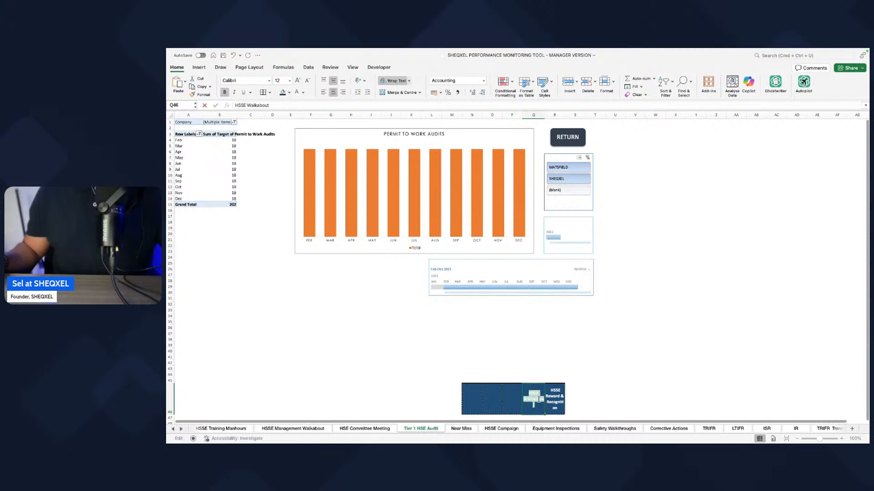
{"action": "key", "text": "BackSpace"}
{"action": "left_click", "coordinate": [624, 389]}
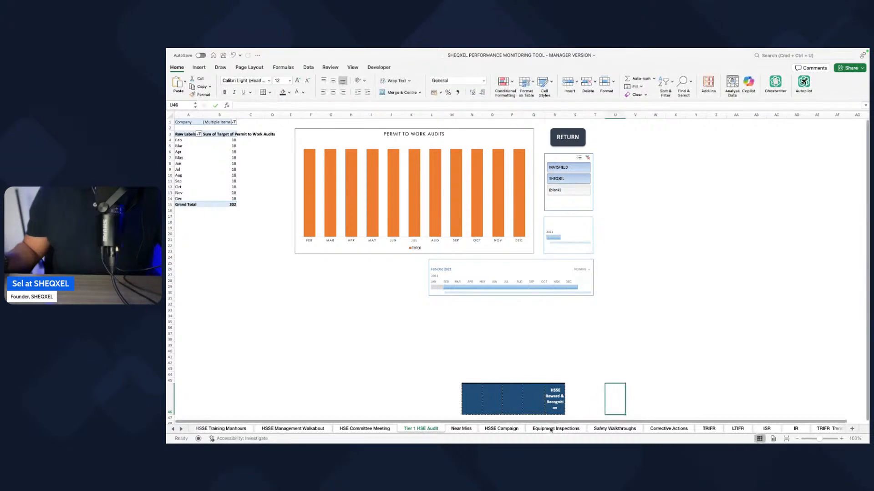
{"action": "double_click", "coordinate": [542, 430]}
{"action": "key", "text": "super+v"}
{"action": "key", "text": "Return"}
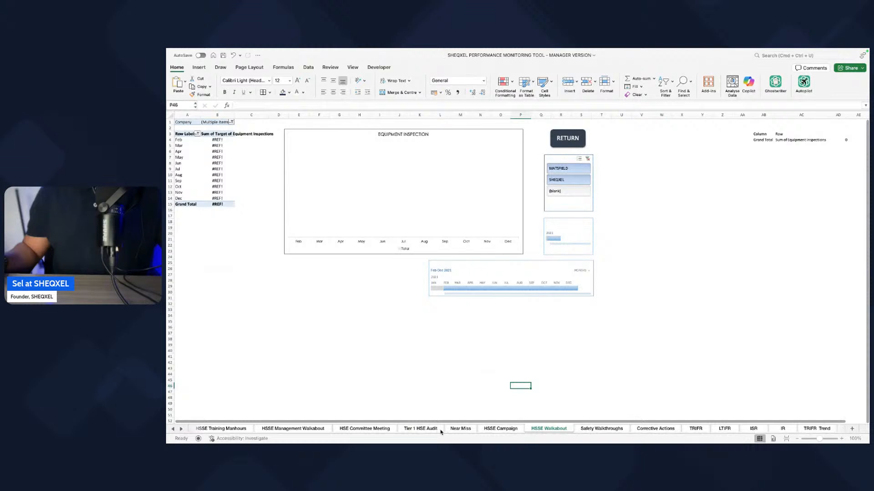
Step: Rename the Safety Walkthroughs sheet as HSSE Reward & Recognition, using the last header pasted on the Tier 1 HSE Audit sheet
{"action": "left_click", "coordinate": [441, 430]}
{"action": "double_click", "coordinate": [555, 400]}
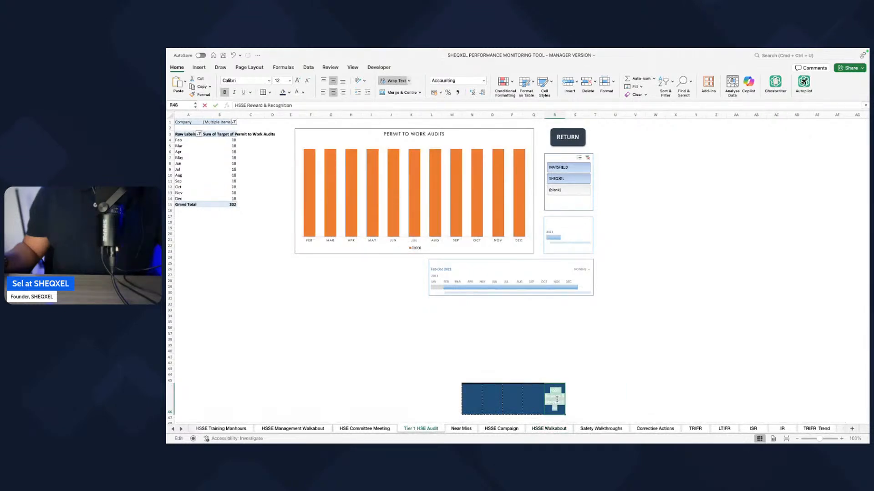
{"action": "left_click", "coordinate": [630, 372]}
{"action": "double_click", "coordinate": [597, 430]}
{"action": "key", "text": "super+v"}
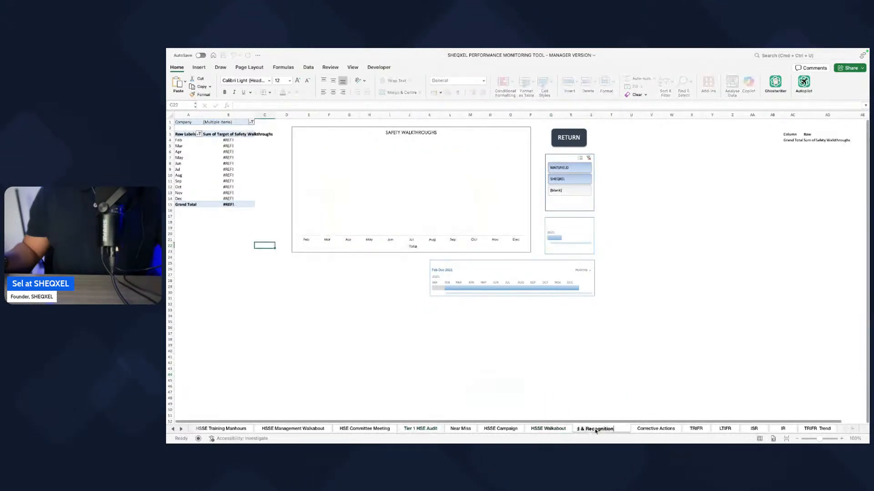
{"action": "left_click", "coordinate": [608, 385]}
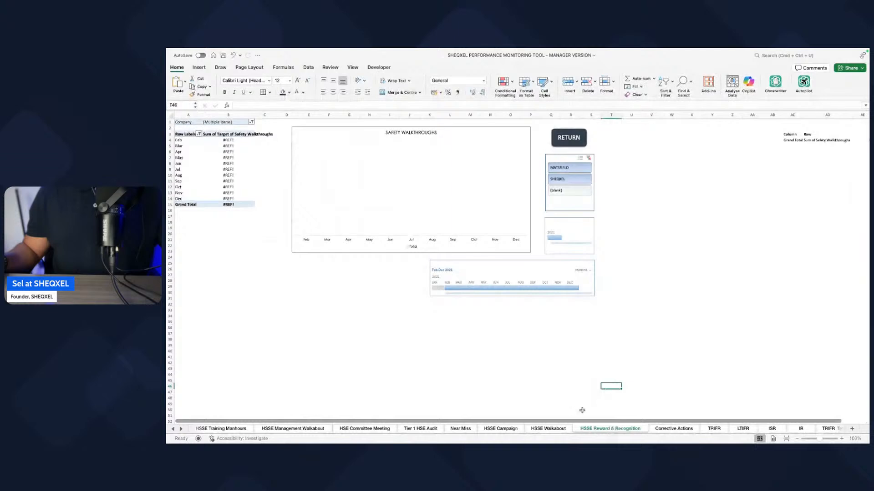
Step: Review the renamed indicator sheets one by one, from HSSE Walkabout back to Toolbox Talks
{"action": "left_click", "coordinate": [561, 428]}
{"action": "left_click", "coordinate": [497, 431]}
{"action": "left_click", "coordinate": [461, 430]}
{"action": "left_click", "coordinate": [421, 430]}
{"action": "left_click", "coordinate": [359, 431]}
{"action": "left_click", "coordinate": [293, 430]}
{"action": "left_click", "coordinate": [200, 428]}
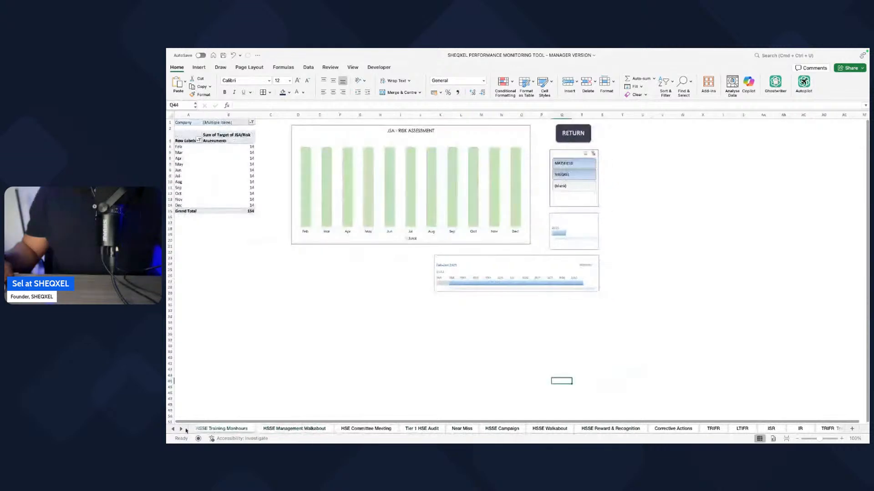
{"action": "left_click", "coordinate": [173, 429]}
{"action": "left_click", "coordinate": [172, 429]}
{"action": "left_click", "coordinate": [384, 430]}
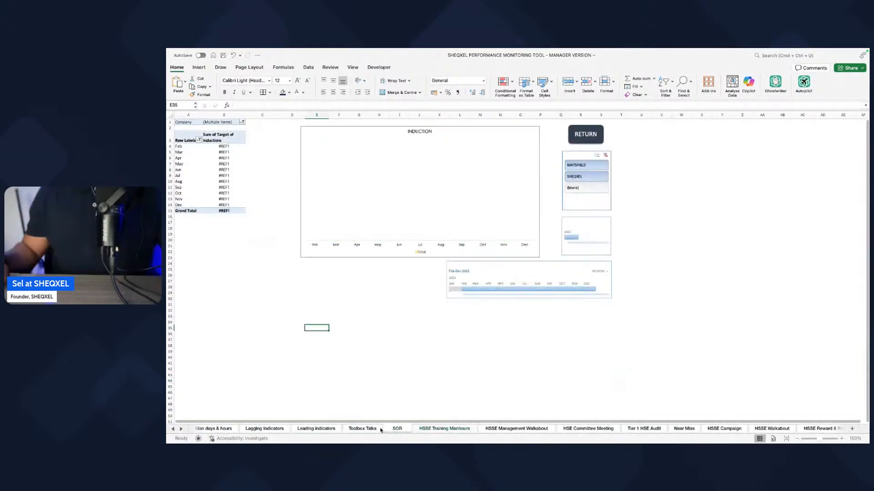
{"action": "left_click", "coordinate": [364, 429]}
{"action": "left_click", "coordinate": [410, 374]}
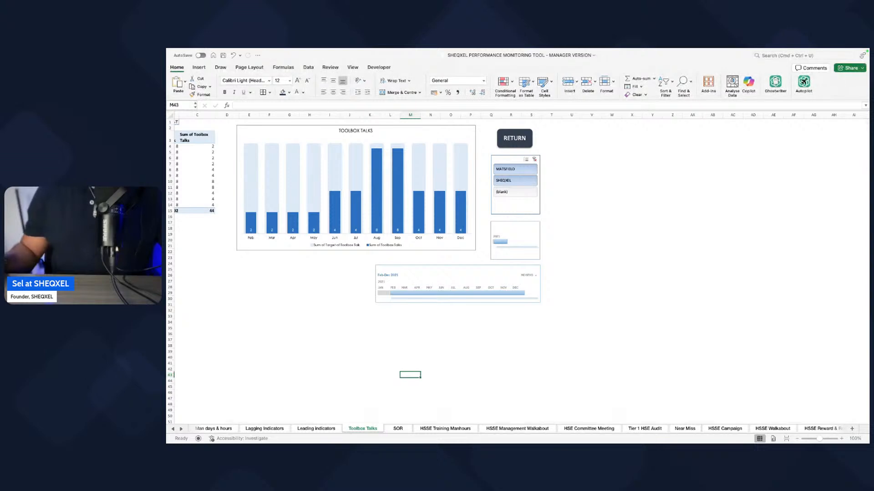
{"action": "left_click", "coordinate": [263, 317]}
Step: Copy the Safety Leading Indicators headers, Toolbox Talks through HSSE Reward & Recognition, from the Actual Source Data sheet
{"action": "left_click", "coordinate": [173, 429]}
{"action": "left_click", "coordinate": [173, 429]}
{"action": "left_click", "coordinate": [173, 429]}
{"action": "left_click", "coordinate": [172, 429]}
{"action": "left_click", "coordinate": [372, 429]}
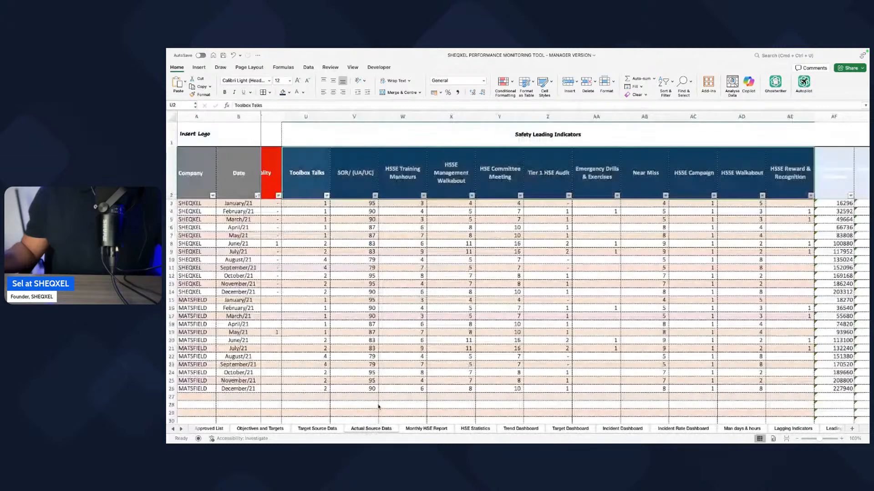
{"action": "scroll", "coordinate": [347, 193], "scroll_direction": "right", "scroll_amount": 1}
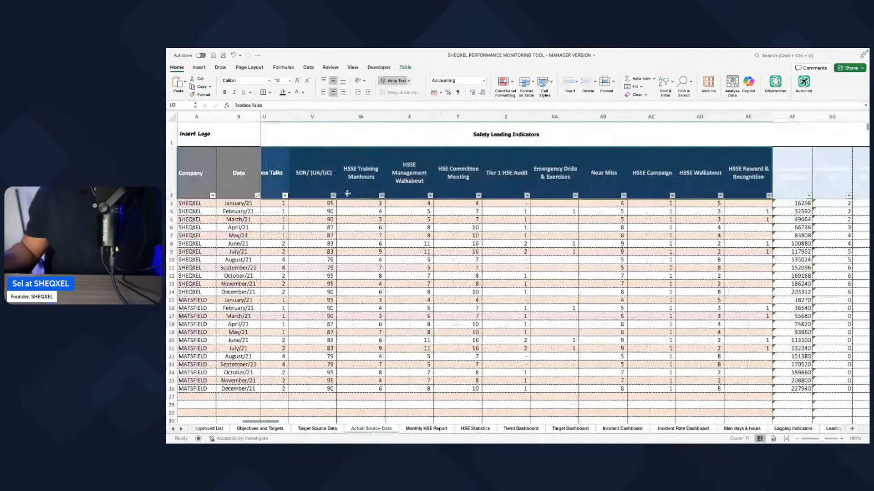
{"action": "scroll", "coordinate": [378, 172], "scroll_direction": "left", "scroll_amount": 1}
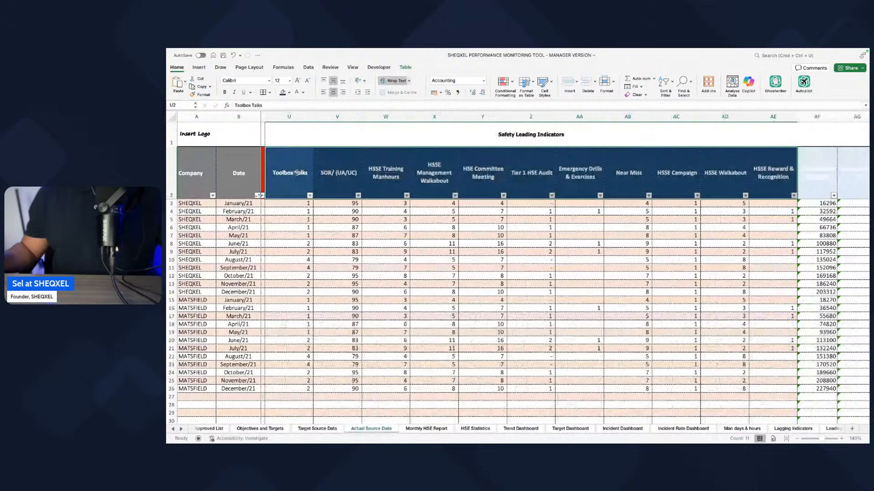
{"action": "left_click_drag", "start_coordinate": [296, 172], "coordinate": [773, 178]}
{"action": "key", "text": "super+c"}
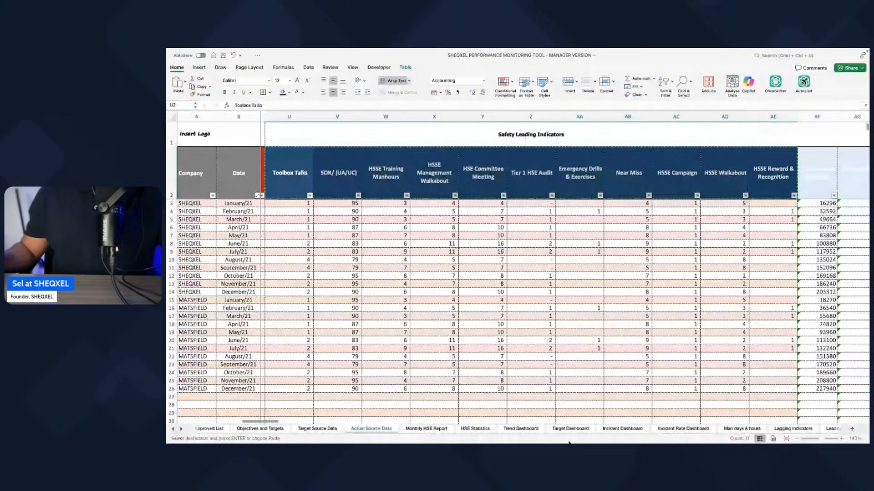
Step: Paste the copied indicator headers below the chart on the Toolbox Talks sheet, starting at cell M42
{"action": "left_click", "coordinate": [180, 428]}
{"action": "left_click", "coordinate": [180, 429]}
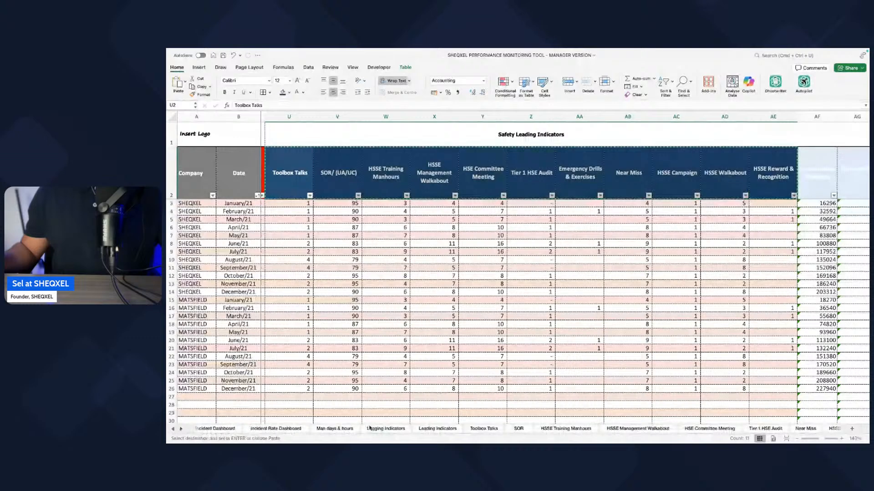
{"action": "left_click", "coordinate": [484, 429]}
{"action": "left_click", "coordinate": [420, 371]}
{"action": "key", "text": "super+v"}
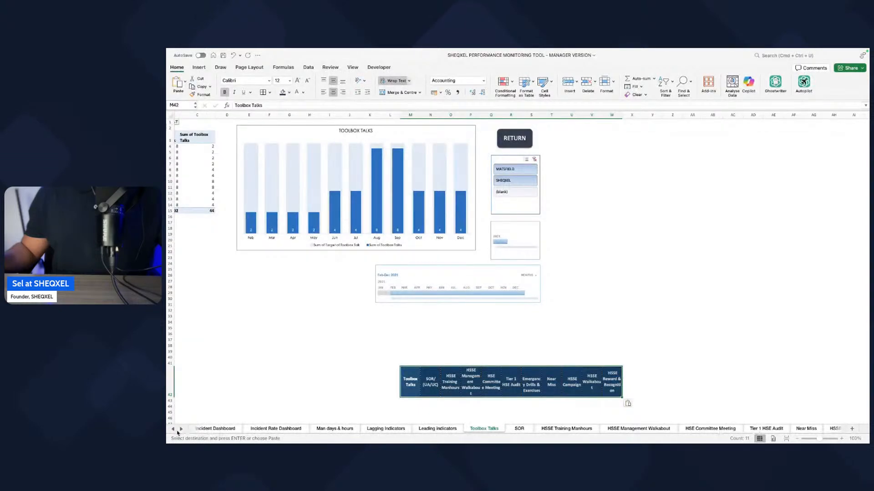
Step: Move the Corrective Actions sheet between Tier 1 HSE Audit and Near Miss
{"action": "scroll", "coordinate": [473, 430], "scroll_direction": "right", "scroll_amount": 5}
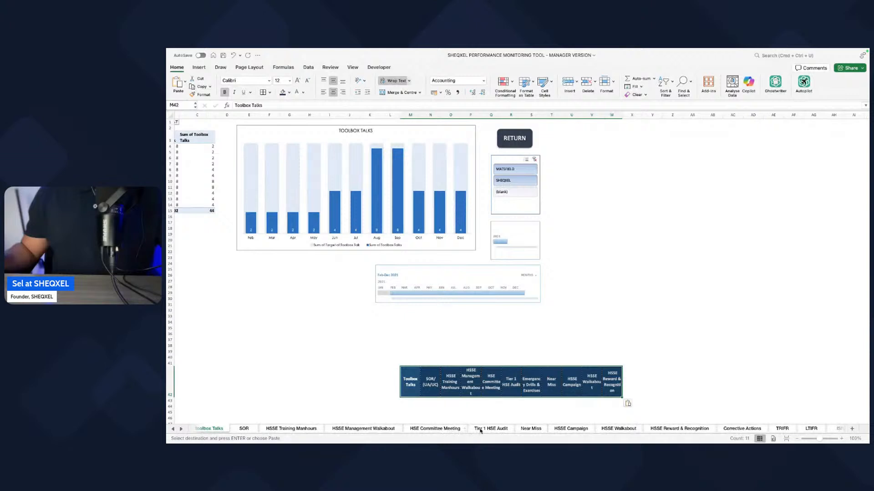
{"action": "left_click", "coordinate": [525, 430]}
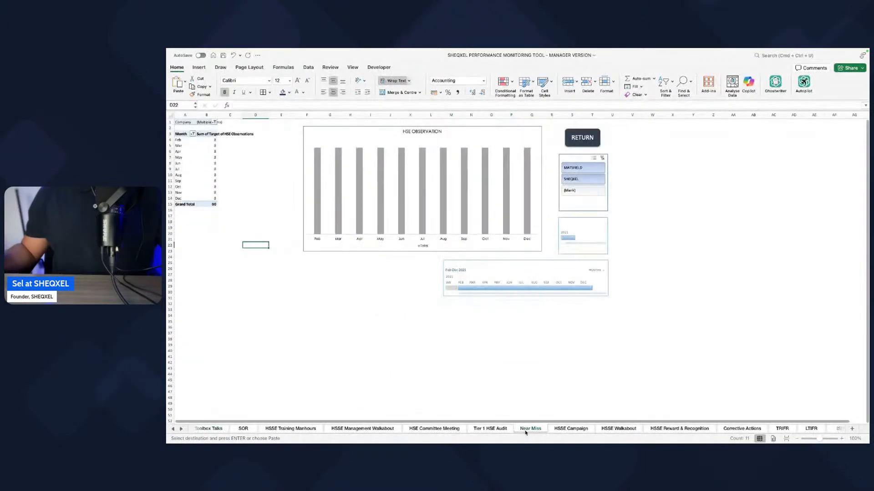
{"action": "left_click", "coordinate": [733, 428]}
{"action": "left_click_drag", "start_coordinate": [529, 423], "coordinate": [519, 425]}
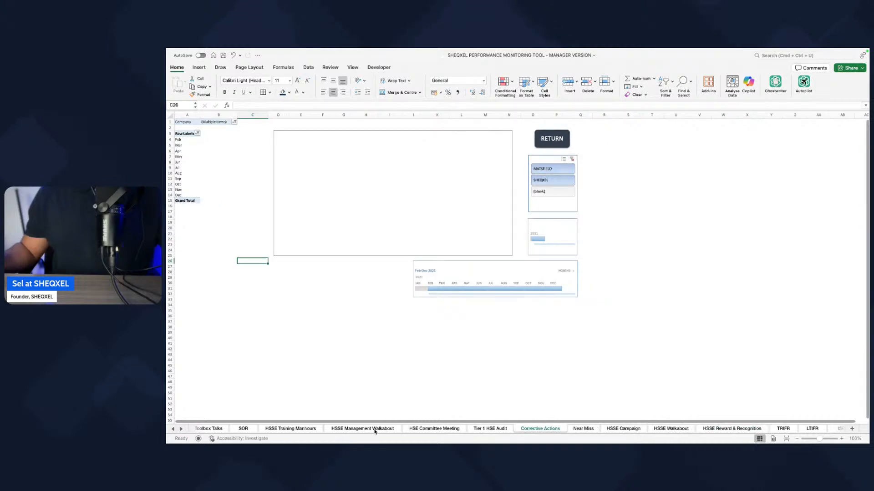
Step: Rename the Corrective Actions sheet as Emergency Drills & Exercises, cutting the text from the header pasted on the Toolbox Talks sheet
{"action": "left_click", "coordinate": [209, 429]}
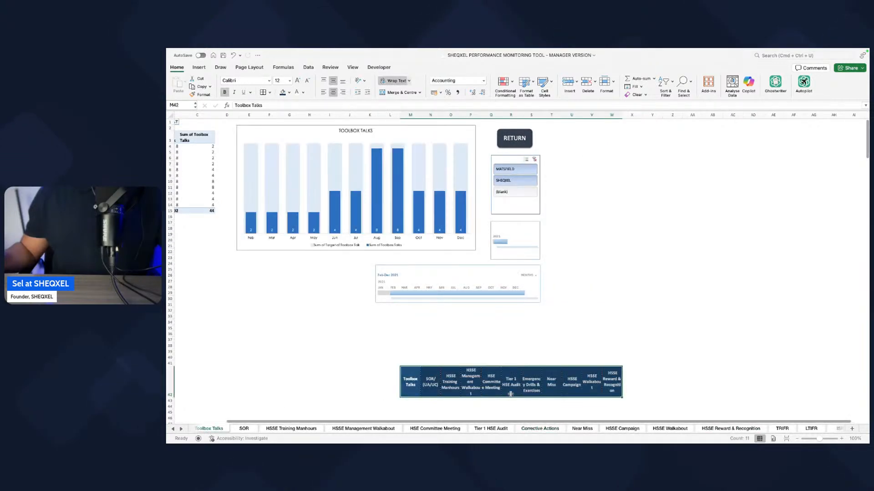
{"action": "triple_click", "coordinate": [534, 385]}
{"action": "key", "text": "BackSpace"}
{"action": "left_click", "coordinate": [656, 380]}
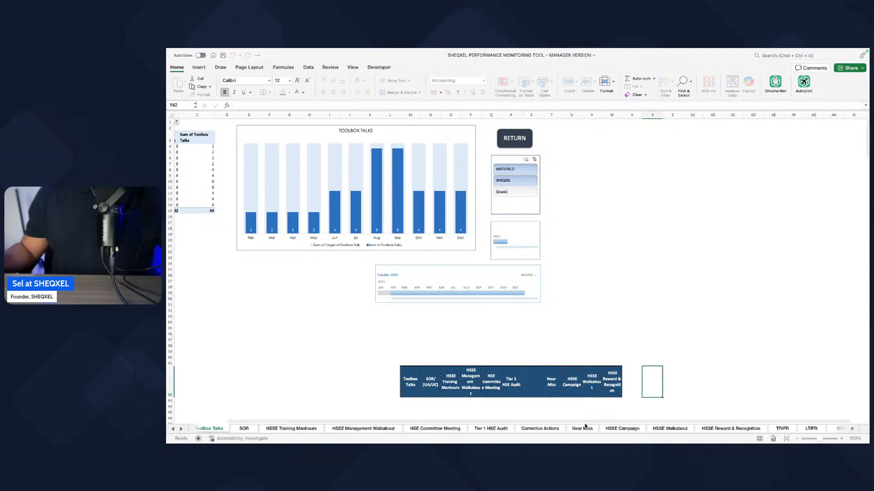
{"action": "double_click", "coordinate": [548, 429]}
{"action": "key", "text": "super+v"}
{"action": "left_click", "coordinate": [551, 398]}
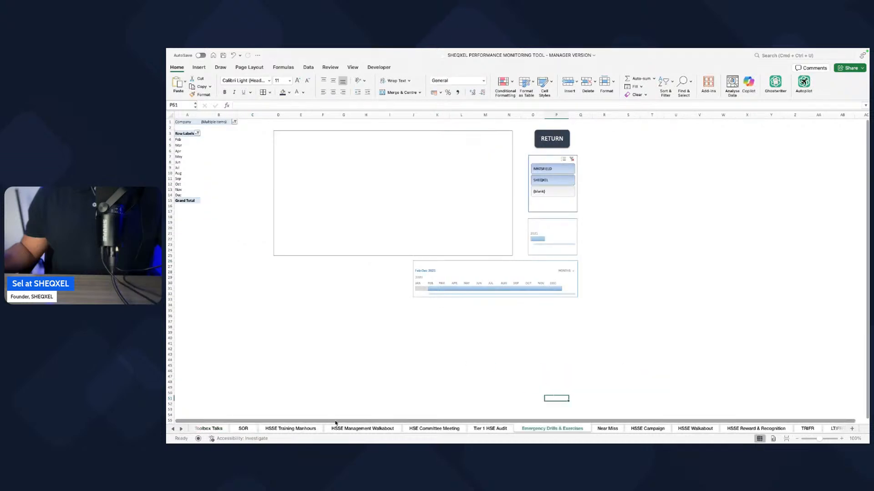
Step: Clear the pasted header row below the chart on the Toolbox Talks sheet
{"action": "left_click", "coordinate": [202, 429]}
{"action": "left_click_drag", "start_coordinate": [360, 349], "coordinate": [654, 405]}
{"action": "key", "text": "Delete"}
{"action": "left_click", "coordinate": [592, 304]}
{"action": "scroll", "coordinate": [580, 332], "scroll_direction": "left", "scroll_amount": 3}
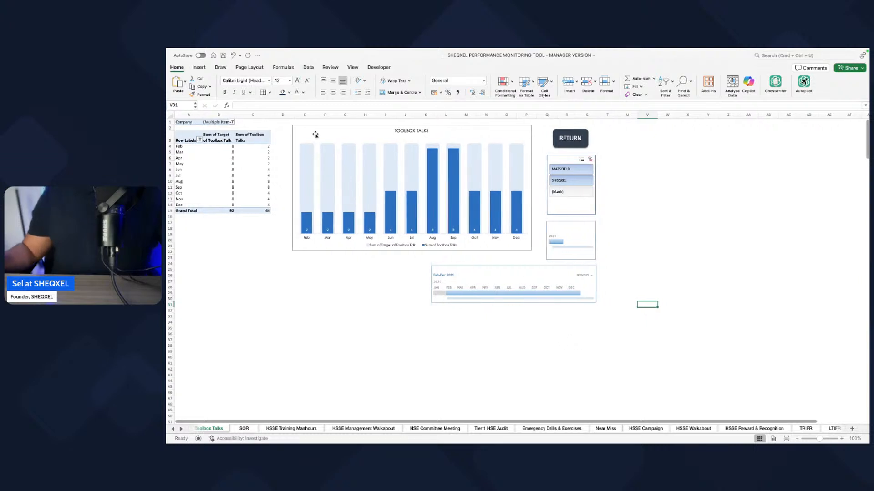
{"action": "scroll", "coordinate": [423, 205], "scroll_direction": "right", "scroll_amount": 1}
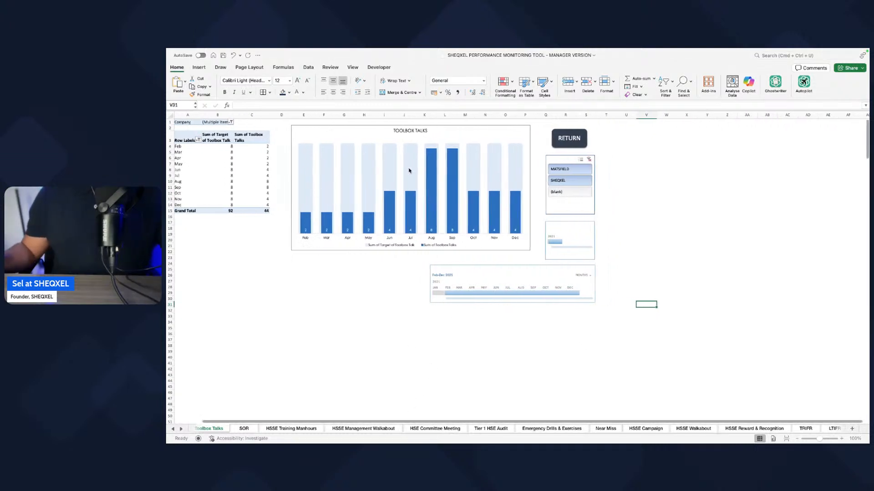
{"action": "scroll", "coordinate": [357, 162], "scroll_direction": "left", "scroll_amount": 1}
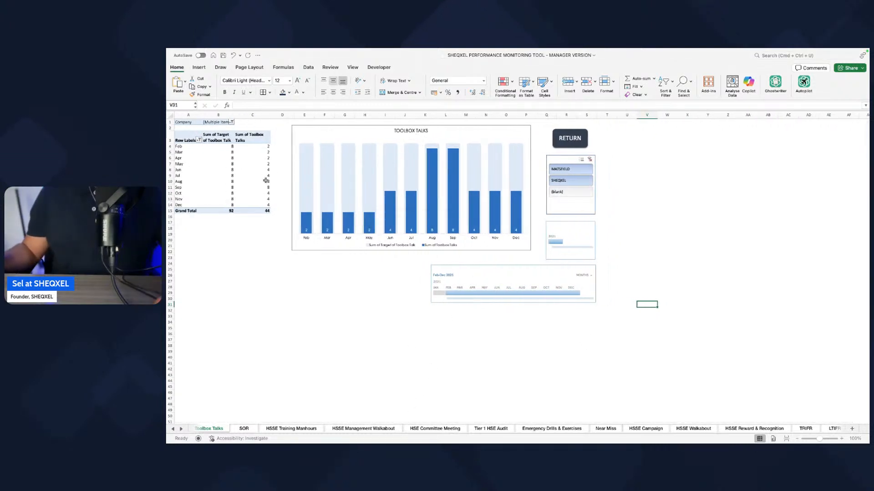
{"action": "left_click", "coordinate": [236, 171]}
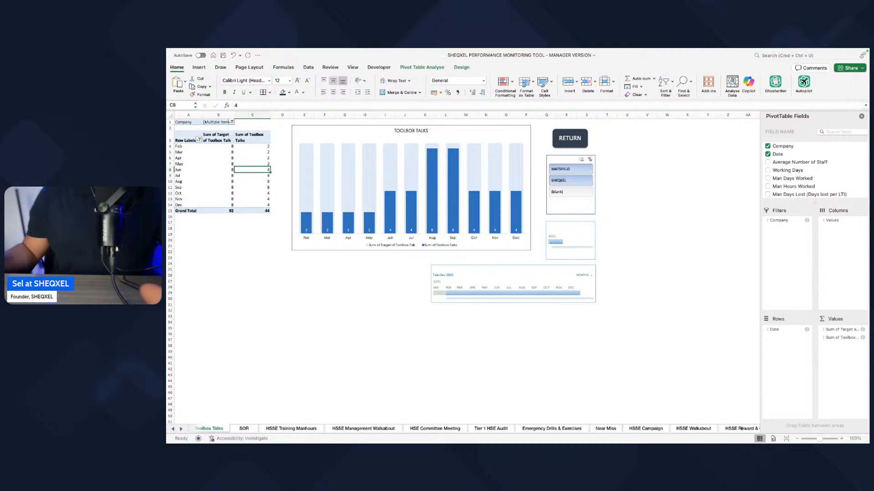
{"action": "left_click", "coordinate": [861, 116]}
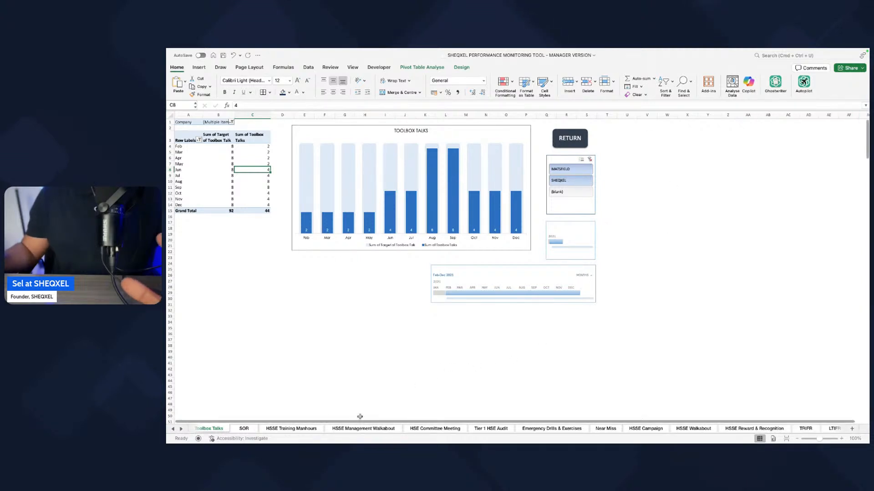
Step: Show the field list for the SOR sheet's pivot table and refresh all of the workbook's data
{"action": "left_click", "coordinate": [242, 430]}
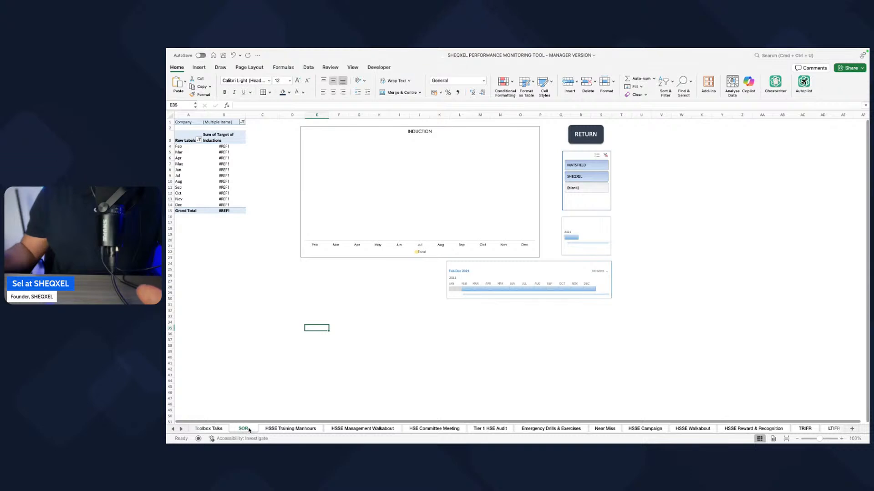
{"action": "left_click", "coordinate": [206, 151]}
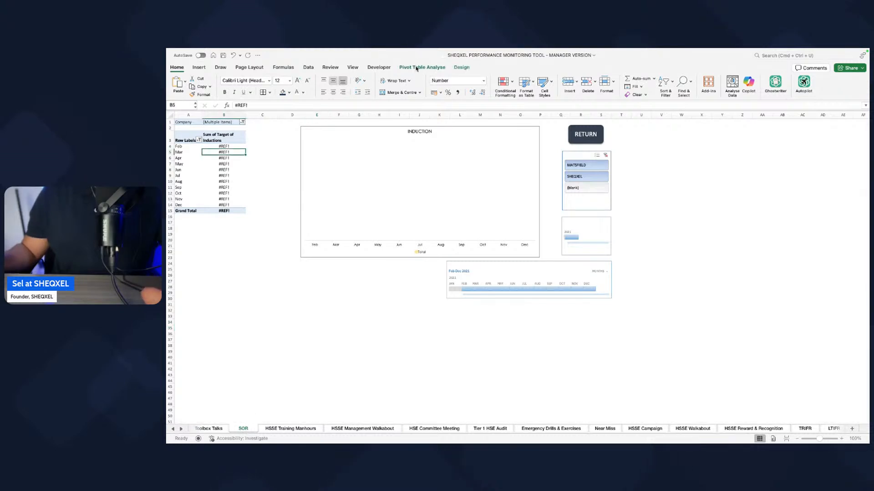
{"action": "left_click", "coordinate": [417, 68]}
{"action": "left_click", "coordinate": [606, 83]}
{"action": "left_click_drag", "start_coordinate": [815, 204], "coordinate": [815, 349]}
{"action": "scroll", "coordinate": [771, 219], "scroll_direction": "down", "scroll_amount": 15}
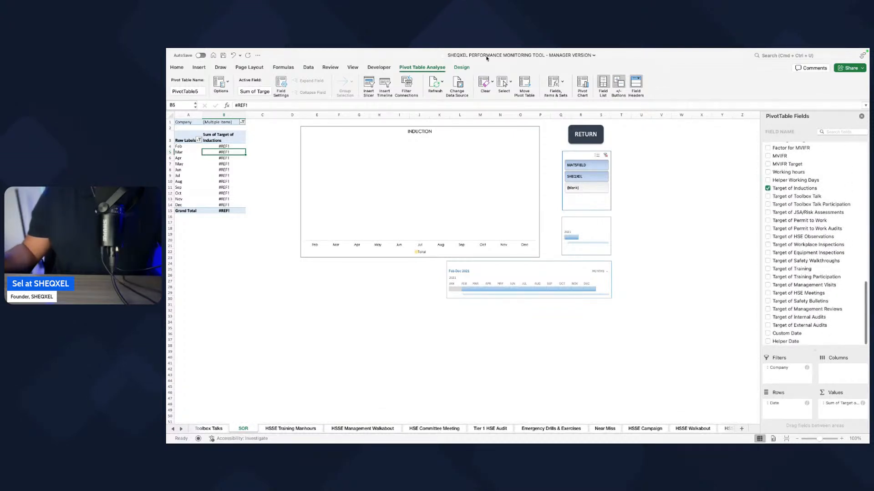
{"action": "left_click", "coordinate": [308, 67]}
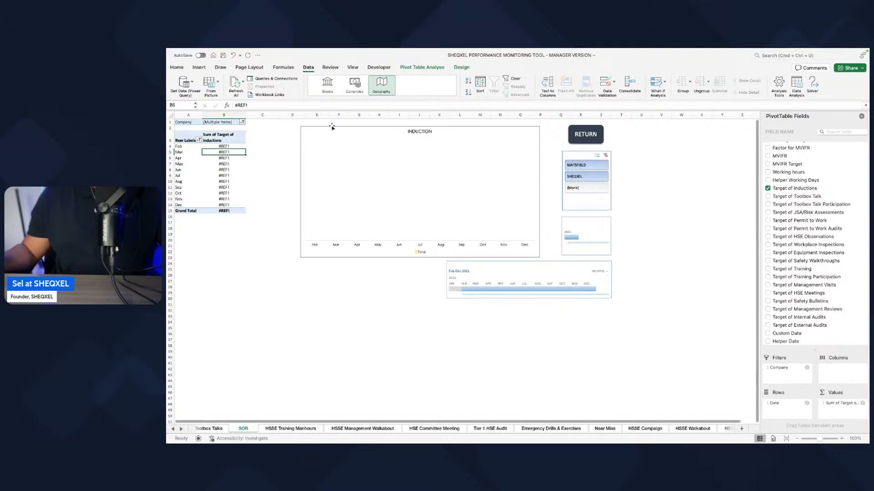
{"action": "left_click", "coordinate": [231, 87]}
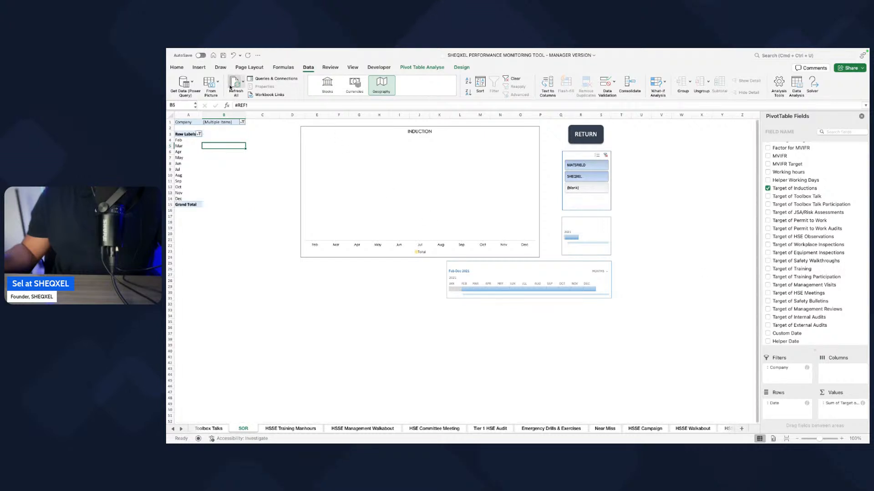
Step: Add Target of SOR/ (UA/UC) to the SOR pivot table's values, summarised by Sum
{"action": "left_click", "coordinate": [187, 145]}
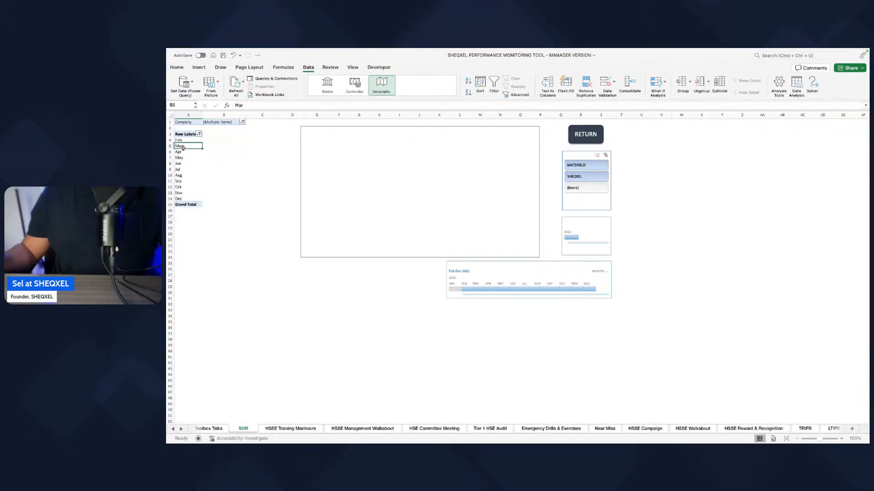
{"action": "left_click_drag", "start_coordinate": [817, 203], "coordinate": [817, 351]}
{"action": "scroll", "coordinate": [814, 291], "scroll_direction": "down", "scroll_amount": 10}
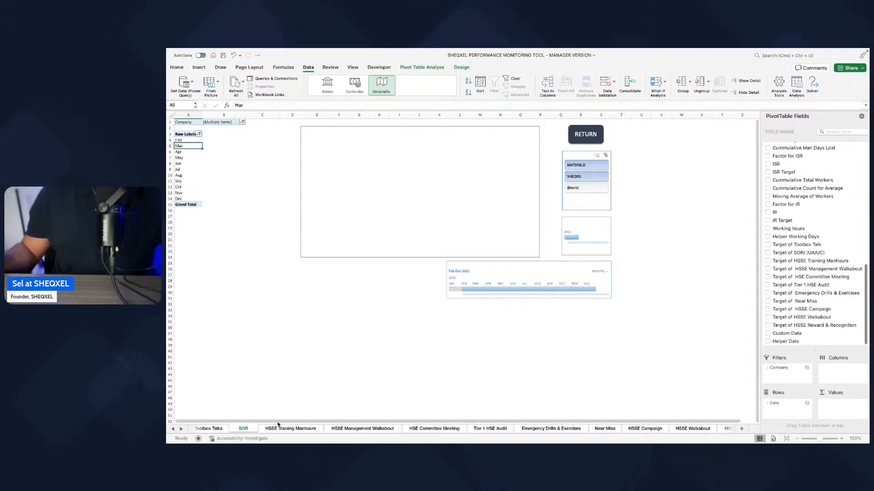
{"action": "left_click", "coordinate": [768, 253]}
{"action": "left_click_drag", "start_coordinate": [787, 407], "coordinate": [833, 405]}
{"action": "right_click", "coordinate": [834, 404]}
{"action": "left_click", "coordinate": [781, 437]}
{"action": "left_click", "coordinate": [476, 169]}
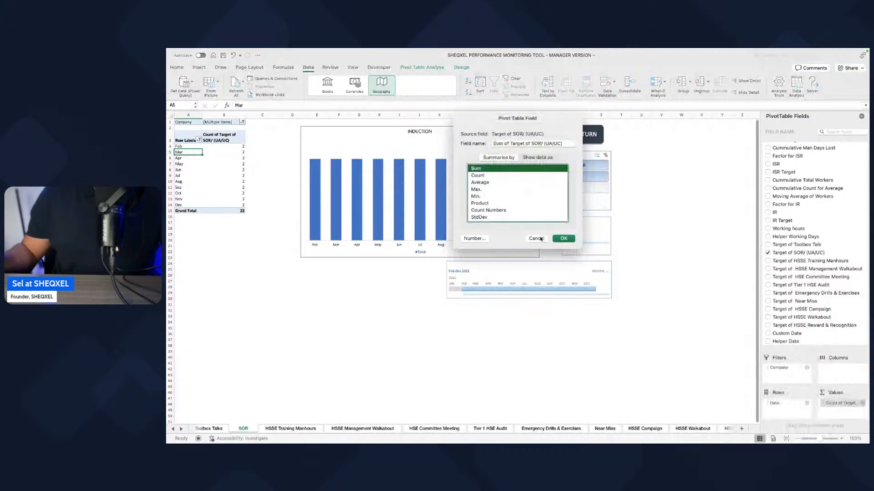
{"action": "left_click", "coordinate": [563, 239]}
Step: Add the SOR/ (UA/UC) field to the SOR pivot table's values
{"action": "scroll", "coordinate": [786, 223], "scroll_direction": "up", "scroll_amount": 10}
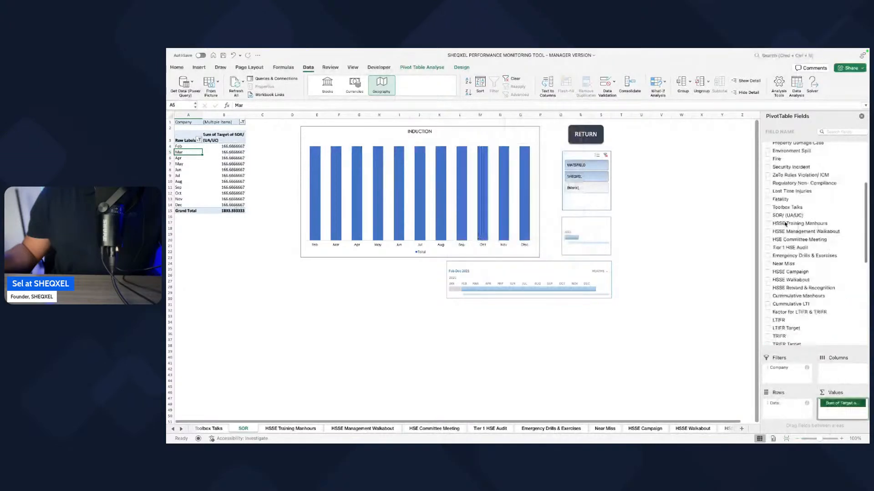
{"action": "scroll", "coordinate": [786, 223], "scroll_direction": "up", "scroll_amount": 5}
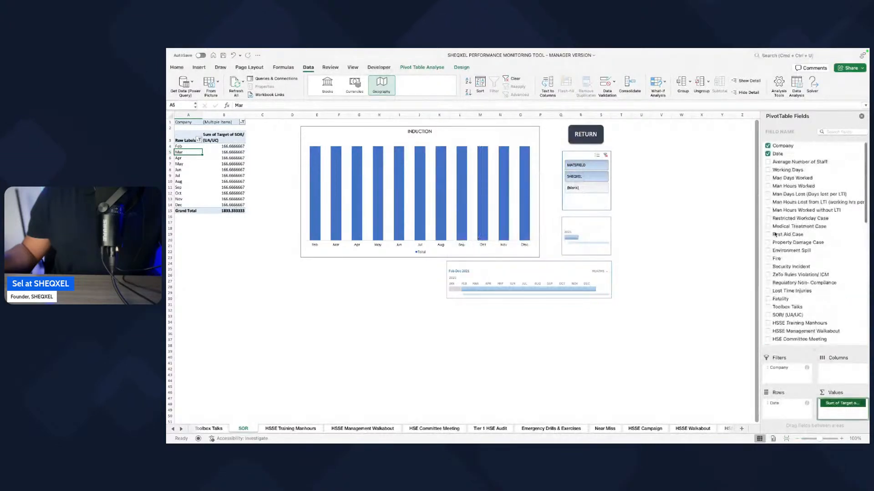
{"action": "scroll", "coordinate": [776, 236], "scroll_direction": "down", "scroll_amount": 8}
{"action": "scroll", "coordinate": [775, 237], "scroll_direction": "down", "scroll_amount": 4}
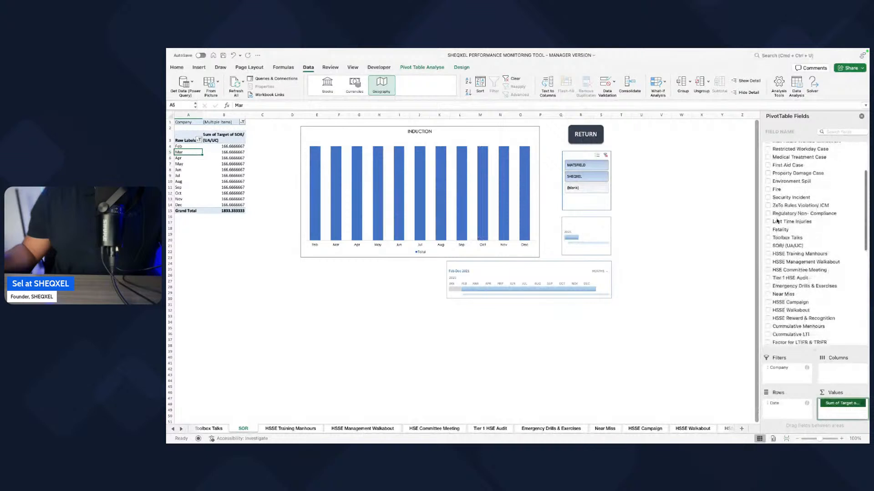
{"action": "left_click", "coordinate": [768, 228]}
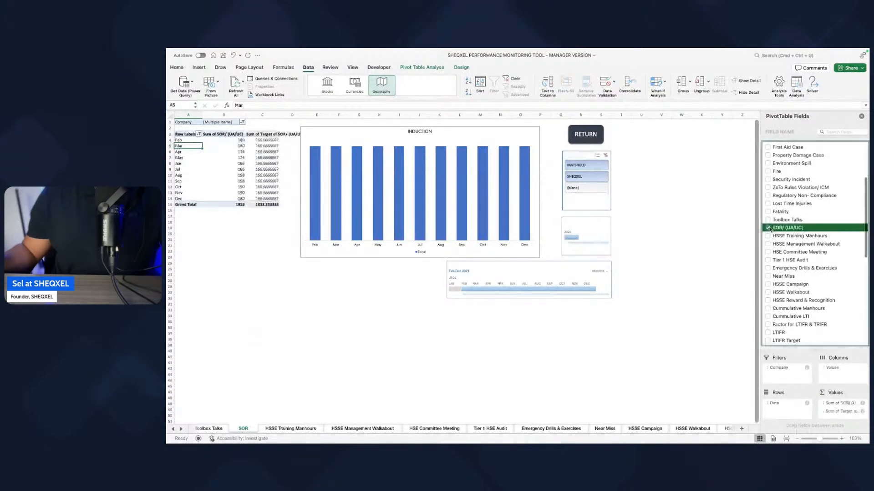
{"action": "left_click", "coordinate": [440, 357]}
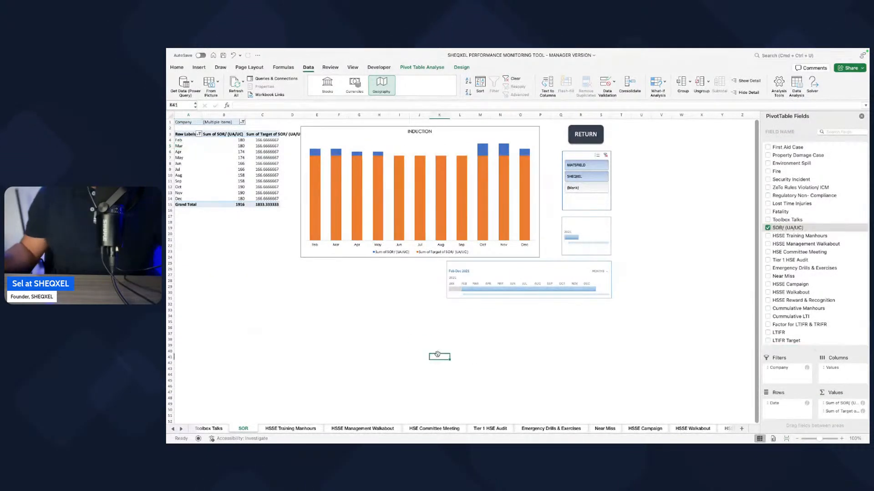
Step: Copy the Toolbox Talks chart's formatting onto the chart on the SOR sheet
{"action": "left_click", "coordinate": [209, 429]}
{"action": "left_click", "coordinate": [334, 250]}
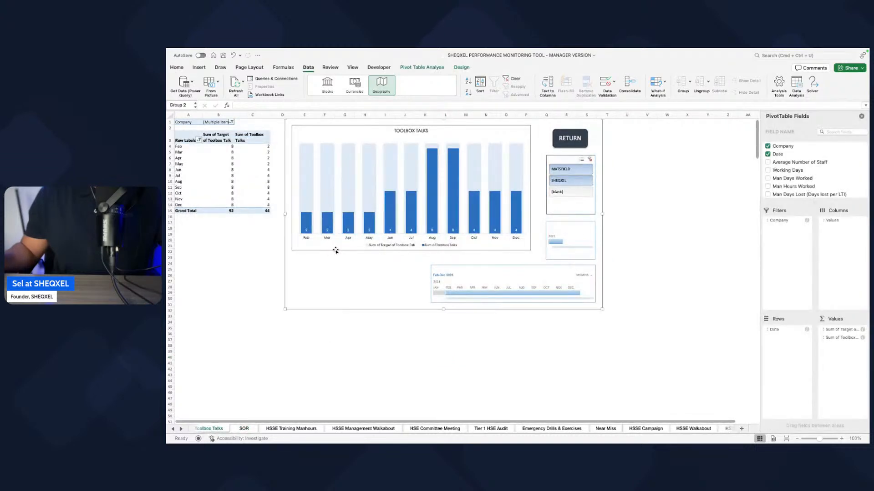
{"action": "left_click", "coordinate": [243, 428]}
{"action": "double_click", "coordinate": [345, 257]}
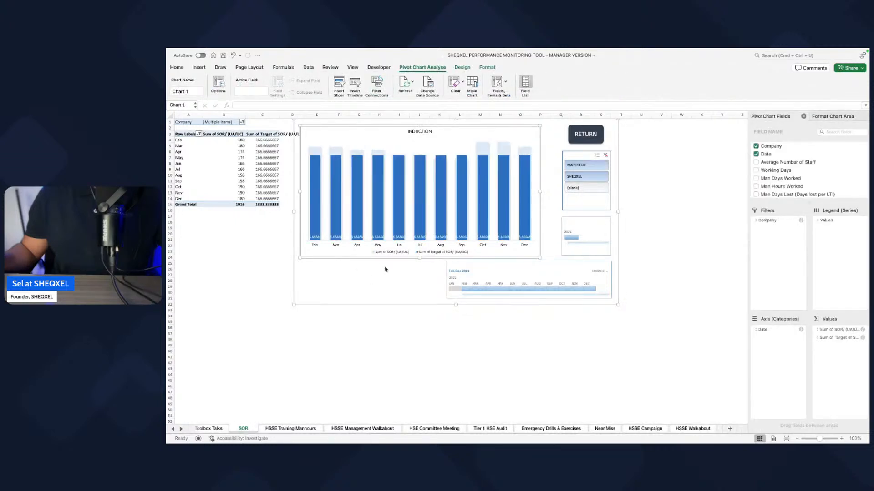
{"action": "left_click", "coordinate": [439, 350]}
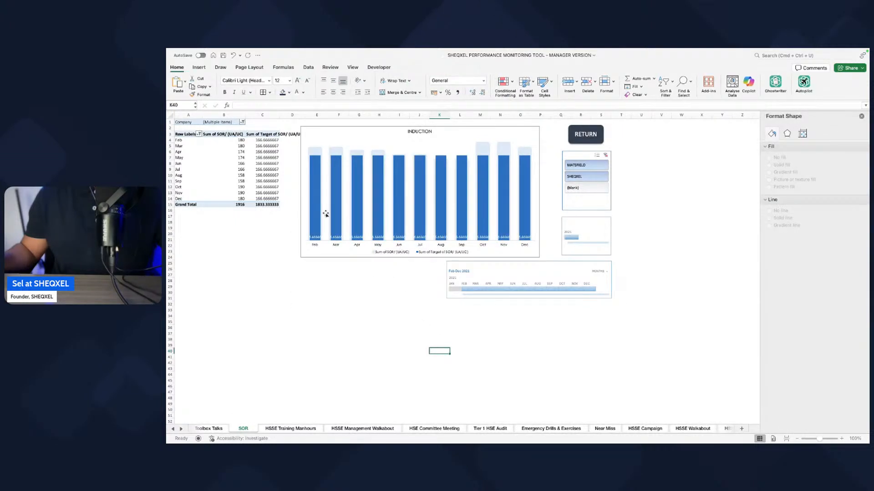
Step: Change the SOR sheet's chart title to SAFETY OBSERVATION REPORT
{"action": "left_click", "coordinate": [424, 133]}
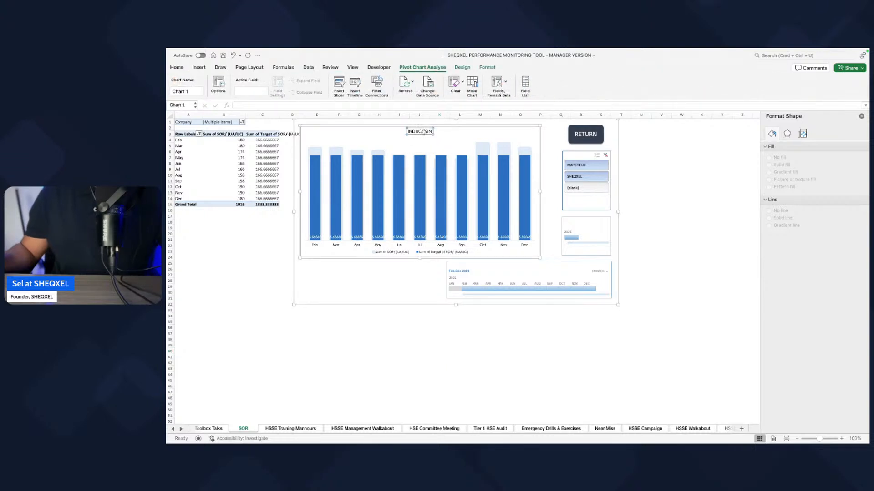
{"action": "type", "text": "SOR"}
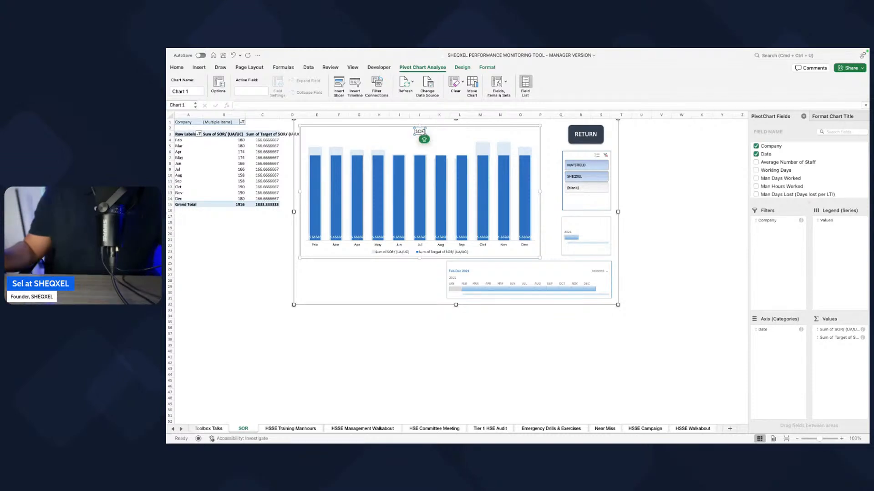
{"action": "type", "text": "AFETY OBSERVAT"}
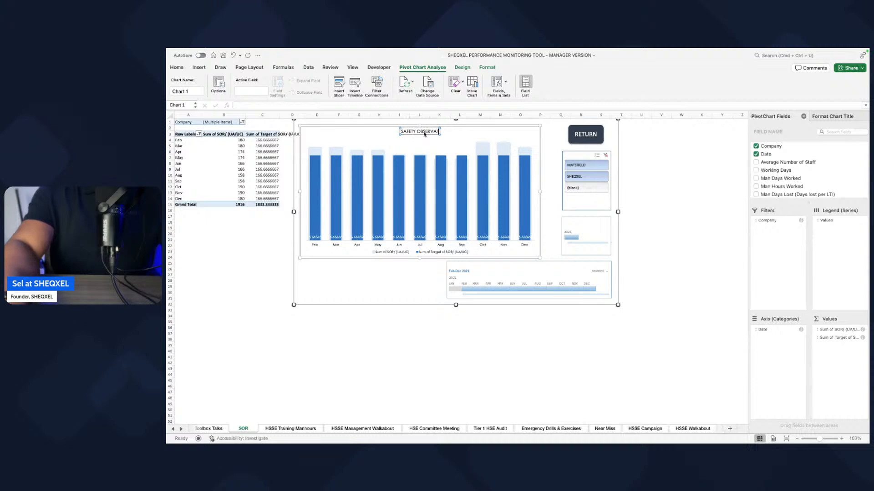
{"action": "type", "text": "ION REPORT"}
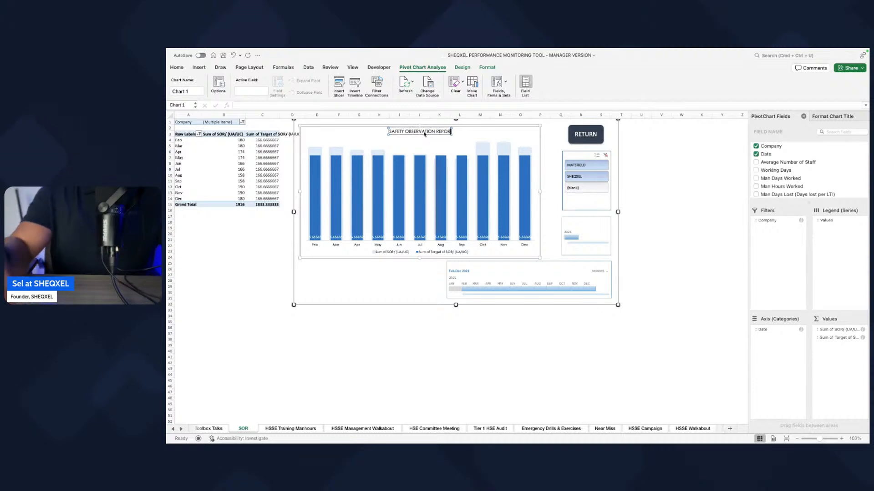
Step: Format the SOR pivot table's Sum of Target of SOR/ (UA/UC) field as Number with 0 decimal places
{"action": "left_click", "coordinate": [254, 169]}
{"action": "left_click", "coordinate": [847, 339]}
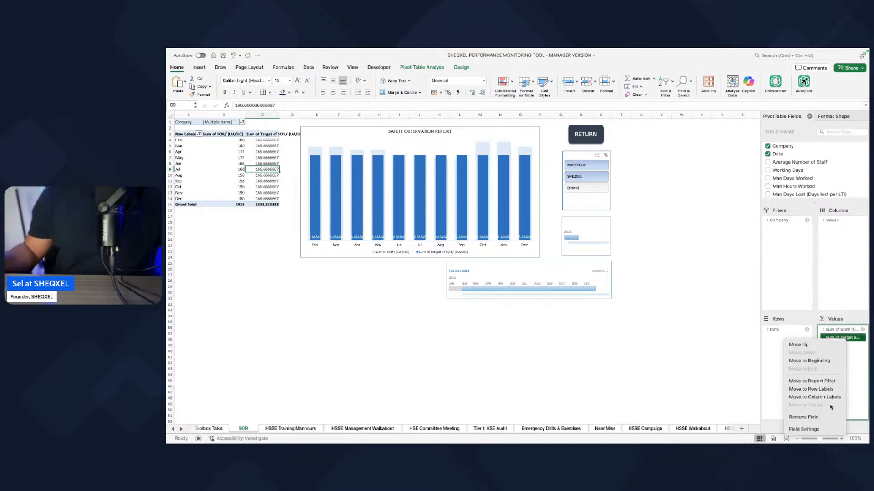
{"action": "left_click", "coordinate": [805, 429]}
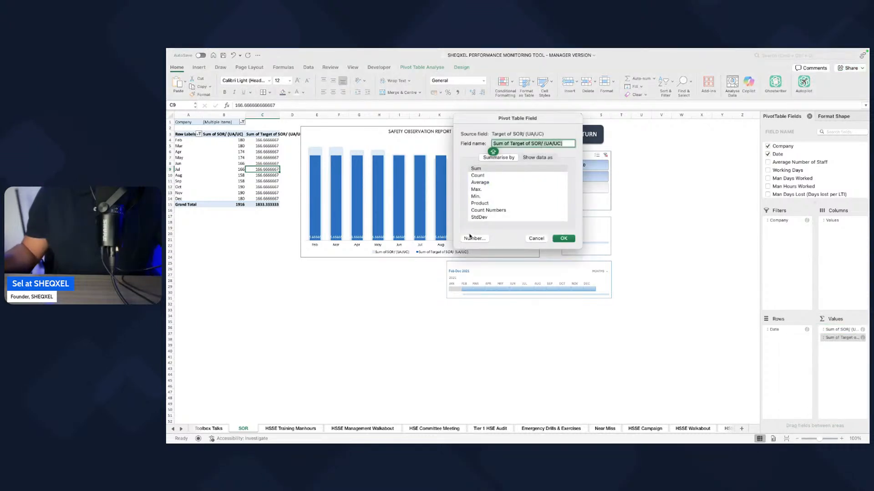
{"action": "left_click", "coordinate": [473, 239]}
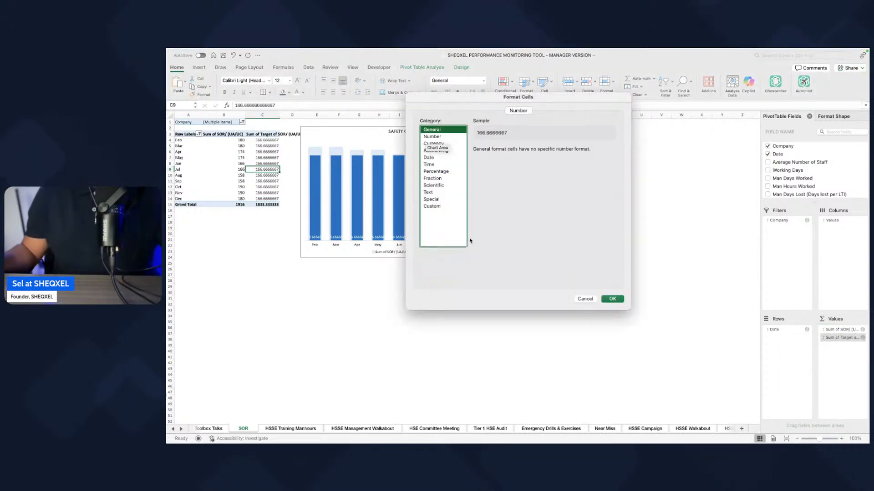
{"action": "left_click", "coordinate": [439, 137]}
{"action": "double_click", "coordinate": [528, 153]}
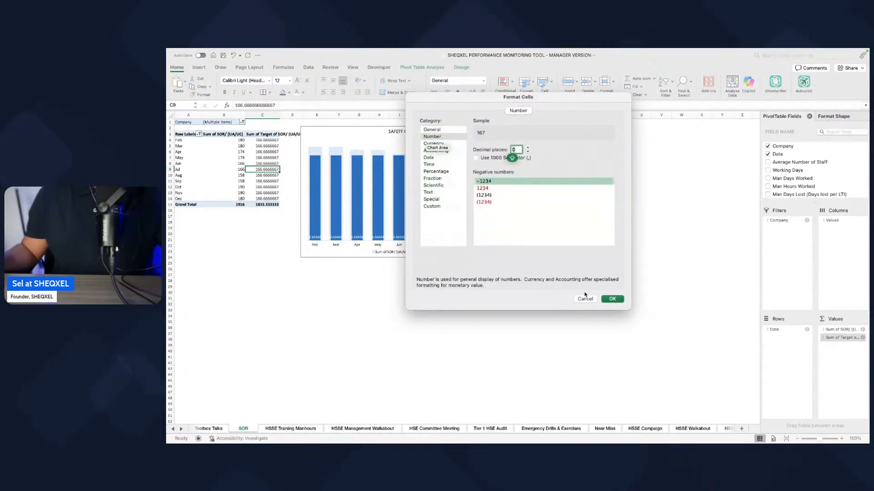
{"action": "left_click", "coordinate": [611, 299]}
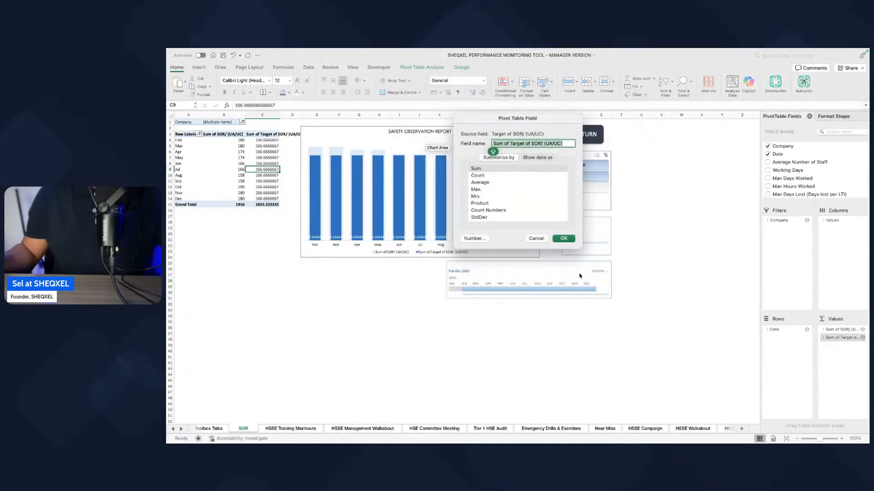
{"action": "left_click", "coordinate": [564, 238]}
{"action": "left_click", "coordinate": [500, 363]}
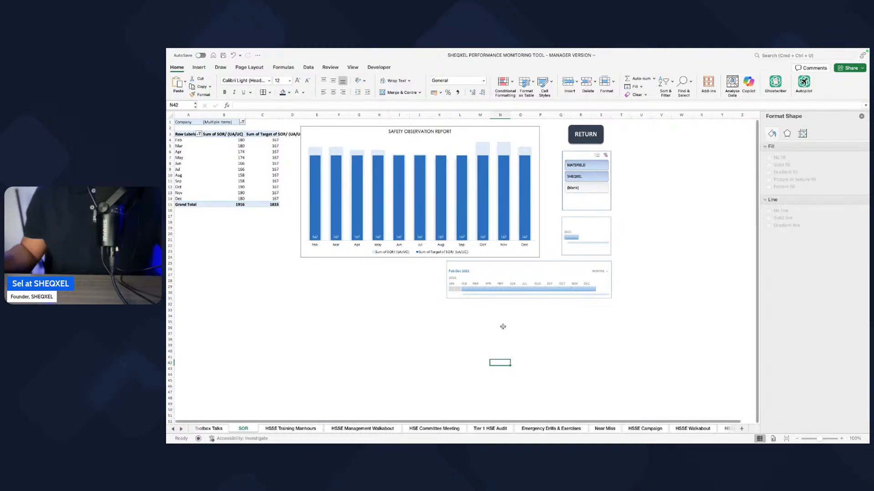
Step: Add Target of HSSE Training Manhours to the values of the HSSE Training Manhours pivot table, summarised by Sum
{"action": "left_click", "coordinate": [282, 428]}
{"action": "left_click", "coordinate": [178, 170]}
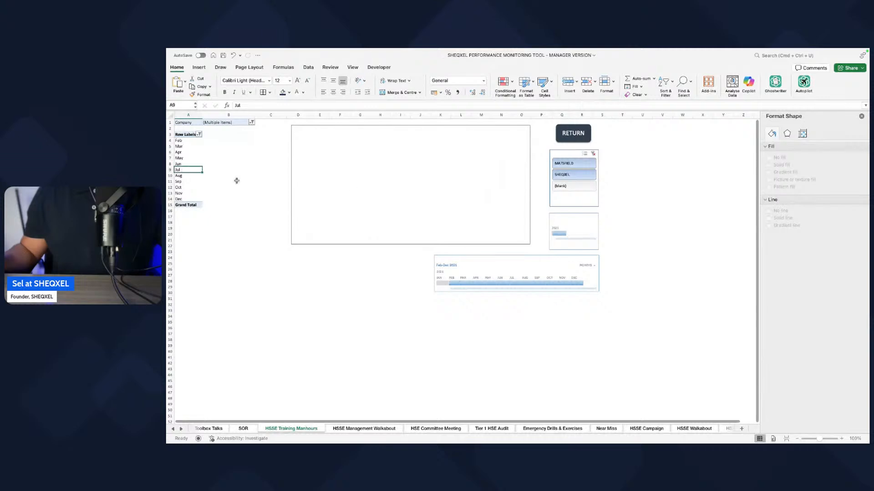
{"action": "scroll", "coordinate": [813, 182], "scroll_direction": "down", "scroll_amount": 2}
{"action": "left_click_drag", "start_coordinate": [813, 201], "coordinate": [813, 332]}
{"action": "scroll", "coordinate": [789, 282], "scroll_direction": "down", "scroll_amount": 15}
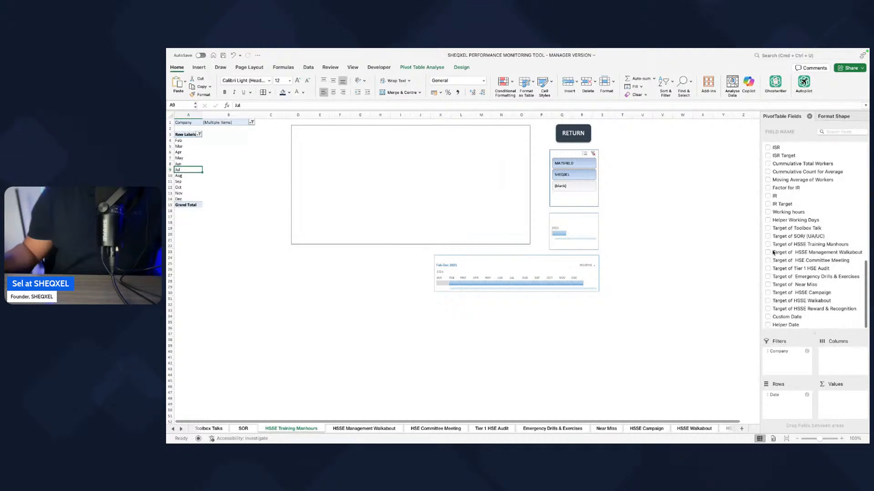
{"action": "left_click_drag", "start_coordinate": [779, 244], "coordinate": [833, 395]}
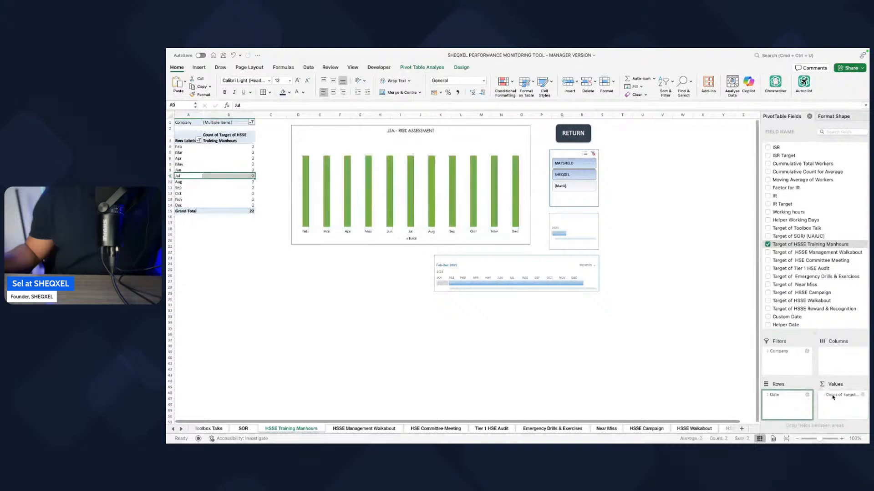
{"action": "left_click", "coordinate": [833, 395]}
{"action": "left_click", "coordinate": [790, 436]}
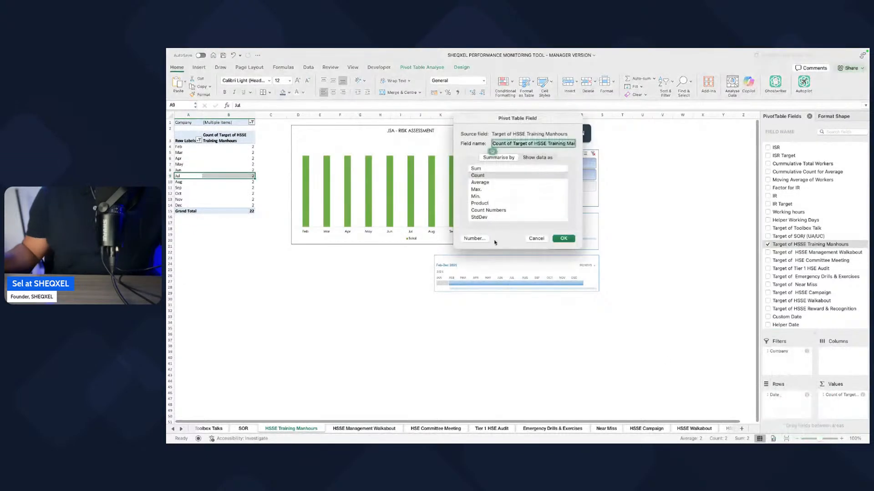
{"action": "left_click", "coordinate": [476, 169]}
{"action": "left_click", "coordinate": [563, 238]}
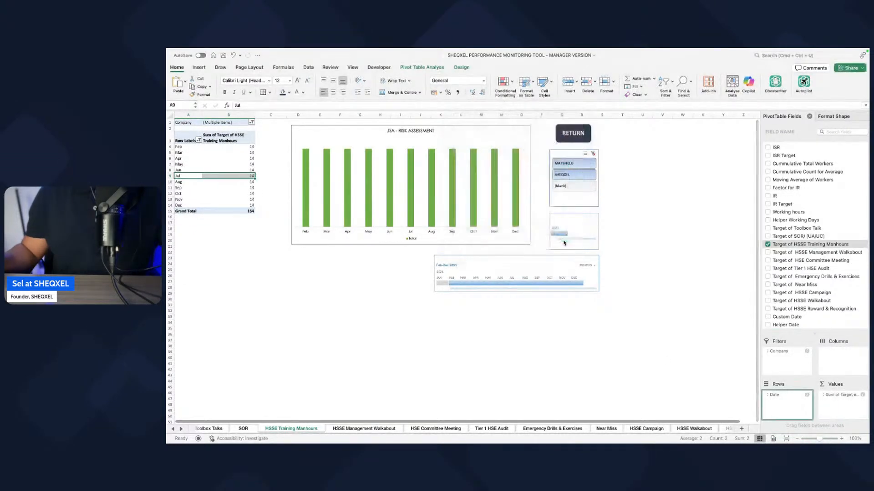
Step: Add the HSSE Training Manhours field to the values of the HSSE Training Manhours pivot table
{"action": "scroll", "coordinate": [824, 227], "scroll_direction": "up", "scroll_amount": 15}
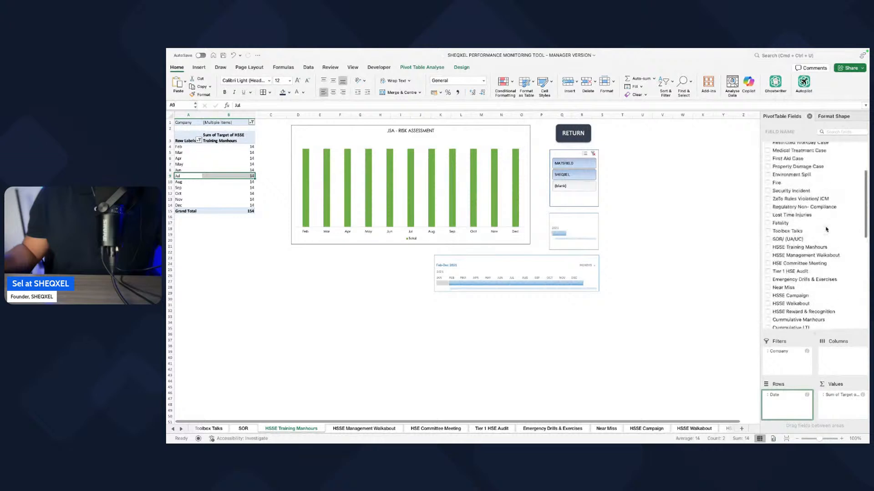
{"action": "scroll", "coordinate": [819, 230], "scroll_direction": "up", "scroll_amount": 3}
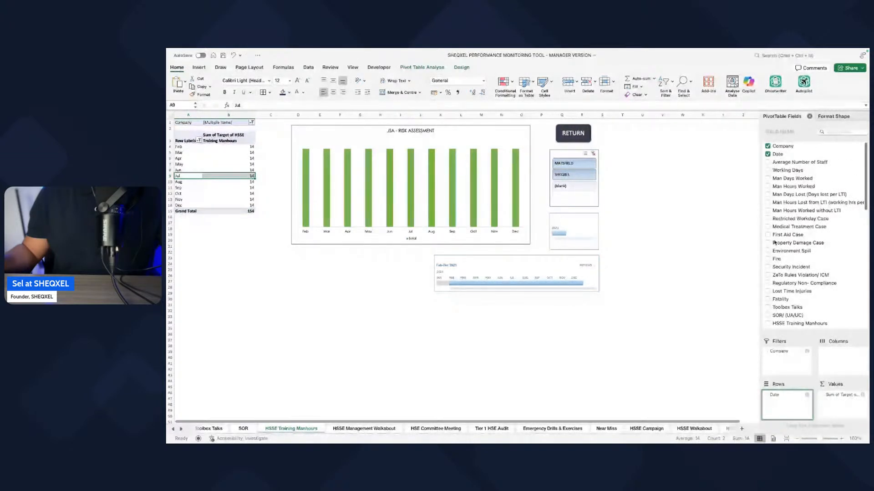
{"action": "scroll", "coordinate": [775, 195], "scroll_direction": "down", "scroll_amount": 5}
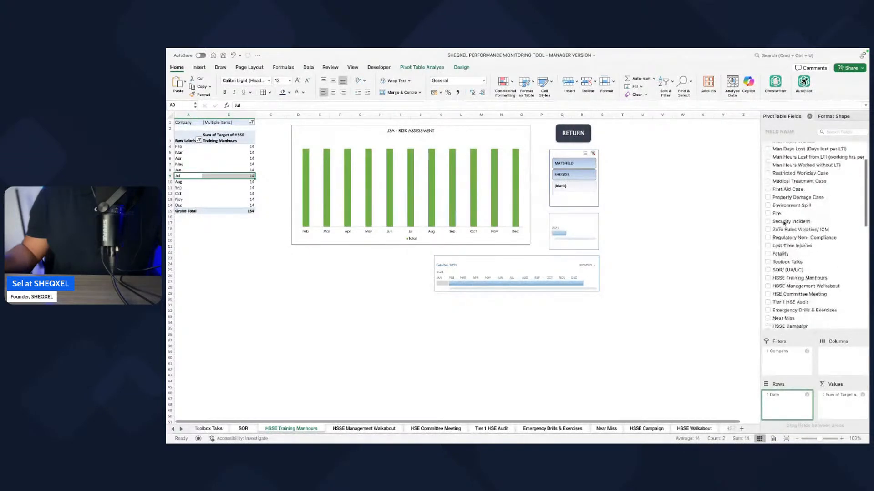
{"action": "scroll", "coordinate": [784, 246], "scroll_direction": "down", "scroll_amount": 3}
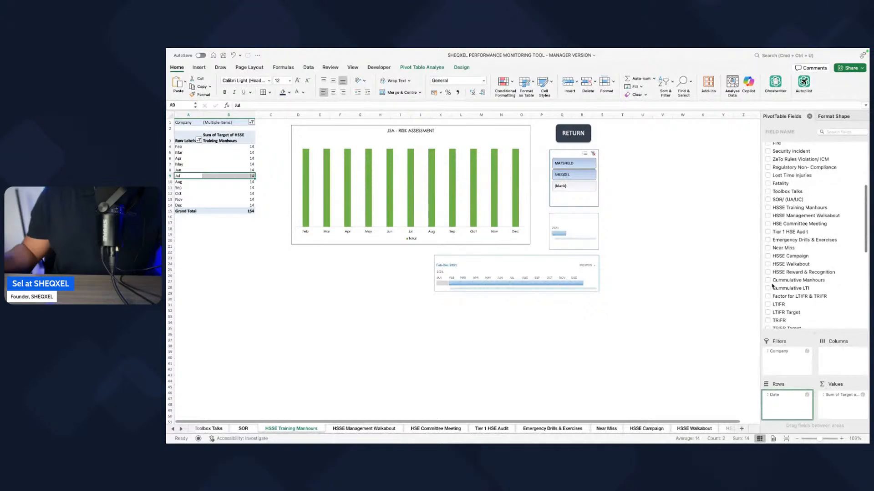
{"action": "scroll", "coordinate": [773, 269], "scroll_direction": "up", "scroll_amount": 3}
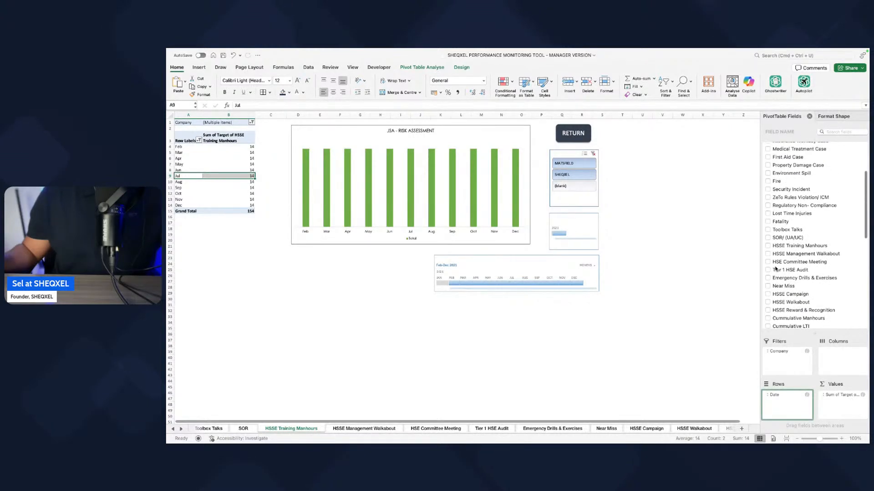
{"action": "left_click", "coordinate": [769, 248]}
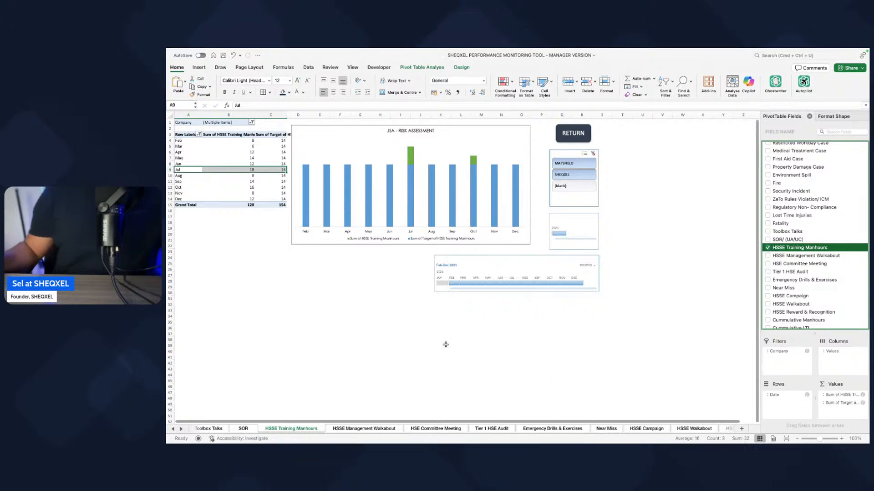
Step: Copy the SOR chart's formatting onto the chart on the HSSE Training Manhours sheet
{"action": "left_click", "coordinate": [340, 334]}
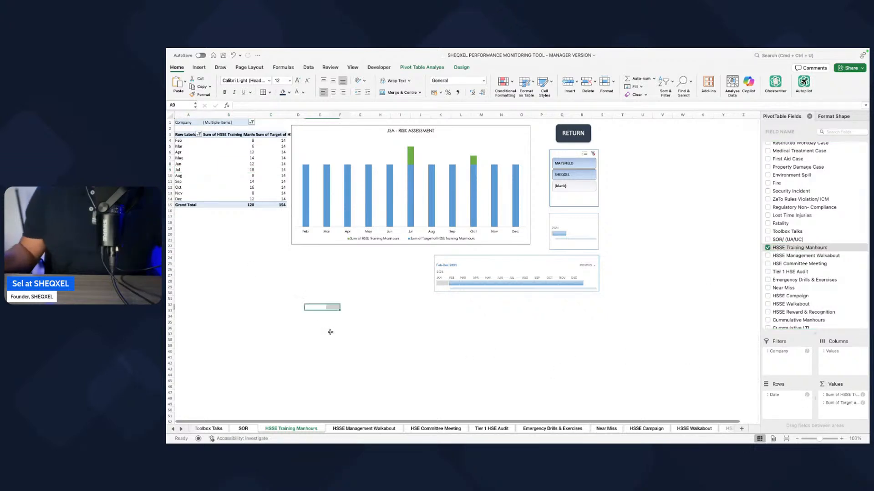
{"action": "left_click", "coordinate": [244, 429]}
{"action": "left_click", "coordinate": [435, 269]}
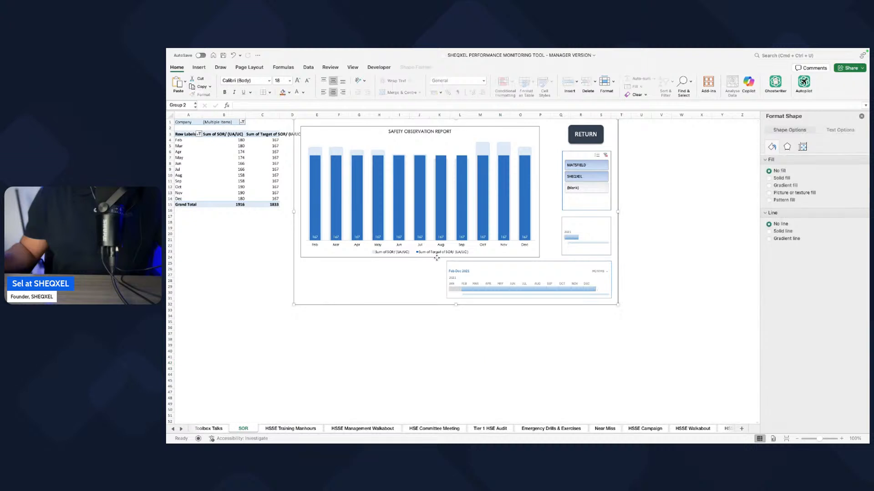
{"action": "left_click", "coordinate": [290, 428]}
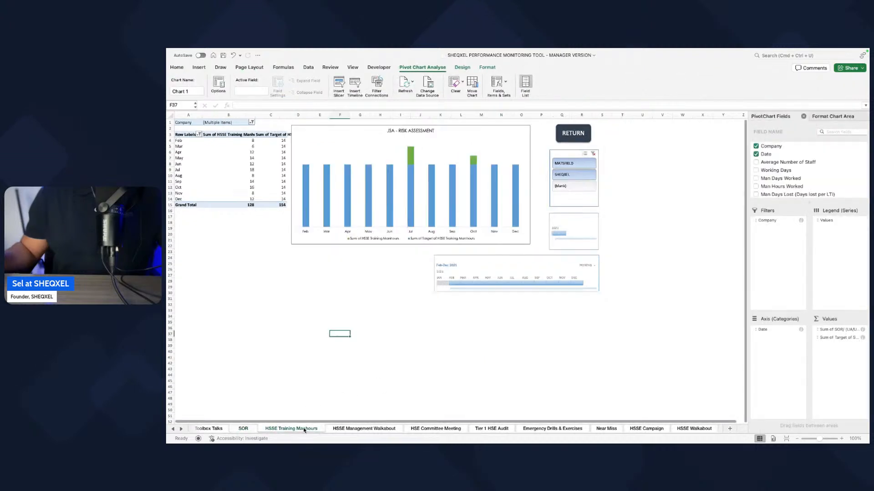
{"action": "left_click", "coordinate": [372, 242]}
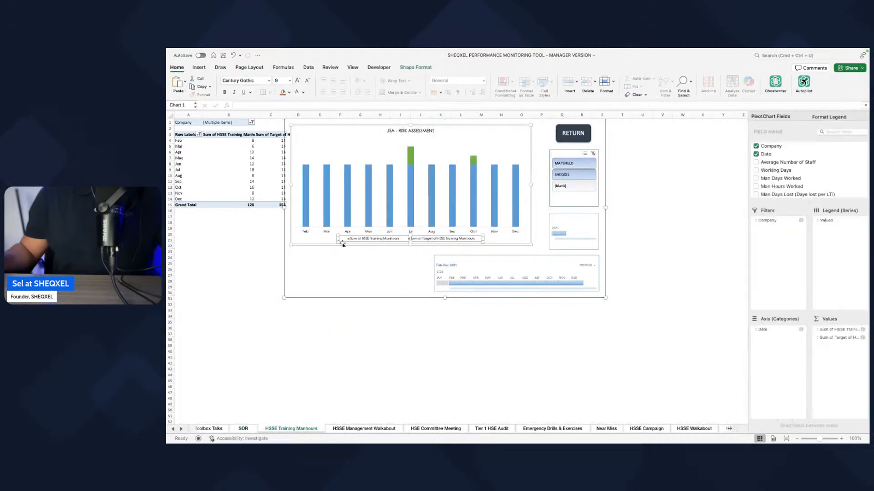
{"action": "key", "text": "super+v"}
{"action": "left_click", "coordinate": [456, 373]}
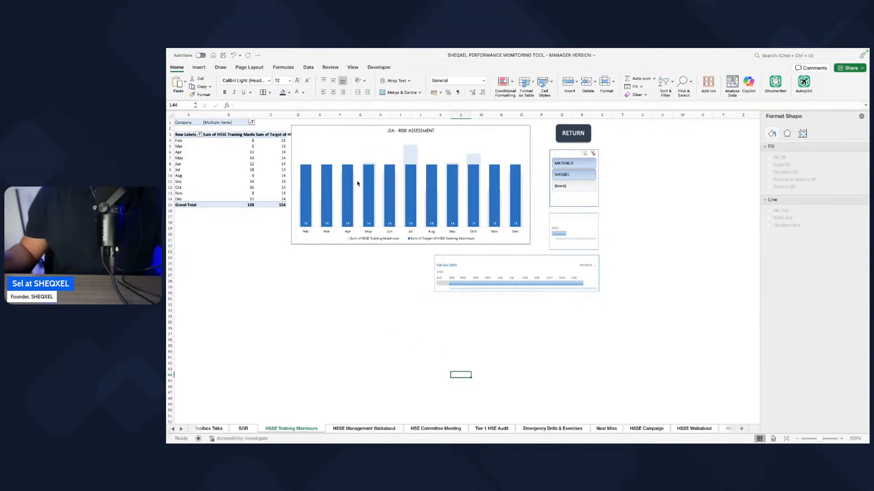
Step: Reorder the HSSE Training Manhours pivot values so Sum of Target of HSSE Training Manhours comes before Sum of HSSE Training Manhours
{"action": "mouse_move", "coordinate": [357, 184]}
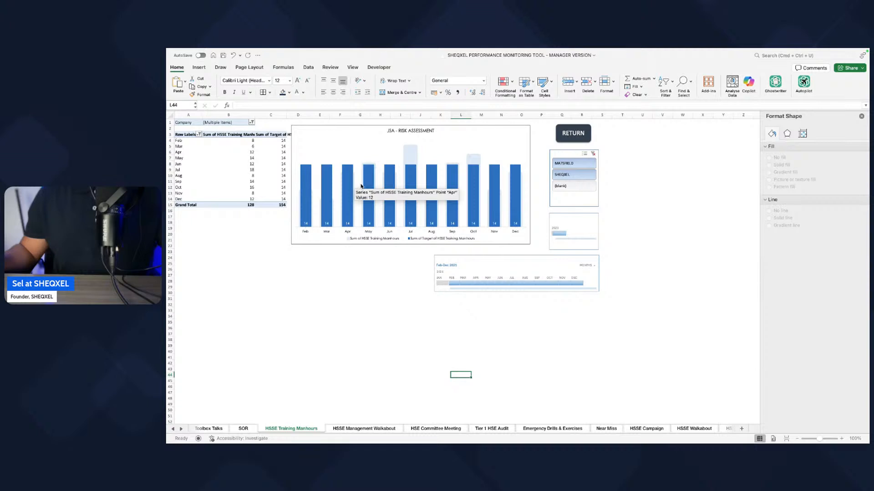
{"action": "left_click", "coordinate": [426, 317]}
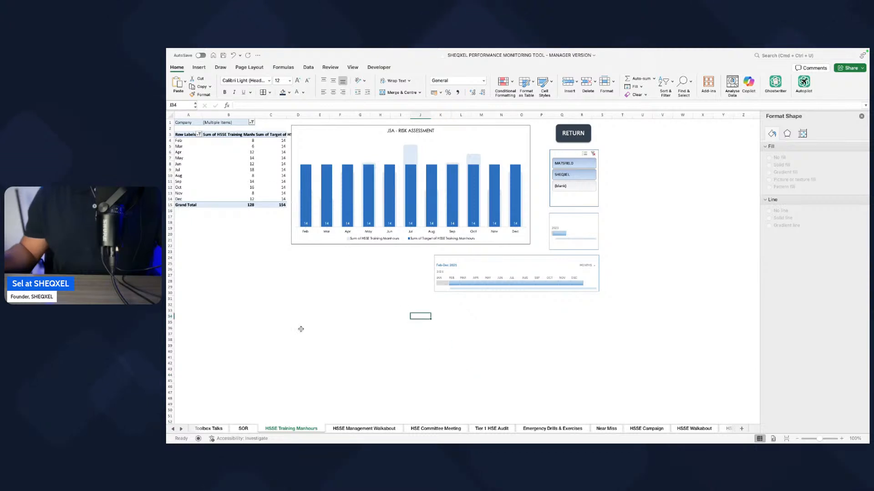
{"action": "left_click", "coordinate": [270, 199]}
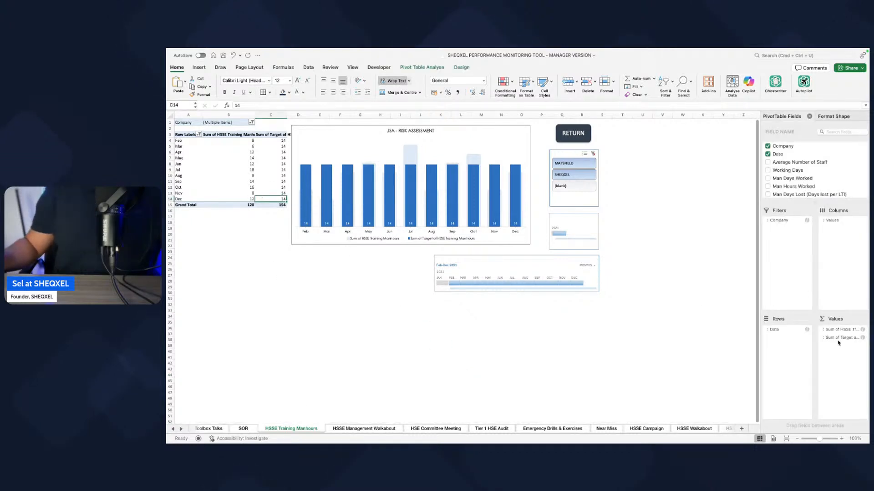
{"action": "left_click_drag", "start_coordinate": [840, 341], "coordinate": [844, 330]}
{"action": "left_click", "coordinate": [360, 381]}
{"action": "left_click", "coordinate": [234, 428]}
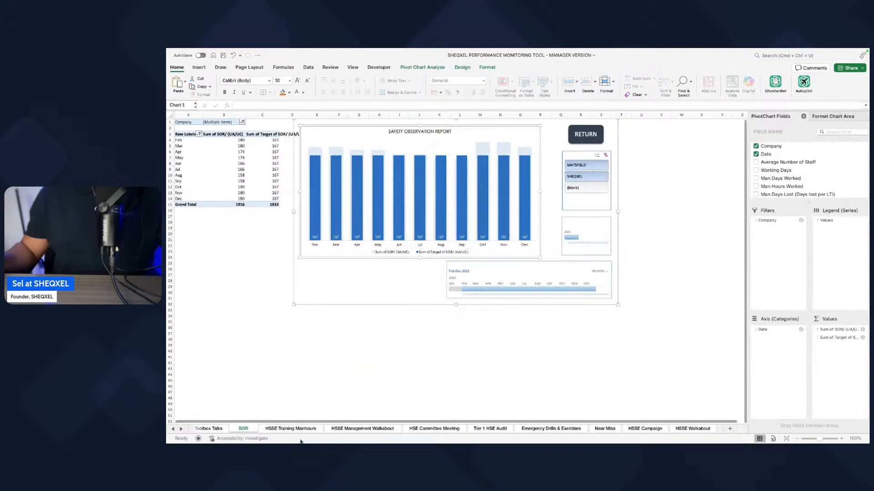
{"action": "left_click", "coordinate": [290, 429]}
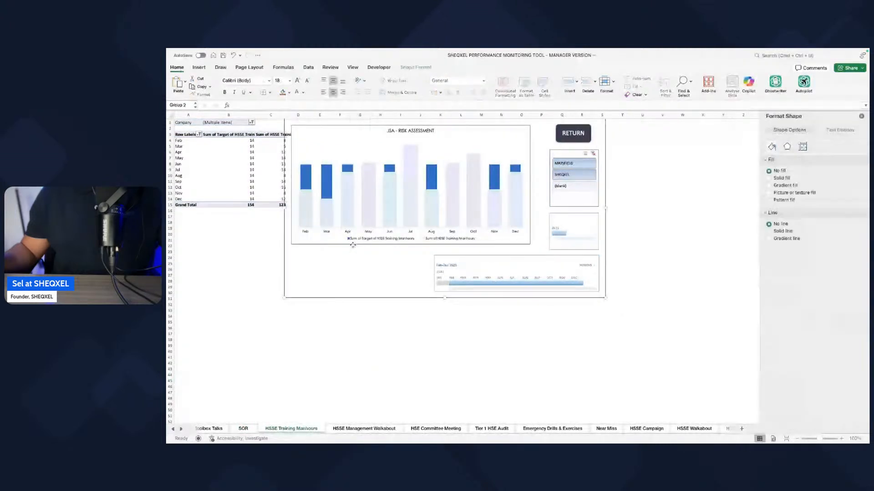
{"action": "left_click", "coordinate": [427, 358]}
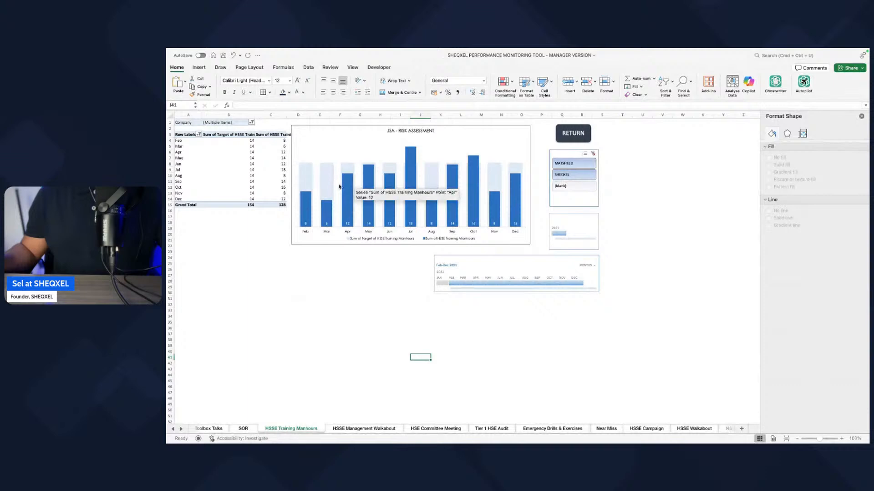
{"action": "left_click", "coordinate": [362, 428]}
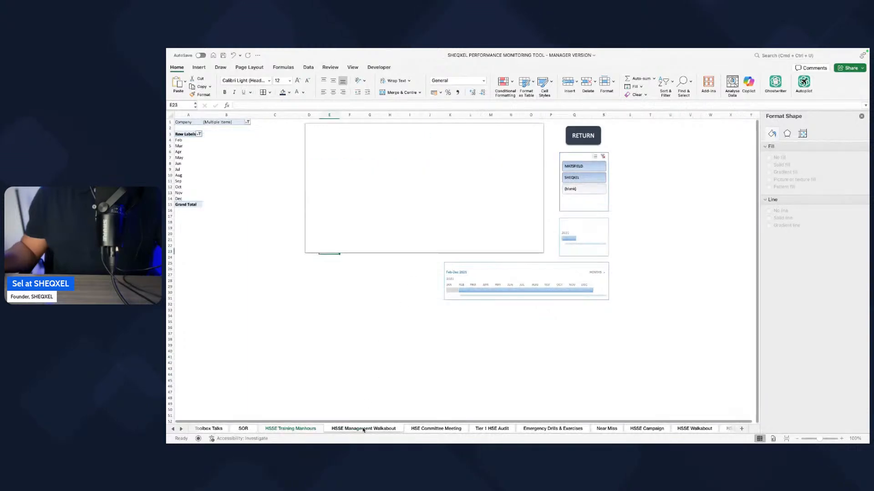
{"action": "left_click", "coordinate": [188, 151]}
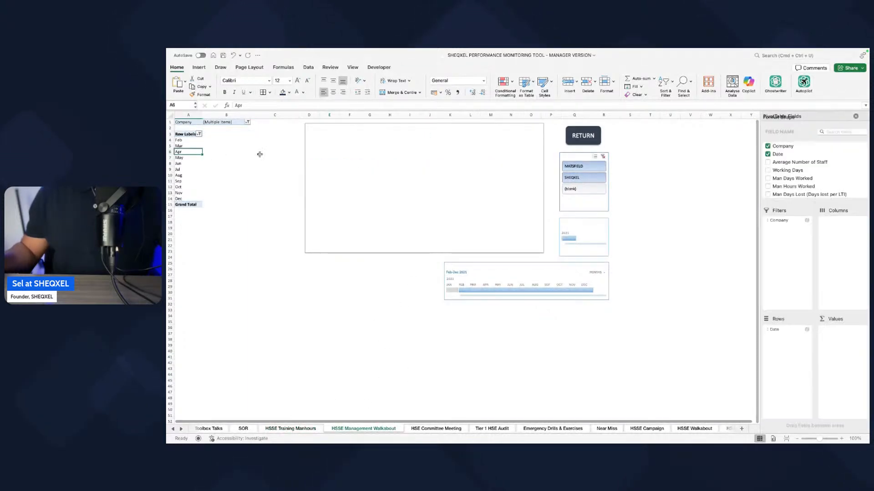
{"action": "left_click", "coordinate": [313, 429]}
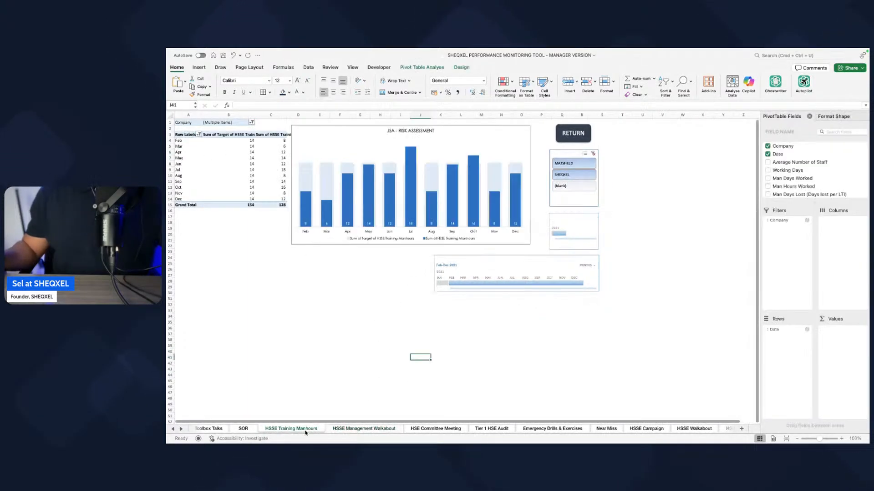
{"action": "left_click", "coordinate": [342, 429]}
Step: Change the chart title on the HSSE Training Manhours sheet to HSSE Training Manhours
{"action": "left_click", "coordinate": [312, 429]}
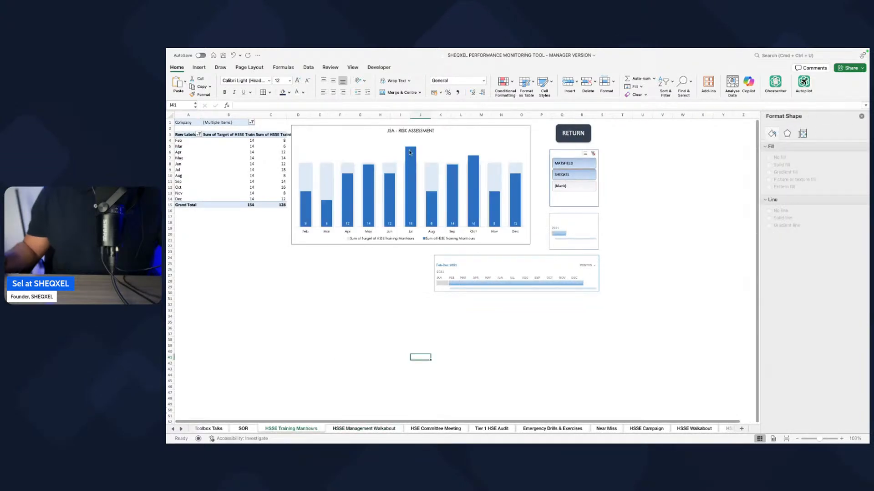
{"action": "left_click", "coordinate": [411, 131]}
{"action": "left_click", "coordinate": [411, 131]}
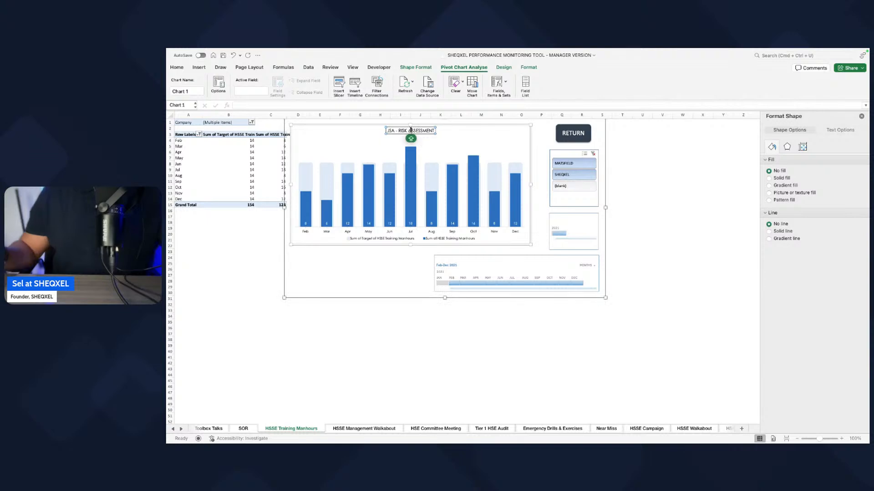
{"action": "triple_click", "coordinate": [411, 130]}
{"action": "type", "text": "H"}
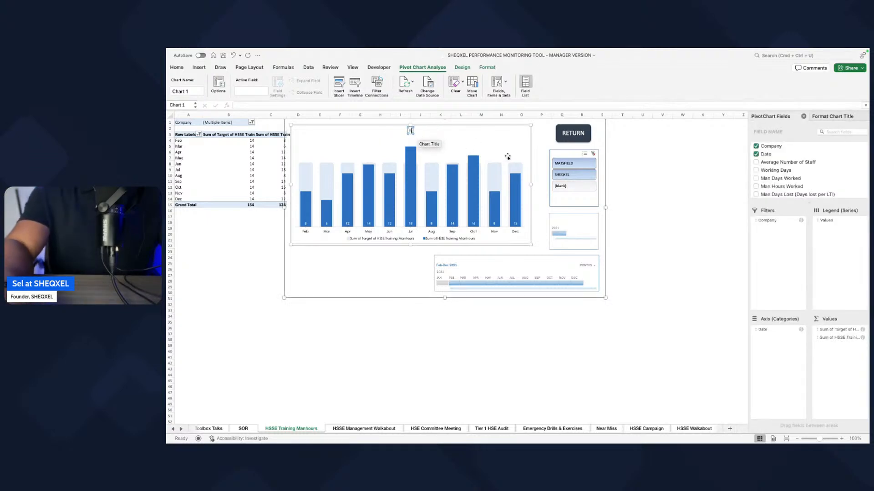
{"action": "type", "text": "S"}
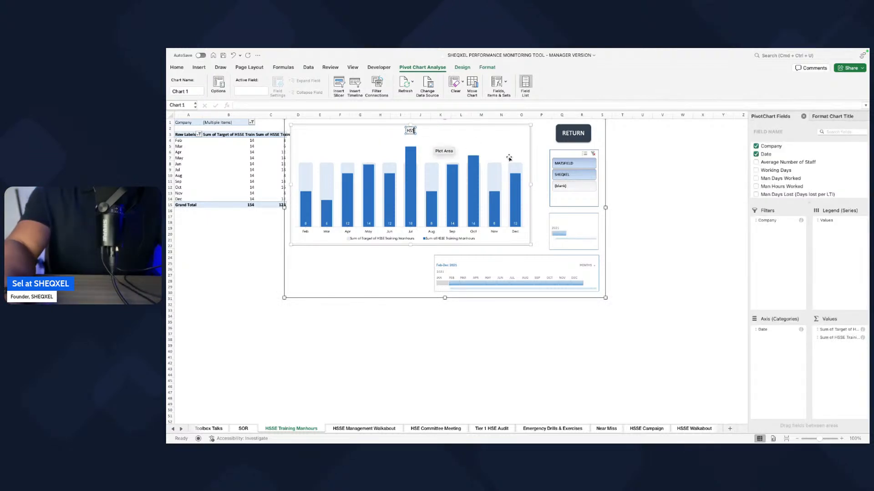
{"action": "type", "text": "SE Traububg"}
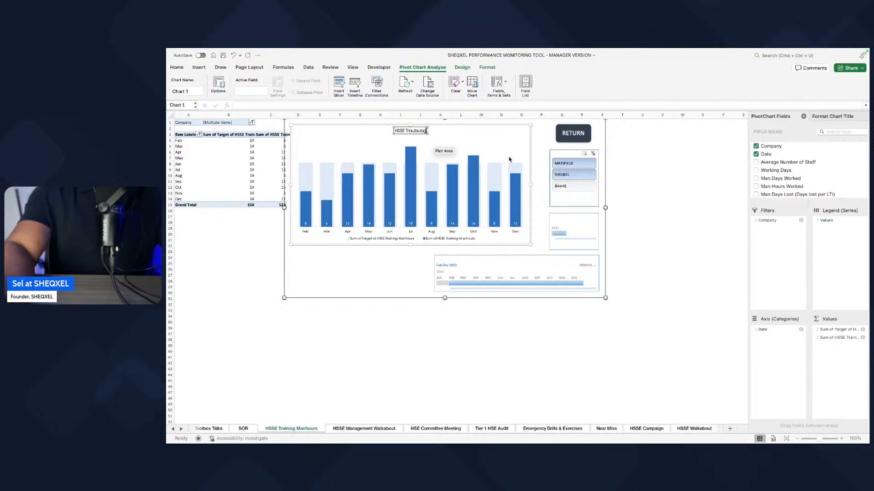
{"action": "key", "text": "BackSpace"}
{"action": "key", "text": "BackSpace"}
{"action": "key", "text": "BackSpace"}
{"action": "key", "text": "BackSpace"}
{"action": "key", "text": "BackSpace"}
{"action": "type", "text": "ining Man"}
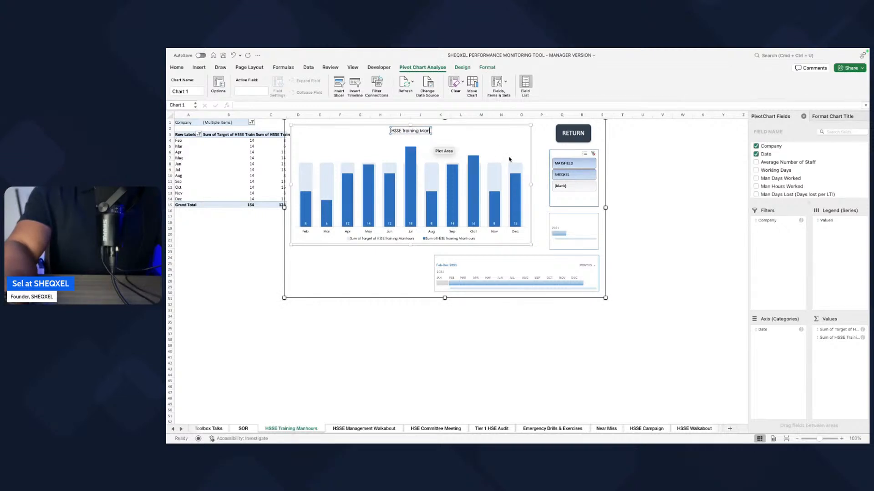
{"action": "type", "text": "ho"}
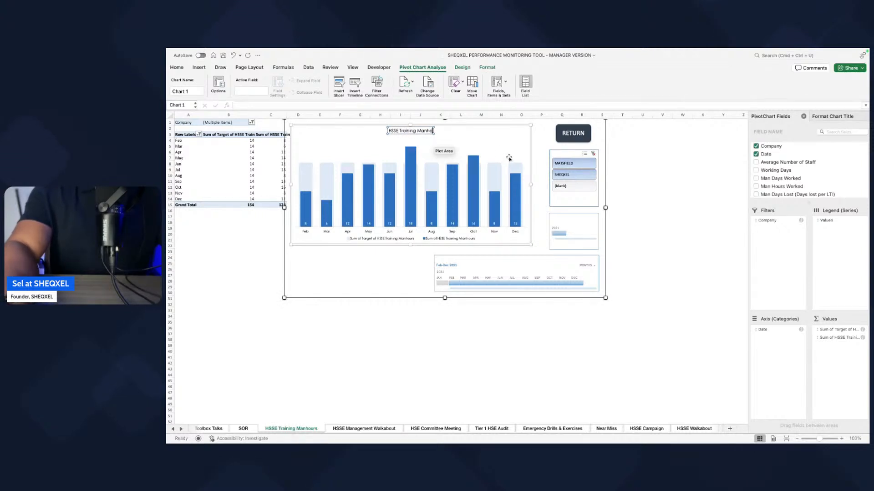
{"action": "type", "text": "urs"}
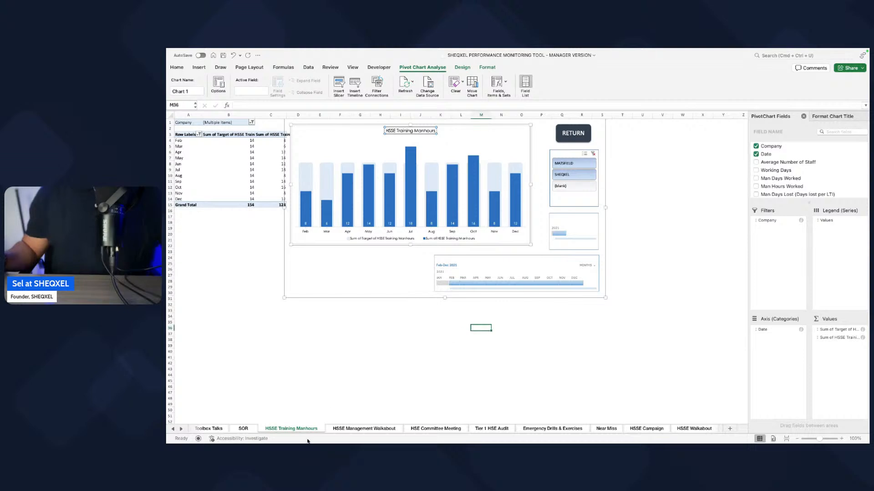
Step: Add the Target of HSSE Walkabout field to the values of the HSSE Management Walkabout sheet's pivot table
{"action": "left_click", "coordinate": [361, 429]}
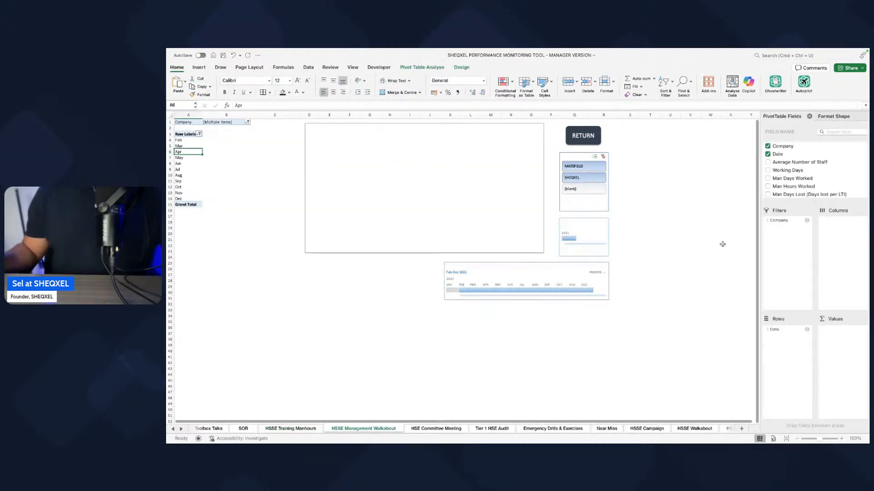
{"action": "scroll", "coordinate": [799, 261], "scroll_direction": "down", "scroll_amount": 10}
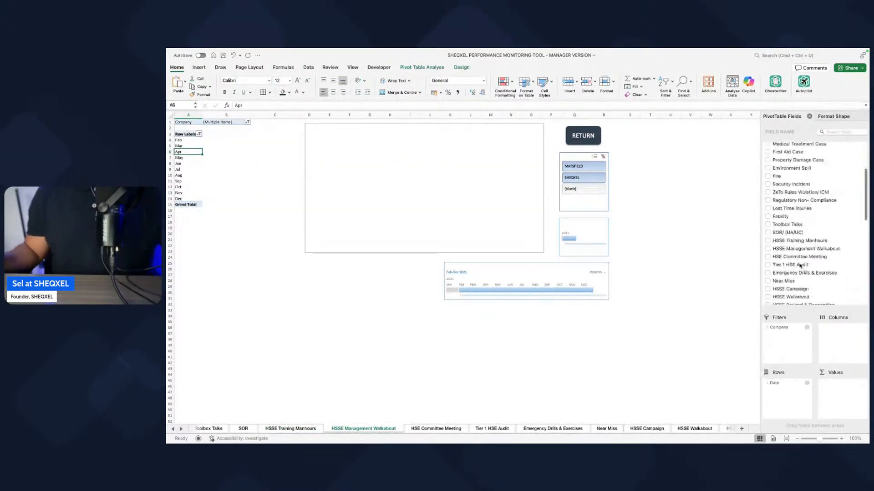
{"action": "scroll", "coordinate": [799, 266], "scroll_direction": "down", "scroll_amount": 10}
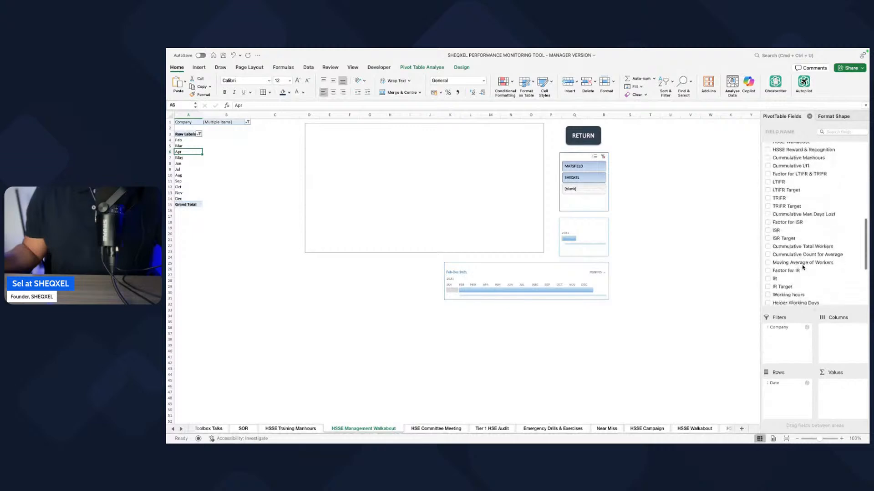
{"action": "scroll", "coordinate": [802, 267], "scroll_direction": "down", "scroll_amount": 5}
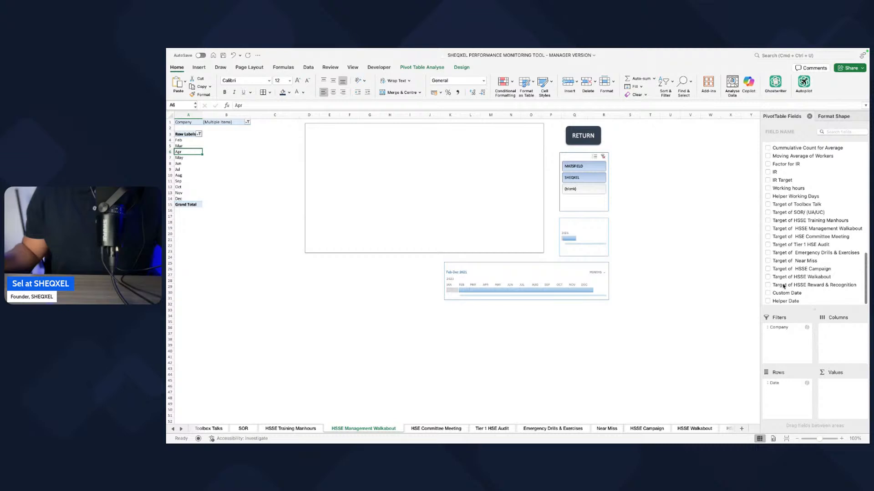
{"action": "left_click", "coordinate": [768, 277]}
{"action": "left_click_drag", "start_coordinate": [778, 384], "coordinate": [838, 385]}
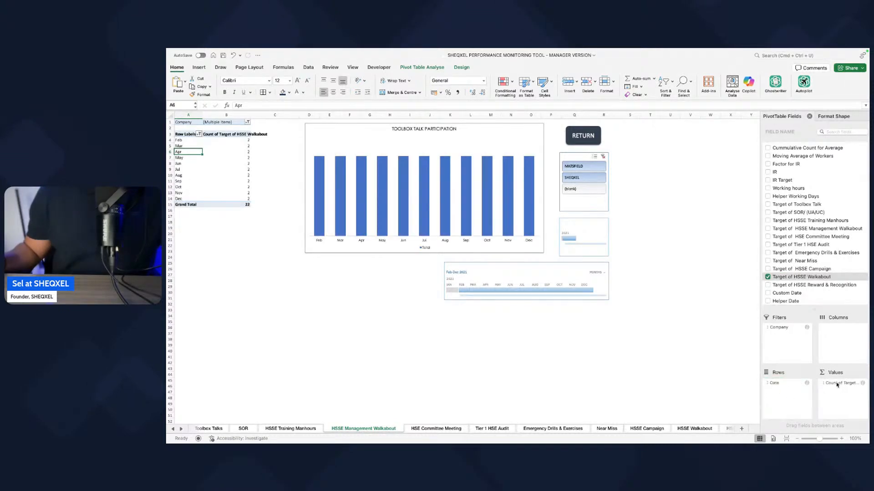
Step: Summarise the Target of HSSE Walkabout values by Sum in the HSSE Management Walkabout pivot table
{"action": "left_click", "coordinate": [837, 385]}
{"action": "left_click", "coordinate": [795, 427]}
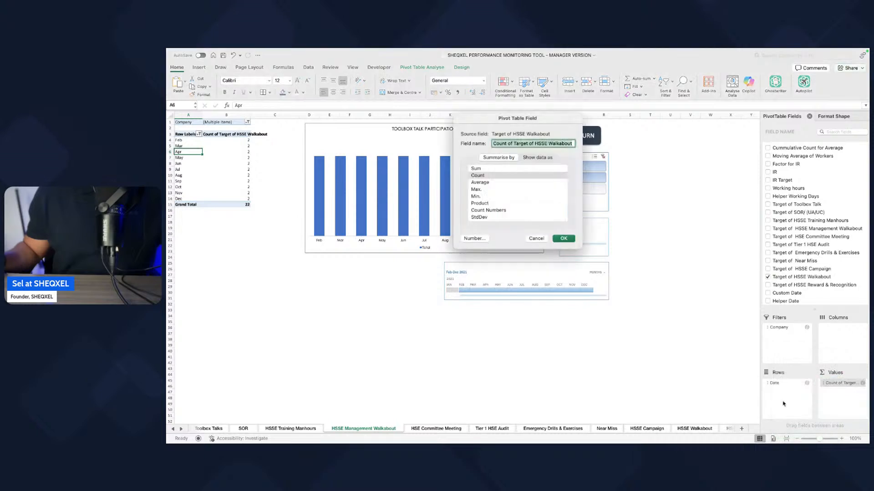
{"action": "left_click", "coordinate": [477, 169]}
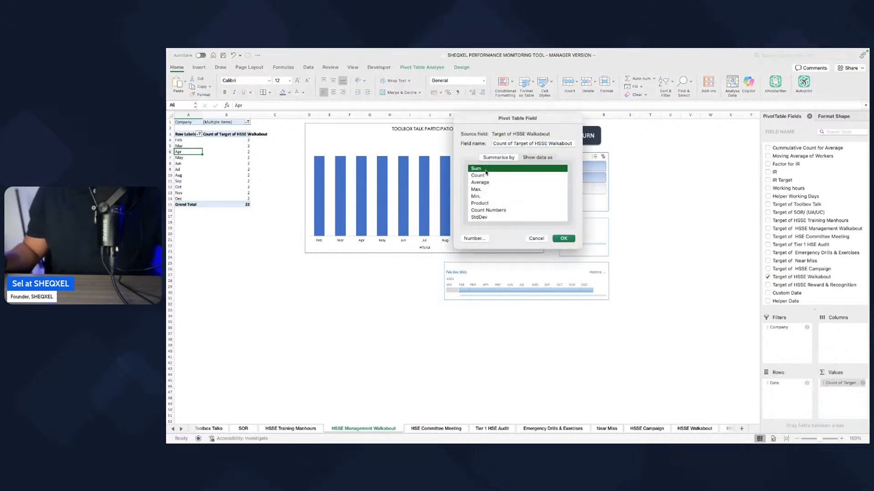
{"action": "left_click", "coordinate": [563, 239]}
Step: Add the HSSE Management Walkabout field to the values of the HSSE Management Walkabout pivot table
{"action": "scroll", "coordinate": [784, 223], "scroll_direction": "down", "scroll_amount": 5}
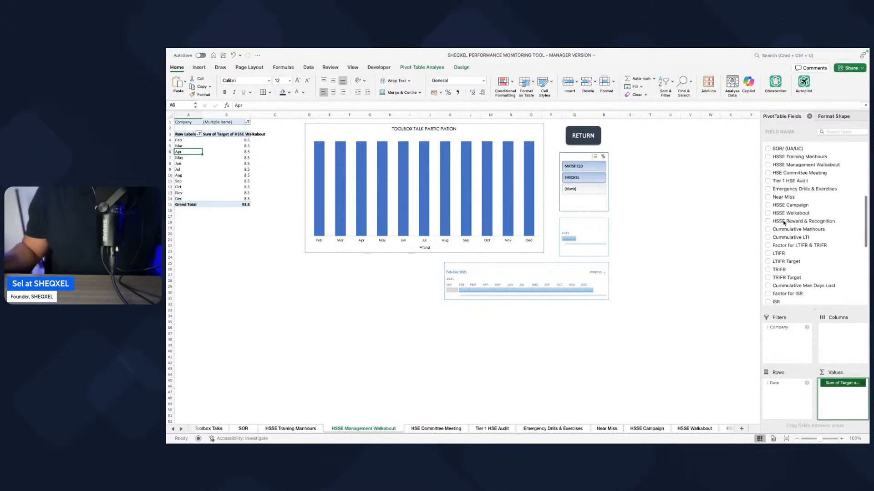
{"action": "scroll", "coordinate": [783, 223], "scroll_direction": "up", "scroll_amount": 3}
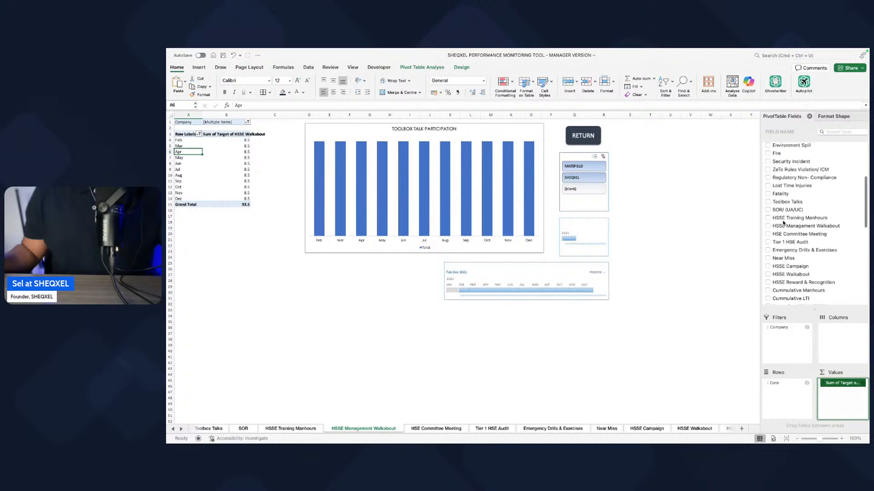
{"action": "scroll", "coordinate": [783, 223], "scroll_direction": "up", "scroll_amount": 4}
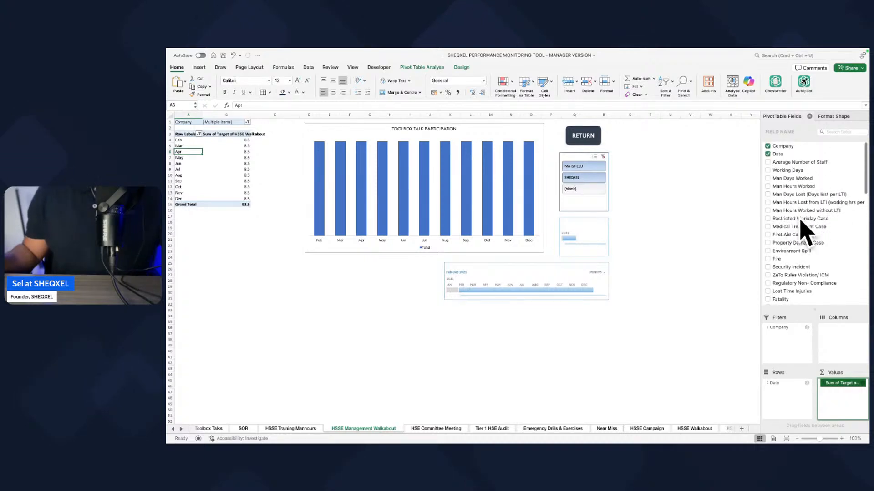
{"action": "scroll", "coordinate": [776, 231], "scroll_direction": "down", "scroll_amount": 2}
{"action": "scroll", "coordinate": [776, 231], "scroll_direction": "up", "scroll_amount": 2}
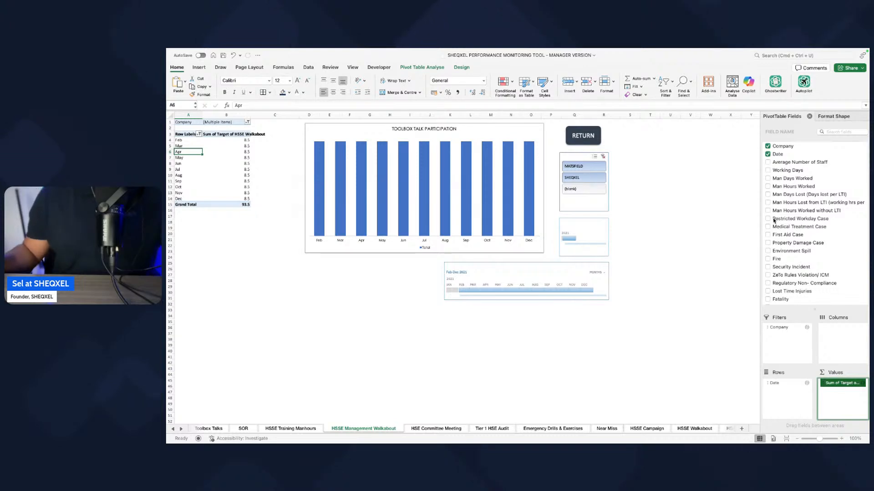
{"action": "scroll", "coordinate": [788, 225], "scroll_direction": "down", "scroll_amount": 6}
{"action": "scroll", "coordinate": [786, 226], "scroll_direction": "up", "scroll_amount": 3}
{"action": "scroll", "coordinate": [787, 226], "scroll_direction": "up", "scroll_amount": 1}
{"action": "scroll", "coordinate": [787, 226], "scroll_direction": "up", "scroll_amount": 4}
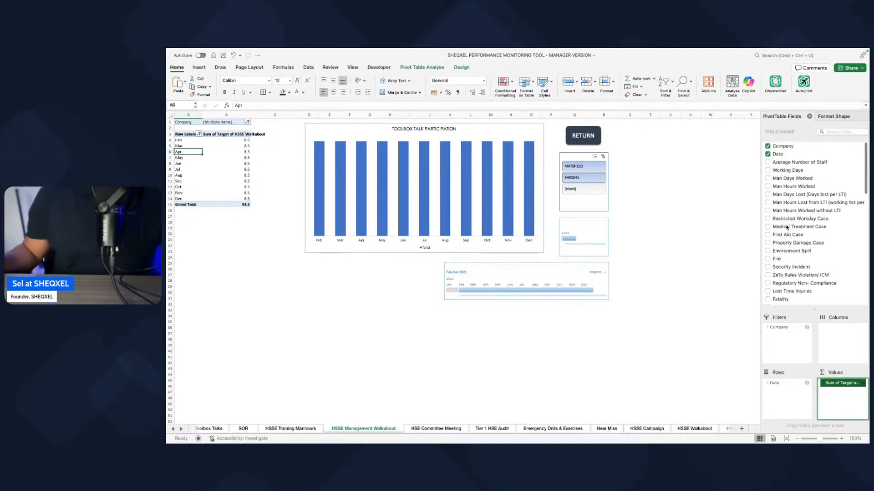
{"action": "scroll", "coordinate": [783, 236], "scroll_direction": "down", "scroll_amount": 1}
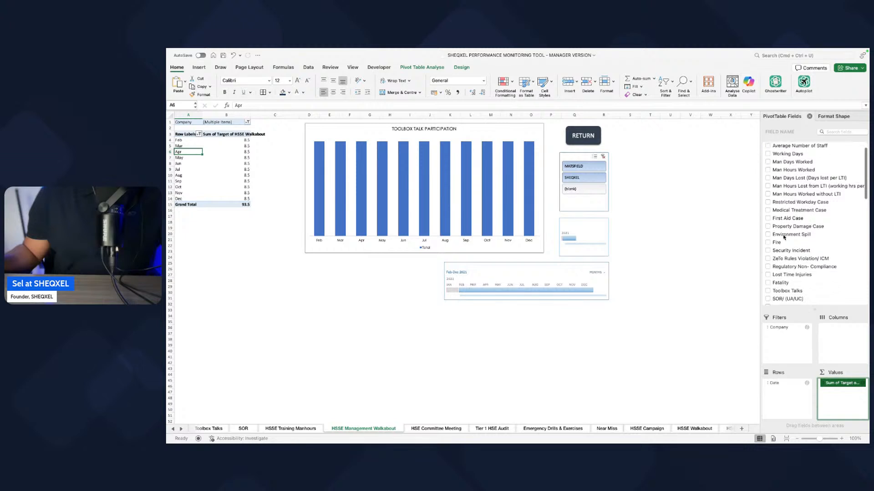
{"action": "scroll", "coordinate": [784, 237], "scroll_direction": "down", "scroll_amount": 2}
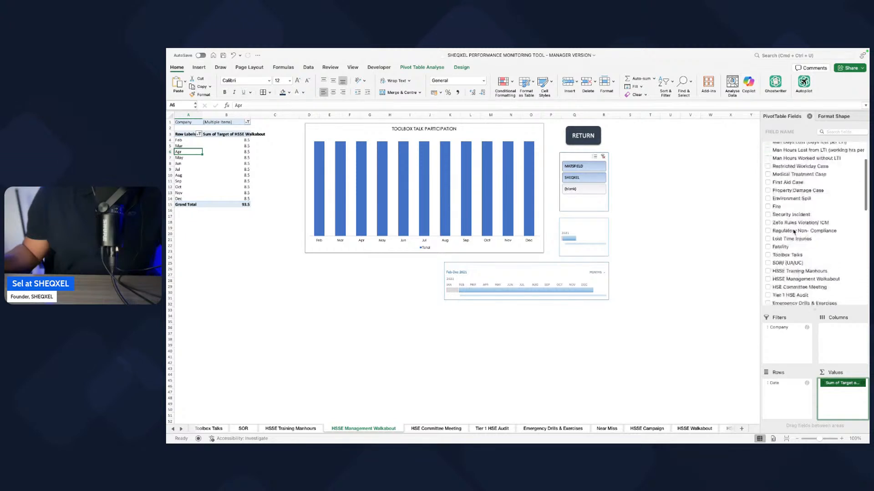
{"action": "scroll", "coordinate": [792, 231], "scroll_direction": "up", "scroll_amount": 3}
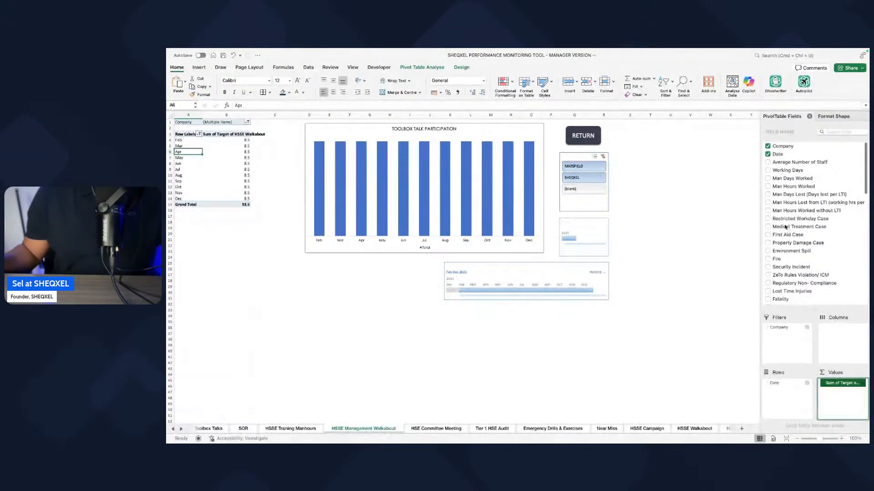
{"action": "scroll", "coordinate": [785, 229], "scroll_direction": "down", "scroll_amount": 2}
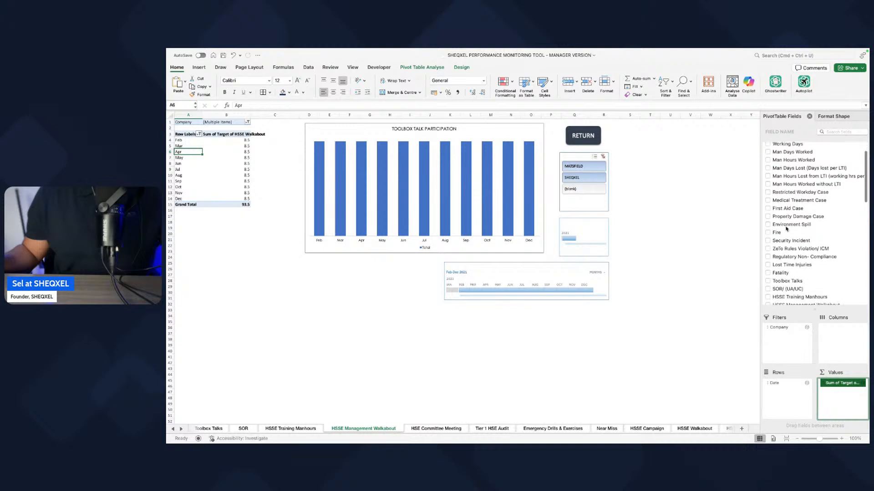
{"action": "scroll", "coordinate": [787, 229], "scroll_direction": "up", "scroll_amount": 2}
{"action": "scroll", "coordinate": [786, 228], "scroll_direction": "down", "scroll_amount": 3}
{"action": "scroll", "coordinate": [786, 228], "scroll_direction": "up", "scroll_amount": 4}
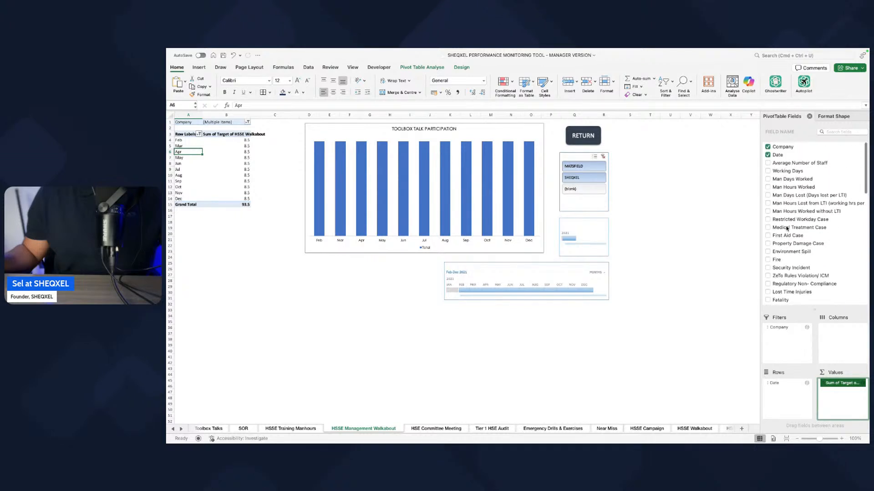
{"action": "scroll", "coordinate": [786, 229], "scroll_direction": "down", "scroll_amount": 5}
{"action": "scroll", "coordinate": [803, 254], "scroll_direction": "down", "scroll_amount": 1}
{"action": "left_click", "coordinate": [767, 248]}
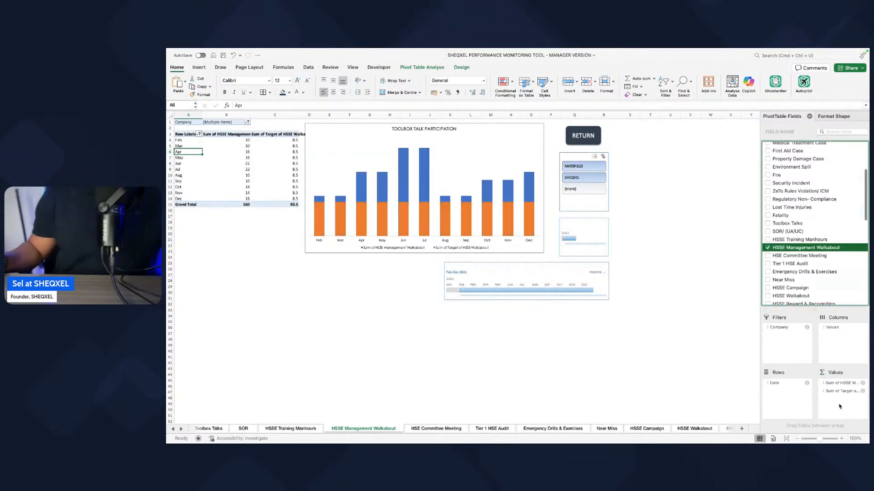
Step: Copy the HSSE Training Manhours chart's formatting onto the chart on the HSSE Management Walkabout sheet
{"action": "left_click", "coordinate": [320, 428]}
{"action": "left_click", "coordinate": [400, 244]}
{"action": "left_click", "coordinate": [401, 242]}
{"action": "left_click", "coordinate": [328, 243]}
{"action": "left_click", "coordinate": [371, 428]}
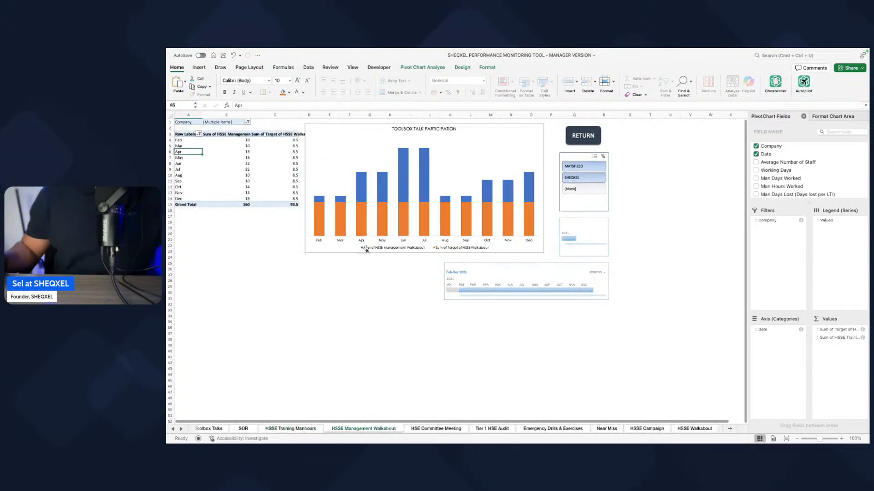
{"action": "left_click", "coordinate": [366, 253]}
{"action": "left_click", "coordinate": [366, 253]}
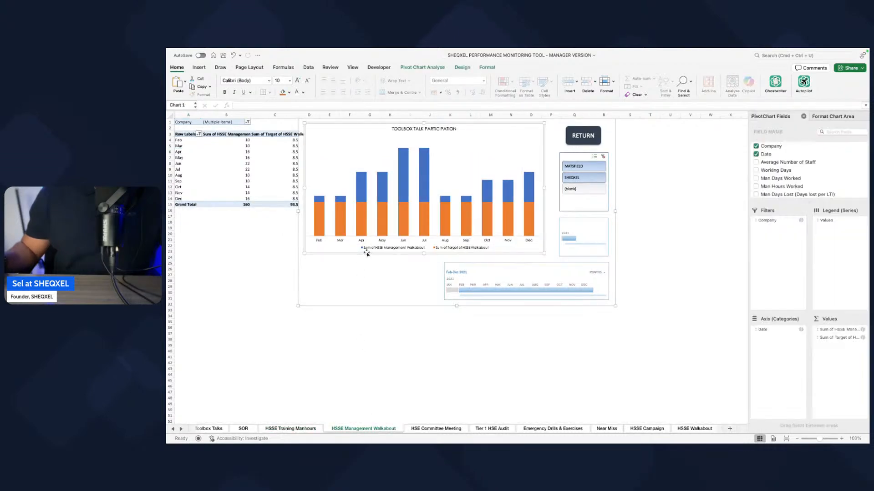
{"action": "left_click", "coordinate": [401, 354]}
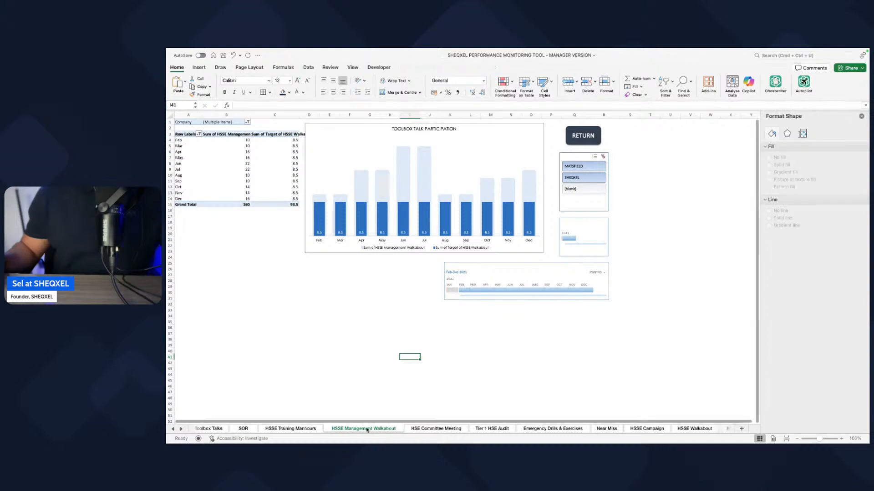
Step: Change the chart title on the HSSE Management Walkabout sheet to HSE MANAGEMENT WALKABOUT
{"action": "left_click", "coordinate": [413, 129]}
{"action": "left_click", "coordinate": [413, 129]}
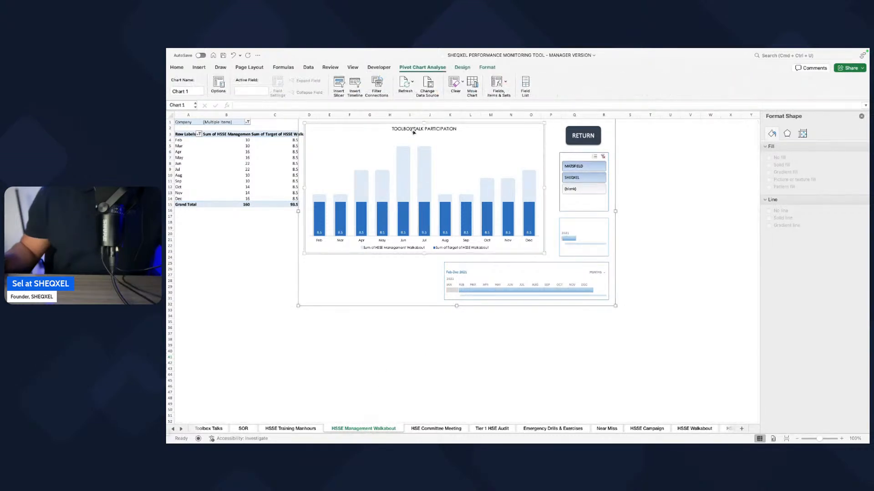
{"action": "left_click", "coordinate": [414, 129]}
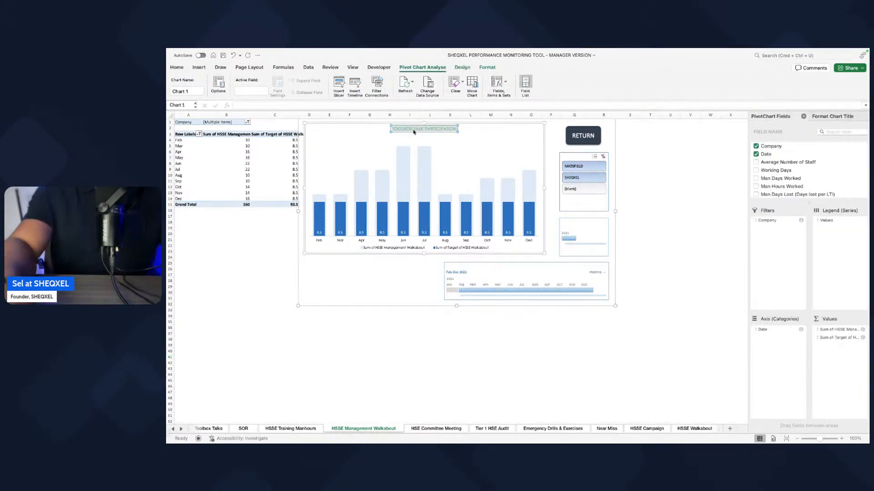
{"action": "type", "text": "HSE MANAGEMENT WALKABO"}
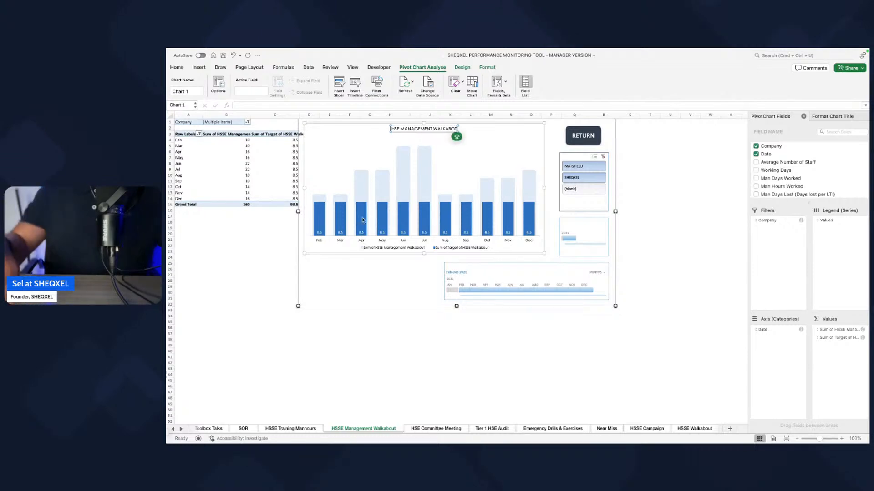
{"action": "type", "text": "UT"}
{"action": "left_click", "coordinate": [490, 366]}
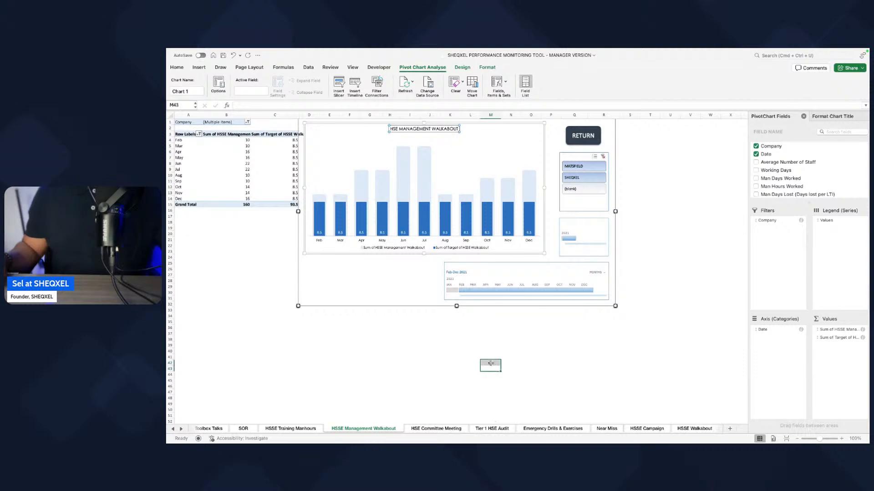
Step: Apply the Number format with fewer decimal places to Sum of Target of HSSE Walkabout in the HSSE Management Walkabout pivot
{"action": "left_click", "coordinate": [443, 429]}
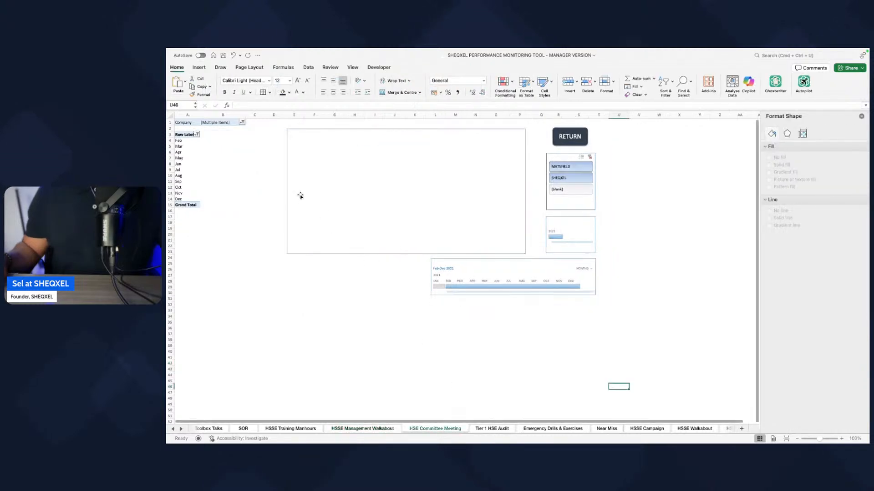
{"action": "left_click", "coordinate": [186, 159]}
{"action": "left_click", "coordinate": [362, 428]}
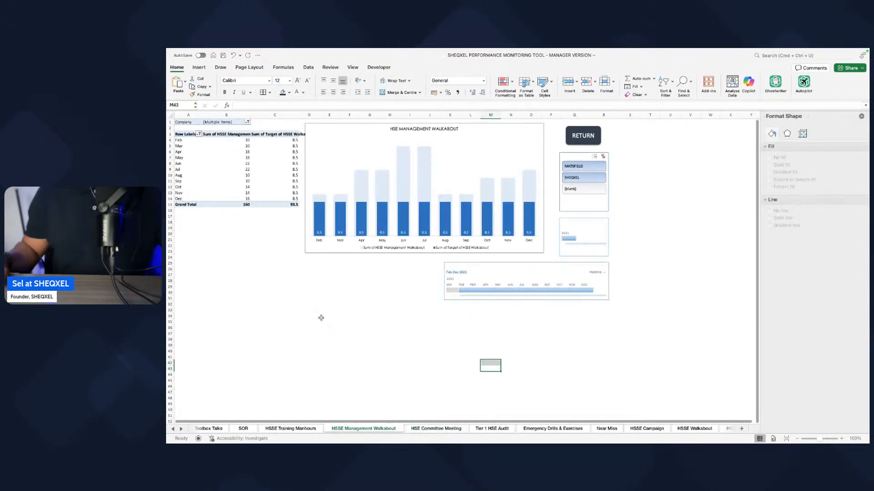
{"action": "left_click", "coordinate": [274, 169]}
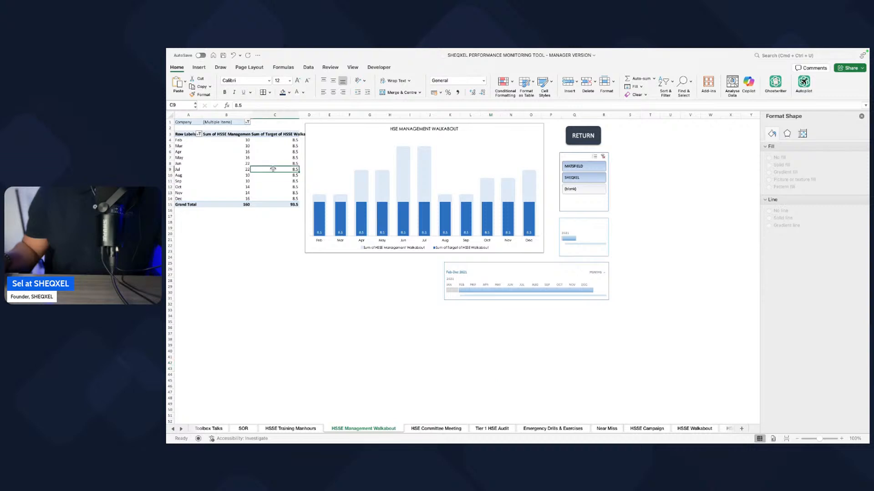
{"action": "left_click", "coordinate": [838, 337]}
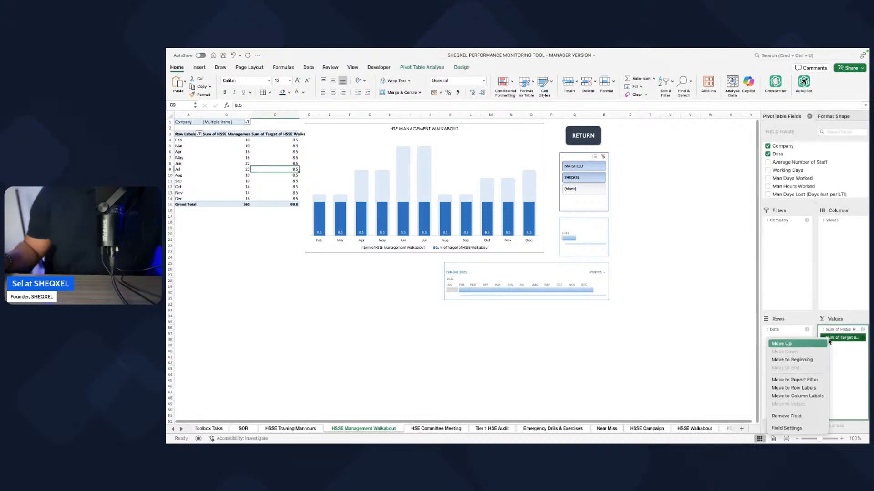
{"action": "left_click", "coordinate": [789, 429]}
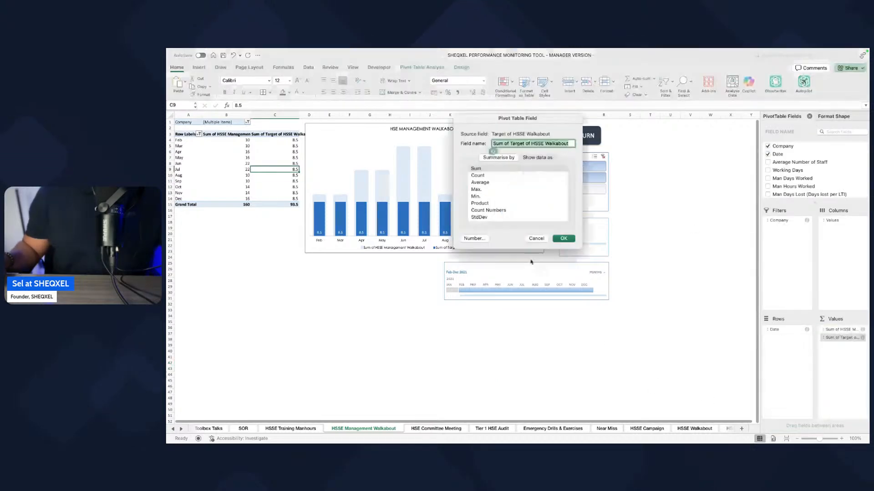
{"action": "left_click", "coordinate": [472, 240]}
{"action": "left_click", "coordinate": [431, 136]}
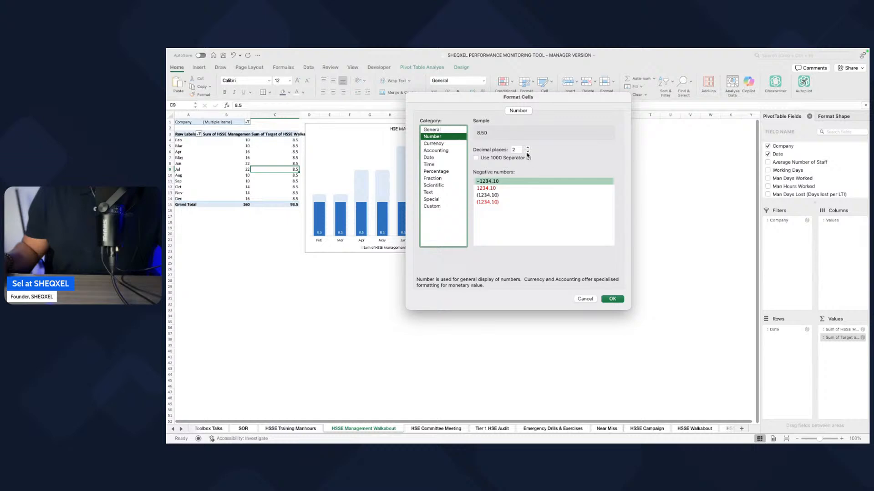
{"action": "left_click", "coordinate": [527, 152]}
{"action": "left_click", "coordinate": [527, 152]}
{"action": "left_click", "coordinate": [612, 299]}
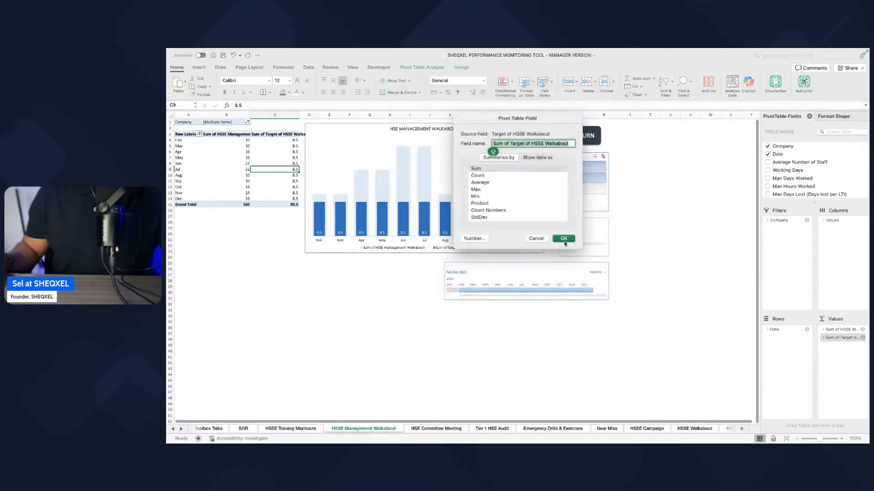
{"action": "left_click", "coordinate": [516, 367]}
Step: Add the Target of HSE Committee Meeting field to the values of the HSE Committee Meeting sheet's pivot table
{"action": "left_click", "coordinate": [442, 431]}
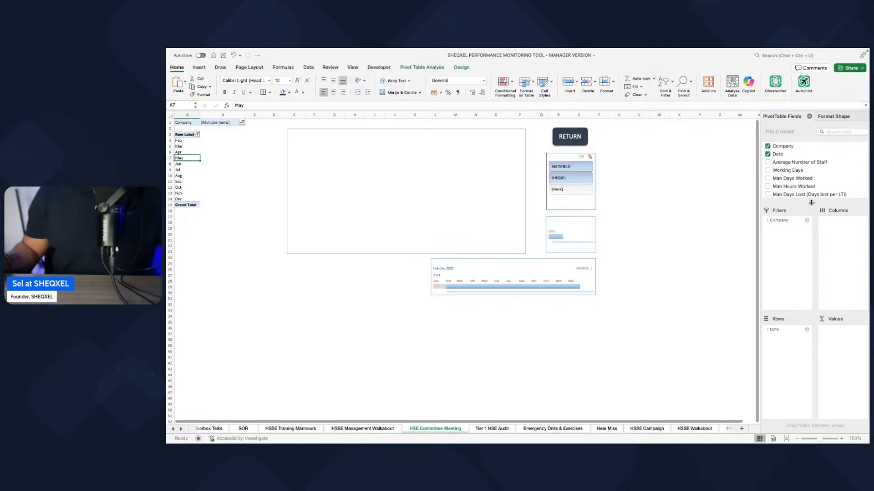
{"action": "left_click_drag", "start_coordinate": [811, 202], "coordinate": [810, 321]}
{"action": "scroll", "coordinate": [793, 261], "scroll_direction": "down", "scroll_amount": 10}
{"action": "scroll", "coordinate": [793, 261], "scroll_direction": "down", "scroll_amount": 3}
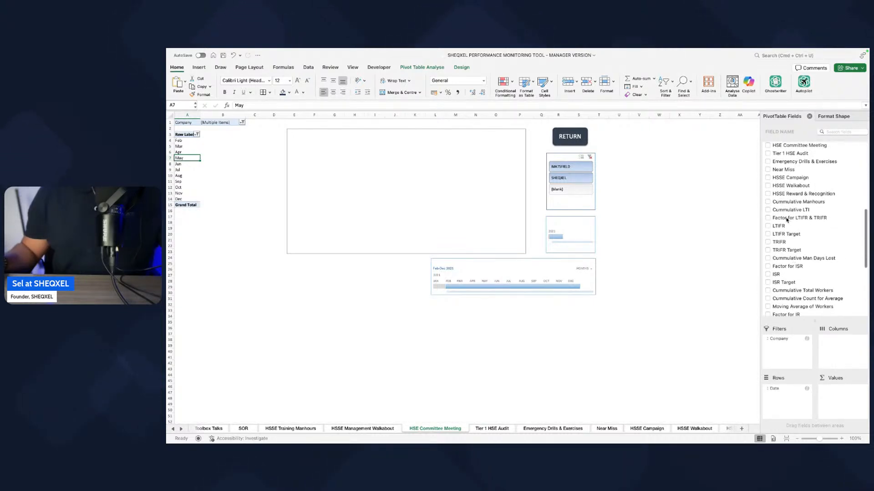
{"action": "scroll", "coordinate": [792, 267], "scroll_direction": "down", "scroll_amount": 6}
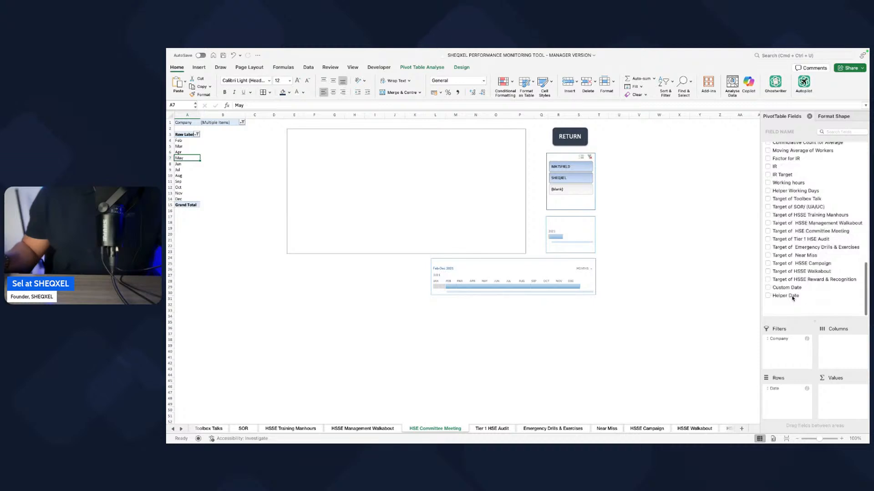
{"action": "left_click", "coordinate": [768, 248]}
{"action": "left_click_drag", "start_coordinate": [784, 389], "coordinate": [837, 394]}
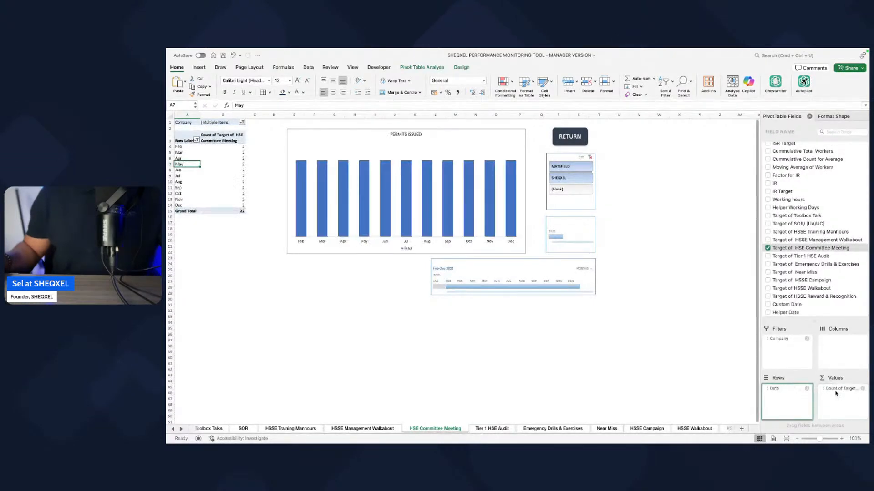
Step: Summarise the Target of HSE Committee Meeting values by Sum in the HSE Committee Meeting pivot table
{"action": "right_click", "coordinate": [837, 390]}
{"action": "left_click", "coordinate": [792, 436]}
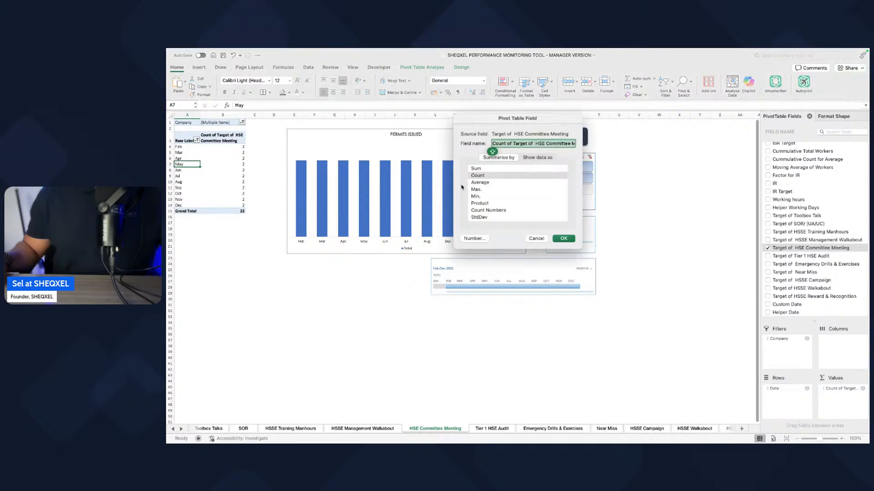
{"action": "left_click", "coordinate": [476, 169]}
{"action": "left_click", "coordinate": [563, 239]}
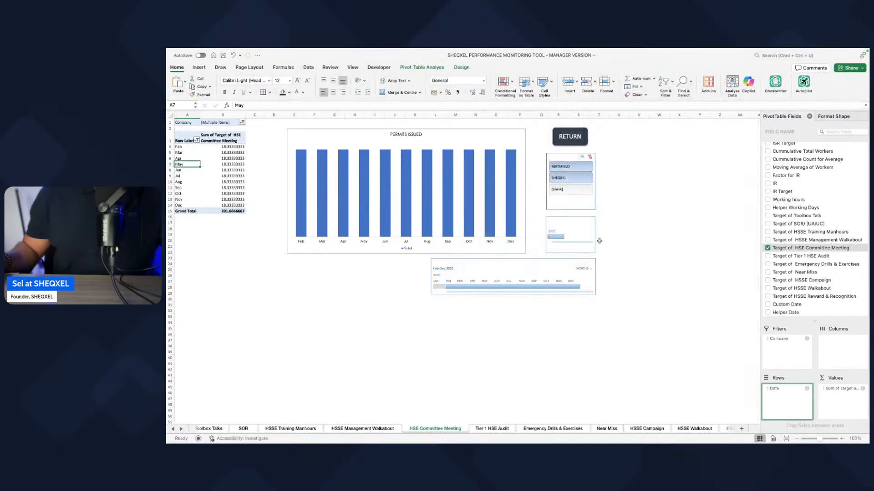
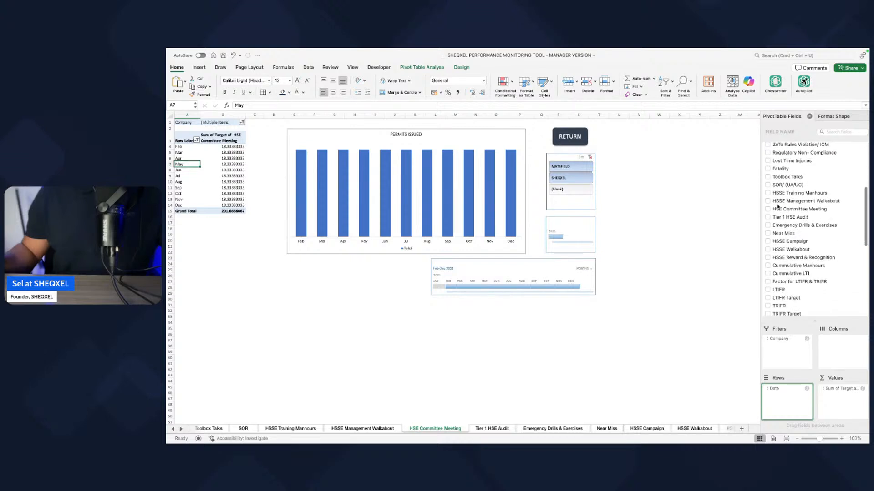
Step: Add the HSE Committee Meeting field to the values of the HSE Committee Meeting sheet's pivot table
{"action": "scroll", "coordinate": [789, 212], "scroll_direction": "down", "scroll_amount": 3}
{"action": "scroll", "coordinate": [789, 217], "scroll_direction": "up", "scroll_amount": 5}
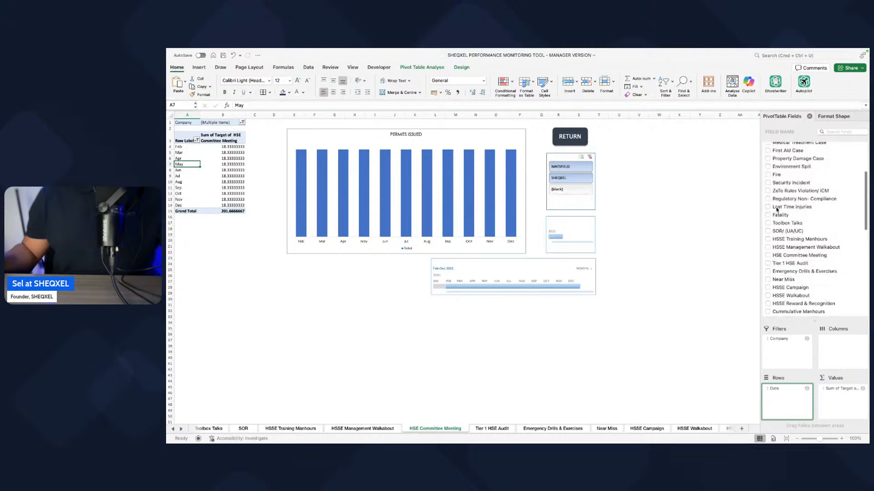
{"action": "scroll", "coordinate": [777, 209], "scroll_direction": "up", "scroll_amount": 3}
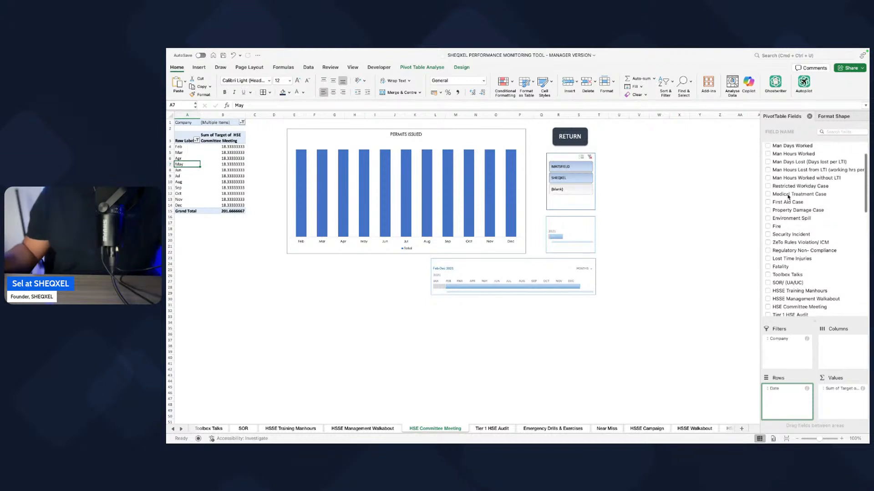
{"action": "scroll", "coordinate": [789, 196], "scroll_direction": "up", "scroll_amount": 2}
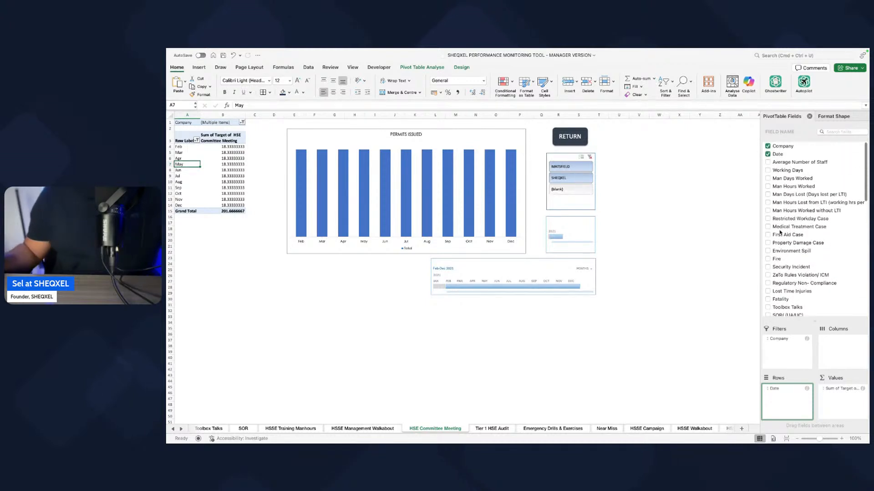
{"action": "scroll", "coordinate": [779, 232], "scroll_direction": "down", "scroll_amount": 2}
{"action": "scroll", "coordinate": [777, 255], "scroll_direction": "down", "scroll_amount": 3}
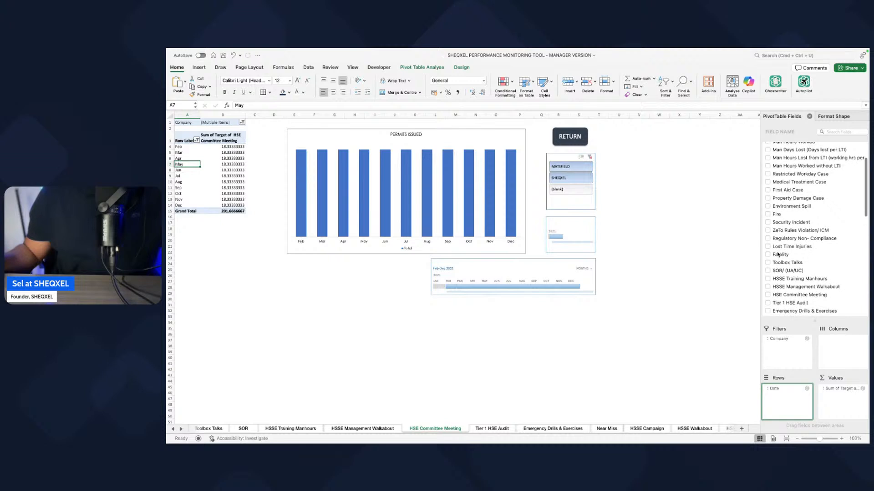
{"action": "scroll", "coordinate": [778, 256], "scroll_direction": "down", "scroll_amount": 2}
{"action": "left_click", "coordinate": [769, 257]}
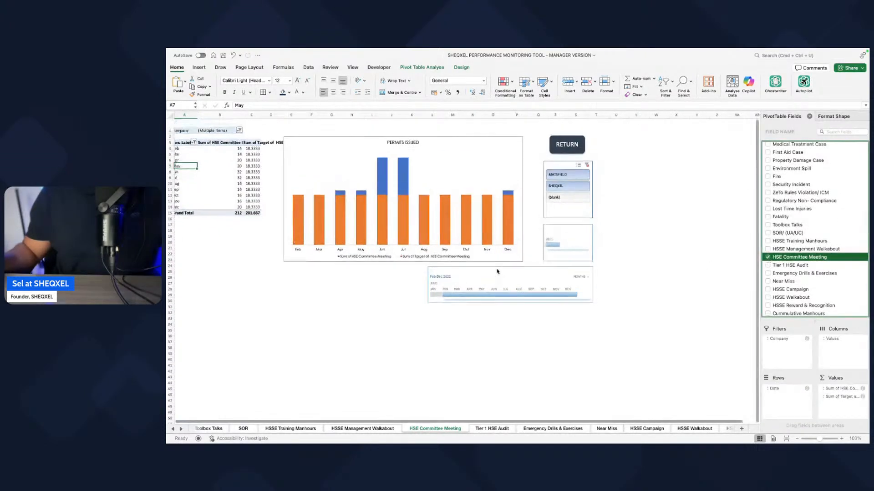
Step: Apply the Number format with 0 decimal places to Sum of Target of HSE Committee Meeting in the pivot table
{"action": "right_click", "coordinate": [837, 398]}
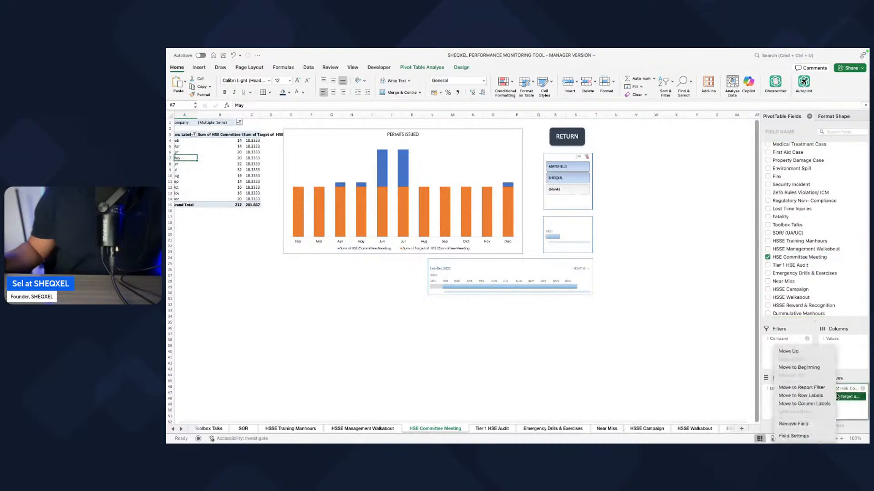
{"action": "left_click", "coordinate": [795, 436]}
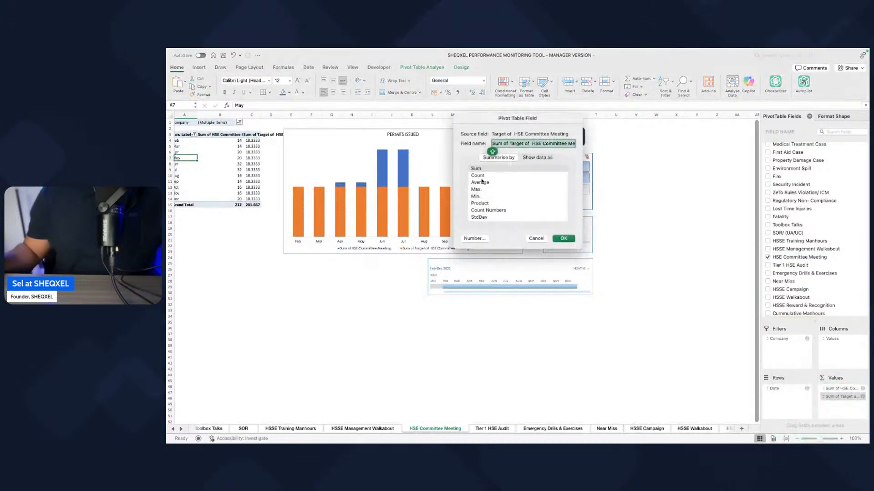
{"action": "left_click", "coordinate": [478, 239]}
{"action": "left_click", "coordinate": [465, 137]}
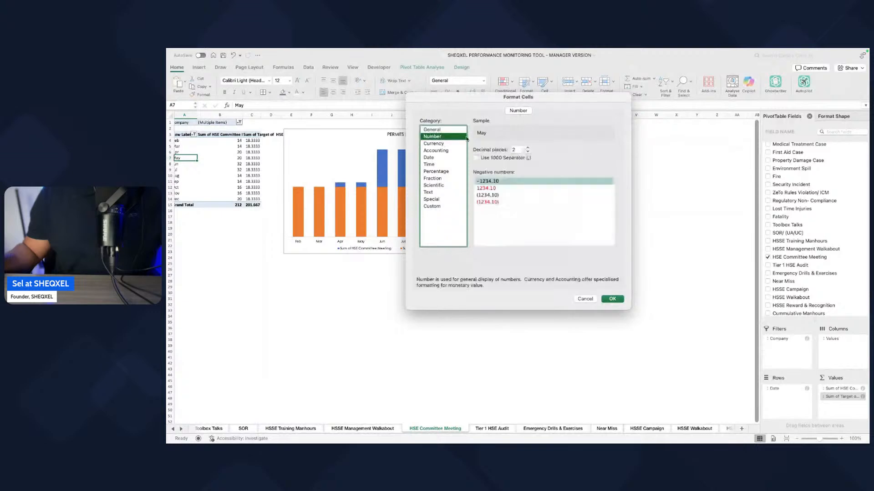
{"action": "left_click", "coordinate": [527, 152]}
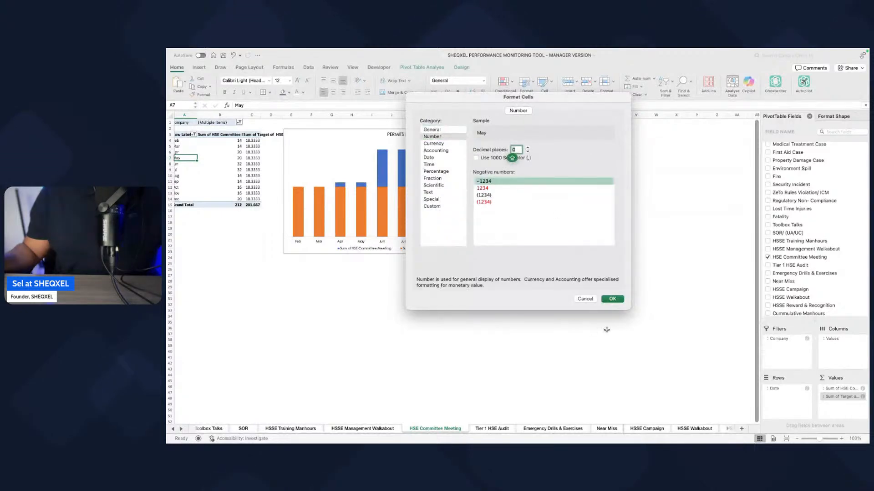
{"action": "left_click", "coordinate": [612, 300]}
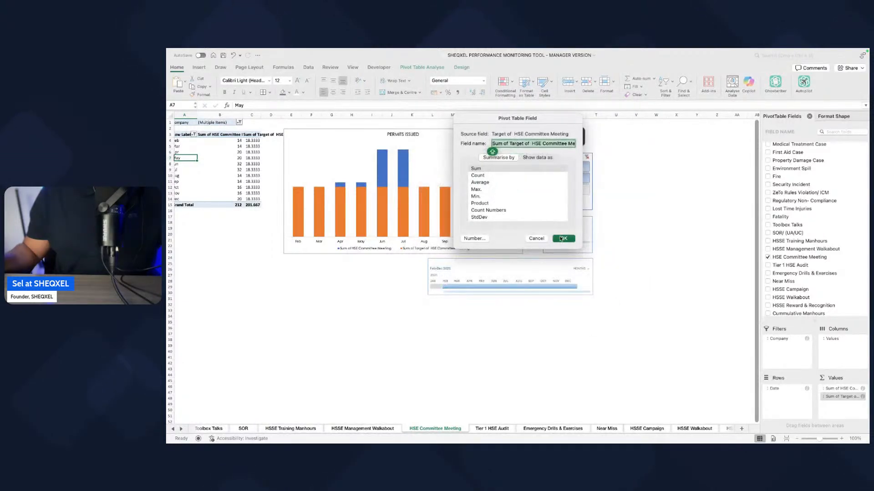
{"action": "left_click", "coordinate": [563, 238]}
{"action": "left_click", "coordinate": [473, 380]}
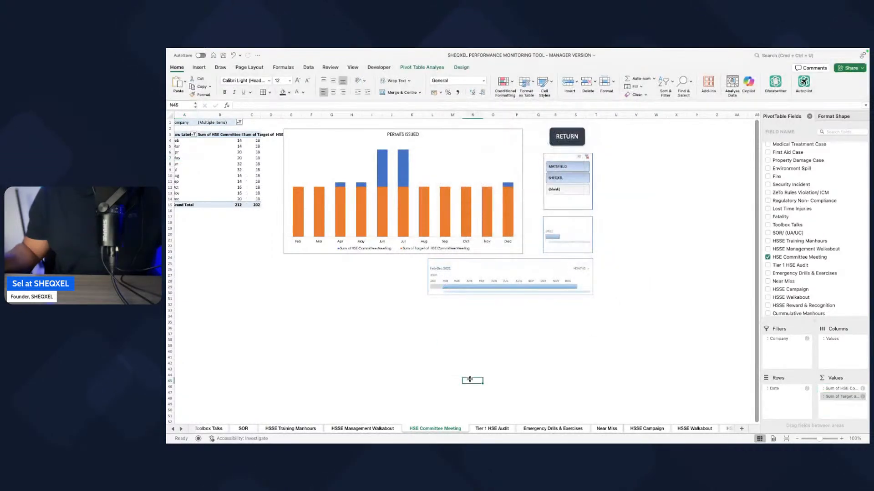
Step: Copy the HSSE Management Walkabout chart's formatting and apply it to the PERMITS ISSUED chart on the HSE Committee Meeting sheet
{"action": "left_click", "coordinate": [496, 431]}
{"action": "left_click", "coordinate": [383, 429]}
{"action": "left_click", "coordinate": [412, 258]}
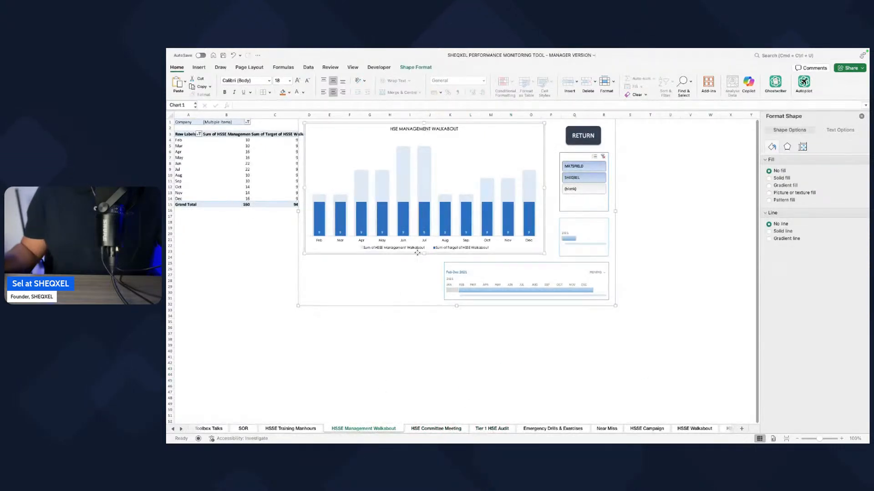
{"action": "left_click", "coordinate": [440, 431]}
{"action": "left_click", "coordinate": [411, 255]}
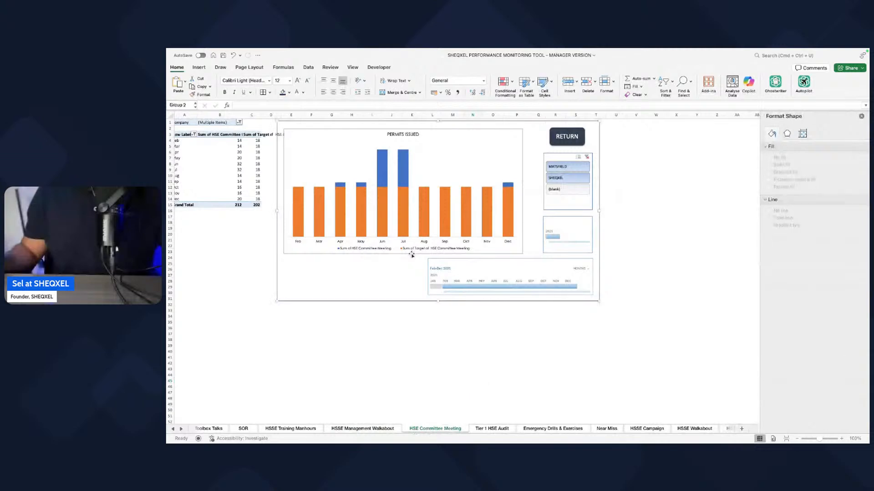
{"action": "left_click", "coordinate": [411, 255]}
{"action": "left_click", "coordinate": [506, 386]}
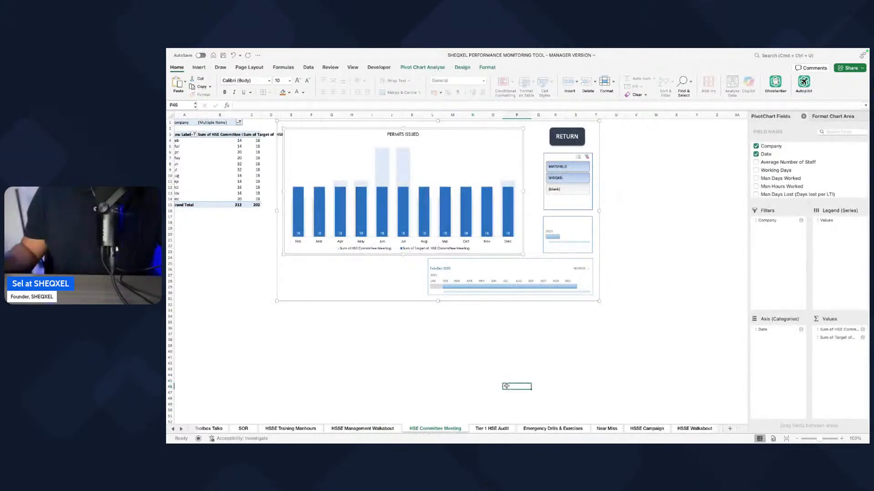
Step: Add the Target of Tier 1 HSE Audit field to the values of the Tier 1 HSE Audit sheet's pivot table
{"action": "left_click", "coordinate": [492, 429]}
{"action": "left_click", "coordinate": [189, 159]}
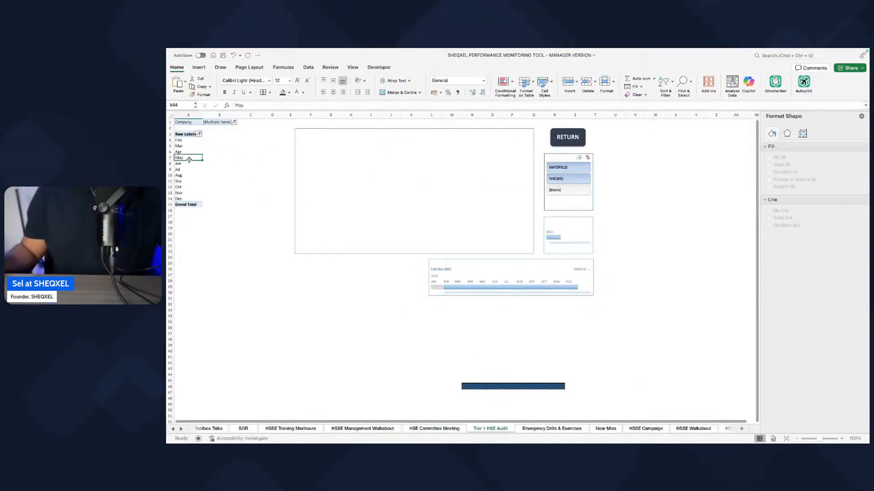
{"action": "left_click_drag", "start_coordinate": [817, 204], "coordinate": [817, 321]}
{"action": "scroll", "coordinate": [815, 216], "scroll_direction": "down", "scroll_amount": 10}
{"action": "scroll", "coordinate": [813, 214], "scroll_direction": "down", "scroll_amount": 1}
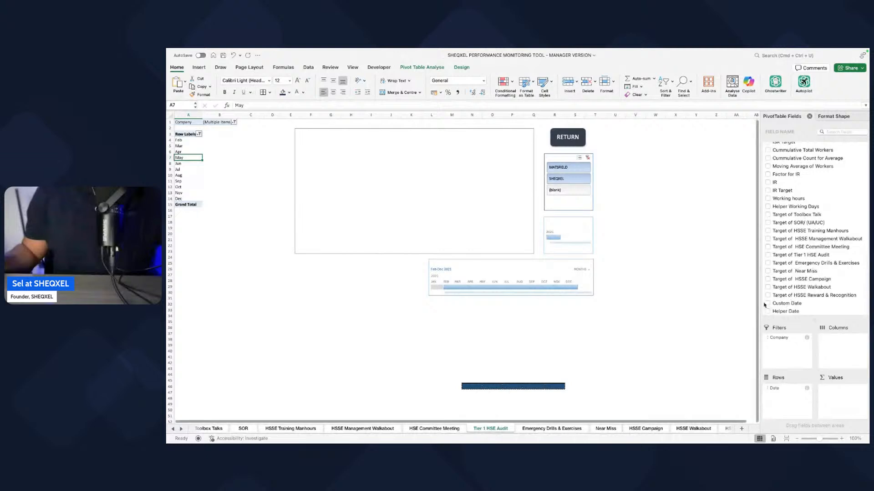
{"action": "scroll", "coordinate": [797, 253], "scroll_direction": "up", "scroll_amount": 3}
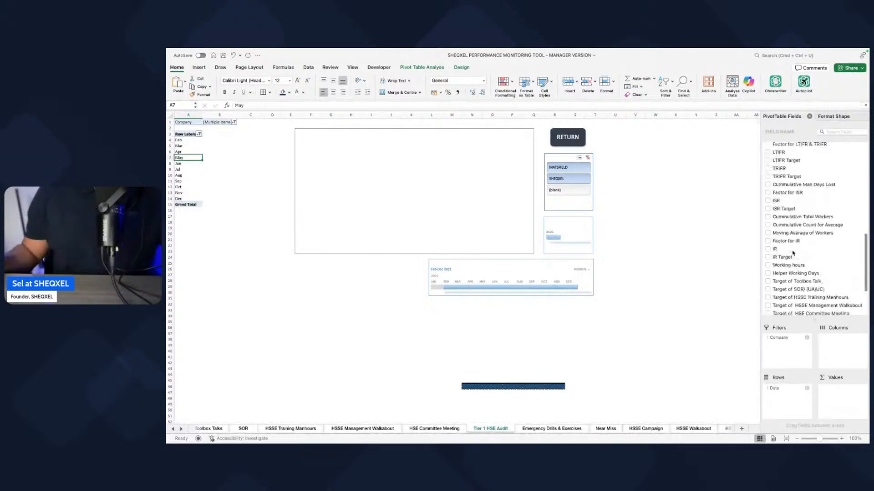
{"action": "scroll", "coordinate": [794, 264], "scroll_direction": "down", "scroll_amount": 3}
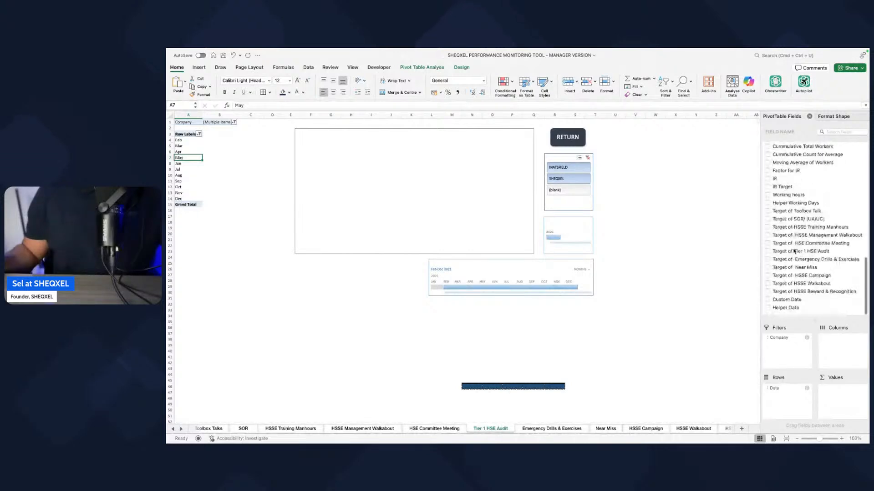
{"action": "left_click", "coordinate": [768, 255]}
{"action": "left_click_drag", "start_coordinate": [789, 392], "coordinate": [840, 390]}
Step: Summarise the Target of Tier 1 HSE Audit values by Sum in the Tier 1 HSE Audit pivot table
{"action": "left_click", "coordinate": [838, 389]}
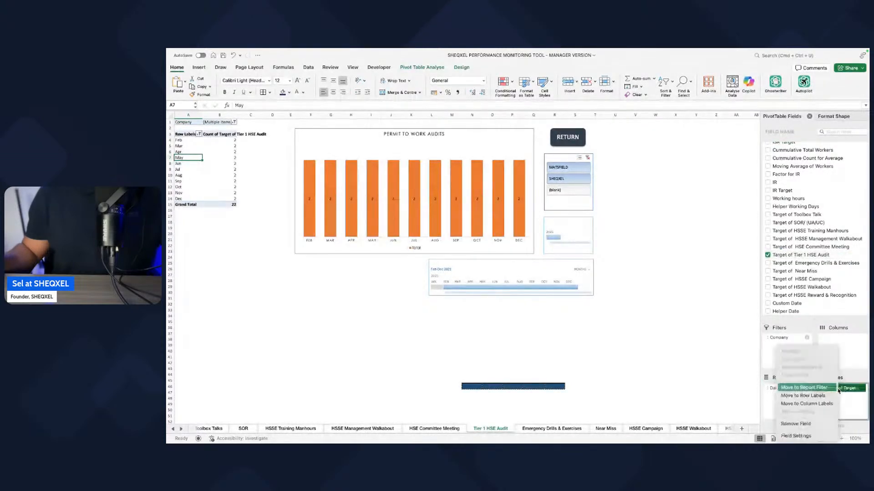
{"action": "left_click", "coordinate": [796, 436]}
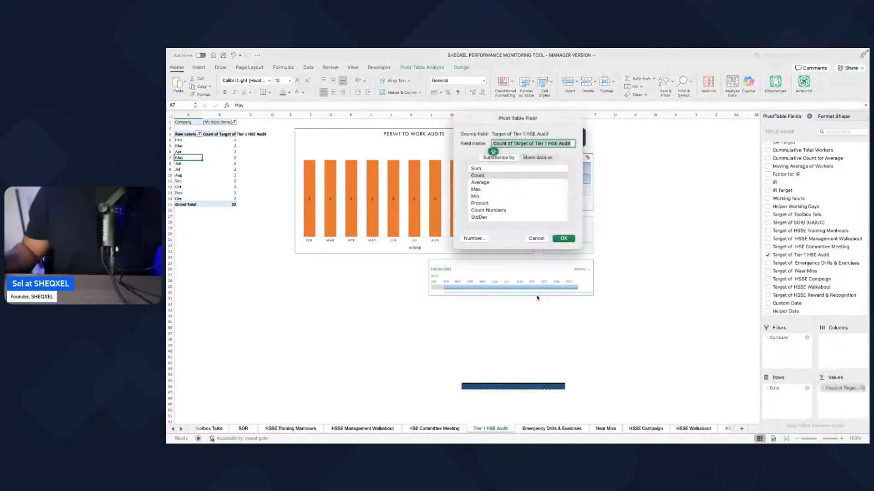
{"action": "left_click", "coordinate": [484, 169]}
{"action": "left_click", "coordinate": [564, 239]}
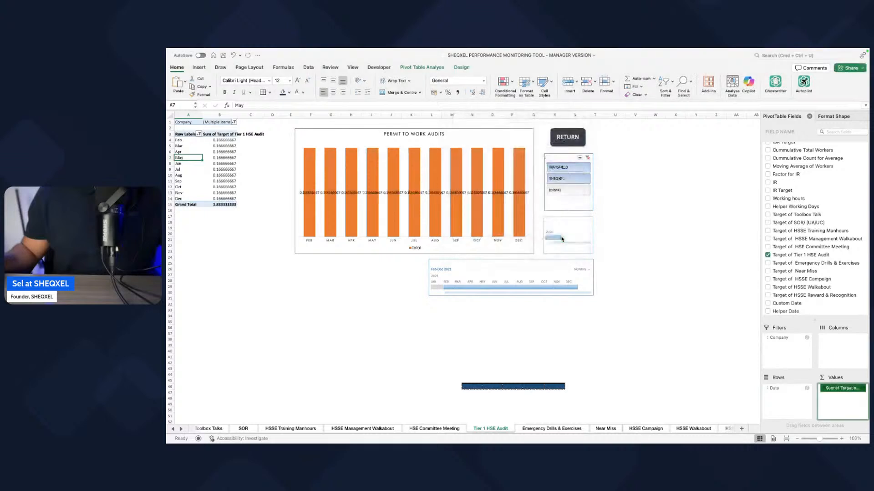
Step: Apply the Number format with 0 decimal places to Sum of Target of Tier 1 HSE Audit in the pivot table
{"action": "left_click", "coordinate": [842, 390]}
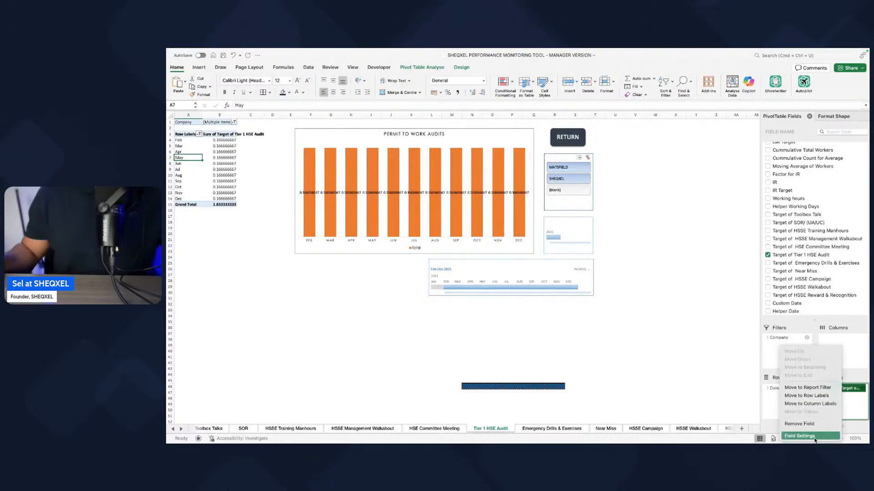
{"action": "left_click", "coordinate": [792, 436]}
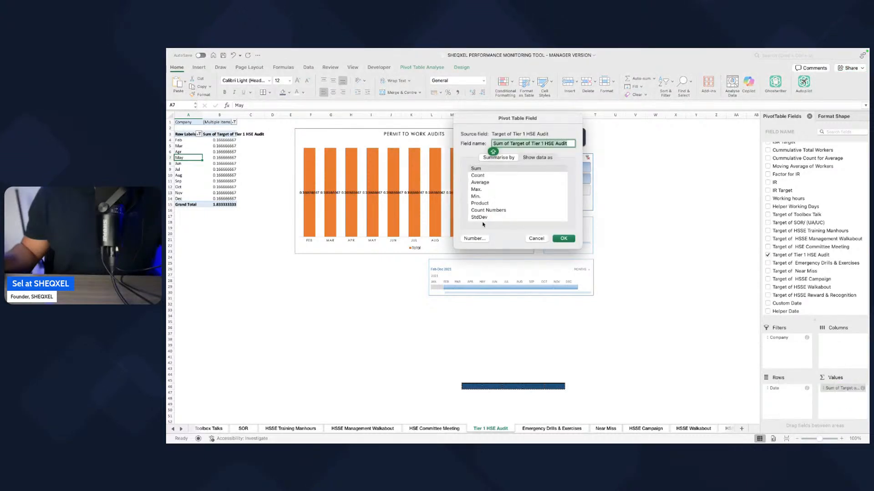
{"action": "left_click", "coordinate": [475, 239]}
{"action": "left_click", "coordinate": [434, 136]}
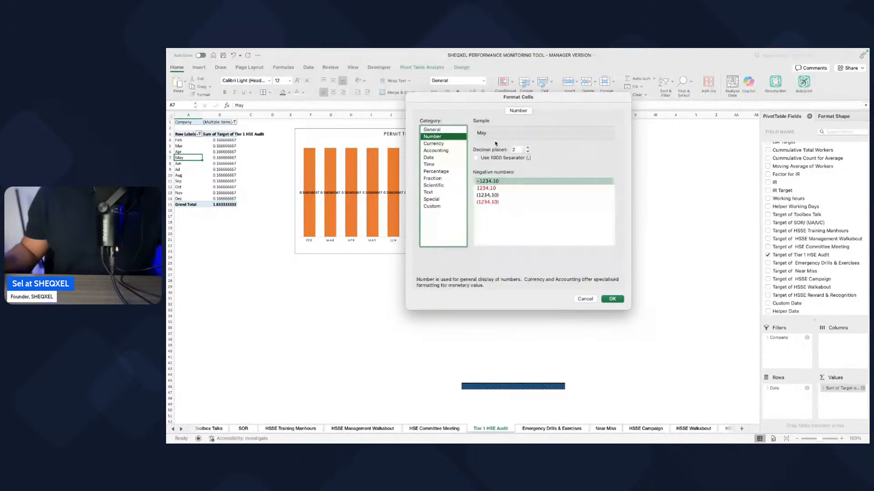
{"action": "double_click", "coordinate": [528, 151]}
{"action": "left_click", "coordinate": [612, 299]}
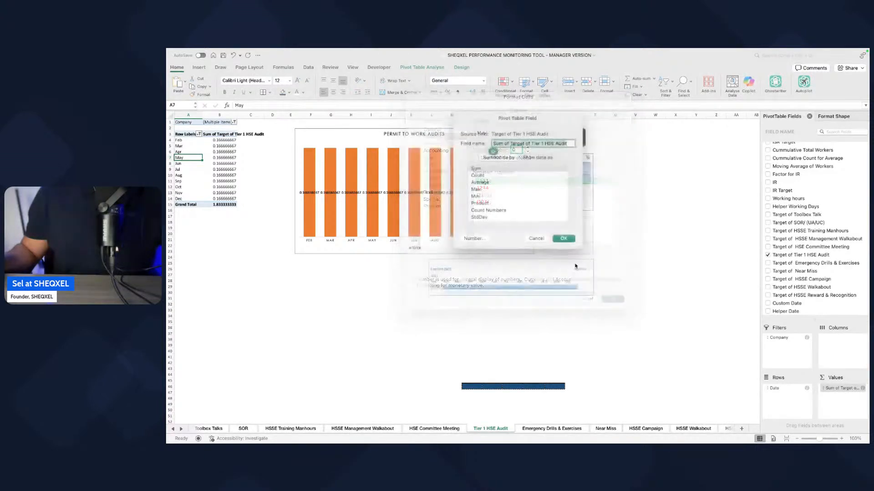
{"action": "left_click", "coordinate": [564, 238]}
Step: Add the Tier 1 HSE Audit field to the values of the Tier 1 HSE Audit sheet's pivot table
{"action": "scroll", "coordinate": [789, 270], "scroll_direction": "up", "scroll_amount": 10}
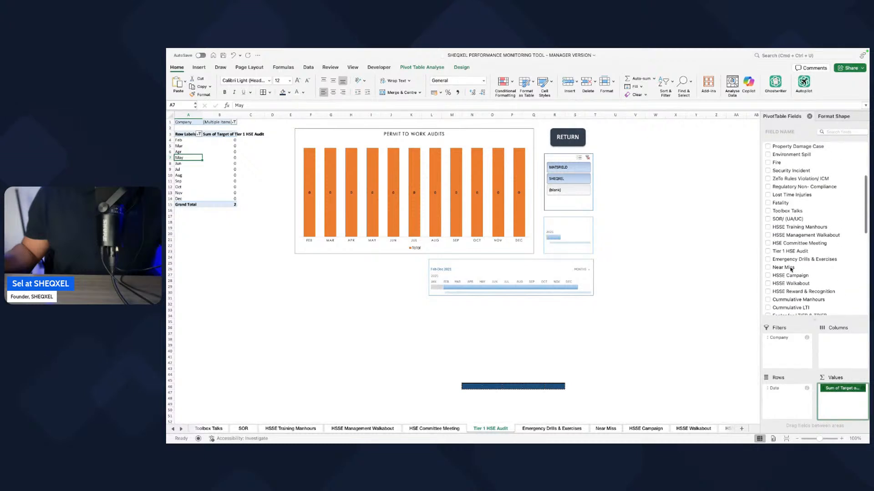
{"action": "scroll", "coordinate": [790, 269], "scroll_direction": "up", "scroll_amount": 3}
{"action": "left_click", "coordinate": [772, 286]}
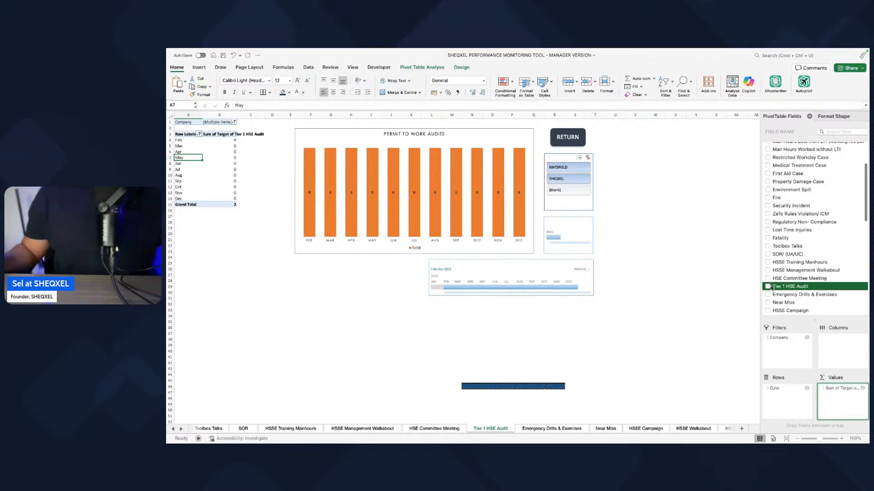
{"action": "left_click", "coordinate": [429, 326]}
Step: Copy the HSE Committee Meeting chart's formatting and apply it to the PERMIT TO WORK AUDITS chart on the Tier 1 HSE Audit sheet
{"action": "left_click", "coordinate": [432, 429]}
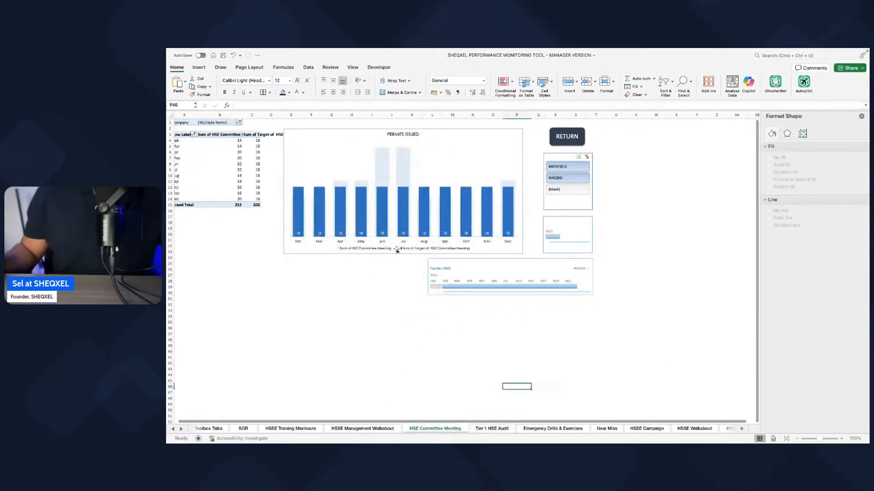
{"action": "left_click", "coordinate": [393, 256]}
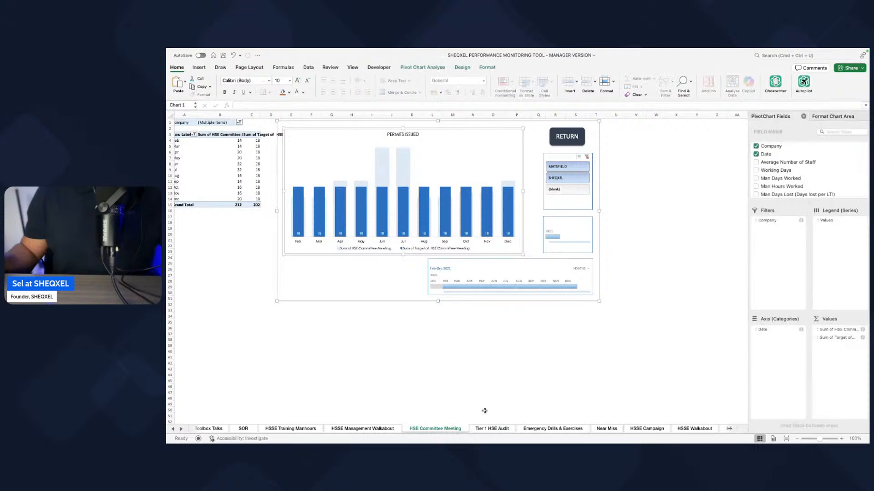
{"action": "left_click", "coordinate": [493, 429]}
{"action": "left_click", "coordinate": [361, 255]}
{"action": "left_click", "coordinate": [367, 256]}
{"action": "left_click", "coordinate": [366, 254]}
{"action": "left_click", "coordinate": [360, 254]}
{"action": "left_click", "coordinate": [391, 363]}
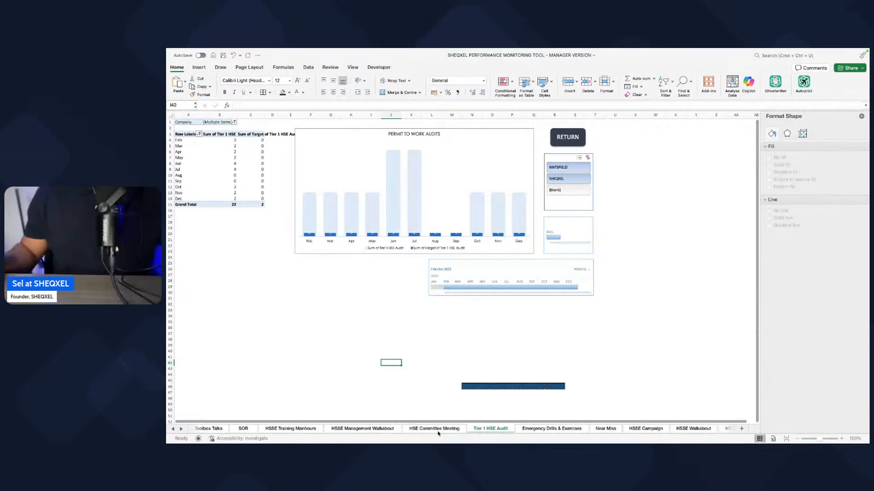
Step: Change the chart title on the Tier 1 HSE Audit sheet to TIER 1 HSE AUDIT
{"action": "left_click", "coordinate": [404, 135]}
{"action": "triple_click", "coordinate": [404, 134]}
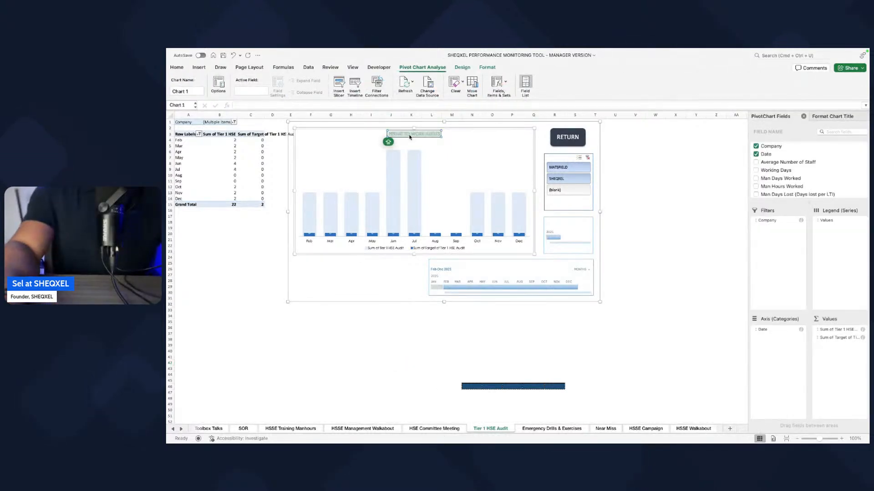
{"action": "key", "text": "BackSpace"}
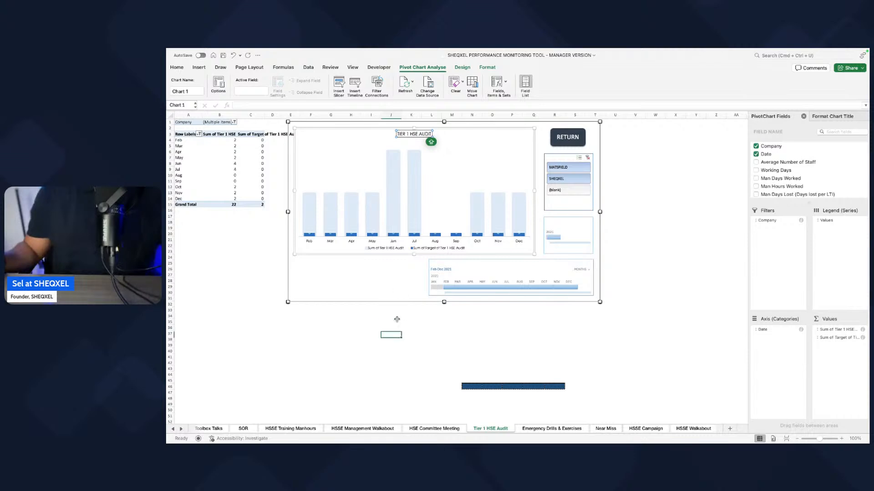
Step: Change the chart title on the HSE Committee Meeting sheet to HSE COMMITTEE MEETING
{"action": "left_click", "coordinate": [442, 429]}
{"action": "left_click", "coordinate": [409, 135]}
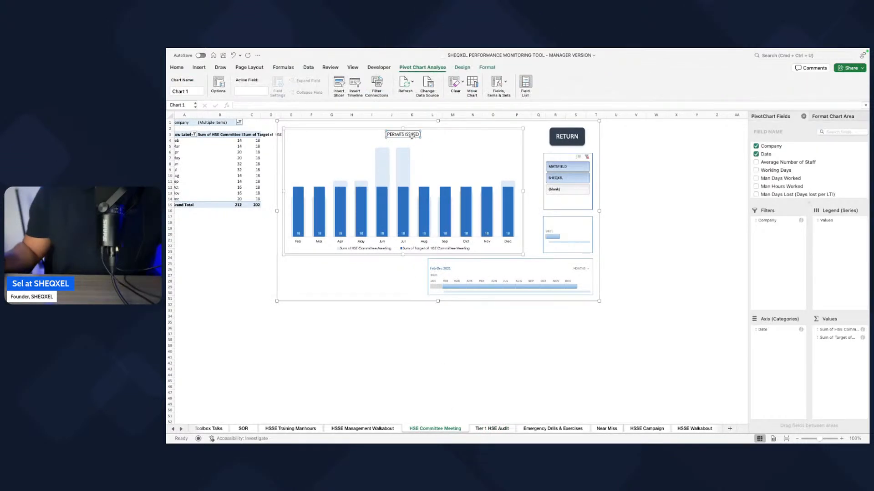
{"action": "type", "text": "HSE C"}
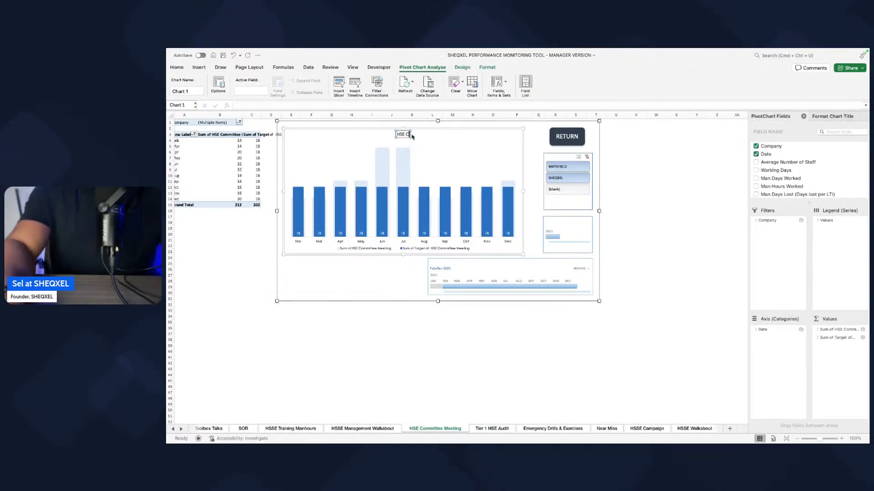
{"action": "type", "text": "OMMITEE"}
{"action": "key", "text": "BackSpace"}
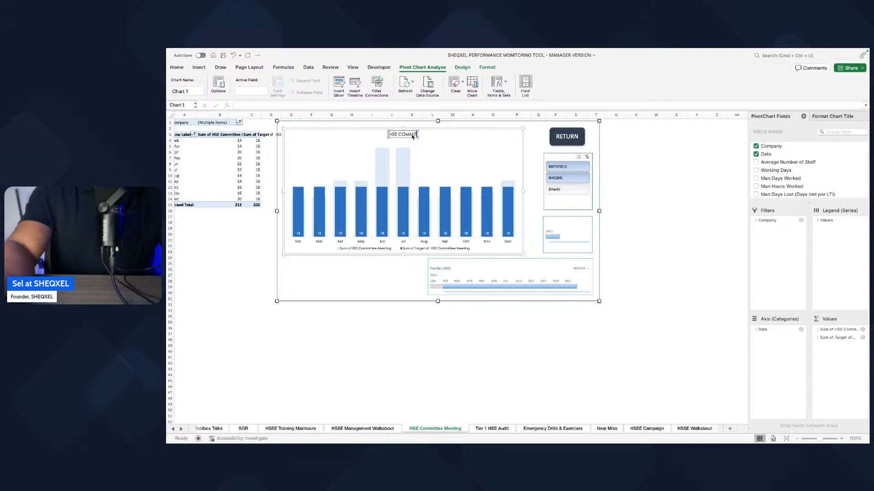
{"action": "type", "text": "TEE MEETING"}
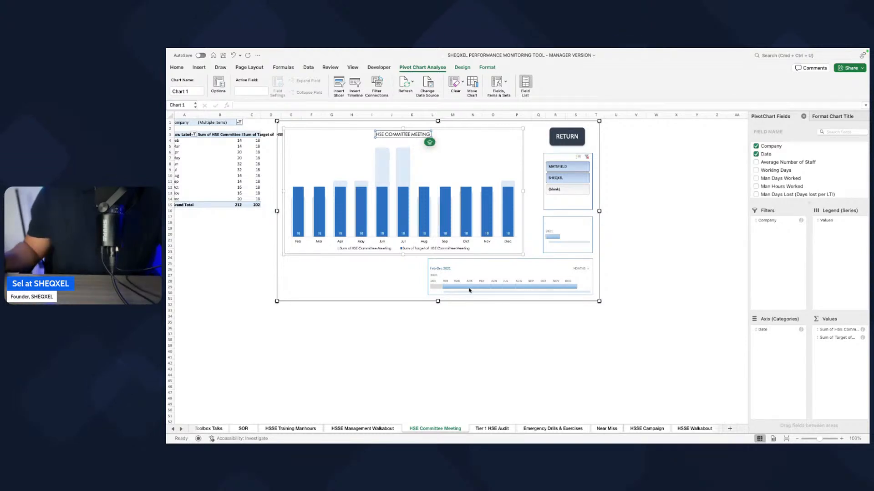
{"action": "left_click", "coordinate": [444, 388]}
Step: Add the Target of Emergency Drills & Exercises field to the values of the Emergency Drills & Exercises sheet's pivot table
{"action": "left_click", "coordinate": [491, 428]}
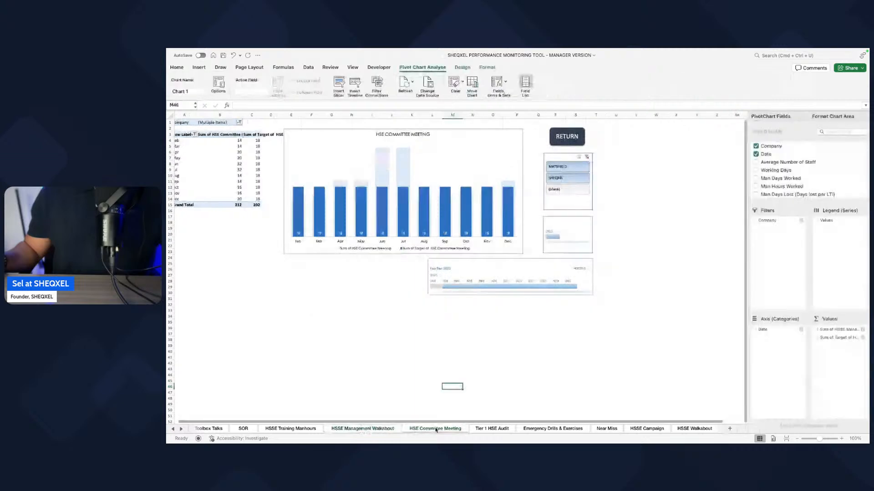
{"action": "left_click", "coordinate": [529, 430]}
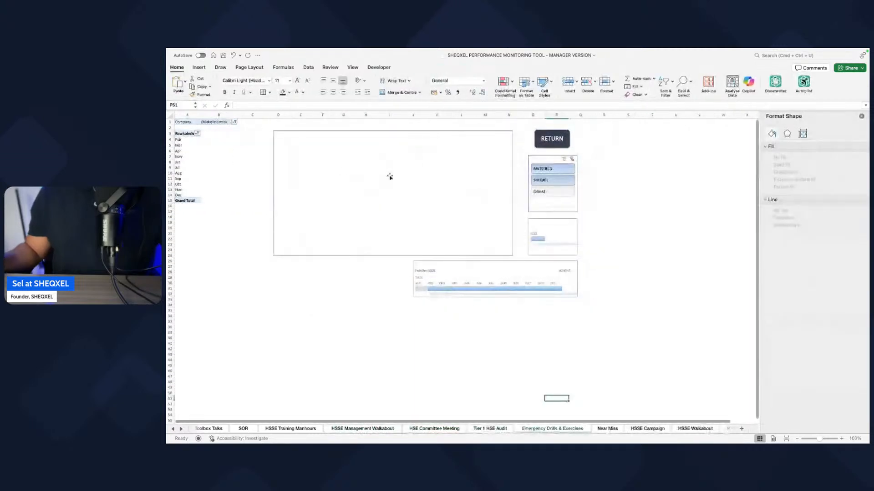
{"action": "left_click", "coordinate": [179, 157]}
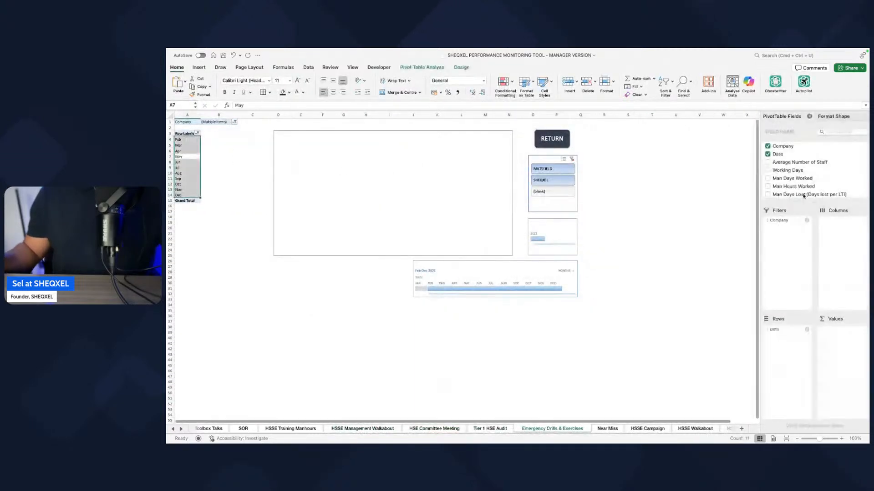
{"action": "left_click_drag", "start_coordinate": [812, 202], "coordinate": [811, 285]}
{"action": "scroll", "coordinate": [802, 246], "scroll_direction": "down", "scroll_amount": 10}
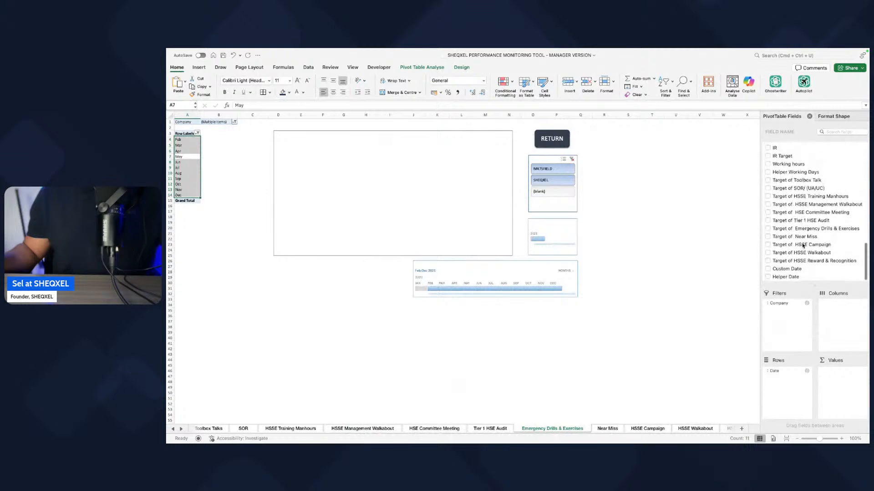
{"action": "left_click", "coordinate": [768, 230]}
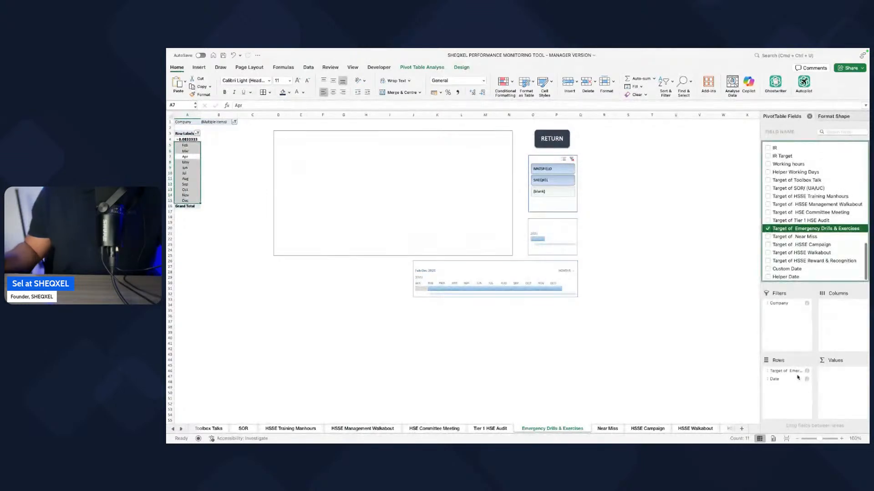
{"action": "left_click_drag", "start_coordinate": [786, 371], "coordinate": [836, 374]}
Step: Summarise Target of Emergency Drills & Exercises by Sum and give it the Number format with 0 decimal places
{"action": "right_click", "coordinate": [835, 374]}
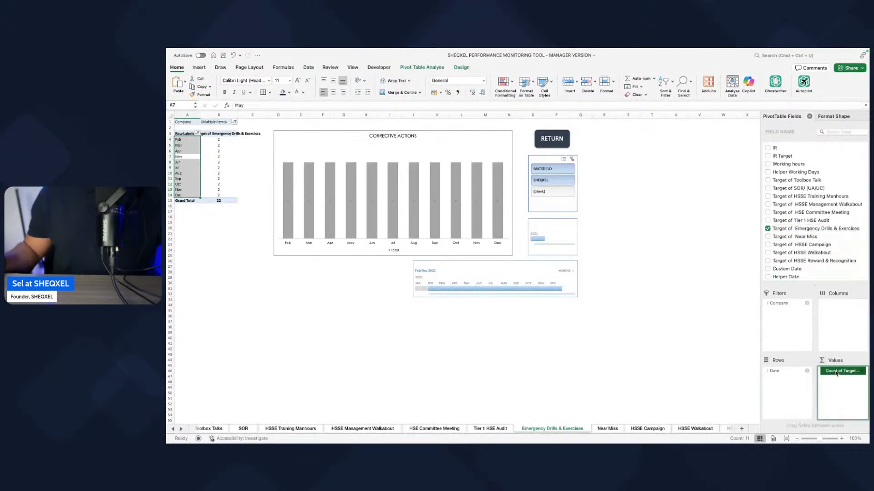
{"action": "left_click", "coordinate": [796, 436]}
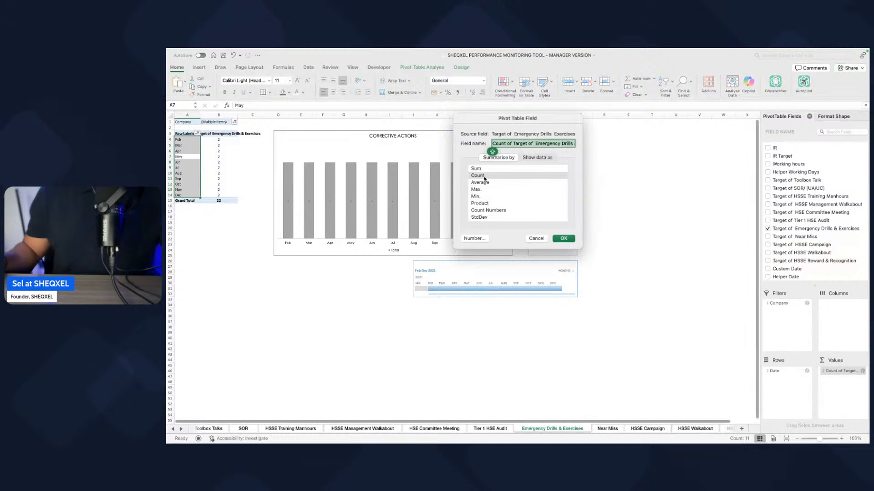
{"action": "left_click", "coordinate": [478, 169]}
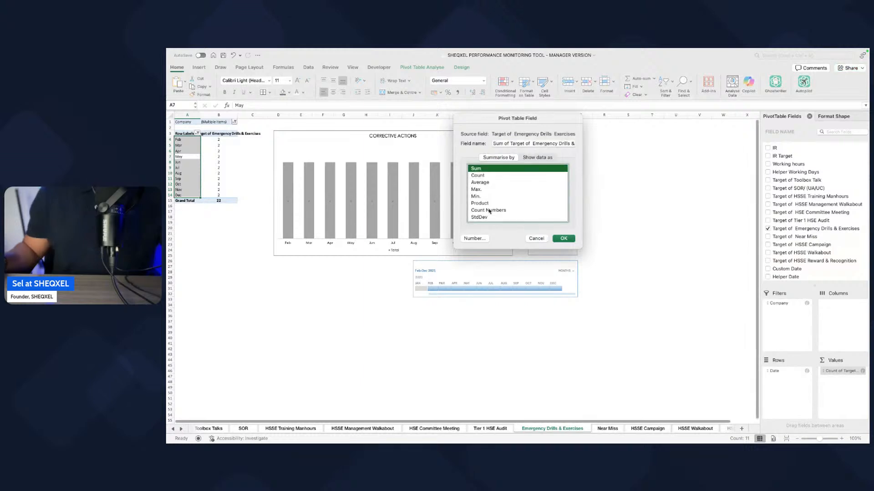
{"action": "left_click", "coordinate": [474, 239]}
{"action": "left_click", "coordinate": [438, 137]}
{"action": "left_click", "coordinate": [527, 152]}
{"action": "left_click", "coordinate": [527, 152]}
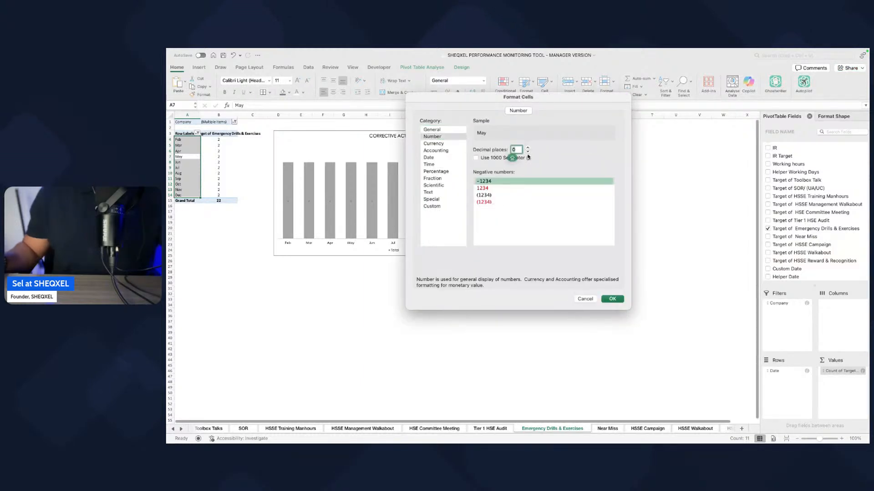
{"action": "left_click", "coordinate": [613, 299]}
{"action": "left_click", "coordinate": [564, 240]}
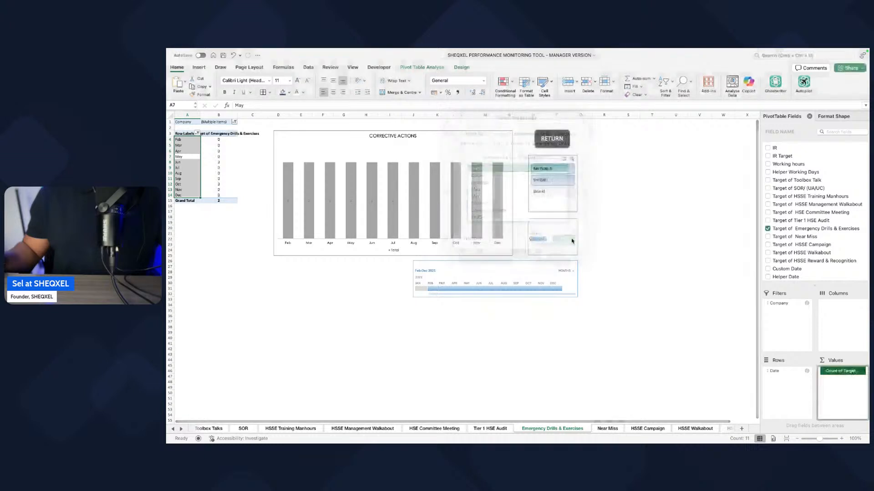
Step: Add the Emergency Drills & Exercises field to the pivot values and apply the Tier 1 HSE Audit chart's formatting to the CORRECTIVE ACTIONS chart
{"action": "scroll", "coordinate": [817, 224], "scroll_direction": "down", "scroll_amount": 10}
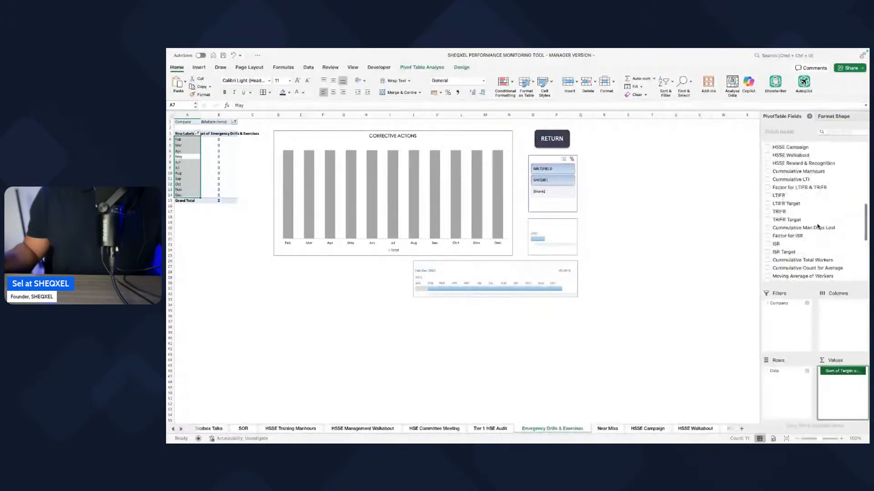
{"action": "left_click", "coordinate": [816, 225]}
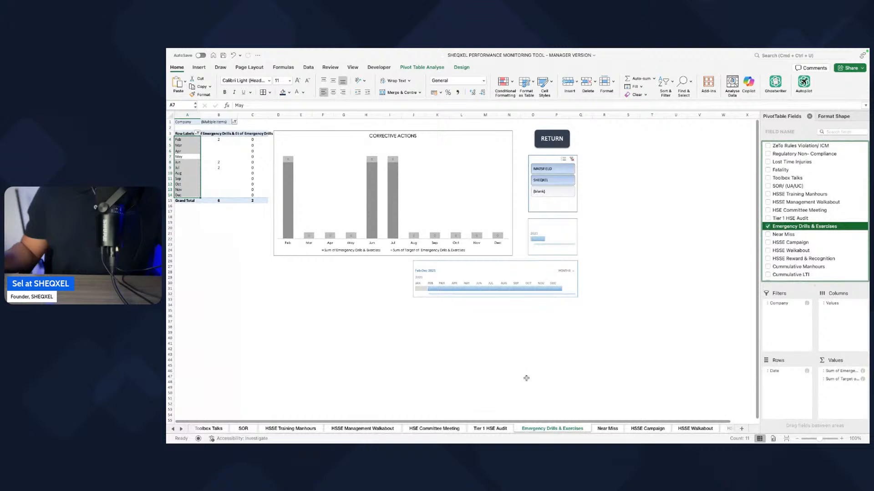
{"action": "left_click", "coordinate": [495, 430]}
{"action": "left_click", "coordinate": [402, 255]}
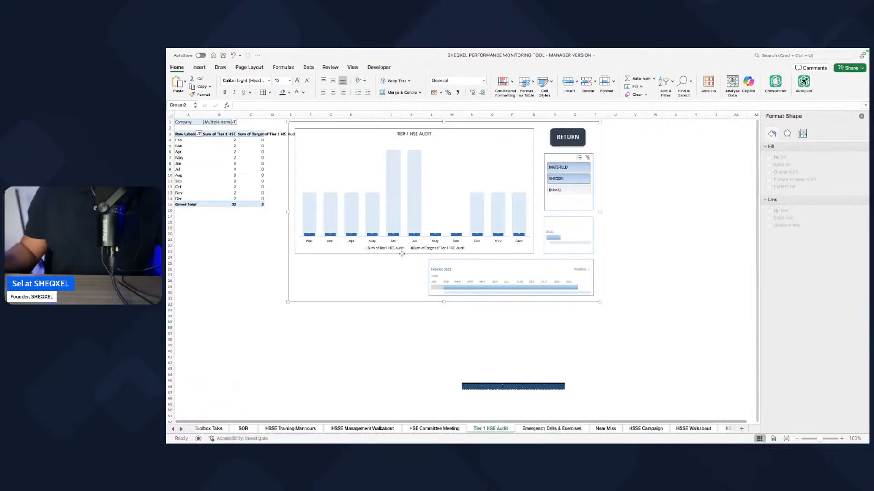
{"action": "left_click", "coordinate": [550, 429]}
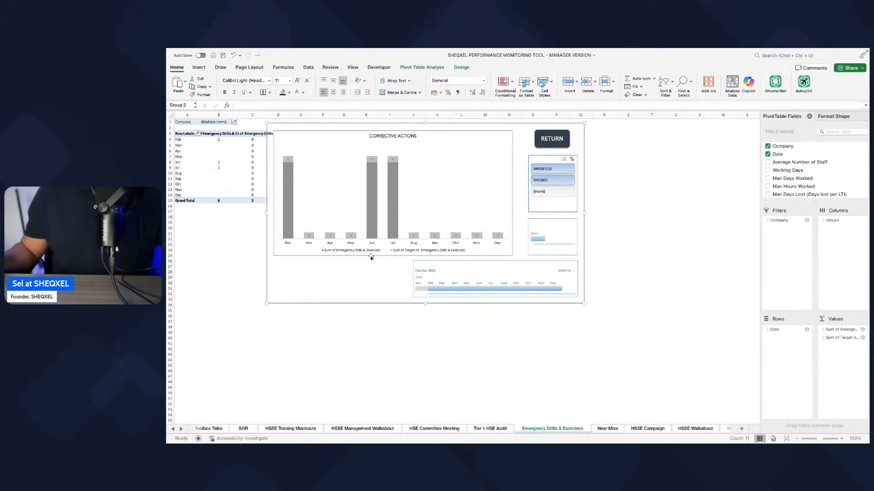
{"action": "left_click", "coordinate": [371, 257]}
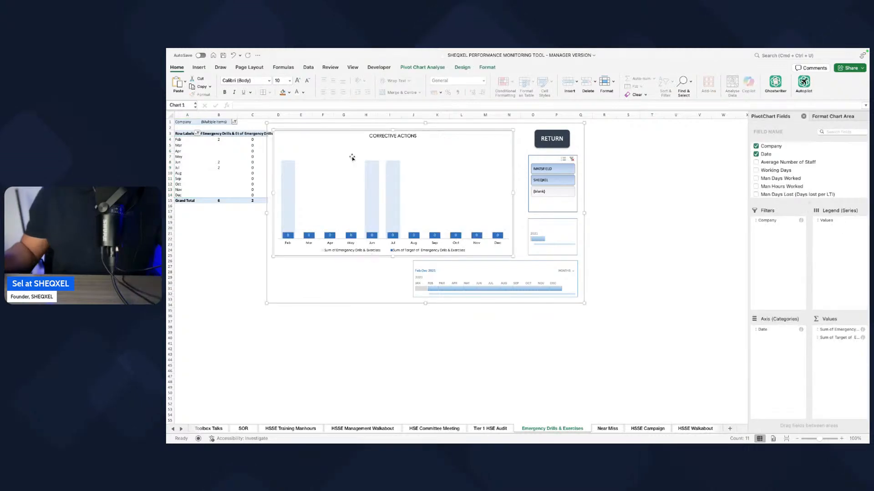
Step: Change the CORRECTIVE ACTIONS chart title on the Emergency Drills & Exercises sheet to EMERGENCY DRILLS & EXCERCISE
{"action": "triple_click", "coordinate": [393, 136]}
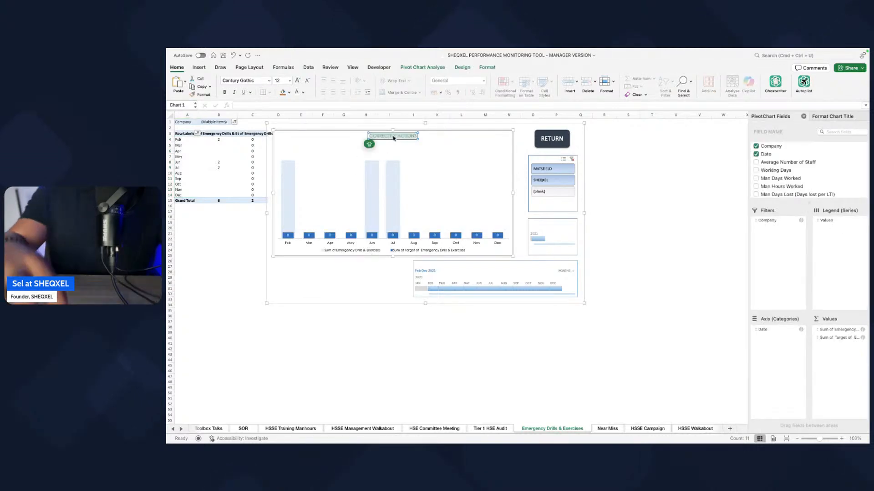
{"action": "key", "text": "BackSpace"}
{"action": "type", "text": "EMERG"}
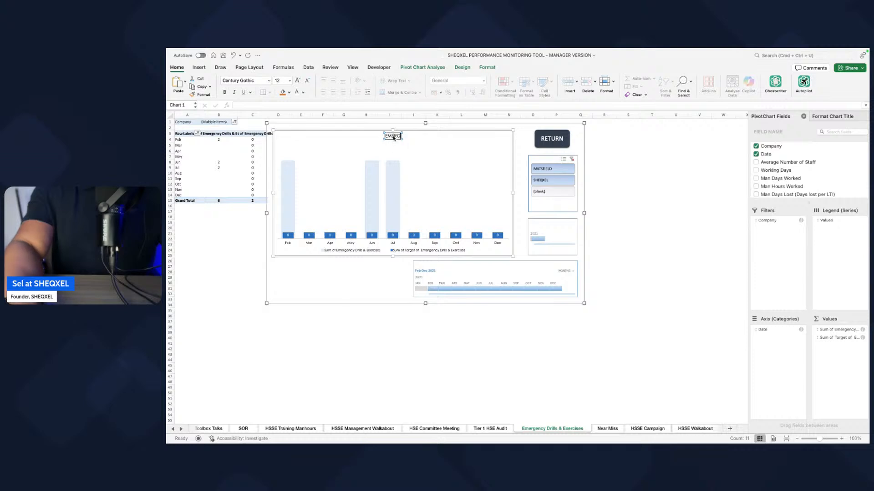
{"action": "type", "text": "ENCY DRILLS & EX"}
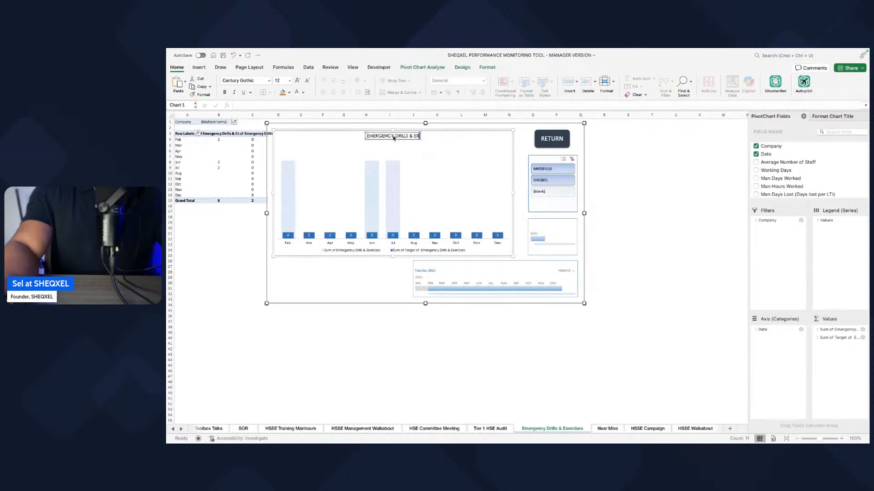
{"action": "type", "text": "ERCISES"}
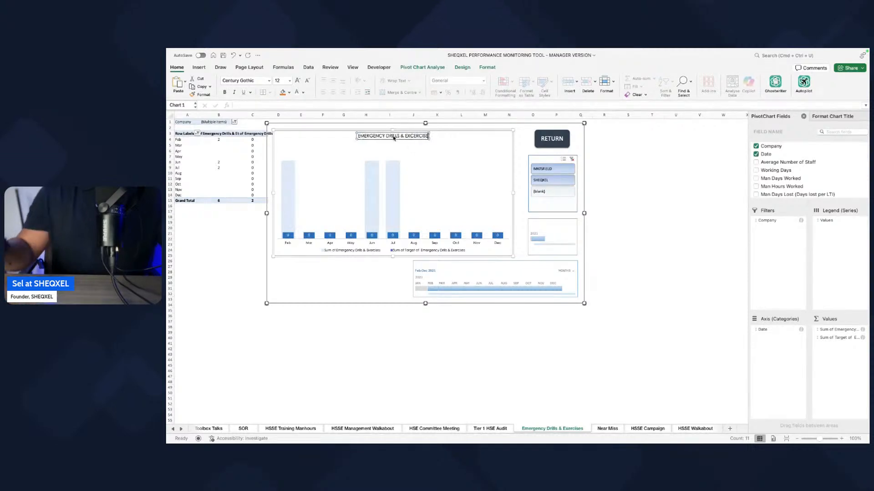
{"action": "left_click", "coordinate": [469, 412]}
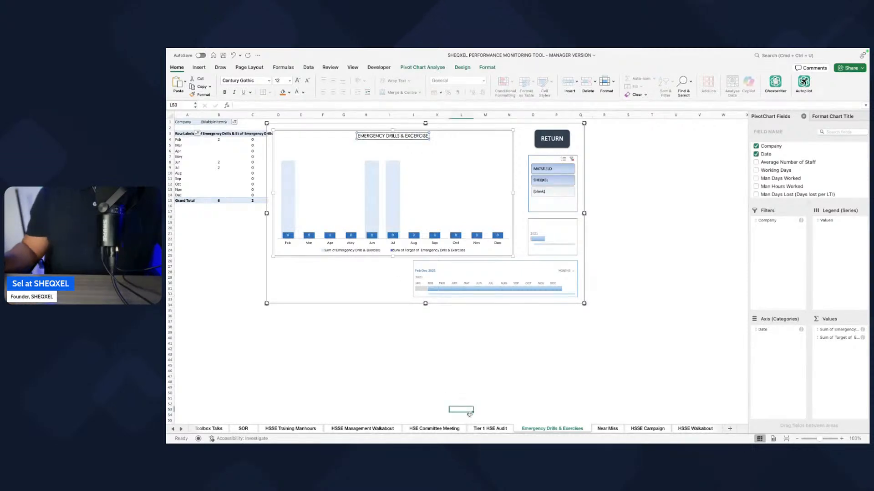
Step: Add the Target of Near Miss field to the values of the Near Miss sheet's pivot table
{"action": "left_click", "coordinate": [608, 430]}
{"action": "left_click", "coordinate": [184, 175]}
{"action": "left_click_drag", "start_coordinate": [813, 203], "coordinate": [812, 325]}
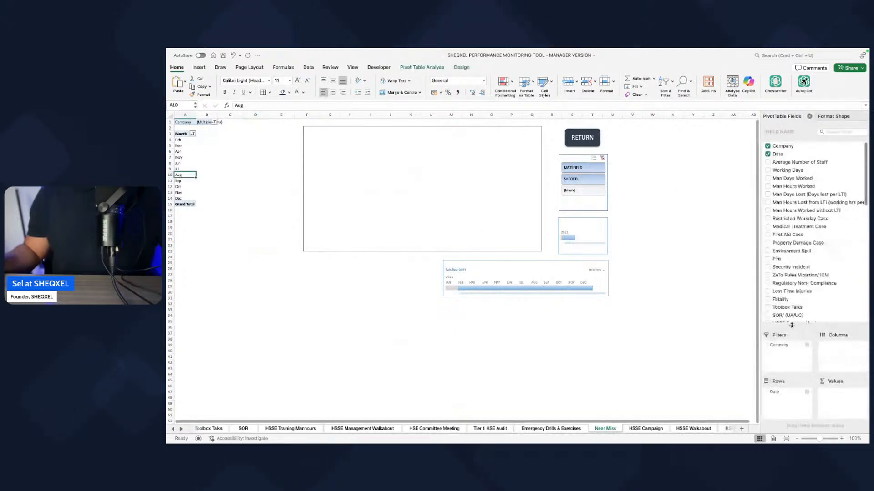
{"action": "scroll", "coordinate": [806, 261], "scroll_direction": "down", "scroll_amount": 5}
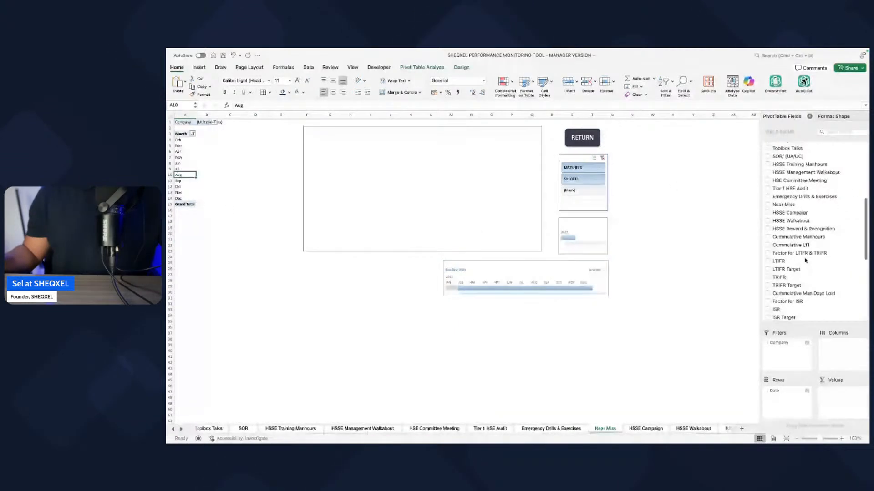
{"action": "scroll", "coordinate": [805, 260], "scroll_direction": "down", "scroll_amount": 5}
{"action": "left_click_drag", "start_coordinate": [794, 276], "coordinate": [840, 395]}
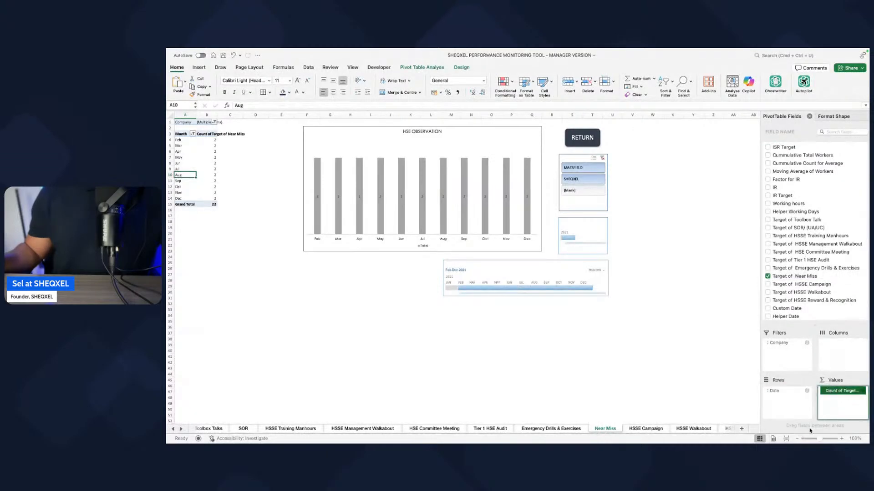
Step: Summarise Target of Near Miss by Sum and give it the Number format with 0 decimal places
{"action": "left_click", "coordinate": [836, 391]}
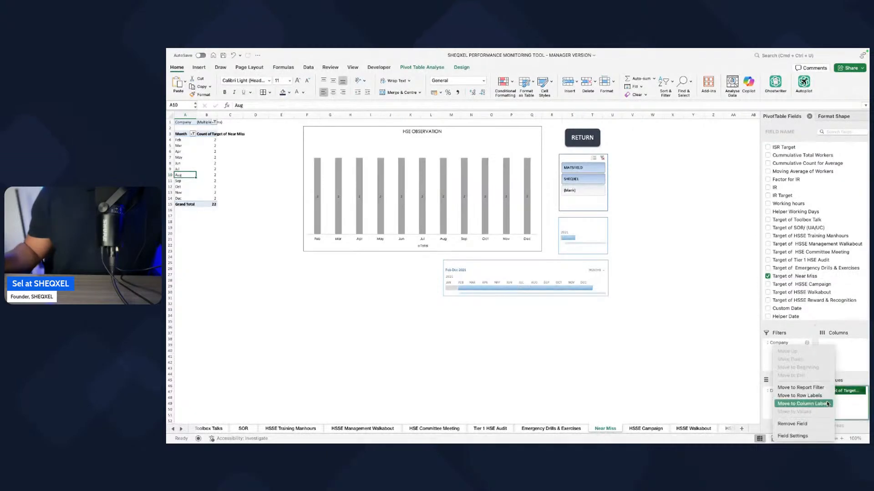
{"action": "left_click", "coordinate": [801, 437]}
{"action": "left_click", "coordinate": [469, 175]}
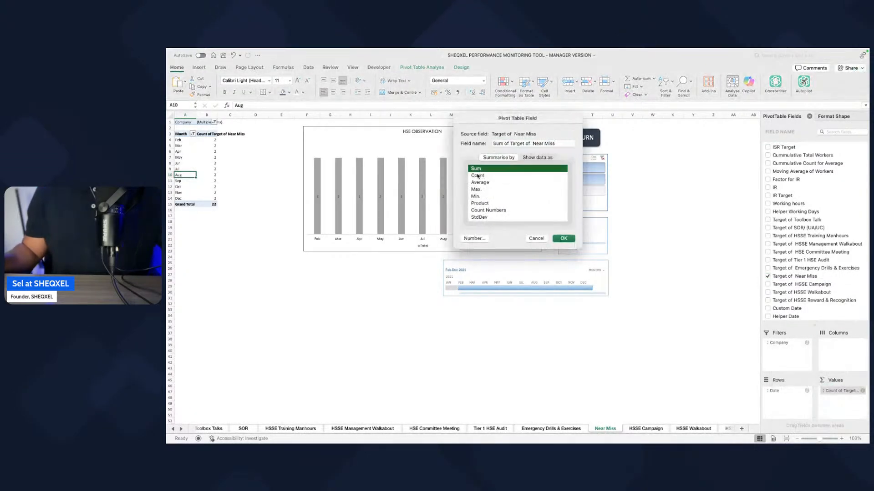
{"action": "left_click", "coordinate": [474, 239]}
{"action": "left_click", "coordinate": [435, 138]}
{"action": "left_click", "coordinate": [528, 152]}
{"action": "left_click", "coordinate": [528, 152]}
{"action": "left_click", "coordinate": [612, 299]}
{"action": "left_click", "coordinate": [563, 238]}
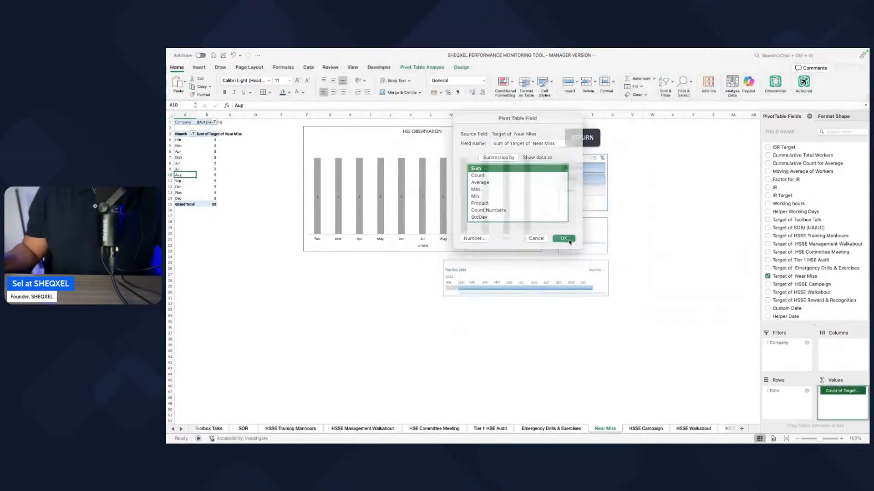
Step: Add the Near Miss field to the values of the Near Miss sheet's pivot table
{"action": "scroll", "coordinate": [783, 237], "scroll_direction": "up", "scroll_amount": 7}
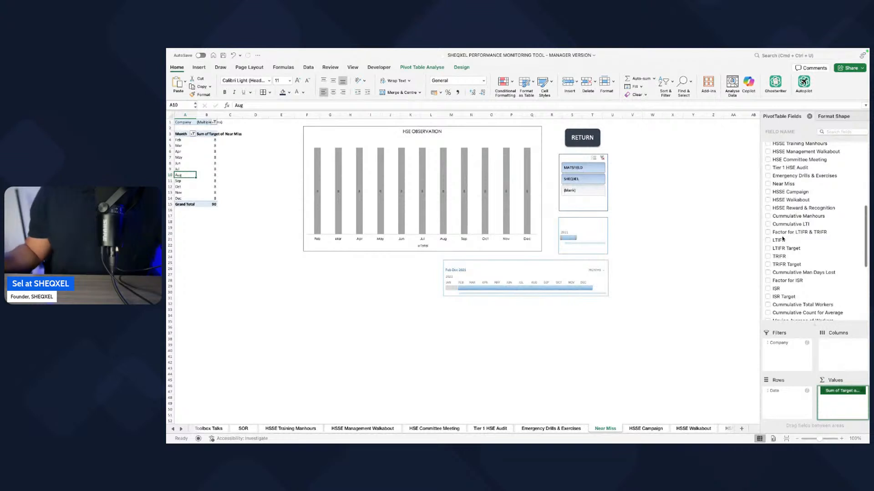
{"action": "scroll", "coordinate": [782, 239], "scroll_direction": "up", "scroll_amount": 3}
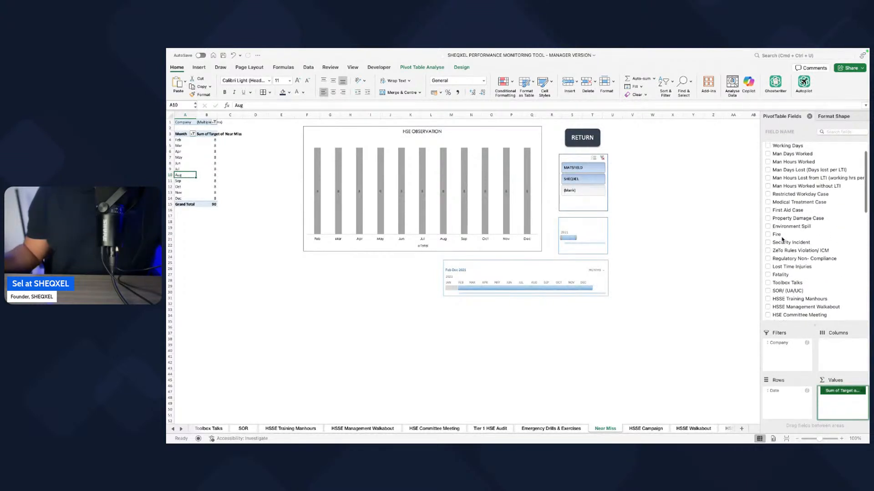
{"action": "scroll", "coordinate": [775, 278], "scroll_direction": "down", "scroll_amount": 3}
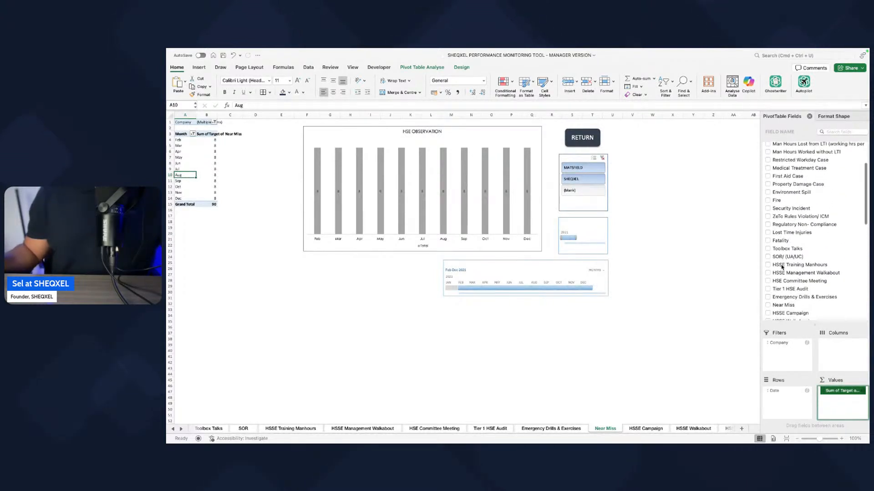
{"action": "left_click", "coordinate": [769, 280]}
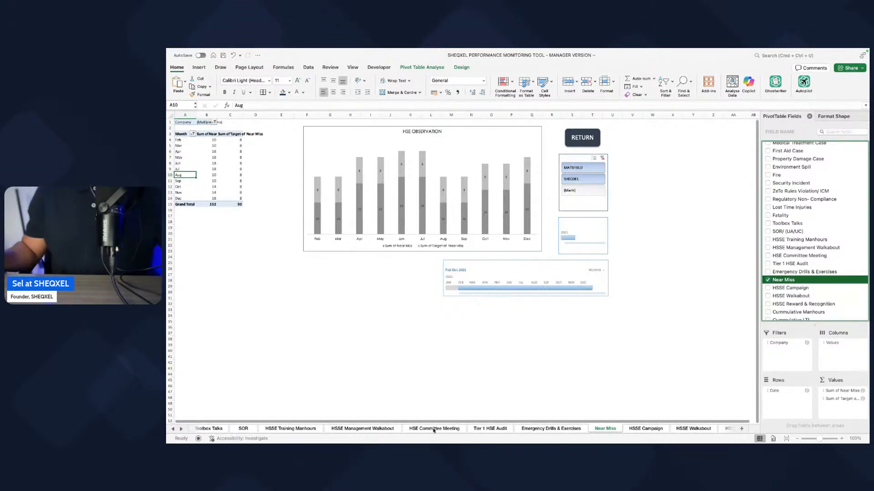
Step: Copy the Emergency Drills & Exercises chart's formatting and apply it to the chart on the Near Miss sheet
{"action": "left_click", "coordinate": [561, 430]}
{"action": "left_click", "coordinate": [401, 254]}
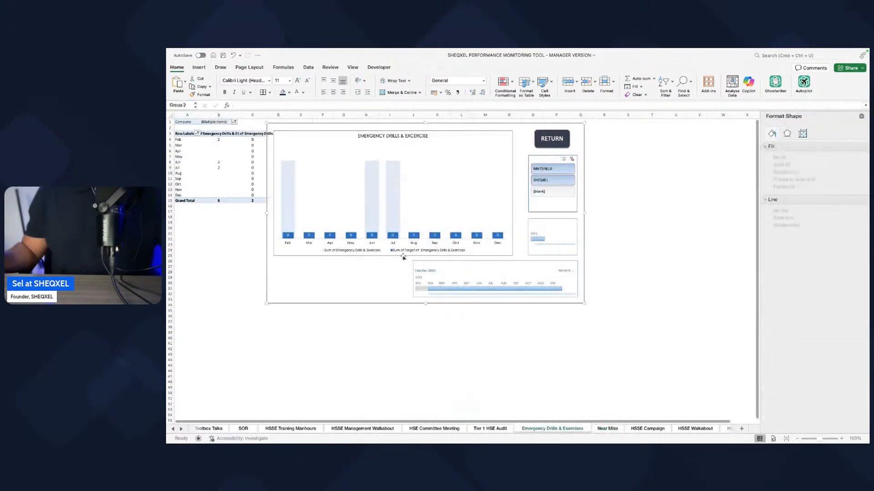
{"action": "left_click", "coordinate": [402, 254]}
{"action": "left_click", "coordinate": [382, 257]}
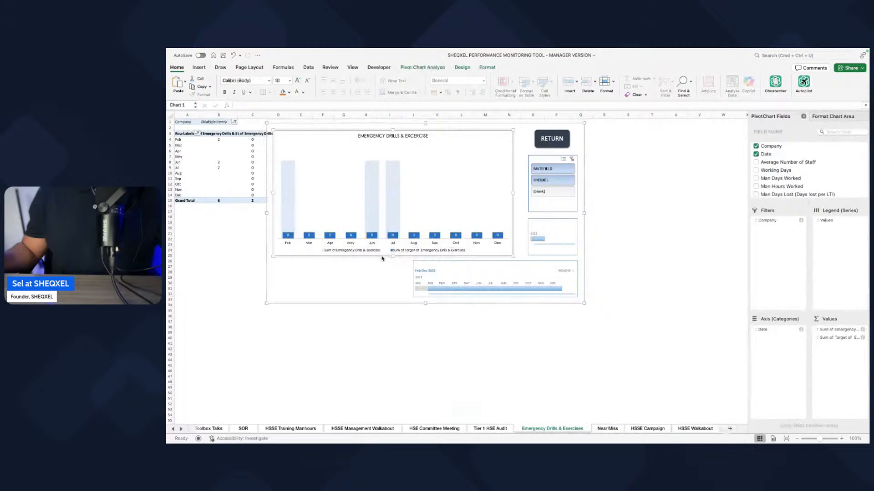
{"action": "left_click", "coordinate": [607, 429]}
{"action": "left_click", "coordinate": [389, 254]}
{"action": "left_click", "coordinate": [390, 252]}
{"action": "left_click", "coordinate": [470, 363]}
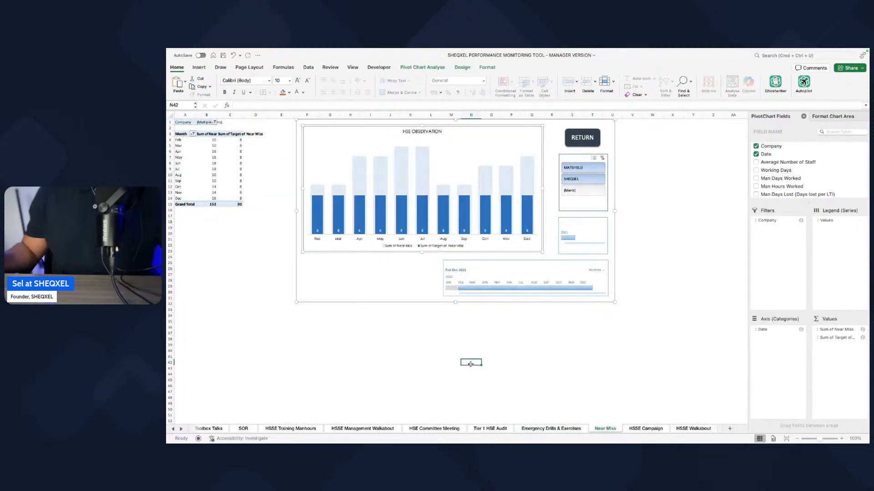
Step: Change the HSE OBSERVATION chart title on the Near Miss sheet to NEARMISS
{"action": "left_click", "coordinate": [423, 131]}
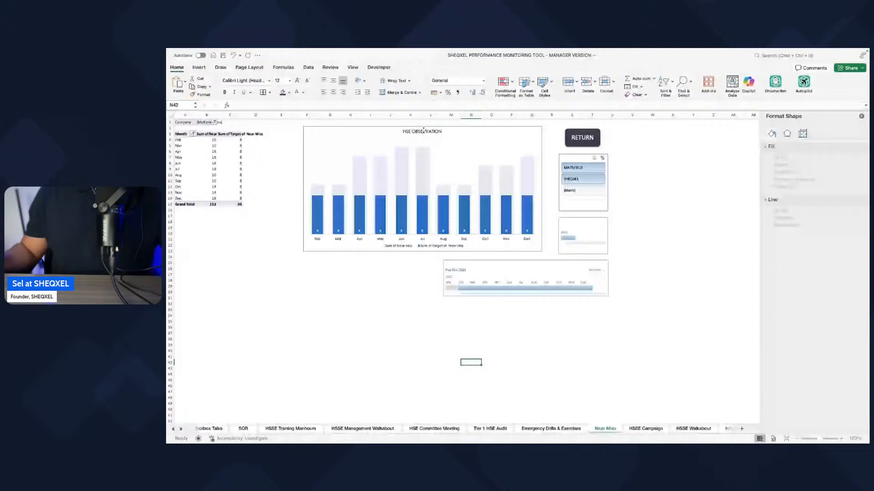
{"action": "left_click", "coordinate": [423, 131]}
{"action": "key", "text": "super+a"}
{"action": "left_click_drag", "start_coordinate": [432, 345], "coordinate": [432, 340]}
{"action": "left_click", "coordinate": [419, 132]}
{"action": "left_click", "coordinate": [419, 132]}
{"action": "type", "text": "NEARMISS"}
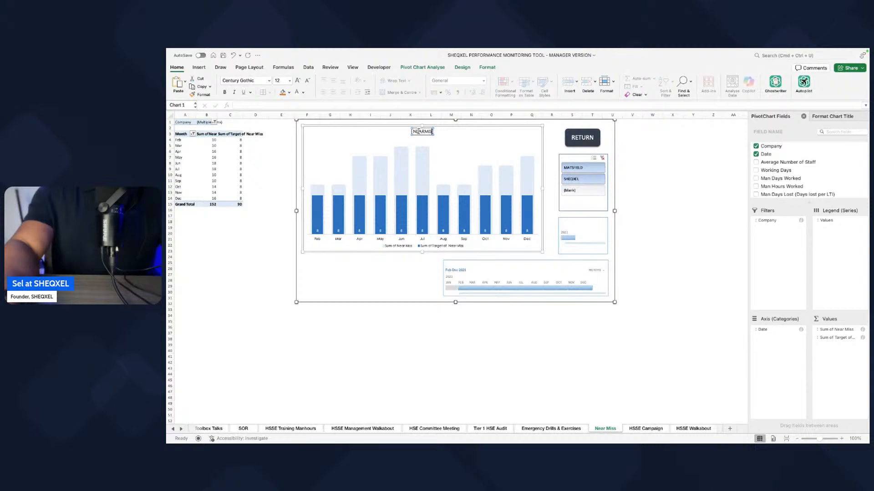
{"action": "left_click", "coordinate": [485, 367]}
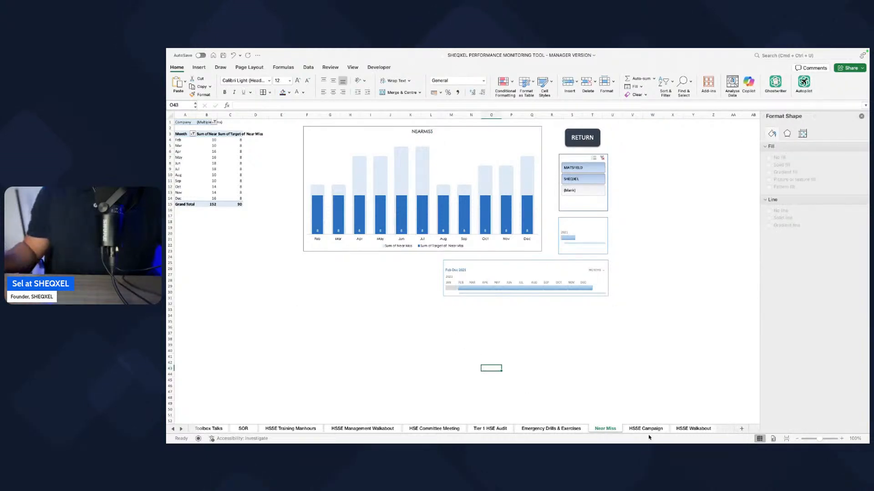
Step: Add the Target of HSSE Campaign field to the values of the HSSE Campaign sheet's pivot table
{"action": "left_click", "coordinate": [645, 429]}
{"action": "left_click", "coordinate": [199, 171]}
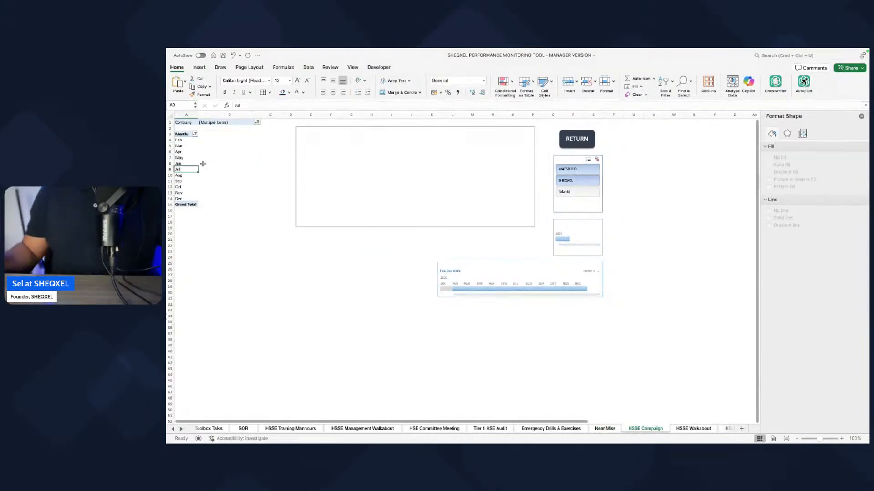
{"action": "left_click_drag", "start_coordinate": [813, 202], "coordinate": [814, 349]}
{"action": "scroll", "coordinate": [776, 325], "scroll_direction": "down", "scroll_amount": 10}
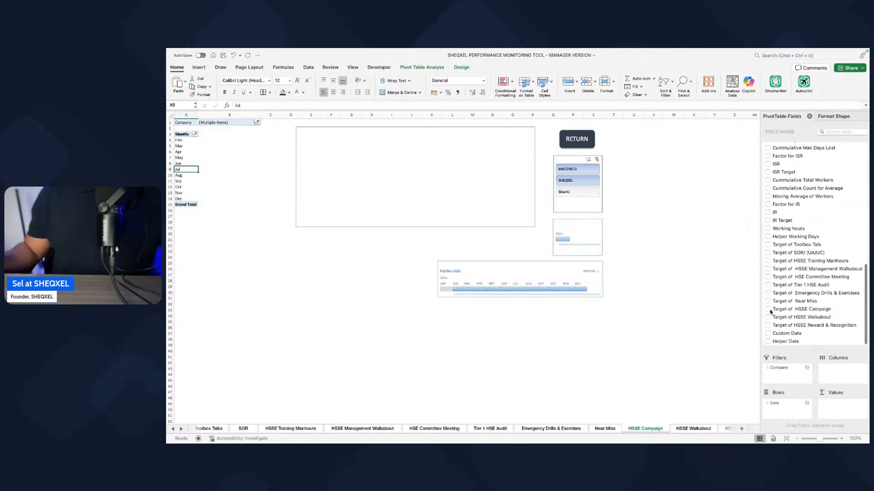
{"action": "left_click", "coordinate": [769, 310]}
{"action": "left_click_drag", "start_coordinate": [800, 406], "coordinate": [840, 405]}
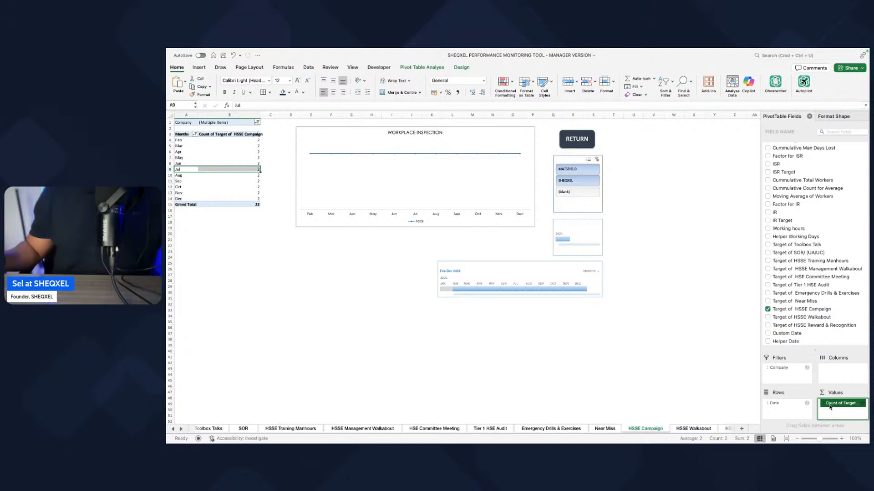
Step: Summarise Target of HSSE Campaign by Sum and give it the Number format with 0 decimal places
{"action": "left_click", "coordinate": [829, 407]}
{"action": "left_click", "coordinate": [787, 435]}
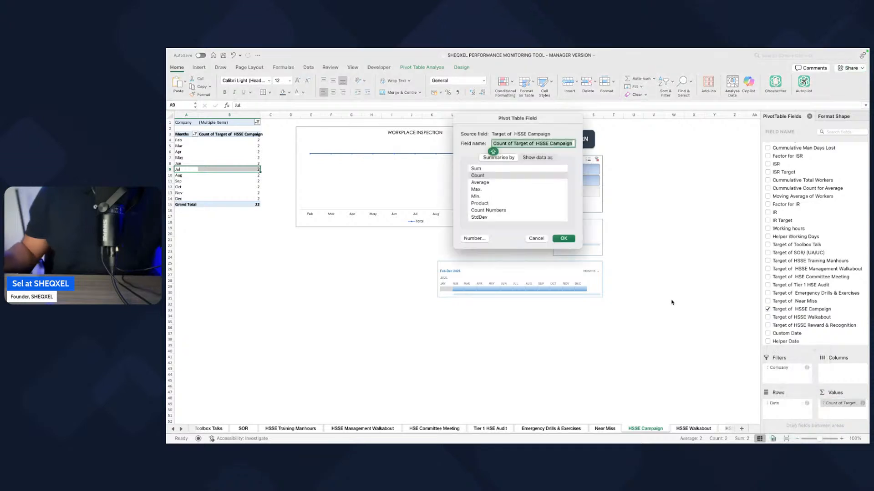
{"action": "left_click", "coordinate": [481, 169]}
{"action": "left_click", "coordinate": [474, 239]}
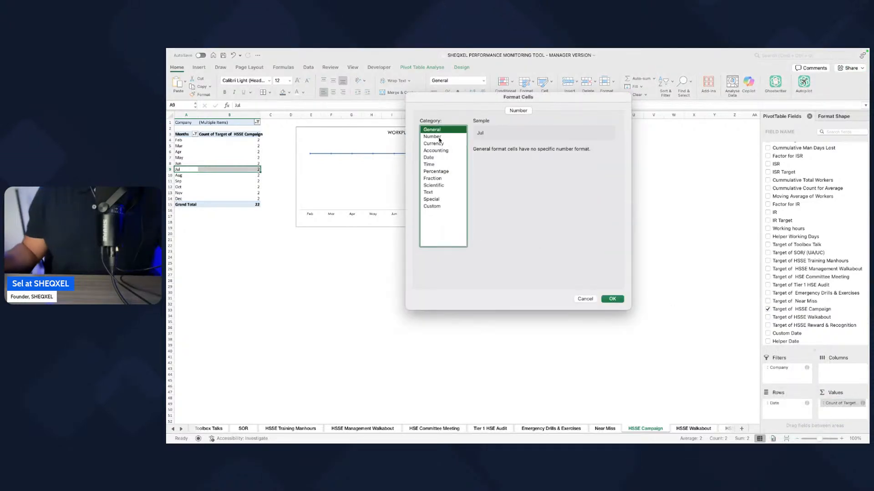
{"action": "left_click", "coordinate": [438, 137]}
{"action": "left_click", "coordinate": [527, 152]}
{"action": "left_click", "coordinate": [527, 152]}
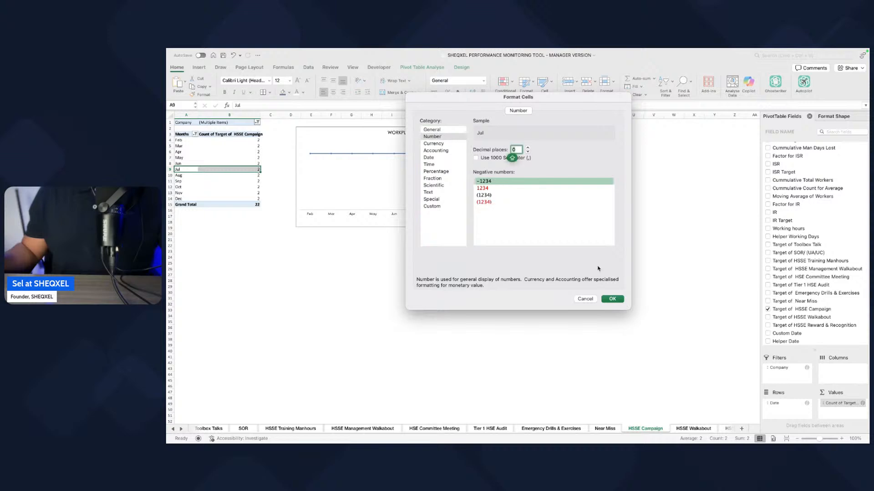
{"action": "left_click", "coordinate": [613, 300]}
{"action": "left_click", "coordinate": [562, 239]}
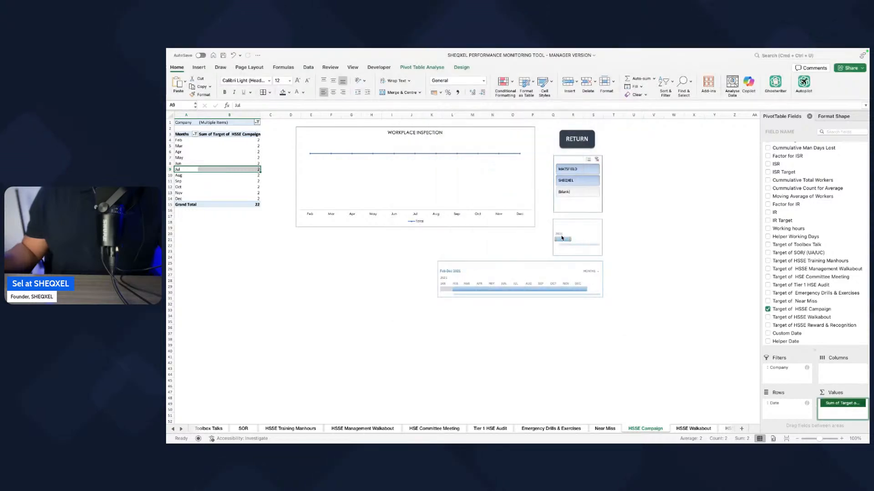
Step: Add the HSSE Campaign field to the values of the HSSE Campaign sheet's pivot table
{"action": "scroll", "coordinate": [777, 244], "scroll_direction": "up", "scroll_amount": 5}
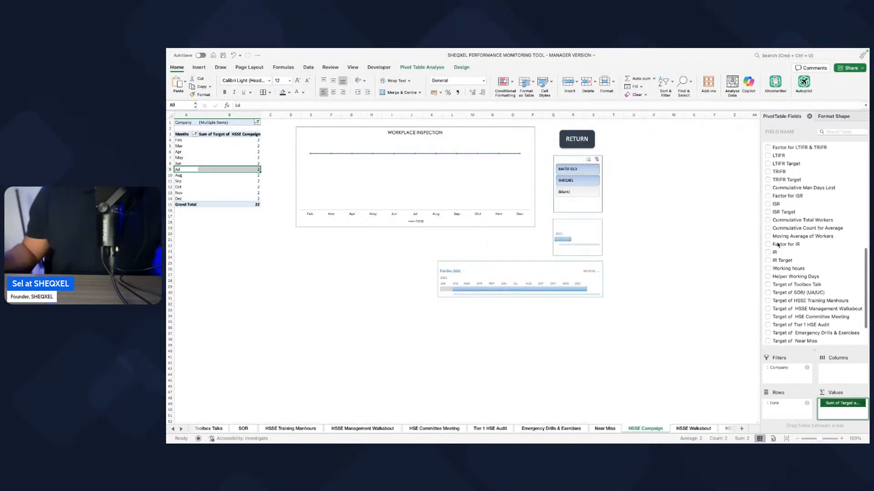
{"action": "left_click", "coordinate": [768, 234]}
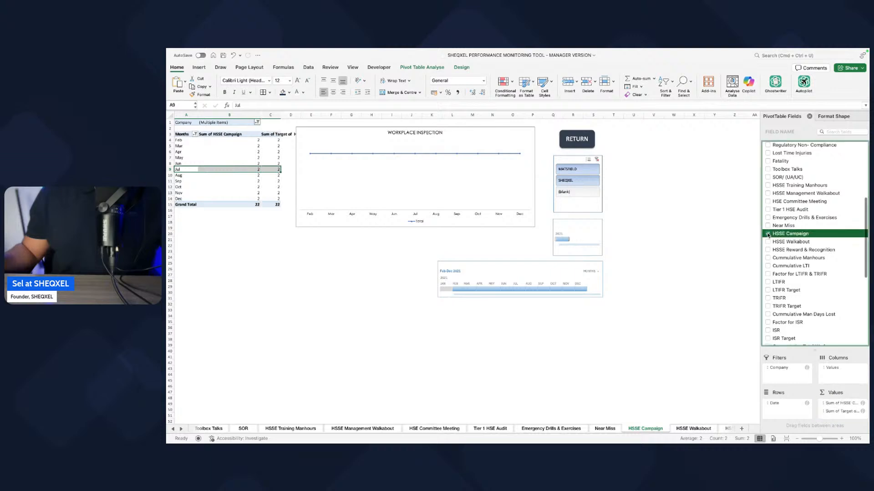
{"action": "left_click", "coordinate": [432, 351]}
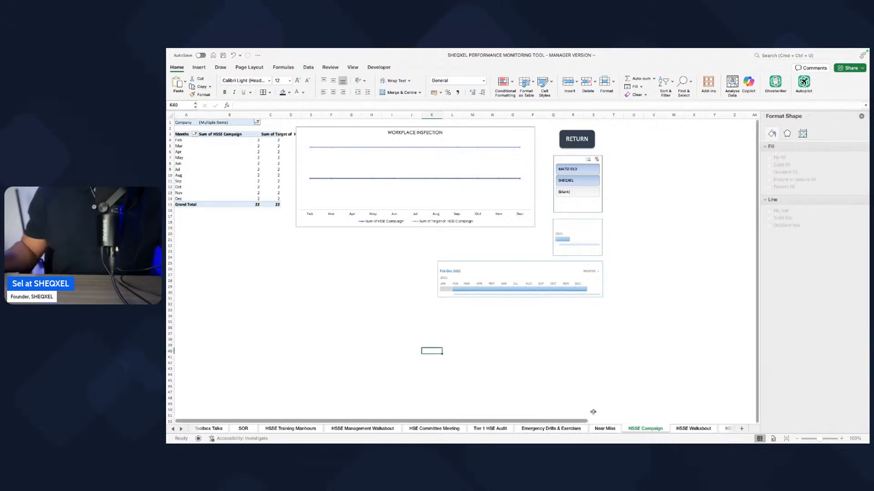
Step: Copy the Near Miss chart's formatting and apply it to the chart on the HSSE Campaign sheet
{"action": "left_click", "coordinate": [605, 429]}
{"action": "left_click", "coordinate": [408, 250]}
{"action": "left_click", "coordinate": [408, 249]}
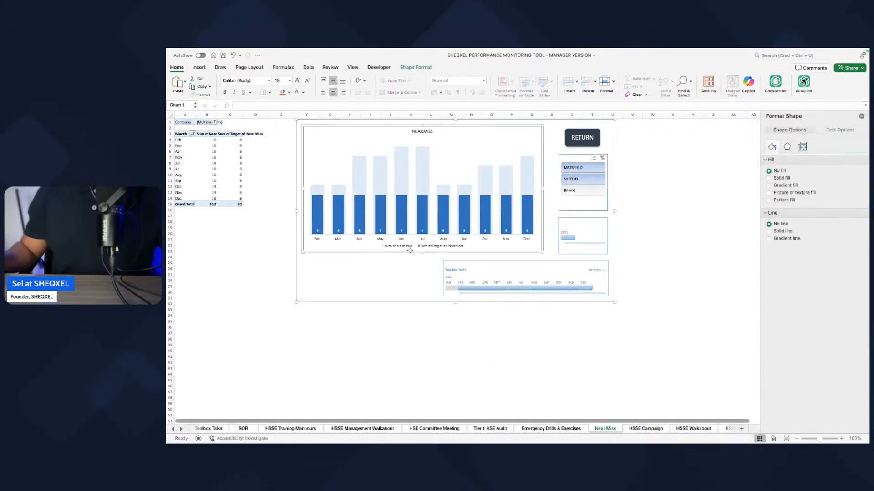
{"action": "left_click", "coordinate": [646, 429]}
{"action": "left_click", "coordinate": [405, 253]}
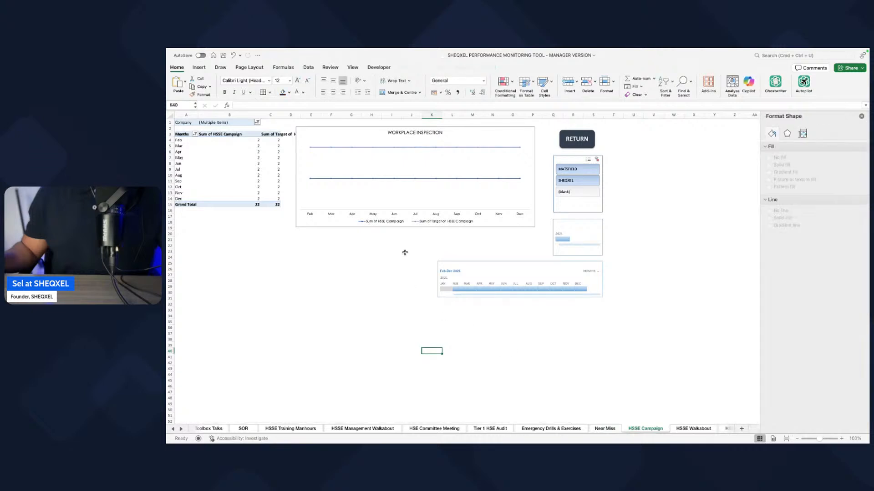
{"action": "left_click", "coordinate": [360, 228]}
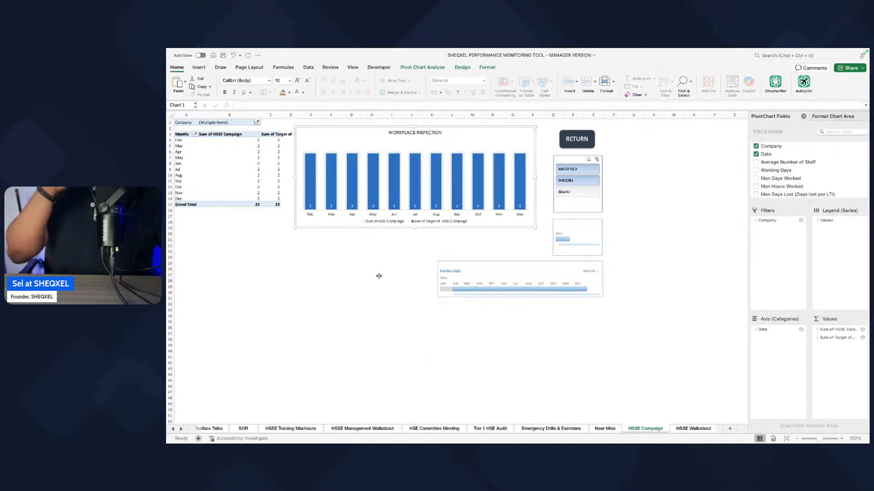
{"action": "left_click", "coordinate": [451, 339]}
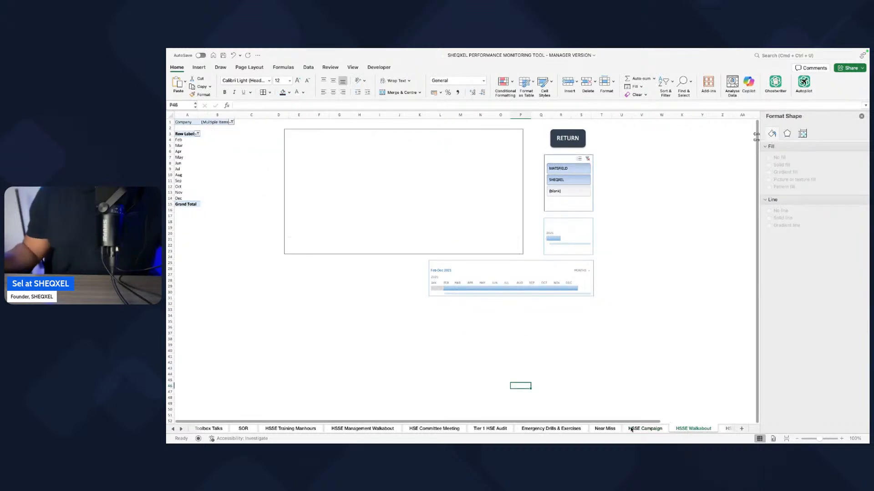
Step: Change the WORKPLACE INSPECTION chart title on the HSSE Campaign sheet to HSE CAMPAIGN
{"action": "left_click", "coordinate": [410, 135]}
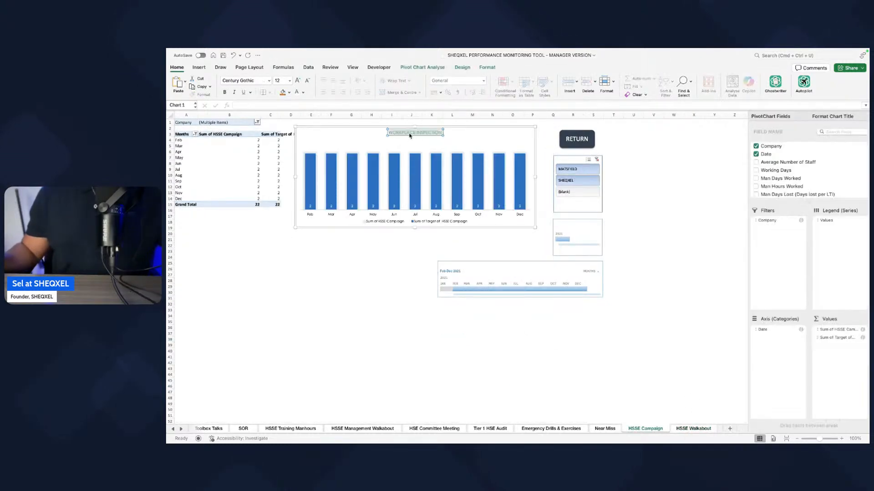
{"action": "type", "text": "HSE CAMPA"}
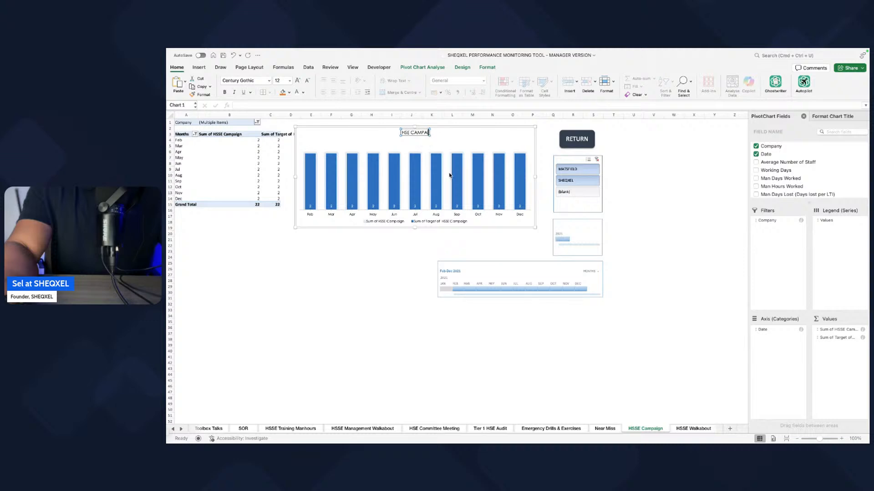
{"action": "type", "text": "IG"}
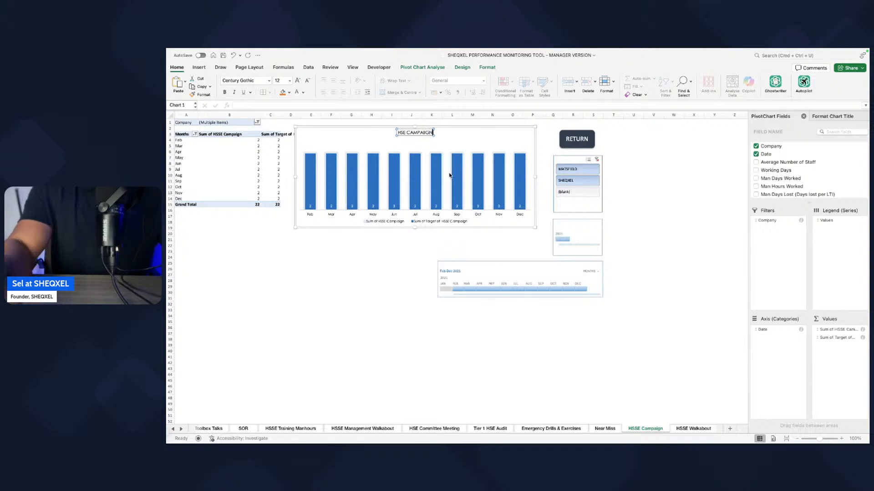
{"action": "type", "text": "N"}
{"action": "left_click", "coordinate": [391, 352]}
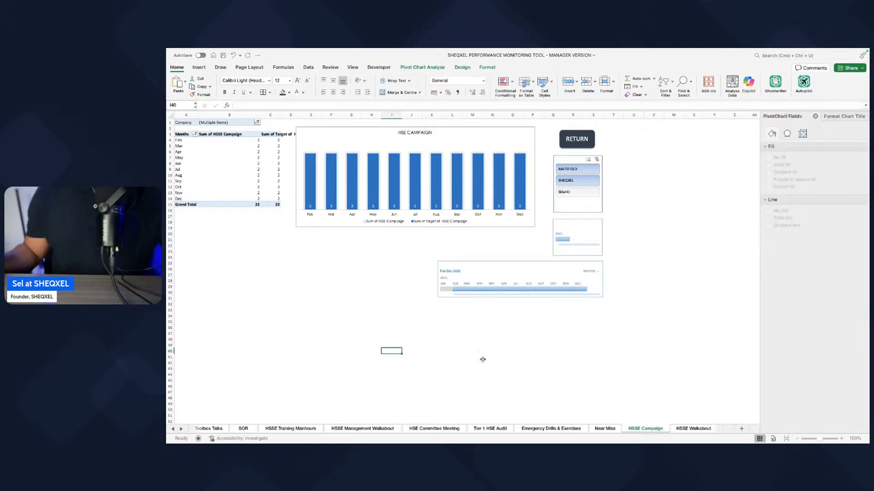
Step: Add the Target of HSSE Walkabout field to the values of the HSSE Walkabout sheet's pivot table
{"action": "left_click", "coordinate": [679, 430]}
{"action": "left_click", "coordinate": [193, 176]}
{"action": "left_click_drag", "start_coordinate": [811, 208], "coordinate": [811, 348]}
{"action": "scroll", "coordinate": [781, 286], "scroll_direction": "down", "scroll_amount": 10}
{"action": "left_click", "coordinate": [767, 309]}
{"action": "left_click_drag", "start_coordinate": [792, 400], "coordinate": [831, 406]}
Step: Summarise Target of HSSE Walkabout by Sum and give it the Number format with 0 decimal places
{"action": "left_click", "coordinate": [839, 400]}
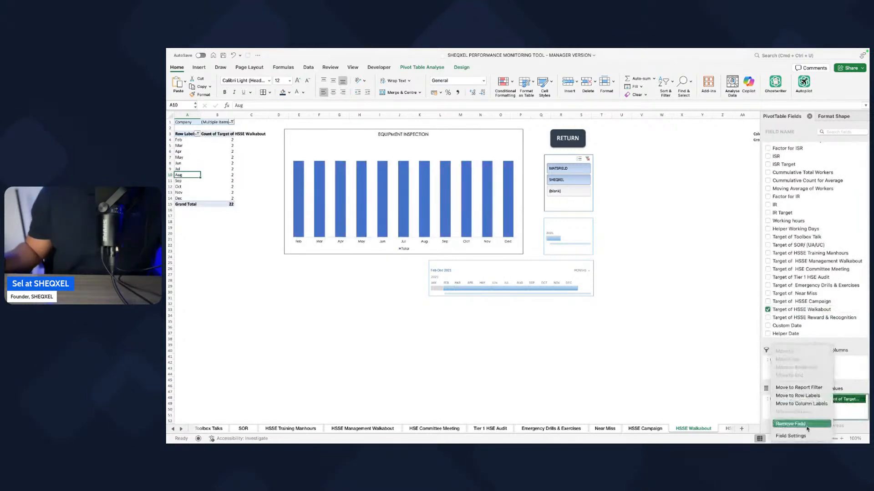
{"action": "left_click", "coordinate": [794, 436]}
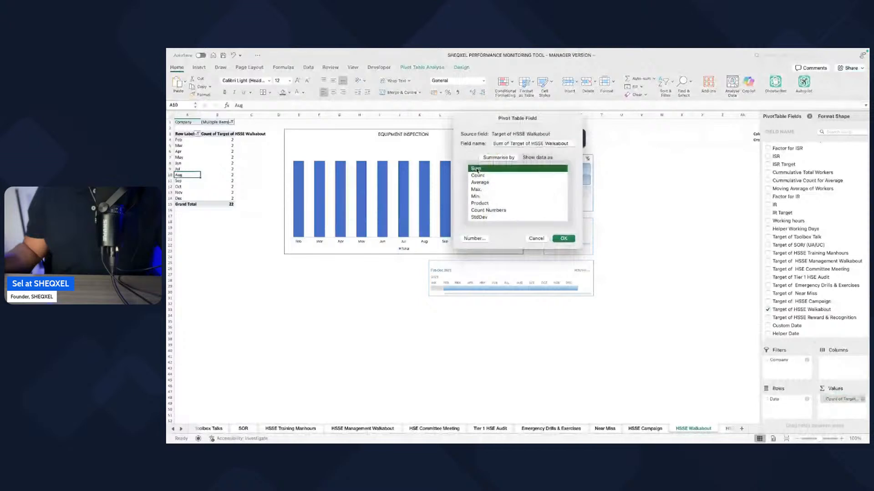
{"action": "left_click", "coordinate": [475, 238]}
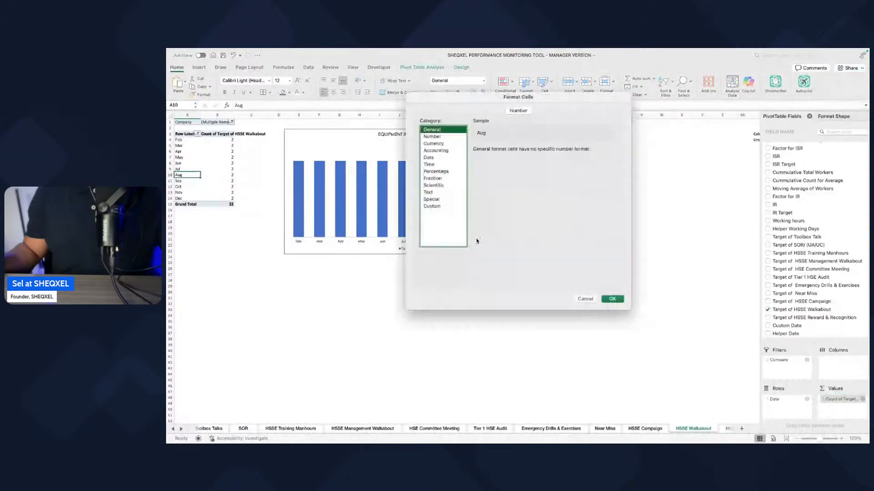
{"action": "left_click", "coordinate": [428, 138]}
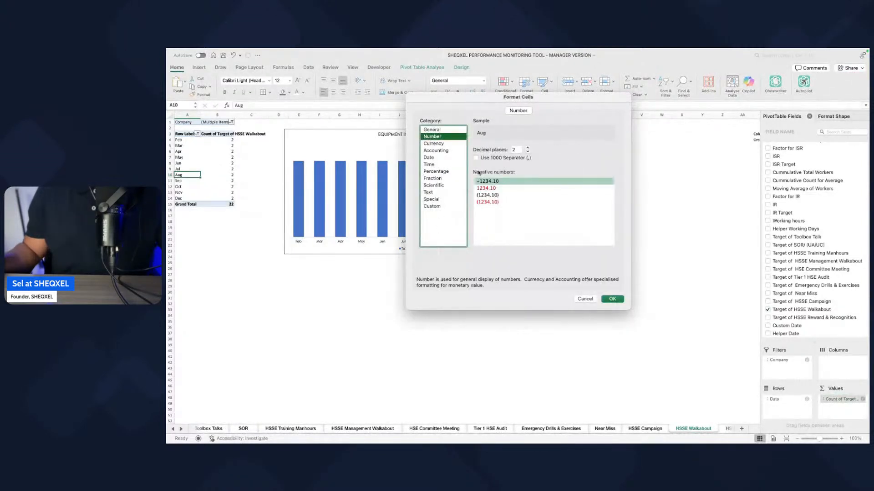
{"action": "double_click", "coordinate": [528, 152]}
{"action": "left_click", "coordinate": [610, 299]}
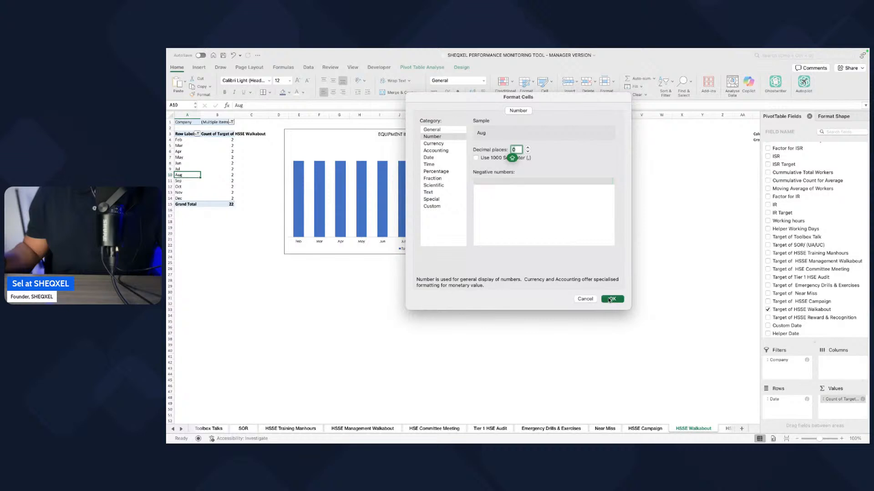
{"action": "left_click", "coordinate": [564, 239]}
Step: Add the HSSE Walkabout field to the values of the HSSE Walkabout sheet's pivot table
{"action": "scroll", "coordinate": [796, 265], "scroll_direction": "up", "scroll_amount": 10}
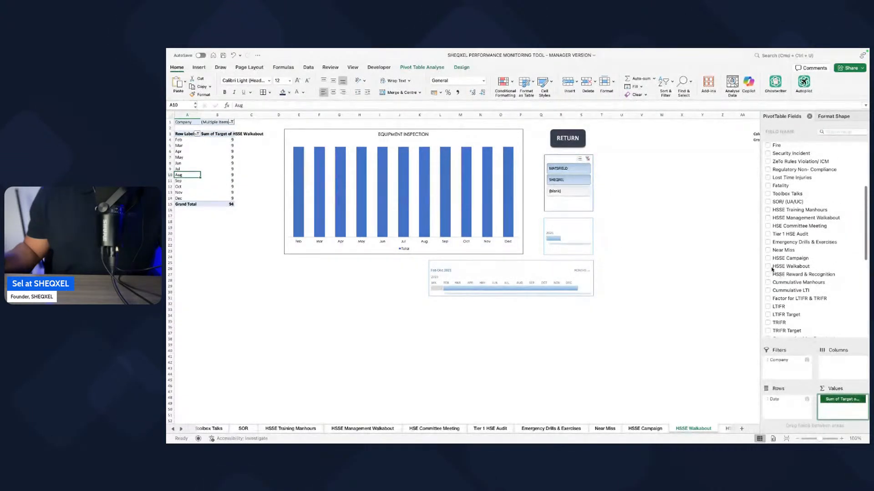
{"action": "left_click", "coordinate": [768, 267]}
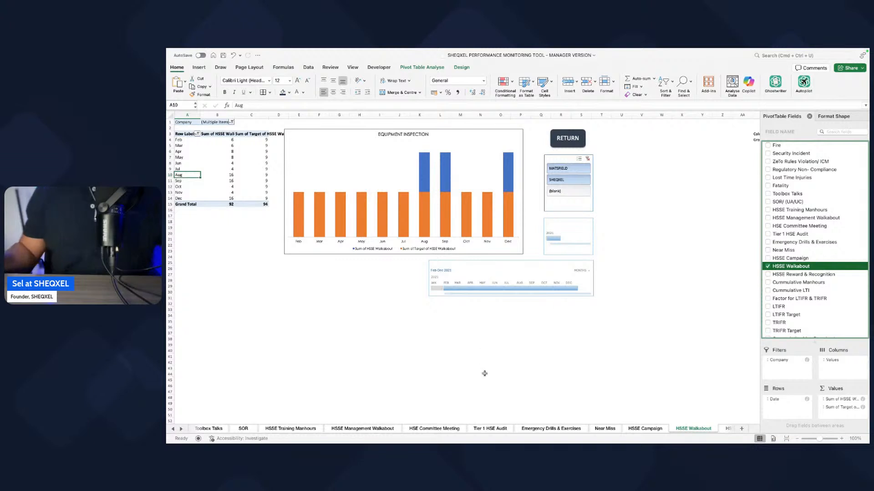
Step: Copy the HSSE Campaign chart's formatting and apply it to the chart on the HSSE Walkabout sheet
{"action": "left_click", "coordinate": [644, 428]}
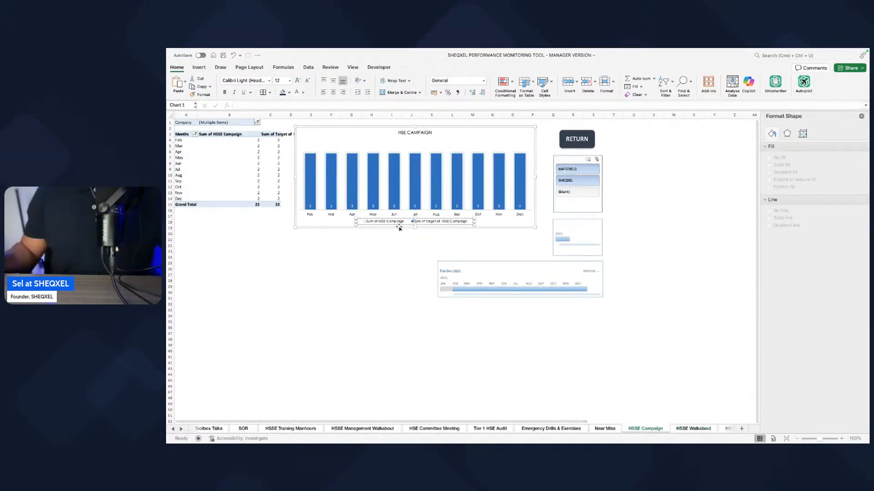
{"action": "left_click", "coordinate": [399, 227]}
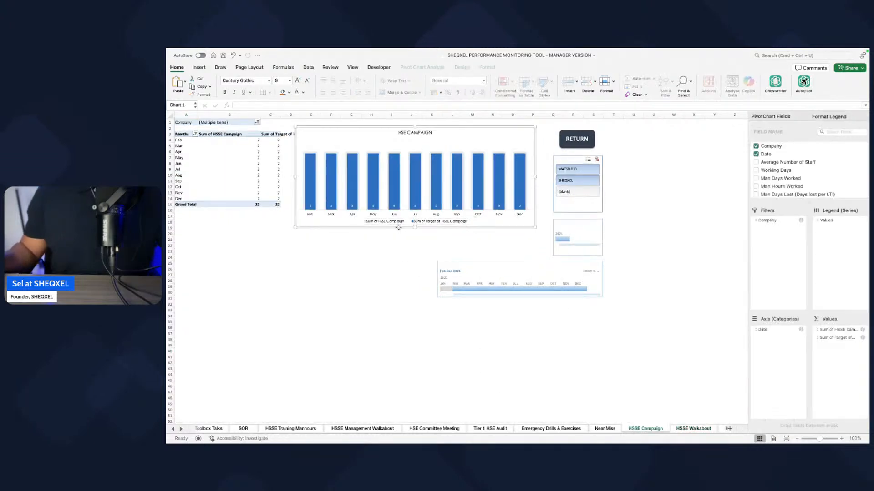
{"action": "left_click", "coordinate": [681, 428]}
{"action": "left_click", "coordinate": [395, 253]}
{"action": "left_click", "coordinate": [394, 253]}
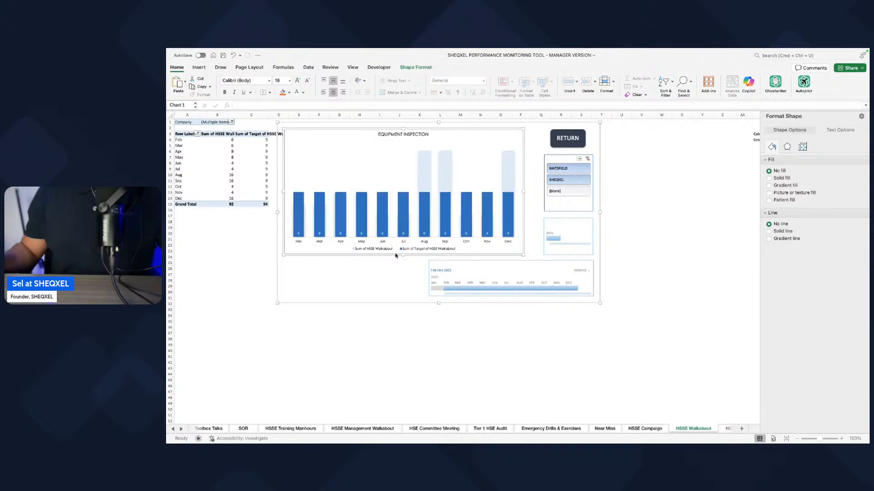
Step: Retitle the chart on the HSSE Walkabout sheet as HSE WALKABOUT
{"action": "left_click", "coordinate": [395, 134]}
{"action": "triple_click", "coordinate": [398, 136]}
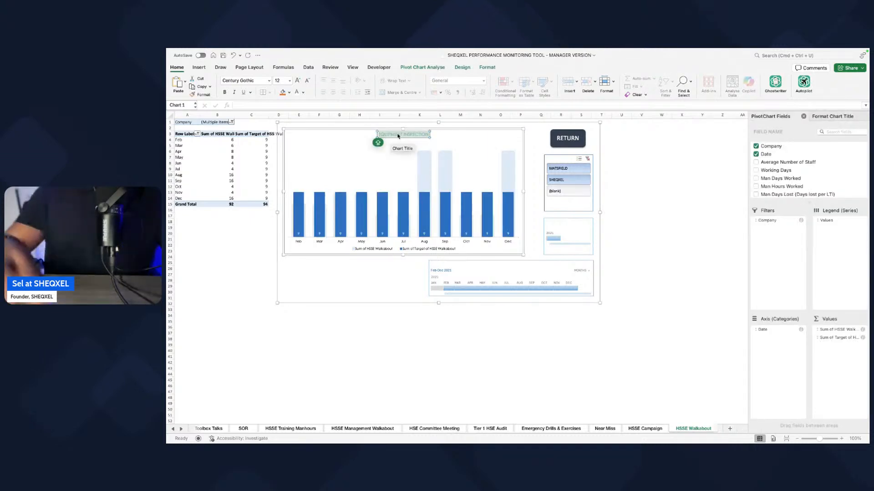
{"action": "type", "text": "HSE ALK"}
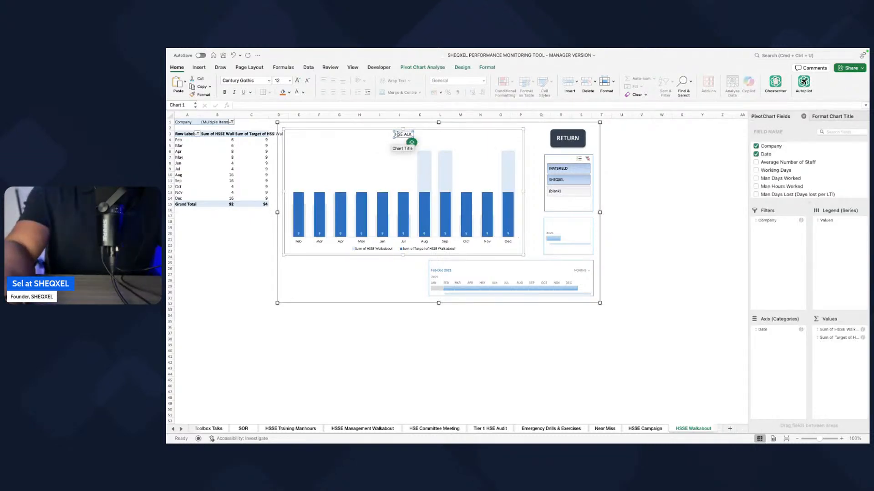
{"action": "type", "text": "ABOUT"}
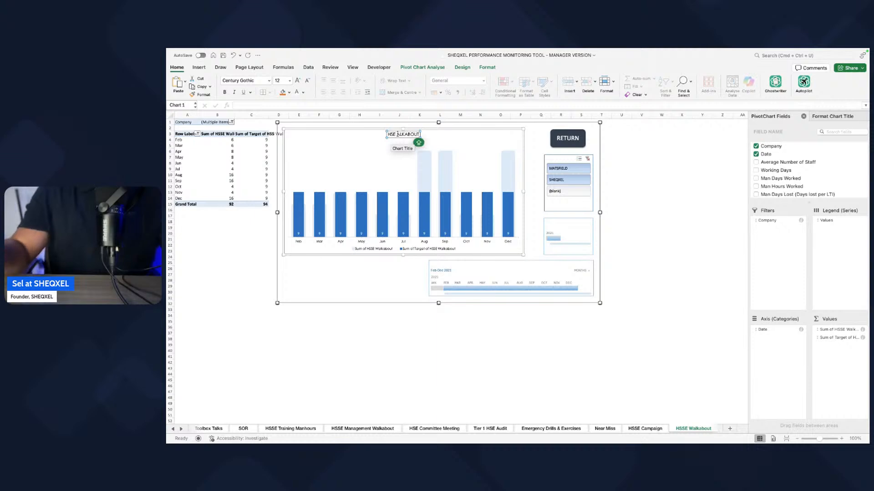
{"action": "left_click", "coordinate": [396, 135]}
{"action": "type", "text": "W"}
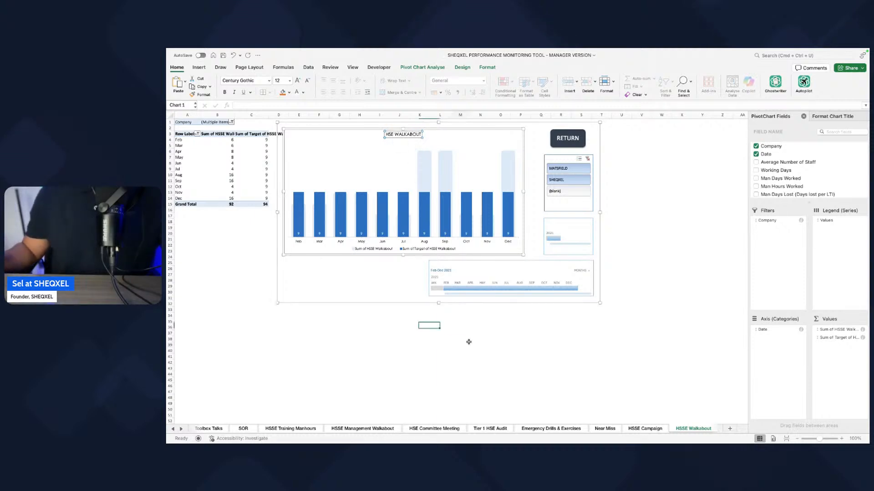
{"action": "left_click", "coordinate": [460, 344]}
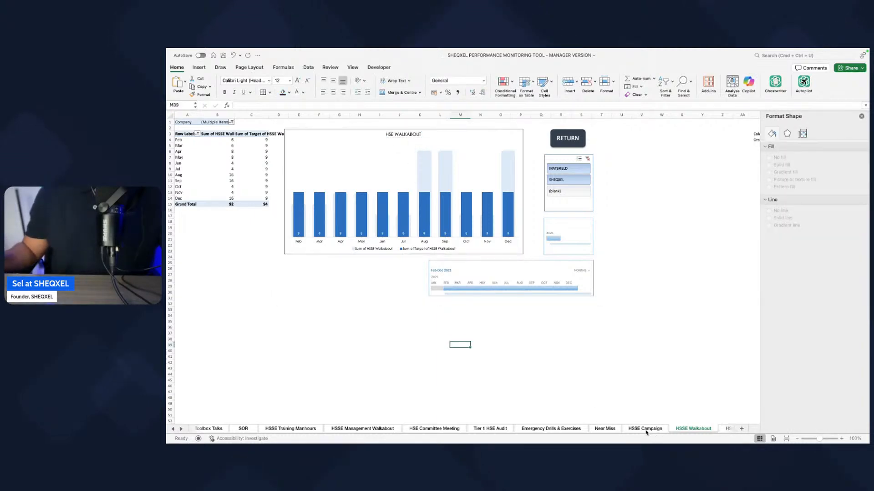
Step: Add the Target of HSSE Reward & Recognition field to the values of the HSSE Reward & Recognition sheet's pivot table
{"action": "left_click", "coordinate": [182, 430]}
{"action": "left_click", "coordinate": [181, 430]}
{"action": "left_click", "coordinate": [181, 430]}
{"action": "left_click", "coordinate": [616, 429]}
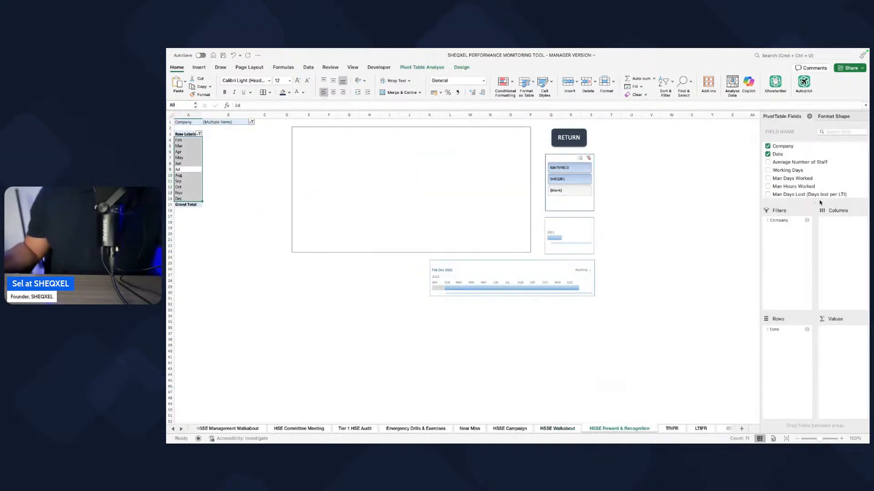
{"action": "scroll", "coordinate": [794, 286], "scroll_direction": "down", "scroll_amount": 10}
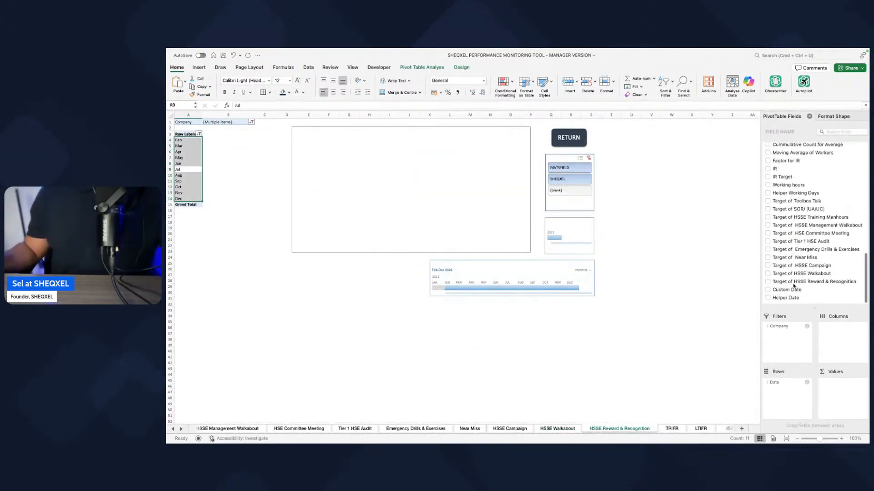
{"action": "left_click", "coordinate": [769, 284]}
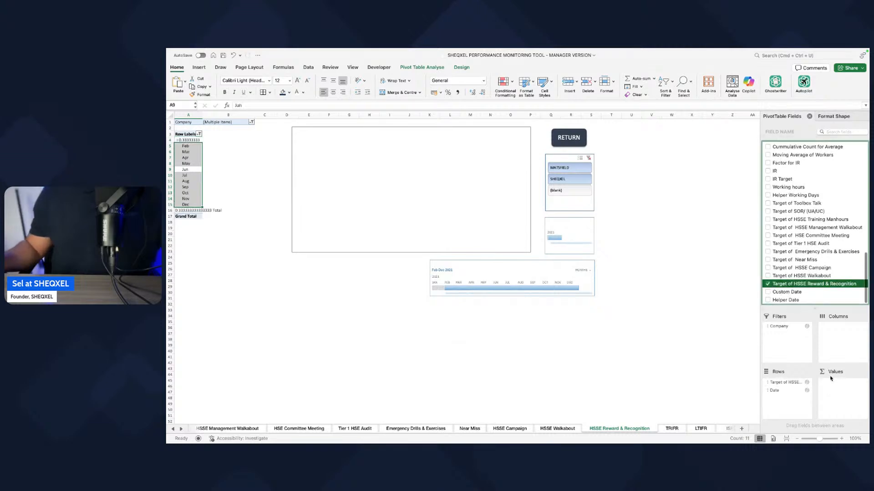
{"action": "left_click_drag", "start_coordinate": [773, 383], "coordinate": [833, 384]}
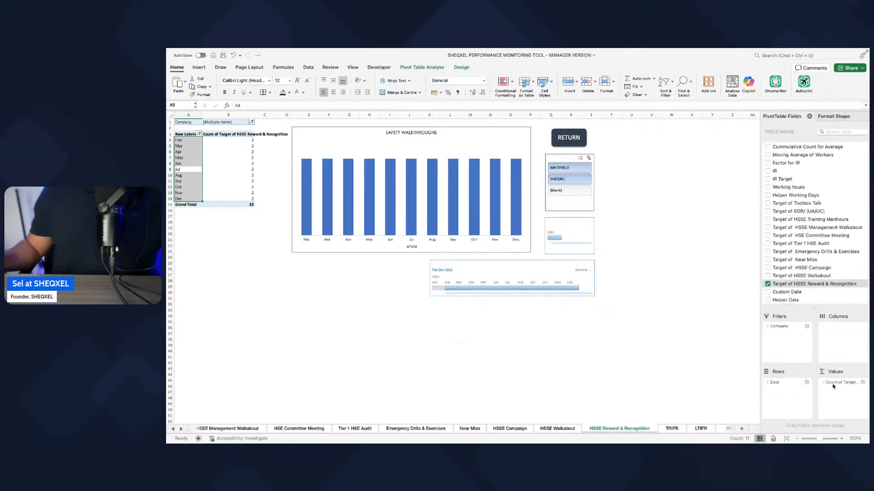
Step: Summarise Target of HSSE Reward & Recognition by Sum and give it the Number format with 0 decimal places
{"action": "left_click", "coordinate": [832, 387]}
{"action": "left_click", "coordinate": [791, 436]}
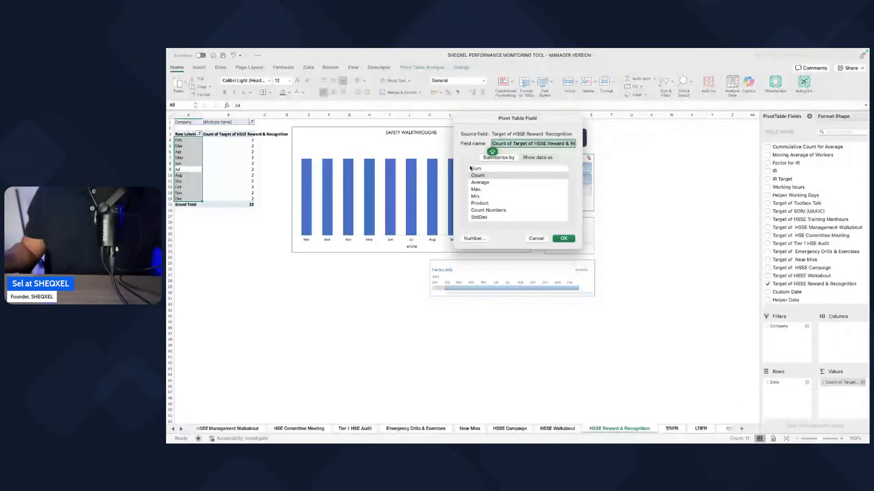
{"action": "left_click", "coordinate": [473, 168]}
{"action": "left_click", "coordinate": [474, 238]}
{"action": "left_click", "coordinate": [453, 137]}
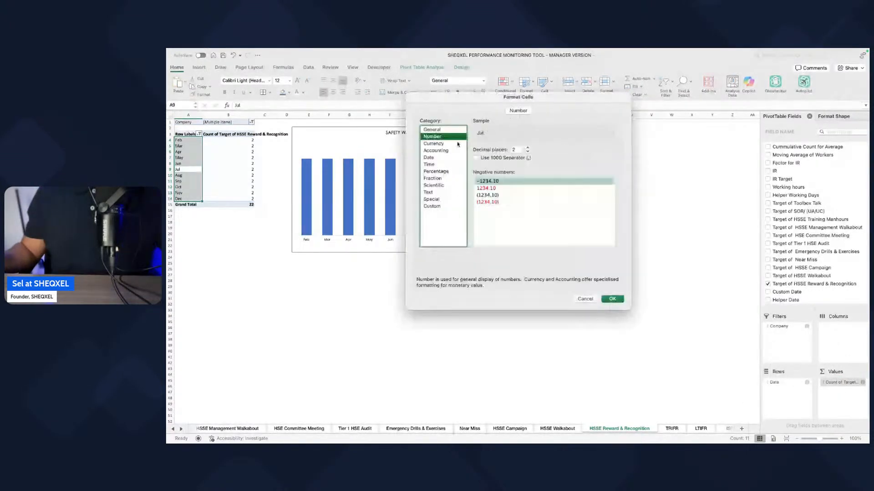
{"action": "left_click", "coordinate": [527, 148]}
{"action": "left_click", "coordinate": [527, 148]}
{"action": "left_click", "coordinate": [527, 151]}
{"action": "left_click", "coordinate": [527, 151]}
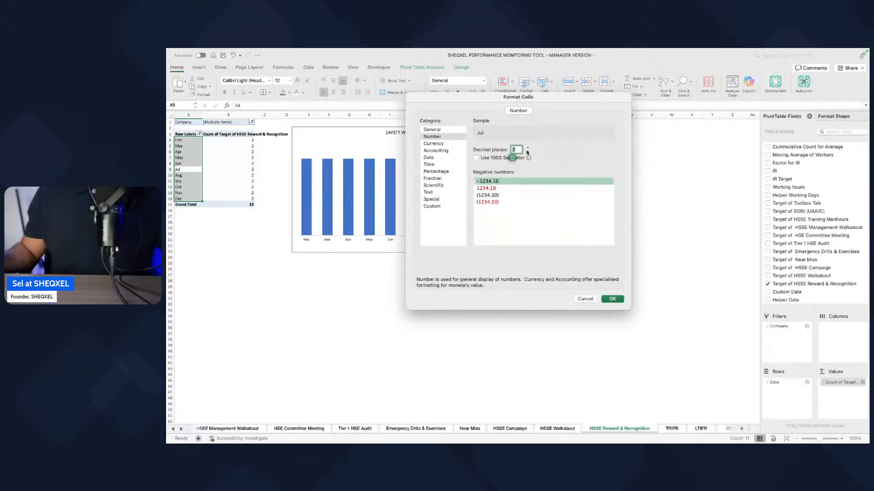
{"action": "left_click", "coordinate": [611, 299]}
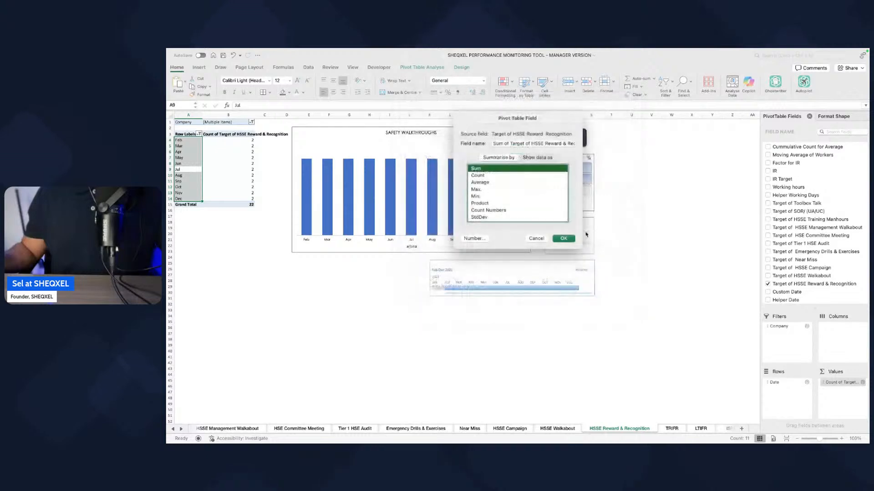
{"action": "left_click", "coordinate": [563, 238]}
Step: Add the HSSE Reward & Recognition field to the values of the same sheet's pivot table
{"action": "scroll", "coordinate": [804, 217], "scroll_direction": "up", "scroll_amount": 5}
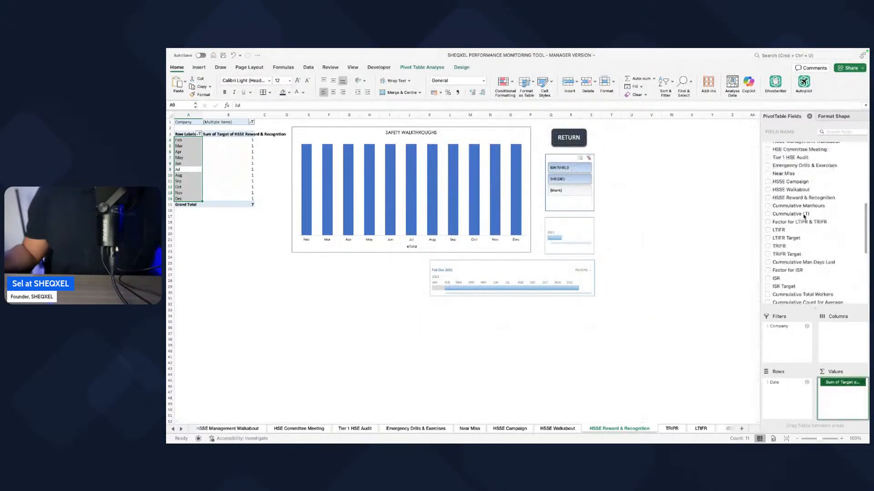
{"action": "left_click", "coordinate": [768, 198]}
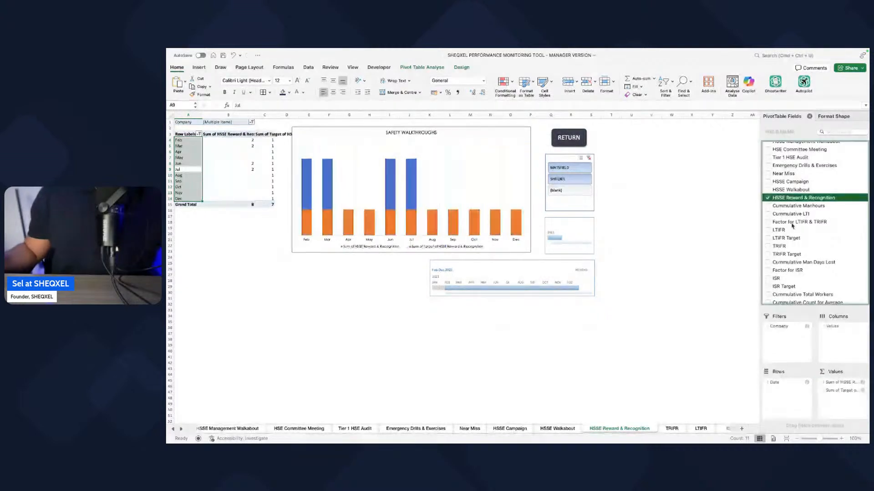
{"action": "left_click", "coordinate": [841, 395]}
{"action": "left_click", "coordinate": [634, 378]}
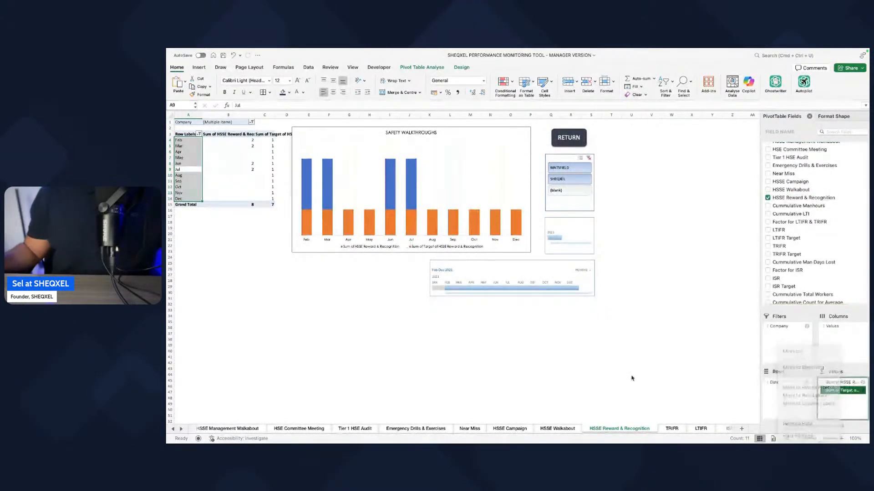
Step: Copy the HSSE Walkabout chart's formatting and apply it to the chart on the HSSE Reward & Recognition sheet
{"action": "left_click", "coordinate": [557, 429]}
{"action": "left_click", "coordinate": [433, 255]}
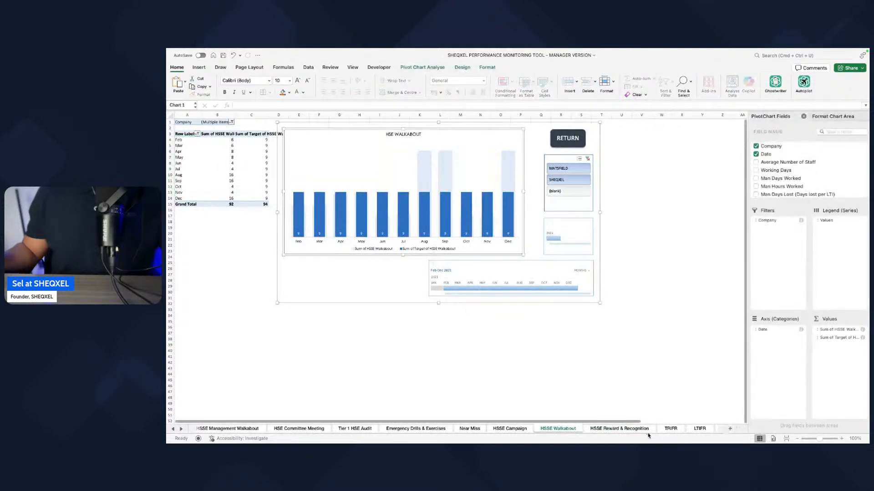
{"action": "left_click", "coordinate": [633, 429]}
{"action": "left_click", "coordinate": [431, 256]}
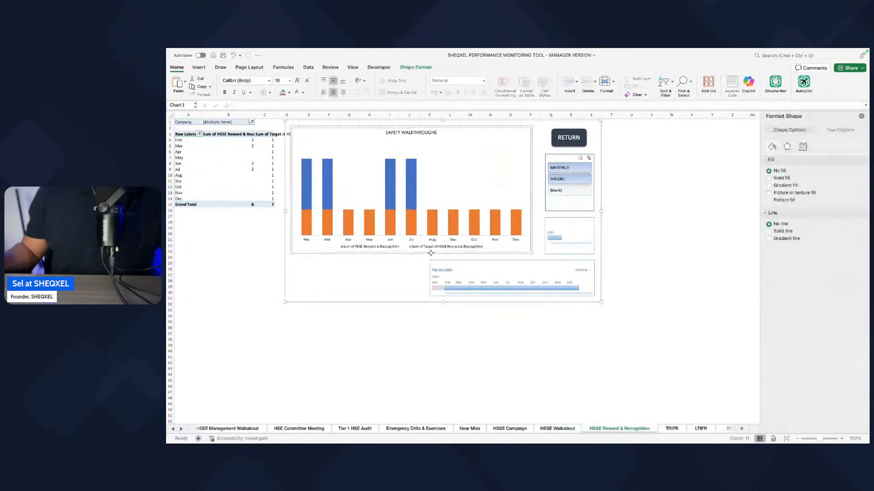
{"action": "left_click", "coordinate": [522, 364]}
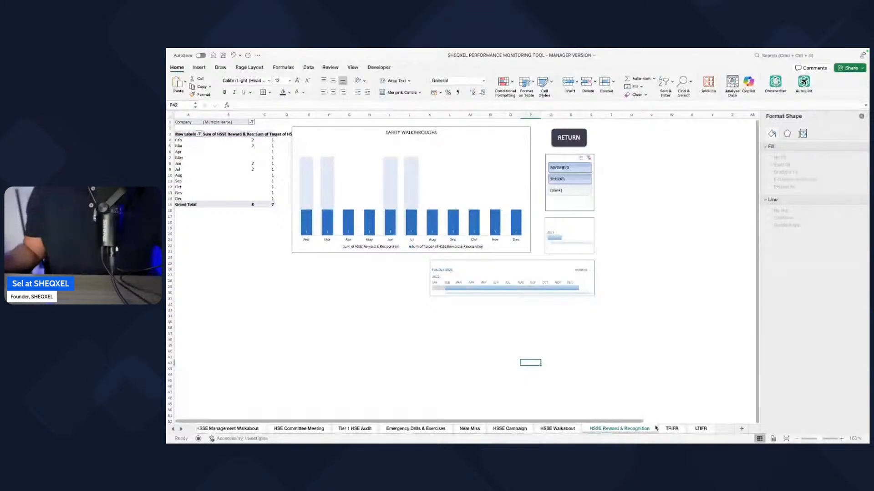
Step: Review the TRIFR, LTIFR, ISR, HSSE Training Manhours and Leading Indicators sheets and the four dashboards for content that still needs repair
{"action": "left_click", "coordinate": [673, 430]}
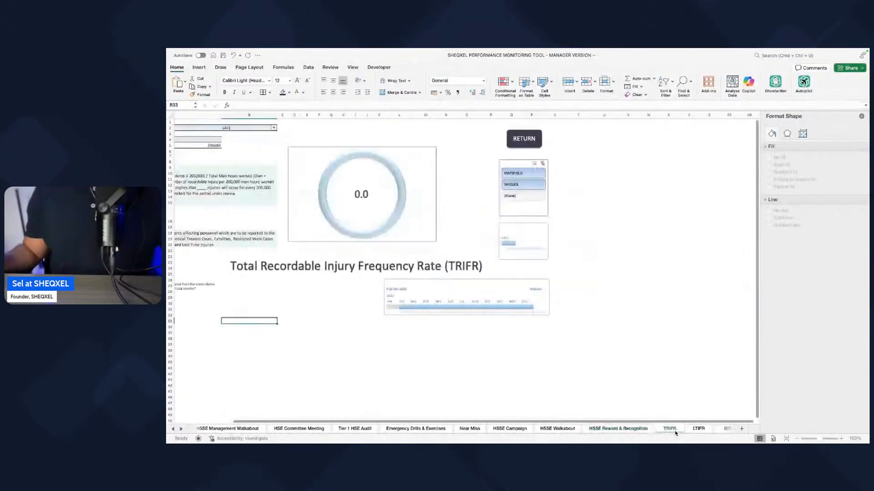
{"action": "left_click", "coordinate": [698, 429]}
{"action": "left_click", "coordinate": [726, 430]}
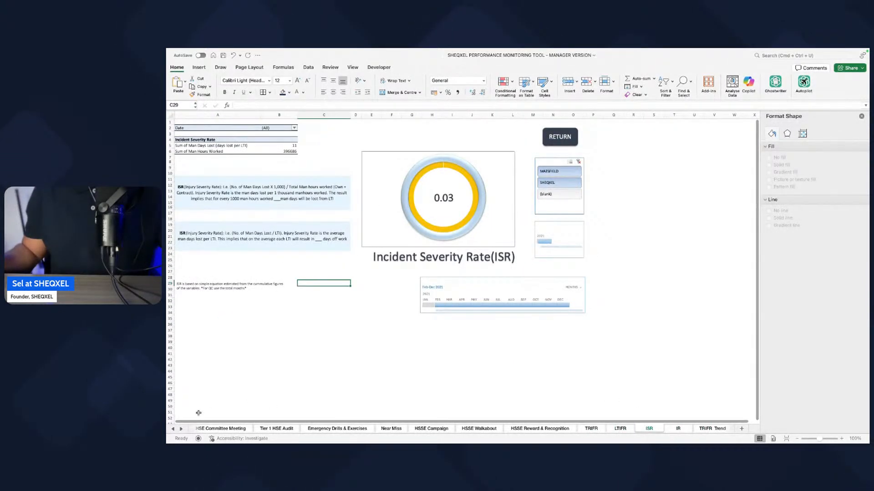
{"action": "left_click", "coordinate": [173, 429]}
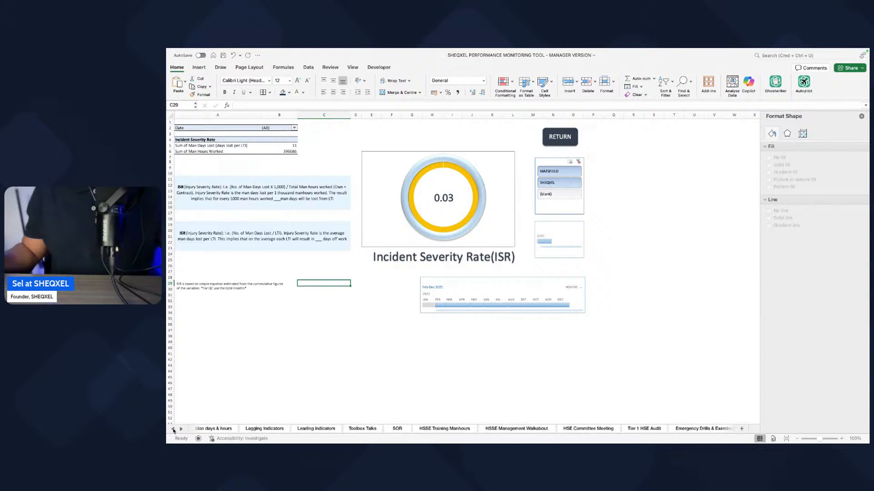
{"action": "left_click", "coordinate": [173, 429]}
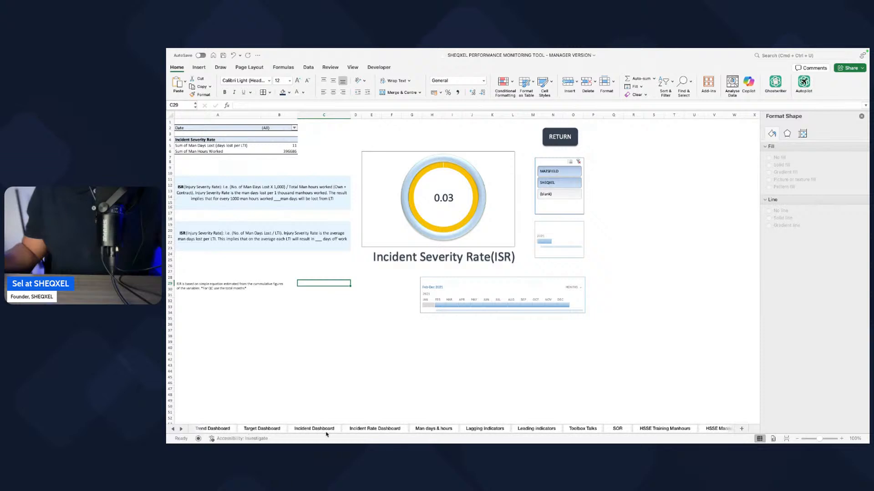
{"action": "left_click", "coordinate": [664, 430]}
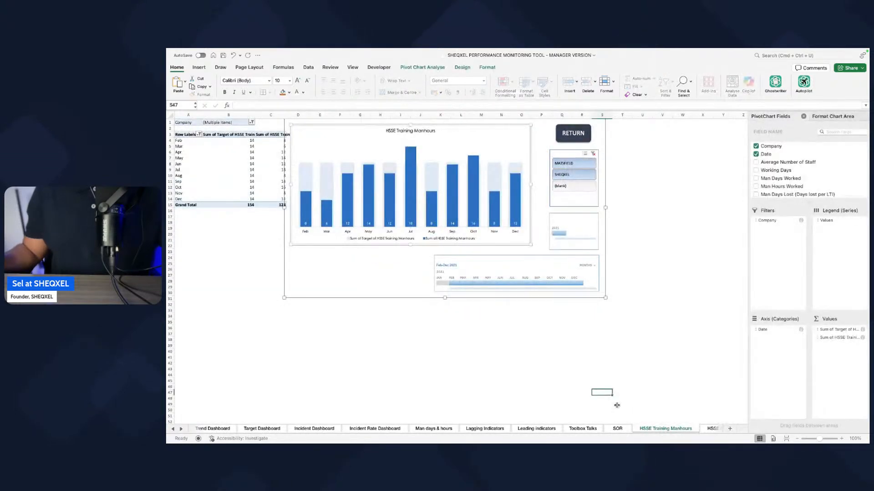
{"action": "left_click", "coordinate": [536, 428]}
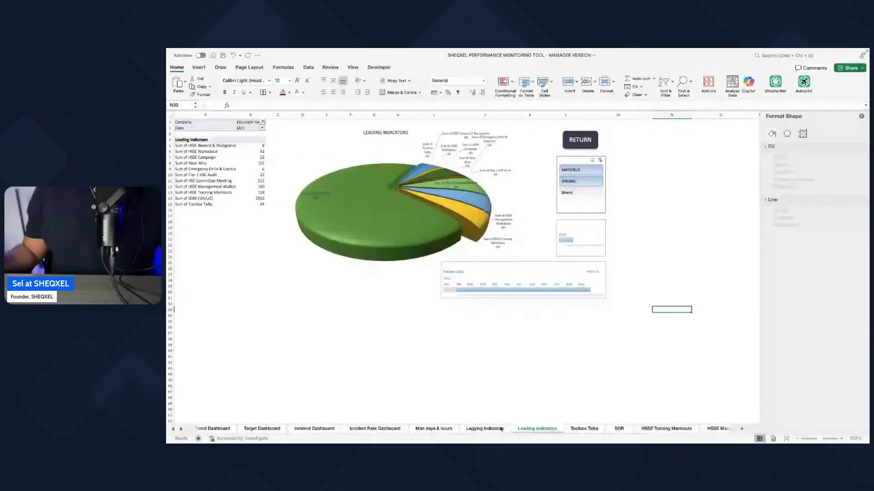
{"action": "left_click", "coordinate": [389, 429]}
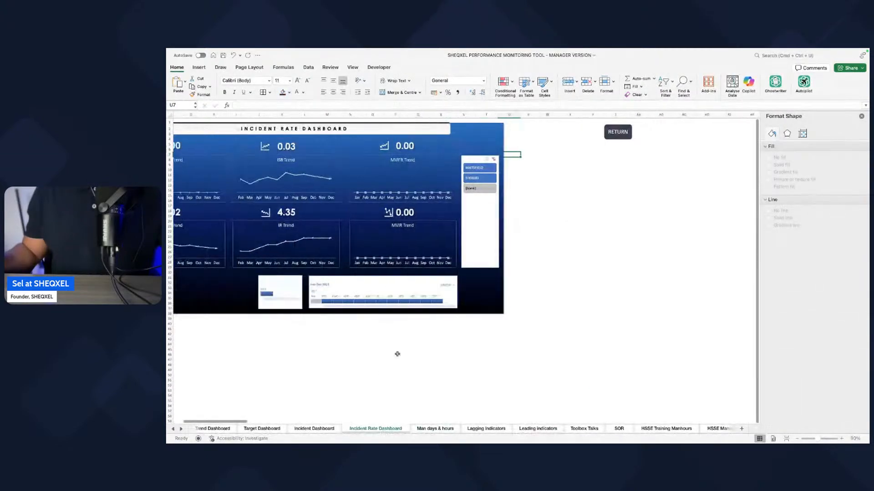
{"action": "left_click", "coordinate": [314, 429]}
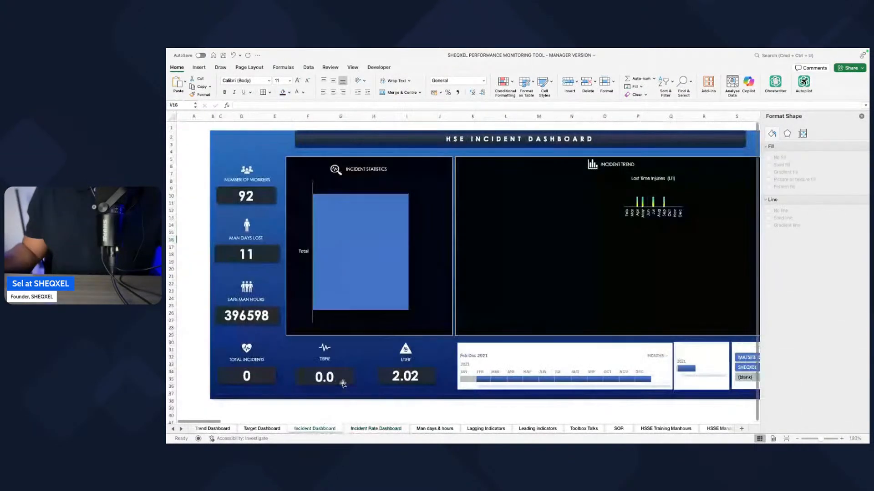
{"action": "left_click", "coordinate": [253, 429]}
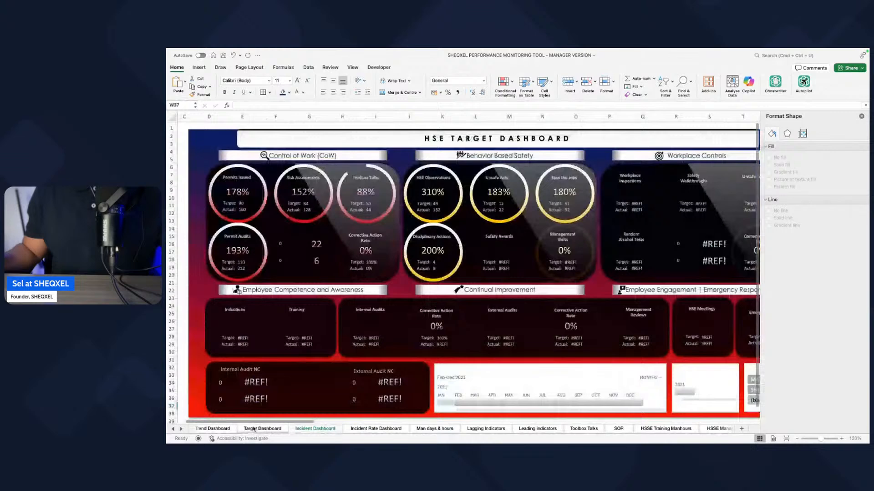
{"action": "left_click", "coordinate": [222, 429]}
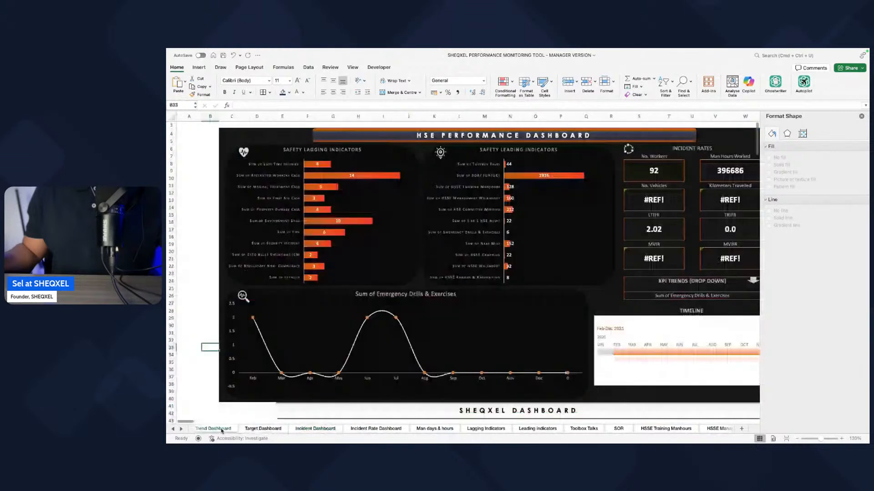
Step: On the Incident Dashboard's helper pivot tables, add Restricted Workday Case to the table in column FS and Medical Treatment Case to the next one
{"action": "left_click", "coordinate": [300, 429]}
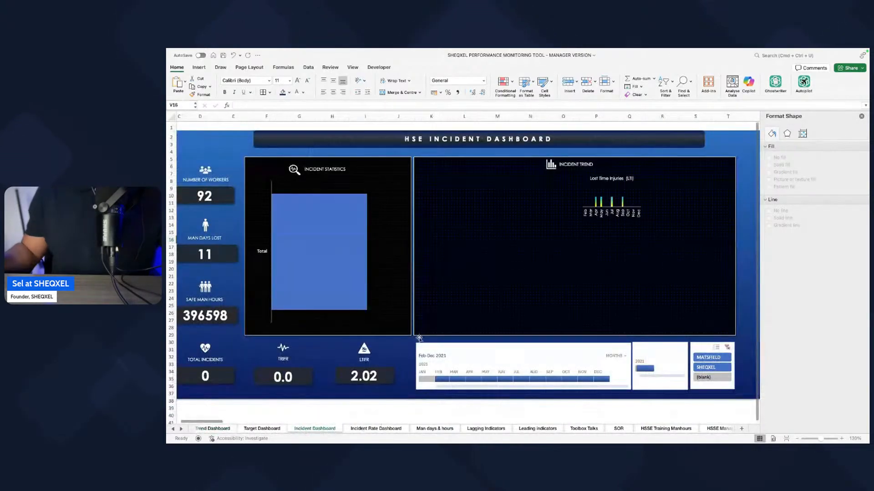
{"action": "left_click", "coordinate": [501, 284]}
{"action": "scroll", "coordinate": [502, 285], "scroll_direction": "right", "scroll_amount": 10}
{"action": "scroll", "coordinate": [503, 285], "scroll_direction": "right", "scroll_amount": 15}
{"action": "scroll", "coordinate": [489, 284], "scroll_direction": "right", "scroll_amount": 20}
{"action": "scroll", "coordinate": [474, 285], "scroll_direction": "left", "scroll_amount": 3}
{"action": "left_click", "coordinate": [282, 188]}
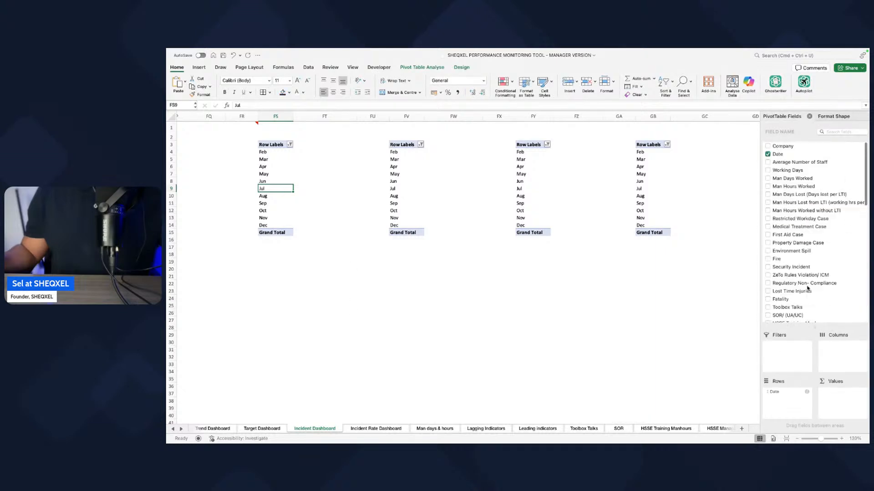
{"action": "scroll", "coordinate": [804, 291], "scroll_direction": "down", "scroll_amount": 5}
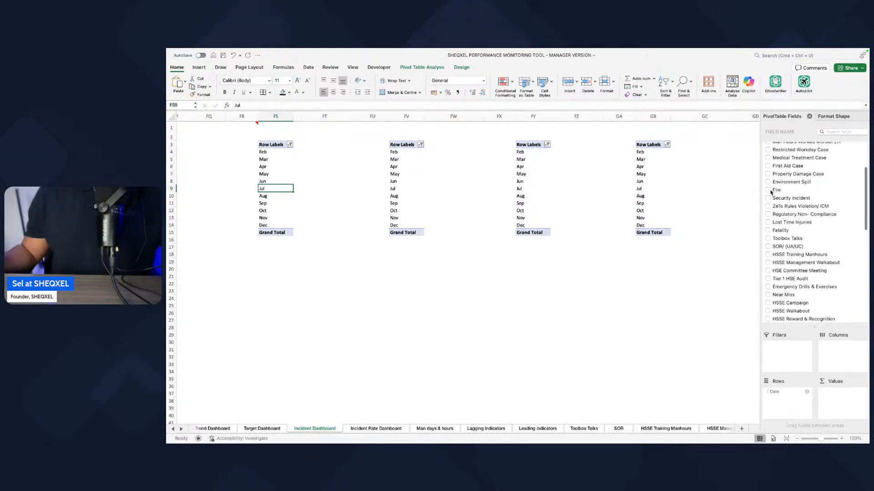
{"action": "scroll", "coordinate": [770, 186], "scroll_direction": "up", "scroll_amount": 4}
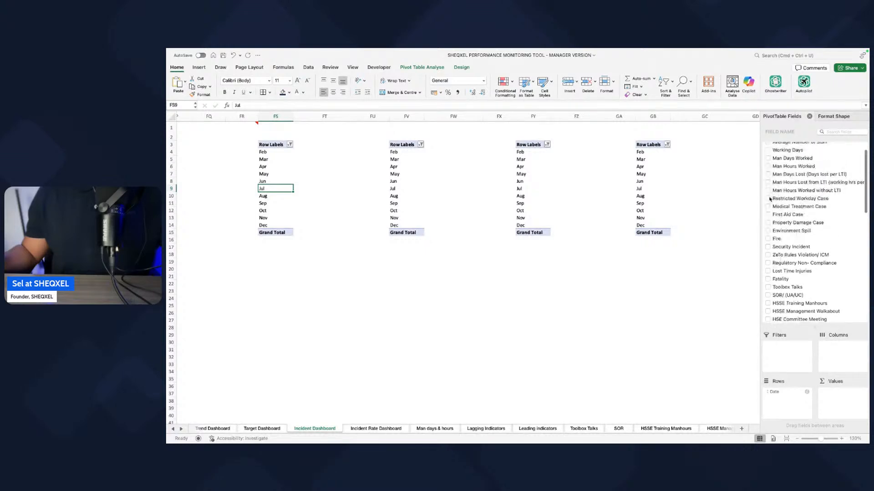
{"action": "left_click", "coordinate": [769, 199]}
{"action": "left_click", "coordinate": [420, 181]}
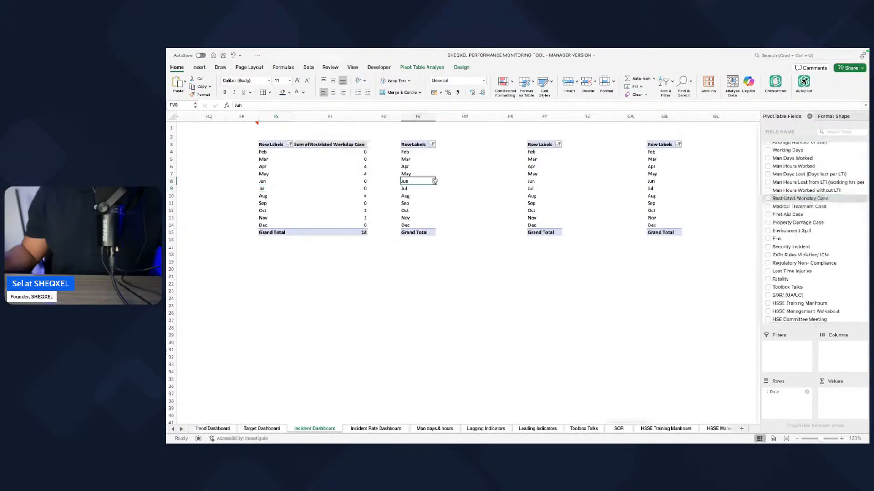
{"action": "left_click", "coordinate": [768, 207]}
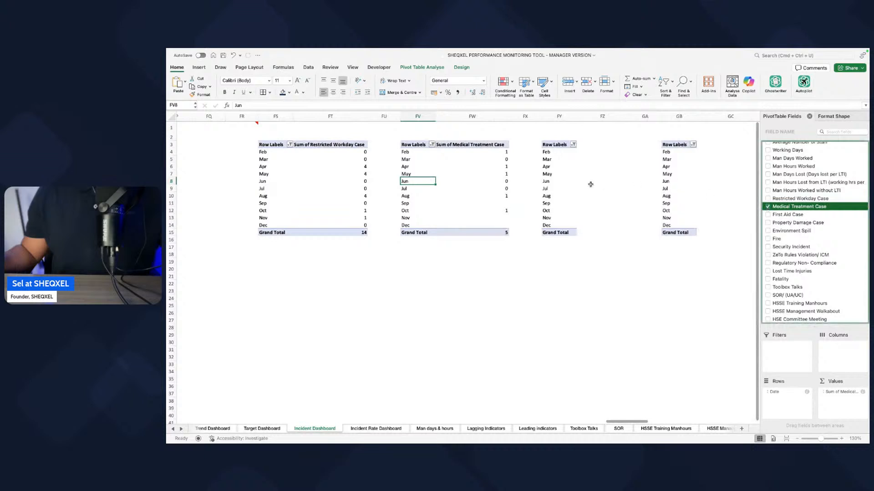
Step: Add First Aid Case to the values of the helper pivot table in column FY and Property Damage Case to the one in column GB
{"action": "left_click", "coordinate": [570, 188]}
{"action": "left_click", "coordinate": [767, 215]}
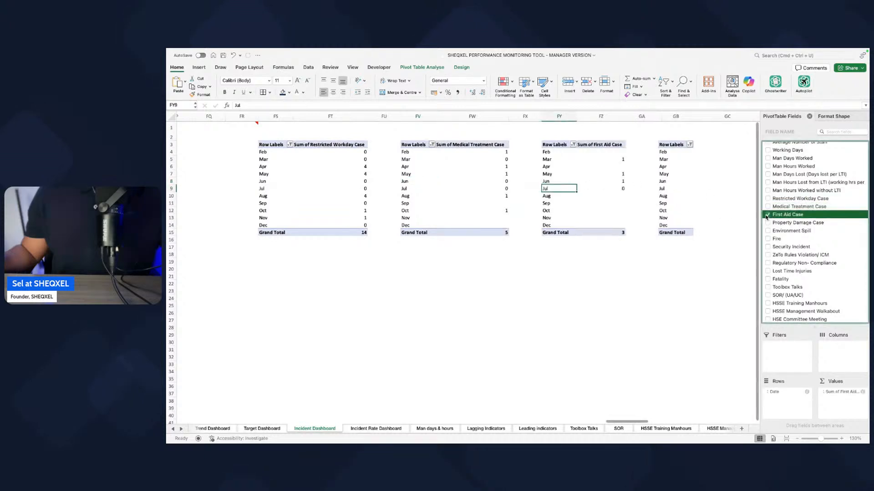
{"action": "left_click", "coordinate": [667, 197]}
{"action": "left_click", "coordinate": [768, 222]}
Step: Add Environment Spill to the values of the helper pivot table in column GH and Fire to the one in column GK
{"action": "scroll", "coordinate": [652, 217], "scroll_direction": "right", "scroll_amount": 3}
{"action": "scroll", "coordinate": [652, 217], "scroll_direction": "right", "scroll_amount": 3}
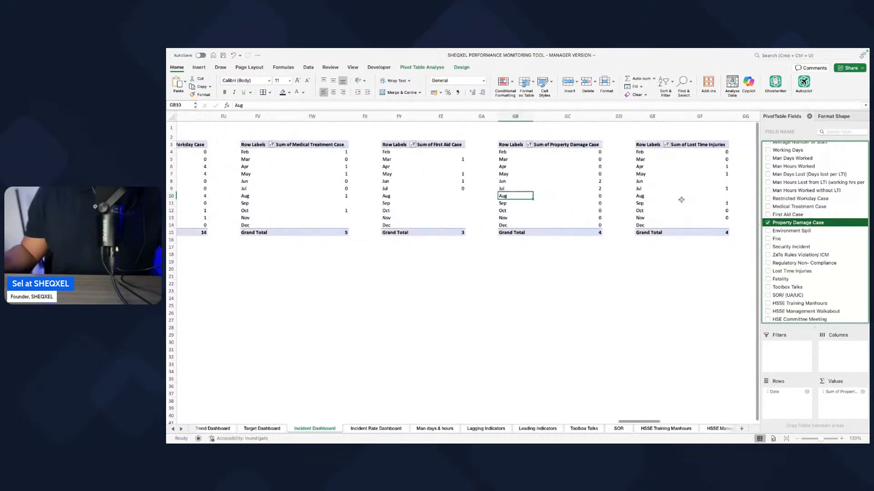
{"action": "scroll", "coordinate": [678, 199], "scroll_direction": "right", "scroll_amount": 5}
{"action": "left_click", "coordinate": [767, 230]}
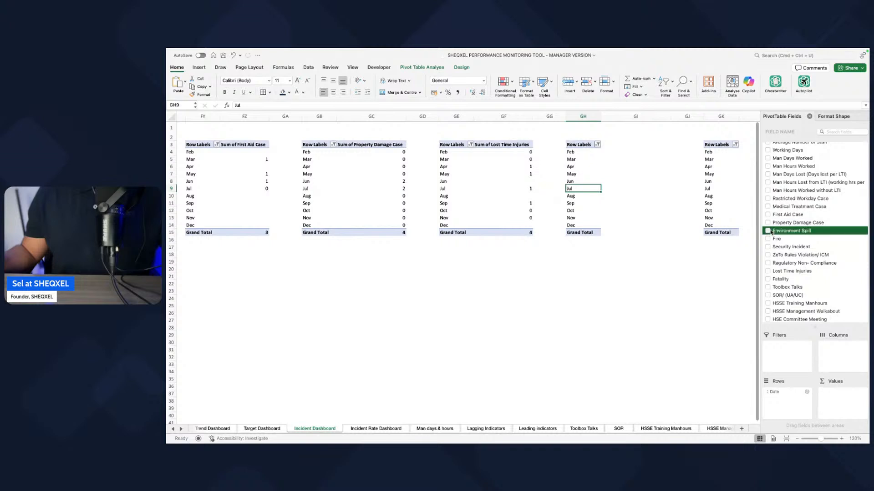
{"action": "scroll", "coordinate": [654, 223], "scroll_direction": "right", "scroll_amount": 2}
{"action": "left_click_drag", "start_coordinate": [637, 204], "coordinate": [664, 207]}
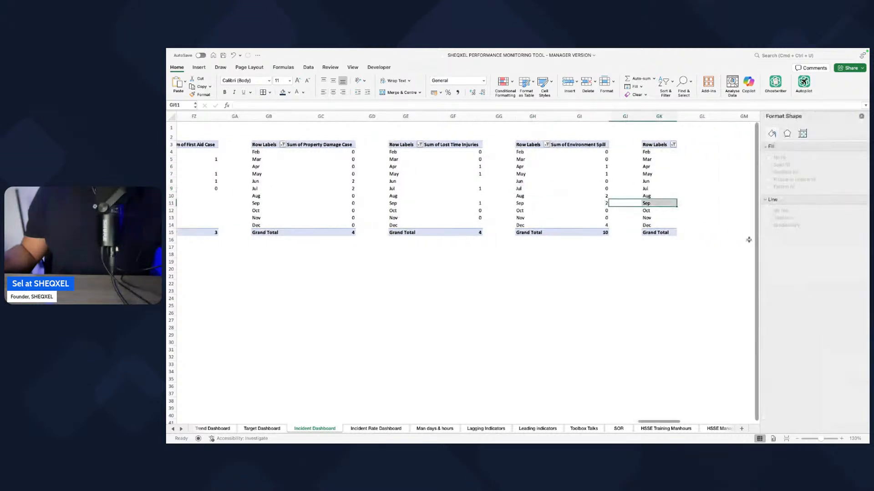
{"action": "left_click", "coordinate": [670, 215]}
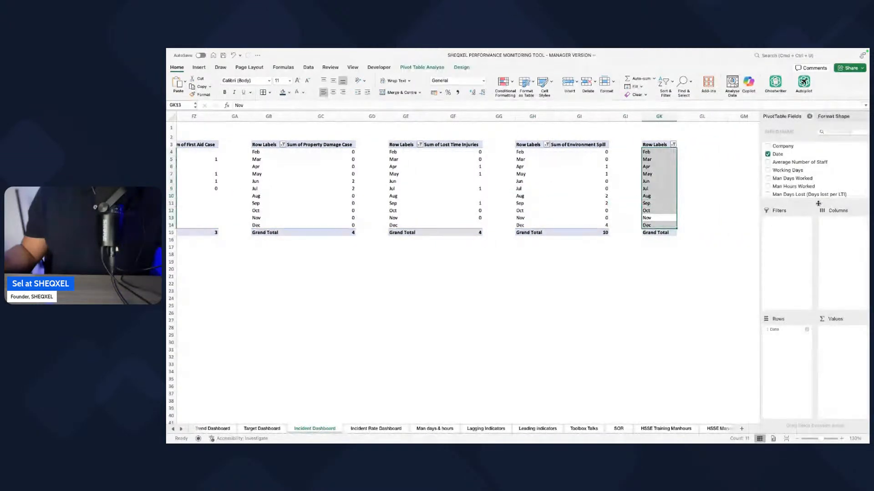
{"action": "left_click", "coordinate": [768, 259]}
Step: Add Security Incident to the values of the helper pivot table in column GN and ZeTo Rules Violation/ ICM to the one in column GQ
{"action": "scroll", "coordinate": [682, 214], "scroll_direction": "right", "scroll_amount": 2}
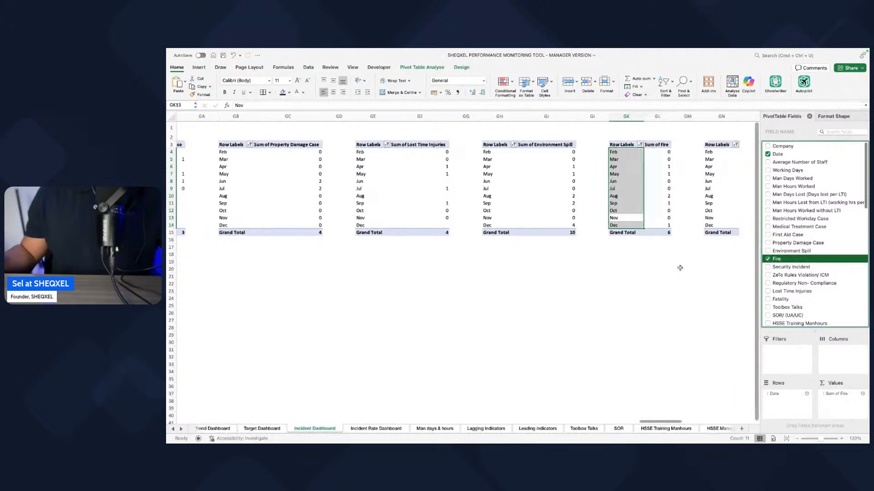
{"action": "left_click", "coordinate": [683, 210]}
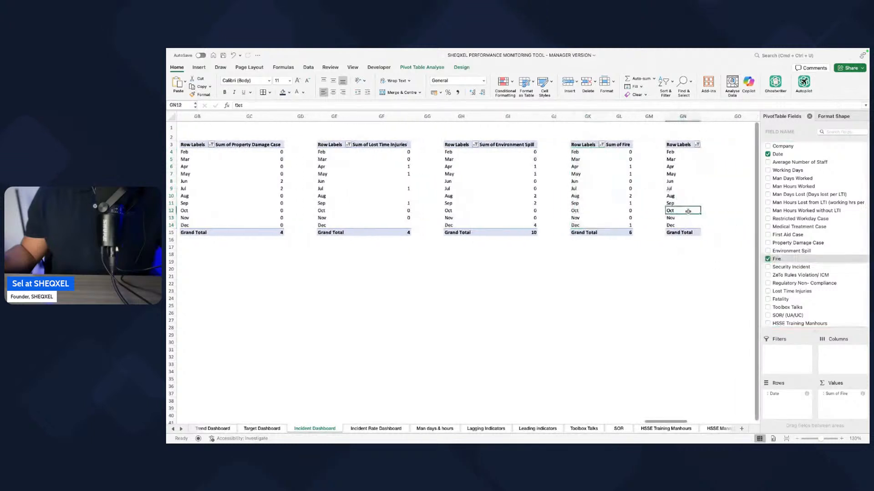
{"action": "left_click", "coordinate": [767, 267]}
{"action": "scroll", "coordinate": [643, 201], "scroll_direction": "right", "scroll_amount": 3}
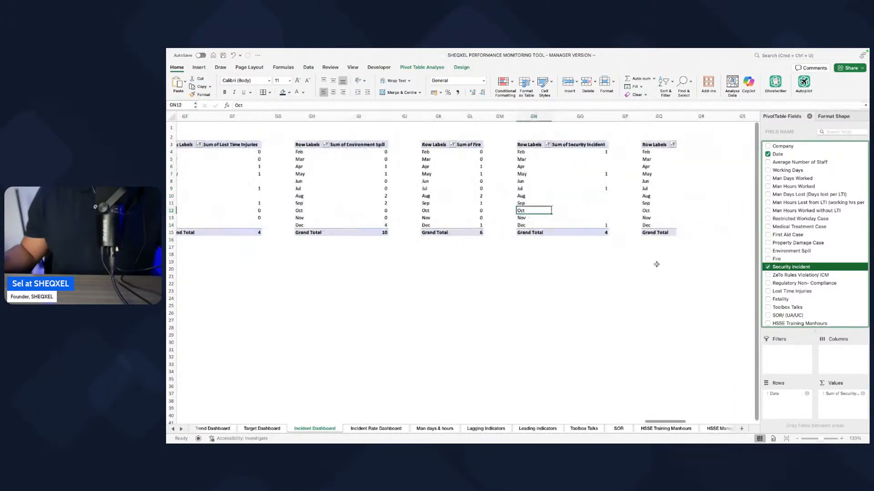
{"action": "left_click", "coordinate": [643, 203]}
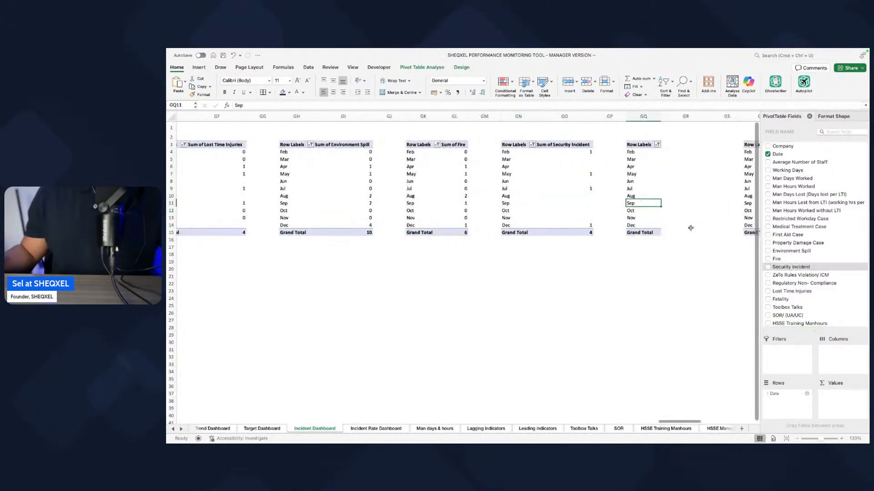
{"action": "left_click", "coordinate": [767, 275]}
Step: Add Regulatory Non-Compliance to the values of the helper pivot table in column GT and Fatality to the one in column GW
{"action": "scroll", "coordinate": [688, 268], "scroll_direction": "right", "scroll_amount": 4}
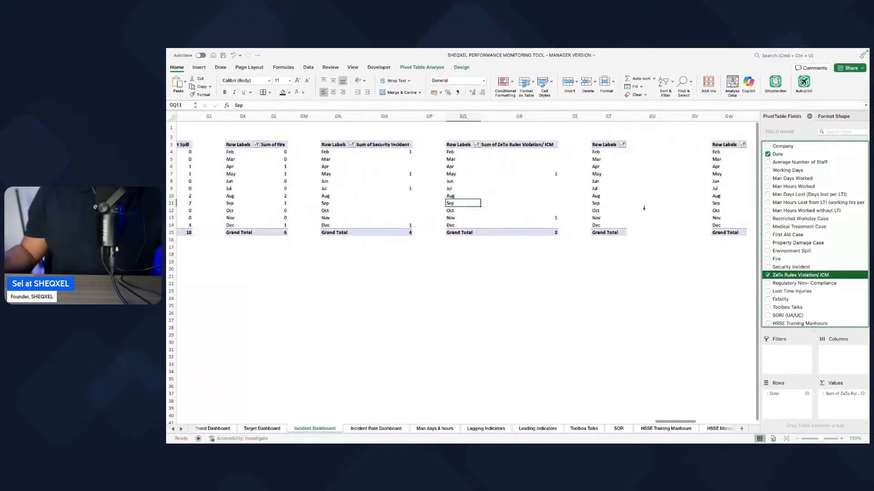
{"action": "left_click", "coordinate": [614, 195]}
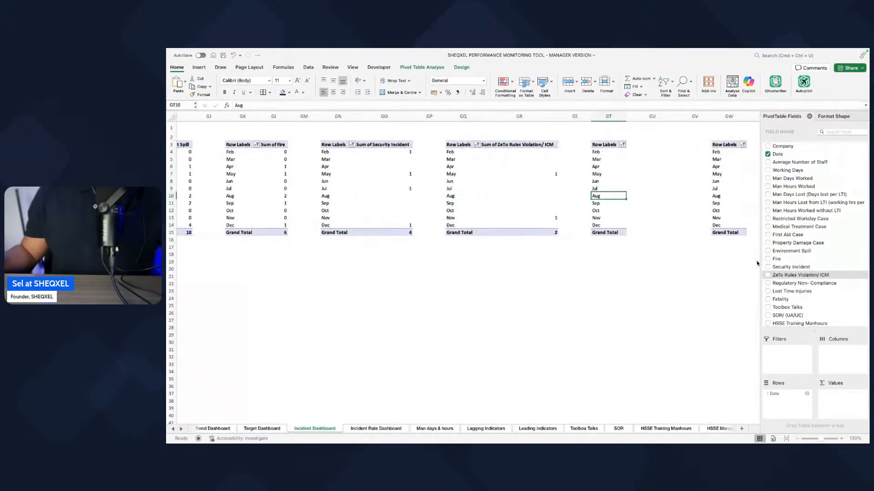
{"action": "left_click", "coordinate": [768, 283]}
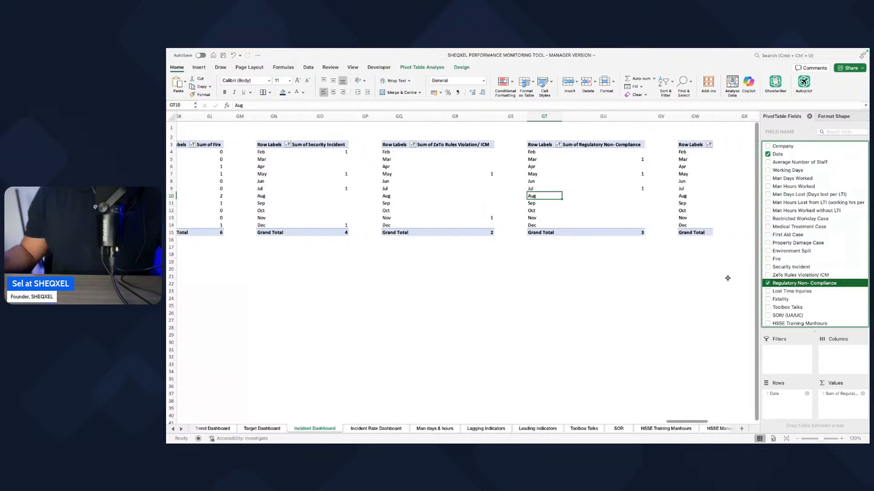
{"action": "scroll", "coordinate": [659, 176], "scroll_direction": "right", "scroll_amount": 2}
{"action": "left_click", "coordinate": [658, 174]}
{"action": "left_click", "coordinate": [768, 299]}
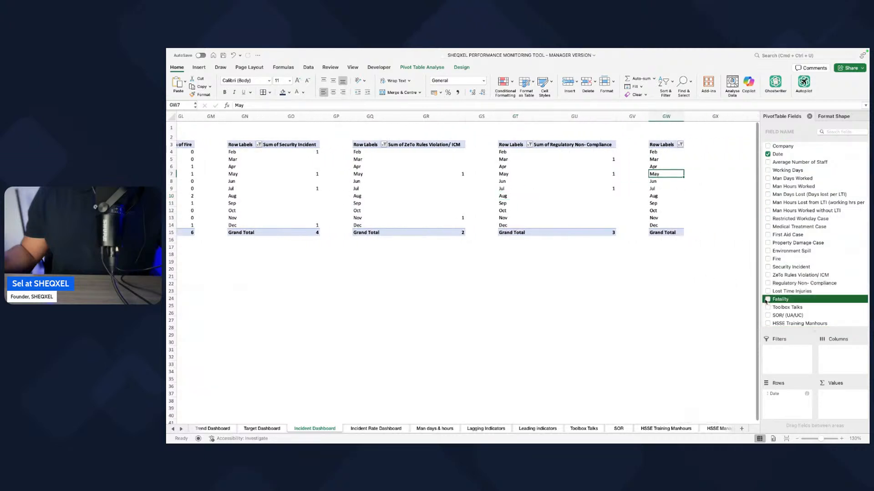
Step: Compare the Incident Dashboard's trend charts with the safety lagging indicator headings on the Actual Source Data sheet
{"action": "scroll", "coordinate": [687, 284], "scroll_direction": "right", "scroll_amount": 2}
{"action": "scroll", "coordinate": [688, 284], "scroll_direction": "right", "scroll_amount": 1}
{"action": "scroll", "coordinate": [789, 282], "scroll_direction": "down", "scroll_amount": 3}
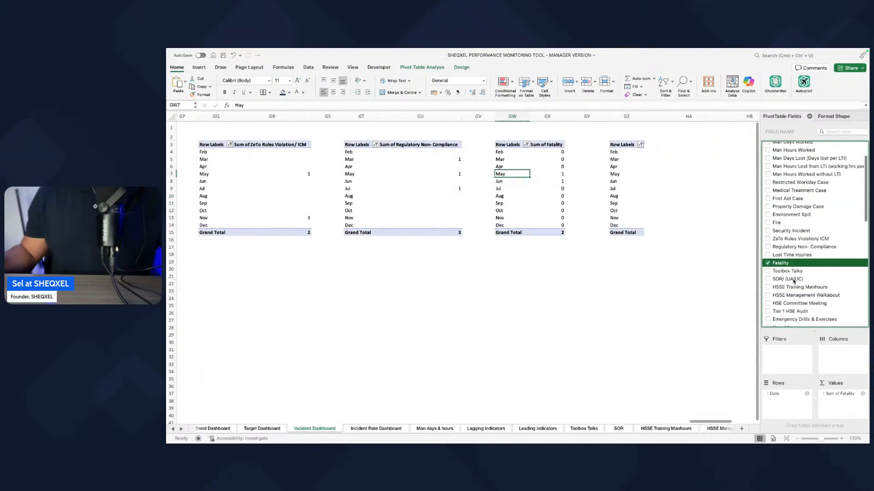
{"action": "left_click", "coordinate": [586, 327]}
{"action": "scroll", "coordinate": [617, 345], "scroll_direction": "left", "scroll_amount": 6}
{"action": "scroll", "coordinate": [617, 345], "scroll_direction": "left", "scroll_amount": 20}
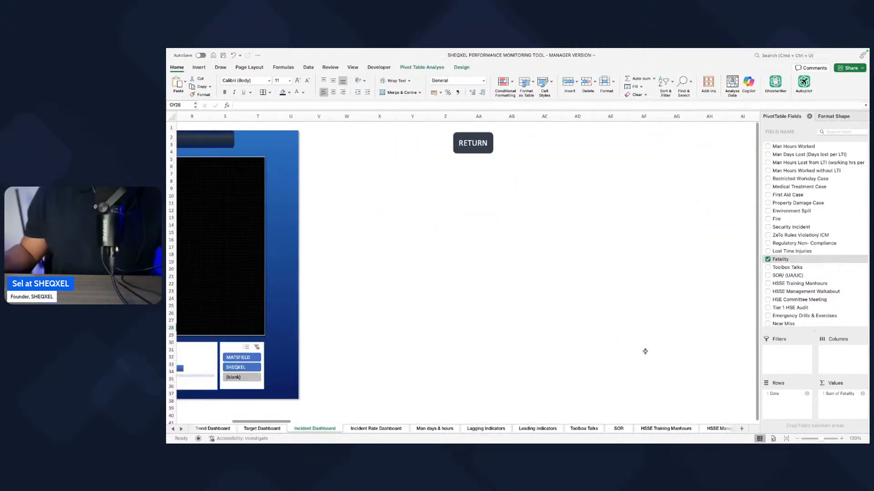
{"action": "scroll", "coordinate": [645, 351], "scroll_direction": "left", "scroll_amount": 10}
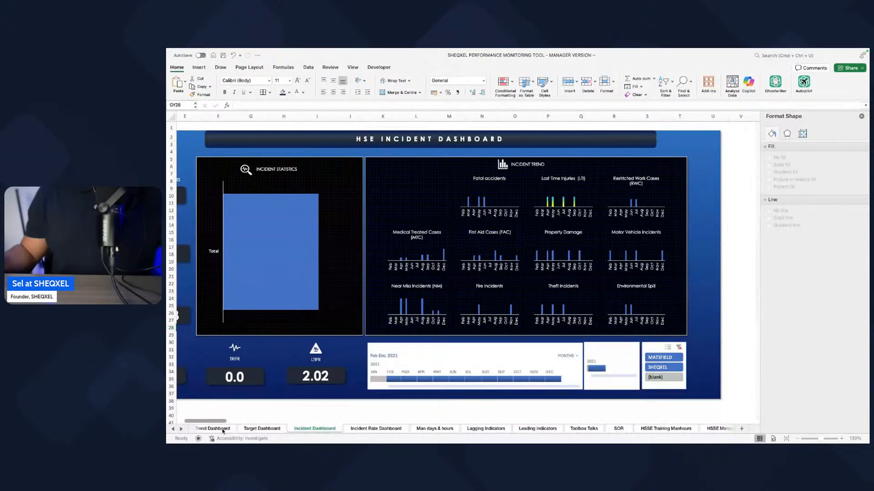
{"action": "left_click", "coordinate": [173, 429]}
{"action": "left_click", "coordinate": [172, 429]}
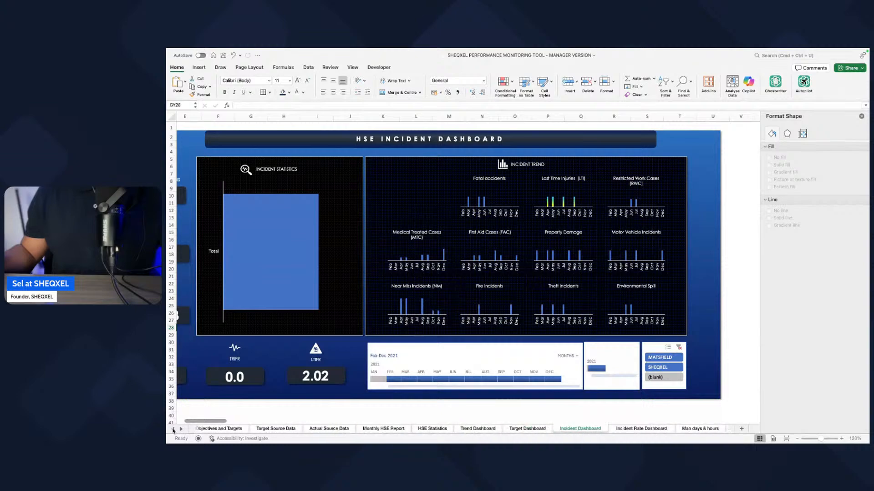
{"action": "left_click", "coordinate": [329, 429]}
{"action": "scroll", "coordinate": [397, 341], "scroll_direction": "left", "scroll_amount": 10}
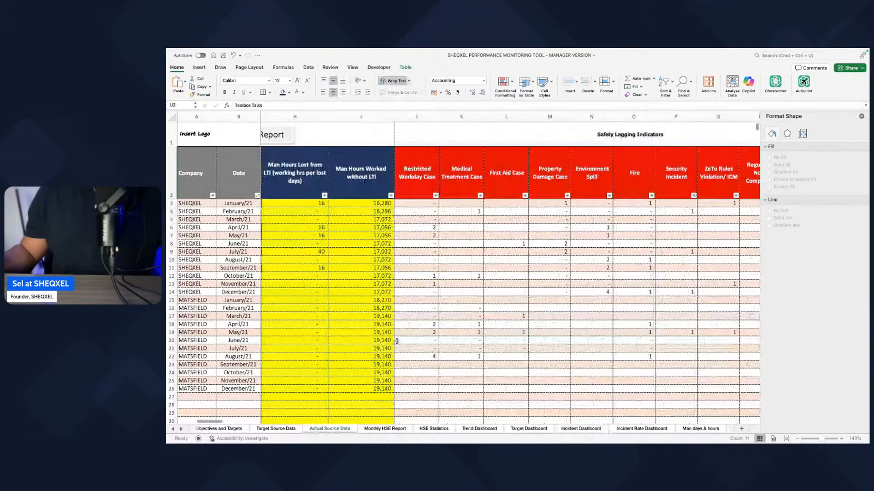
{"action": "left_click_drag", "start_coordinate": [416, 182], "coordinate": [532, 191]}
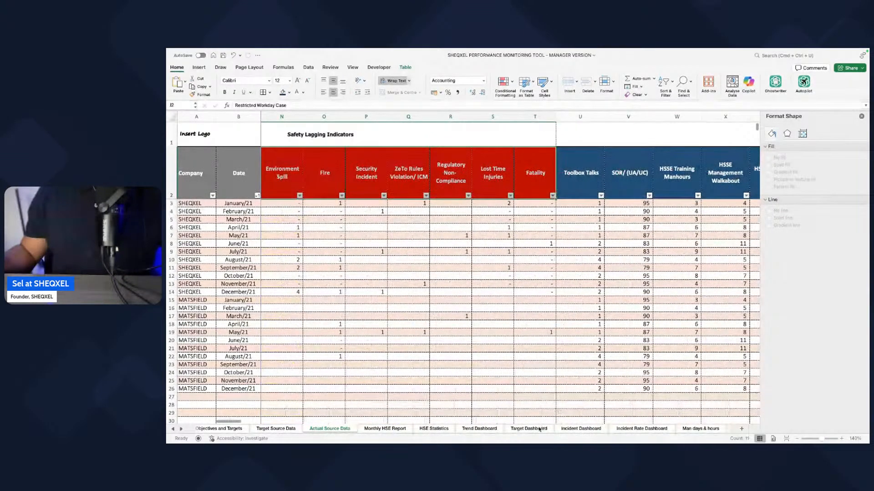
{"action": "left_click", "coordinate": [639, 429]}
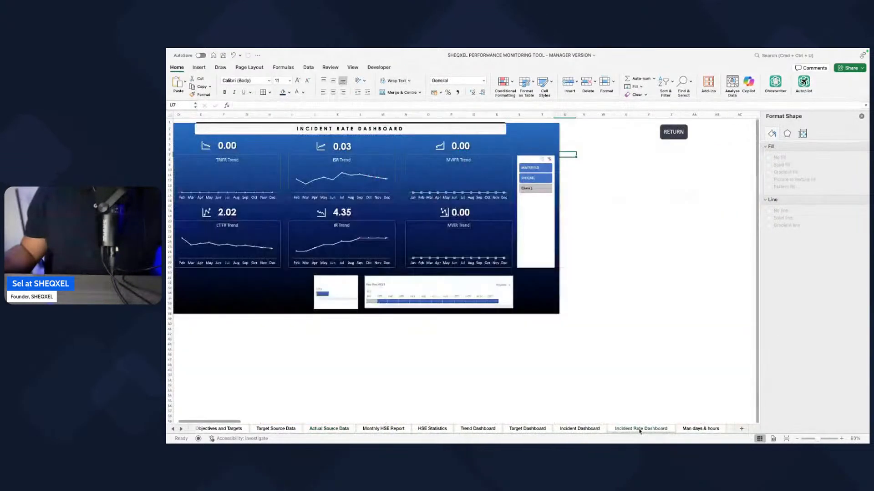
Step: Examine the Incident Dashboard's trend charts, the Lost Time Injuries helper pivot table in column HC and the helper cells beside it
{"action": "left_click", "coordinate": [594, 431]}
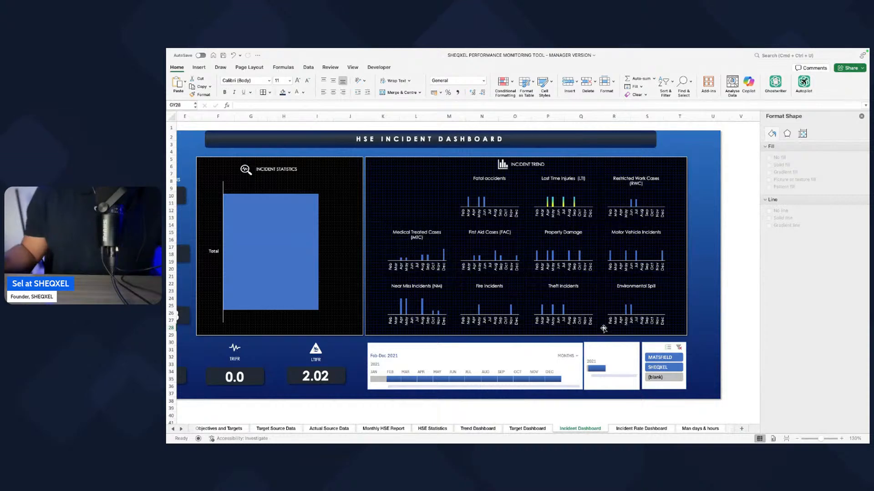
{"action": "scroll", "coordinate": [604, 328], "scroll_direction": "left", "scroll_amount": 2}
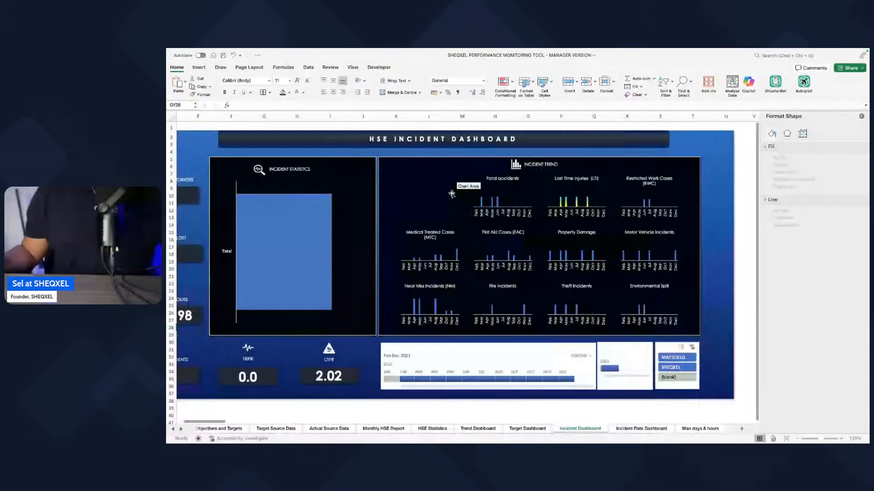
{"action": "scroll", "coordinate": [454, 243], "scroll_direction": "right", "scroll_amount": 6}
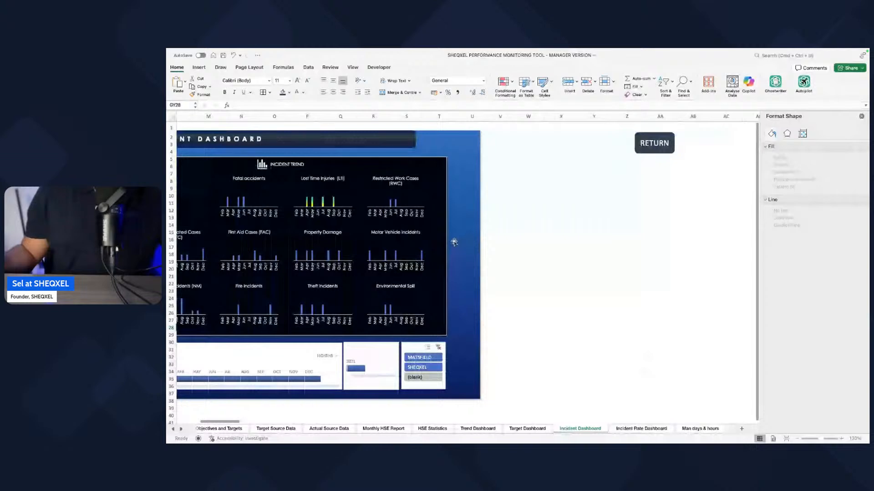
{"action": "scroll", "coordinate": [454, 243], "scroll_direction": "right", "scroll_amount": 20}
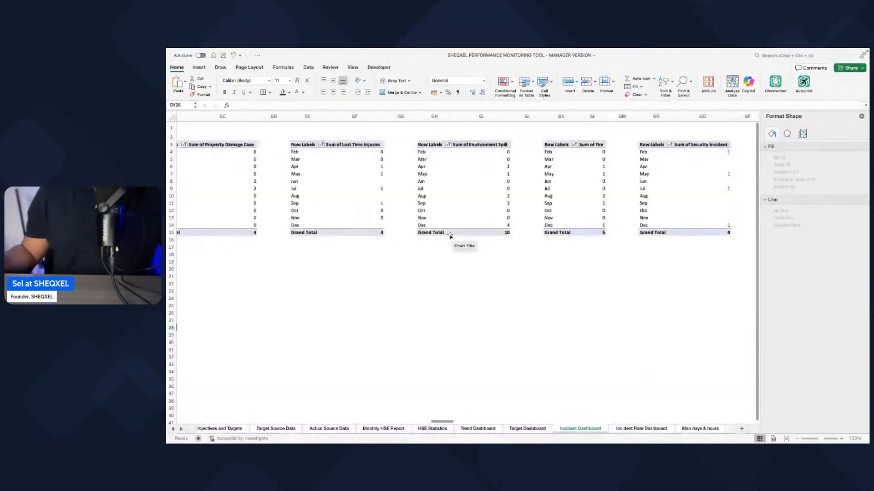
{"action": "scroll", "coordinate": [450, 236], "scroll_direction": "right", "scroll_amount": 10}
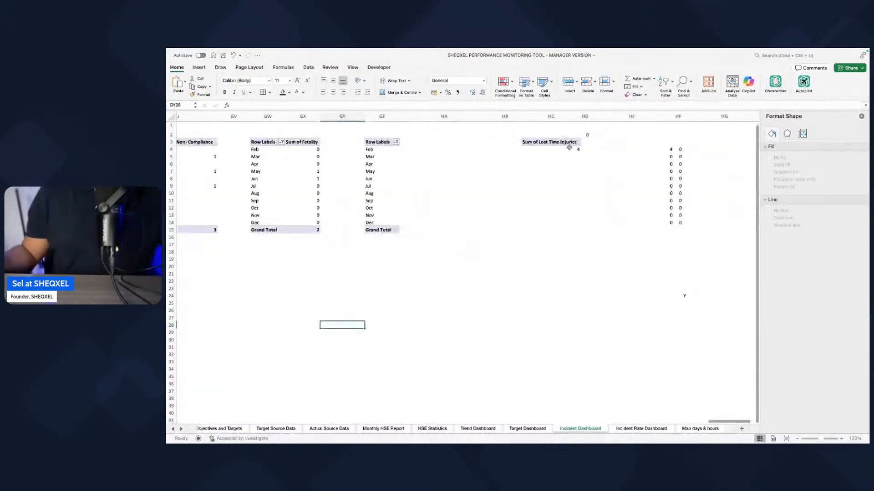
{"action": "left_click", "coordinate": [569, 148]}
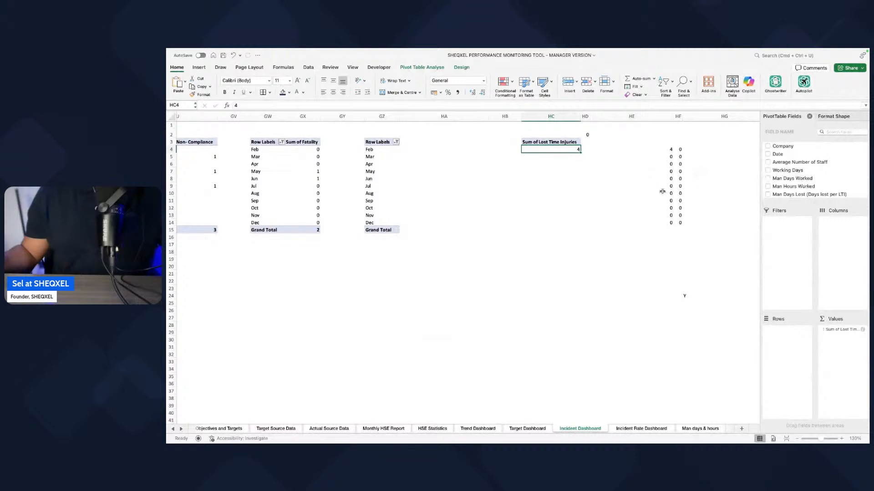
{"action": "scroll", "coordinate": [667, 192], "scroll_direction": "right", "scroll_amount": 2}
{"action": "scroll", "coordinate": [628, 192], "scroll_direction": "right", "scroll_amount": 2}
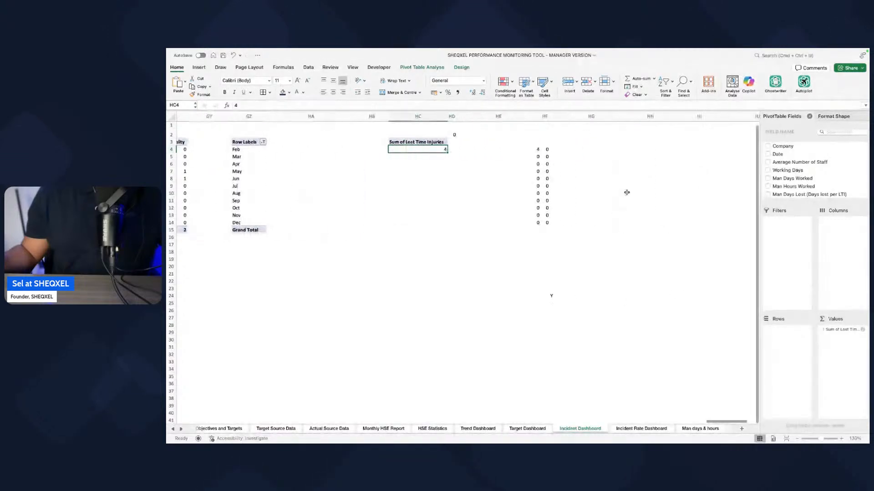
{"action": "left_click", "coordinate": [535, 150]}
{"action": "left_click", "coordinate": [557, 156]}
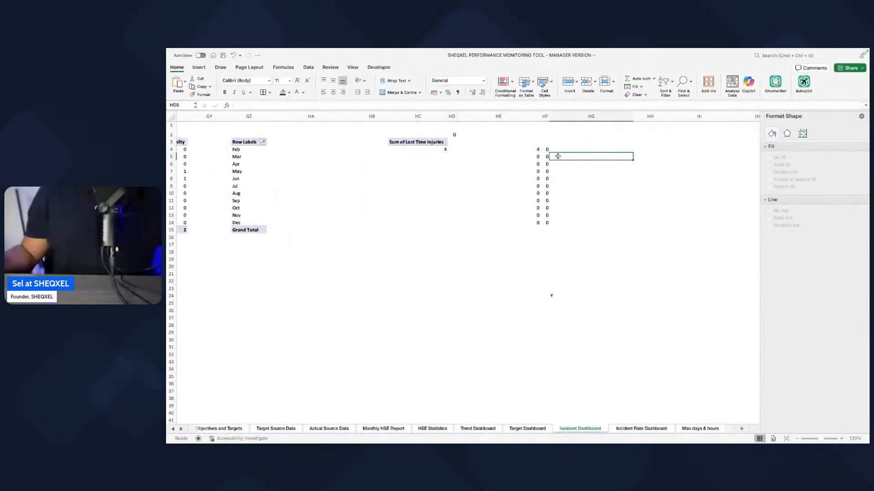
{"action": "scroll", "coordinate": [573, 177], "scroll_direction": "right", "scroll_amount": 10}
{"action": "scroll", "coordinate": [582, 175], "scroll_direction": "left", "scroll_amount": 10}
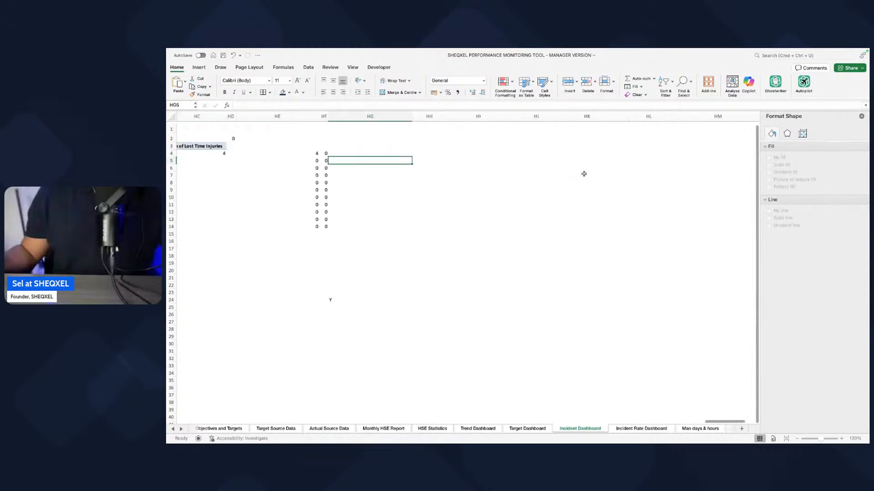
{"action": "scroll", "coordinate": [548, 192], "scroll_direction": "left", "scroll_amount": 3}
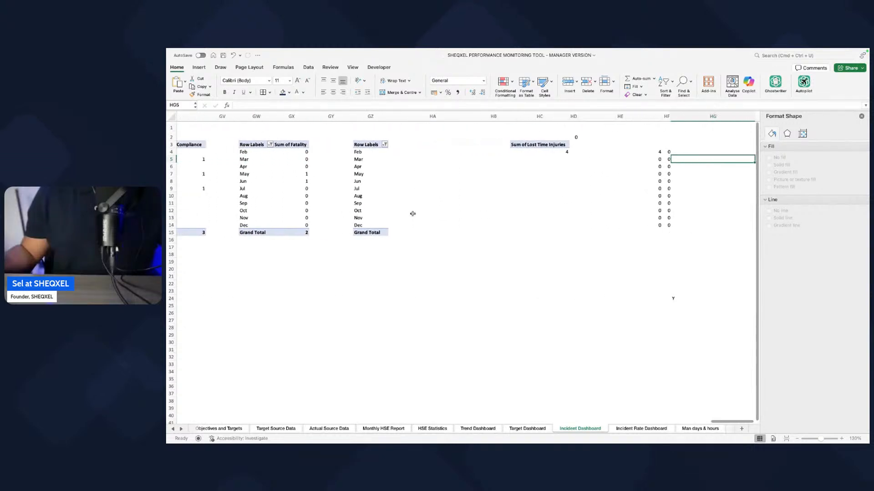
Step: Try adding Restricted Workday Case to the values of the empty helper pivot table in column GZ
{"action": "left_click", "coordinate": [370, 181]}
{"action": "scroll", "coordinate": [387, 200], "scroll_direction": "left", "scroll_amount": 2}
{"action": "scroll", "coordinate": [789, 166], "scroll_direction": "down", "scroll_amount": 4}
{"action": "scroll", "coordinate": [786, 171], "scroll_direction": "up", "scroll_amount": 3}
{"action": "scroll", "coordinate": [784, 172], "scroll_direction": "down", "scroll_amount": 5}
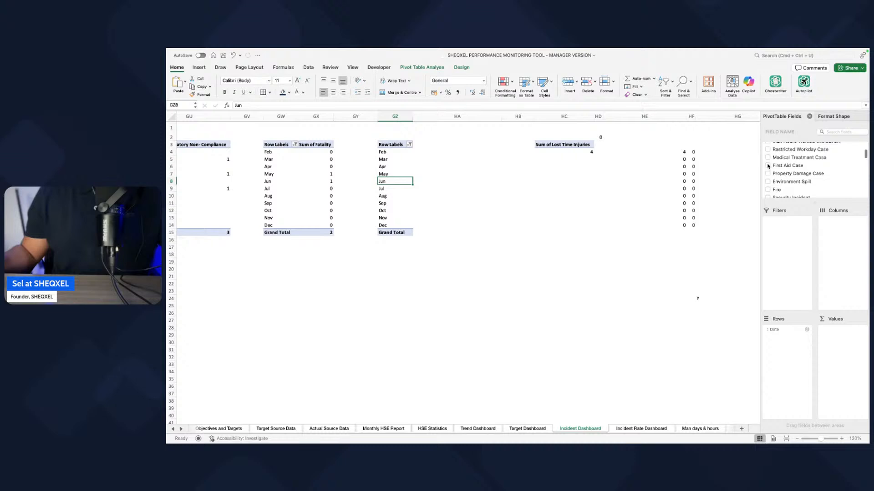
{"action": "scroll", "coordinate": [769, 164], "scroll_direction": "up", "scroll_amount": 2}
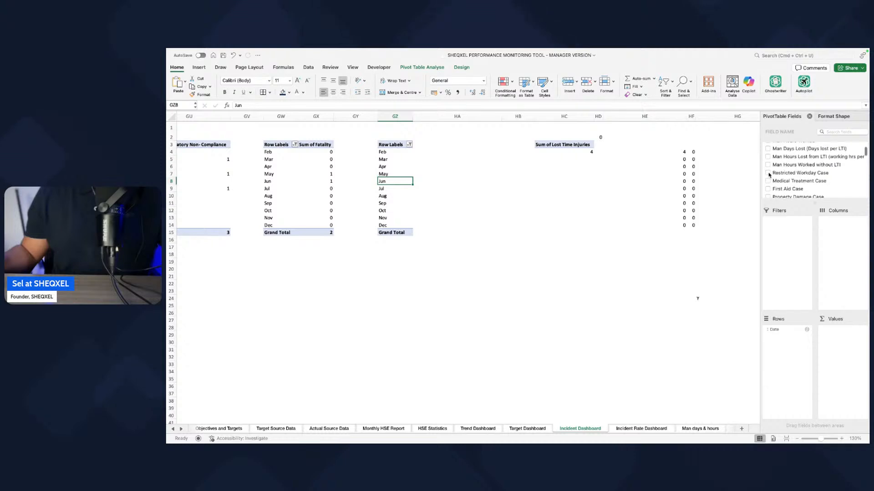
{"action": "left_click", "coordinate": [768, 173]}
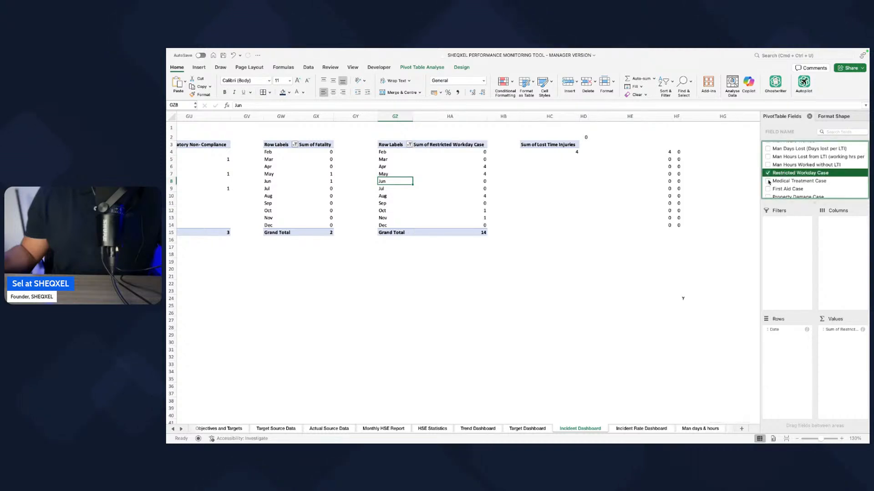
{"action": "left_click", "coordinate": [768, 173]}
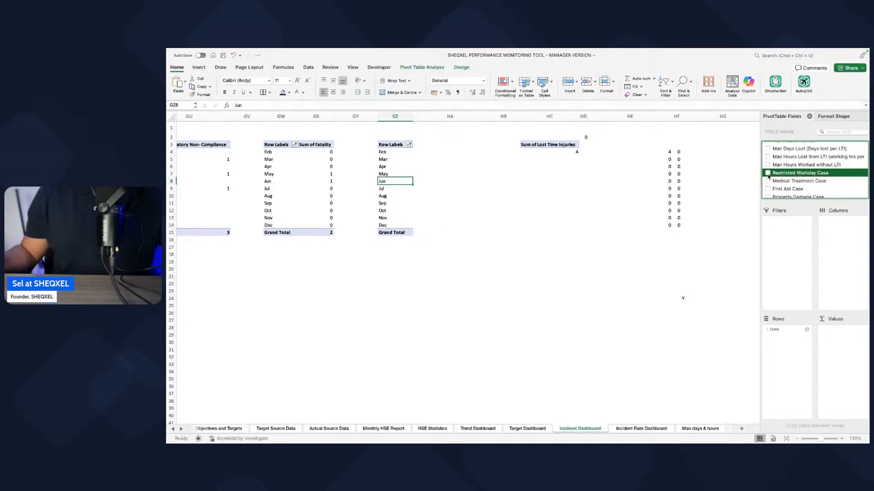
{"action": "scroll", "coordinate": [627, 192], "scroll_direction": "right", "scroll_amount": 5}
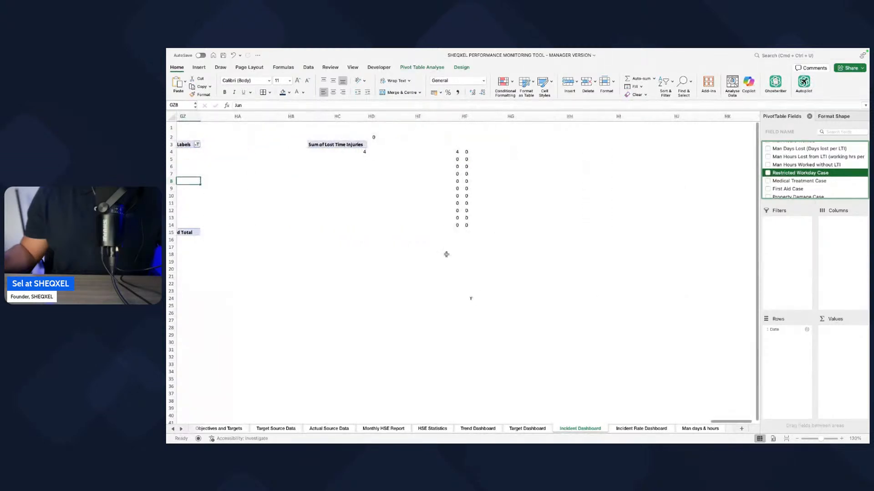
Step: Examine the helper cells in columns HE and HF and trace the Incident Statistics chart back to its source pivot table
{"action": "left_click", "coordinate": [477, 292]}
{"action": "left_click", "coordinate": [464, 189]}
{"action": "left_click", "coordinate": [448, 182]}
{"action": "scroll", "coordinate": [455, 190], "scroll_direction": "left", "scroll_amount": 12}
{"action": "scroll", "coordinate": [472, 193], "scroll_direction": "left", "scroll_amount": 20}
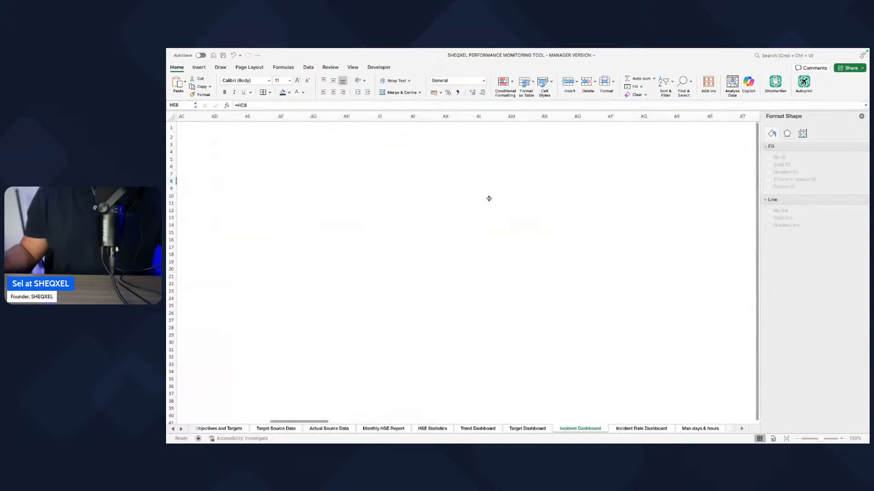
{"action": "scroll", "coordinate": [489, 199], "scroll_direction": "left", "scroll_amount": 5}
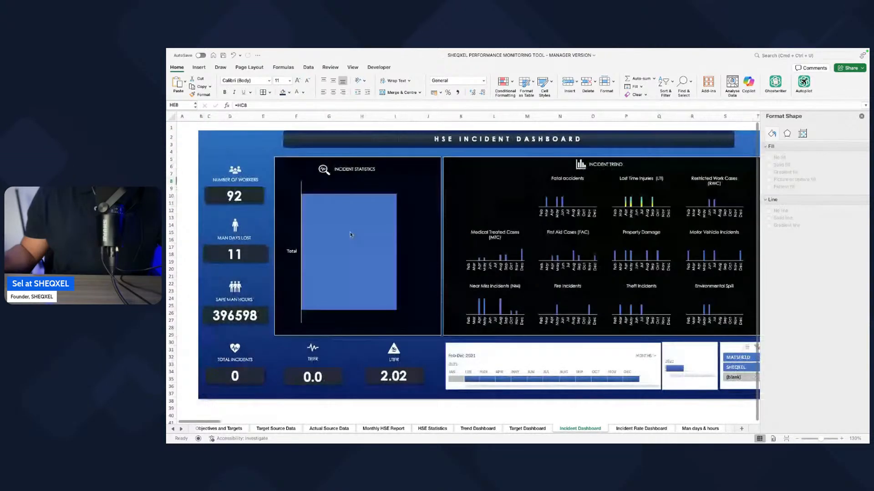
{"action": "left_click", "coordinate": [349, 235]}
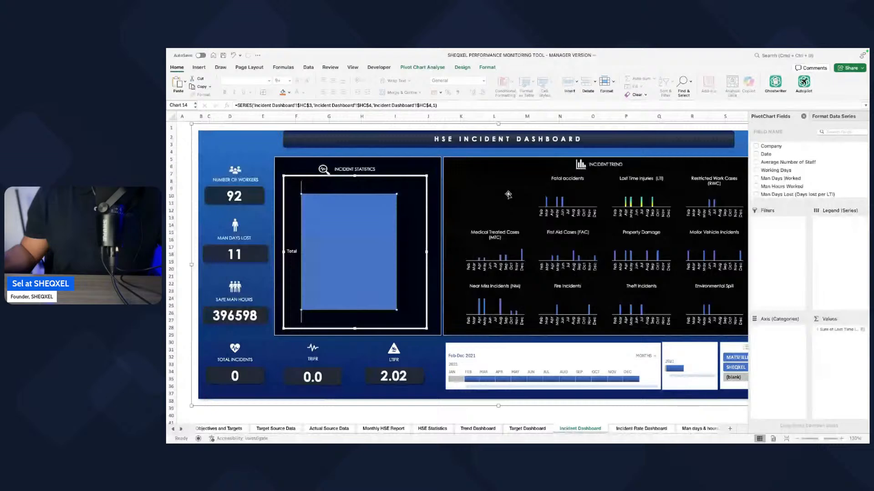
{"action": "scroll", "coordinate": [510, 196], "scroll_direction": "right", "scroll_amount": 20}
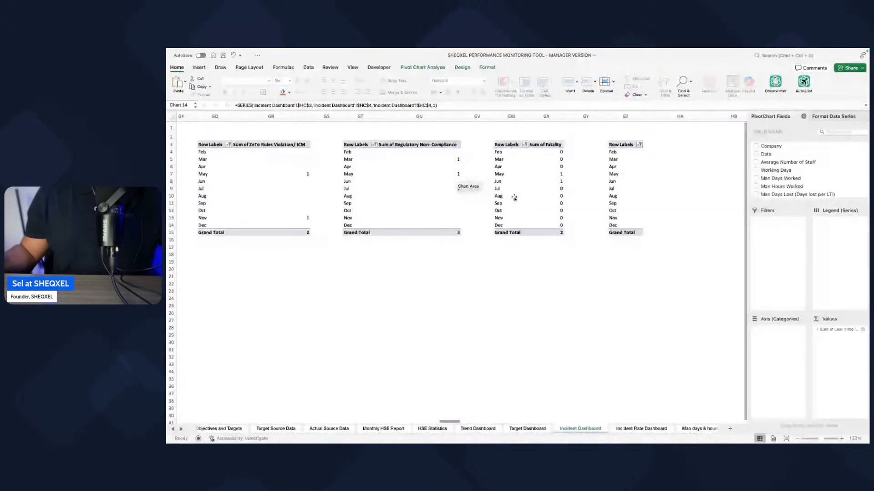
{"action": "scroll", "coordinate": [514, 197], "scroll_direction": "right", "scroll_amount": 6}
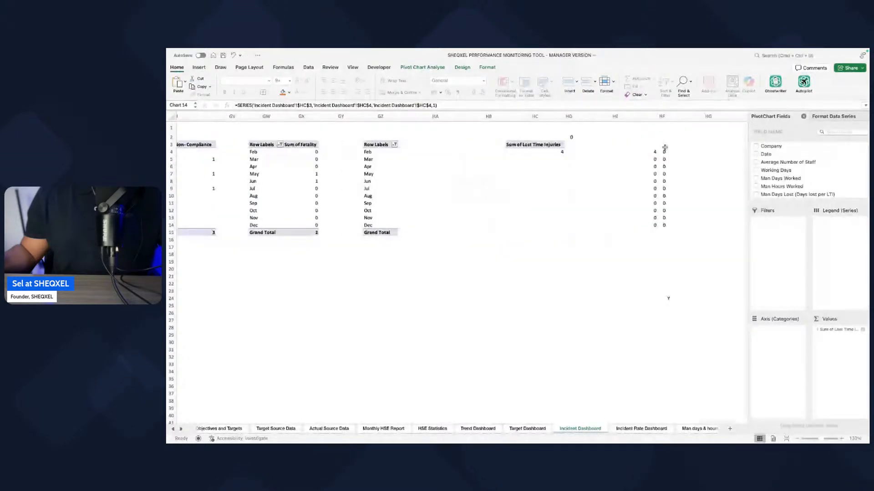
Step: Add Fatality to the values of the Lost Time Injuries helper pivot table in column HC
{"action": "left_click", "coordinate": [534, 152]}
{"action": "scroll", "coordinate": [808, 177], "scroll_direction": "down", "scroll_amount": 8}
{"action": "scroll", "coordinate": [799, 176], "scroll_direction": "down", "scroll_amount": 3}
{"action": "left_click", "coordinate": [769, 177]}
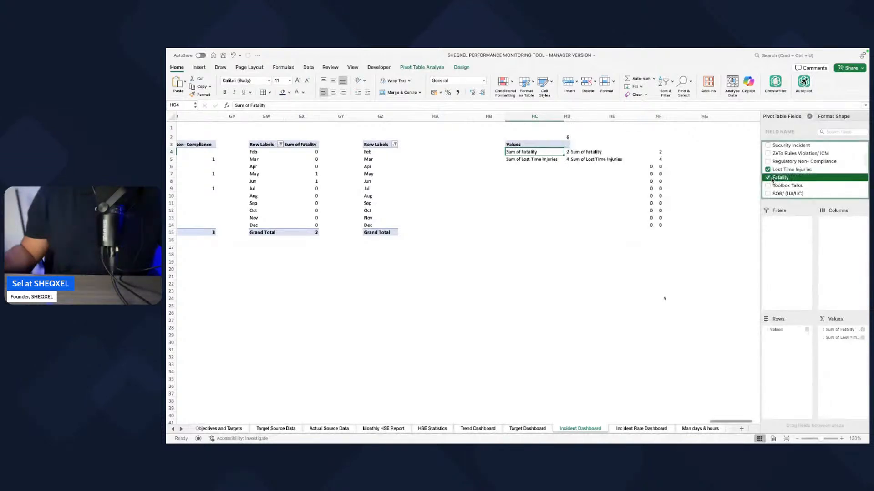
{"action": "scroll", "coordinate": [774, 181], "scroll_direction": "down", "scroll_amount": 1}
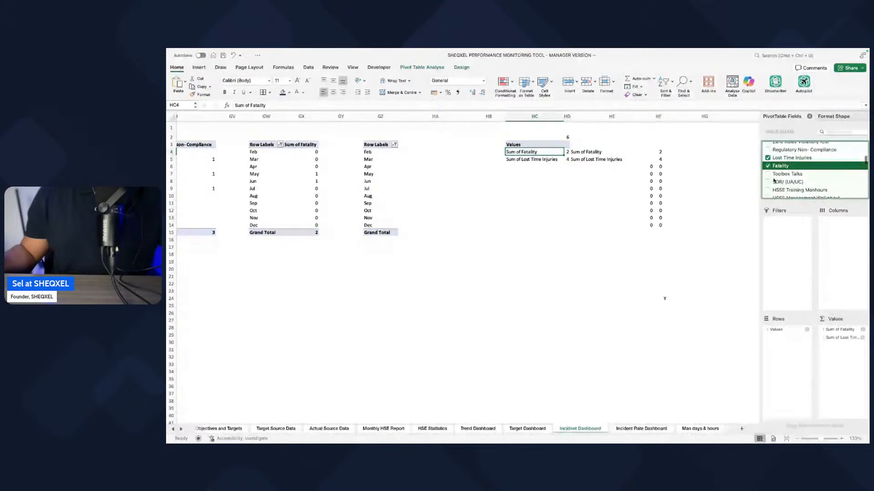
{"action": "left_click", "coordinate": [768, 174]}
{"action": "scroll", "coordinate": [773, 178], "scroll_direction": "down", "scroll_amount": 2}
{"action": "left_click", "coordinate": [768, 168]}
{"action": "left_click", "coordinate": [768, 176]}
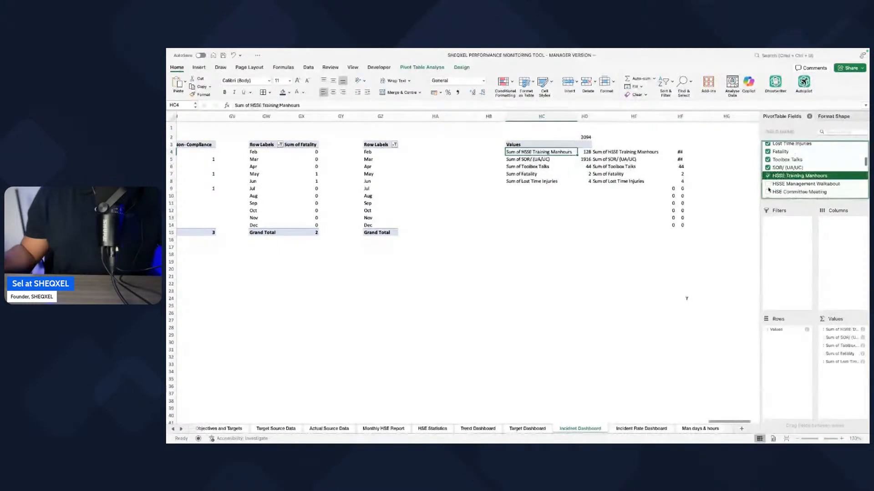
{"action": "left_click", "coordinate": [769, 184]}
{"action": "scroll", "coordinate": [772, 184], "scroll_direction": "down", "scroll_amount": 1}
{"action": "left_click", "coordinate": [769, 184]}
{"action": "scroll", "coordinate": [773, 182], "scroll_direction": "down", "scroll_amount": 1}
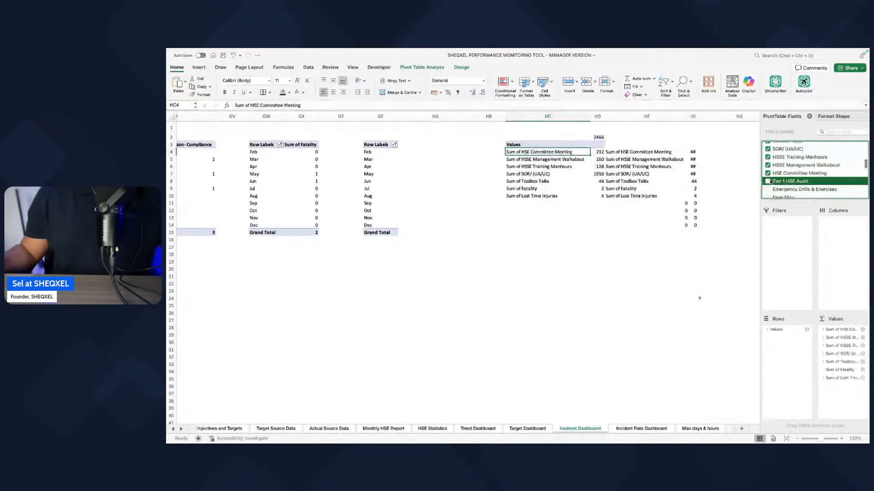
{"action": "left_click", "coordinate": [769, 181]}
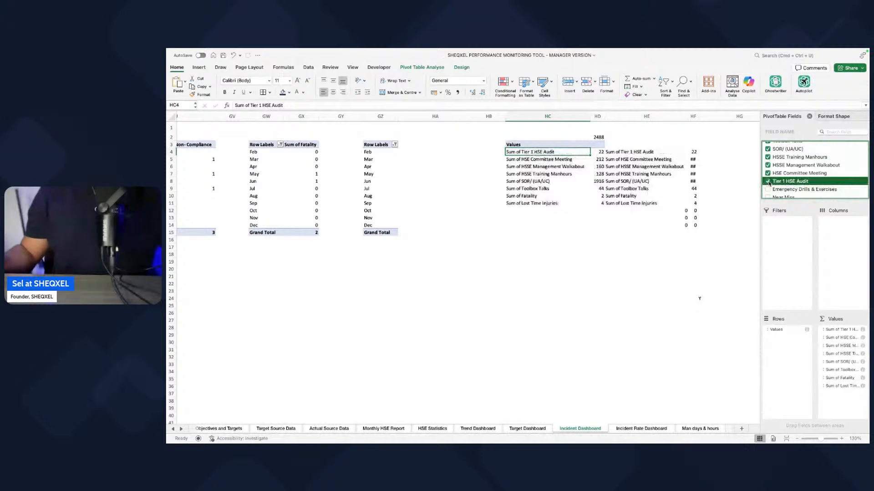
{"action": "left_click", "coordinate": [768, 181]}
{"action": "left_click", "coordinate": [768, 174]}
{"action": "left_click", "coordinate": [768, 167]}
{"action": "scroll", "coordinate": [769, 169], "scroll_direction": "up", "scroll_amount": 1}
{"action": "left_click", "coordinate": [768, 170]}
{"action": "scroll", "coordinate": [769, 171], "scroll_direction": "up", "scroll_amount": 1}
{"action": "left_click", "coordinate": [769, 170]}
{"action": "scroll", "coordinate": [771, 171], "scroll_direction": "up", "scroll_amount": 1}
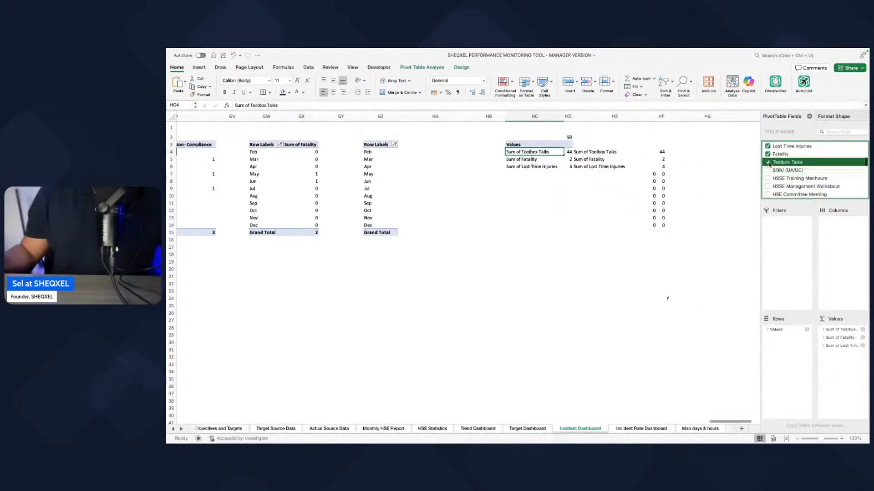
{"action": "left_click", "coordinate": [773, 171]}
{"action": "scroll", "coordinate": [779, 172], "scroll_direction": "up", "scroll_amount": 5}
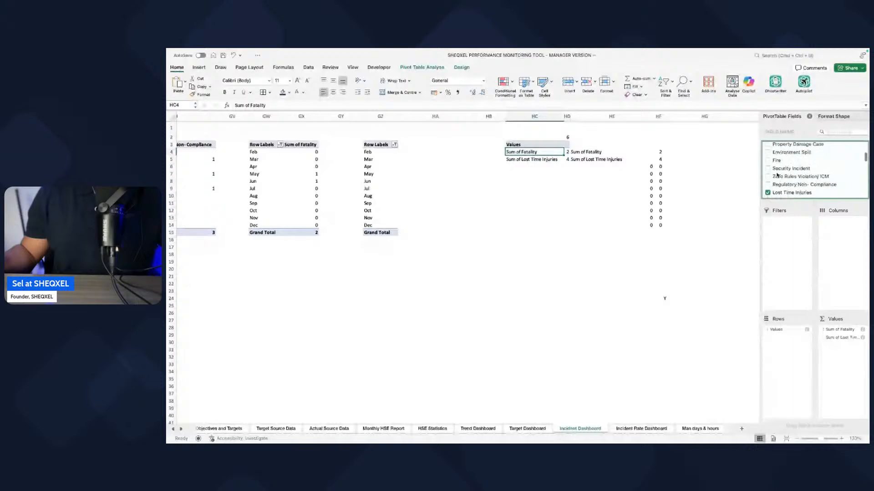
Step: Add Restricted Workday Case, Medical Treatment Case, First Aid Case, Property Damage Case, Environment Spill and Fire to the column HC pivot table's values
{"action": "scroll", "coordinate": [777, 175], "scroll_direction": "up", "scroll_amount": 1}
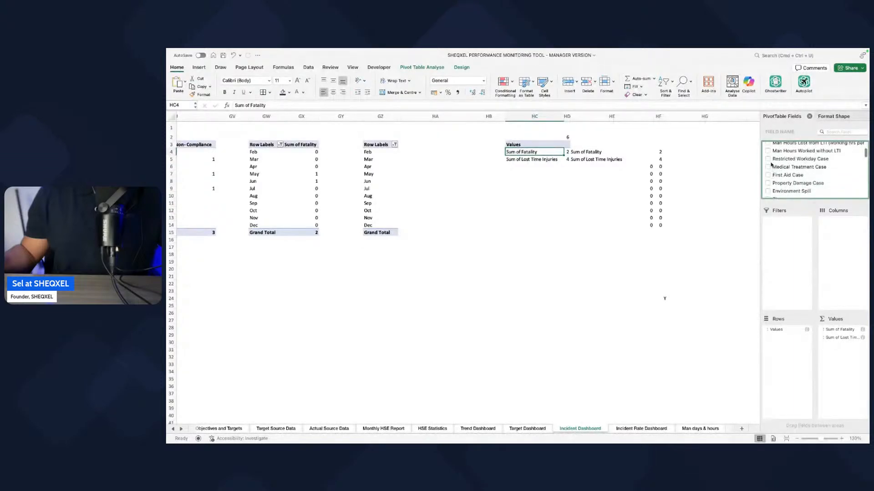
{"action": "left_click", "coordinate": [768, 159]}
{"action": "left_click", "coordinate": [768, 167]}
{"action": "left_click", "coordinate": [768, 176]}
{"action": "left_click", "coordinate": [768, 183]}
{"action": "scroll", "coordinate": [769, 180], "scroll_direction": "down", "scroll_amount": 3}
{"action": "left_click", "coordinate": [768, 163]}
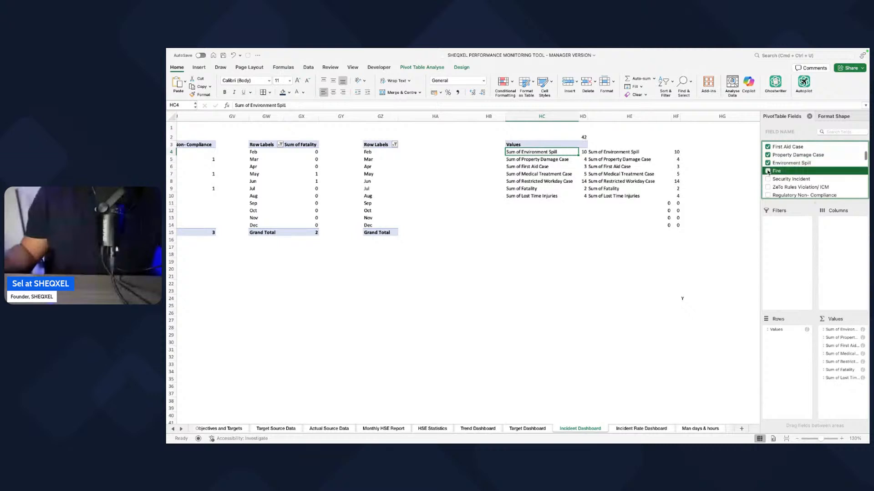
{"action": "left_click", "coordinate": [768, 171]}
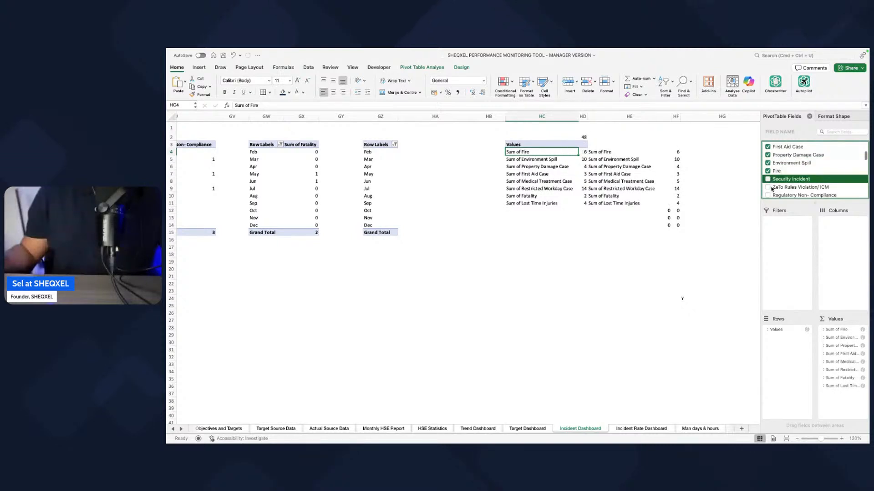
Step: Add Security Incident, ZeTo Rules Violation/ ICM and Regulatory Non-Compliance to the column HC pivot table's values, and check the Incident Statistics chart
{"action": "left_click", "coordinate": [768, 187]}
{"action": "left_click", "coordinate": [768, 196]}
{"action": "scroll", "coordinate": [770, 182], "scroll_direction": "down", "scroll_amount": 5}
{"action": "left_click", "coordinate": [496, 276]}
{"action": "scroll", "coordinate": [533, 264], "scroll_direction": "left", "scroll_amount": 20}
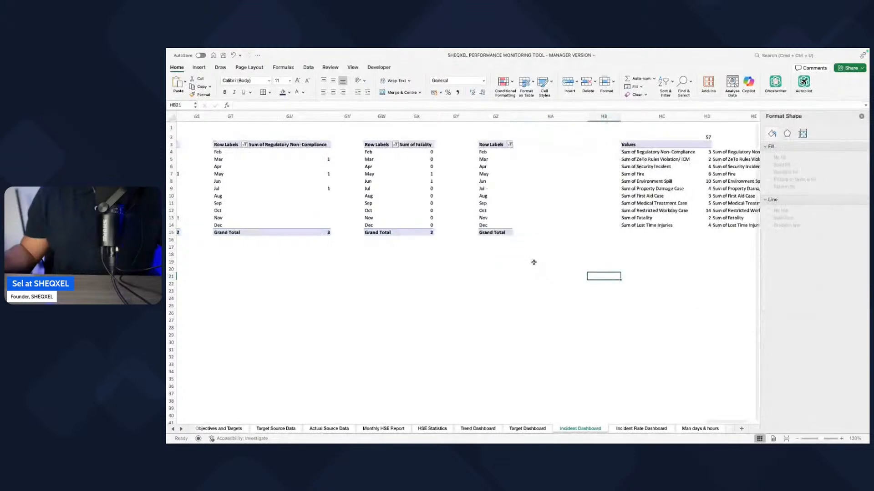
{"action": "scroll", "coordinate": [581, 275], "scroll_direction": "left", "scroll_amount": 20}
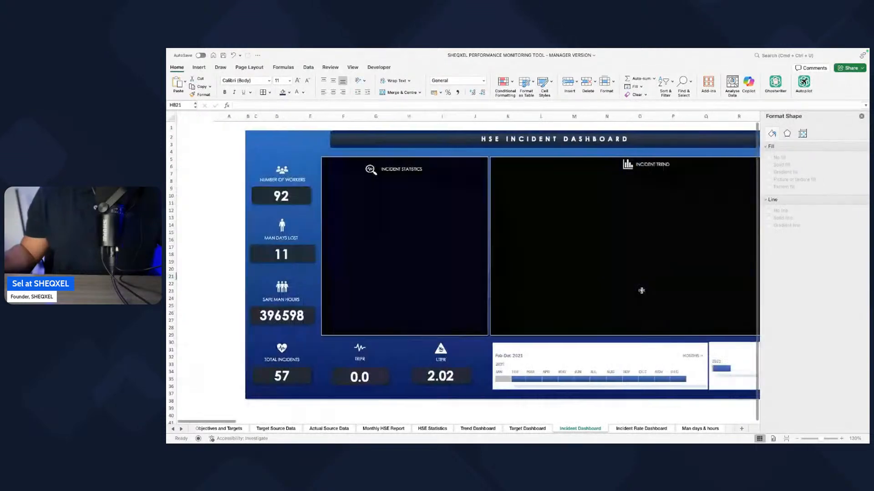
{"action": "scroll", "coordinate": [583, 286], "scroll_direction": "right", "scroll_amount": 1}
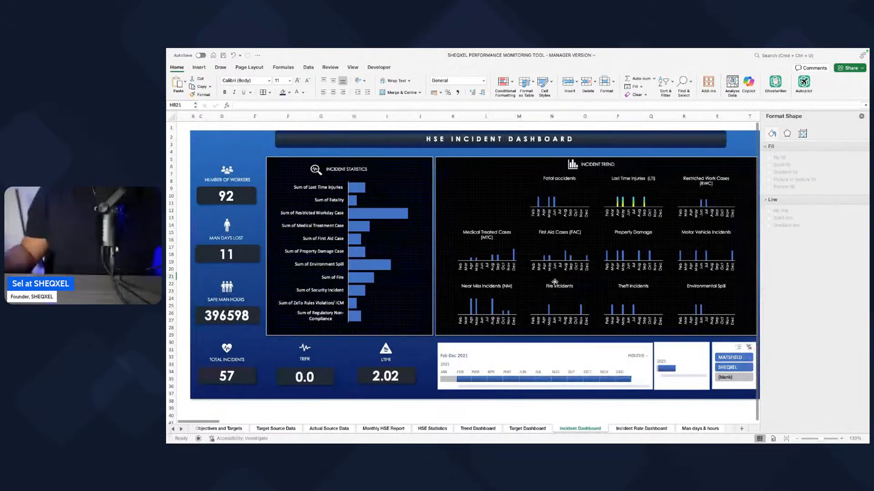
Step: Copy the Lost Time Injuries (LTI) chart's gradient formatting onto the Fatal accidents and Medical Treated Cases (MTC) charts
{"action": "left_click", "coordinate": [630, 220]}
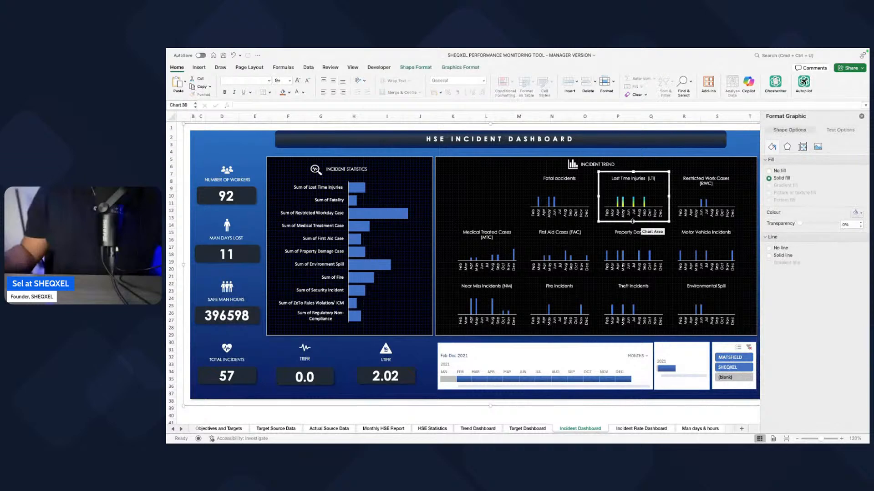
{"action": "left_click", "coordinate": [627, 220]}
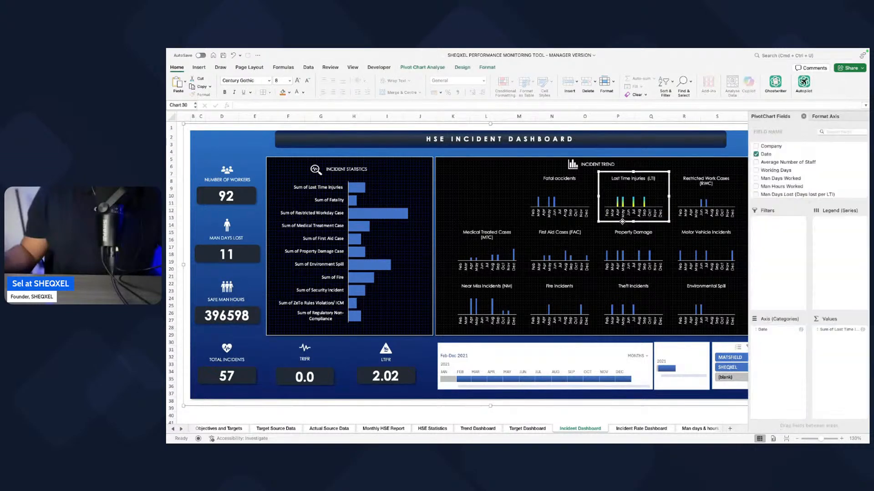
{"action": "left_click", "coordinate": [564, 229]}
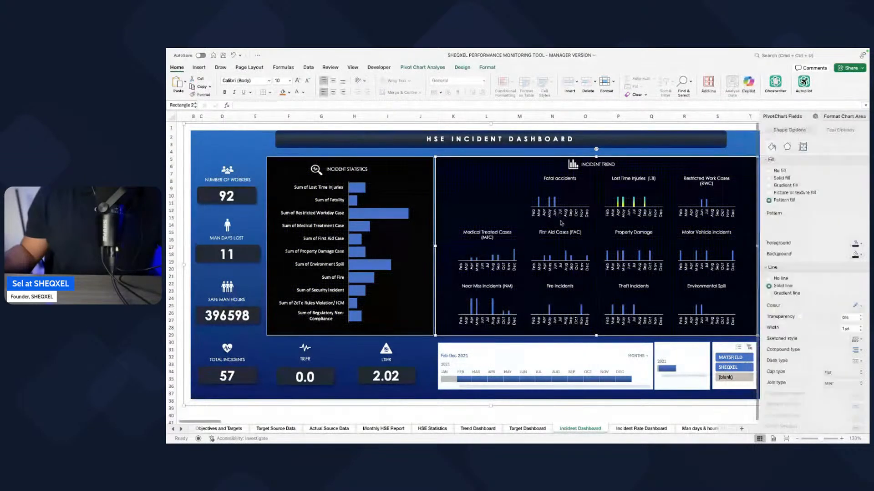
{"action": "left_click", "coordinate": [552, 221]}
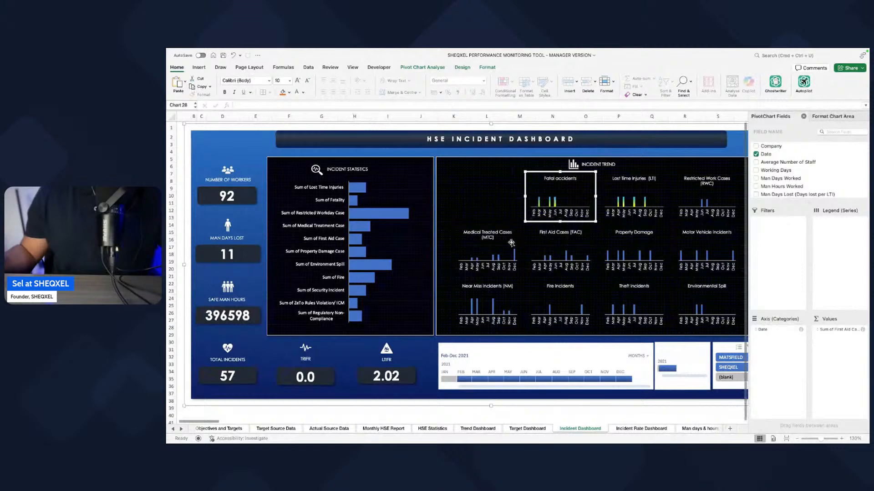
{"action": "left_click", "coordinate": [478, 237]}
{"action": "left_click", "coordinate": [495, 275]}
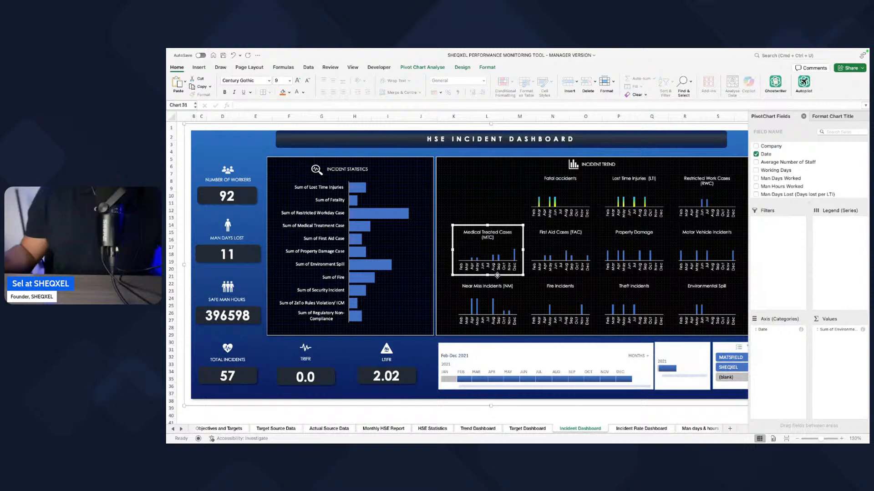
{"action": "key", "text": "super+v"}
Step: Apply the copied gradient formatting to the First Aid Cases, Property Damage, Motor Vehicle, Near Miss, Fire, Theft and Environmental Spill charts
{"action": "left_click", "coordinate": [570, 276]}
{"action": "key", "text": "super+v"}
{"action": "left_click", "coordinate": [644, 276]}
{"action": "key", "text": "super+v"}
{"action": "left_click", "coordinate": [698, 277]}
{"action": "key", "text": "super+v"}
{"action": "left_click", "coordinate": [694, 266]}
{"action": "left_click", "coordinate": [692, 273]}
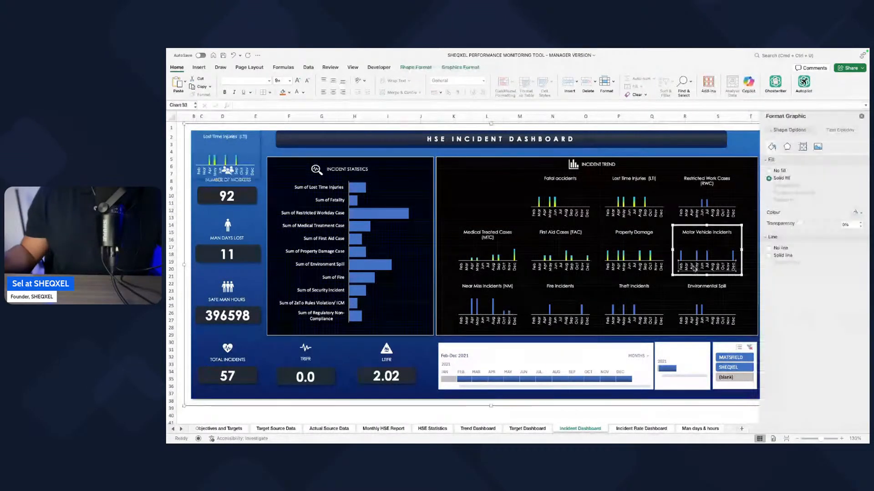
{"action": "key", "text": "super+v"}
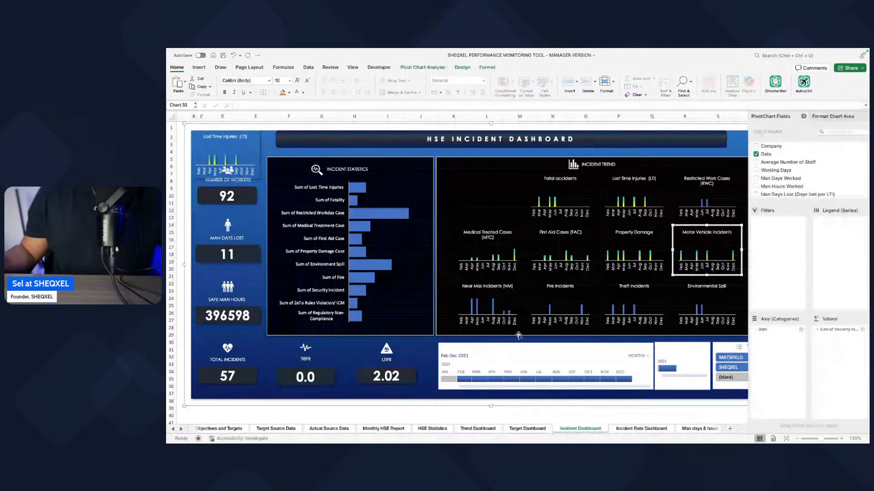
{"action": "left_click", "coordinate": [502, 330]}
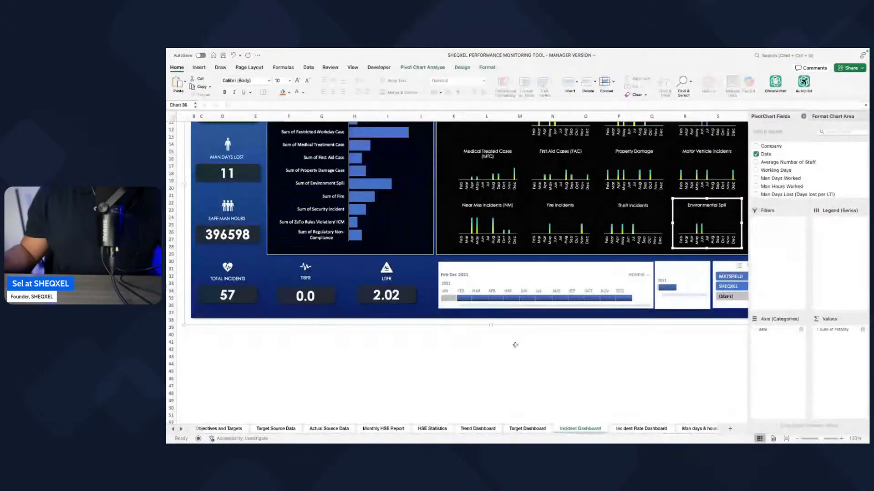
{"action": "scroll", "coordinate": [515, 345], "scroll_direction": "up", "scroll_amount": 3}
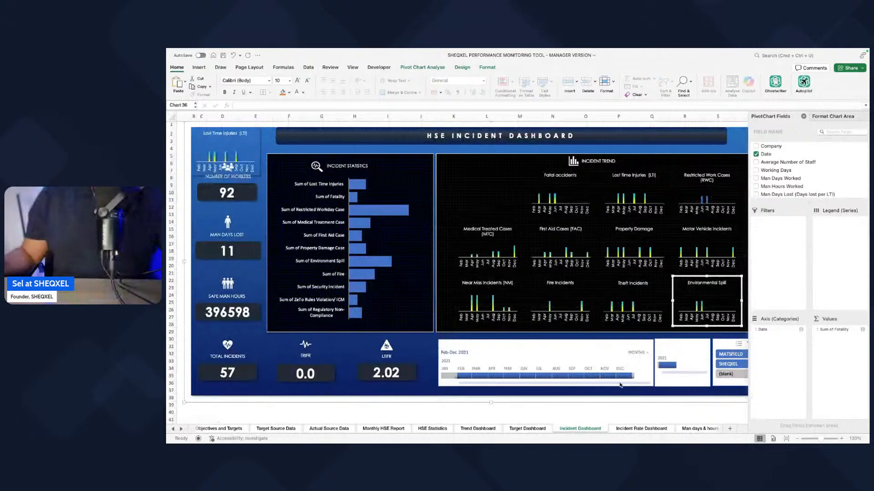
Step: Open the data series fill formatting of the Near Miss Incidents (NM) chart to inspect its gradient
{"action": "left_click", "coordinate": [380, 267]}
{"action": "left_click", "coordinate": [379, 264]}
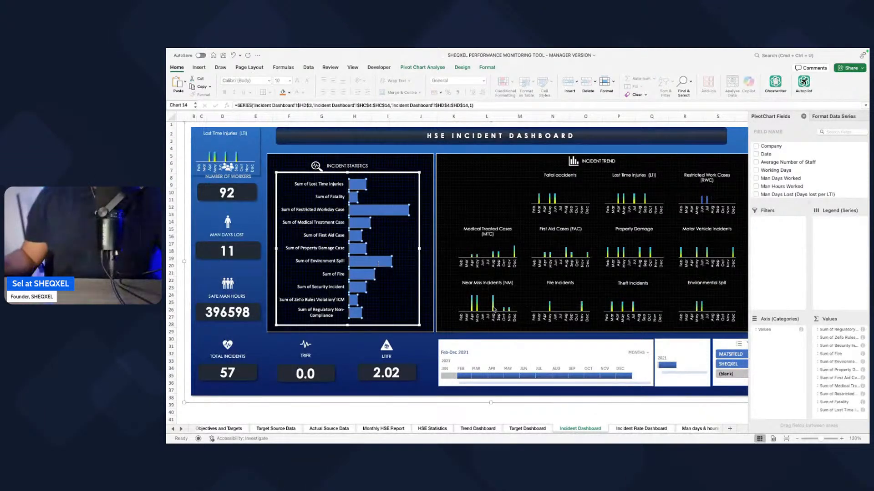
{"action": "left_click", "coordinate": [491, 304]}
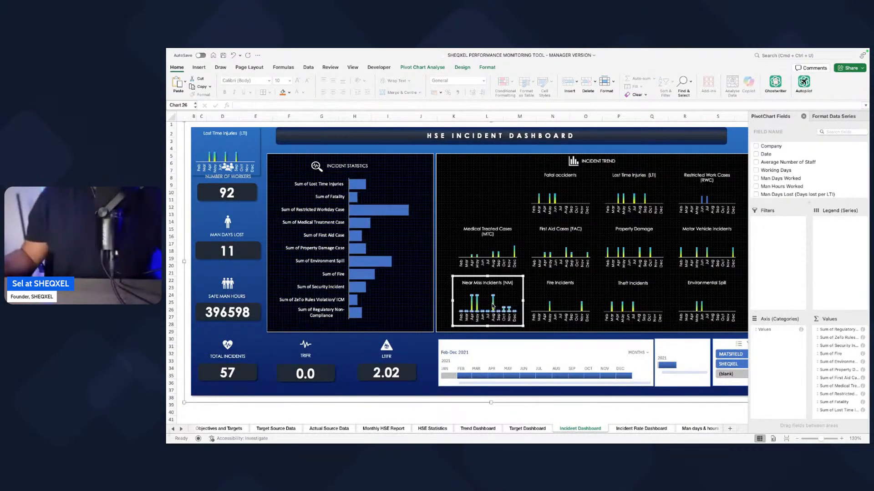
{"action": "left_click", "coordinate": [808, 118]}
{"action": "left_click", "coordinate": [863, 117]}
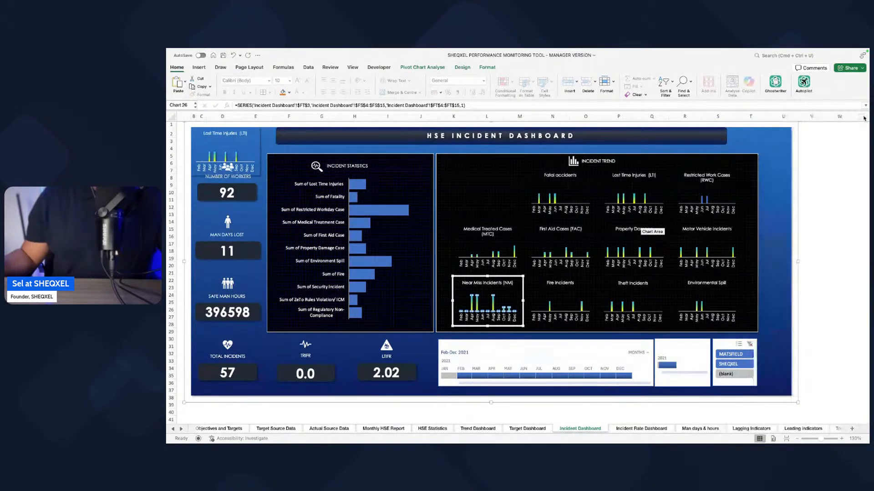
{"action": "right_click", "coordinate": [494, 302]}
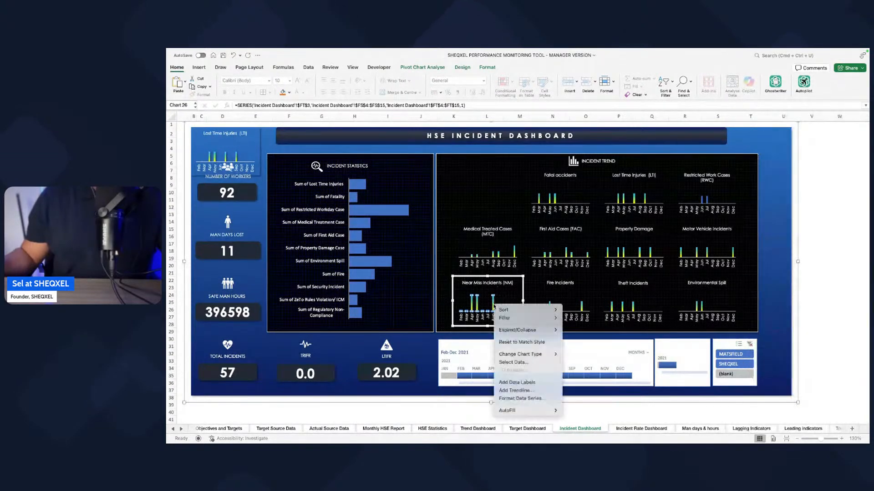
{"action": "left_click", "coordinate": [519, 399]}
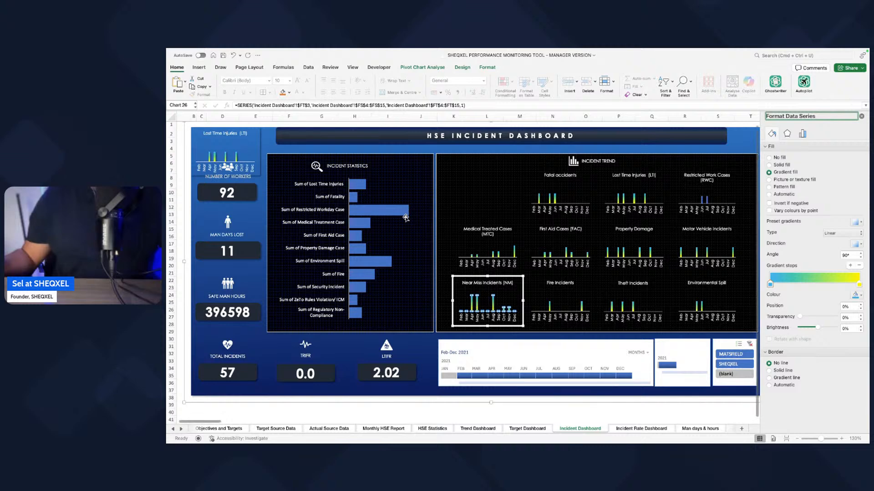
Step: Give the Incident Statistics bars a gradient fill with a linear left-to-right direction at 0°
{"action": "left_click", "coordinate": [388, 214]}
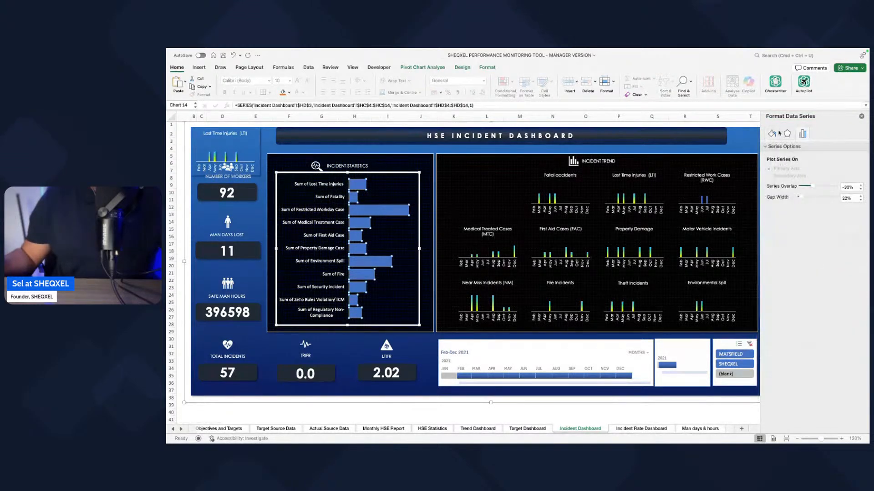
{"action": "left_click", "coordinate": [769, 172]}
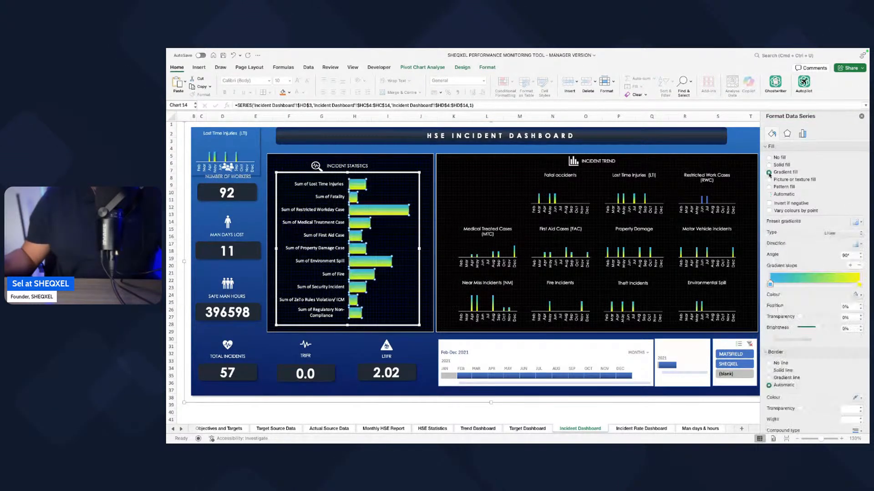
{"action": "left_click", "coordinate": [855, 245]}
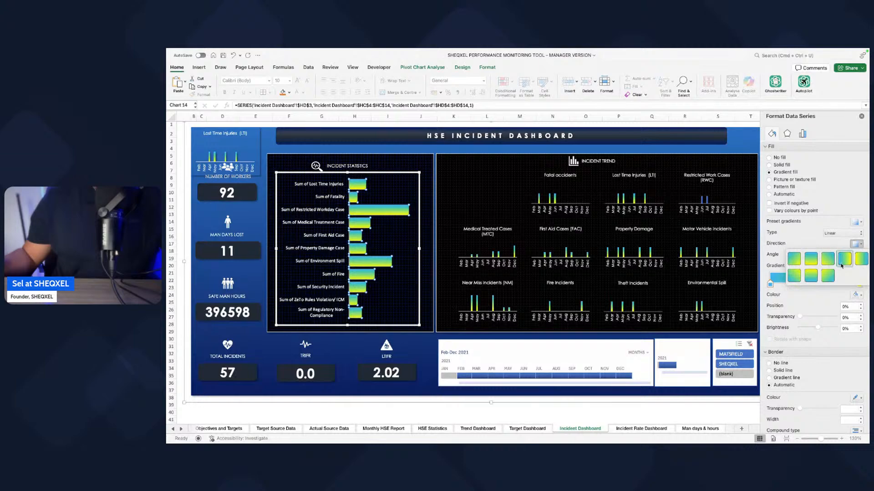
{"action": "left_click", "coordinate": [845, 263]}
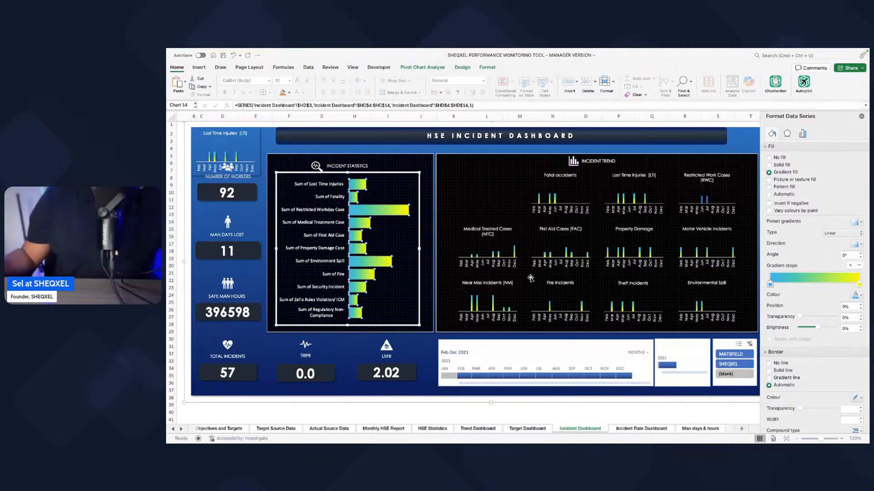
{"action": "scroll", "coordinate": [350, 253], "scroll_direction": "down", "scroll_amount": 2}
{"action": "left_click", "coordinate": [519, 390]}
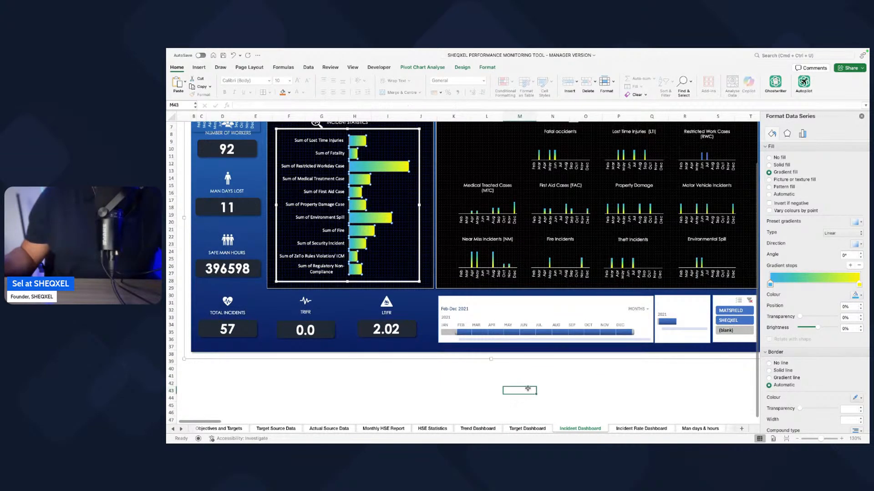
{"action": "scroll", "coordinate": [562, 349], "scroll_direction": "up", "scroll_amount": 3}
{"action": "scroll", "coordinate": [562, 349], "scroll_direction": "right", "scroll_amount": 2}
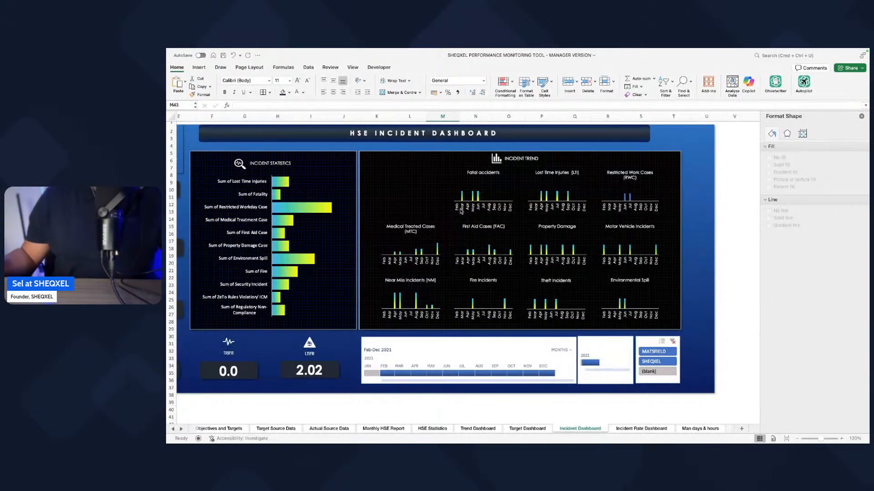
Step: Move the Fatal accidents, Lost Time Injuries (LTI) and Restricted Work Cases (RWC) charts one slot left in the Incident Trend's first row
{"action": "left_click", "coordinate": [619, 308]}
{"action": "left_click", "coordinate": [620, 308]}
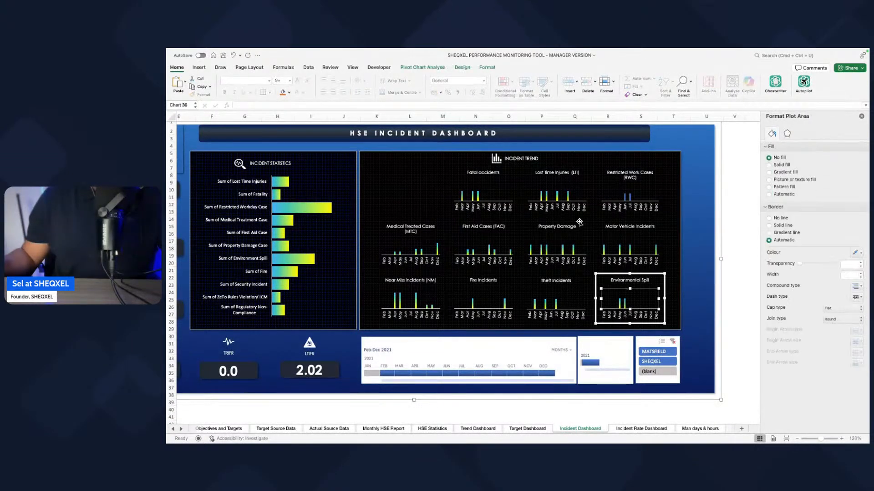
{"action": "left_click", "coordinate": [459, 280]}
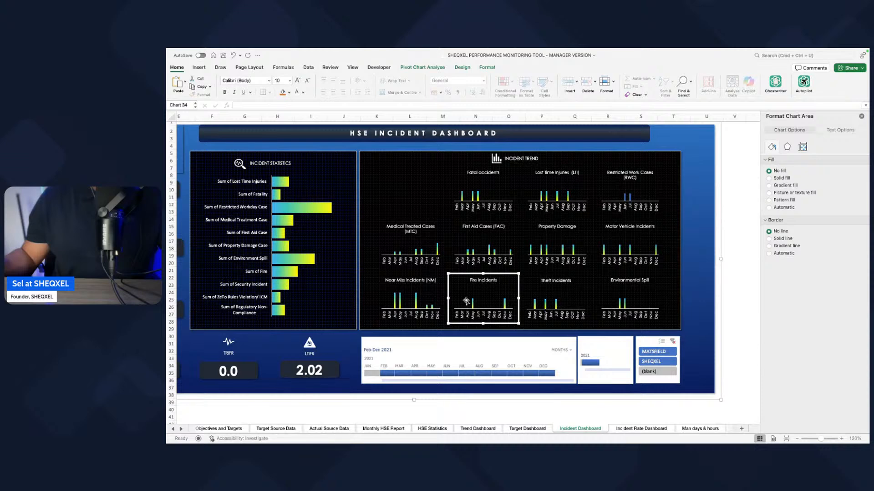
{"action": "left_click_drag", "start_coordinate": [486, 197], "coordinate": [421, 214]}
{"action": "left_click", "coordinate": [570, 216]}
{"action": "left_click_drag", "start_coordinate": [570, 215], "coordinate": [499, 214]}
{"action": "left_click", "coordinate": [650, 213]}
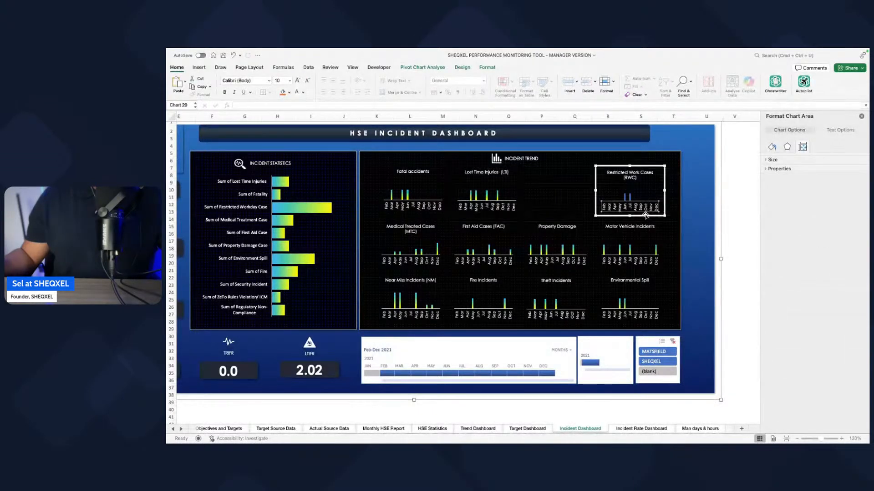
{"action": "left_click_drag", "start_coordinate": [641, 215], "coordinate": [572, 213]}
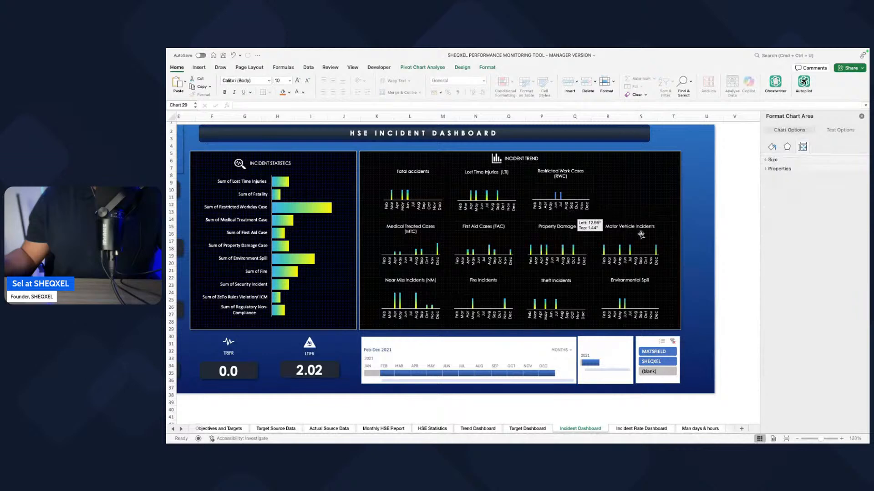
Step: Close the chart formatting pane and check the layout of the Incident Trend charts
{"action": "left_click", "coordinate": [648, 233]}
{"action": "left_click", "coordinate": [640, 227]}
{"action": "scroll", "coordinate": [635, 233], "scroll_direction": "right", "scroll_amount": 1}
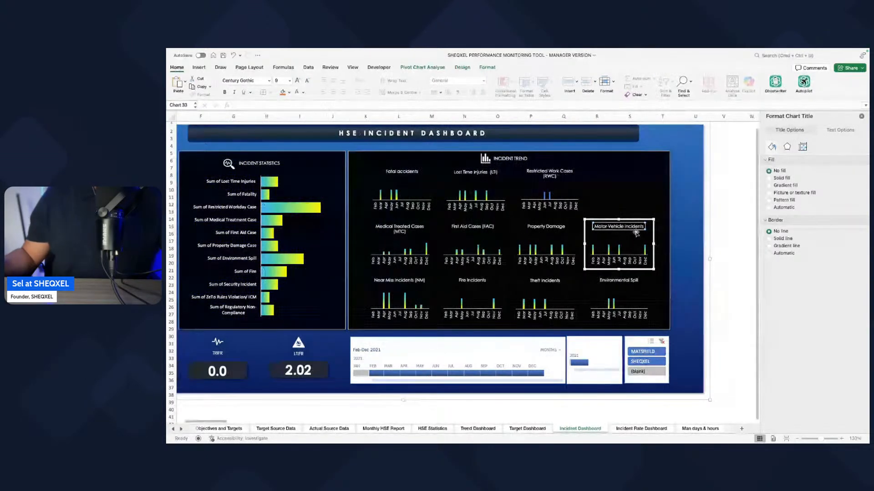
{"action": "scroll", "coordinate": [636, 233], "scroll_direction": "right", "scroll_amount": 1}
{"action": "left_click", "coordinate": [391, 172]}
{"action": "left_click", "coordinate": [741, 205]}
{"action": "left_click", "coordinate": [862, 116]}
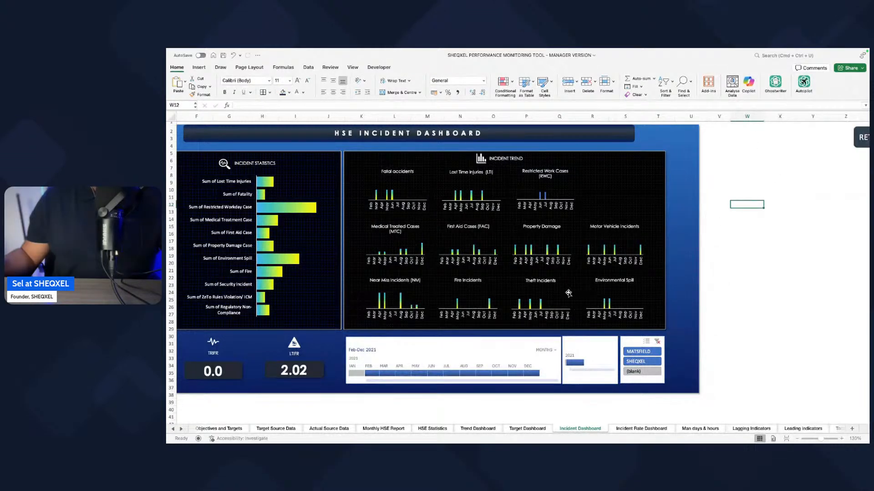
{"action": "scroll", "coordinate": [568, 293], "scroll_direction": "right", "scroll_amount": 1}
{"action": "left_click", "coordinate": [384, 198]}
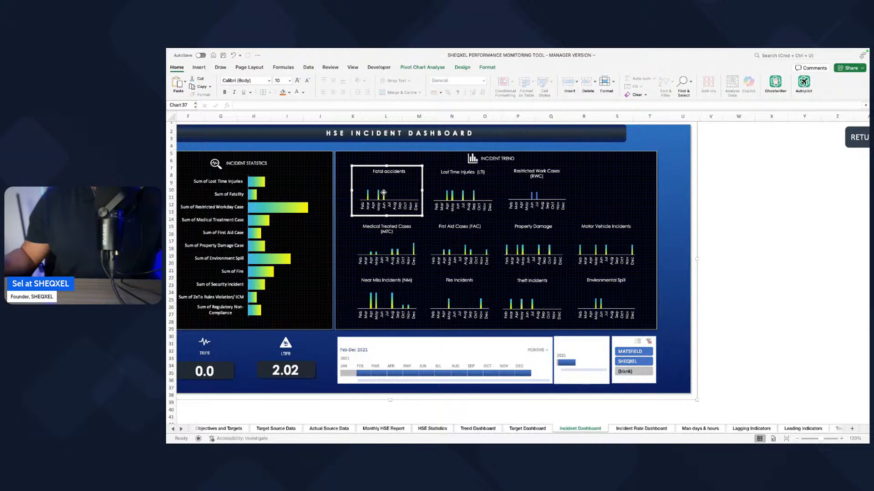
{"action": "left_click", "coordinate": [738, 211]}
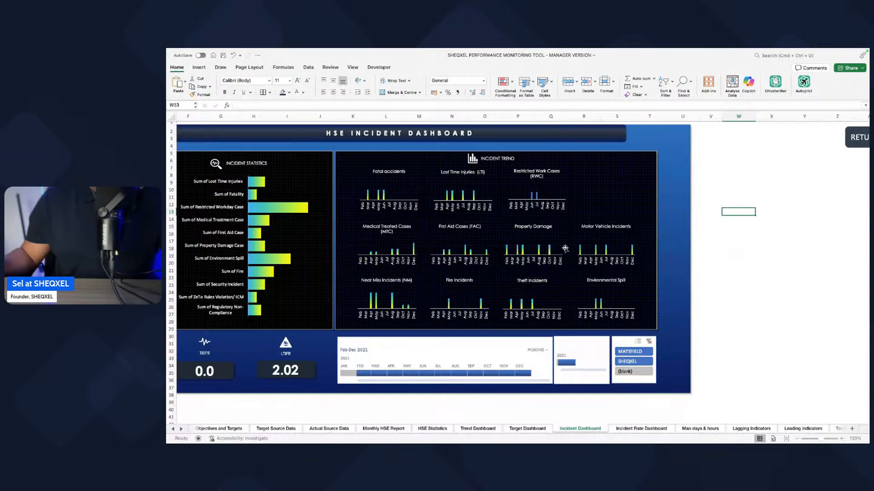
Step: Test the dashboard's timeline by filtering to Jan-Jun 2021 and then to Mar-Dec 2021
{"action": "scroll", "coordinate": [480, 247], "scroll_direction": "left", "scroll_amount": 5}
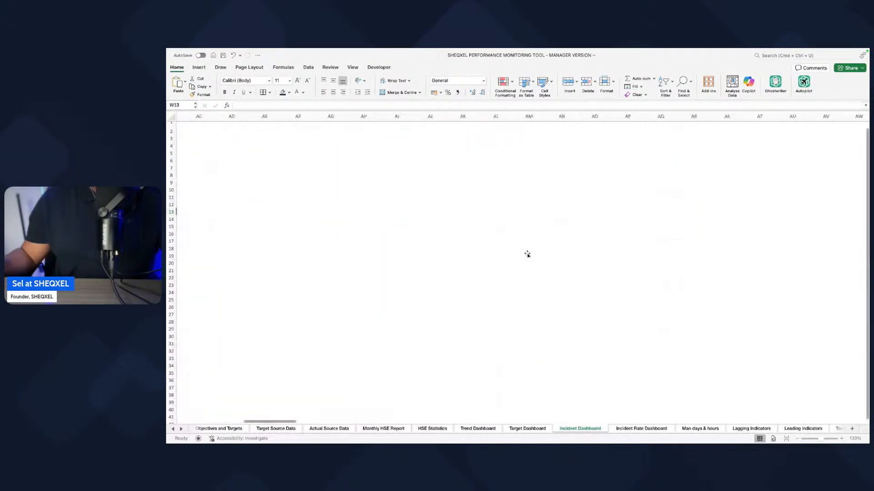
{"action": "scroll", "coordinate": [802, 289], "scroll_direction": "right", "scroll_amount": 1}
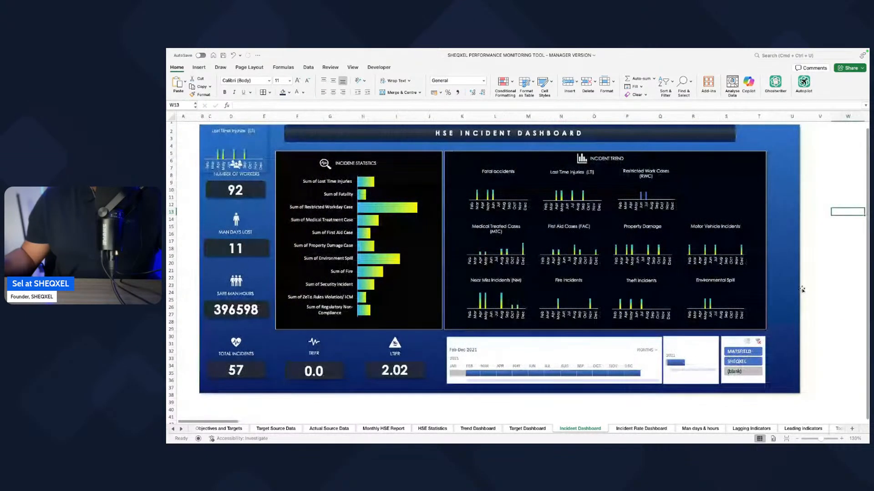
{"action": "scroll", "coordinate": [802, 289], "scroll_direction": "left", "scroll_amount": 1}
{"action": "left_click", "coordinate": [473, 374]}
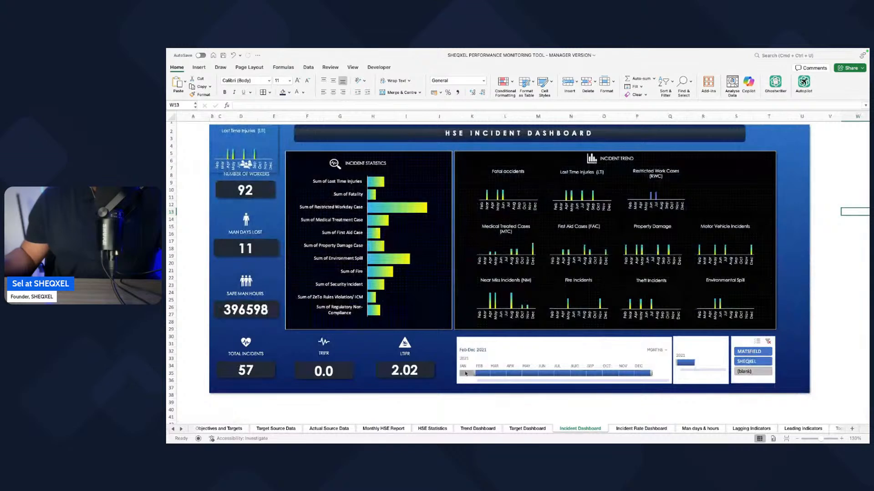
{"action": "left_click_drag", "start_coordinate": [474, 374], "coordinate": [553, 374]}
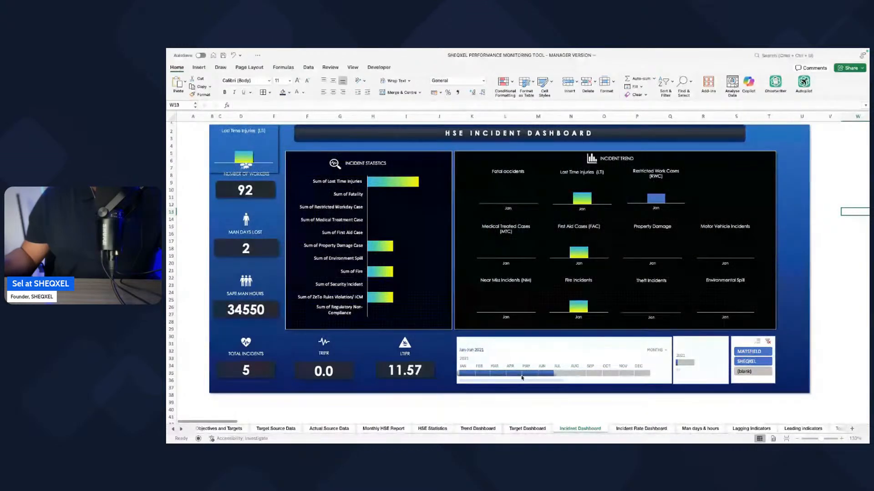
{"action": "left_click_drag", "start_coordinate": [496, 375], "coordinate": [643, 374]}
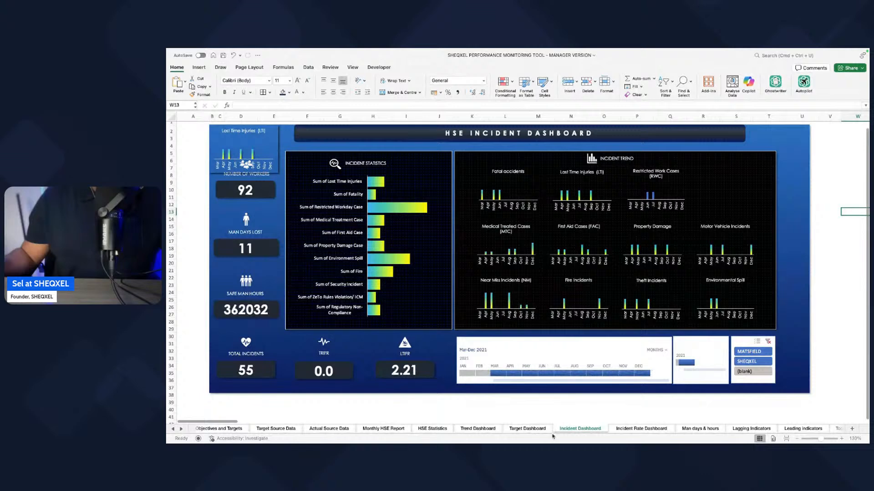
Step: Examine the Target Dashboard and its helper table around columns BM to BT for broken indicator references
{"action": "left_click", "coordinate": [527, 428]}
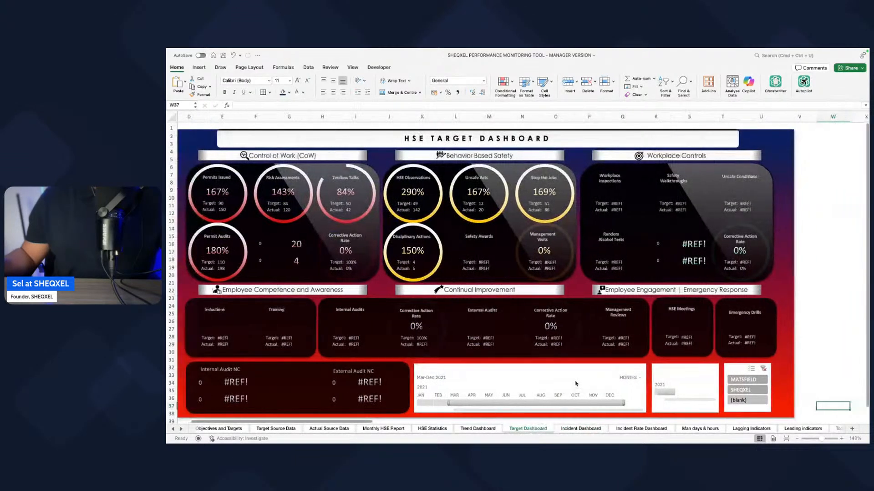
{"action": "scroll", "coordinate": [577, 382], "scroll_direction": "up", "scroll_amount": 2}
{"action": "scroll", "coordinate": [576, 382], "scroll_direction": "right", "scroll_amount": 15}
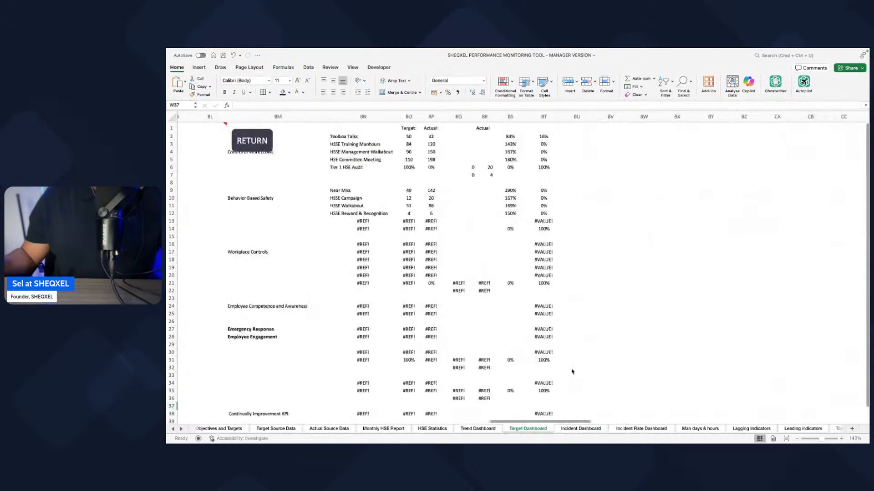
{"action": "scroll", "coordinate": [572, 372], "scroll_direction": "left", "scroll_amount": 1}
{"action": "left_click_drag", "start_coordinate": [295, 237], "coordinate": [390, 231]}
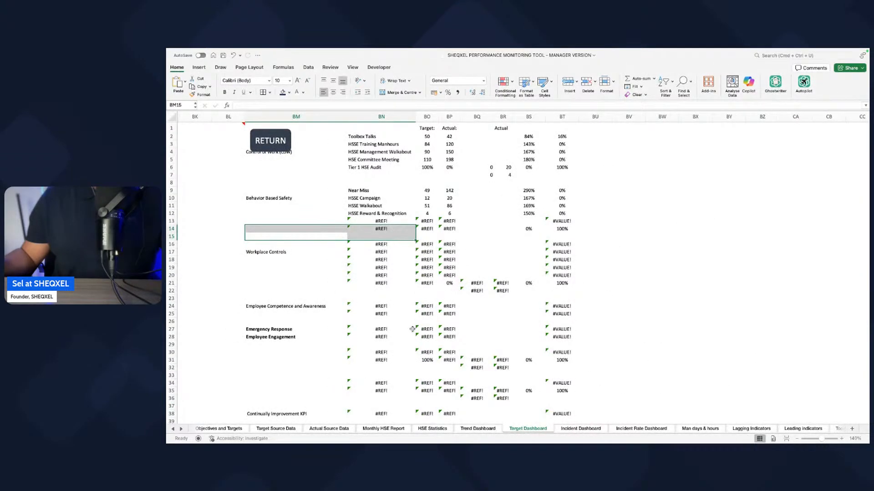
{"action": "left_click_drag", "start_coordinate": [361, 138], "coordinate": [364, 214]}
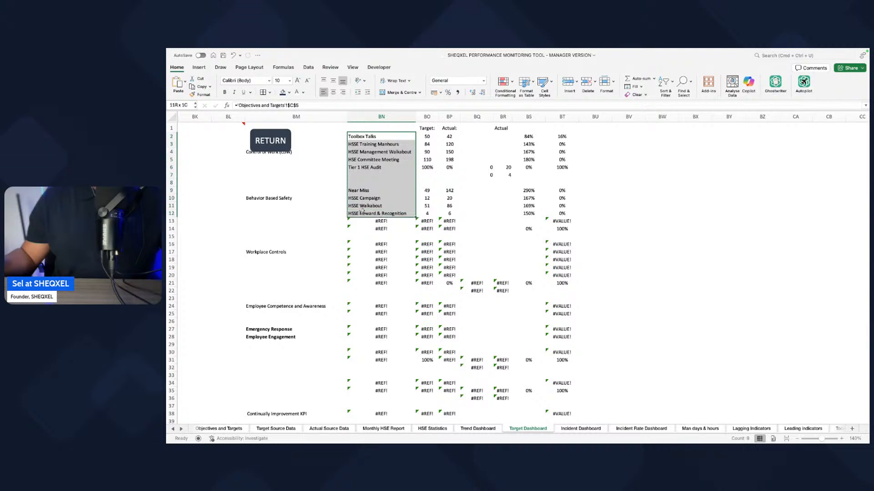
{"action": "scroll", "coordinate": [557, 269], "scroll_direction": "left", "scroll_amount": 15}
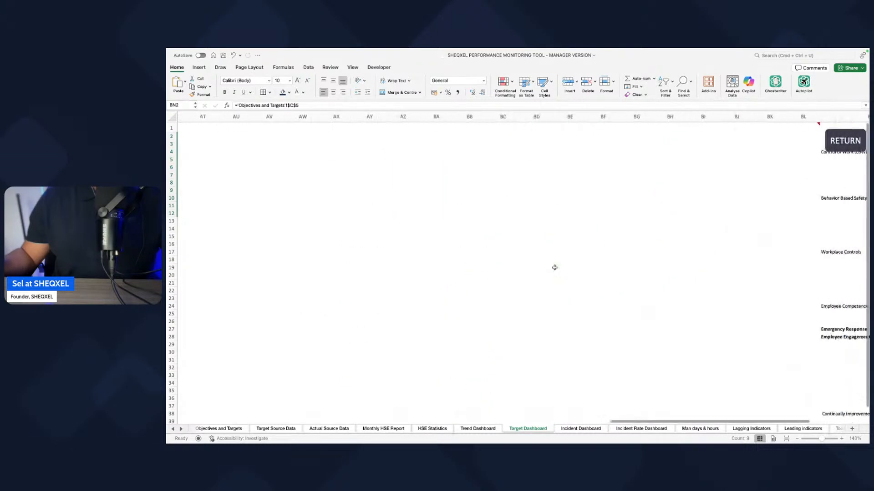
Step: Compare the safety leading indicators on the Objectives and Targets sheet with the indicator names in the Target Dashboard's helper table
{"action": "left_click", "coordinate": [204, 429]}
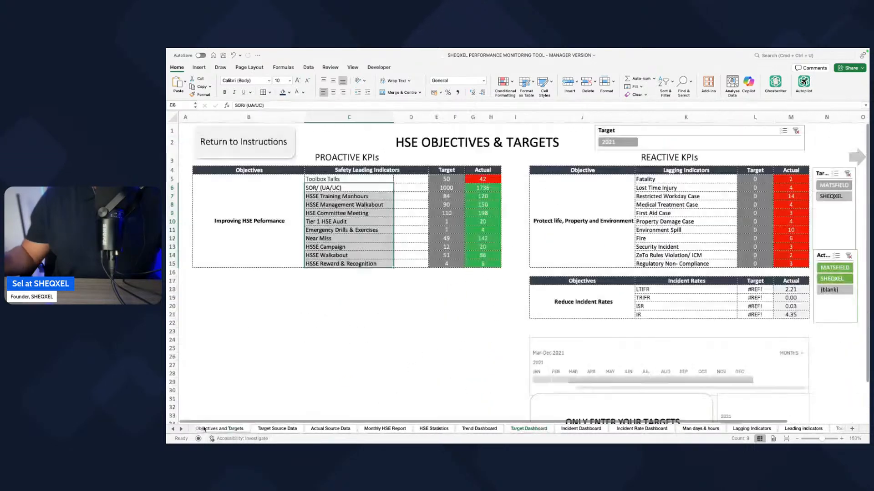
{"action": "left_click_drag", "start_coordinate": [323, 179], "coordinate": [333, 264]}
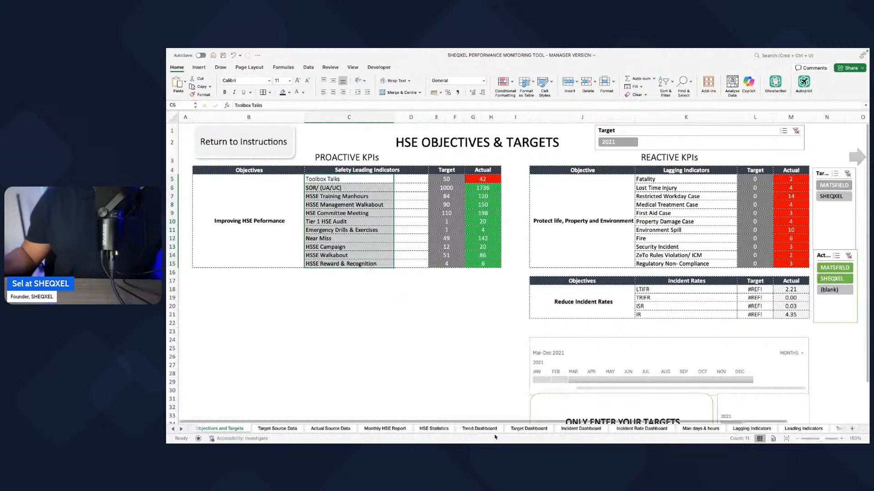
{"action": "left_click", "coordinate": [528, 429]}
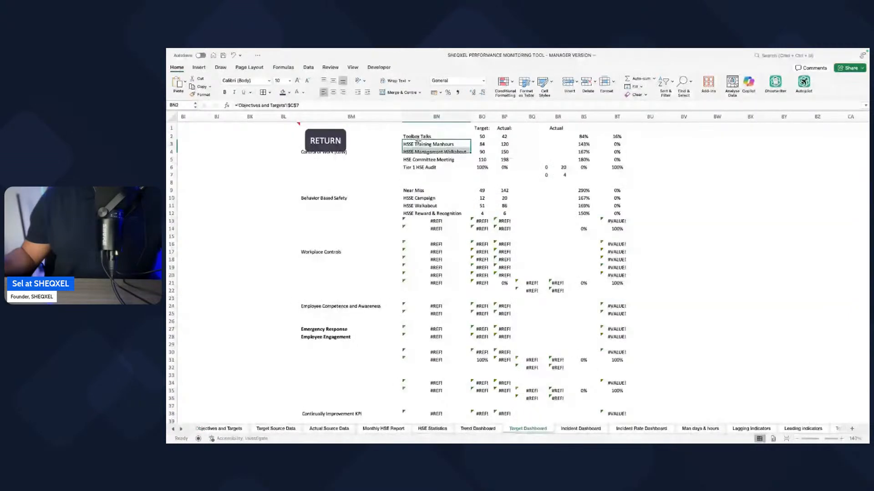
{"action": "left_click_drag", "start_coordinate": [418, 140], "coordinate": [419, 213]}
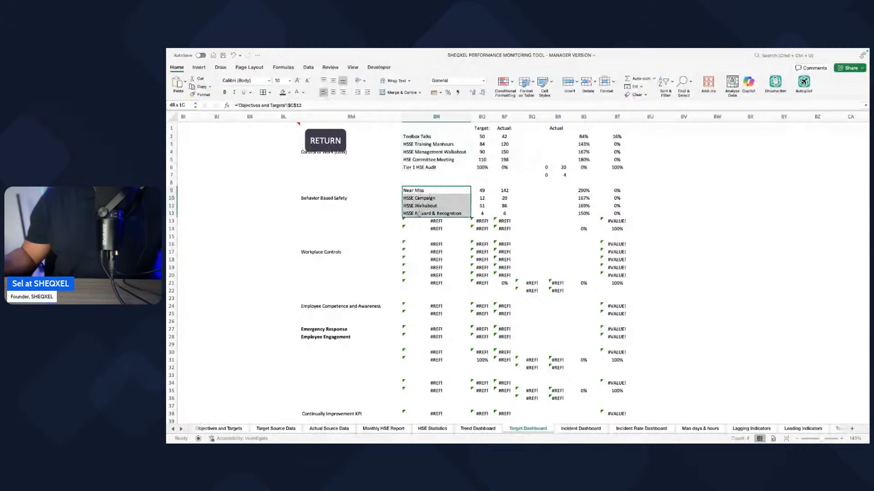
{"action": "scroll", "coordinate": [502, 261], "scroll_direction": "down", "scroll_amount": 5}
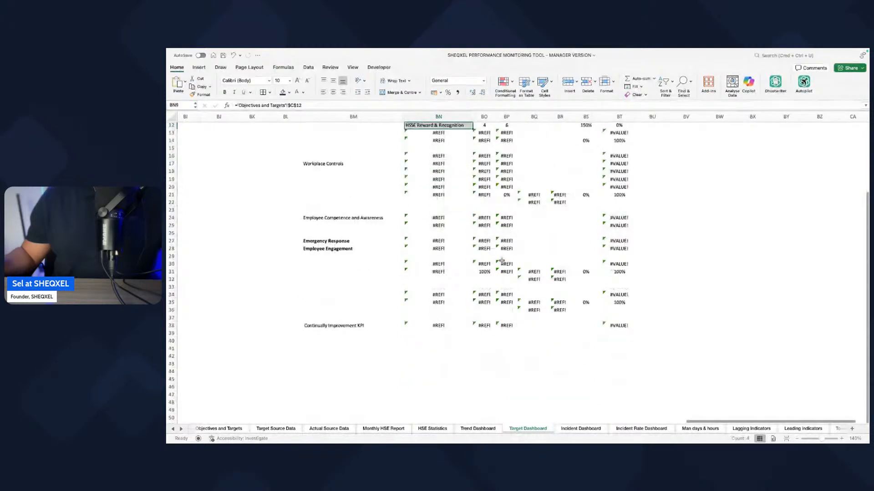
Step: Delete the broken helper table cells in BM14:BV41, from the Workplace Controls section through Continually Improvement KPI
{"action": "scroll", "coordinate": [502, 261], "scroll_direction": "up", "scroll_amount": 4}
{"action": "left_click_drag", "start_coordinate": [326, 208], "coordinate": [672, 412]}
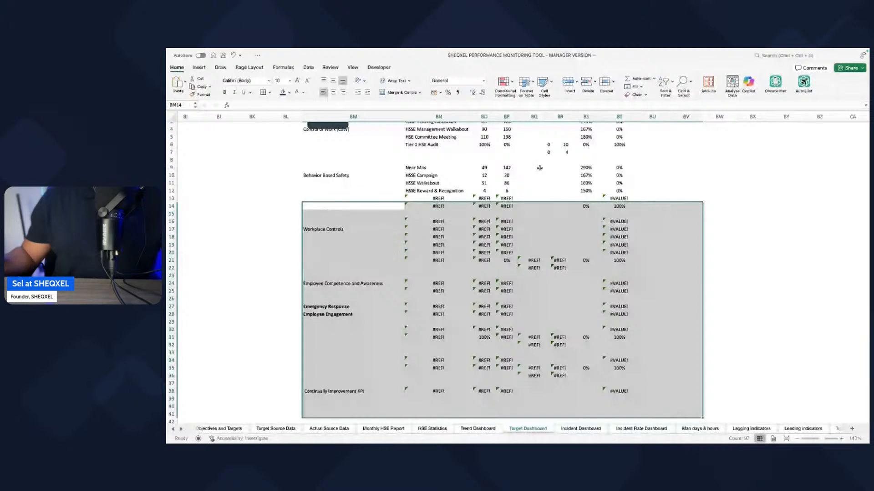
{"action": "left_click", "coordinate": [588, 86]}
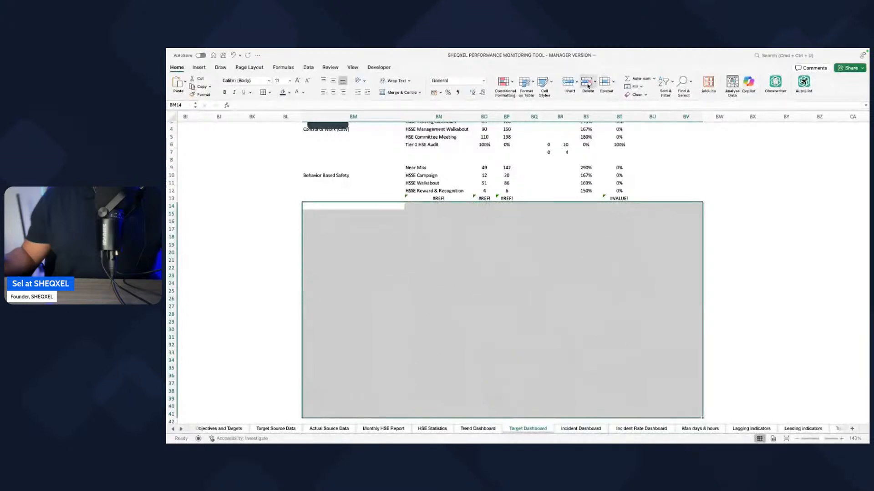
{"action": "left_click", "coordinate": [722, 234]}
{"action": "key", "text": "Return"}
{"action": "scroll", "coordinate": [412, 207], "scroll_direction": "up", "scroll_amount": 1}
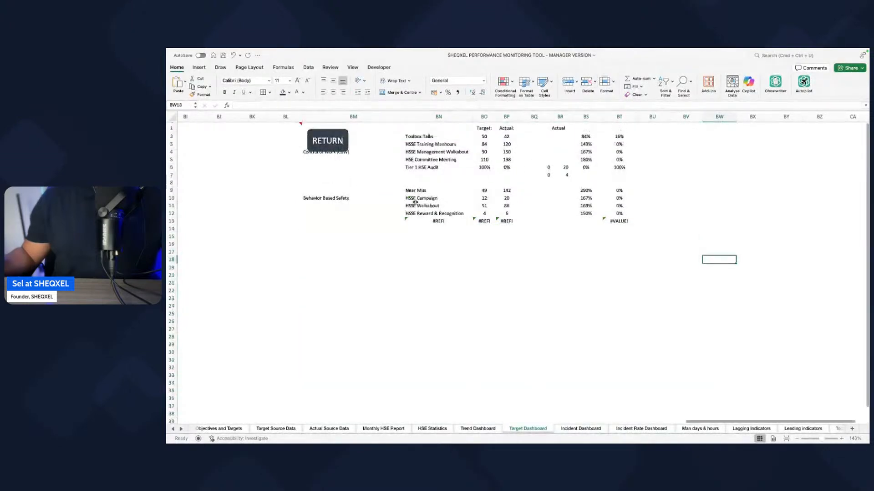
Step: Clear the leftover values in row 7 beneath Tier 1 HSE Audit in the helper table
{"action": "scroll", "coordinate": [415, 202], "scroll_direction": "down", "scroll_amount": 1}
{"action": "left_click", "coordinate": [408, 175]}
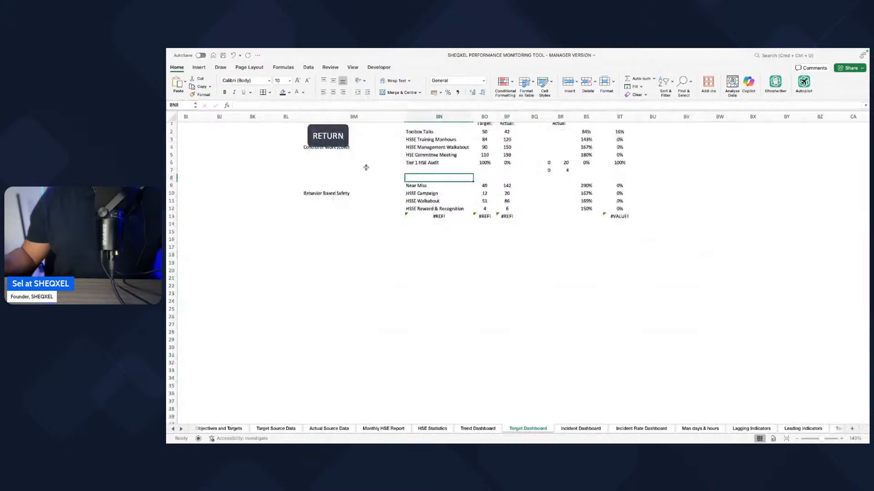
{"action": "key", "text": "Up"}
{"action": "key", "text": "Left"}
{"action": "left_click_drag", "start_coordinate": [405, 175], "coordinate": [722, 173]}
{"action": "left_click", "coordinate": [574, 301]}
{"action": "scroll", "coordinate": [575, 300], "scroll_direction": "left", "scroll_amount": 1}
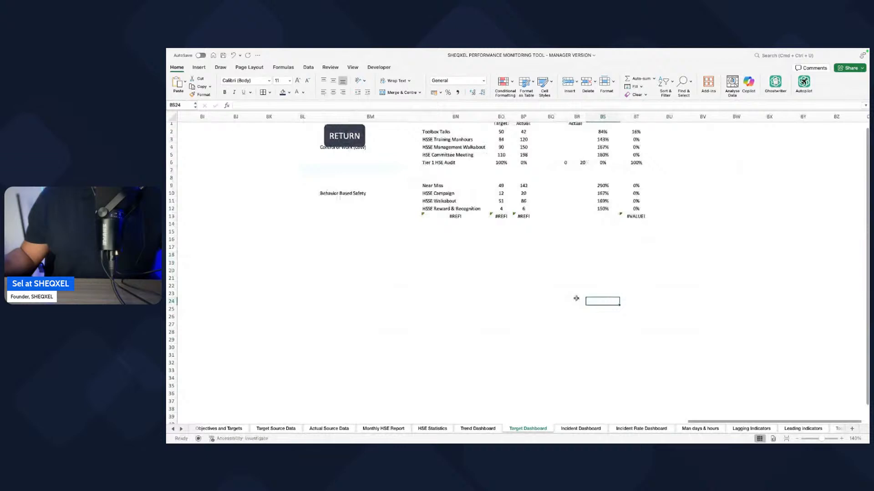
{"action": "scroll", "coordinate": [576, 298], "scroll_direction": "left", "scroll_amount": 3}
{"action": "left_click_drag", "start_coordinate": [524, 175], "coordinate": [724, 173]}
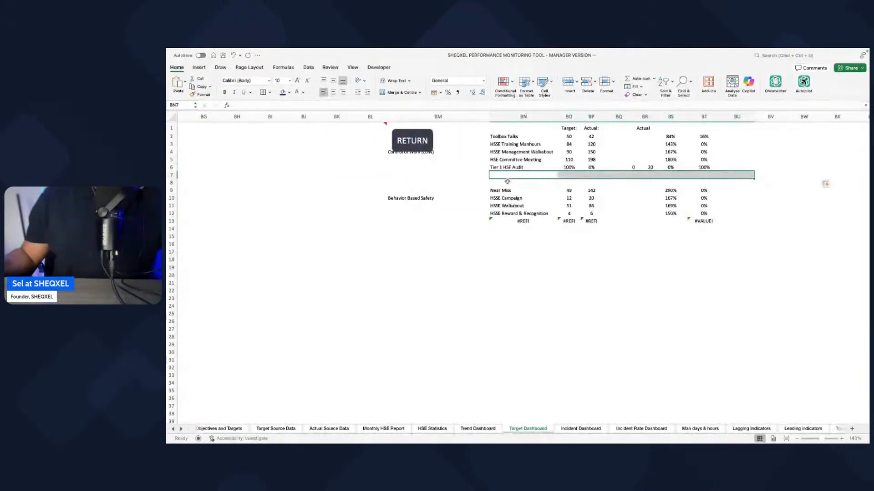
{"action": "left_click_drag", "start_coordinate": [449, 177], "coordinate": [719, 178]}
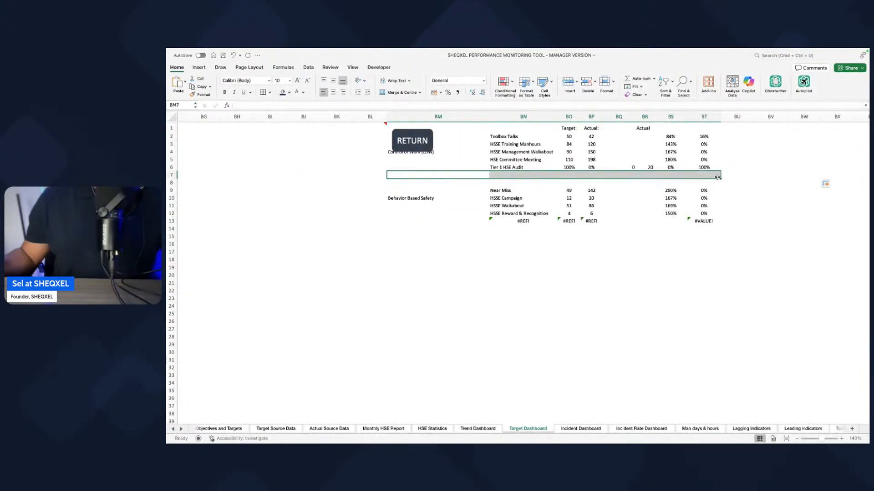
{"action": "left_click", "coordinate": [486, 185]}
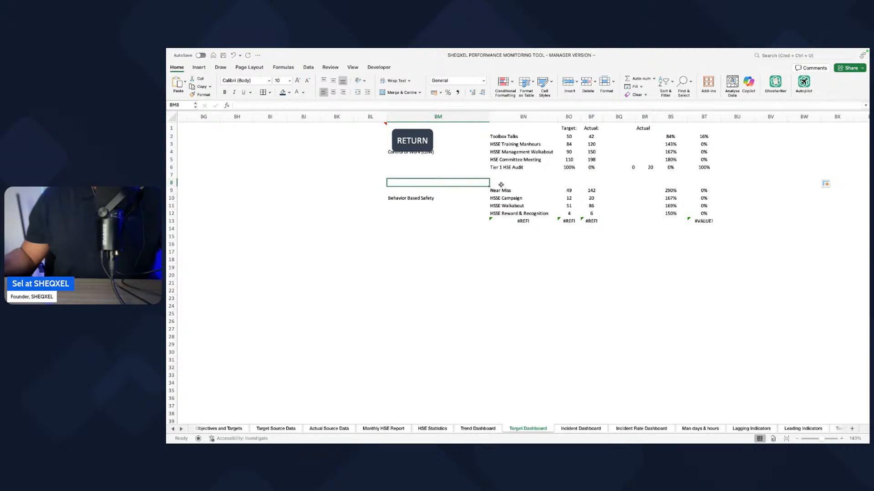
Step: Change the BN2 indicator name formula to ='Objectives and Targets'!$C5, leaving the row unlocked, and fill it down through BN14
{"action": "left_click", "coordinate": [503, 136]}
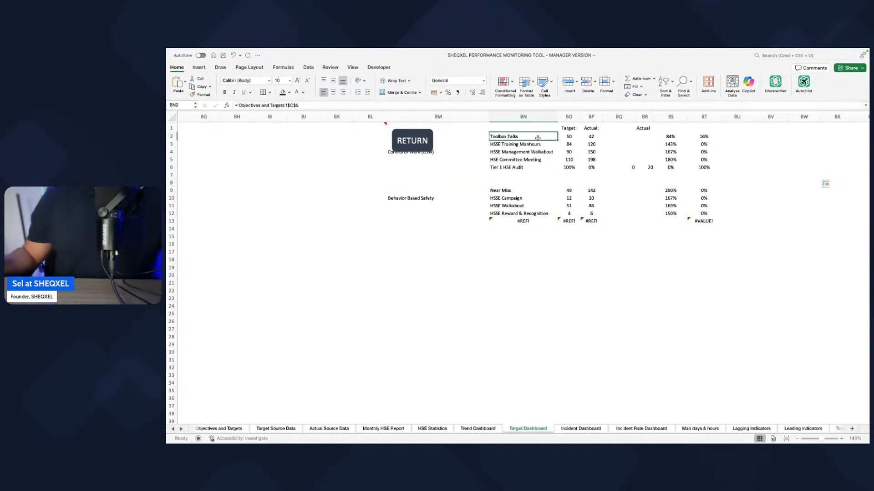
{"action": "left_click_drag", "start_coordinate": [558, 138], "coordinate": [564, 236]}
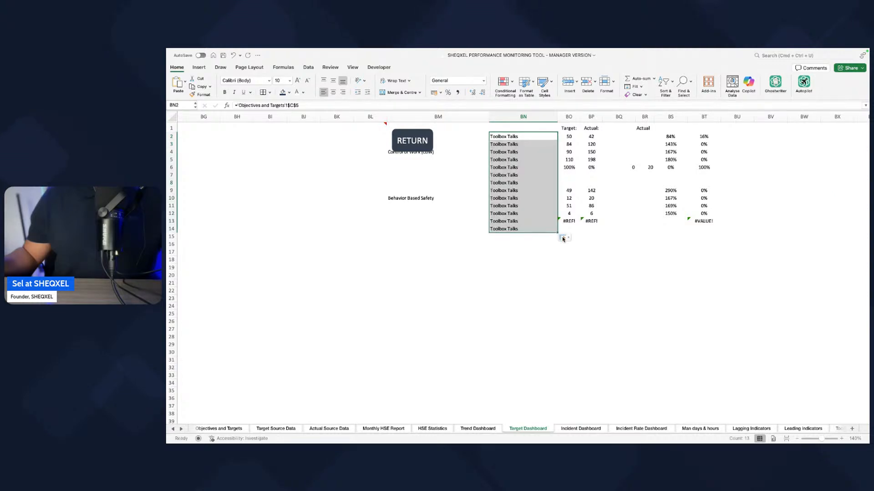
{"action": "left_click", "coordinate": [296, 106]}
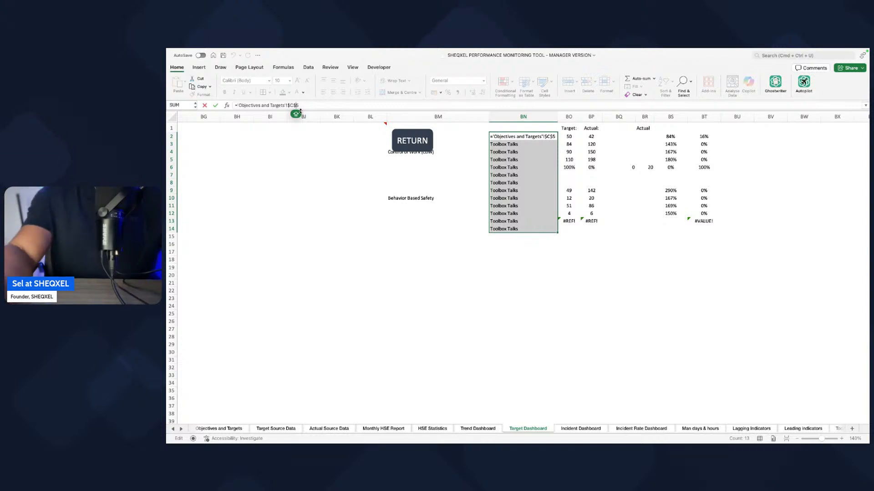
{"action": "key", "text": "BackSpace"}
{"action": "key", "text": "Return"}
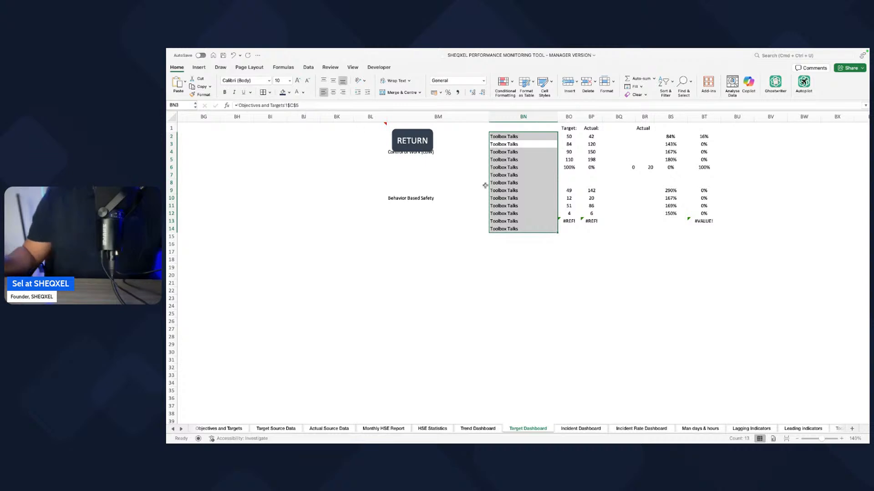
{"action": "left_click", "coordinate": [548, 141]}
{"action": "left_click_drag", "start_coordinate": [558, 140], "coordinate": [550, 234]}
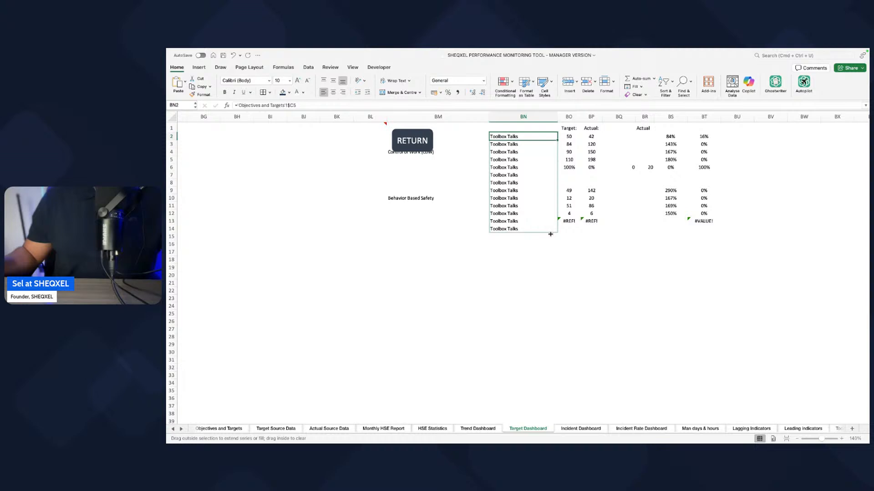
Step: Fill the indicator name formula down column BN through BN15 and check the names it returns
{"action": "mouse_move", "coordinate": [550, 234]}
{"action": "left_mouse_down"}
{"action": "mouse_move", "coordinate": [556, 142]}
{"action": "mouse_move", "coordinate": [554, 238]}
{"action": "left_mouse_up"}
{"action": "left_click", "coordinate": [541, 291]}
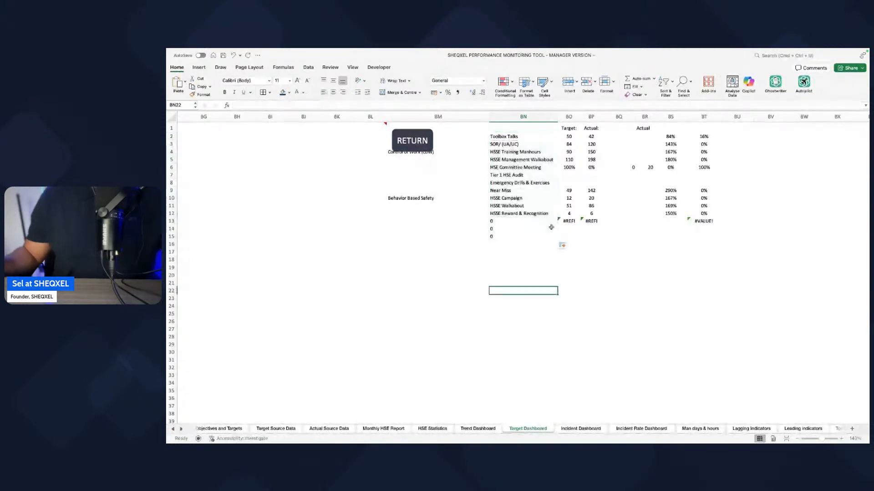
{"action": "left_click", "coordinate": [530, 190]}
{"action": "left_click_drag", "start_coordinate": [508, 136], "coordinate": [523, 213]}
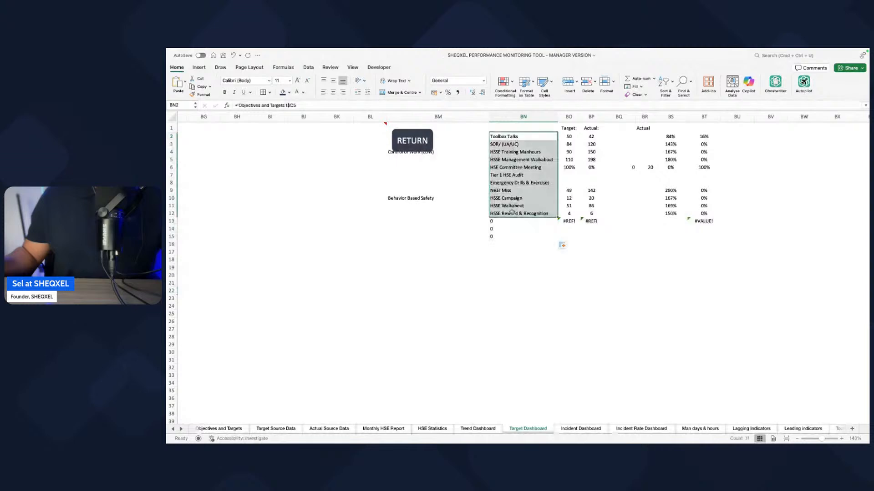
{"action": "left_click", "coordinate": [518, 283]}
Step: Change the BO2 target formula to ='Objectives and Targets'!$E5, leaving the row unlocked, and fill it down through BO13
{"action": "left_click", "coordinate": [569, 136]}
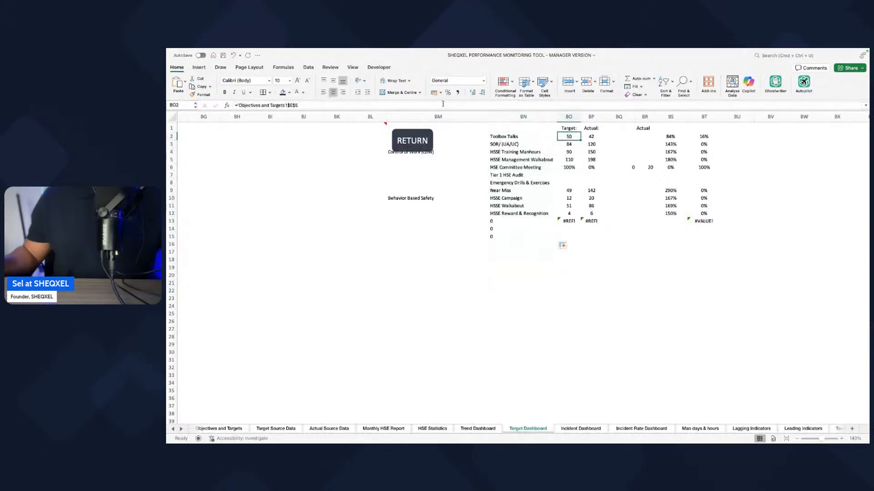
{"action": "left_click", "coordinate": [294, 105]}
{"action": "key", "text": "BackSpace"}
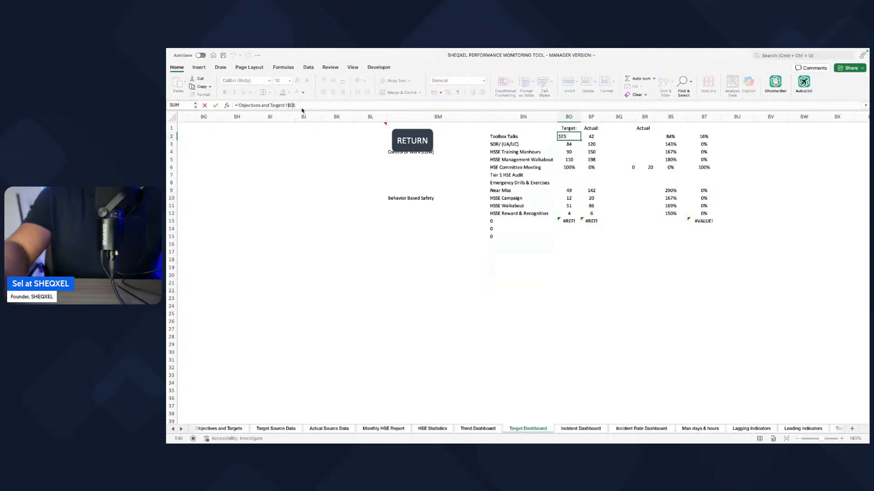
{"action": "key", "text": "Return"}
{"action": "left_click", "coordinate": [569, 137]}
{"action": "left_click_drag", "start_coordinate": [581, 140], "coordinate": [578, 222]}
{"action": "left_click", "coordinate": [569, 267]}
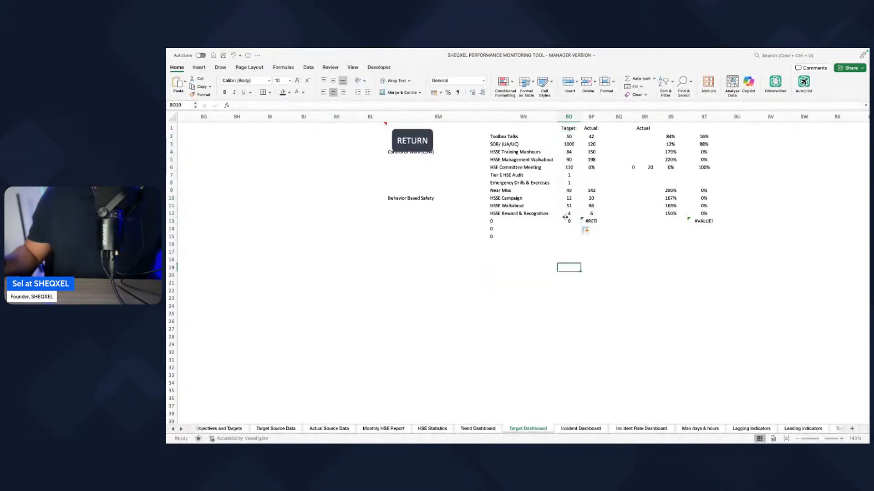
Step: Unlock the row reference in the BP2 actual value formula and fill it down through BP12
{"action": "left_click", "coordinate": [589, 136]}
{"action": "left_click", "coordinate": [295, 105]}
{"action": "key", "text": "BackSpace"}
{"action": "key", "text": "Return"}
{"action": "left_click", "coordinate": [590, 136]}
{"action": "left_click_drag", "start_coordinate": [602, 140], "coordinate": [594, 219]}
{"action": "left_click", "coordinate": [631, 250]}
Step: Clear the leftover row 6 values beneath the second Actual heading in the helper table
{"action": "left_click_drag", "start_coordinate": [635, 160], "coordinate": [652, 200]}
{"action": "key", "text": "Delete"}
{"action": "left_click", "coordinate": [651, 290]}
Step: Fill the percentage formulas in BS2 and BT2 down through row 12 of the helper table
{"action": "left_click", "coordinate": [670, 136]}
{"action": "key", "text": "Return"}
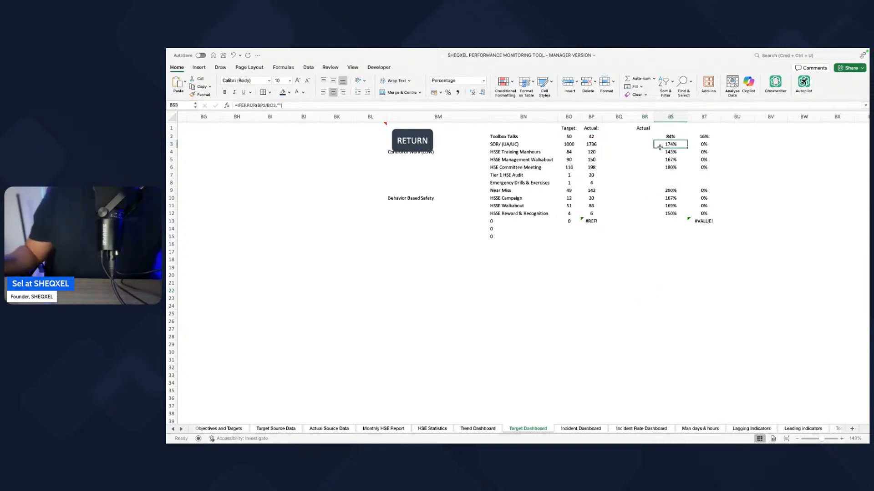
{"action": "left_click", "coordinate": [676, 136]}
{"action": "left_click_drag", "start_coordinate": [686, 140], "coordinate": [685, 217]}
{"action": "left_click", "coordinate": [704, 136]}
{"action": "left_click_drag", "start_coordinate": [722, 137], "coordinate": [716, 215]}
{"action": "left_click", "coordinate": [701, 136]}
{"action": "left_click", "coordinate": [554, 267]}
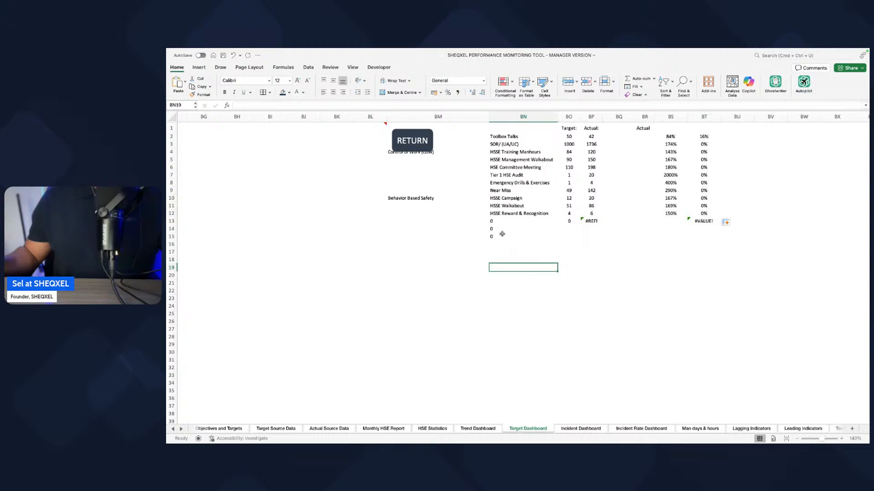
Step: Clear the surplus zeros and error cells in BM13:BV17 below HSSE Reward & Recognition
{"action": "left_click_drag", "start_coordinate": [443, 220], "coordinate": [763, 254]}
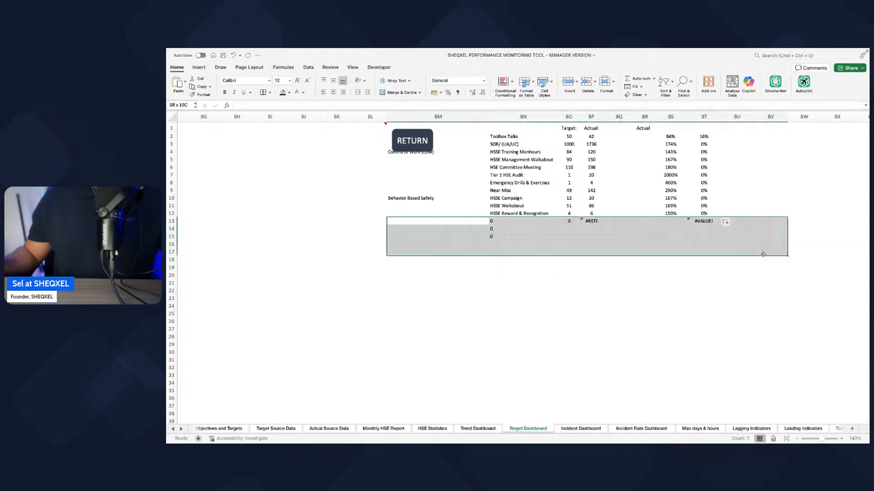
{"action": "key", "text": "Delete"}
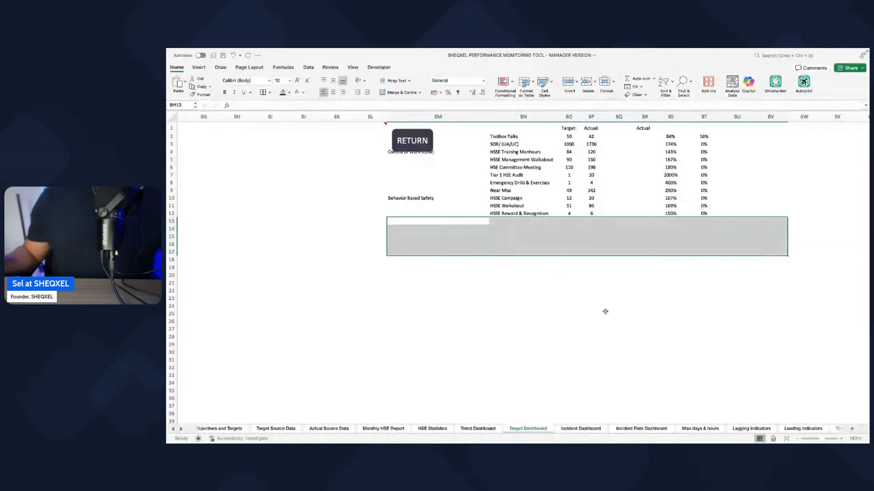
{"action": "left_click", "coordinate": [605, 313]}
Step: Hide the empty columns W through BA beside the dashboard graphics
{"action": "scroll", "coordinate": [605, 311], "scroll_direction": "left", "scroll_amount": 1}
{"action": "scroll", "coordinate": [449, 236], "scroll_direction": "left", "scroll_amount": 3}
{"action": "left_click_drag", "start_coordinate": [457, 116], "coordinate": [840, 145]}
{"action": "scroll", "coordinate": [723, 183], "scroll_direction": "right", "scroll_amount": 4}
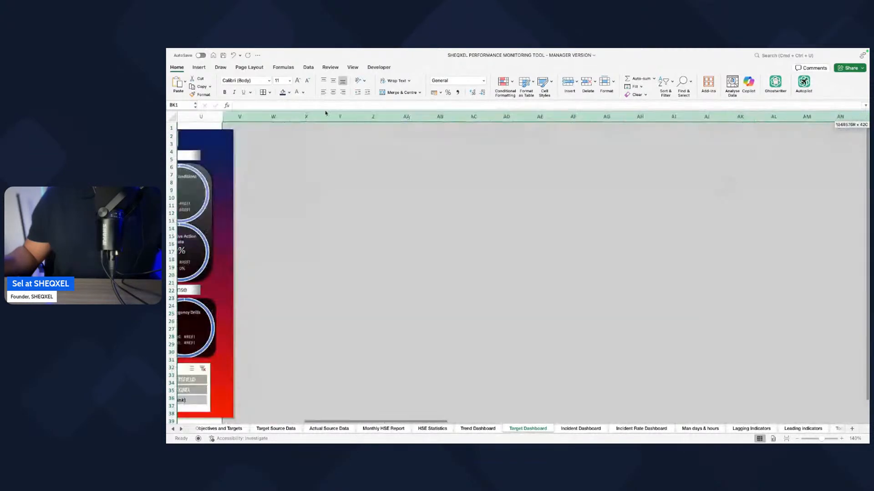
{"action": "left_click_drag", "start_coordinate": [277, 116], "coordinate": [867, 148]}
{"action": "scroll", "coordinate": [685, 172], "scroll_direction": "right", "scroll_amount": 6}
{"action": "left_click_drag", "start_coordinate": [682, 173], "coordinate": [682, 173]}
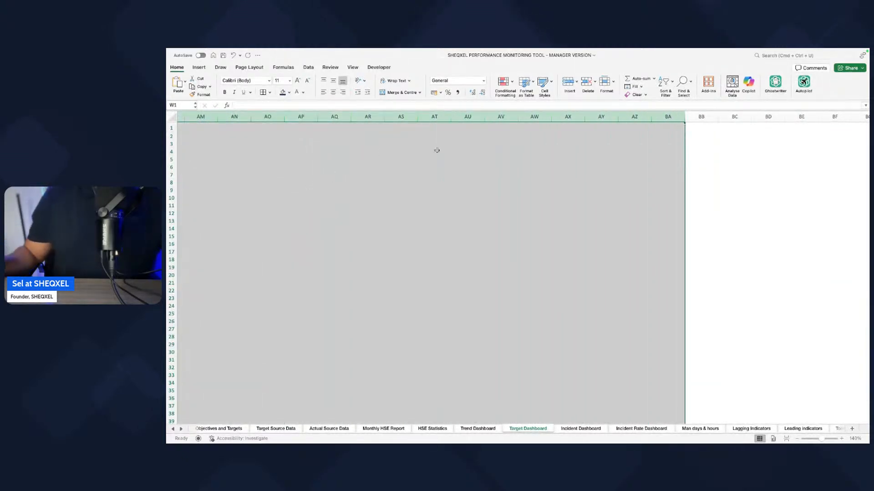
{"action": "right_click", "coordinate": [475, 118]}
{"action": "left_click", "coordinate": [491, 206]}
Step: Hide the remaining empty columns BB through BK between the dashboard and the helper table
{"action": "scroll", "coordinate": [490, 204], "scroll_direction": "right", "scroll_amount": 3}
{"action": "left_click_drag", "start_coordinate": [429, 117], "coordinate": [695, 116]}
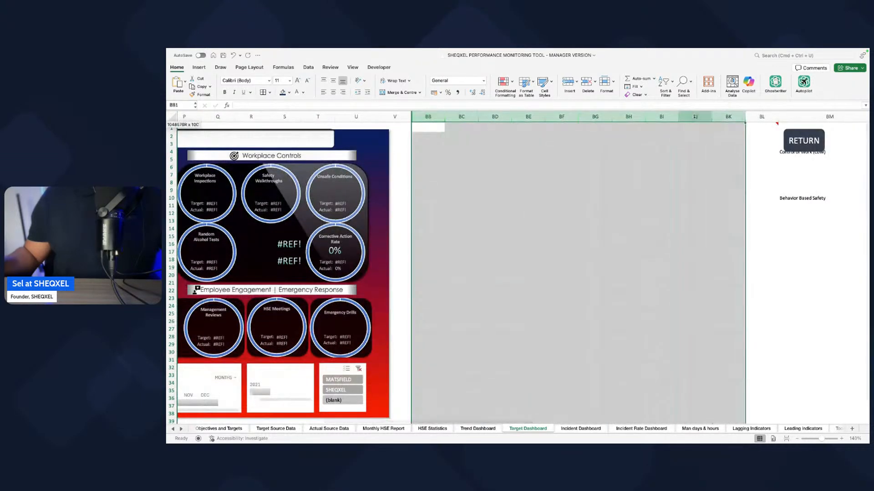
{"action": "right_click", "coordinate": [695, 117]}
{"action": "left_click", "coordinate": [710, 204]}
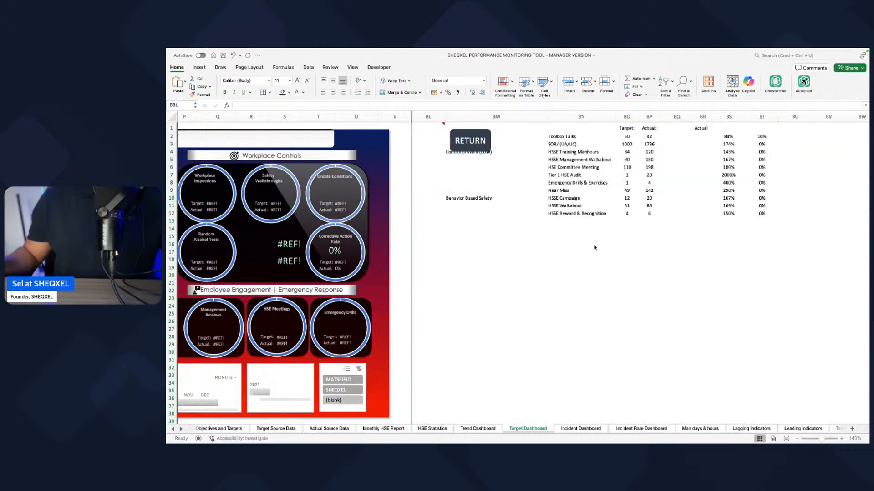
{"action": "scroll", "coordinate": [524, 272], "scroll_direction": "right", "scroll_amount": 2}
{"action": "left_click", "coordinate": [525, 273]}
Step: Ungroup the HSE Target Dashboard graphics twice to separate the title bar and the KPI section groups
{"action": "scroll", "coordinate": [525, 272], "scroll_direction": "left", "scroll_amount": 8}
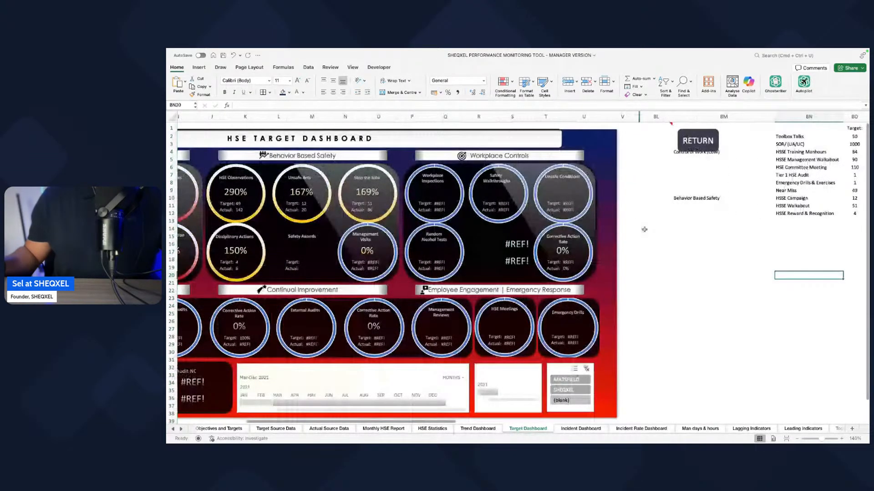
{"action": "scroll", "coordinate": [644, 229], "scroll_direction": "left", "scroll_amount": 5}
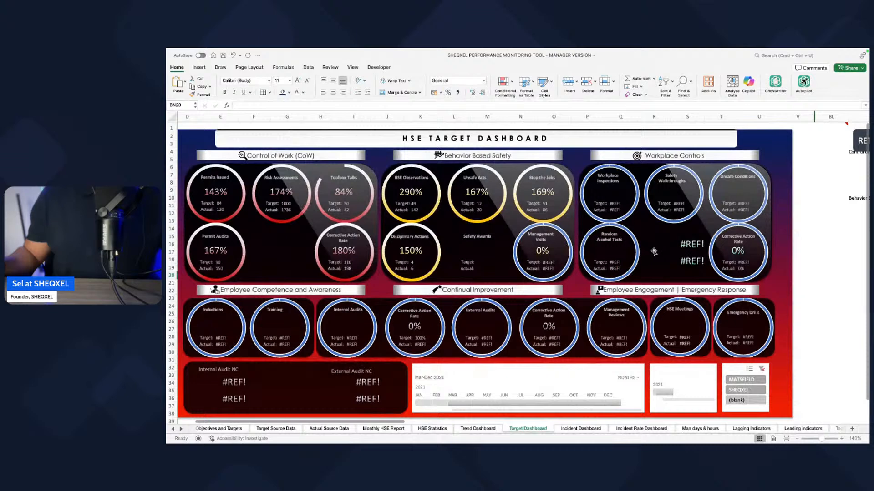
{"action": "scroll", "coordinate": [653, 287], "scroll_direction": "right", "scroll_amount": 1}
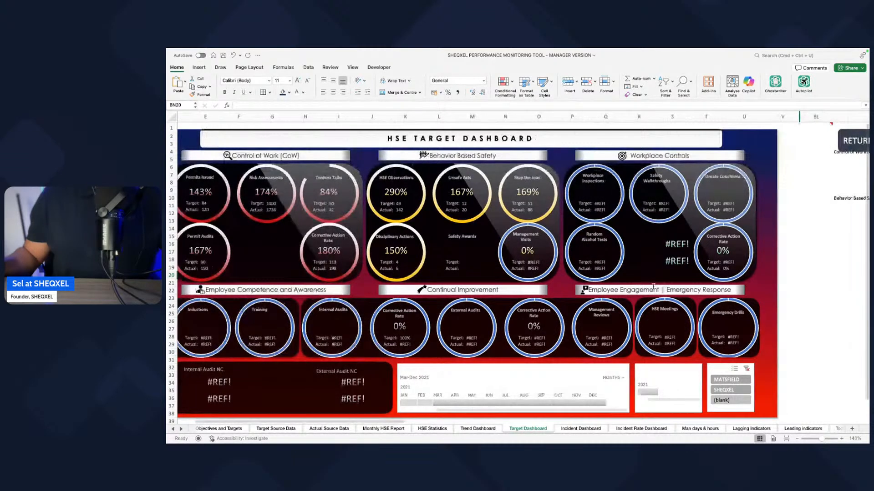
{"action": "left_click", "coordinate": [645, 135]}
{"action": "left_click", "coordinate": [580, 80]}
{"action": "left_click", "coordinate": [587, 113]}
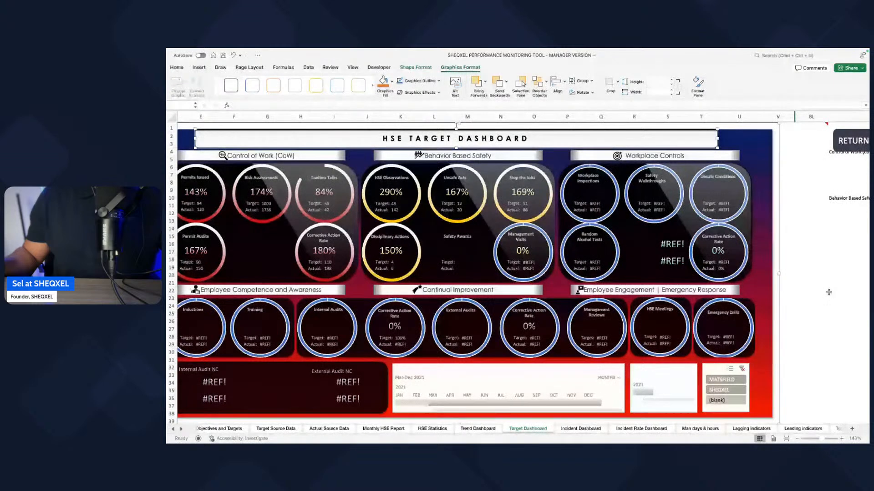
{"action": "left_click", "coordinate": [581, 80]}
{"action": "left_click", "coordinate": [591, 113]}
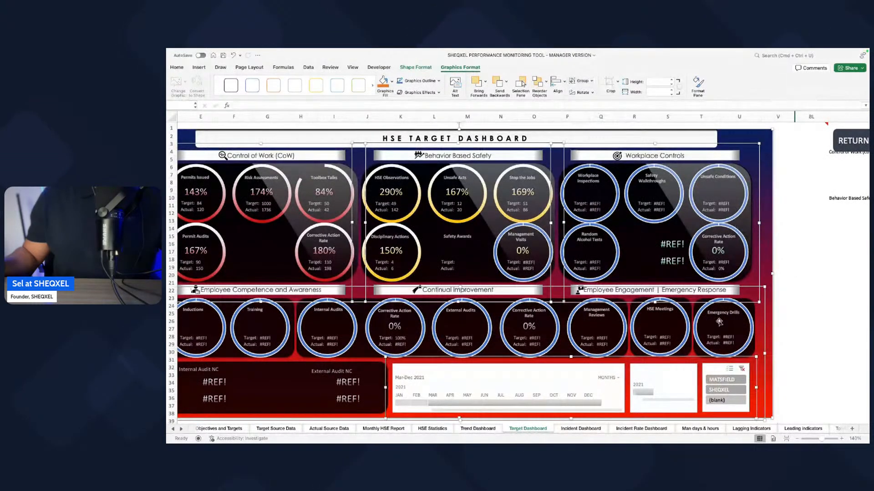
{"action": "left_click", "coordinate": [811, 235]}
Step: Nudge the Workplace Controls group slightly to the right and adjust the neighbouring Behavior Based Safety group
{"action": "left_click", "coordinate": [733, 239]}
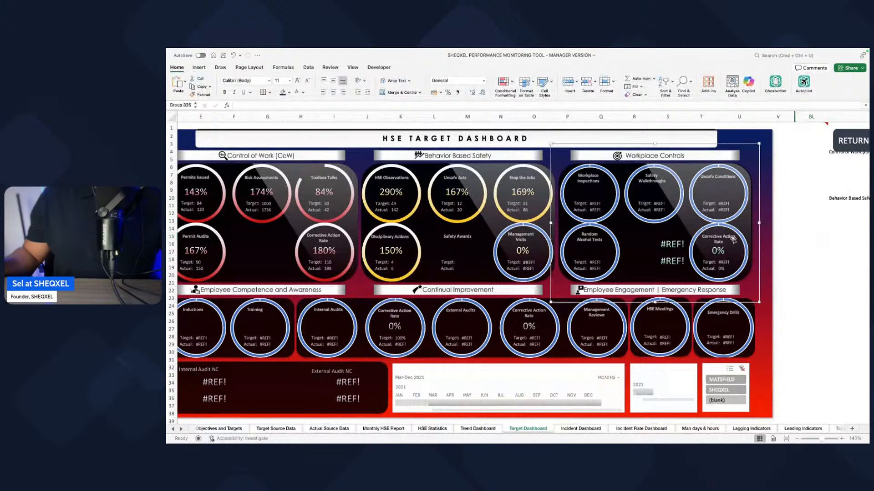
{"action": "mouse_move", "coordinate": [758, 245]}
{"action": "left_mouse_down"}
{"action": "mouse_move", "coordinate": [774, 249]}
{"action": "mouse_move", "coordinate": [763, 243]}
{"action": "left_mouse_up"}
{"action": "left_click_drag", "start_coordinate": [559, 260], "coordinate": [561, 261]}
{"action": "left_click", "coordinate": [777, 283]}
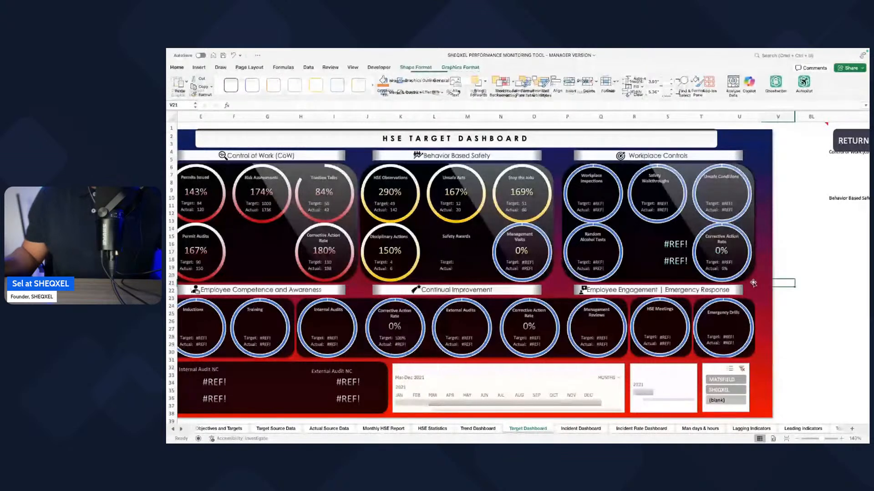
Step: Ungroup the lower dashboard block into separate gauge groups and audit NC counters
{"action": "scroll", "coordinate": [753, 283], "scroll_direction": "left", "scroll_amount": 1}
{"action": "scroll", "coordinate": [753, 283], "scroll_direction": "down", "scroll_amount": 1}
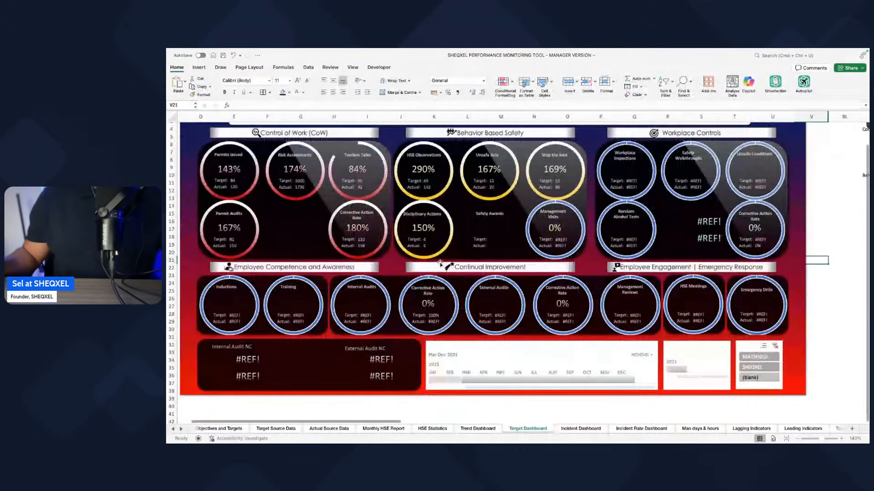
{"action": "scroll", "coordinate": [415, 240], "scroll_direction": "up", "scroll_amount": 1}
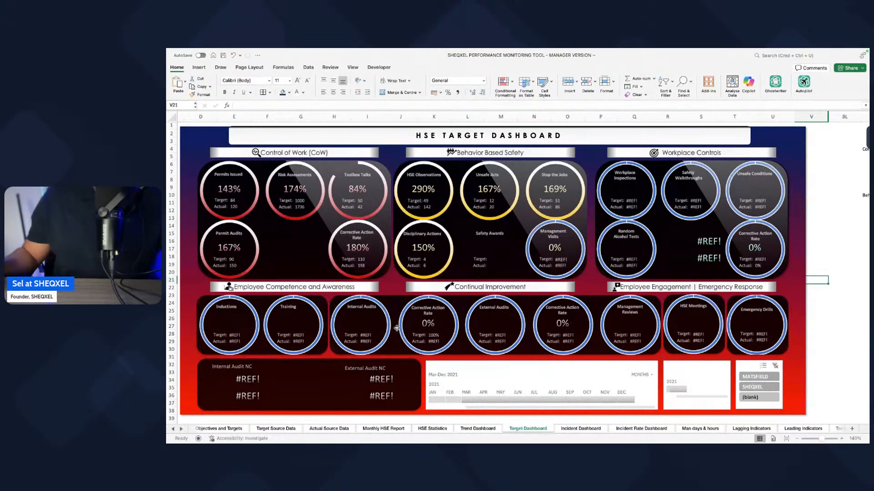
{"action": "left_click", "coordinate": [463, 337]}
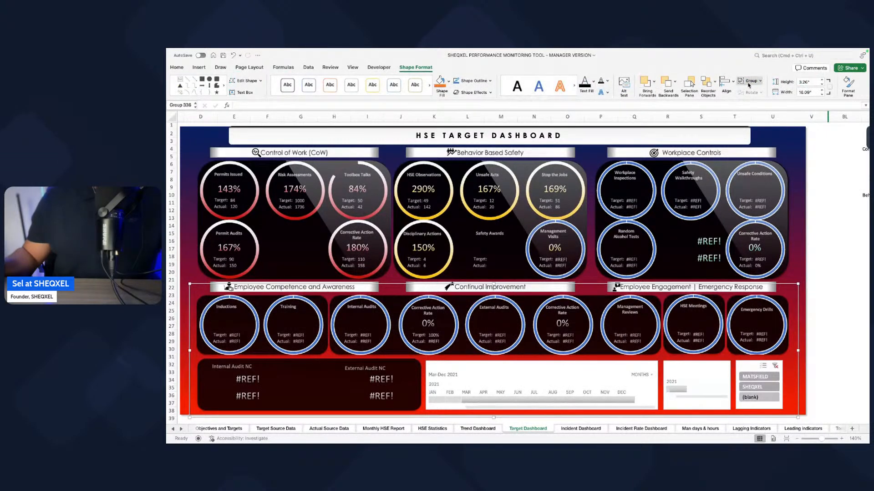
{"action": "left_click", "coordinate": [750, 81]}
{"action": "left_click", "coordinate": [761, 113]}
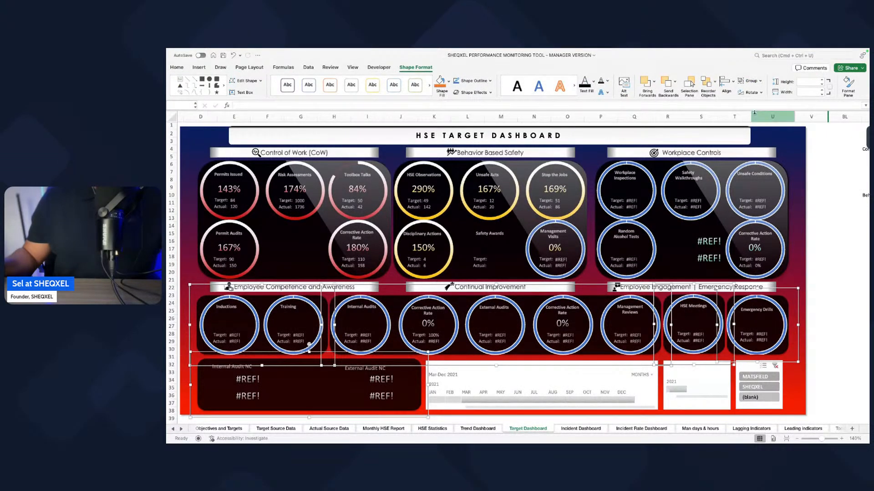
{"action": "left_click", "coordinate": [750, 81]}
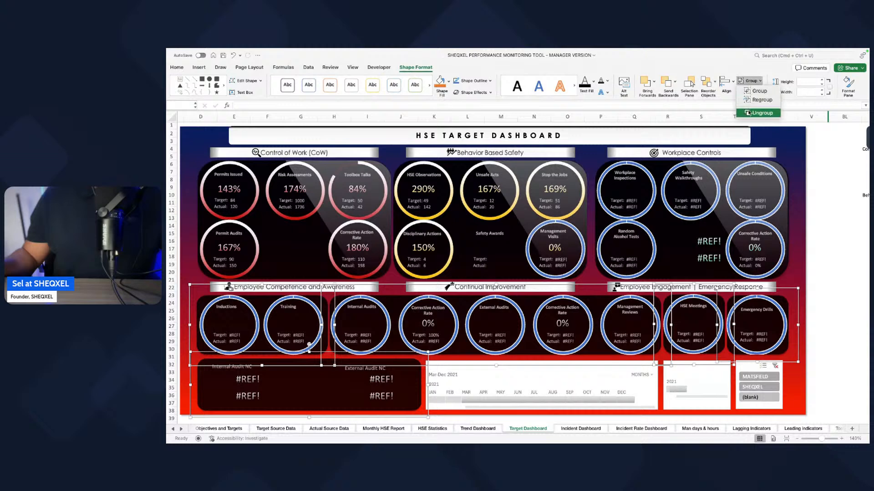
{"action": "left_click", "coordinate": [751, 112]}
Step: Delete all the lower-row gauges, from Inductions and Training through HSE Meetings and Emergency Drills
{"action": "left_click", "coordinate": [272, 332]}
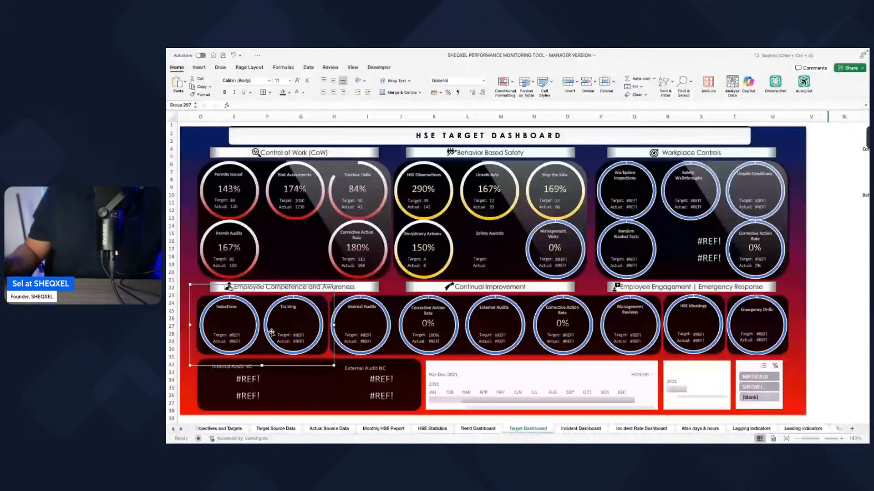
{"action": "key", "text": "Delete"}
{"action": "left_click", "coordinate": [363, 316]}
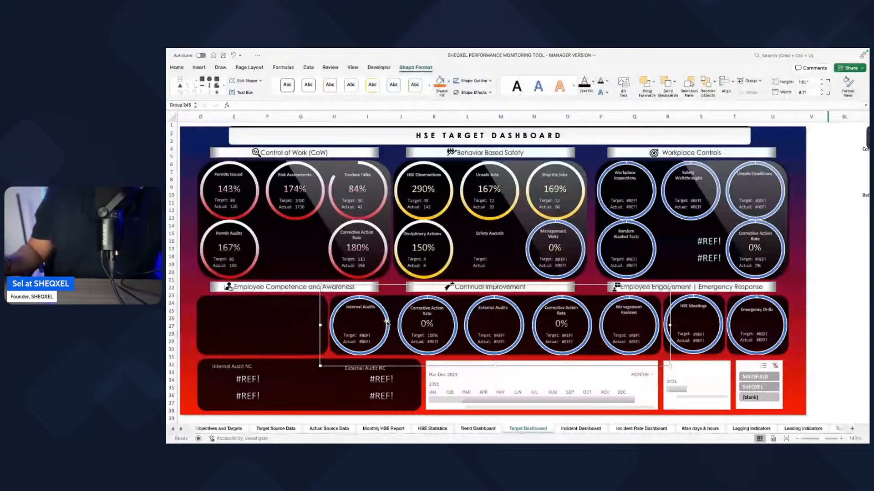
{"action": "key", "text": "Delete"}
{"action": "left_click", "coordinate": [724, 331]}
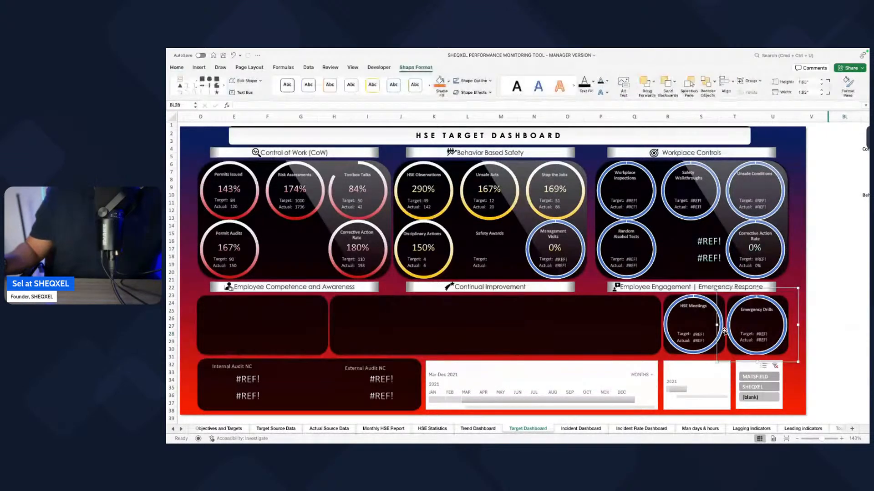
{"action": "key", "text": "Delete"}
{"action": "left_click", "coordinate": [712, 331]}
{"action": "key", "text": "Delete"}
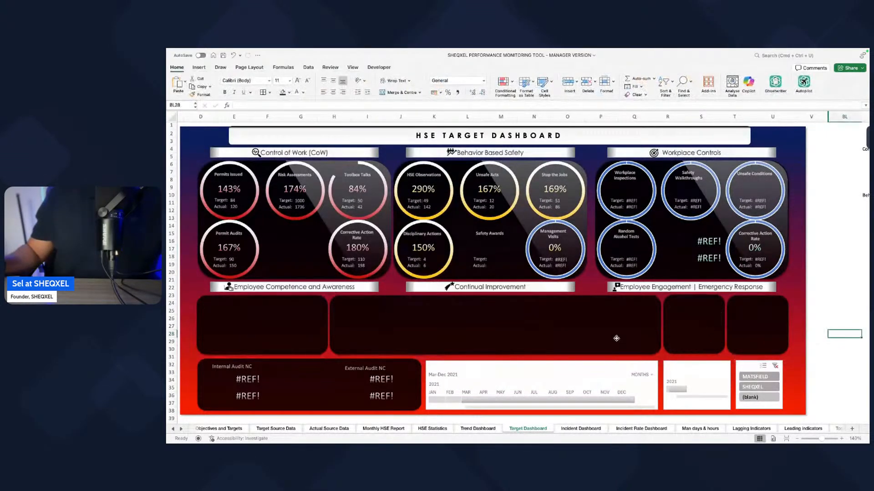
Step: Delete the empty dark background panels beneath the three lower section headings
{"action": "left_click", "coordinate": [616, 338]}
{"action": "key", "text": "Delete"}
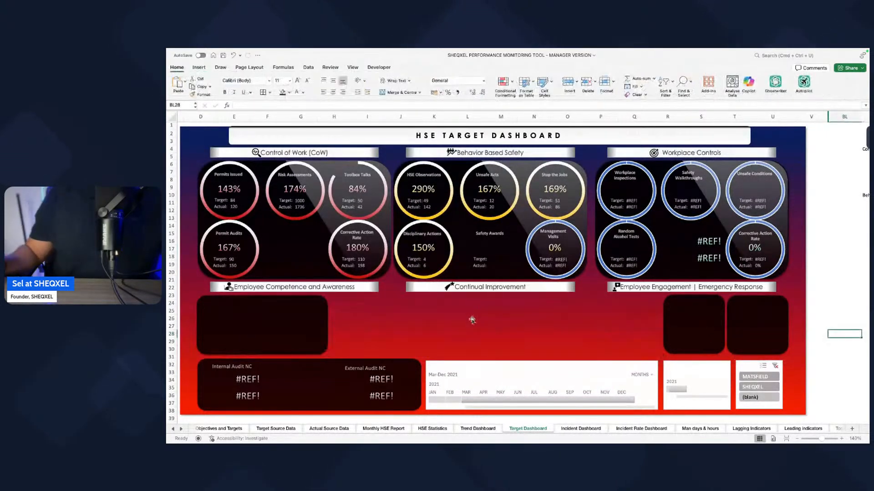
{"action": "left_click", "coordinate": [267, 335]}
{"action": "key", "text": "Delete"}
{"action": "left_click", "coordinate": [718, 334]}
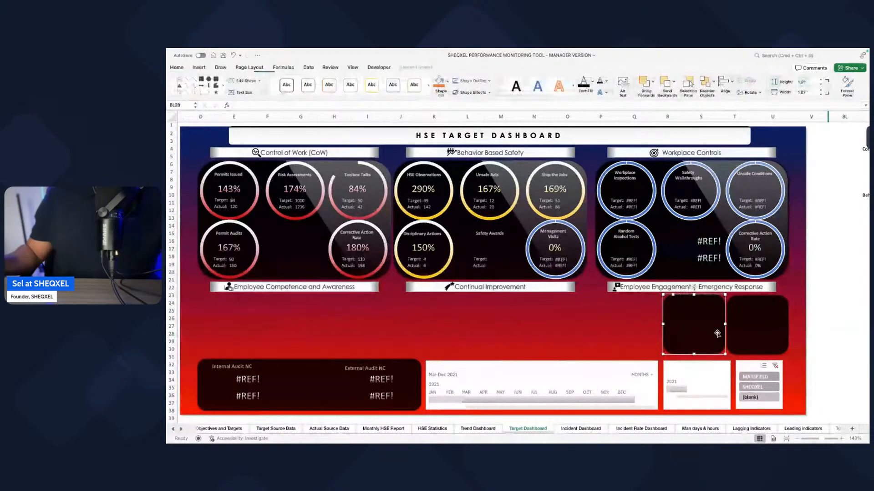
{"action": "key", "text": "Delete"}
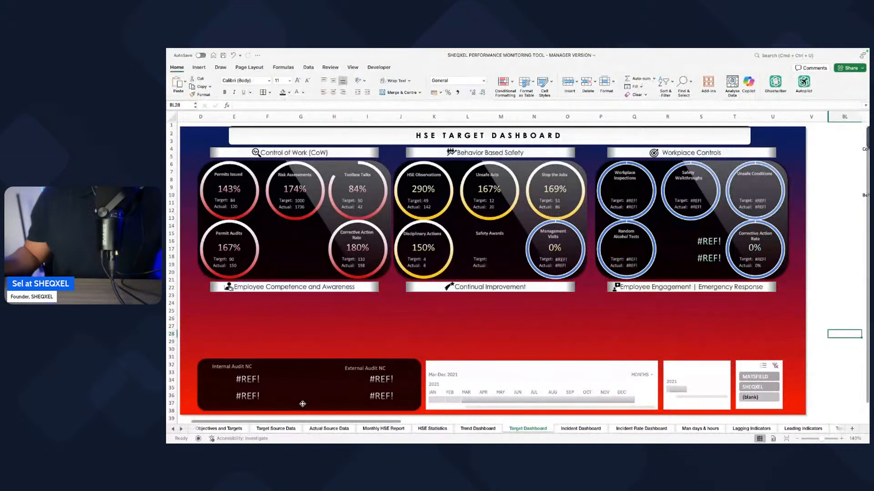
Step: Delete the Internal and External Audit NC background panel together with its group of counters
{"action": "left_click", "coordinate": [303, 404]}
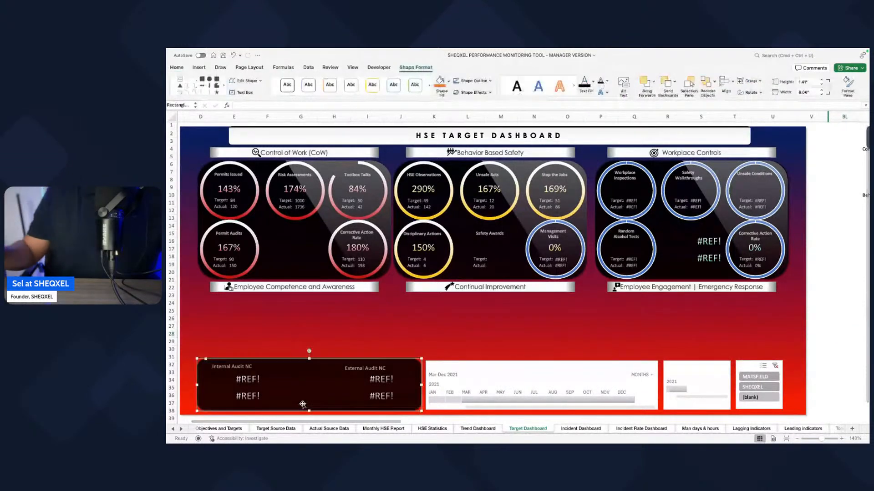
{"action": "key", "text": "Delete"}
{"action": "left_click", "coordinate": [240, 376]}
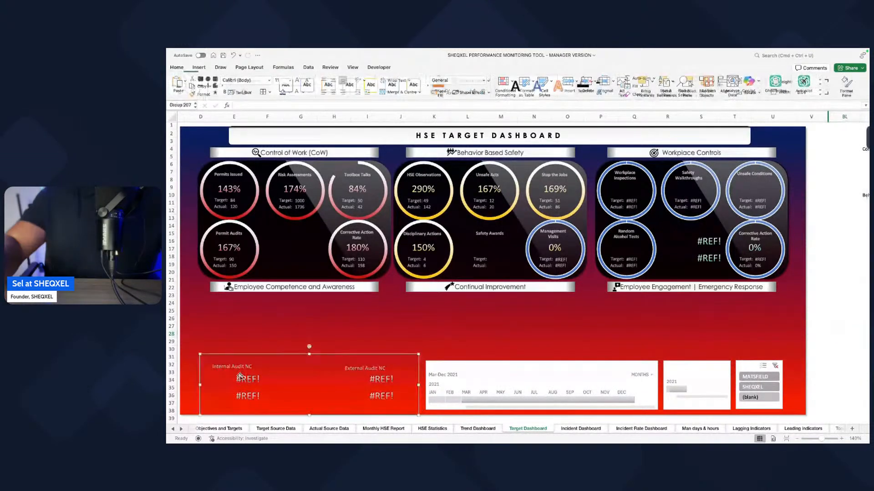
{"action": "key", "text": "Delete"}
Step: Delete the Employee Competence and Awareness, Continual Improvement, and Employee Engagement | Emergency Response section headings
{"action": "left_click", "coordinate": [288, 297]}
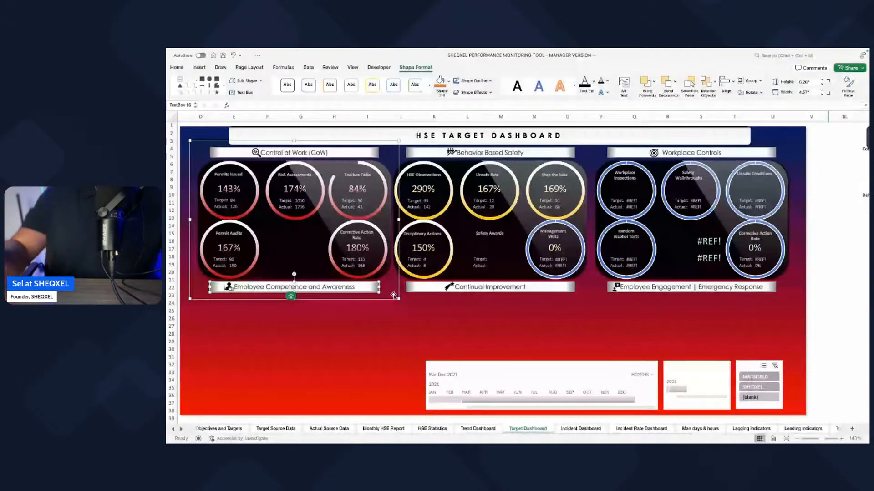
{"action": "key", "text": "Delete"}
{"action": "left_click", "coordinate": [453, 287]}
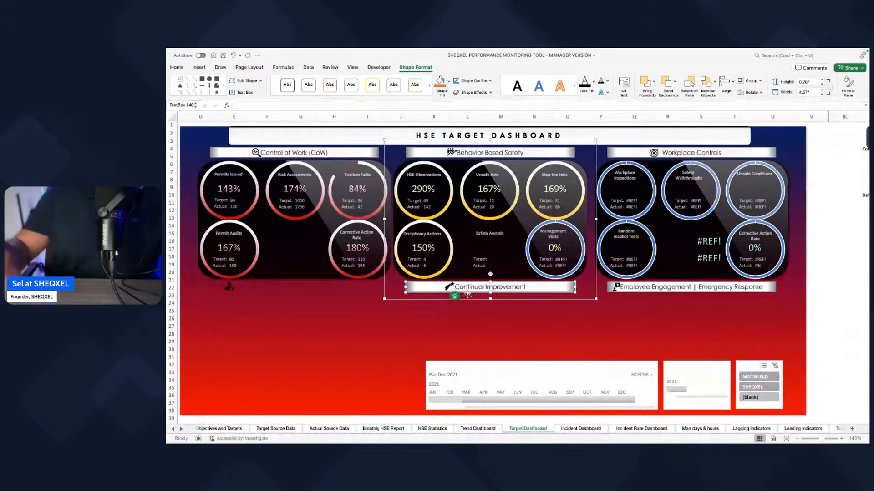
{"action": "key", "text": "Delete"}
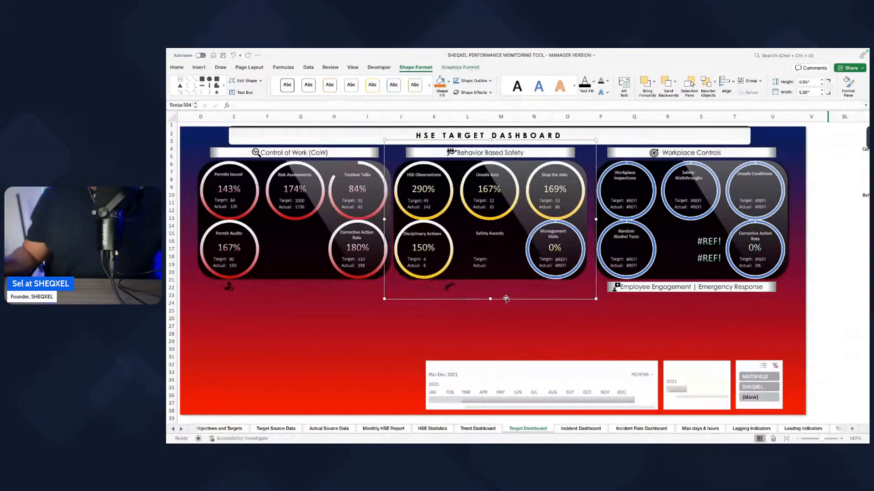
{"action": "left_click", "coordinate": [659, 294]}
{"action": "left_click", "coordinate": [658, 291]}
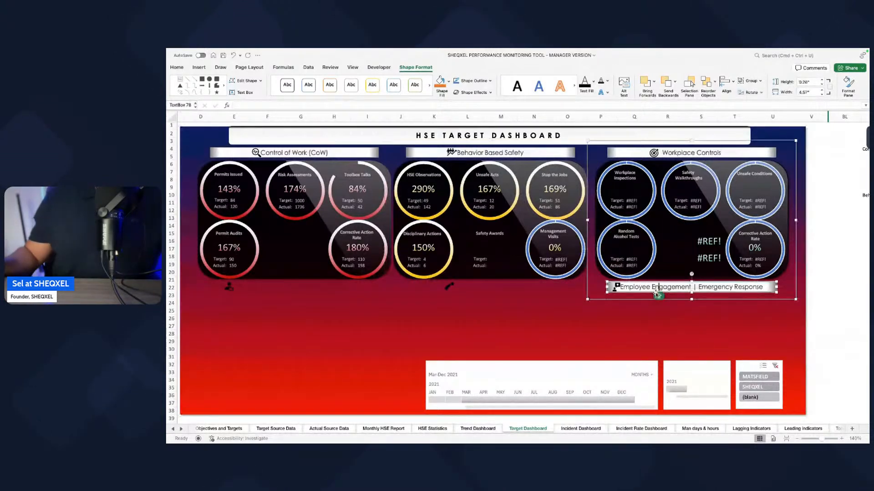
{"action": "key", "text": "Delete"}
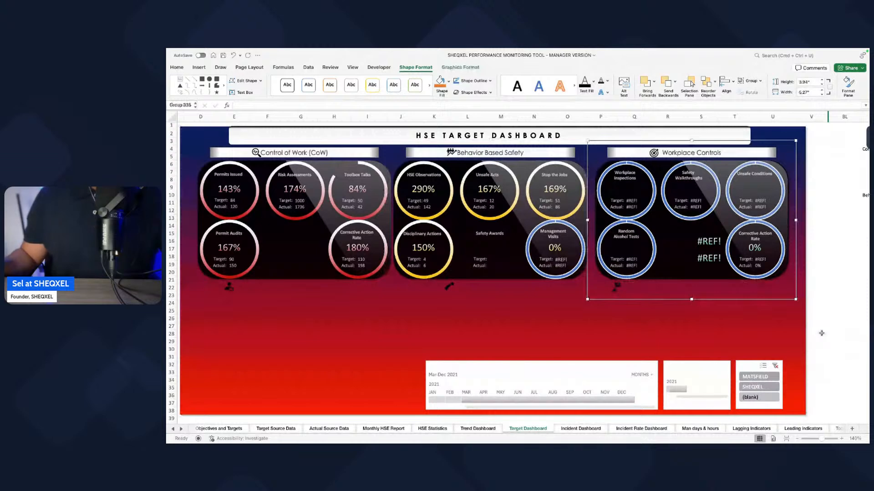
{"action": "left_click", "coordinate": [819, 327]}
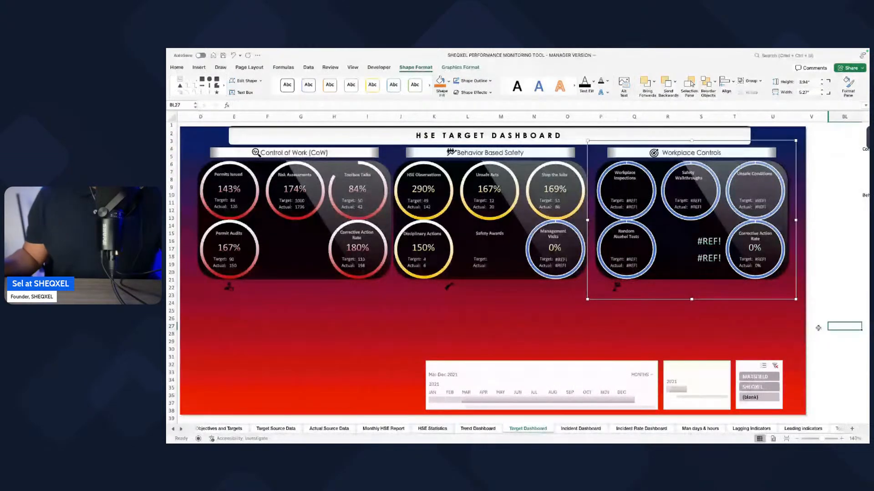
{"action": "key", "text": "Return"}
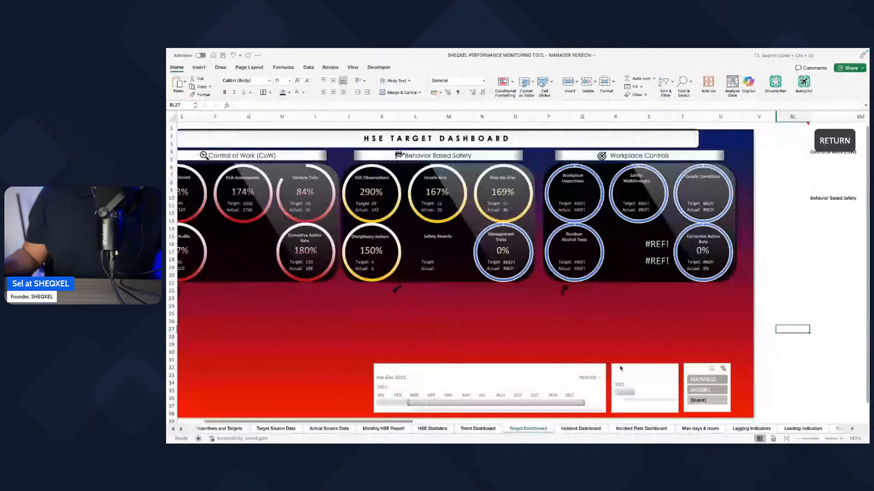
Step: Move the Control of Work gauge group slightly down and to the left on the dashboard
{"action": "scroll", "coordinate": [478, 327], "scroll_direction": "left", "scroll_amount": 2}
{"action": "left_click", "coordinate": [340, 293]}
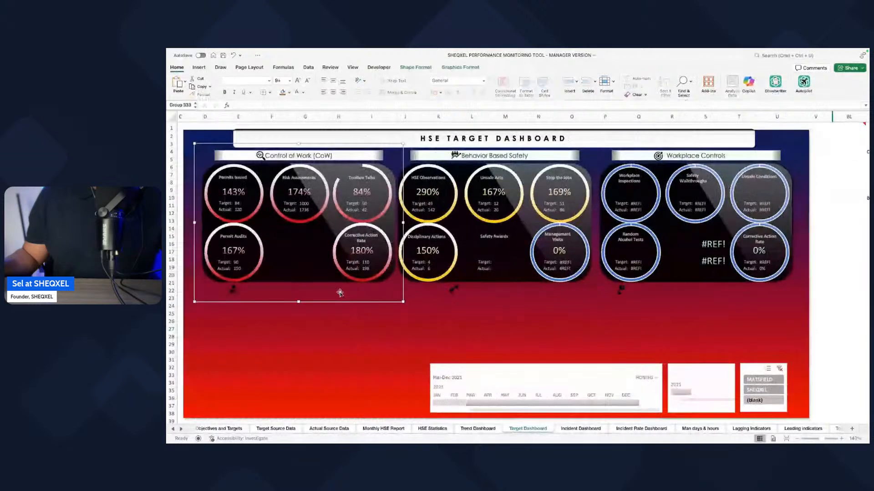
{"action": "left_click_drag", "start_coordinate": [339, 293], "coordinate": [335, 295]}
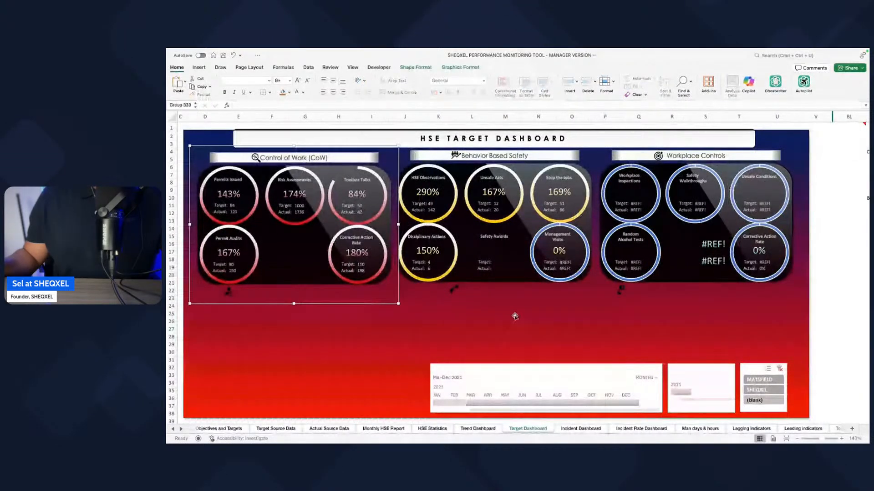
{"action": "key", "text": "Escape"}
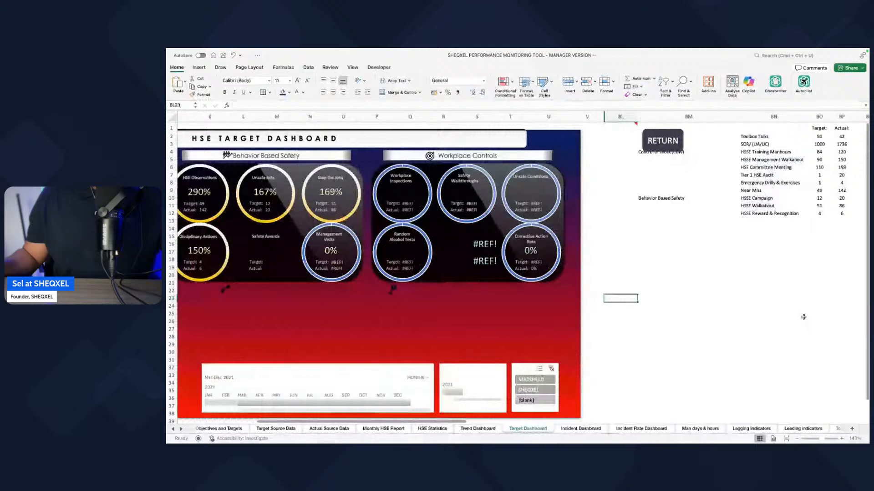
Step: Compare the dashboard gauges with the helper table and inspect the Toolbox Talks percentage formula and the Permits Issued percentage link
{"action": "scroll", "coordinate": [803, 317], "scroll_direction": "left", "scroll_amount": 5}
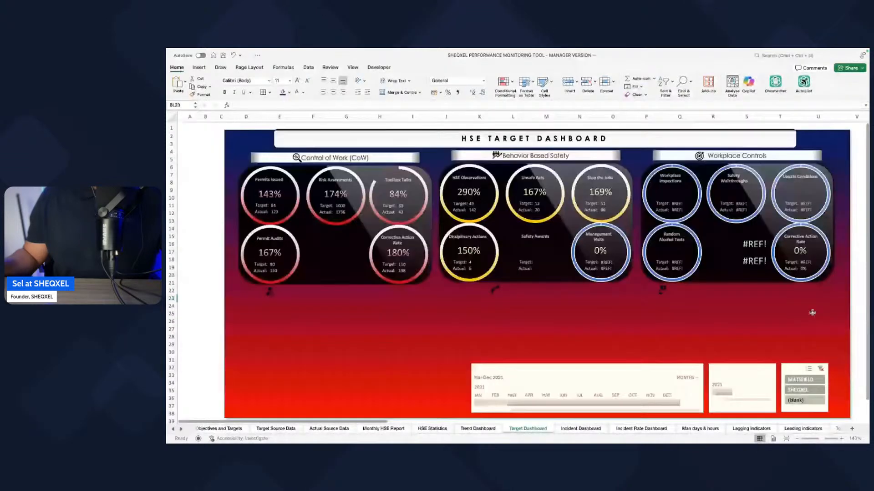
{"action": "scroll", "coordinate": [659, 302], "scroll_direction": "right", "scroll_amount": 5}
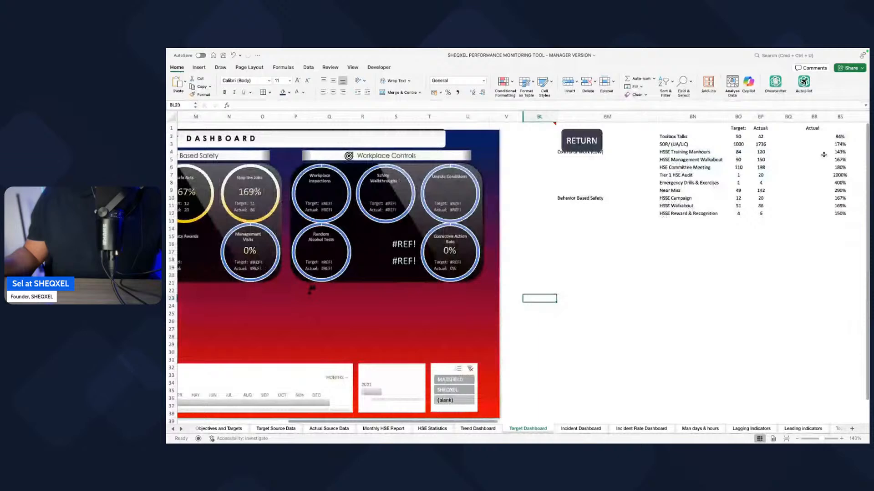
{"action": "scroll", "coordinate": [824, 195], "scroll_direction": "left", "scroll_amount": 5}
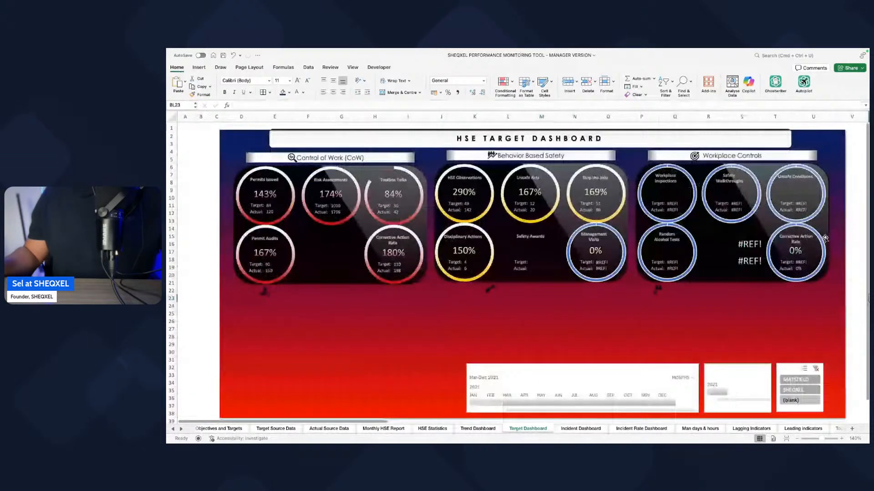
{"action": "scroll", "coordinate": [825, 238], "scroll_direction": "right", "scroll_amount": 5}
{"action": "scroll", "coordinate": [825, 239], "scroll_direction": "right", "scroll_amount": 2}
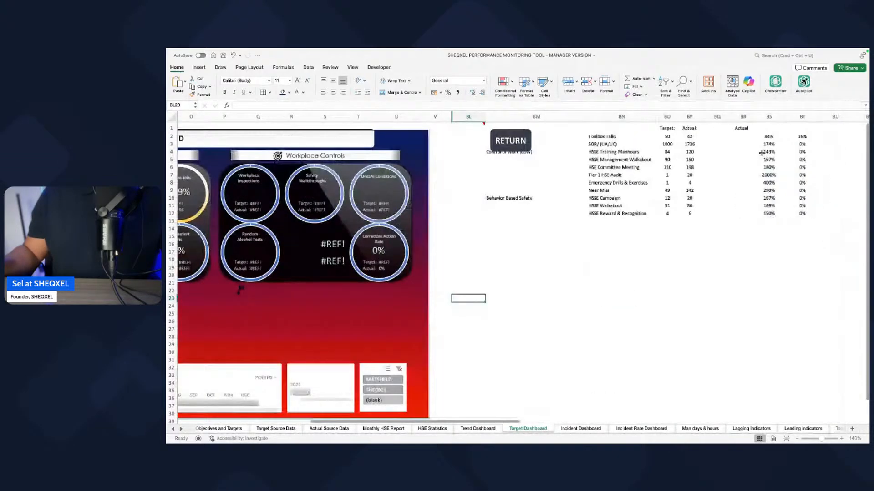
{"action": "left_click", "coordinate": [768, 136]}
{"action": "scroll", "coordinate": [463, 232], "scroll_direction": "left", "scroll_amount": 7}
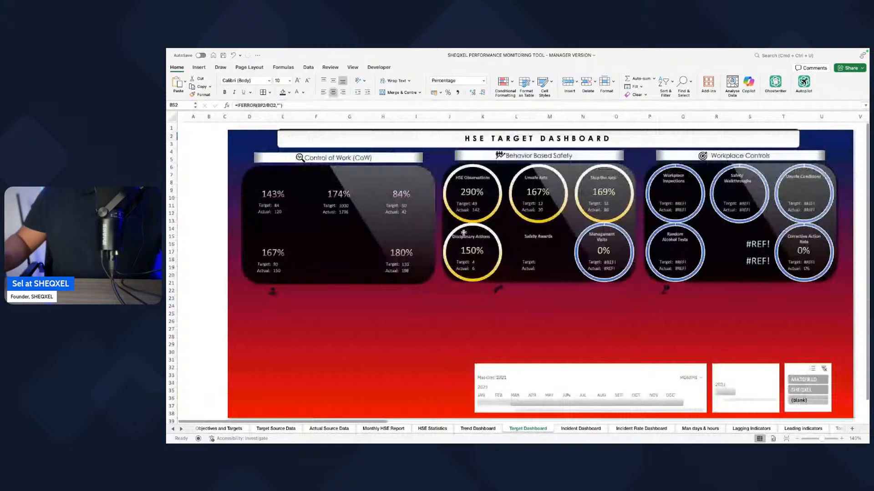
{"action": "scroll", "coordinate": [463, 233], "scroll_direction": "right", "scroll_amount": 1}
{"action": "left_click", "coordinate": [261, 191]}
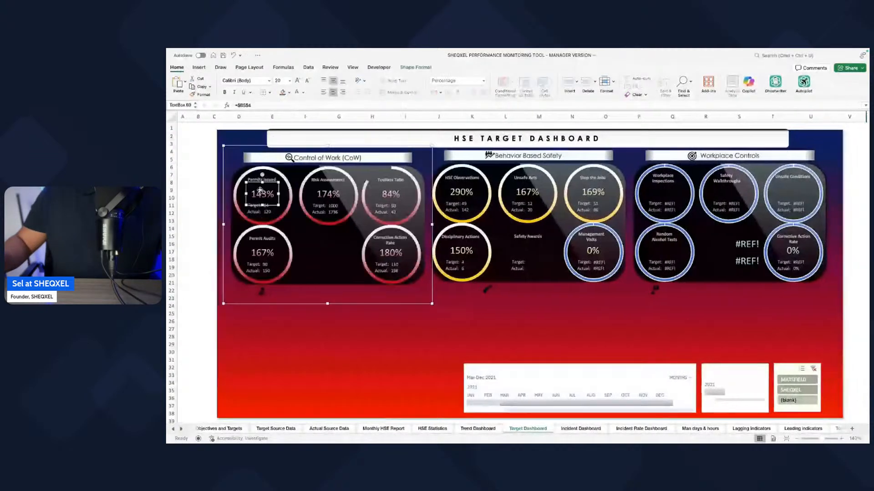
{"action": "scroll", "coordinate": [450, 242], "scroll_direction": "right", "scroll_amount": 3}
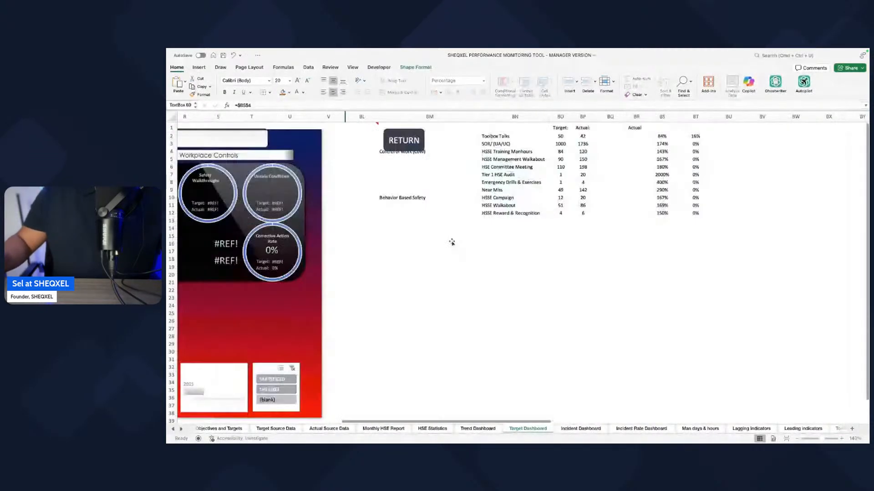
{"action": "scroll", "coordinate": [563, 121], "scroll_direction": "right", "scroll_amount": 1}
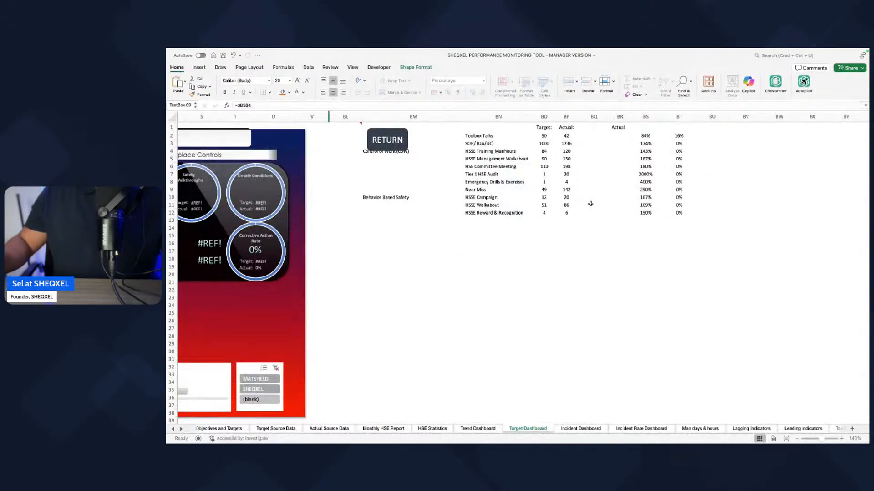
{"action": "left_click", "coordinate": [257, 105]}
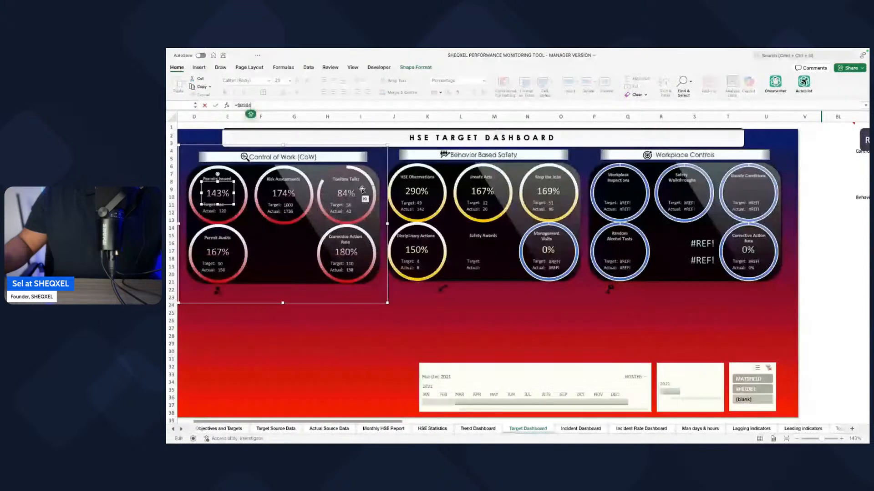
{"action": "key", "text": "Return"}
{"action": "left_click", "coordinate": [253, 335]}
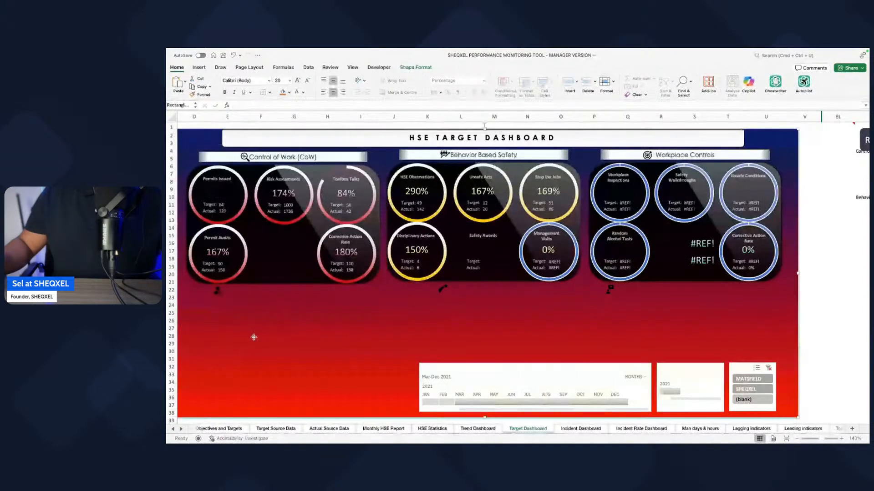
{"action": "key", "text": "super+z"}
{"action": "scroll", "coordinate": [402, 316], "scroll_direction": "right", "scroll_amount": 12}
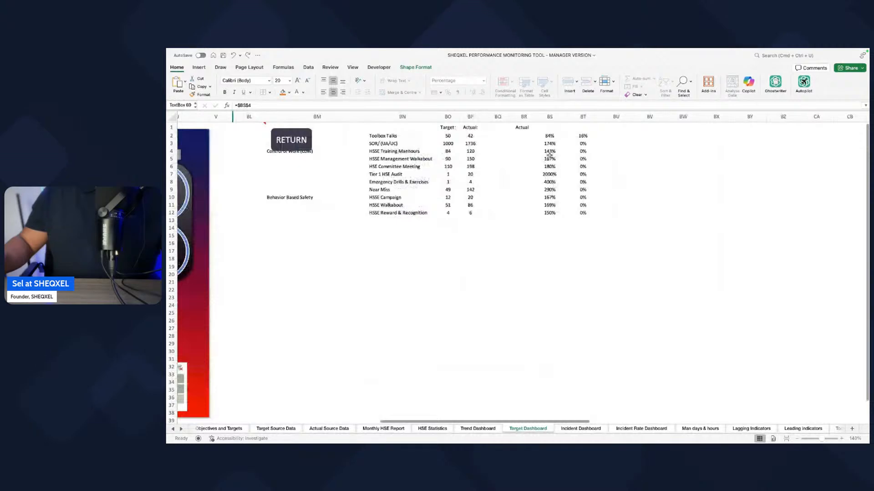
{"action": "left_click", "coordinate": [402, 159]}
{"action": "key", "text": "super+c"}
{"action": "right_click", "coordinate": [385, 289]}
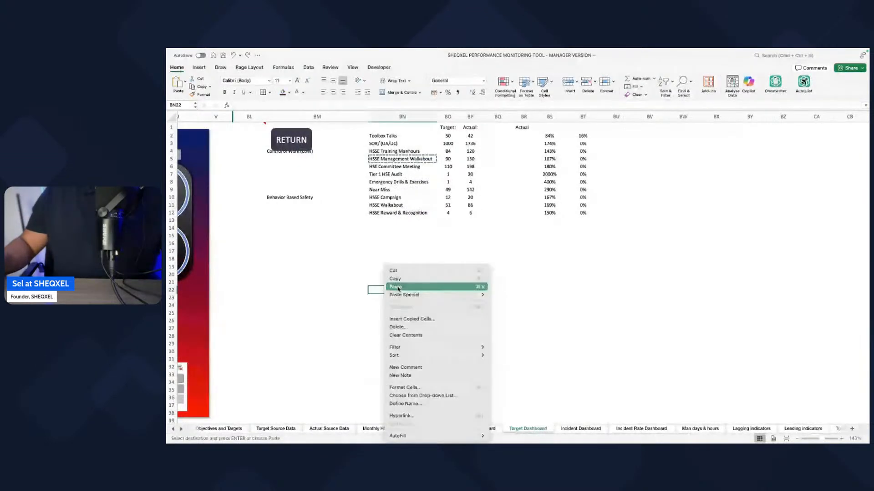
{"action": "mouse_move", "coordinate": [402, 295]}
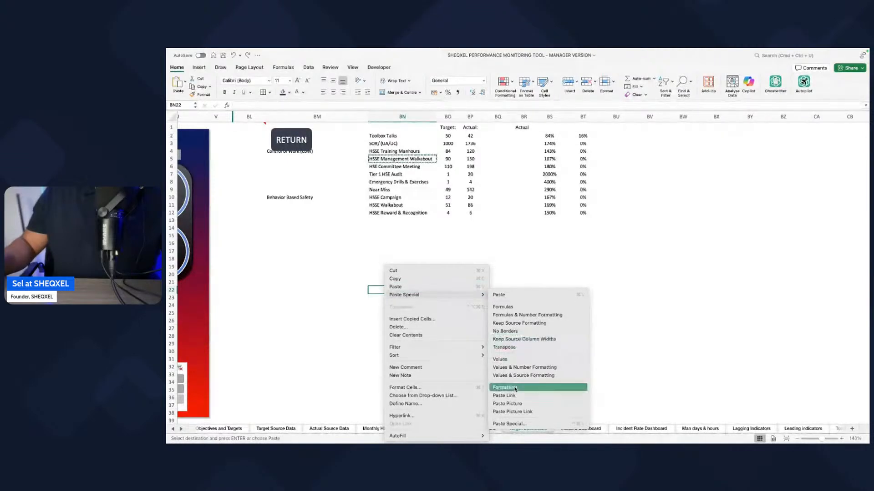
{"action": "left_click", "coordinate": [323, 313]}
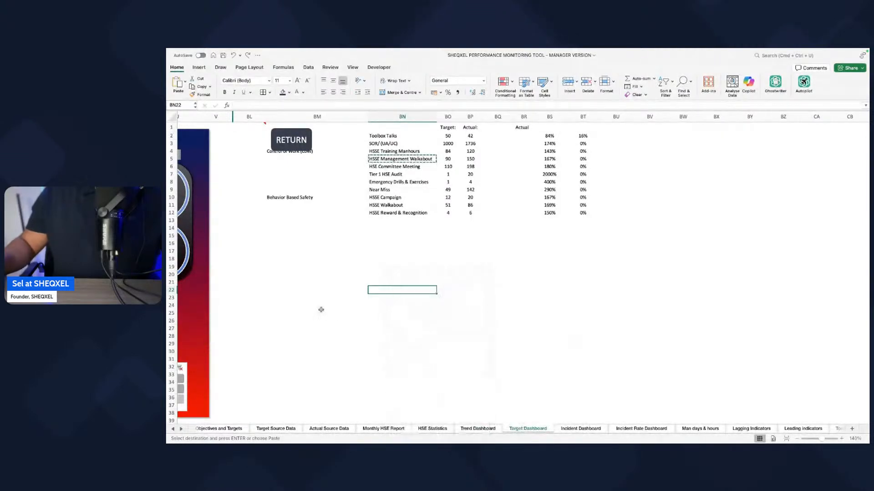
Step: Retitle the Permits Issued gauge in the Control of Work section as HSE Management walk
{"action": "scroll", "coordinate": [334, 313], "scroll_direction": "left", "scroll_amount": 10}
{"action": "scroll", "coordinate": [335, 313], "scroll_direction": "left", "scroll_amount": 4}
{"action": "left_click", "coordinate": [280, 193]}
{"action": "left_click", "coordinate": [268, 184]}
{"action": "left_click", "coordinate": [264, 181]}
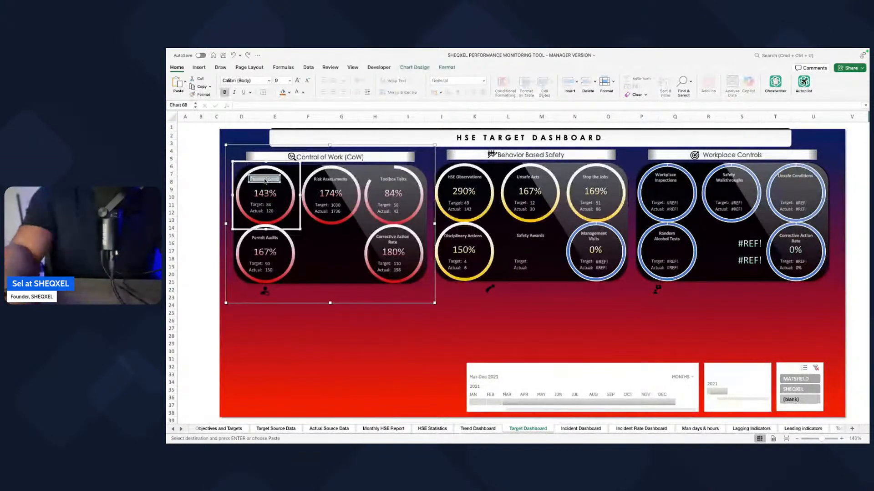
{"action": "left_click", "coordinate": [265, 180]}
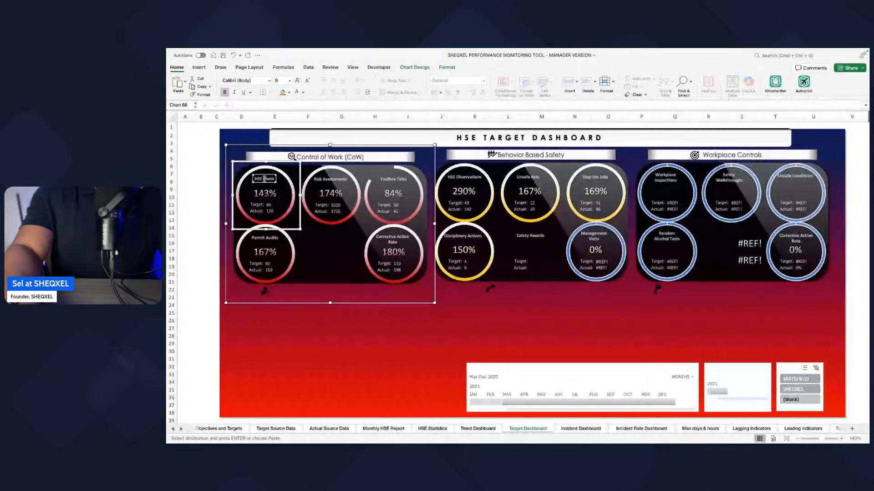
{"action": "type", "text": "wALK"}
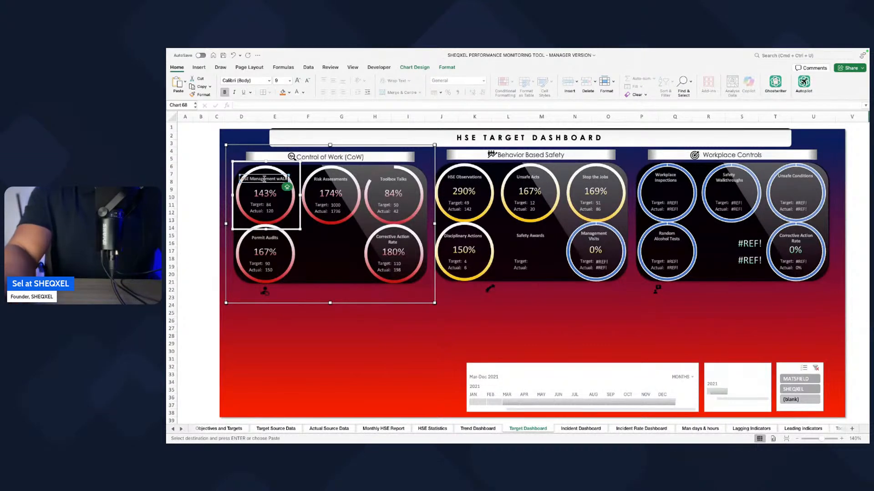
{"action": "key", "text": "BackSpace"}
{"action": "key", "text": "BackSpace"}
{"action": "key", "text": "BackSpace"}
{"action": "key", "text": "Caps_Lock"}
{"action": "type", "text": "alk"}
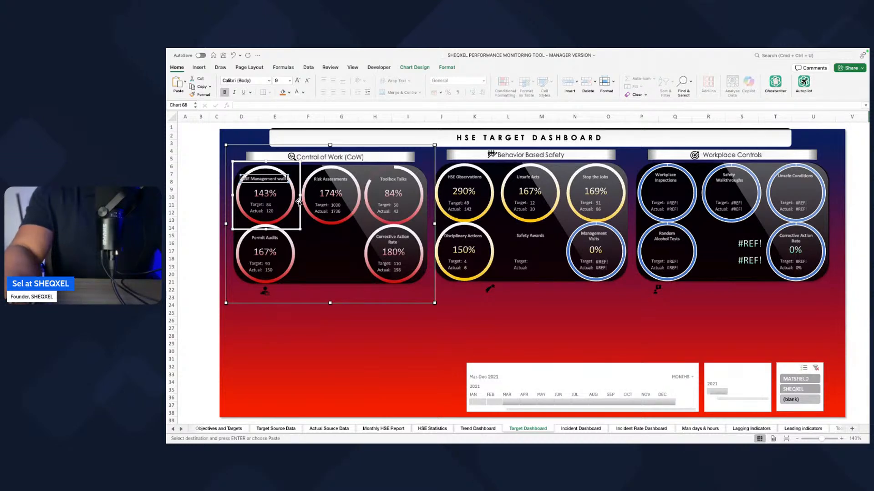
{"action": "key", "text": "BackSpace"}
{"action": "left_click", "coordinate": [189, 345]}
Step: Check the retitled gauge's percentage link against the HSSE Management Walkabout row of the helper table
{"action": "left_click", "coordinate": [271, 194]}
{"action": "left_click", "coordinate": [270, 195]}
{"action": "key", "text": "Return"}
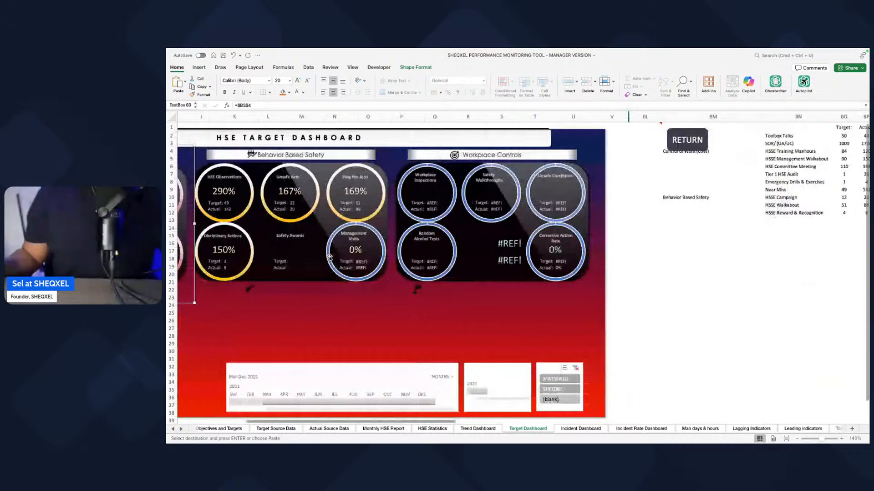
{"action": "scroll", "coordinate": [330, 257], "scroll_direction": "right", "scroll_amount": 3}
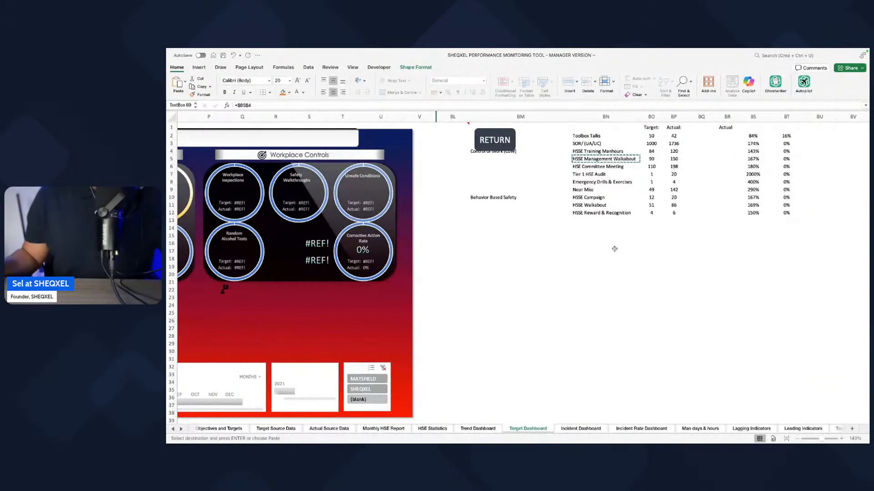
{"action": "scroll", "coordinate": [669, 227], "scroll_direction": "left", "scroll_amount": 15}
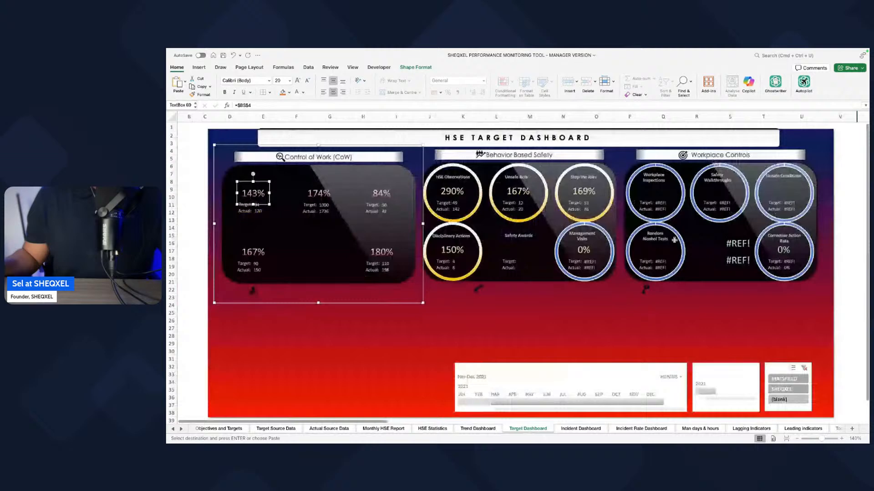
{"action": "scroll", "coordinate": [674, 240], "scroll_direction": "right", "scroll_amount": 15}
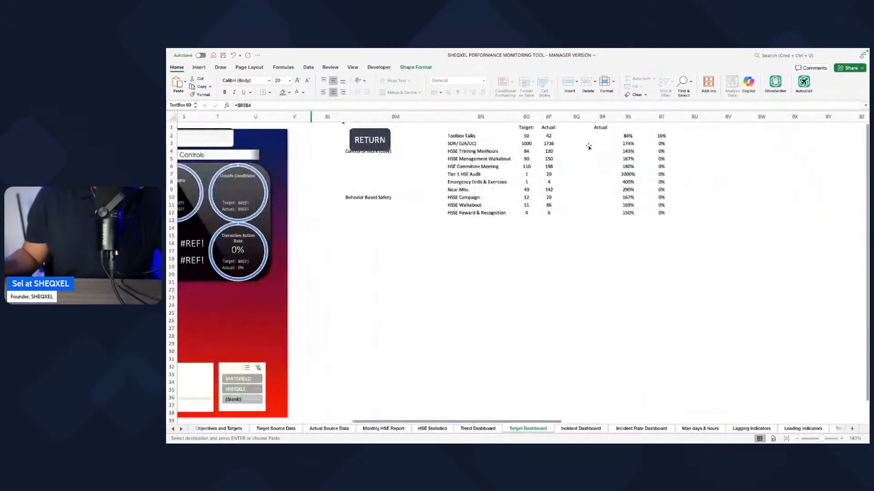
{"action": "scroll", "coordinate": [614, 192], "scroll_direction": "left", "scroll_amount": 4}
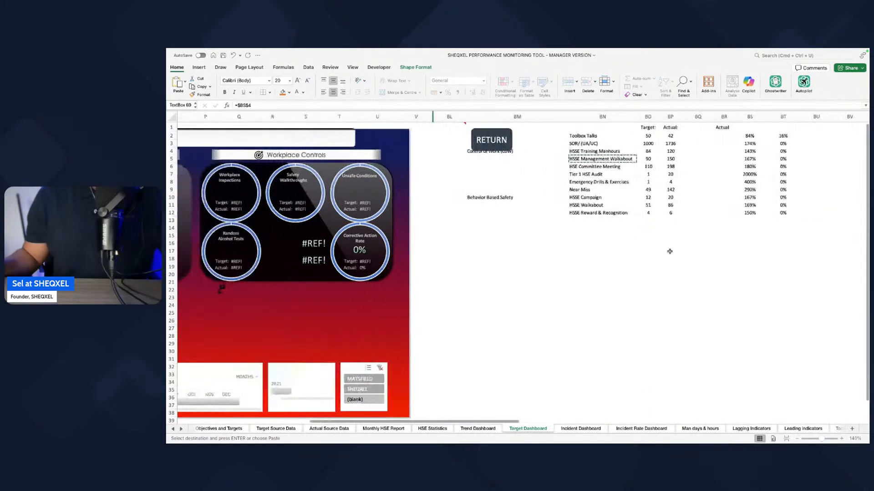
{"action": "scroll", "coordinate": [630, 248], "scroll_direction": "left", "scroll_amount": 8}
{"action": "scroll", "coordinate": [648, 304], "scroll_direction": "left", "scroll_amount": 3}
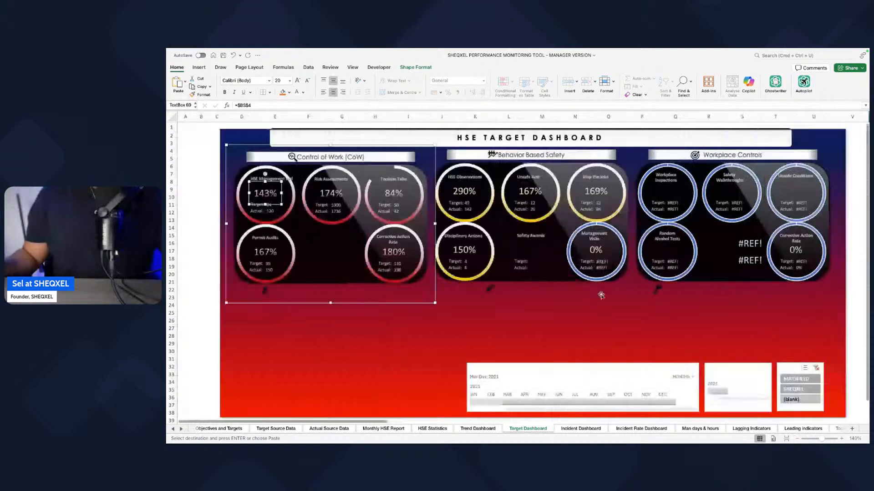
{"action": "scroll", "coordinate": [566, 293], "scroll_direction": "right", "scroll_amount": 1}
{"action": "key", "text": "Escape"}
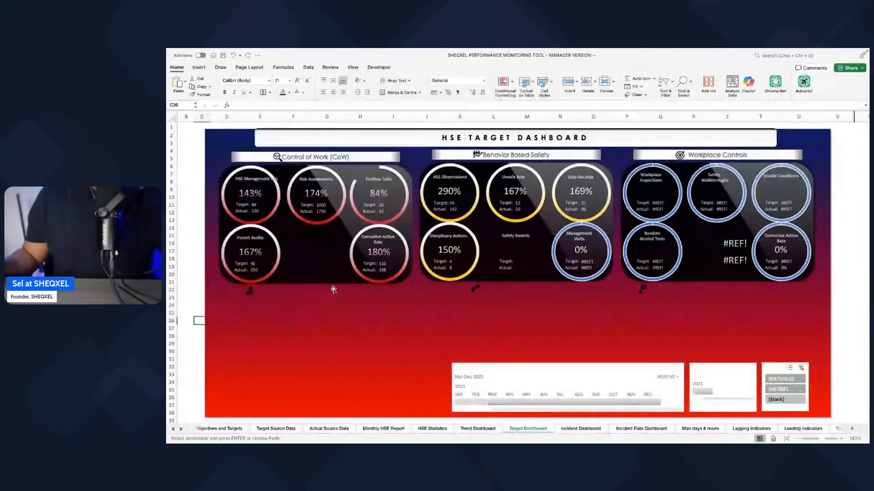
Step: Review the HSE Statistics and Monthly HSE Report sheets and the indicator columns on the Actual Source Data sheet
{"action": "left_click", "coordinate": [478, 429]}
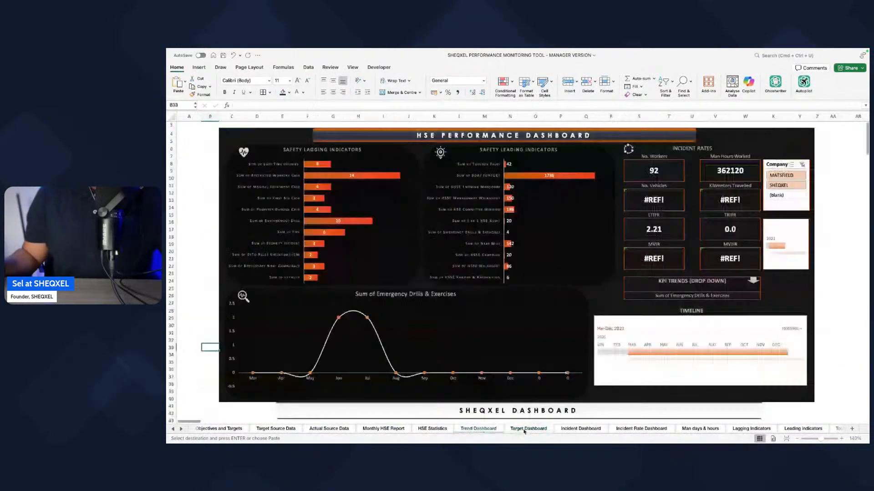
{"action": "left_click", "coordinate": [432, 429]}
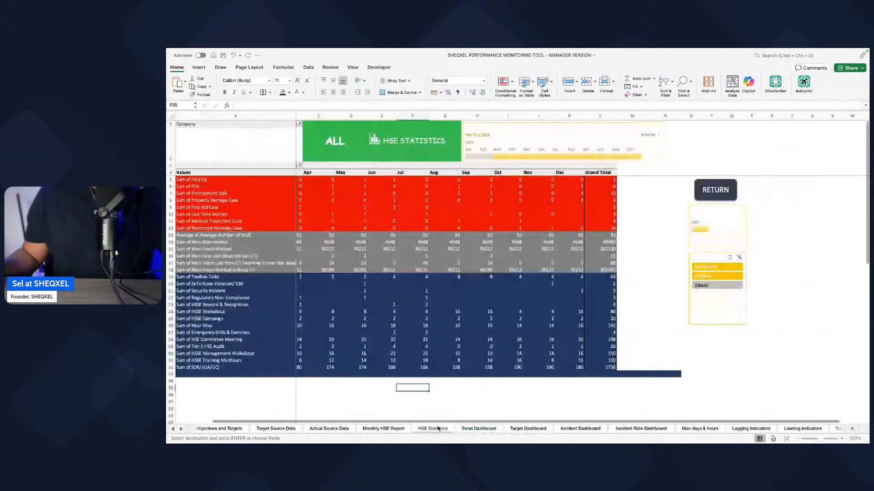
{"action": "scroll", "coordinate": [473, 397], "scroll_direction": "left", "scroll_amount": 1}
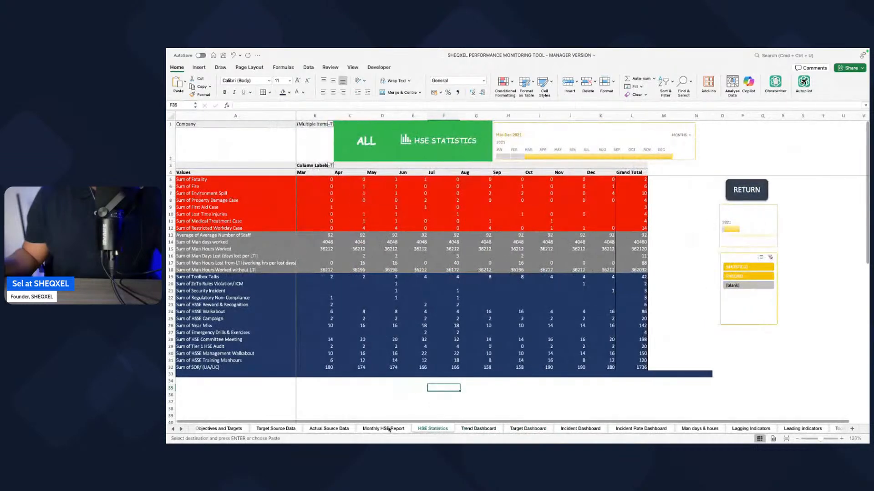
{"action": "left_click", "coordinate": [390, 429]}
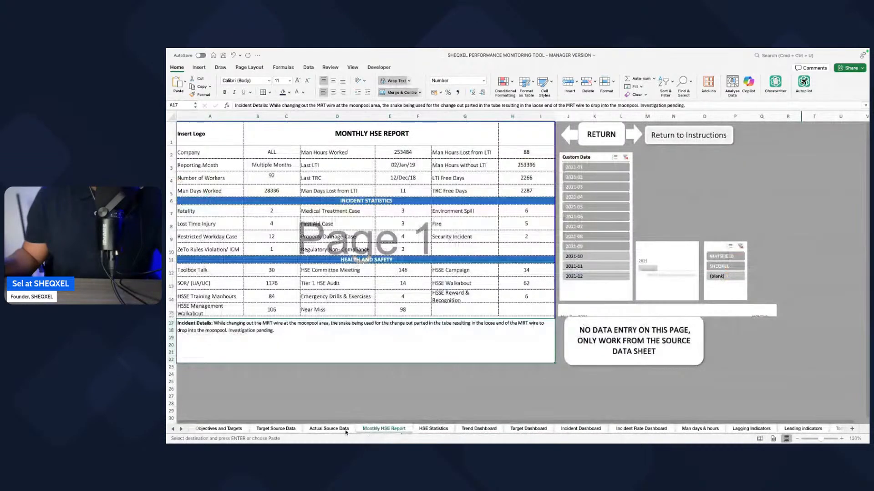
{"action": "left_click", "coordinate": [345, 430]}
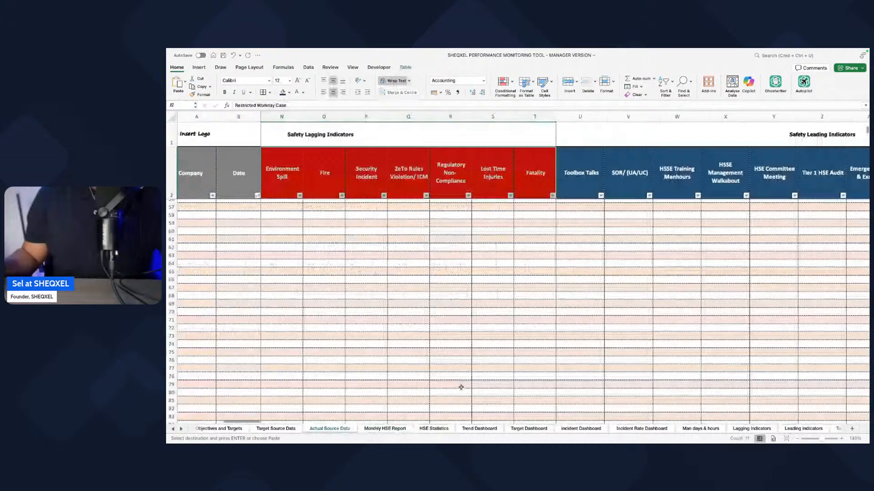
{"action": "scroll", "coordinate": [461, 387], "scroll_direction": "up", "scroll_amount": 15}
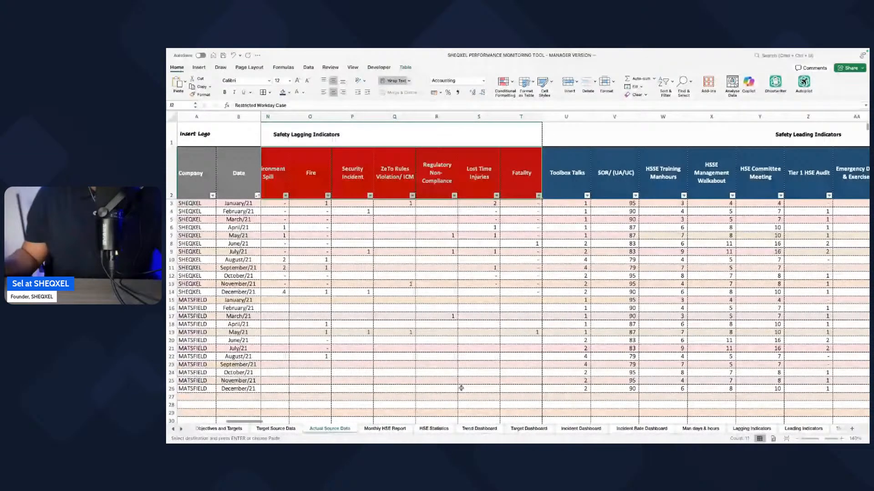
{"action": "scroll", "coordinate": [461, 387], "scroll_direction": "right", "scroll_amount": 10}
Step: Inspect the helper columns from AF onward on Actual Source Data, including the TRIFR Target column's link
{"action": "left_click_drag", "start_coordinate": [399, 117], "coordinate": [839, 117]}
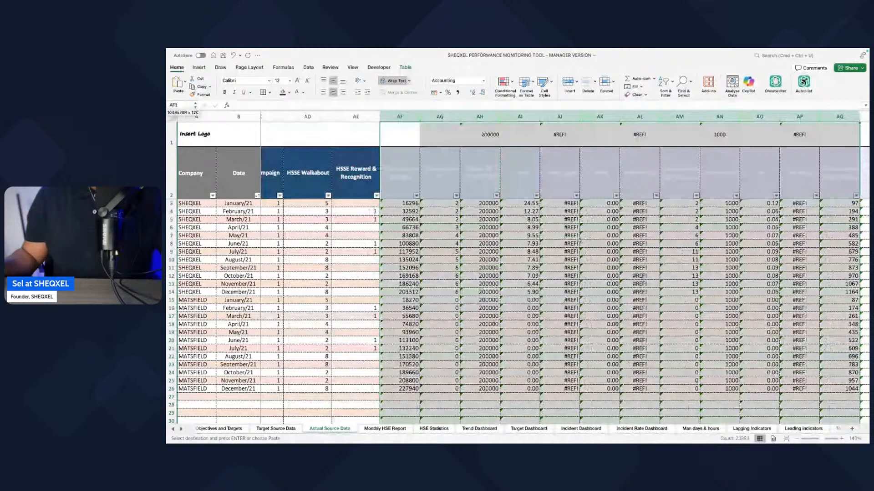
{"action": "scroll", "coordinate": [580, 241], "scroll_direction": "right", "scroll_amount": 3}
{"action": "left_click", "coordinate": [521, 165]}
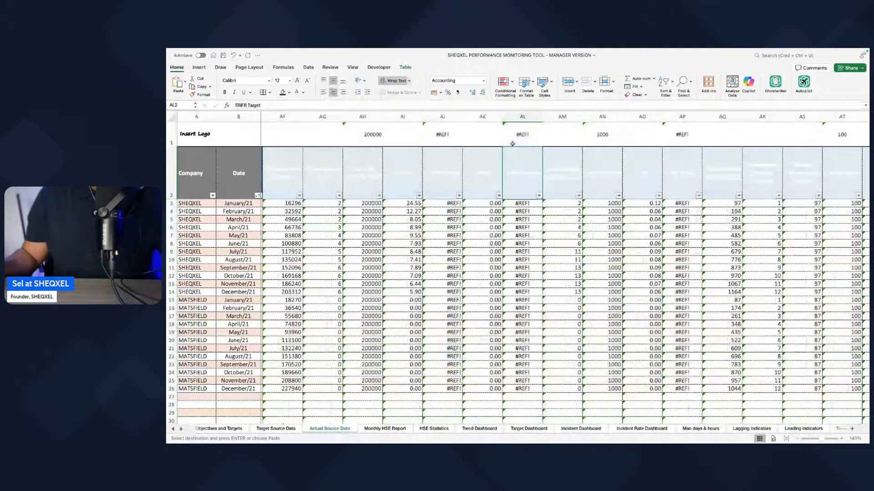
{"action": "left_click", "coordinate": [489, 117]}
{"action": "left_click", "coordinate": [523, 117]}
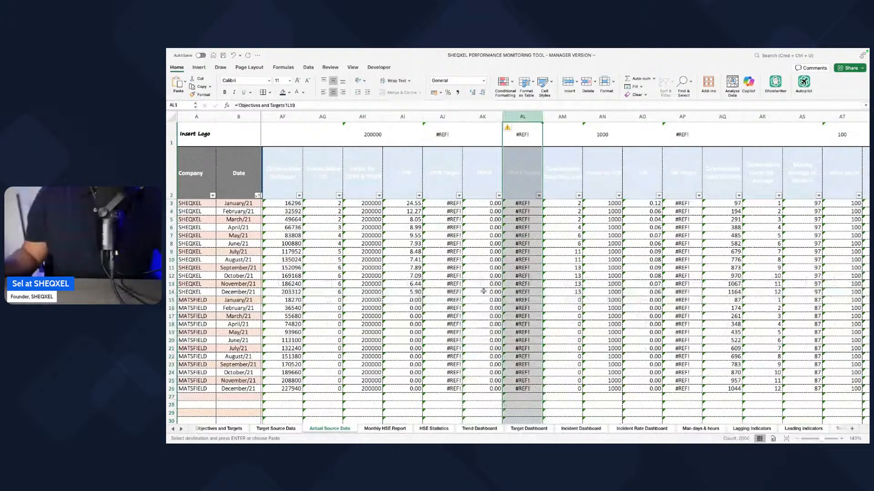
{"action": "scroll", "coordinate": [484, 292], "scroll_direction": "right", "scroll_amount": 1}
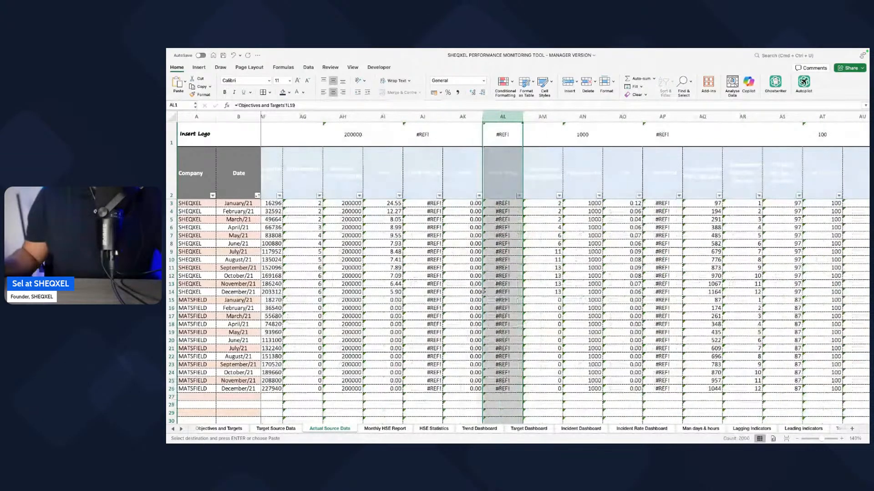
{"action": "scroll", "coordinate": [484, 292], "scroll_direction": "right", "scroll_amount": 6}
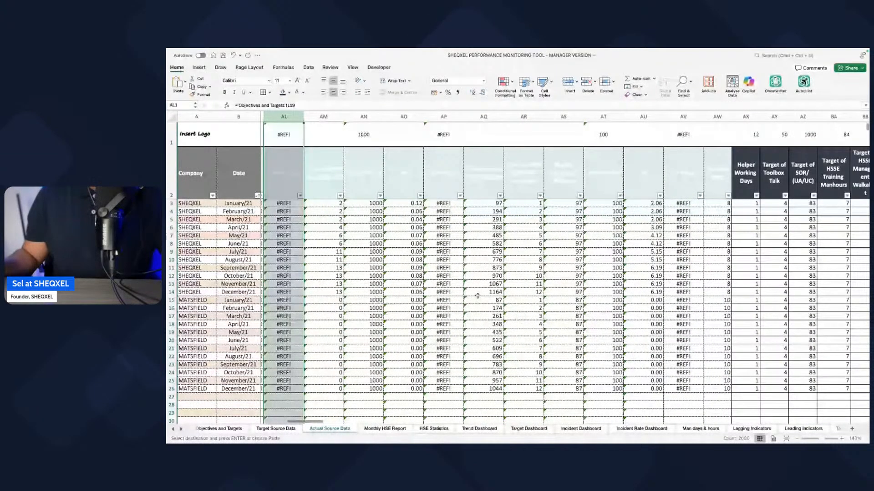
{"action": "scroll", "coordinate": [478, 296], "scroll_direction": "left", "scroll_amount": 7}
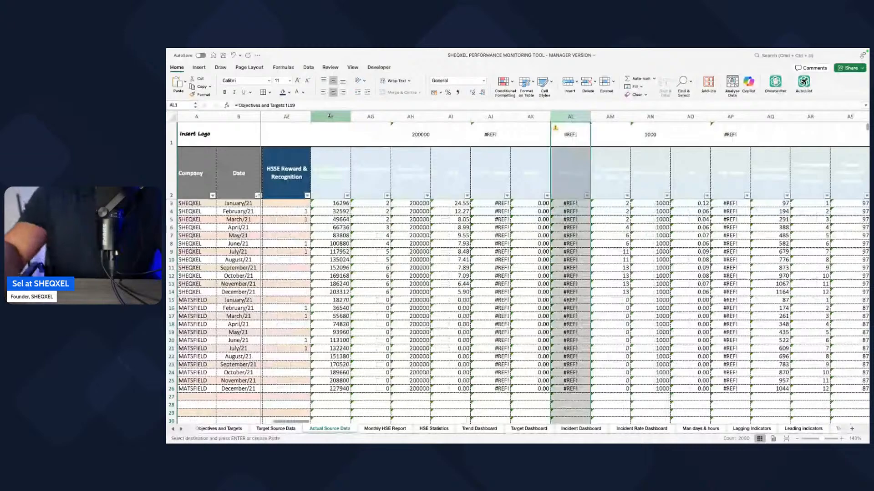
Step: Hide the helper columns AF to BK on the Actual Source Data sheet
{"action": "left_click_drag", "start_coordinate": [330, 116], "coordinate": [656, 211]}
{"action": "key", "text": "shift+Right"}
{"action": "key", "text": "shift+Right"}
{"action": "key", "text": "shift+Right"}
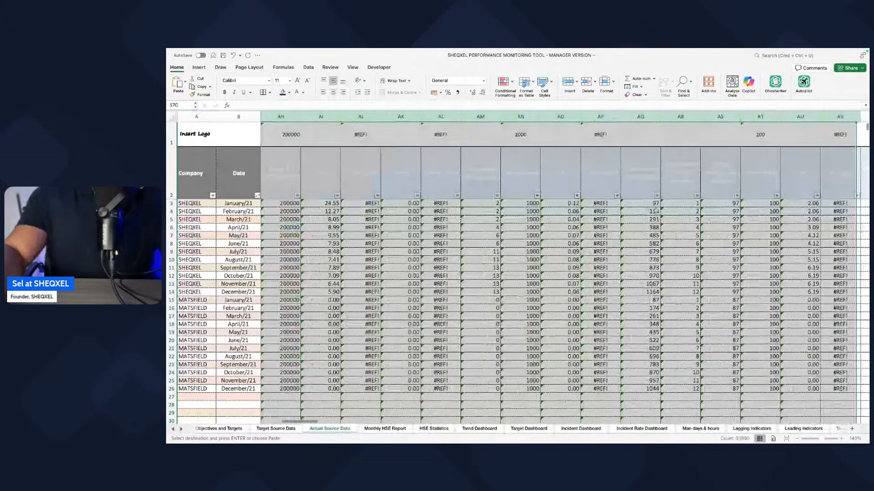
{"action": "key", "text": "shift+Right"}
{"action": "key", "text": "shift+Right"}
{"action": "key", "text": "shift+Right"}
{"action": "key", "text": "shift+Right"}
{"action": "key", "text": "shift+Right"}
{"action": "key", "text": "shift+Right"}
{"action": "key", "text": "shift+Right"}
{"action": "key", "text": "shift+Right"}
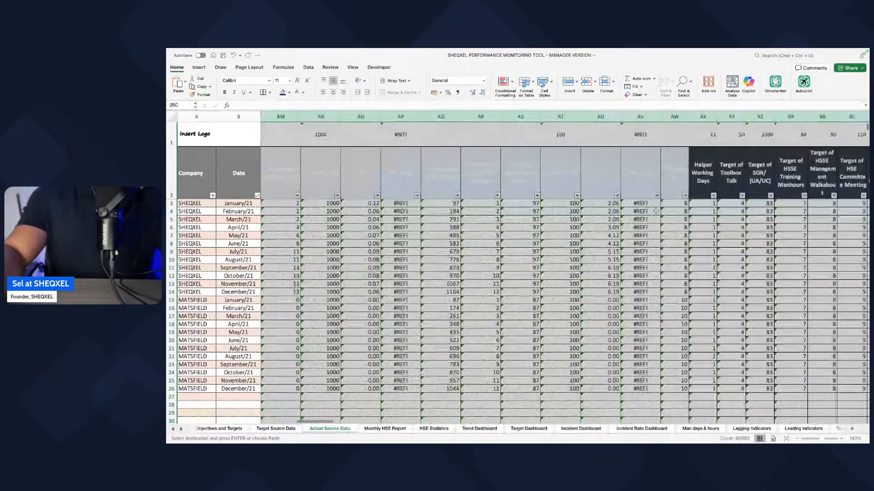
{"action": "key", "text": "shift+Right"}
{"action": "key", "text": "shift+Right"}
{"action": "key", "text": "shift+Right"}
{"action": "key", "text": "shift+Right"}
{"action": "key", "text": "shift+Right"}
{"action": "key", "text": "shift+Right"}
{"action": "key", "text": "shift+Right"}
{"action": "key", "text": "shift+Right"}
{"action": "key", "text": "shift+Right"}
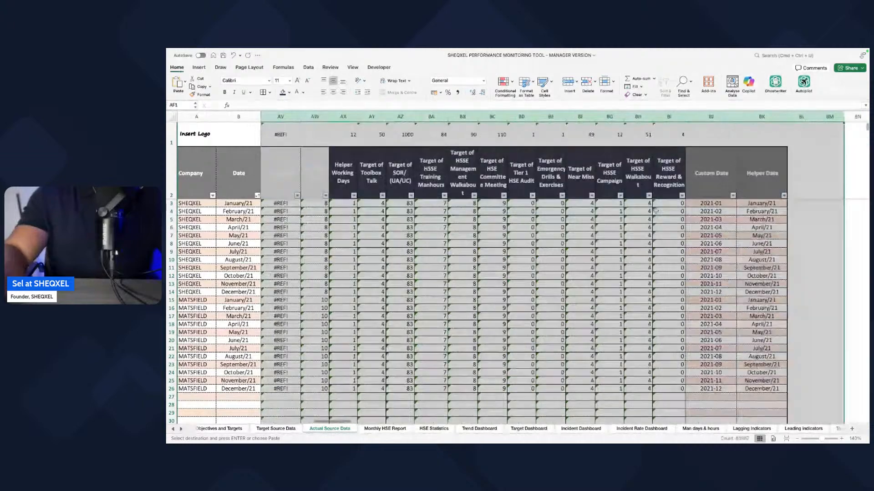
{"action": "key", "text": "shift+Left"}
{"action": "key", "text": "shift+Left"}
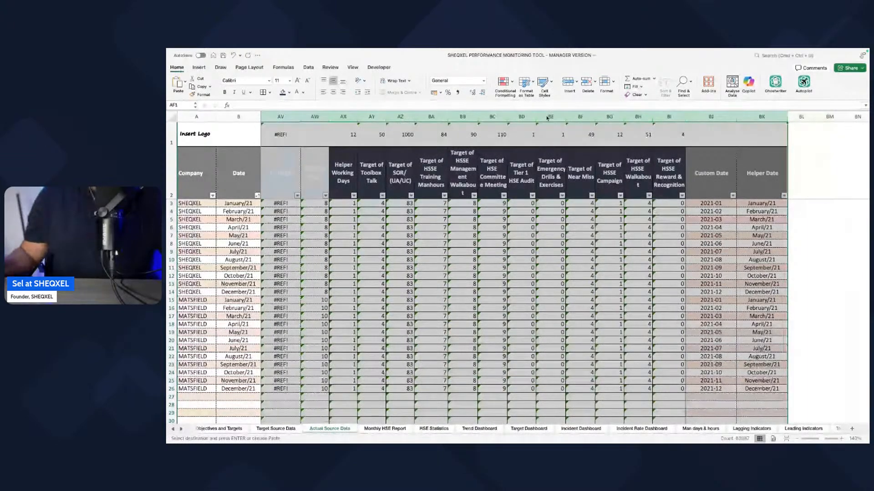
{"action": "right_click", "coordinate": [549, 117]}
{"action": "left_click", "coordinate": [566, 205]}
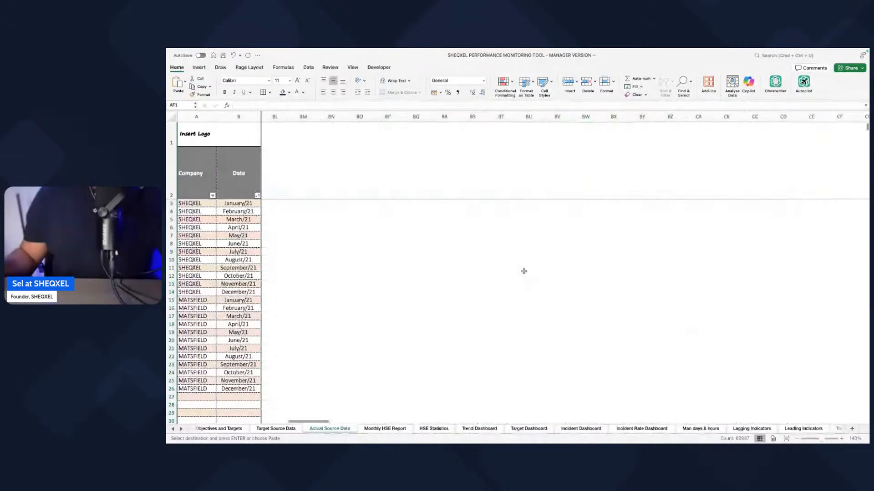
Step: Review the Actual Source Data and Target Source Data sheets and the Reduce Incident Rates table on Objectives and Targets
{"action": "scroll", "coordinate": [525, 272], "scroll_direction": "left", "scroll_amount": 5}
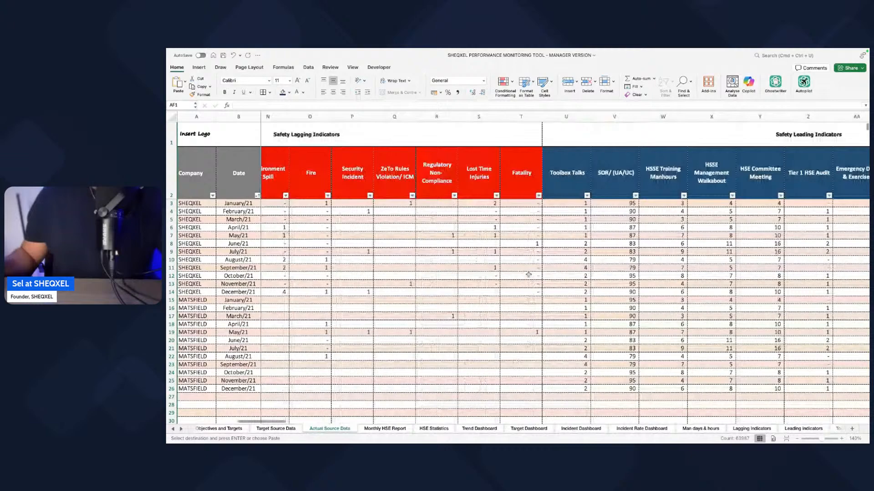
{"action": "scroll", "coordinate": [528, 275], "scroll_direction": "left", "scroll_amount": 10}
{"action": "scroll", "coordinate": [606, 296], "scroll_direction": "down", "scroll_amount": 8}
{"action": "scroll", "coordinate": [607, 296], "scroll_direction": "up", "scroll_amount": 8}
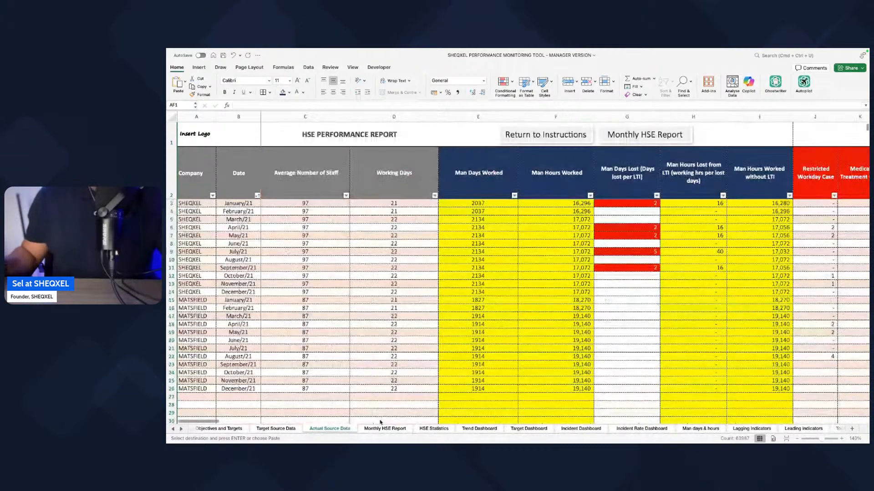
{"action": "left_click", "coordinate": [277, 430]}
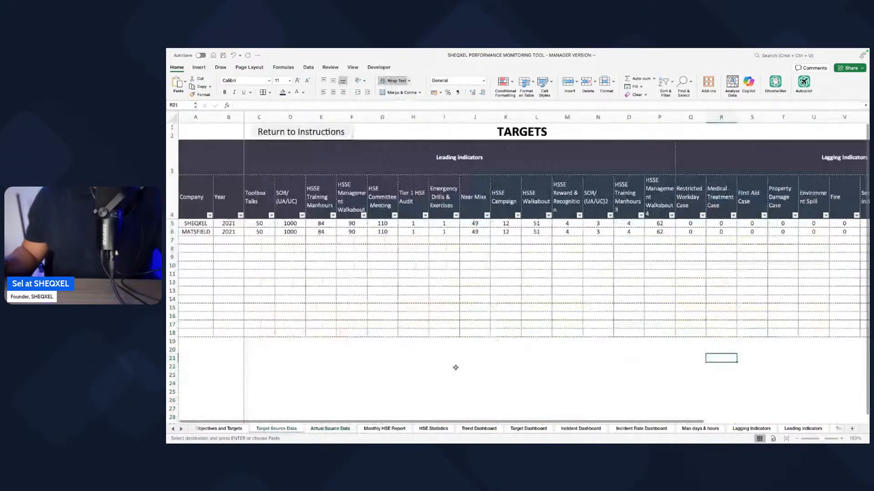
{"action": "left_click", "coordinate": [219, 429]}
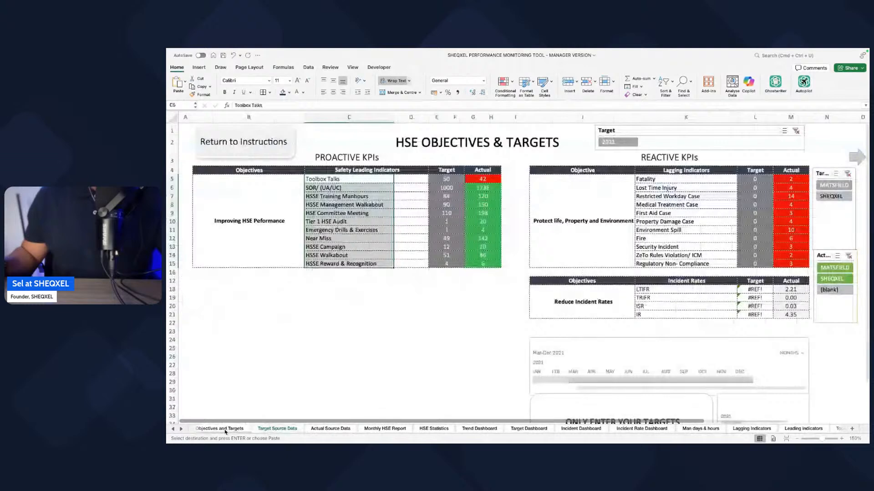
{"action": "scroll", "coordinate": [434, 353], "scroll_direction": "right", "scroll_amount": 1}
{"action": "left_click_drag", "start_coordinate": [383, 279], "coordinate": [655, 313]}
{"action": "scroll", "coordinate": [448, 368], "scroll_direction": "left", "scroll_amount": 2}
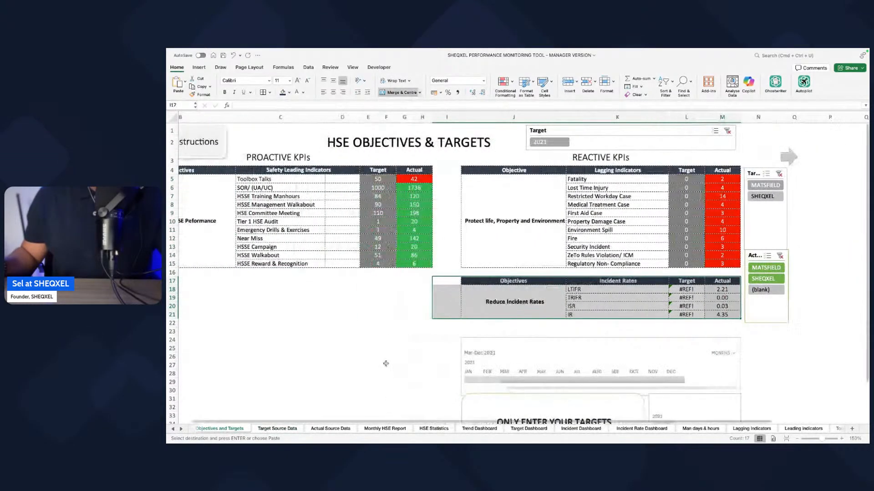
{"action": "scroll", "coordinate": [439, 371], "scroll_direction": "left", "scroll_amount": 2}
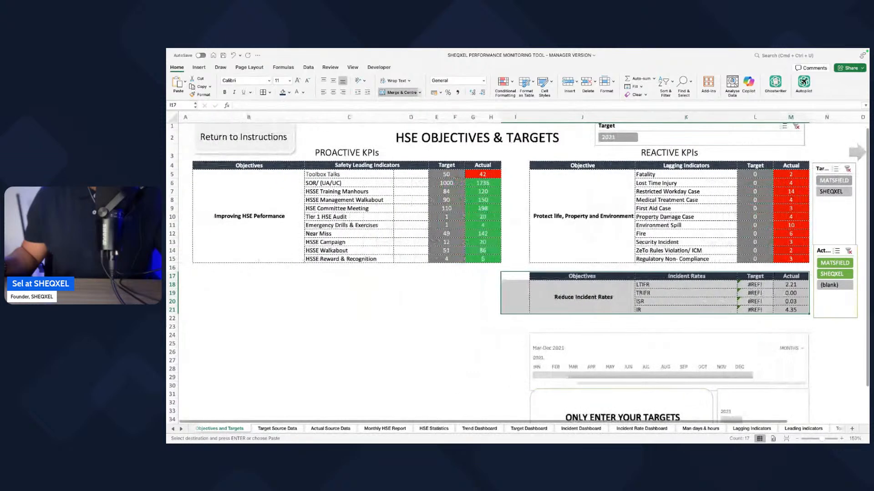
Step: Look through the Target, Trend, Incident and Incident Rate dashboards and the Man days & hours and Lagging Indicators sheets
{"action": "left_click", "coordinate": [529, 430]}
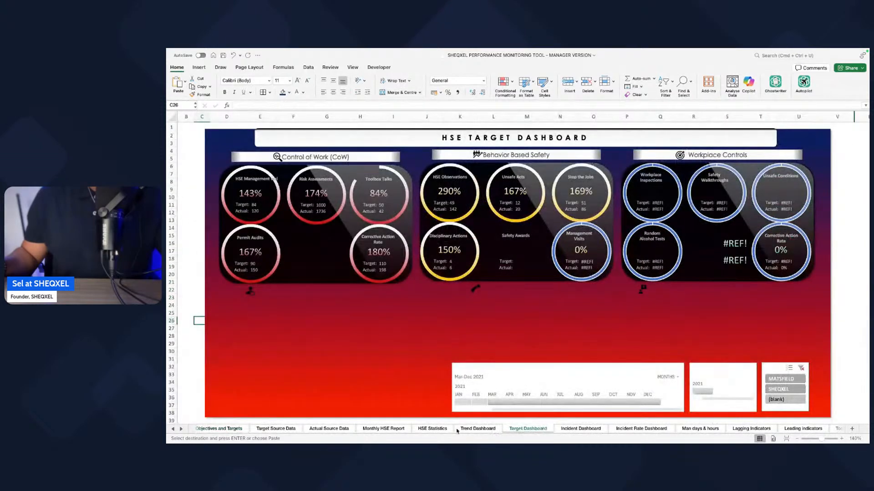
{"action": "left_click", "coordinate": [475, 430]}
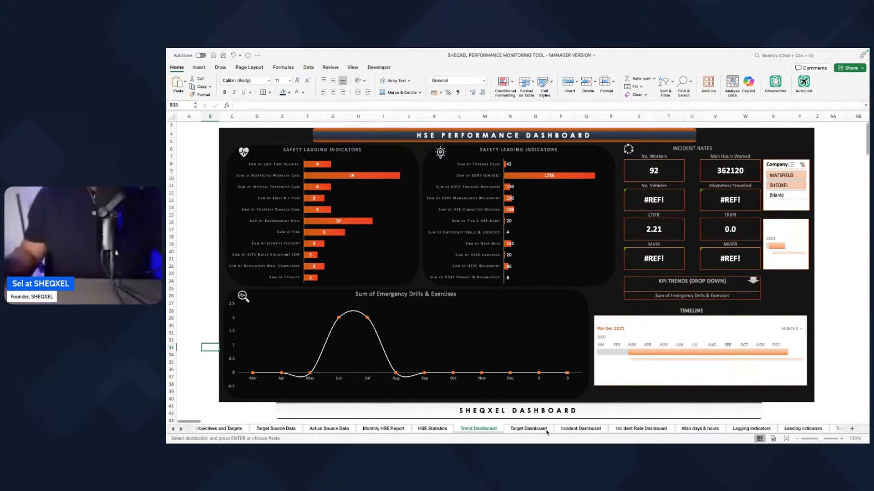
{"action": "left_click", "coordinate": [531, 430]}
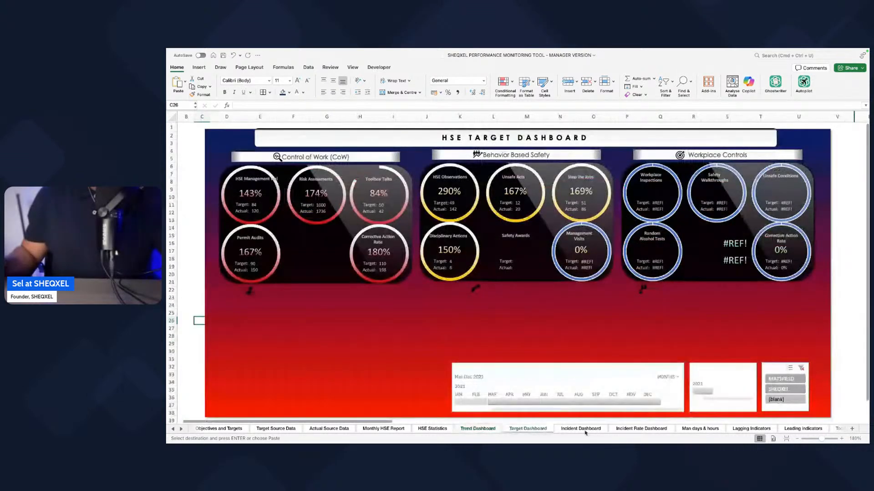
{"action": "left_click", "coordinate": [582, 430]}
{"action": "left_click", "coordinate": [644, 430]}
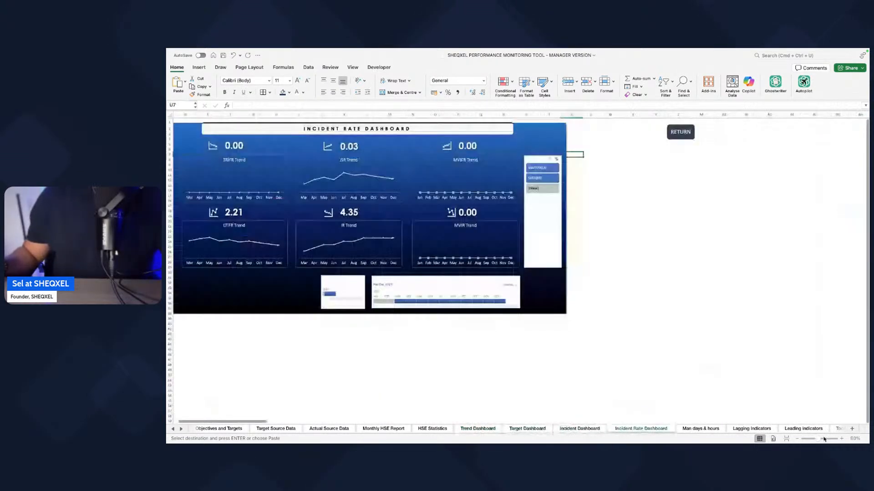
{"action": "left_click", "coordinate": [700, 428]}
{"action": "left_click", "coordinate": [755, 429]}
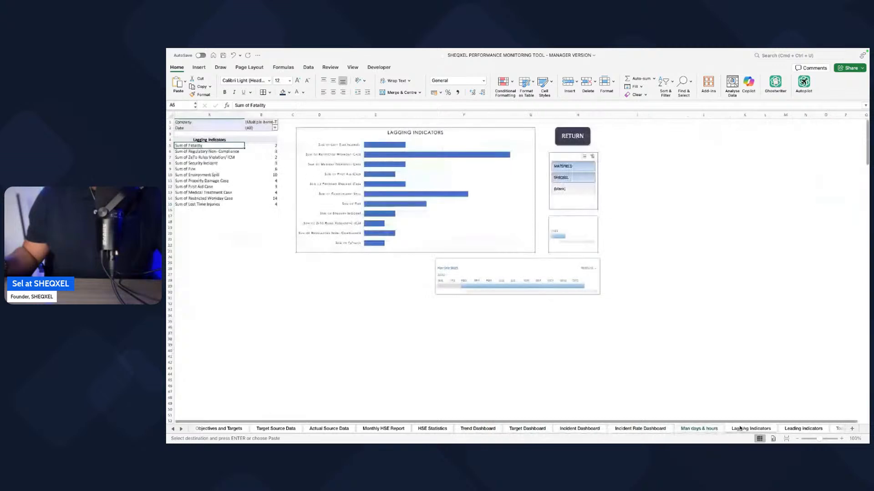
Step: Check the Leading Indicators, Toolbox Talks, SOR, HSSE Training Manhours and HSSE Management Walkabout sheets
{"action": "left_click", "coordinate": [182, 429]}
{"action": "left_click", "coordinate": [182, 429]}
{"action": "left_click", "coordinate": [182, 429]}
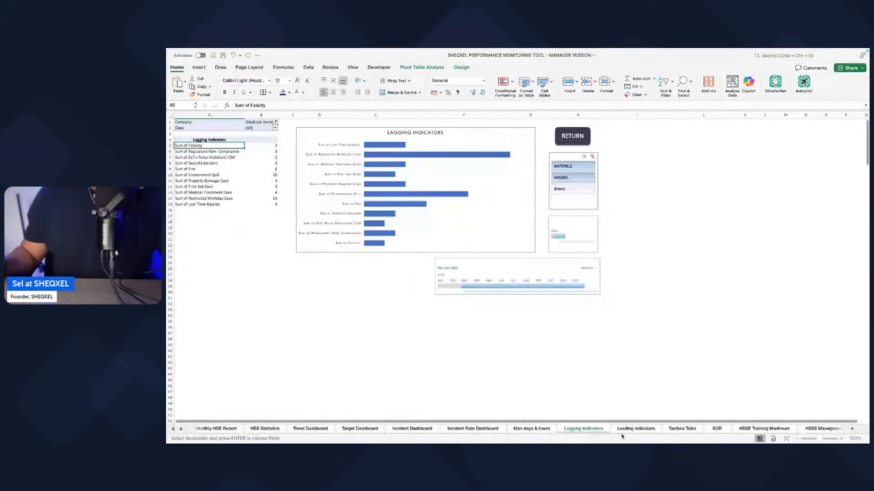
{"action": "left_click", "coordinate": [635, 428]}
{"action": "left_click", "coordinate": [681, 428]}
{"action": "left_click", "coordinate": [717, 429]}
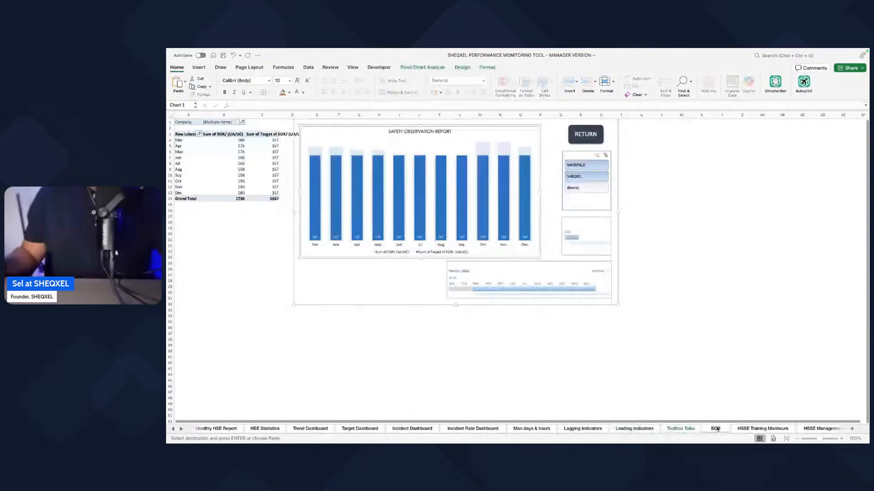
{"action": "left_click", "coordinate": [759, 429]}
{"action": "left_click", "coordinate": [819, 428]}
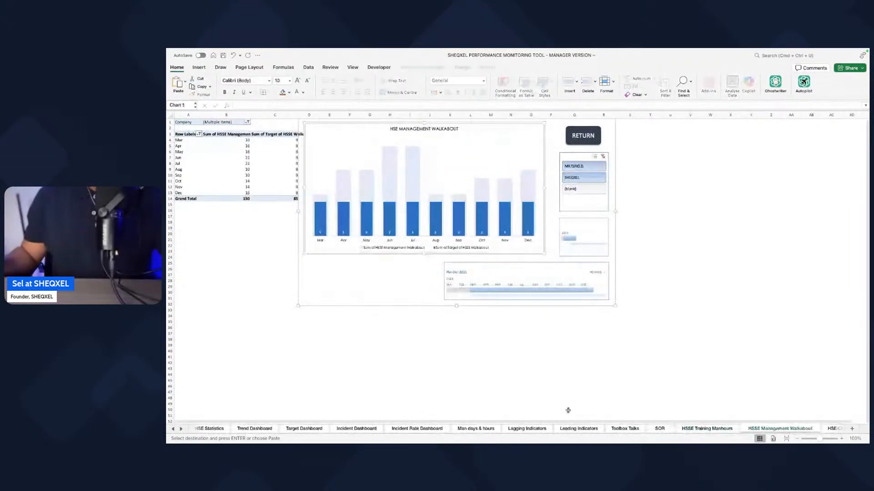
Step: Check the pivot charts on the remaining indicator sheets from HSE Committee Meeting through Near Miss
{"action": "left_click", "coordinate": [181, 429]}
{"action": "left_click", "coordinate": [180, 429]}
{"action": "left_click", "coordinate": [181, 429]}
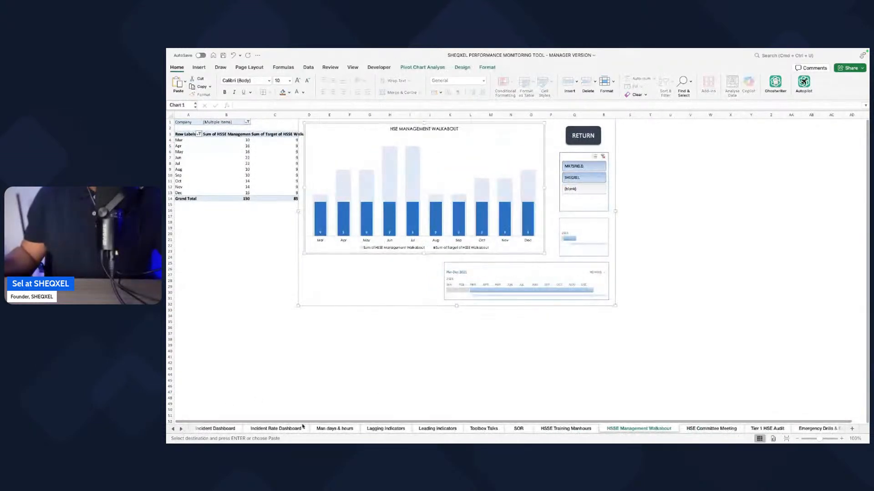
{"action": "left_click", "coordinate": [708, 429]}
{"action": "left_click", "coordinate": [814, 429]}
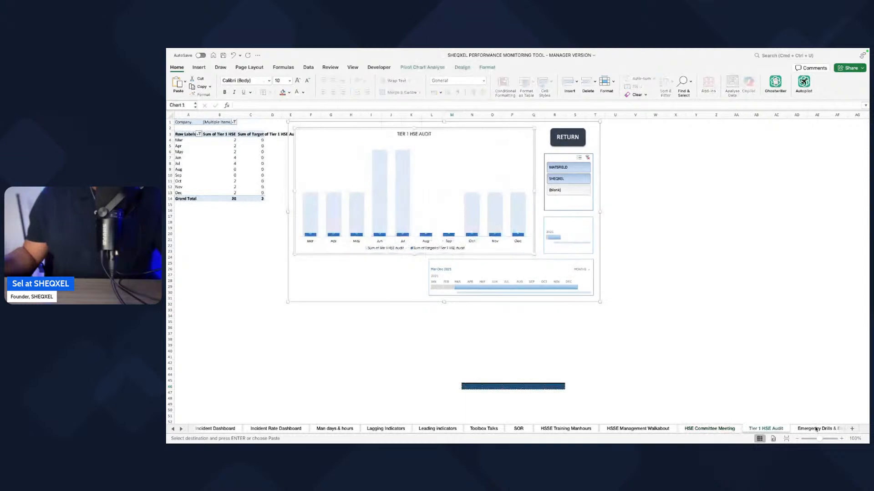
{"action": "left_click", "coordinate": [825, 429]}
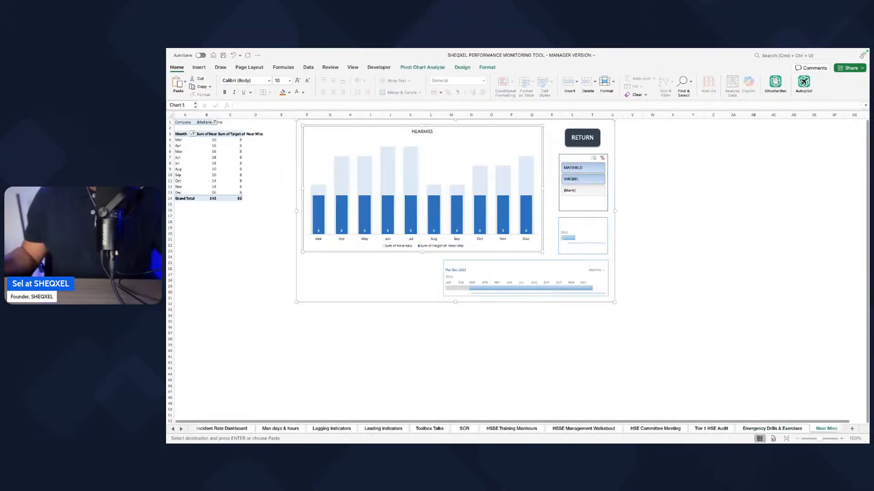
{"action": "left_click", "coordinate": [168, 387]}
{"action": "left_click", "coordinate": [206, 409]}
{"action": "left_click", "coordinate": [172, 429]}
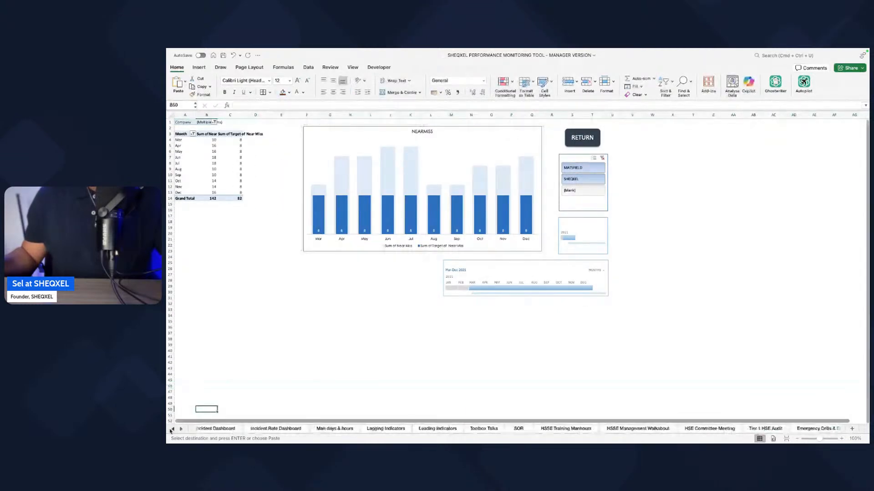
Step: Return to the Welcome to SHEQXEL sheet at the start of the workbook and save the file
{"action": "left_click", "coordinate": [172, 430]}
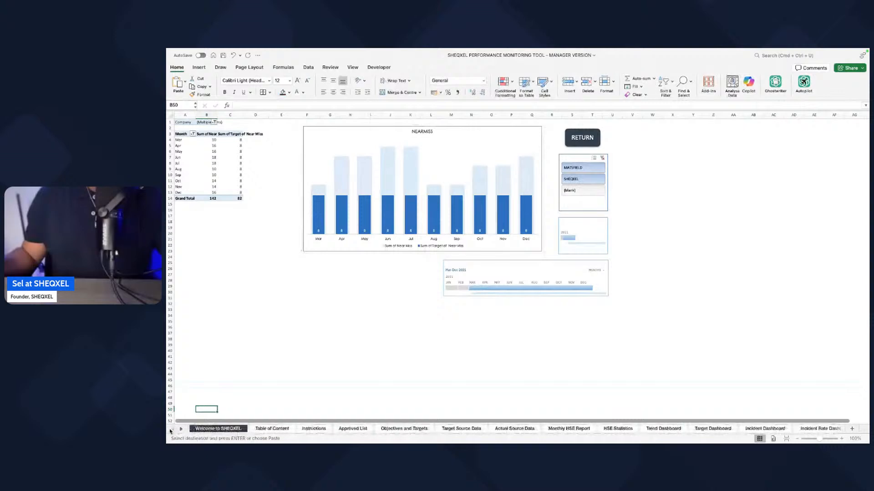
{"action": "left_click", "coordinate": [233, 429]}
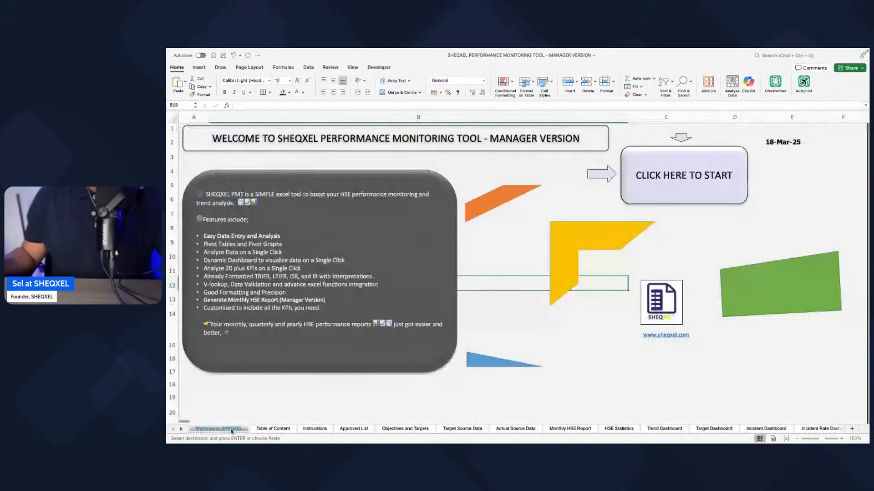
{"action": "left_click", "coordinate": [223, 55]}
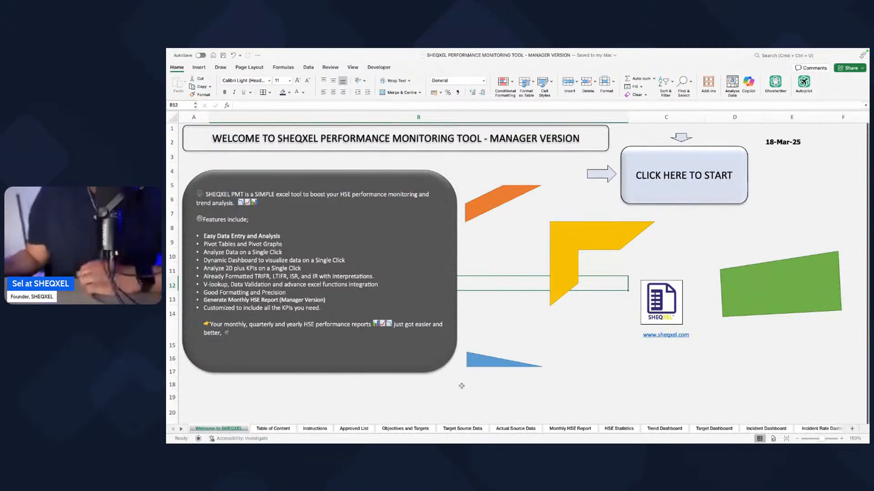
Step: Look over the Trend Dashboard, the Target Dashboard gauges and the KPI tables on Objectives and Targets once more
{"action": "scroll", "coordinate": [455, 363], "scroll_direction": "down", "scroll_amount": 1}
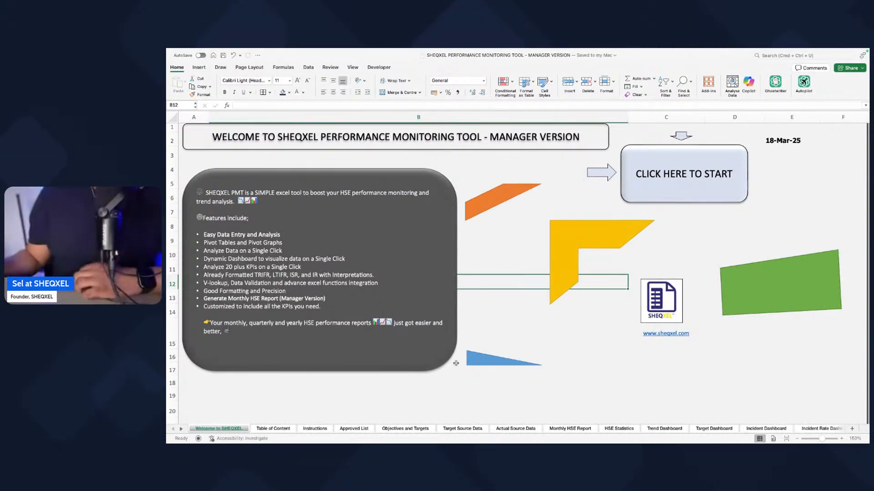
{"action": "scroll", "coordinate": [455, 363], "scroll_direction": "down", "scroll_amount": 4}
{"action": "left_click", "coordinate": [664, 429]}
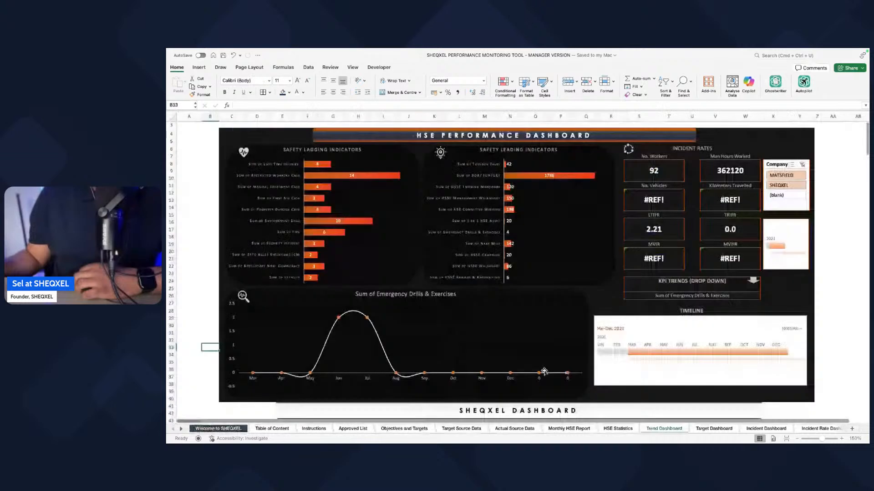
{"action": "key", "text": "ctrl+Page_Down"}
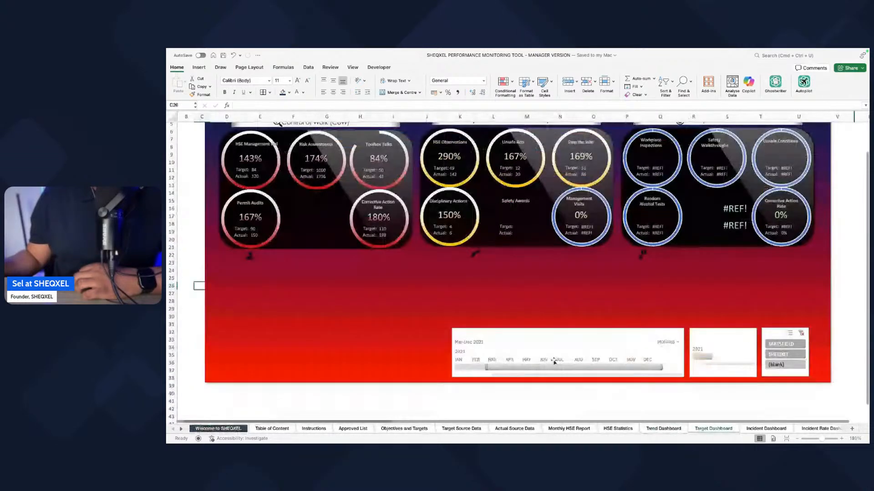
{"action": "scroll", "coordinate": [434, 389], "scroll_direction": "up", "scroll_amount": 3}
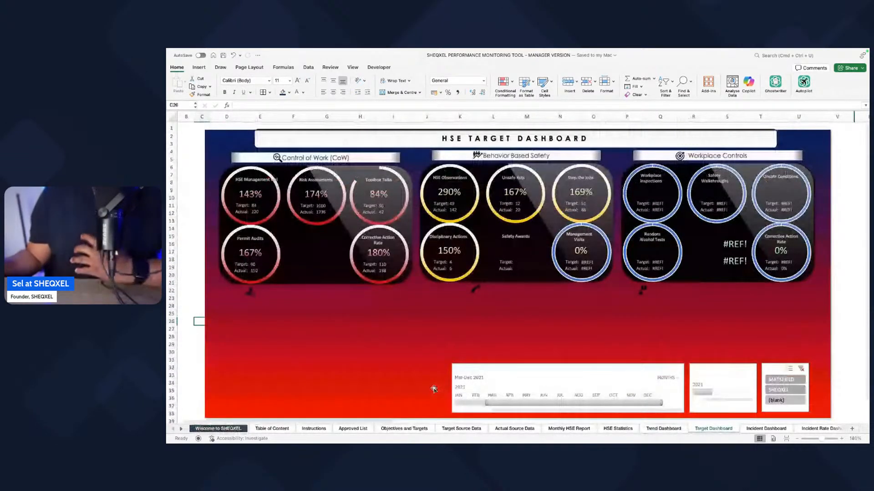
{"action": "left_click", "coordinate": [405, 429]}
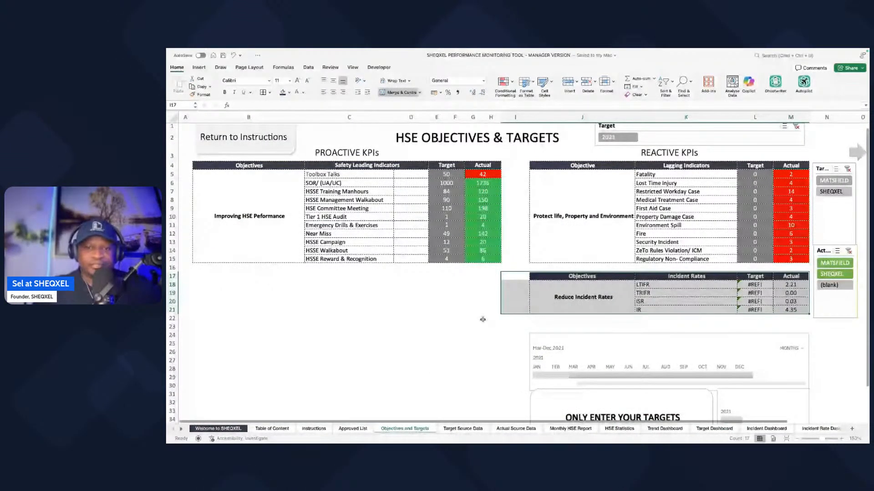
{"action": "key", "text": "super+Tab"}
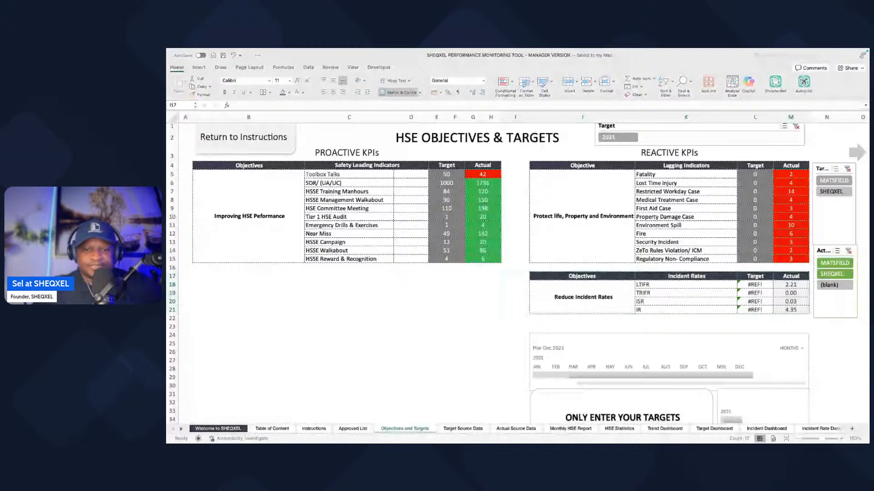